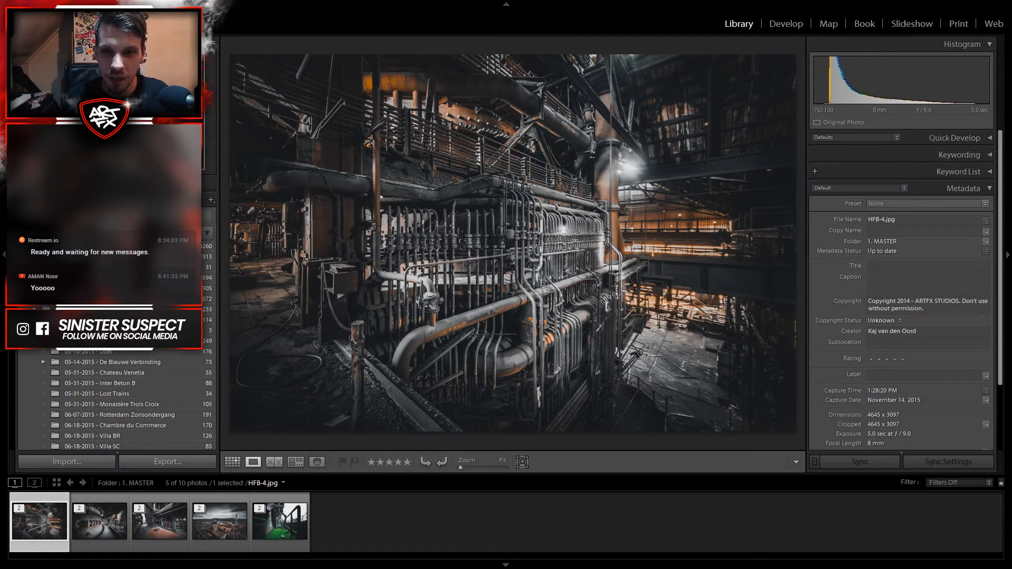
# Step: Browse back and forth through the five finished photos in the 1. MASTER folder, ending on HFB-4.jpg
pyautogui.press('Right')
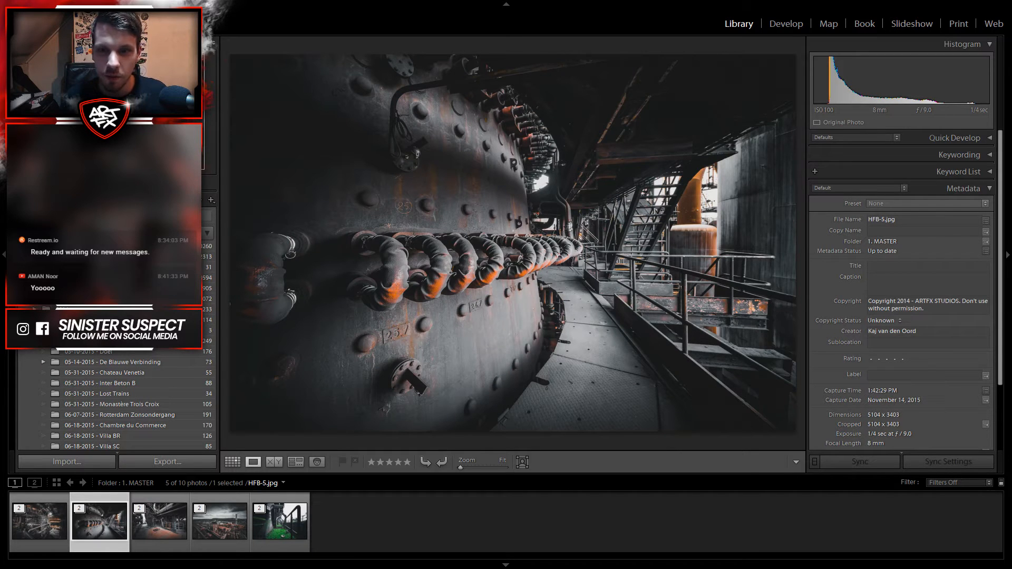
pyautogui.press('Right')
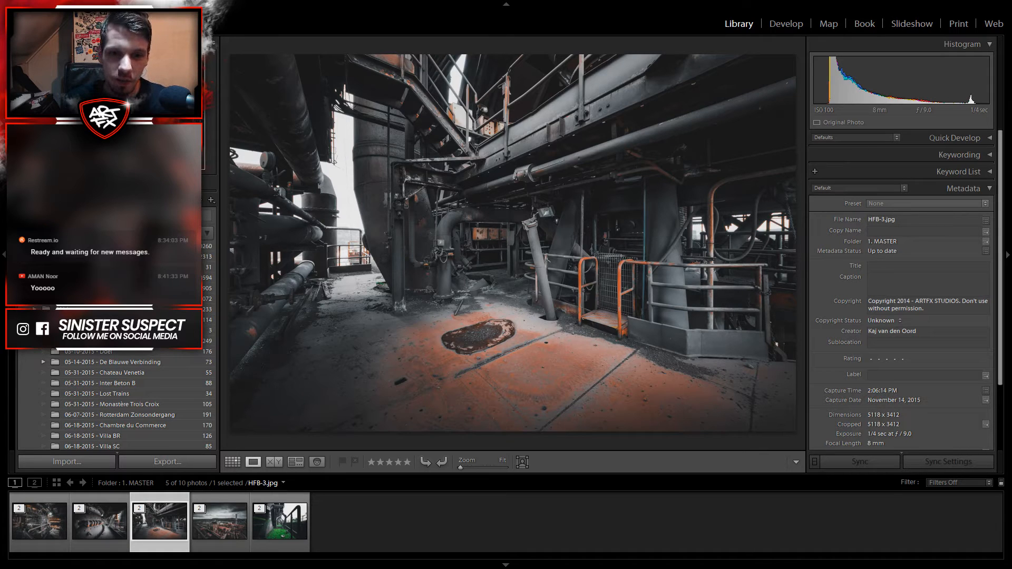
pyautogui.press('Left')
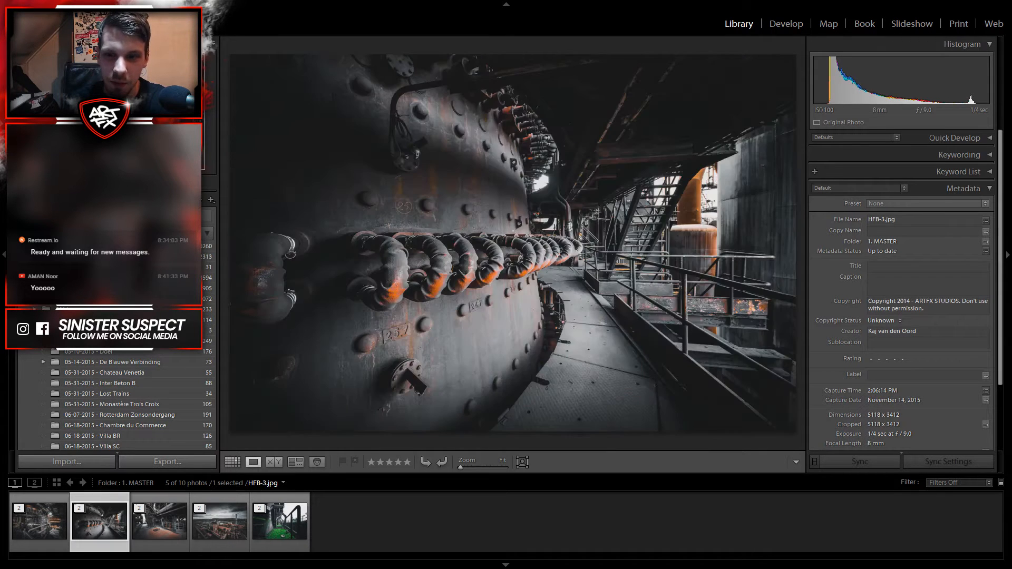
pyautogui.press('Left')
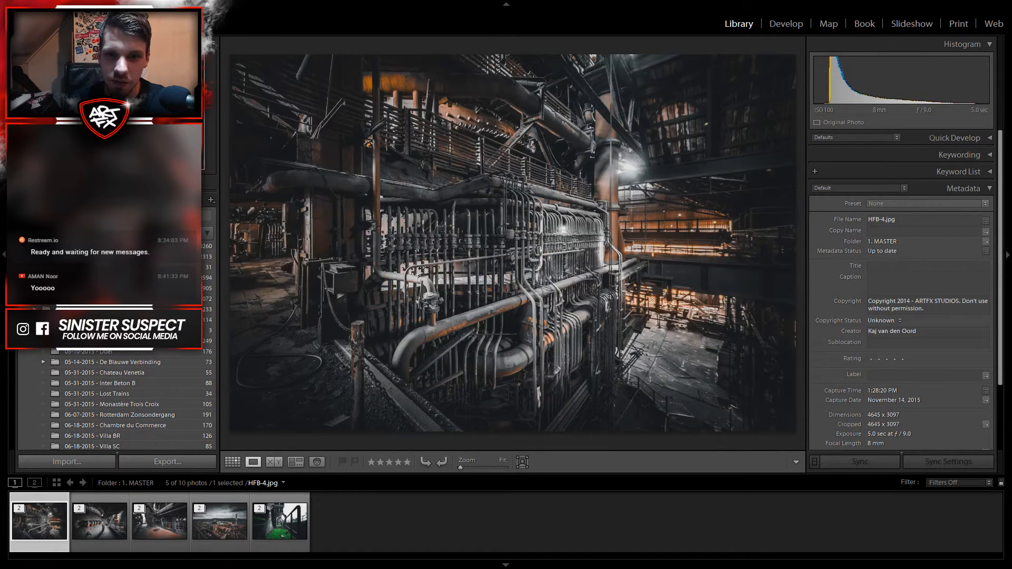
pyautogui.press('Right')
pyautogui.press('Right')
pyautogui.press('Right')
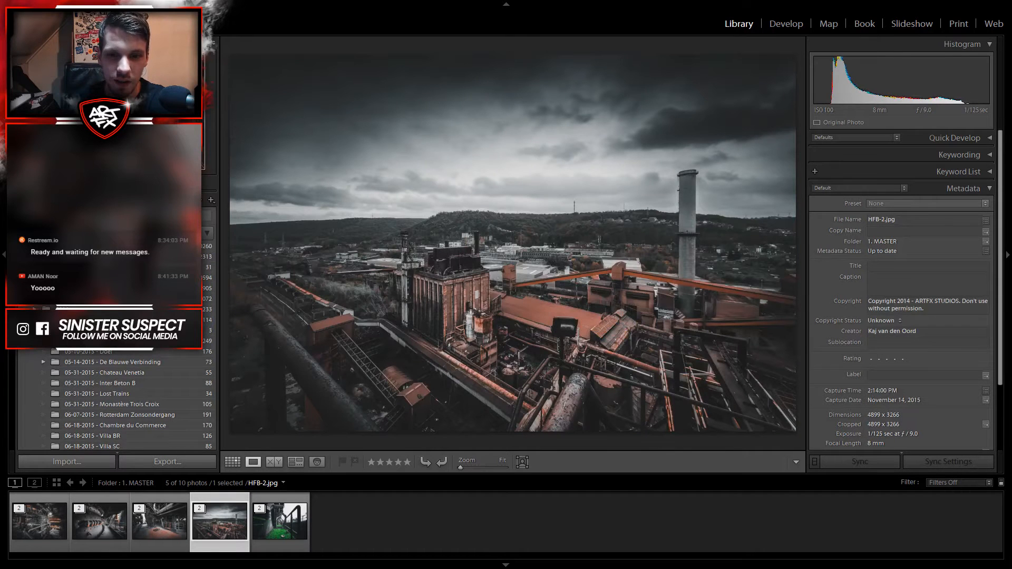
pyautogui.press('Right')
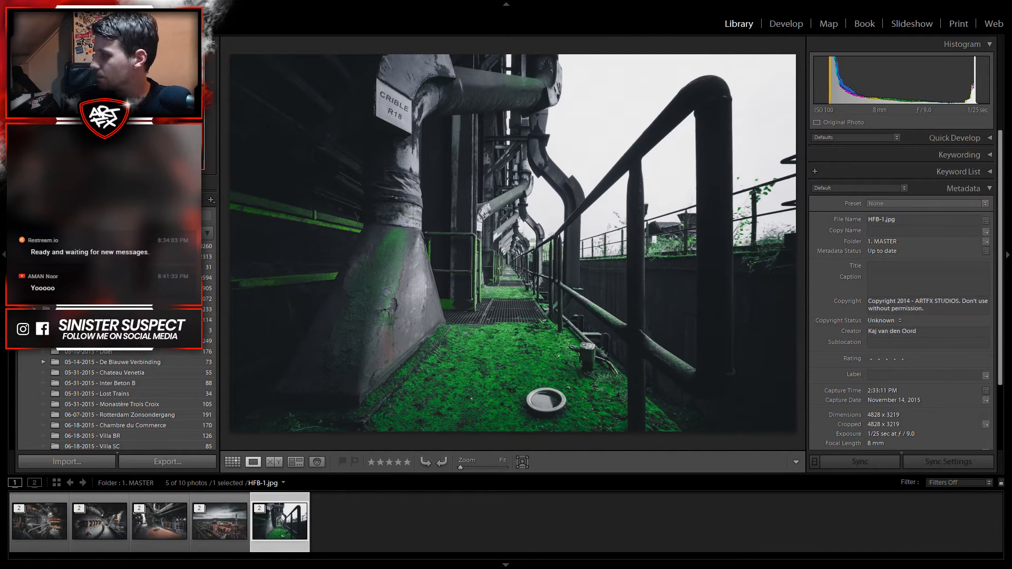
pyautogui.press('Left')
pyautogui.press('Left')
pyautogui.press('Left')
pyautogui.press('Left')
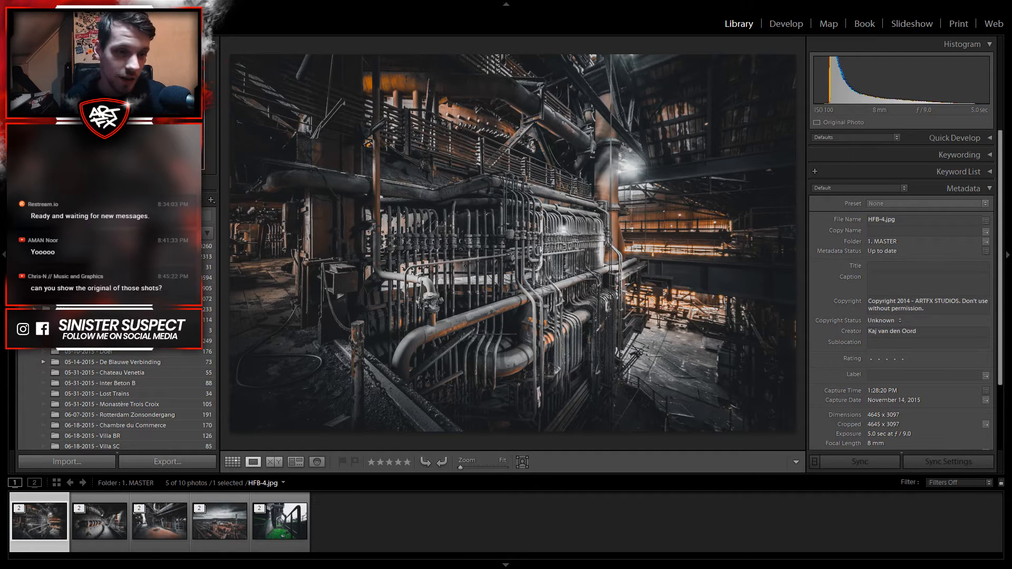
# Step: Open the 2. HDR folder of the Haut Fourneau B shoot and select the last green walkway photo, IMG_5972-HDR.dng
pyautogui.scroll(-10, 213, 338)
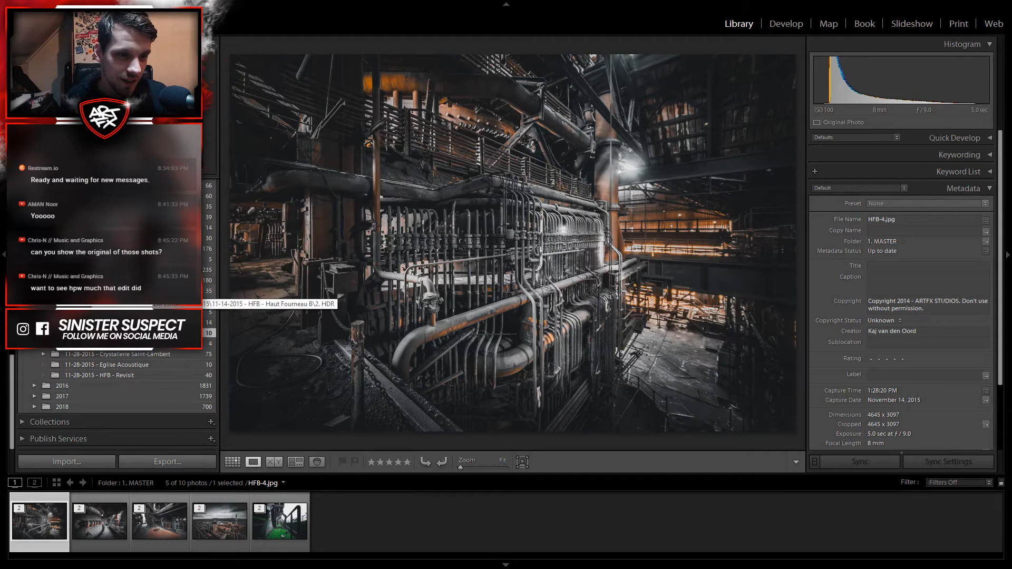
pyautogui.click(158, 291)
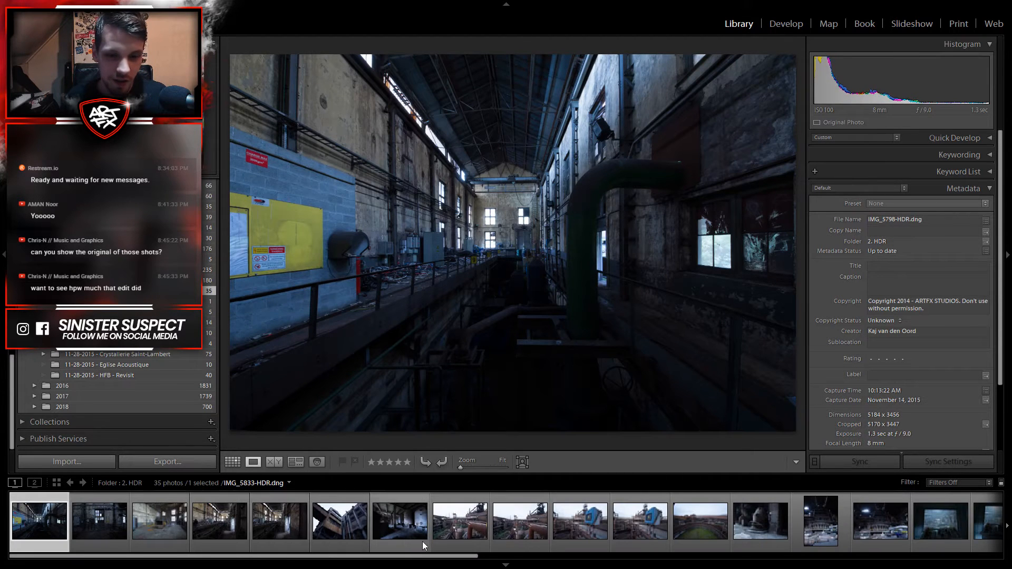
pyautogui.moveTo(412, 556); pyautogui.dragTo(935, 557)
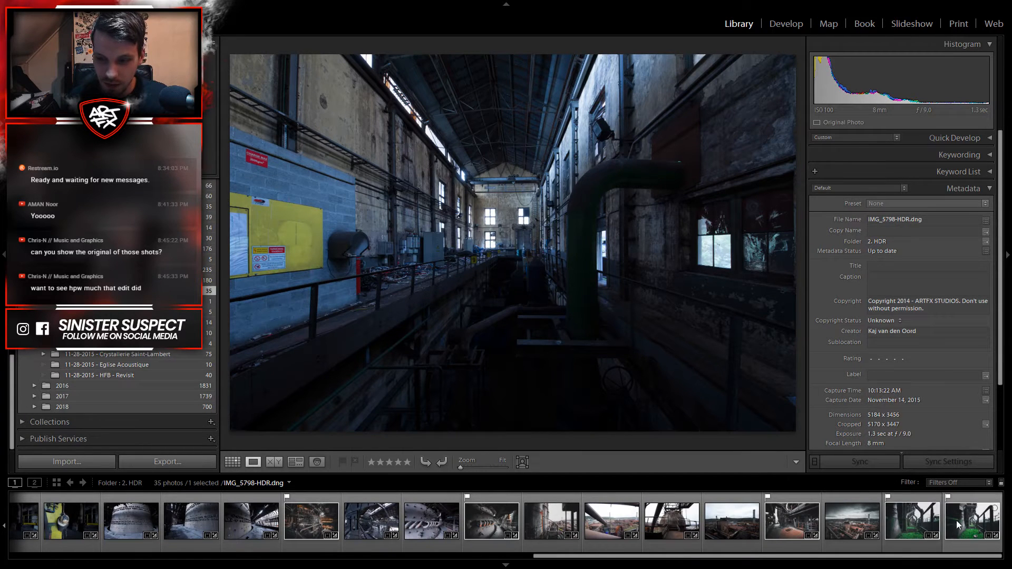
pyautogui.click(979, 519)
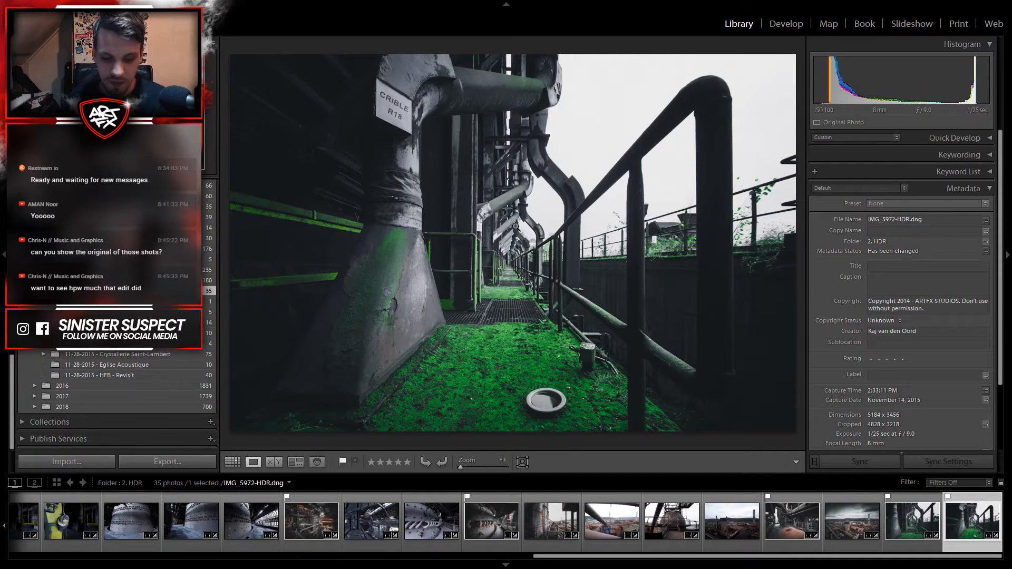
pyautogui.press('l')
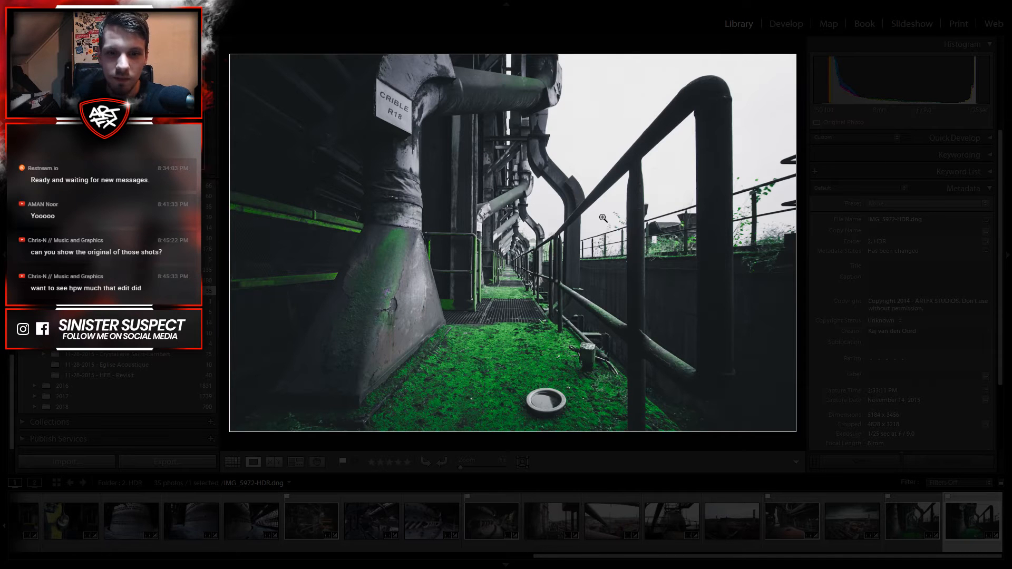
pyautogui.press('g')
pyautogui.press('\\')
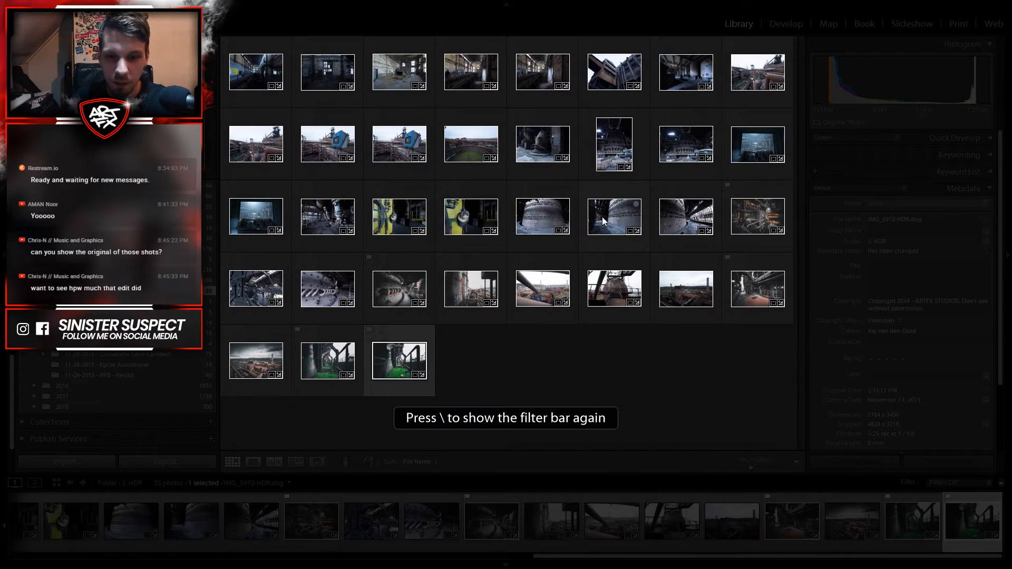
pyautogui.click(533, 381)
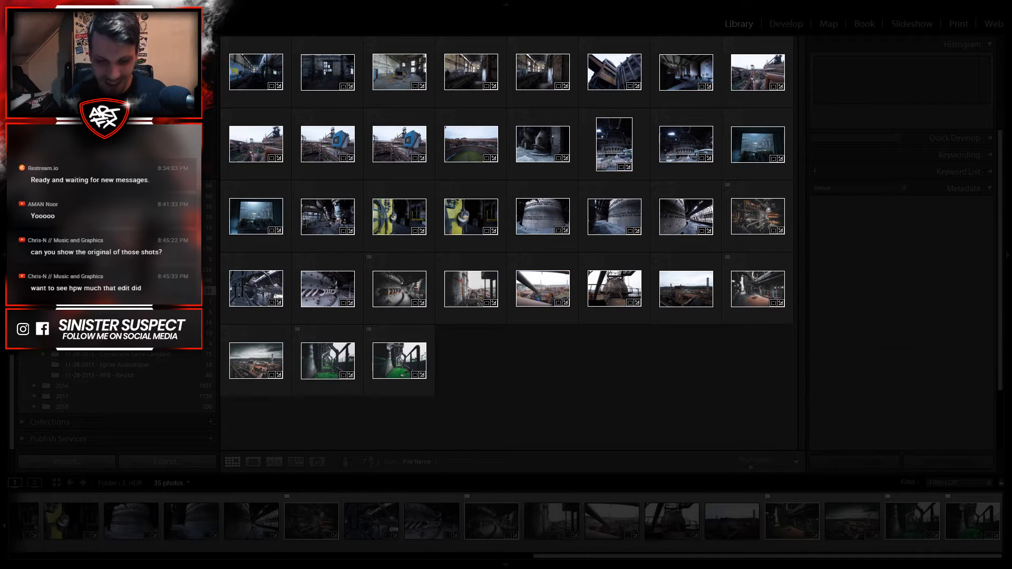
pyautogui.press('l')
pyautogui.press('l')
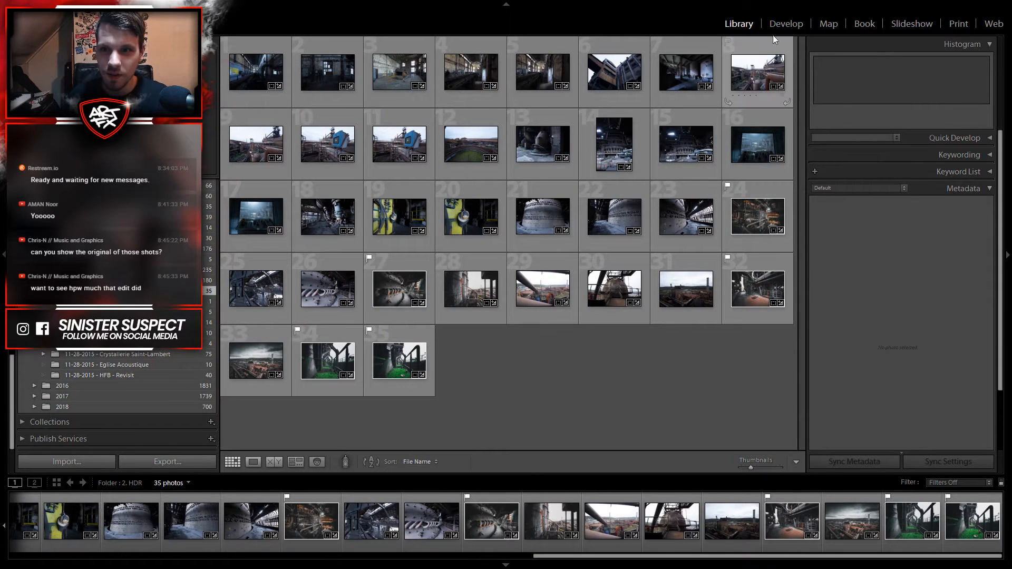
# Step: Open IMG_5972-HDR.dng in the Develop module and compare its before and after versions with the interface dimmed, then restore the lights
pyautogui.click(785, 24)
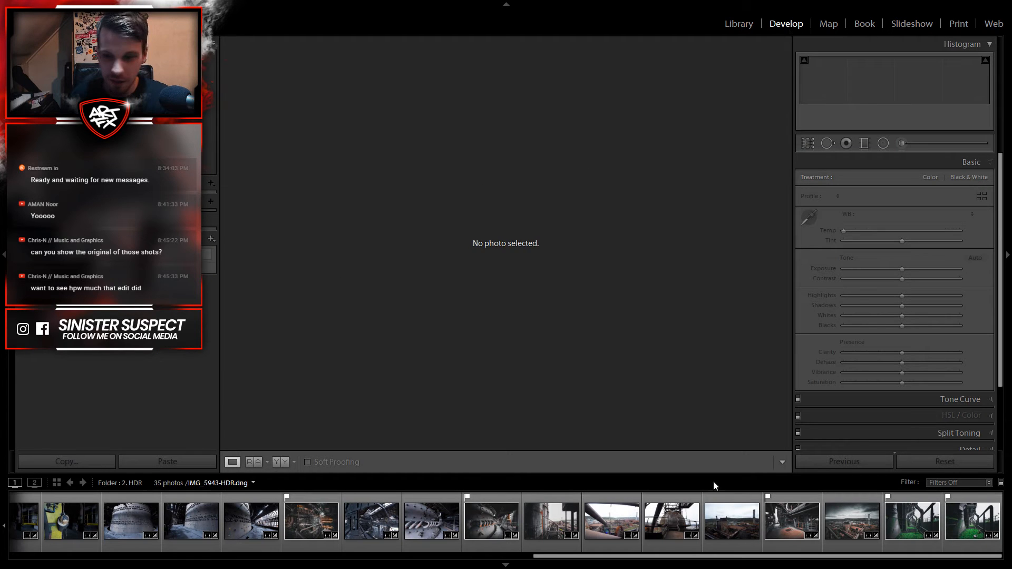
pyautogui.click(989, 522)
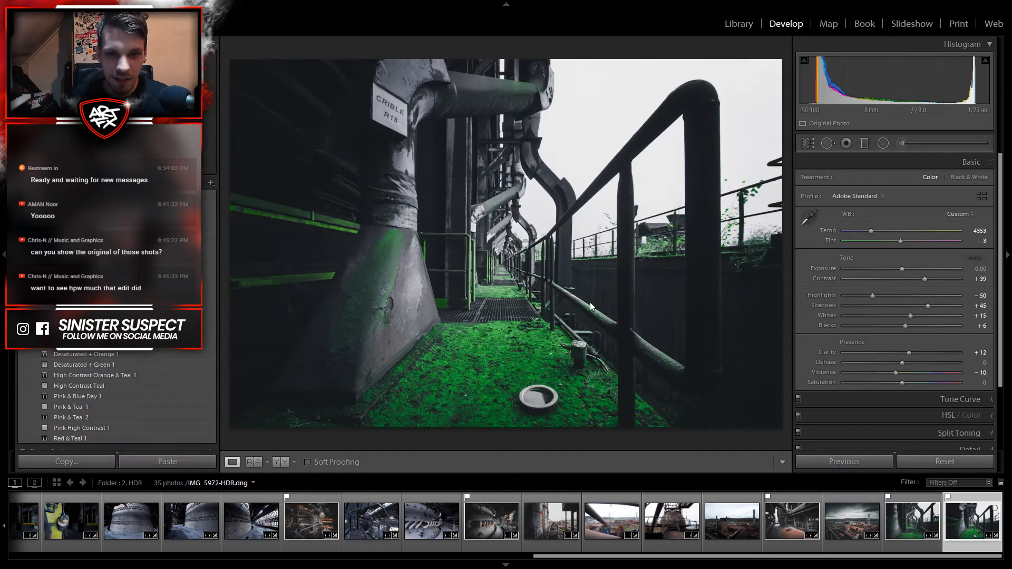
pyautogui.press('l')
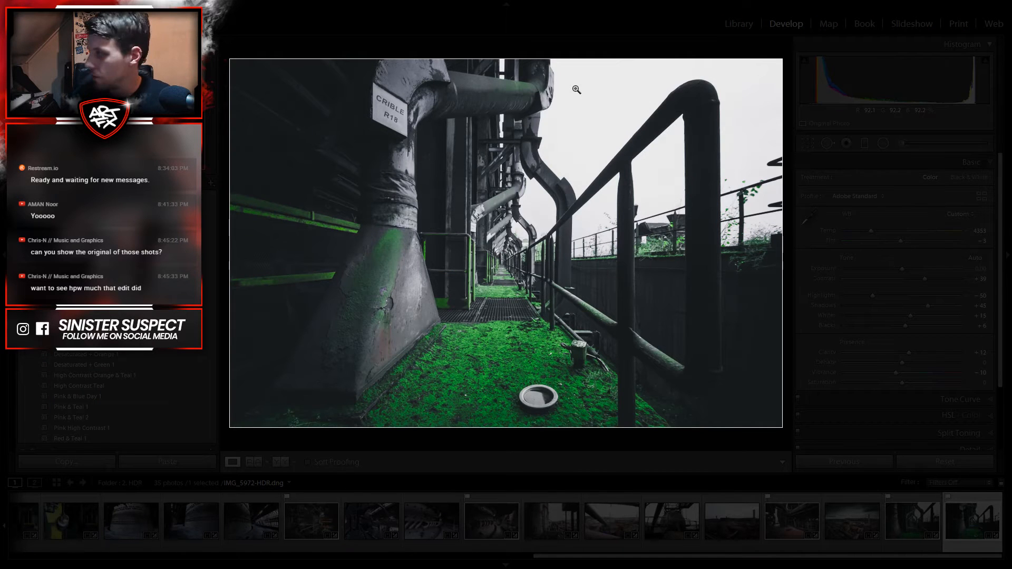
pyautogui.press('\\')
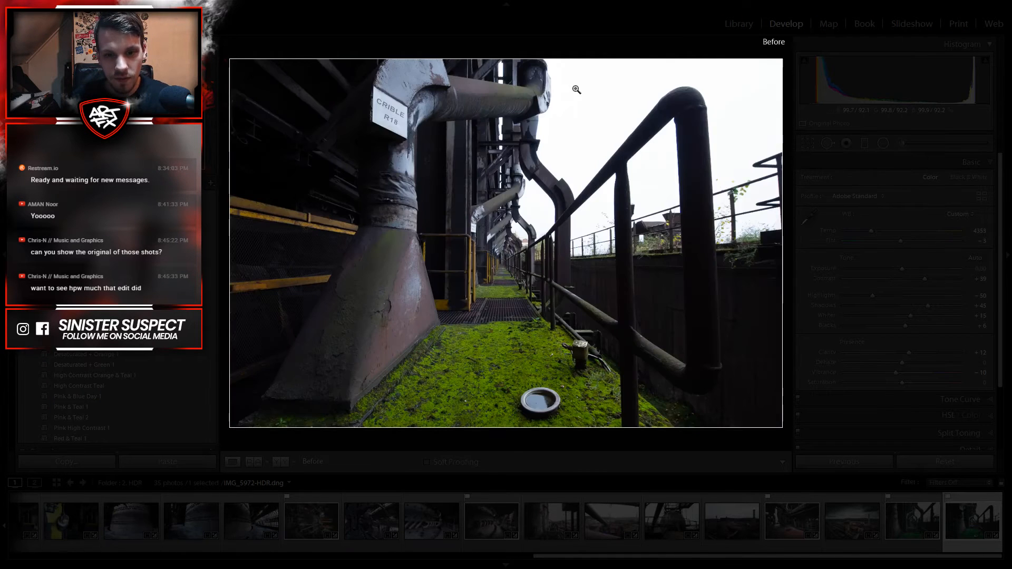
pyautogui.press('\\')
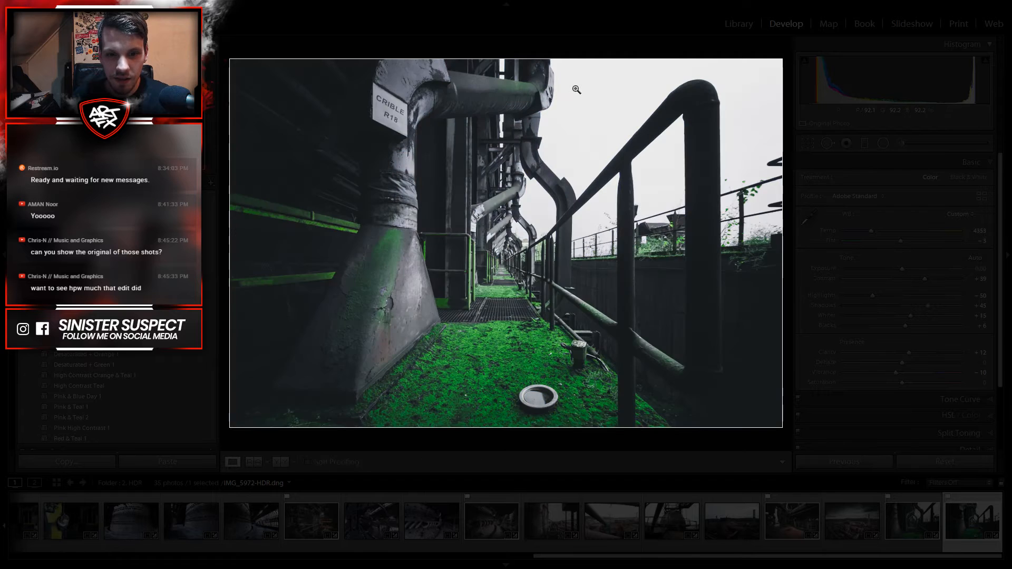
pyautogui.press('\\')
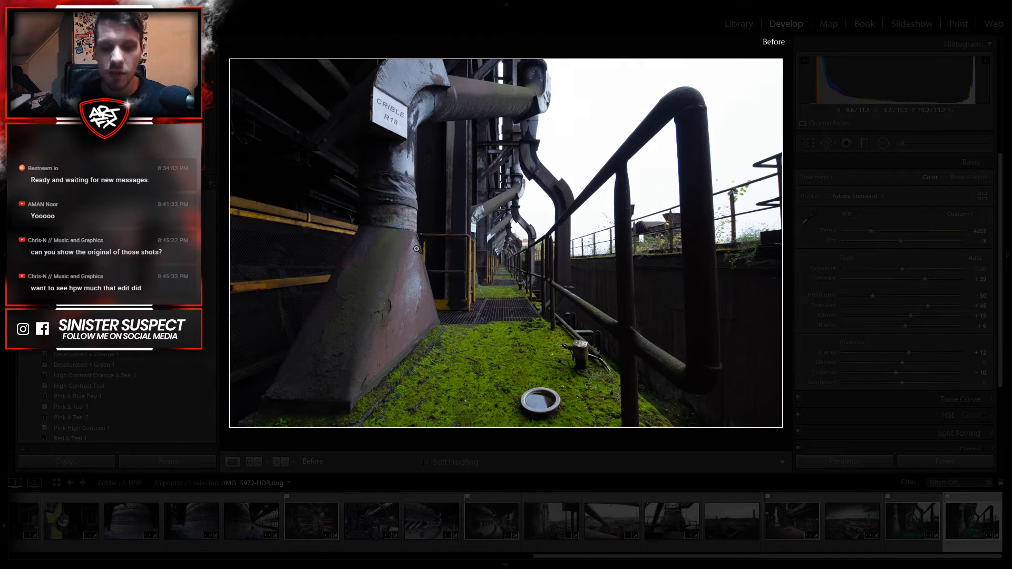
pyautogui.press('\\')
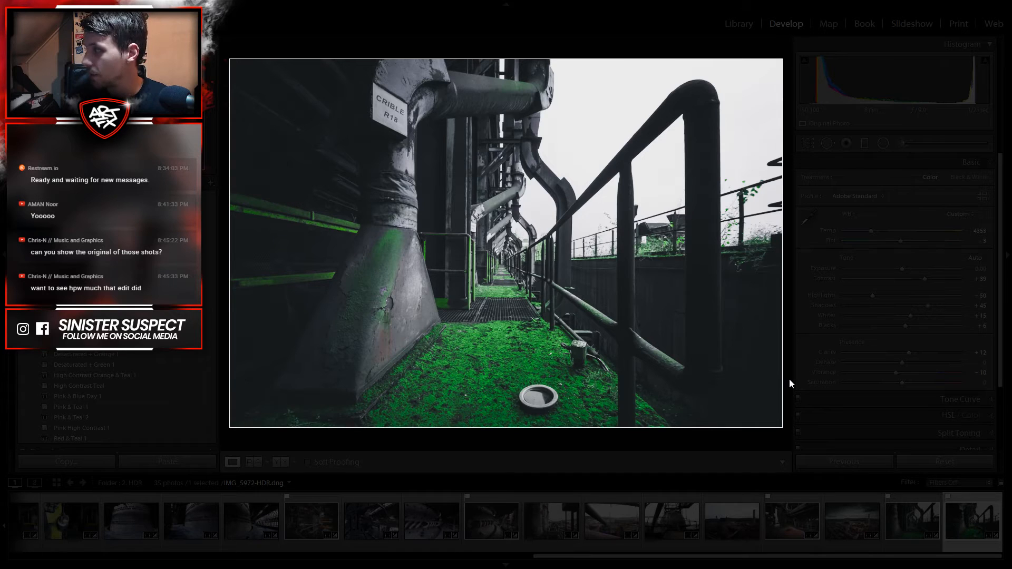
pyautogui.press('l')
pyautogui.press('l')
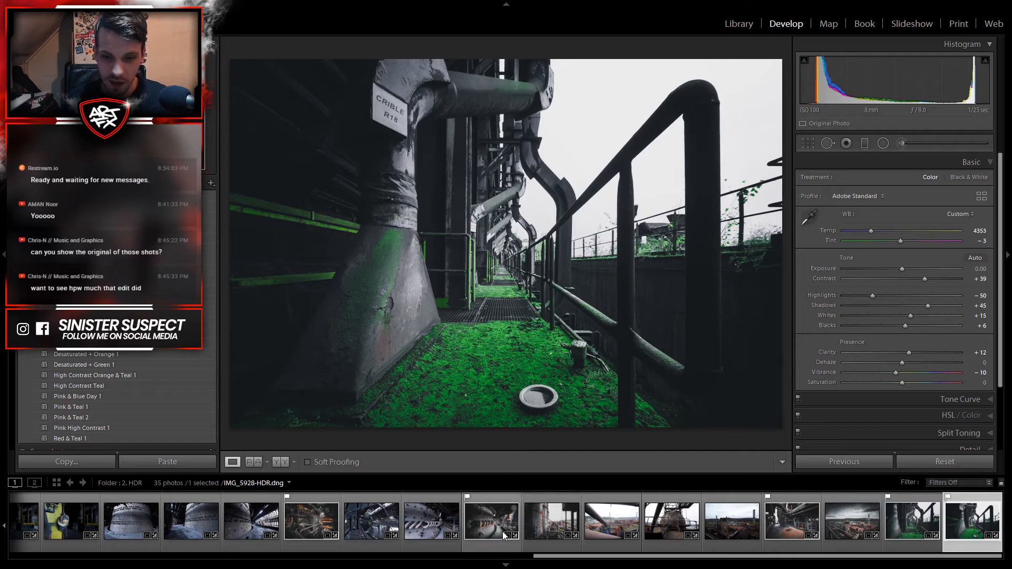
# Step: Select the riveted furnace photo IMG_5928-HDR.dng and compare its original with the edited version
pyautogui.click(467, 521)
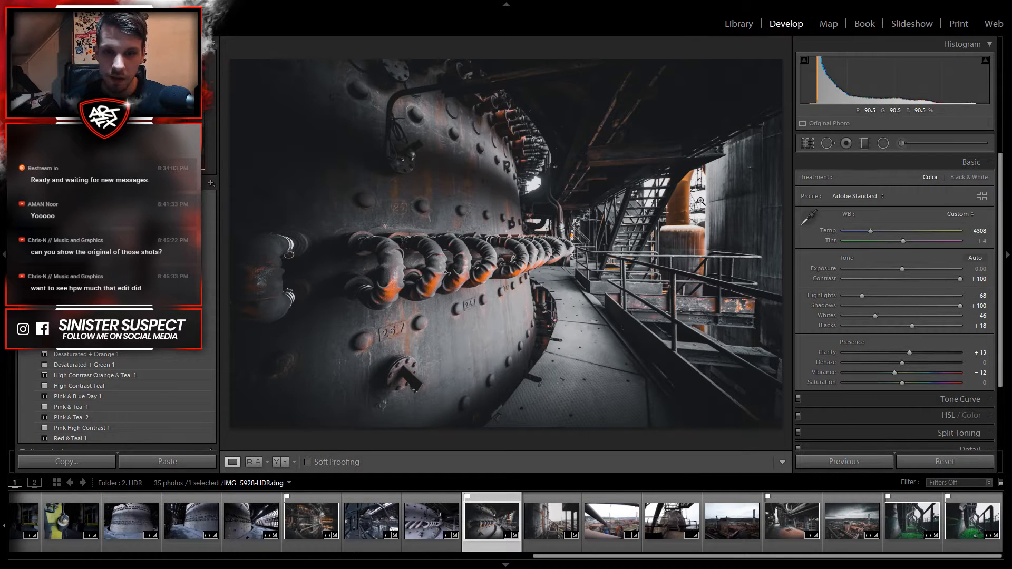
pyautogui.press('\\')
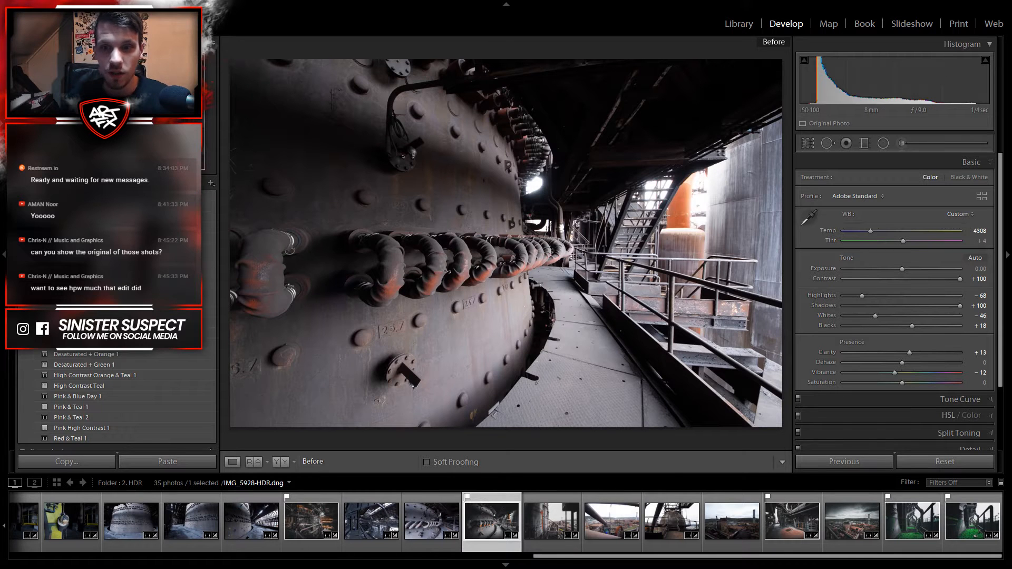
pyautogui.press('\\')
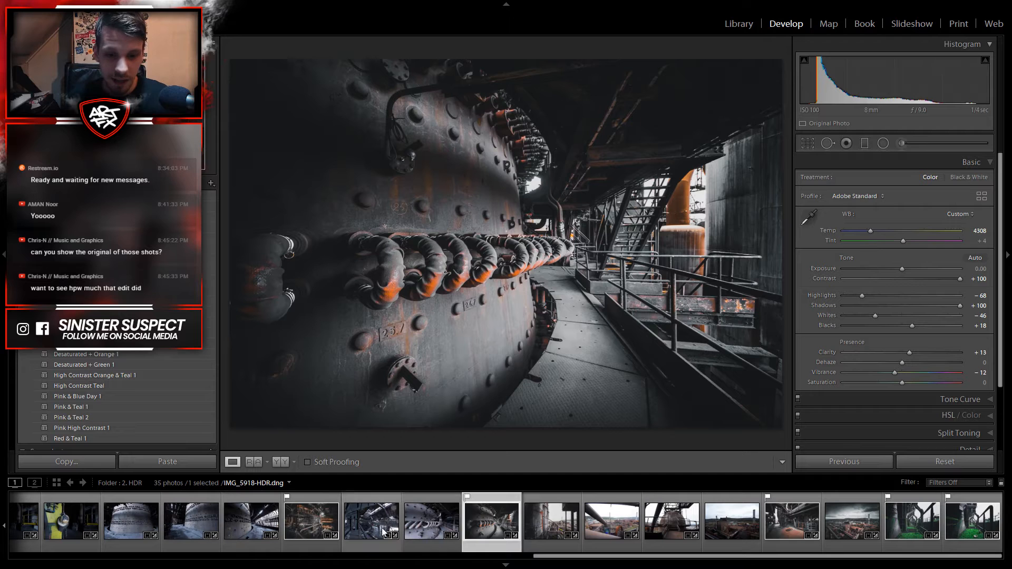
# Step: Select the pipework photo IMG_5912-HDR.dng and switch repeatedly between its before and after views, ending on the edited version
pyautogui.click(308, 529)
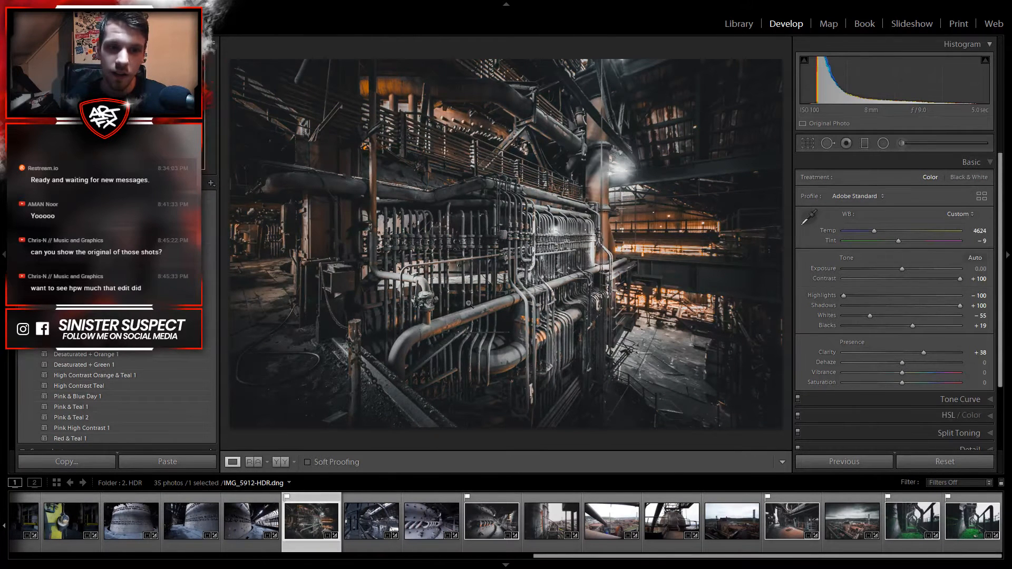
pyautogui.press('\\')
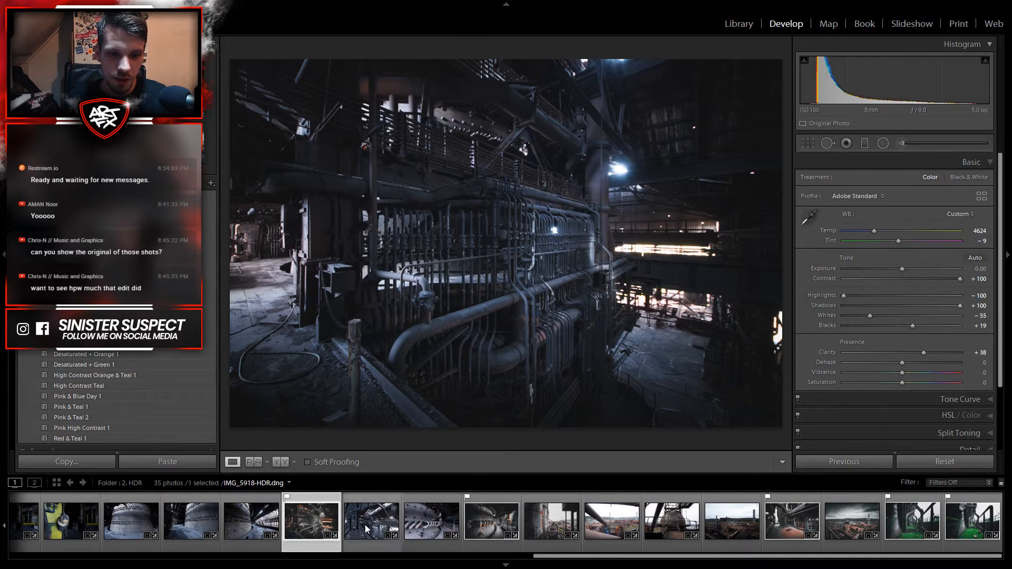
pyautogui.click(305, 517)
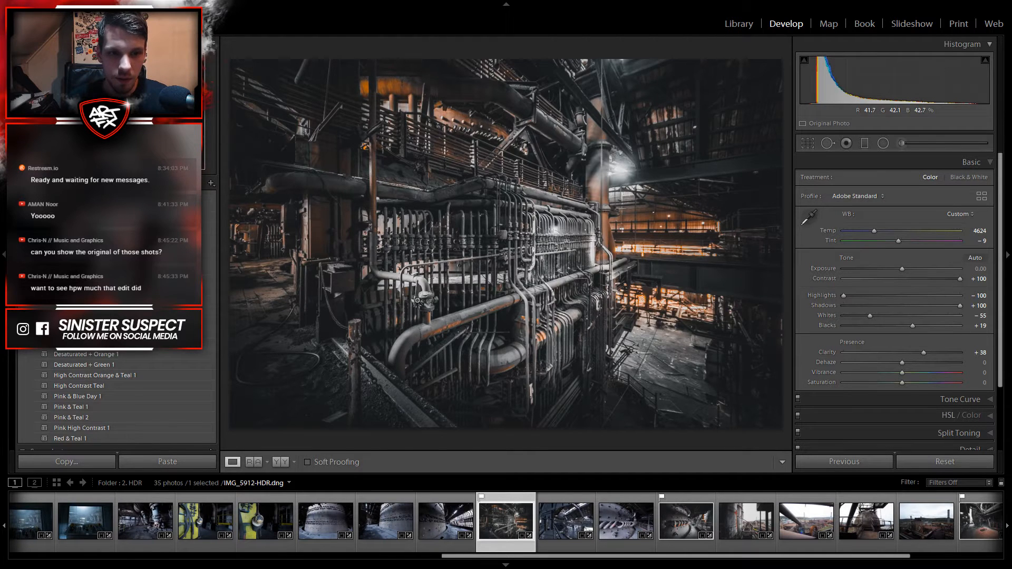
pyautogui.press('\\')
pyautogui.press('\\')
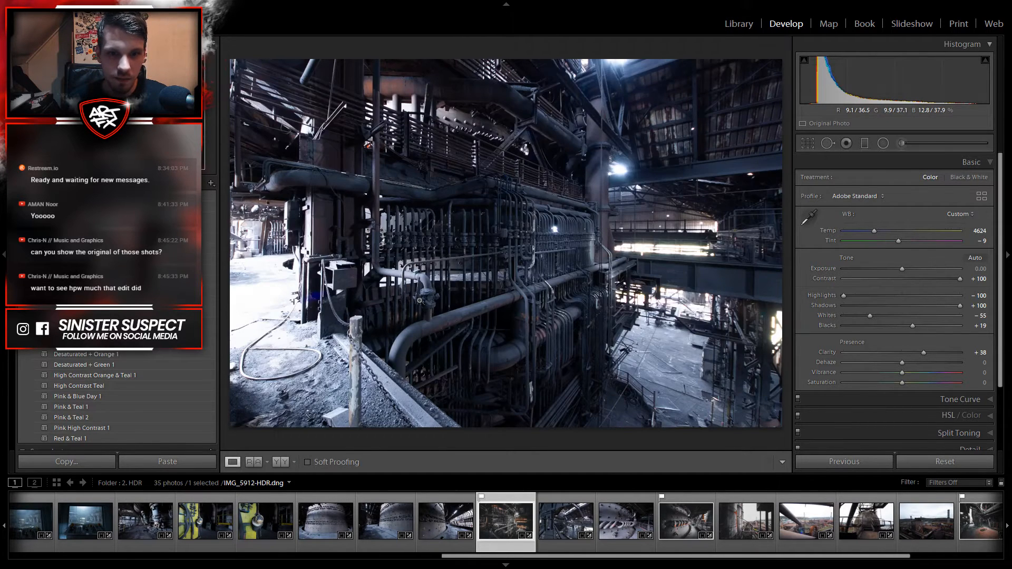
pyautogui.press('\\')
pyautogui.press('\\')
pyautogui.press('\\')
pyautogui.press('\\')
pyautogui.press('\\')
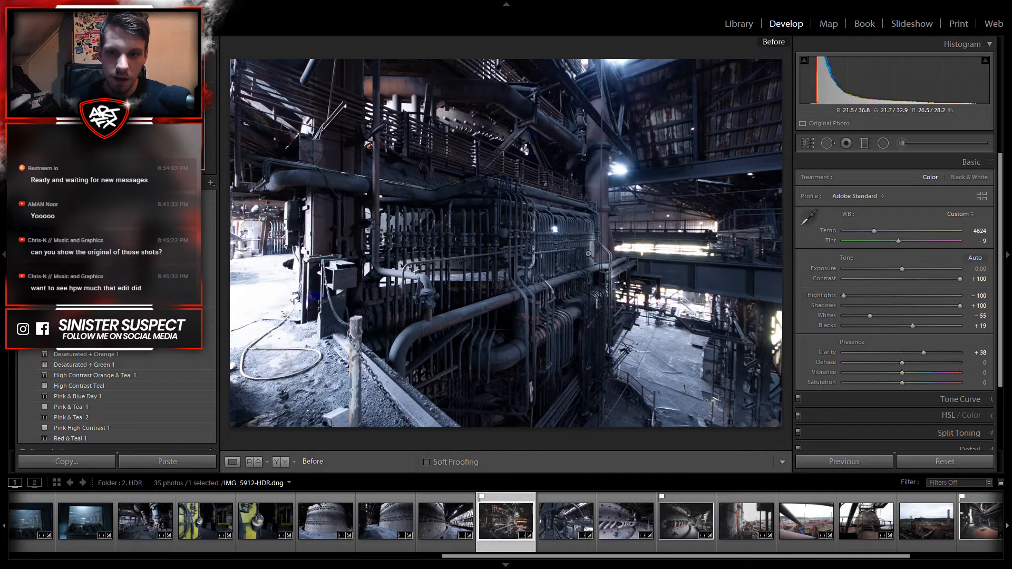
pyautogui.press('\\')
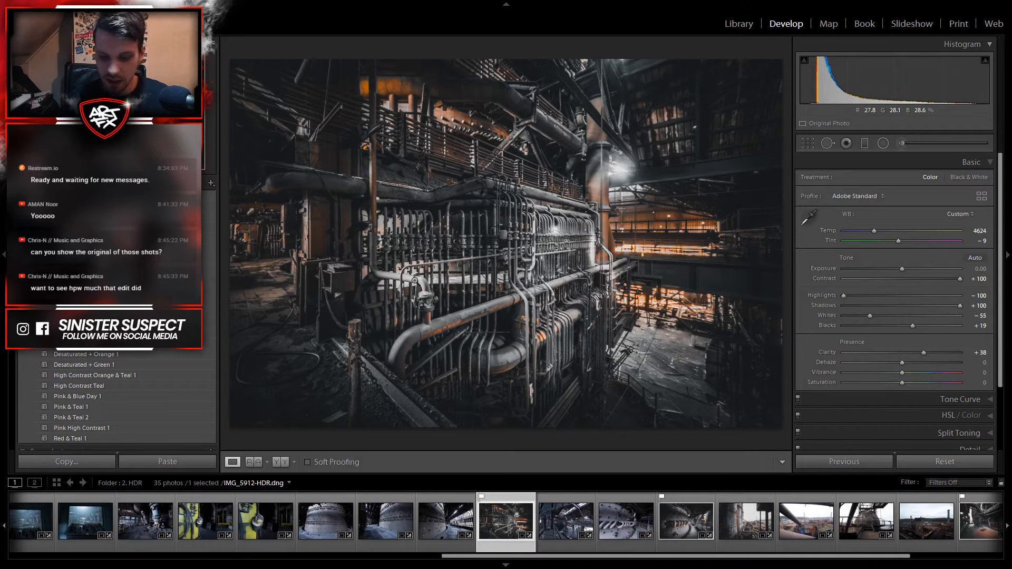
pyautogui.press('\\')
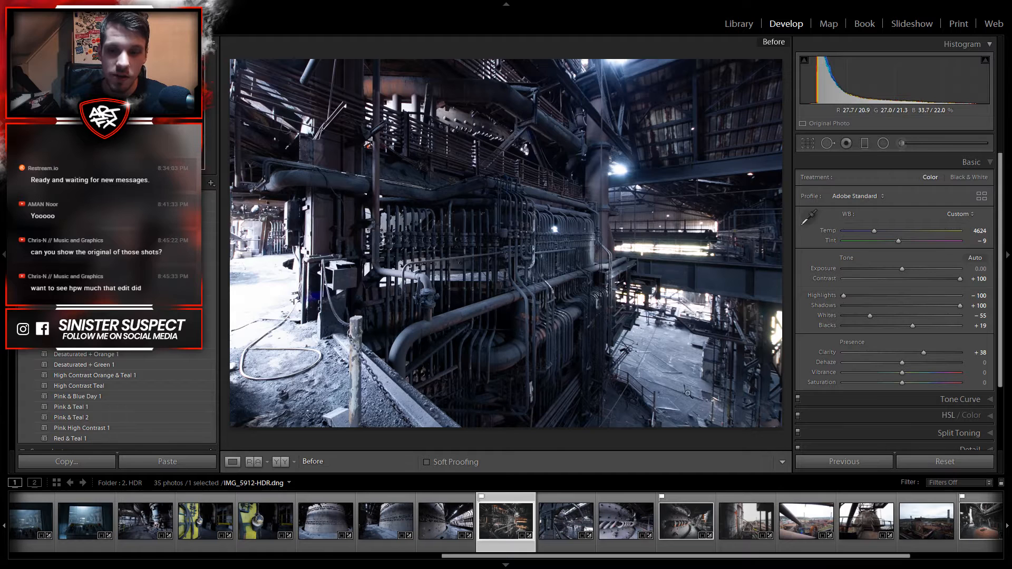
pyautogui.press('\\')
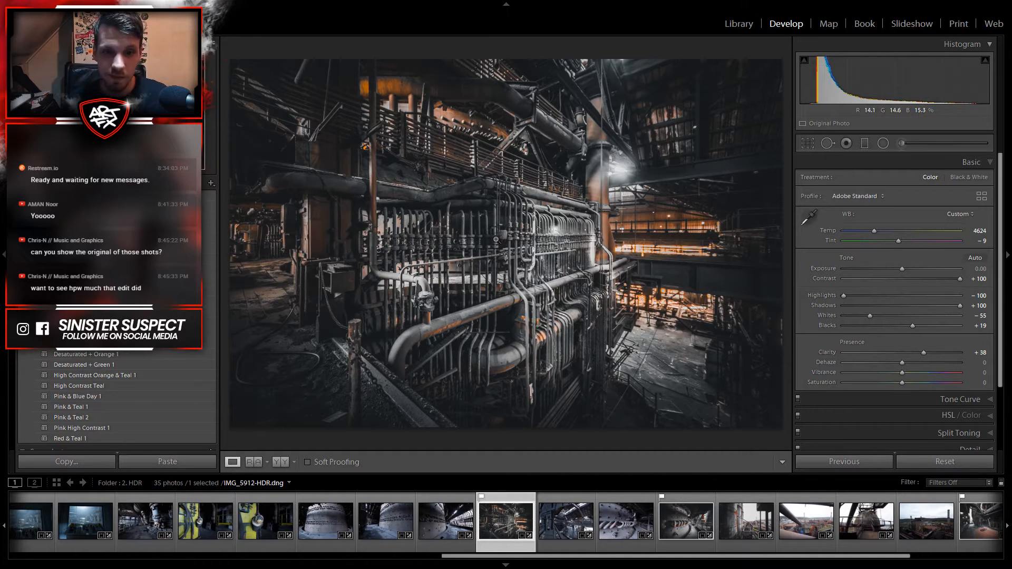
# Step: Show the radial filters on IMG_5912-HDR.dng, toggle their effect off and on twice, then close the tool and collapse the Basic adjustments
pyautogui.click(883, 143)
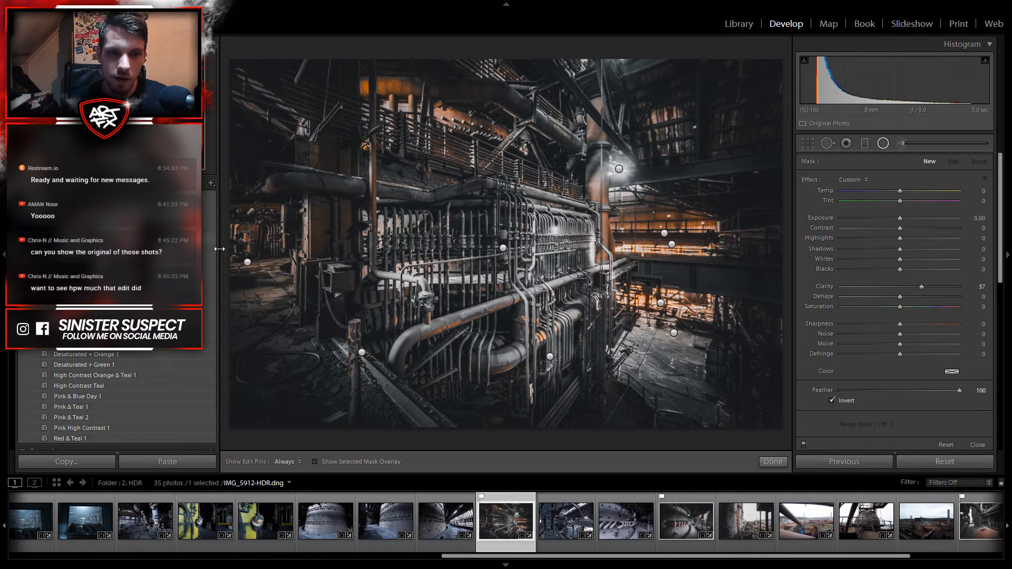
pyautogui.click(804, 445)
pyautogui.click(804, 445)
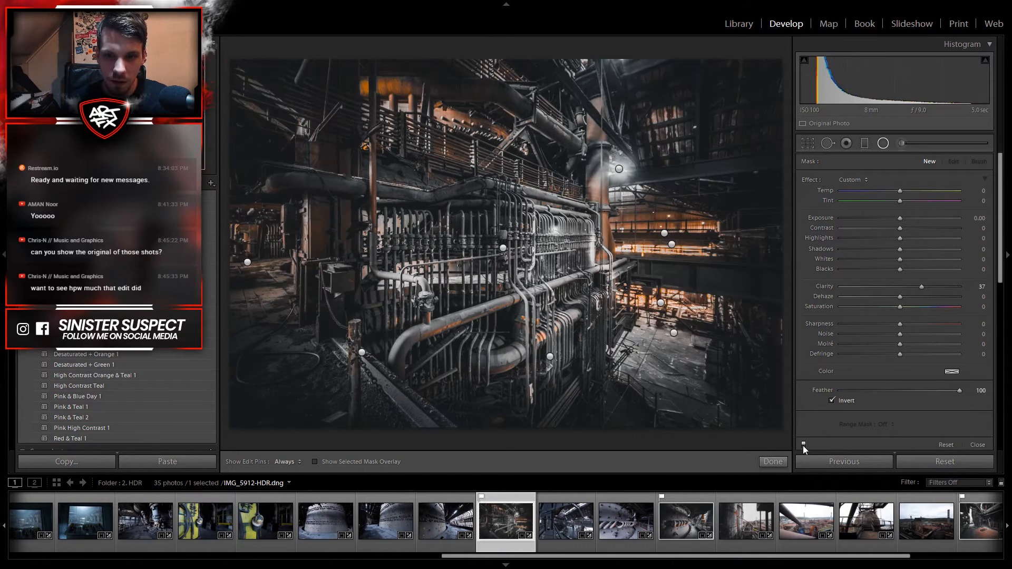
pyautogui.click(804, 446)
pyautogui.click(804, 445)
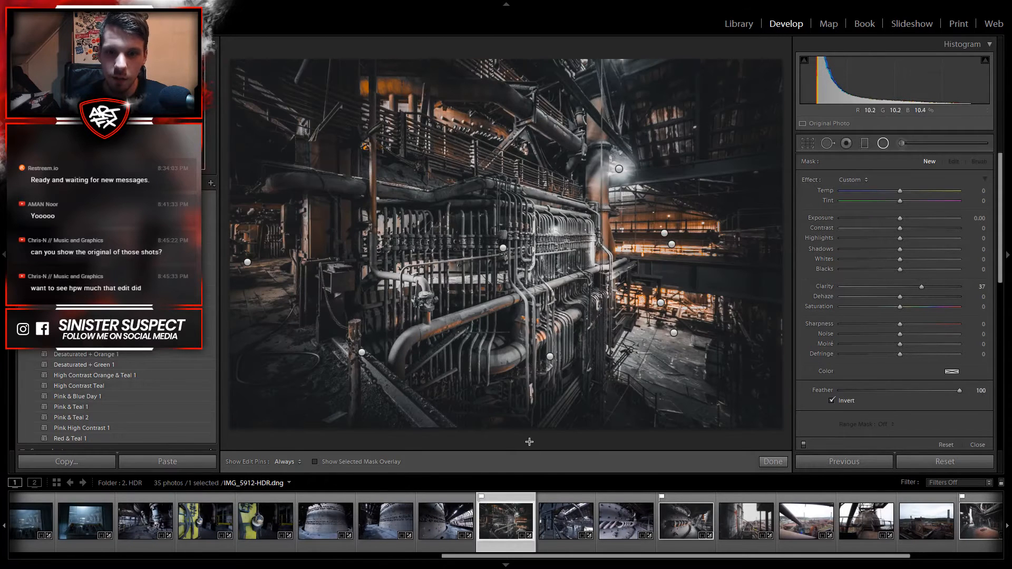
pyautogui.click(883, 144)
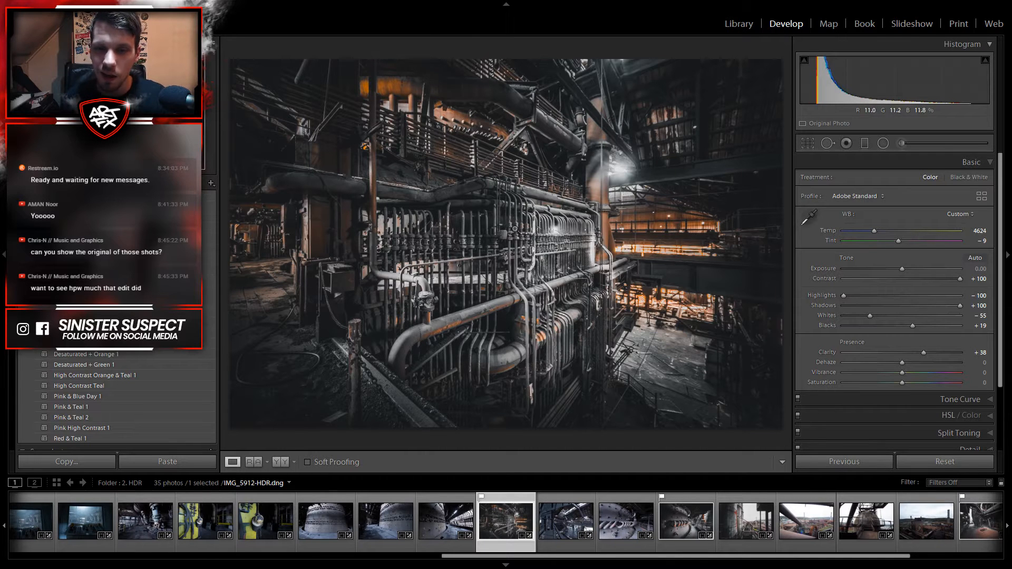
pyautogui.click(955, 163)
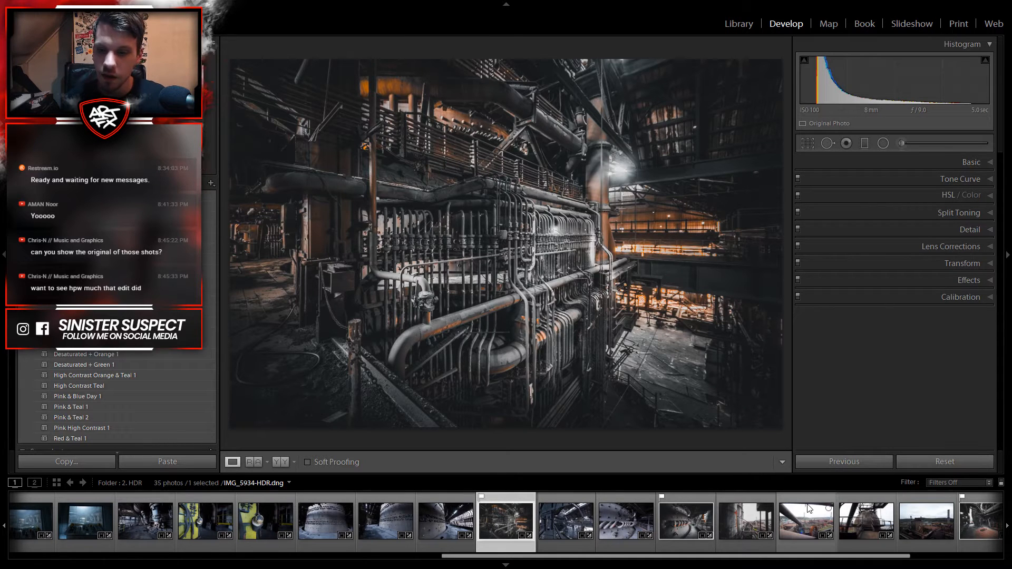
# Step: Switch the pipework photo IMG_5912-HDR.dng repeatedly between its edited and original versions, ending on the original
pyautogui.scroll(-3, 809, 509)
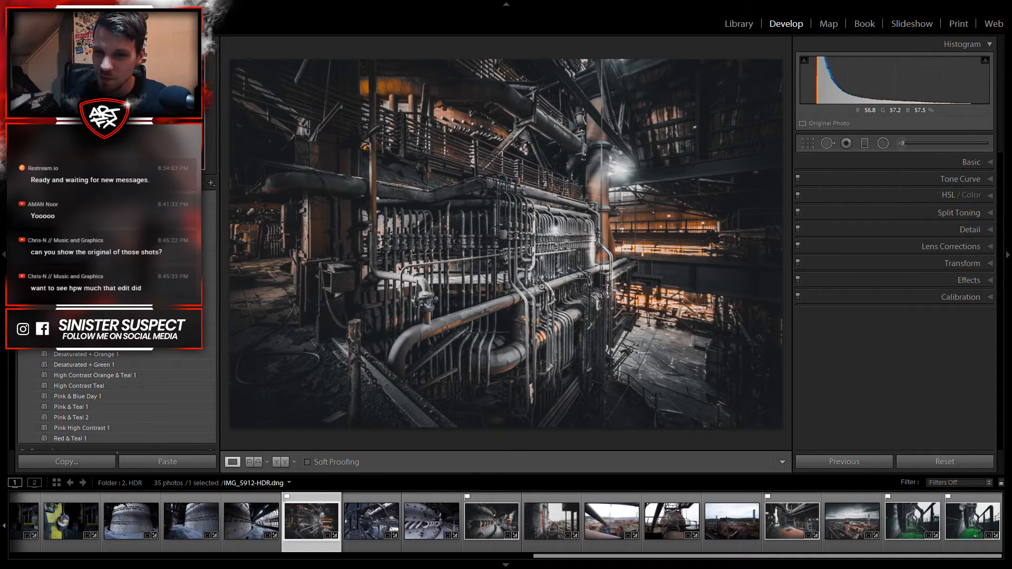
pyautogui.press('\\')
pyautogui.press('\\')
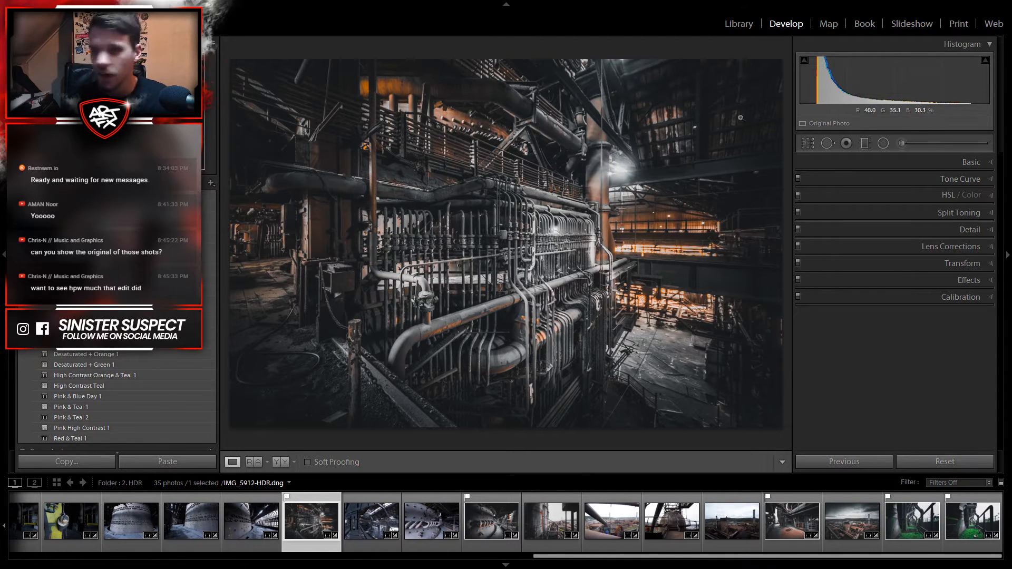
pyautogui.press('\\')
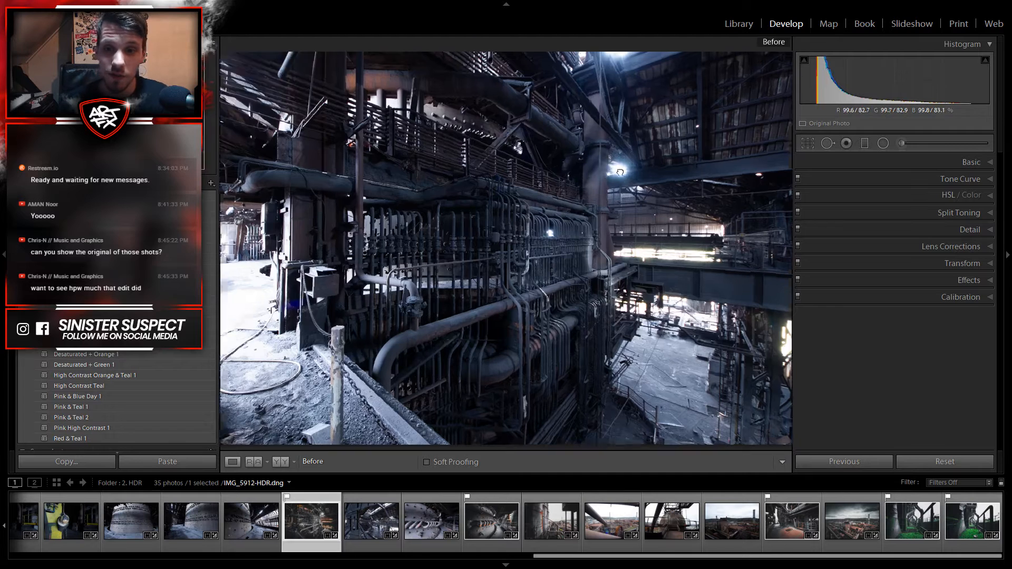
# Step: Examine the bright lamp, overexposed windows and factory floor up close in the original version of the pipework photo
pyautogui.click(587, 177)
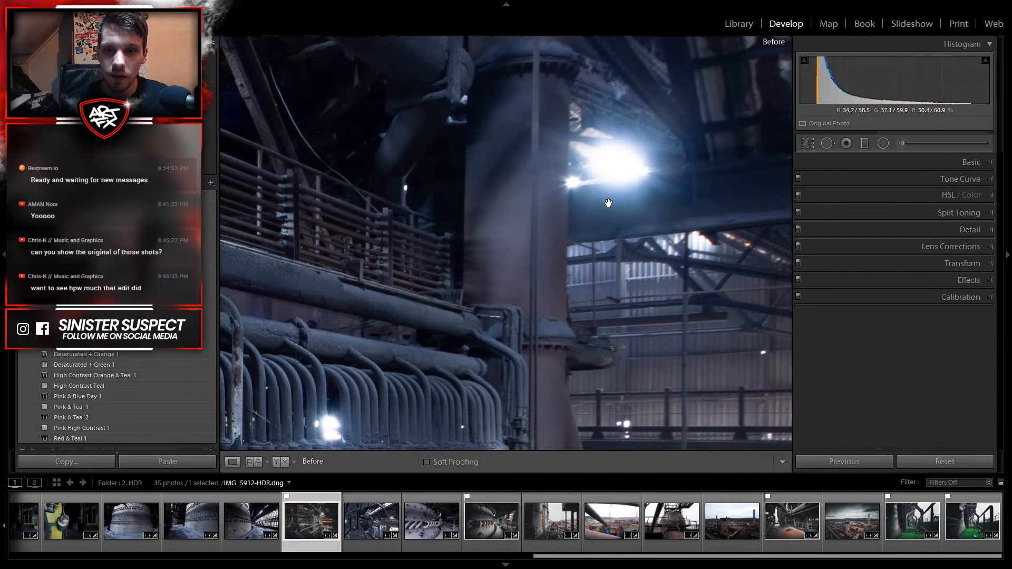
pyautogui.click(583, 164)
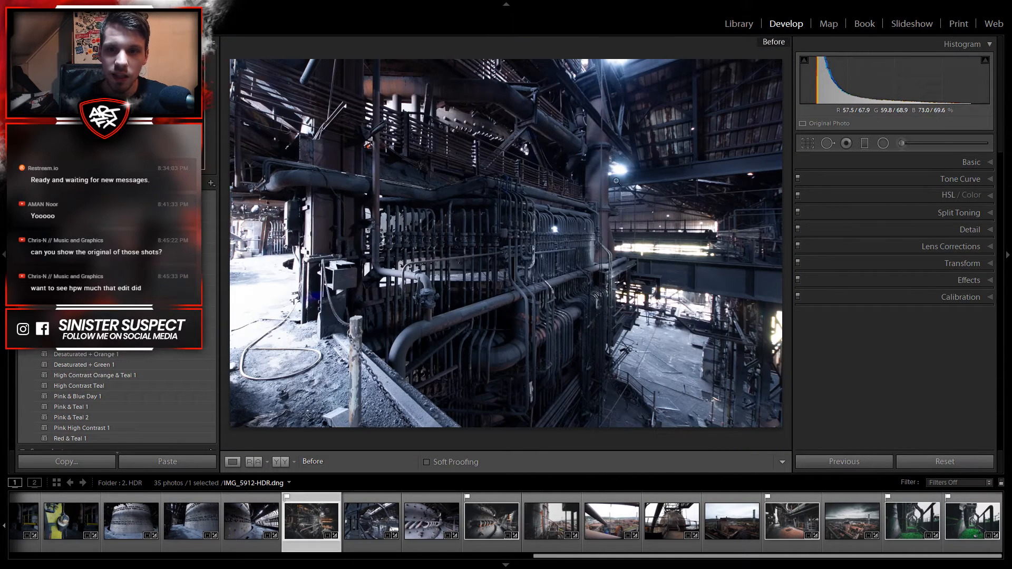
pyautogui.click(664, 244)
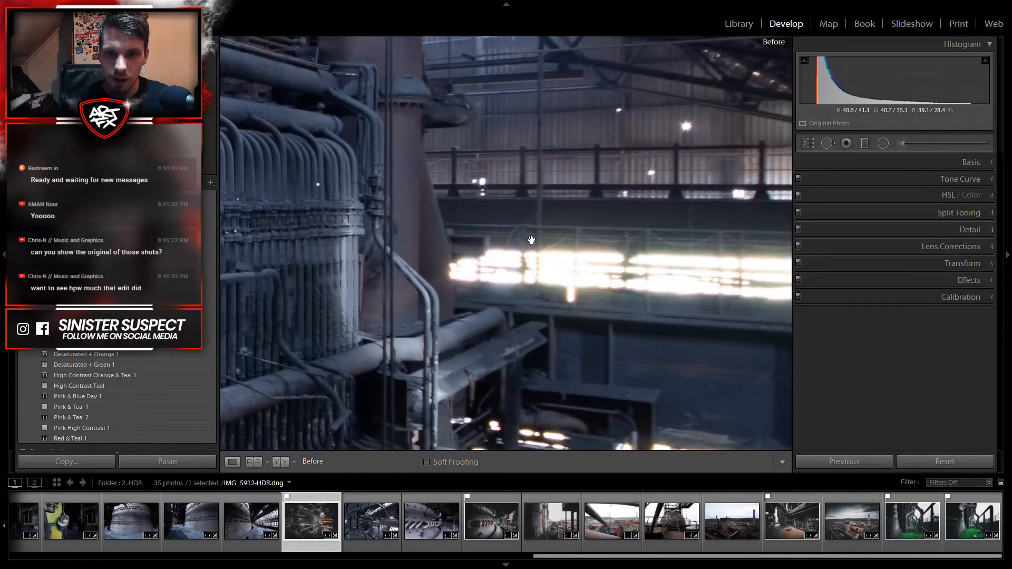
pyautogui.moveTo(677, 262); pyautogui.dragTo(364, 232)
pyautogui.moveTo(423, 276); pyautogui.dragTo(649, 218)
pyautogui.click(490, 299)
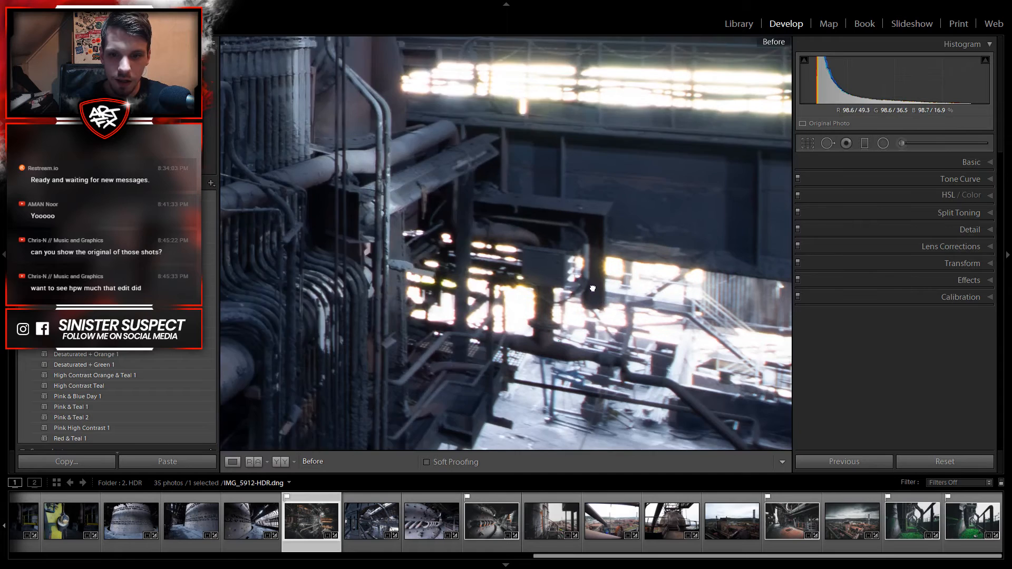
pyautogui.click(570, 352)
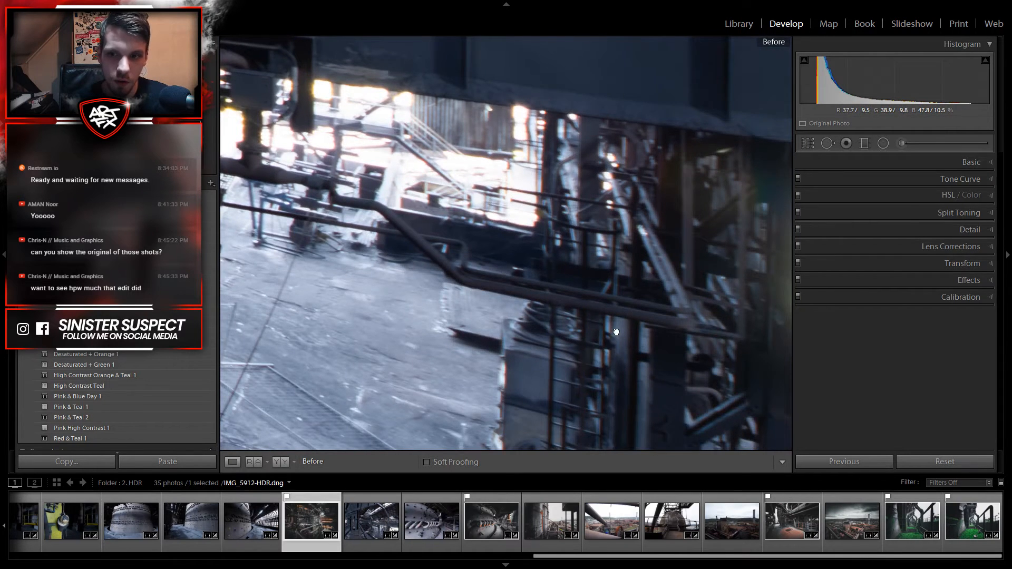
pyautogui.moveTo(618, 332); pyautogui.dragTo(311, 245)
pyautogui.click(366, 350)
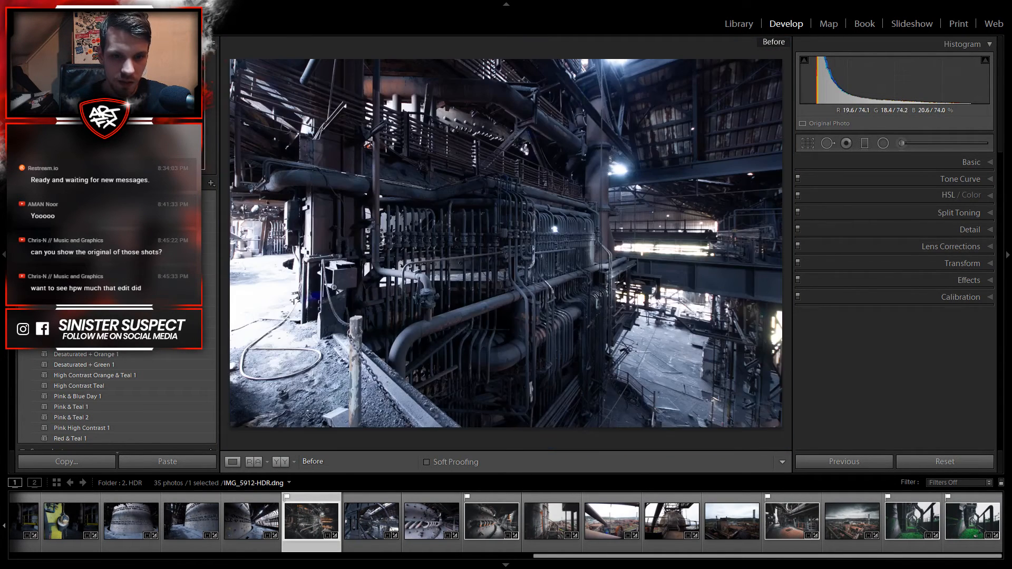
# Step: Examine the metal box with the hanging chain up close in the original, then return to the edited version of the whole photo
pyautogui.click(307, 295)
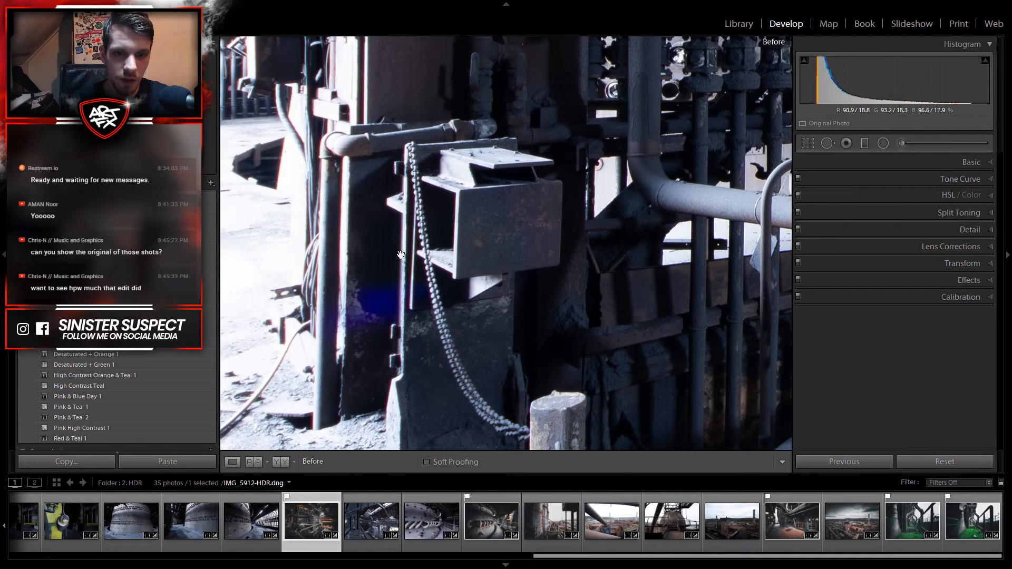
pyautogui.click(506, 194)
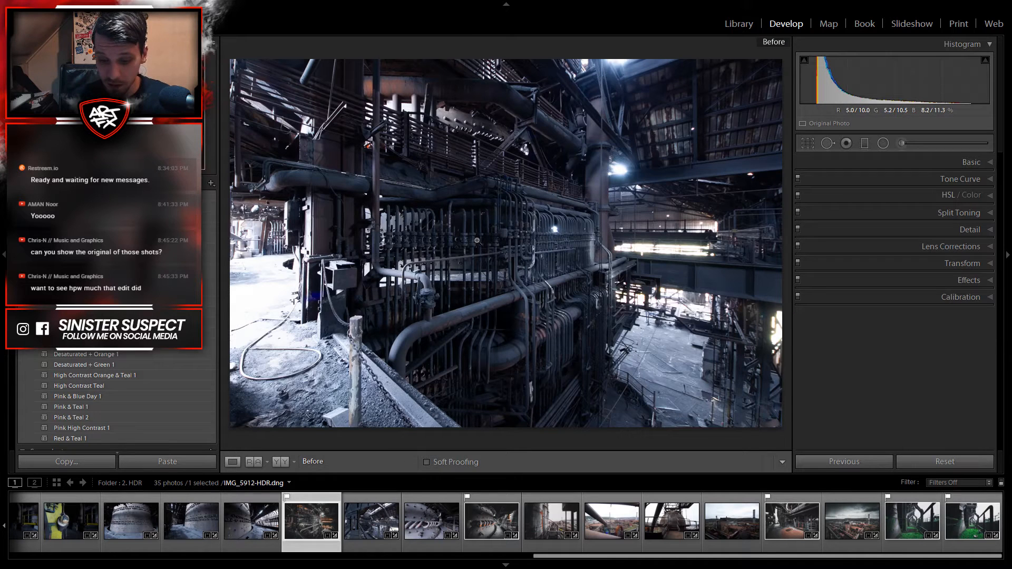
pyautogui.press('\\')
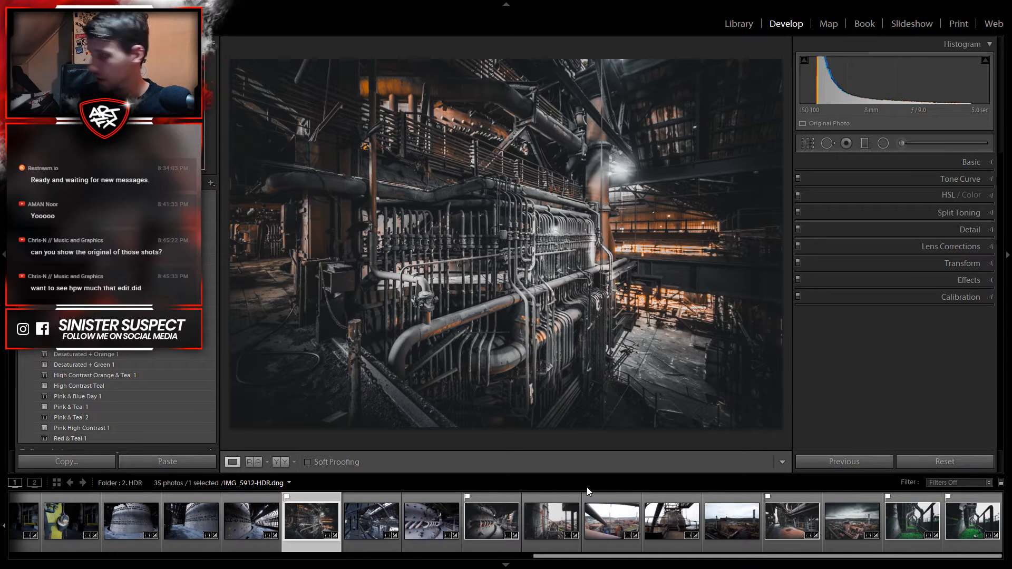
# Step: Browse back through the 2. HDR folder's photos and select the outdoor tank and pipe photo IMG_5833-HDR.dng
pyautogui.scroll(3, 449, 507)
pyautogui.scroll(6, 449, 507)
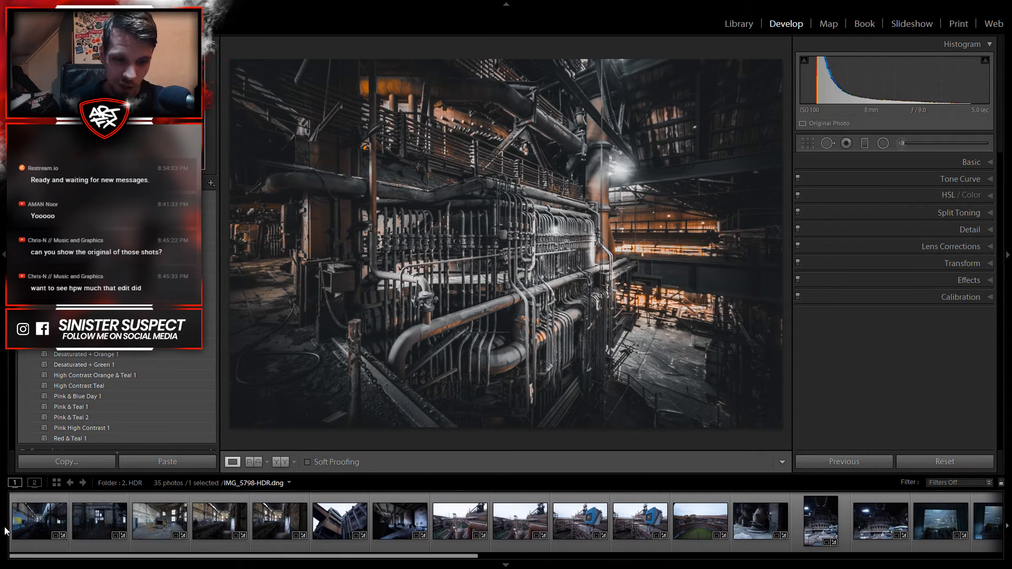
pyautogui.scroll(-2, 444, 518)
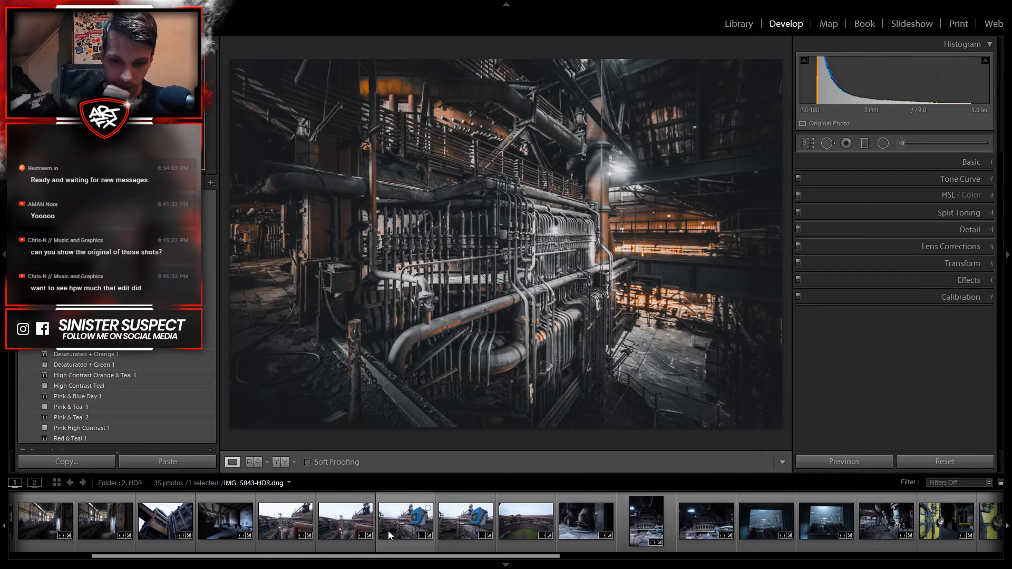
pyautogui.scroll(-2, 593, 528)
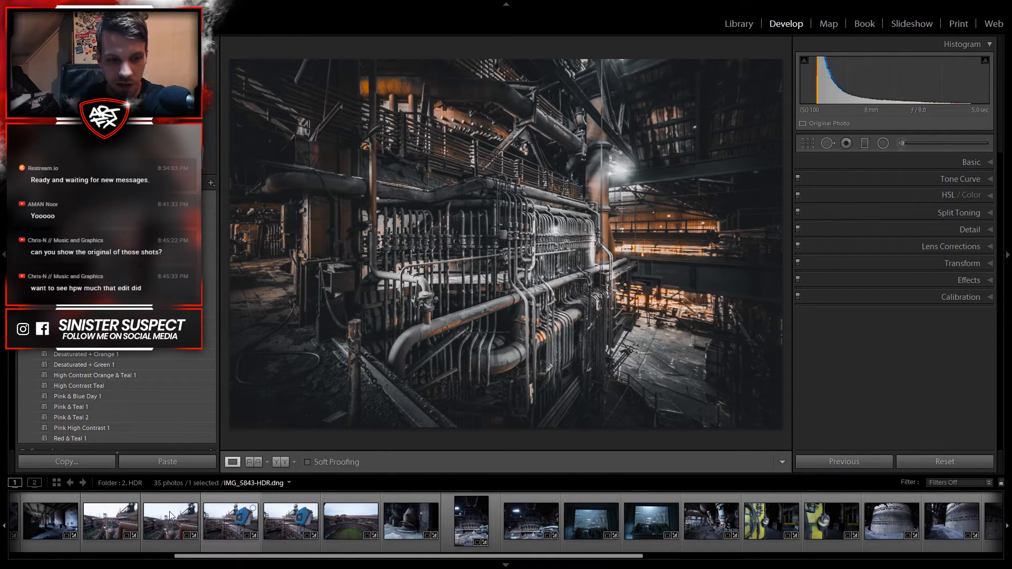
pyautogui.click(111, 518)
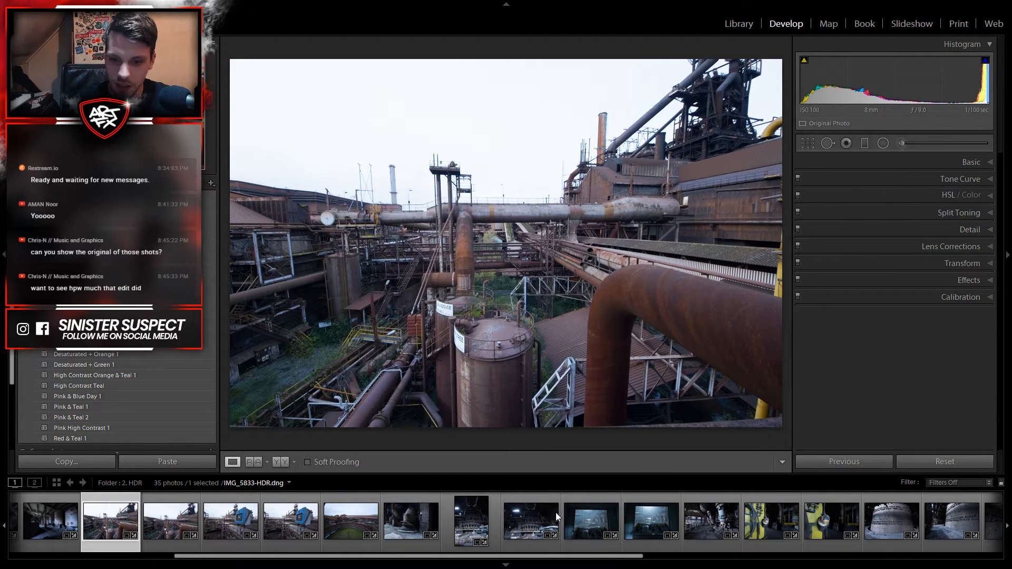
# Step: Select the blue electrical cabinet photo IMG_5848-HDR.dng and examine the cabinet's warning sign and surface up close
pyautogui.click(293, 518)
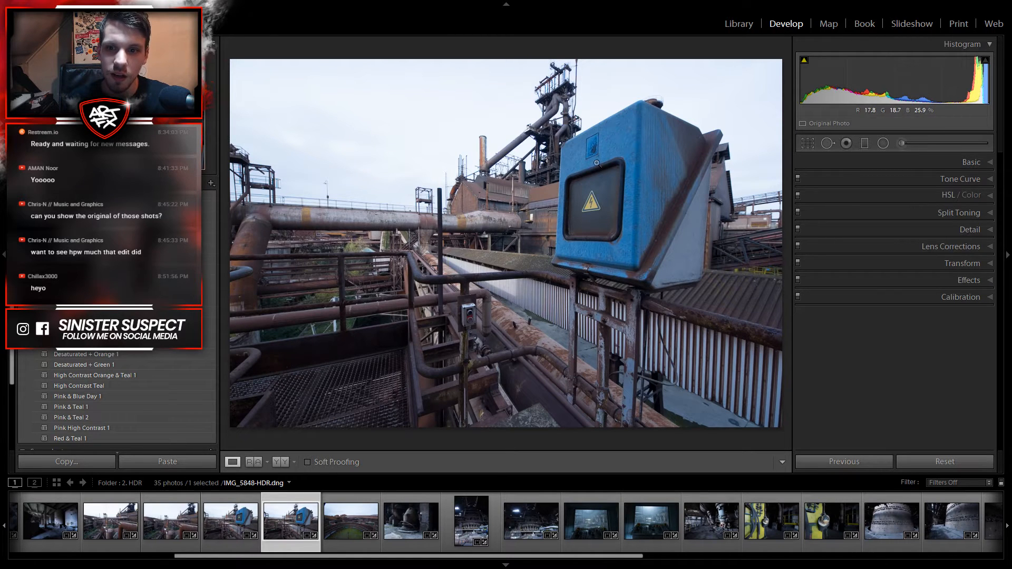
pyautogui.moveTo(597, 164); pyautogui.dragTo(576, 138)
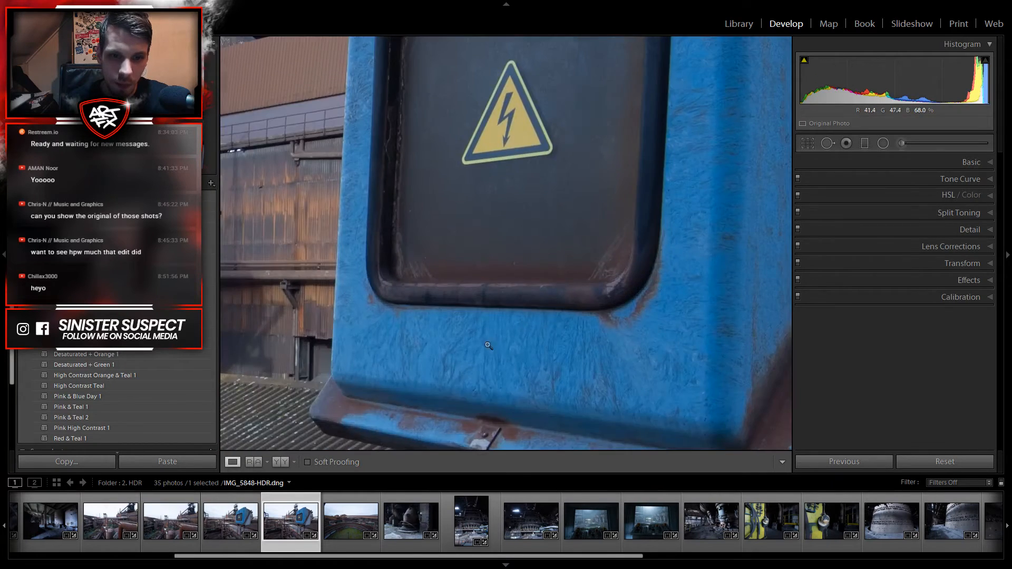
pyautogui.click(489, 345)
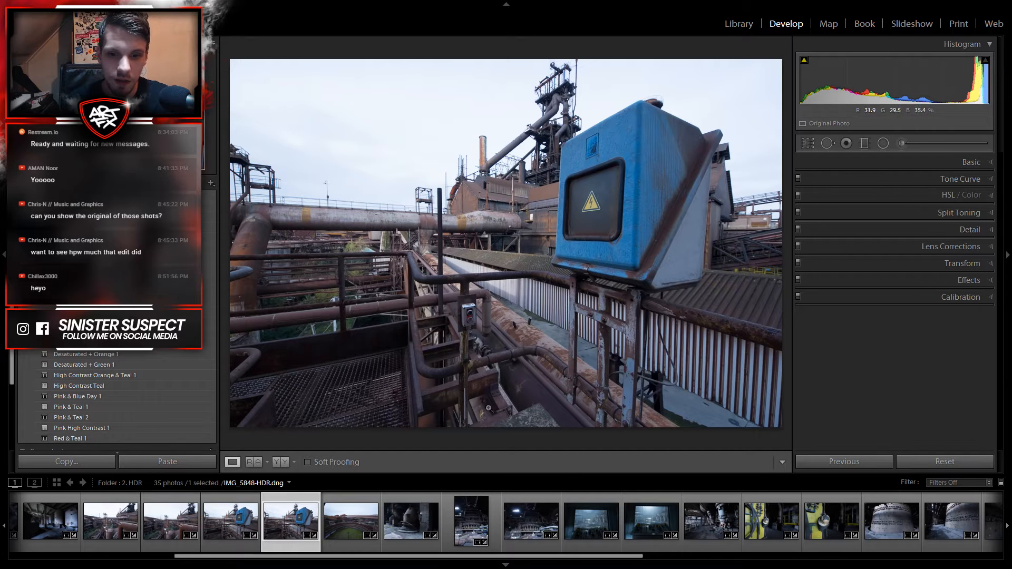
# Step: Examine the railings, pipes and metal walkway grating up close in IMG_5848-HDR.dng, then return to the whole photo
pyautogui.click(447, 368)
pyautogui.moveTo(468, 396); pyautogui.dragTo(538, 217)
pyautogui.moveTo(556, 295); pyautogui.dragTo(339, 232)
pyautogui.moveTo(448, 269); pyautogui.dragTo(754, 171)
pyautogui.moveTo(325, 213); pyautogui.dragTo(676, 277)
pyautogui.moveTo(630, 224); pyautogui.dragTo(615, 300)
pyautogui.moveTo(515, 274); pyautogui.dragTo(850, 251)
pyautogui.moveTo(606, 341); pyautogui.dragTo(309, 229)
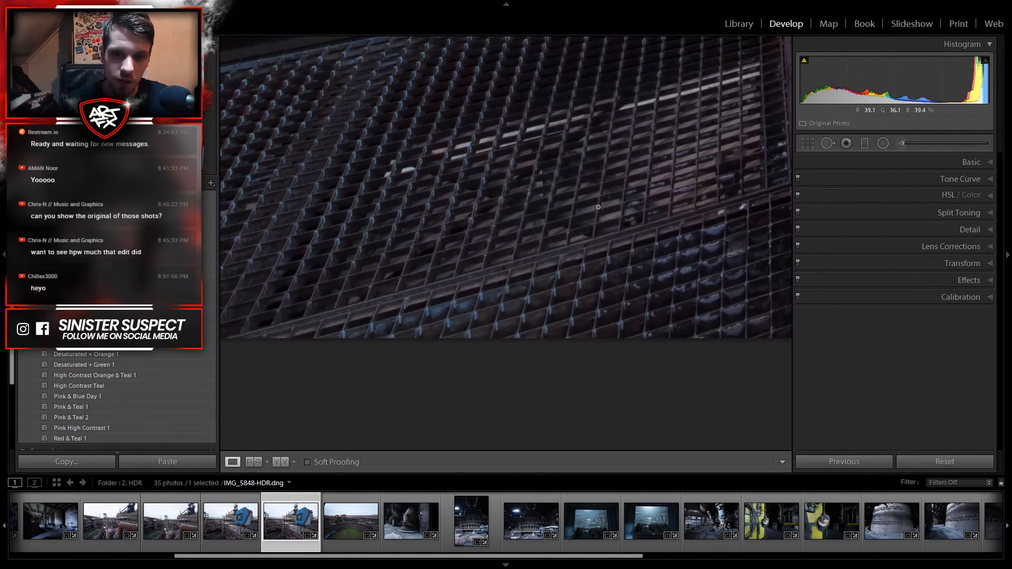
pyautogui.click(474, 315)
pyautogui.click(324, 376)
pyautogui.moveTo(334, 406); pyautogui.dragTo(509, 140)
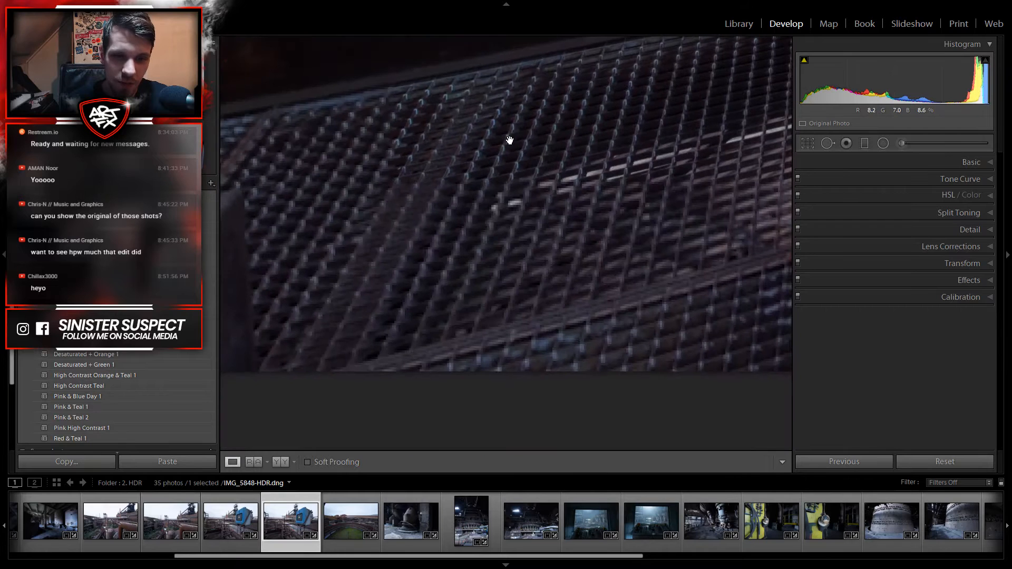
pyautogui.click(518, 179)
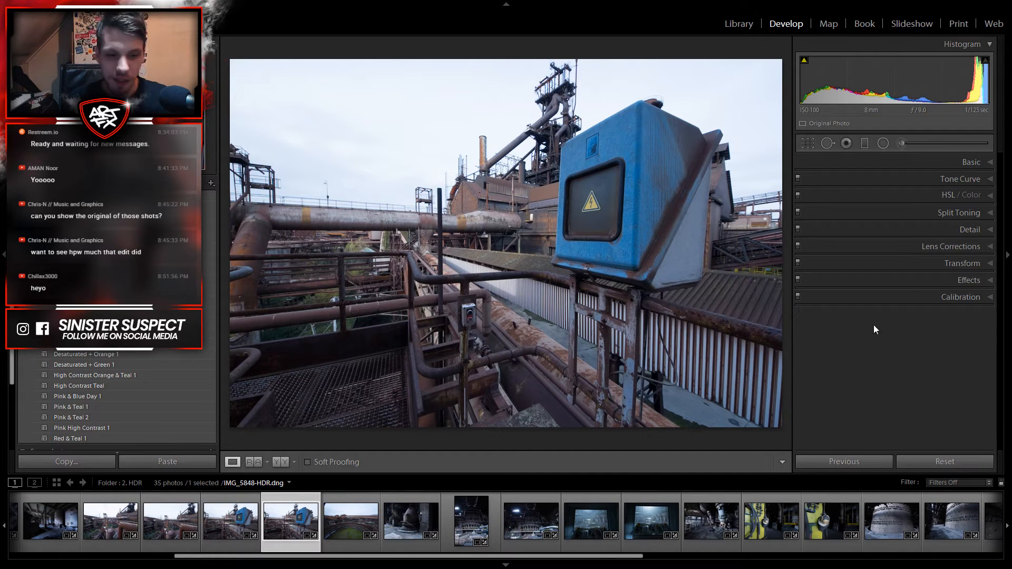
# Step: Select IMG_5833-HDR.dng again, preview a pink colour preset on it without applying it, then collapse the preset list
pyautogui.click(136, 545)
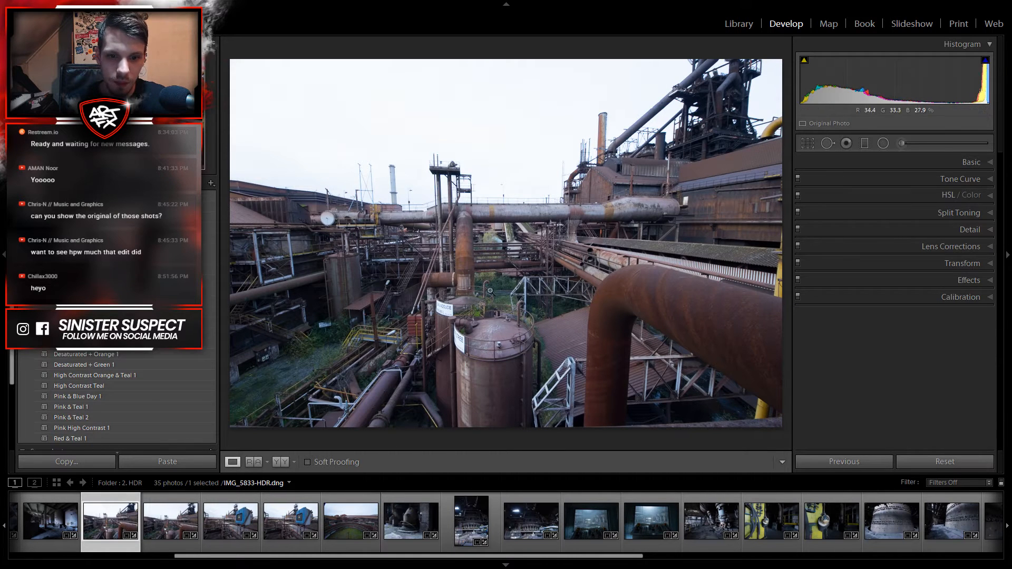
pyautogui.press('\\')
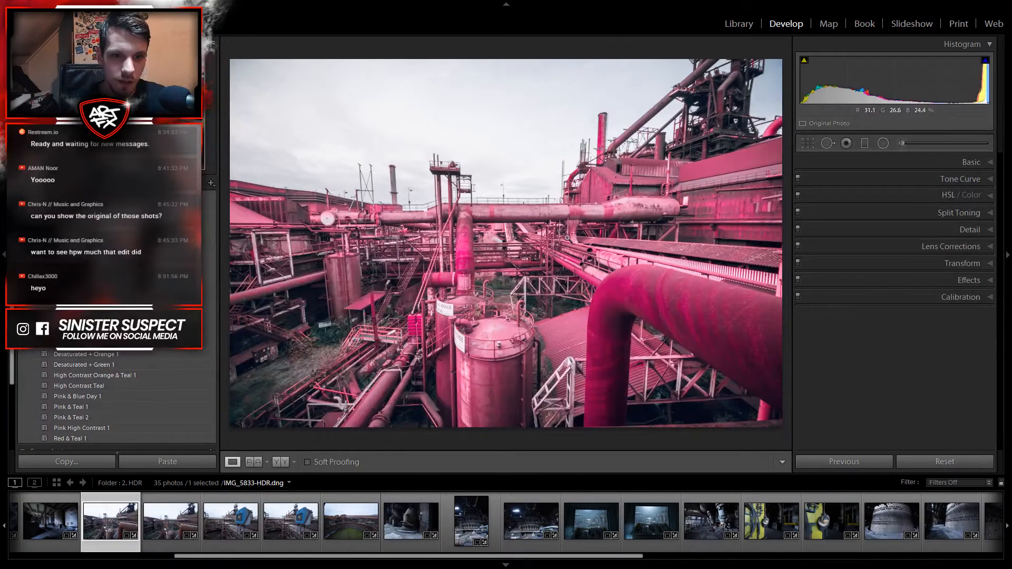
pyautogui.press('\\')
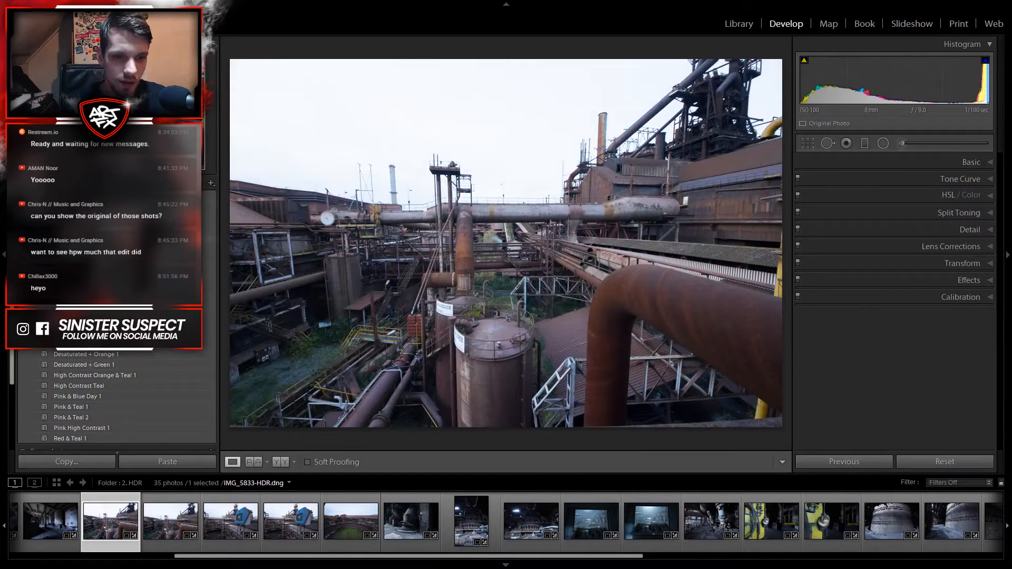
pyautogui.click(34, 342)
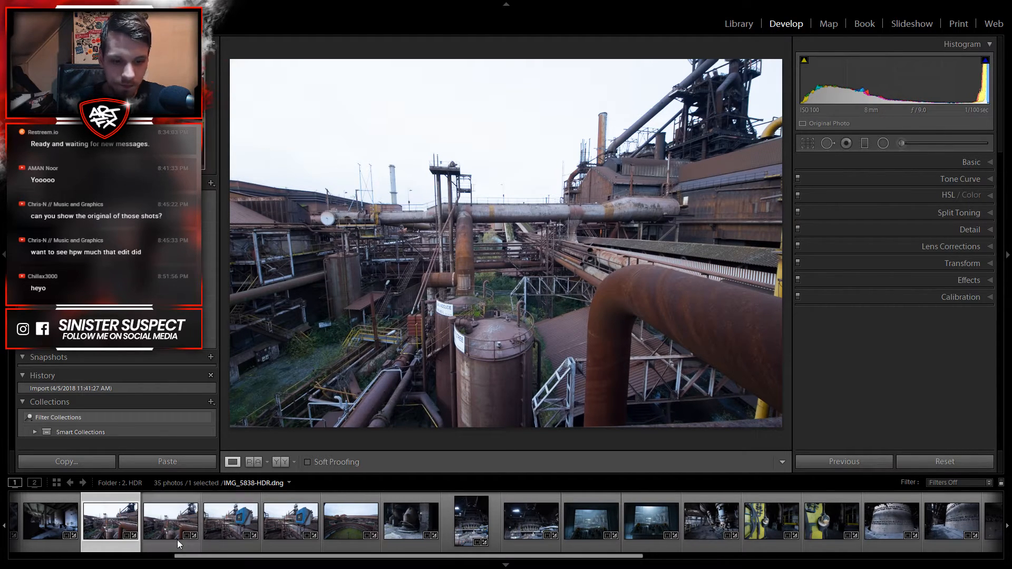
# Step: View the blue cabinet photo IMG_5843-HDR.dng, the grassy basin and the portrait furnace photo, ending on the landscape furnace photo IMG_5868-HDR.dng
pyautogui.click(232, 531)
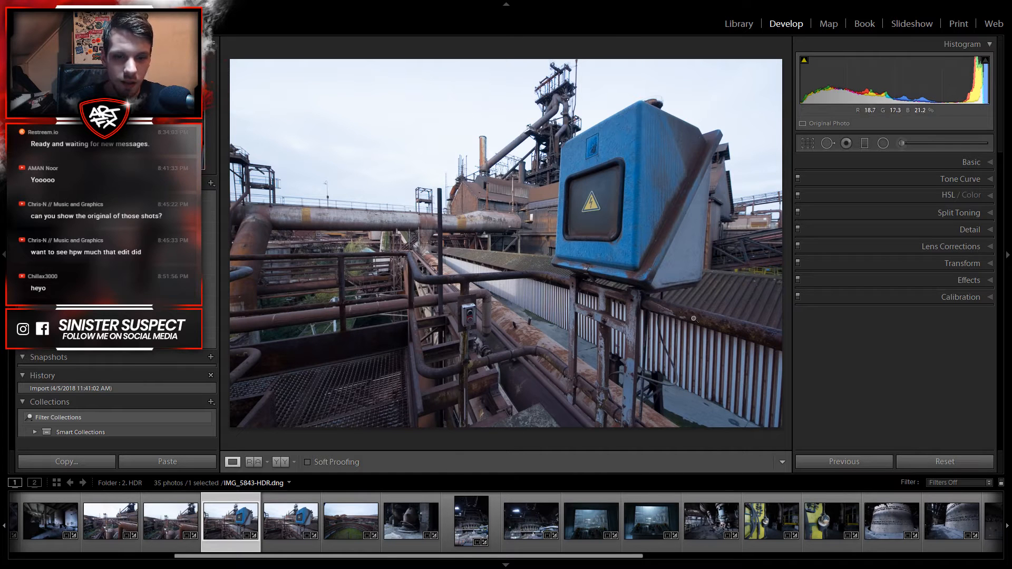
pyautogui.click(341, 524)
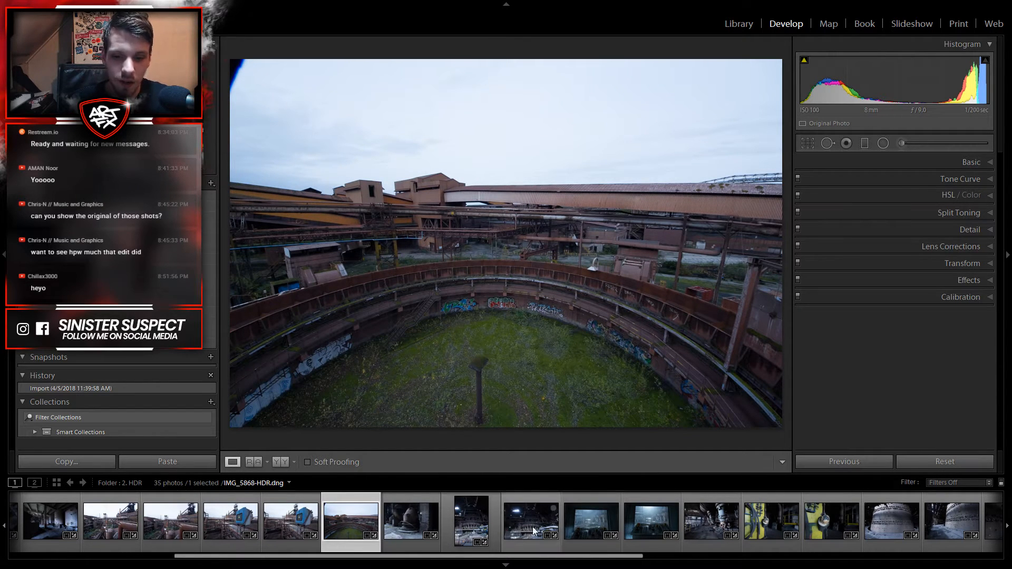
pyautogui.click(478, 526)
pyautogui.click(540, 512)
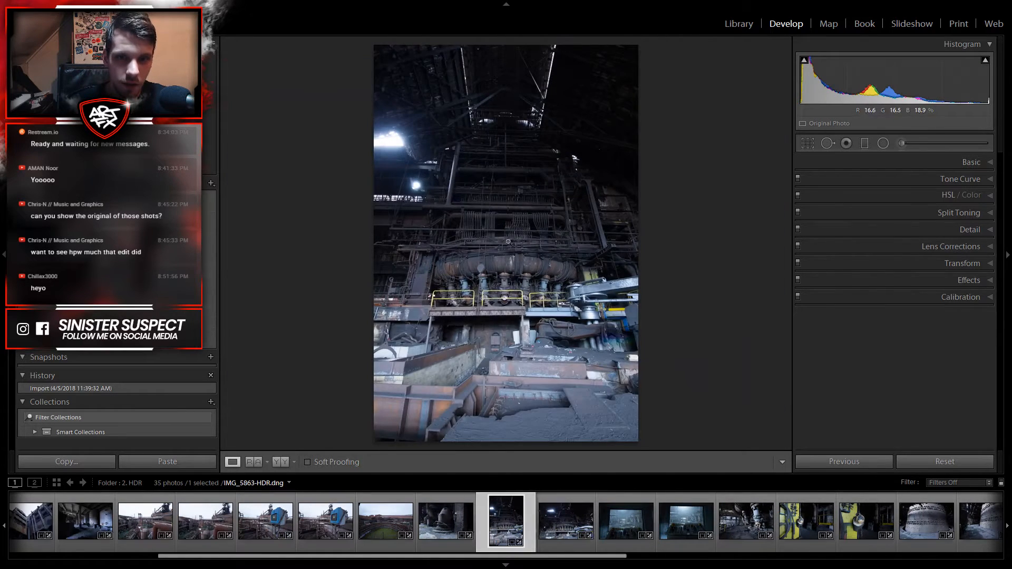
pyautogui.press('Right')
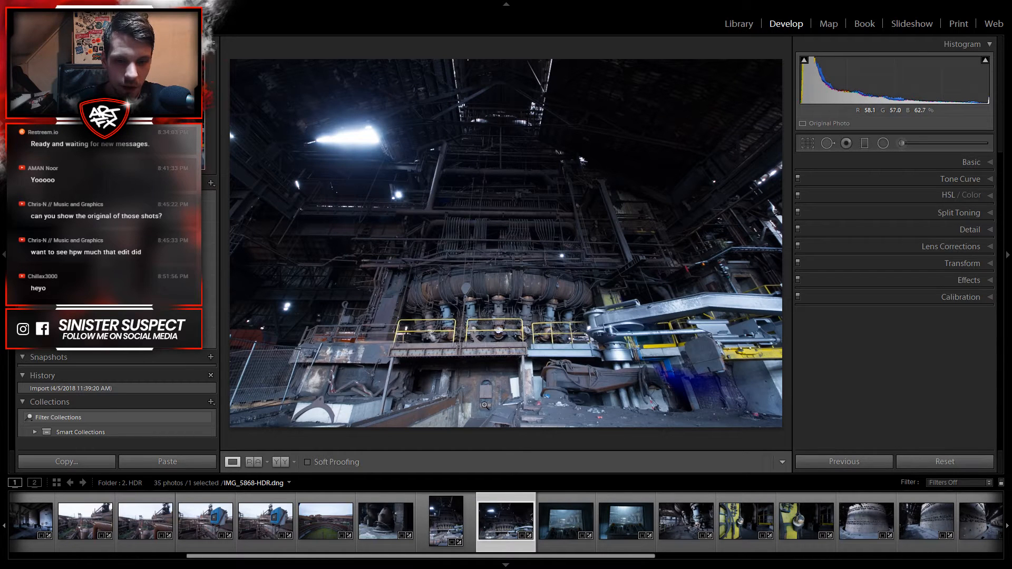
# Step: View the portrait furnace photo and the second blue cabinet photo, then select the pipes-and-tank photo IMG_5833-HDR.dng
pyautogui.click(452, 526)
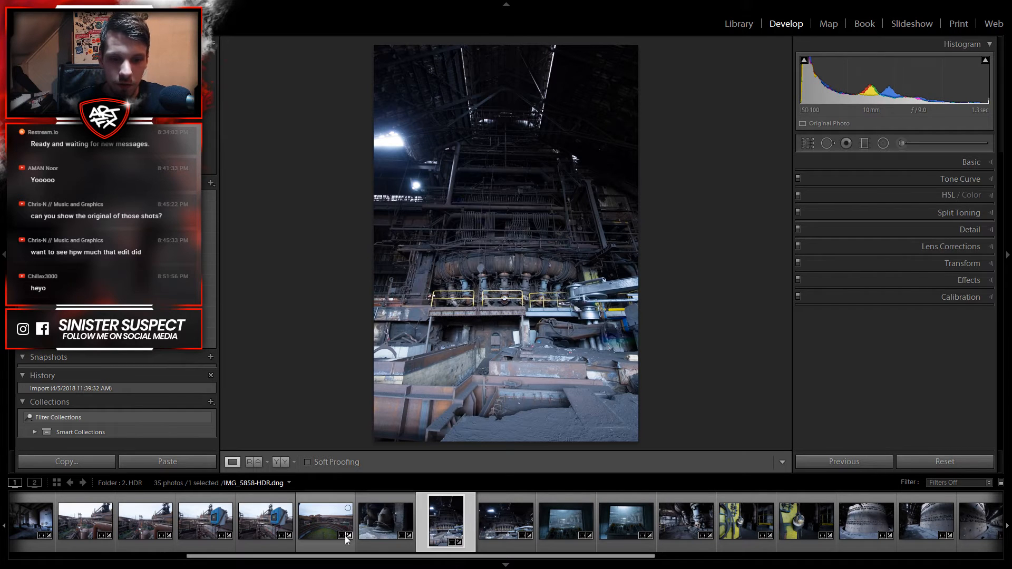
pyautogui.click(264, 520)
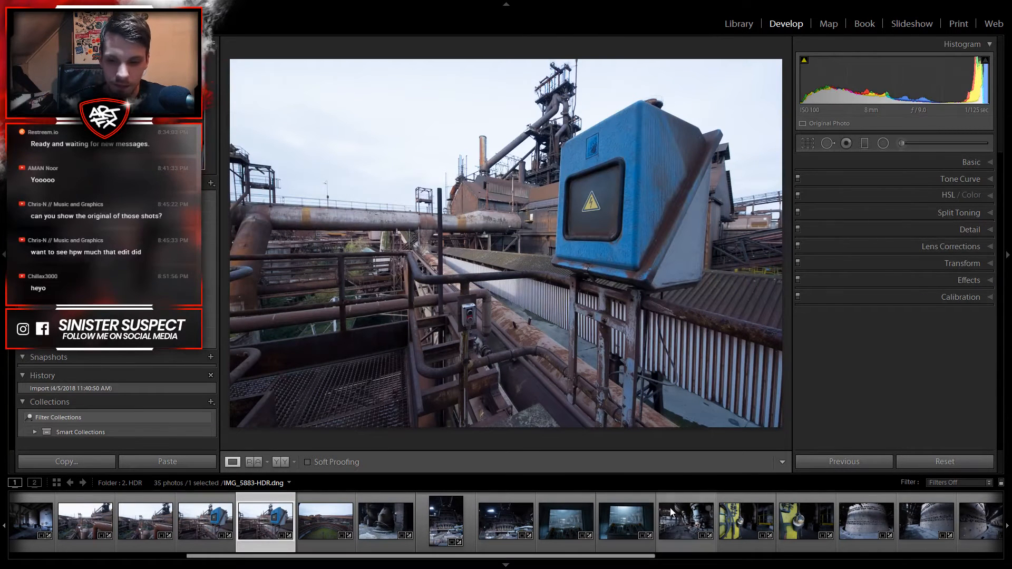
pyautogui.scroll(-3, 664, 518)
pyautogui.scroll(5, 540, 522)
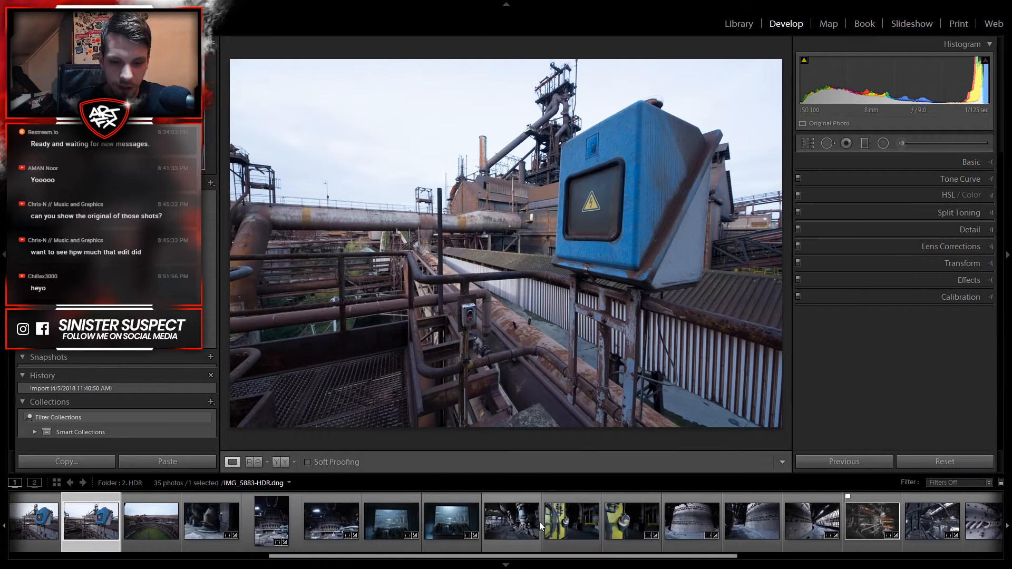
pyautogui.click(257, 516)
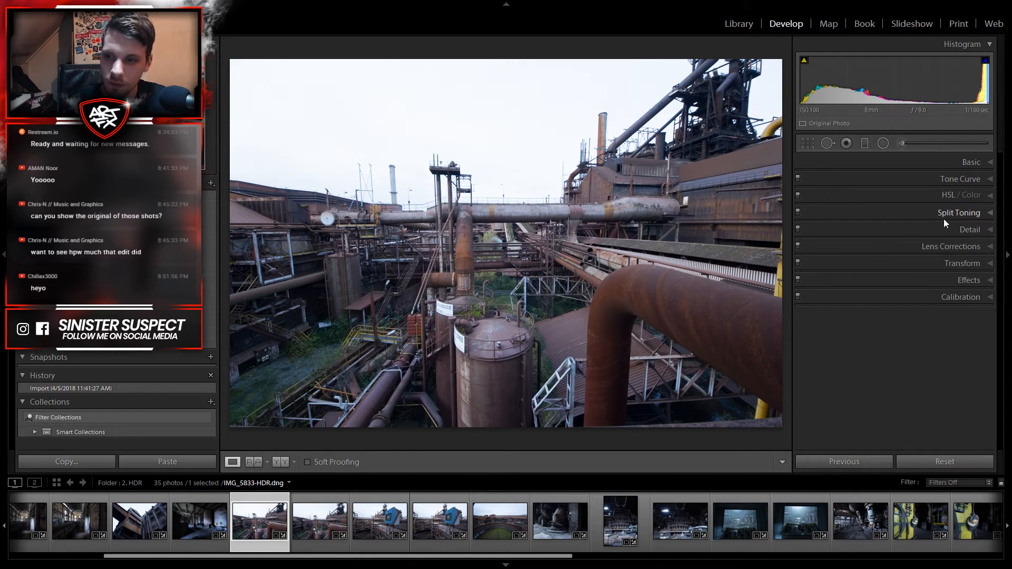
# Step: Enable lens profile corrections and chromatic aberration removal for IMG_5833-HDR.dng
pyautogui.click(953, 248)
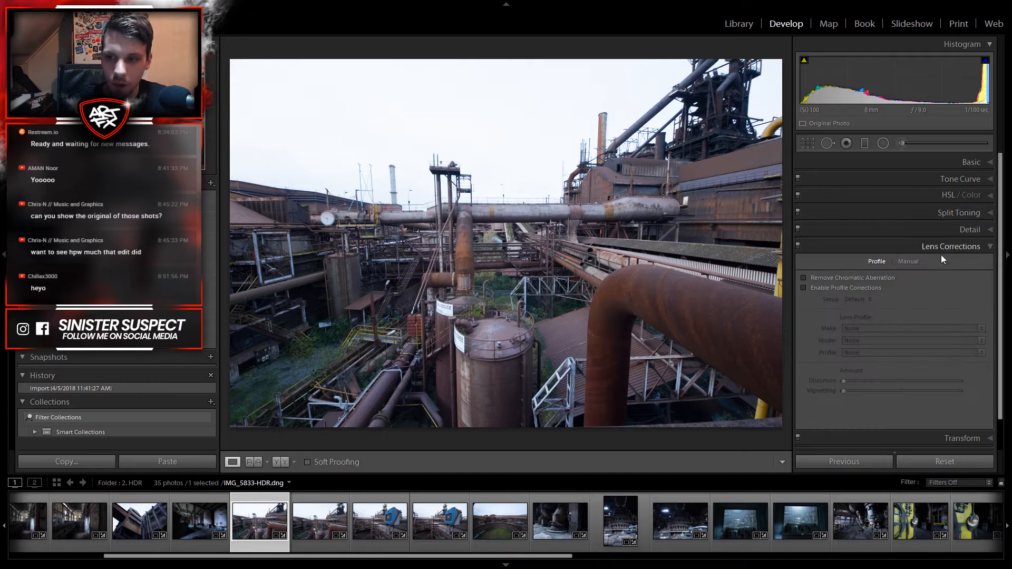
pyautogui.click(829, 284)
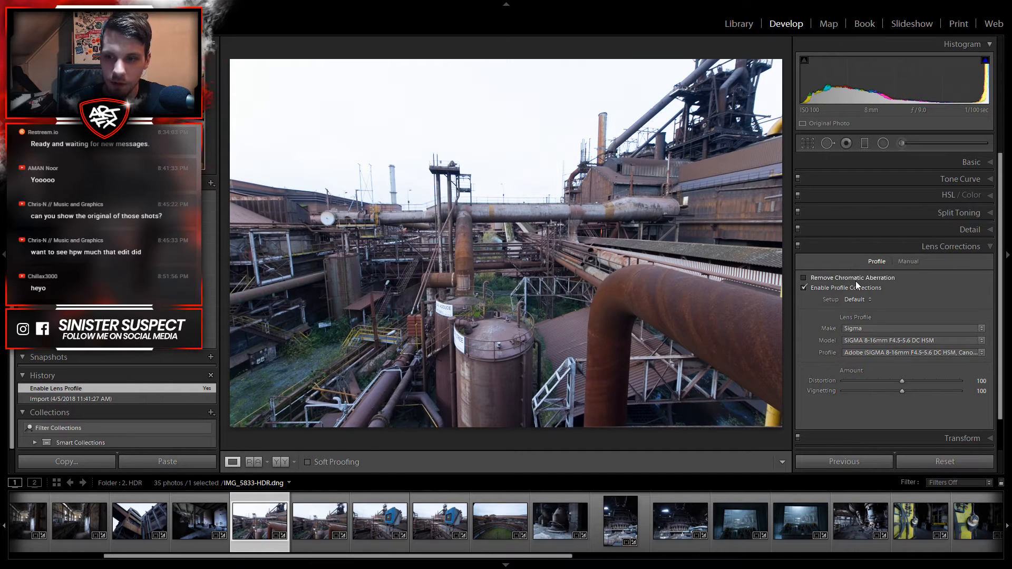
pyautogui.click(855, 279)
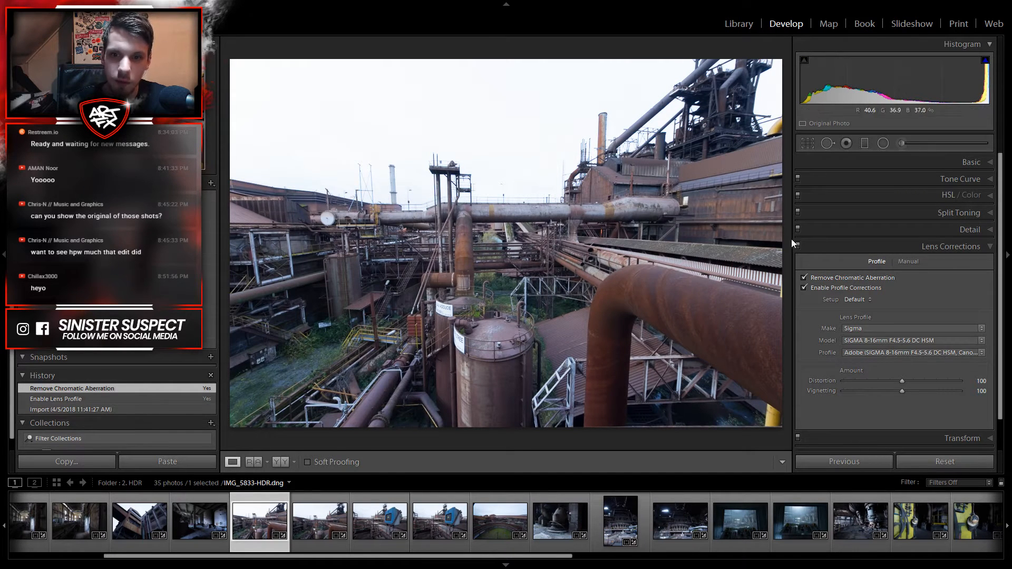
# Step: Compare the chimney and steel masts up close with chromatic aberration removal off and on, leaving it on and returning to the whole photo
pyautogui.click(843, 278)
pyautogui.click(453, 200)
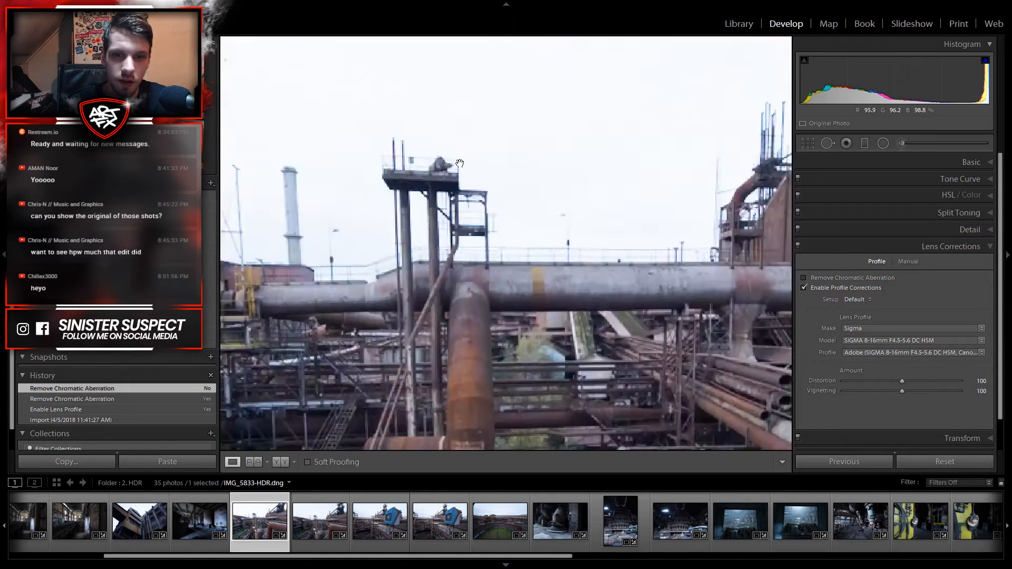
pyautogui.moveTo(438, 341); pyautogui.dragTo(746, 241)
pyautogui.moveTo(324, 326); pyautogui.dragTo(500, 336)
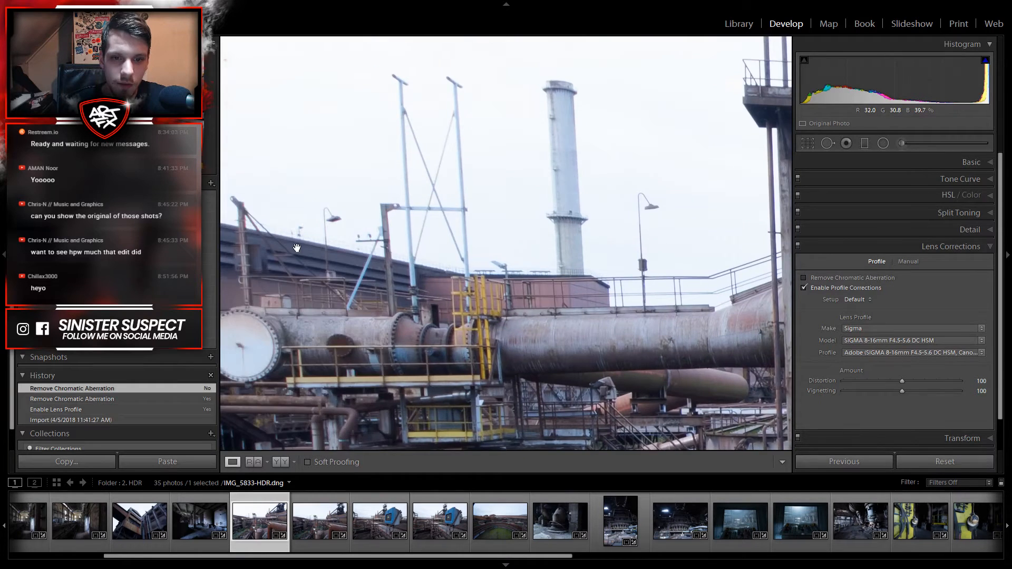
pyautogui.moveTo(302, 249); pyautogui.dragTo(462, 265)
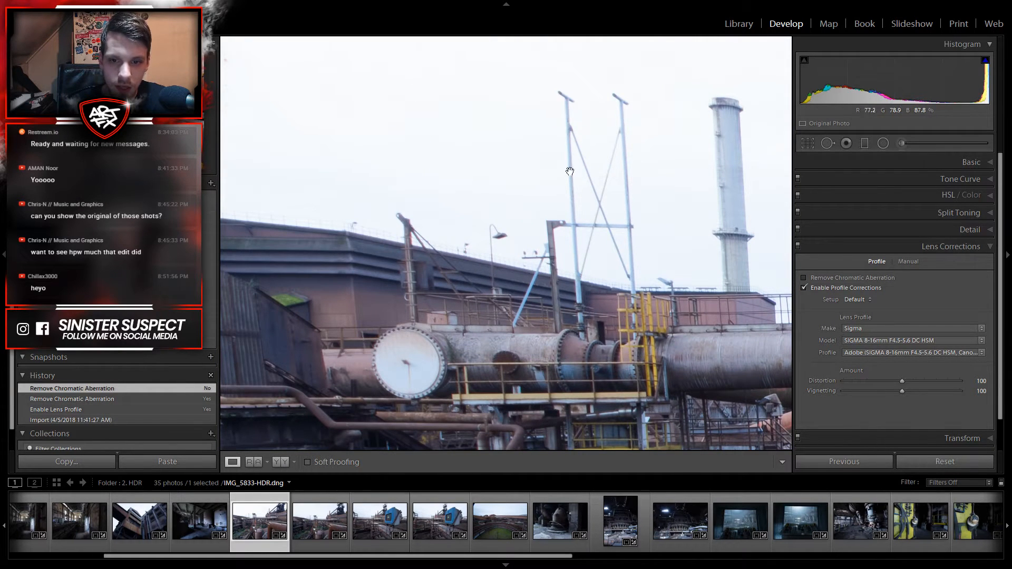
pyautogui.click(827, 280)
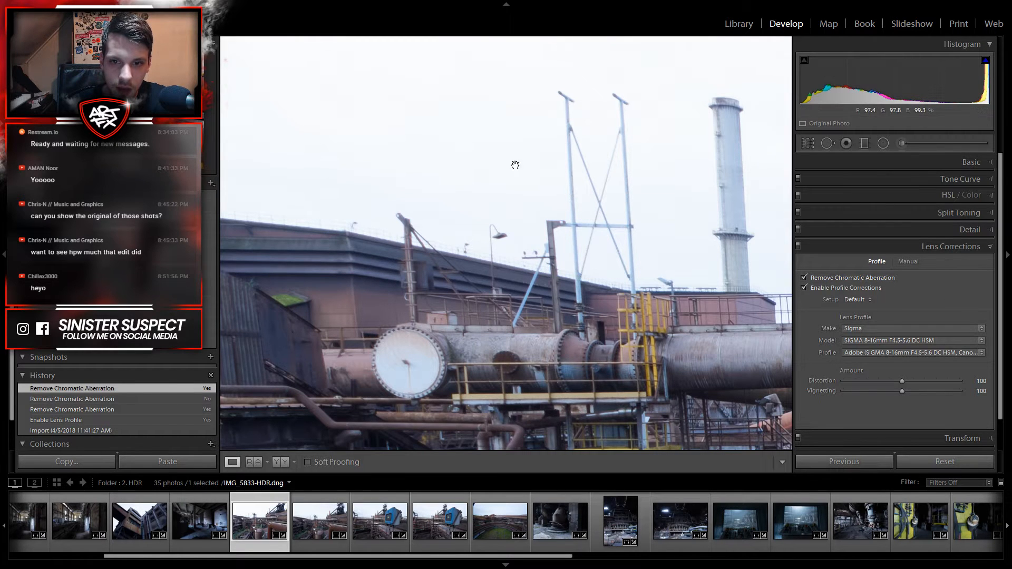
pyautogui.click(608, 187)
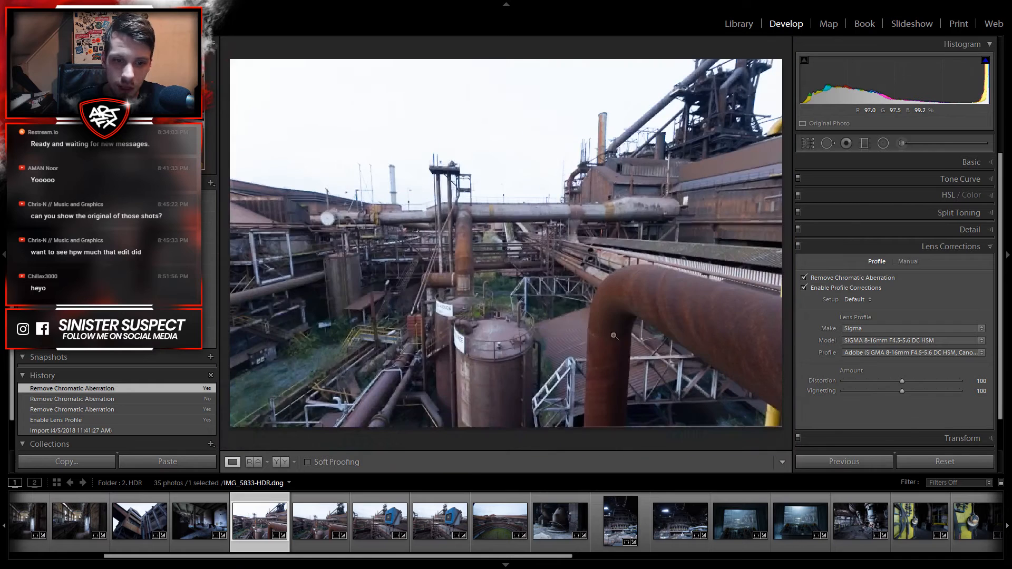
# Step: Try a vertical perspective transform of +29 and the automatic Vertical Upright correction, then revert both
pyautogui.click(949, 247)
pyautogui.click(963, 263)
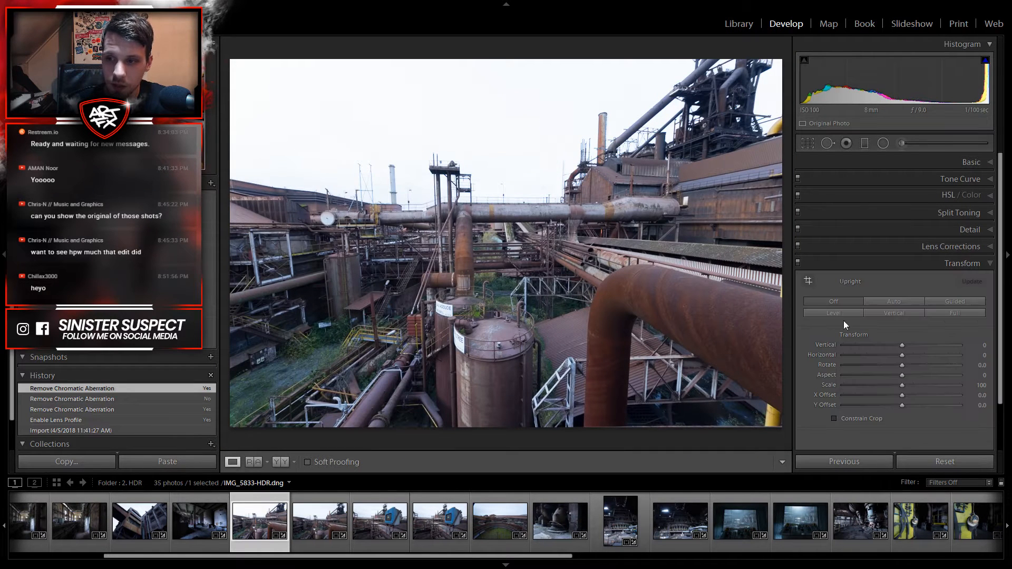
pyautogui.scroll(-1, 850, 282)
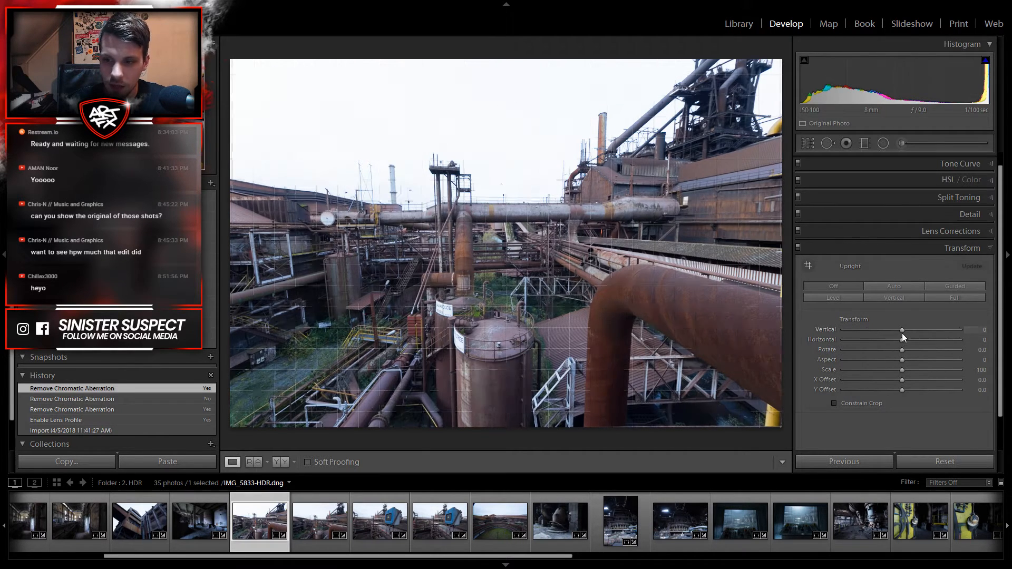
pyautogui.moveTo(902, 331); pyautogui.dragTo(919, 334)
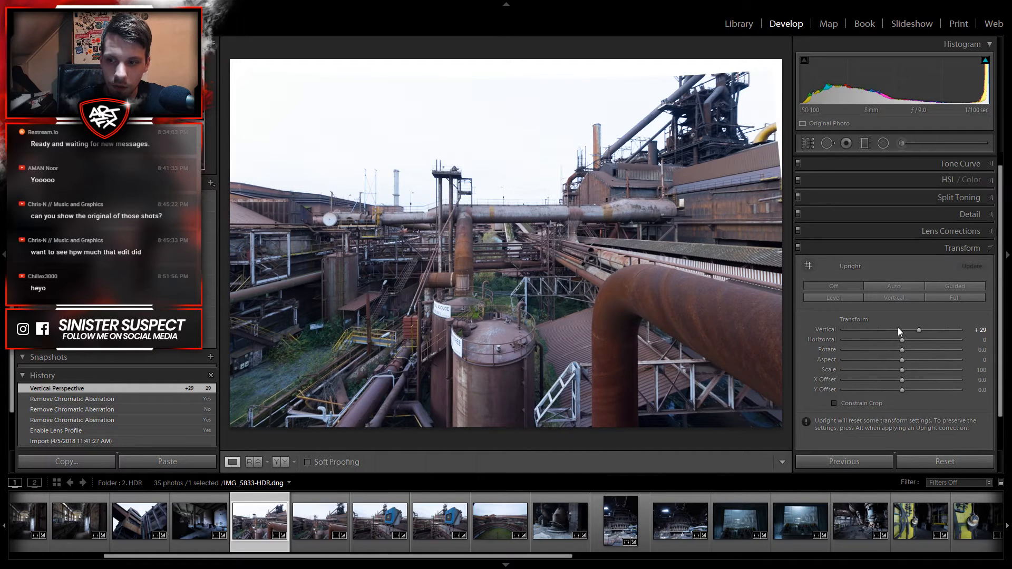
pyautogui.doubleClick(919, 329)
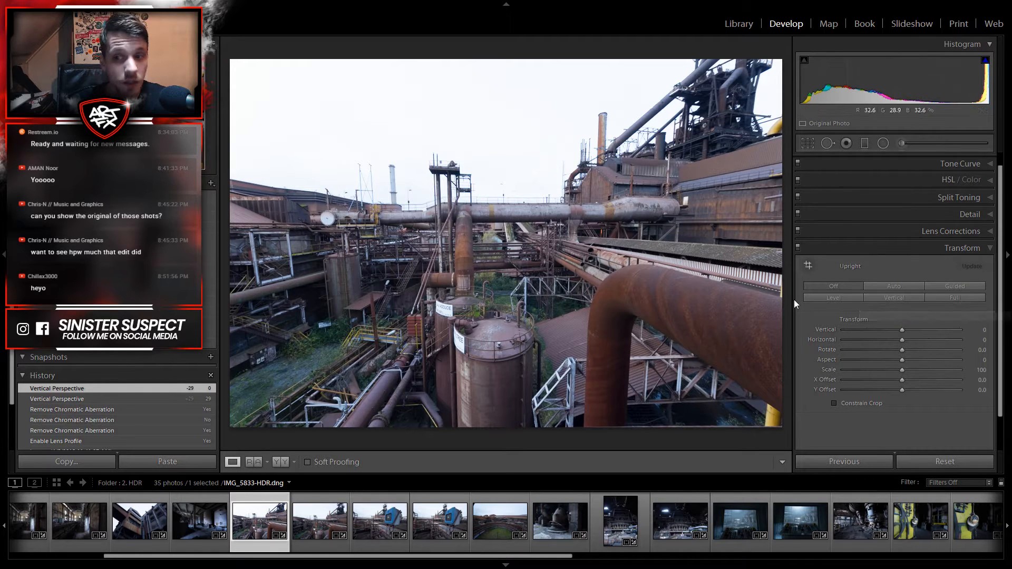
pyautogui.click(890, 297)
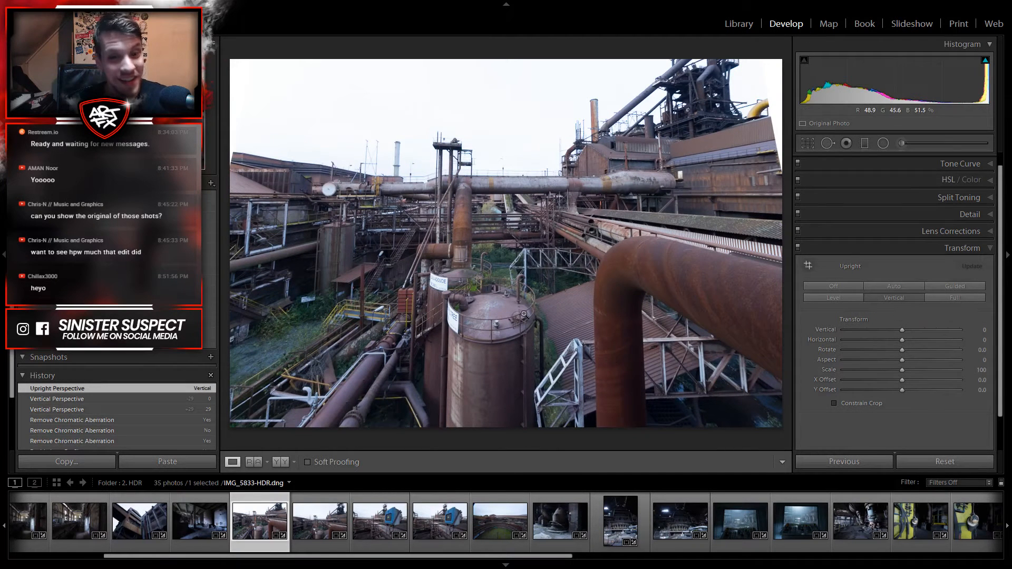
pyautogui.click(834, 287)
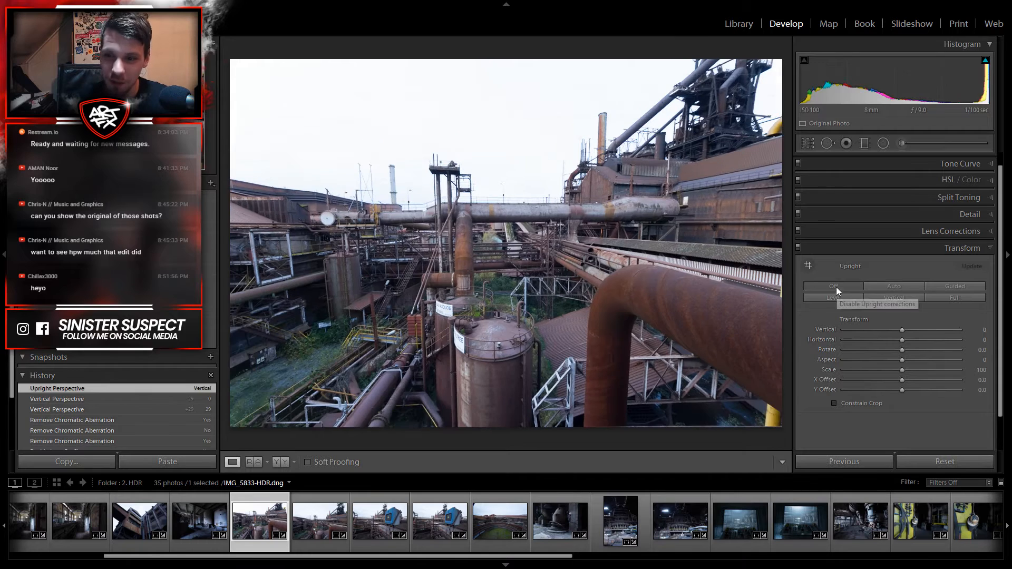
# Step: Set the vertical perspective transform to +33 and the horizontal one to +2 on the industrial photo
pyautogui.moveTo(902, 330); pyautogui.dragTo(920, 330)
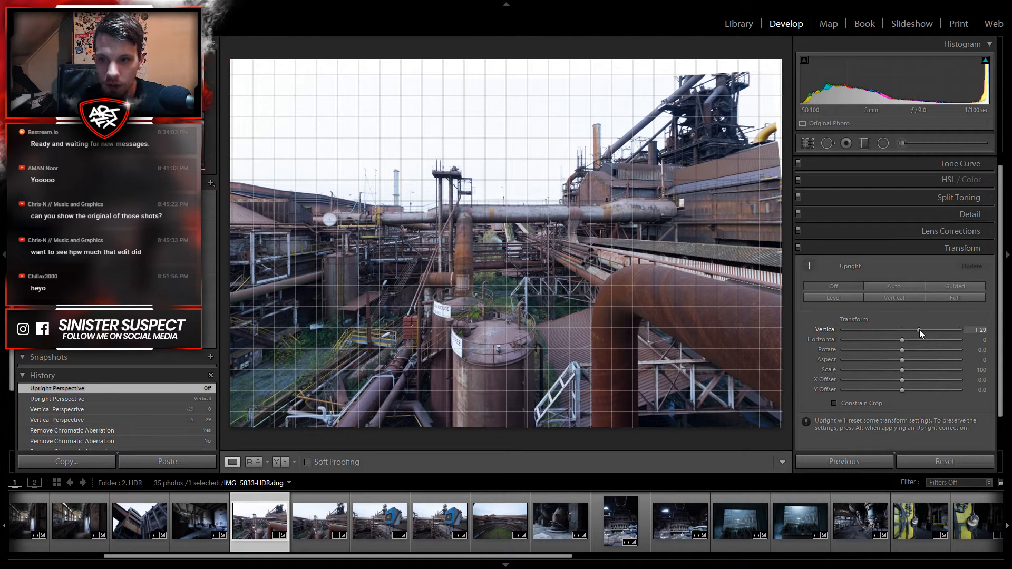
pyautogui.moveTo(919, 329); pyautogui.dragTo(920, 330)
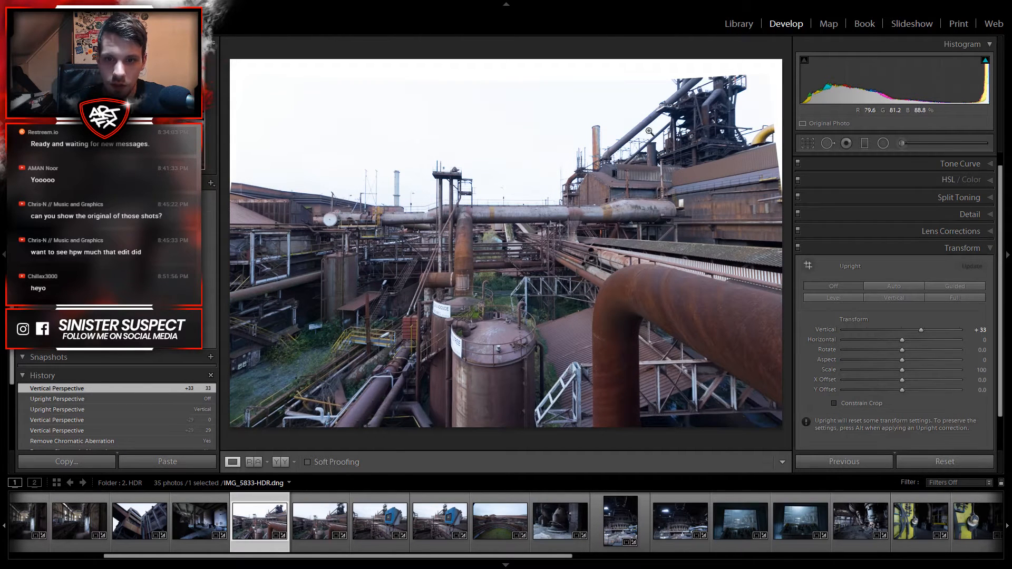
pyautogui.click(921, 330)
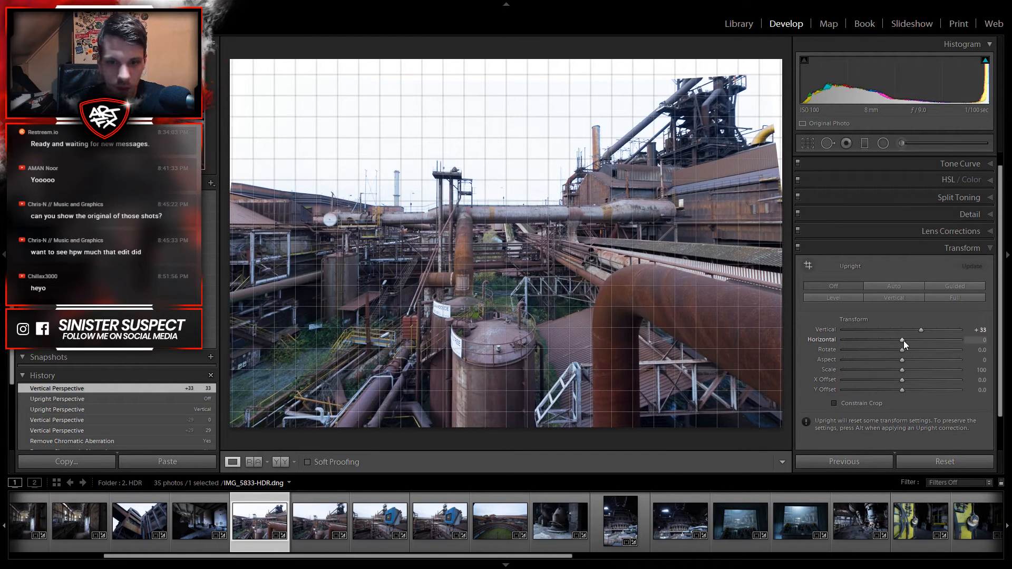
pyautogui.moveTo(903, 341); pyautogui.dragTo(905, 340)
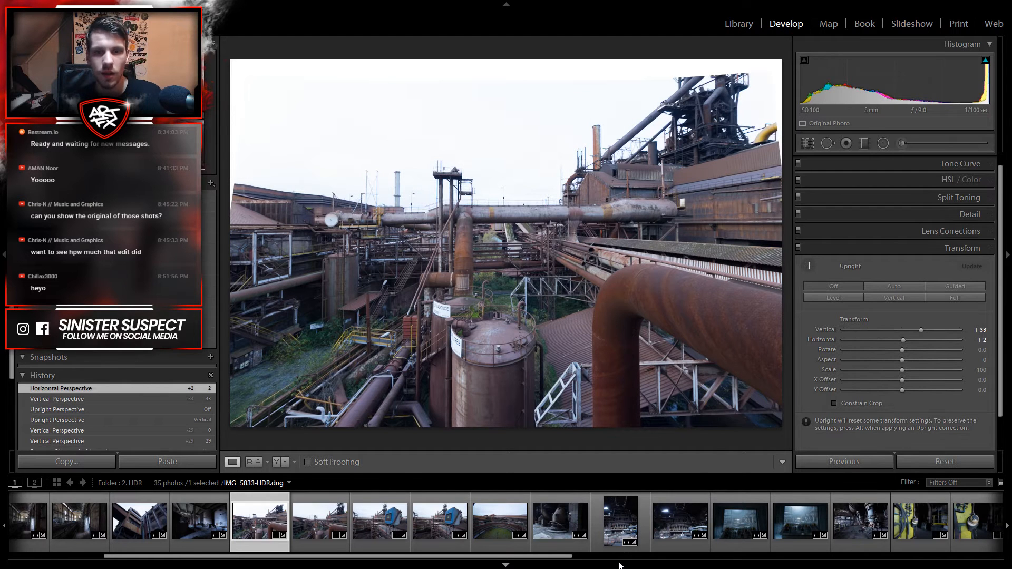
# Step: Crop away the blank edges with Constrain Crop, then reposition the crop frame manually and constrain it to the image
pyautogui.click(861, 405)
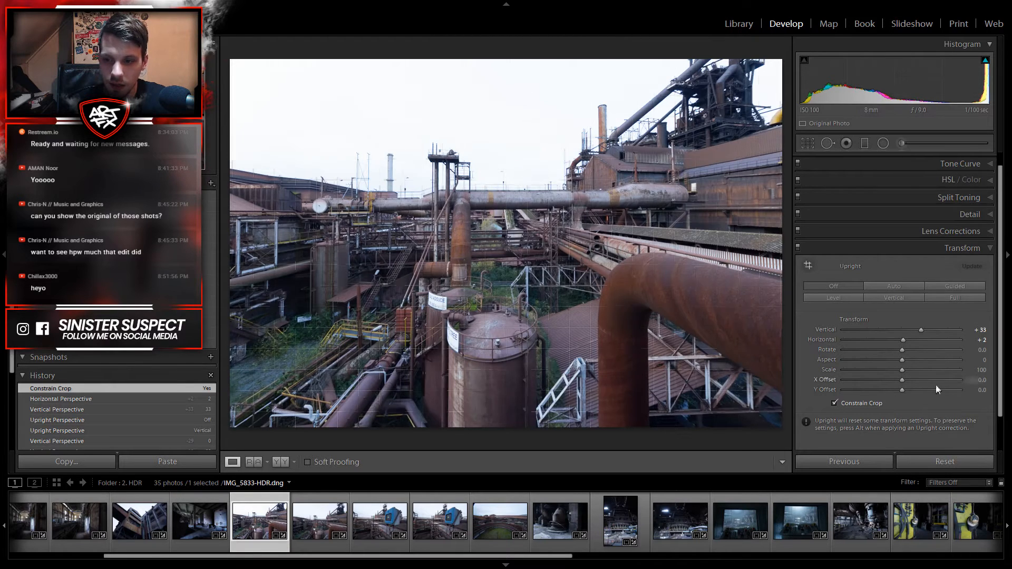
pyautogui.click(856, 404)
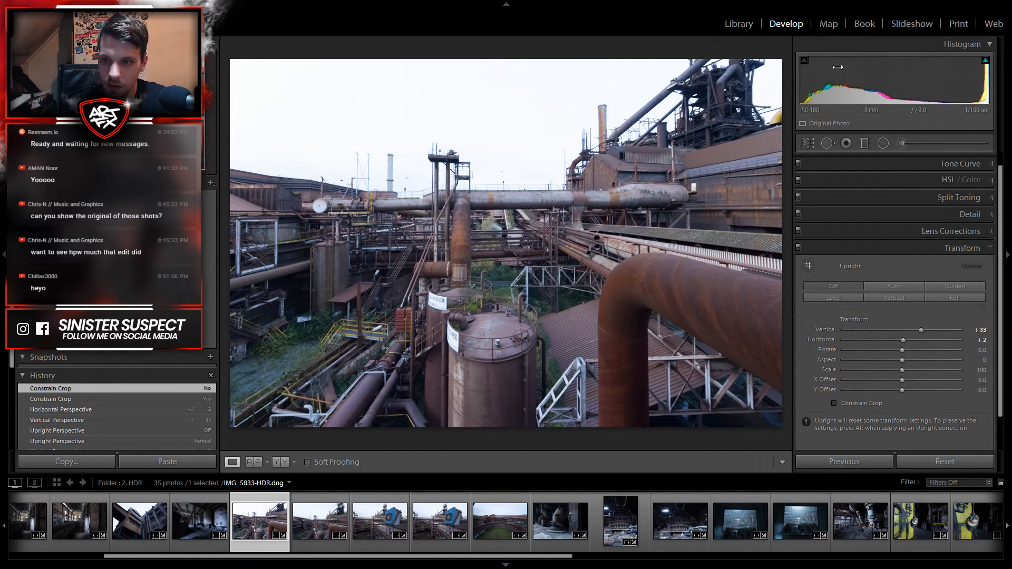
pyautogui.click(808, 142)
pyautogui.moveTo(604, 198); pyautogui.dragTo(511, 201)
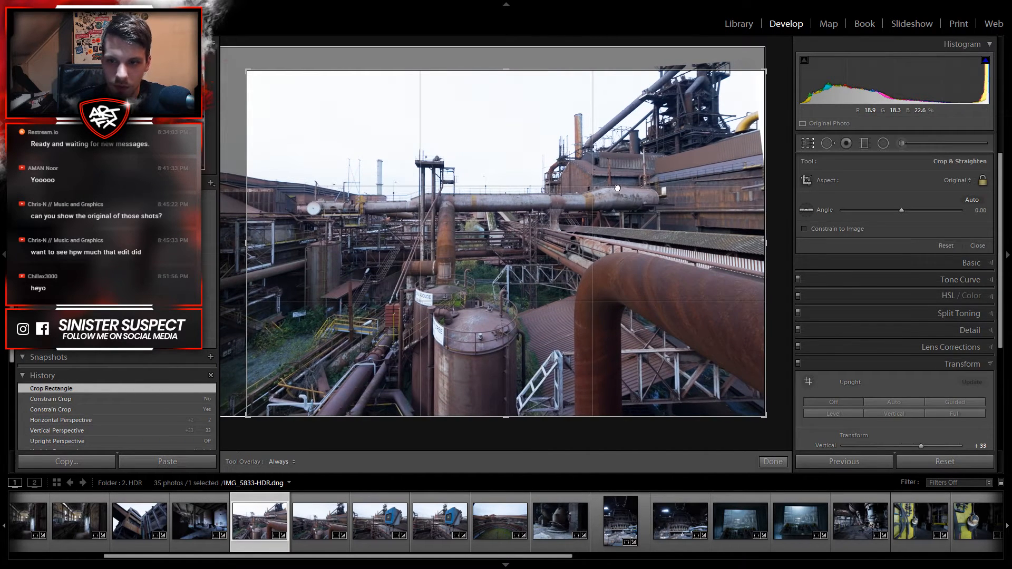
pyautogui.click(624, 184)
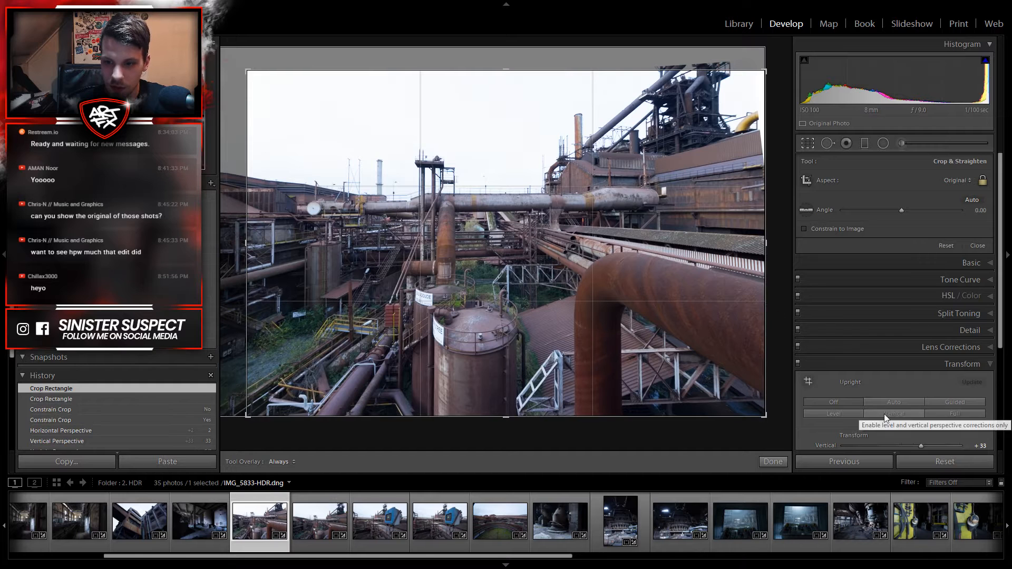
pyautogui.click(839, 227)
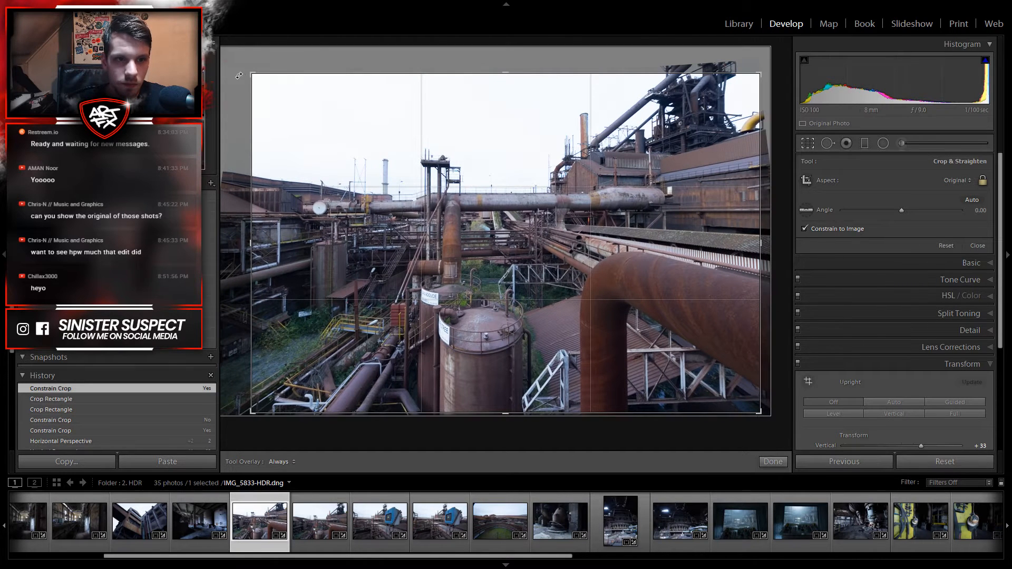
# Step: Enlarge the crop frame to the image edges, shift the photo within it, and apply the crop
pyautogui.moveTo(219, 60); pyautogui.dragTo(218, 61)
pyautogui.moveTo(253, 413); pyautogui.dragTo(190, 453)
pyautogui.moveTo(369, 298); pyautogui.dragTo(375, 264)
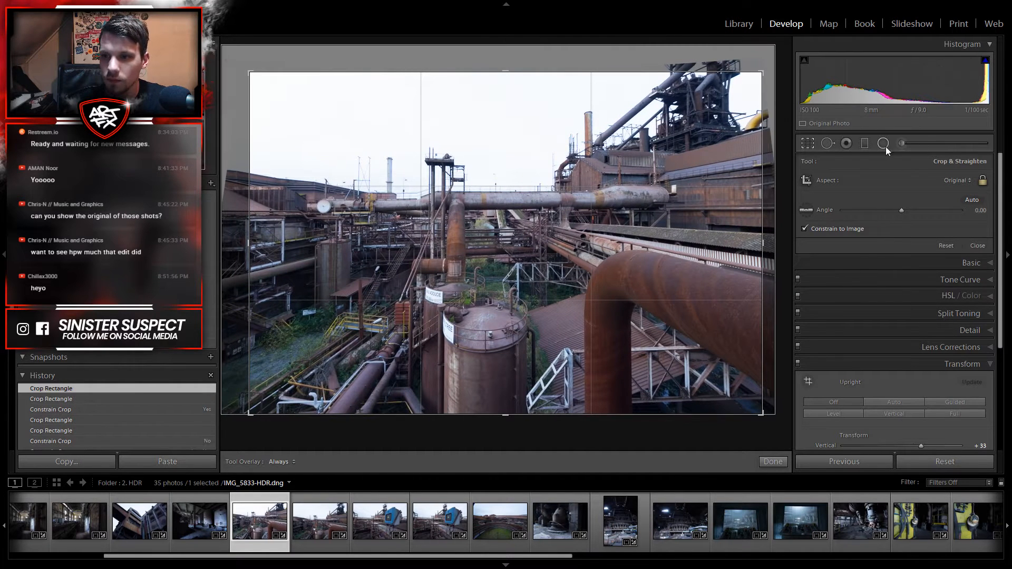
pyautogui.click(813, 145)
# Step: Try an exposure of -3.21 on the cropped photo, then set the exposure back to 0
pyautogui.click(973, 265)
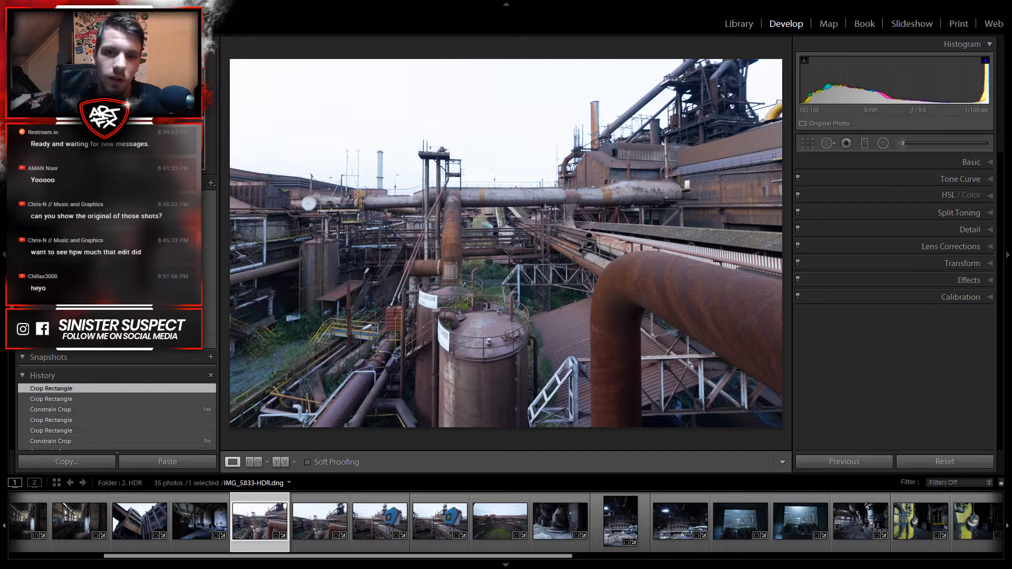
pyautogui.click(974, 160)
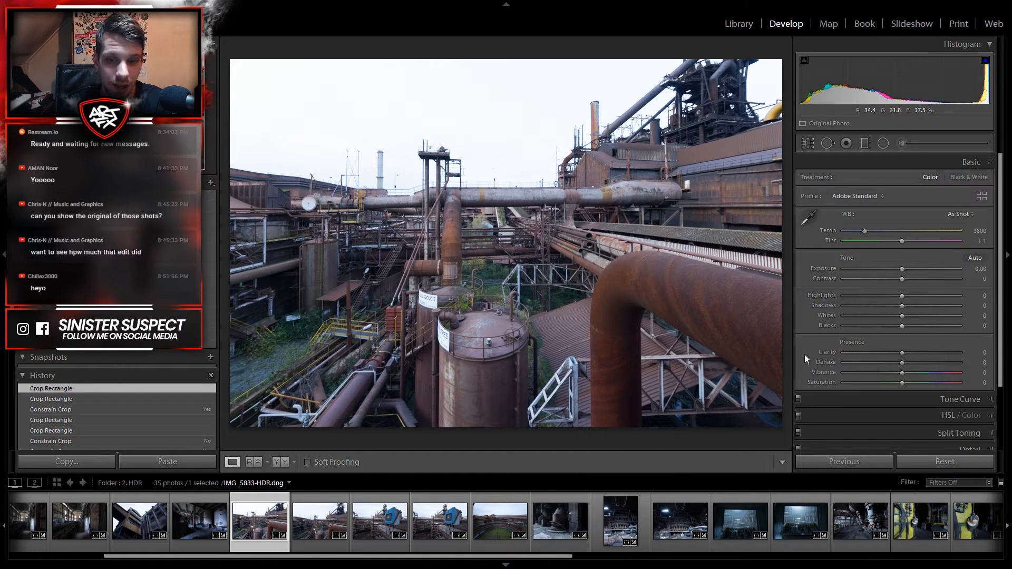
pyautogui.moveTo(903, 268); pyautogui.dragTo(884, 270)
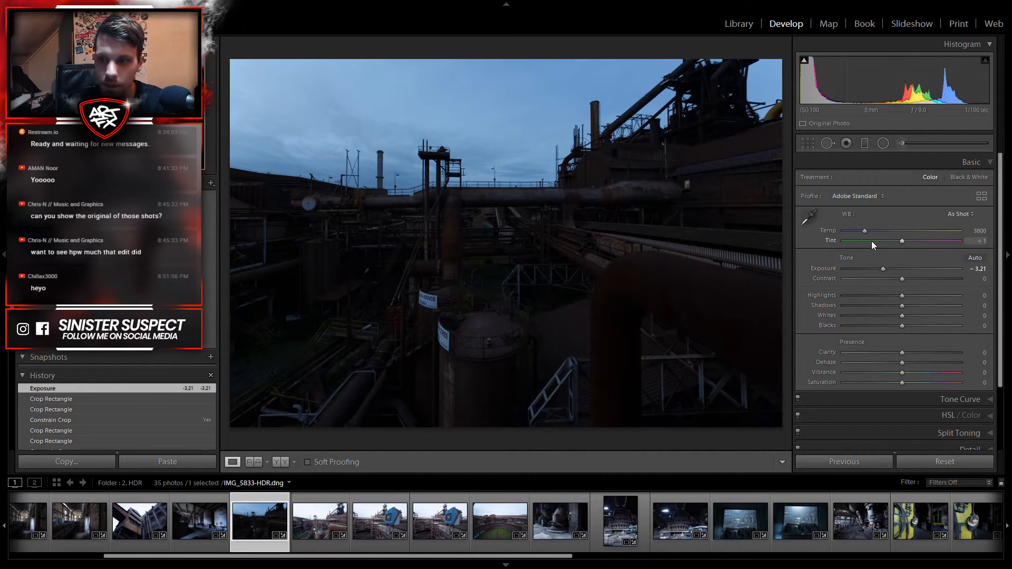
pyautogui.moveTo(882, 267); pyautogui.dragTo(901, 274)
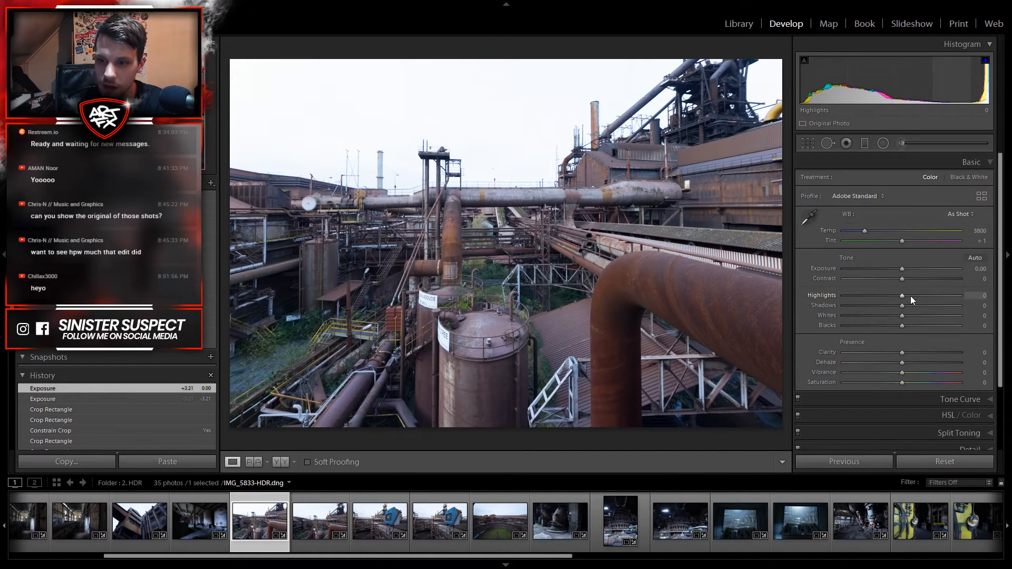
# Step: Set the highlights to -100 and examine the sky around the pipe tower up close
pyautogui.moveTo(902, 295); pyautogui.dragTo(815, 306)
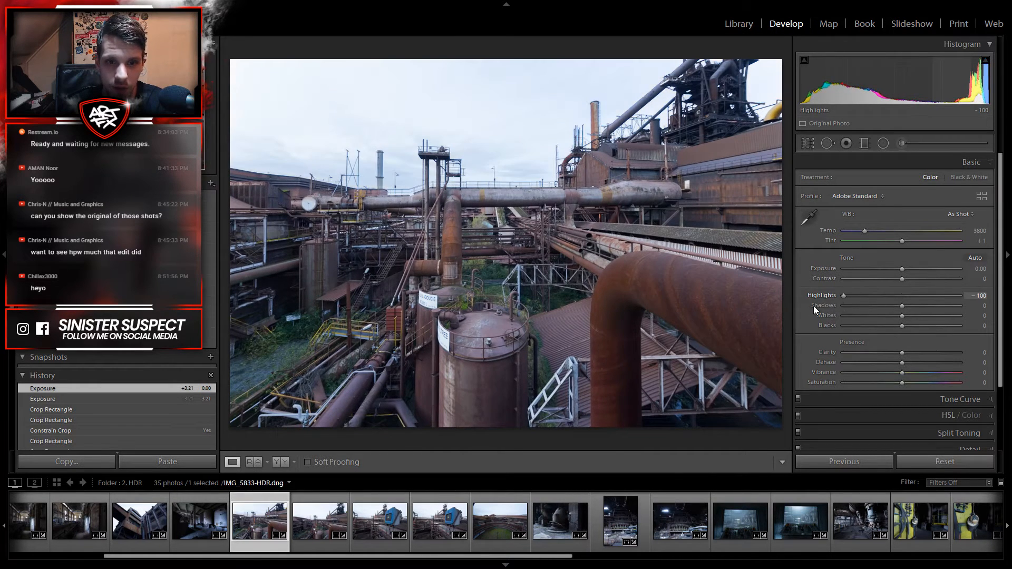
pyautogui.moveTo(726, 314); pyautogui.dragTo(703, 276)
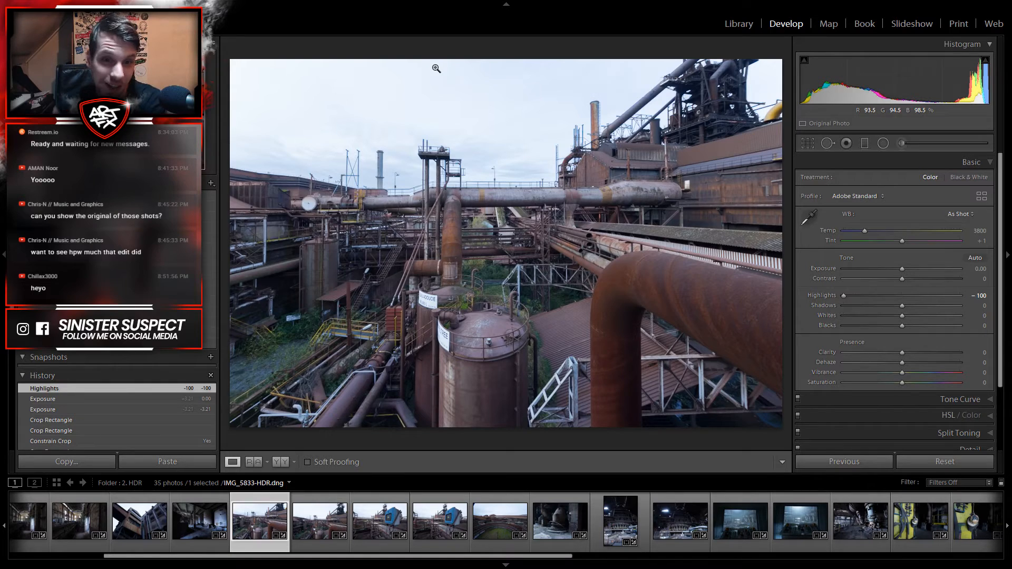
pyautogui.click(463, 138)
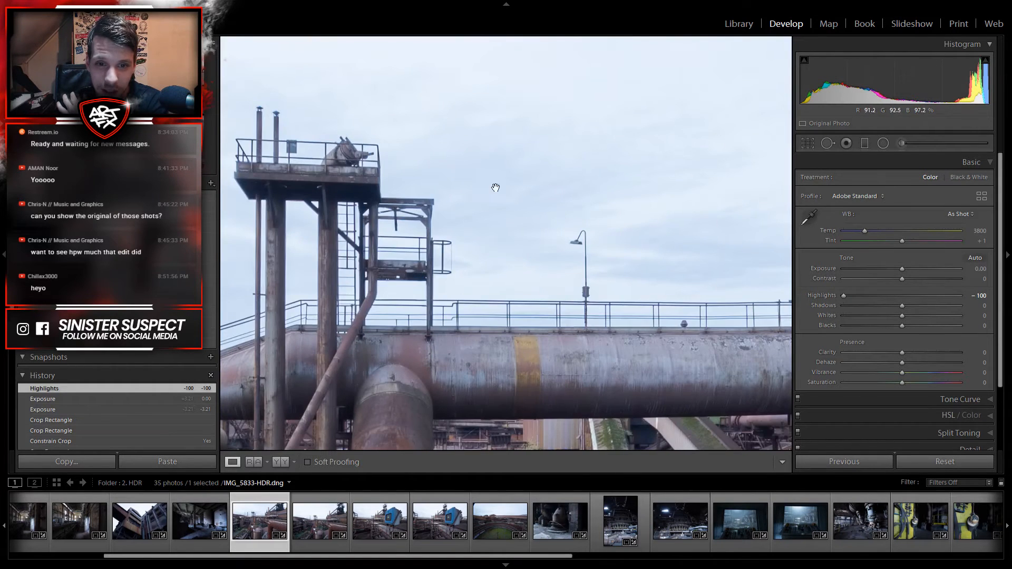
# Step: Reset the highlights and set them to -20, and try a small shadows change before resetting shadows to 0
pyautogui.click(454, 170)
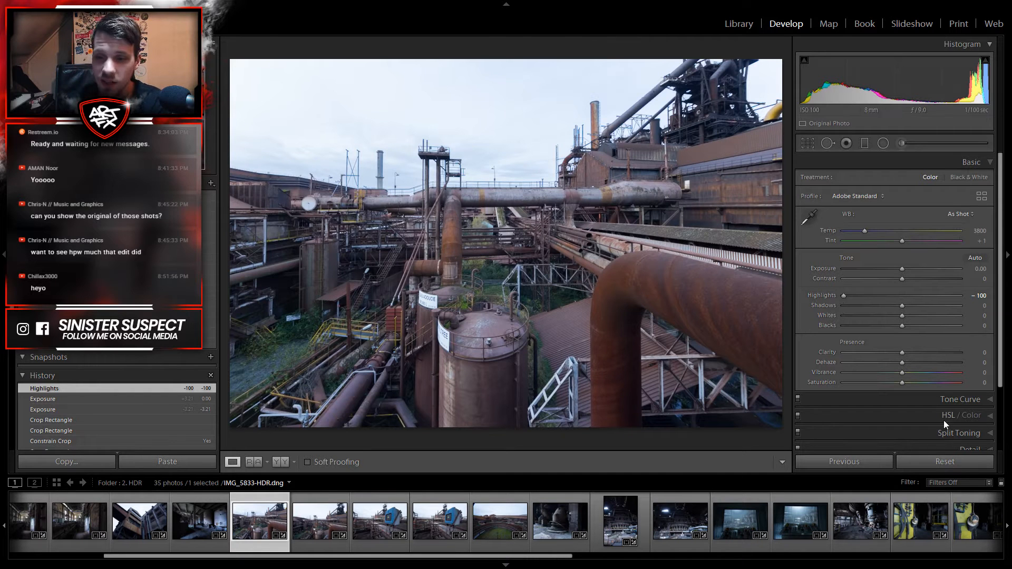
pyautogui.doubleClick(847, 295)
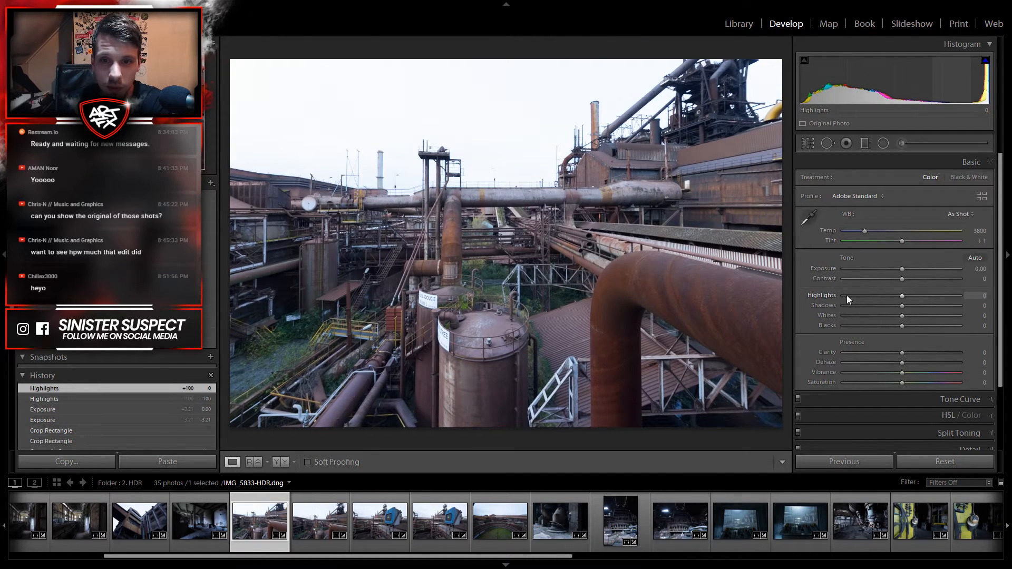
pyautogui.moveTo(903, 293); pyautogui.dragTo(890, 299)
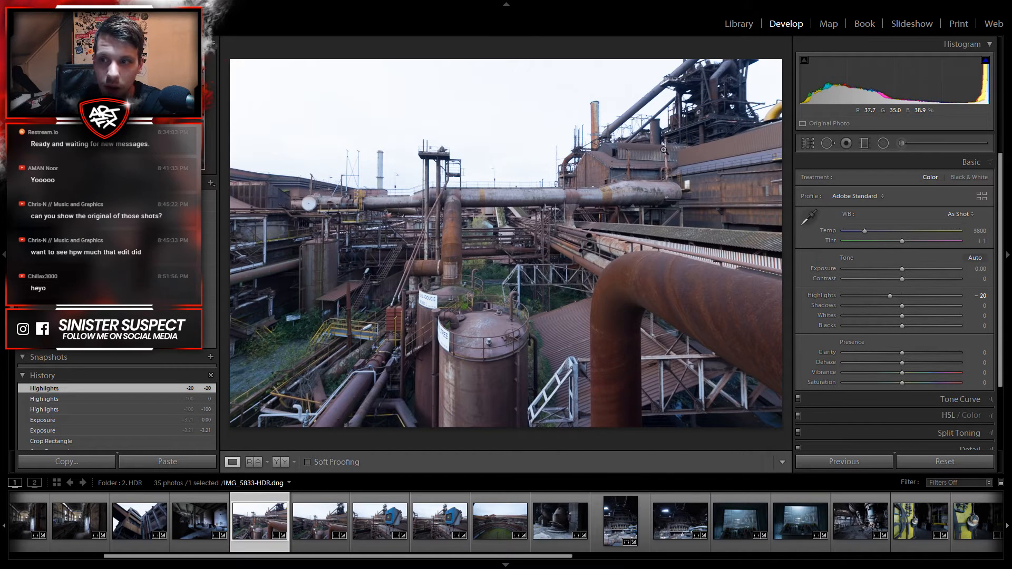
pyautogui.moveTo(904, 306); pyautogui.dragTo(906, 327)
pyautogui.doubleClick(906, 306)
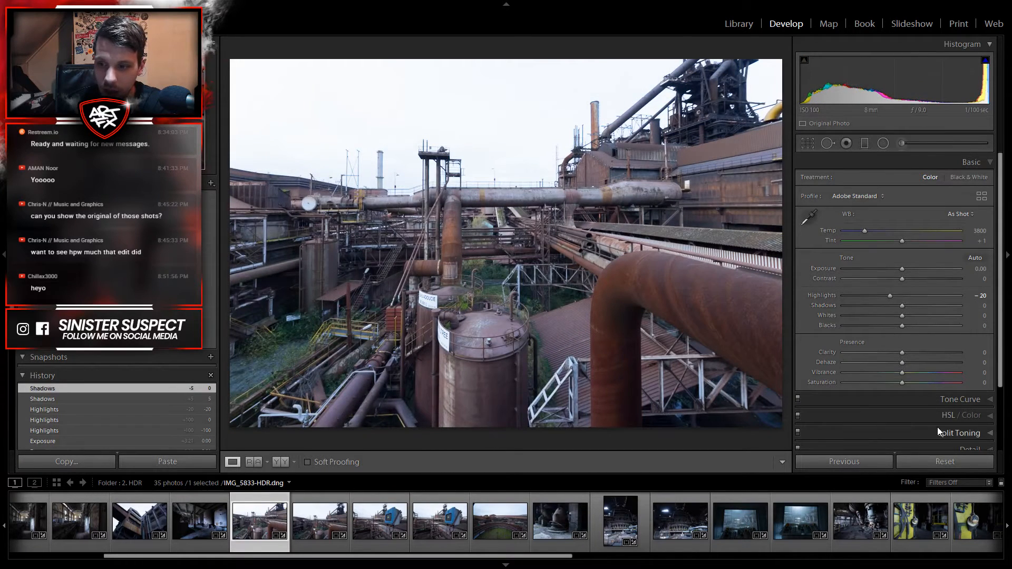
# Step: Set the lens profile's vignetting correction amount to 0 and the white balance temperature to 4127
pyautogui.scroll(-2, 937, 425)
pyautogui.click(944, 404)
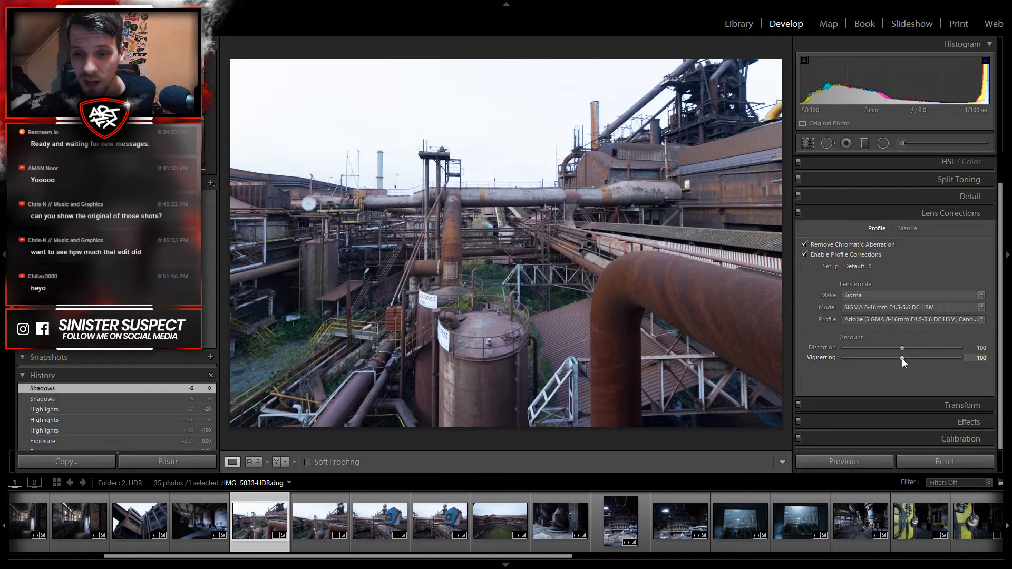
pyautogui.moveTo(902, 358); pyautogui.dragTo(824, 358)
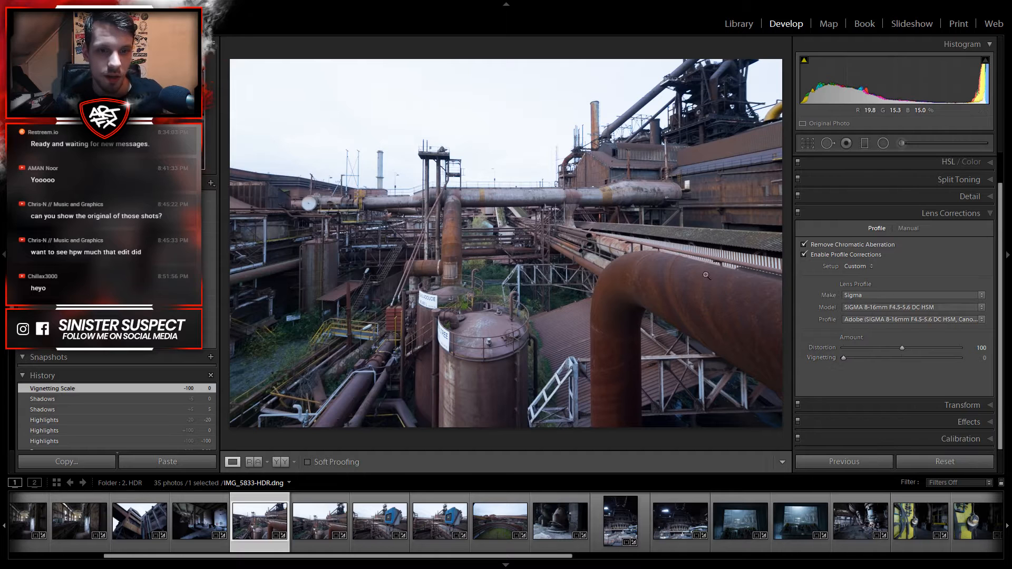
pyautogui.click(957, 213)
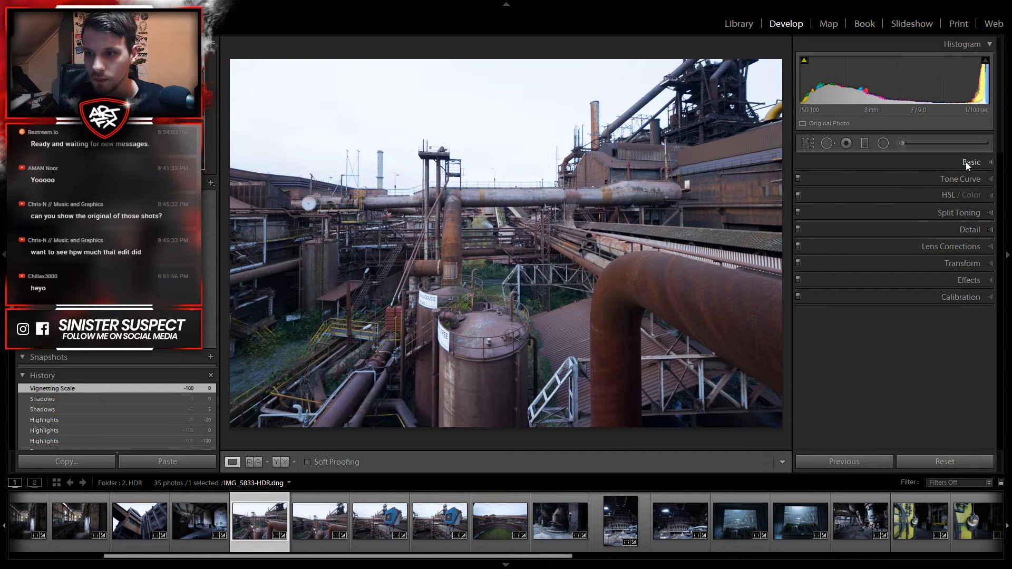
pyautogui.click(965, 161)
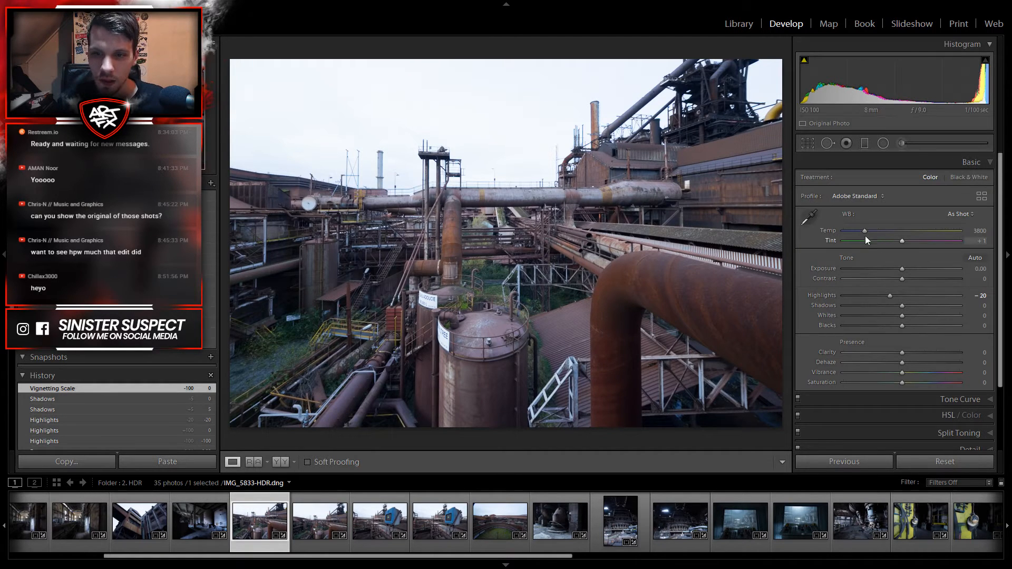
pyautogui.moveTo(866, 229); pyautogui.dragTo(868, 230)
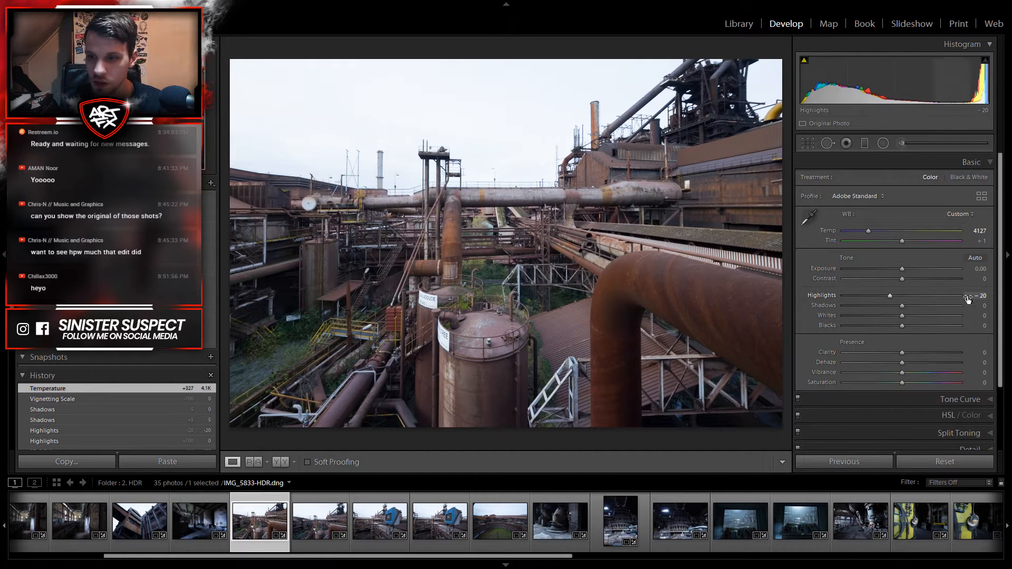
# Step: Refine the perspective transform to vertical +24 and horizontal +8, keeping the rotation at 0
pyautogui.scroll(-2, 1005, 365)
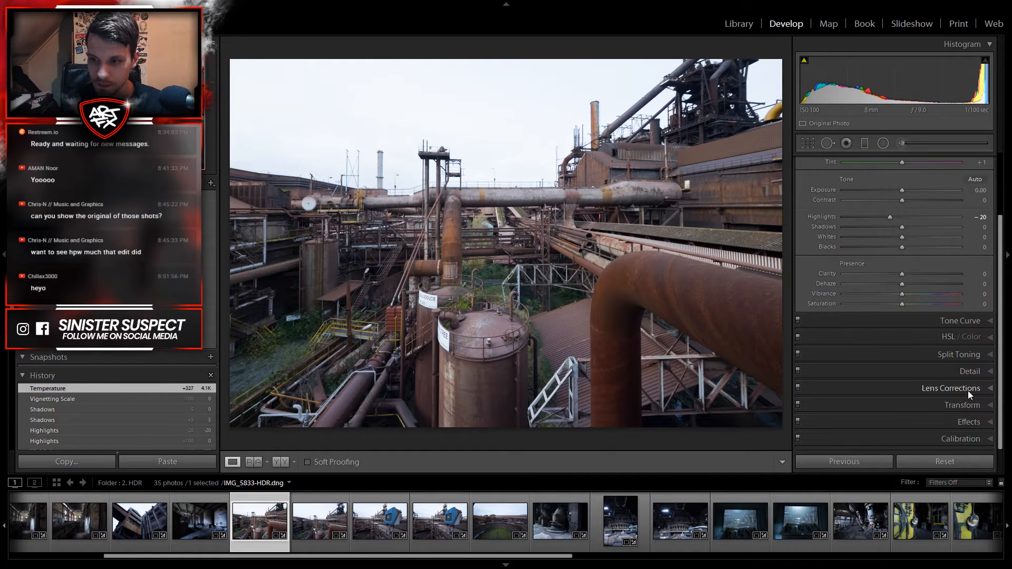
pyautogui.click(968, 404)
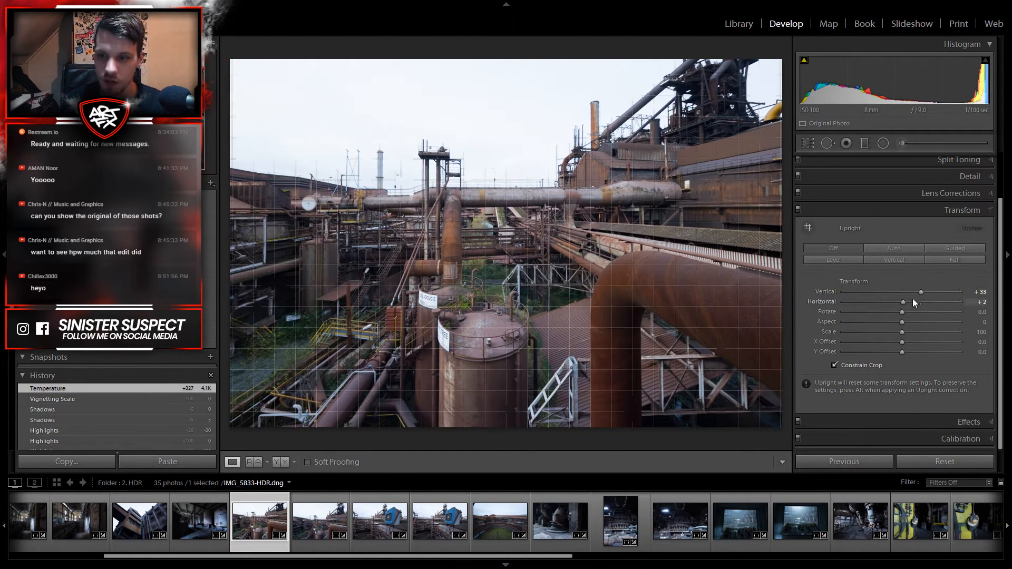
pyautogui.moveTo(903, 311)
pyautogui.mouseDown()
pyautogui.moveTo(925, 293)
pyautogui.moveTo(897, 314)
pyautogui.moveTo(917, 291)
pyautogui.moveTo(899, 311)
pyautogui.moveTo(907, 299)
pyautogui.mouseUp()
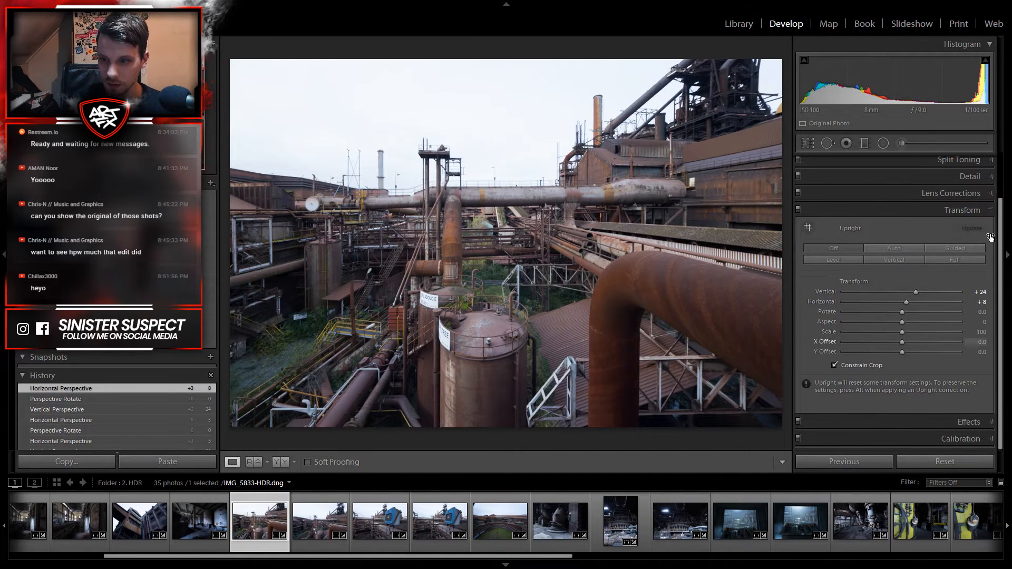
pyautogui.click(914, 209)
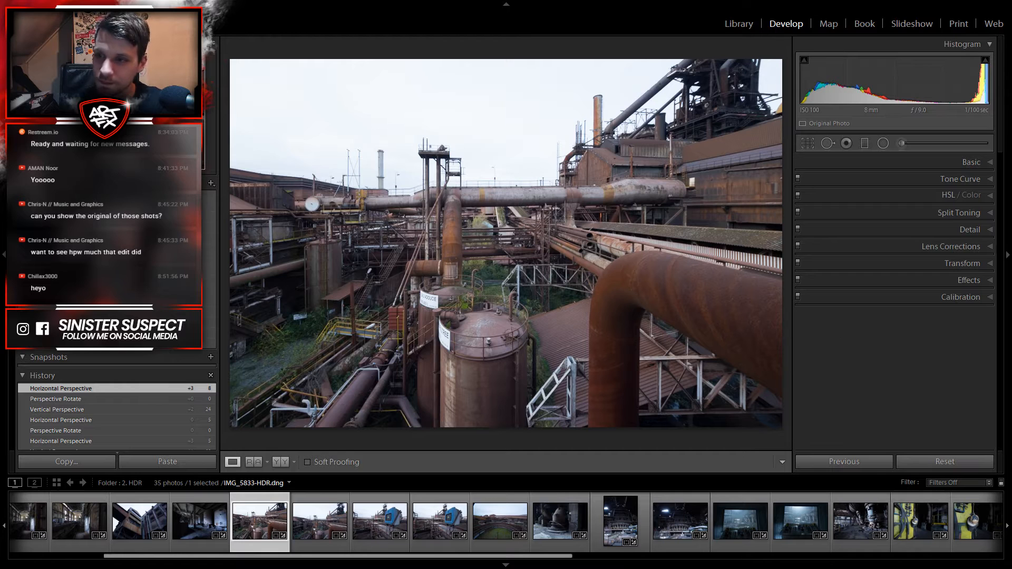
# Step: Set the contrast to +100, shadows to +27, whites to -50 and blacks to +39
pyautogui.click(969, 160)
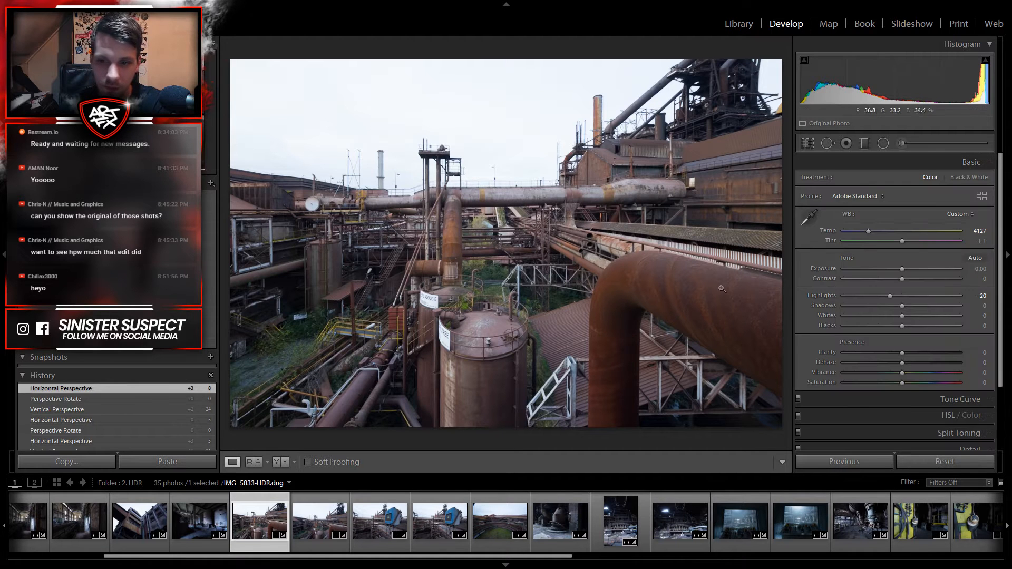
pyautogui.moveTo(902, 308); pyautogui.dragTo(913, 310)
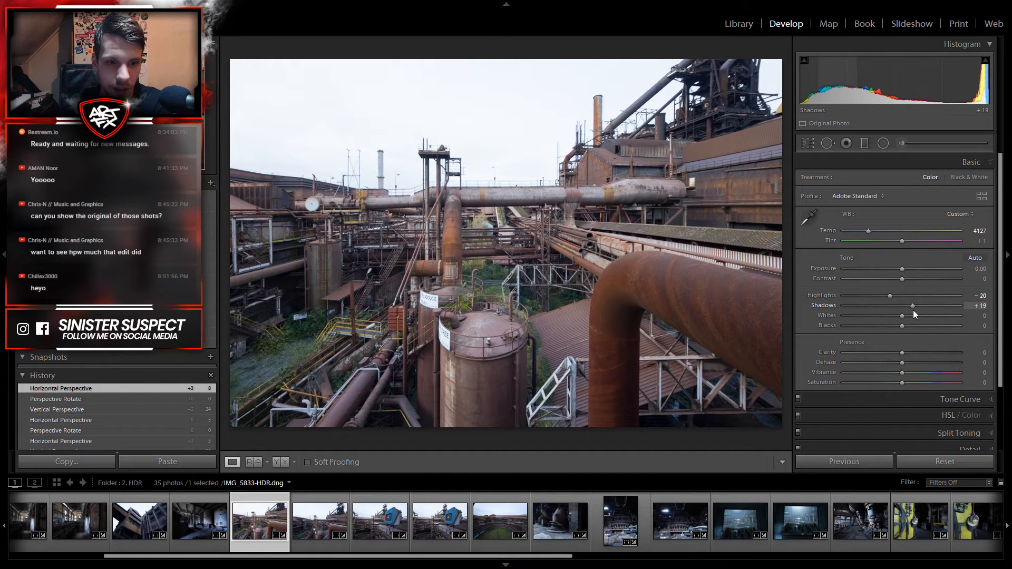
pyautogui.moveTo(912, 310)
pyautogui.mouseDown()
pyautogui.moveTo(868, 314)
pyautogui.moveTo(912, 327)
pyautogui.moveTo(915, 309)
pyautogui.mouseUp()
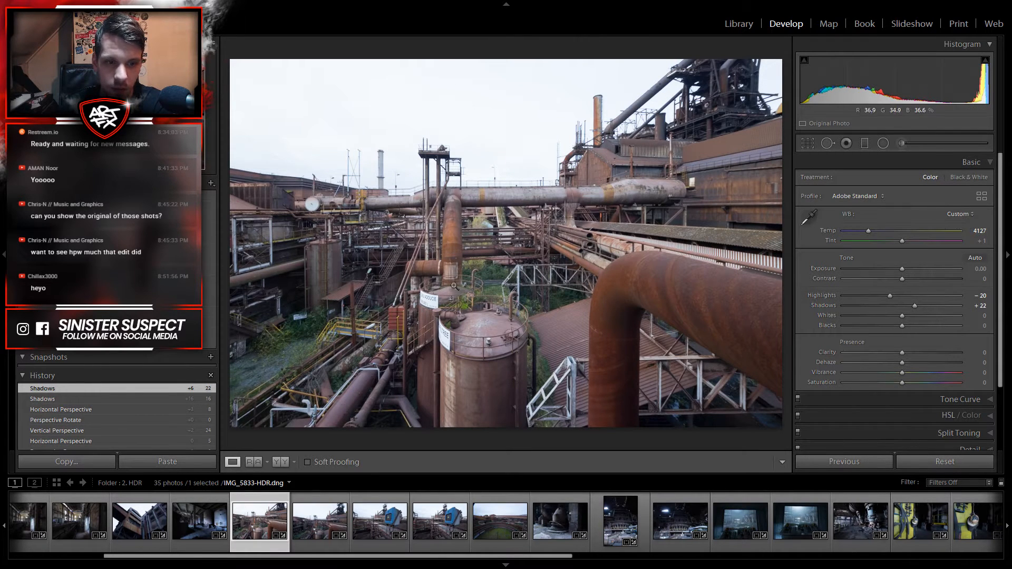
pyautogui.moveTo(904, 278); pyautogui.dragTo(959, 278)
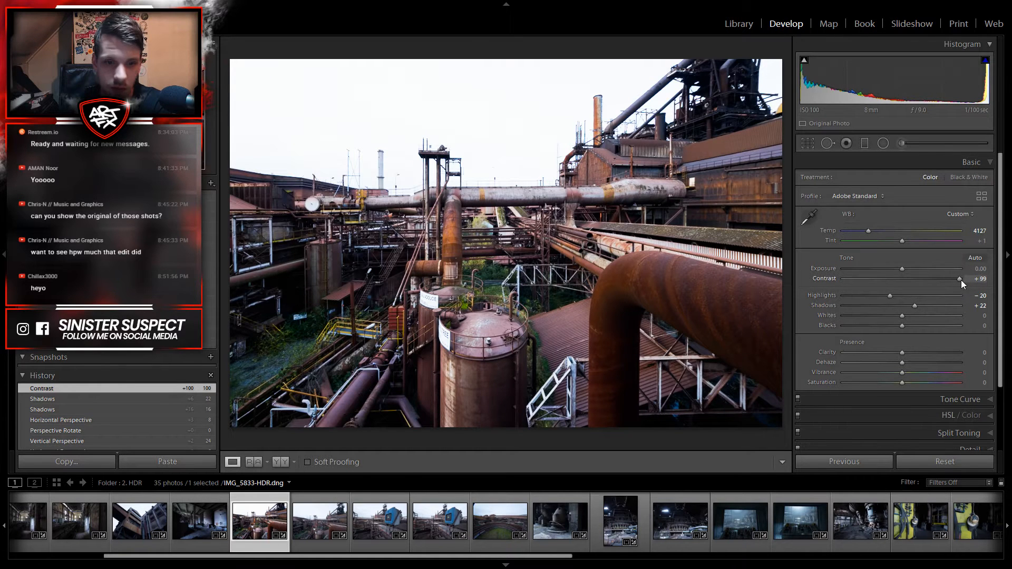
pyautogui.press('Return')
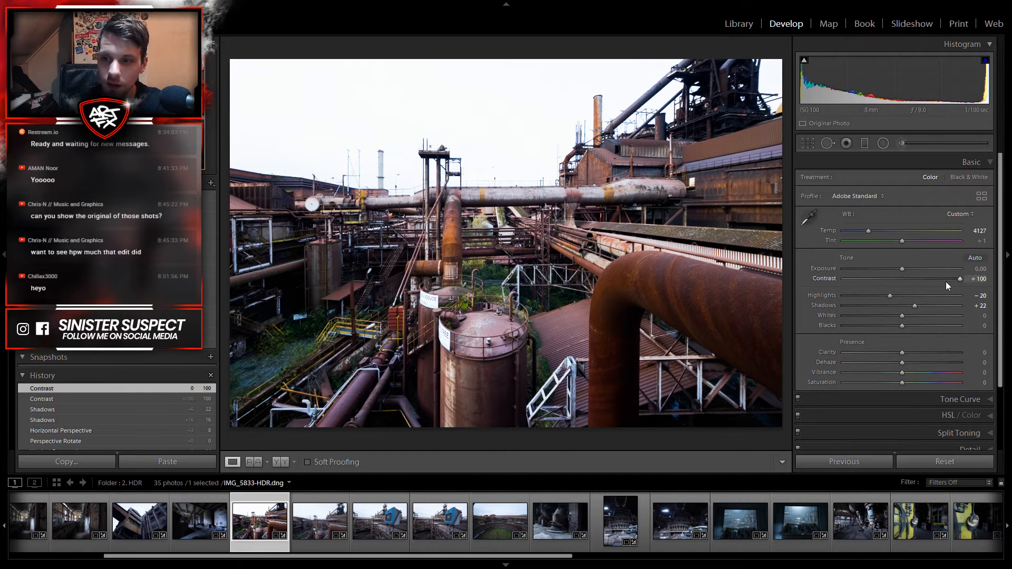
pyautogui.moveTo(893, 316); pyautogui.dragTo(918, 312)
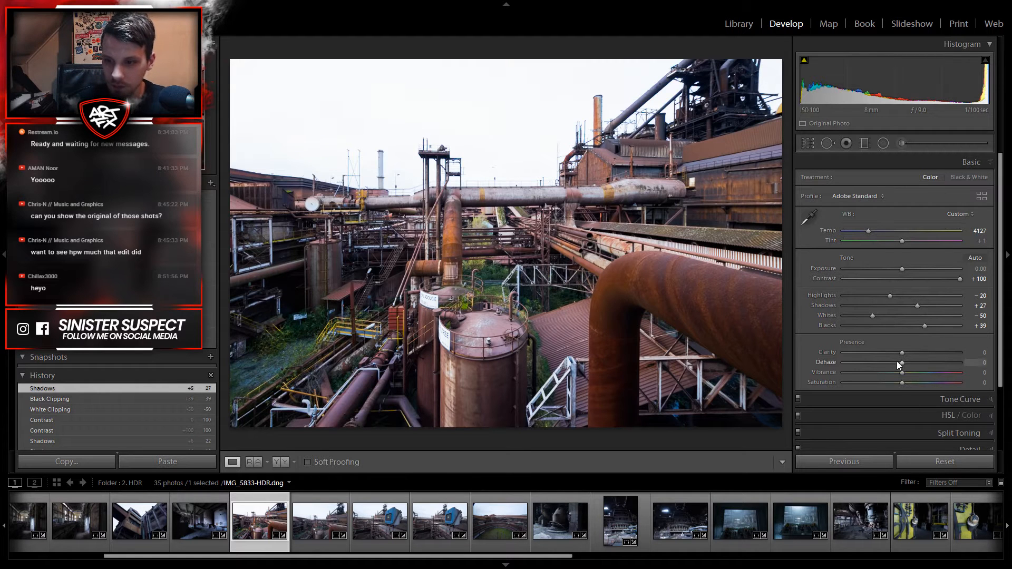
# Step: Try a clarity of about +12 on the photo and set the clarity back to 0
pyautogui.moveTo(903, 353); pyautogui.dragTo(910, 353)
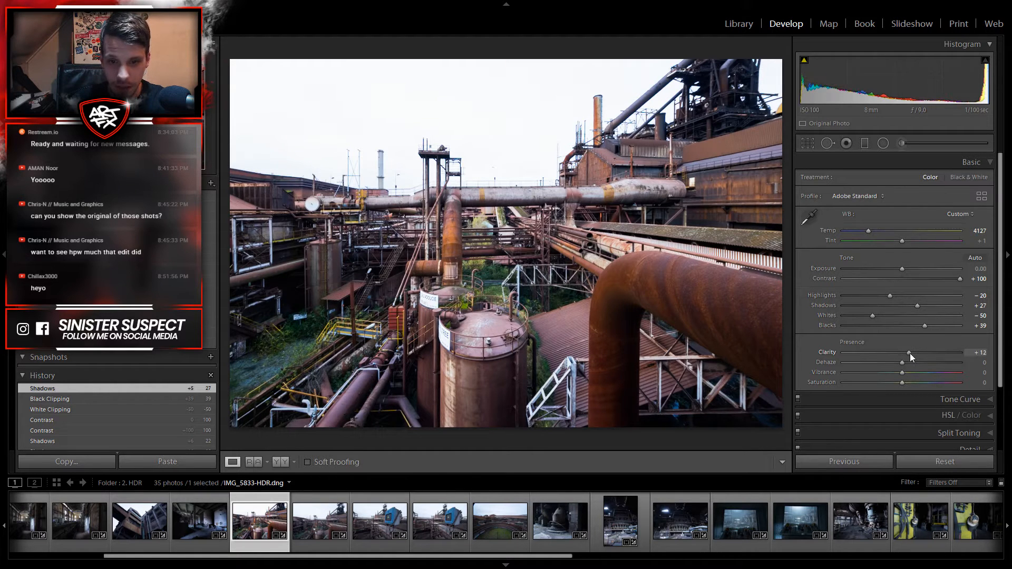
pyautogui.moveTo(912, 353)
pyautogui.mouseDown()
pyautogui.moveTo(925, 355)
pyautogui.moveTo(902, 352)
pyautogui.mouseUp()
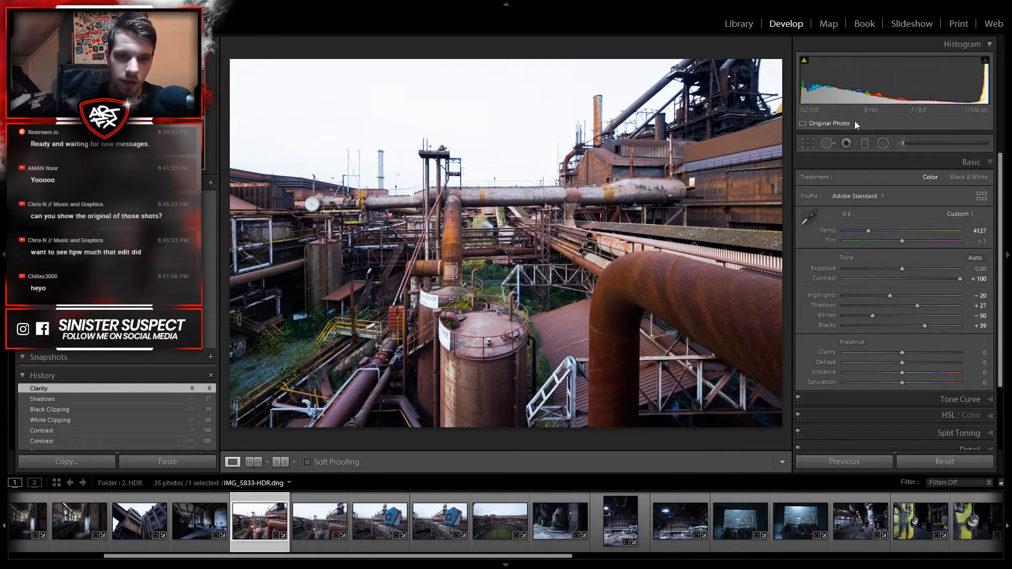
# Step: Apply the Faded Curve point curve preset to the photo's RGB tone curve
pyautogui.click(960, 399)
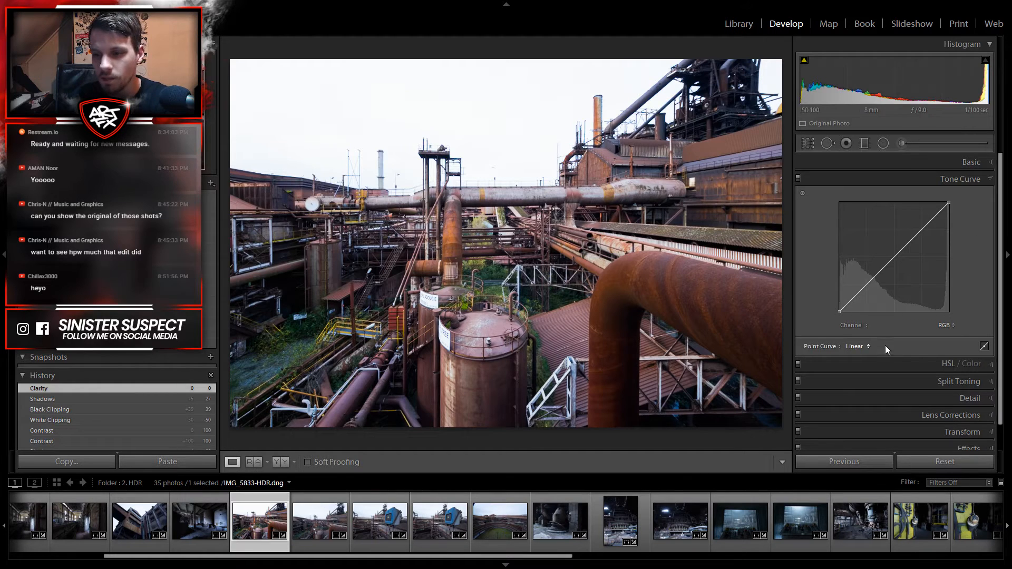
pyautogui.click(970, 161)
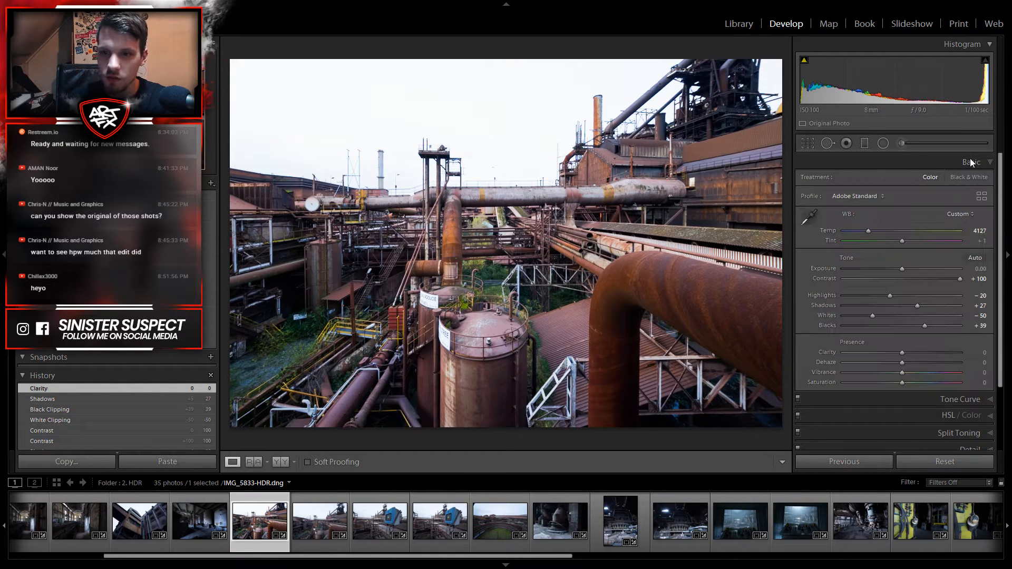
pyautogui.click(967, 400)
pyautogui.click(860, 321)
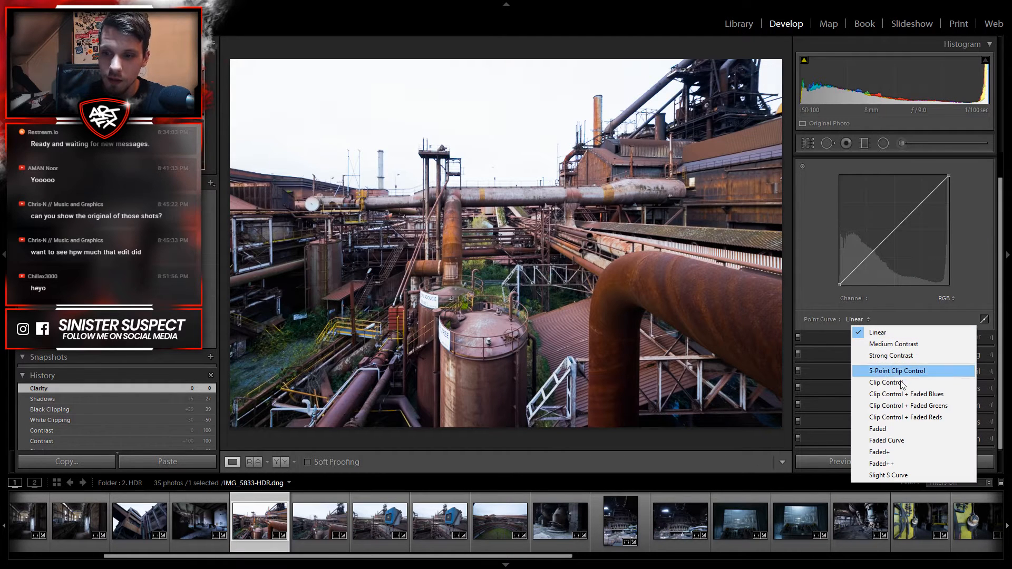
pyautogui.click(888, 441)
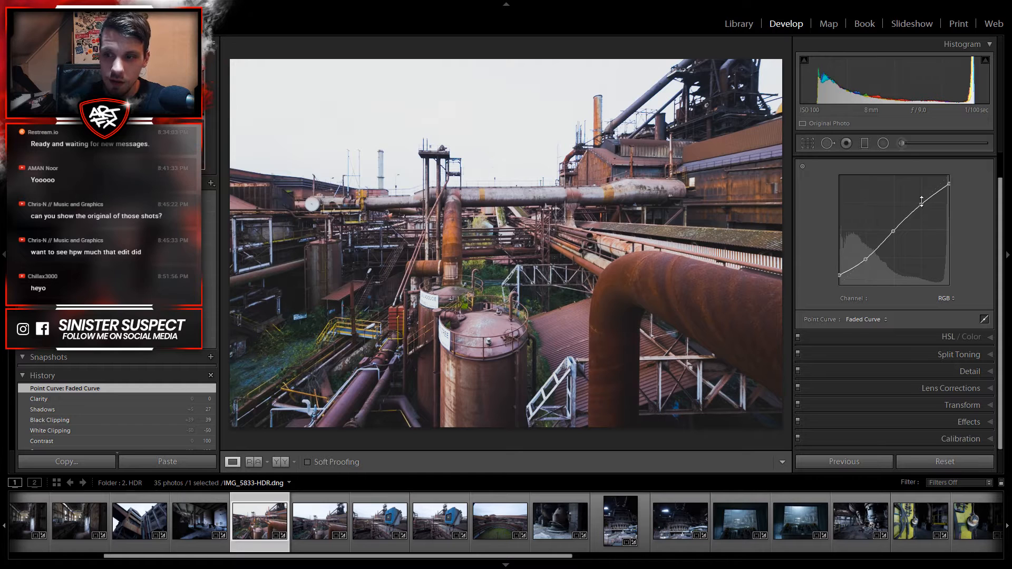
pyautogui.scroll(1, 953, 231)
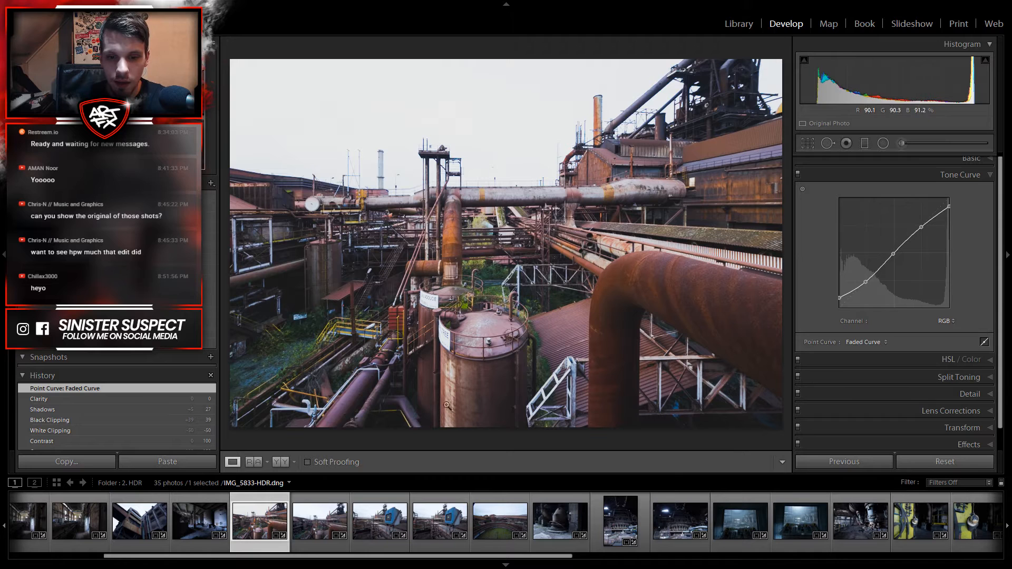
# Step: Open IMG_5912-HDR.dng and examine its RGB, red, green and blue tone curves for reference
pyautogui.hscroll(5, 867, 541)
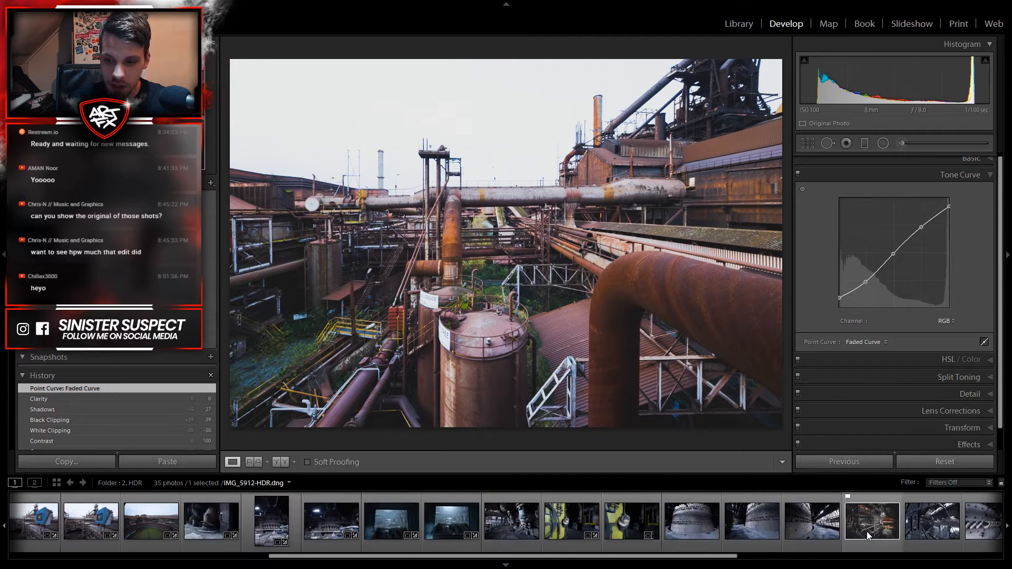
pyautogui.click(701, 517)
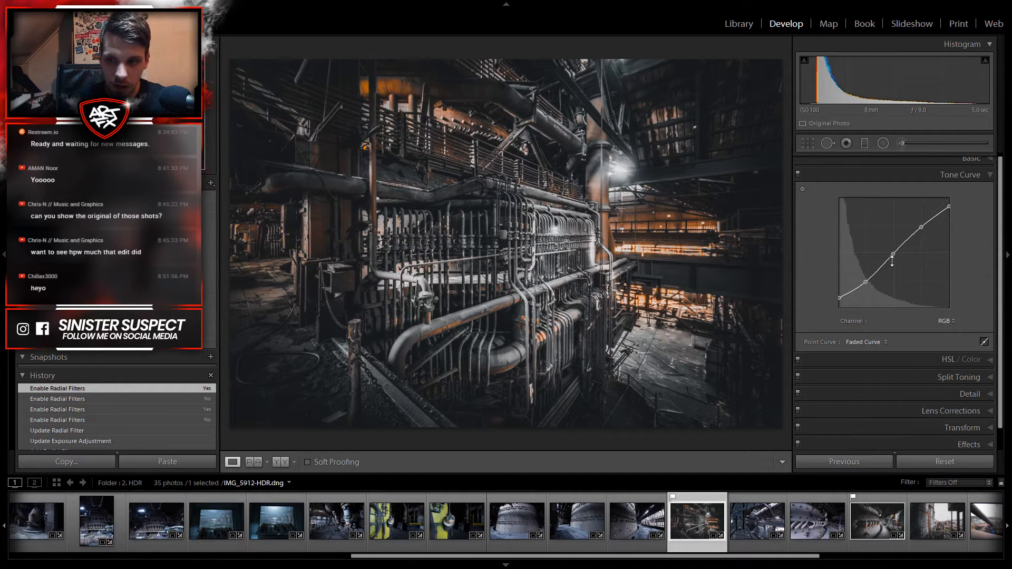
pyautogui.click(946, 321)
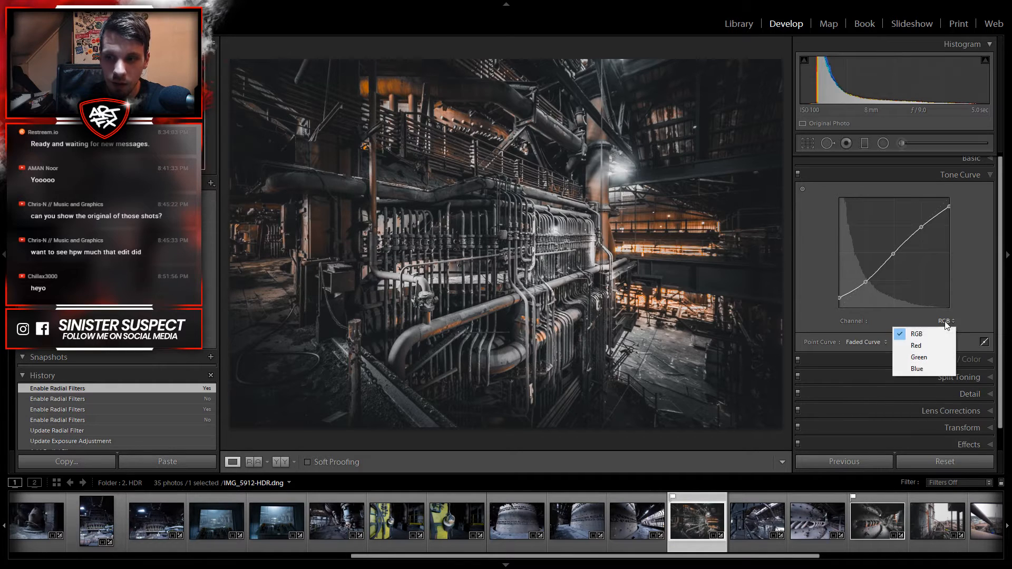
pyautogui.click(917, 346)
pyautogui.click(946, 321)
pyautogui.click(927, 361)
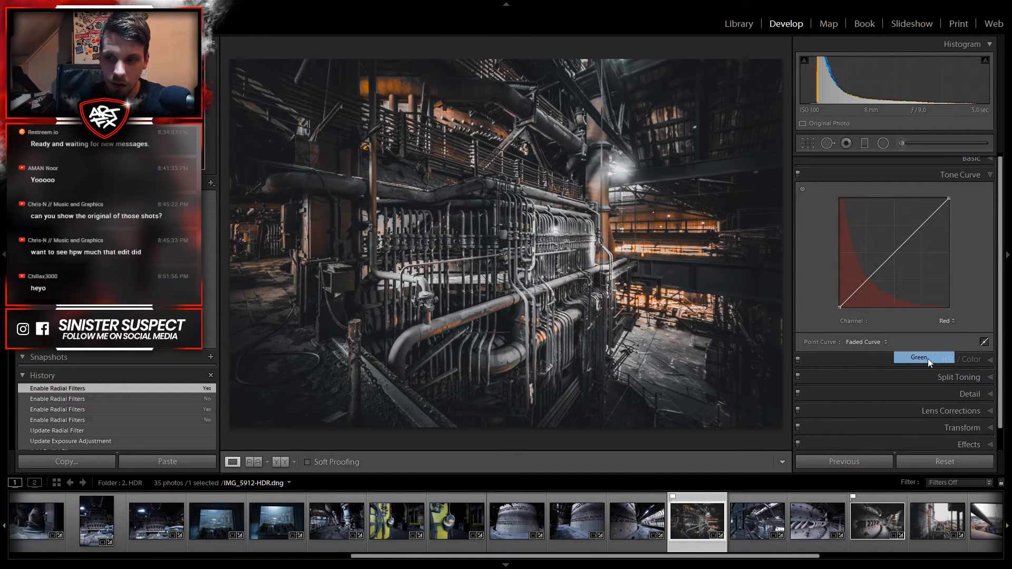
pyautogui.click(946, 321)
pyautogui.click(922, 369)
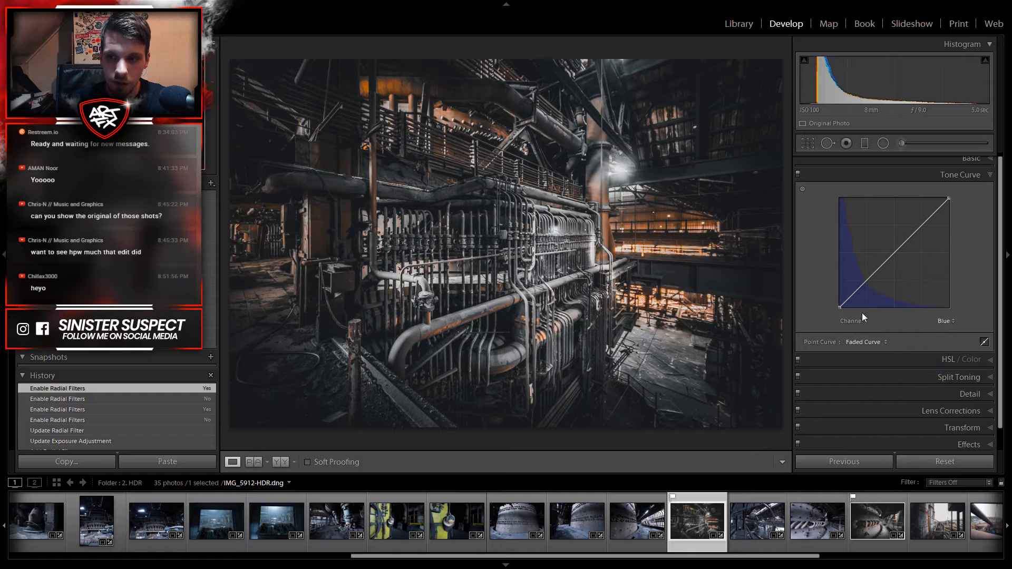
pyautogui.click(945, 320)
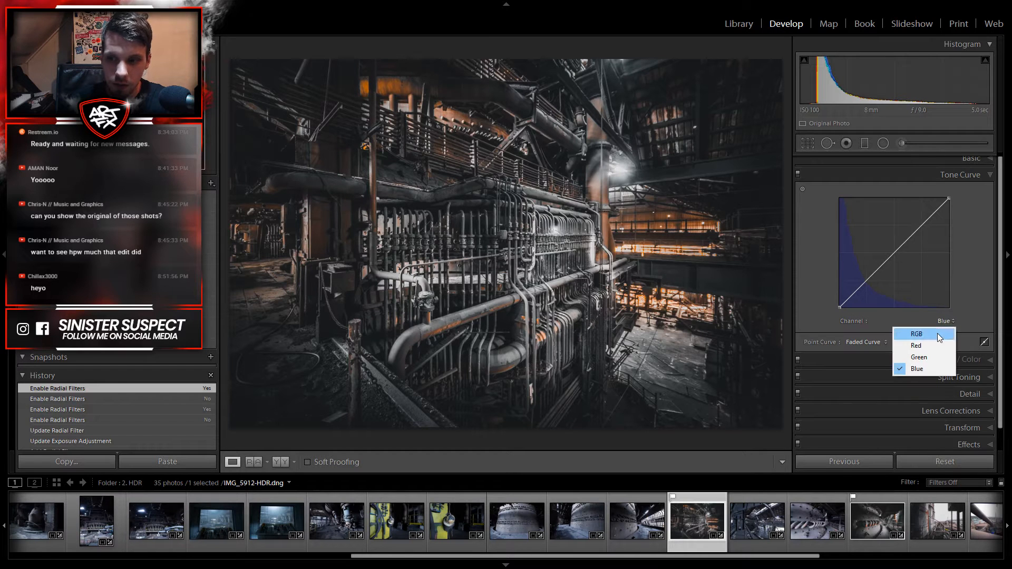
pyautogui.click(920, 331)
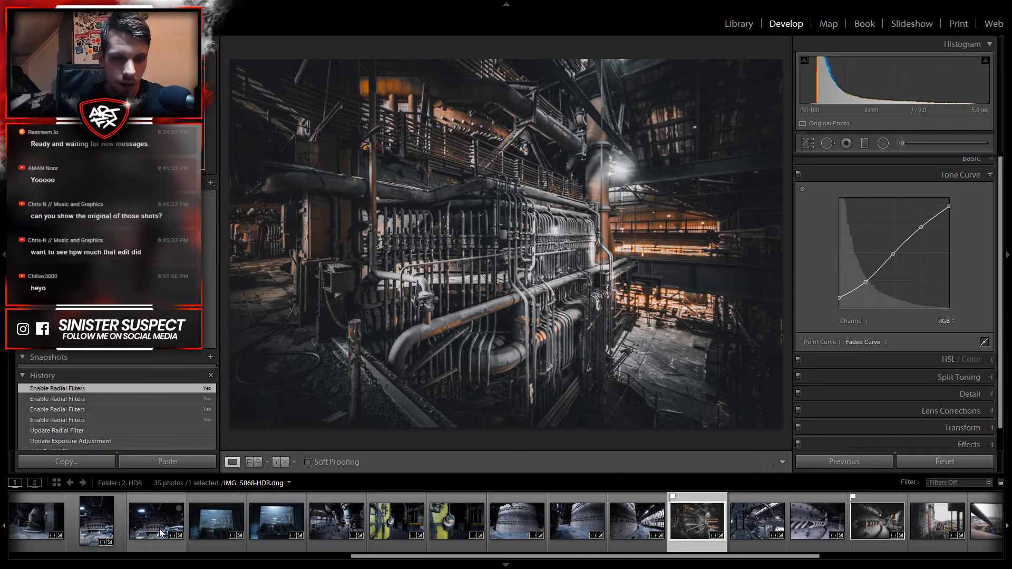
# Step: Return to the industrial exterior photo IMG_5833-HDR.dng
pyautogui.scroll(3, 158, 529)
pyautogui.scroll(3, 158, 529)
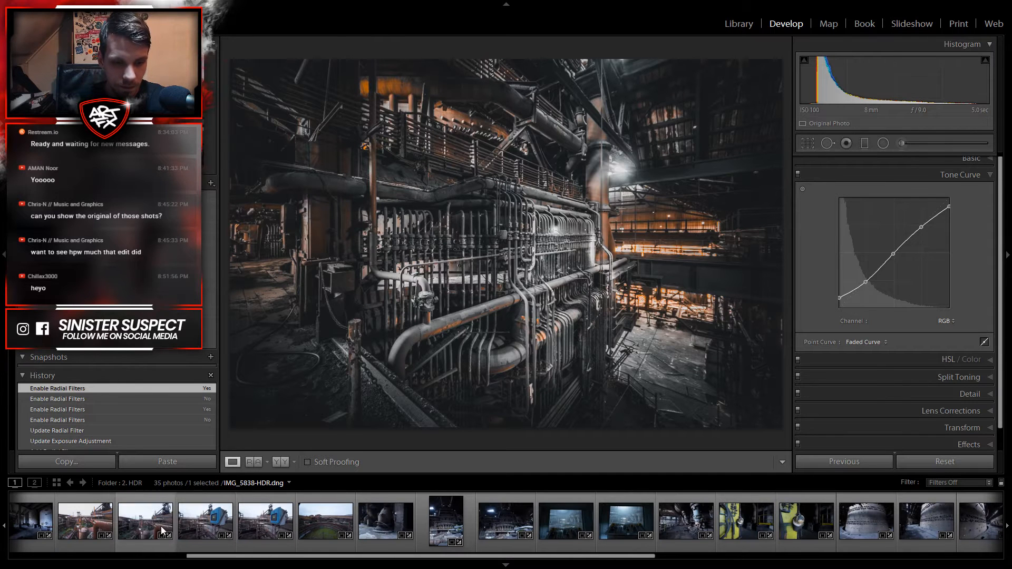
pyautogui.click(113, 542)
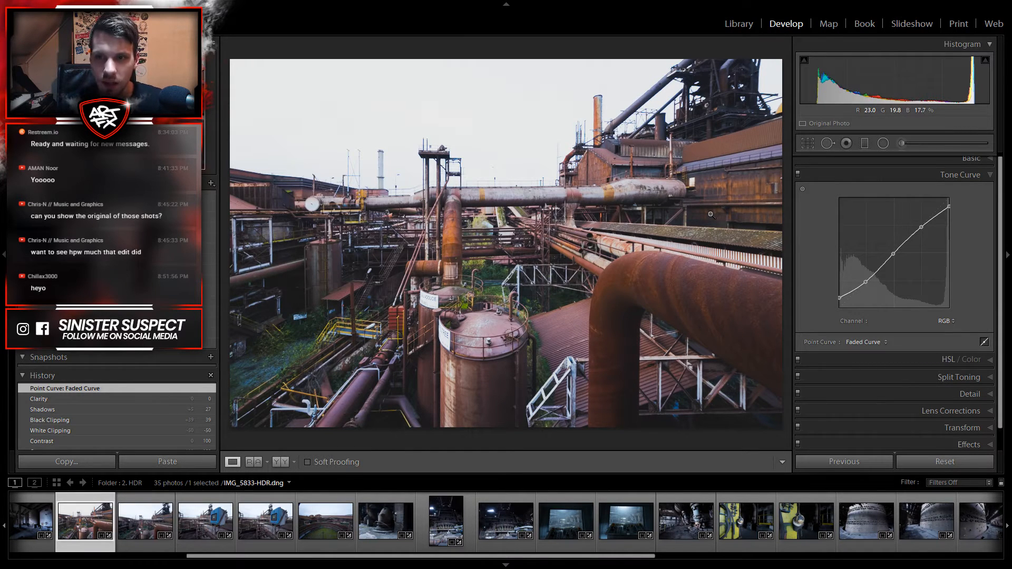
# Step: Shift the photo's red hue to +35 in the HSL adjustments
pyautogui.click(971, 174)
pyautogui.click(950, 194)
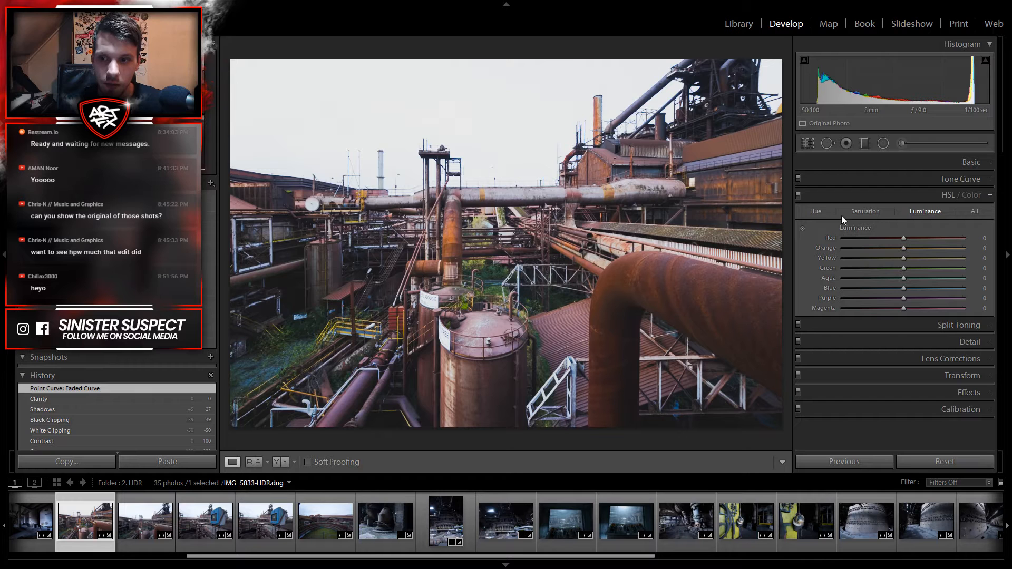
pyautogui.click(819, 211)
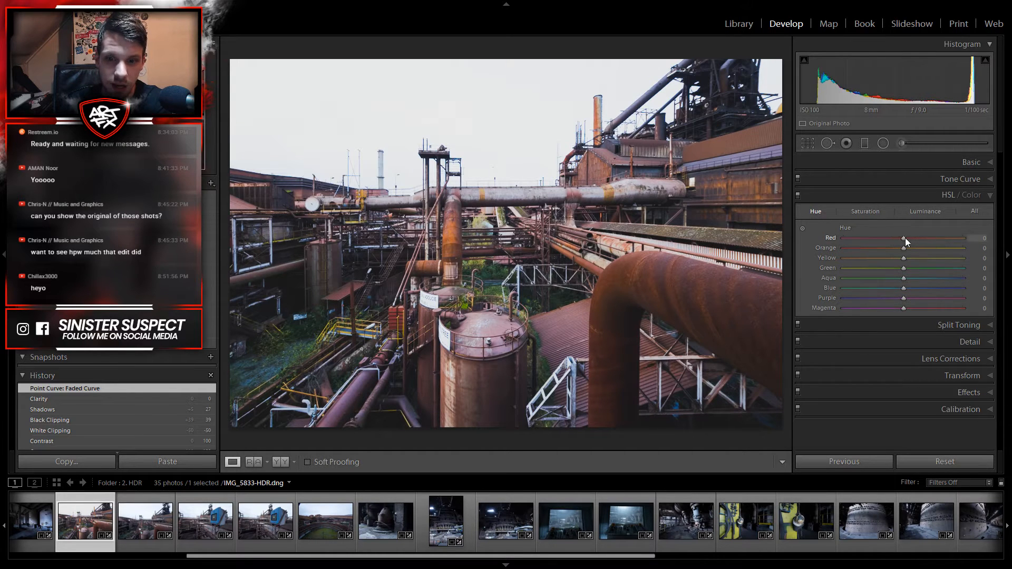
pyautogui.moveTo(904, 239); pyautogui.dragTo(800, 251)
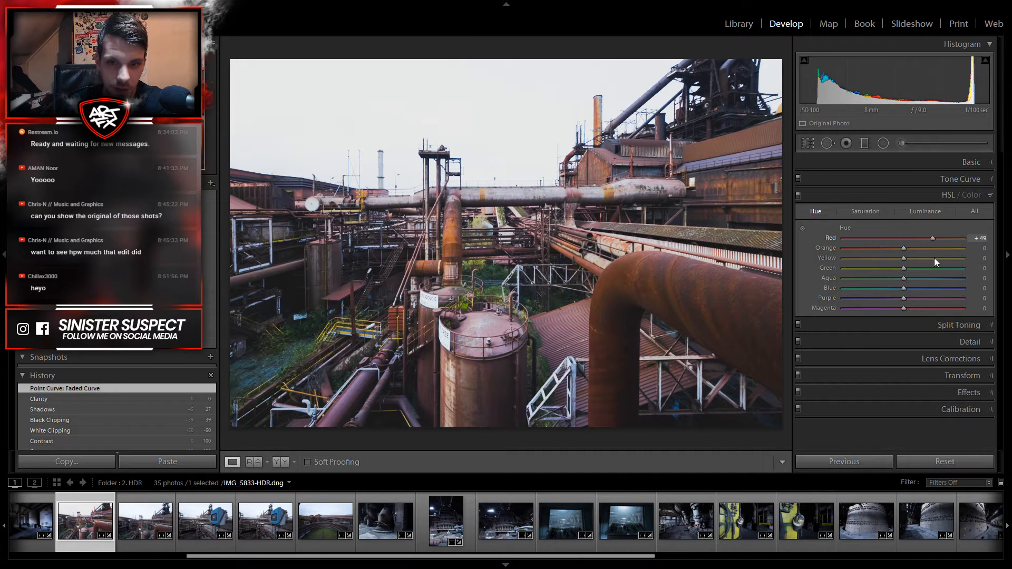
pyautogui.moveTo(932, 259); pyautogui.dragTo(1000, 263)
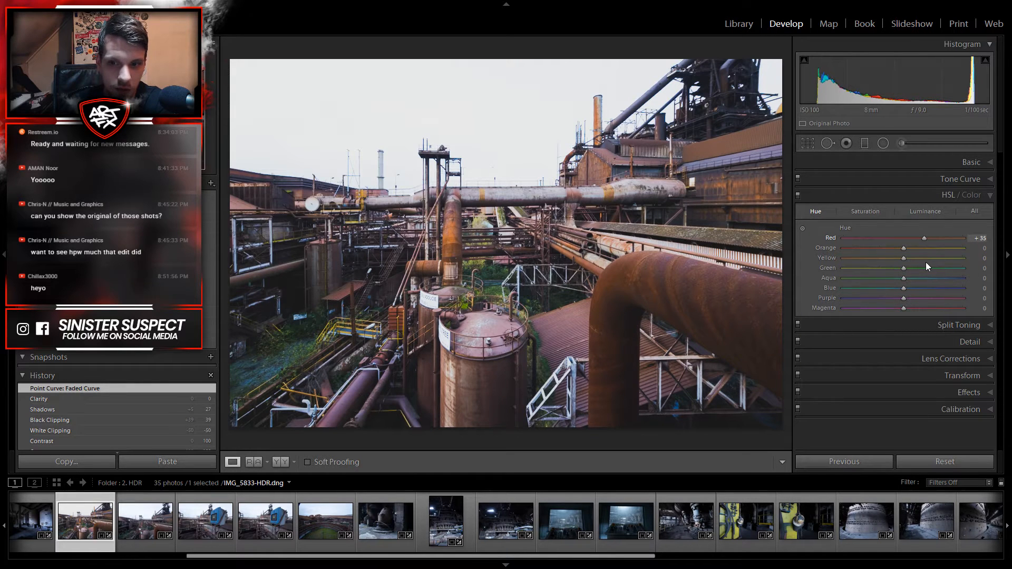
pyautogui.moveTo(925, 261); pyautogui.dragTo(925, 262)
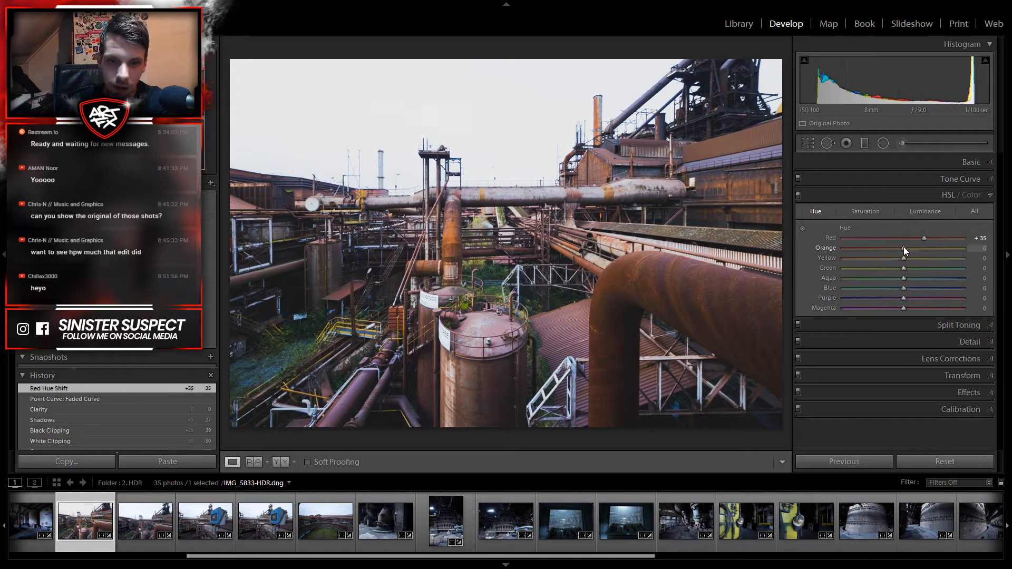
# Step: Try strong positive shifts of the orange hue, then settle it at −15
pyautogui.moveTo(900, 248); pyautogui.dragTo(922, 255)
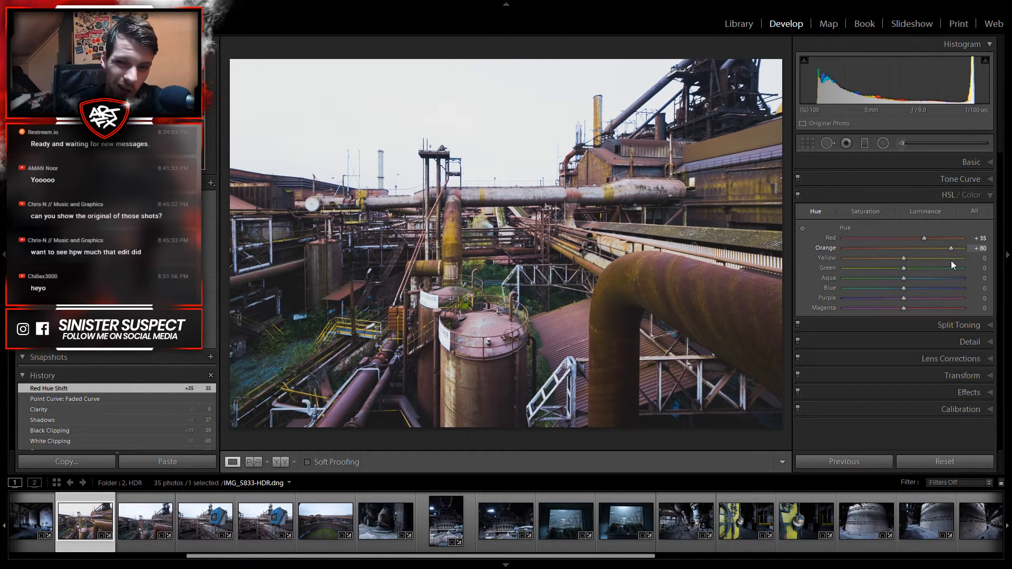
pyautogui.moveTo(951, 261); pyautogui.dragTo(924, 263)
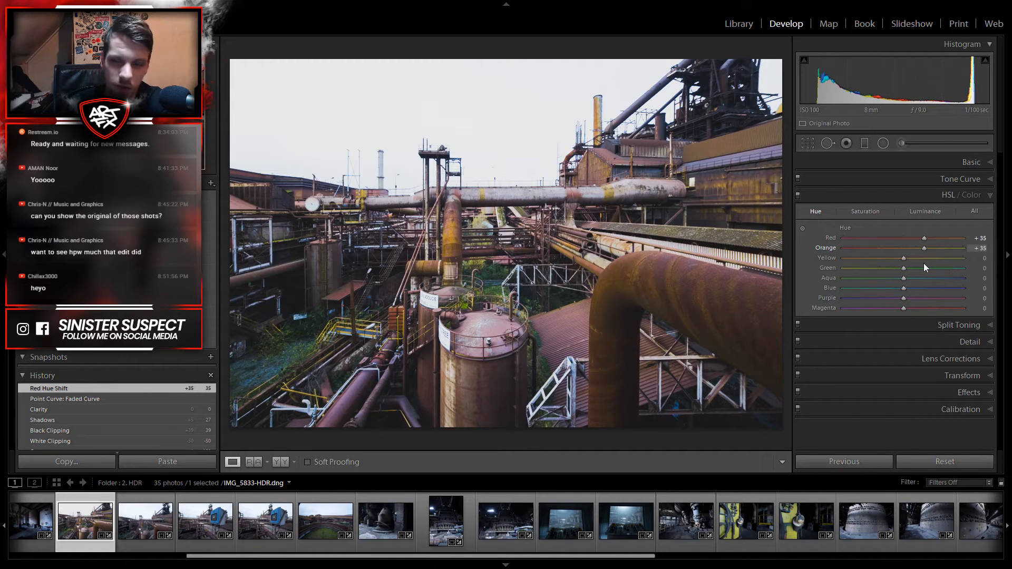
pyautogui.moveTo(910, 264); pyautogui.dragTo(883, 264)
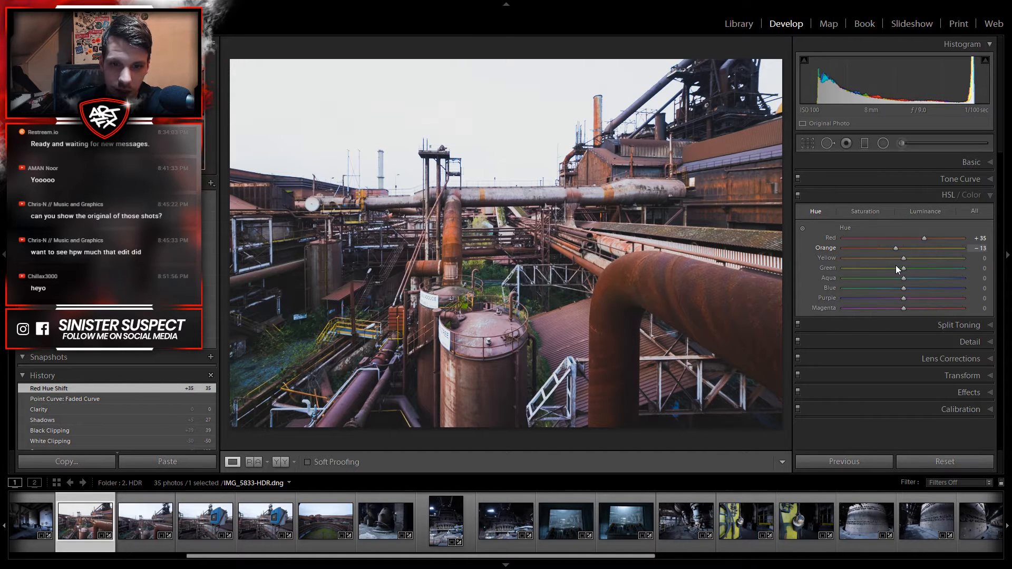
pyautogui.moveTo(894, 265); pyautogui.dragTo(894, 265)
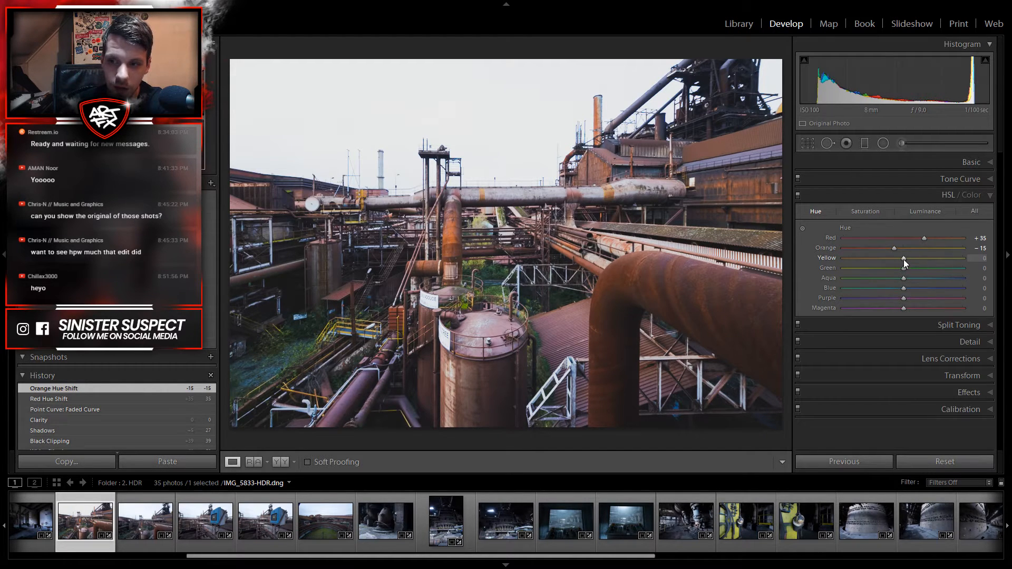
# Step: Test the yellow hue across its range and set it to −82
pyautogui.moveTo(903, 260); pyautogui.dragTo(939, 267)
pyautogui.moveTo(860, 277); pyautogui.dragTo(905, 273)
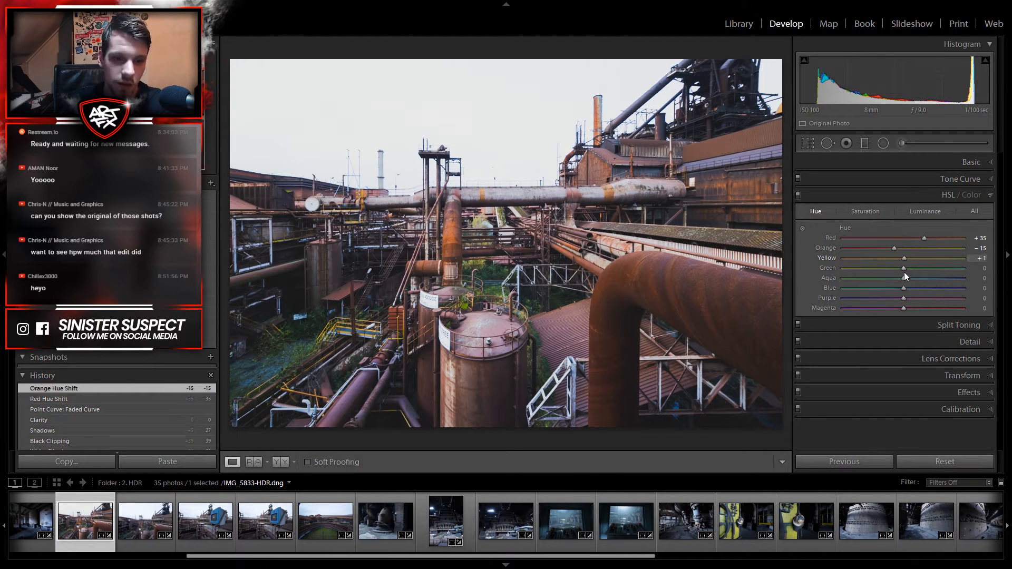
pyautogui.moveTo(864, 277)
pyautogui.mouseDown()
pyautogui.moveTo(903, 277)
pyautogui.moveTo(878, 277)
pyautogui.mouseUp()
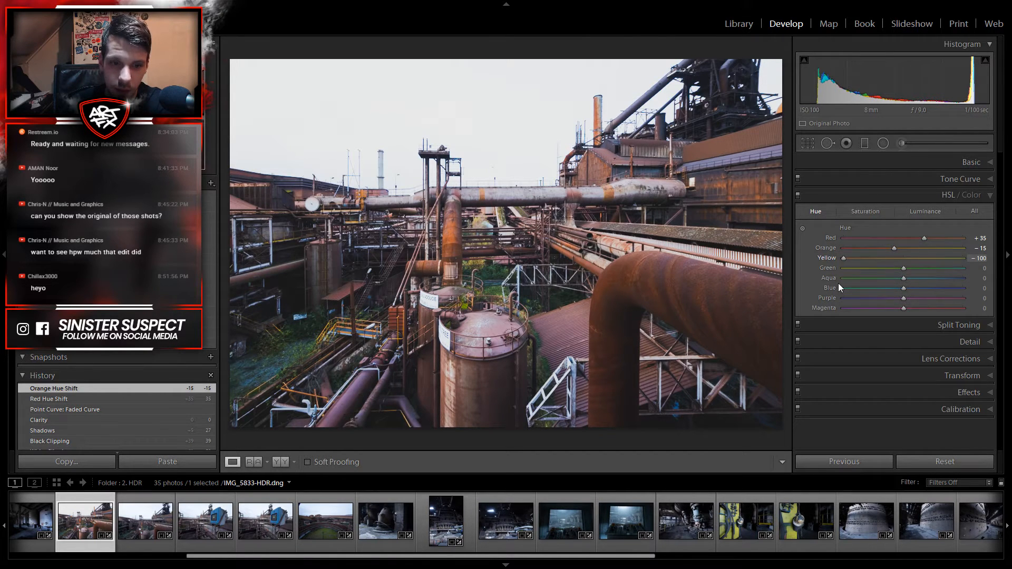
pyautogui.moveTo(829, 284)
pyautogui.mouseDown()
pyautogui.moveTo(857, 290)
pyautogui.moveTo(830, 289)
pyautogui.mouseUp()
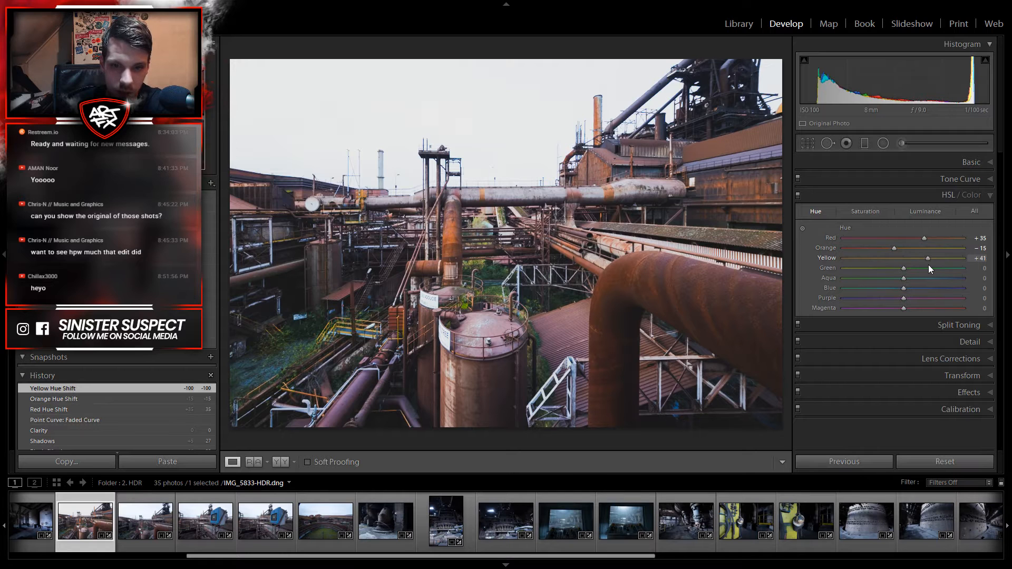
pyautogui.moveTo(801, 273); pyautogui.dragTo(855, 290)
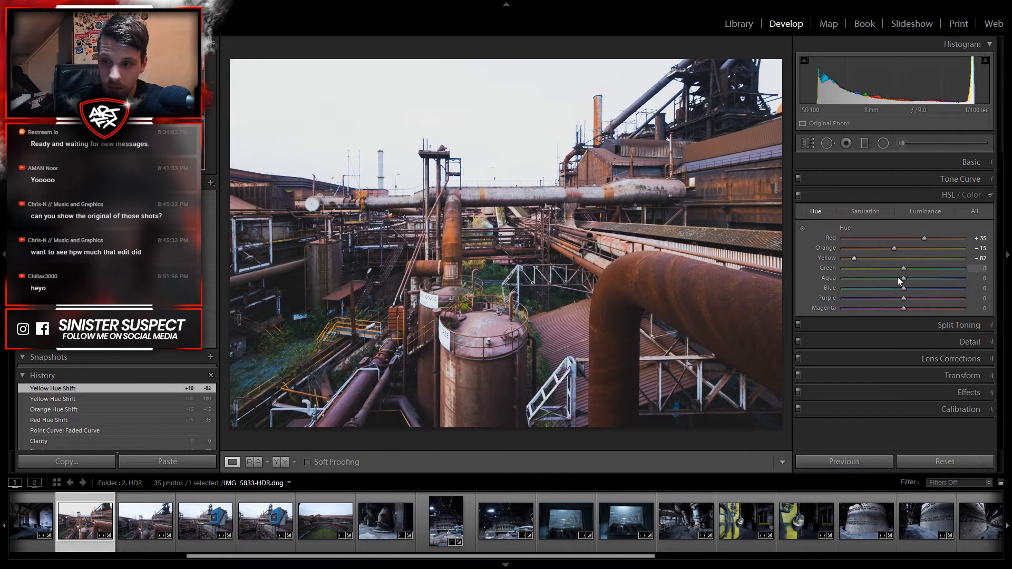
# Step: Test the green hue at both extremes and set it to +20
pyautogui.moveTo(865, 270); pyautogui.dragTo(956, 275)
pyautogui.moveTo(878, 295); pyautogui.dragTo(853, 299)
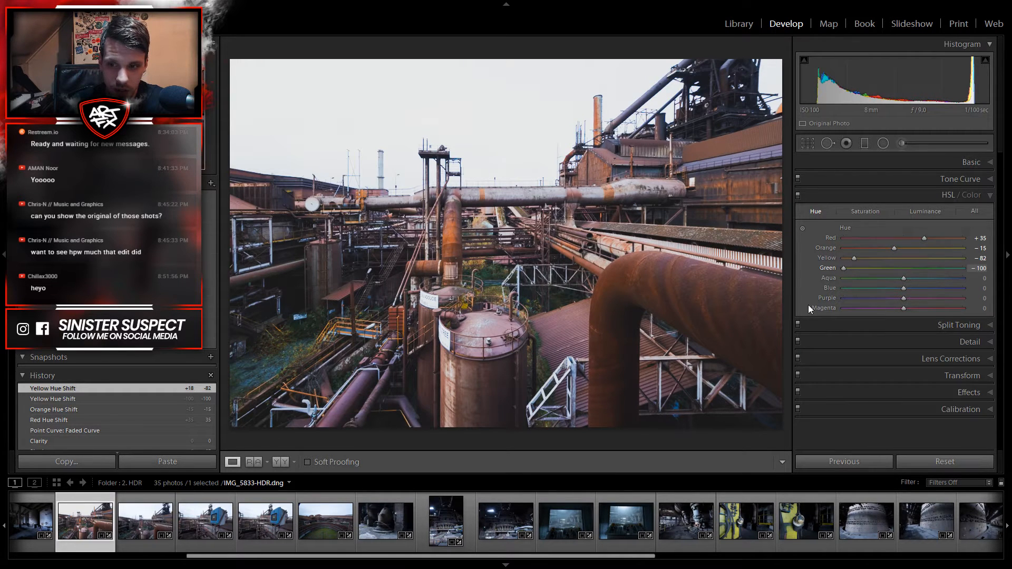
pyautogui.moveTo(822, 308); pyautogui.dragTo(915, 316)
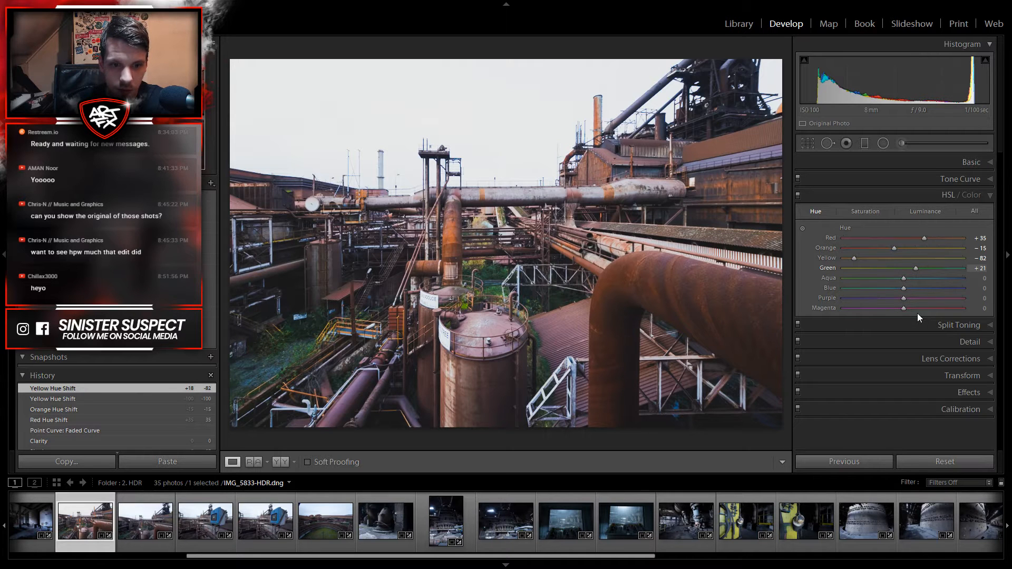
pyautogui.moveTo(916, 313); pyautogui.dragTo(916, 313)
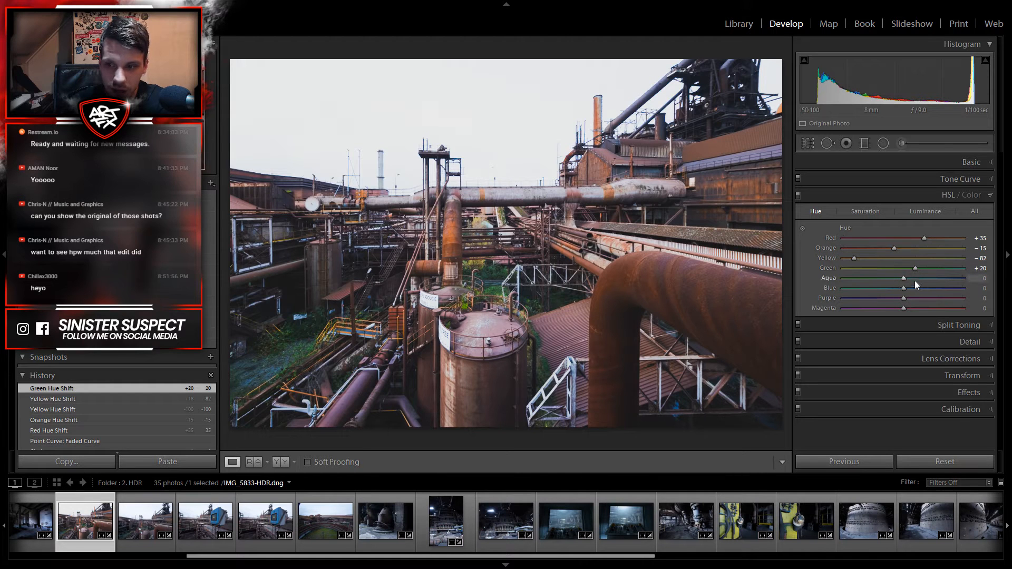
# Step: Test the aqua and blue hues, setting aqua to +2 and blue to +1
pyautogui.moveTo(902, 279); pyautogui.dragTo(806, 305)
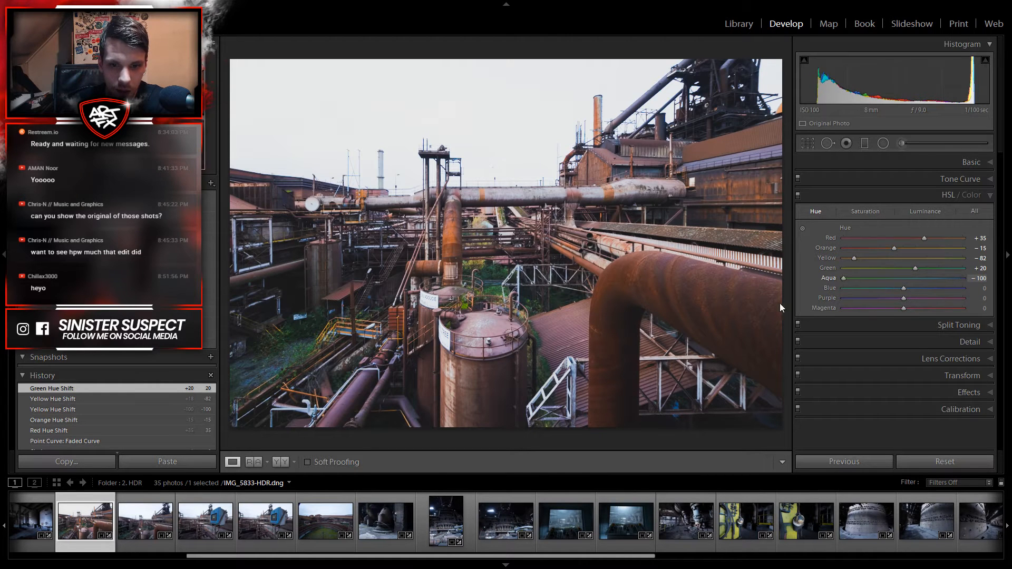
pyautogui.moveTo(730, 302); pyautogui.dragTo(903, 336)
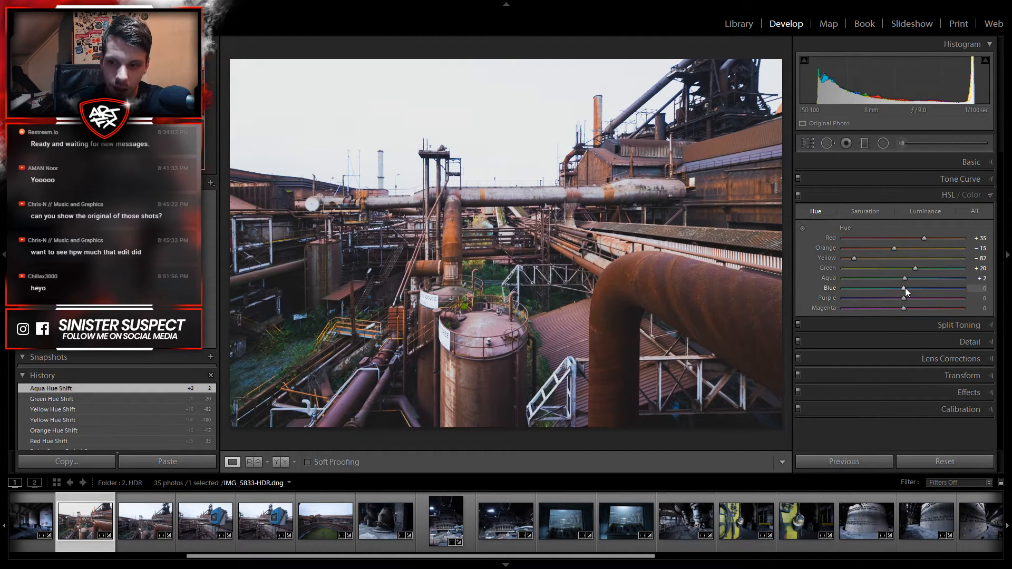
pyautogui.moveTo(904, 289); pyautogui.dragTo(965, 334)
pyautogui.moveTo(903, 329); pyautogui.dragTo(903, 331)
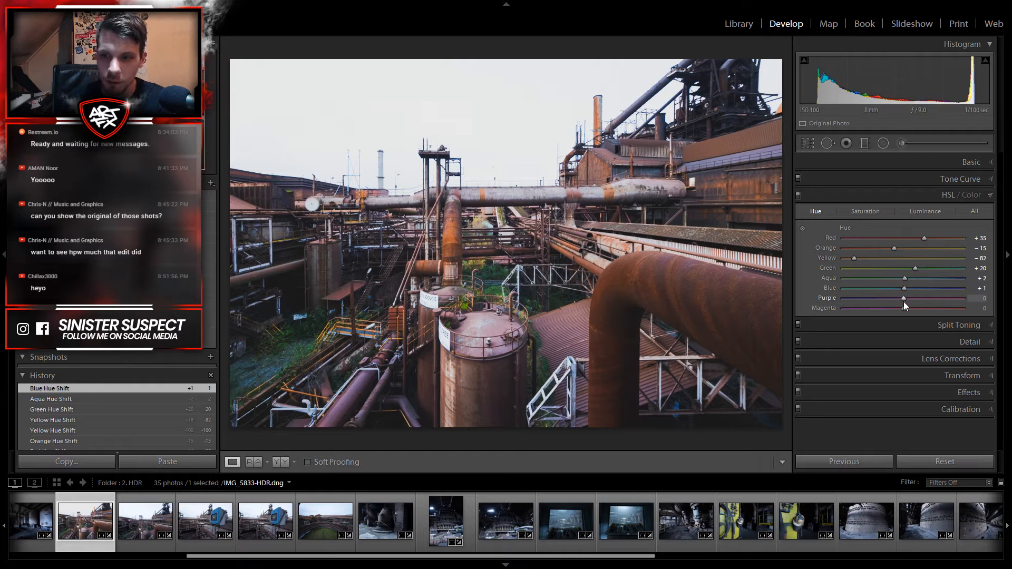
# Step: Shift the purple hue to +31 and the magenta hue to +100
pyautogui.moveTo(905, 299); pyautogui.dragTo(959, 297)
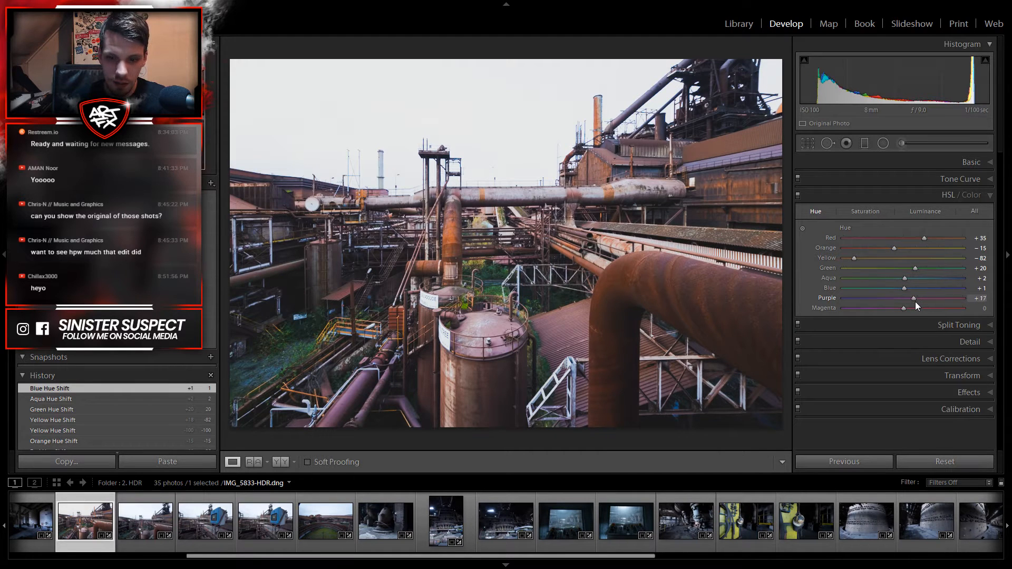
pyautogui.moveTo(923, 301); pyautogui.dragTo(796, 315)
pyautogui.moveTo(1007, 318); pyautogui.dragTo(973, 316)
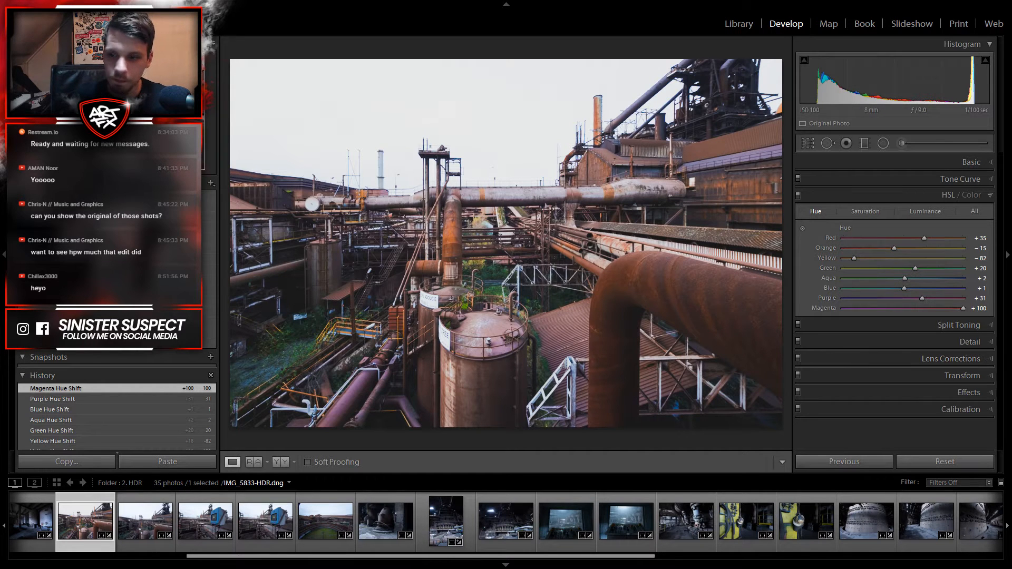
# Step: Try a magenta saturation of −35, reset it to compare, and set it to −24
pyautogui.click(859, 212)
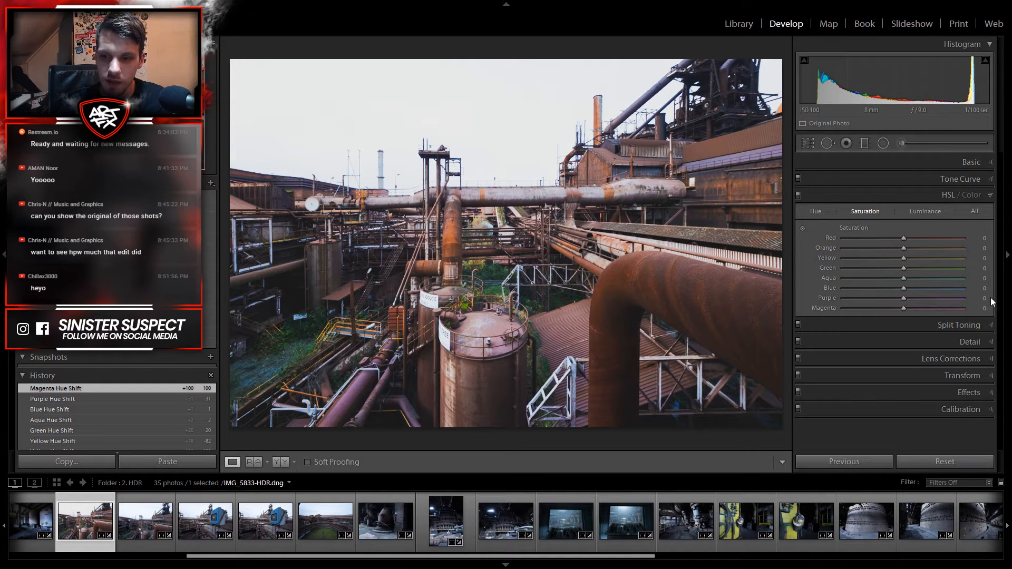
pyautogui.moveTo(904, 308); pyautogui.dragTo(881, 321)
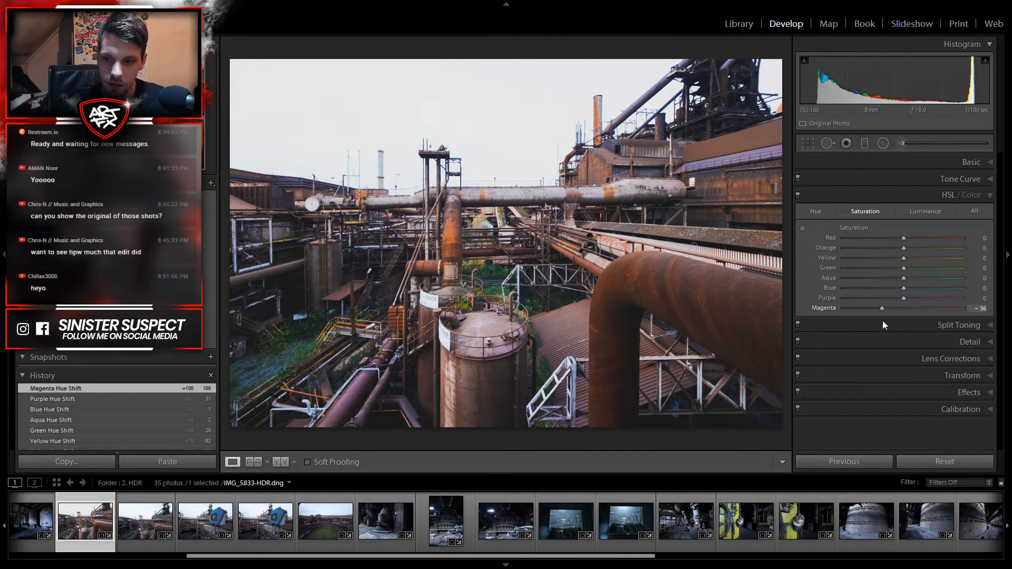
pyautogui.moveTo(884, 320); pyautogui.dragTo(884, 321)
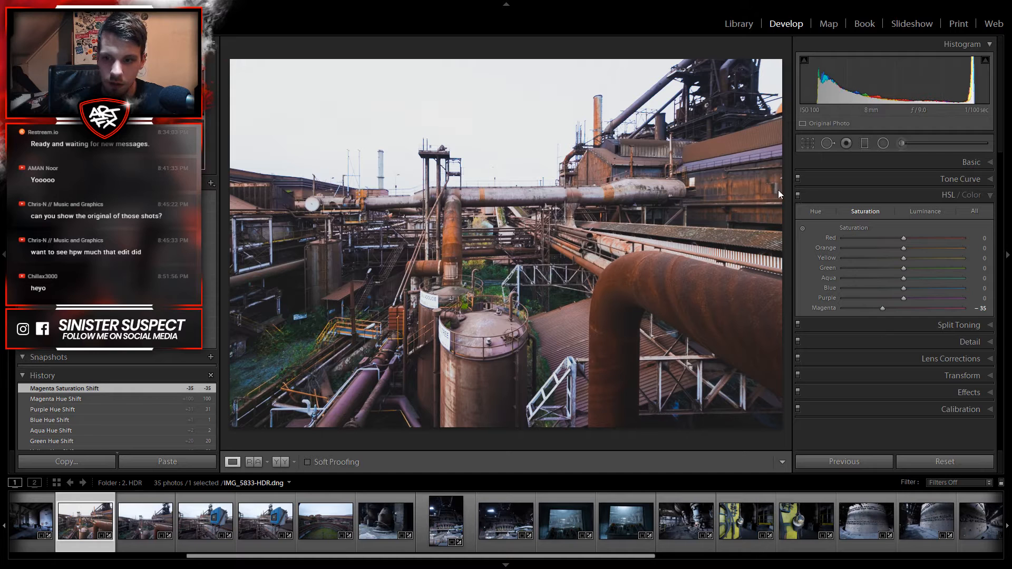
pyautogui.doubleClick(884, 310)
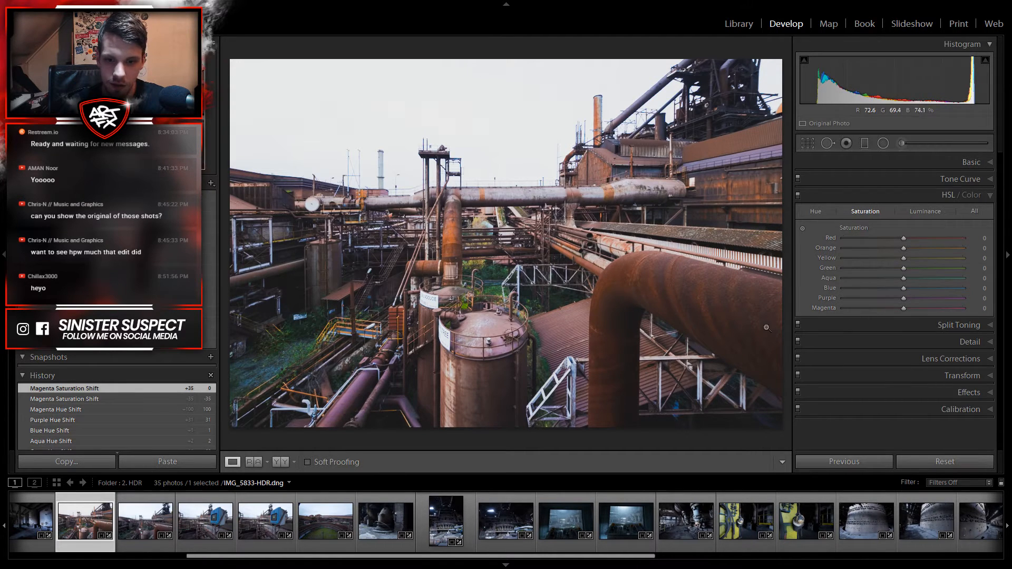
pyautogui.moveTo(900, 308); pyautogui.dragTo(877, 312)
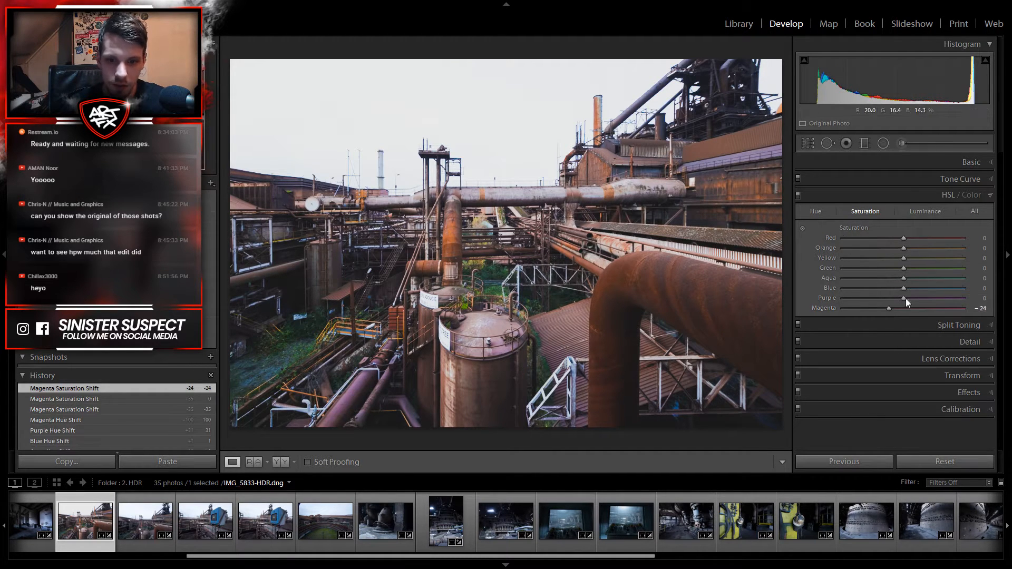
# Step: Reduce the purple saturation to −89
pyautogui.moveTo(903, 298); pyautogui.dragTo(845, 305)
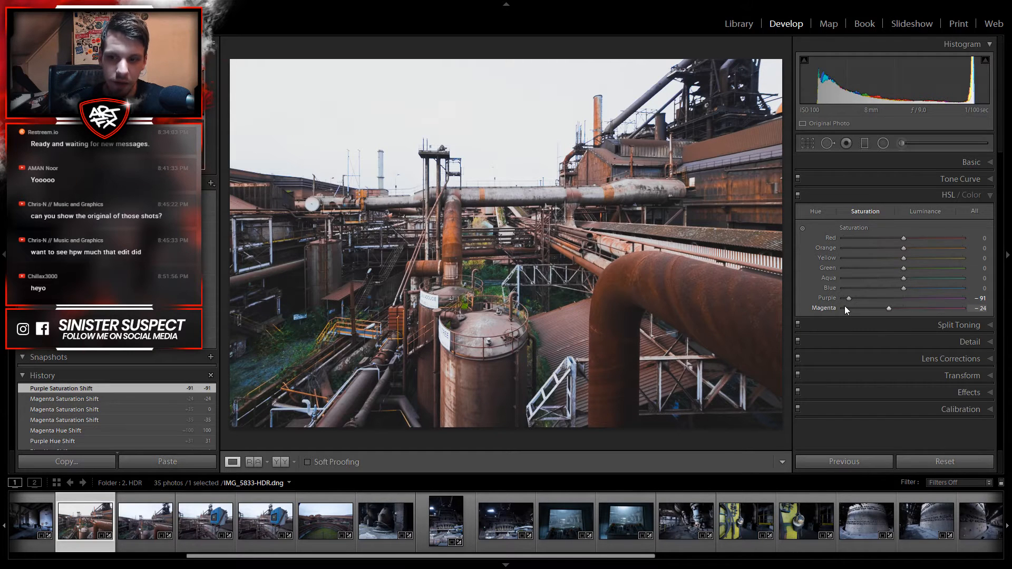
pyautogui.moveTo(849, 299); pyautogui.dragTo(783, 301)
pyautogui.moveTo(842, 311); pyautogui.dragTo(846, 311)
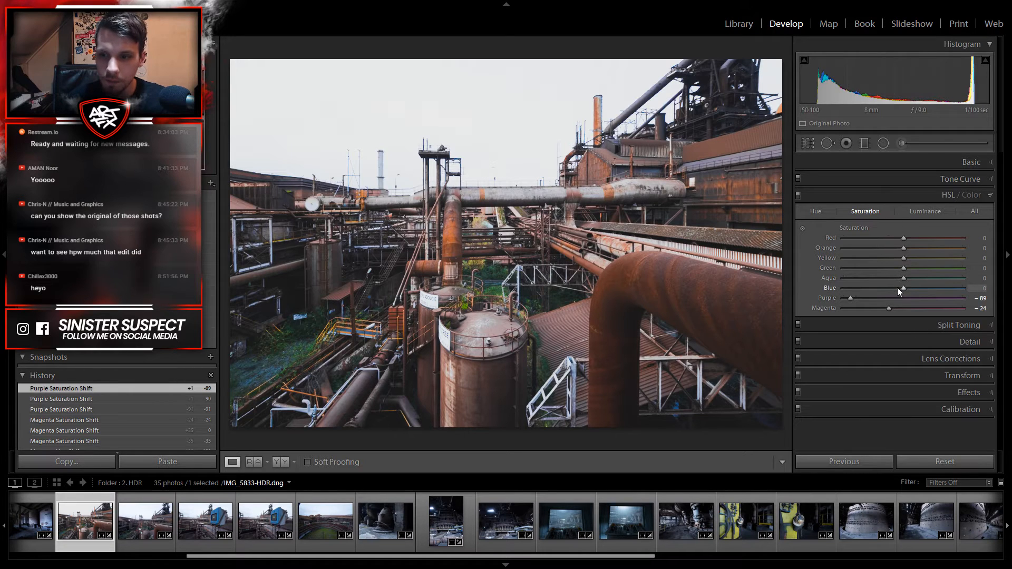
# Step: Reduce the blue saturation to −59, the aqua saturation to −83 and the green saturation to −68
pyautogui.moveTo(896, 289); pyautogui.dragTo(966, 293)
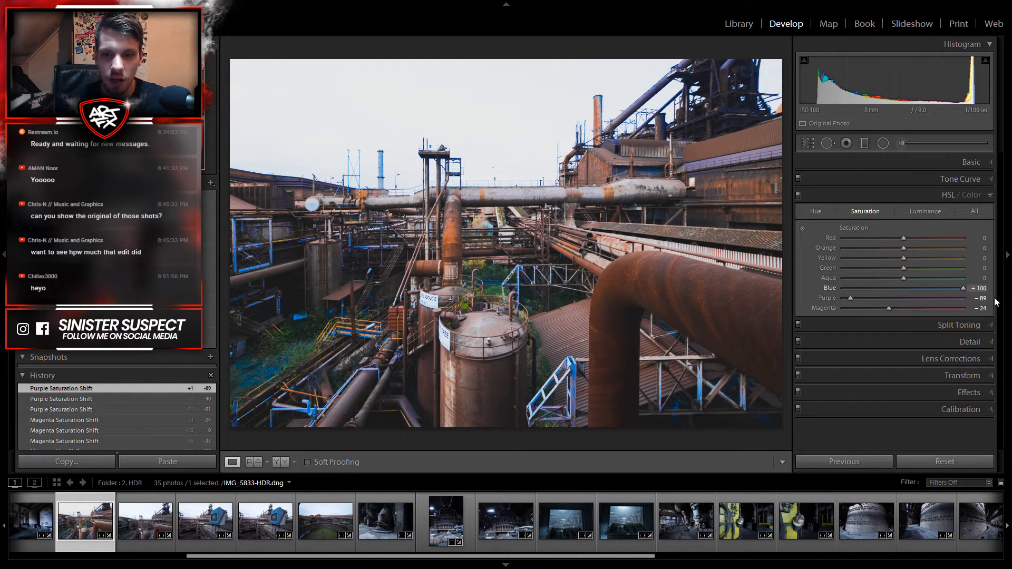
pyautogui.moveTo(964, 293); pyautogui.dragTo(868, 291)
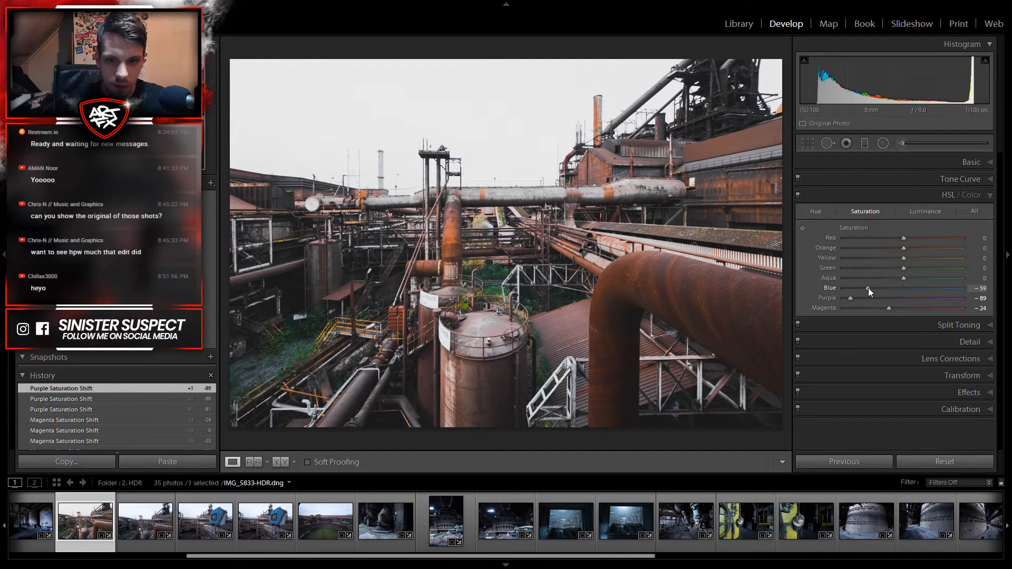
pyautogui.moveTo(869, 287); pyautogui.dragTo(868, 288)
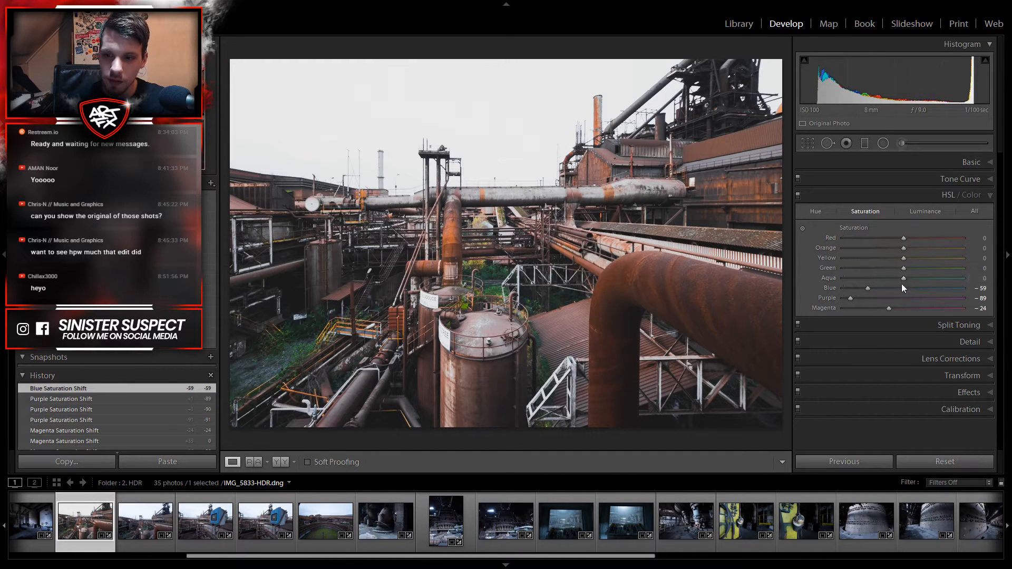
pyautogui.moveTo(903, 278); pyautogui.dragTo(854, 289)
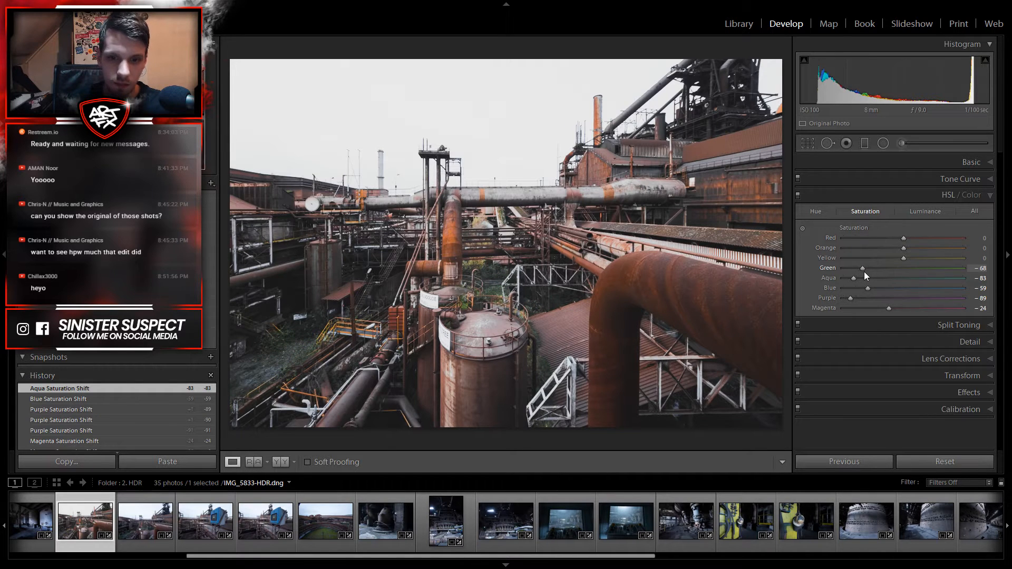
# Step: Reduce the red saturation to −83 and the magenta saturation to −50
pyautogui.moveTo(905, 239); pyautogui.dragTo(850, 241)
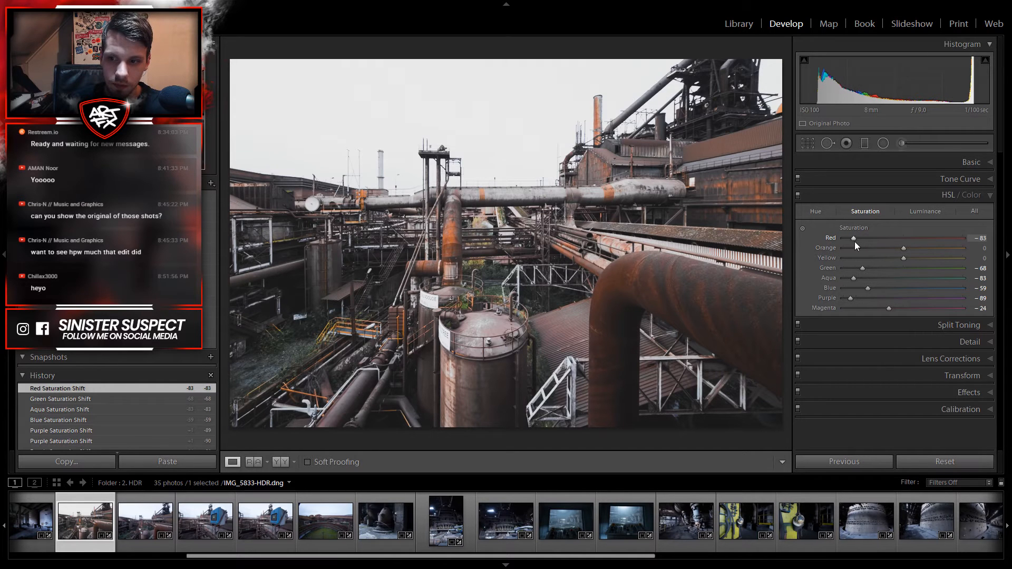
pyautogui.moveTo(891, 308); pyautogui.dragTo(867, 315)
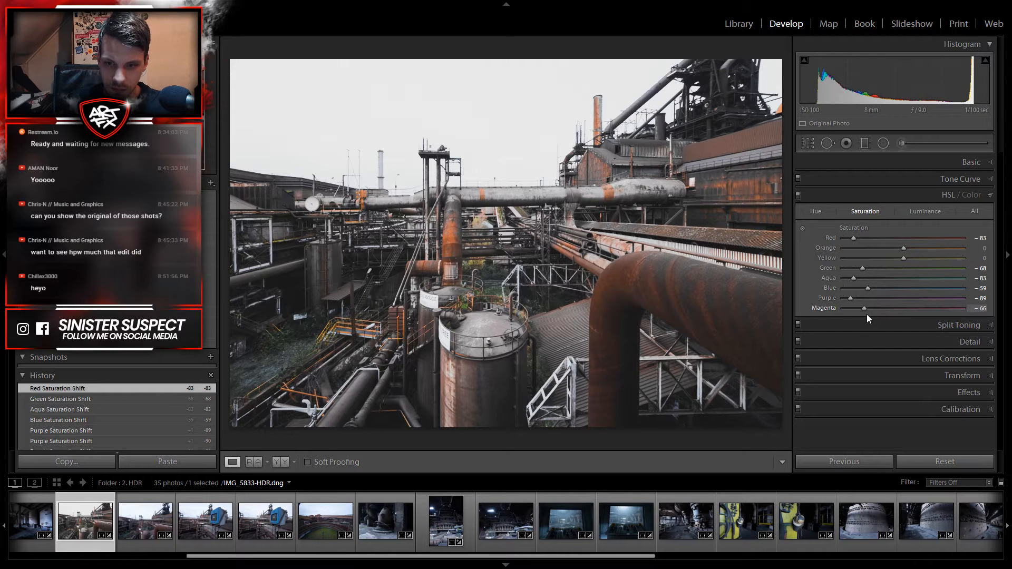
pyautogui.moveTo(885, 317); pyautogui.dragTo(874, 318)
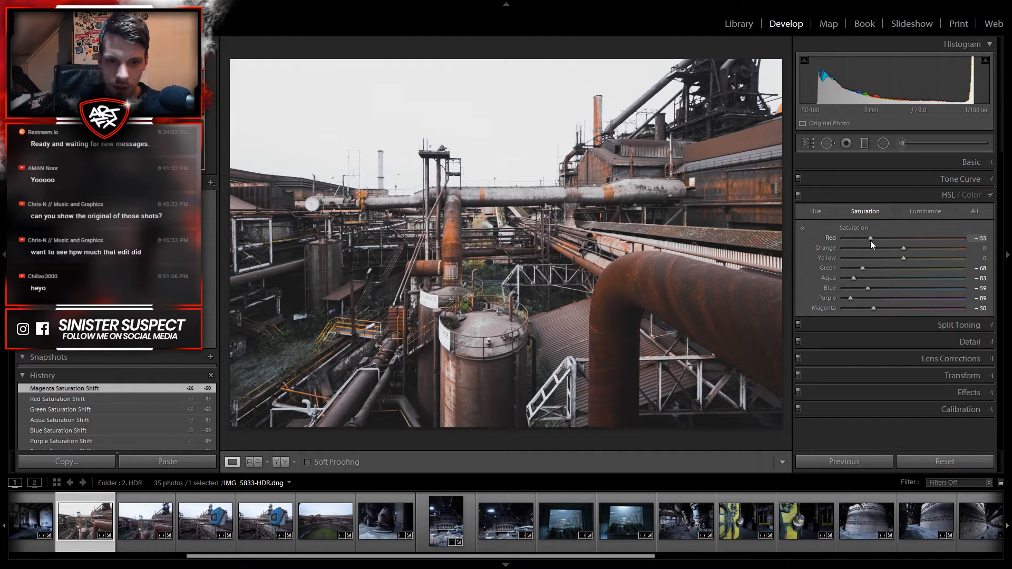
# Step: Set the HSL saturation to −55 for red, −57 for magenta, +16 for orange, −7 for yellow and −31 for green
pyautogui.moveTo(875, 308); pyautogui.dragTo(869, 308)
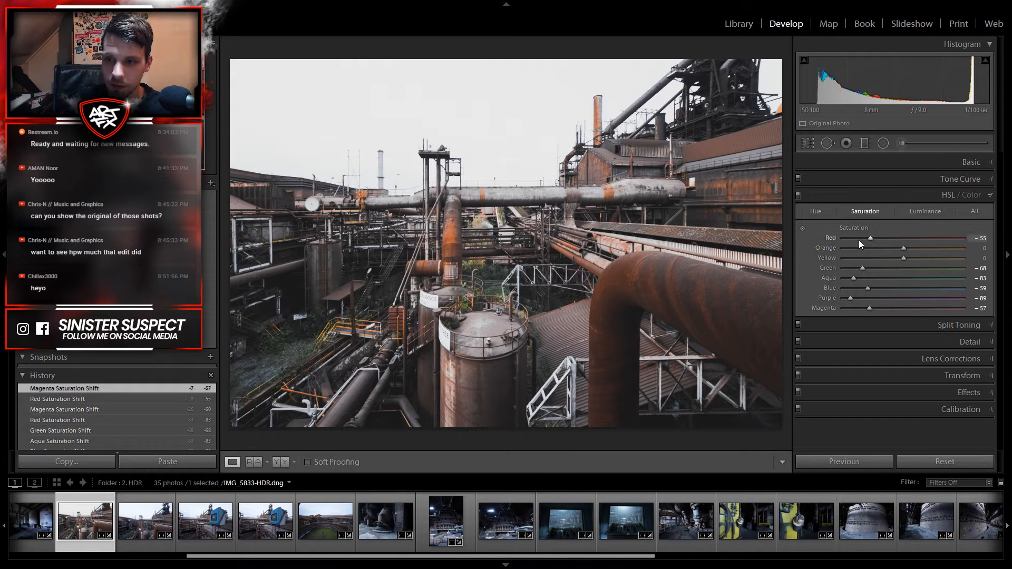
pyautogui.moveTo(905, 249); pyautogui.dragTo(916, 277)
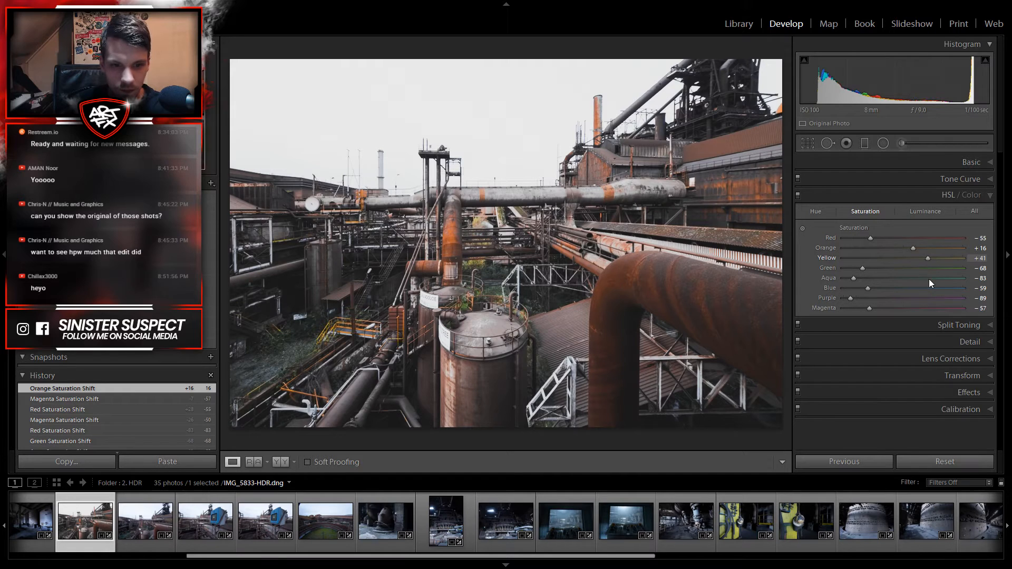
pyautogui.moveTo(900, 283); pyautogui.dragTo(886, 269)
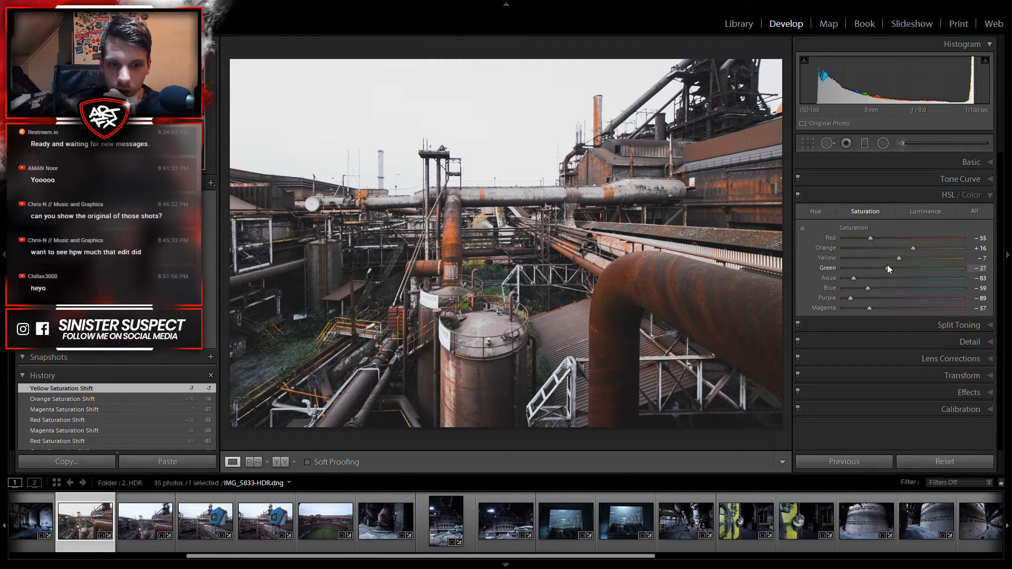
pyautogui.moveTo(889, 266); pyautogui.dragTo(926, 268)
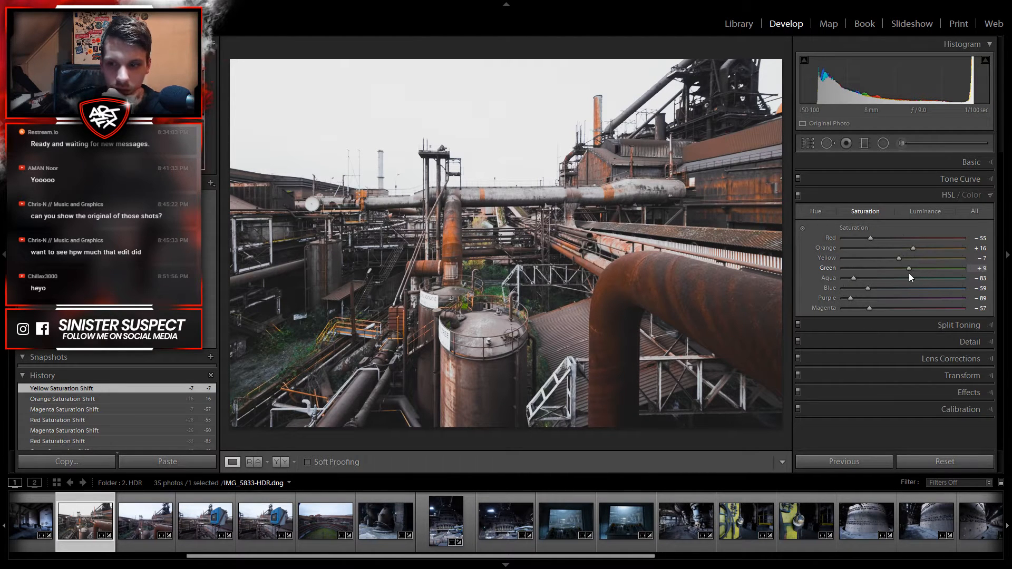
pyautogui.moveTo(884, 274); pyautogui.dragTo(884, 275)
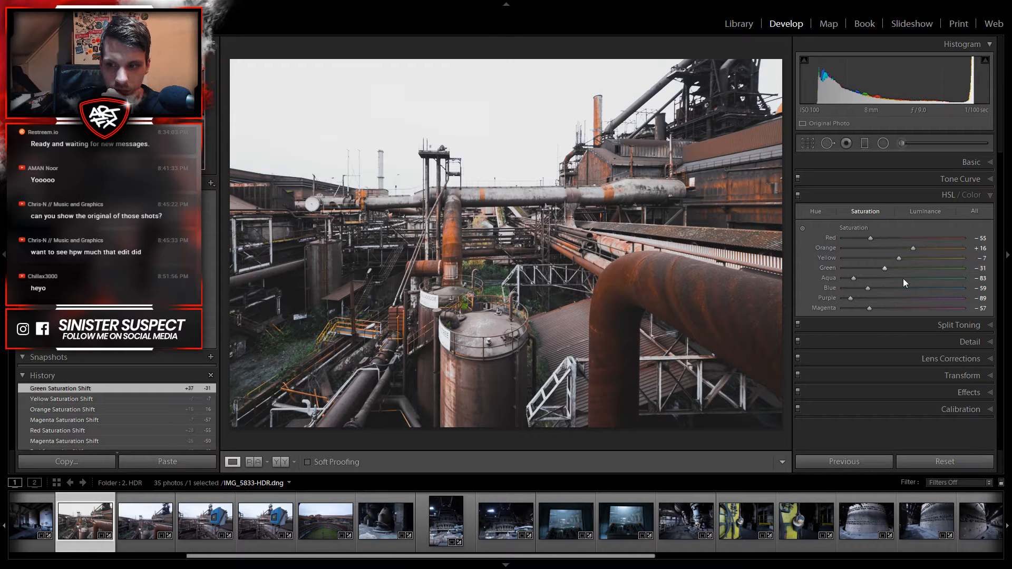
# Step: Examine the greenery and orange railings around the tanks and lower pipes at close zoom
pyautogui.click(477, 296)
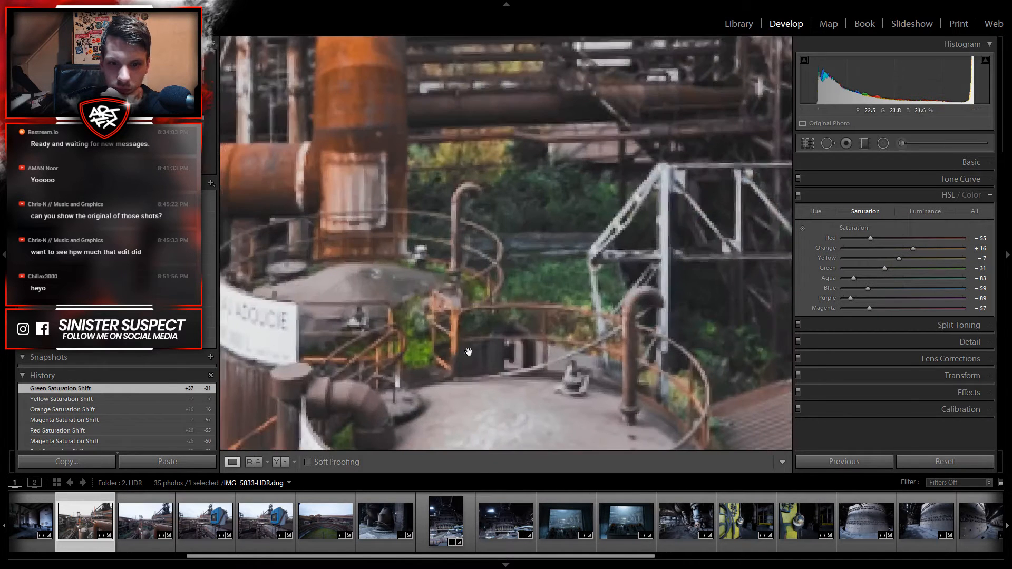
pyautogui.moveTo(485, 250); pyautogui.dragTo(668, 206)
pyautogui.moveTo(442, 324); pyautogui.dragTo(620, 161)
pyautogui.moveTo(420, 329); pyautogui.dragTo(598, 274)
pyautogui.moveTo(401, 386); pyautogui.dragTo(756, 341)
pyautogui.moveTo(695, 303); pyautogui.dragTo(538, 207)
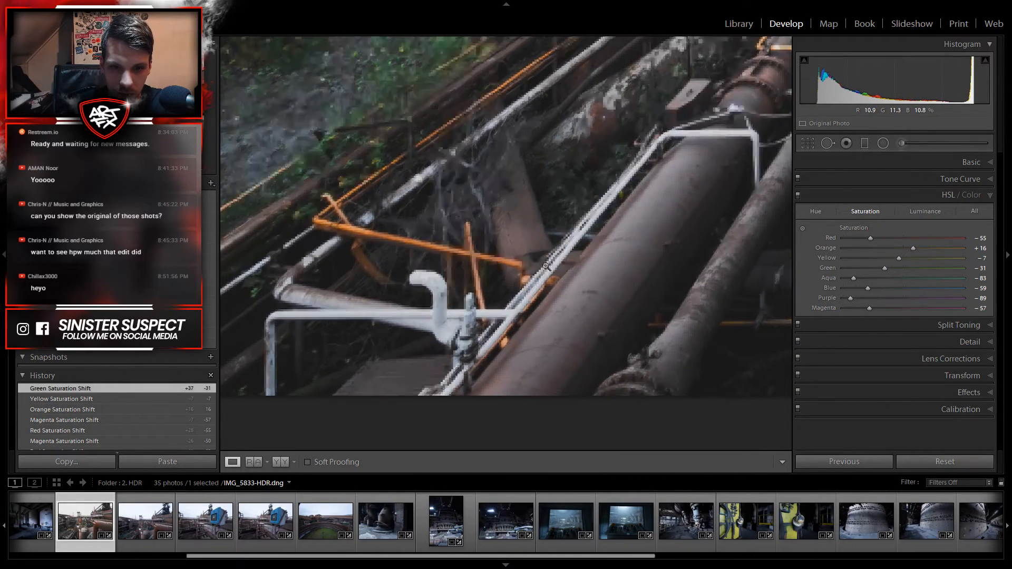
pyautogui.click(538, 207)
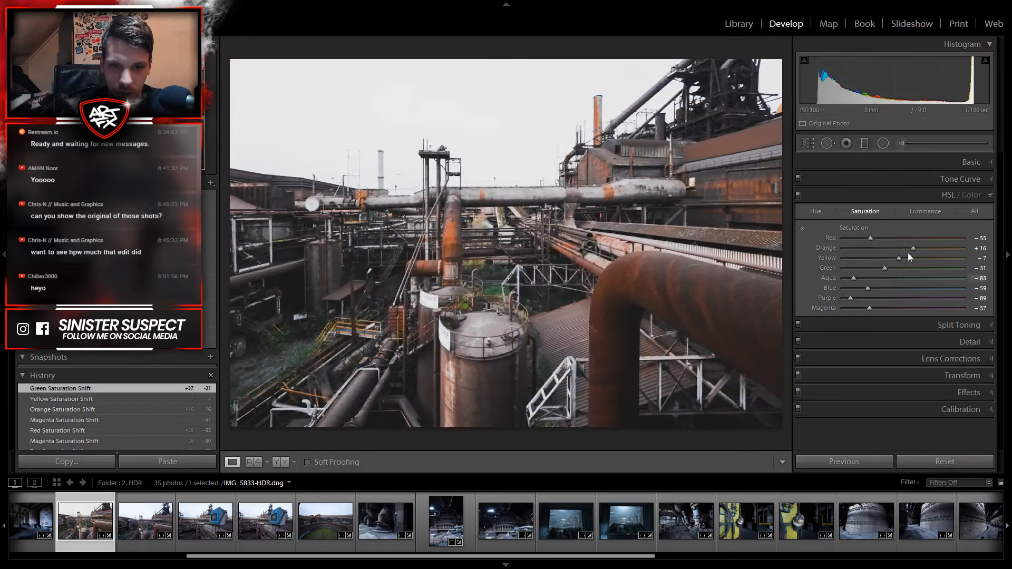
# Step: Shift the yellow hue to −89 and lower the red luminance to −20
pyautogui.click(816, 210)
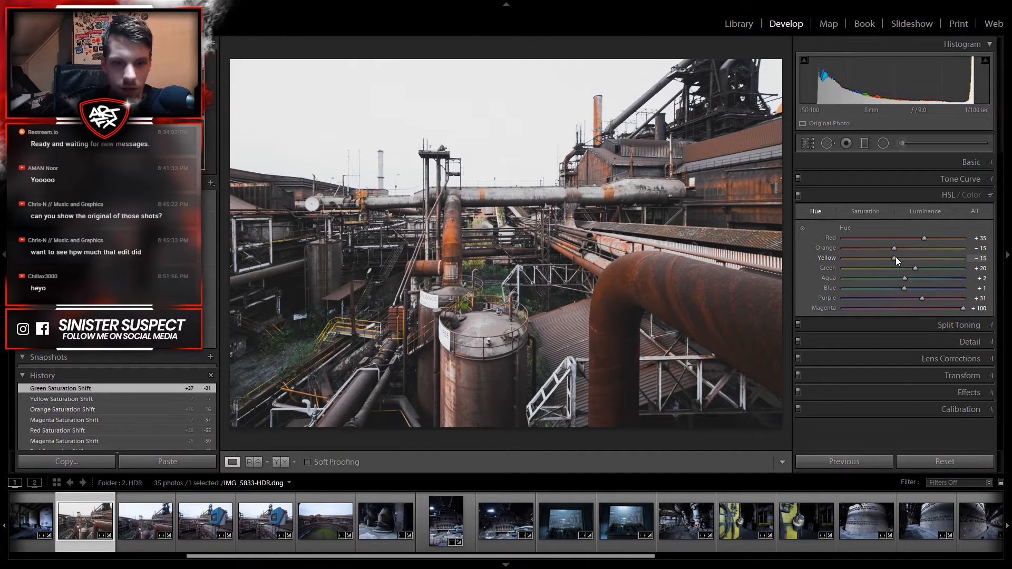
pyautogui.moveTo(899, 257); pyautogui.dragTo(849, 261)
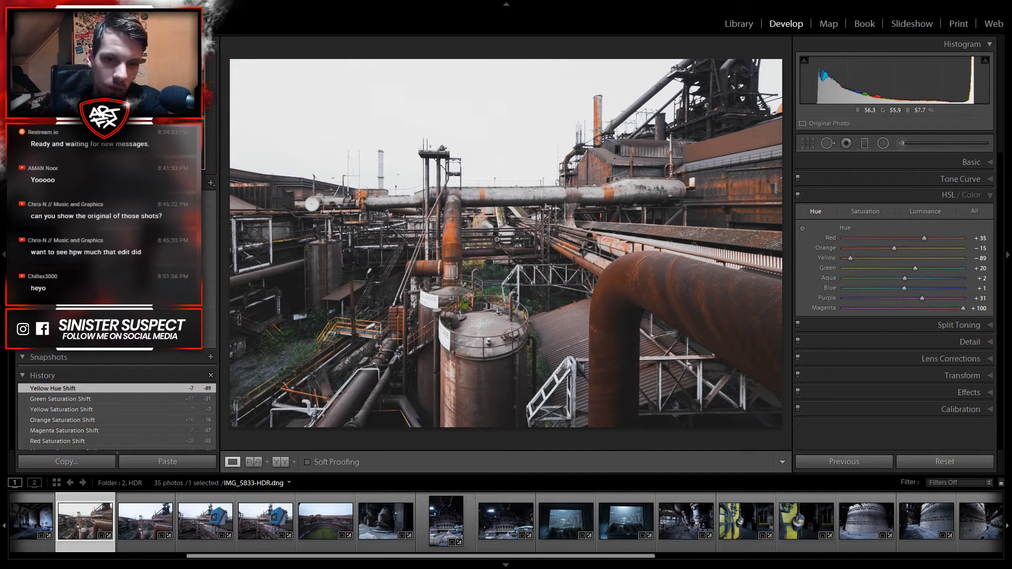
pyautogui.click(925, 211)
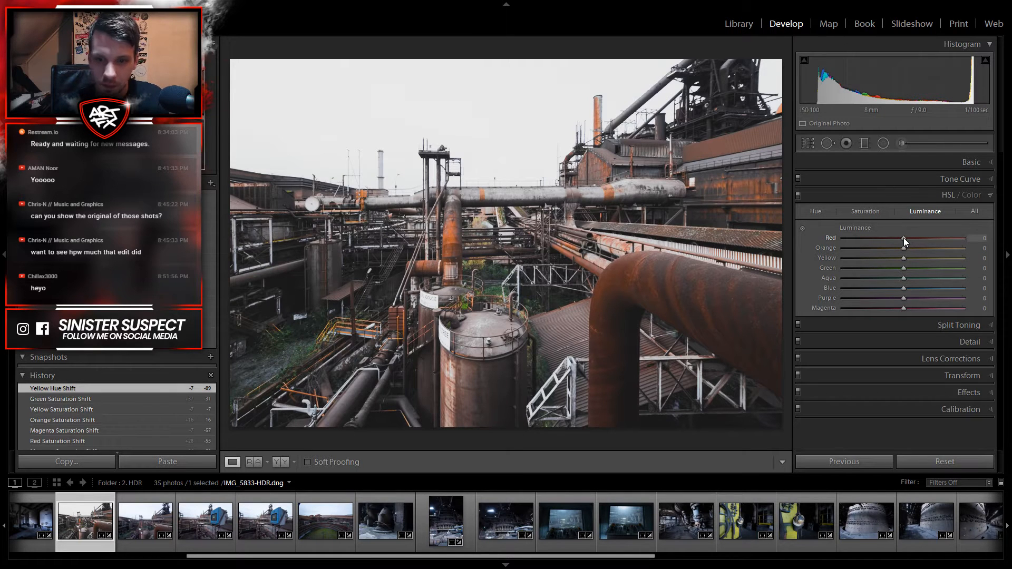
pyautogui.moveTo(903, 238); pyautogui.dragTo(894, 260)
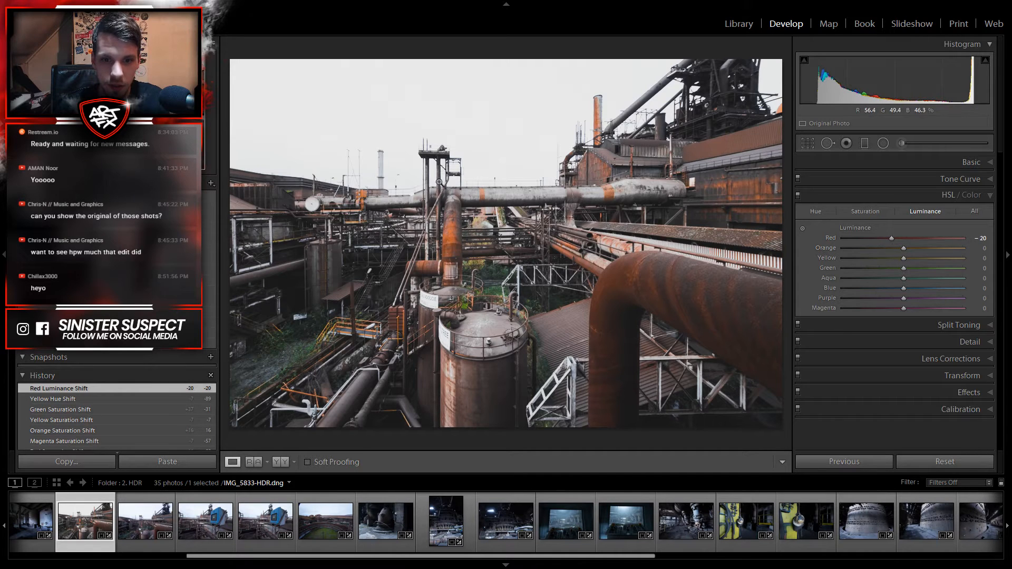
# Step: Raise the orange luminance to +5 and the yellow luminance to +11
pyautogui.moveTo(904, 248); pyautogui.dragTo(932, 257)
pyautogui.moveTo(928, 258); pyautogui.dragTo(914, 257)
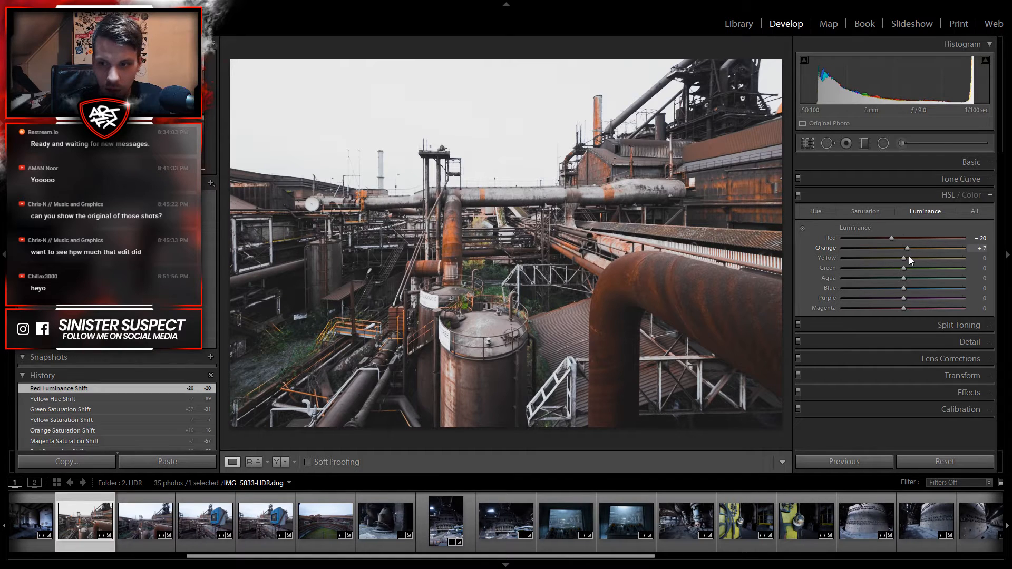
pyautogui.moveTo(908, 256); pyautogui.dragTo(908, 256)
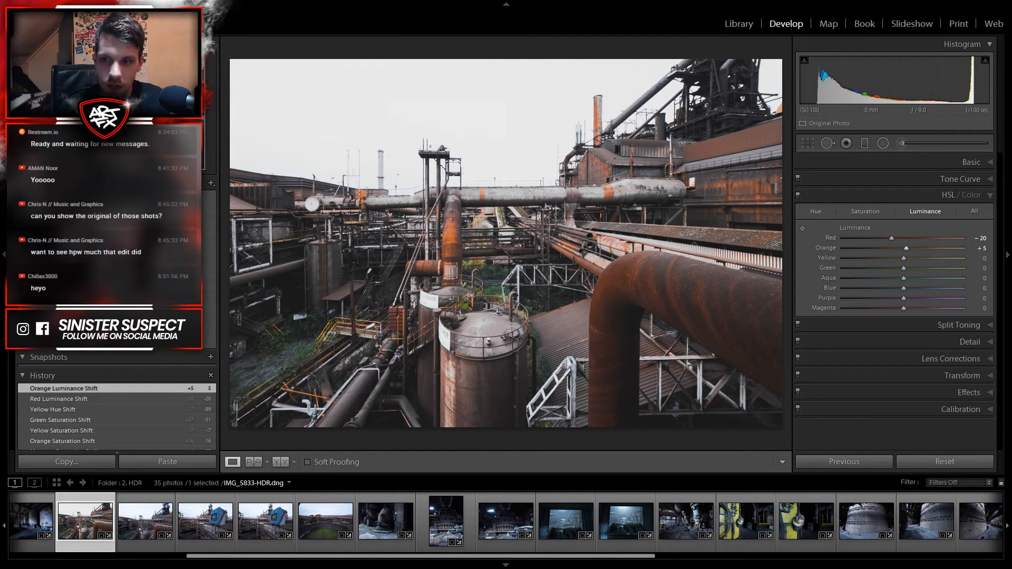
pyautogui.moveTo(904, 259)
pyautogui.mouseDown()
pyautogui.moveTo(840, 264)
pyautogui.moveTo(915, 268)
pyautogui.mouseUp()
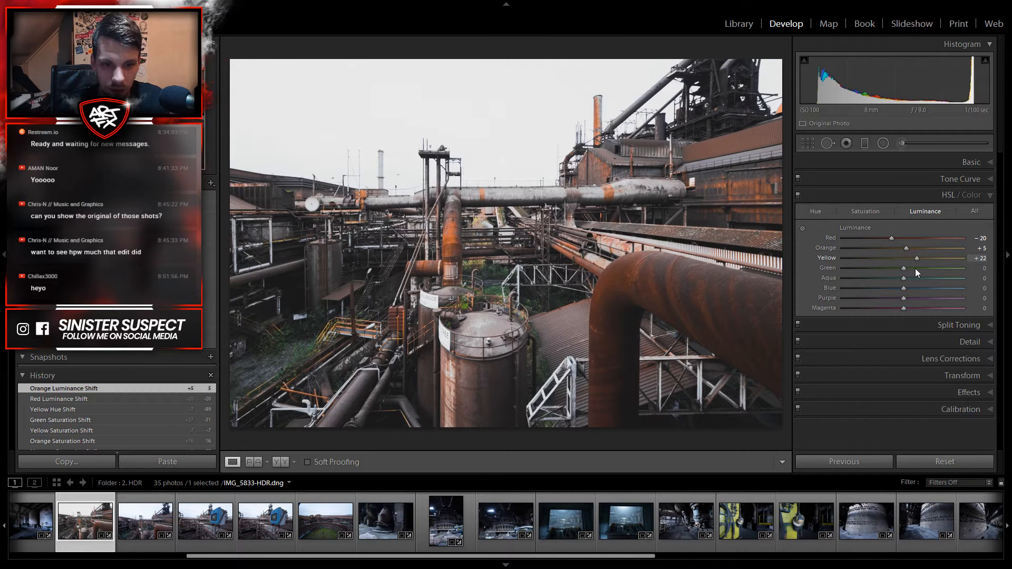
pyautogui.moveTo(910, 268); pyautogui.dragTo(910, 268)
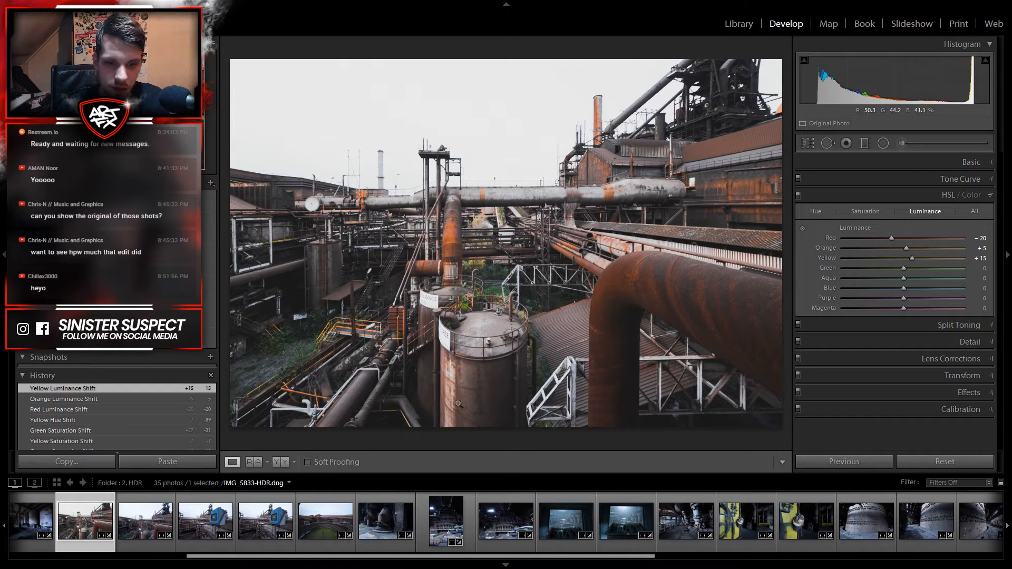
pyautogui.moveTo(909, 258); pyautogui.dragTo(909, 259)
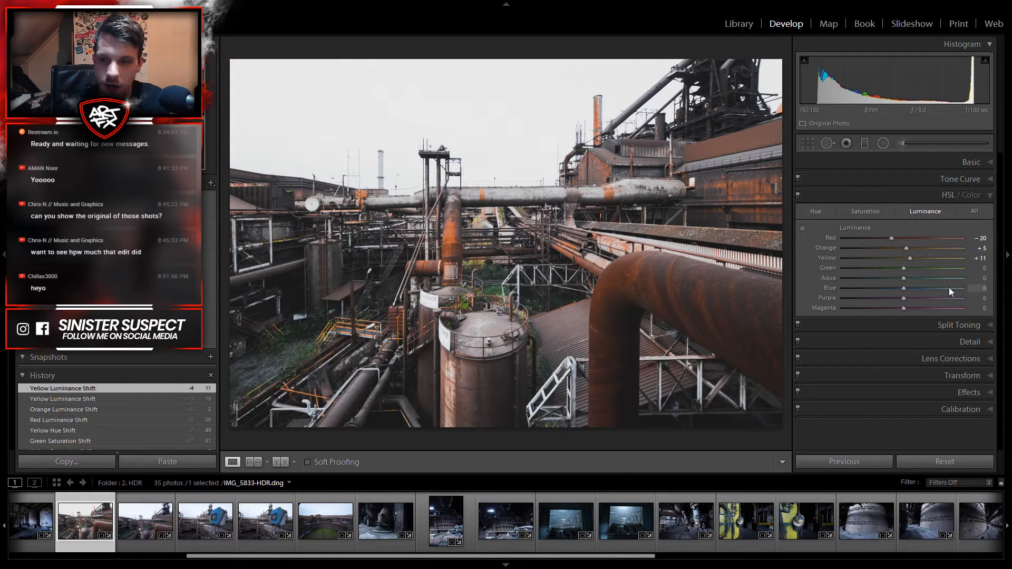
# Step: Lower the green luminance to −54 and the green saturation to −75
pyautogui.moveTo(904, 268); pyautogui.dragTo(944, 283)
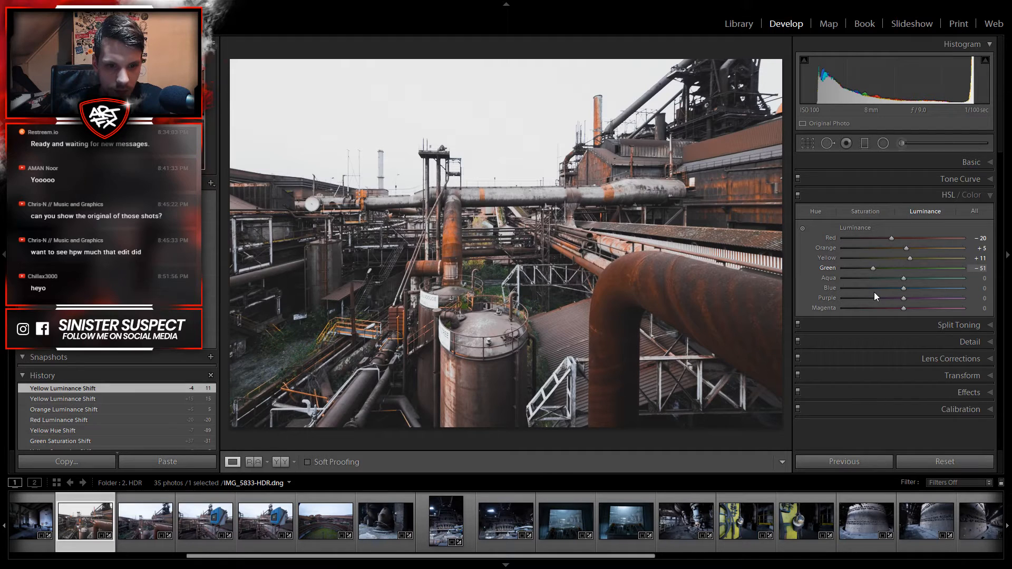
pyautogui.moveTo(872, 292); pyautogui.dragTo(871, 292)
pyautogui.click(867, 211)
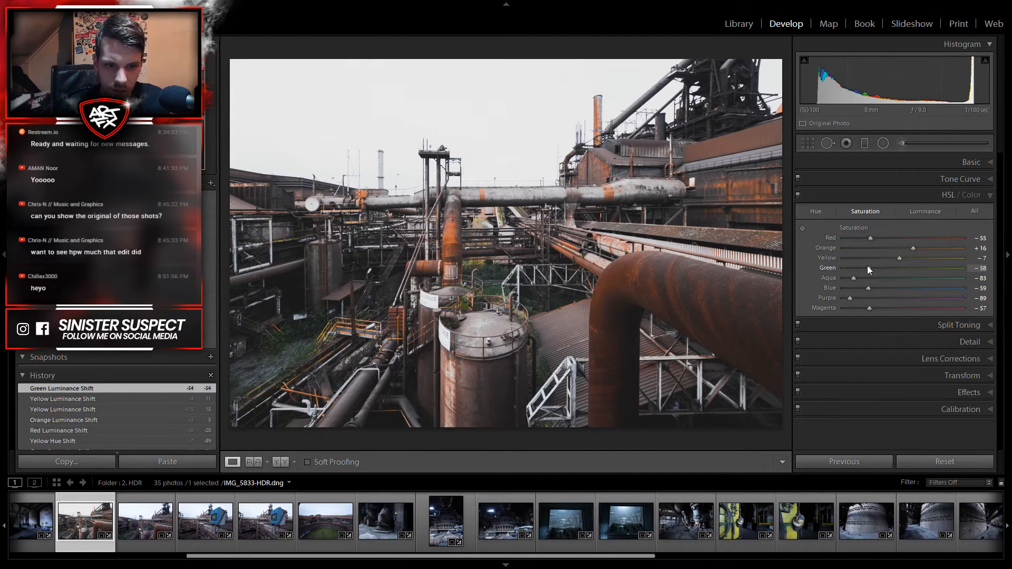
pyautogui.moveTo(869, 265); pyautogui.dragTo(824, 266)
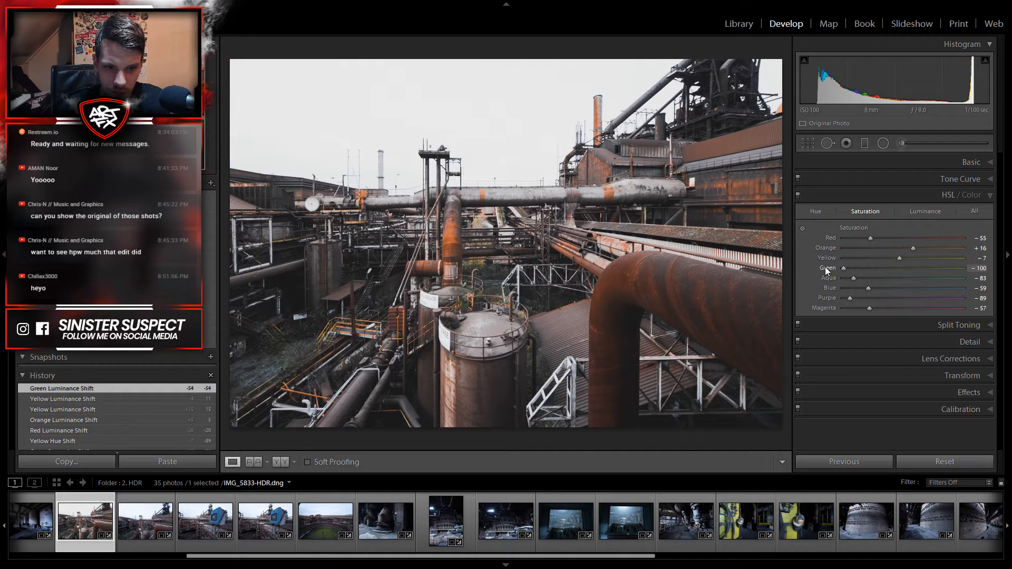
pyautogui.moveTo(828, 266); pyautogui.dragTo(844, 269)
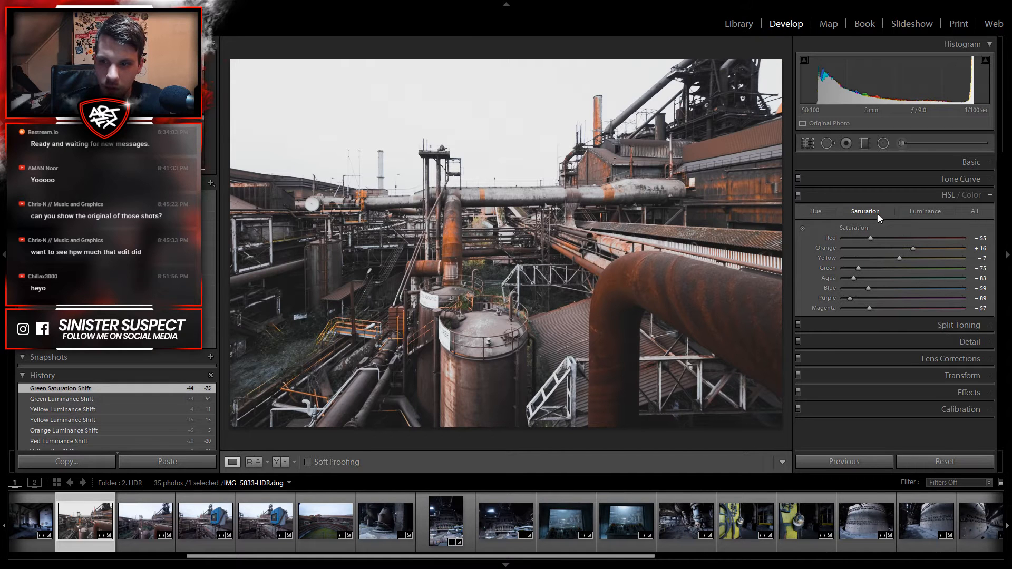
# Step: Try a green luminance of −75, check the foliage around the tanks up close, and set it to −60
pyautogui.click(936, 210)
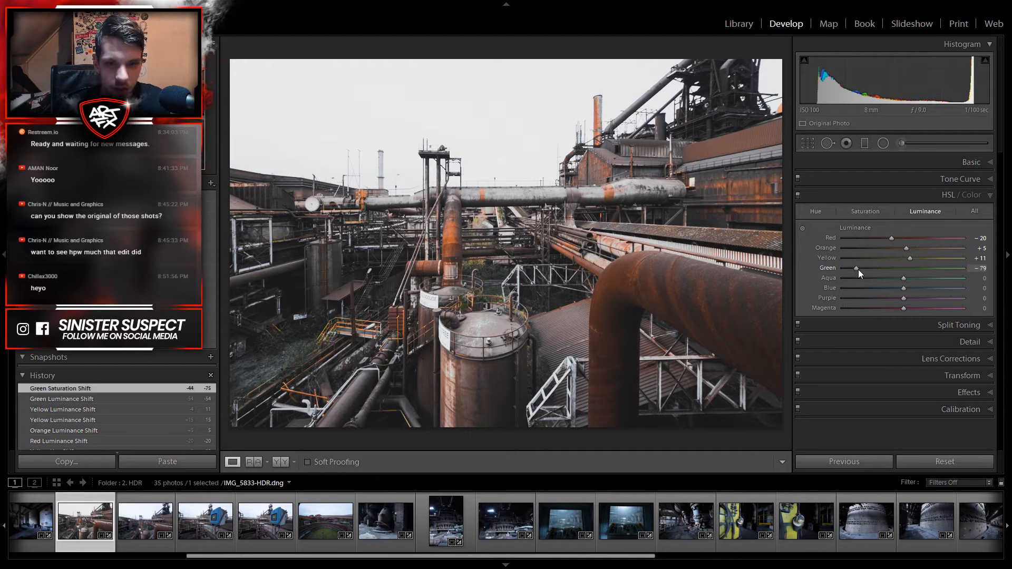
pyautogui.moveTo(860, 270); pyautogui.dragTo(859, 270)
pyautogui.click(477, 282)
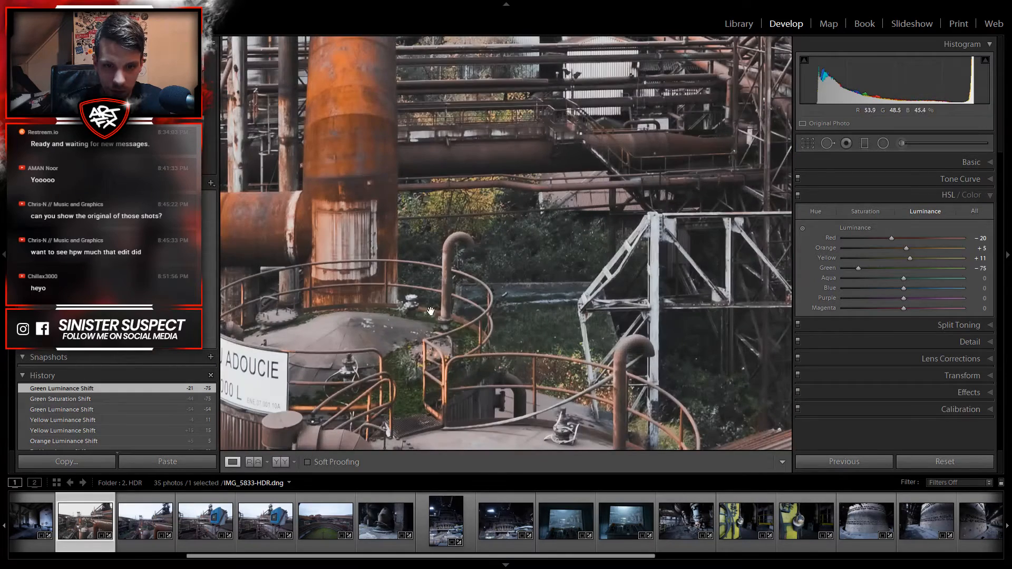
pyautogui.click(394, 371)
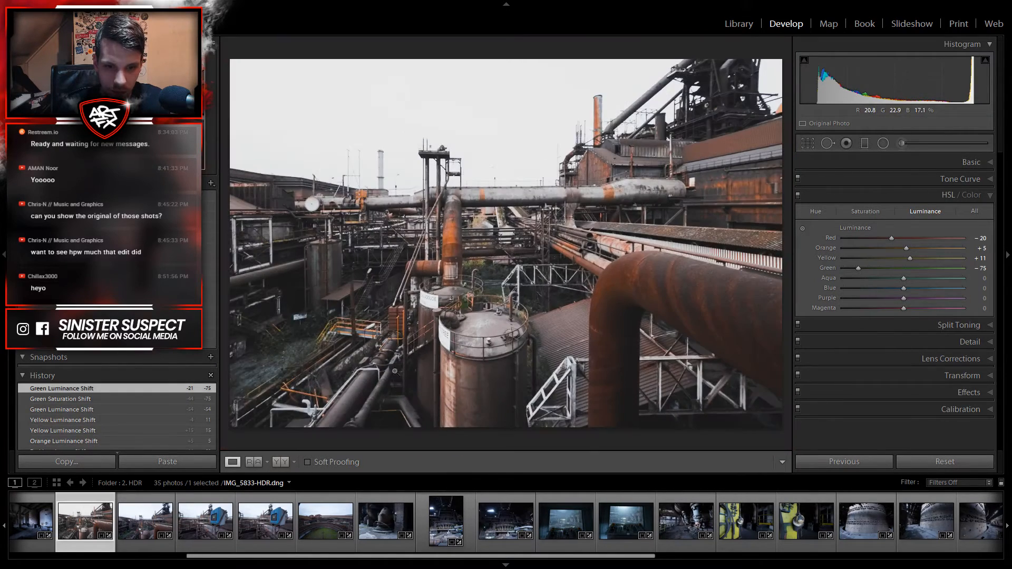
pyautogui.click(461, 309)
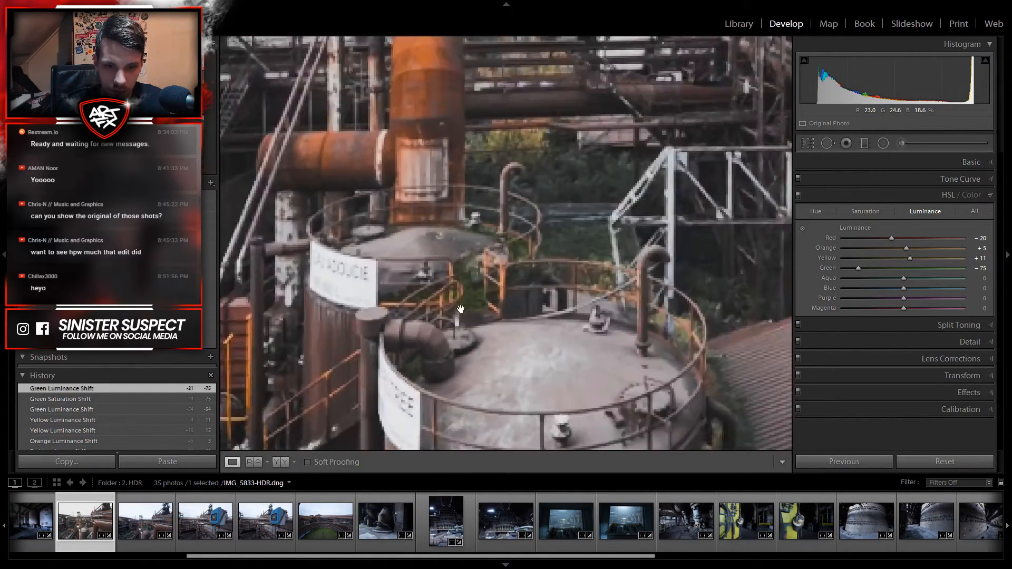
pyautogui.click(460, 309)
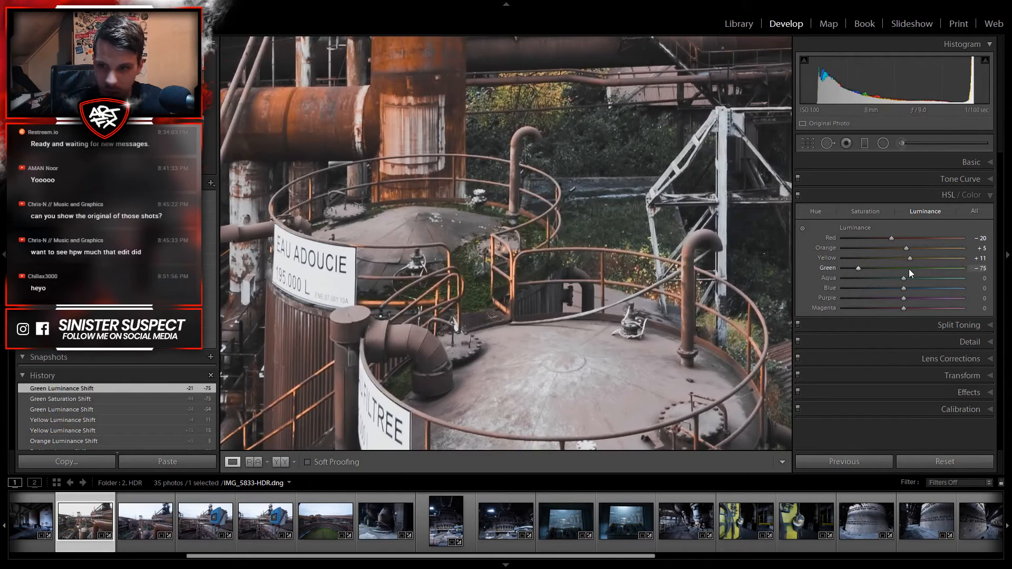
pyautogui.moveTo(871, 267)
pyautogui.mouseDown()
pyautogui.moveTo(898, 276)
pyautogui.moveTo(841, 274)
pyautogui.moveTo(868, 273)
pyautogui.mouseUp()
pyautogui.click(328, 406)
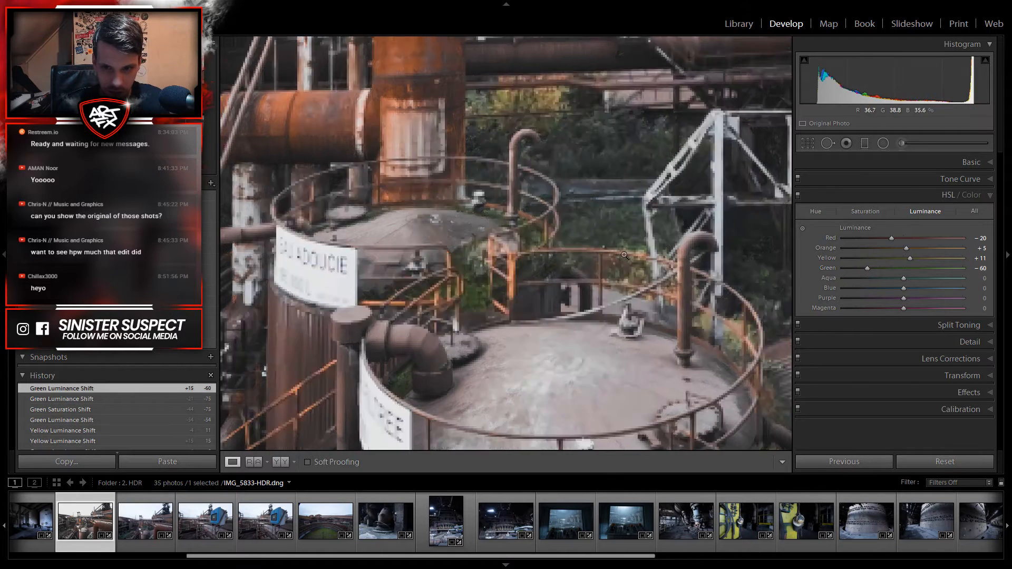
pyautogui.click(258, 330)
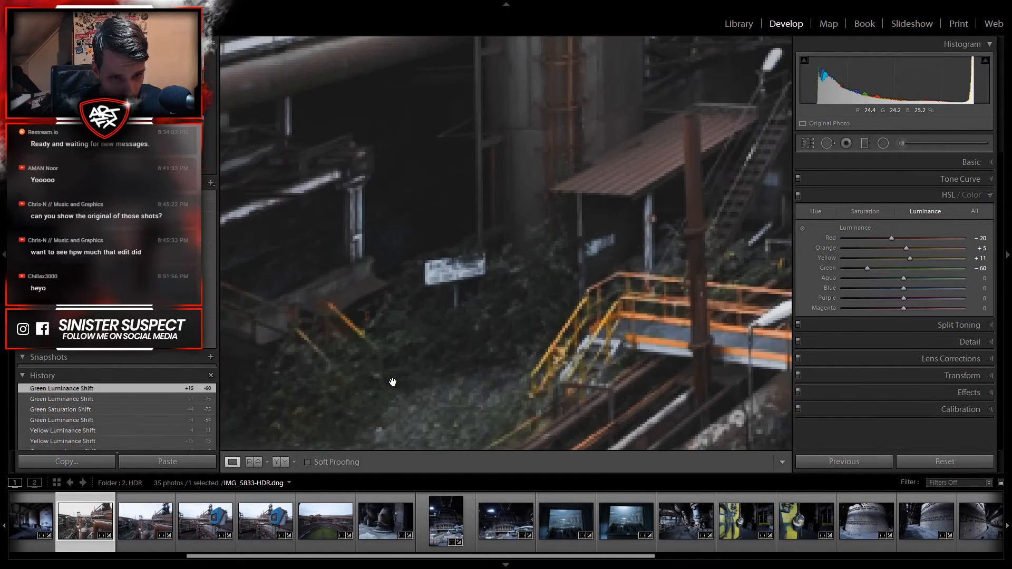
pyautogui.click(567, 257)
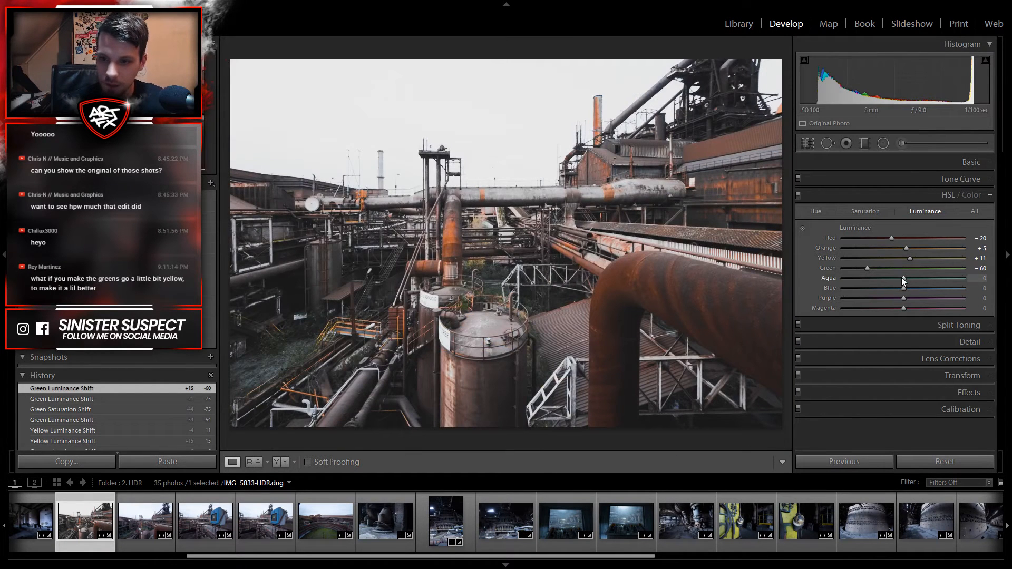
# Step: Lower the aqua luminance to −53 and the blue luminance to −55
pyautogui.moveTo(903, 279); pyautogui.dragTo(963, 278)
pyautogui.moveTo(962, 334); pyautogui.dragTo(870, 324)
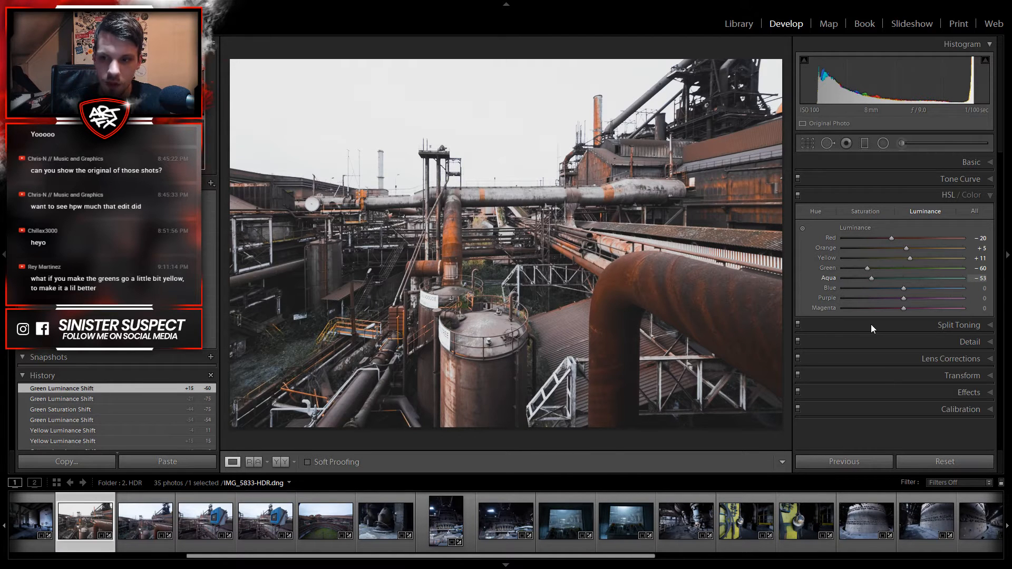
pyautogui.moveTo(906, 287); pyautogui.dragTo(868, 311)
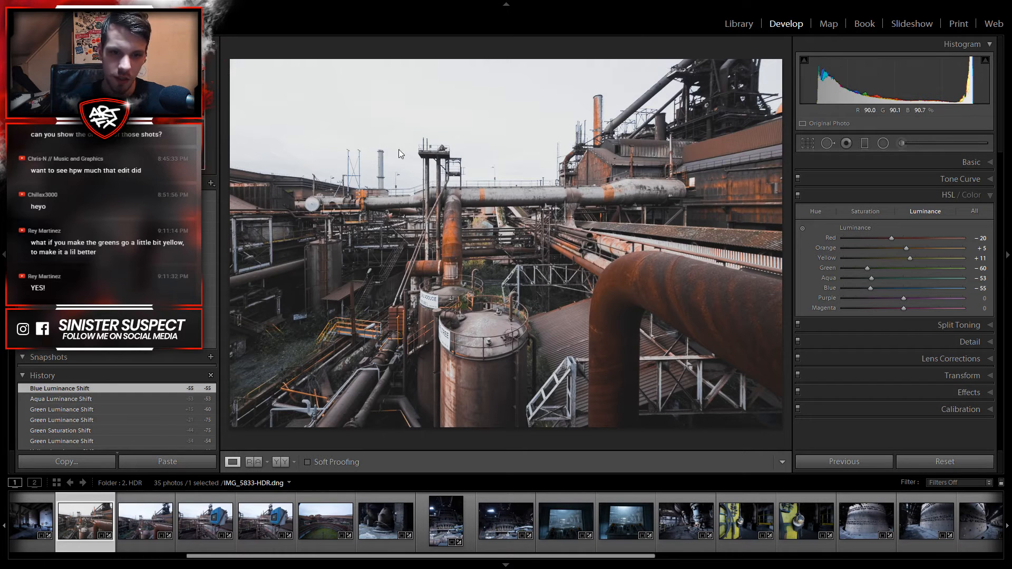
# Step: Check the sky around the tower up close, compare a blue luminance of +1, and set it to −47
pyautogui.click(377, 169)
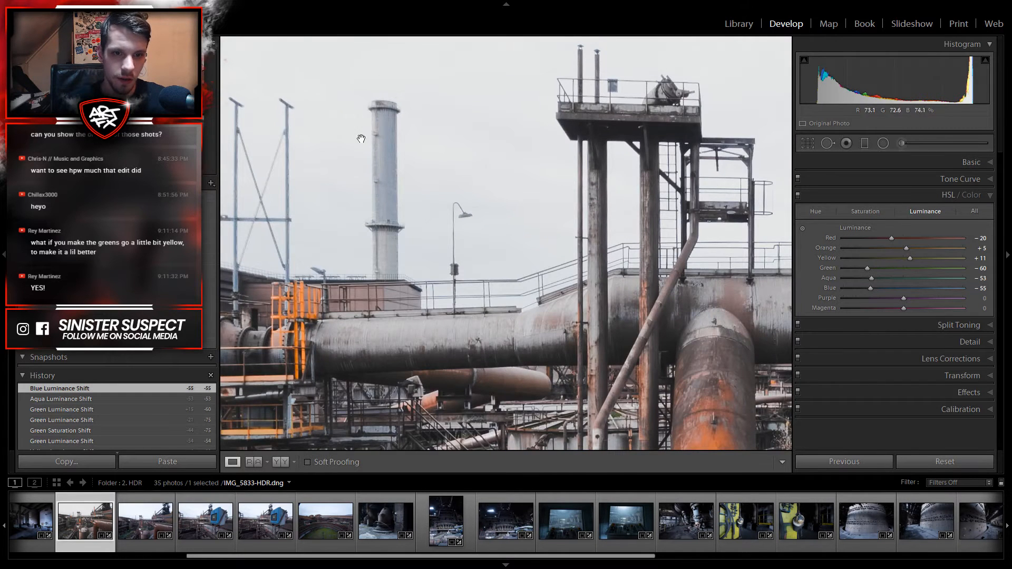
pyautogui.moveTo(639, 212); pyautogui.dragTo(442, 199)
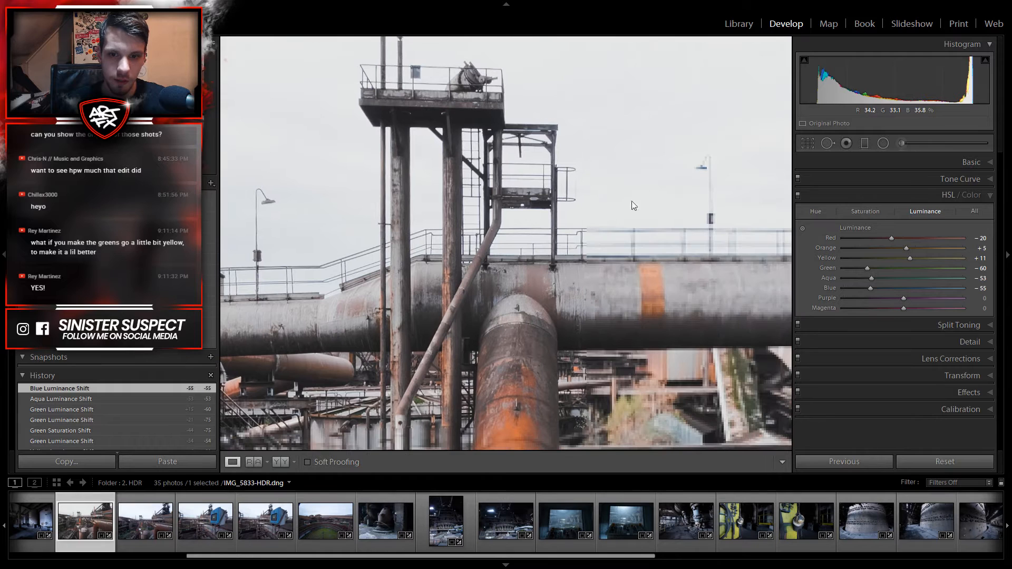
pyautogui.moveTo(871, 289); pyautogui.dragTo(903, 290)
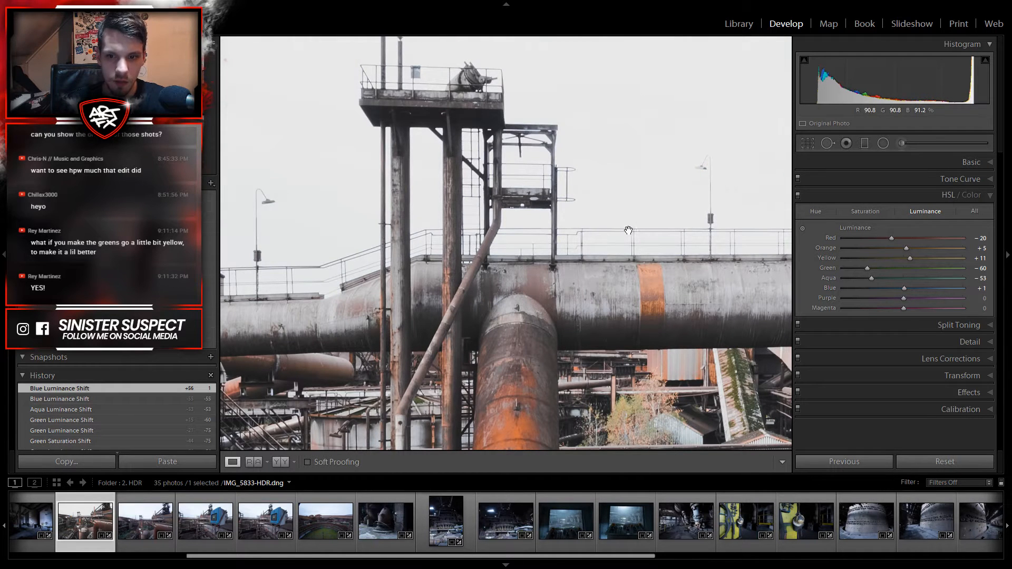
pyautogui.click(875, 288)
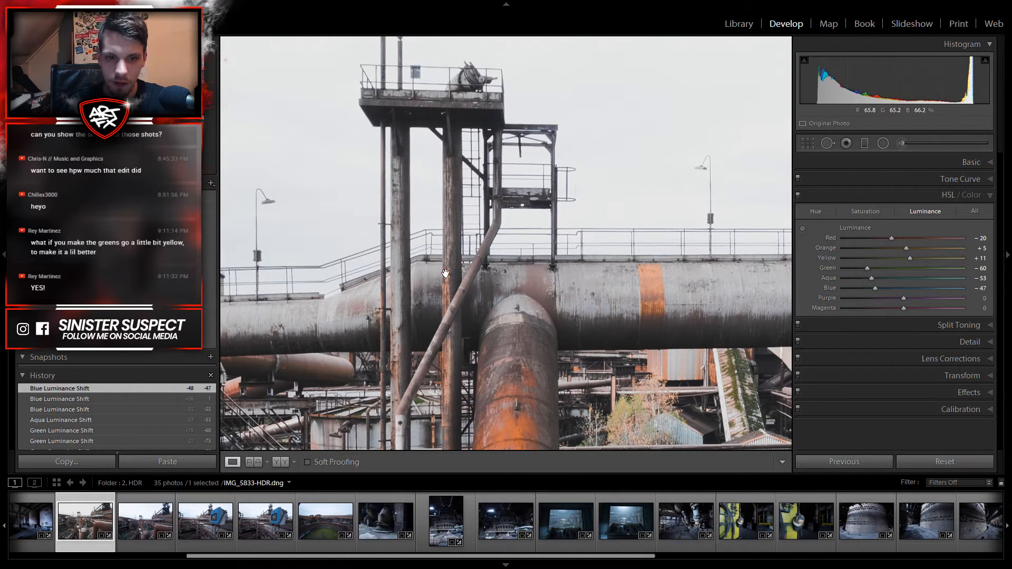
# Step: Compare a green hue as low as −59, set it to +28, and check the foliage around the yellow walkway up close
pyautogui.click(498, 196)
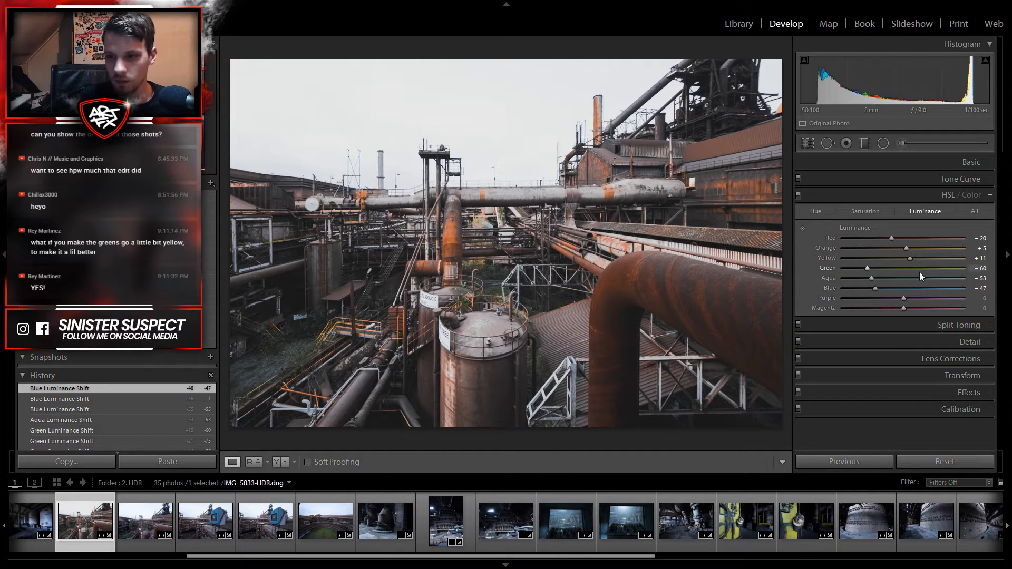
pyautogui.click(858, 207)
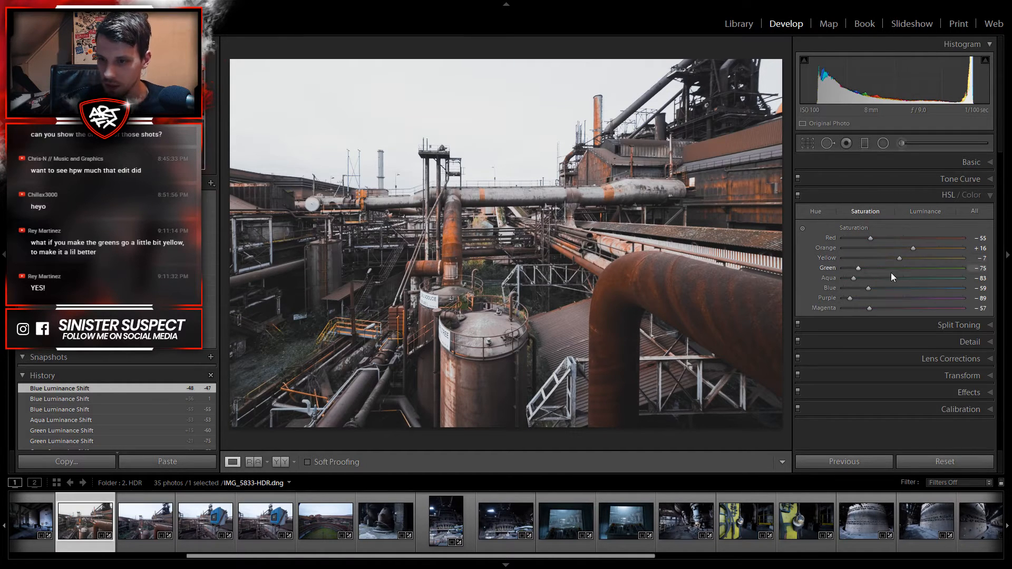
pyautogui.click(814, 211)
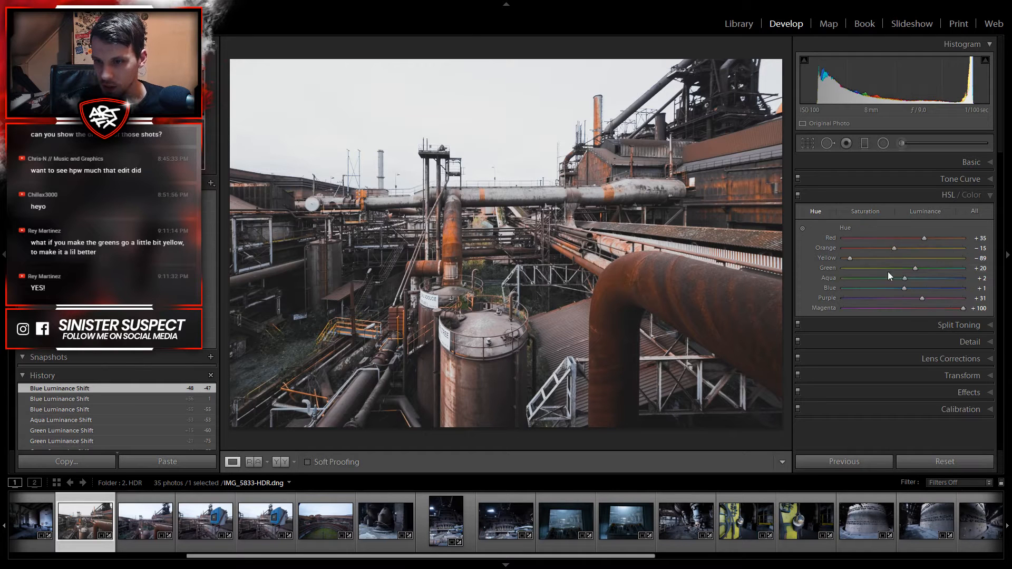
pyautogui.moveTo(916, 270); pyautogui.dragTo(886, 272)
pyautogui.moveTo(812, 273); pyautogui.dragTo(877, 271)
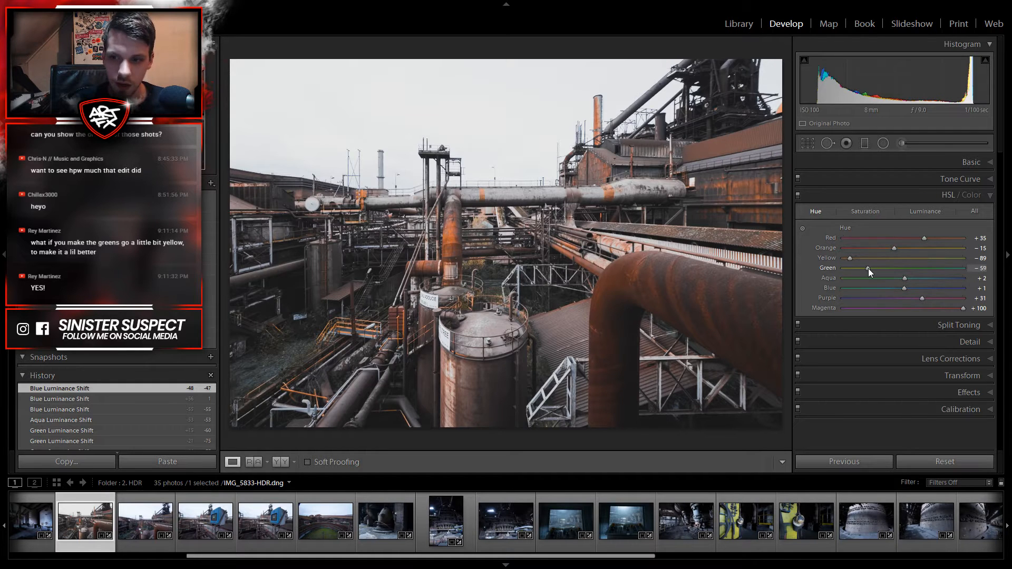
pyautogui.moveTo(900, 273); pyautogui.dragTo(916, 271)
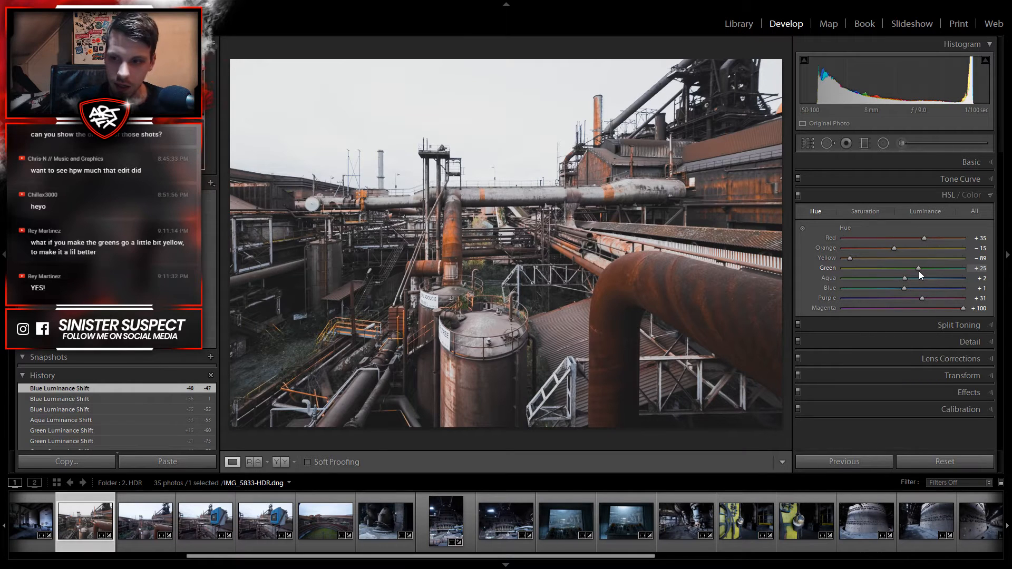
pyautogui.moveTo(921, 271); pyautogui.dragTo(920, 271)
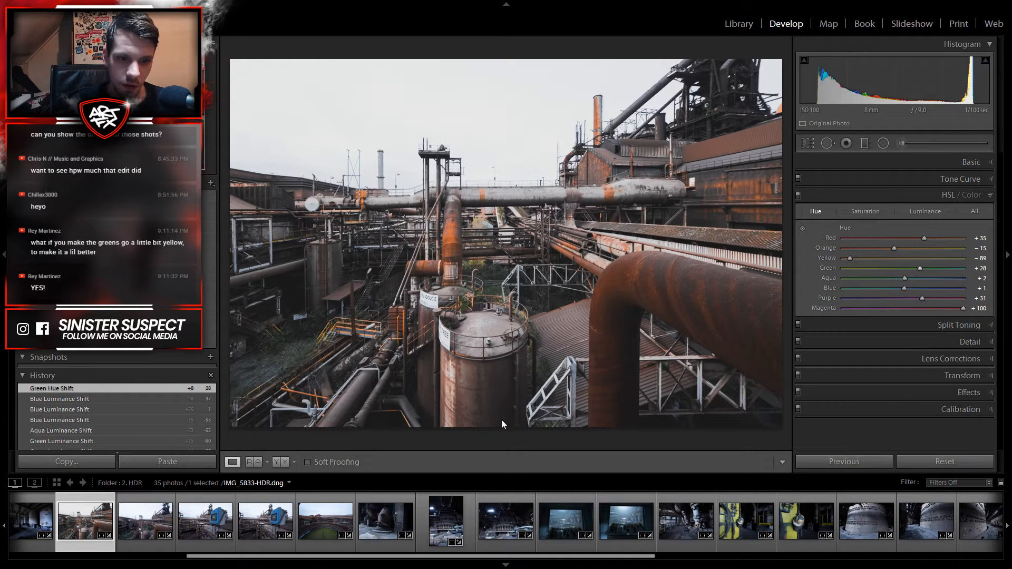
pyautogui.click(291, 331)
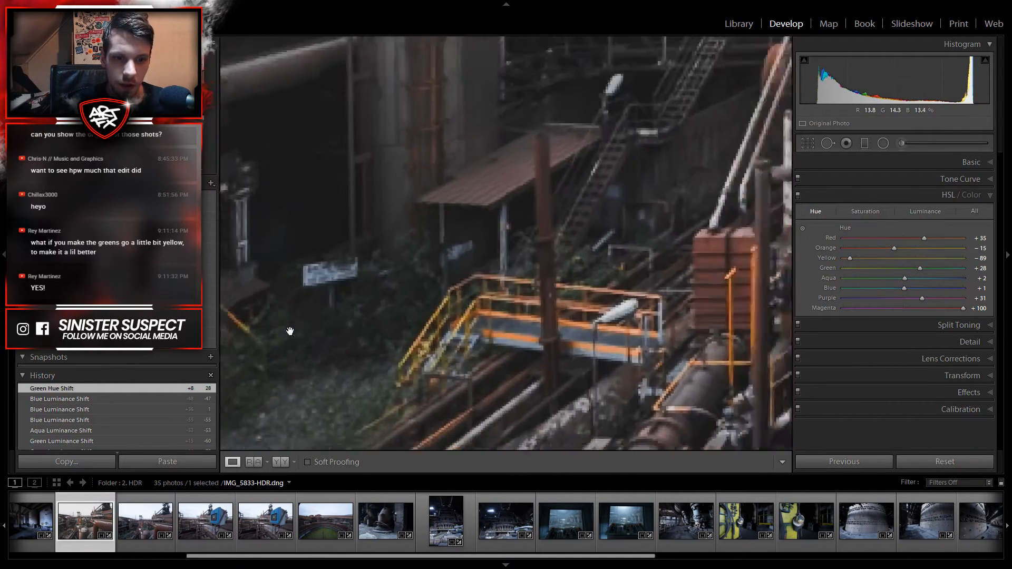
pyautogui.click(393, 317)
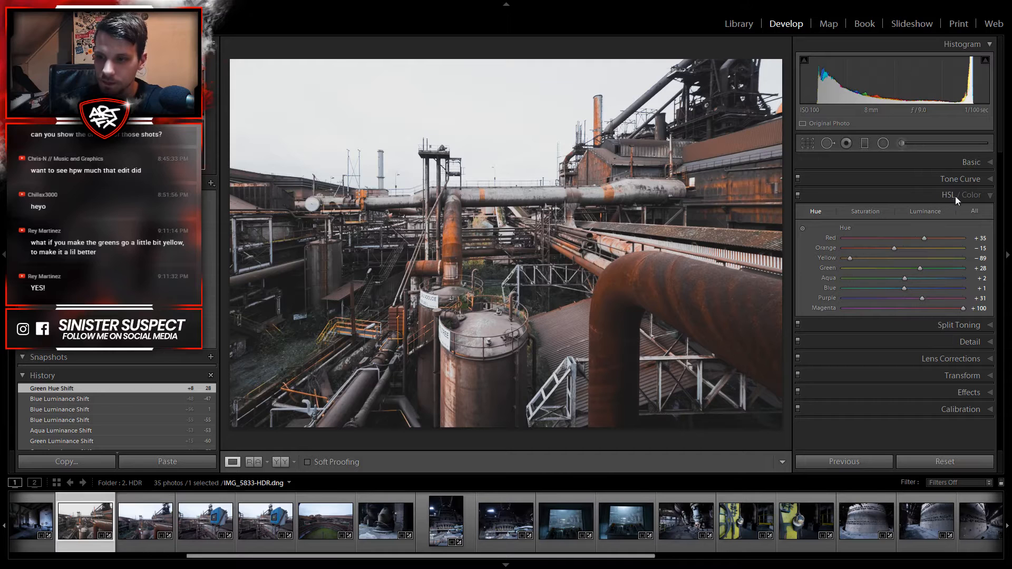
# Step: Try purple luminance values between −100 and +64, setting purple to +48 and magenta luminance to −58
pyautogui.click(925, 211)
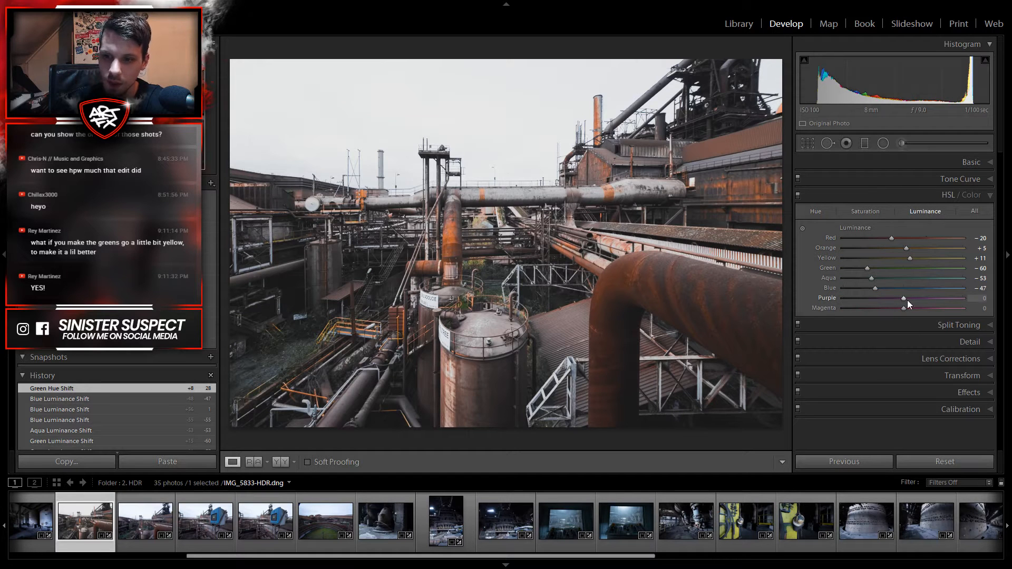
pyautogui.moveTo(905, 299); pyautogui.dragTo(934, 318)
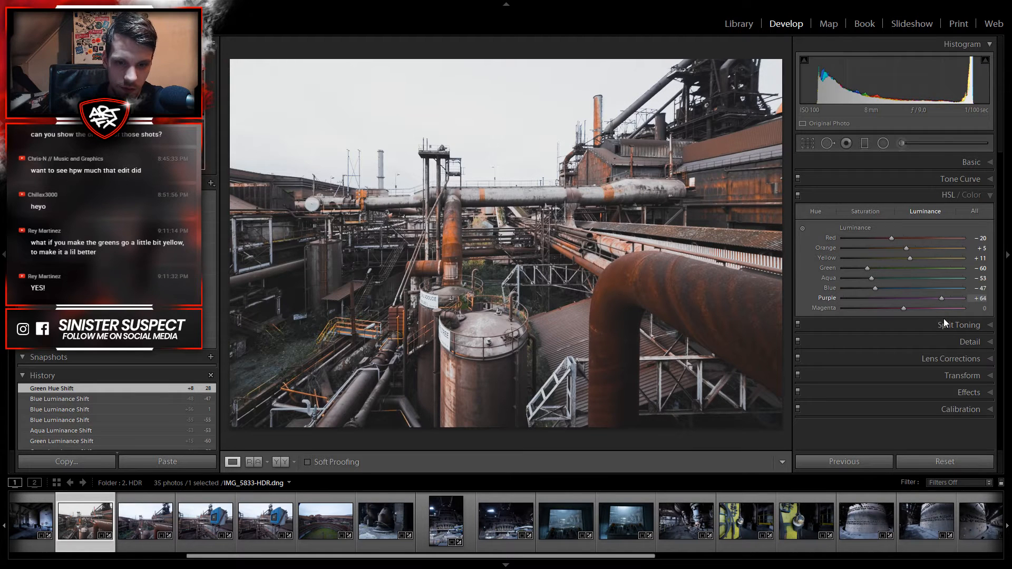
pyautogui.moveTo(937, 319); pyautogui.dragTo(936, 318)
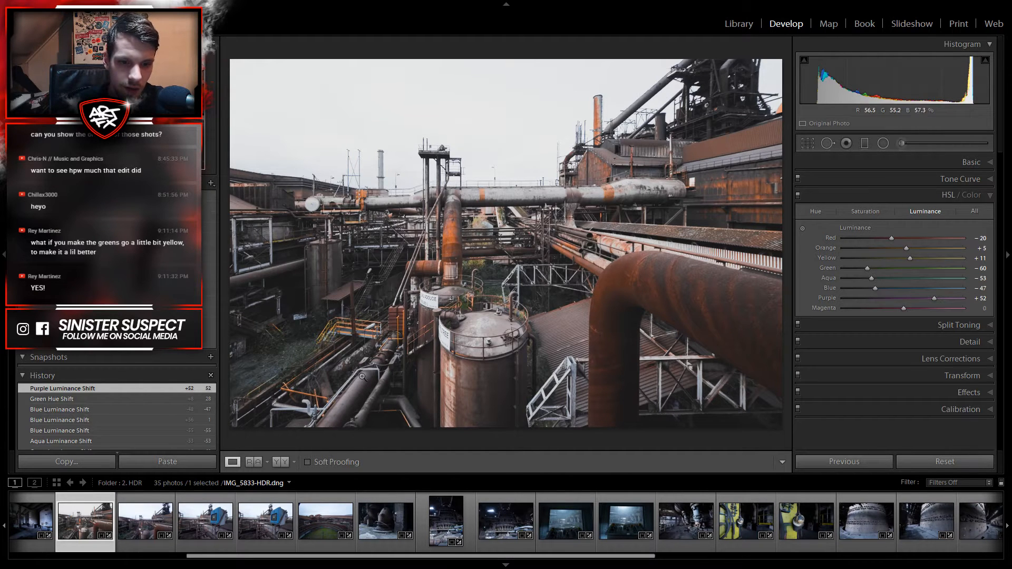
pyautogui.moveTo(936, 298); pyautogui.dragTo(825, 308)
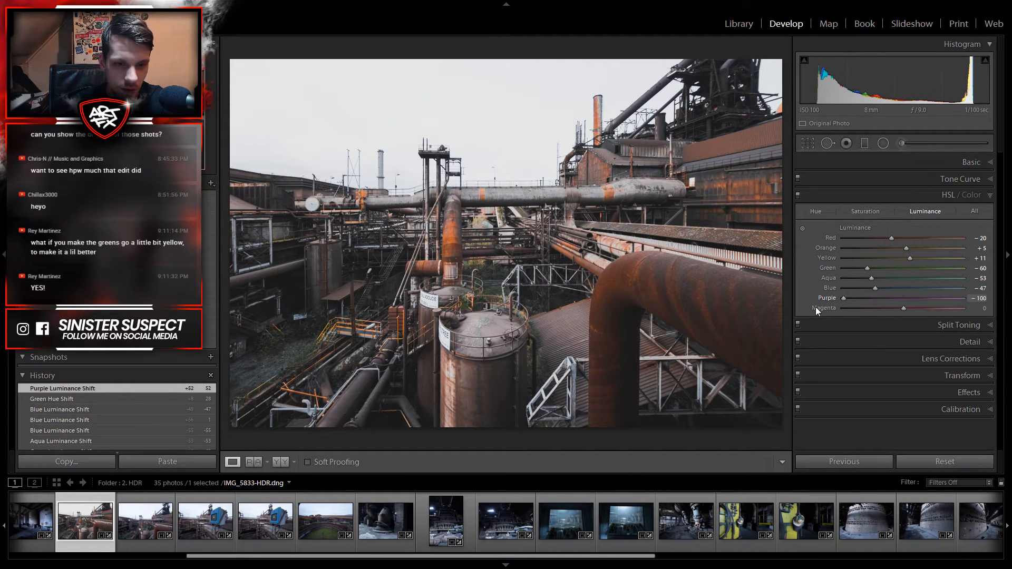
pyautogui.moveTo(815, 307); pyautogui.dragTo(917, 312)
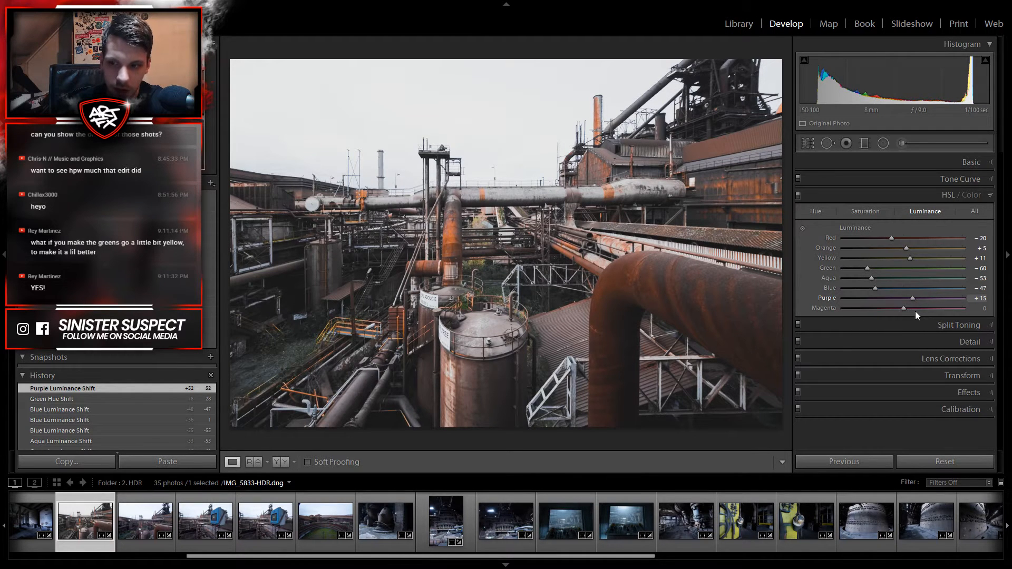
pyautogui.moveTo(918, 311); pyautogui.dragTo(918, 311)
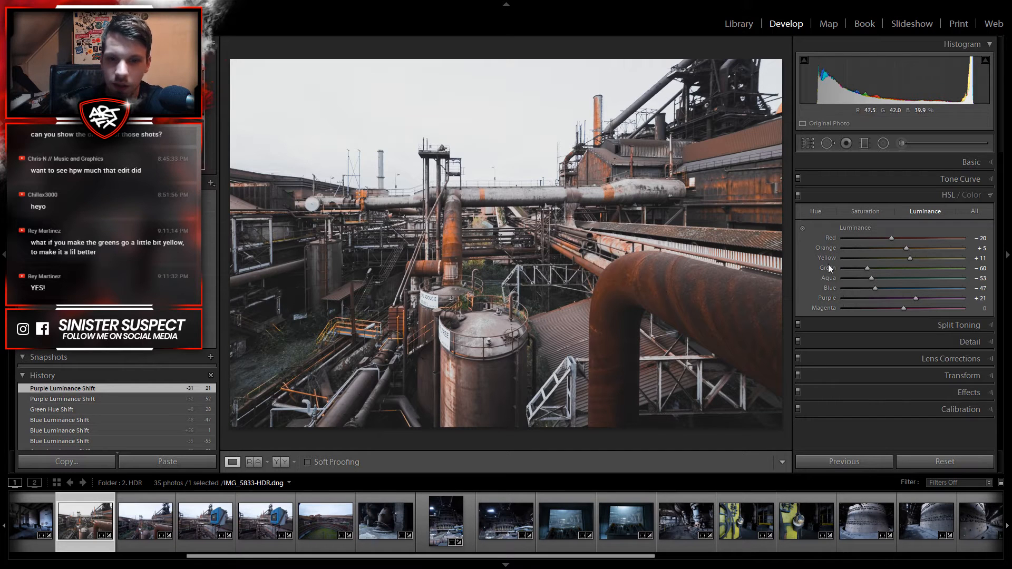
pyautogui.moveTo(906, 308); pyautogui.dragTo(871, 352)
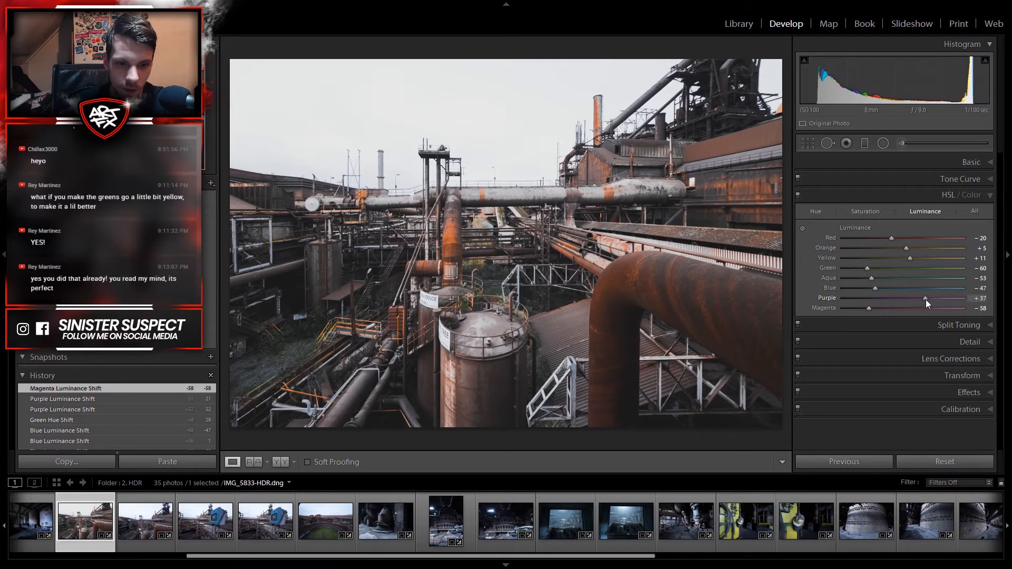
pyautogui.moveTo(932, 299); pyautogui.dragTo(933, 299)
# Step: Check the pipes below the yellow walkway up close and return to the full photo
pyautogui.click(346, 388)
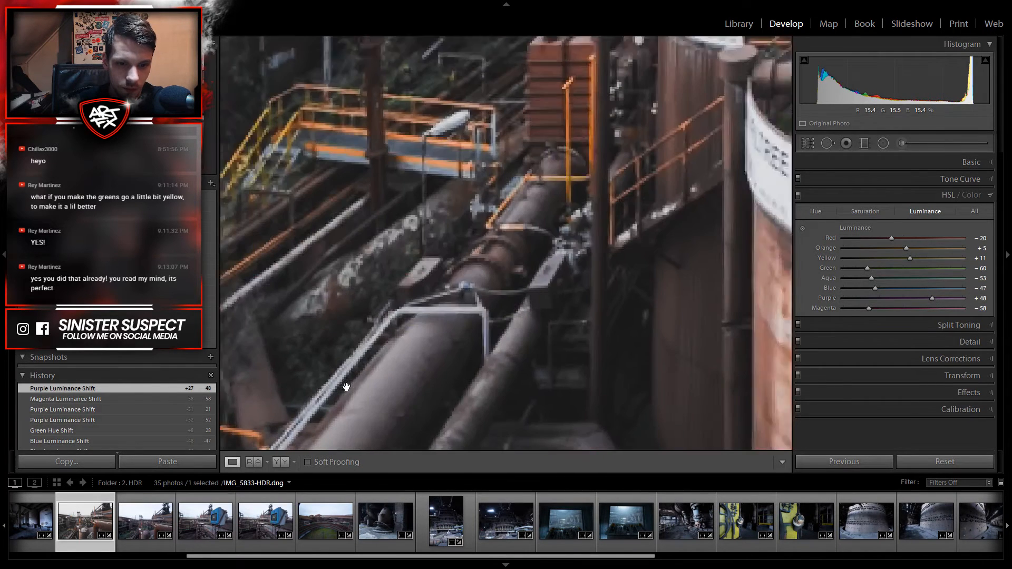
pyautogui.moveTo(416, 414); pyautogui.dragTo(506, 192)
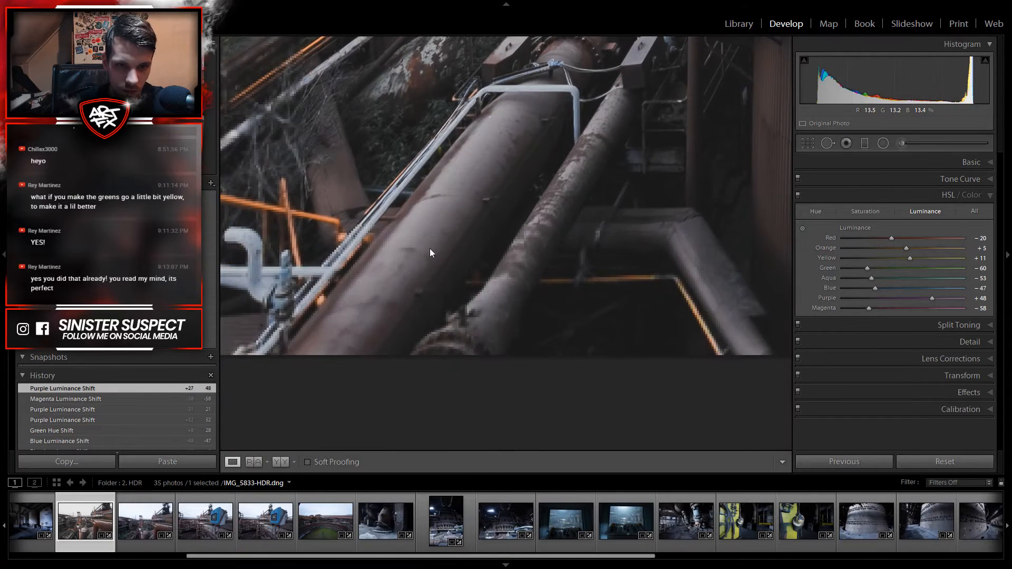
pyautogui.click(515, 272)
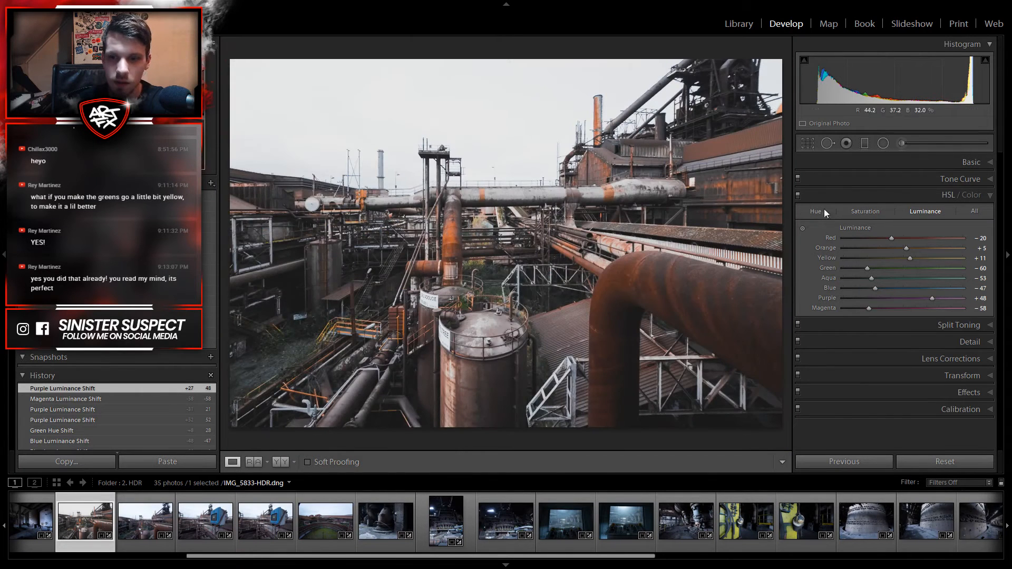
# Step: Compare the photo repeatedly with and without the HSL adjustments, leaving them enabled
pyautogui.click(798, 199)
pyautogui.click(797, 196)
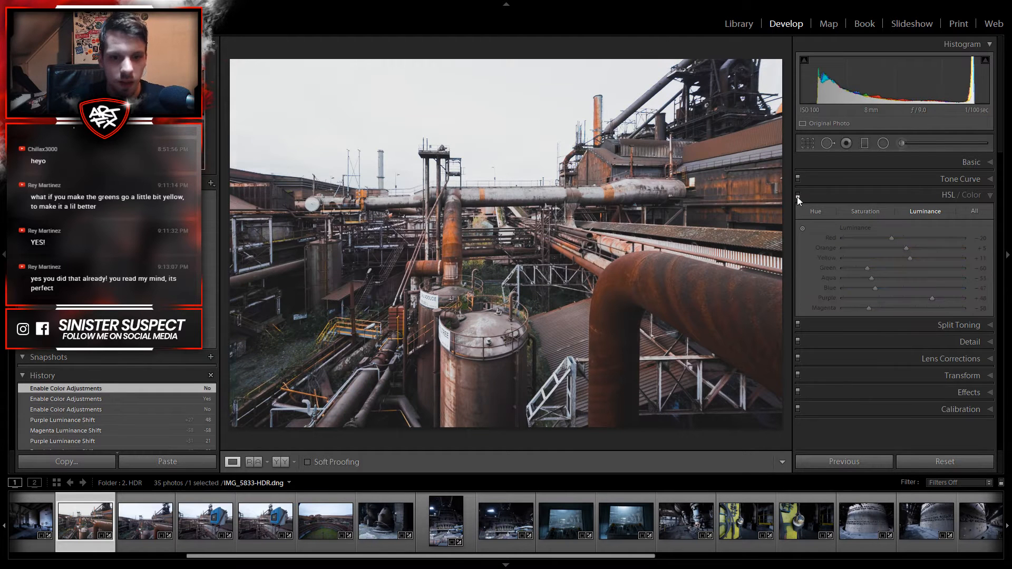
pyautogui.click(797, 196)
pyautogui.click(797, 196)
pyautogui.click(797, 196)
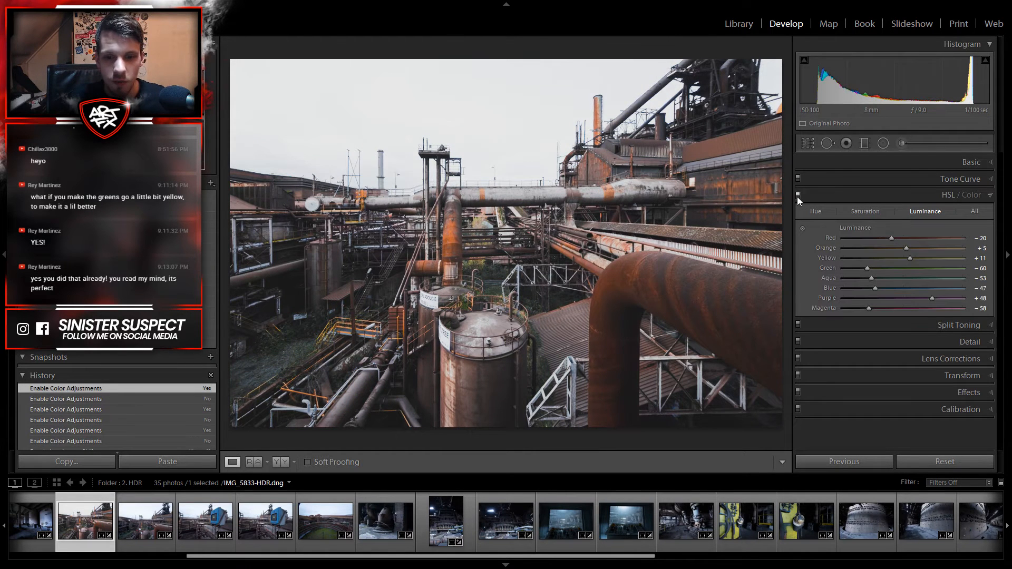
pyautogui.click(797, 196)
pyautogui.click(797, 196)
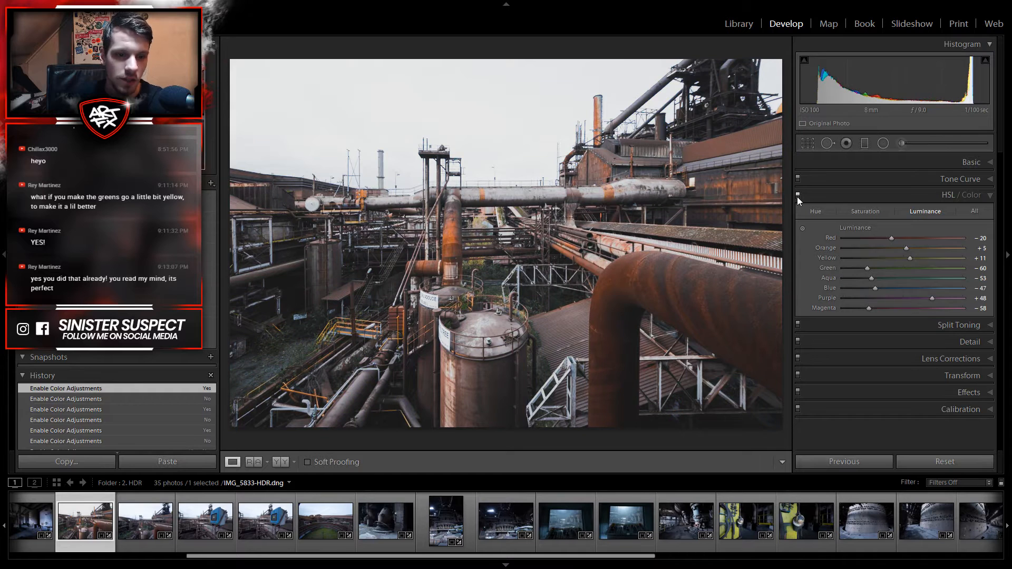
pyautogui.click(909, 194)
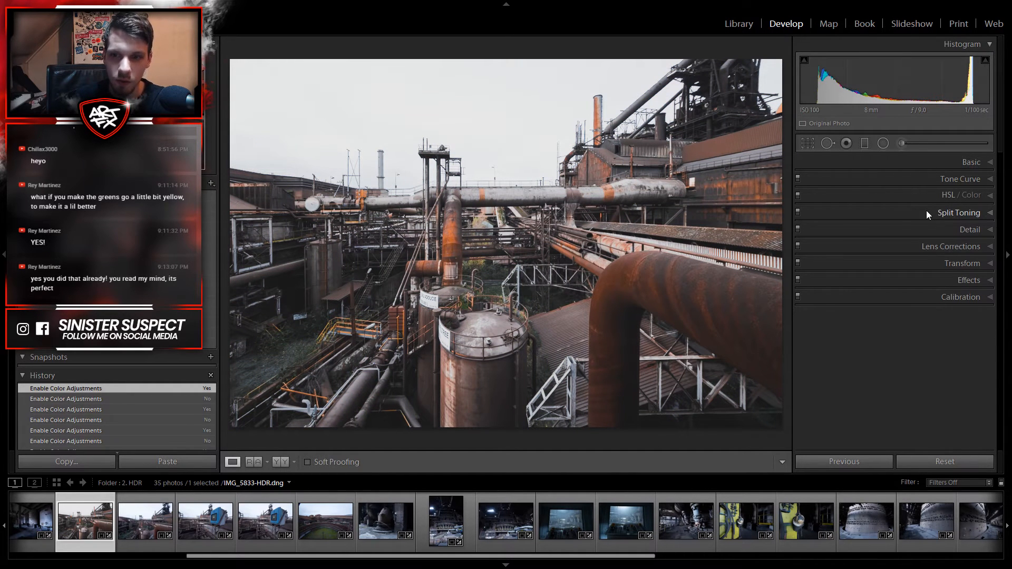
pyautogui.click(913, 194)
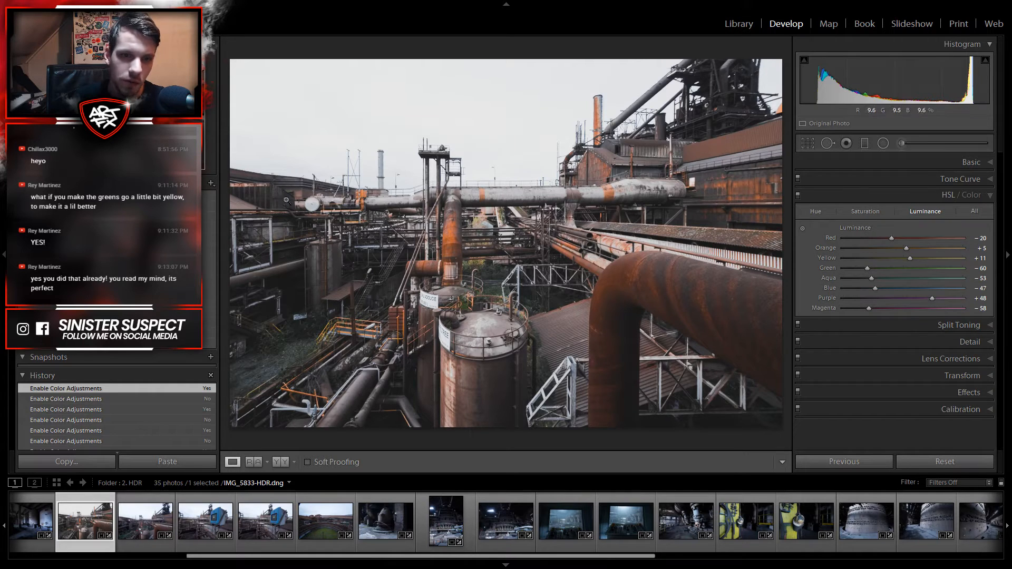
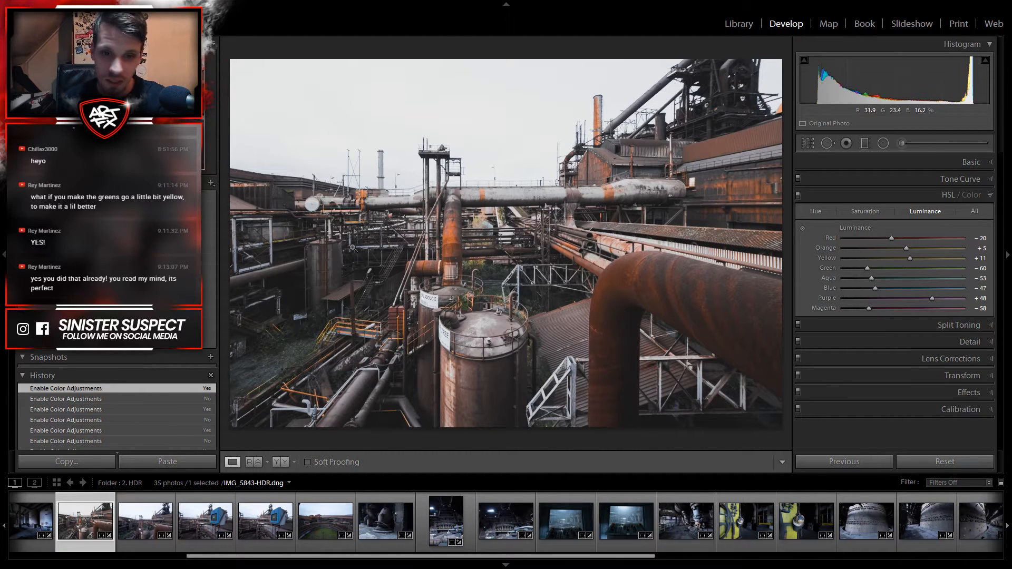
# Step: Try and reset a strong highlight saturation in Split Toning, and tint the shadows with hue 205 and saturation 7
pyautogui.click(971, 324)
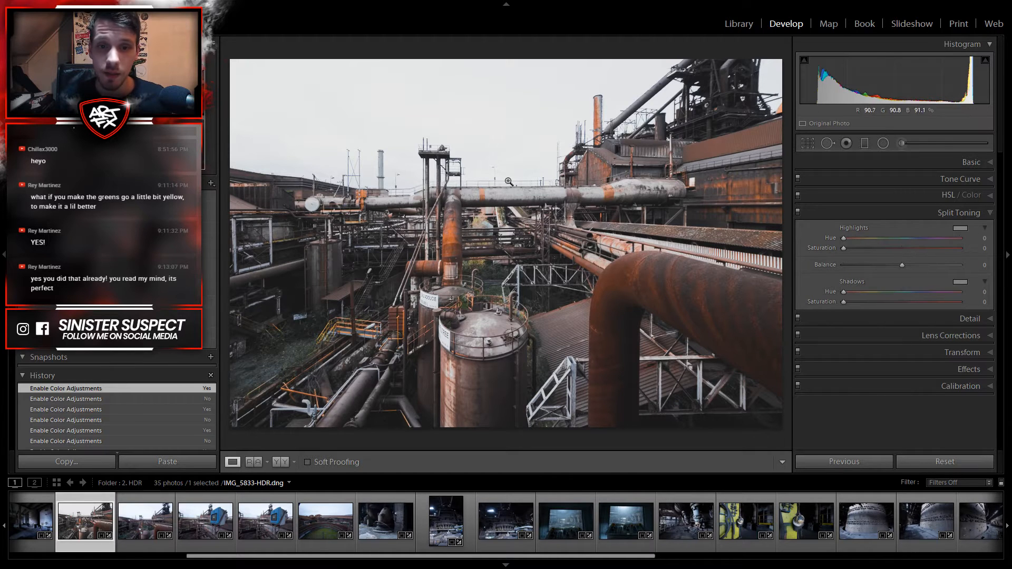
pyautogui.moveTo(843, 248); pyautogui.dragTo(903, 257)
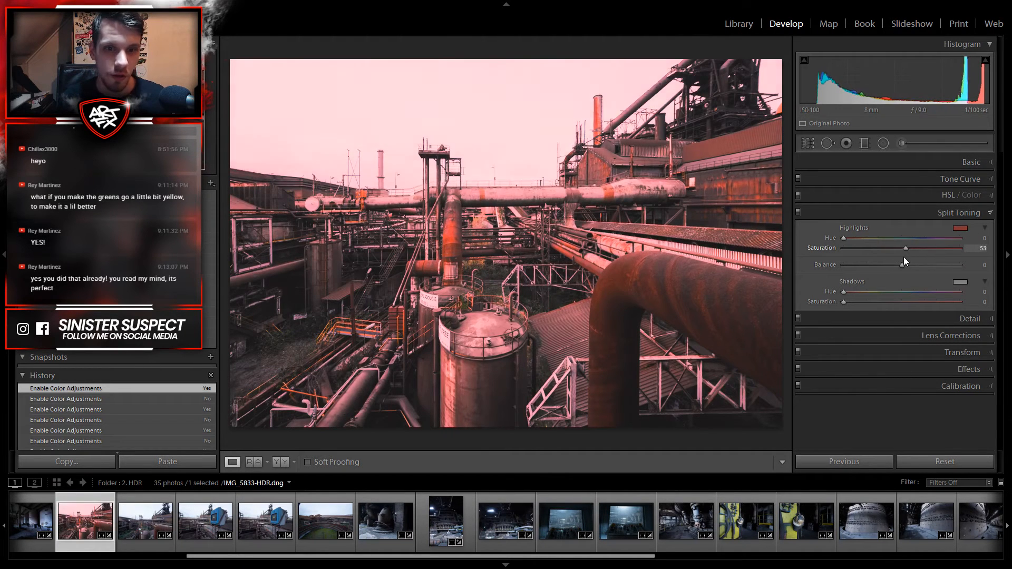
pyautogui.doubleClick(903, 258)
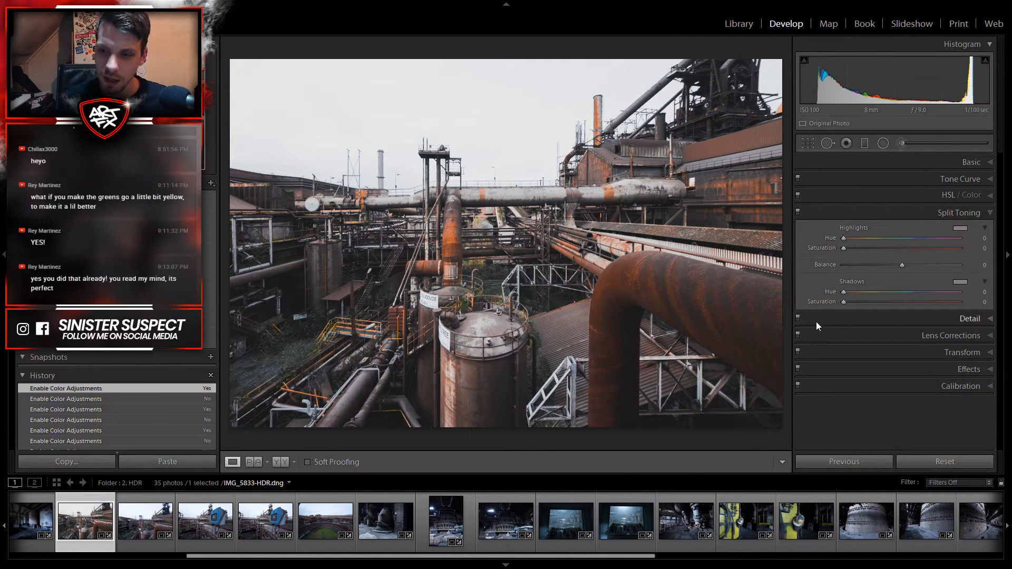
pyautogui.moveTo(843, 302); pyautogui.dragTo(854, 302)
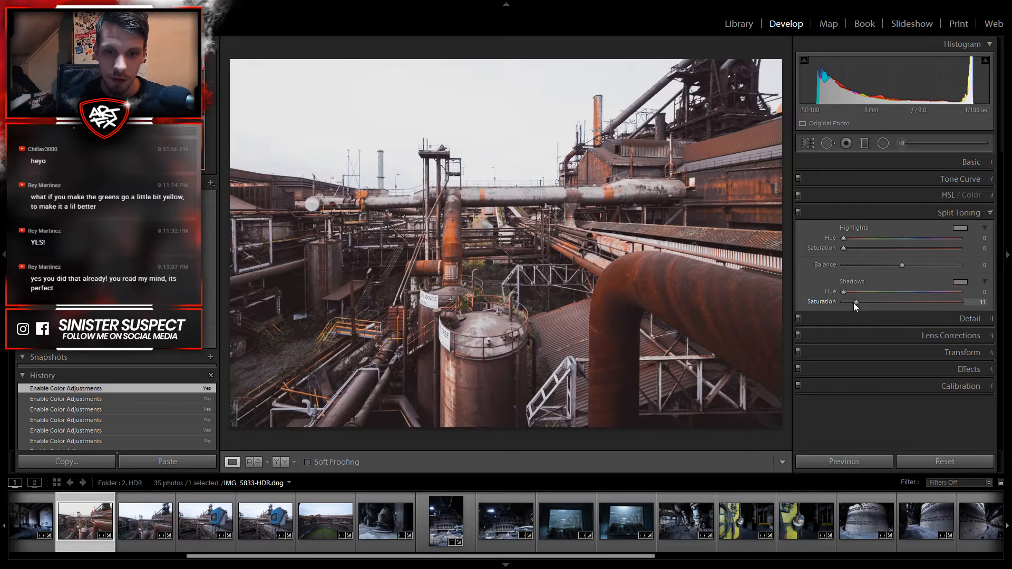
pyautogui.moveTo(845, 293); pyautogui.dragTo(913, 297)
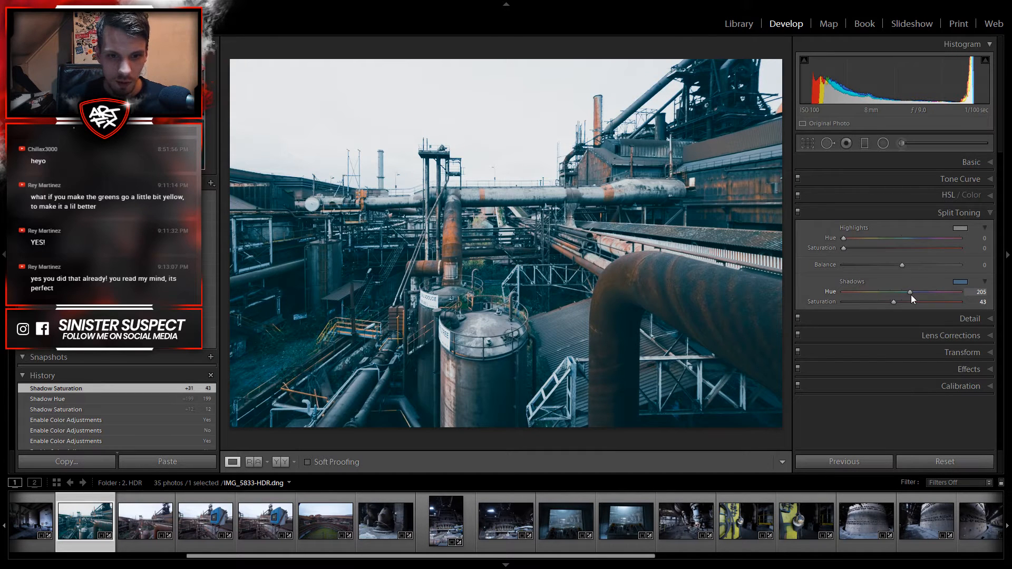
pyautogui.moveTo(911, 295); pyautogui.dragTo(850, 302)
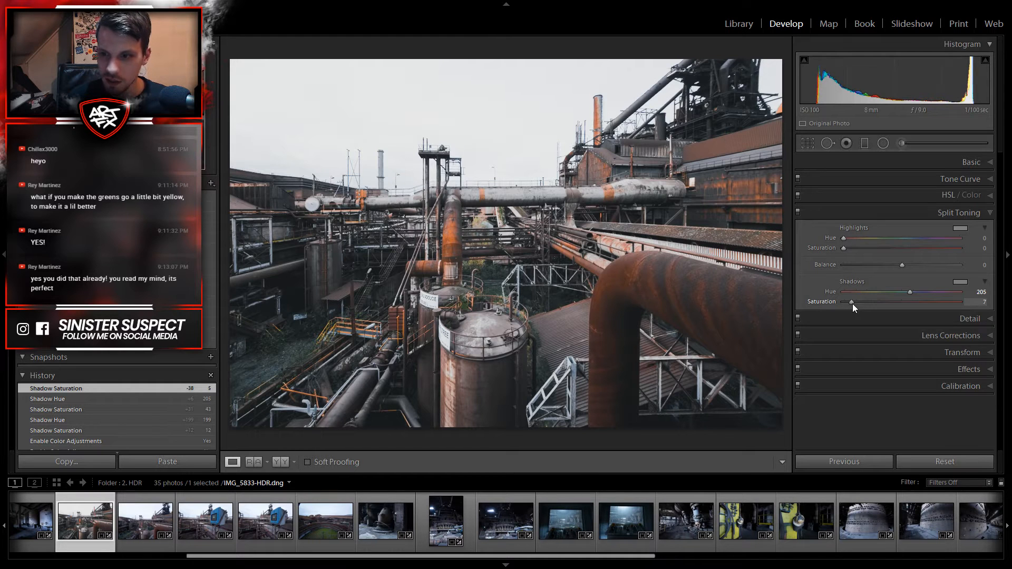
pyautogui.moveTo(853, 303); pyautogui.dragTo(852, 303)
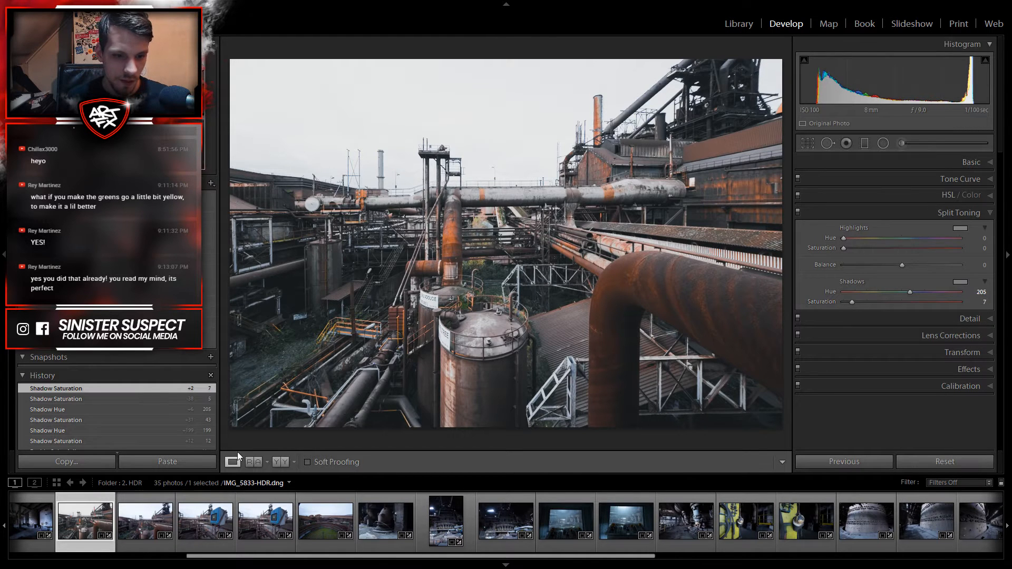
# Step: Compare the photo side by side with the dark, orange-lit pipe interior shot as reference, and return to the single view
pyautogui.click(252, 463)
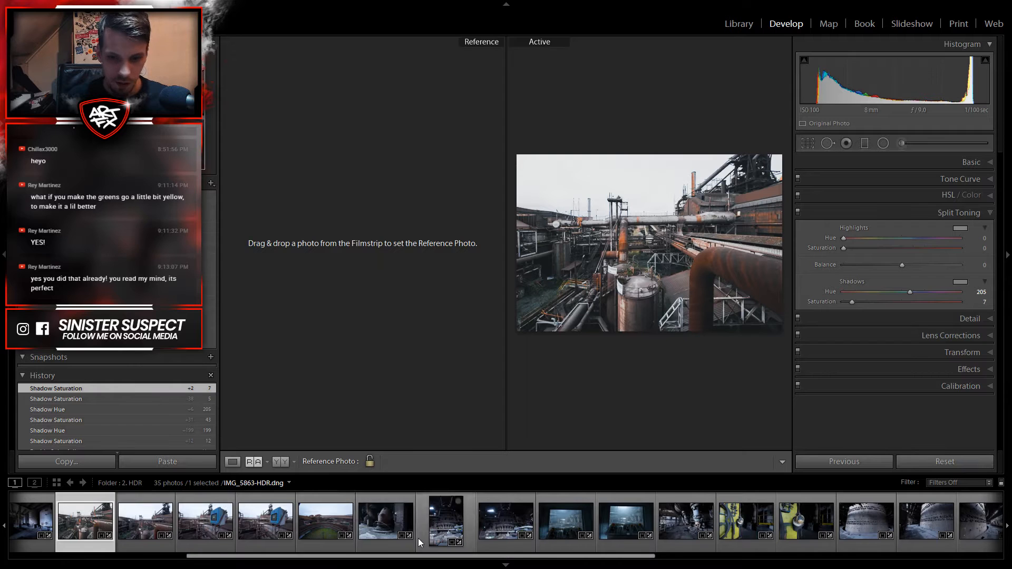
pyautogui.scroll(-5, 418, 539)
pyautogui.moveTo(521, 522); pyautogui.dragTo(370, 288)
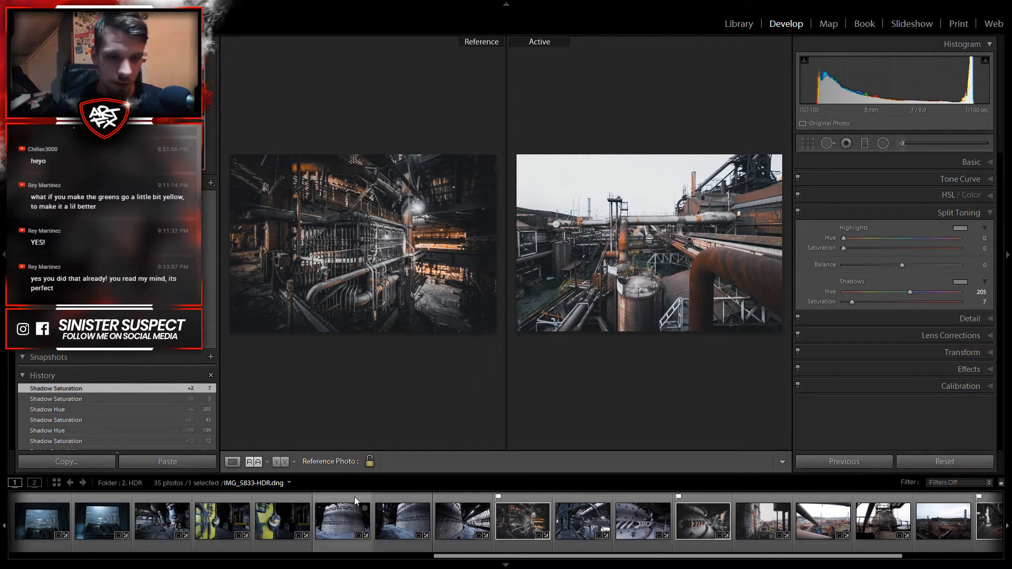
pyautogui.click(238, 462)
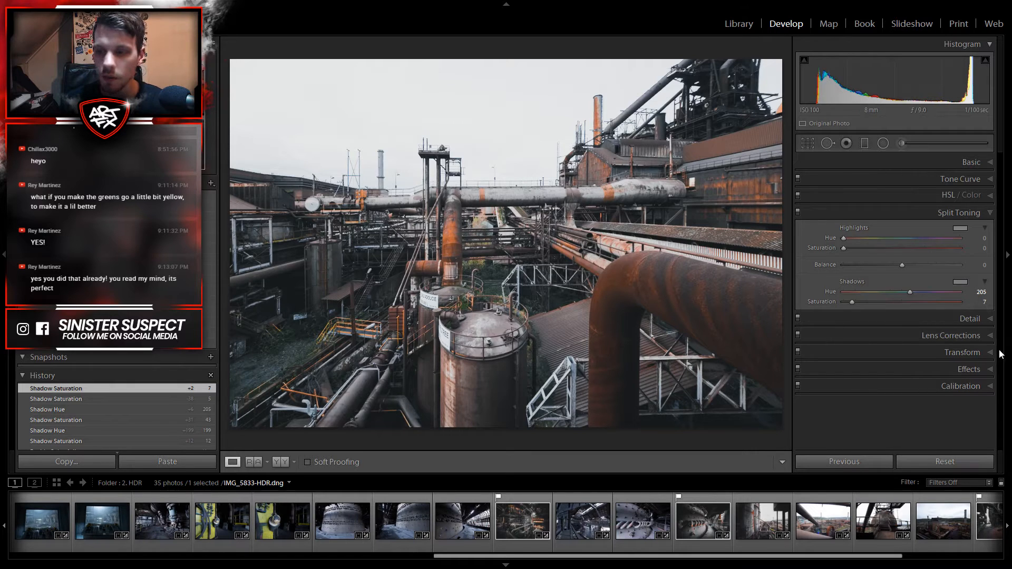
# Step: Set the sharpening masking to 62 in the Detail settings while previewing the edge mask
pyautogui.click(970, 318)
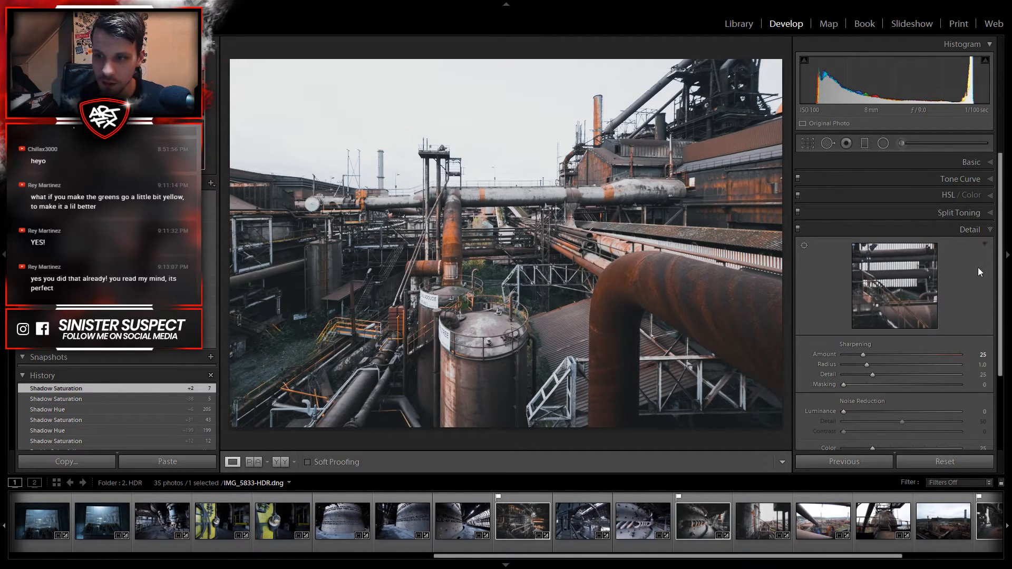
pyautogui.scroll(-3, 938, 247)
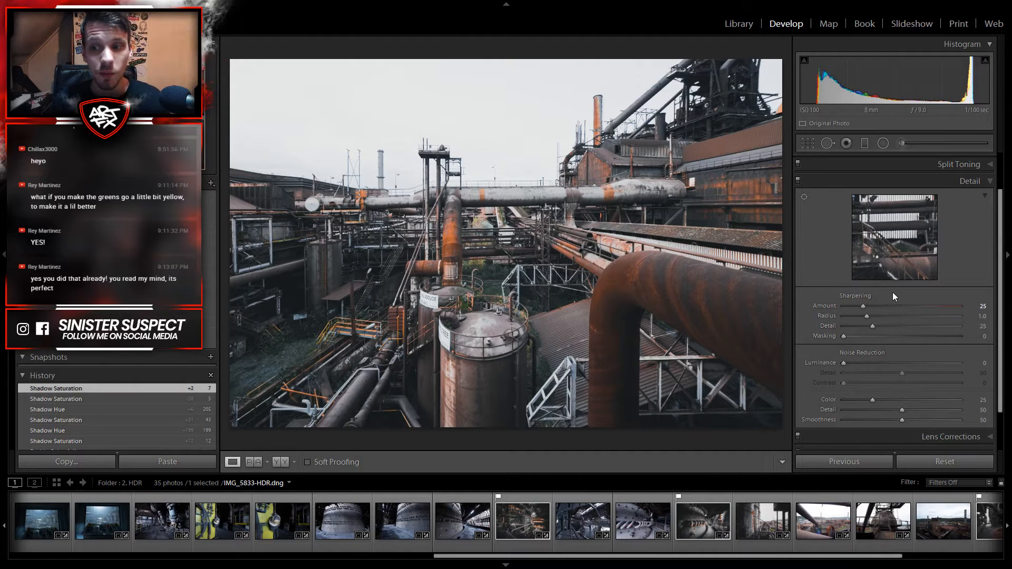
pyautogui.press('alt')
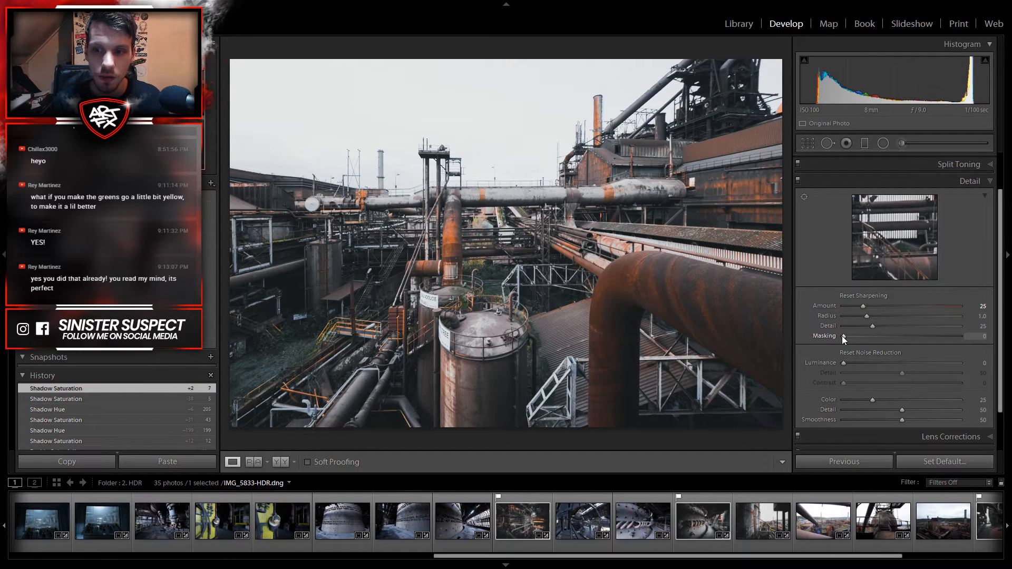
pyautogui.moveTo(843, 337); pyautogui.dragTo(925, 340)
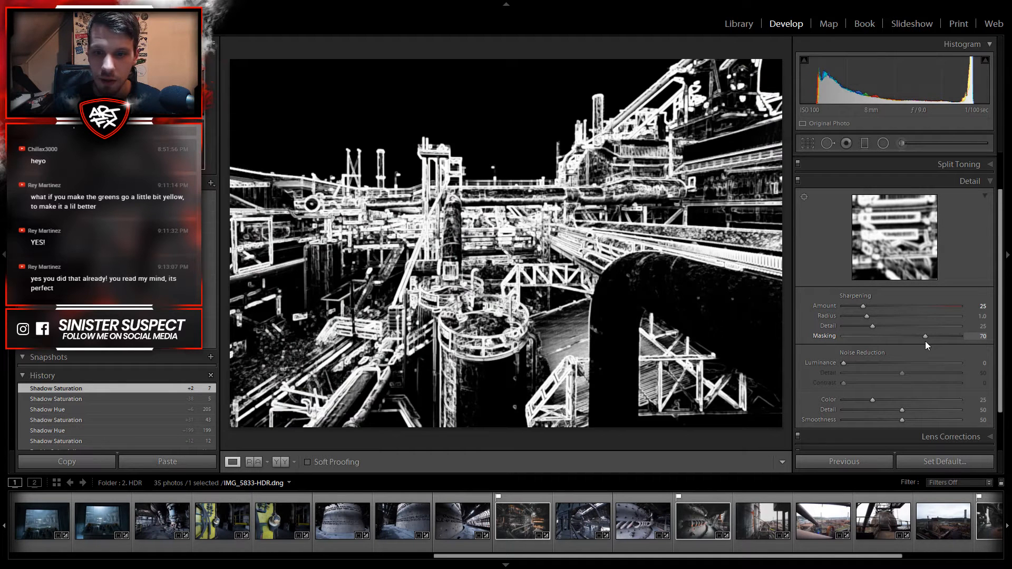
pyautogui.moveTo(928, 340); pyautogui.dragTo(929, 340)
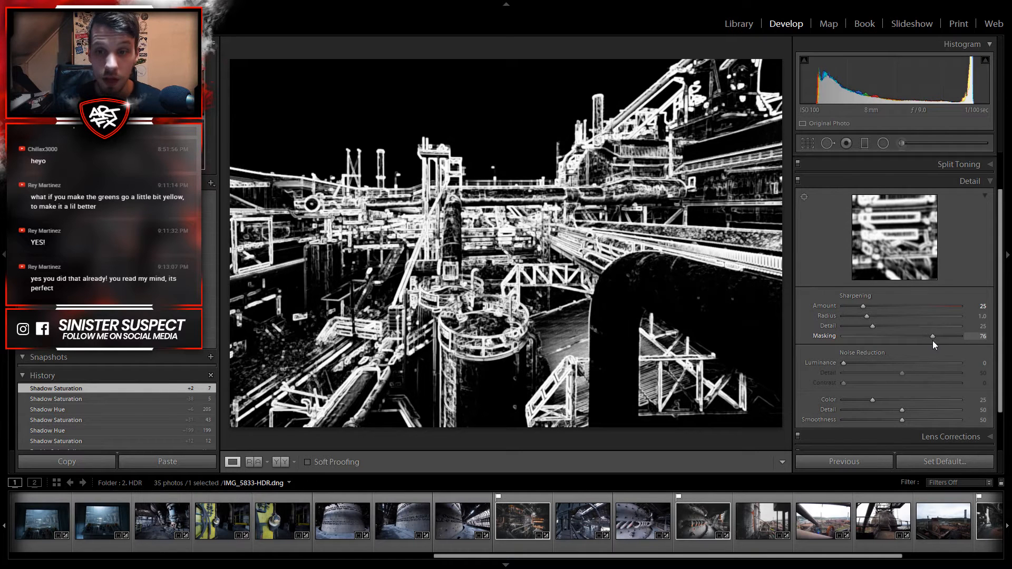
pyautogui.moveTo(933, 340)
pyautogui.mouseDown()
pyautogui.moveTo(968, 343)
pyautogui.moveTo(910, 344)
pyautogui.moveTo(928, 344)
pyautogui.moveTo(919, 346)
pyautogui.mouseUp()
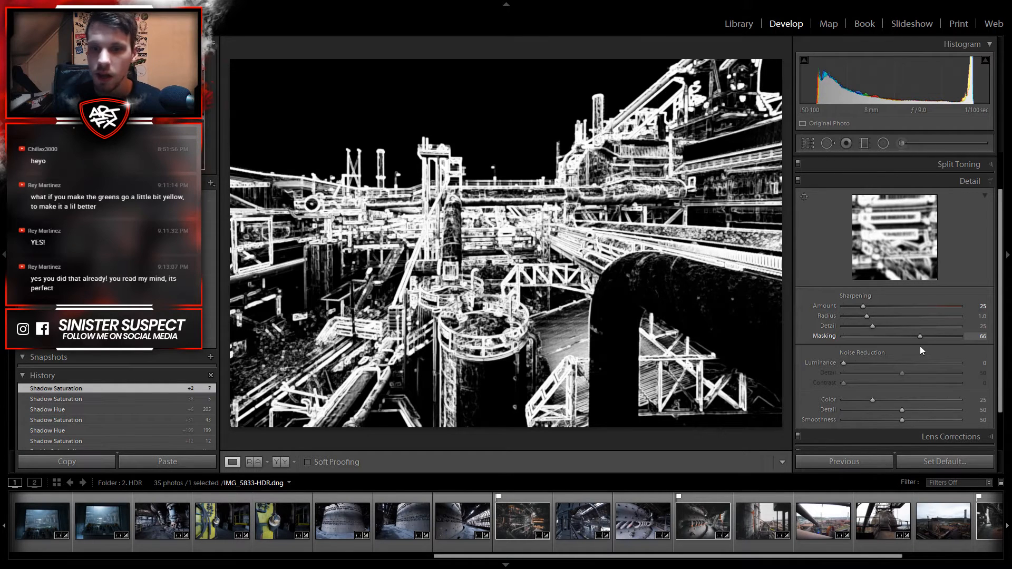
pyautogui.moveTo(919, 345)
pyautogui.mouseDown()
pyautogui.moveTo(833, 353)
pyautogui.moveTo(915, 349)
pyautogui.mouseUp()
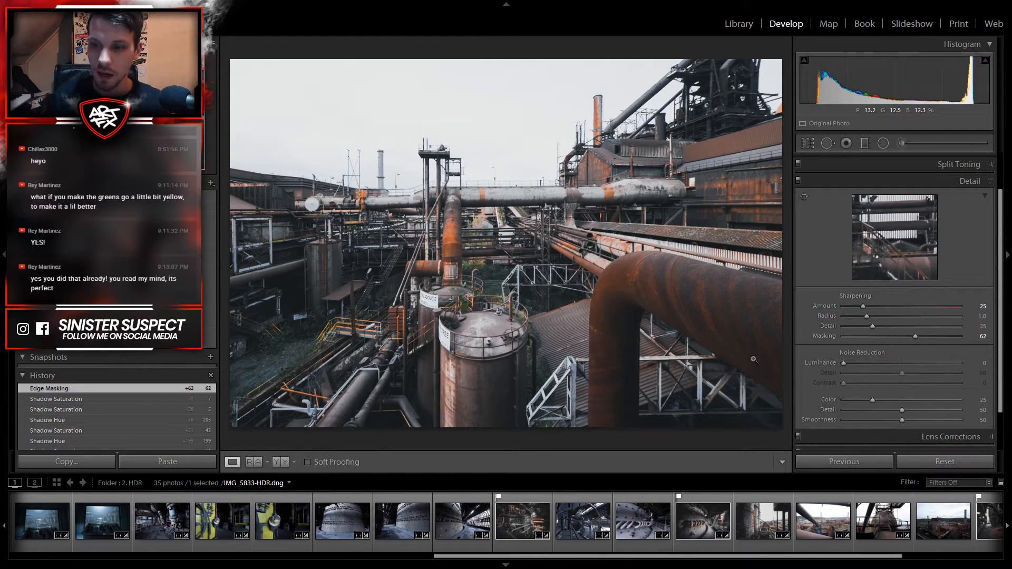
pyautogui.click(948, 182)
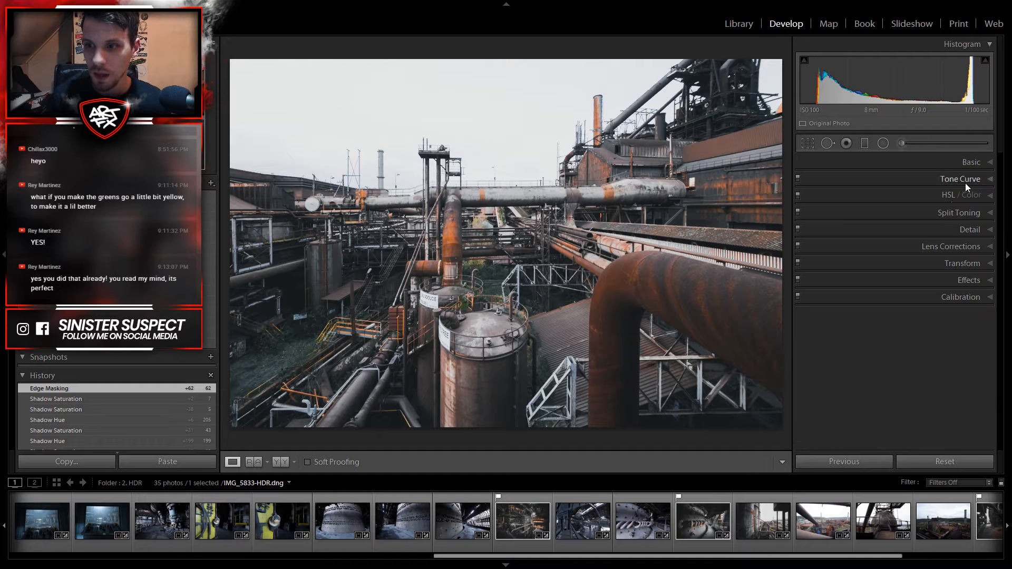
# Step: Try a post-crop vignette amount of -49 and reset it to 0
pyautogui.click(967, 280)
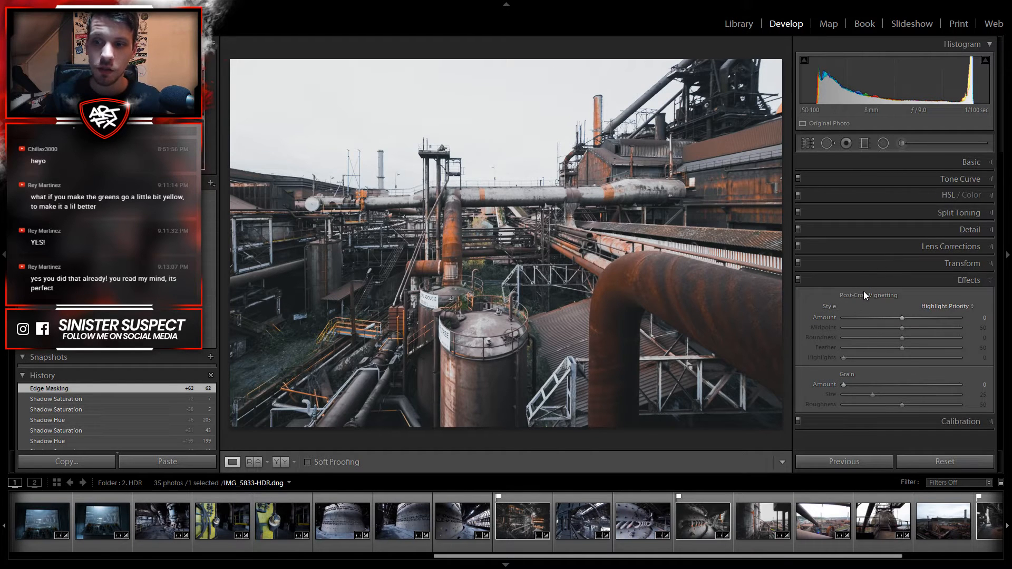
pyautogui.moveTo(902, 317); pyautogui.dragTo(874, 318)
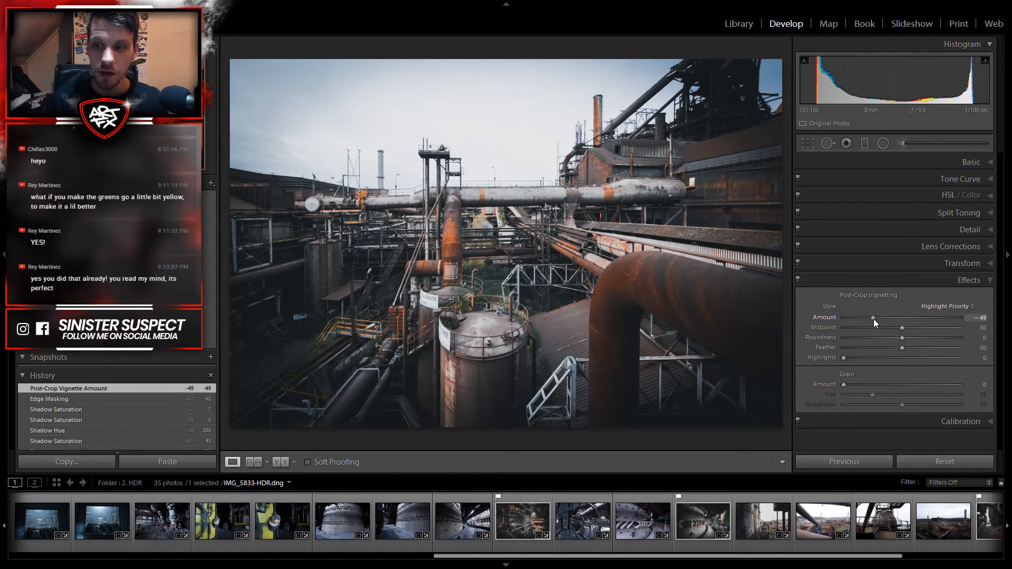
pyautogui.doubleClick(874, 319)
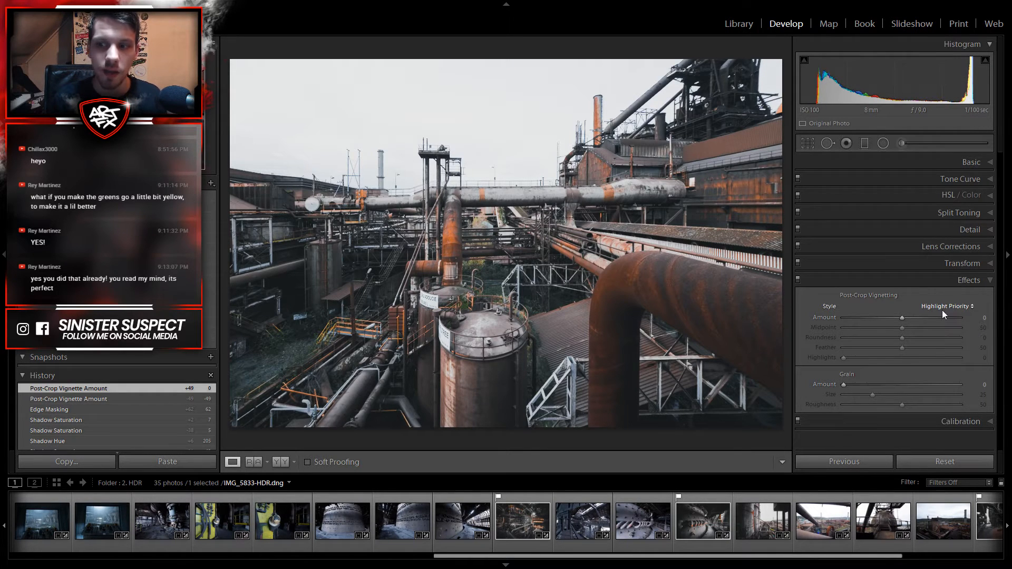
# Step: Try a Highlight Priority vignette at amount -100 with highlights at 100 and back at 0, and reset the amount
pyautogui.moveTo(905, 317); pyautogui.dragTo(833, 320)
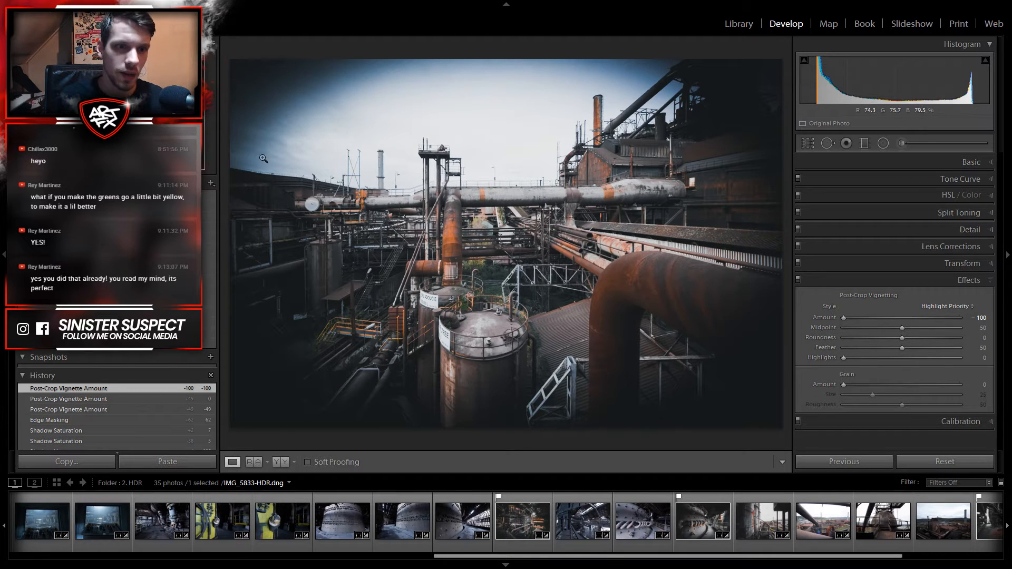
pyautogui.click(946, 307)
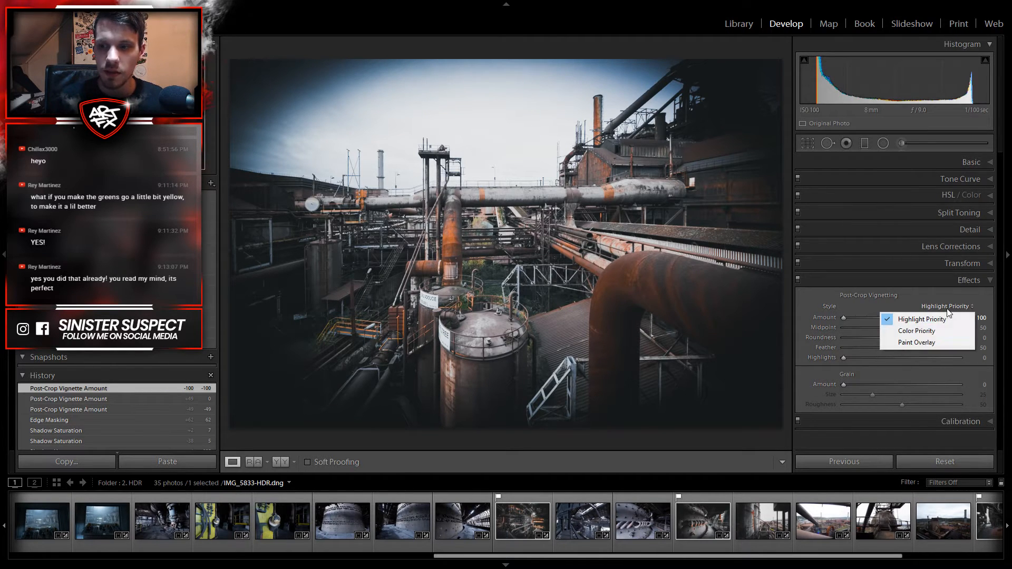
pyautogui.click(920, 320)
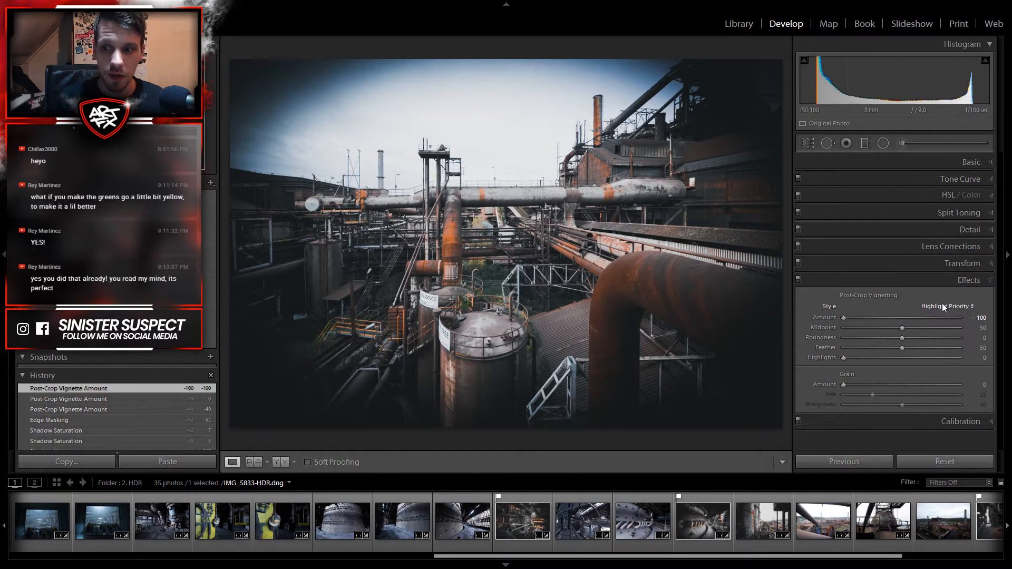
pyautogui.moveTo(849, 359); pyautogui.dragTo(1004, 406)
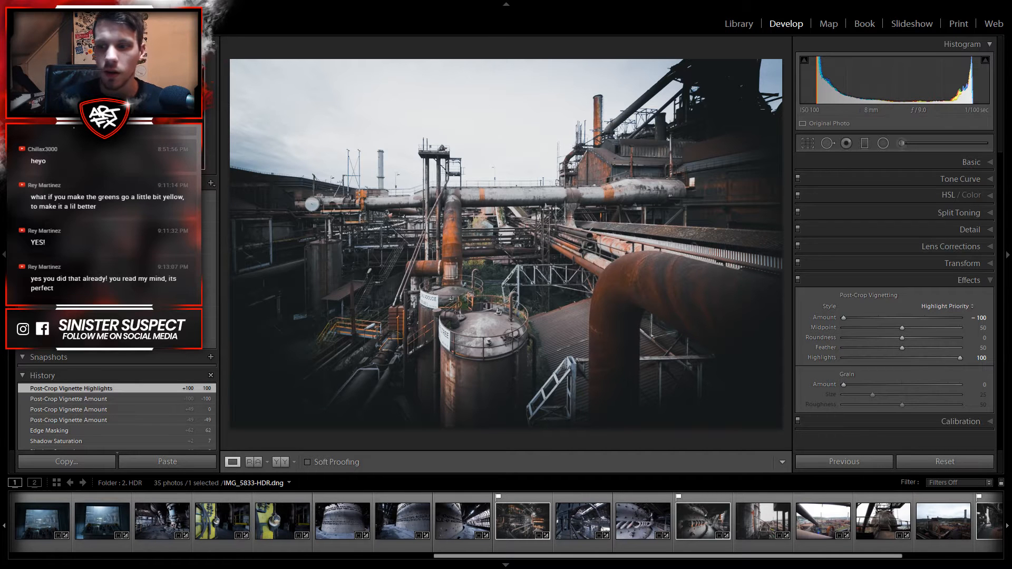
pyautogui.moveTo(961, 357); pyautogui.dragTo(826, 275)
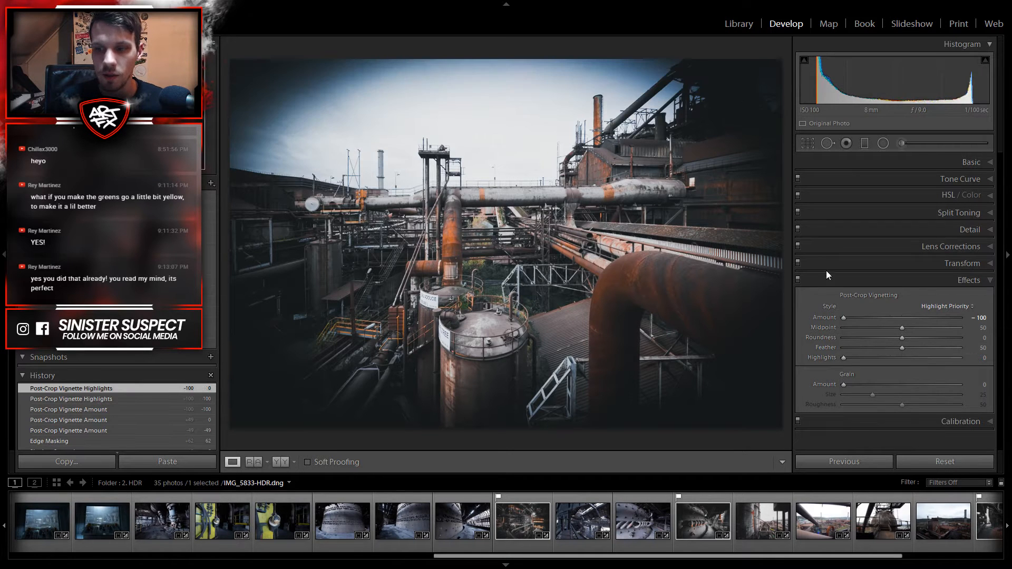
pyautogui.doubleClick(843, 318)
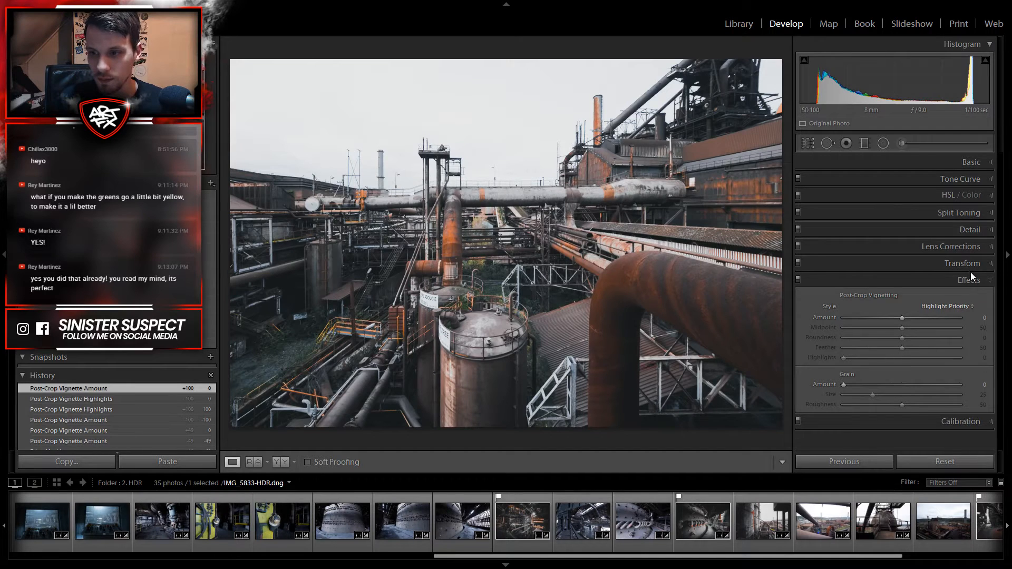
pyautogui.click(973, 279)
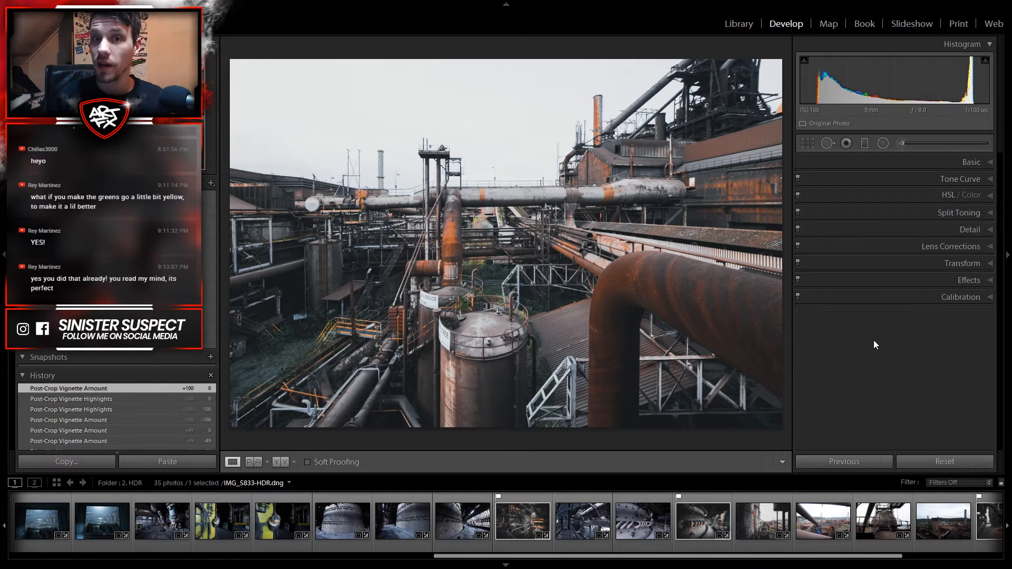
# Step: In Calibration, set the red primary hue to +26 and the green primary hue to +70
pyautogui.click(963, 296)
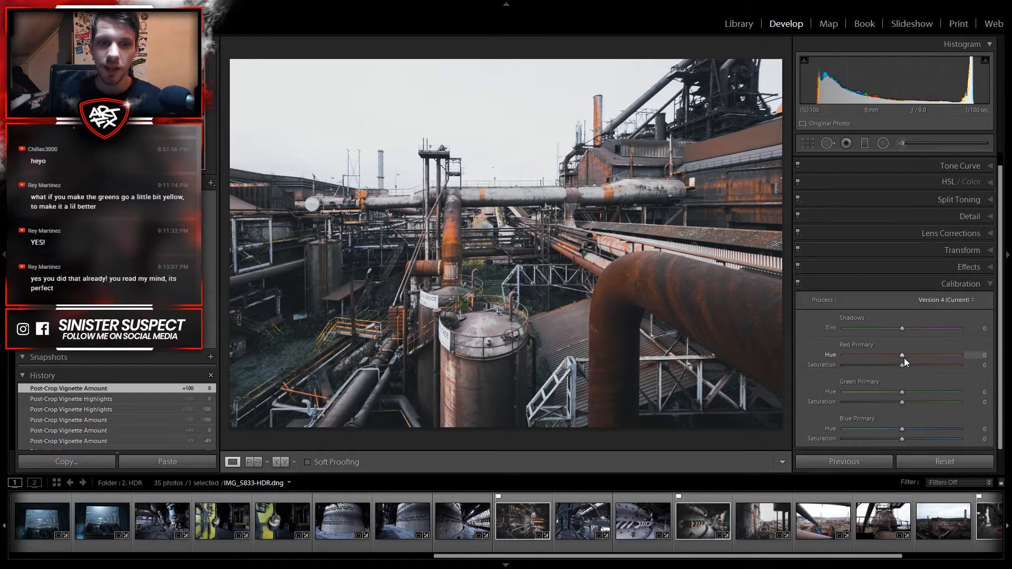
pyautogui.moveTo(902, 356); pyautogui.dragTo(914, 358)
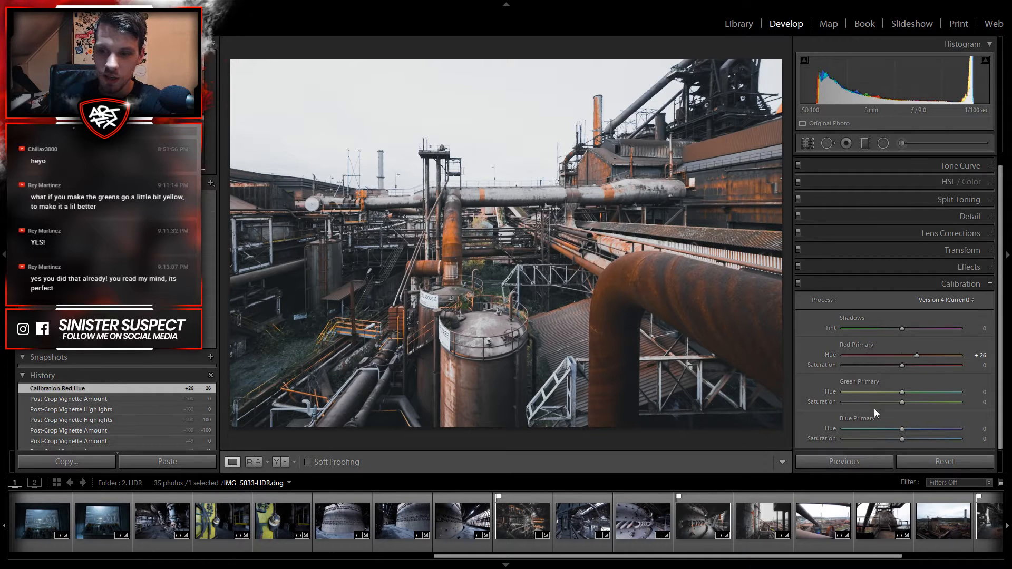
pyautogui.moveTo(903, 394); pyautogui.dragTo(768, 419)
pyautogui.moveTo(942, 419); pyautogui.dragTo(966, 426)
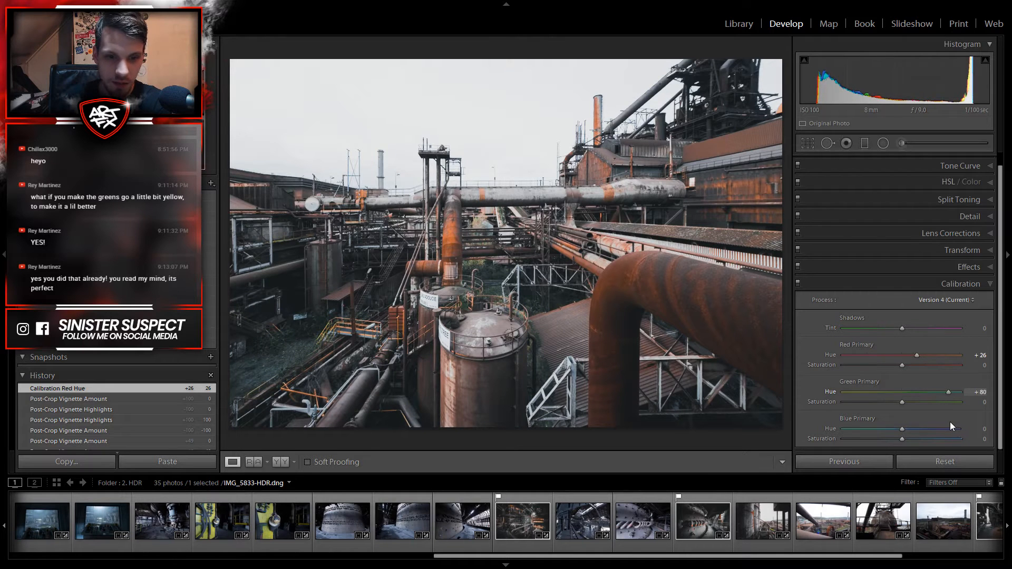
pyautogui.moveTo(950, 422); pyautogui.dragTo(950, 421)
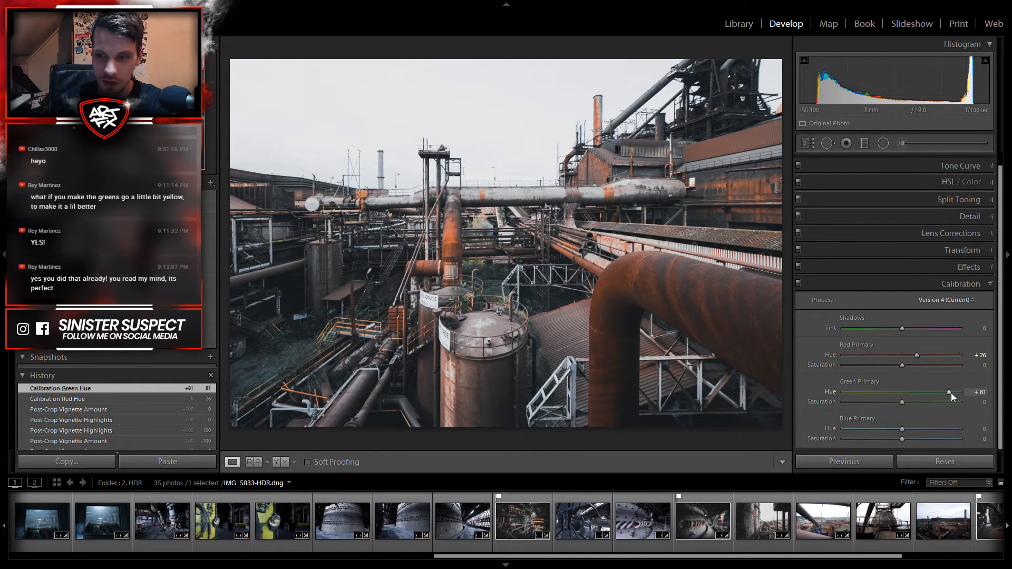
pyautogui.moveTo(934, 394); pyautogui.dragTo(903, 398)
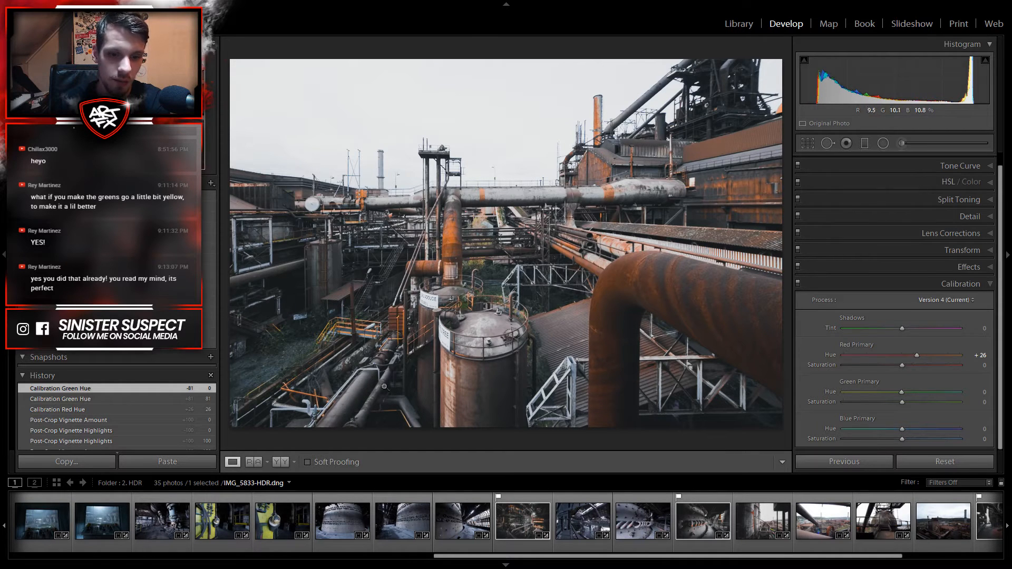
pyautogui.moveTo(902, 393); pyautogui.dragTo(943, 395)
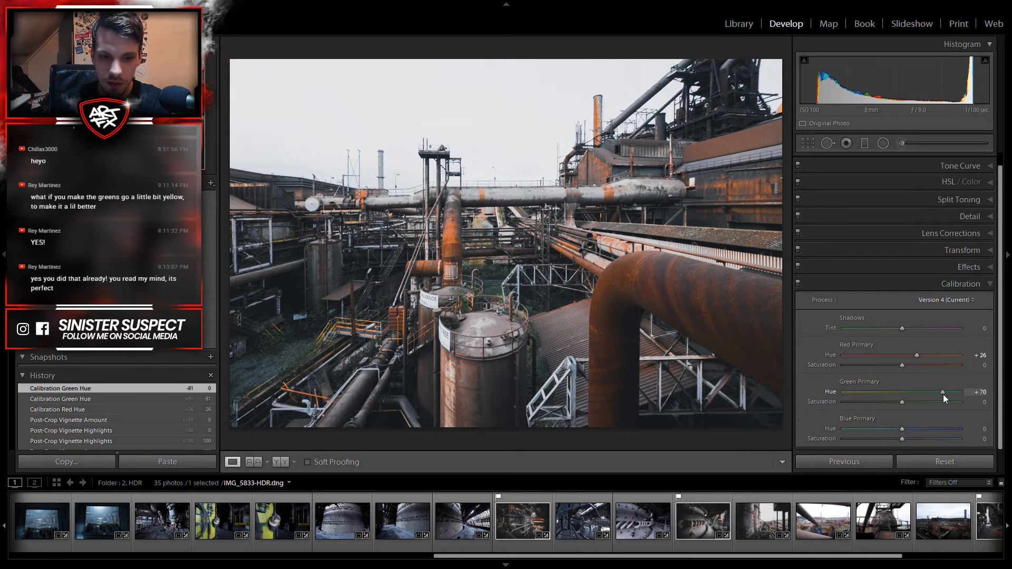
pyautogui.moveTo(944, 394); pyautogui.dragTo(943, 395)
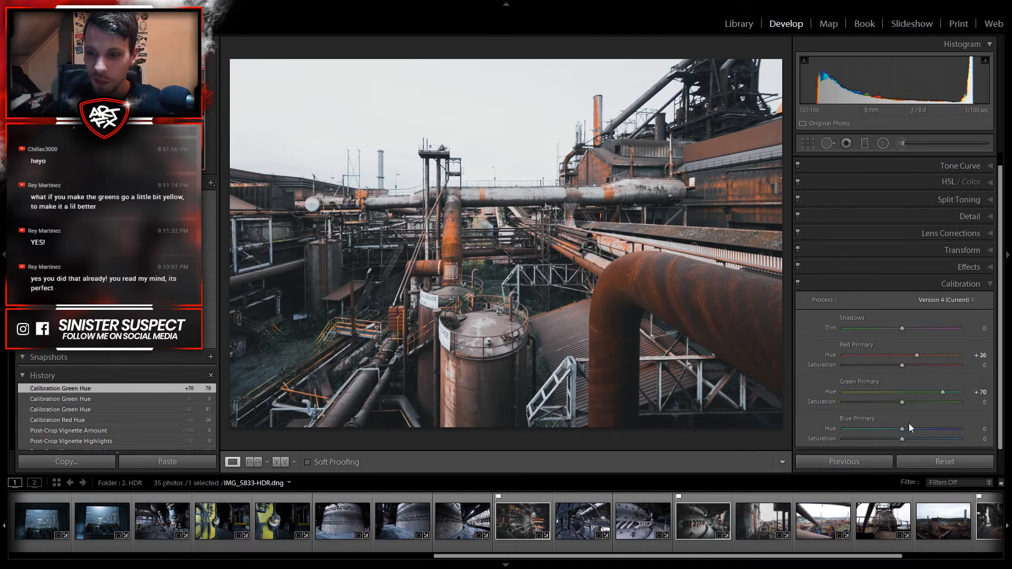
# Step: Try negative hue and saturation values for the blue primary in Calibration, and reset both to 0
pyautogui.moveTo(901, 430); pyautogui.dragTo(877, 438)
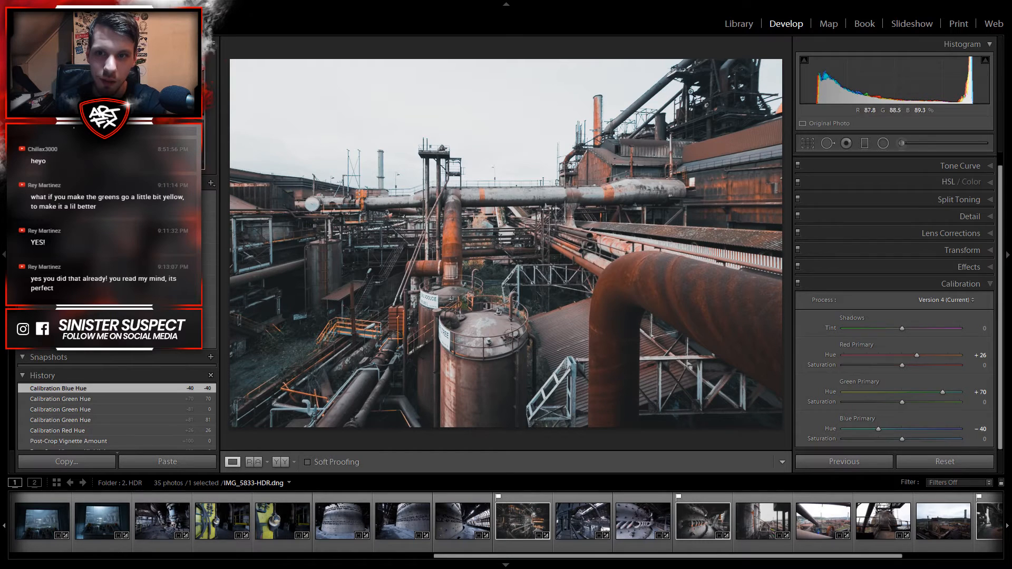
pyautogui.moveTo(894, 427); pyautogui.dragTo(843, 442)
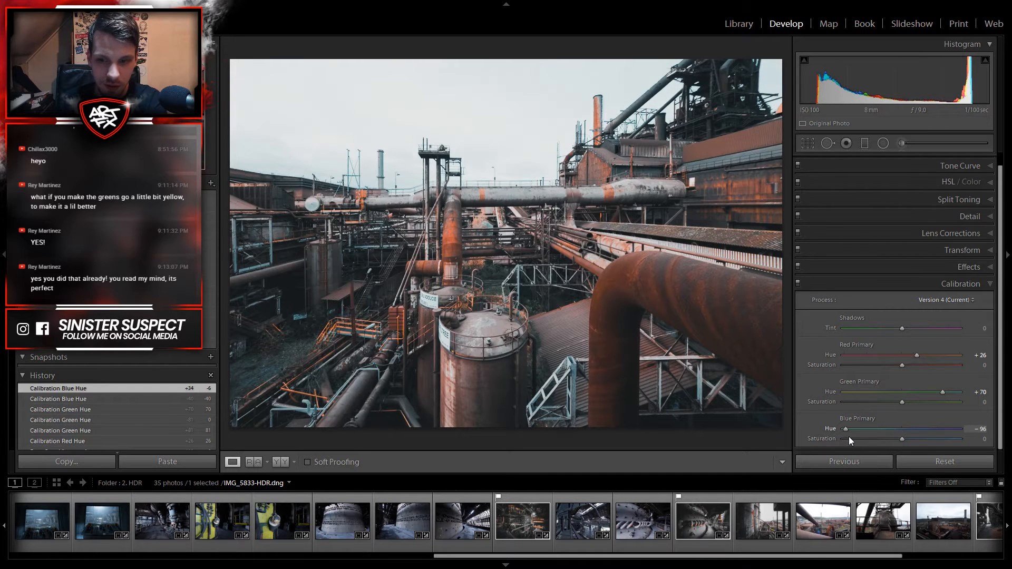
pyautogui.moveTo(885, 438)
pyautogui.mouseDown()
pyautogui.moveTo(845, 445)
pyautogui.moveTo(887, 441)
pyautogui.mouseUp()
pyautogui.doubleClick(887, 439)
pyautogui.doubleClick(882, 432)
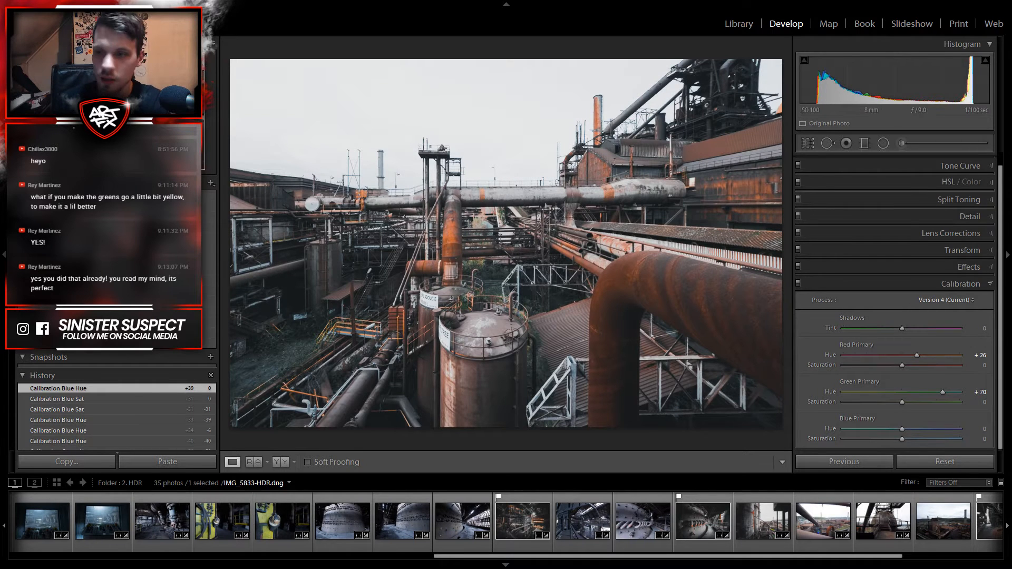
pyautogui.click(959, 286)
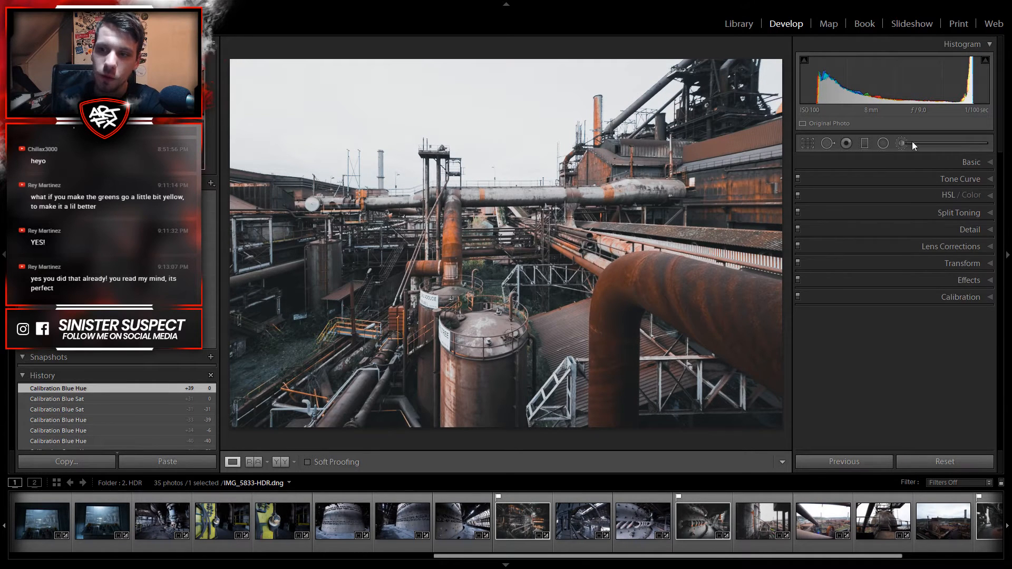
# Step: Add a large radial filter around the photo's centre with exposure -1.00, clarity 0 and feather 100, and turn off its mask inversion
pyautogui.click(883, 143)
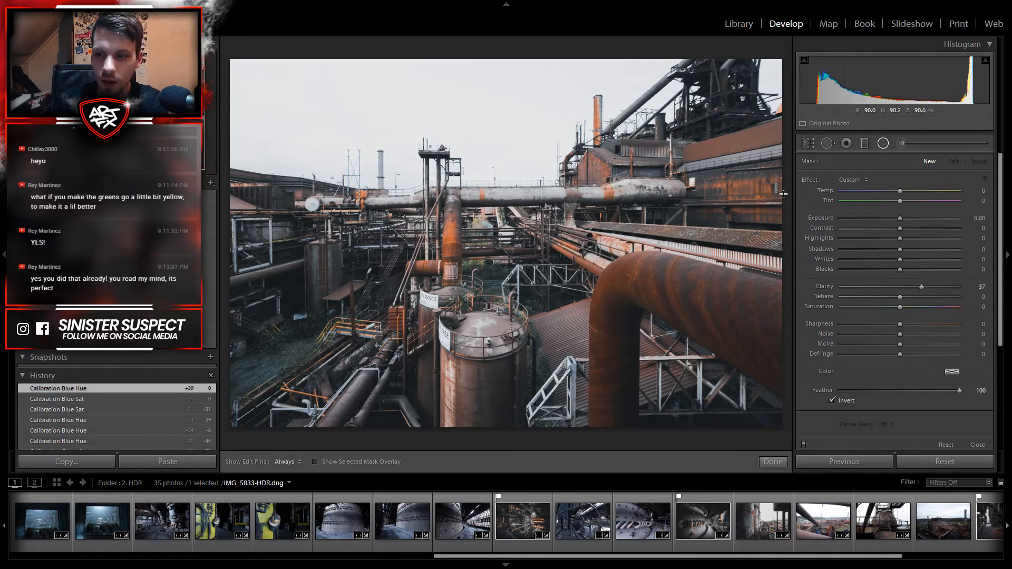
pyautogui.doubleClick(921, 288)
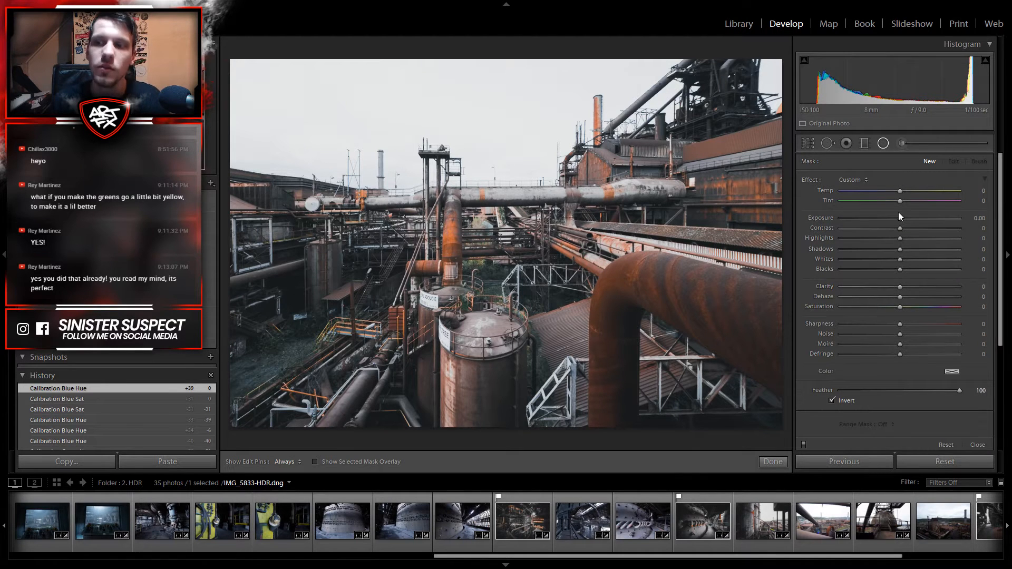
pyautogui.moveTo(903, 216); pyautogui.dragTo(896, 218)
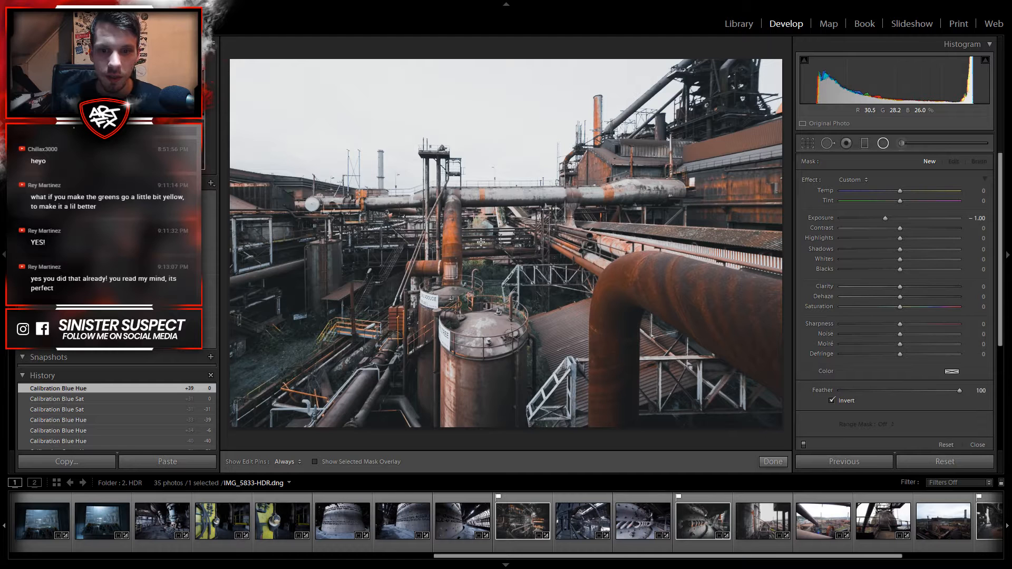
pyautogui.moveTo(481, 242); pyautogui.dragTo(752, 476)
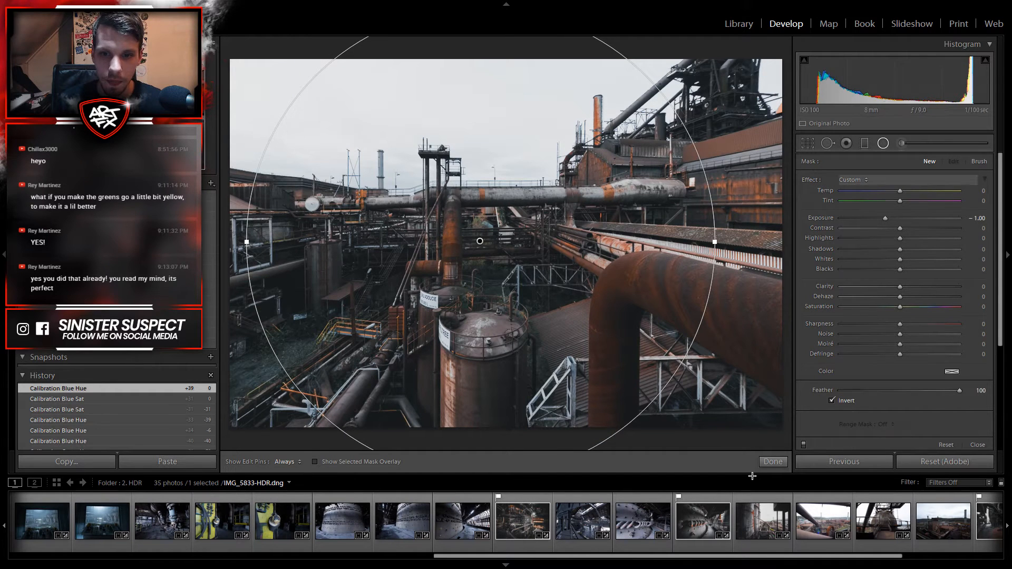
pyautogui.moveTo(479, 242); pyautogui.dragTo(488, 248)
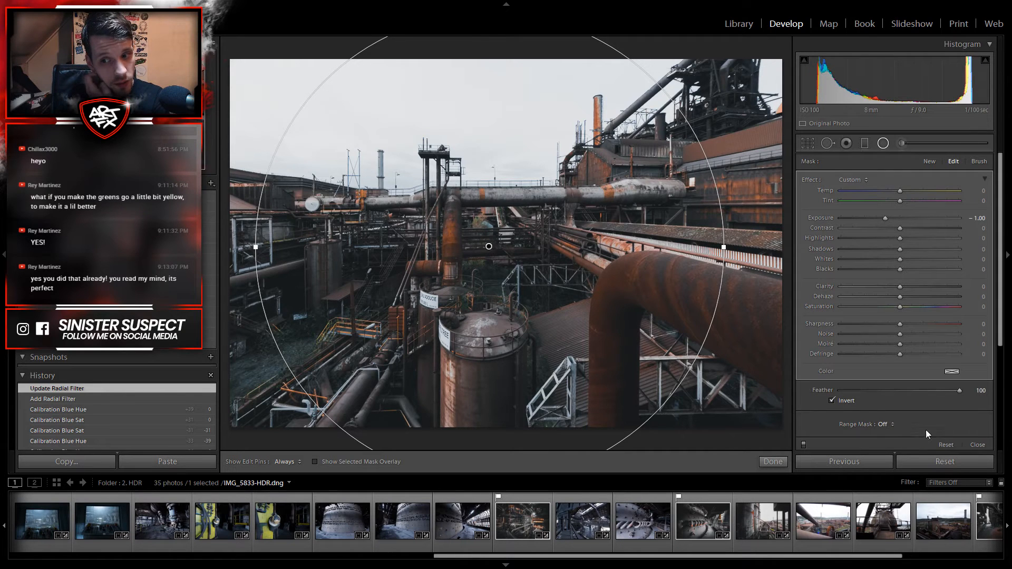
pyautogui.click(843, 400)
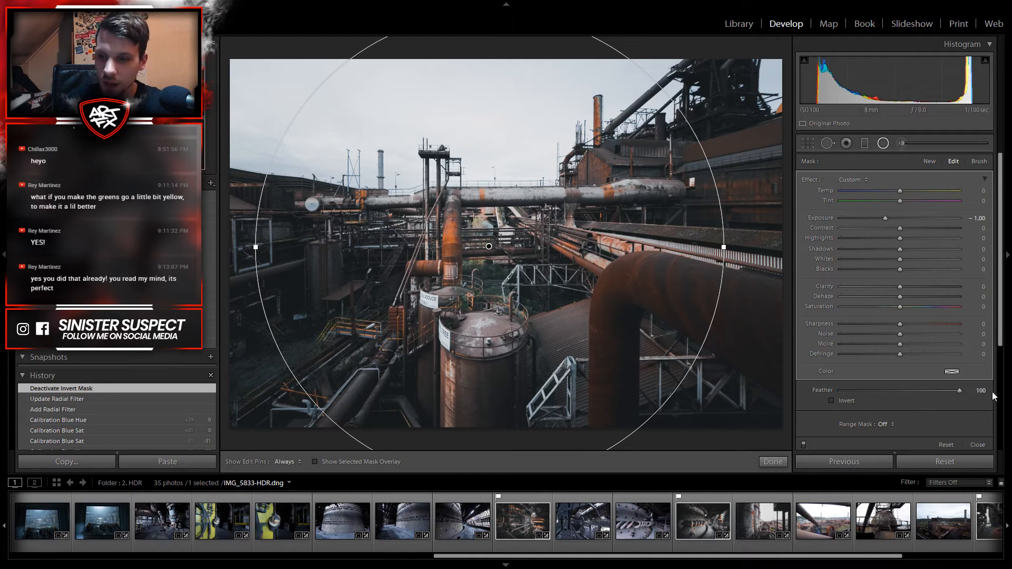
# Step: Set the radial filter's feather to 58 and exposure to -2.18, and shift the filter slightly to the right
pyautogui.moveTo(925, 393)
pyautogui.mouseDown()
pyautogui.moveTo(897, 396)
pyautogui.moveTo(960, 395)
pyautogui.moveTo(907, 401)
pyautogui.mouseUp()
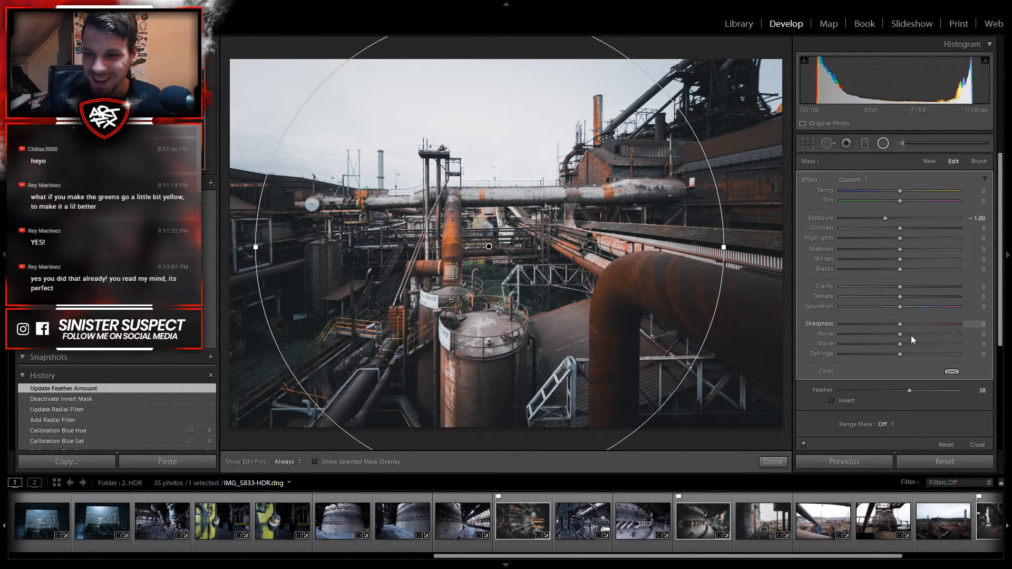
pyautogui.moveTo(880, 217); pyautogui.dragTo(866, 219)
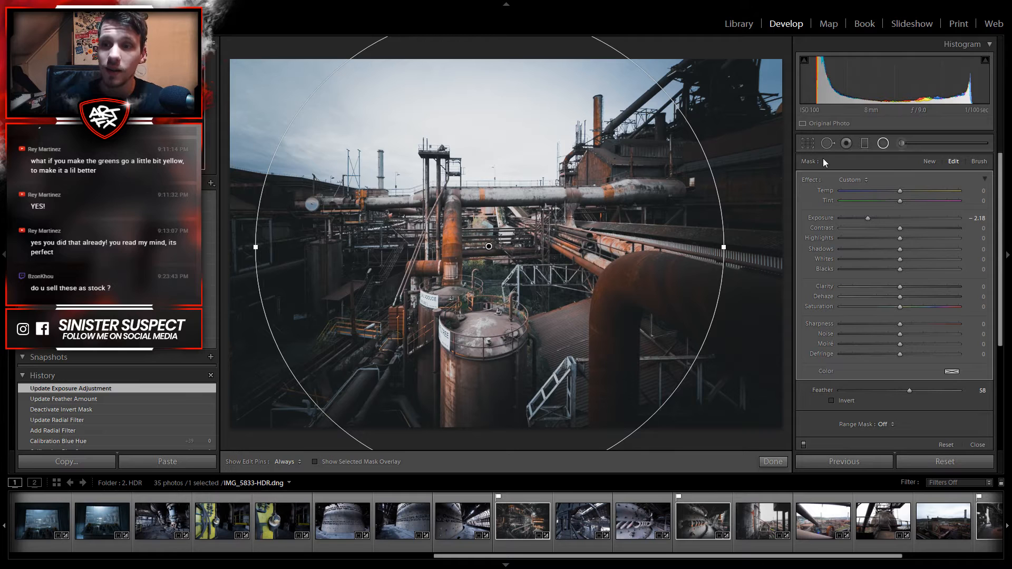
pyautogui.moveTo(999, 158); pyautogui.dragTo(1000, 124)
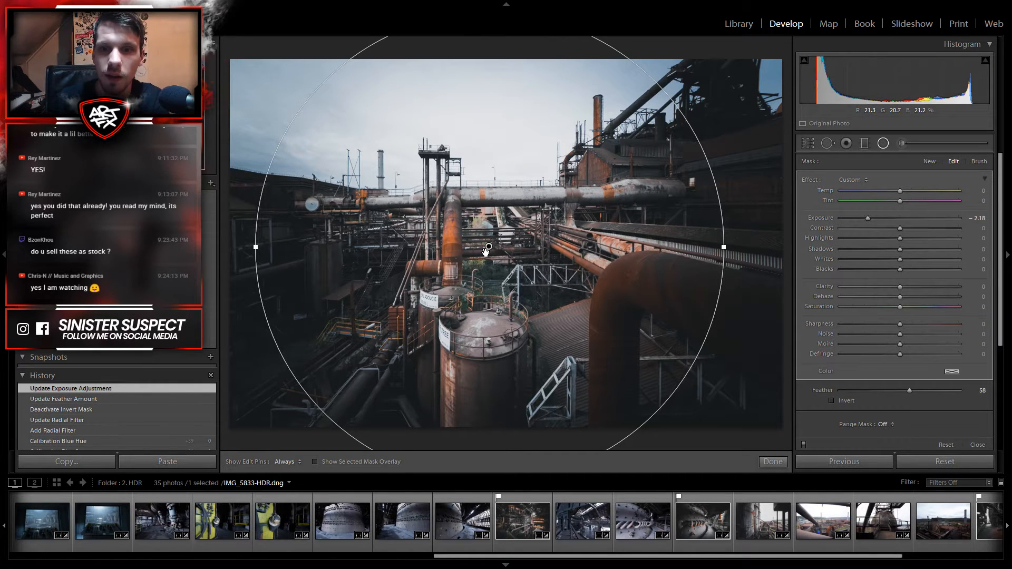
pyautogui.moveTo(486, 251); pyautogui.dragTo(497, 252)
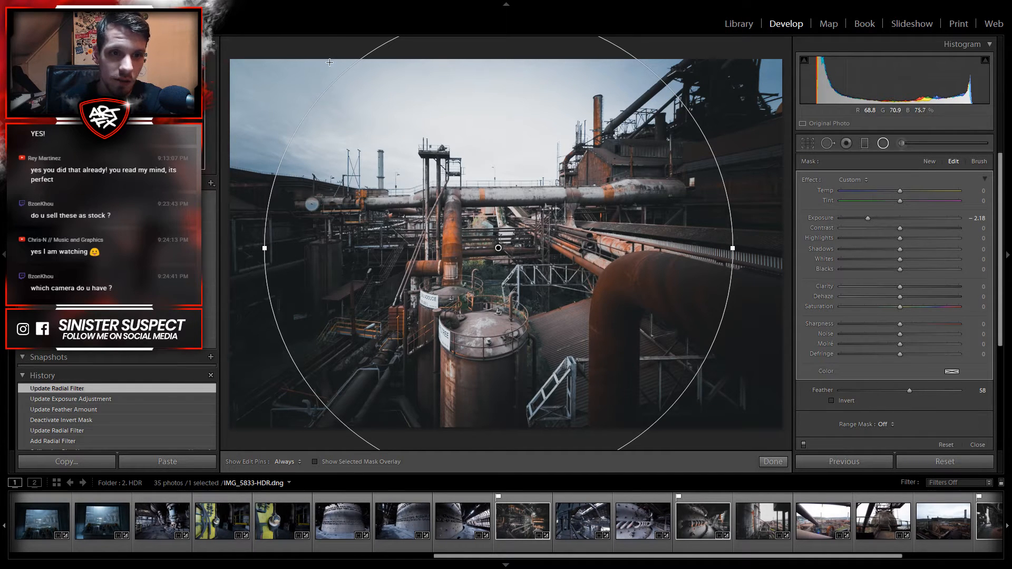
pyautogui.scroll(-3, 1002, 276)
pyautogui.scroll(3, 991, 303)
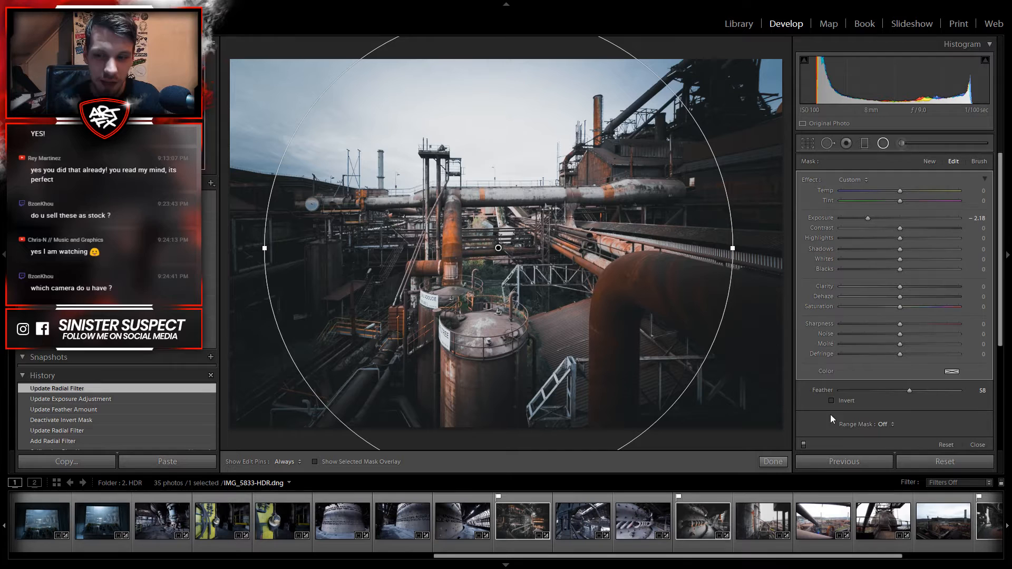
# Step: Limit the radial filter with a Luminance range mask and narrow its range to 0/26
pyautogui.click(883, 426)
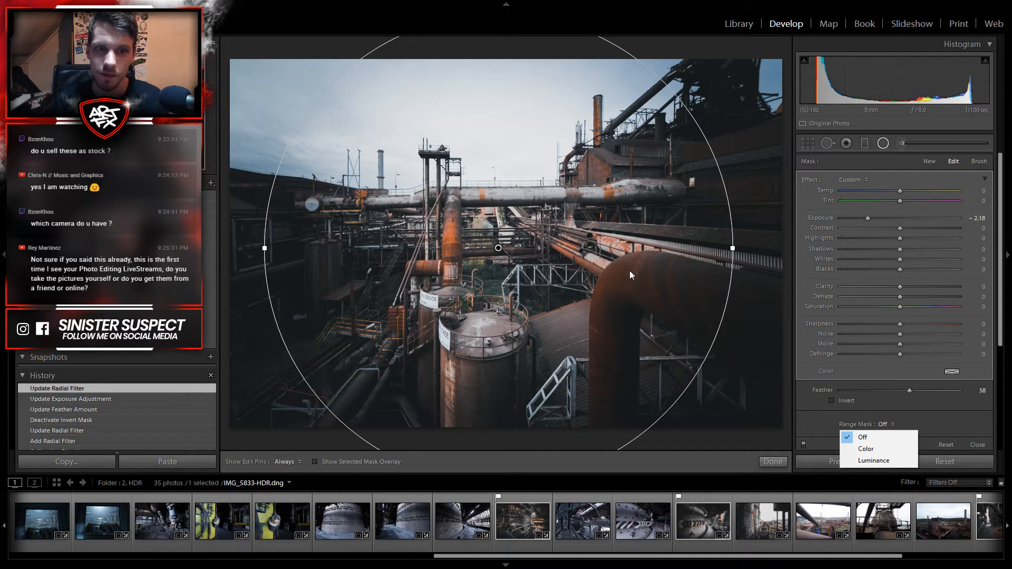
pyautogui.click(881, 462)
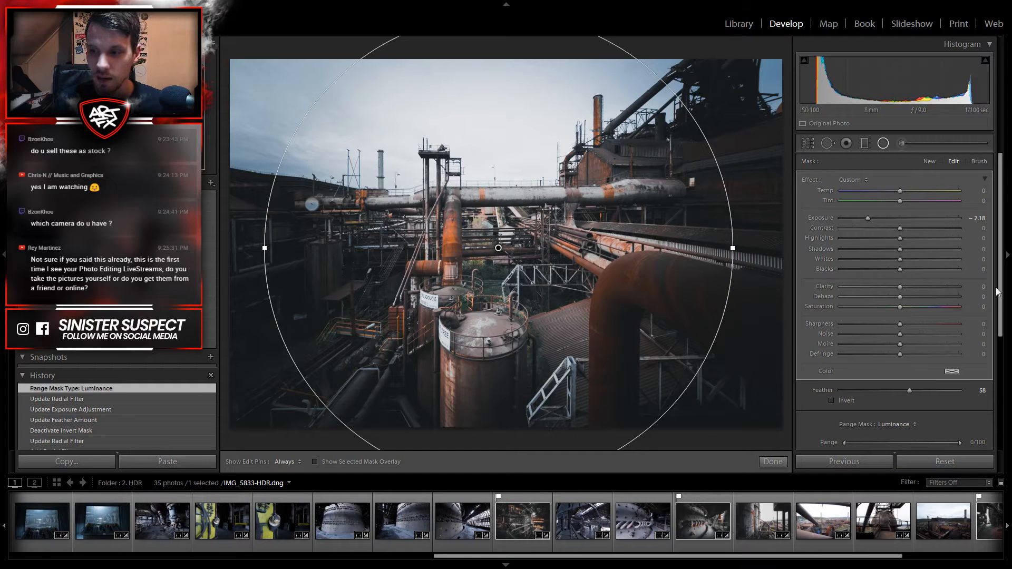
pyautogui.scroll(-3, 1001, 290)
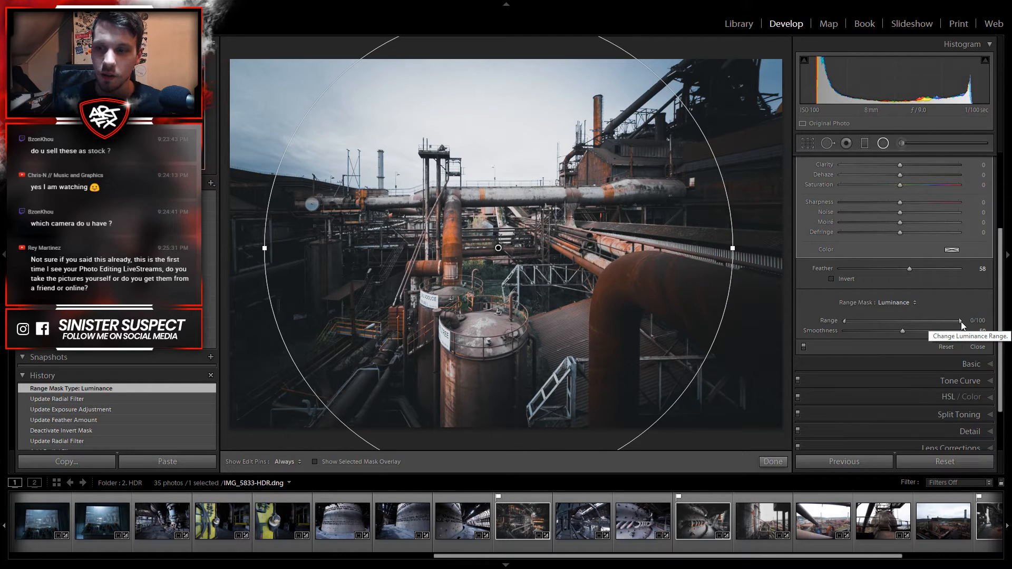
pyautogui.moveTo(961, 321); pyautogui.dragTo(953, 324)
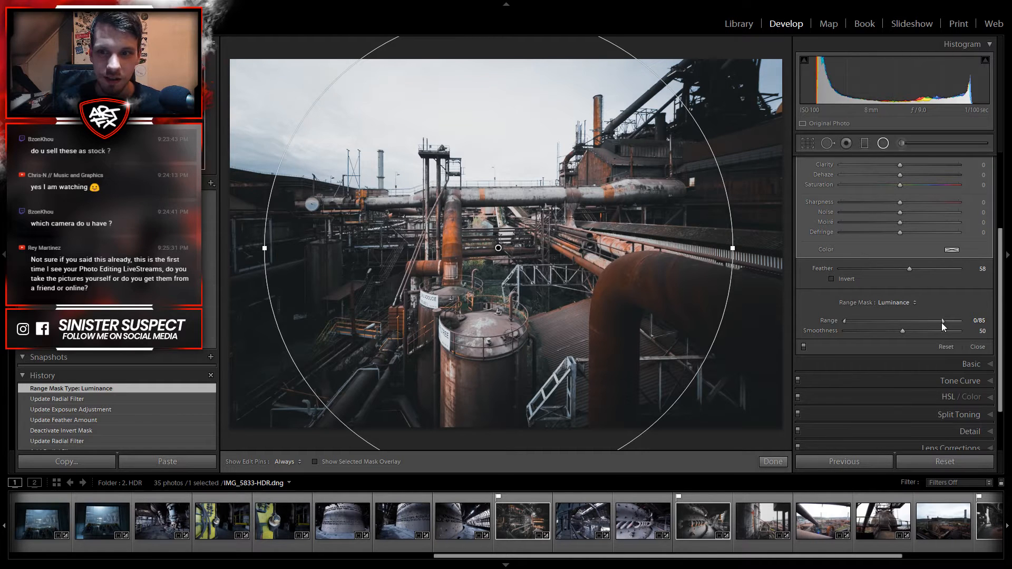
pyautogui.moveTo(935, 323); pyautogui.dragTo(943, 324)
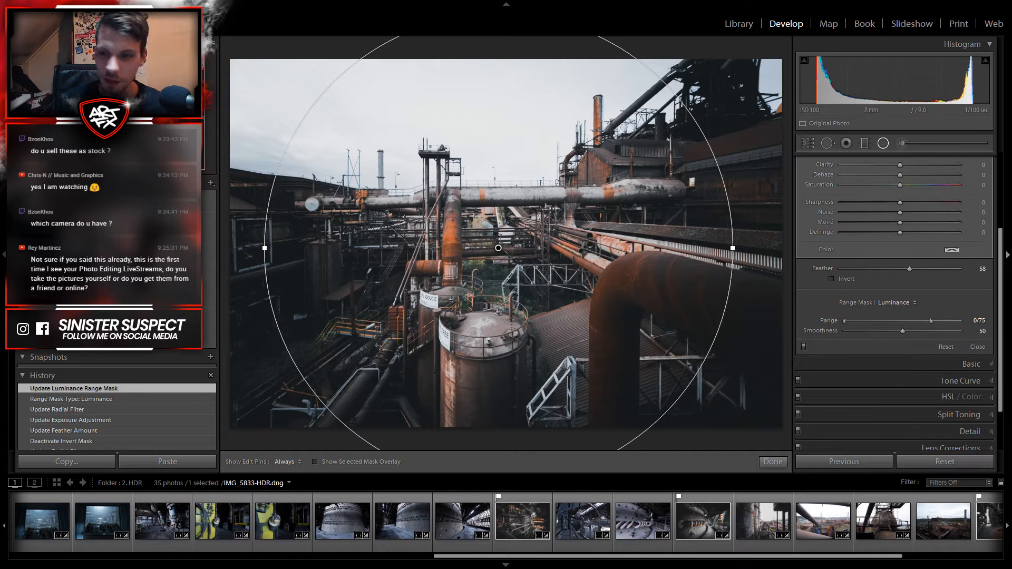
pyautogui.moveTo(932, 321); pyautogui.dragTo(875, 319)
pyautogui.scroll(2, 811, 274)
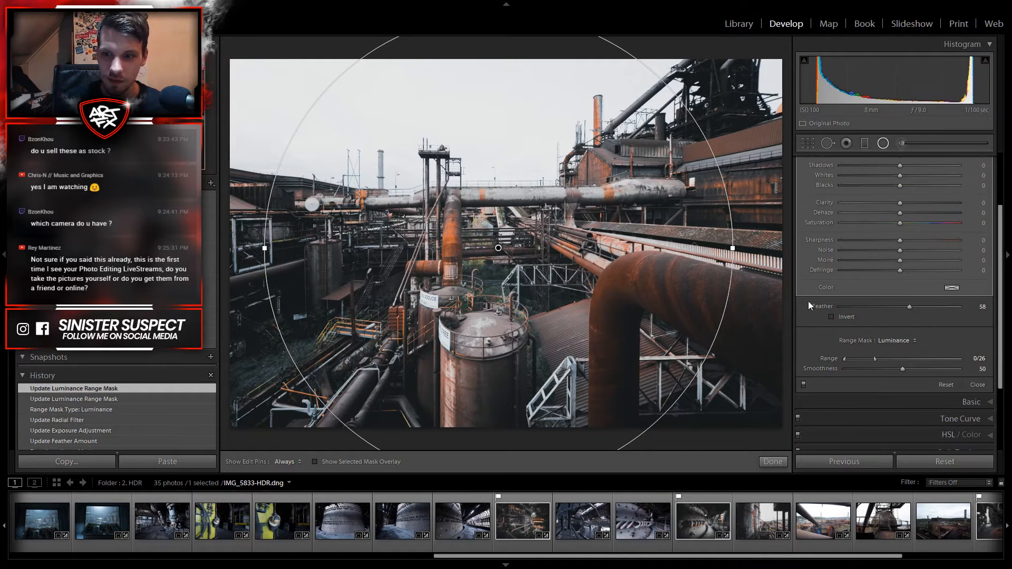
# Step: Switch the radial filters off and on repeatedly to compare the photo with and without the darkening
pyautogui.click(803, 384)
pyautogui.click(804, 384)
pyautogui.click(804, 384)
pyautogui.click(804, 384)
pyautogui.click(803, 385)
pyautogui.click(803, 384)
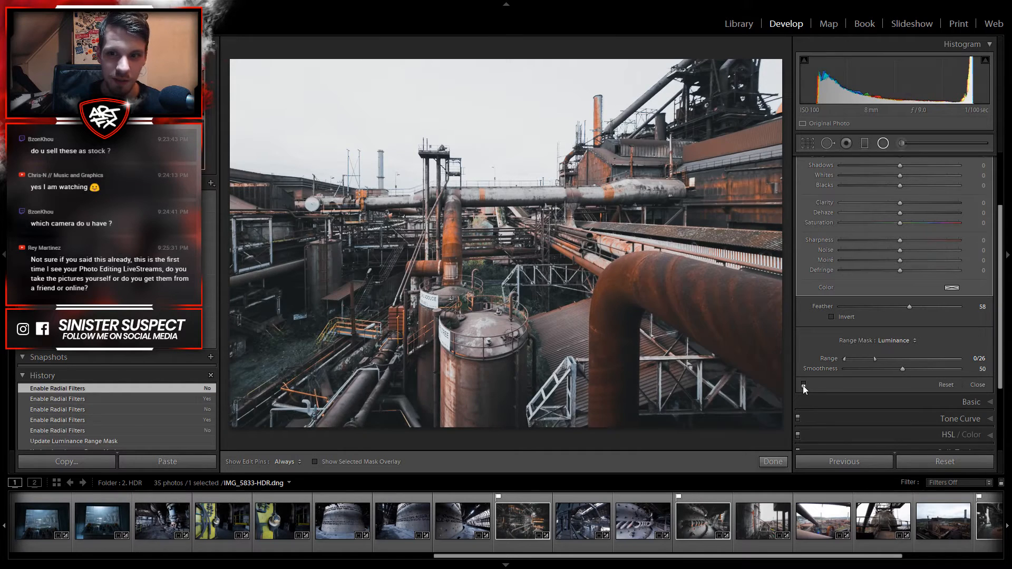
pyautogui.click(803, 384)
pyautogui.click(803, 384)
pyautogui.click(803, 384)
# Step: Widen the luminance range to 0/70, set the radial filter's exposure to -1.32, and close the Radial Filter tool
pyautogui.moveTo(876, 359); pyautogui.dragTo(924, 361)
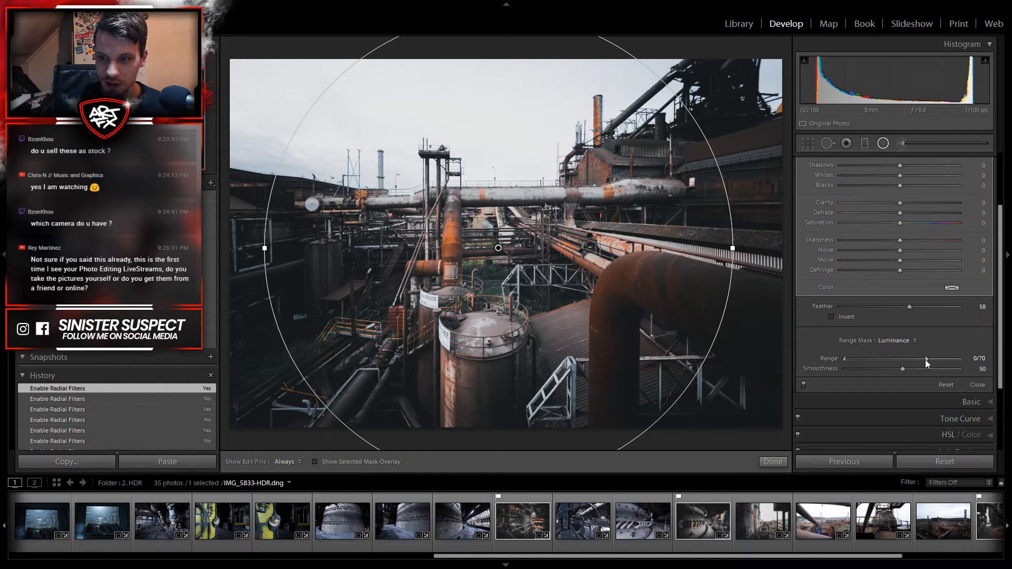
pyautogui.moveTo(925, 359); pyautogui.dragTo(925, 359)
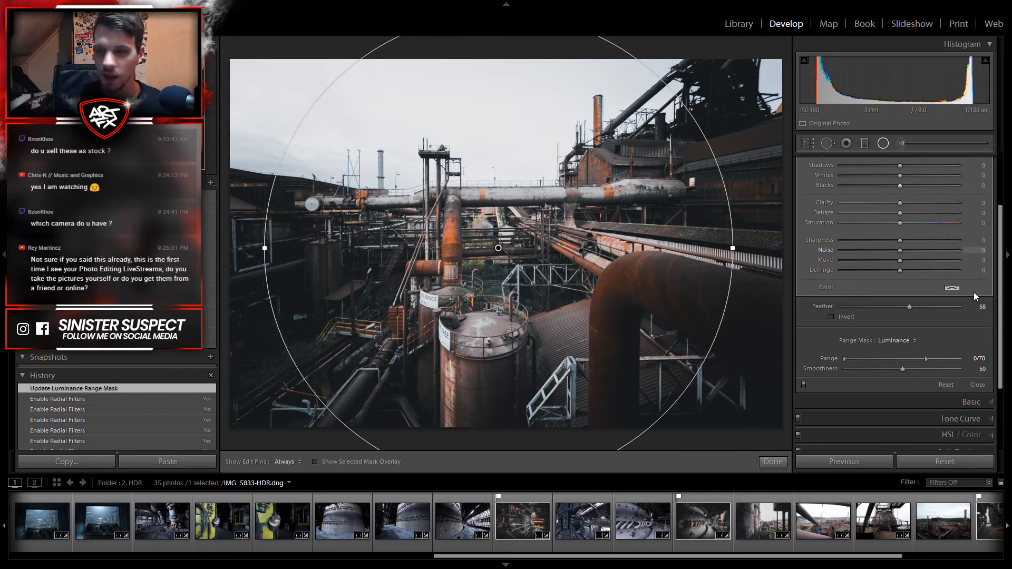
pyautogui.scroll(2, 844, 322)
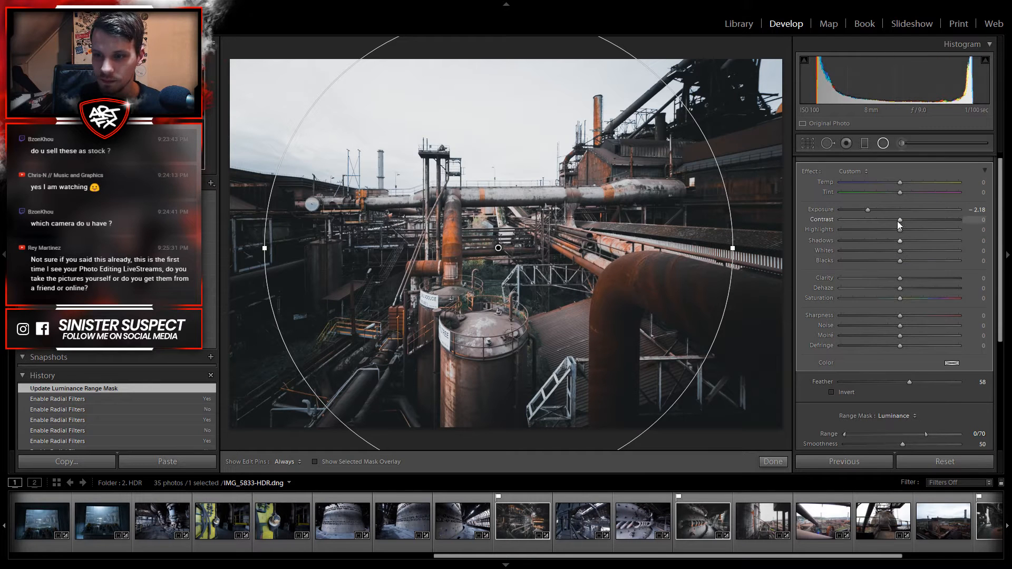
pyautogui.moveTo(871, 209); pyautogui.dragTo(884, 211)
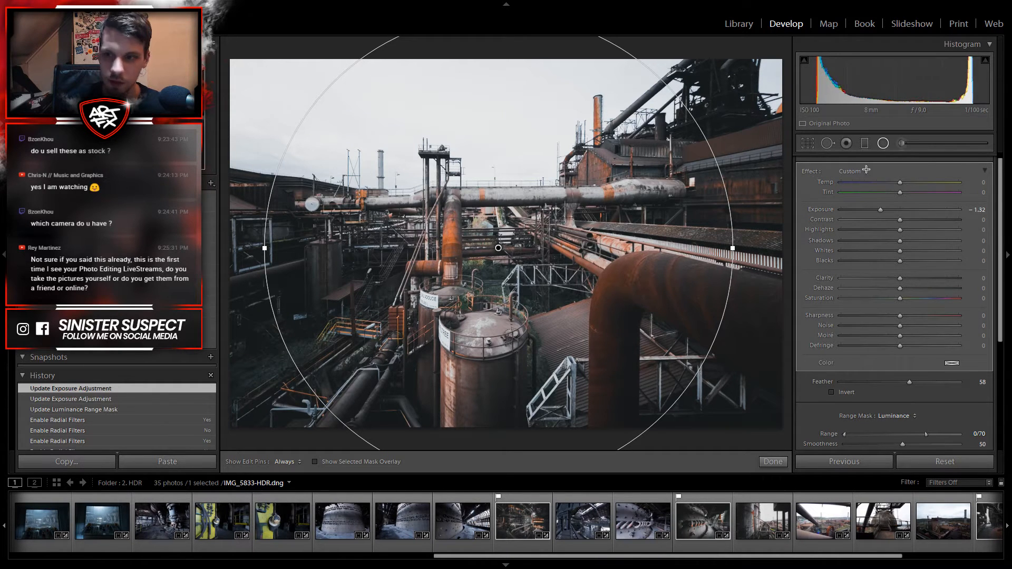
pyautogui.click(884, 143)
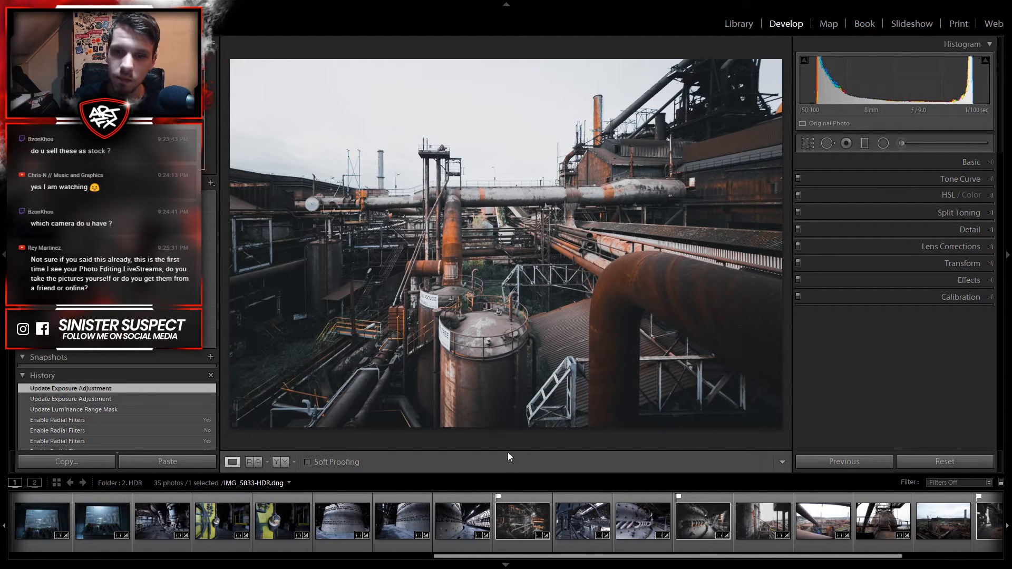
# Step: Examine the edited photo's details up close, from the central tanks and pipes to the dark lower-left area
pyautogui.click(472, 288)
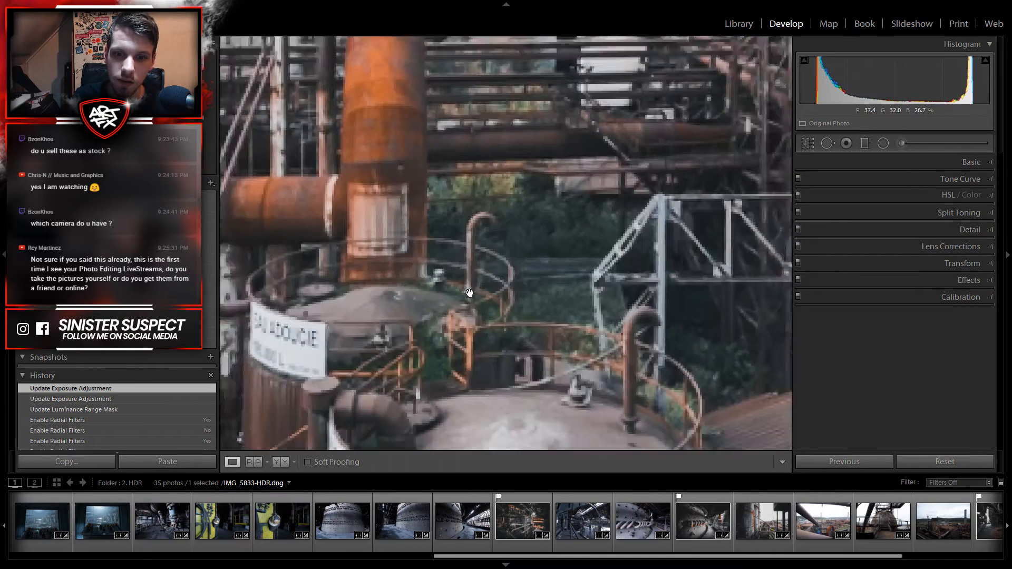
pyautogui.moveTo(521, 201); pyautogui.dragTo(384, 348)
pyautogui.moveTo(676, 139); pyautogui.dragTo(580, 260)
pyautogui.moveTo(655, 302); pyautogui.dragTo(294, 210)
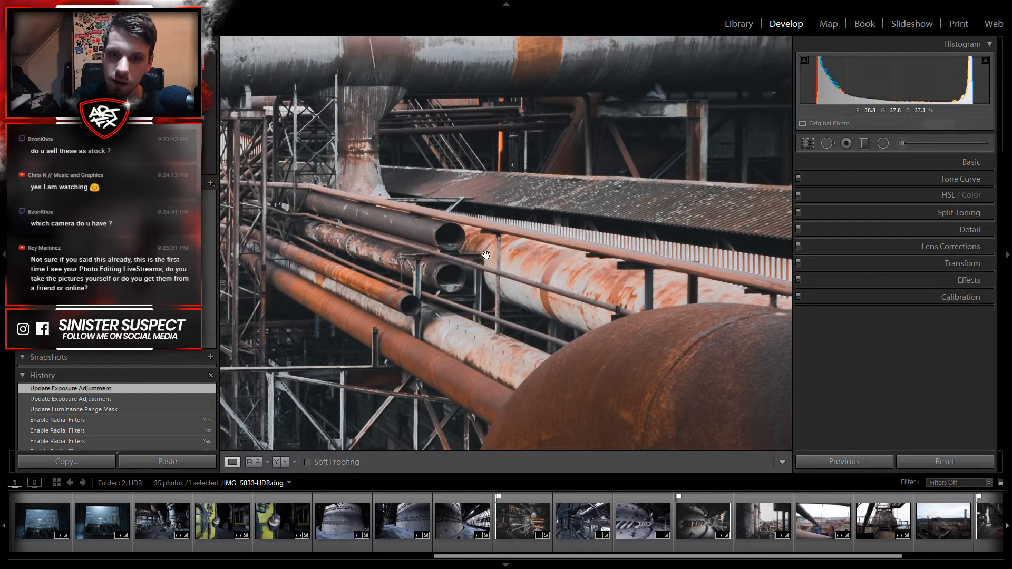
pyautogui.click(656, 357)
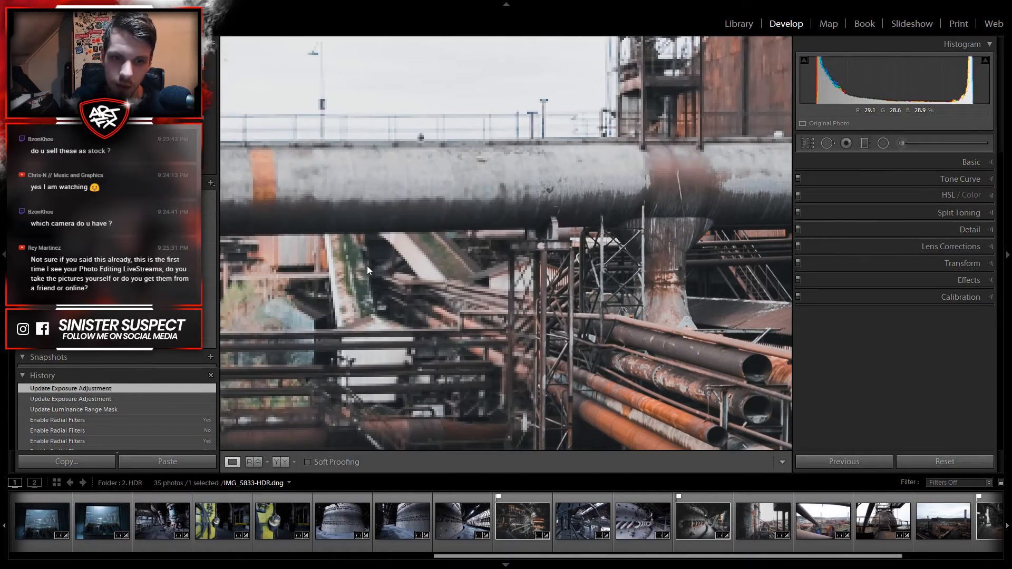
pyautogui.moveTo(330, 261); pyautogui.dragTo(721, 254)
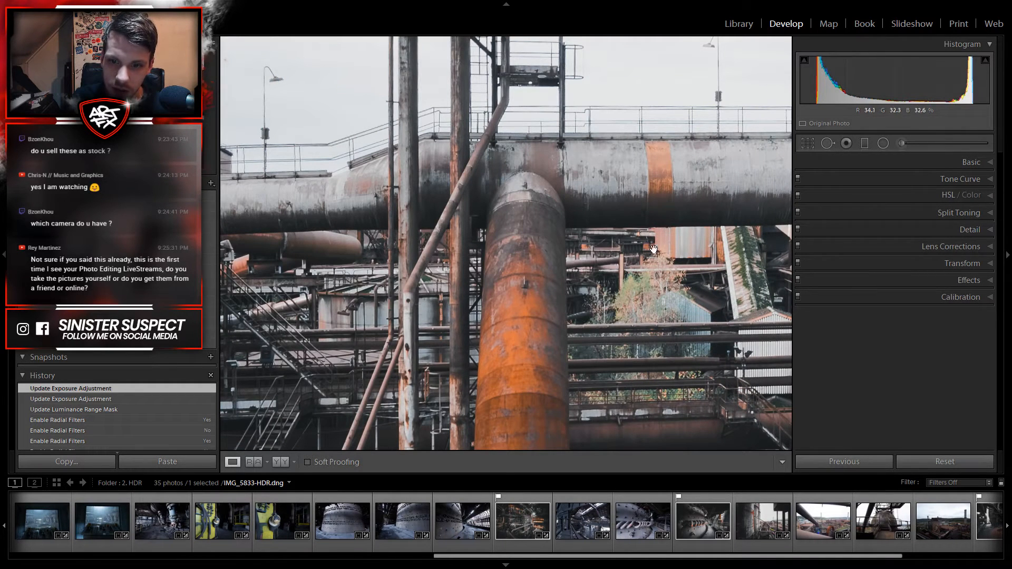
pyautogui.moveTo(351, 286); pyautogui.dragTo(708, 214)
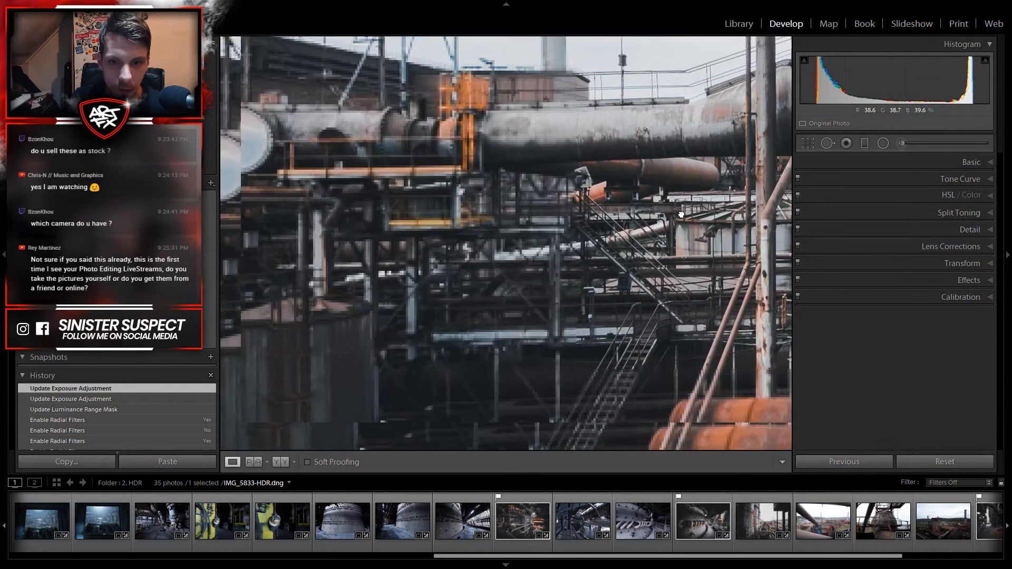
pyautogui.moveTo(383, 246); pyautogui.dragTo(680, 136)
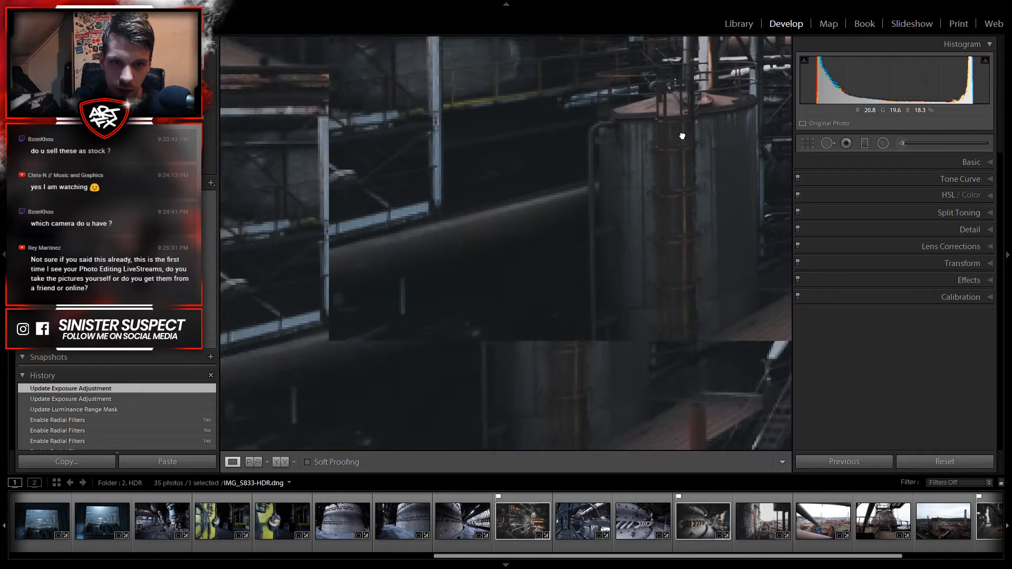
pyautogui.moveTo(552, 374); pyautogui.dragTo(544, 144)
pyautogui.moveTo(621, 396); pyautogui.dragTo(508, 293)
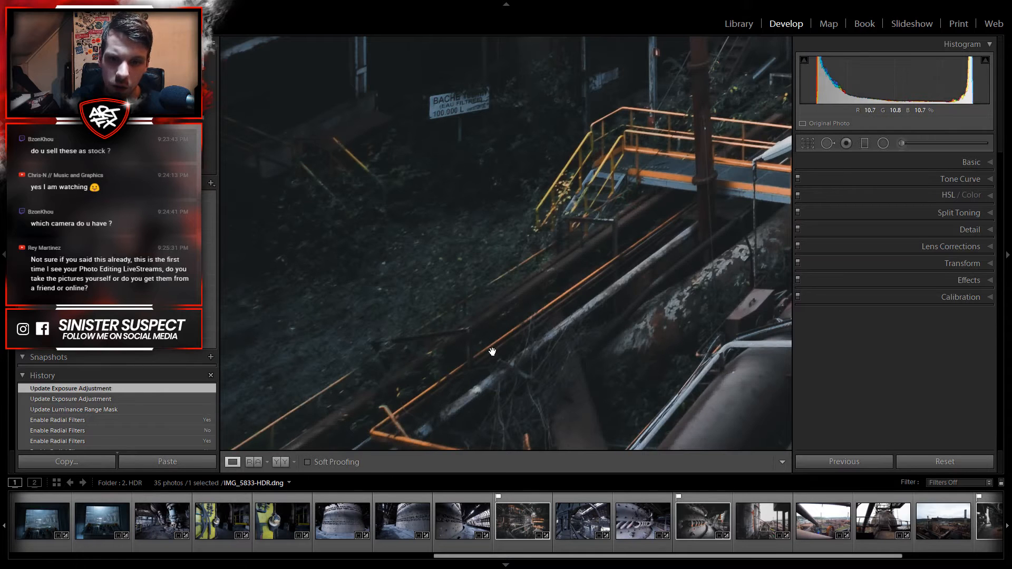
pyautogui.moveTo(545, 332); pyautogui.dragTo(596, 236)
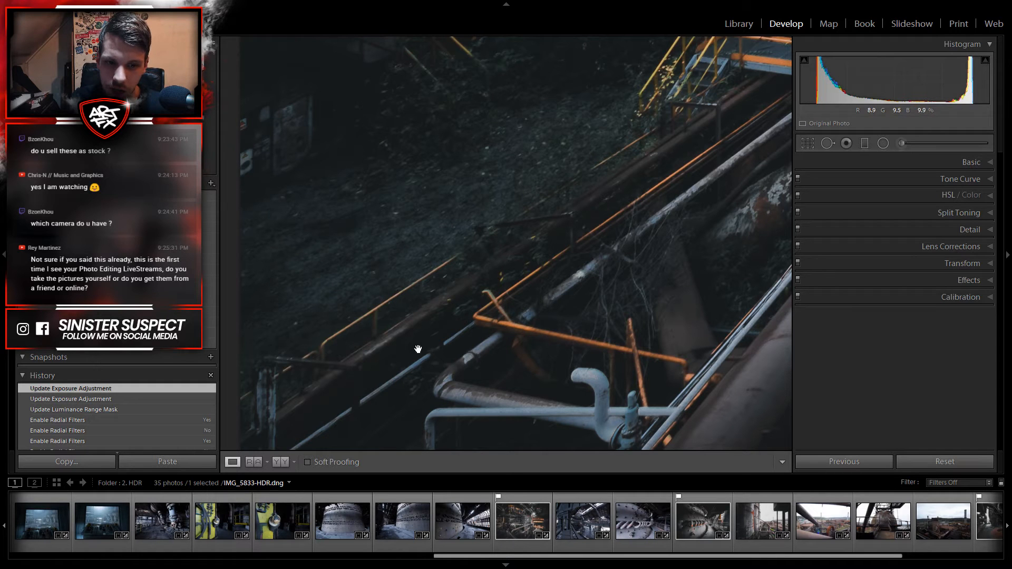
pyautogui.moveTo(463, 388); pyautogui.dragTo(452, 285)
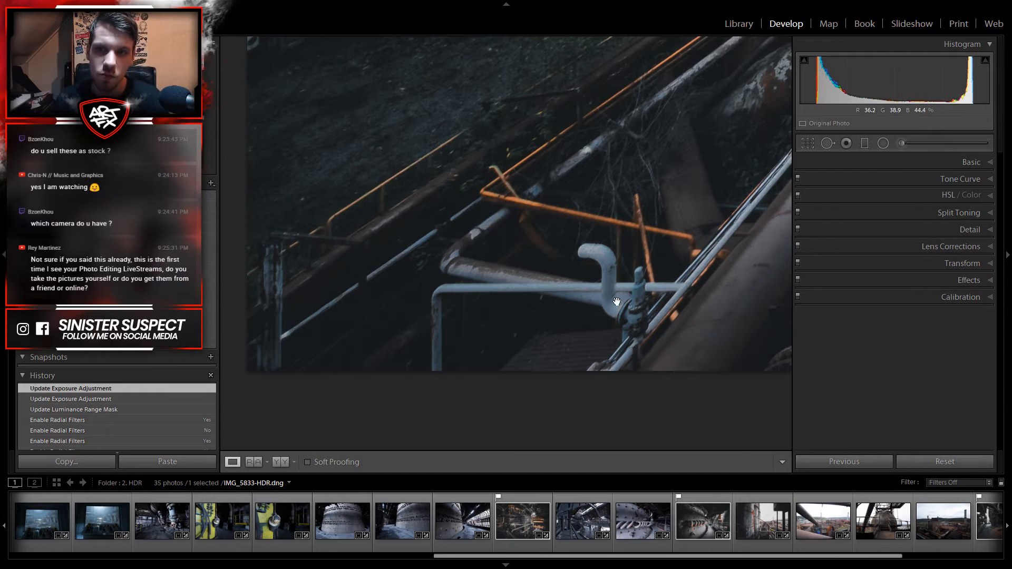
pyautogui.click(568, 214)
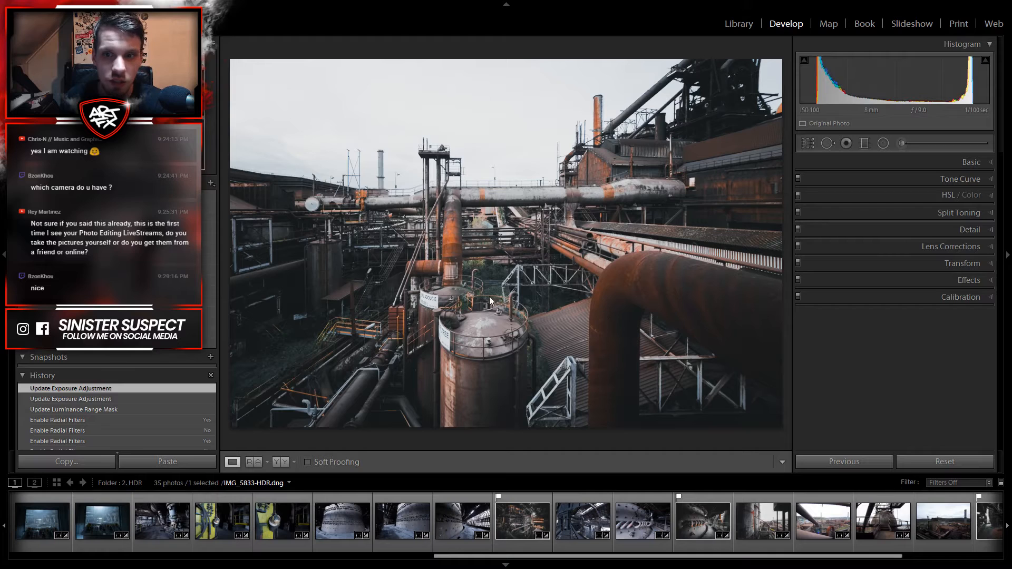
# Step: Inspect the centre of the photo around the orange pipe and steel framework, alternating close-up and full views
pyautogui.click(534, 282)
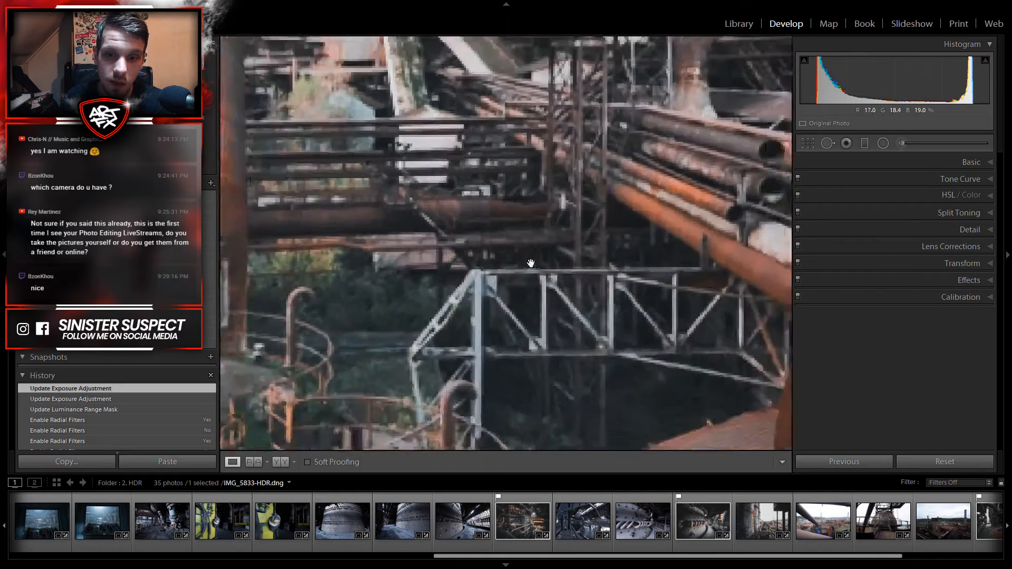
pyautogui.click(455, 239)
pyautogui.click(621, 301)
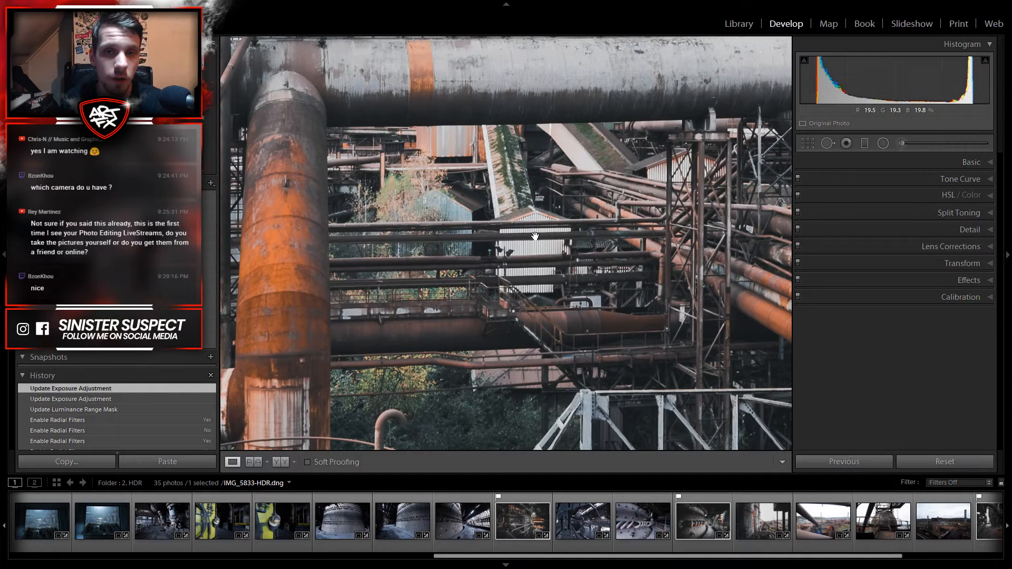
pyautogui.click(560, 252)
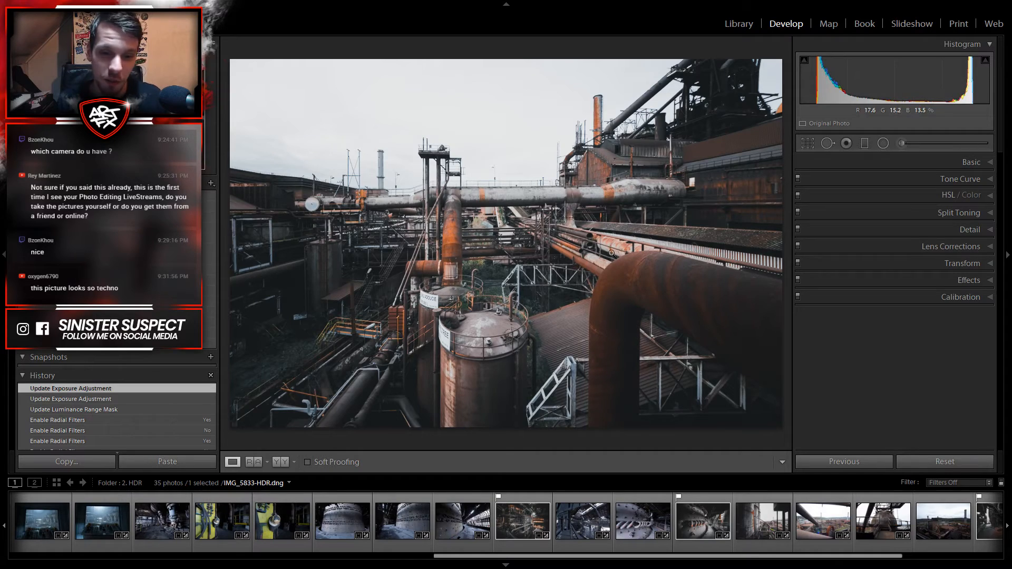
pyautogui.moveTo(513, 250); pyautogui.dragTo(515, 405)
pyautogui.moveTo(457, 355); pyautogui.dragTo(507, 239)
pyautogui.click(551, 219)
pyautogui.click(468, 298)
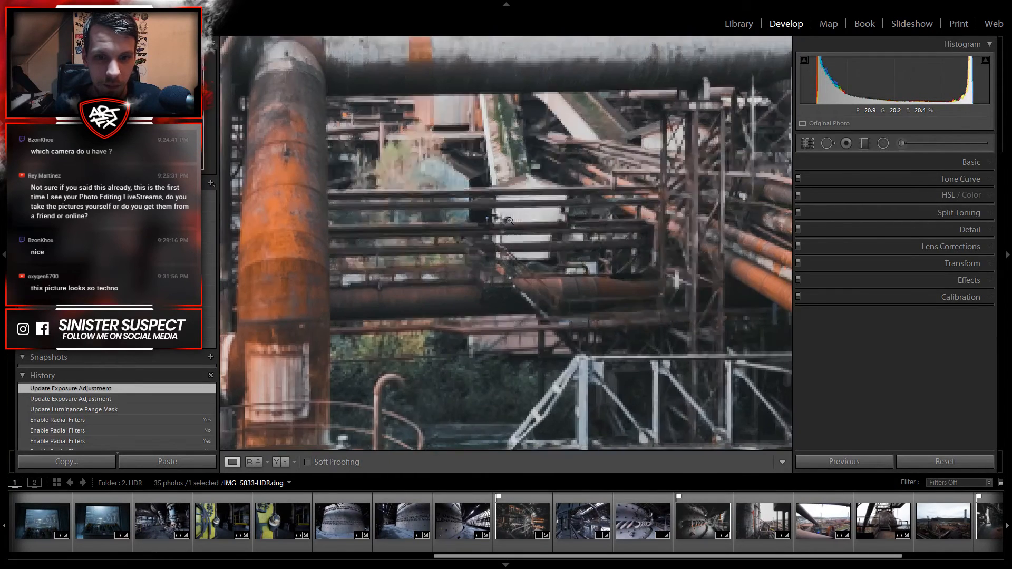
pyautogui.click(468, 299)
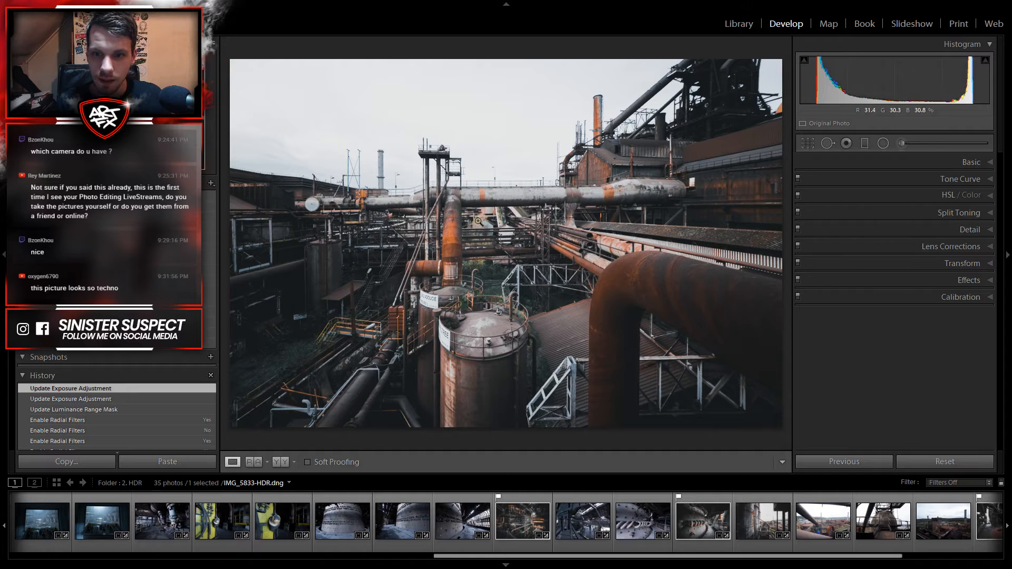
# Step: Draw an inverted radial filter with feather 100 around the centre of the photo and set its exposure to 0.50
pyautogui.click(883, 142)
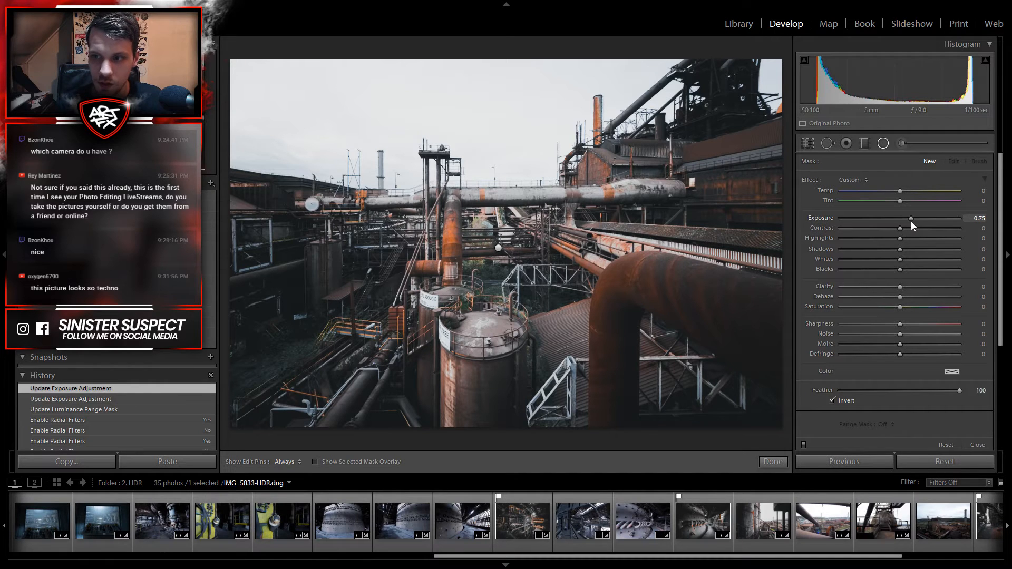
pyautogui.moveTo(553, 315); pyautogui.dragTo(646, 322)
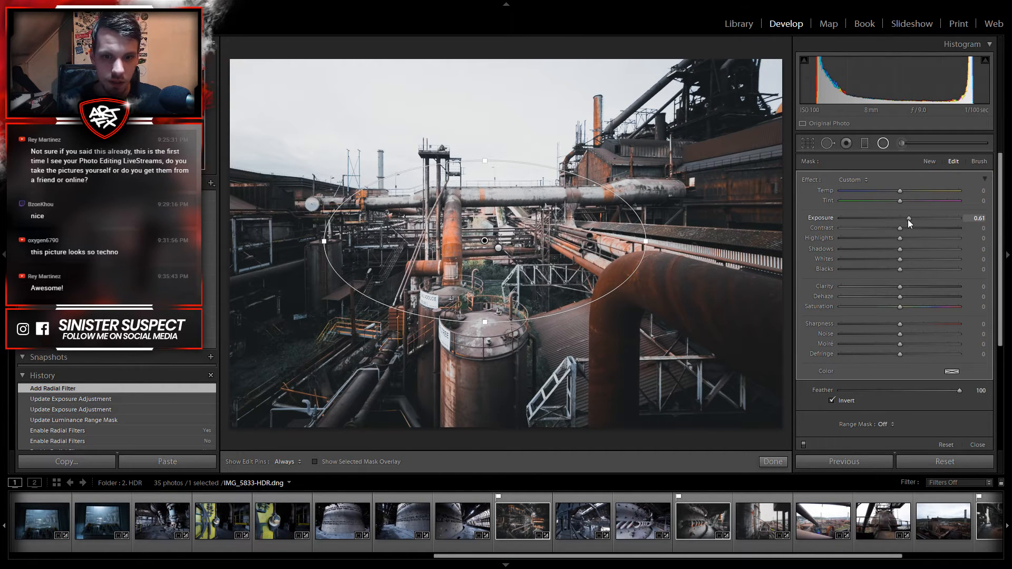
pyautogui.moveTo(907, 220); pyautogui.dragTo(906, 219)
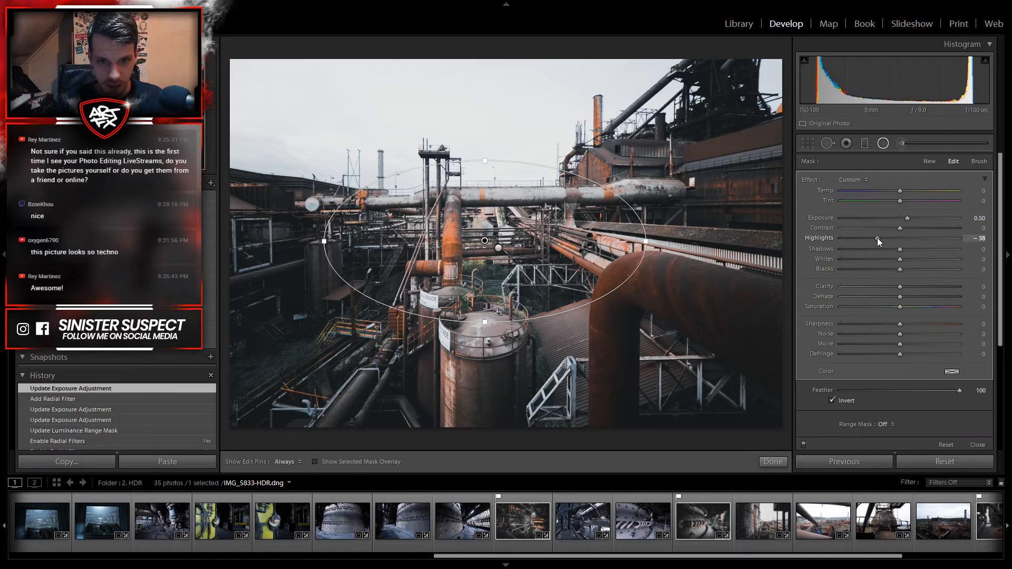
# Step: Set the central radial filter's highlights to -36, contrast to 17 and clarity to 4, and close the Radial Filter tool
pyautogui.moveTo(878, 238); pyautogui.dragTo(879, 239)
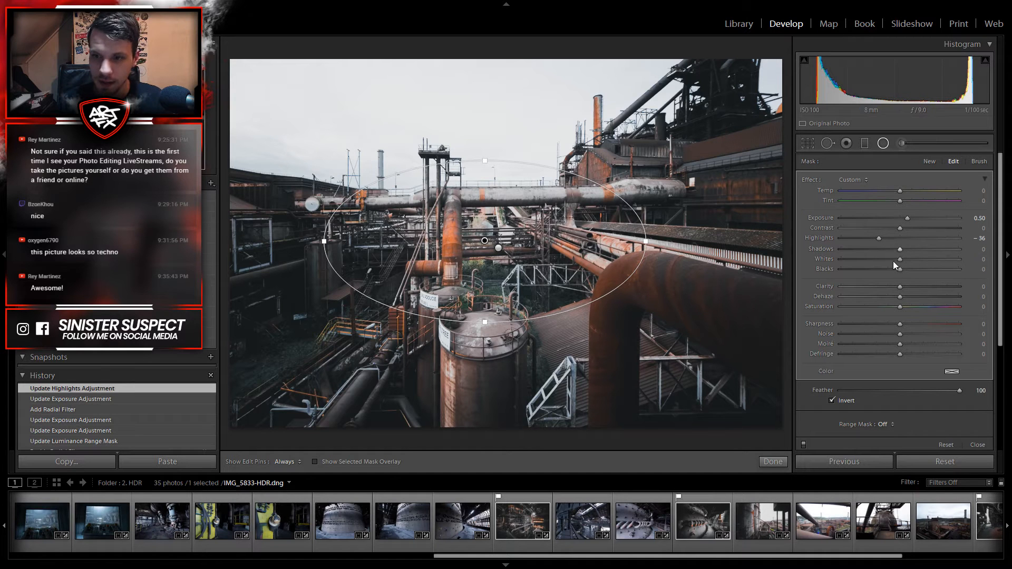
pyautogui.click(912, 228)
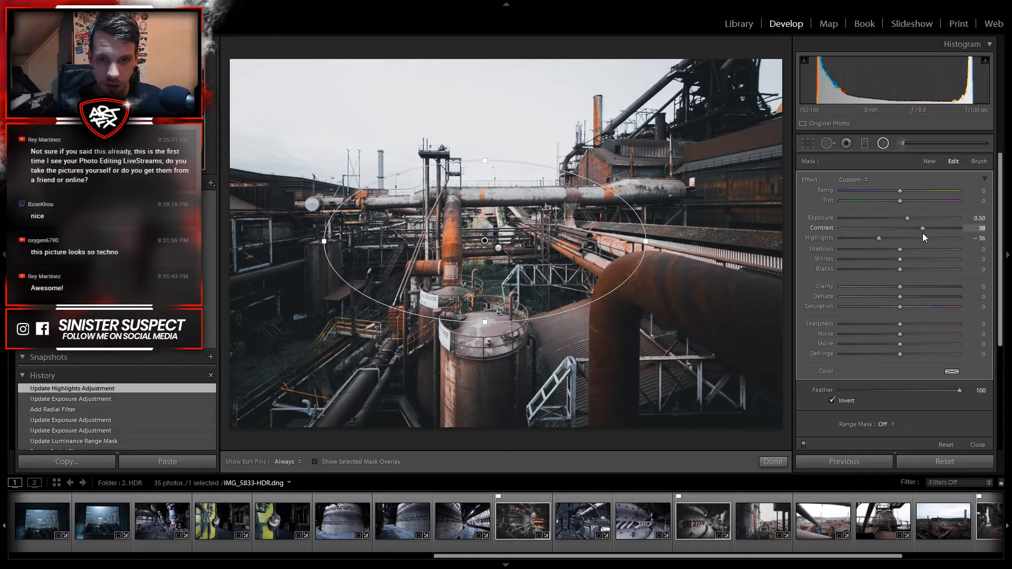
pyautogui.moveTo(915, 233); pyautogui.dragTo(909, 233)
pyautogui.moveTo(900, 286); pyautogui.dragTo(902, 307)
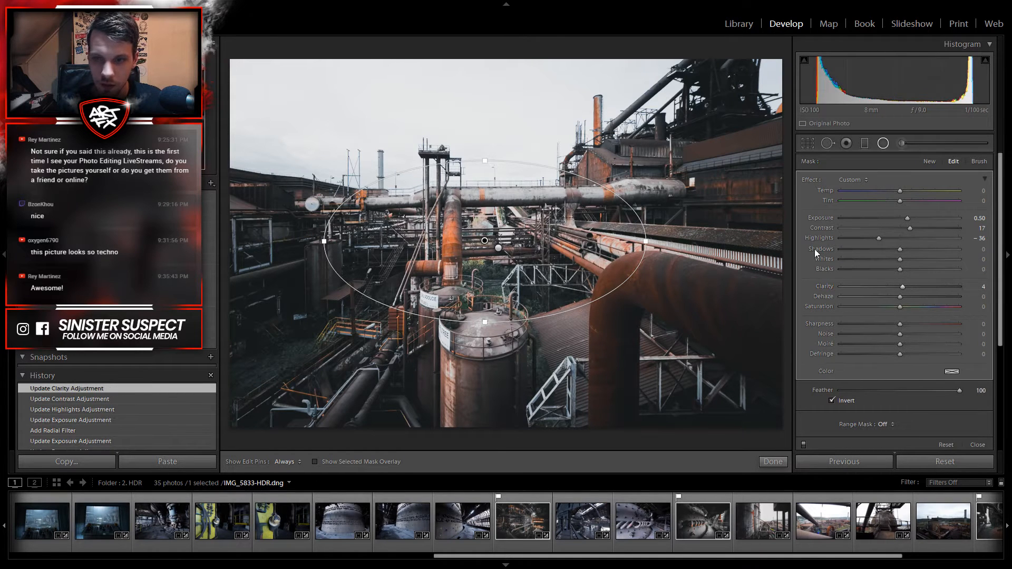
pyautogui.click(883, 143)
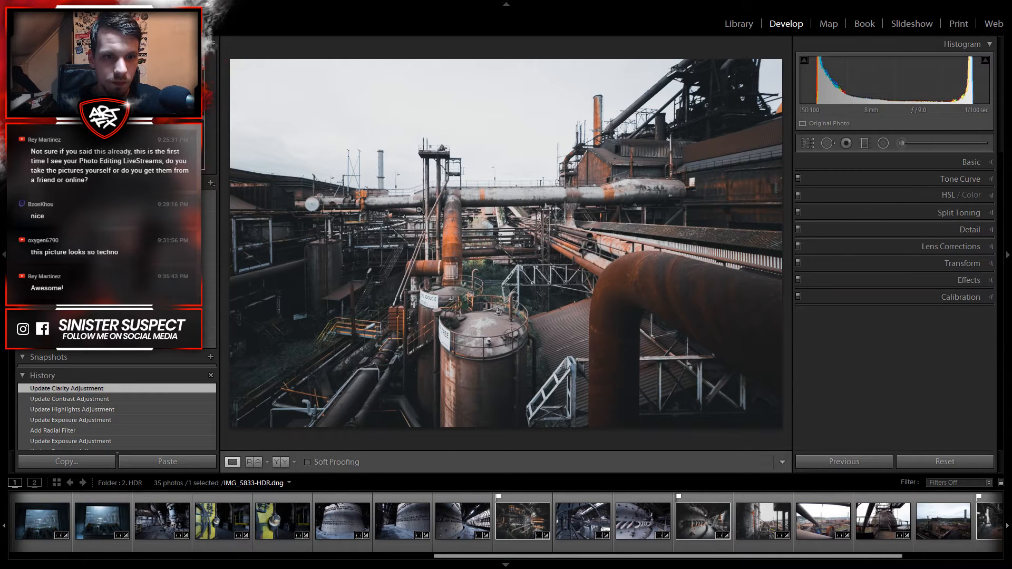
# Step: Add a small inverted radial filter with exposure 0.50 over the top of the central tank
pyautogui.click(883, 143)
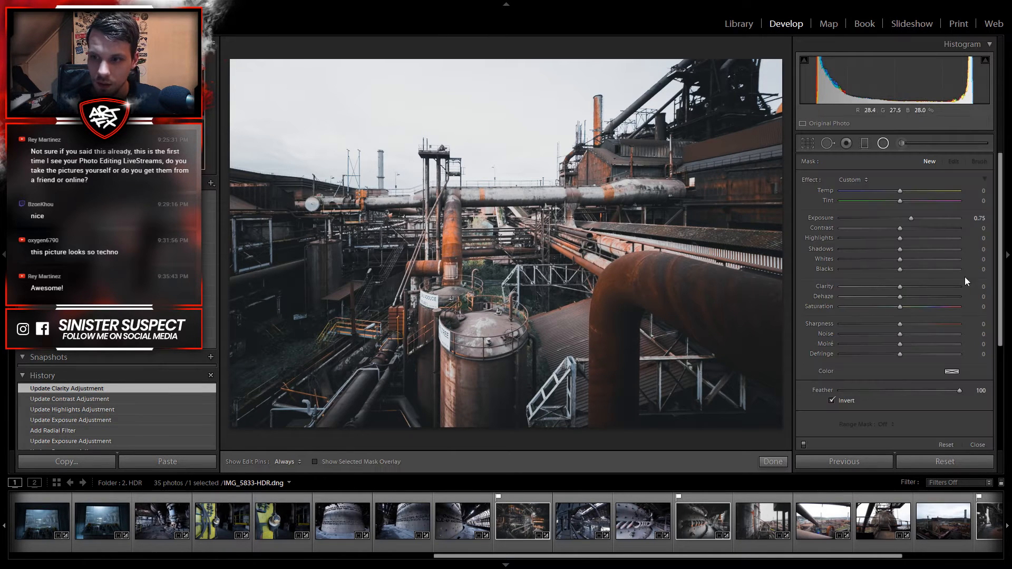
pyautogui.moveTo(910, 218); pyautogui.dragTo(906, 219)
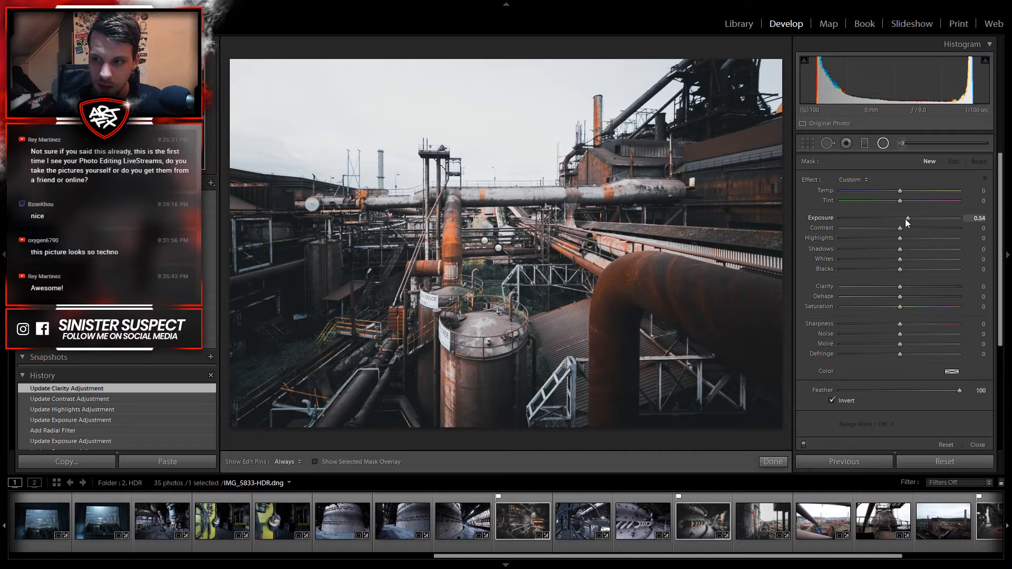
pyautogui.moveTo(905, 219); pyautogui.dragTo(903, 219)
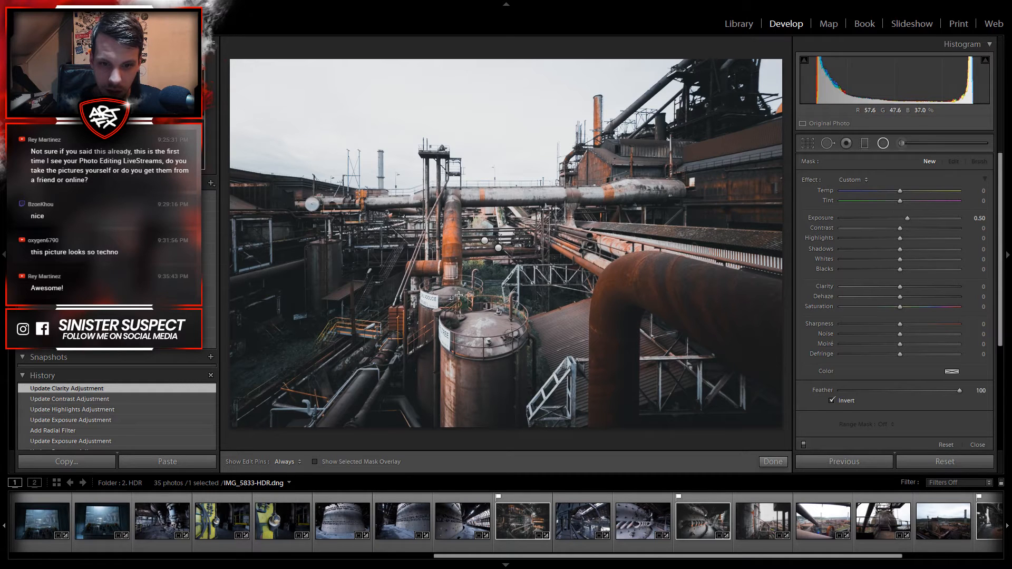
pyautogui.moveTo(465, 297); pyautogui.dragTo(483, 304)
pyautogui.moveTo(486, 304); pyautogui.dragTo(486, 301)
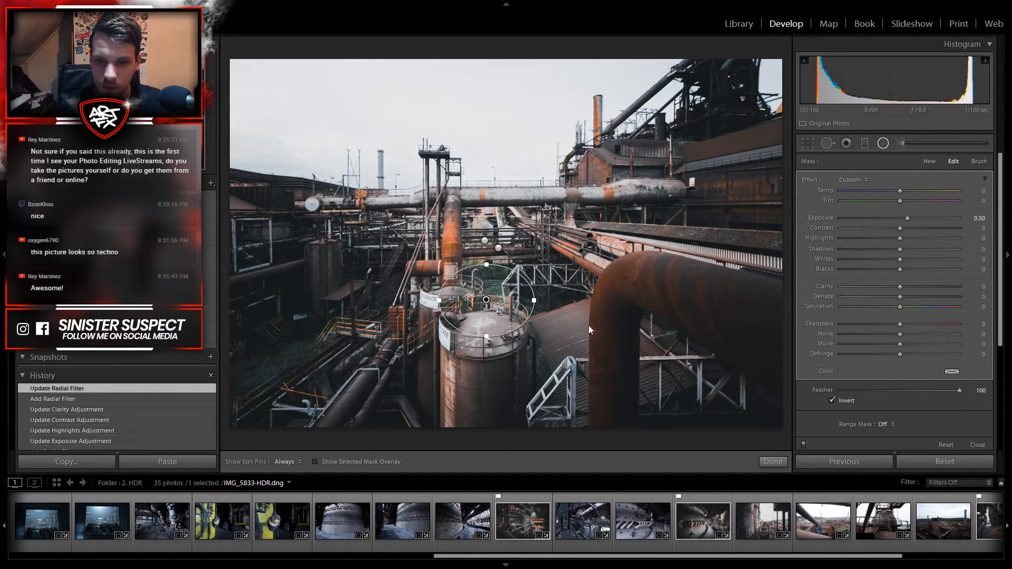
# Step: Add a radial filter over the bend of the large rusty pipe and give it a Color range mask sampled from the pipe
pyautogui.moveTo(616, 261); pyautogui.dragTo(665, 303)
pyautogui.moveTo(615, 264); pyautogui.dragTo(615, 264)
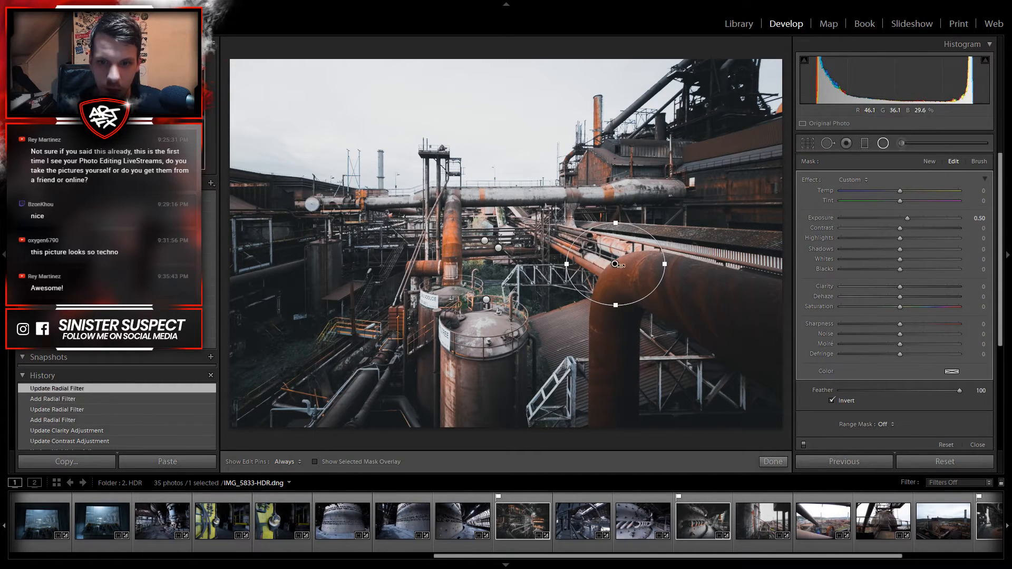
pyautogui.click(891, 424)
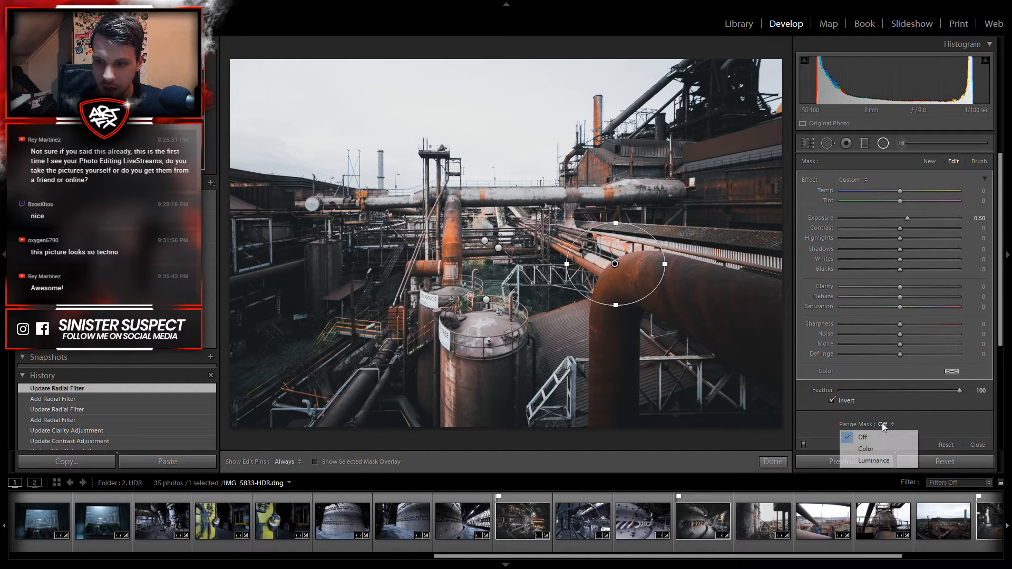
pyautogui.click(872, 449)
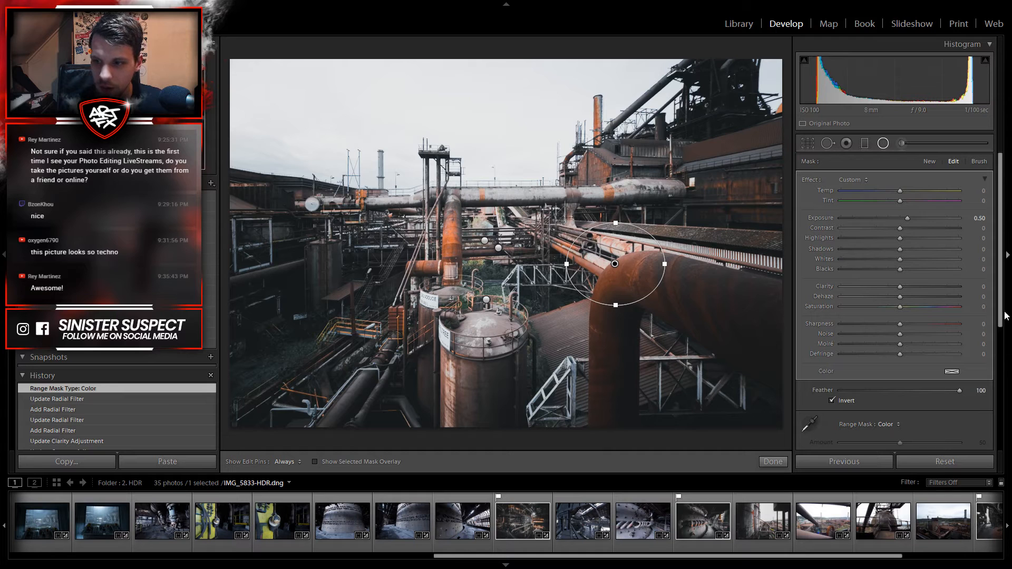
pyautogui.scroll(-3, 1002, 316)
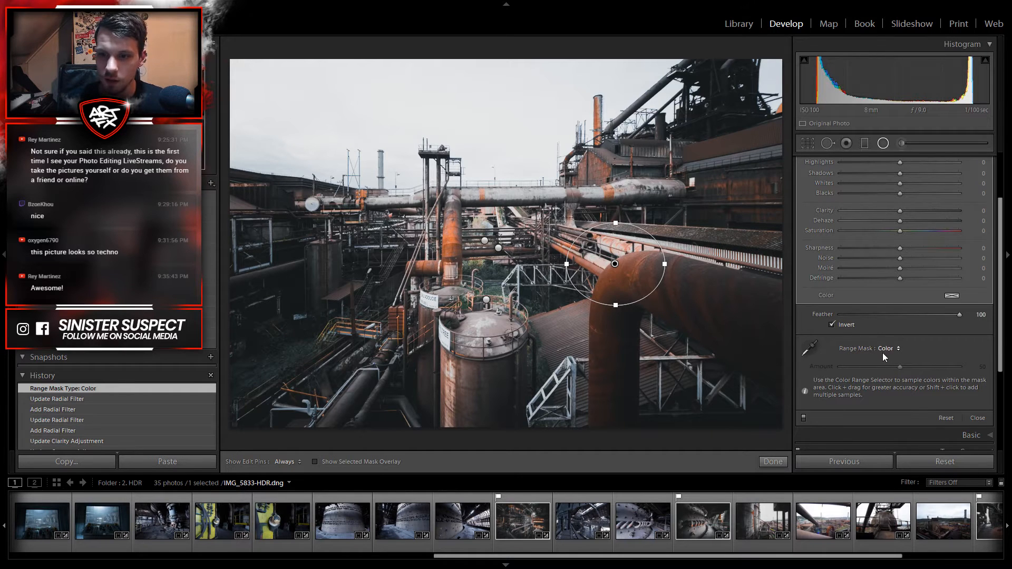
pyautogui.click(812, 348)
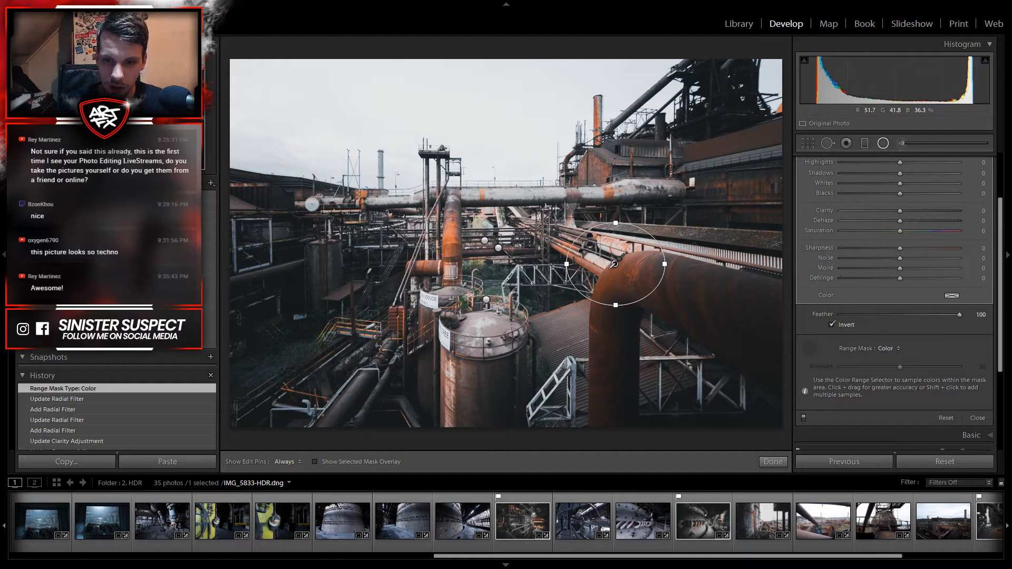
pyautogui.click(622, 260)
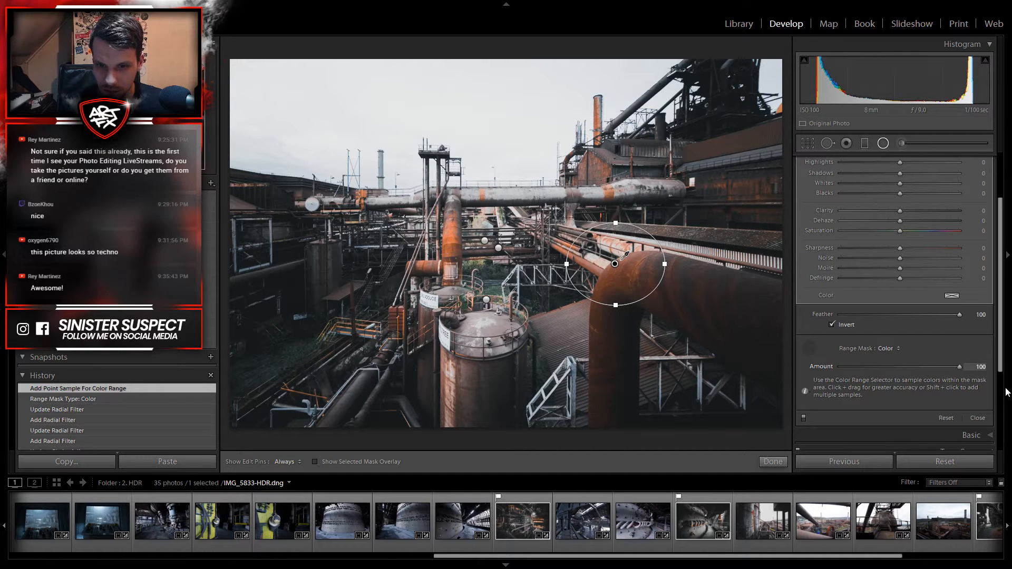
# Step: Set the color range mask's amount to 0 and sample three neighbouring points on the rusty pipe's bend
pyautogui.moveTo(764, 379); pyautogui.dragTo(801, 384)
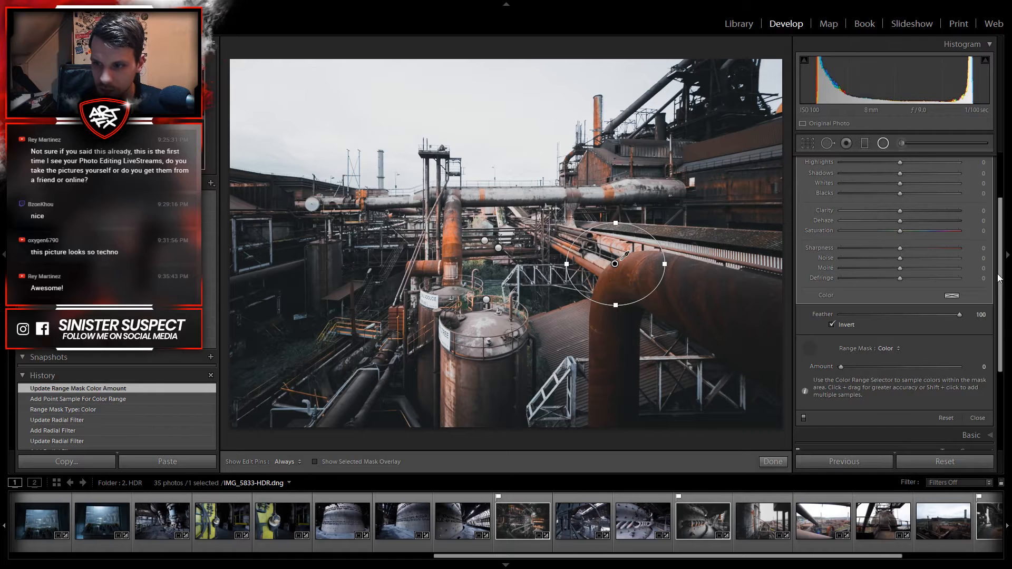
pyautogui.scroll(3, 1006, 226)
pyautogui.scroll(-4, 1006, 225)
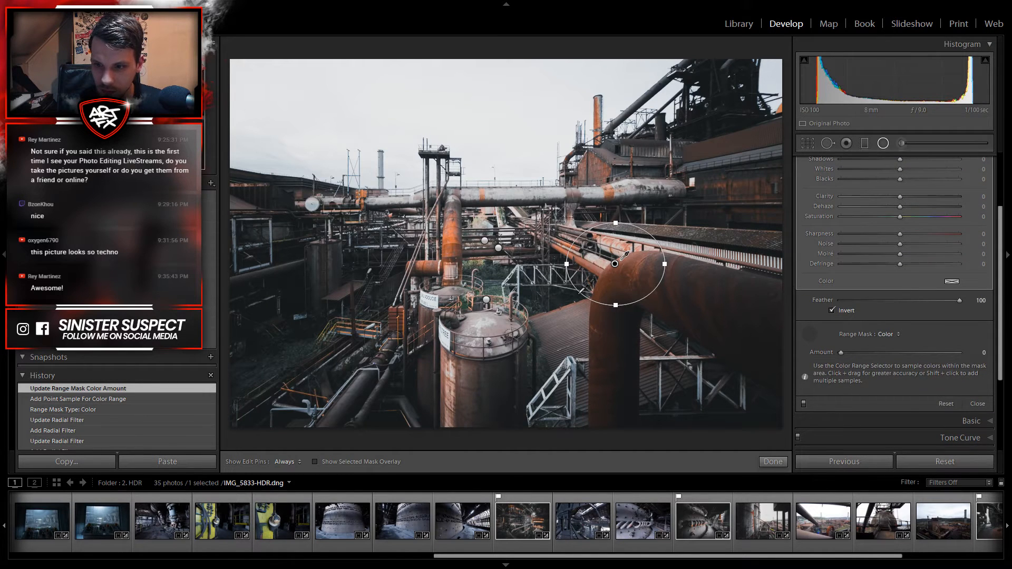
pyautogui.click(623, 260)
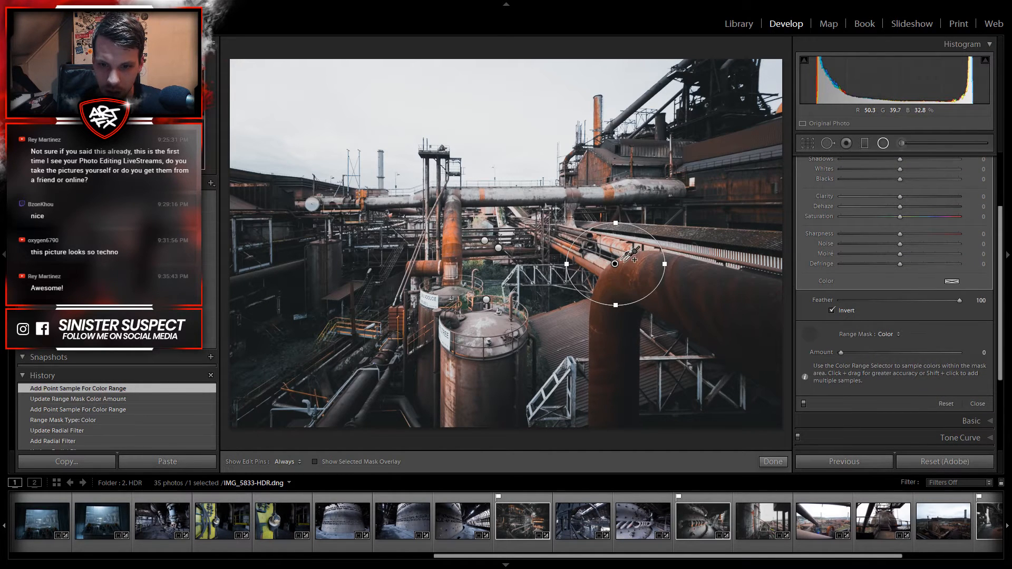
pyautogui.keyDown('shift'); pyautogui.click(627, 262); pyautogui.keyUp('shift')
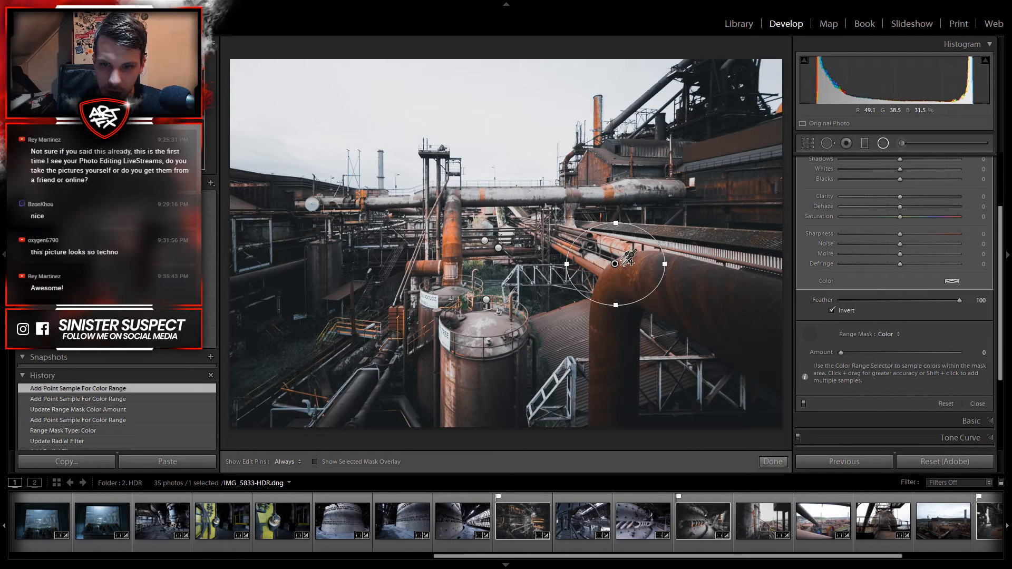
pyautogui.keyDown('shift'); pyautogui.click(630, 260); pyautogui.keyUp('shift')
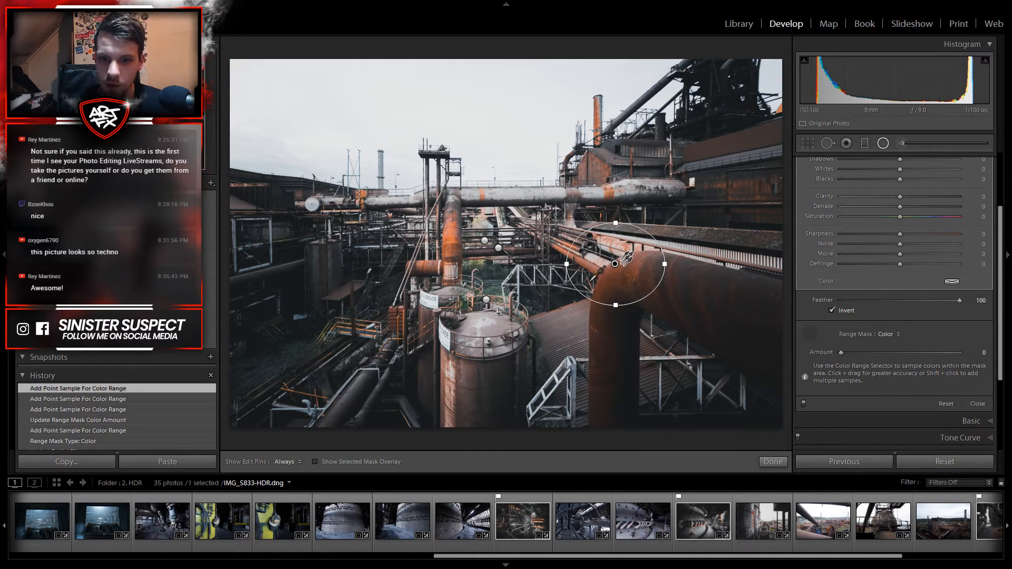
# Step: Set the pipe bend filter's exposure to 0.68 and close the Radial Filter tool
pyautogui.scroll(3, 1005, 344)
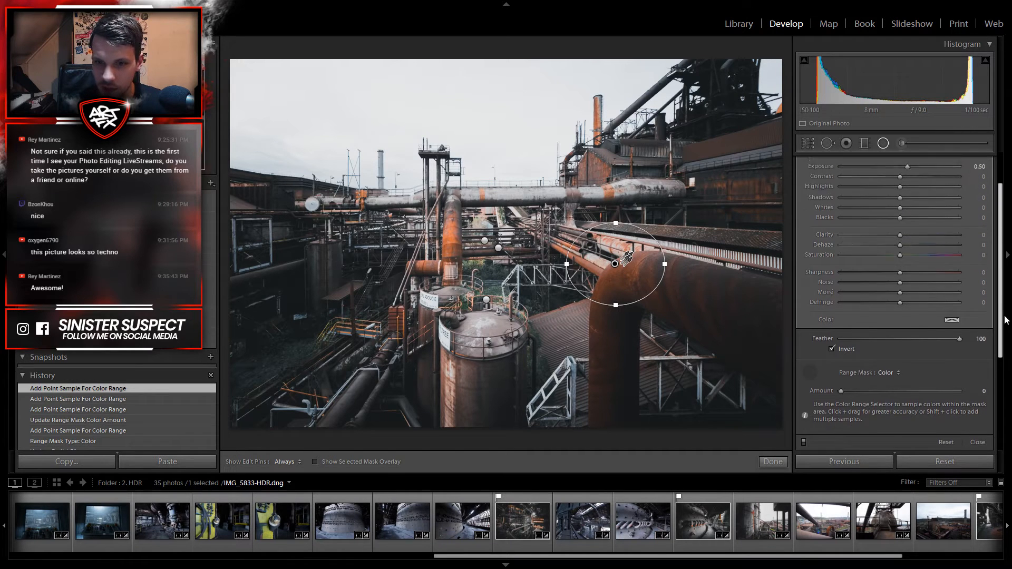
pyautogui.moveTo(912, 220); pyautogui.dragTo(913, 220)
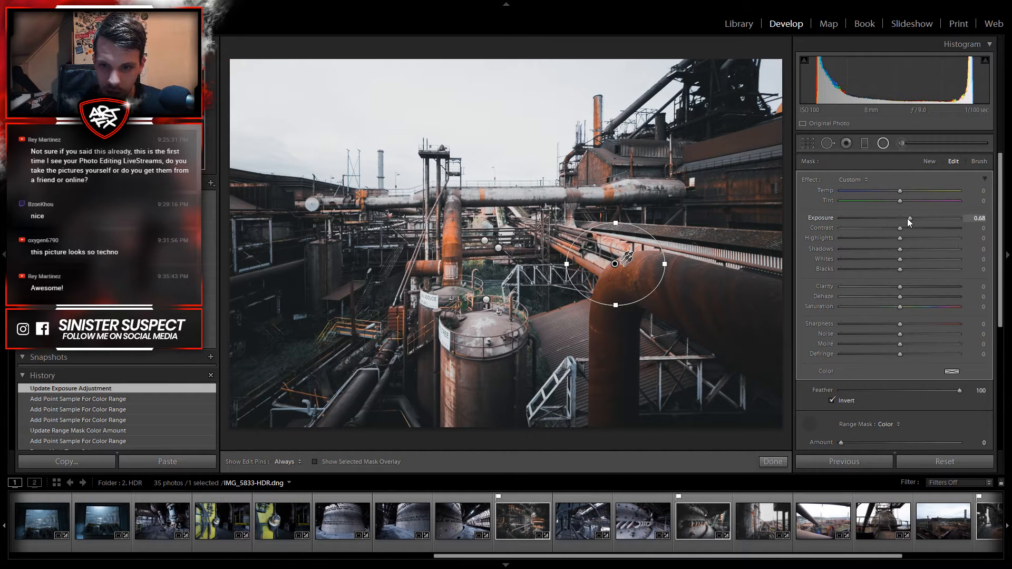
pyautogui.moveTo(907, 218); pyautogui.dragTo(906, 218)
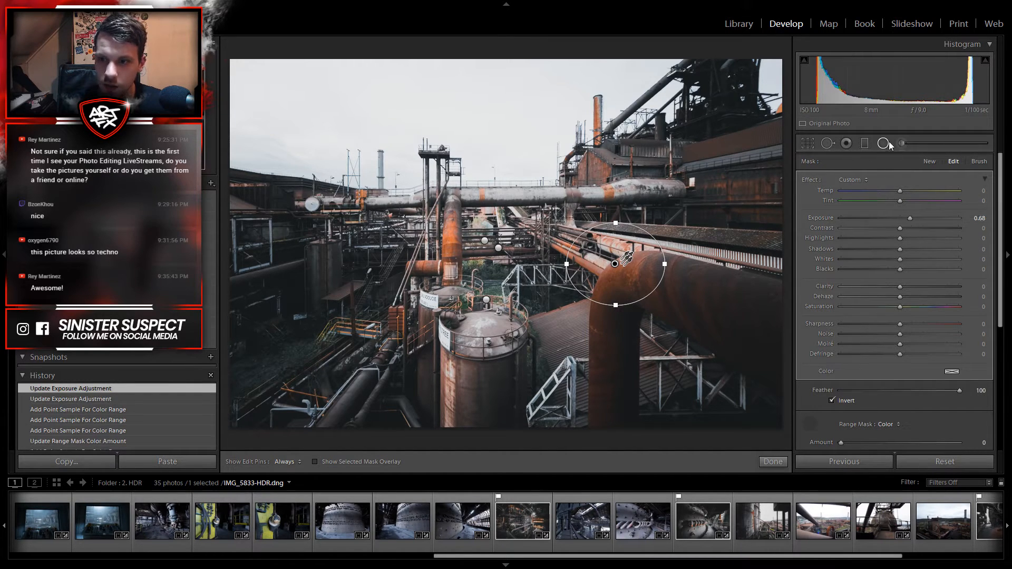
pyautogui.click(888, 144)
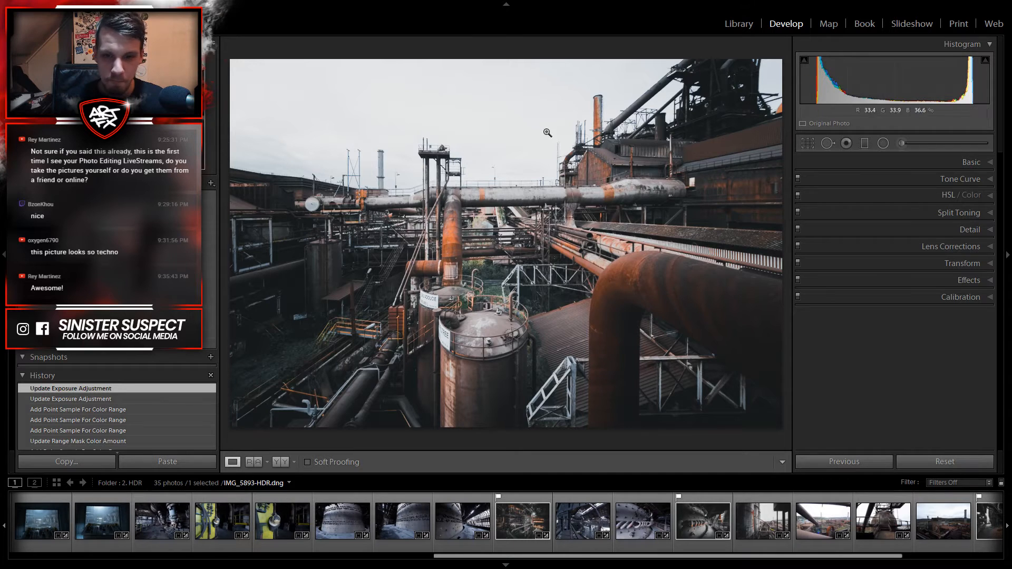
# Step: Paint down the vertical part of the rusty pipe with a size 9.0 adjustment brush at exposure 0.00 and clarity 49
pyautogui.press('k')
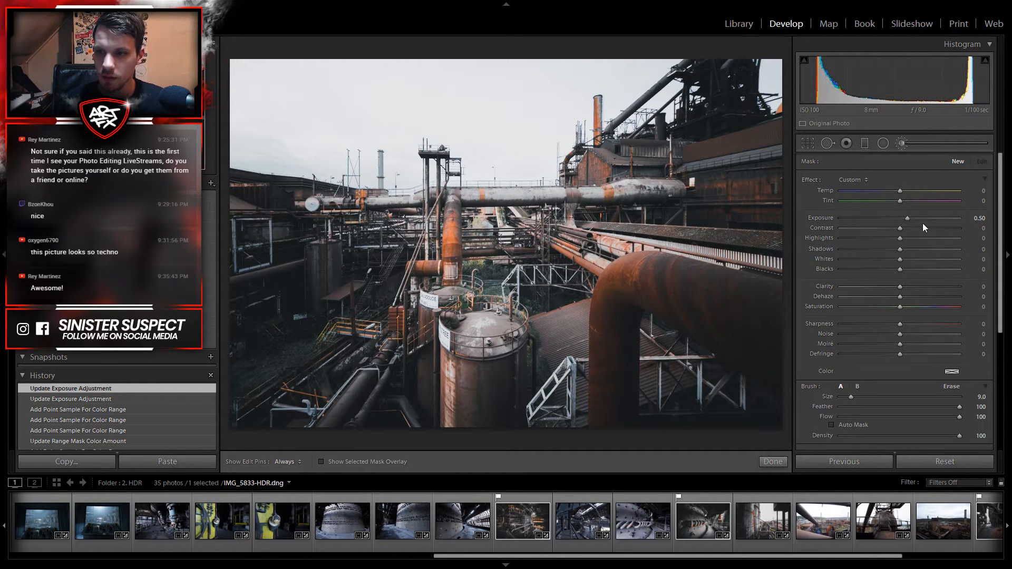
pyautogui.doubleClick(906, 216)
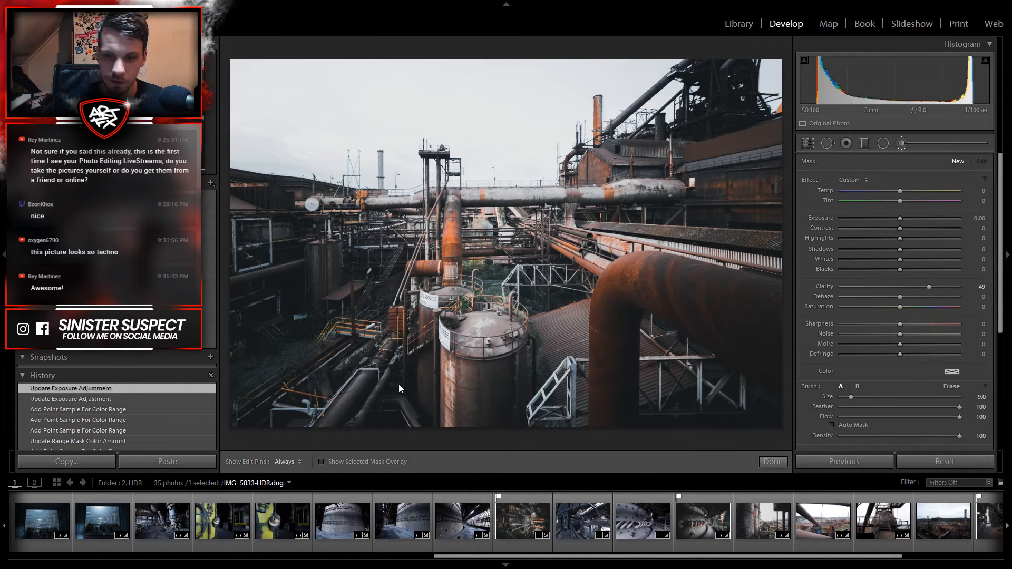
pyautogui.scroll(4, 563, 323)
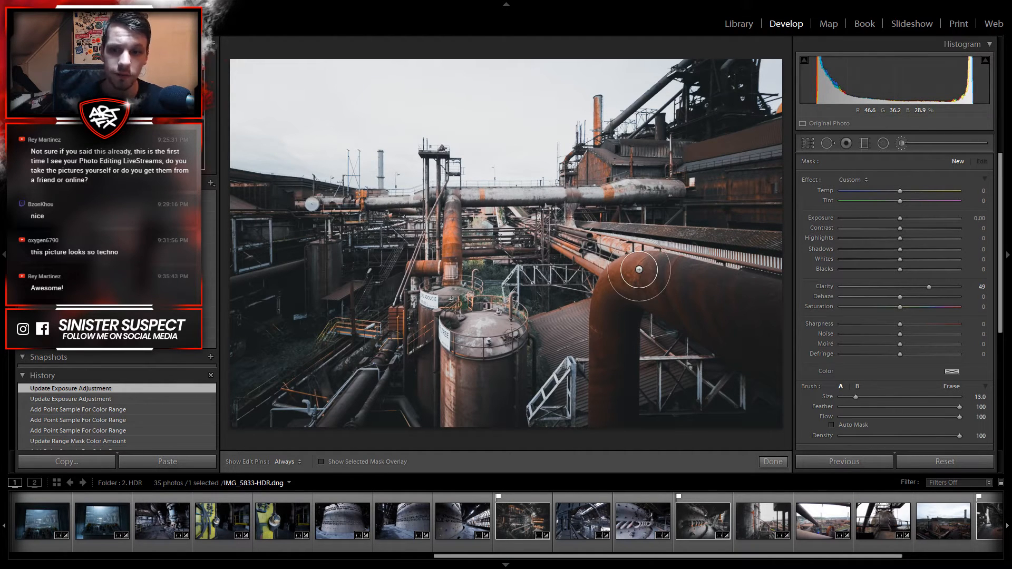
pyautogui.scroll(-4, 602, 333)
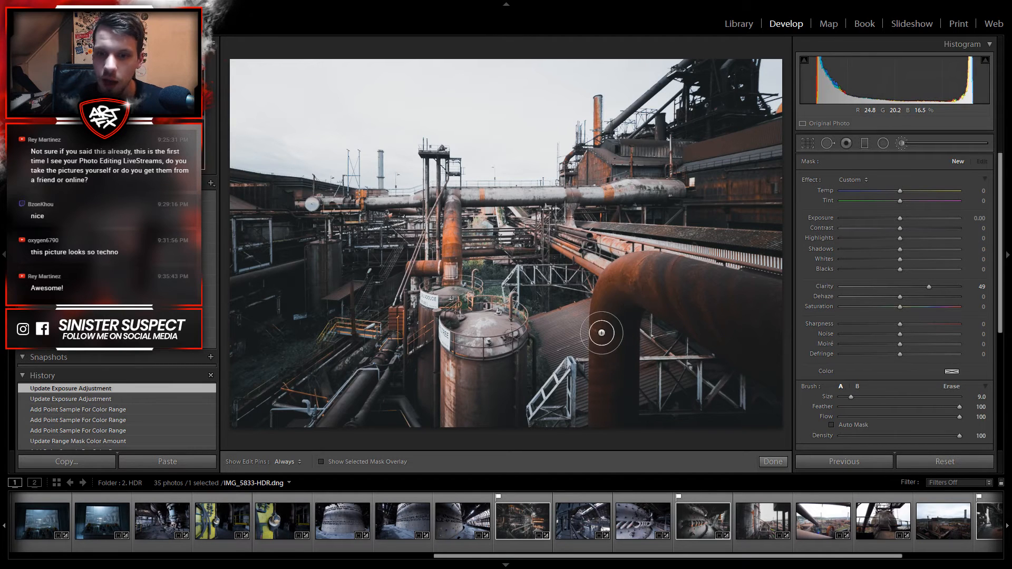
pyautogui.press('h')
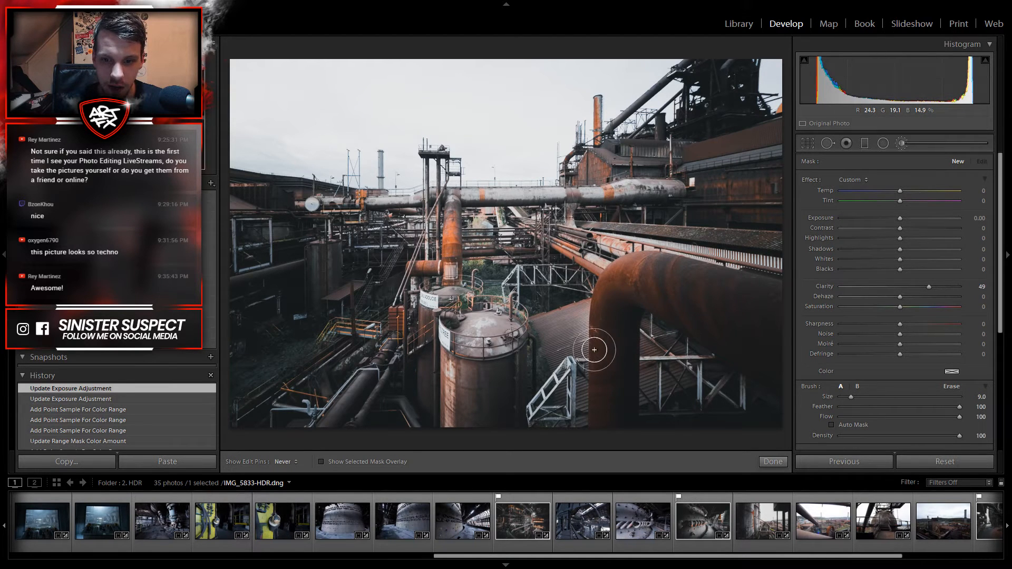
pyautogui.moveTo(596, 376); pyautogui.dragTo(599, 432)
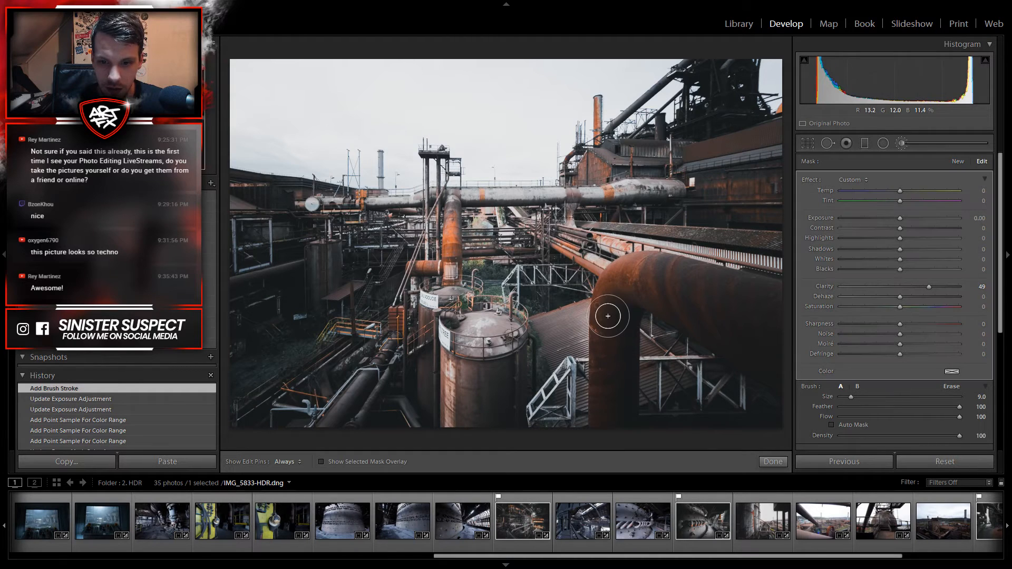
pyautogui.moveTo(608, 355); pyautogui.dragTo(610, 416)
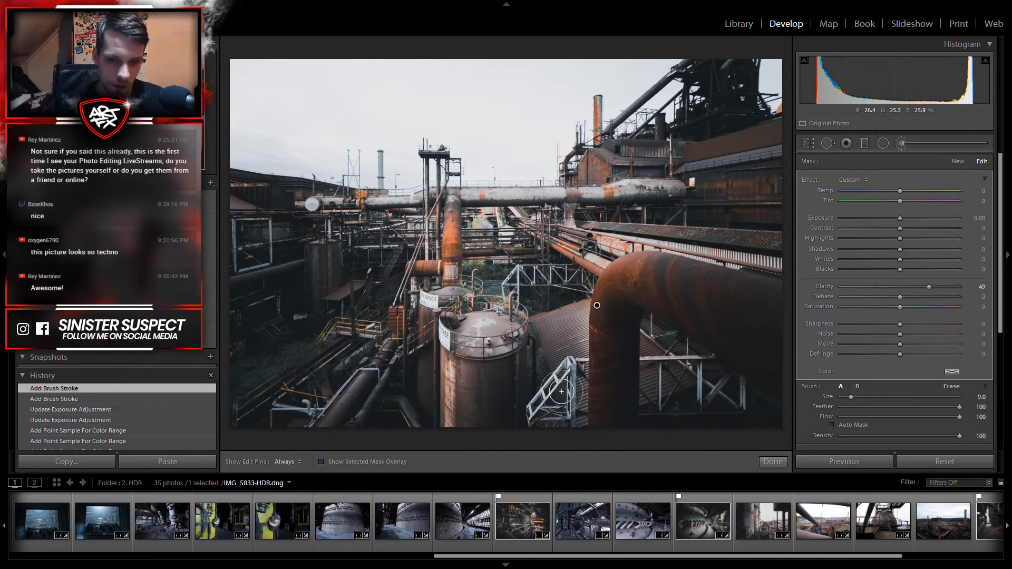
# Step: Undo the last stroke of the pipe's clarity brush and delete that whole brush adjustment
pyautogui.press('alt')
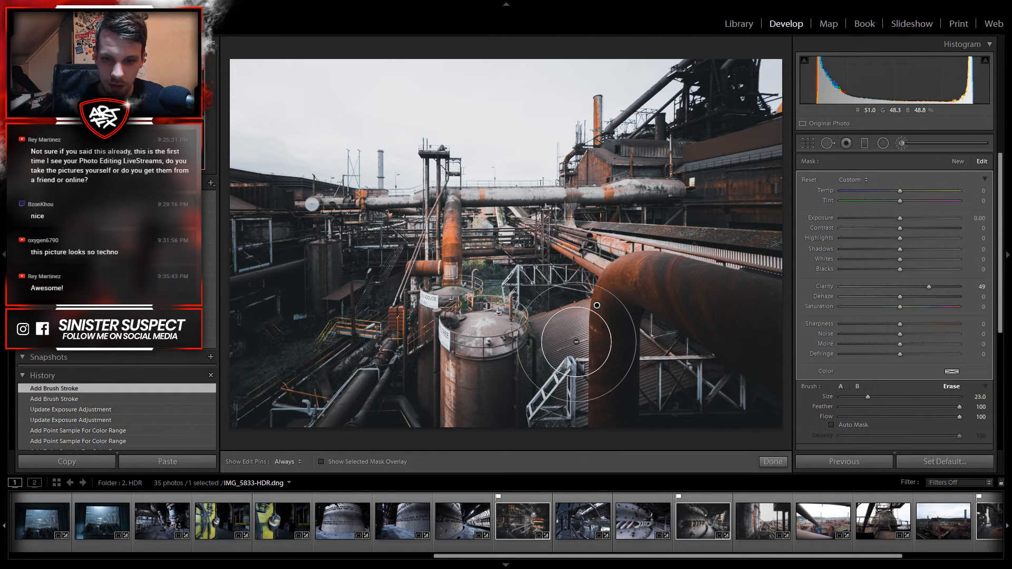
pyautogui.scroll(-8, 576, 341)
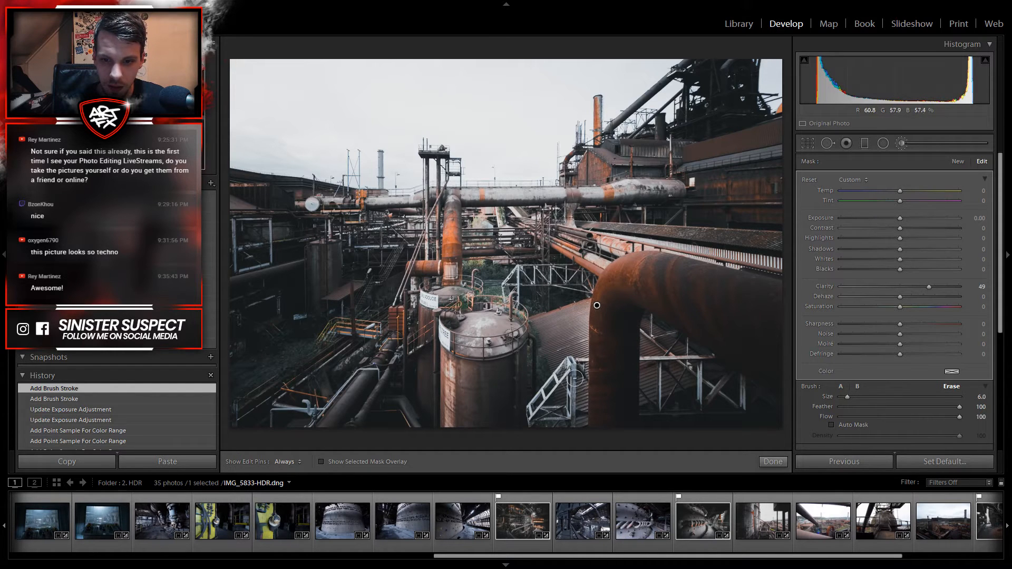
pyautogui.hotkey('ctrl', 'z')
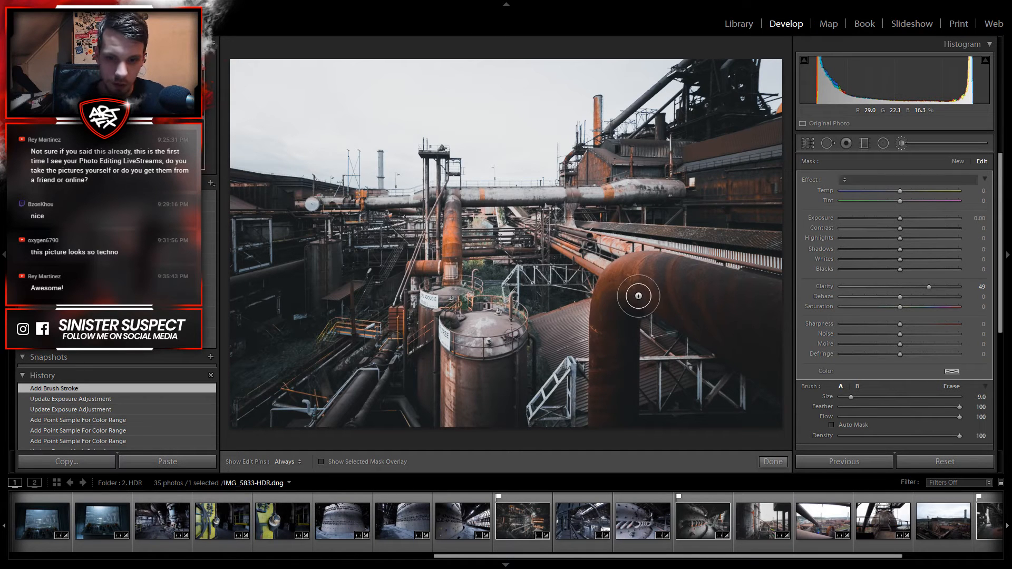
pyautogui.press('Delete')
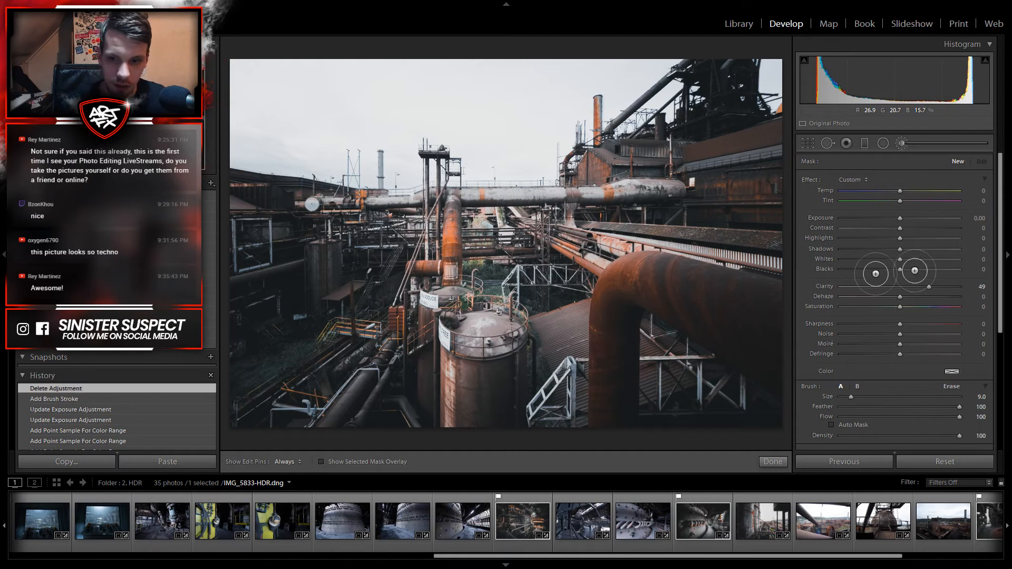
# Step: Turn on Auto Mask and paint clarity 49 over the rusty pipe's bend and vertical part with brush sizes 10.0 and 7.0
pyautogui.click(855, 426)
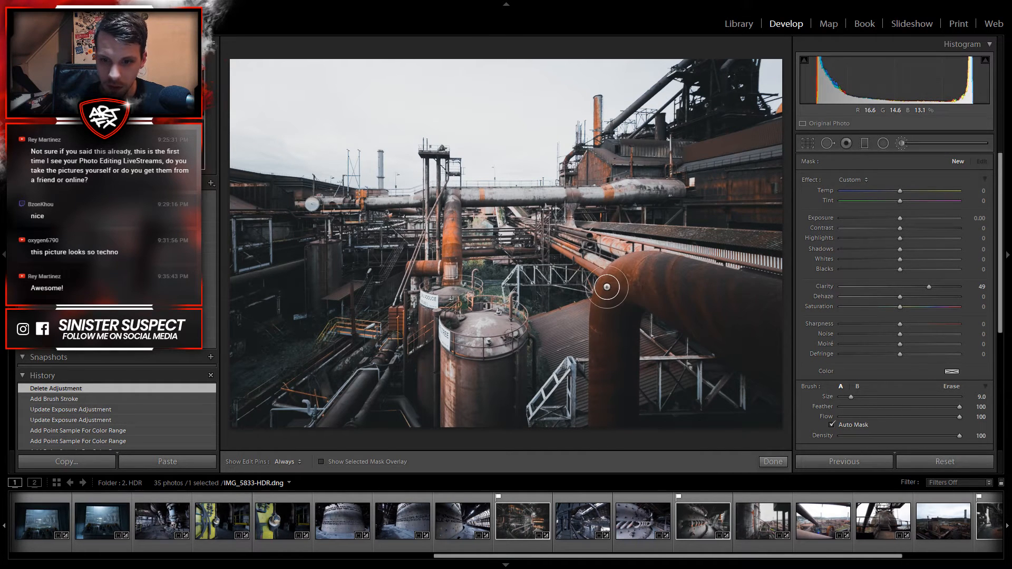
pyautogui.scroll(1, 610, 280)
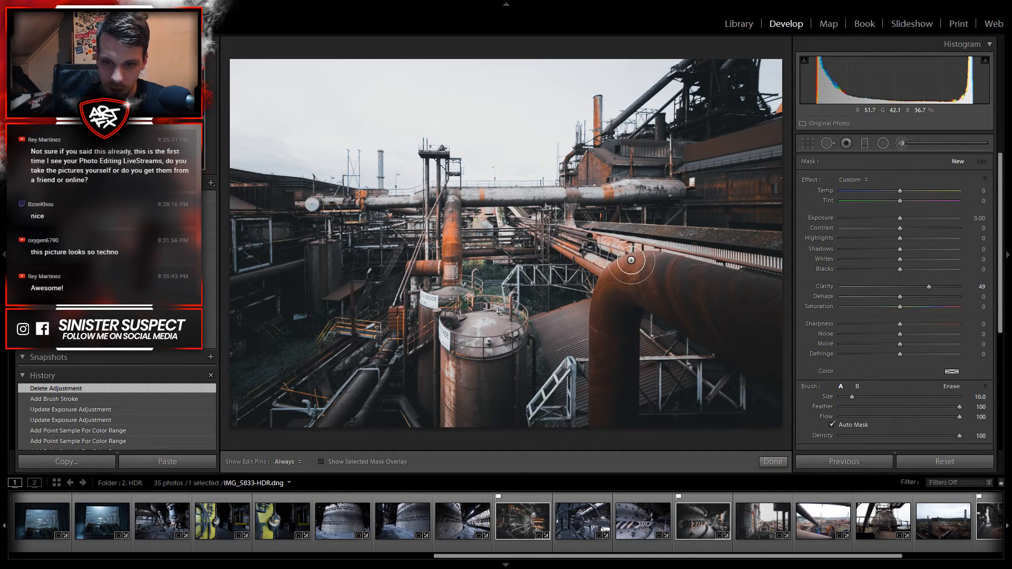
pyautogui.moveTo(631, 262)
pyautogui.mouseDown()
pyautogui.moveTo(592, 287)
pyautogui.moveTo(611, 280)
pyautogui.moveTo(593, 299)
pyautogui.moveTo(681, 251)
pyautogui.moveTo(649, 258)
pyautogui.mouseUp()
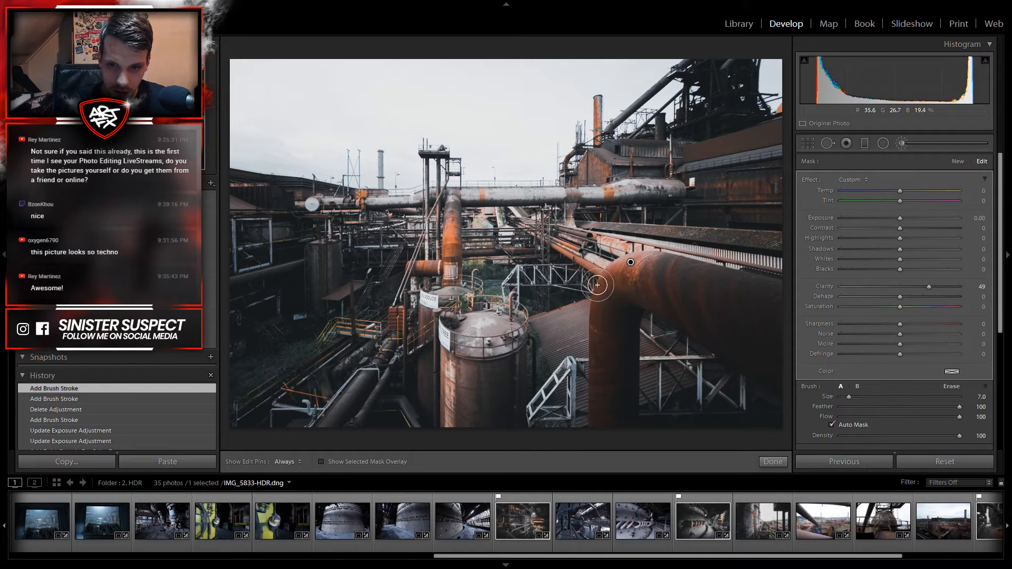
pyautogui.press('h')
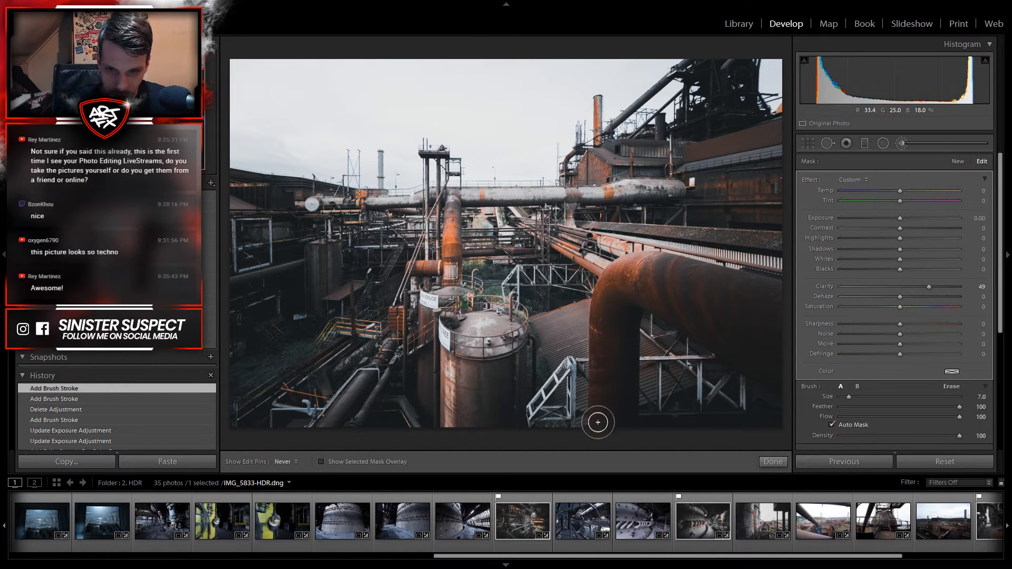
pyautogui.moveTo(598, 371)
pyautogui.mouseDown()
pyautogui.moveTo(599, 294)
pyautogui.moveTo(608, 286)
pyautogui.mouseUp()
# Step: Turn on Auto Mask for the size 6.0 erase brush at flow 100 and erase the mask beside the pipe's vertical part
pyautogui.press('alt')
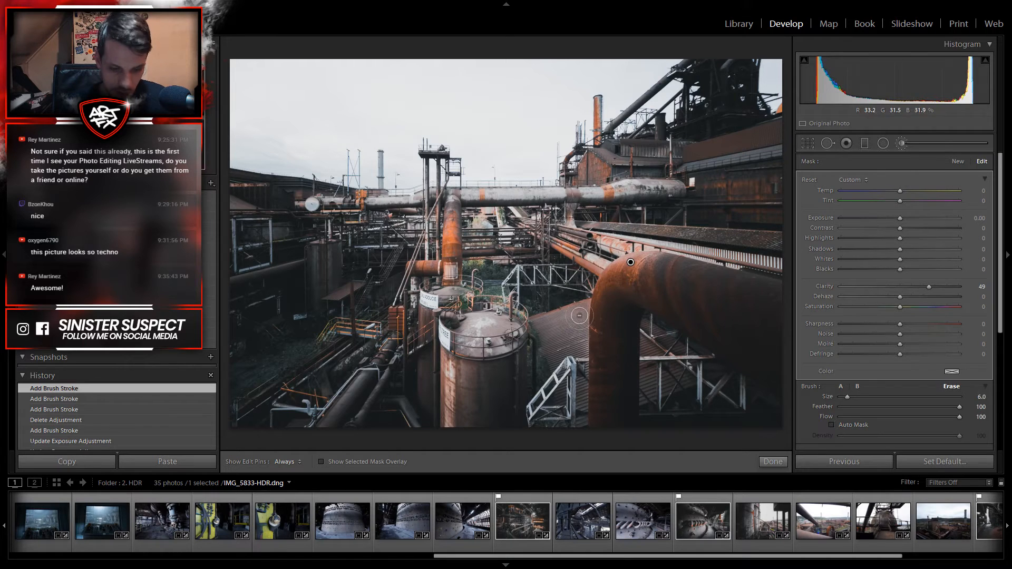
pyautogui.click(845, 417)
pyautogui.click(848, 425)
pyautogui.moveTo(847, 416); pyautogui.dragTo(995, 418)
pyautogui.press('h')
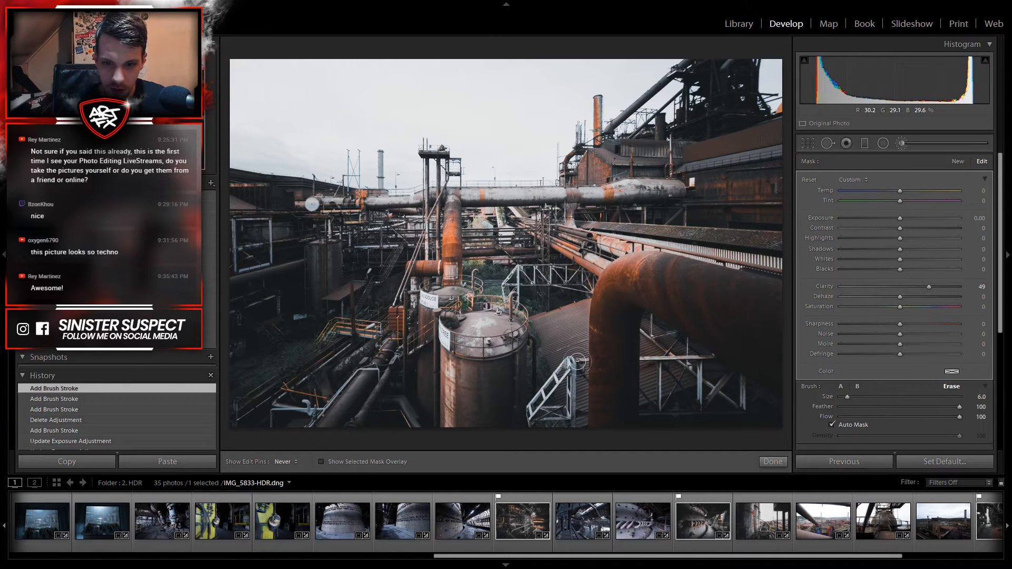
pyautogui.keyDown('alt'); pyautogui.click(578, 382); pyautogui.keyUp('alt')
pyautogui.press('h')
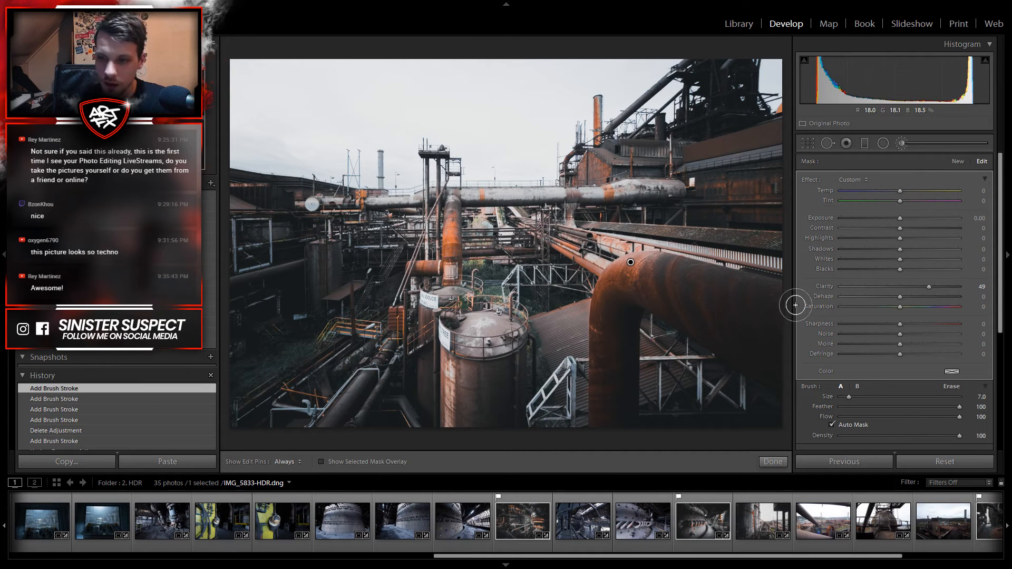
# Step: Paint clarity 49 over the cylindrical tank's body with a size 9.0 brush and undo the last stray stroke
pyautogui.scroll(2, 479, 391)
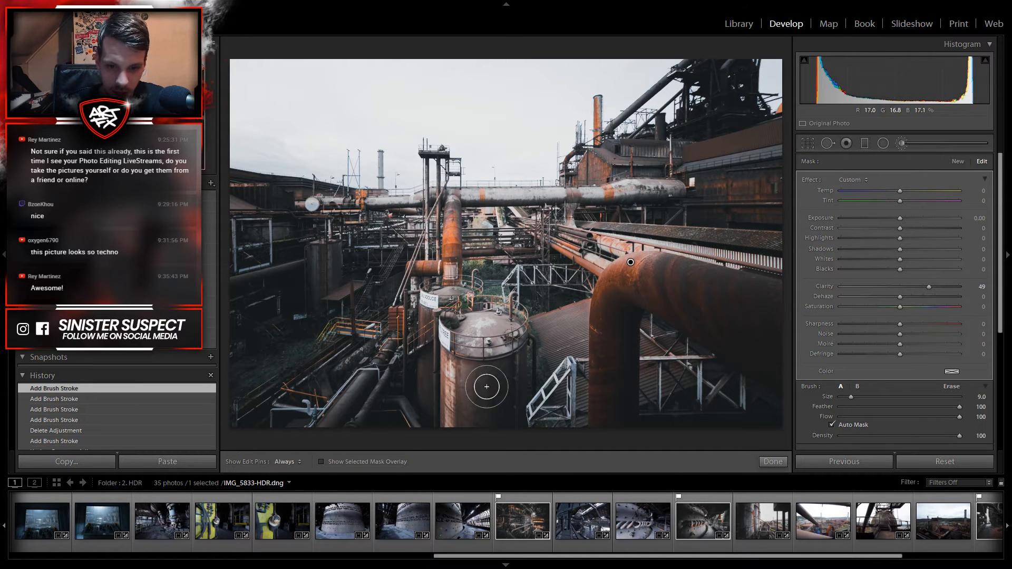
pyautogui.press('h')
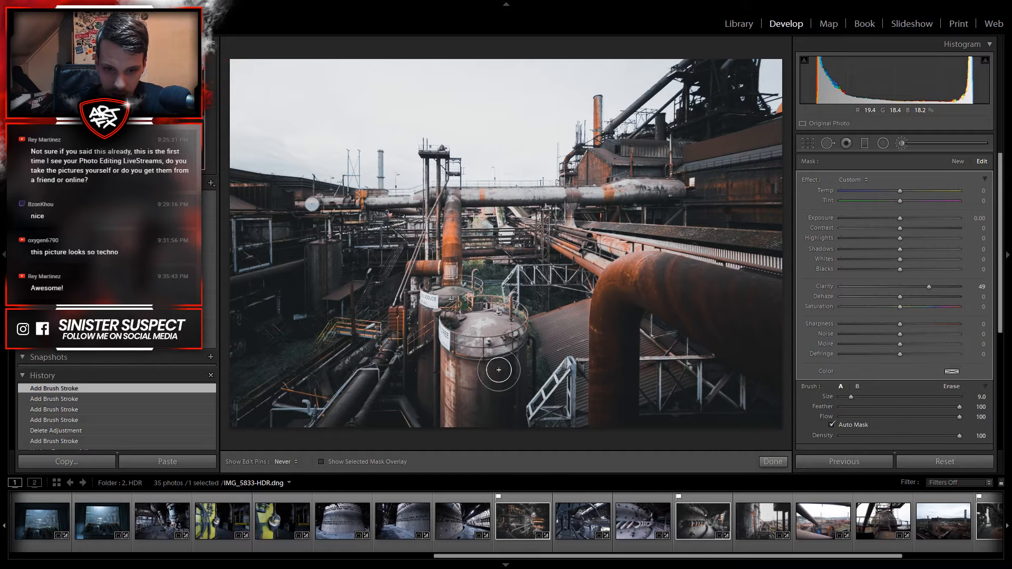
pyautogui.moveTo(470, 399)
pyautogui.mouseDown()
pyautogui.moveTo(506, 385)
pyautogui.moveTo(503, 324)
pyautogui.moveTo(464, 346)
pyautogui.mouseUp()
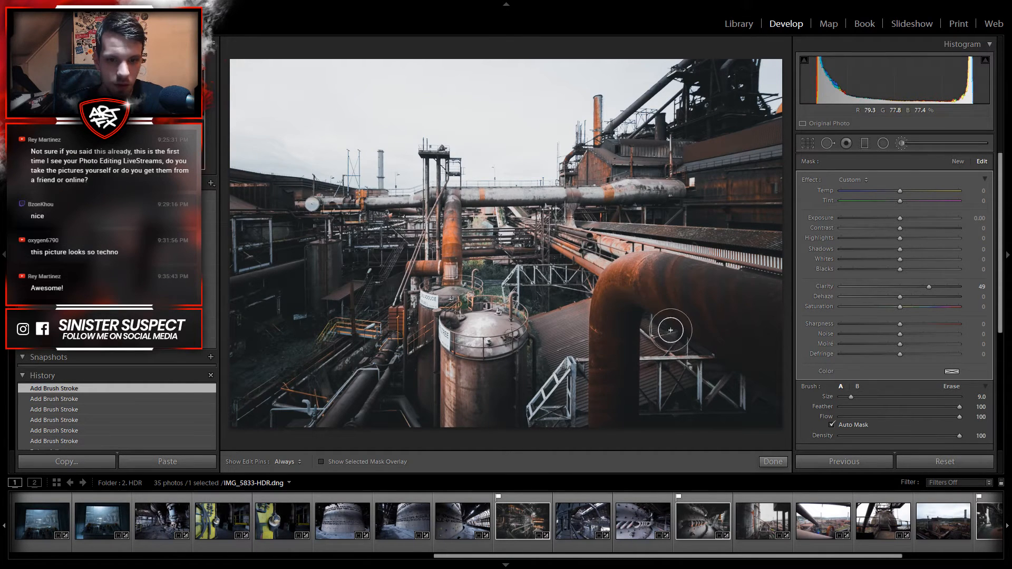
pyautogui.press('h')
pyautogui.hotkey('ctrl', 'z')
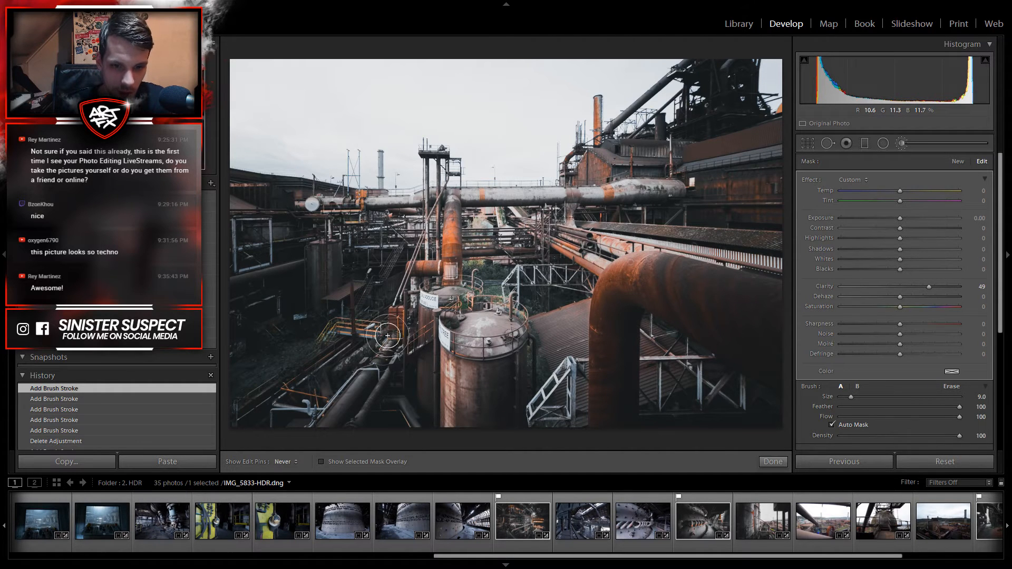
# Step: Paint clarity 49 along the diagonal pipes left of the tank, reducing the brush size from 9.0 to 6.0
pyautogui.moveTo(382, 351); pyautogui.dragTo(323, 423)
pyautogui.scroll(-3, 389, 371)
pyautogui.press('h')
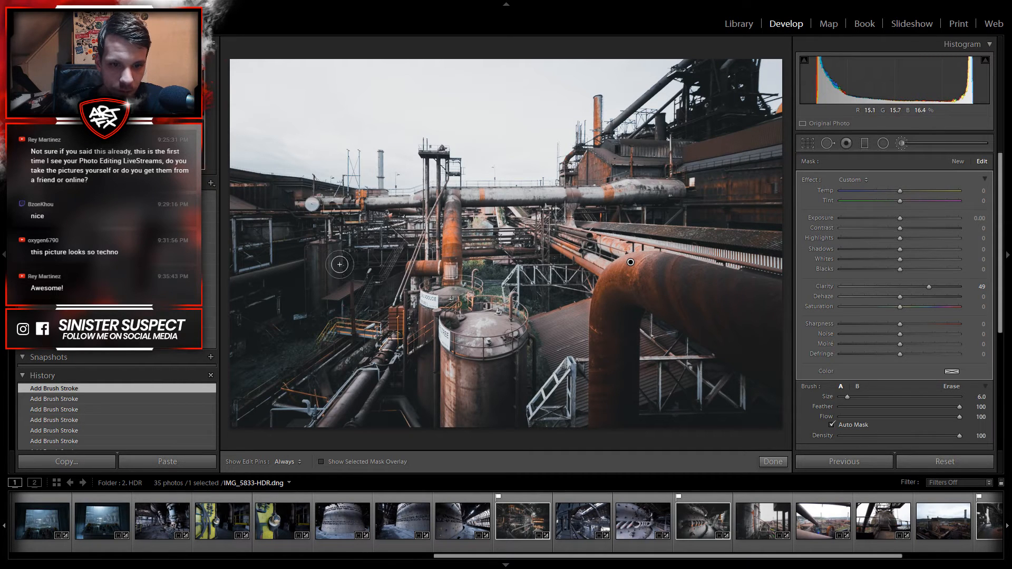
pyautogui.press('h')
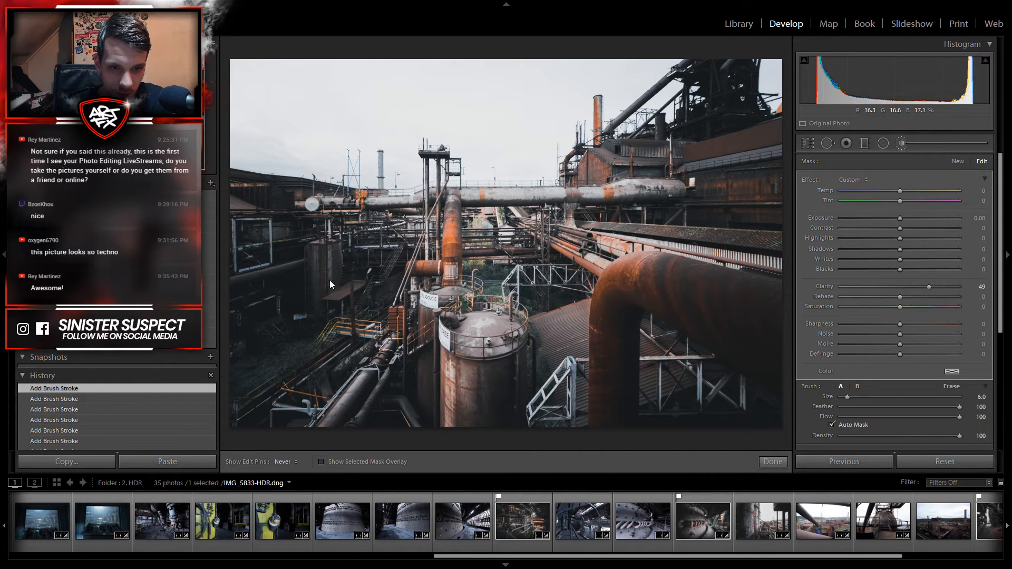
pyautogui.press('h')
pyautogui.press('h')
pyautogui.press('h')
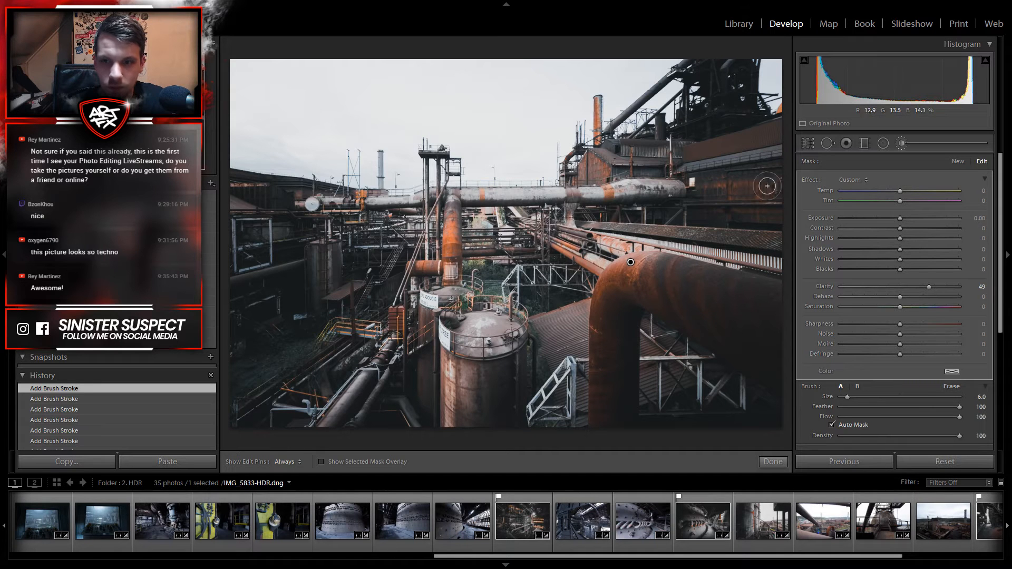
pyautogui.scroll(2, 473, 277)
pyautogui.moveTo(476, 274)
pyautogui.mouseDown()
pyautogui.moveTo(485, 270)
pyautogui.moveTo(477, 268)
pyautogui.mouseUp()
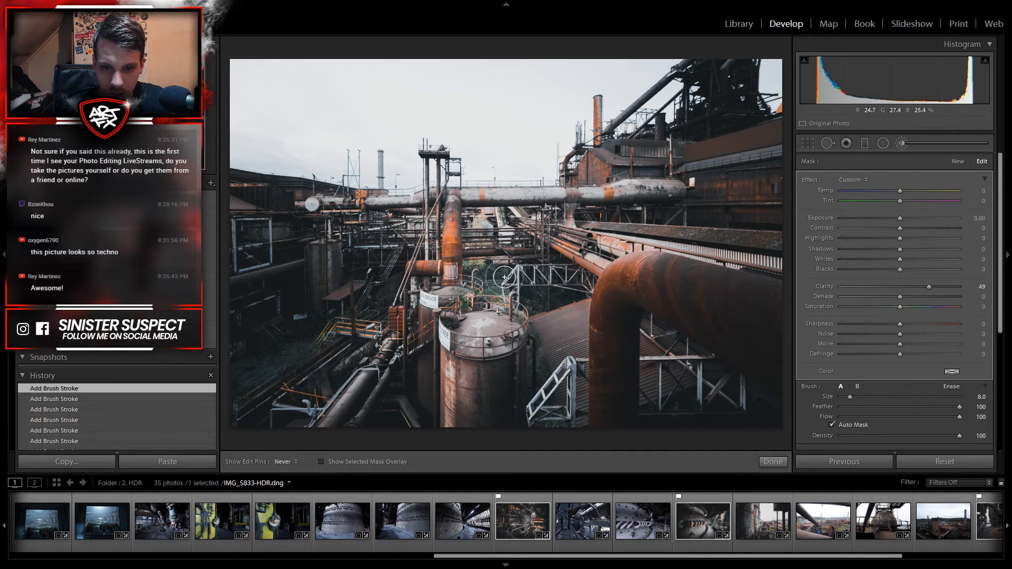
pyautogui.press('h')
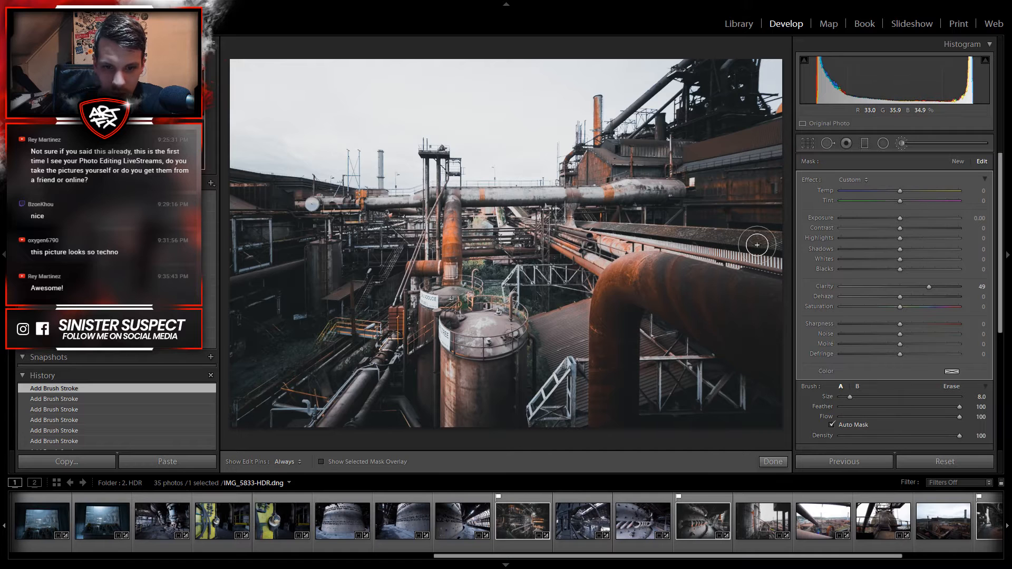
pyautogui.click(61, 411)
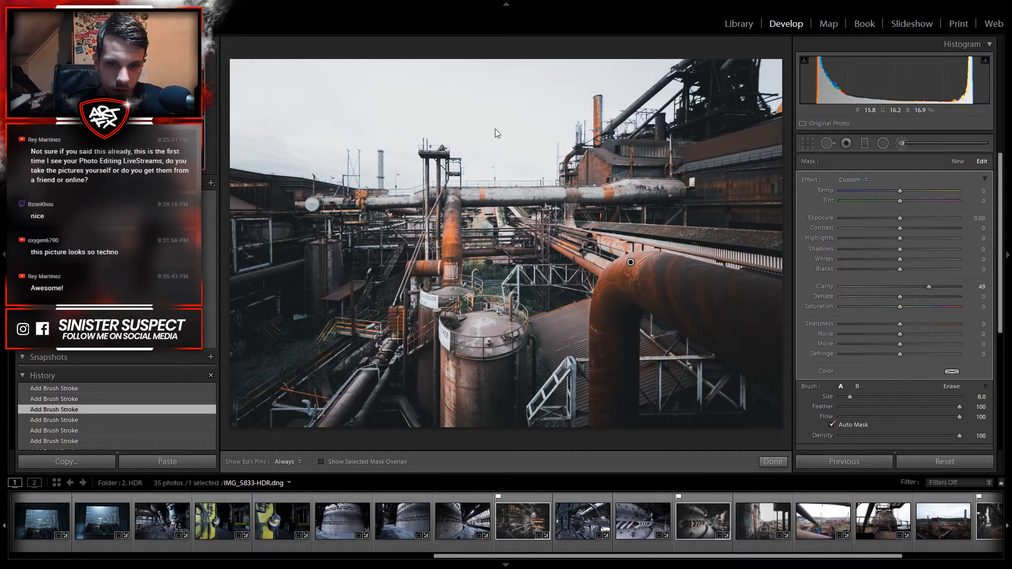
# Step: Paint clarity 49 over the small roof and the yellow-railed walkway left of the tank with a size 7.0 brush
pyautogui.scroll(-1, 315, 226)
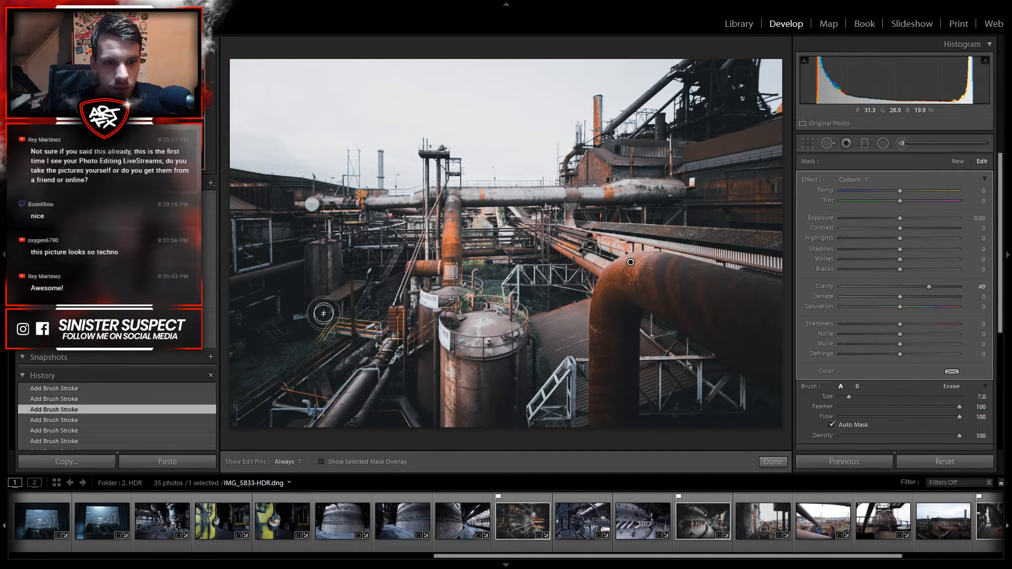
pyautogui.moveTo(336, 294); pyautogui.dragTo(357, 287)
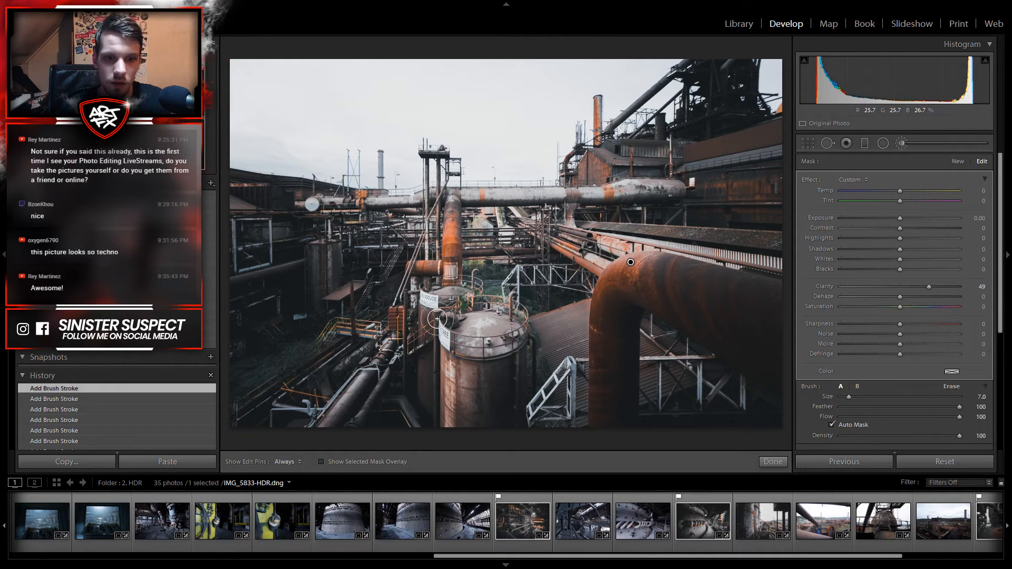
pyautogui.press('h')
pyautogui.press('h')
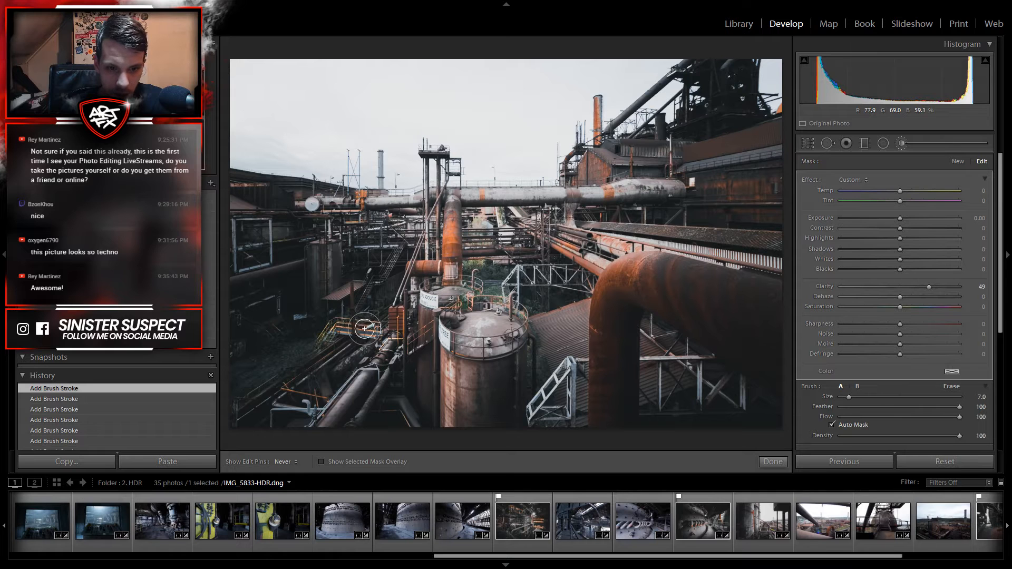
pyautogui.press('h')
pyautogui.press('h')
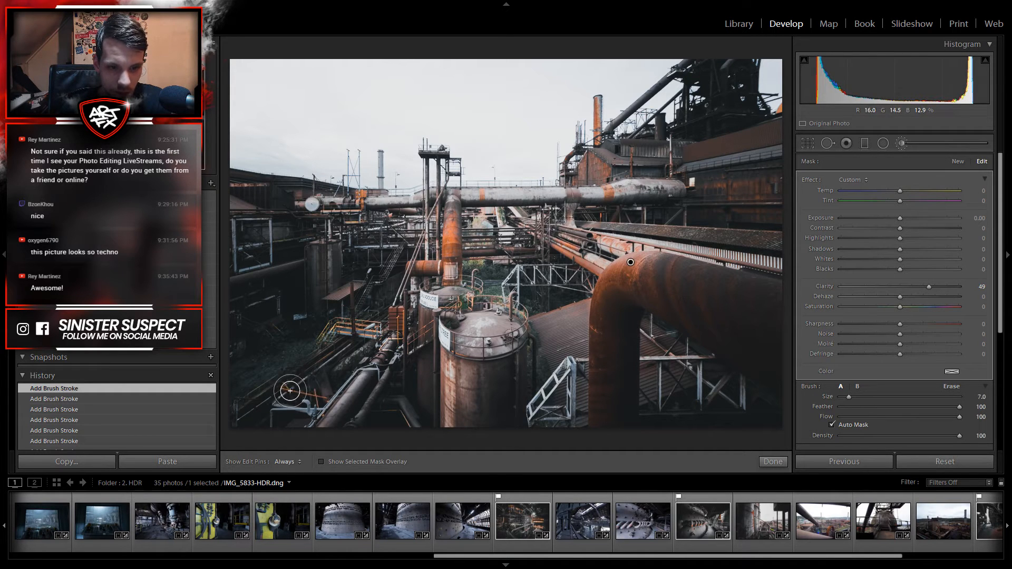
pyautogui.press('h')
pyautogui.press('h')
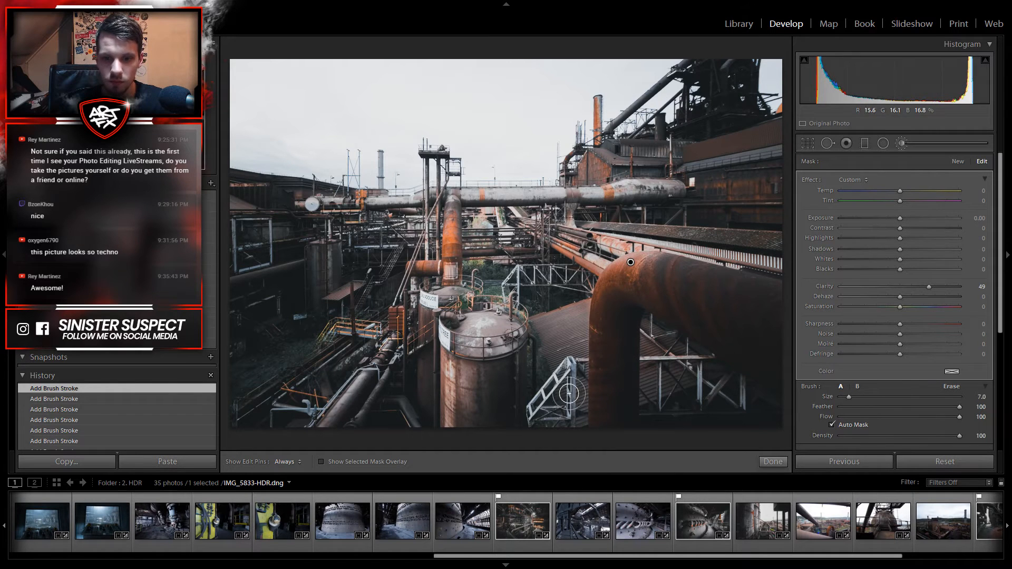
# Step: Enlarge the brush to size 13.0 and set the brush adjustment's clarity to 51
pyautogui.scroll(1, 573, 340)
pyautogui.scroll(1, 573, 340)
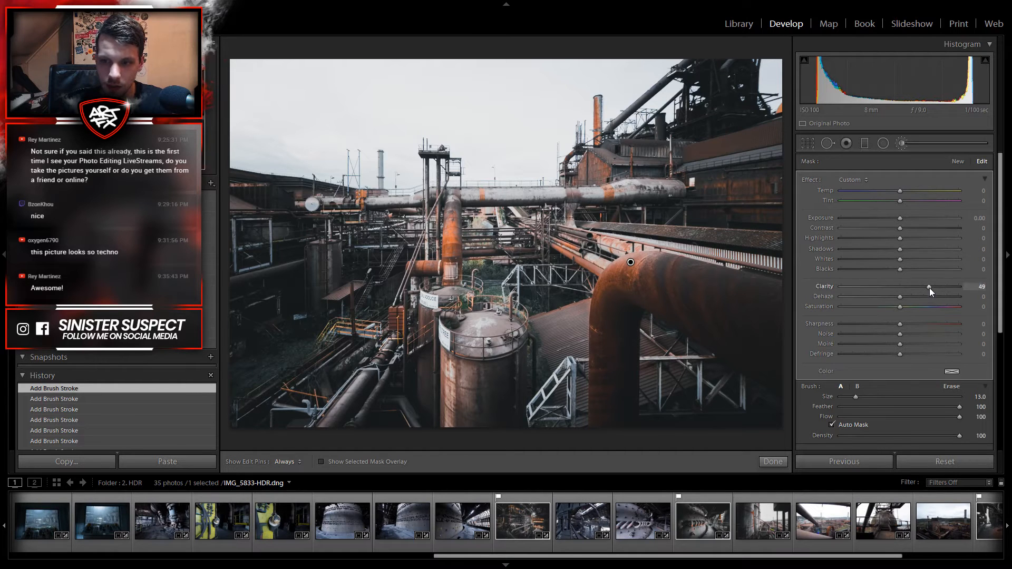
pyautogui.moveTo(916, 287); pyautogui.dragTo(913, 289)
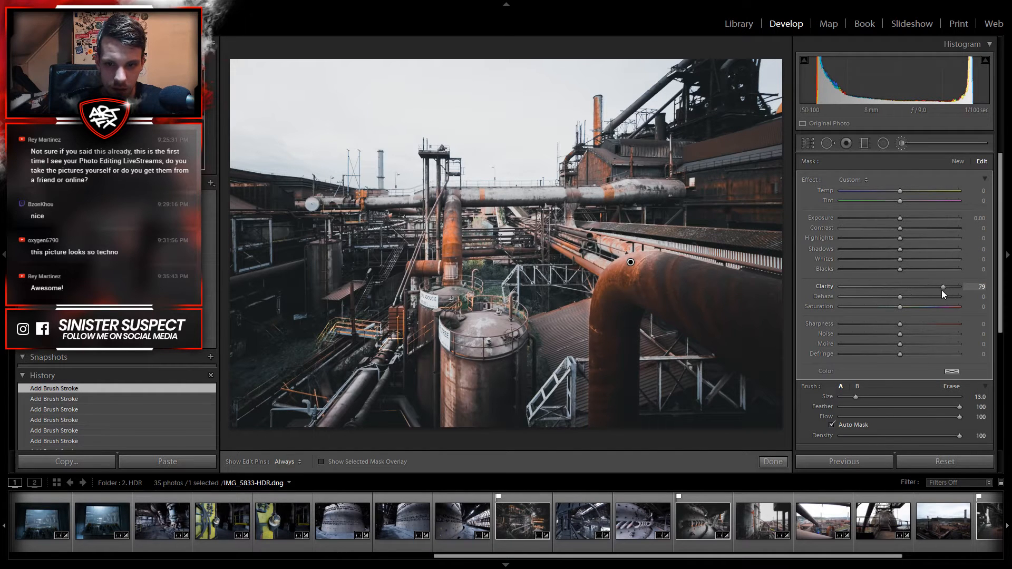
pyautogui.moveTo(937, 295); pyautogui.dragTo(930, 296)
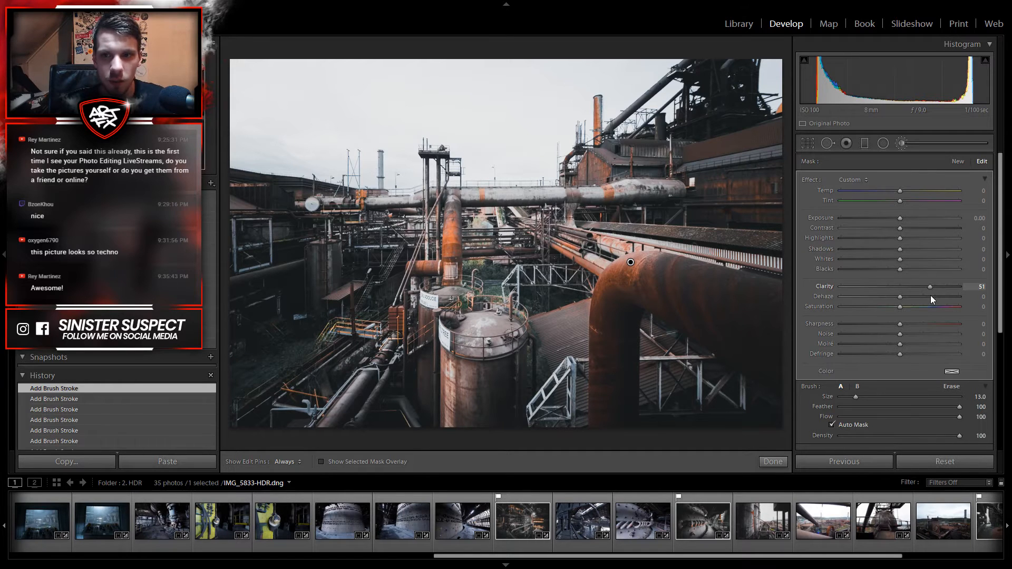
# Step: Paint the dark factory building's roof and wall into the adjustment with a size 10.0 brush and set its clarity to 30
pyautogui.scroll(-2, 720, 109)
pyautogui.scroll(-1, 720, 109)
pyautogui.press('h')
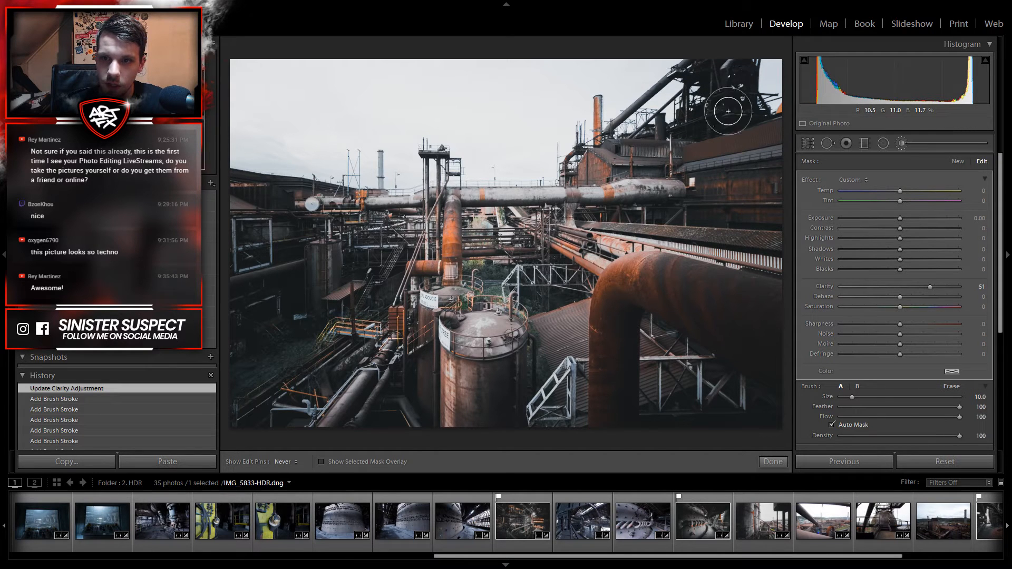
pyautogui.moveTo(730, 129)
pyautogui.mouseDown()
pyautogui.moveTo(721, 116)
pyautogui.moveTo(704, 120)
pyautogui.mouseUp()
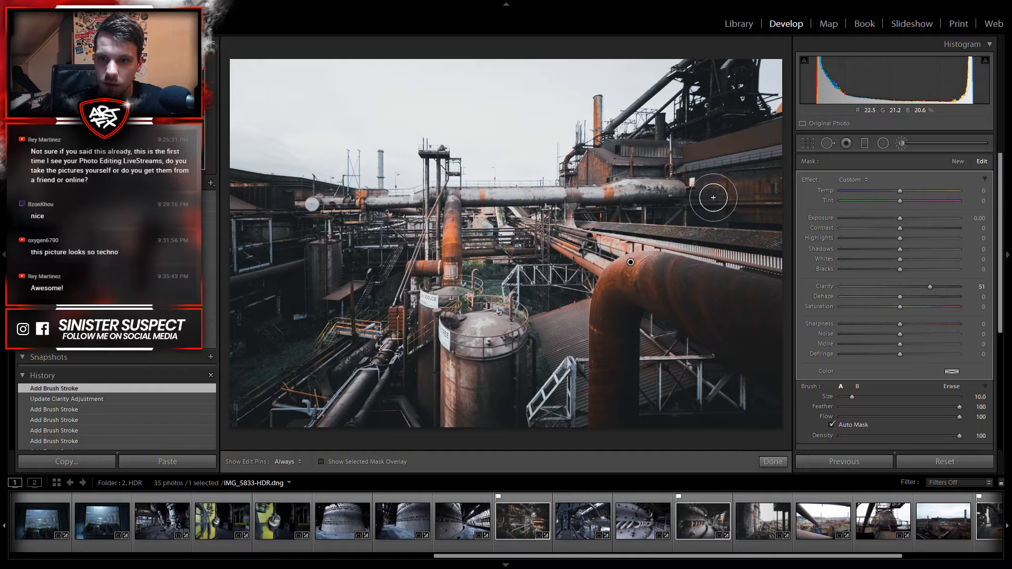
pyautogui.moveTo(712, 190); pyautogui.dragTo(777, 179)
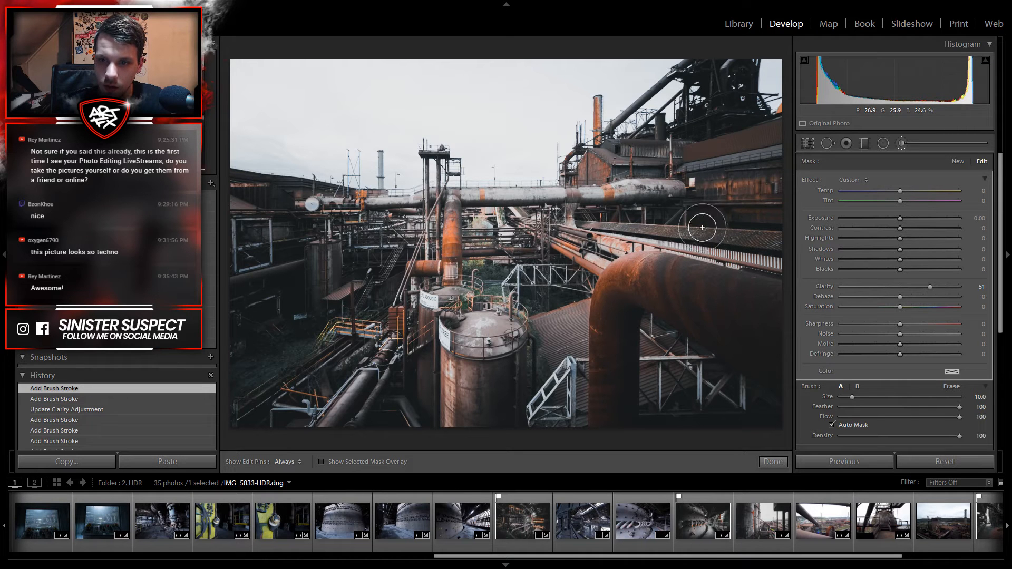
pyautogui.press('h')
pyautogui.press('h')
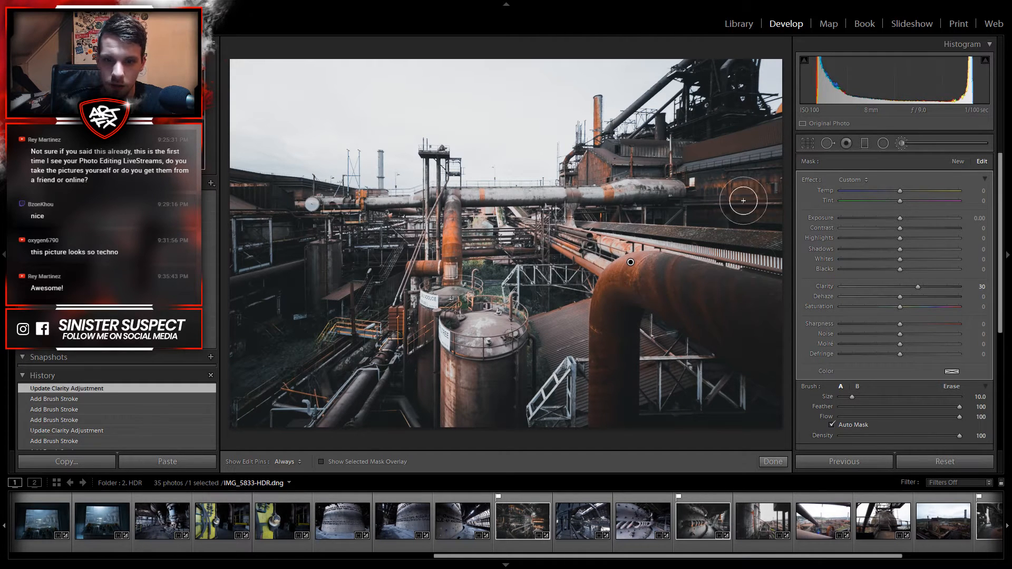
# Step: Compare the photo with the brush adjustments switched off and on, leave them enabled, and close the Adjustment Brush
pyautogui.scroll(-3, 805, 437)
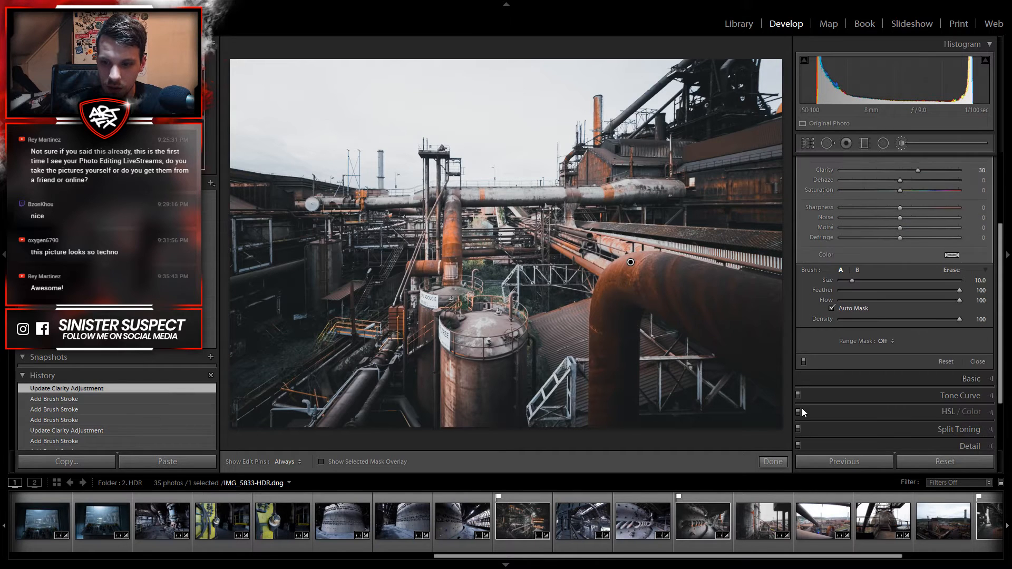
pyautogui.click(804, 361)
pyautogui.click(803, 361)
pyautogui.click(803, 361)
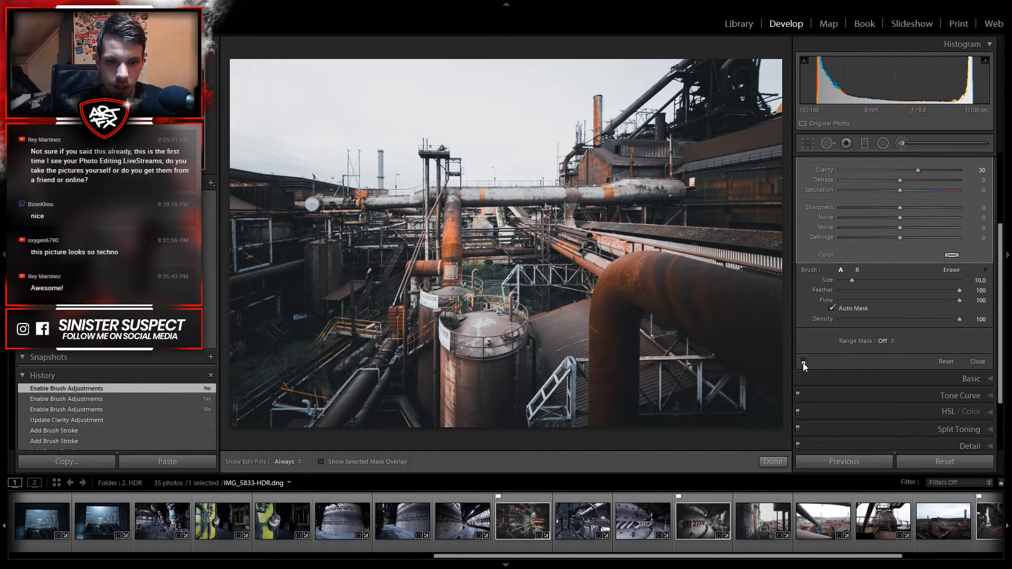
pyautogui.click(803, 362)
pyautogui.click(803, 361)
pyautogui.click(803, 362)
pyautogui.click(804, 361)
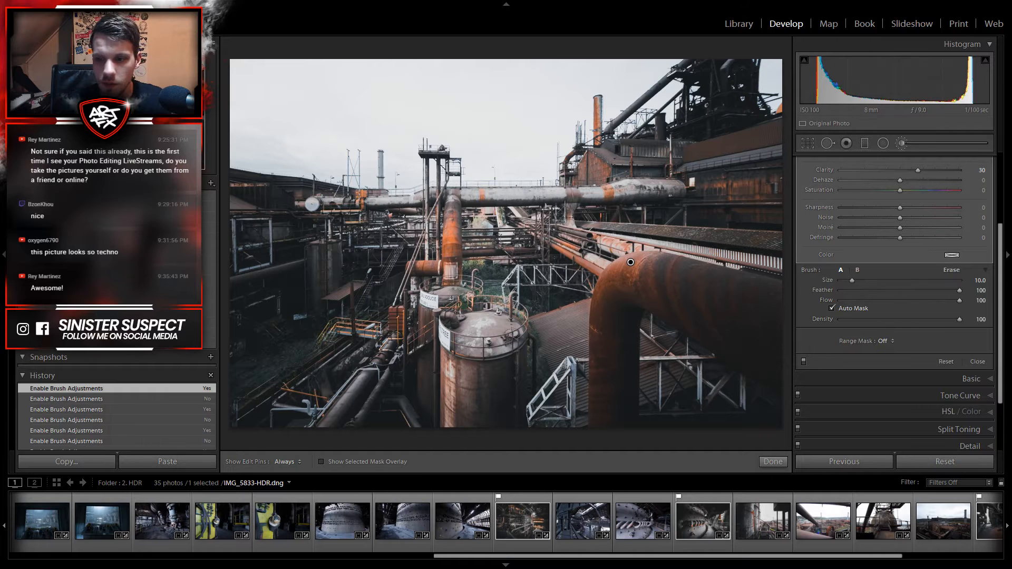
pyautogui.scroll(3, 1006, 257)
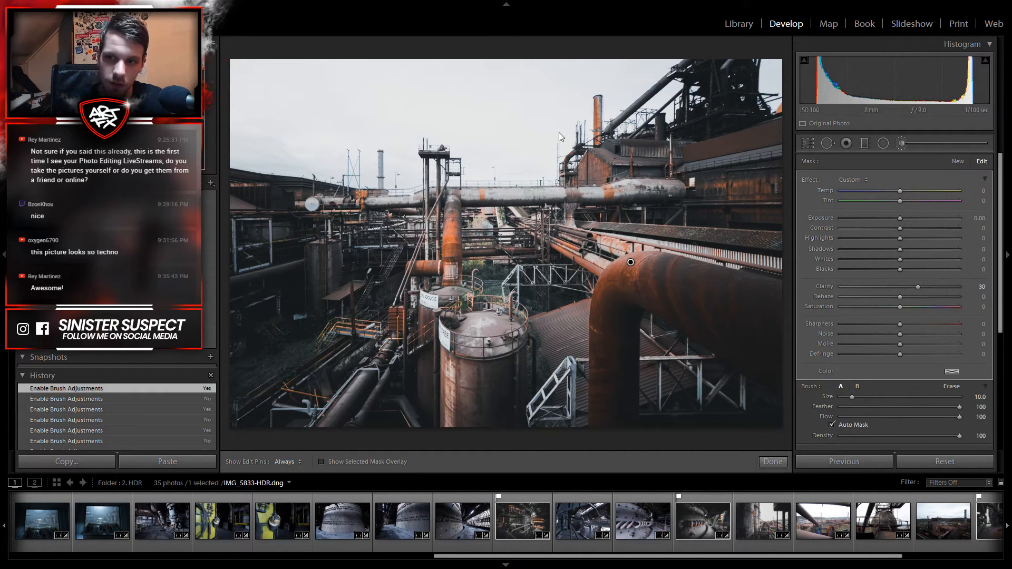
pyautogui.click(898, 144)
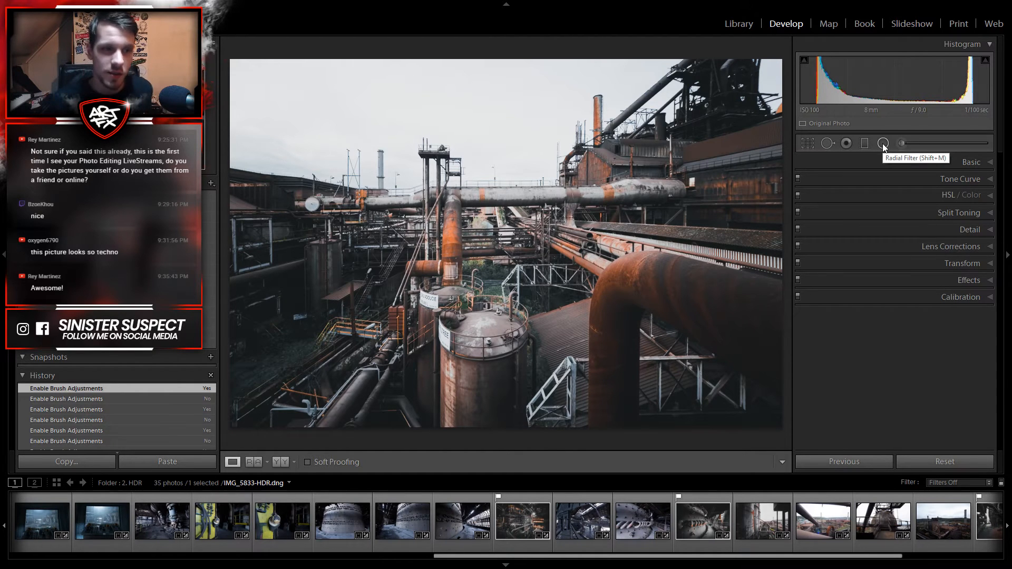
# Step: Preview the photo with Lights Out and set the Basic Highlights to -49, checking the orange pipe area up close
pyautogui.press('l')
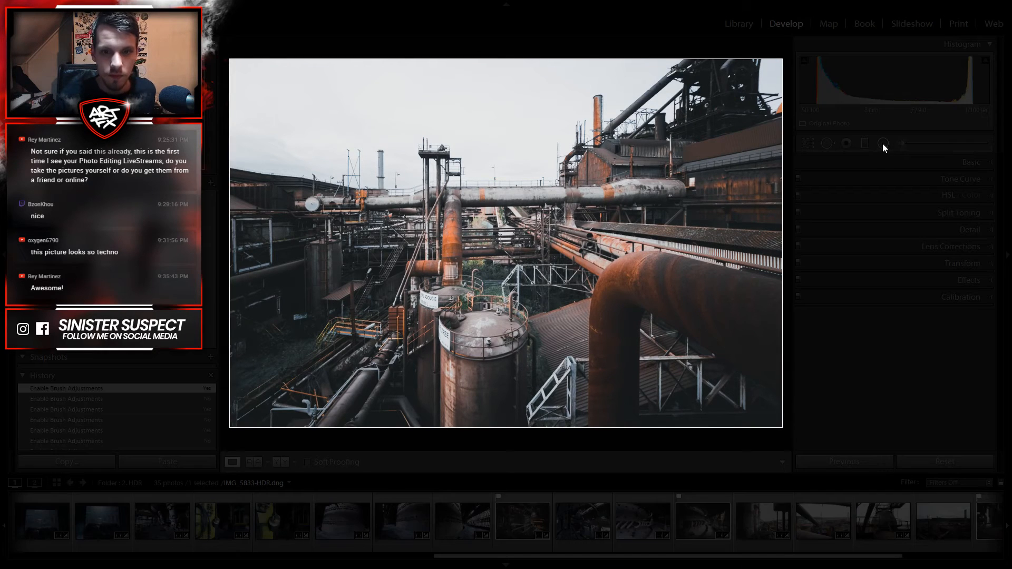
pyautogui.press('l')
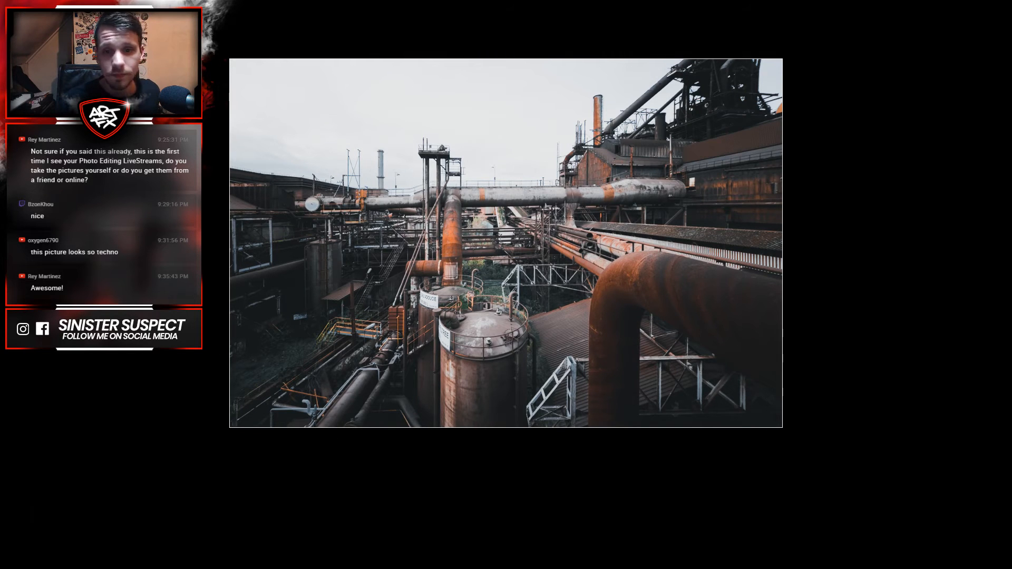
pyautogui.press('l')
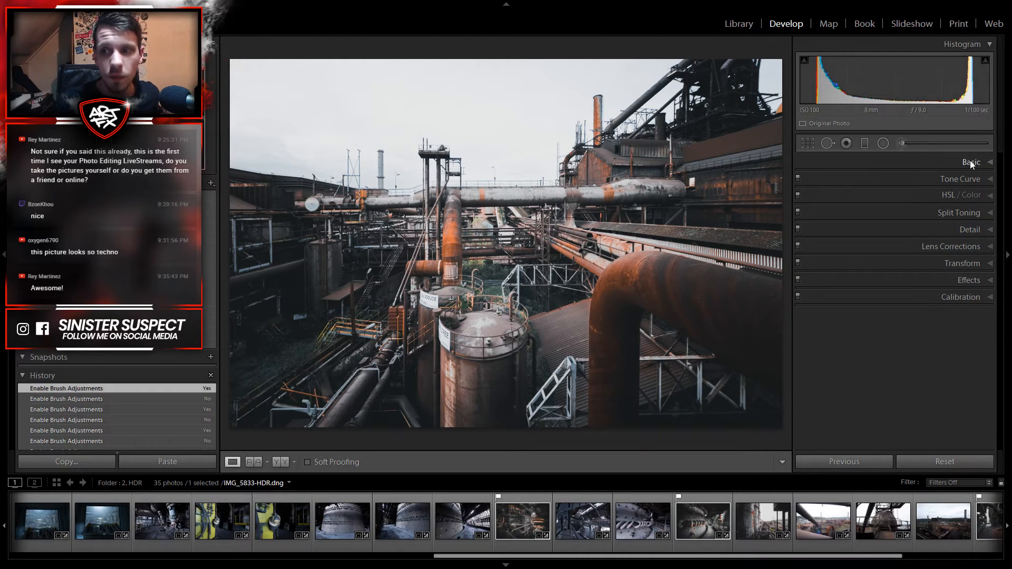
pyautogui.click(971, 163)
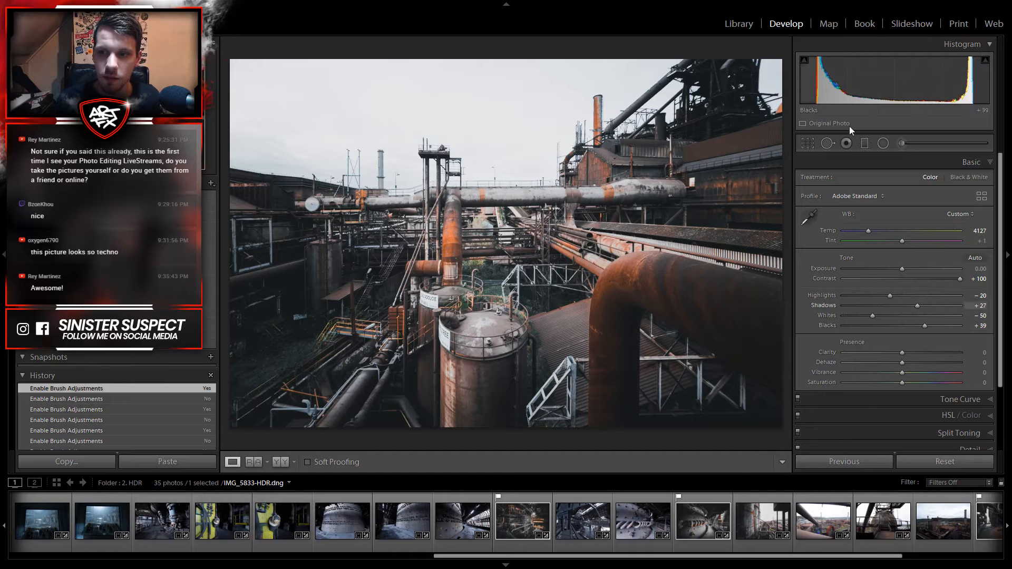
pyautogui.moveTo(888, 295)
pyautogui.mouseDown()
pyautogui.moveTo(812, 295)
pyautogui.moveTo(873, 299)
pyautogui.mouseUp()
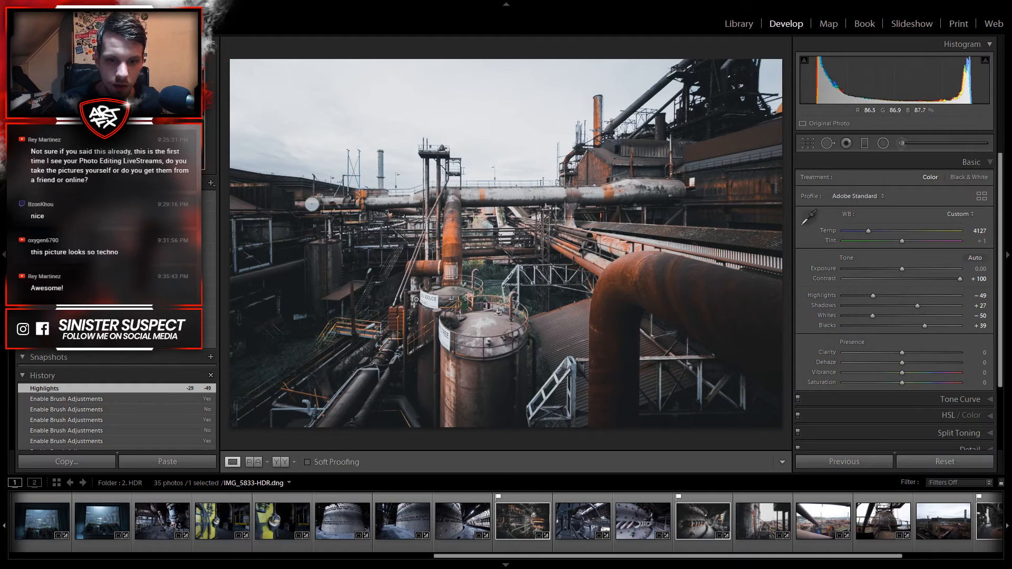
pyautogui.click(425, 302)
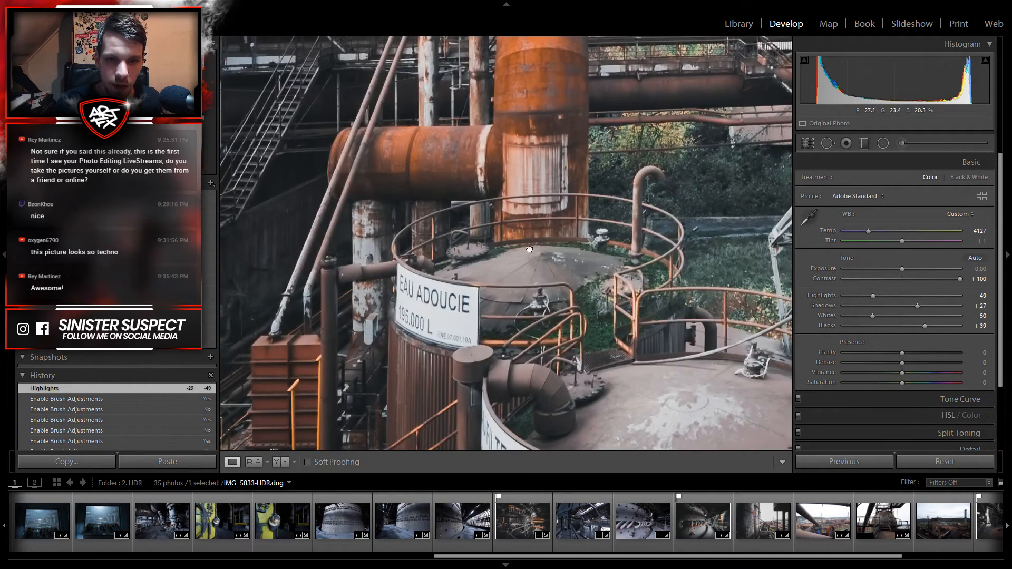
pyautogui.moveTo(556, 202); pyautogui.dragTo(459, 390)
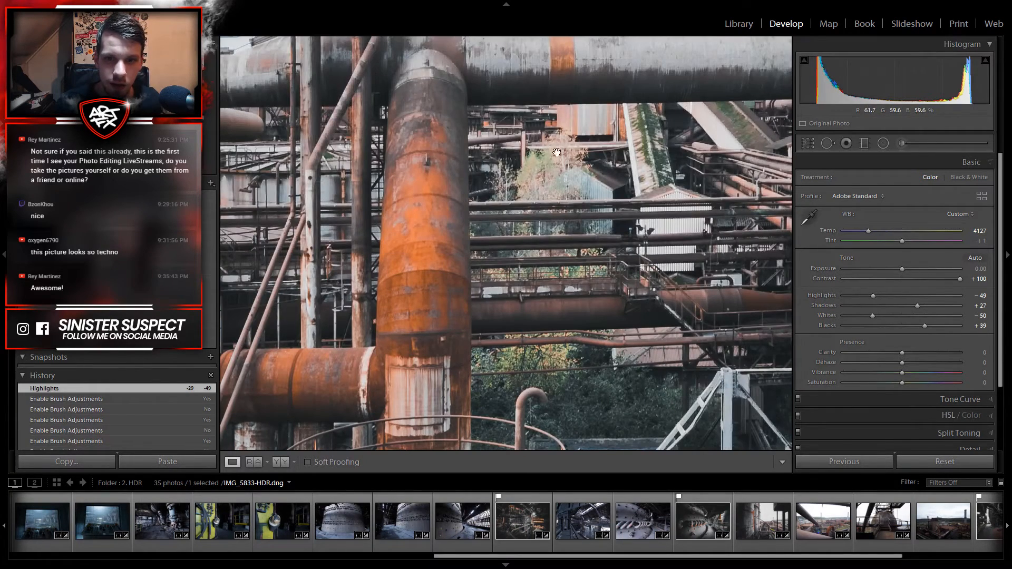
pyautogui.click(567, 182)
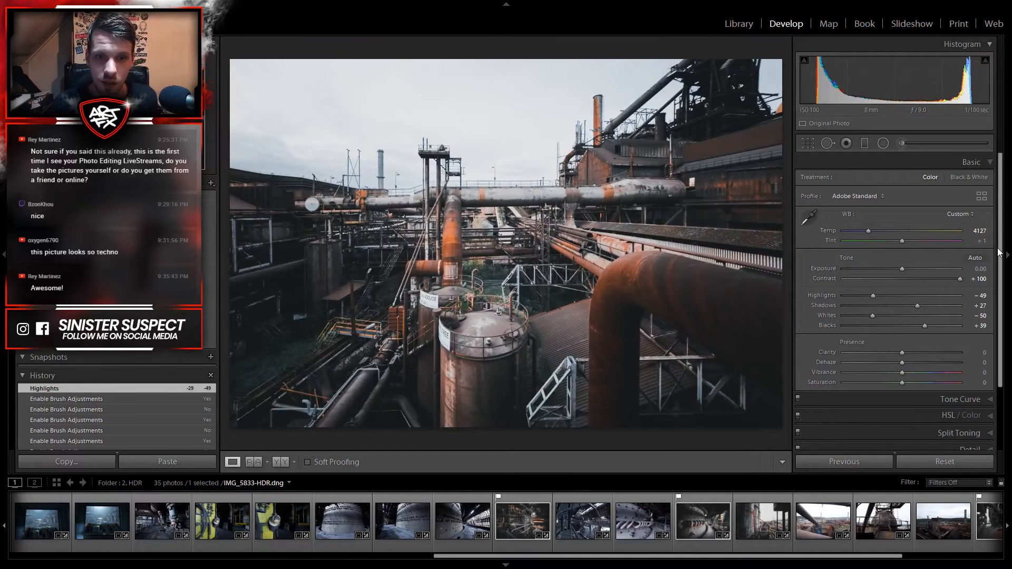
# Step: Set the Shadows to +17 and the Whites to -34
pyautogui.moveTo(918, 306)
pyautogui.mouseDown()
pyautogui.moveTo(905, 307)
pyautogui.moveTo(937, 311)
pyautogui.moveTo(902, 316)
pyautogui.mouseUp()
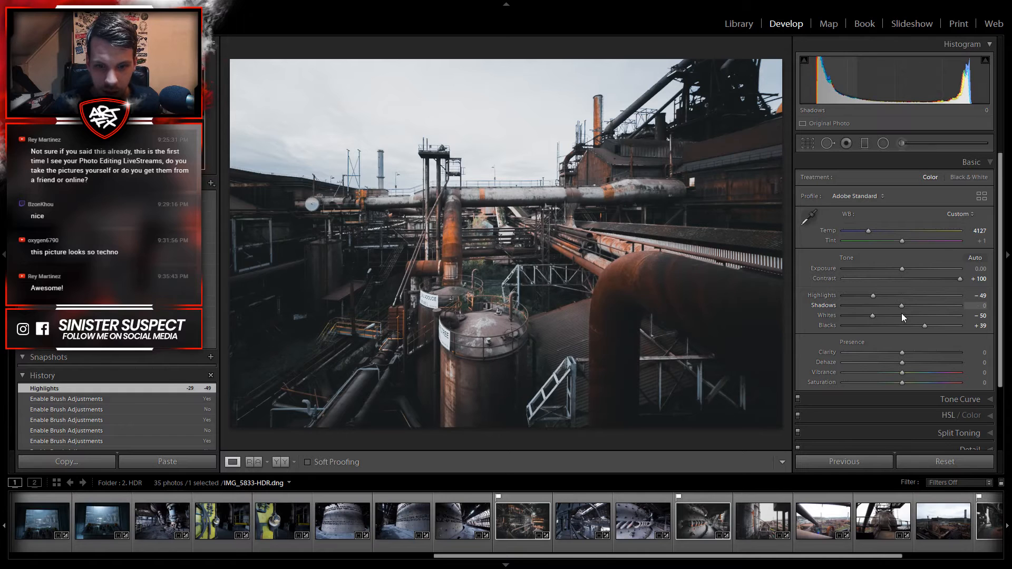
pyautogui.moveTo(897, 314); pyautogui.dragTo(919, 315)
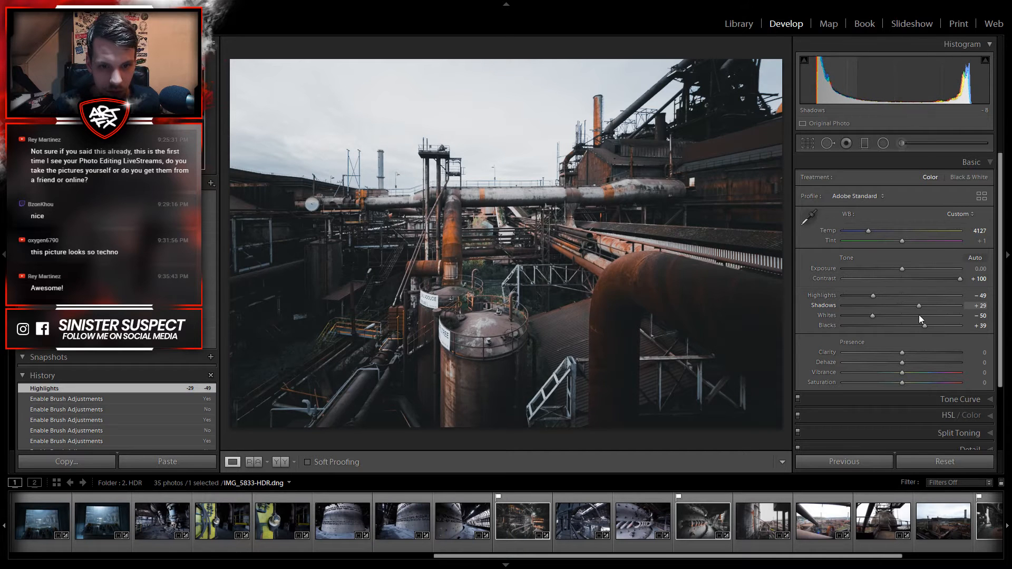
pyautogui.moveTo(915, 320); pyautogui.dragTo(910, 319)
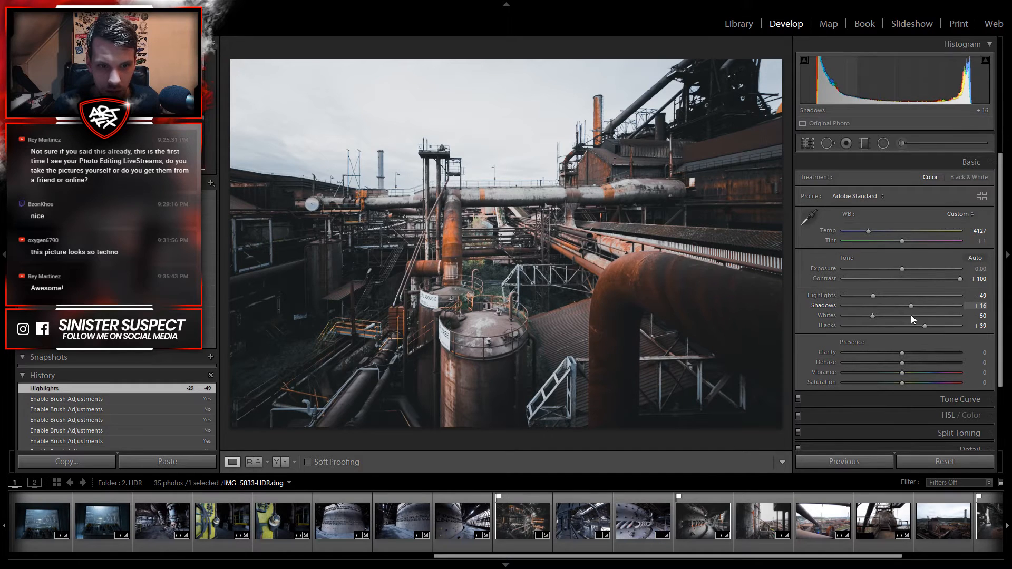
pyautogui.moveTo(912, 315); pyautogui.dragTo(912, 315)
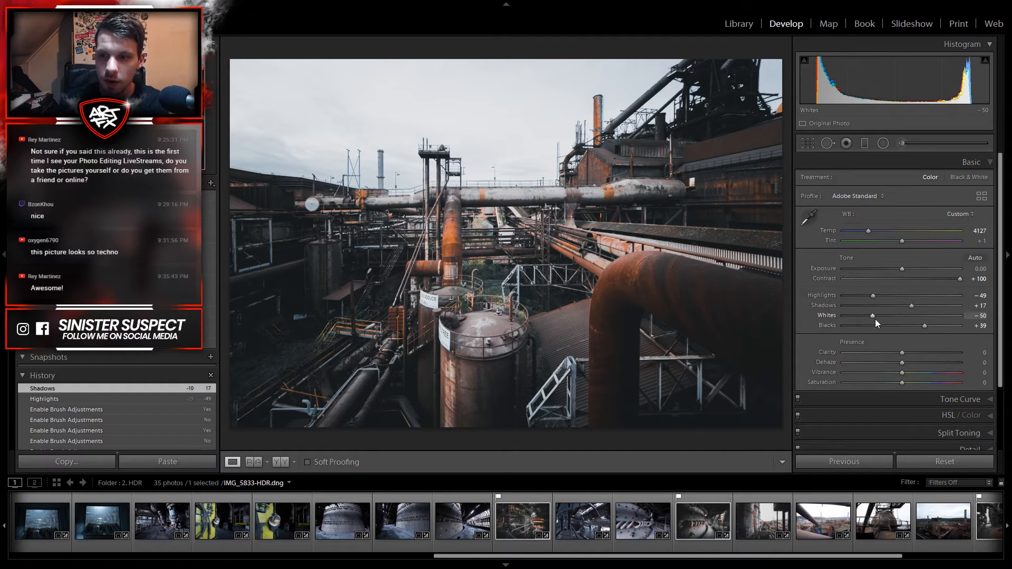
pyautogui.moveTo(862, 319); pyautogui.dragTo(823, 338)
pyautogui.moveTo(913, 333); pyautogui.dragTo(879, 343)
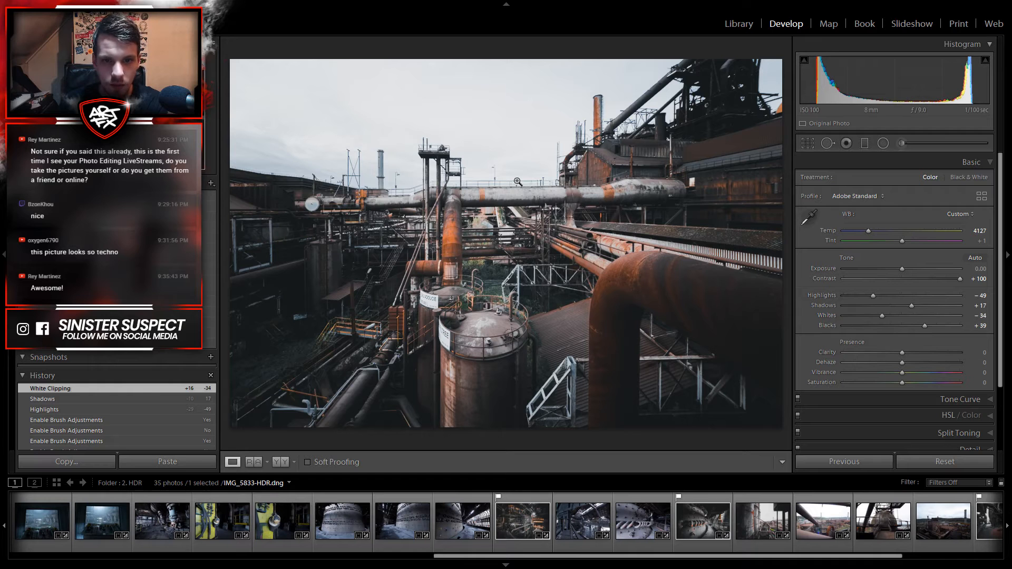
# Step: Examine the chimney, diagonal pipes and dark steel structure against the sky in the photo's upper right at close zoom
pyautogui.click(602, 128)
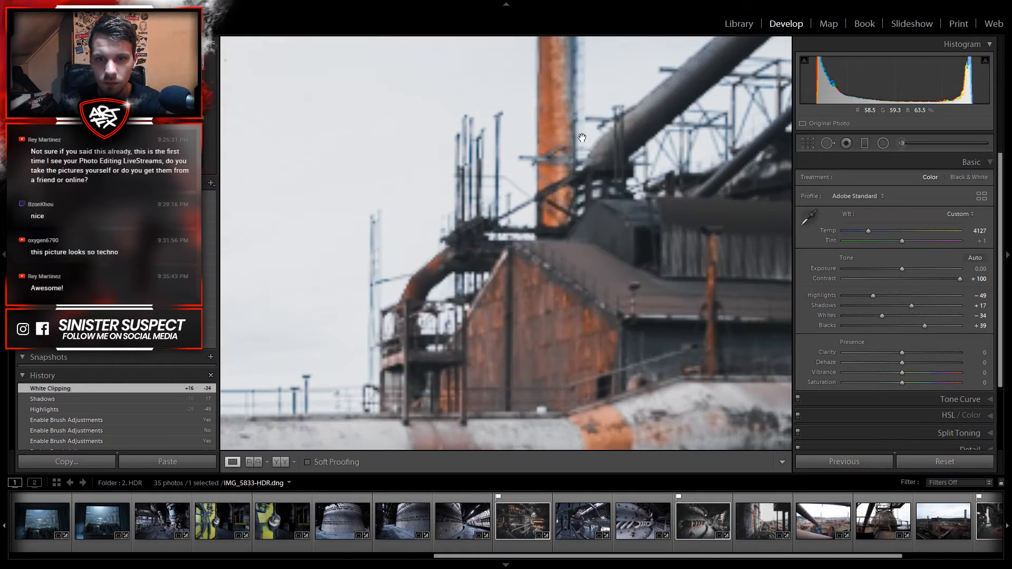
pyautogui.click(582, 110)
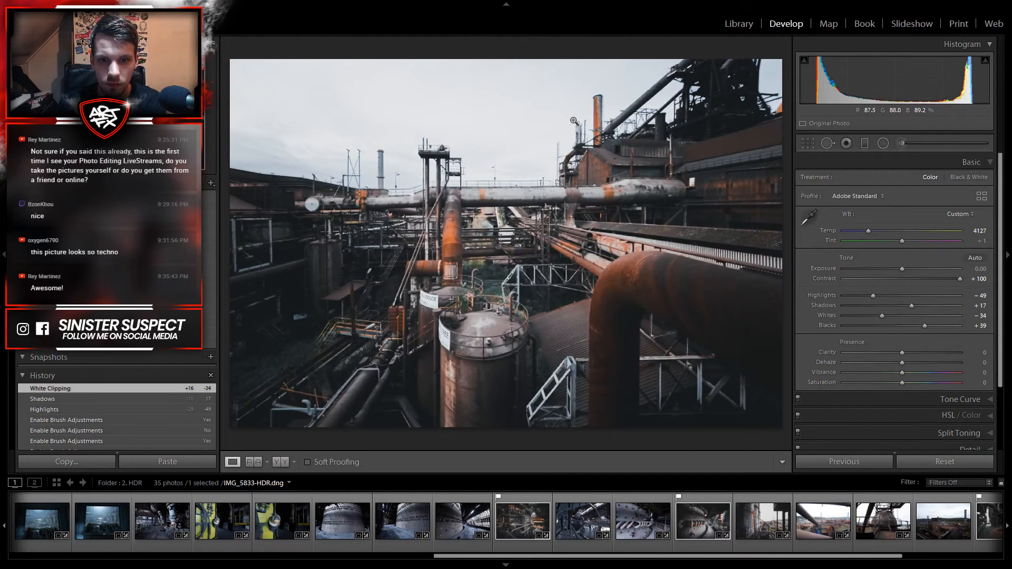
pyautogui.click(632, 102)
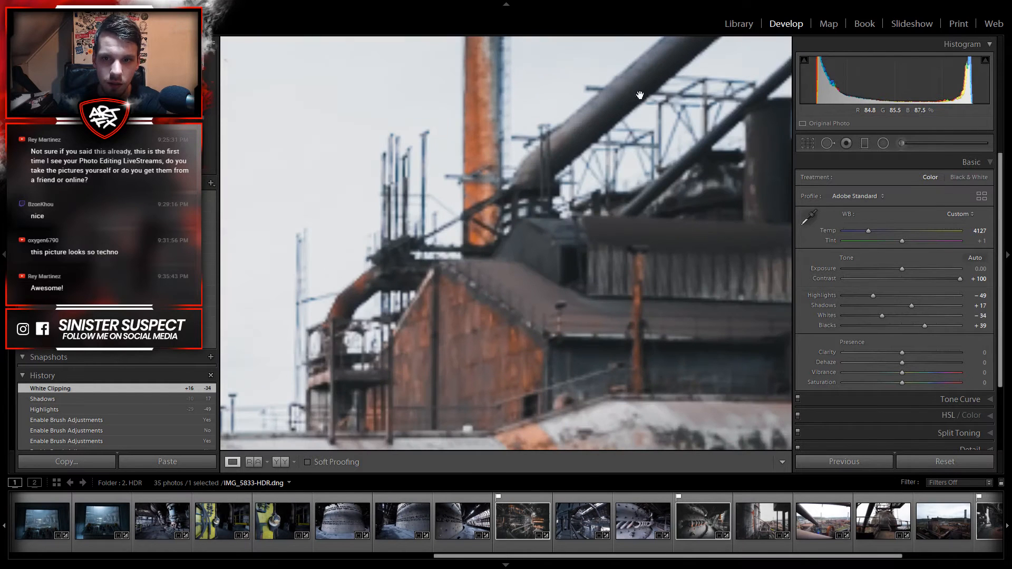
pyautogui.moveTo(704, 121); pyautogui.dragTo(545, 246)
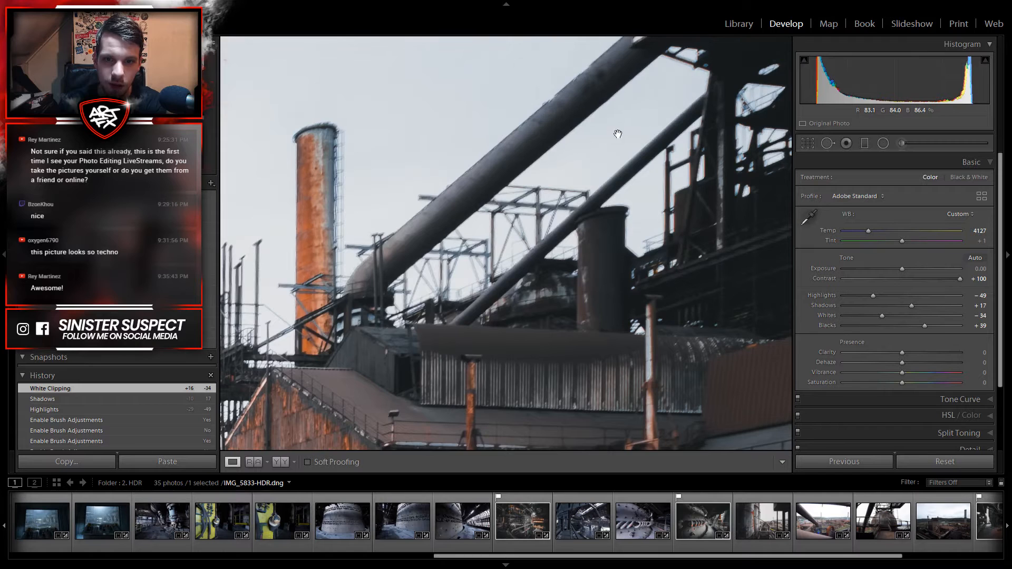
pyautogui.moveTo(667, 99); pyautogui.dragTo(480, 234)
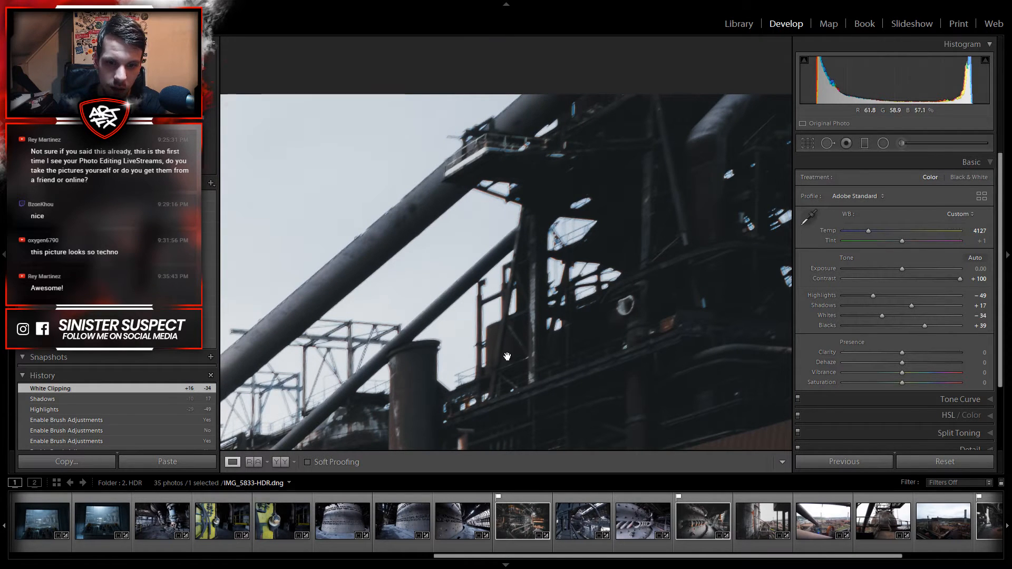
pyautogui.moveTo(430, 389); pyautogui.dragTo(588, 161)
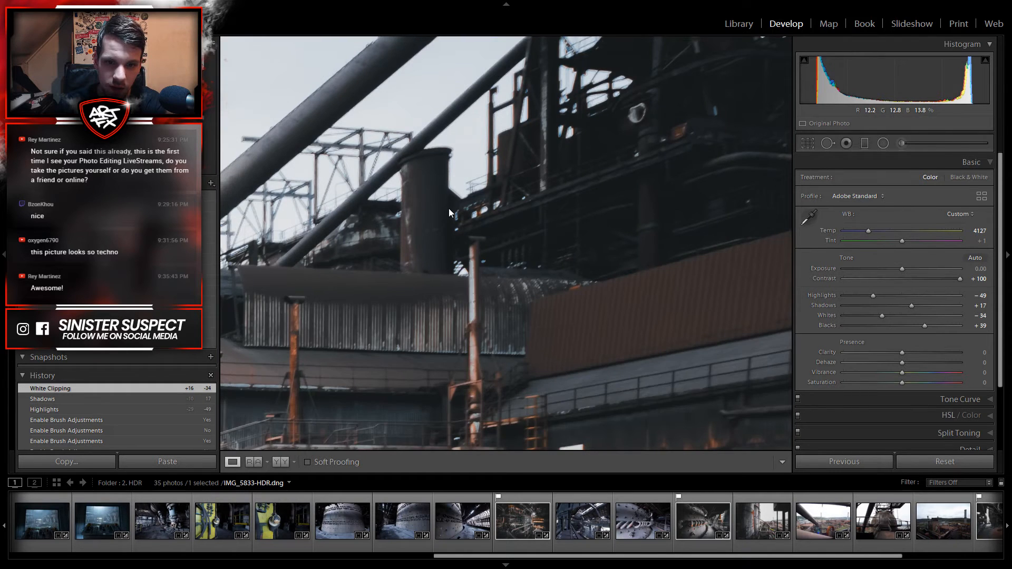
pyautogui.click(567, 151)
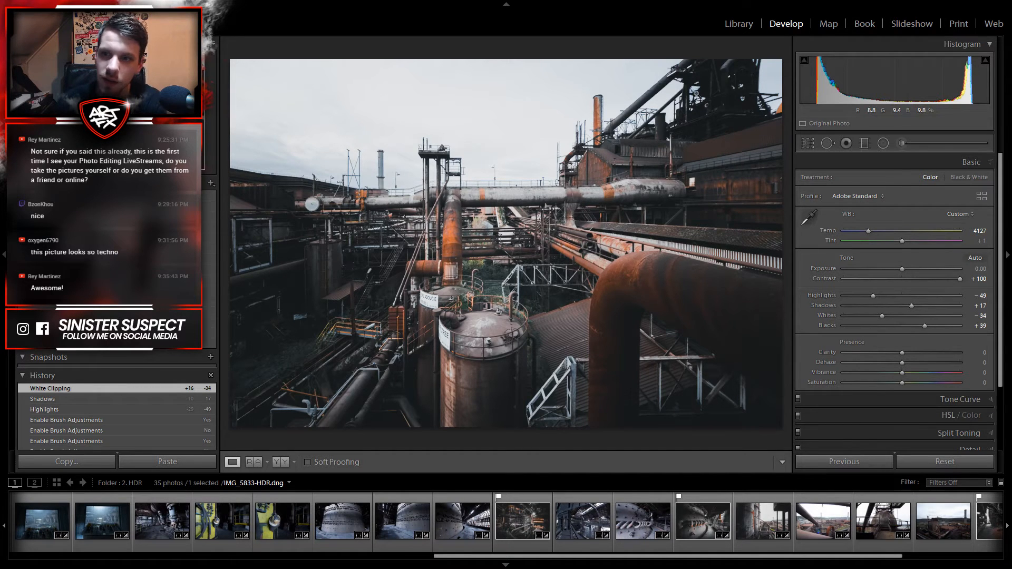
pyautogui.click(749, 89)
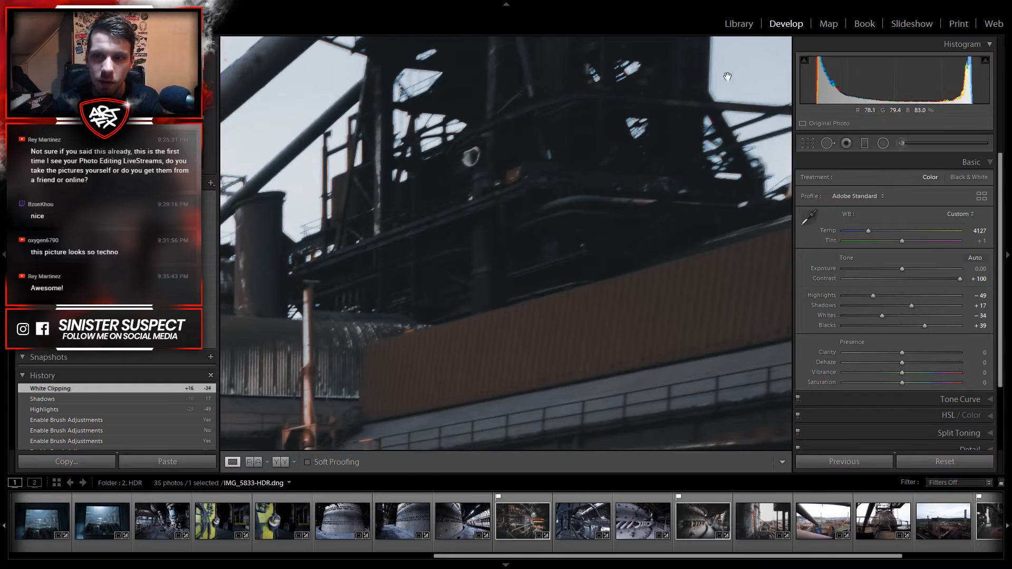
pyautogui.moveTo(595, 174); pyautogui.dragTo(581, 196)
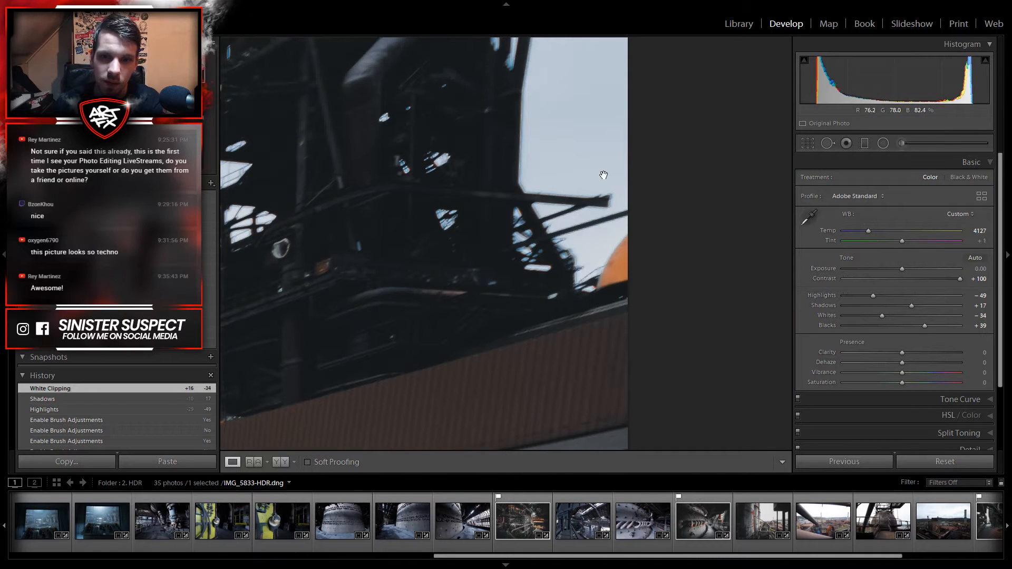
pyautogui.click(460, 206)
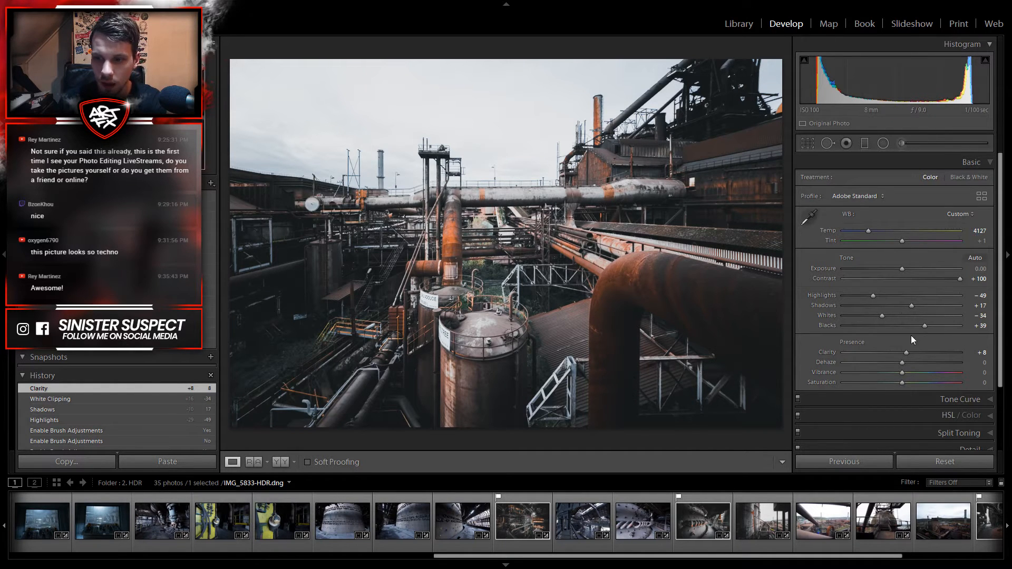
# Step: Set the Blacks to +22
pyautogui.moveTo(935, 327); pyautogui.dragTo(906, 336)
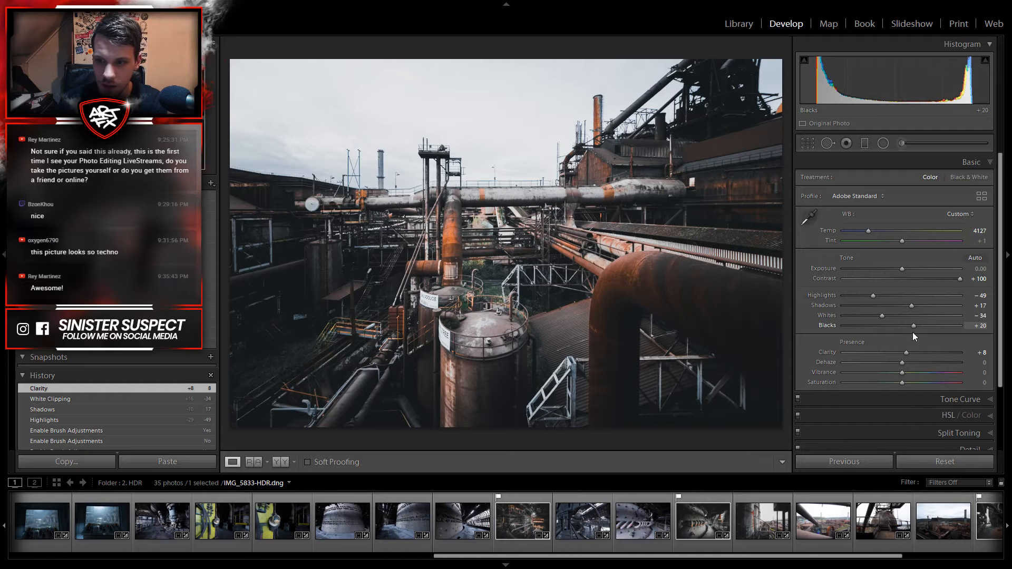
pyautogui.moveTo(914, 333); pyautogui.dragTo(913, 333)
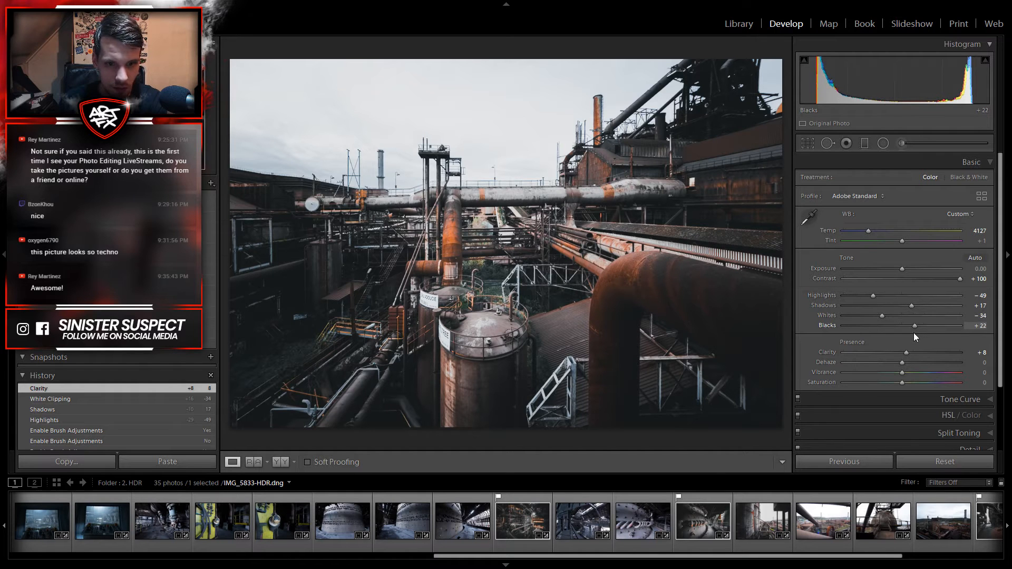
# Step: Compare the photo with the dark pipework shot in an enlarged Reference View, inspecting the orange tones in both up close
pyautogui.click(257, 463)
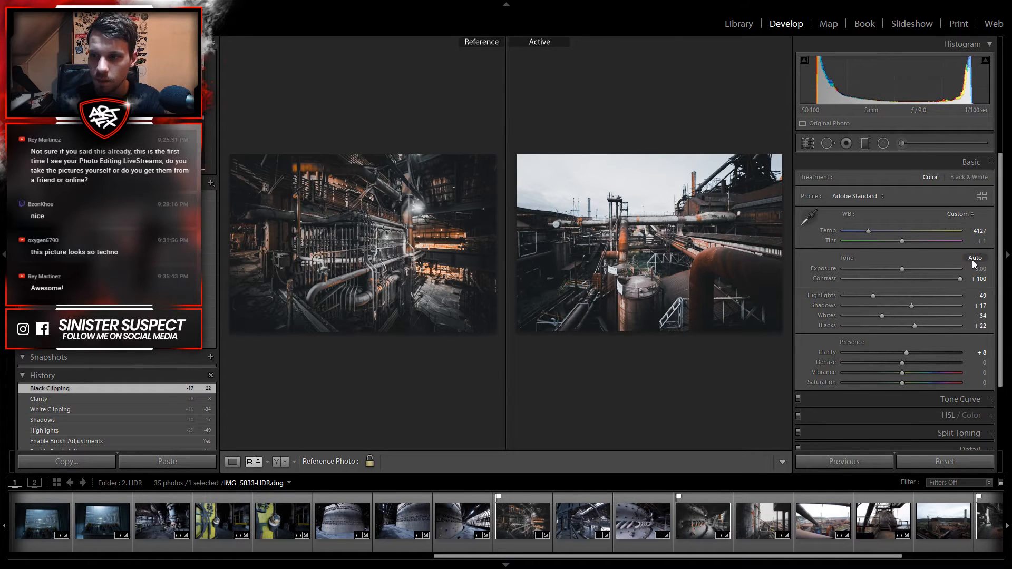
pyautogui.click(1007, 257)
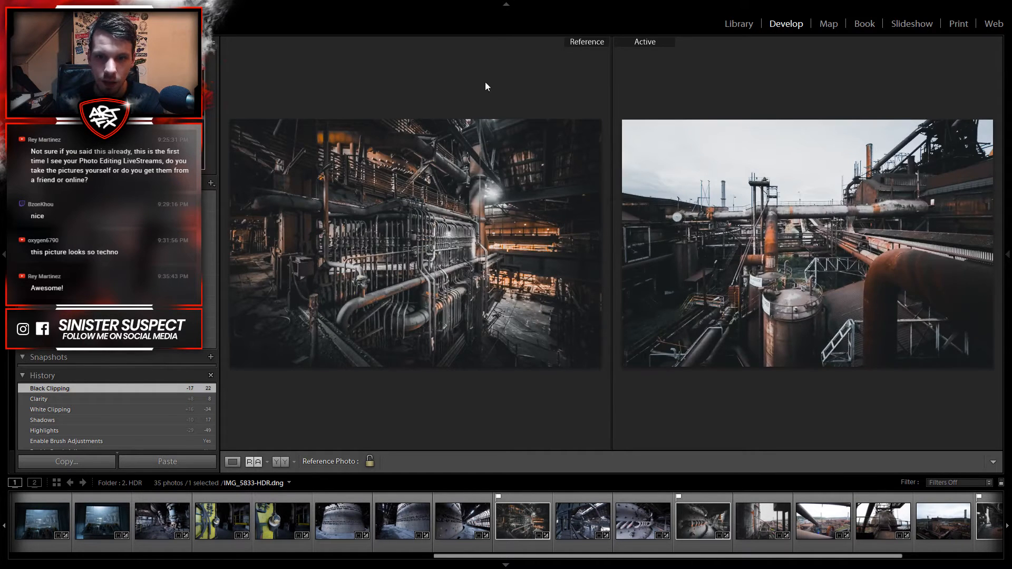
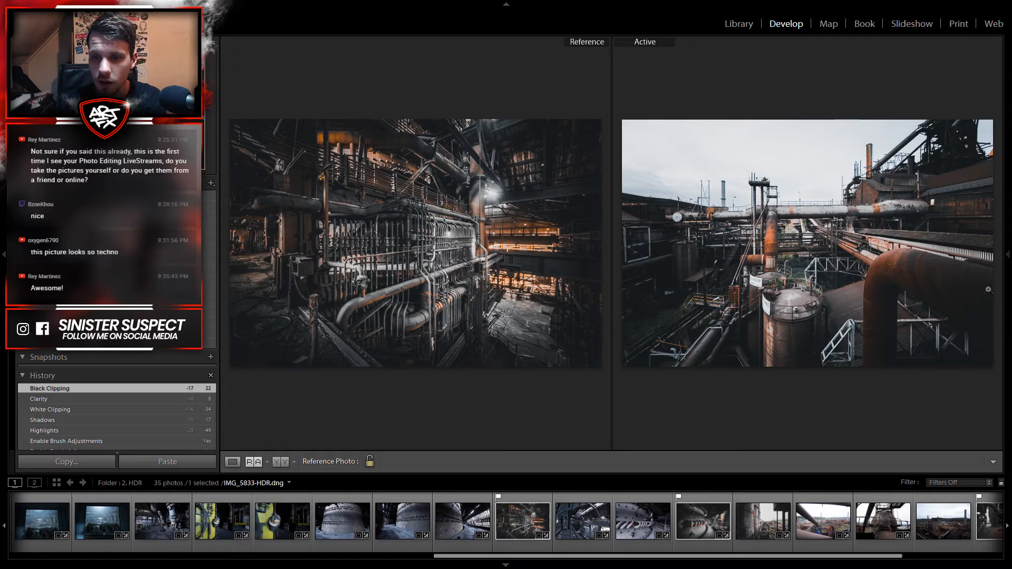
pyautogui.click(767, 245)
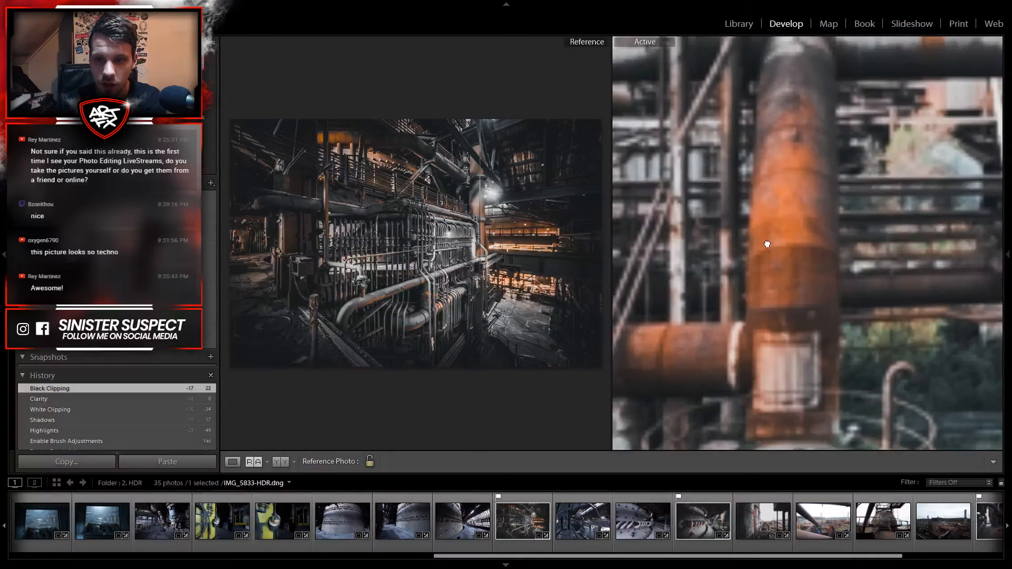
pyautogui.click(768, 242)
pyautogui.click(461, 240)
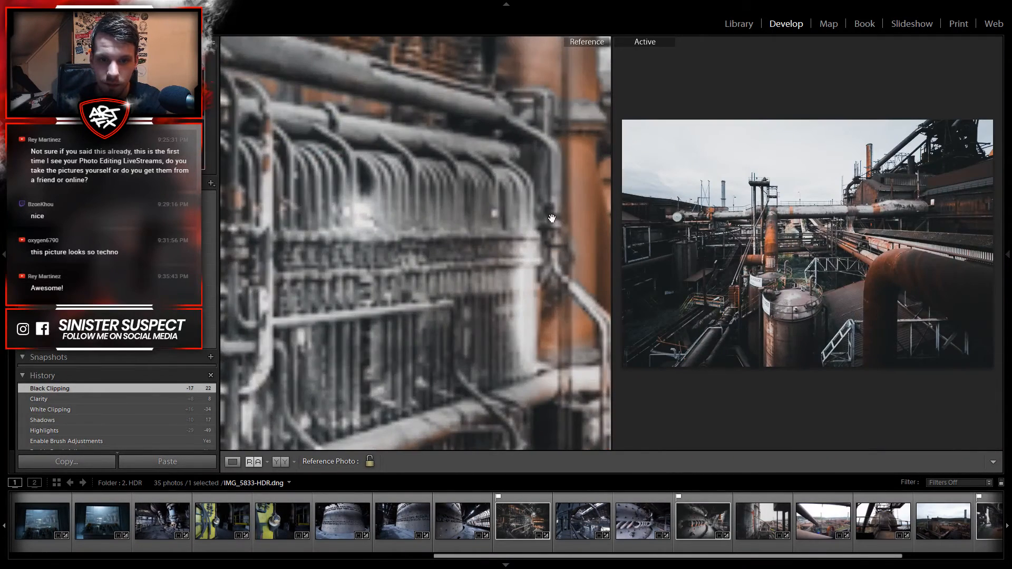
pyautogui.click(430, 323)
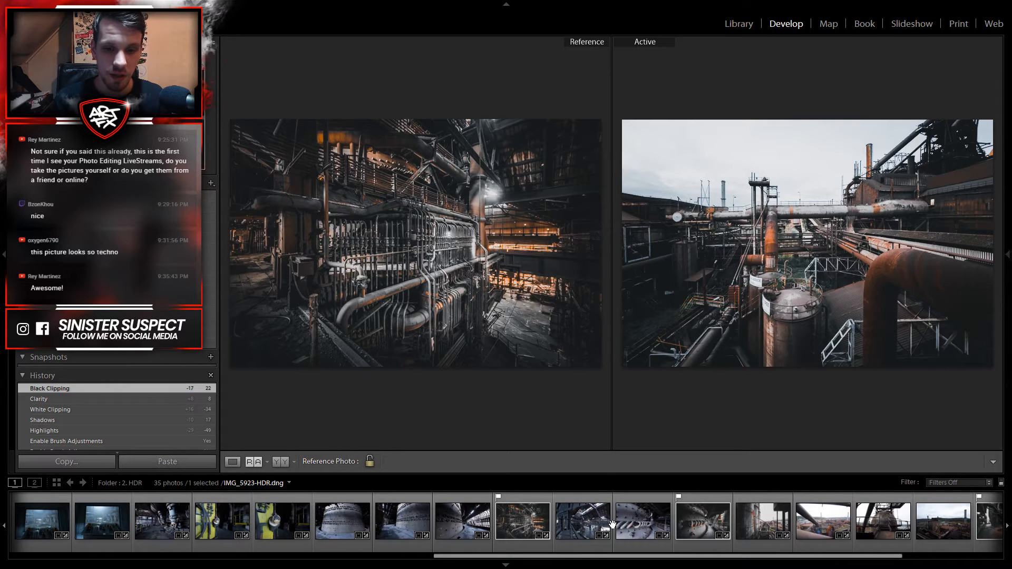
# Step: Compare the active photo with the roof-structure, pipework, riveted furnace and orange-stained floor shots as successive reference photos
pyautogui.moveTo(586, 537); pyautogui.dragTo(375, 212)
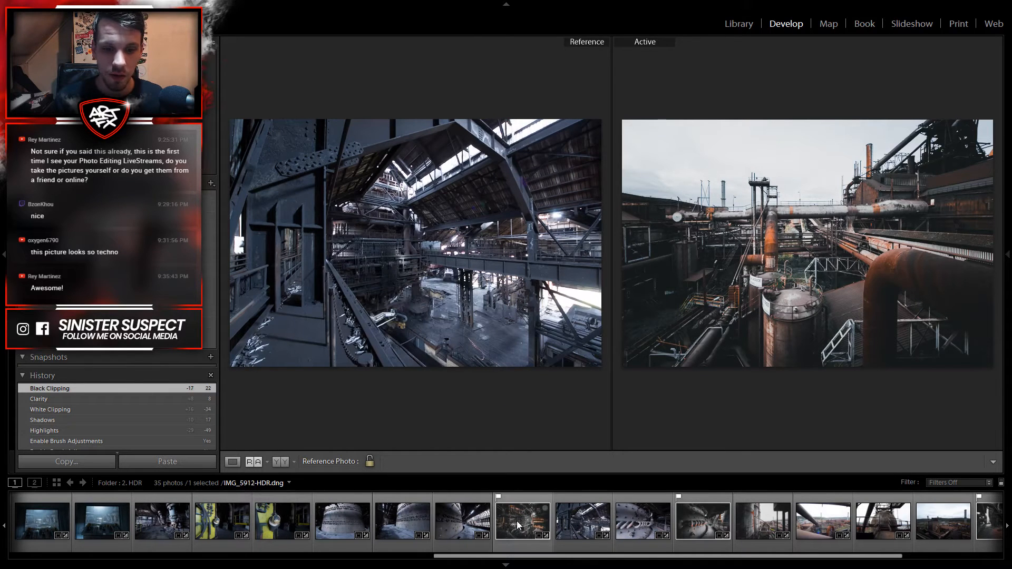
pyautogui.moveTo(522, 522); pyautogui.dragTo(448, 253)
pyautogui.moveTo(704, 522); pyautogui.dragTo(458, 323)
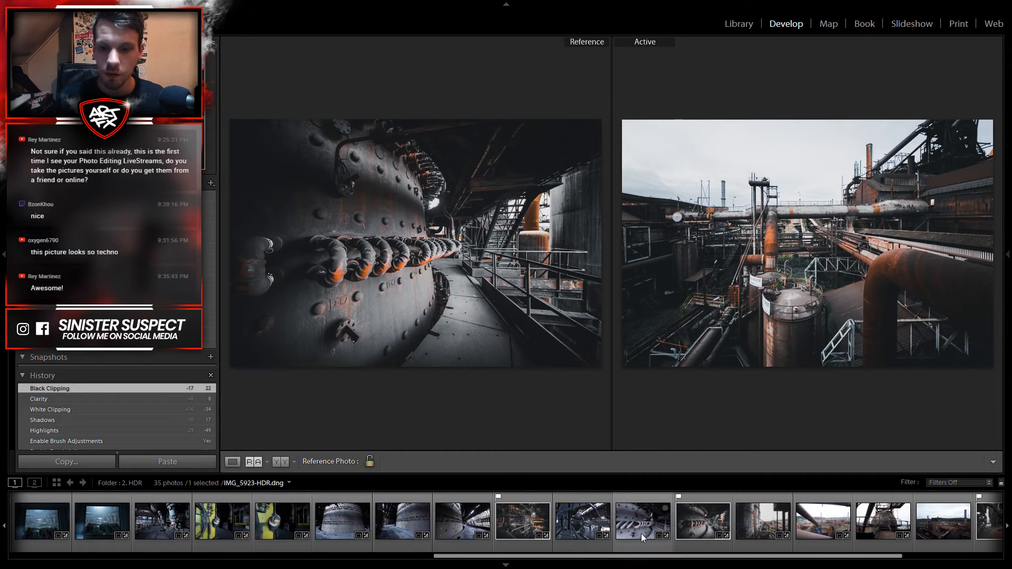
pyautogui.scroll(-3, 761, 522)
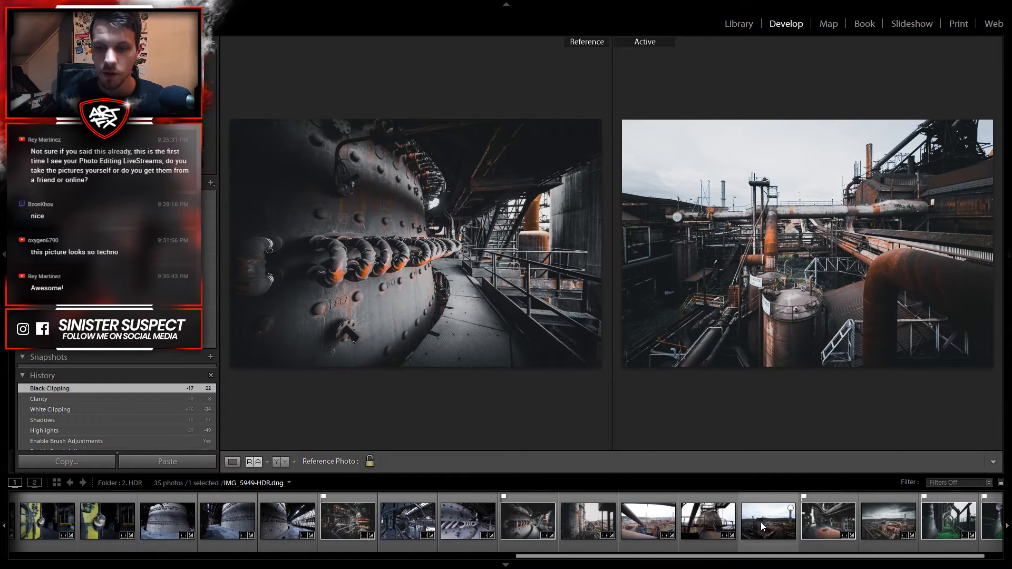
pyautogui.scroll(-2, 761, 522)
pyautogui.moveTo(792, 522); pyautogui.dragTo(426, 243)
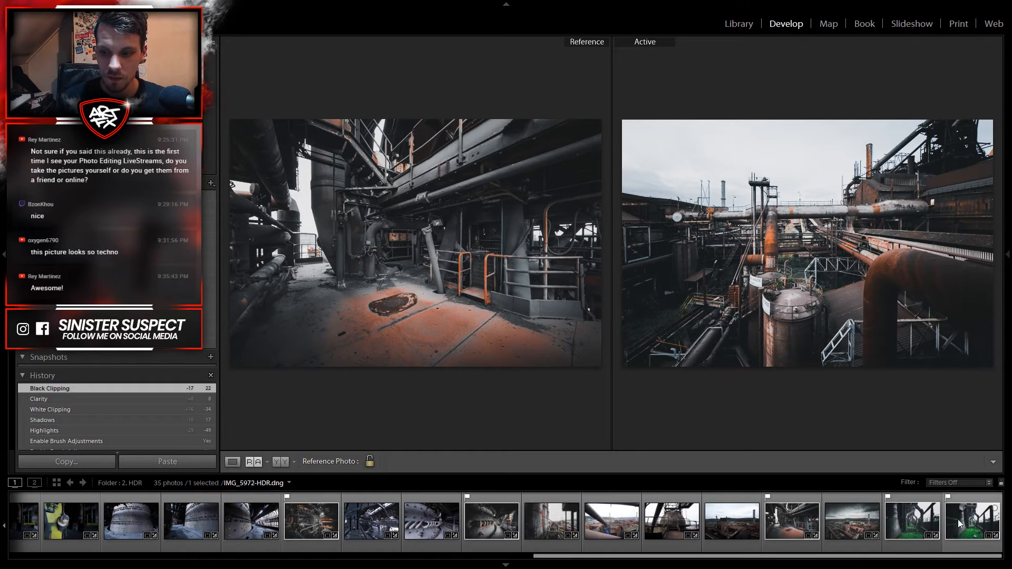
# Step: Compare the photo with the green mossy walkway shot as reference, and return to the single-photo view in Develop
pyautogui.moveTo(977, 525); pyautogui.dragTo(456, 353)
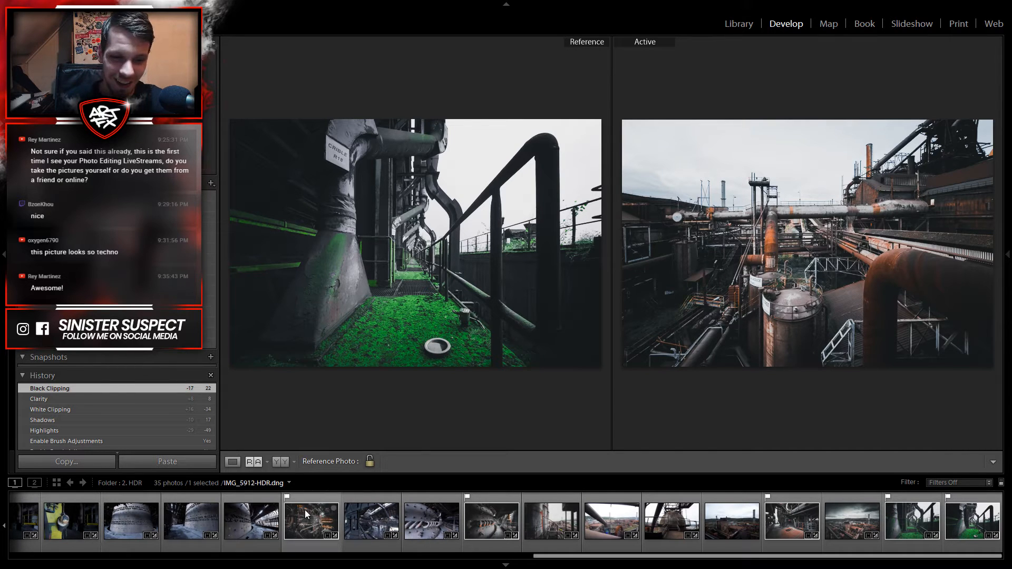
pyautogui.scroll(3, 529, 527)
pyautogui.scroll(4, 530, 527)
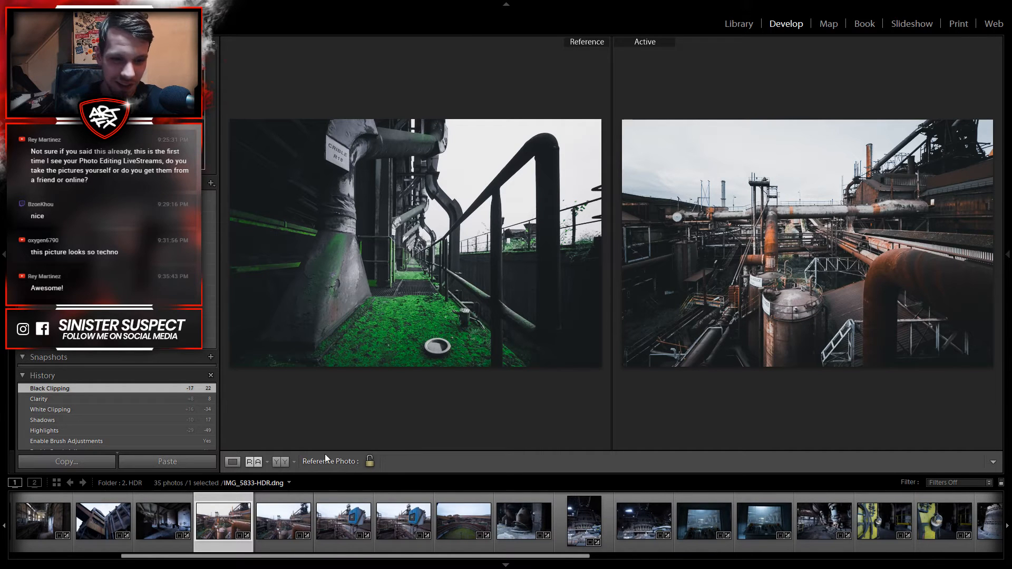
pyautogui.click(232, 462)
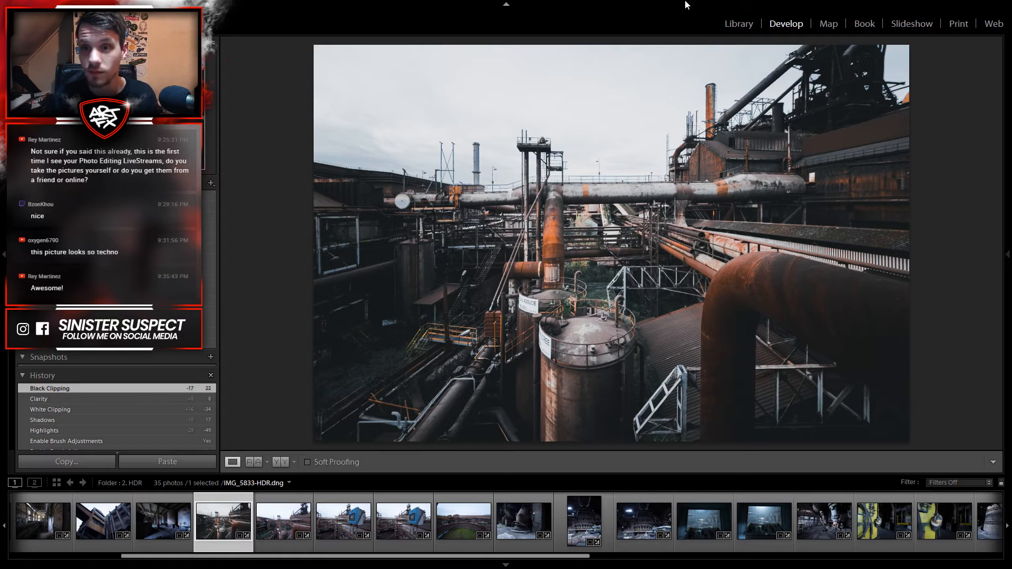
pyautogui.click(739, 24)
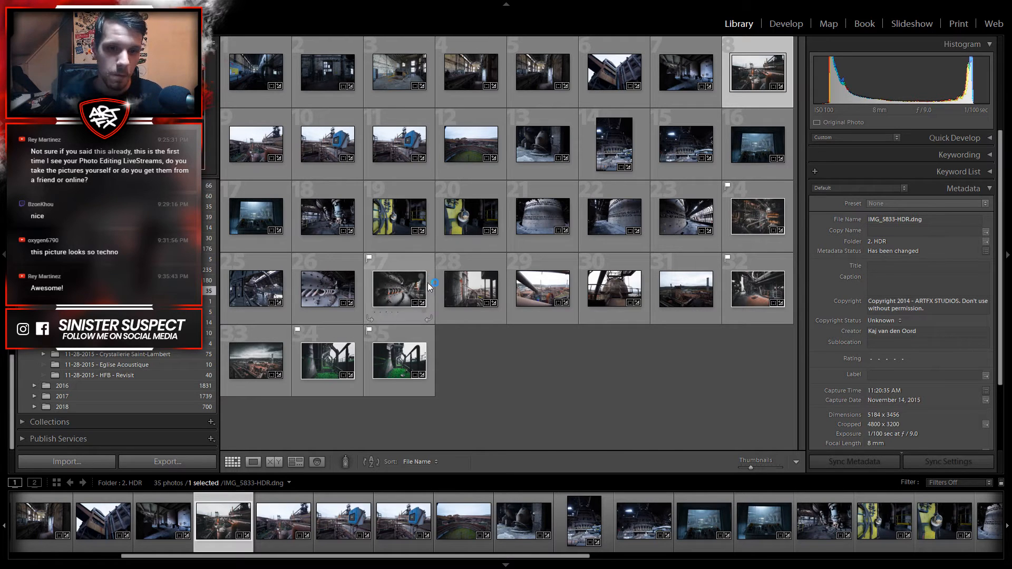
pyautogui.click(786, 24)
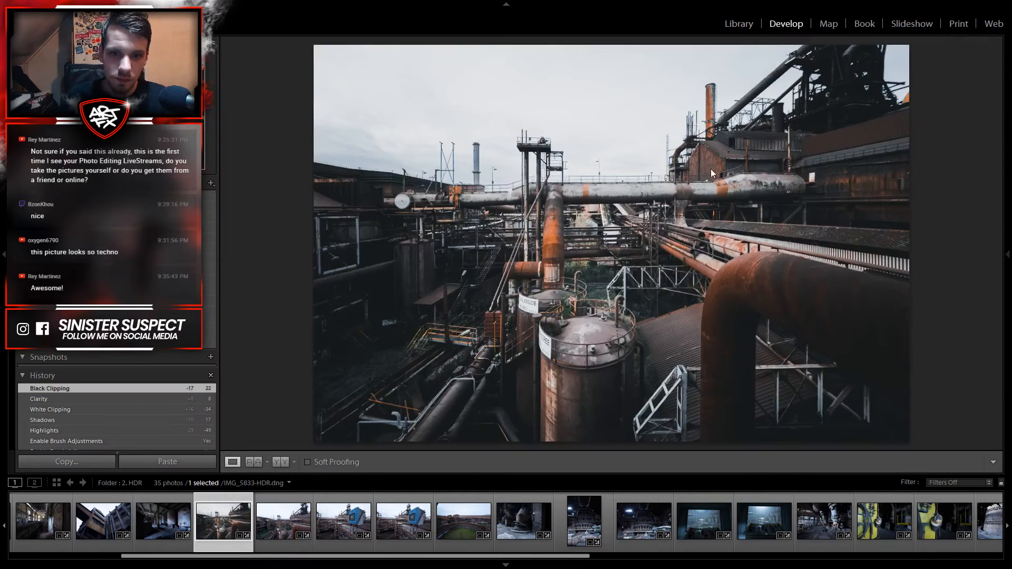
# Step: Examine the orange pipes, the tank tops and the corrugated roof beside the large rusty pipe at close zoom
pyautogui.click(581, 272)
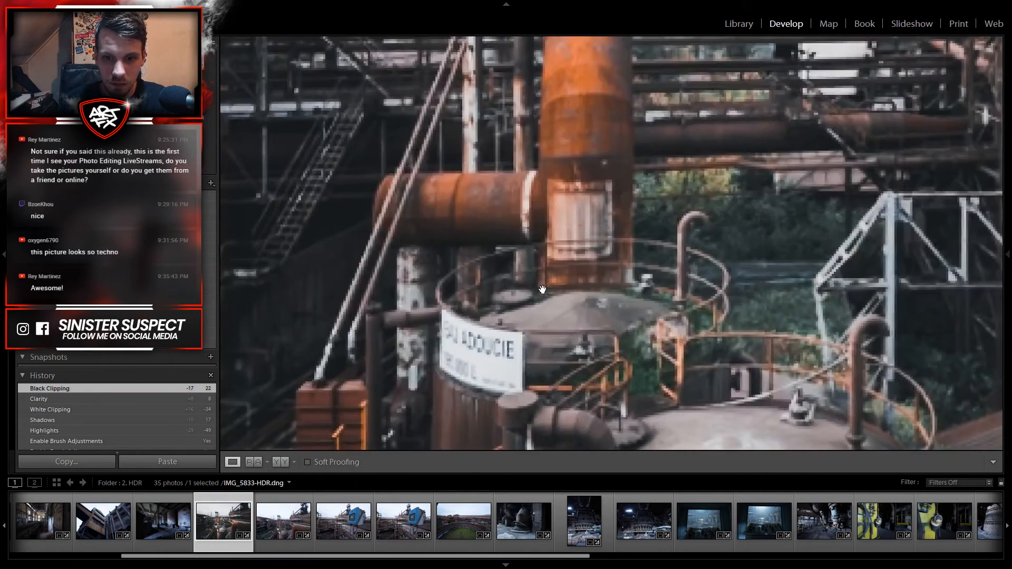
pyautogui.click(577, 223)
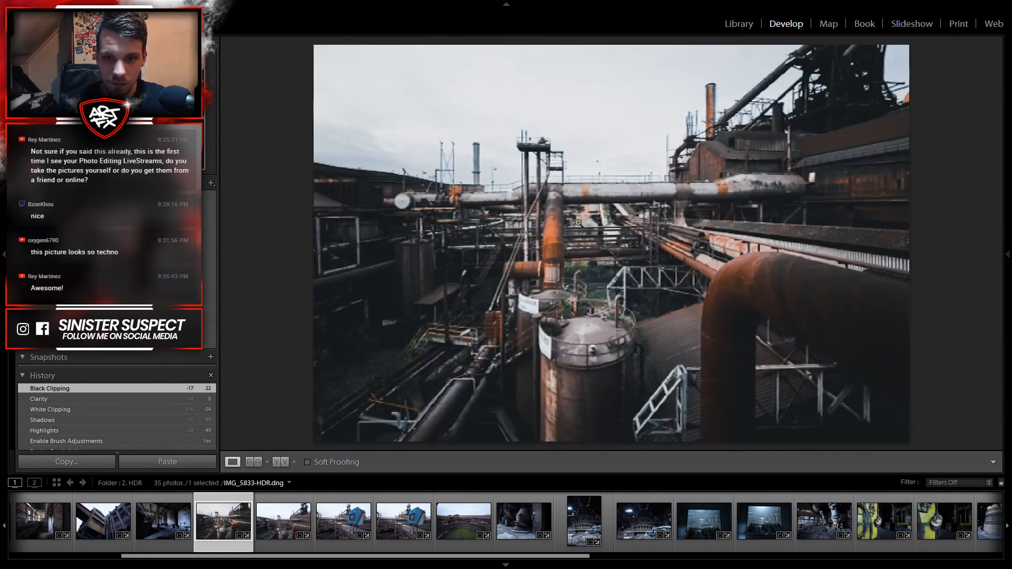
pyautogui.click(689, 335)
pyautogui.click(689, 335)
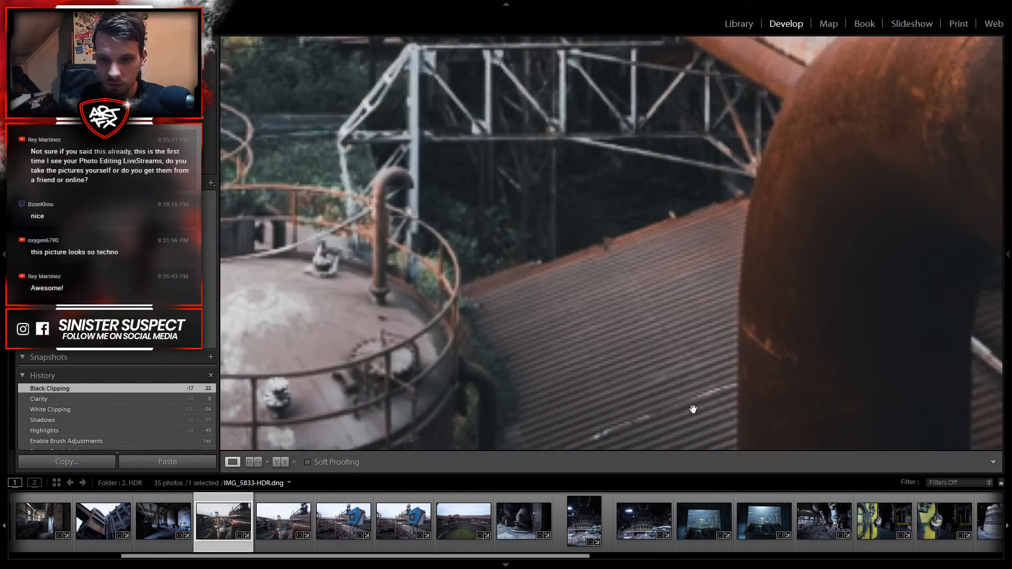
pyautogui.click(673, 257)
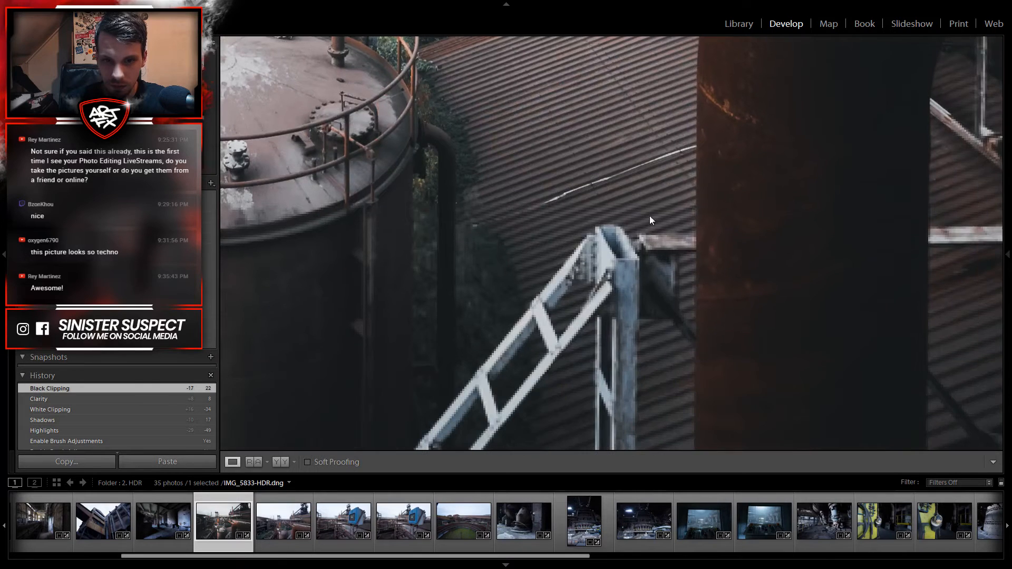
pyautogui.click(586, 241)
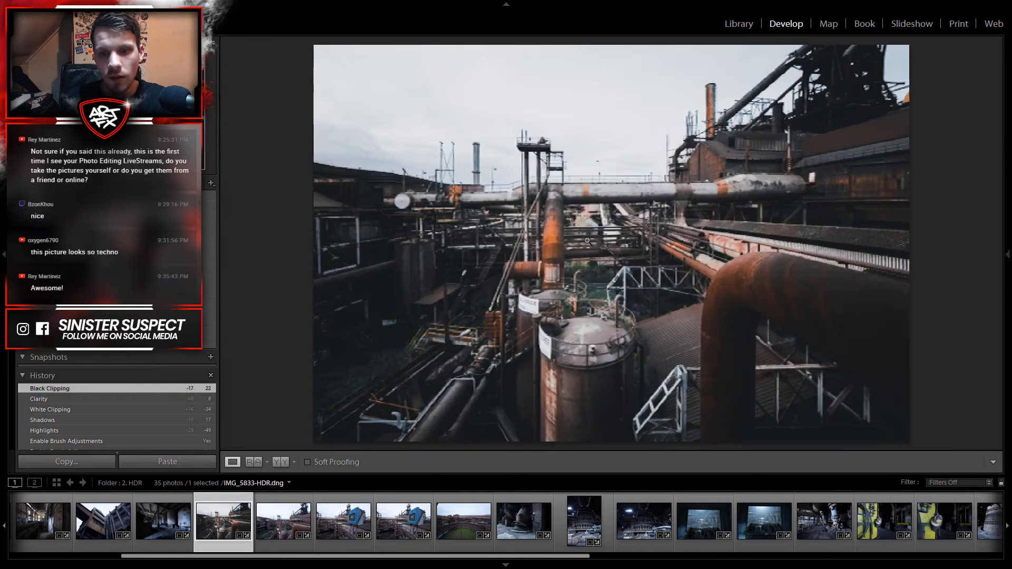
# Step: Prepare a new radial filter with Clarity reset to 0 and an orange tint of hue 31 and saturation 54%
pyautogui.click(1005, 222)
pyautogui.click(883, 143)
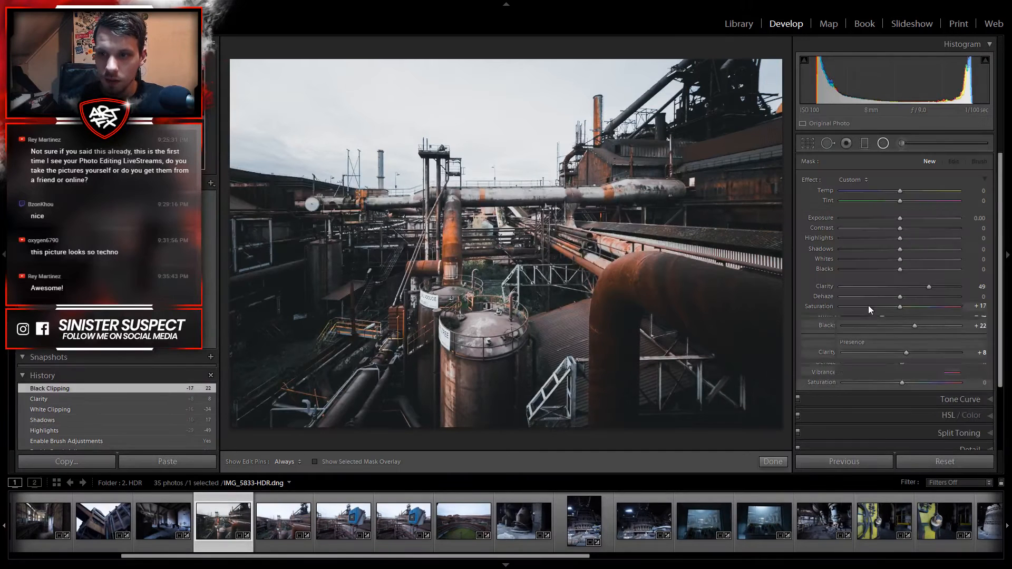
pyautogui.doubleClick(927, 286)
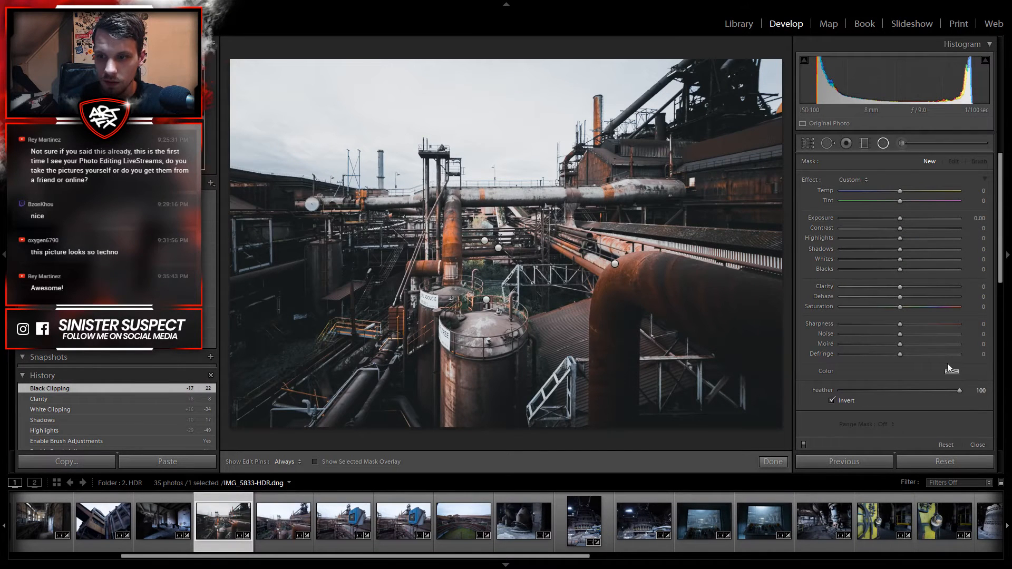
pyautogui.click(952, 372)
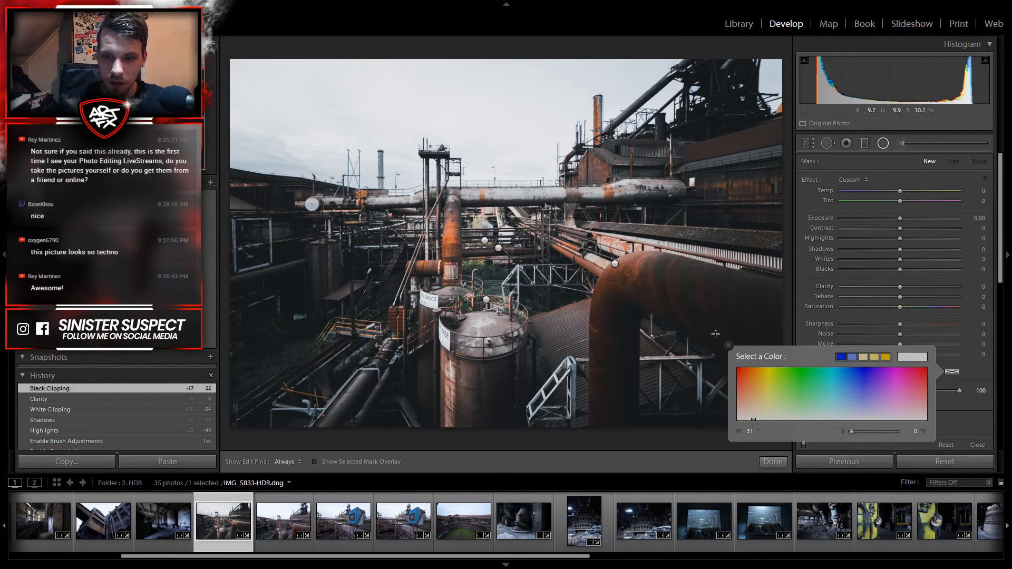
pyautogui.moveTo(853, 430); pyautogui.dragTo(877, 433)
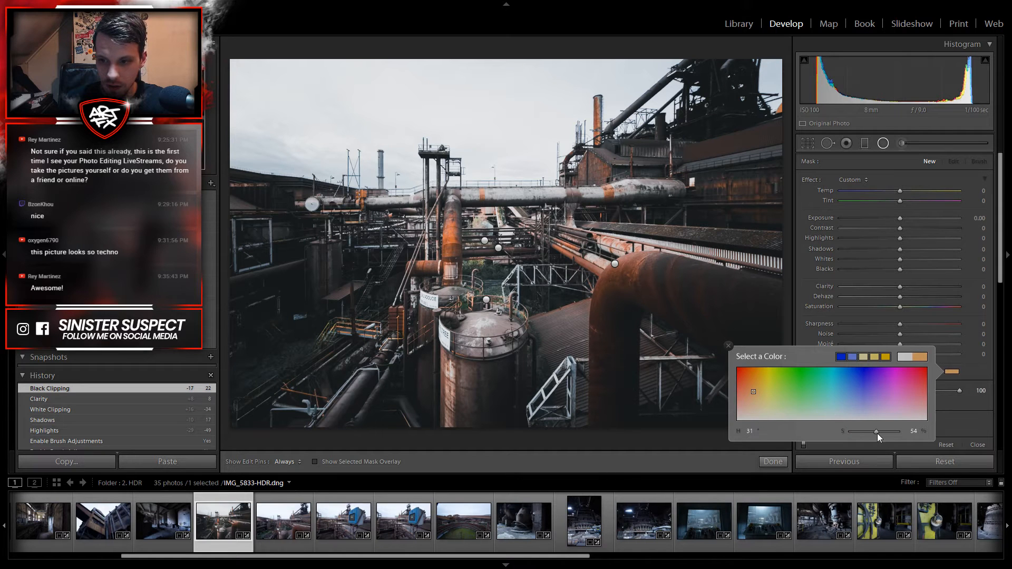
pyautogui.click(980, 368)
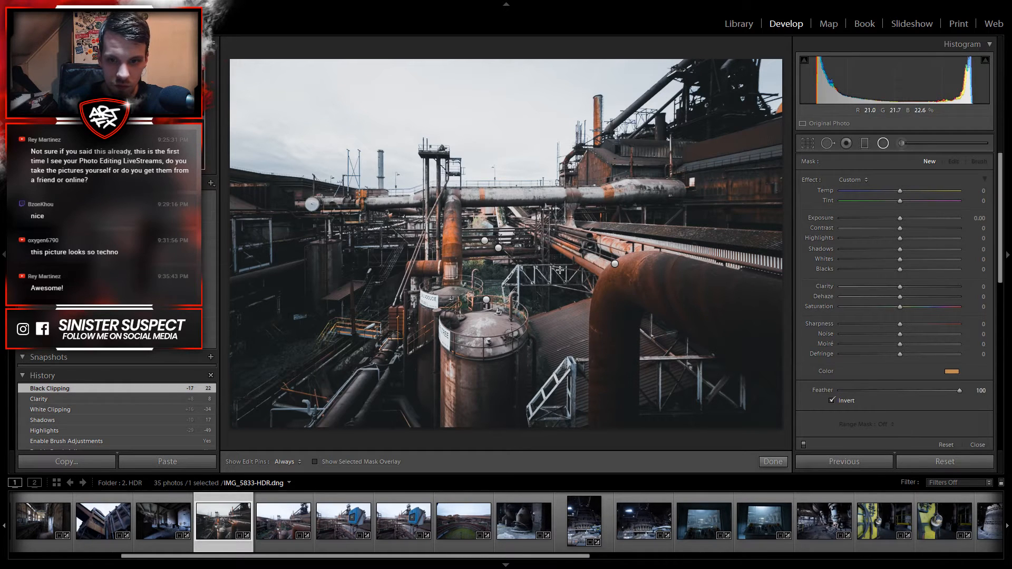
# Step: Place a circular radial filter over the corrugated roof beside the tank and set its tint saturation to 22%
pyautogui.moveTo(561, 325); pyautogui.dragTo(614, 378)
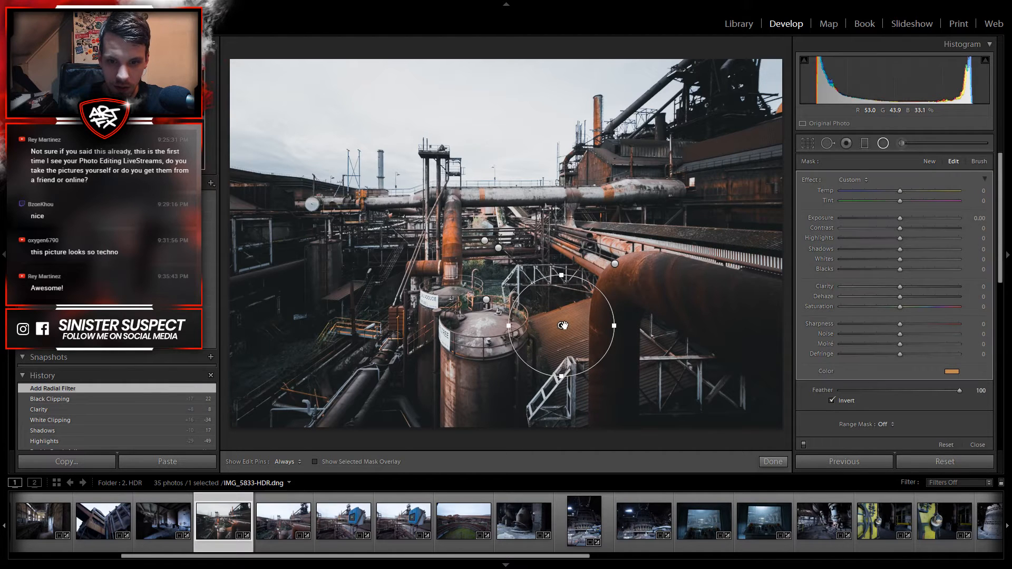
pyautogui.moveTo(573, 325); pyautogui.dragTo(573, 325)
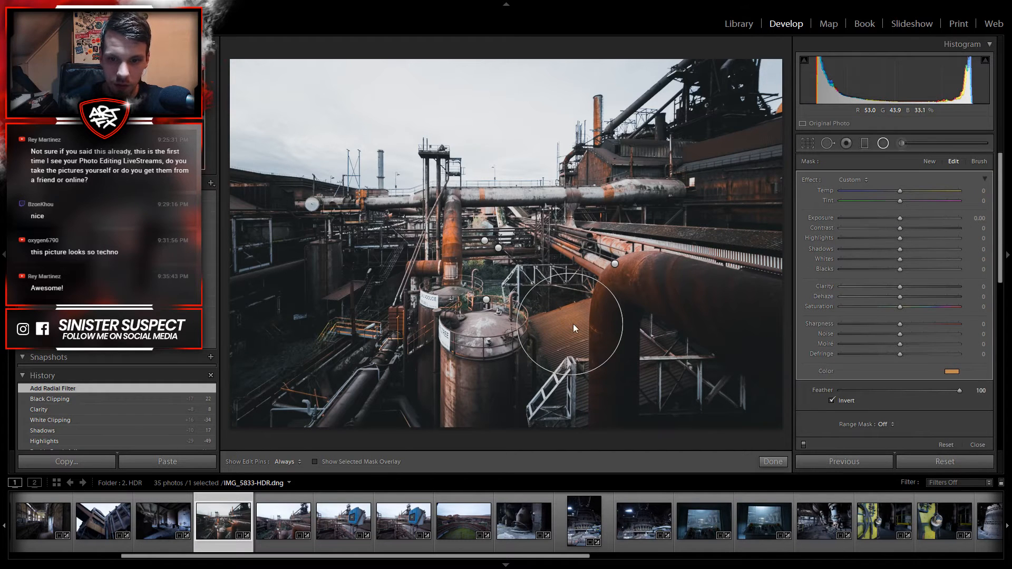
pyautogui.click(951, 372)
pyautogui.moveTo(865, 432); pyautogui.dragTo(862, 434)
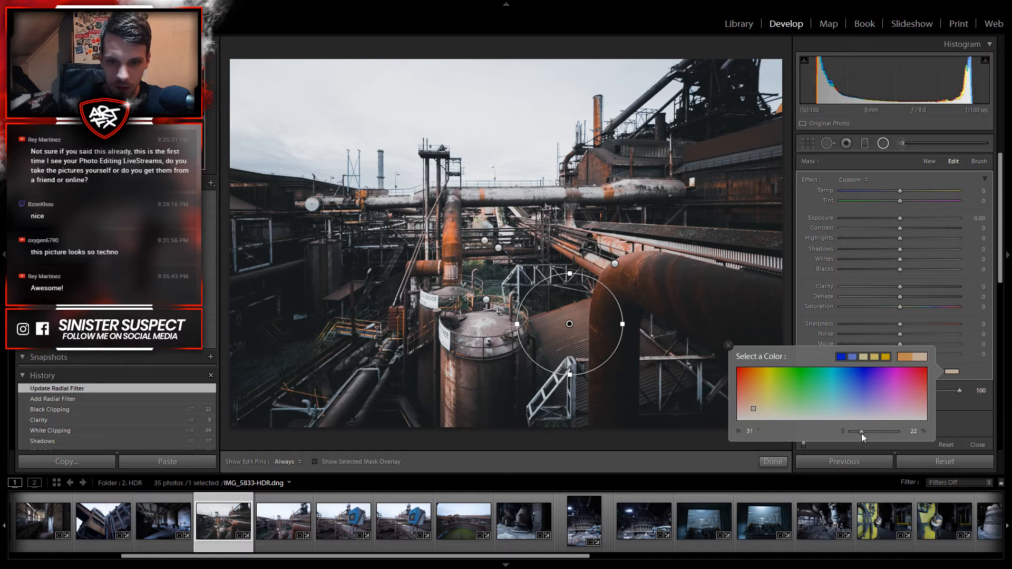
pyautogui.click(883, 143)
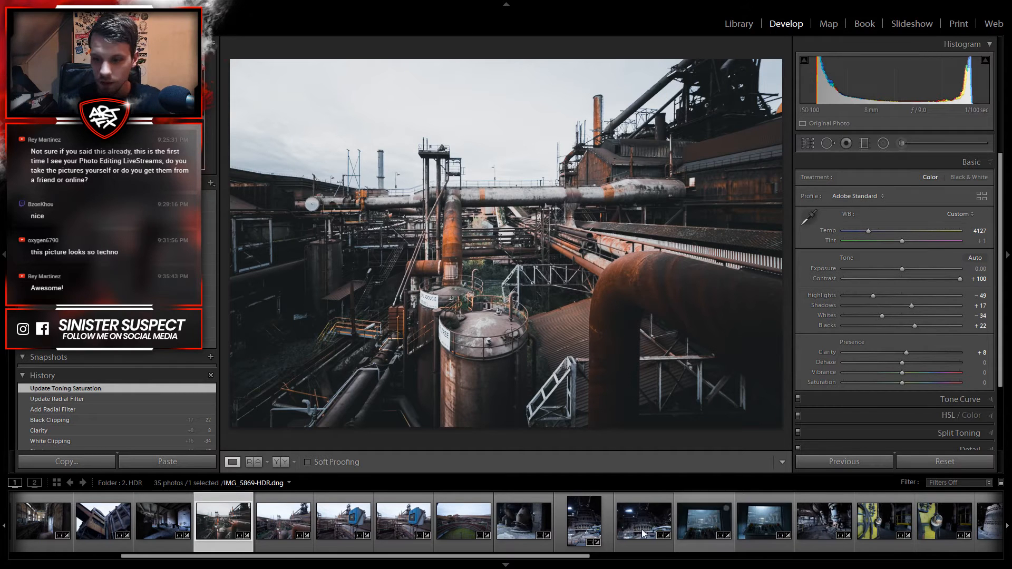
# Step: Look through the HDR series and open the unedited photo of the grassy circular basin
pyautogui.scroll(-5, 431, 534)
pyautogui.scroll(5, 431, 533)
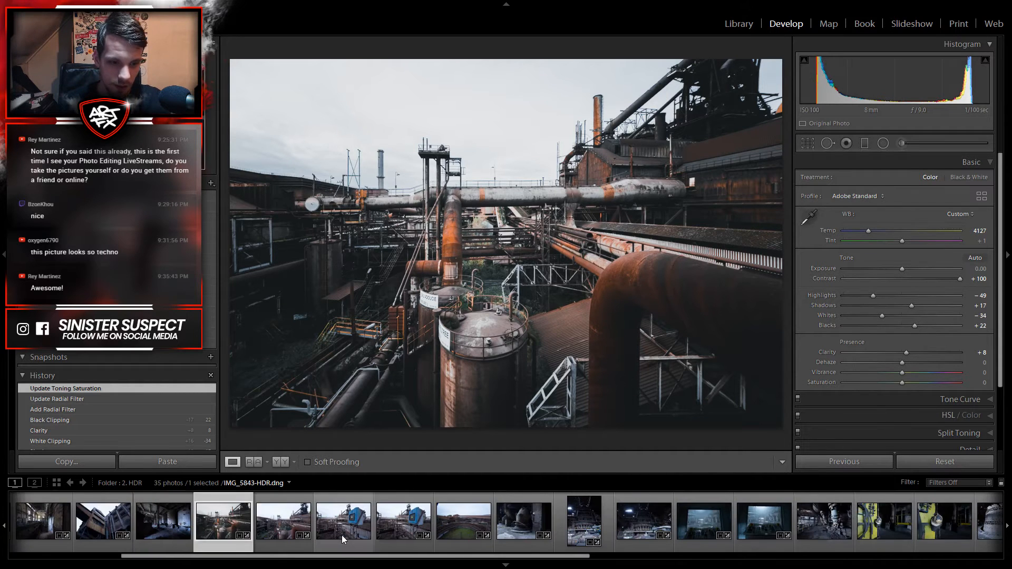
pyautogui.click(463, 522)
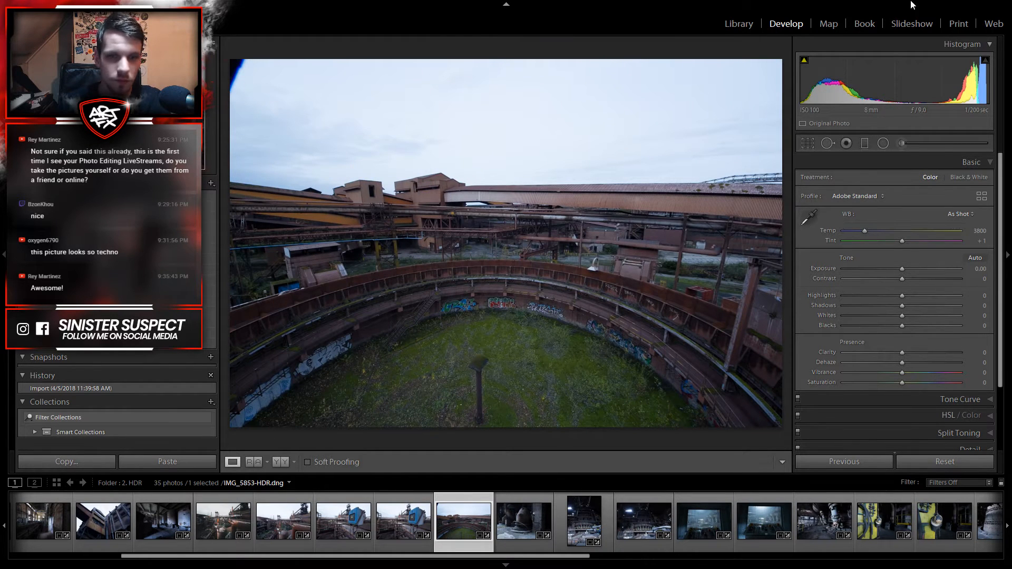
# Step: Return to the photo library and open the folder 05-31-2015 - Monastère Trois Croix
pyautogui.click(739, 23)
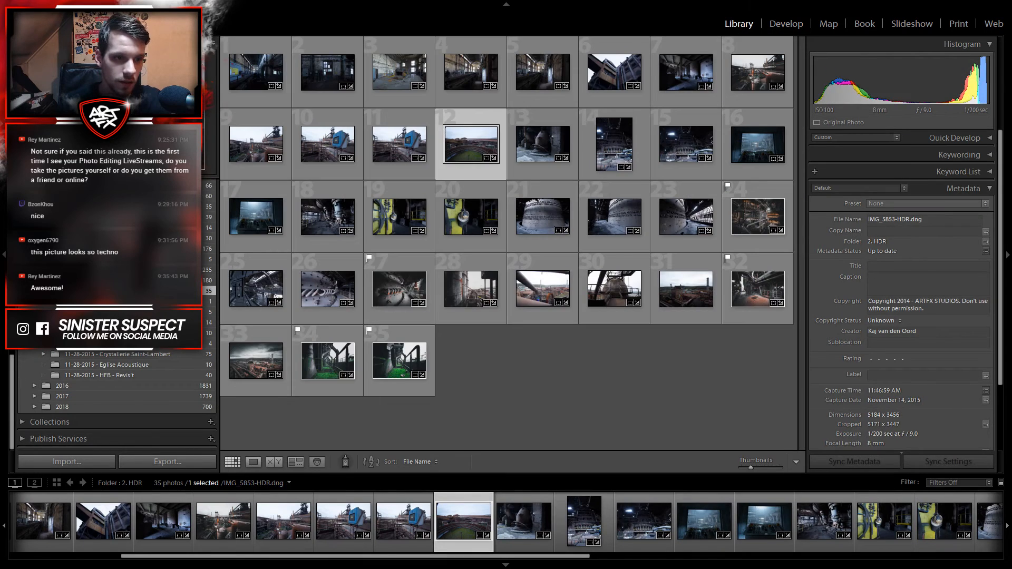
pyautogui.click(201, 270)
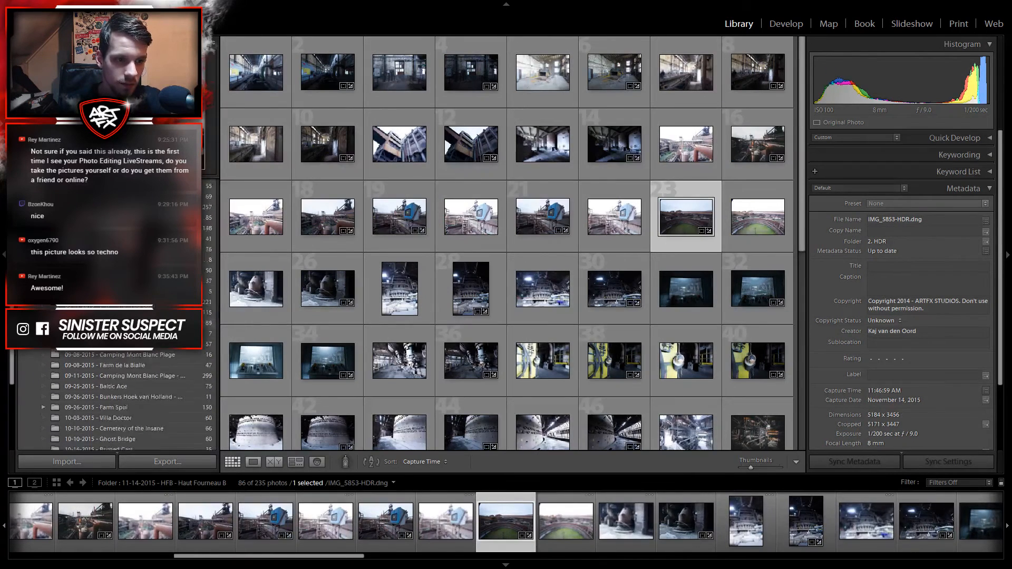
pyautogui.scroll(10, 121, 363)
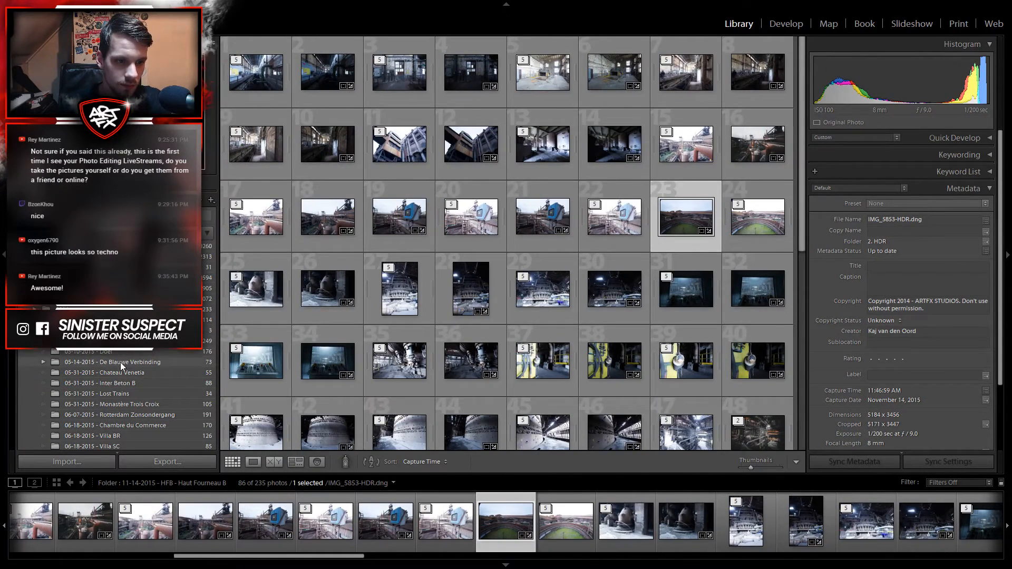
pyautogui.click(123, 406)
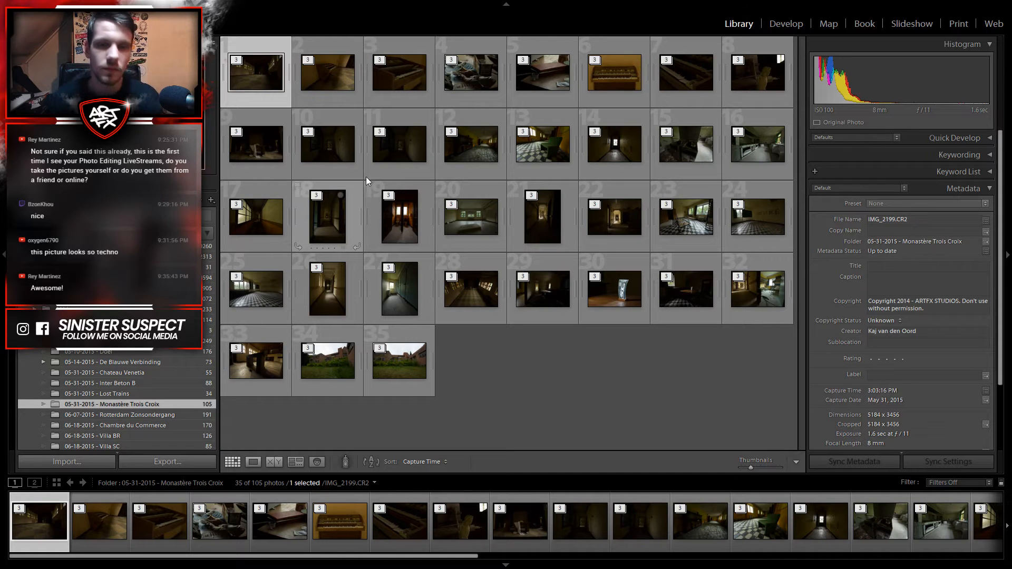
# Step: View the monastery photos in Develop, collapsing the checkered-floor hall's bracket stack and looking at the broken statue shot
pyautogui.click(785, 24)
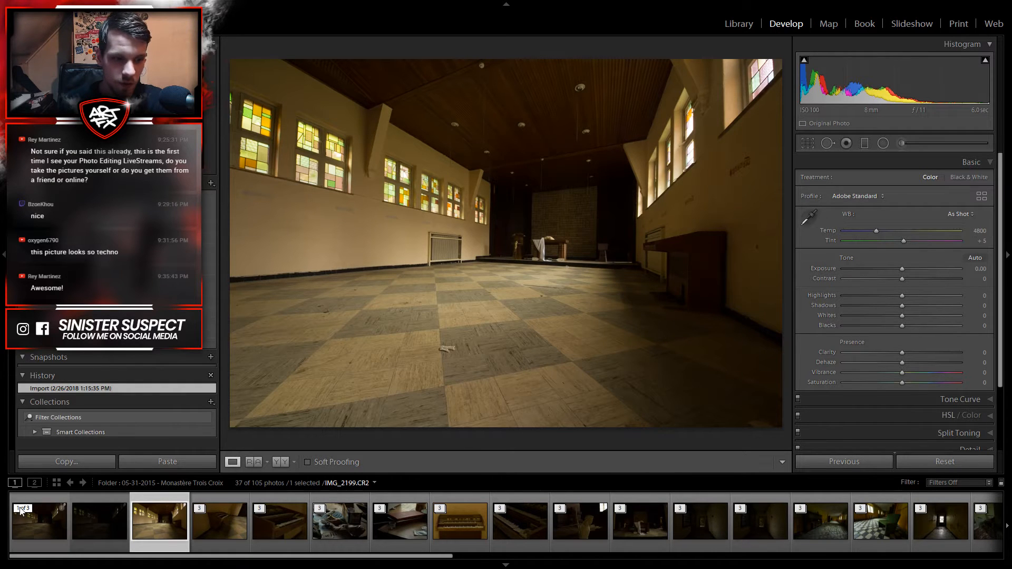
pyautogui.click(21, 510)
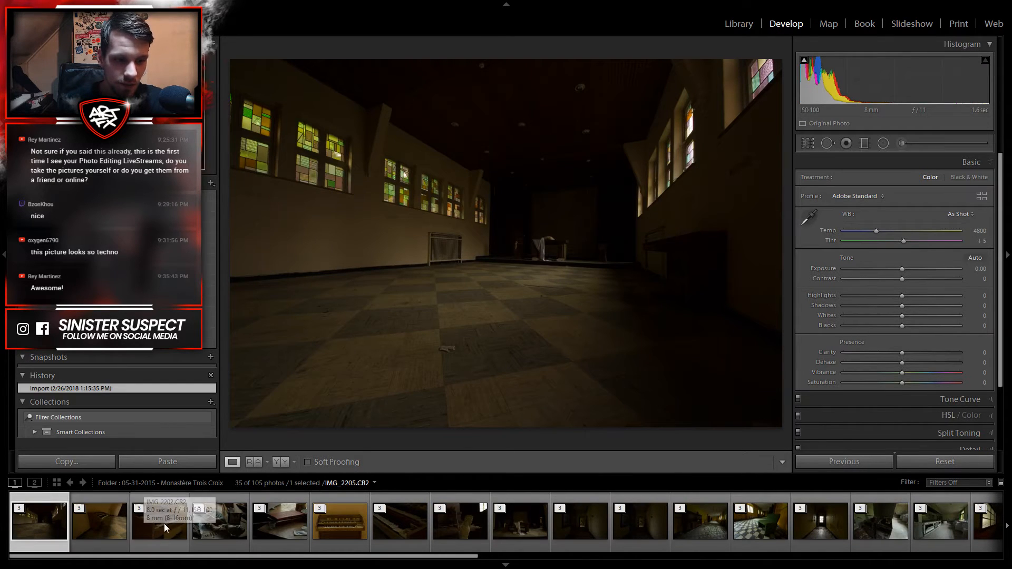
pyautogui.click(225, 529)
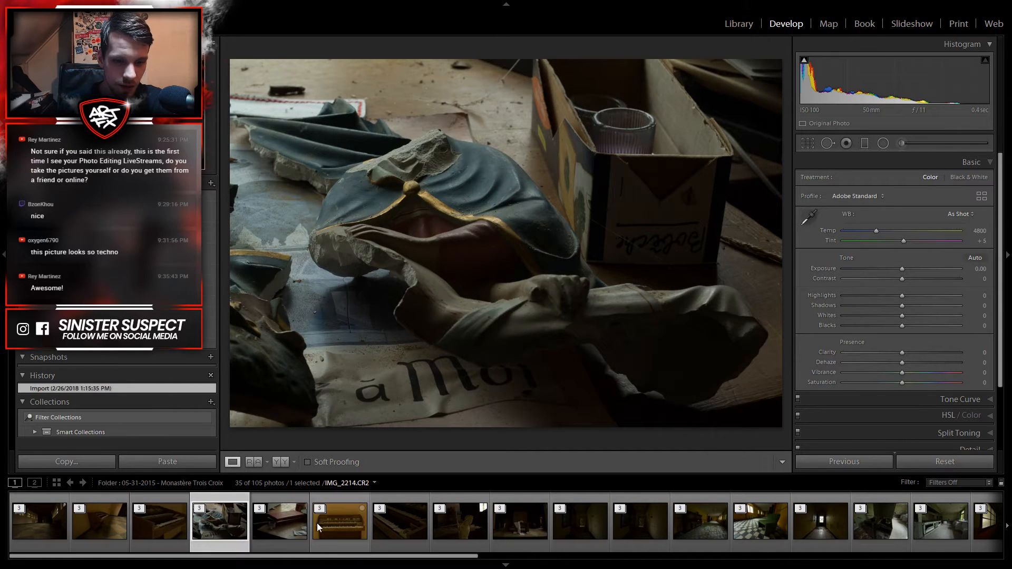
pyautogui.click(271, 526)
# Step: Expand the crucifix statue's bracket stack and open its brightest exposure, IMG_2222.CR2
pyautogui.click(474, 525)
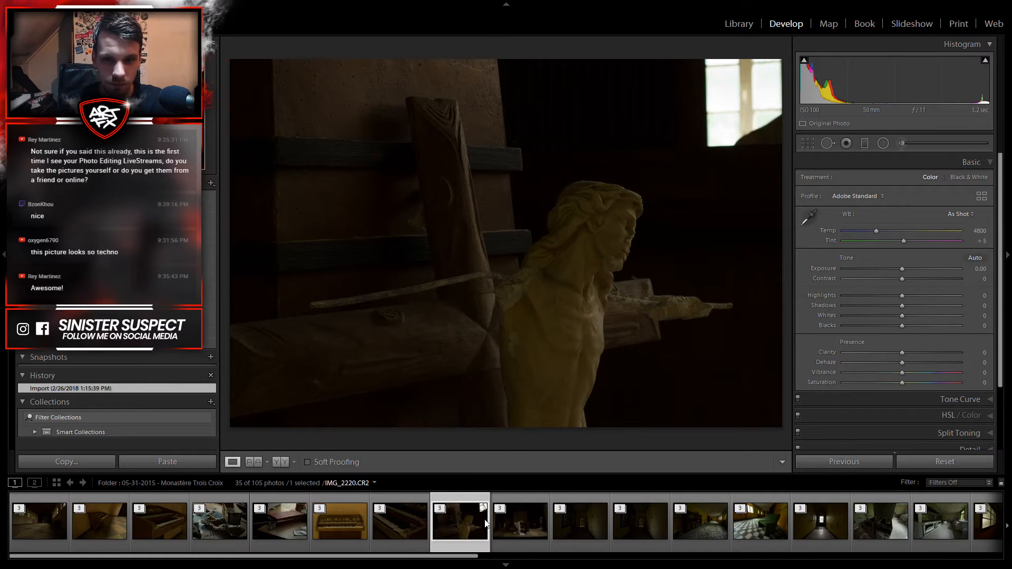
pyautogui.click(442, 511)
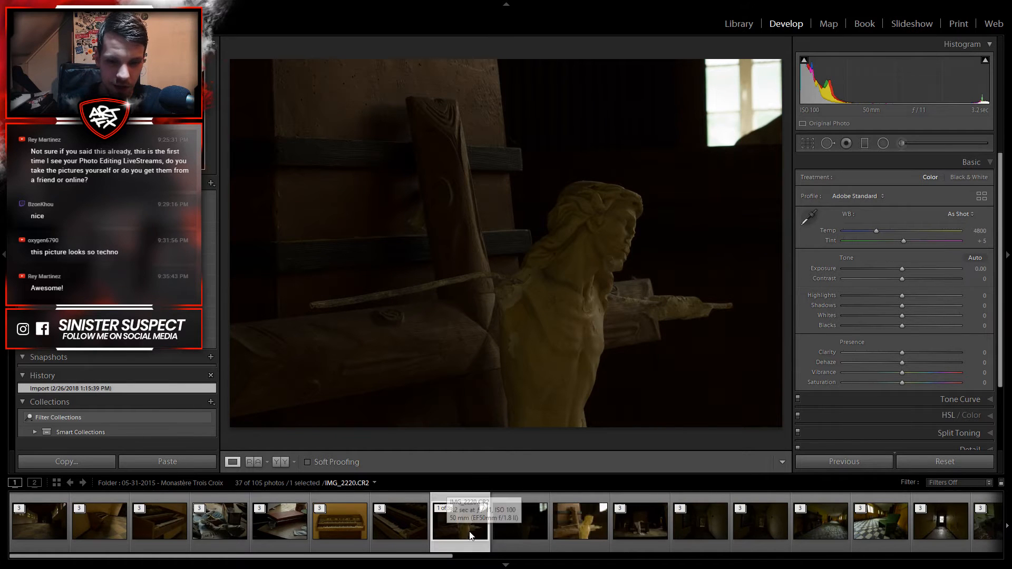
pyautogui.click(565, 523)
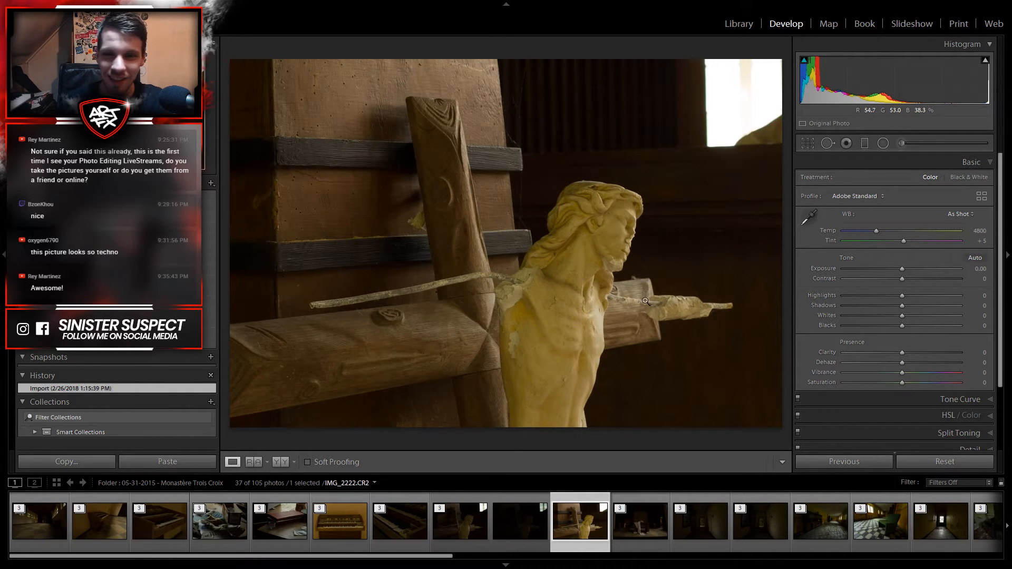
# Step: Examine the statue's face, cracked chest, broken shoulder and the wooden cross at close zoom, and return to the full view
pyautogui.click(656, 246)
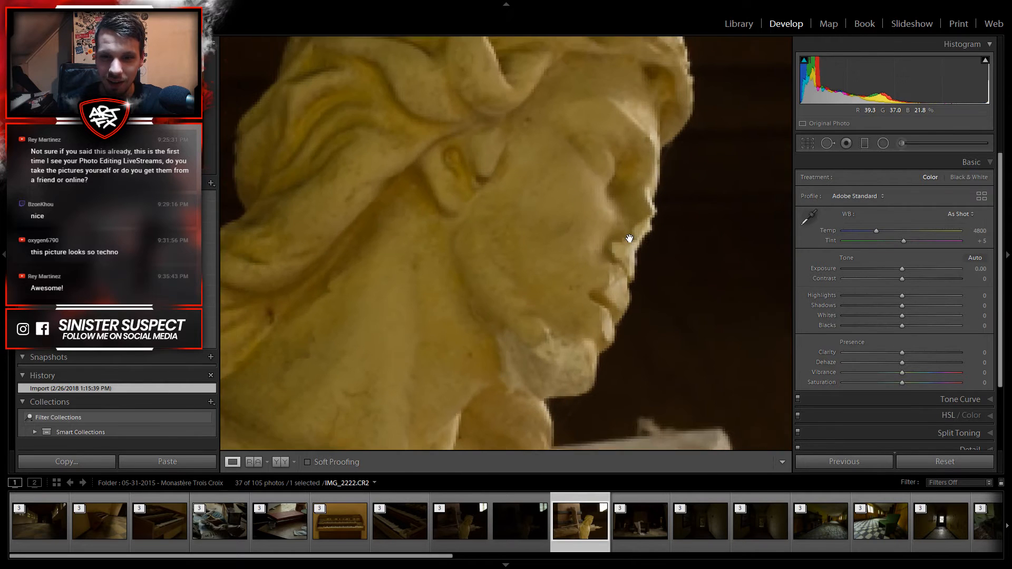
pyautogui.moveTo(519, 324); pyautogui.dragTo(451, 211)
pyautogui.moveTo(438, 274); pyautogui.dragTo(428, 150)
pyautogui.moveTo(448, 303); pyautogui.dragTo(807, 211)
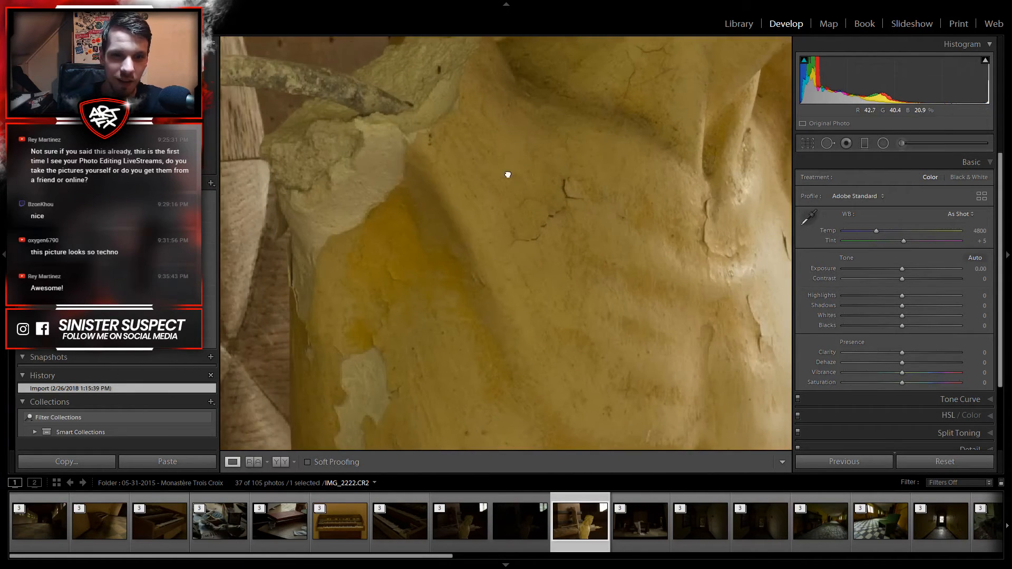
pyautogui.moveTo(450, 172); pyautogui.dragTo(815, 353)
pyautogui.moveTo(578, 347); pyautogui.dragTo(709, 308)
pyautogui.moveTo(246, 335); pyautogui.dragTo(824, 198)
pyautogui.click(687, 222)
pyautogui.moveTo(547, 297); pyautogui.dragTo(452, 267)
pyautogui.click(452, 266)
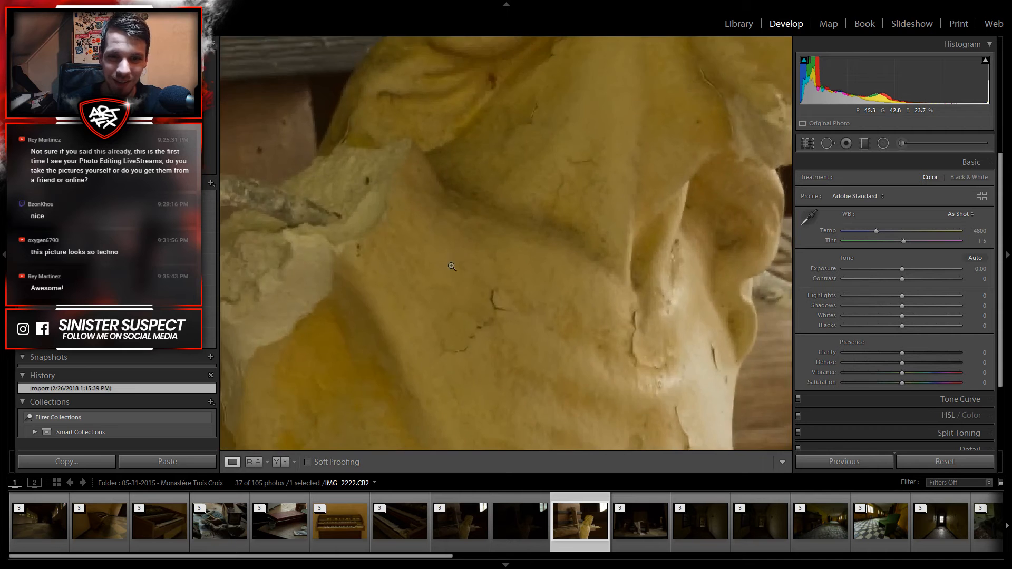
pyautogui.click(452, 267)
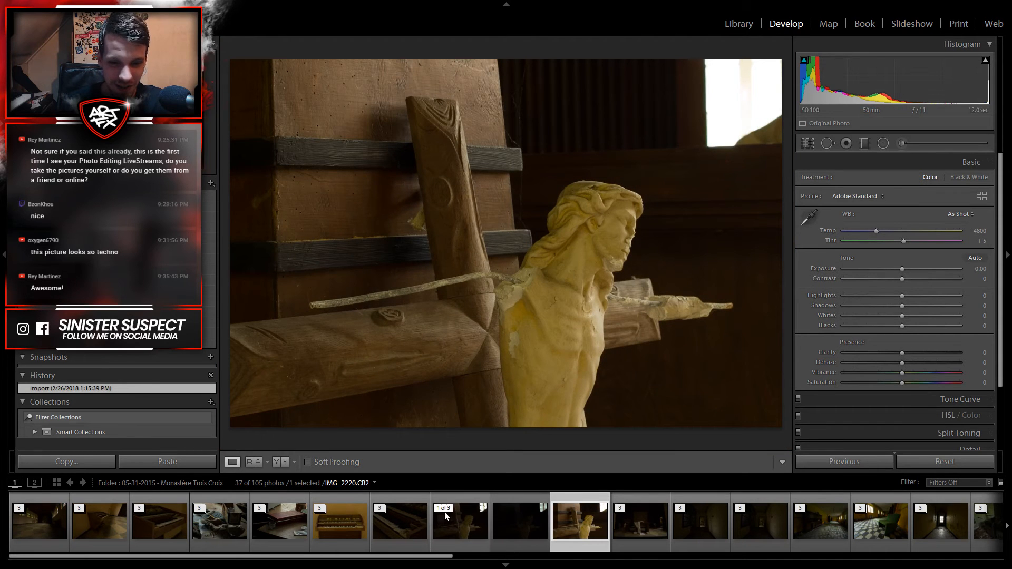
# Step: Collapse the crucifix statue's bracket stack, view the chapel altar's brightest exposure, IMG_2225.CR2, and collapse the altar stack again
pyautogui.click(445, 516)
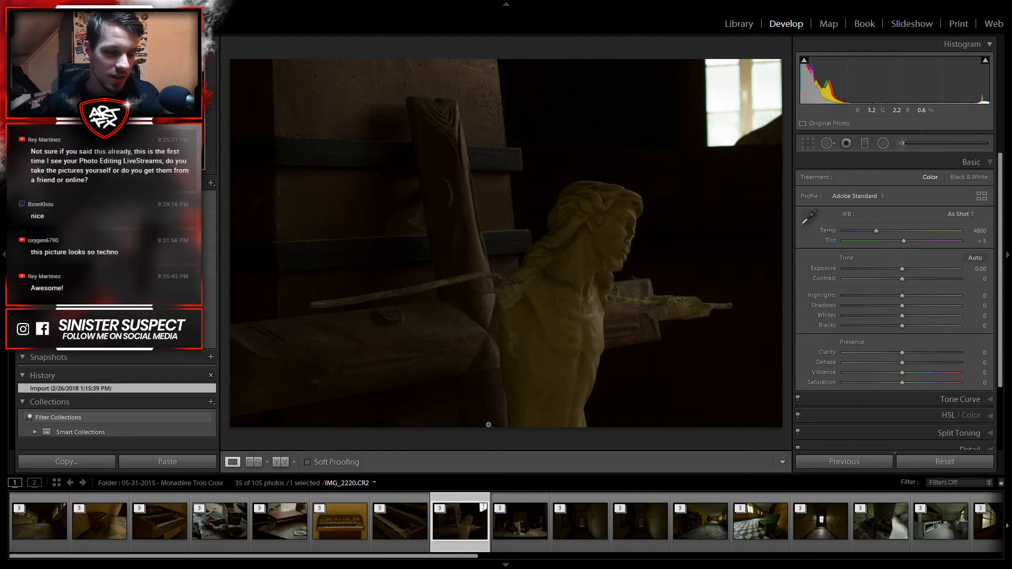
pyautogui.click(527, 524)
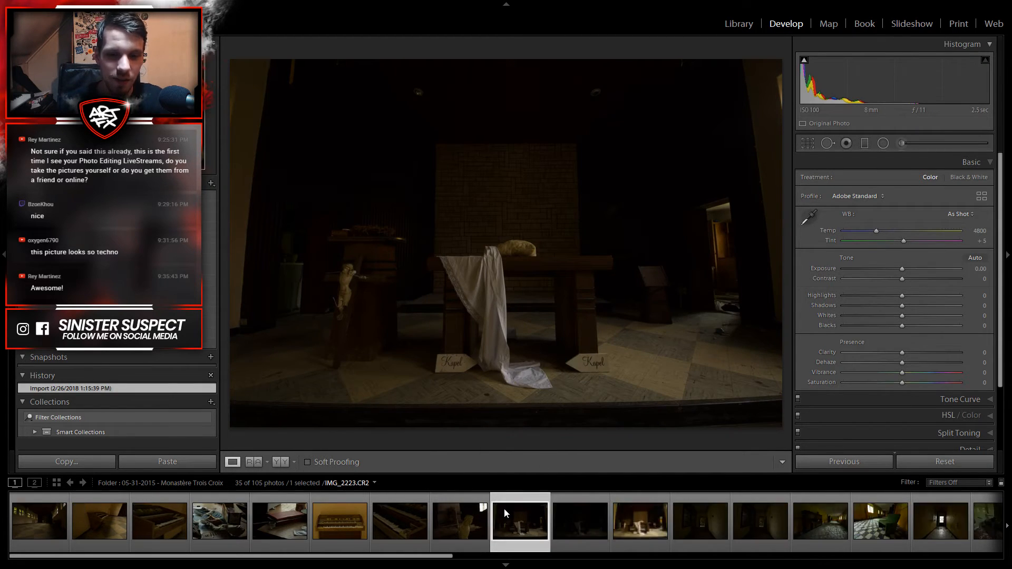
pyautogui.click(640, 520)
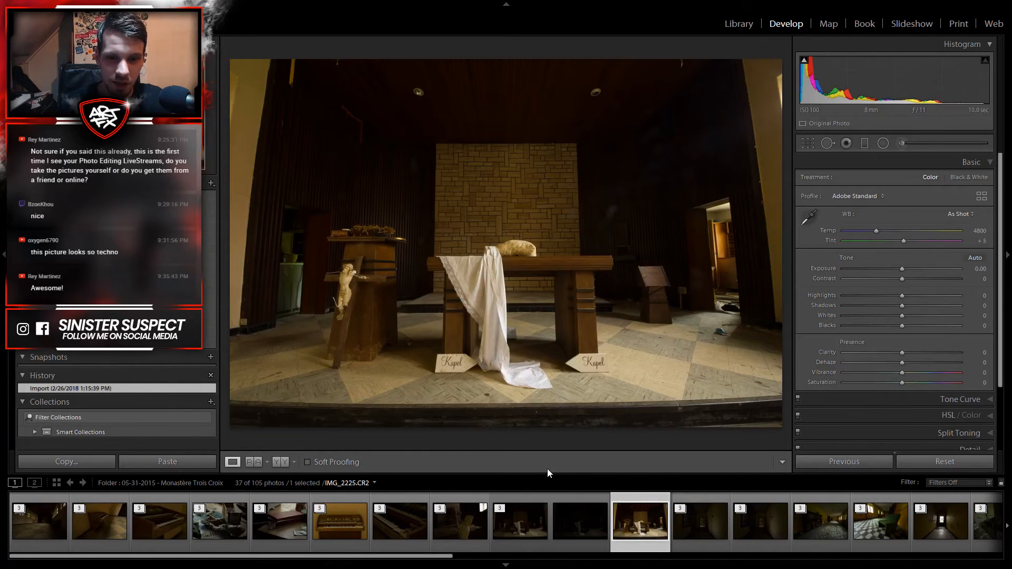
pyautogui.click(497, 513)
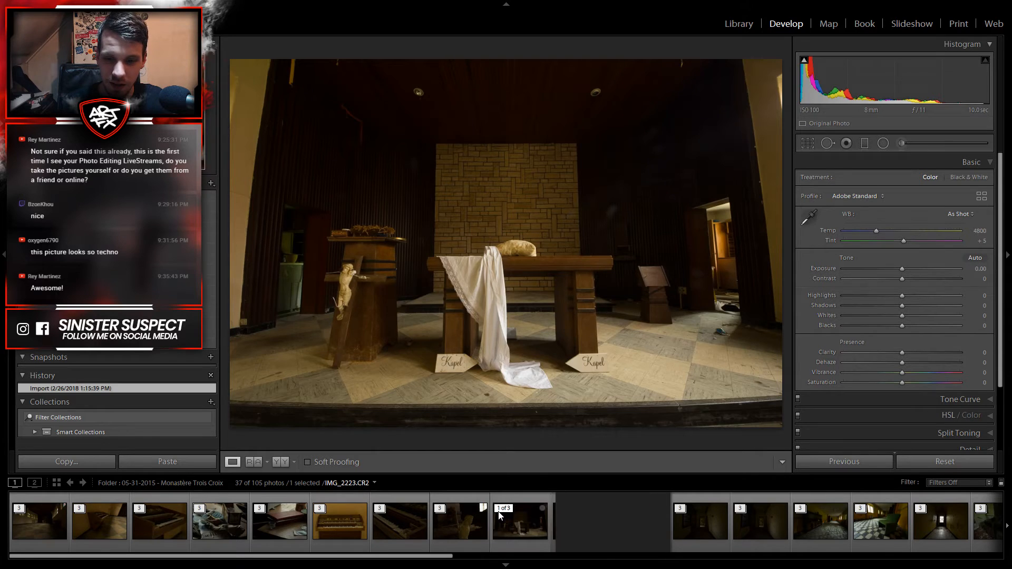
# Step: Expand the IMG_2226.CR2 corridor stack, check the far doorway's sharpness up close in IMG_2228.CR2, and collapse the stack
pyautogui.click(584, 520)
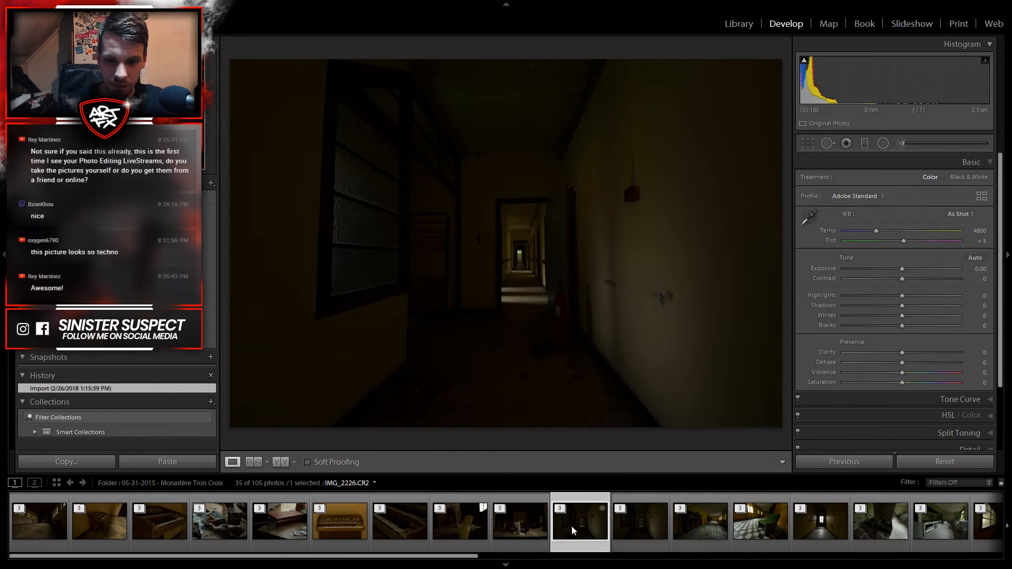
pyautogui.click(561, 508)
pyautogui.click(700, 525)
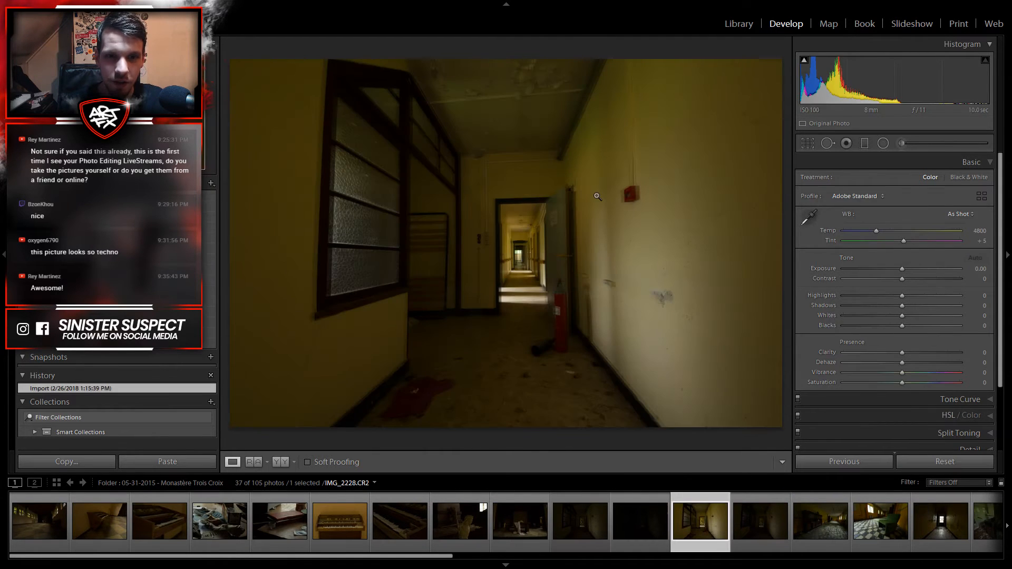
pyautogui.click(515, 255)
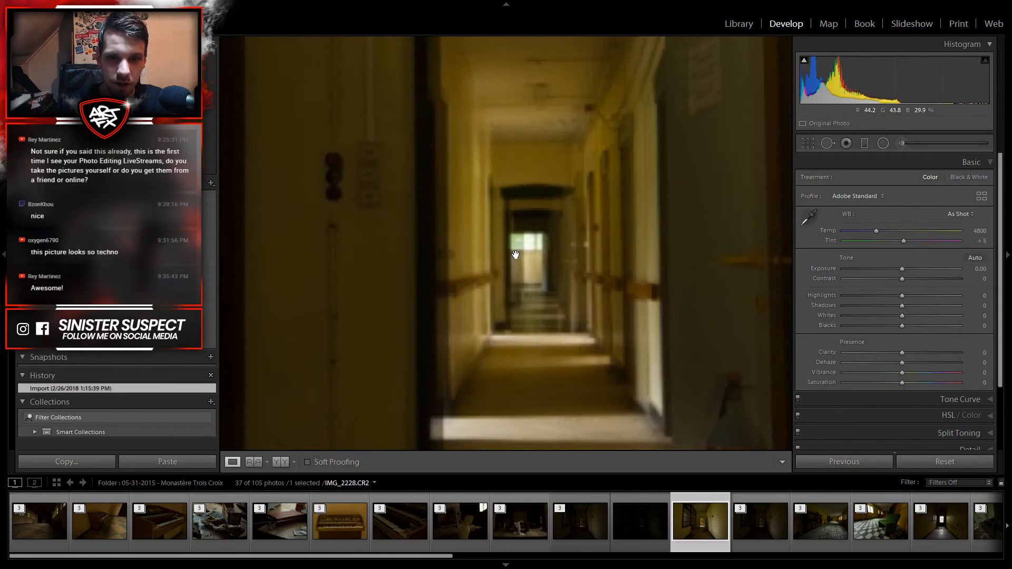
pyautogui.moveTo(660, 340); pyautogui.dragTo(472, 238)
pyautogui.click(639, 524)
pyautogui.click(580, 521)
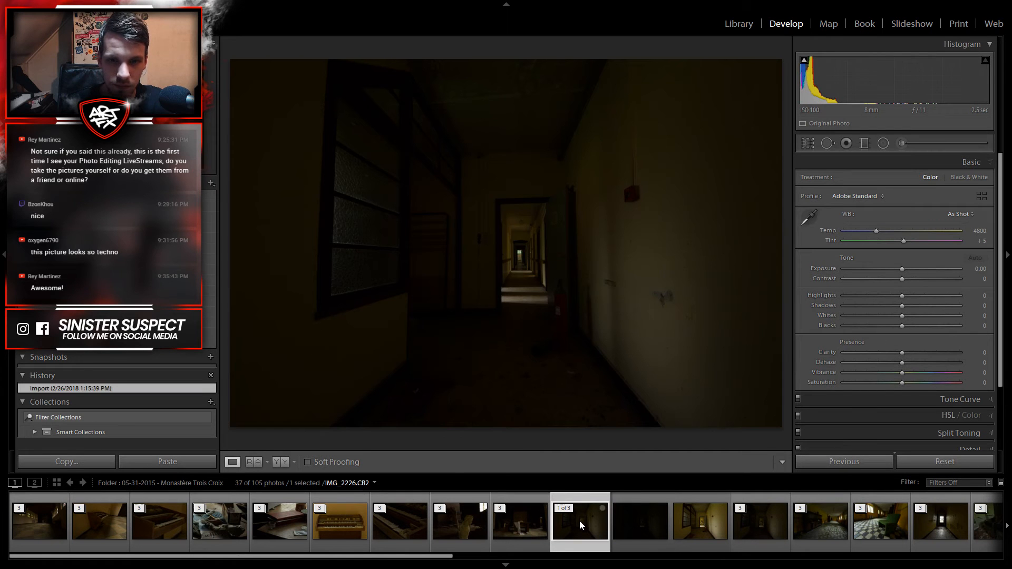
pyautogui.click(567, 510)
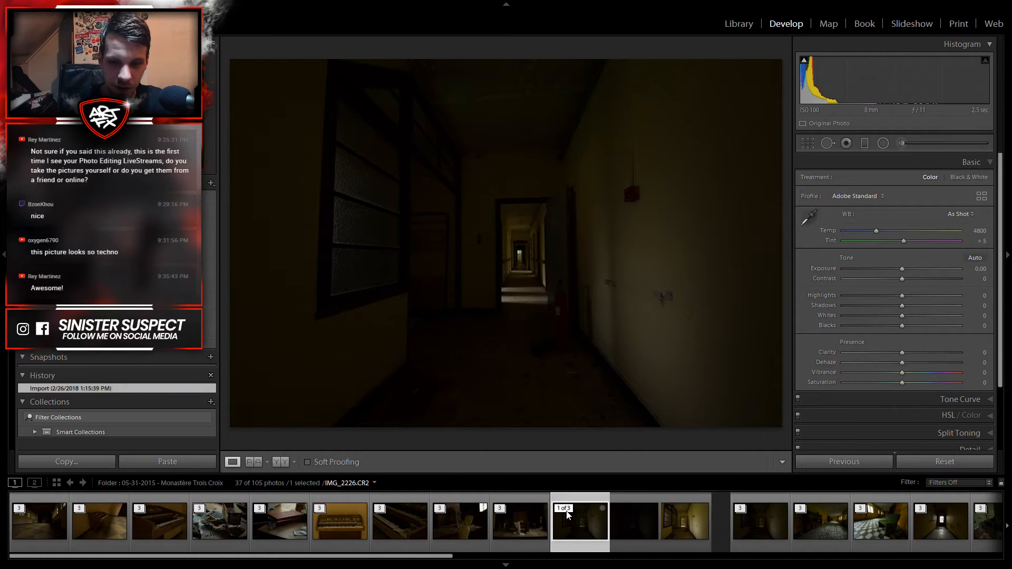
# Step: Expand the neighbouring IMG_2229.CR2 corridor stack and examine the walls and far doorway at close zoom in its brightest exposure, IMG_2231.CR2
pyautogui.click(642, 521)
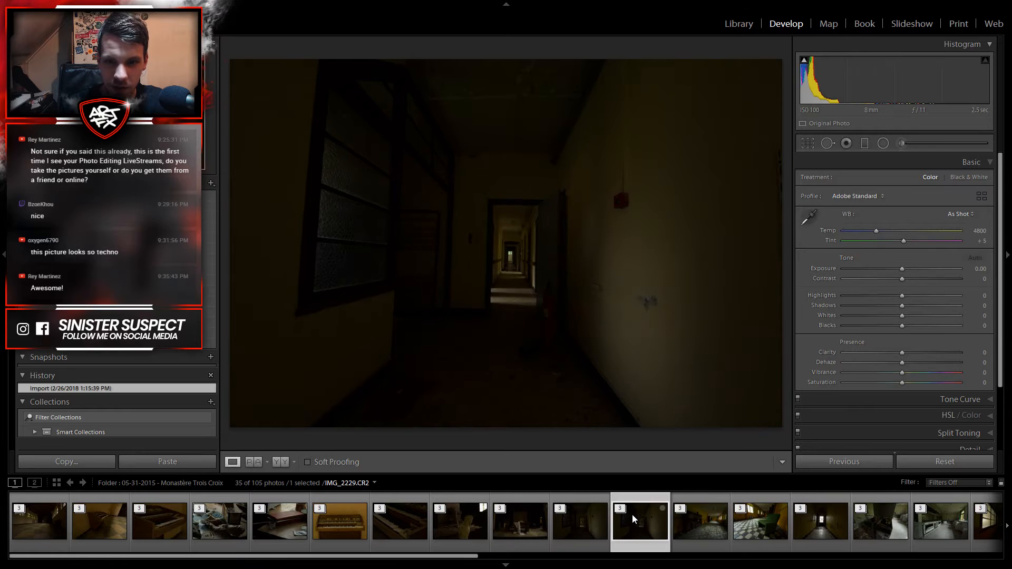
pyautogui.click(620, 507)
pyautogui.click(748, 519)
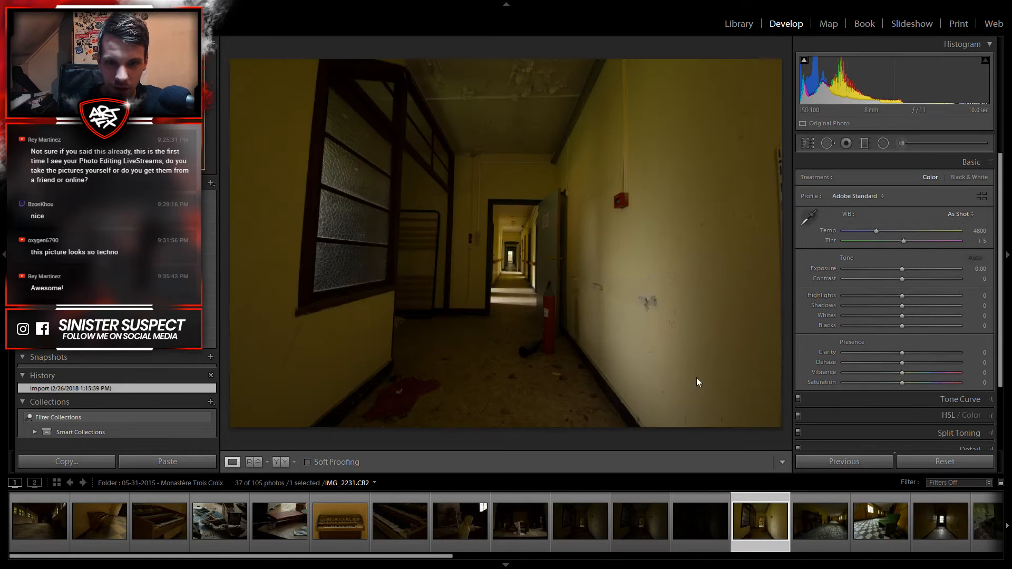
pyautogui.click(587, 268)
pyautogui.moveTo(435, 276); pyautogui.dragTo(700, 79)
pyautogui.moveTo(491, 251); pyautogui.dragTo(627, 400)
pyautogui.moveTo(606, 206); pyautogui.dragTo(601, 295)
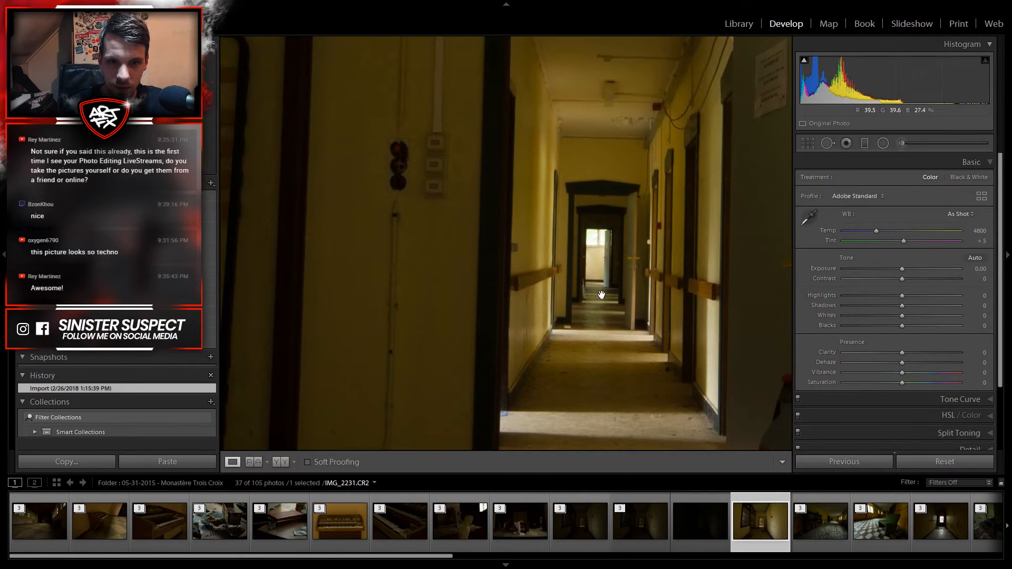
pyautogui.click(601, 282)
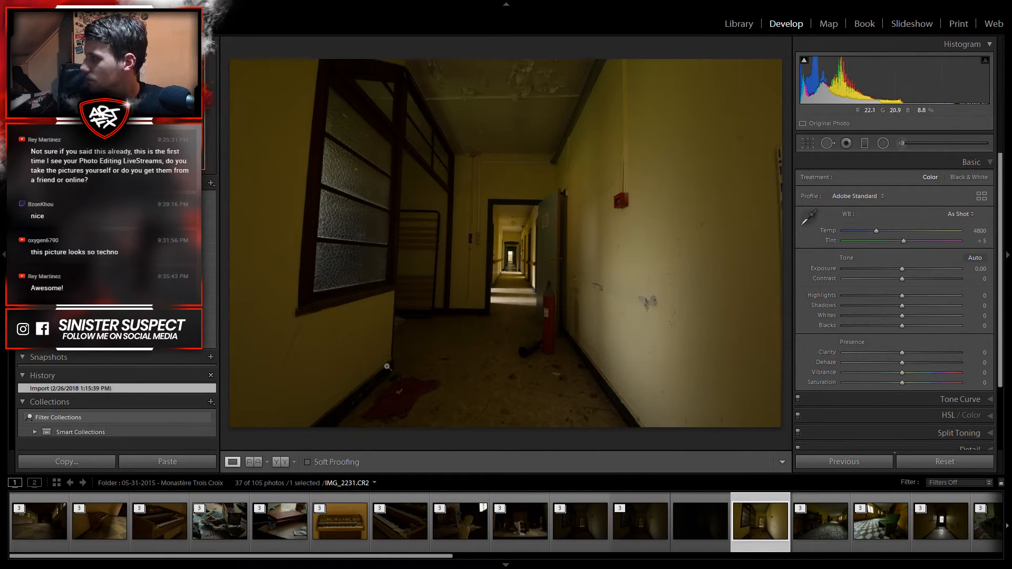
# Step: View the mossy tiled hall with the wooden cabinet, collapse the corridor stack, and briefly expand the hall's bracket stack
pyautogui.click(825, 523)
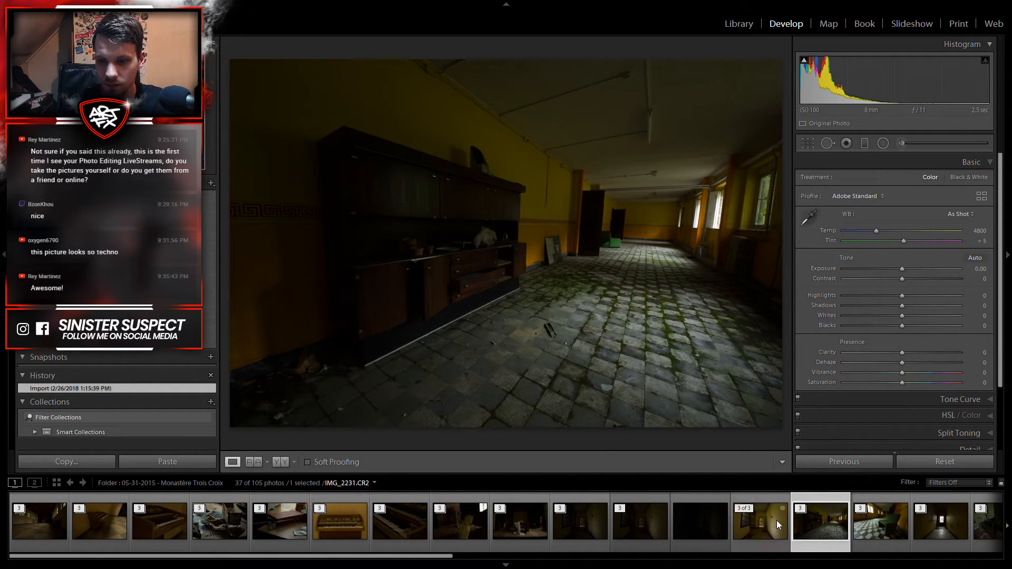
pyautogui.click(622, 509)
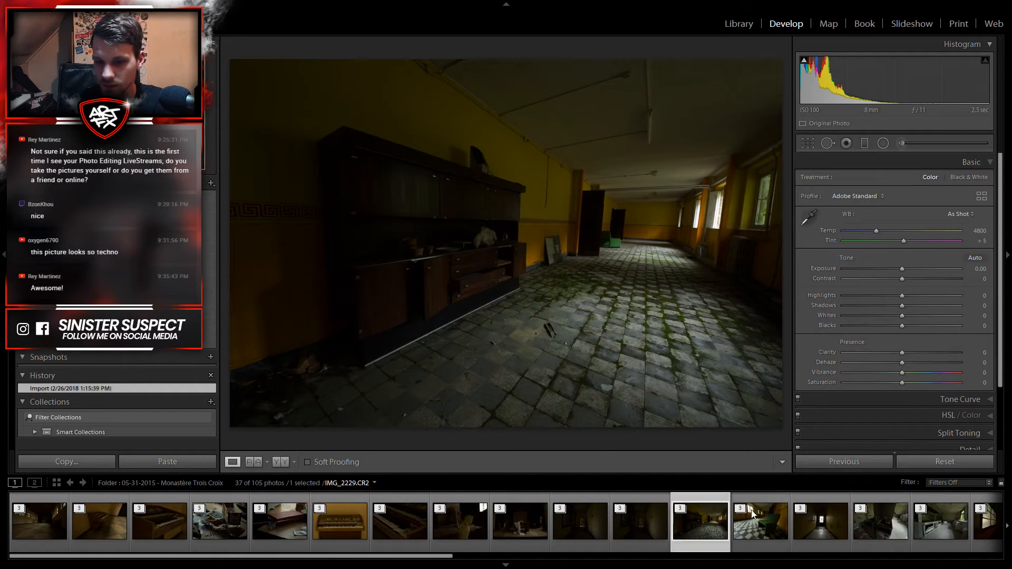
pyautogui.click(680, 509)
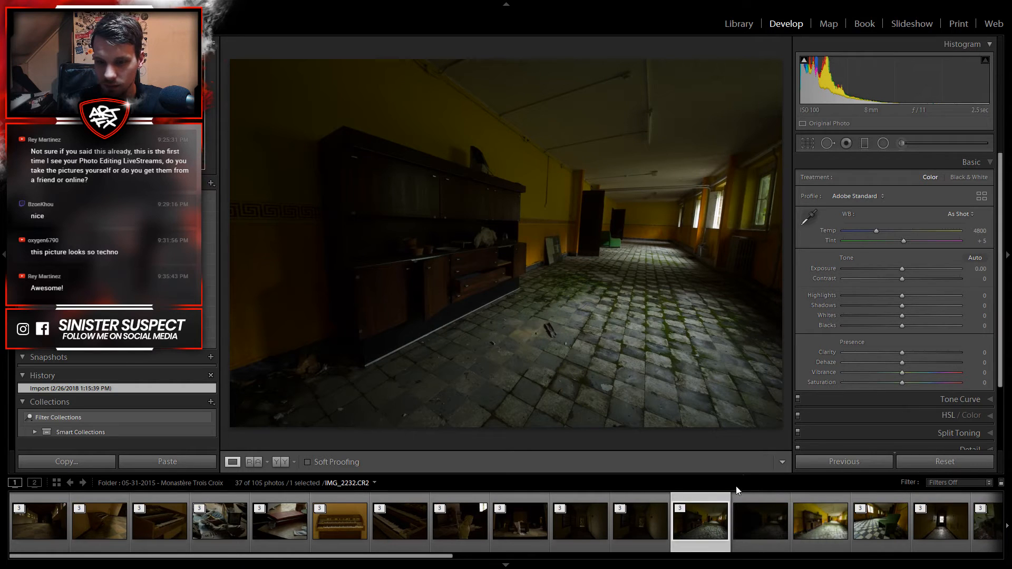
pyautogui.click(683, 510)
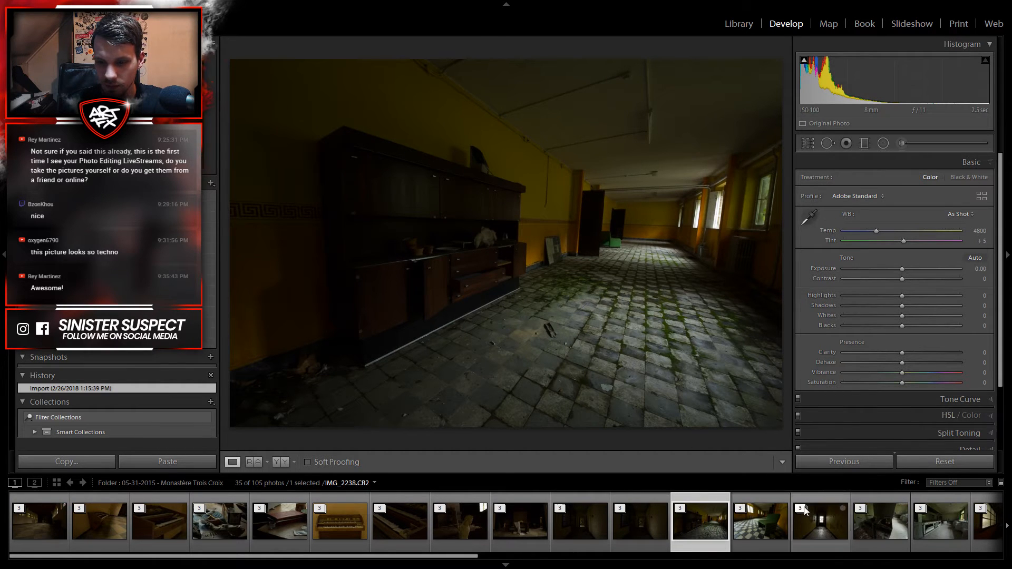
# Step: Compare the brightest and darkest exposures of the yellow peeling-paint hallway, IMG_2240.CR2 and IMG_2239.CR2, and collapse their stack
pyautogui.click(801, 510)
pyautogui.click(948, 526)
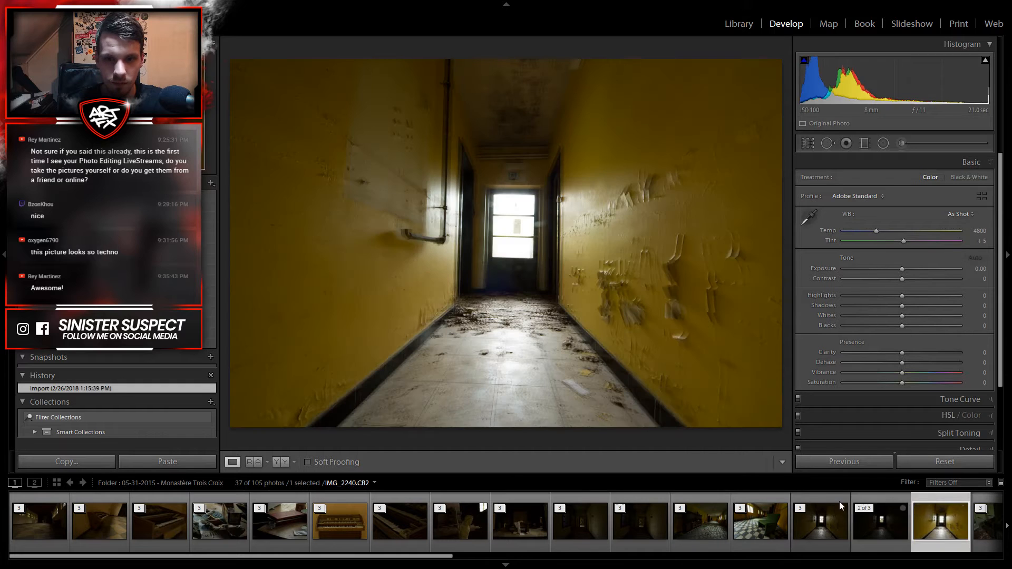
pyautogui.click(883, 530)
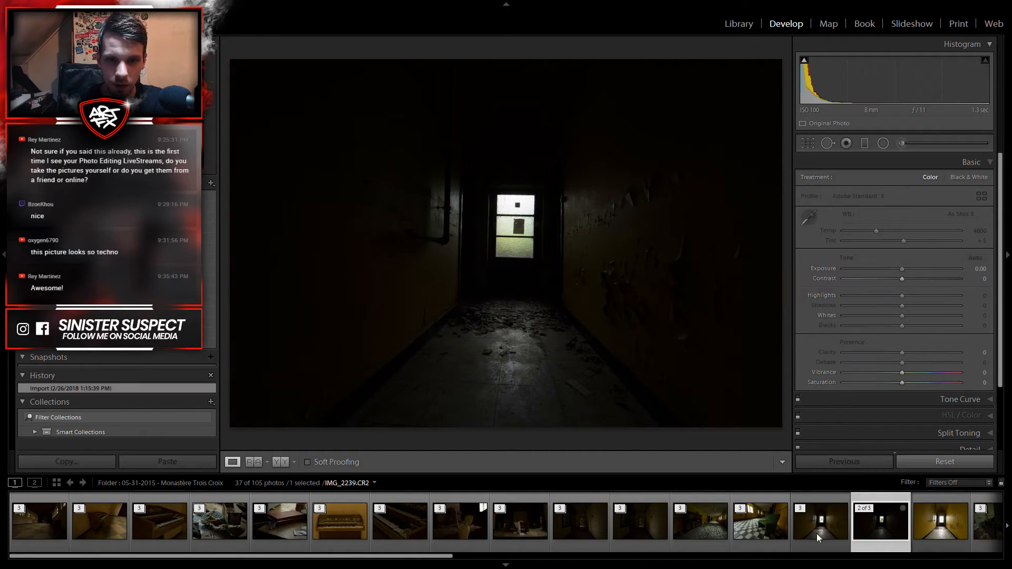
pyautogui.click(808, 513)
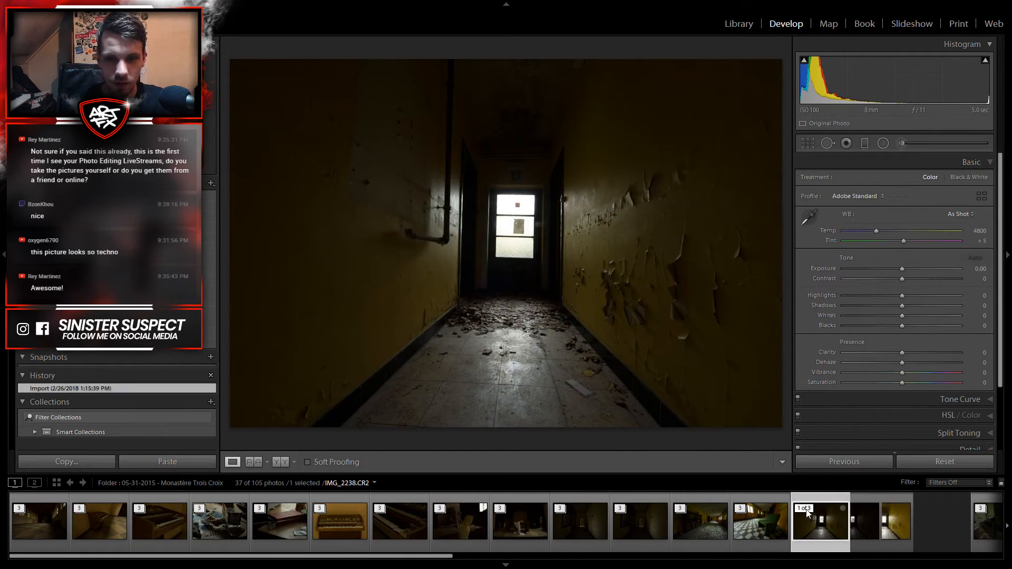
pyautogui.click(803, 509)
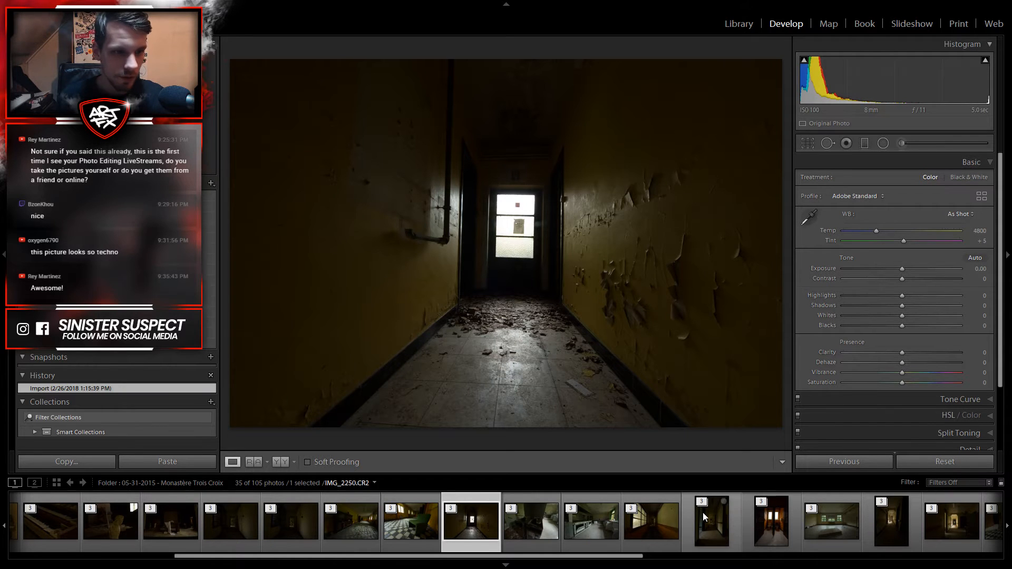
# Step: Look over the monastery folder in the Library grid, return to Develop and browse further along the filmstrip
pyautogui.click(739, 24)
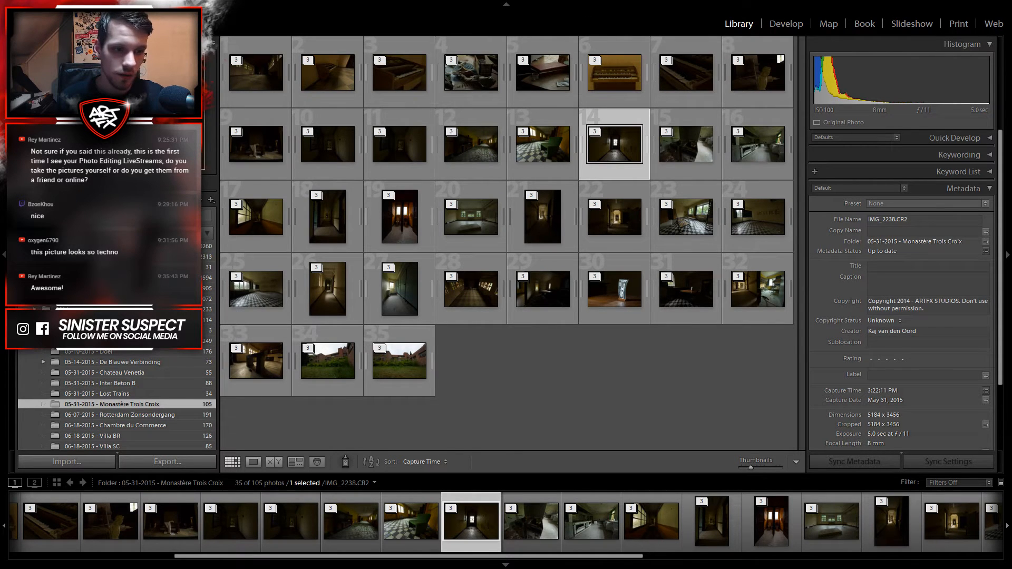
pyautogui.click(787, 21)
pyautogui.scroll(-3, 672, 517)
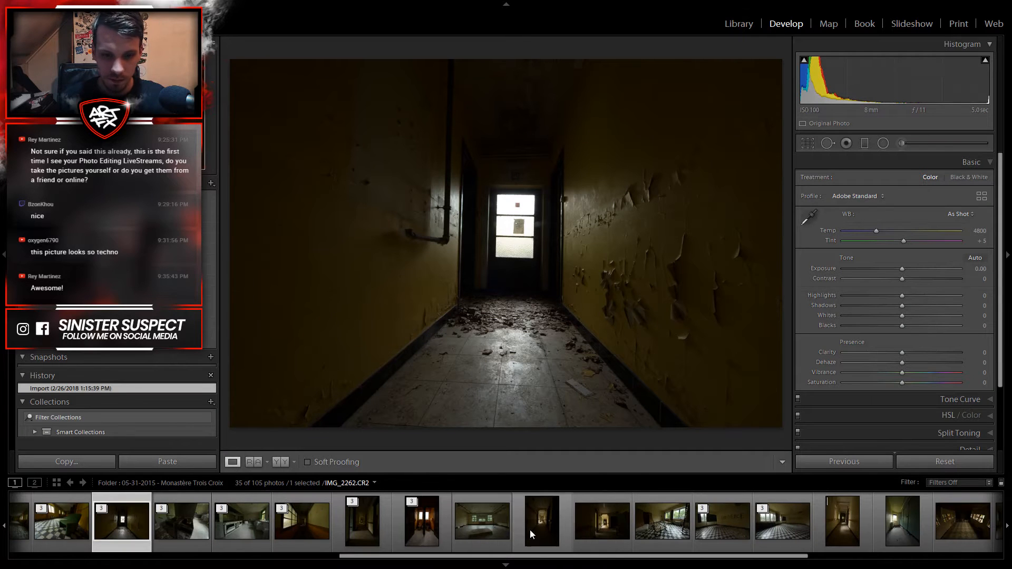
# Step: Expand the mattress room's stack and merge its three exposures, starting from IMG_2256.CR2, to HDR with Auto Align and deghosting set to None
pyautogui.click(462, 509)
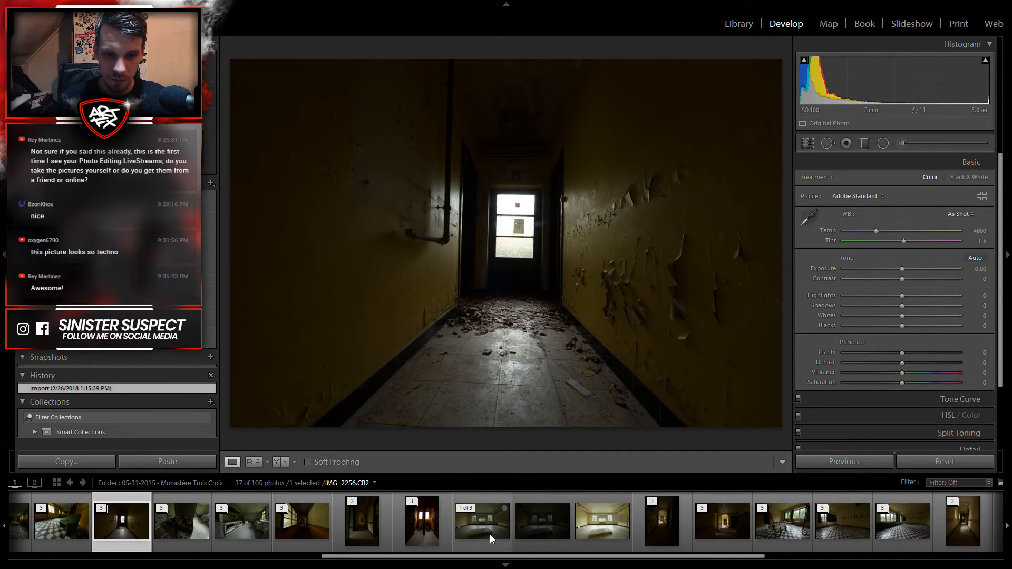
pyautogui.click(490, 535)
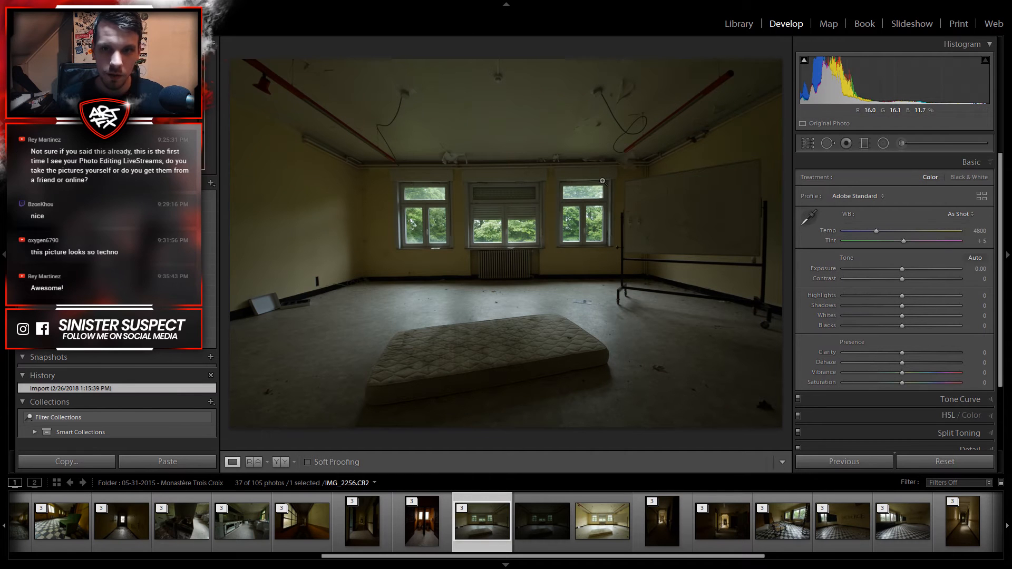
pyautogui.keyDown('shift'); pyautogui.click(599, 523); pyautogui.keyUp('shift')
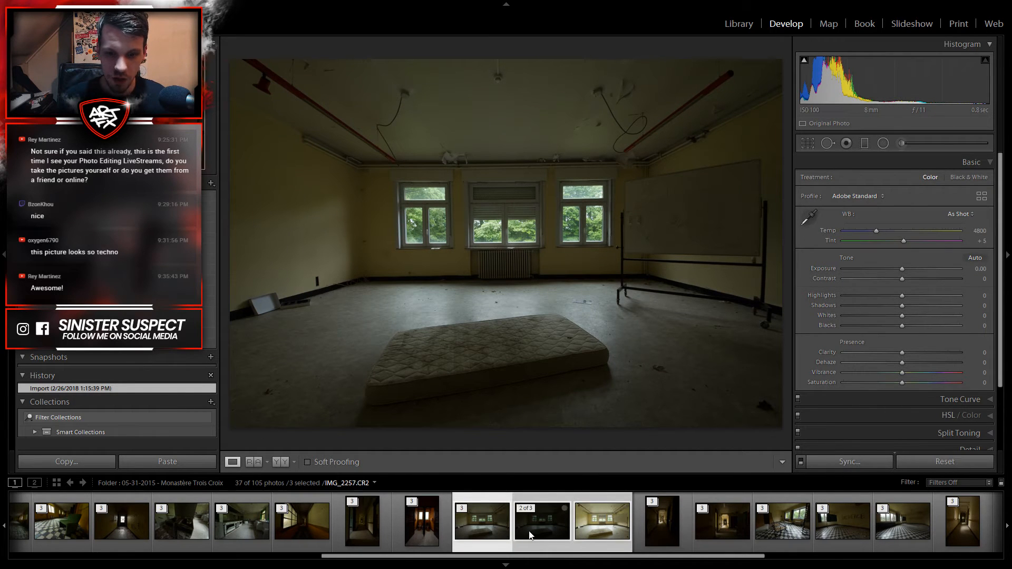
pyautogui.rightClick(488, 523)
pyautogui.moveTo(549, 297)
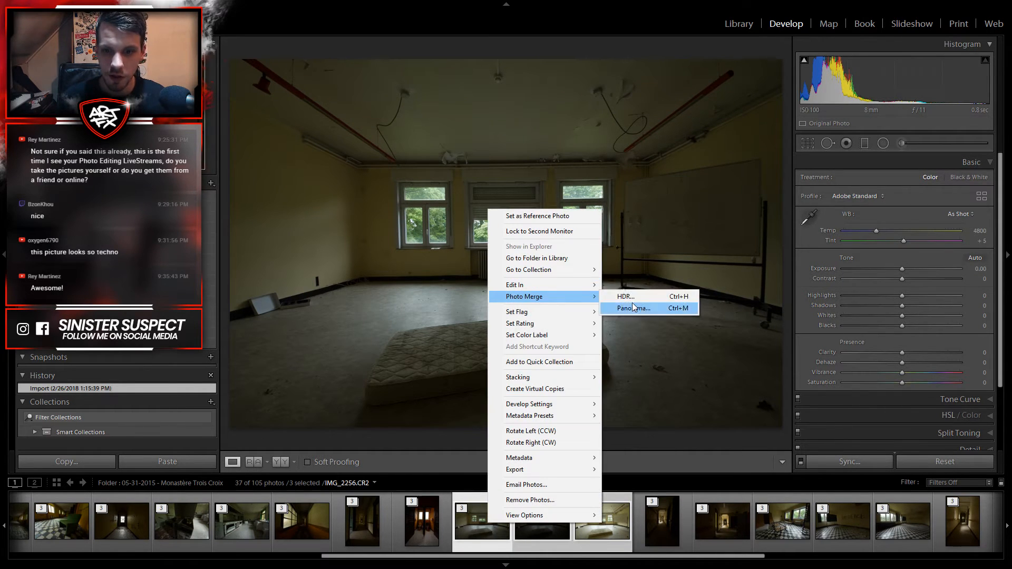
pyautogui.click(627, 296)
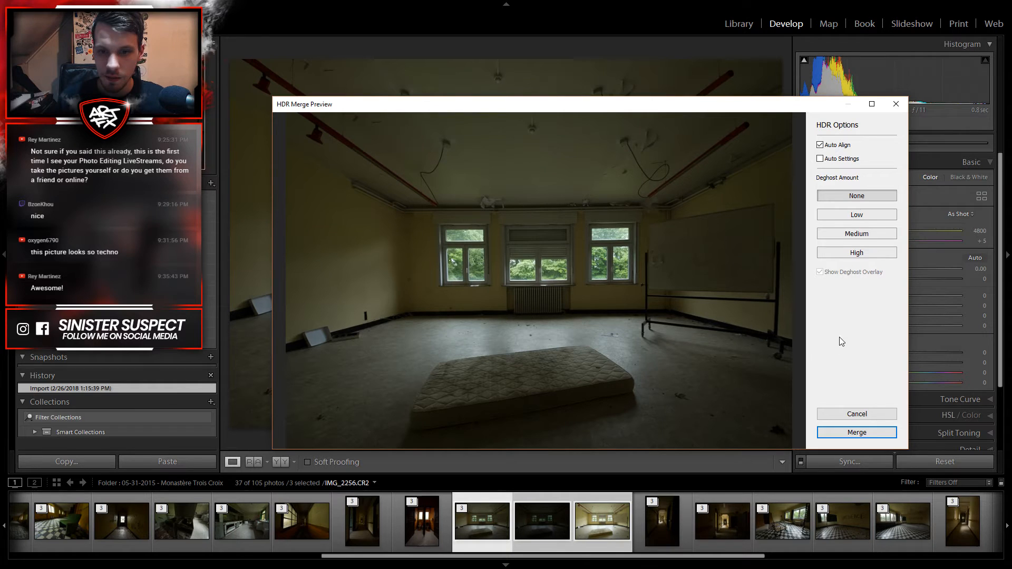
pyautogui.click(860, 431)
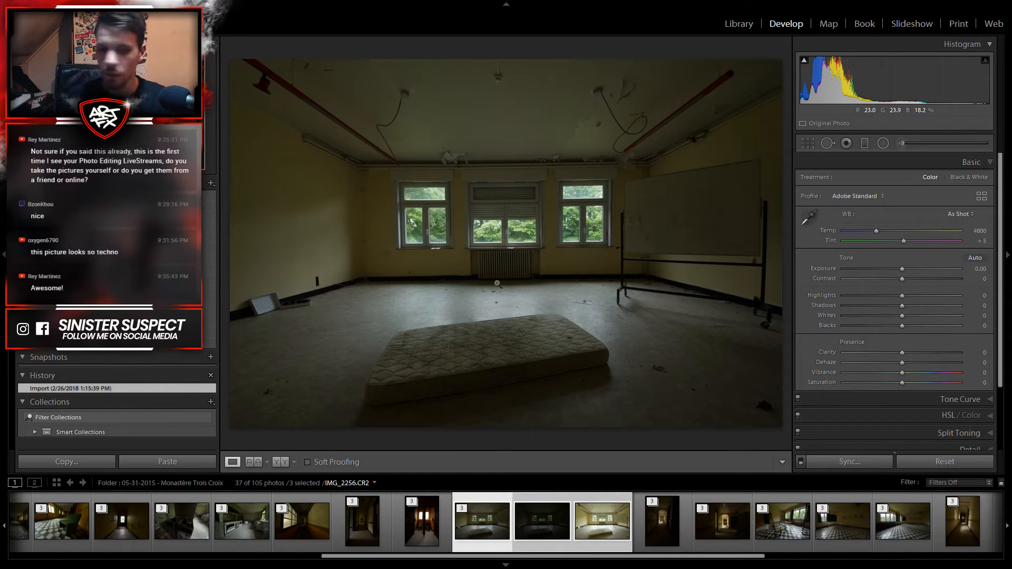
# Step: Compare the mattress room's darkest exposure, IMG_2257.CR2, with its brightest, IMG_2258.CR2
pyautogui.click(559, 523)
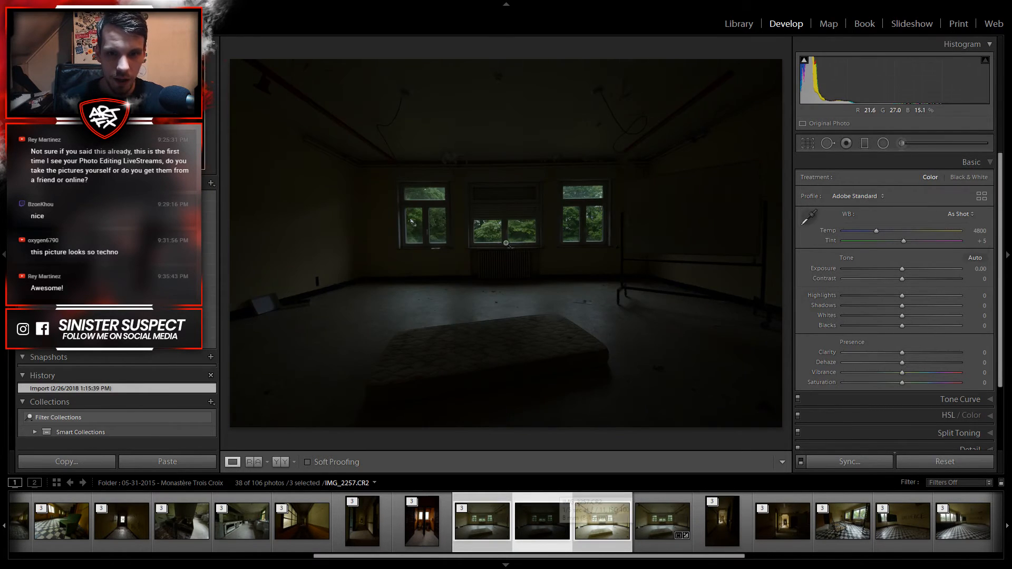
pyautogui.click(597, 526)
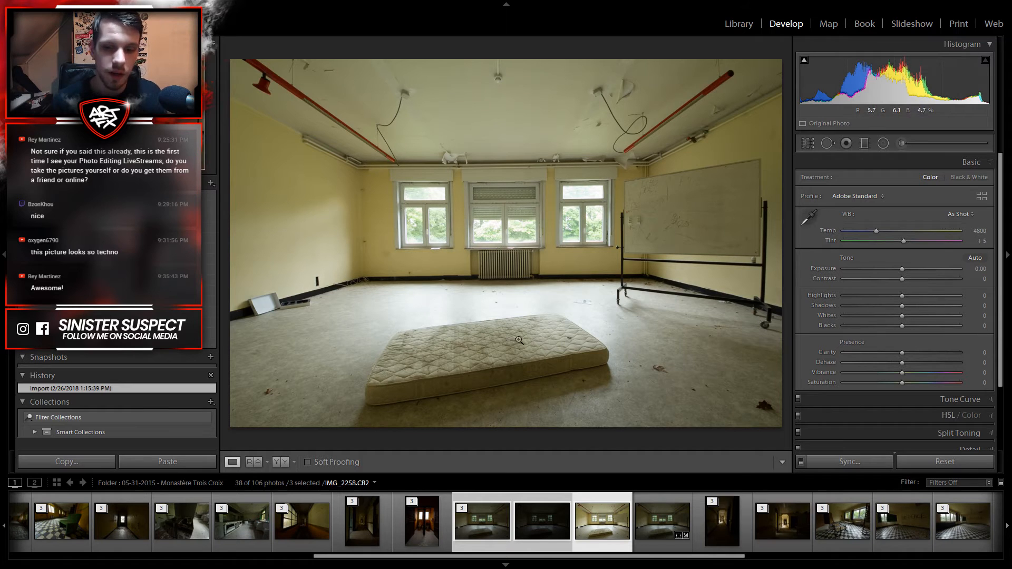
# Step: Open the merged IMG_2256-HDR.dng and set Shadows to +100, Highlights to -100 and Exposure to +1.22
pyautogui.click(658, 511)
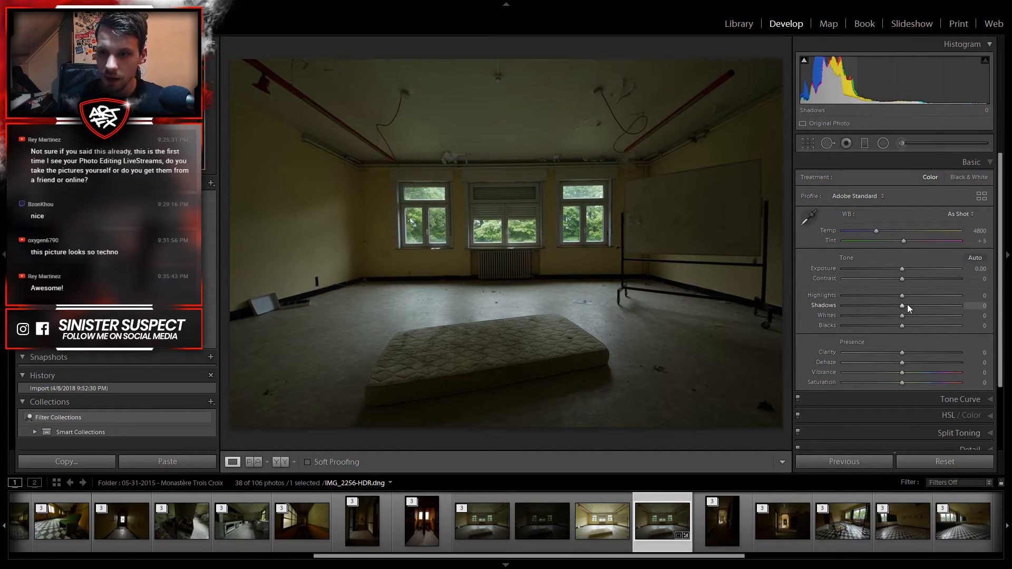
pyautogui.moveTo(903, 303); pyautogui.dragTo(965, 302)
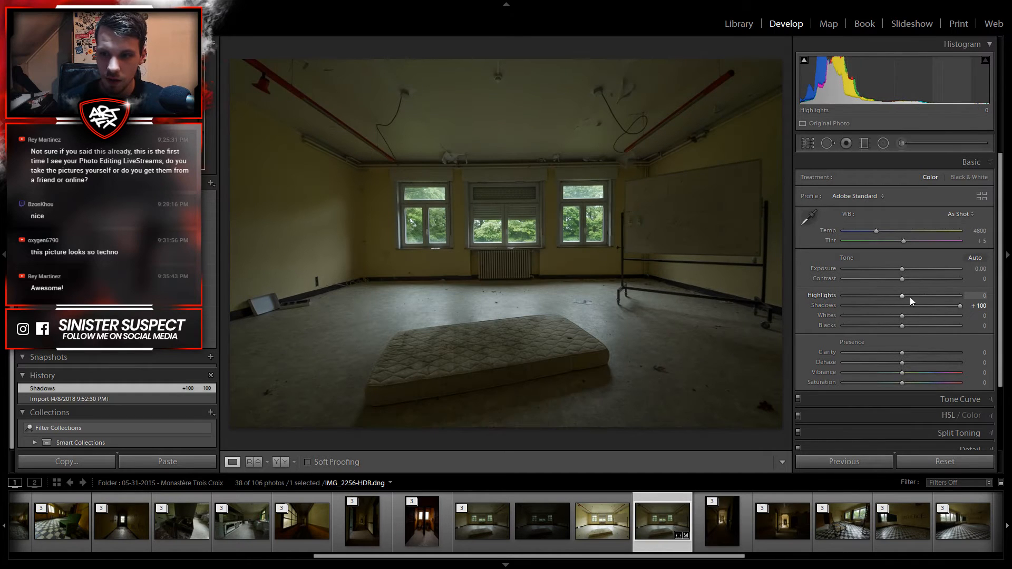
pyautogui.moveTo(904, 296); pyautogui.dragTo(738, 315)
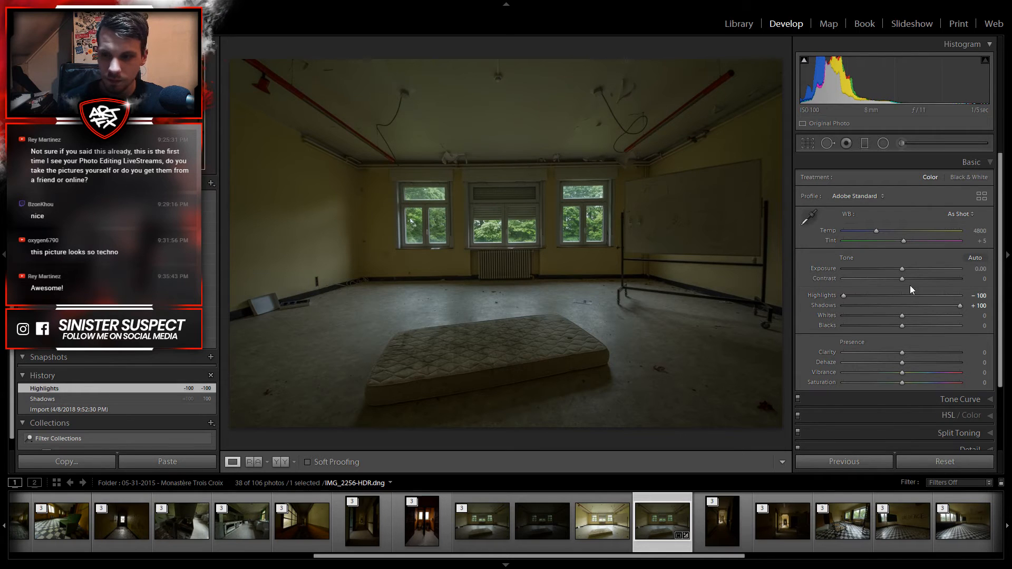
pyautogui.moveTo(906, 267); pyautogui.dragTo(909, 266)
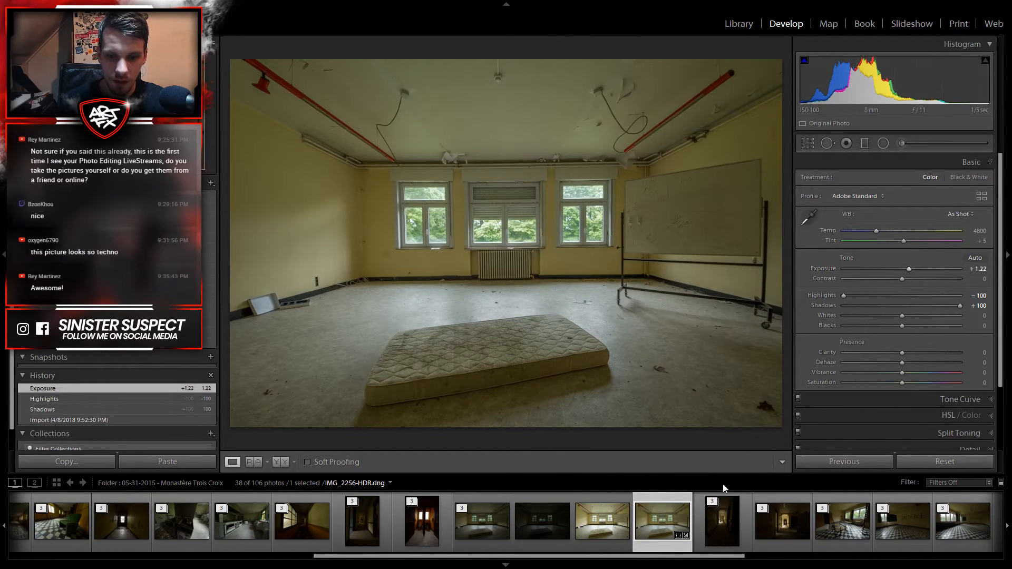
# Step: Compare the merged HDR with its brightest exposure and reset the HDR's Highlights, Shadows and Exposure to their defaults
pyautogui.click(602, 524)
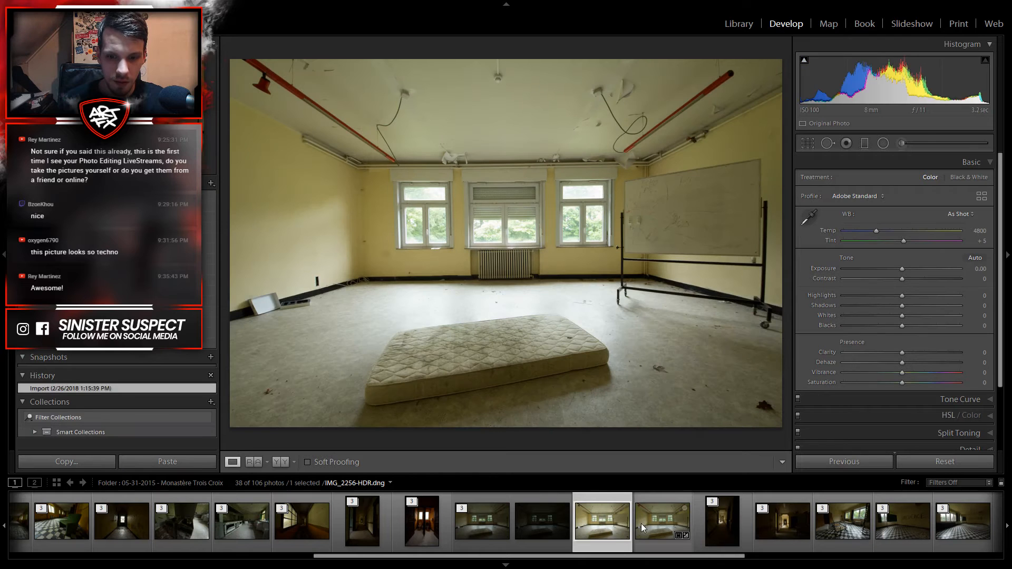
pyautogui.click(659, 519)
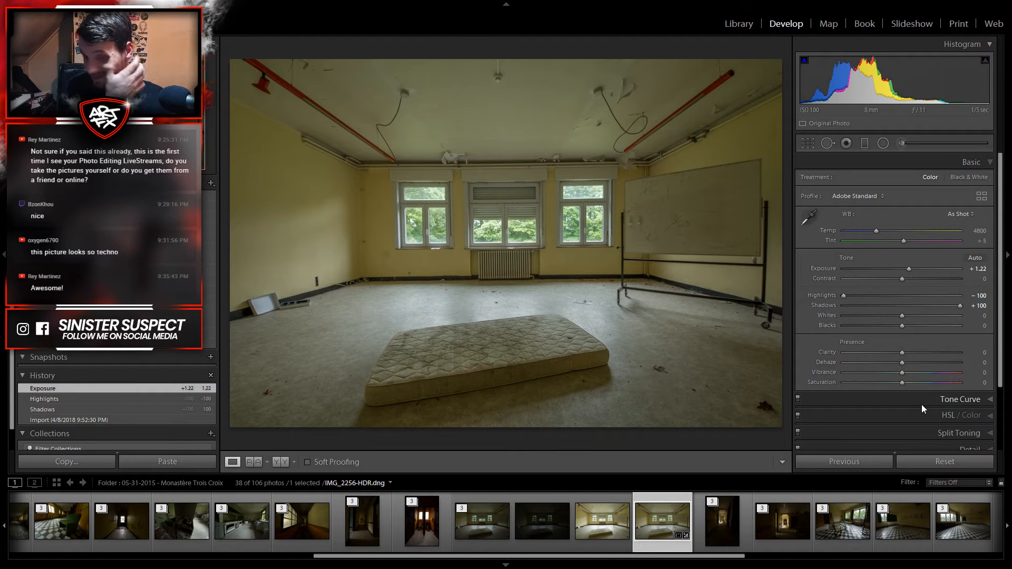
pyautogui.doubleClick(844, 295)
pyautogui.doubleClick(960, 305)
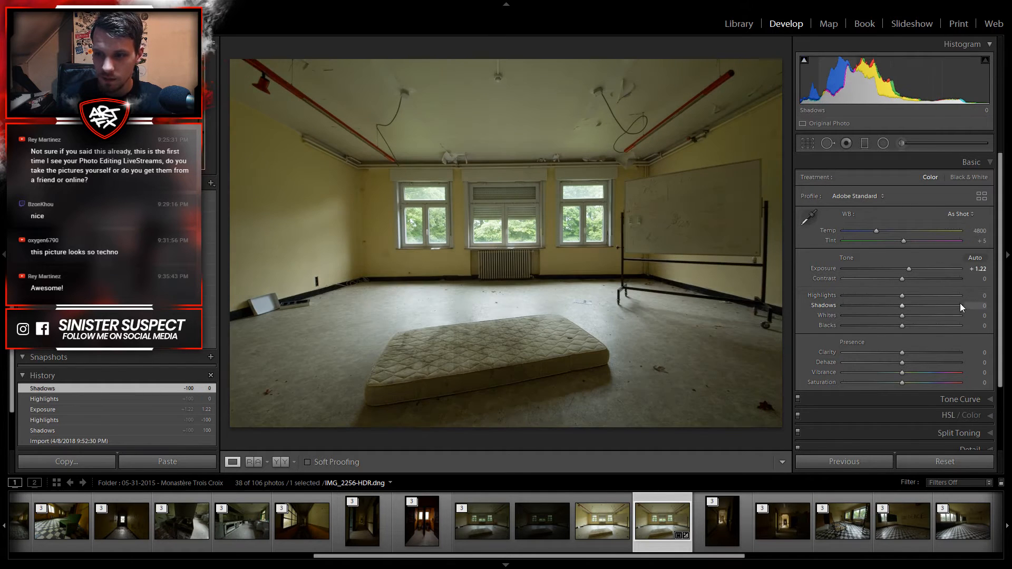
pyautogui.doubleClick(909, 270)
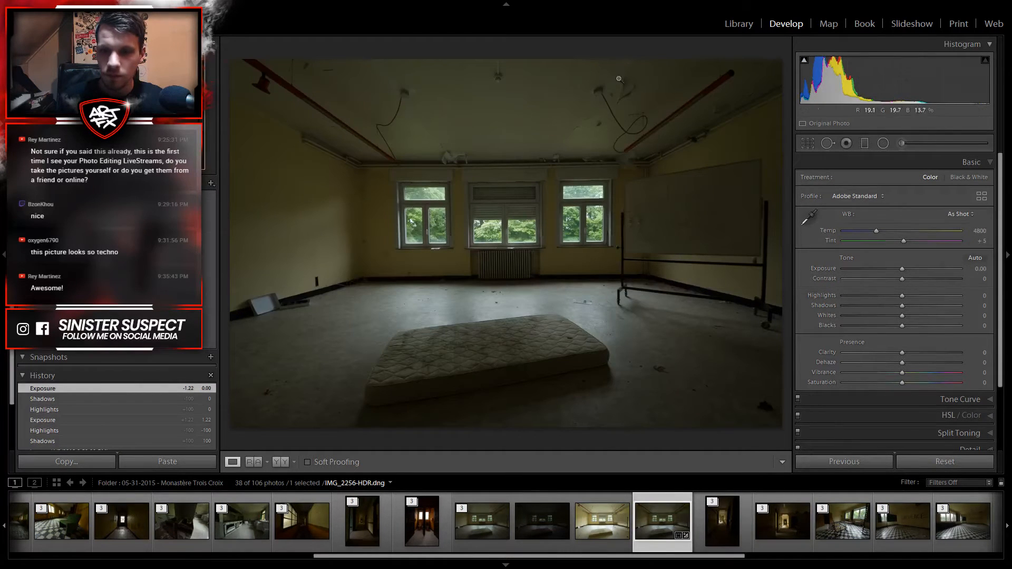
# Step: Enable lens profile corrections and Remove Chromatic Aberration for the HDR image, and set the profile's Vignetting amount to 0
pyautogui.click(964, 166)
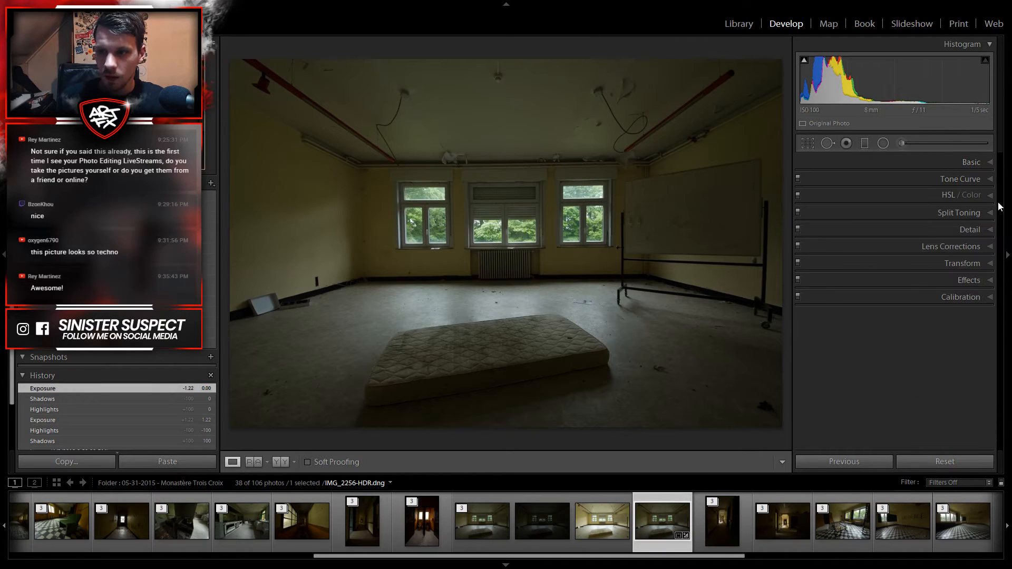
pyautogui.click(971, 246)
pyautogui.click(836, 289)
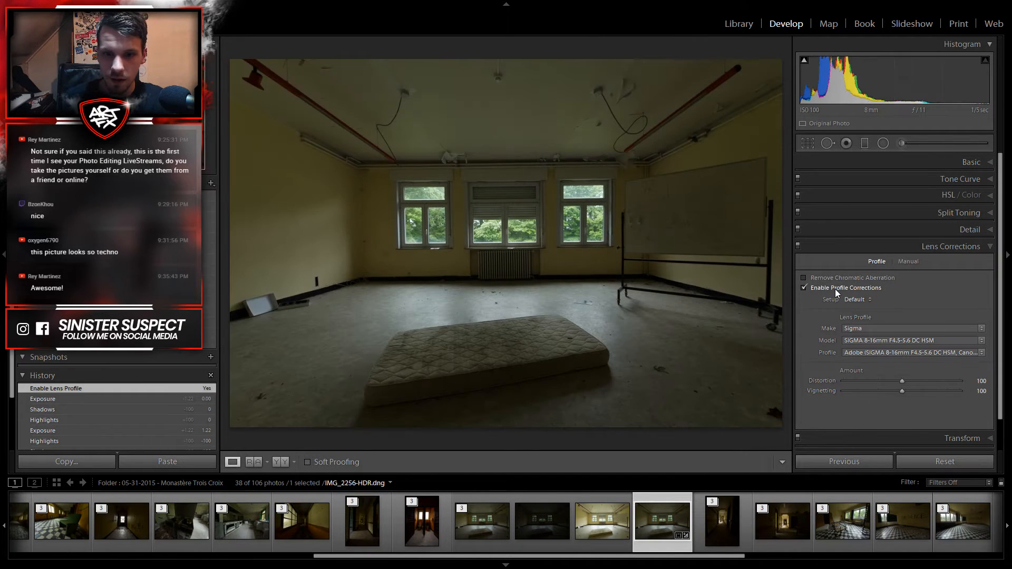
pyautogui.click(839, 277)
pyautogui.moveTo(903, 392); pyautogui.dragTo(780, 404)
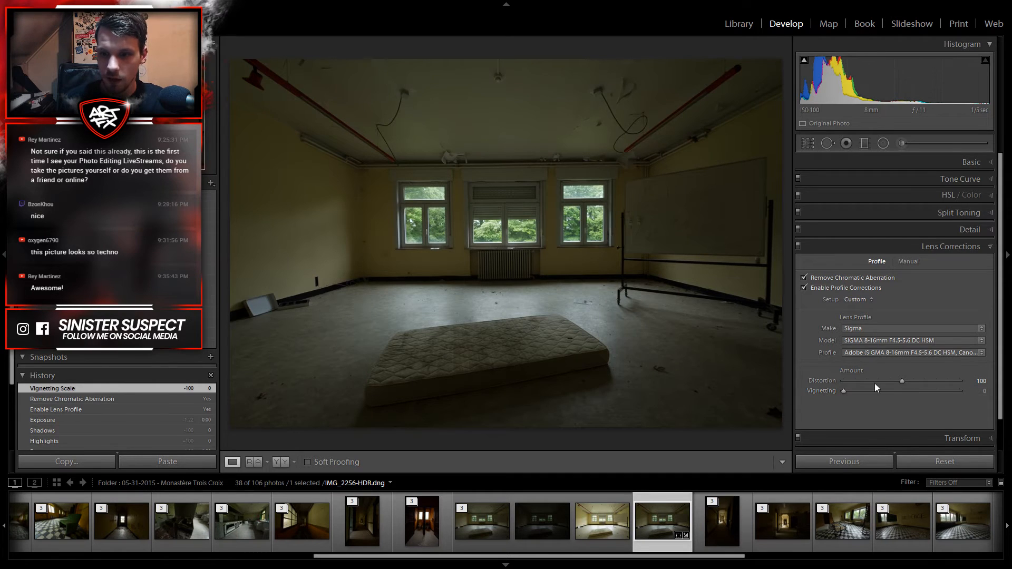
pyautogui.click(958, 245)
# Step: Try the Vertical and Full Upright corrections on the mattress room and switch Upright back off
pyautogui.click(968, 264)
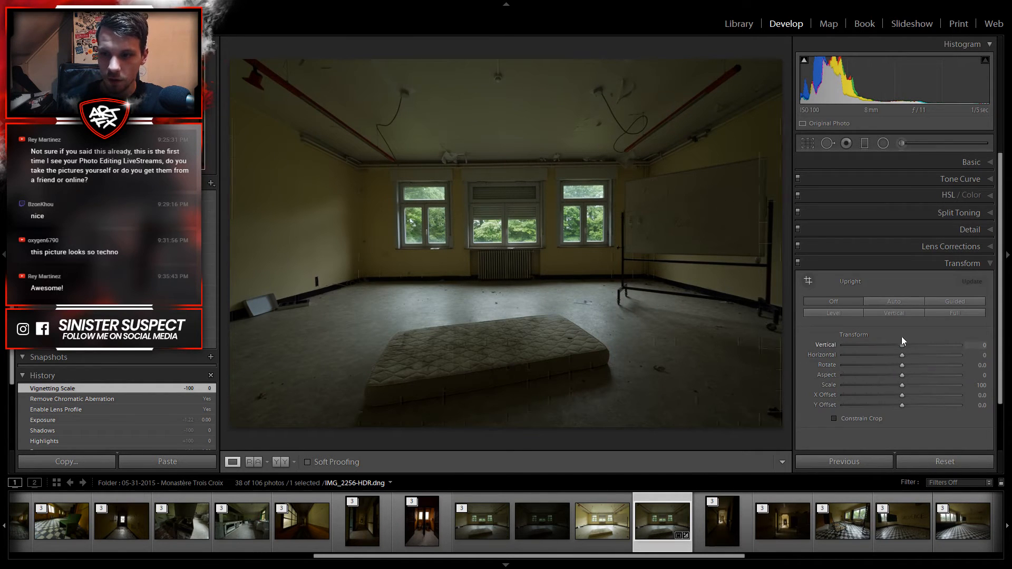
pyautogui.click(895, 313)
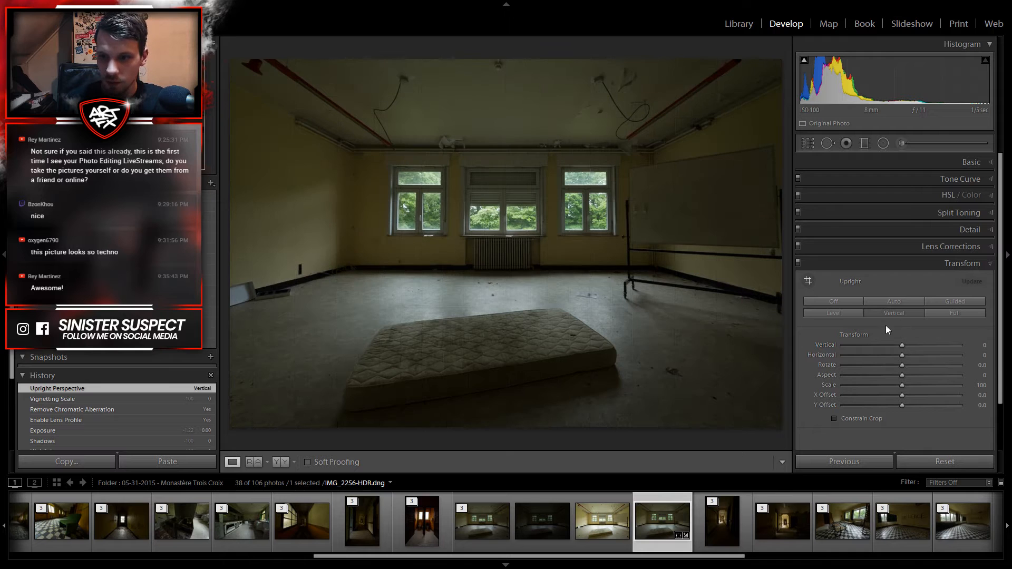
pyautogui.click(960, 316)
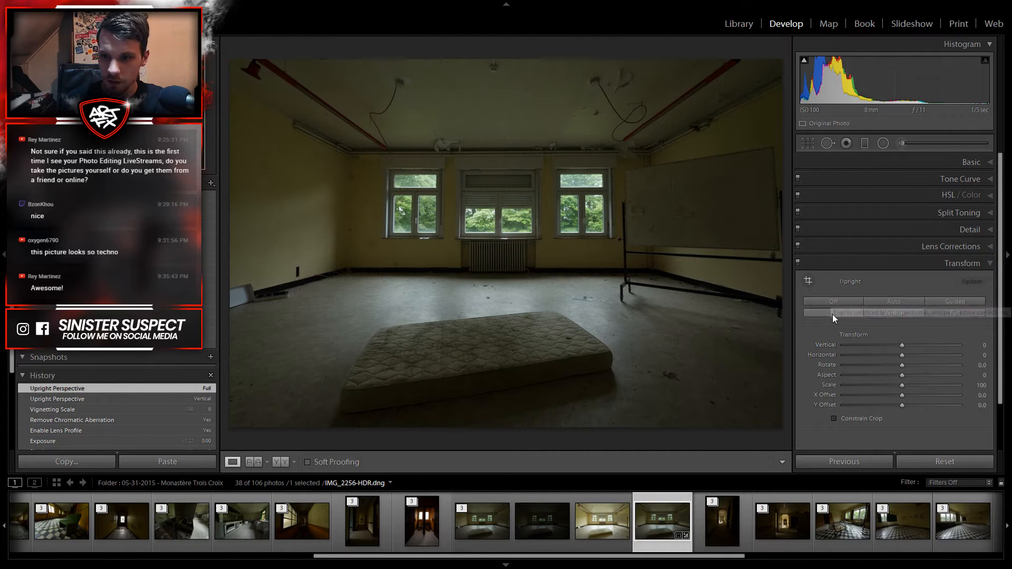
pyautogui.click(828, 300)
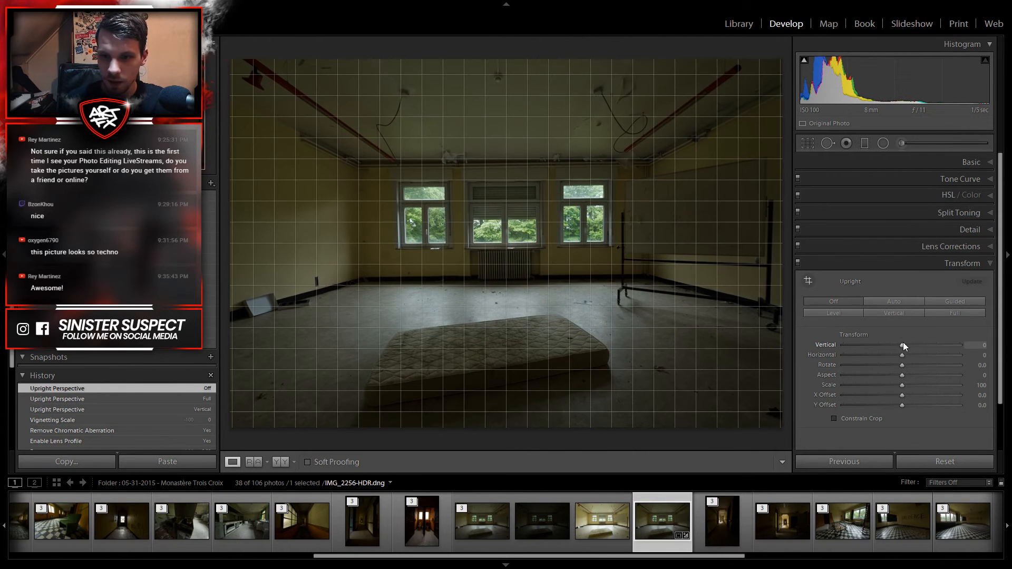
# Step: Correct the room's perspective with Vertical +10, Horizontal -6 and Rotate -0.3, and enable Constrain Crop
pyautogui.moveTo(903, 343)
pyautogui.mouseDown()
pyautogui.moveTo(912, 343)
pyautogui.moveTo(902, 367)
pyautogui.moveTo(899, 350)
pyautogui.mouseUp()
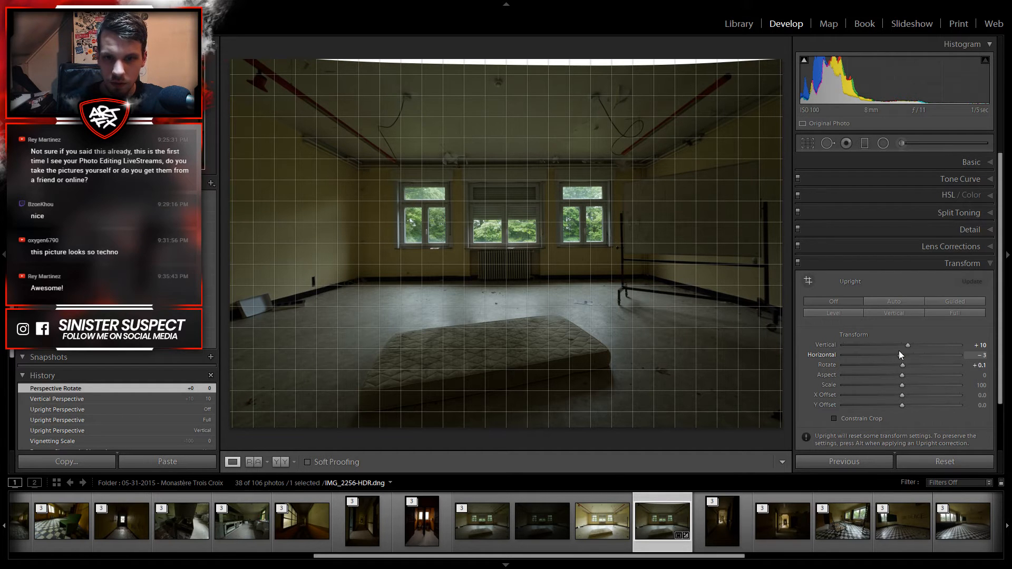
pyautogui.moveTo(899, 350); pyautogui.dragTo(899, 350)
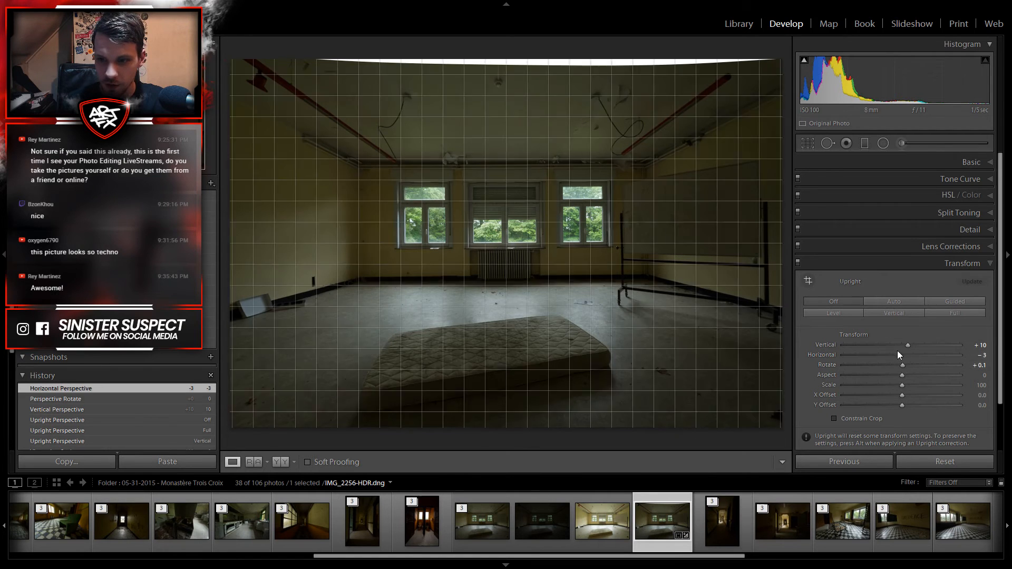
pyautogui.moveTo(899, 356)
pyautogui.mouseDown()
pyautogui.moveTo(898, 366)
pyautogui.moveTo(897, 356)
pyautogui.mouseUp()
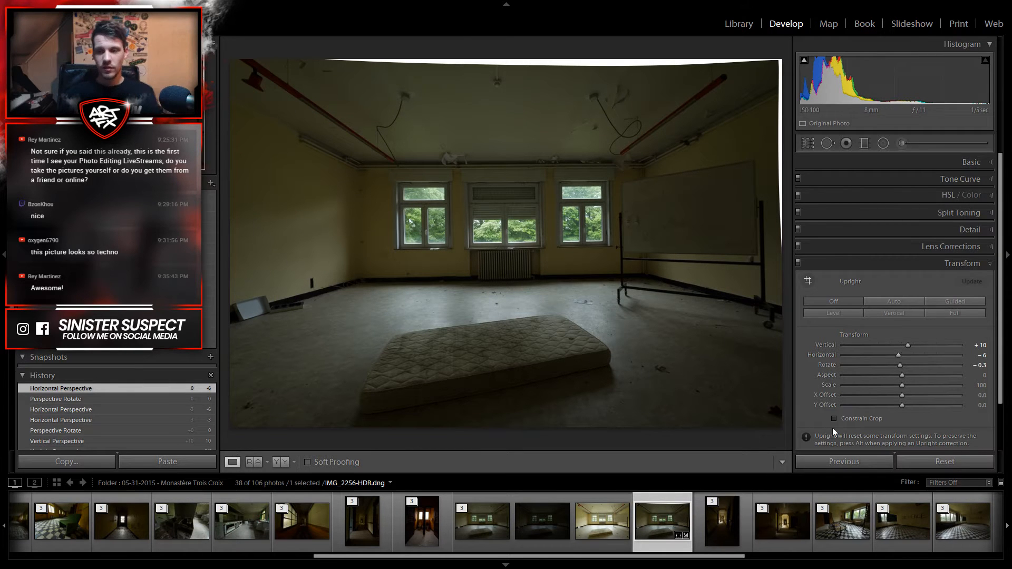
pyautogui.click(859, 419)
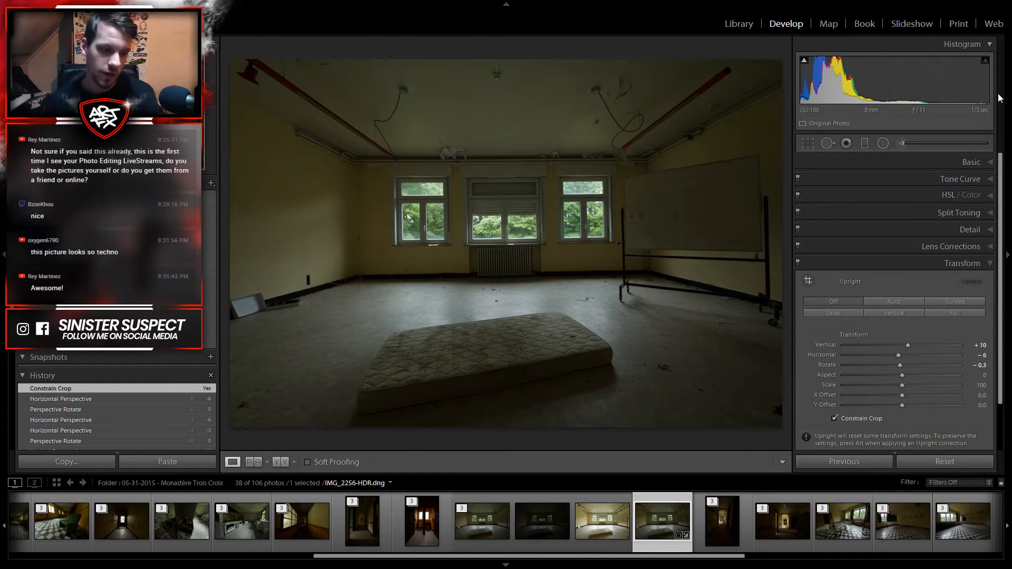
# Step: Compare the mattress room with and without the Transform corrections, leaving them enabled
pyautogui.click(798, 262)
pyautogui.click(798, 262)
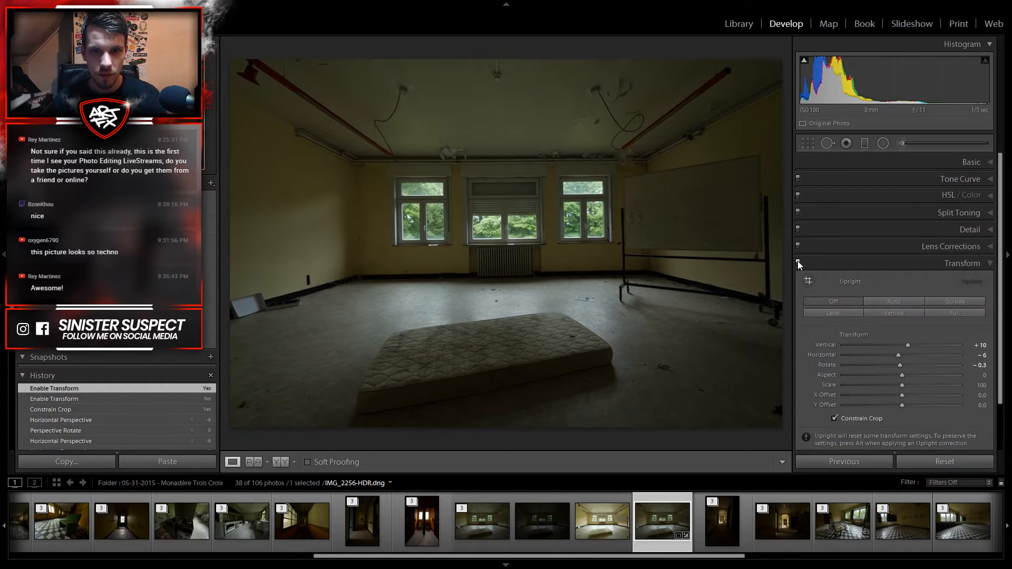
pyautogui.click(798, 262)
pyautogui.click(798, 262)
pyautogui.click(798, 262)
pyautogui.click(798, 262)
pyautogui.click(798, 262)
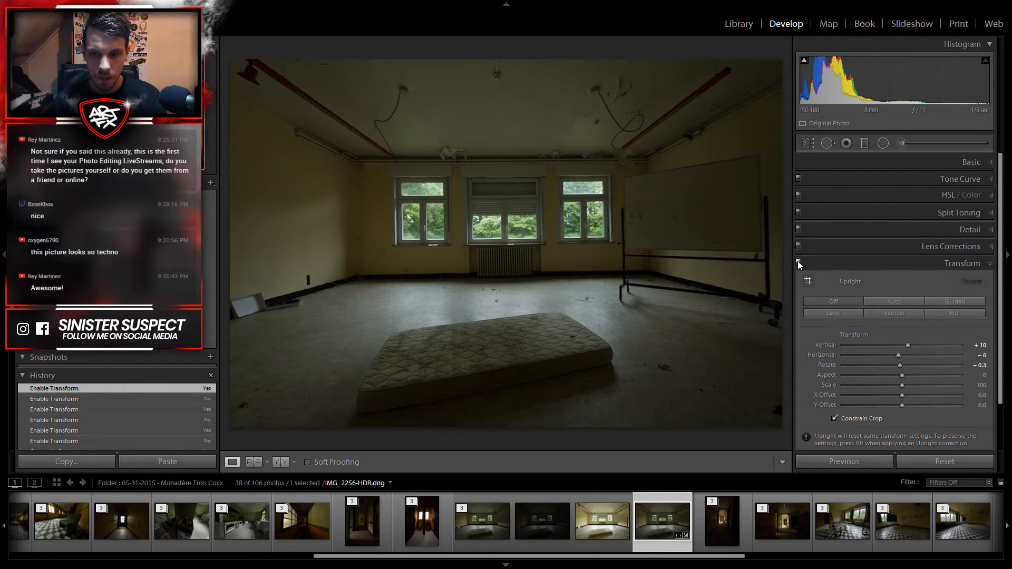
pyautogui.click(798, 262)
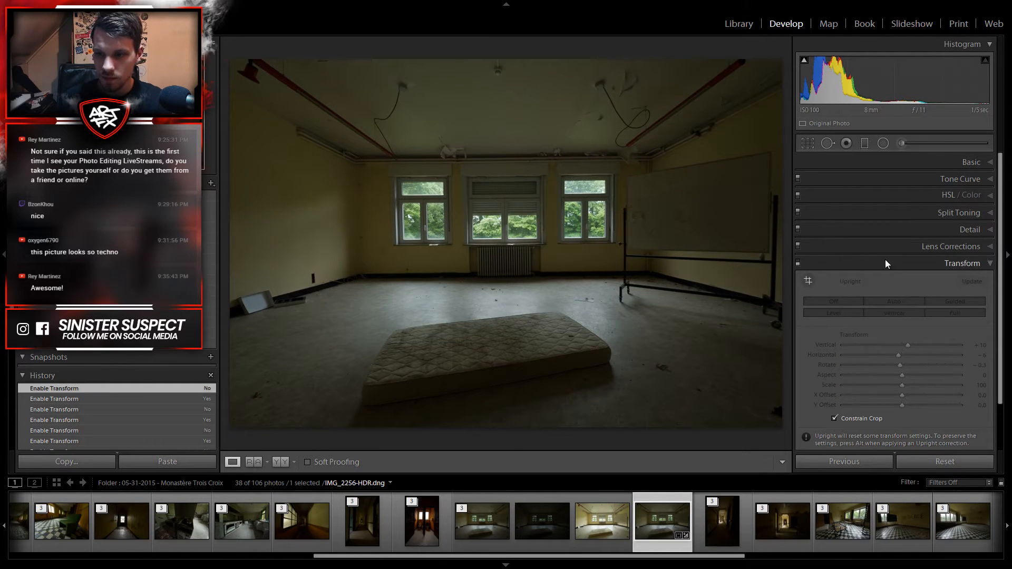
pyautogui.click(798, 262)
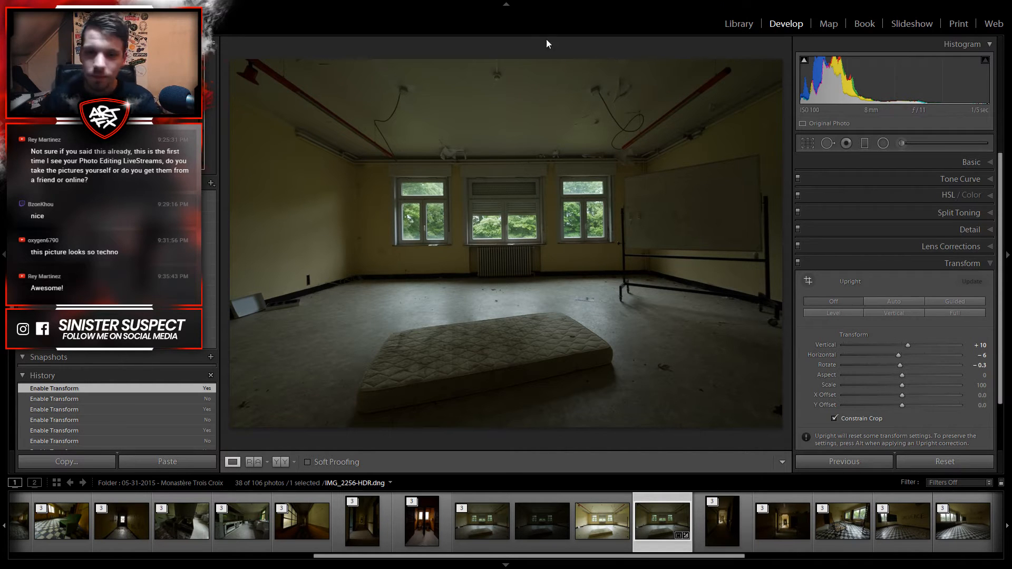
pyautogui.click(958, 263)
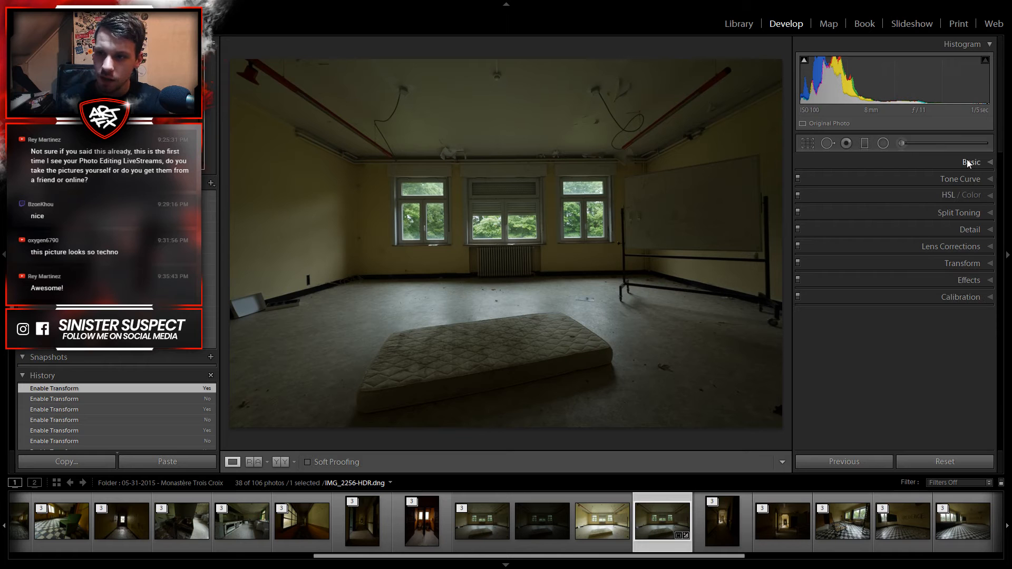
# Step: Try the Auto white balance on the HDR image and restore As Shot
pyautogui.click(969, 162)
pyautogui.click(961, 213)
pyautogui.click(939, 237)
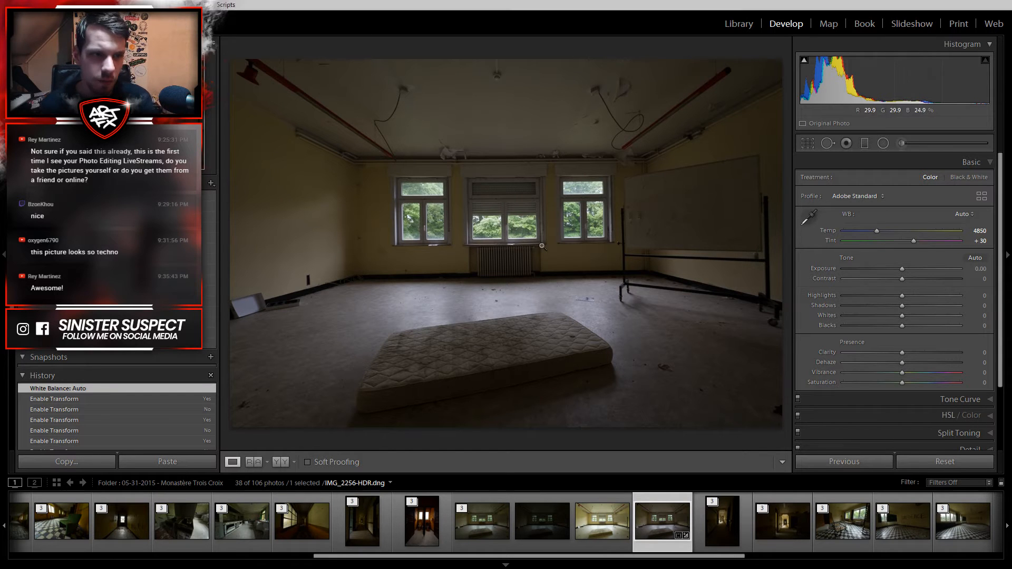
pyautogui.click(964, 214)
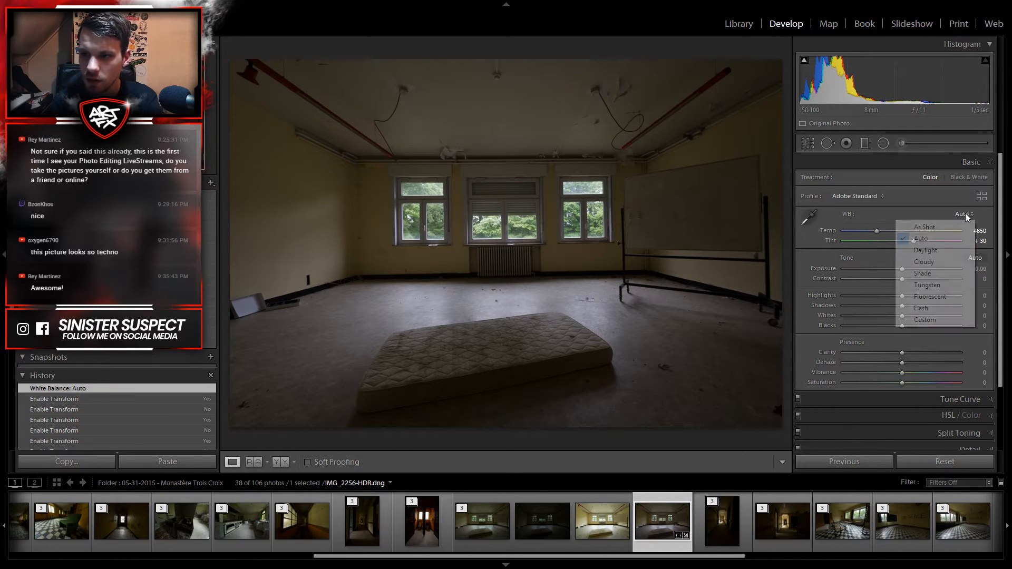
pyautogui.click(929, 225)
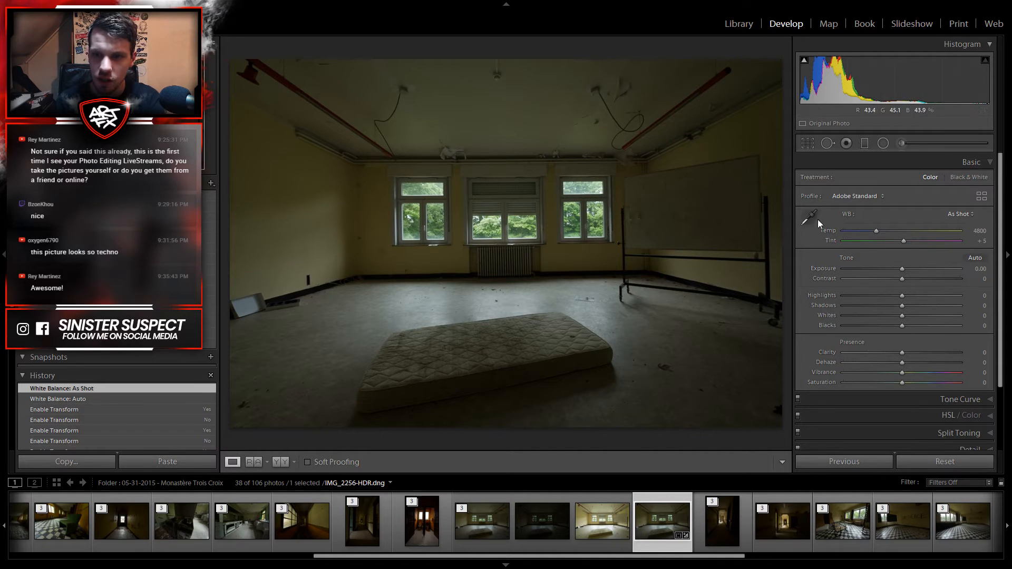
# Step: Set a custom white balance with Tint +20 and Temp 4851
pyautogui.moveTo(902, 244); pyautogui.dragTo(906, 244)
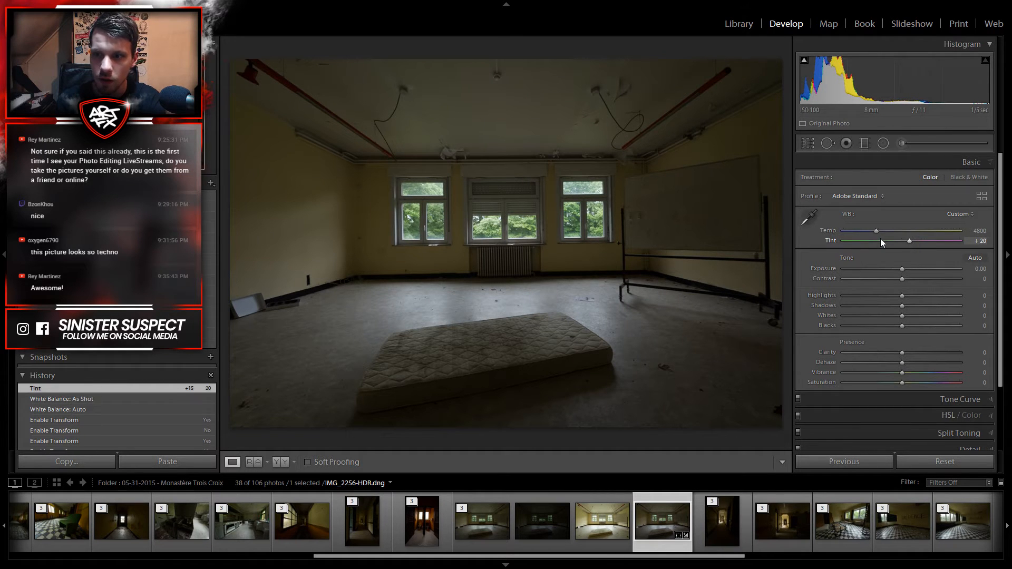
pyautogui.moveTo(873, 230)
pyautogui.mouseDown()
pyautogui.moveTo(862, 231)
pyautogui.moveTo(902, 230)
pyautogui.moveTo(875, 236)
pyautogui.mouseUp()
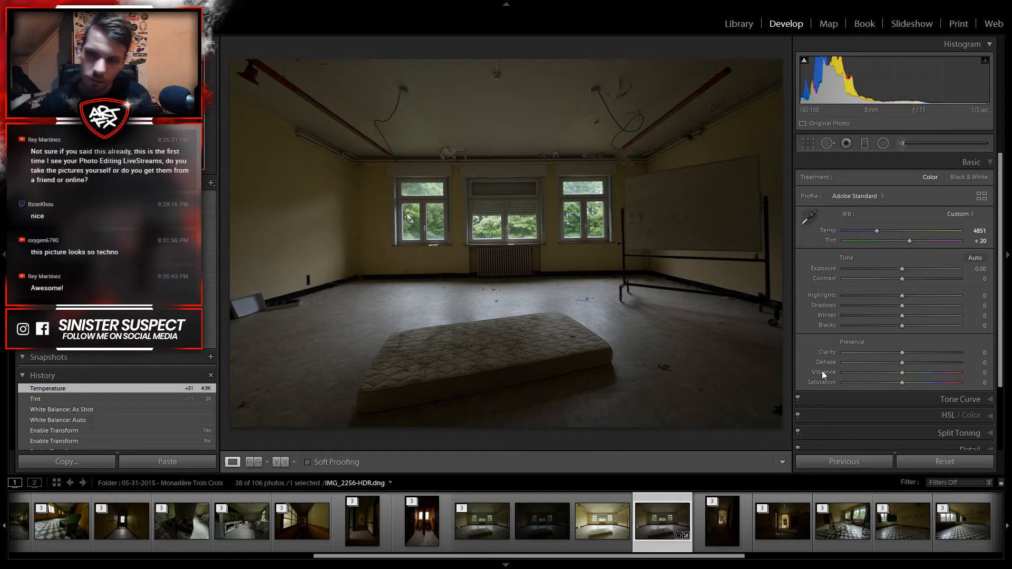
# Step: Set Shadows to +84, Highlights to -45, Exposure to +0.68 and Contrast to +56 for the HDR image
pyautogui.moveTo(904, 277); pyautogui.dragTo(972, 281)
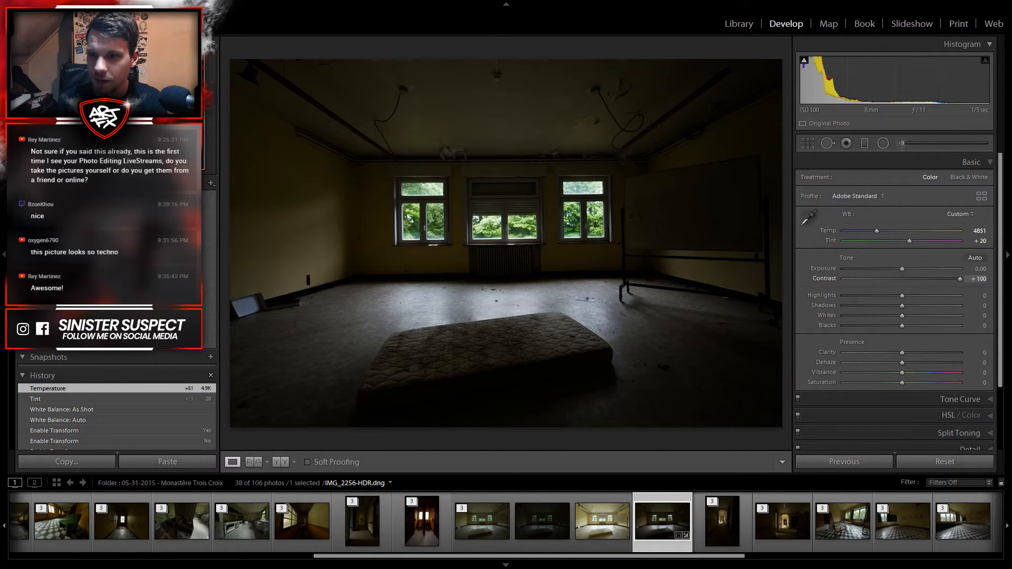
pyautogui.moveTo(970, 302); pyautogui.dragTo(1005, 280)
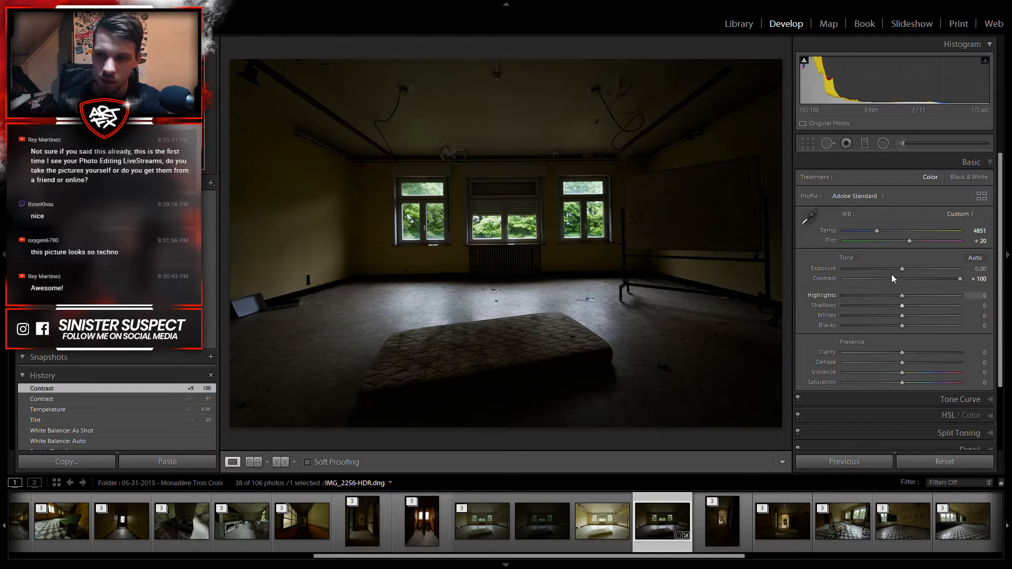
pyautogui.moveTo(912, 309); pyautogui.dragTo(984, 310)
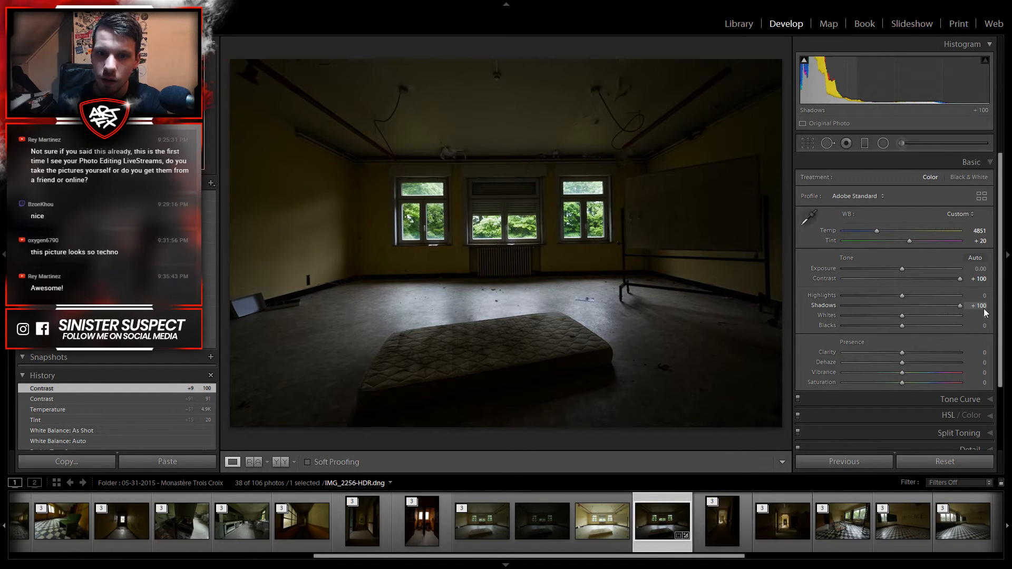
pyautogui.moveTo(918, 308); pyautogui.dragTo(879, 299)
pyautogui.moveTo(902, 269); pyautogui.dragTo(903, 268)
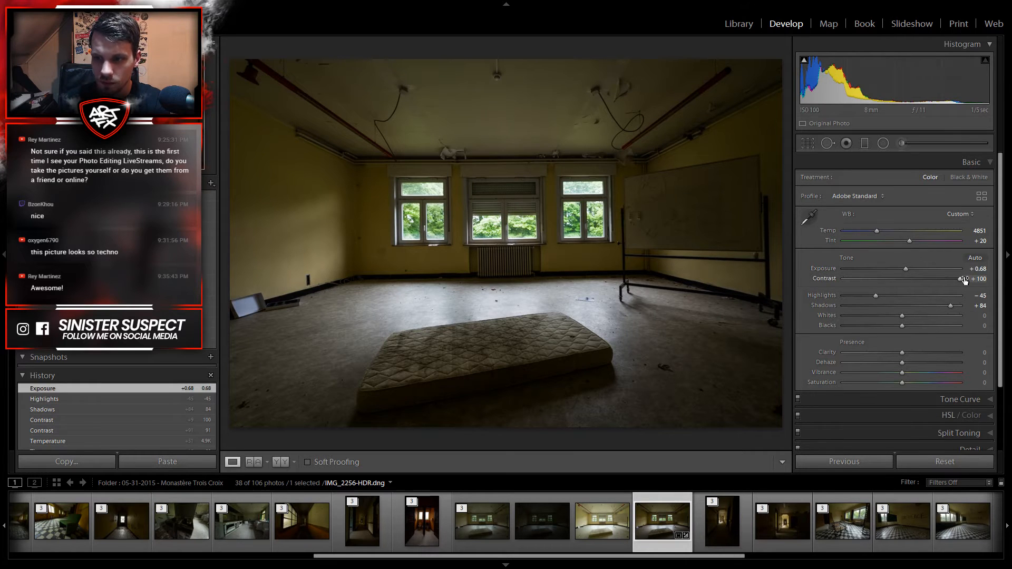
pyautogui.moveTo(961, 277); pyautogui.dragTo(935, 286)
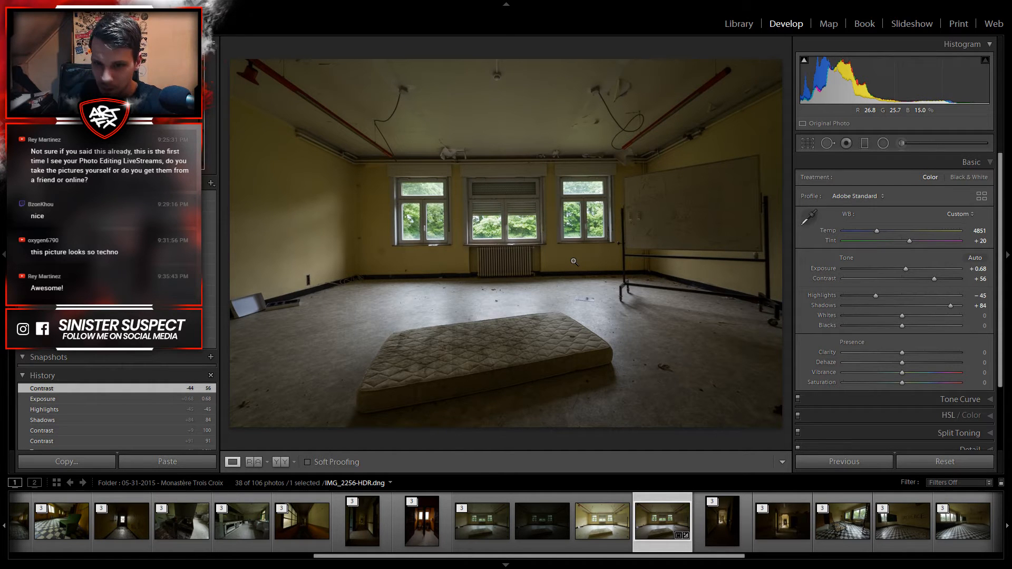
# Step: Set Whites to -89 for the HDR image, inspecting the view through the left window
pyautogui.moveTo(900, 318); pyautogui.dragTo(693, 316)
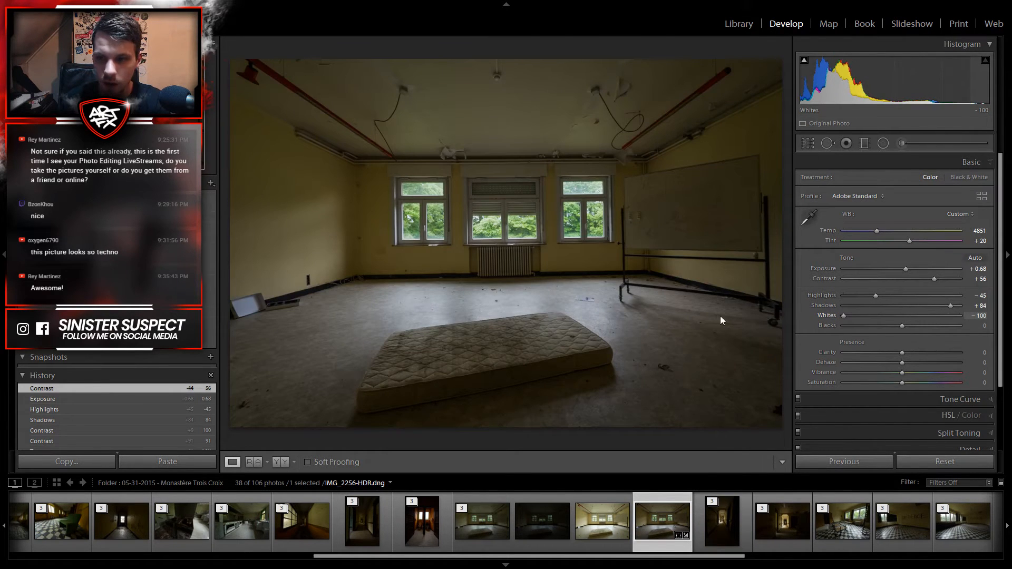
pyautogui.moveTo(841, 314)
pyautogui.mouseDown()
pyautogui.moveTo(978, 327)
pyautogui.moveTo(848, 328)
pyautogui.mouseUp()
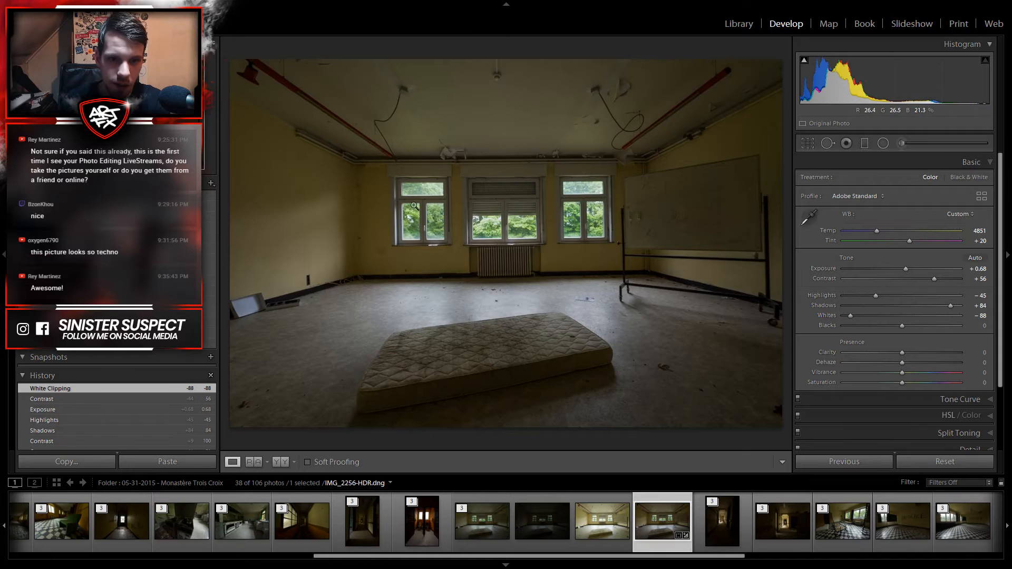
pyautogui.click(415, 206)
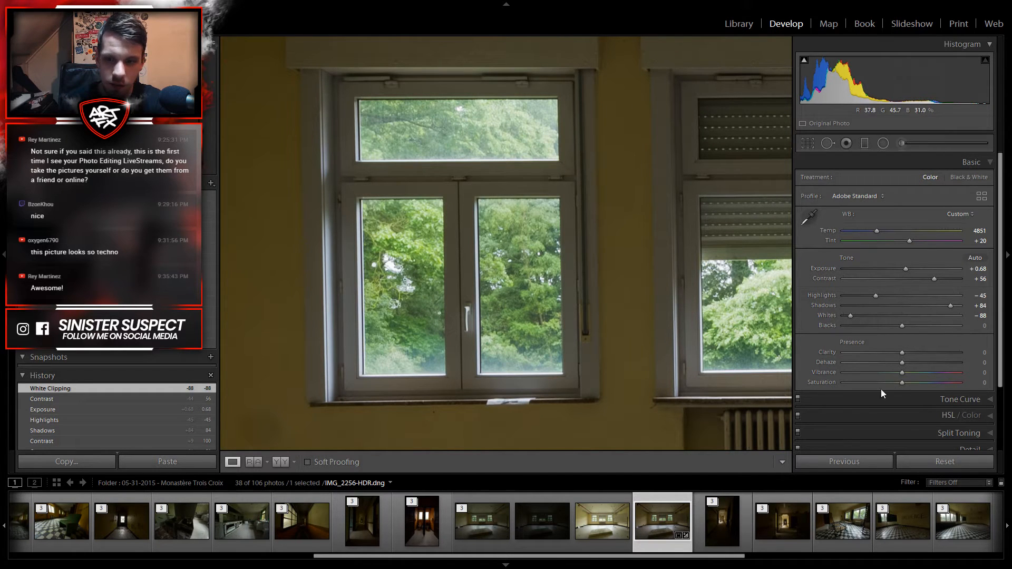
pyautogui.moveTo(904, 317); pyautogui.dragTo(850, 324)
pyautogui.click(475, 302)
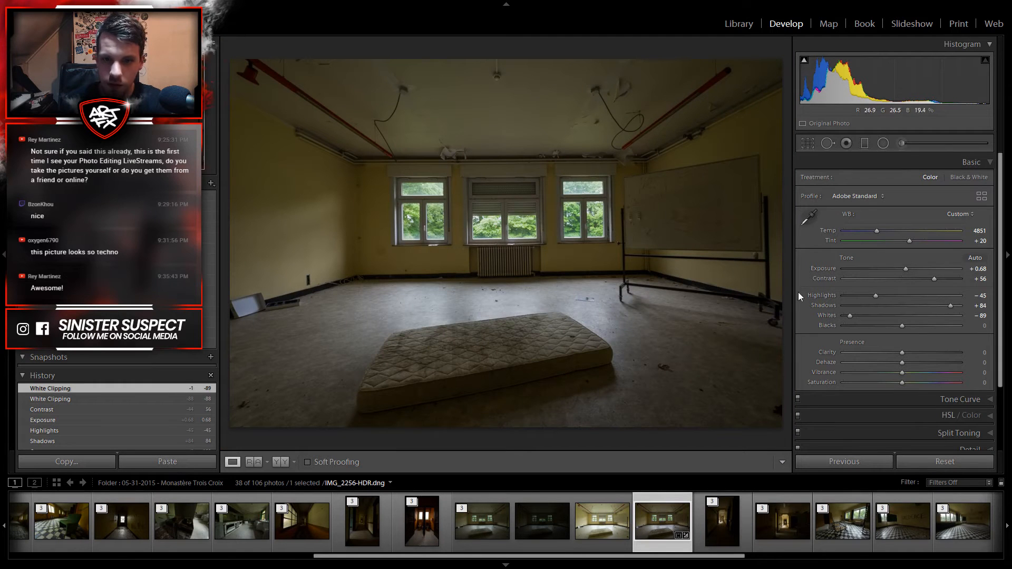
# Step: Set Contrast to +85 and Blacks to +30, inspecting the dark skirting and floor beside the left wall
pyautogui.moveTo(900, 327); pyautogui.dragTo(920, 330)
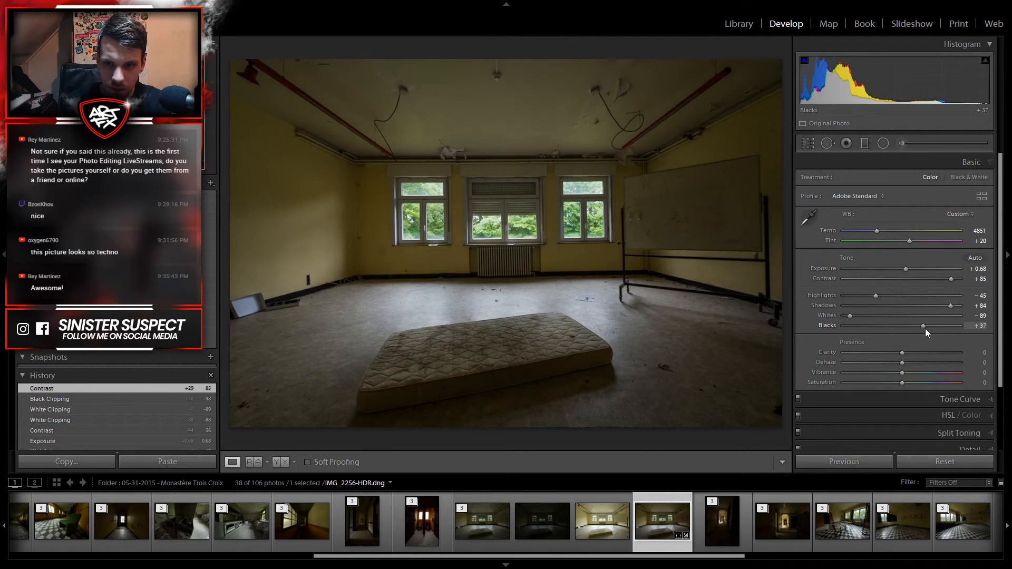
pyautogui.moveTo(925, 327); pyautogui.dragTo(922, 330)
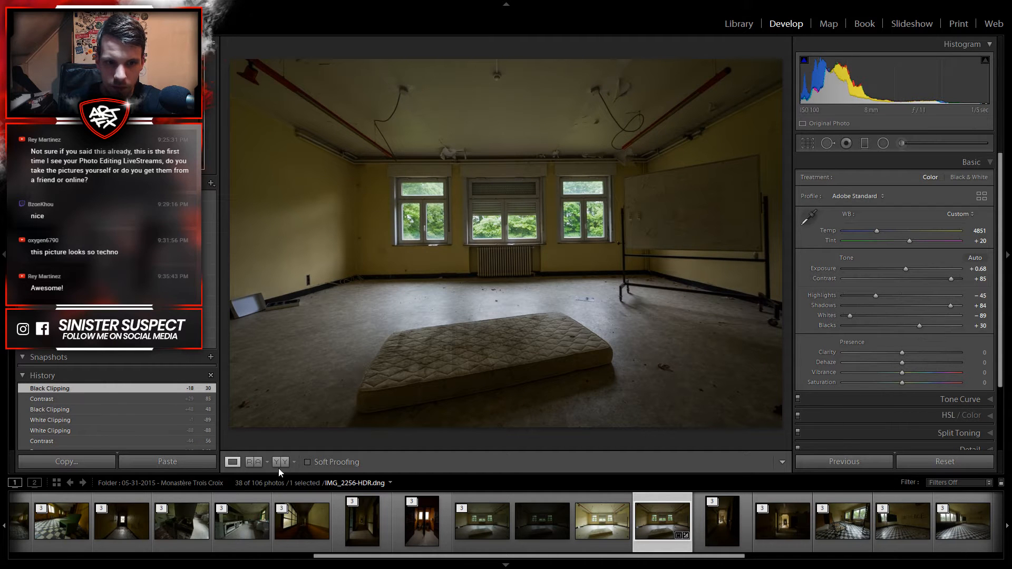
pyautogui.moveTo(256, 314); pyautogui.dragTo(535, 190)
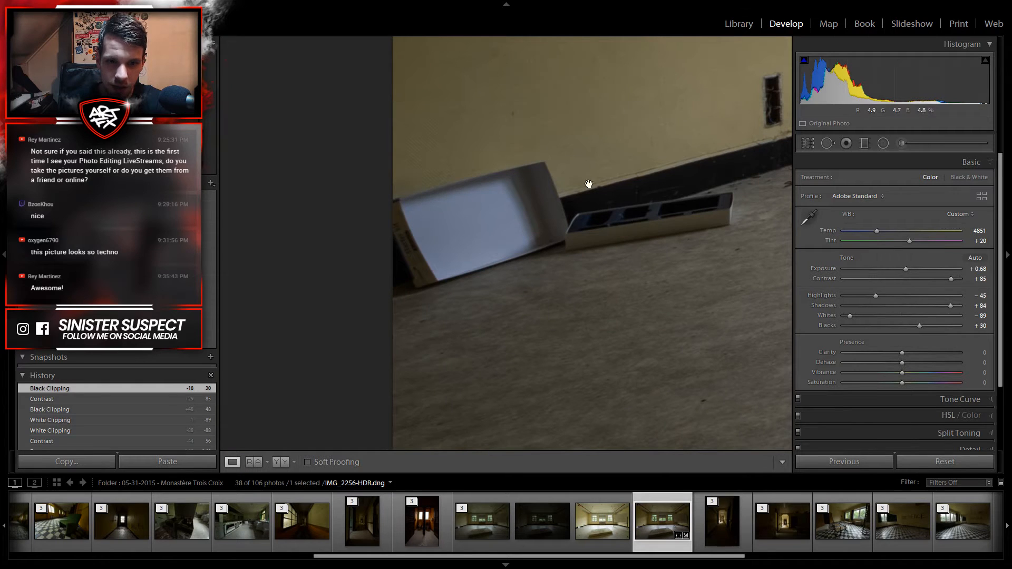
pyautogui.click(617, 190)
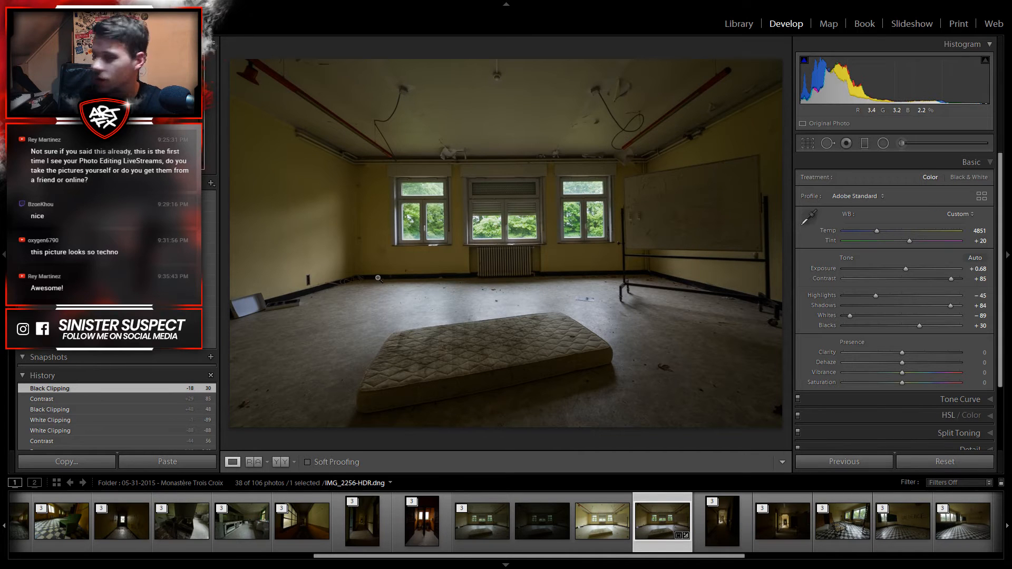
pyautogui.click(275, 306)
pyautogui.moveTo(300, 290); pyautogui.dragTo(553, 239)
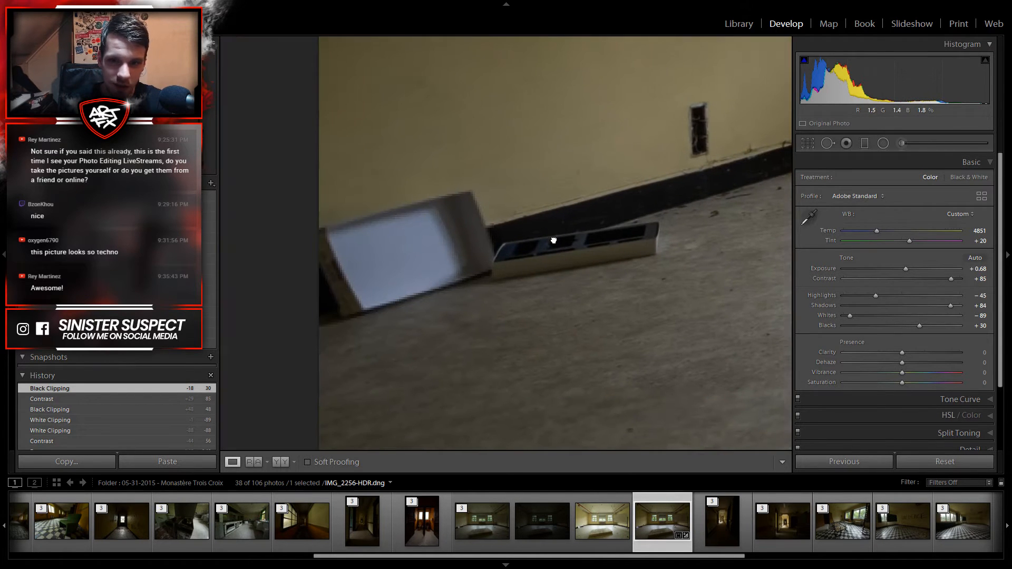
pyautogui.click(527, 252)
# Step: Set Clarity to +29 and Vibrance to -10, inspecting the mattress texture
pyautogui.moveTo(902, 352); pyautogui.dragTo(918, 352)
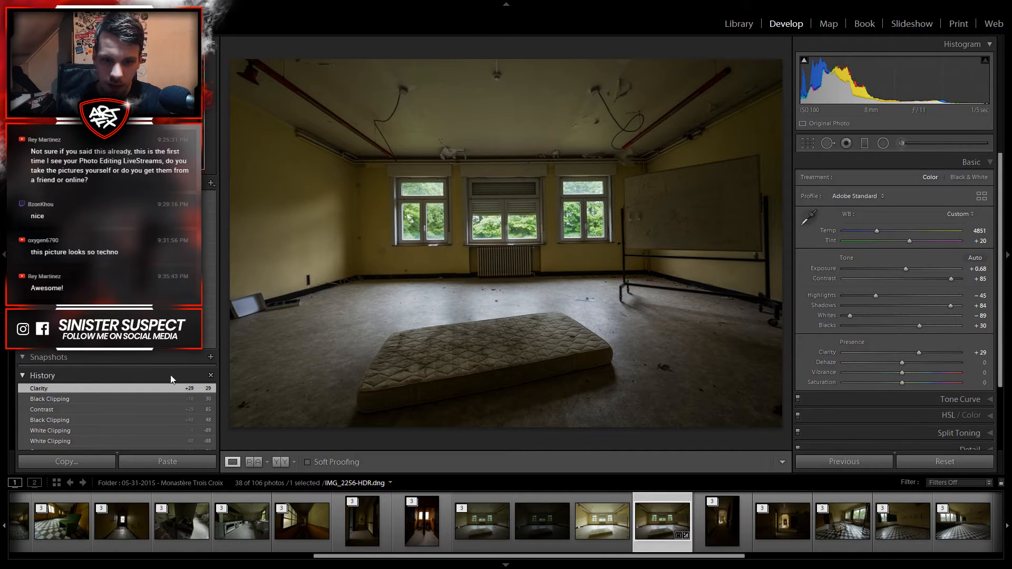
pyautogui.click(445, 354)
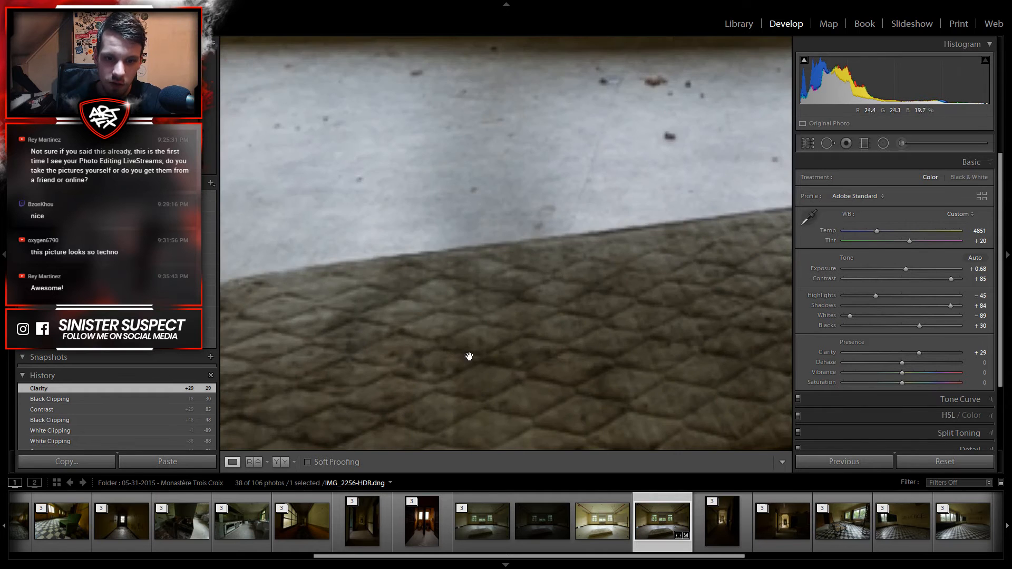
pyautogui.moveTo(587, 355); pyautogui.dragTo(524, 248)
pyautogui.click(560, 154)
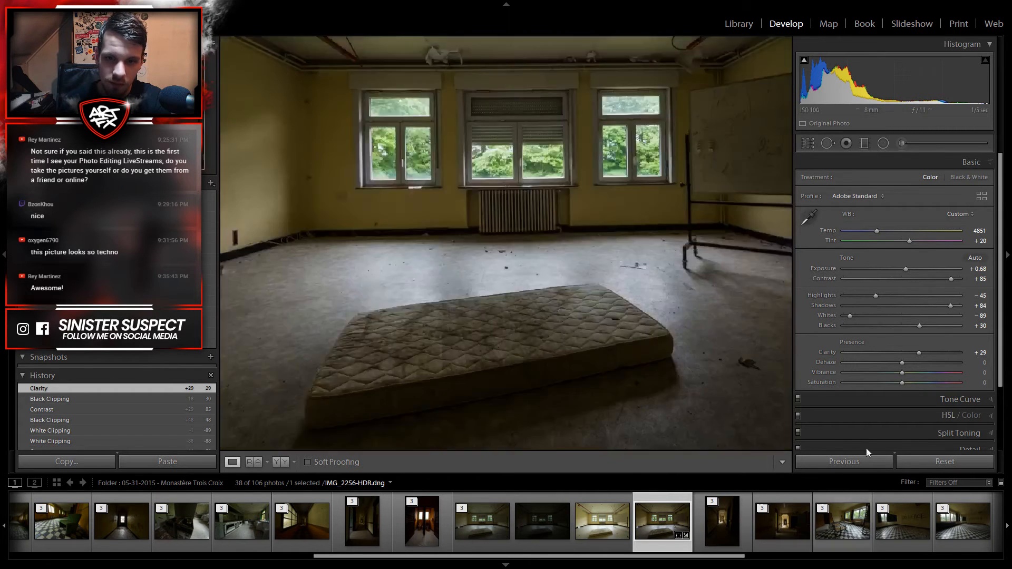
pyautogui.moveTo(902, 371); pyautogui.dragTo(895, 371)
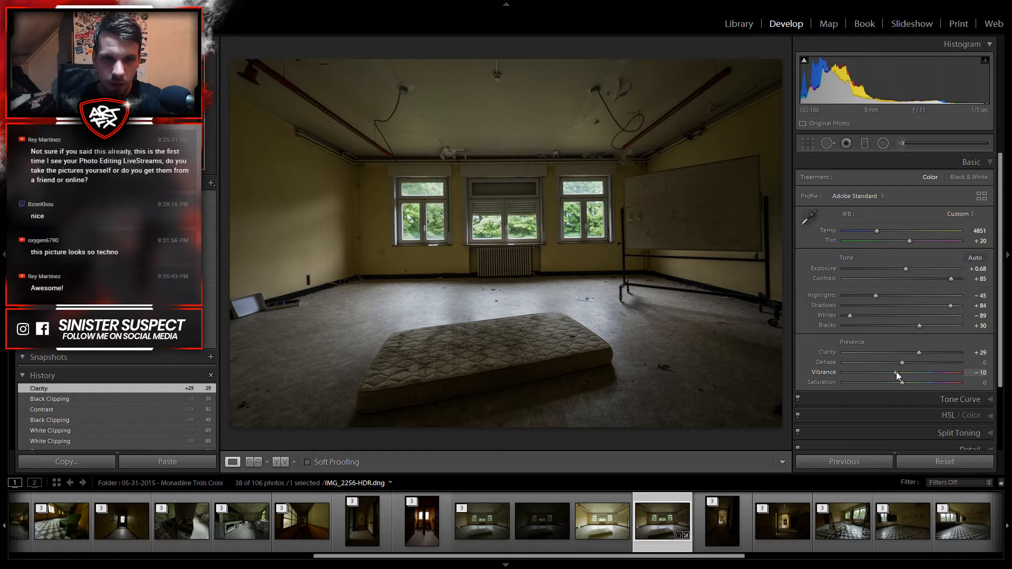
pyautogui.moveTo(896, 371); pyautogui.dragTo(896, 372)
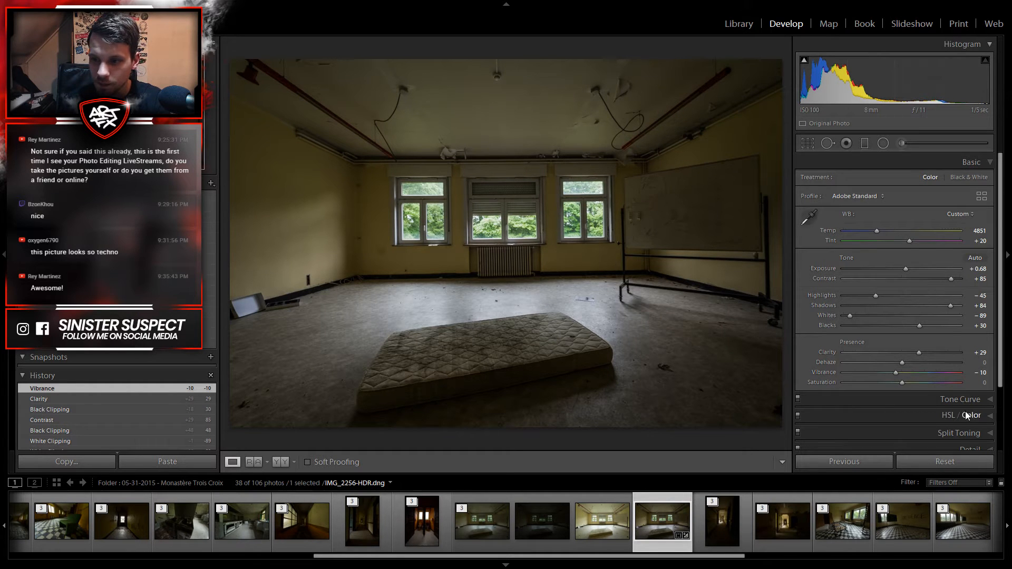
# Step: Apply the Faded Curve preset as the point curve of the HDR image
pyautogui.click(927, 399)
pyautogui.click(857, 319)
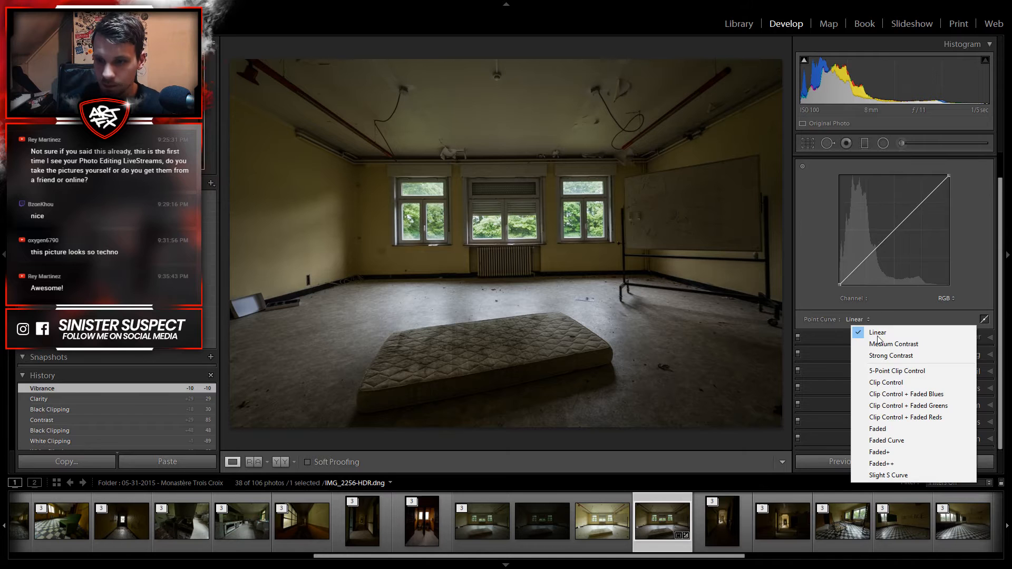
pyautogui.click(898, 442)
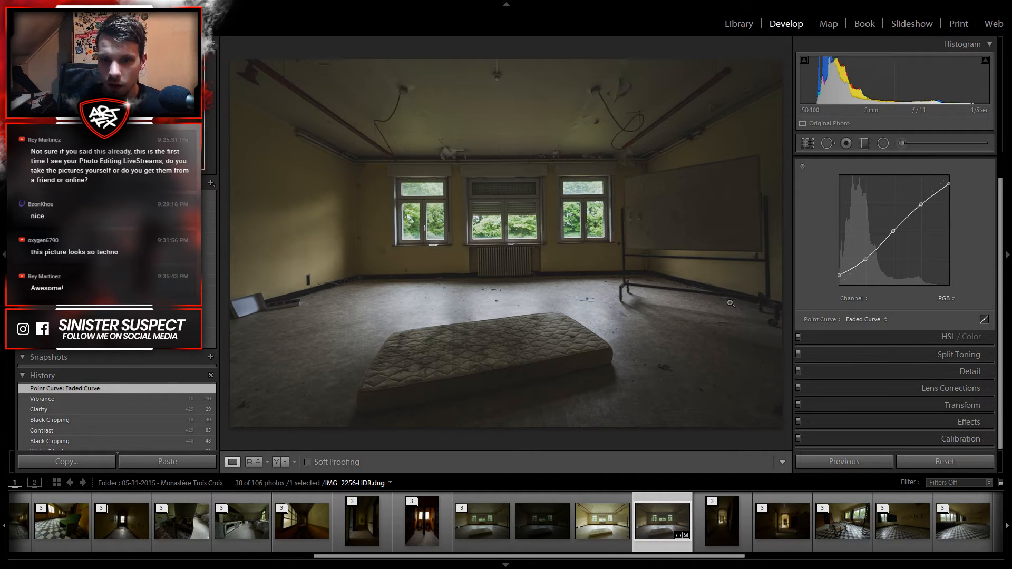
# Step: Try HSL hue shifts of +1 for Orange, +84 for Yellow and -2 for Green
pyautogui.click(950, 341)
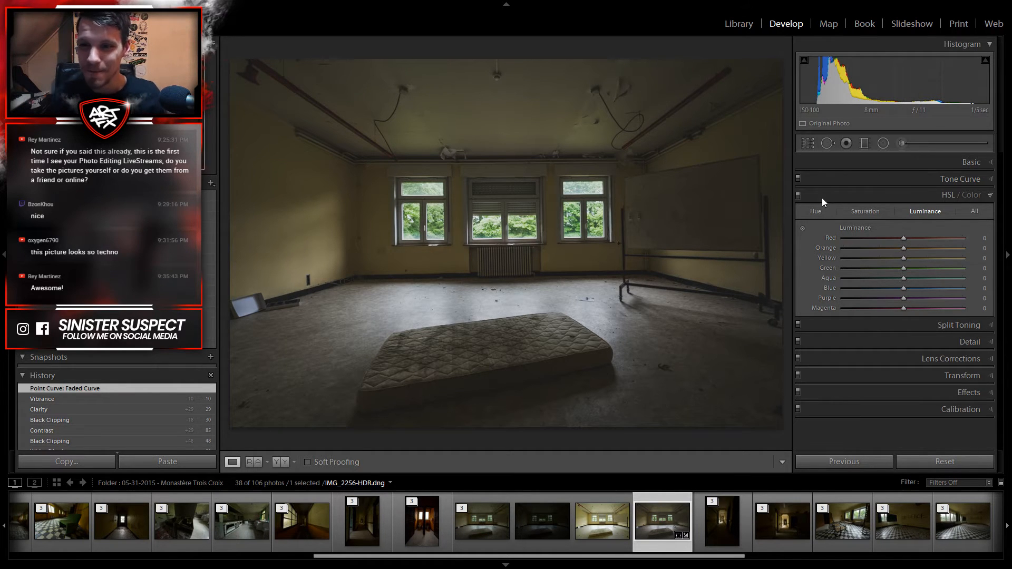
pyautogui.click(815, 211)
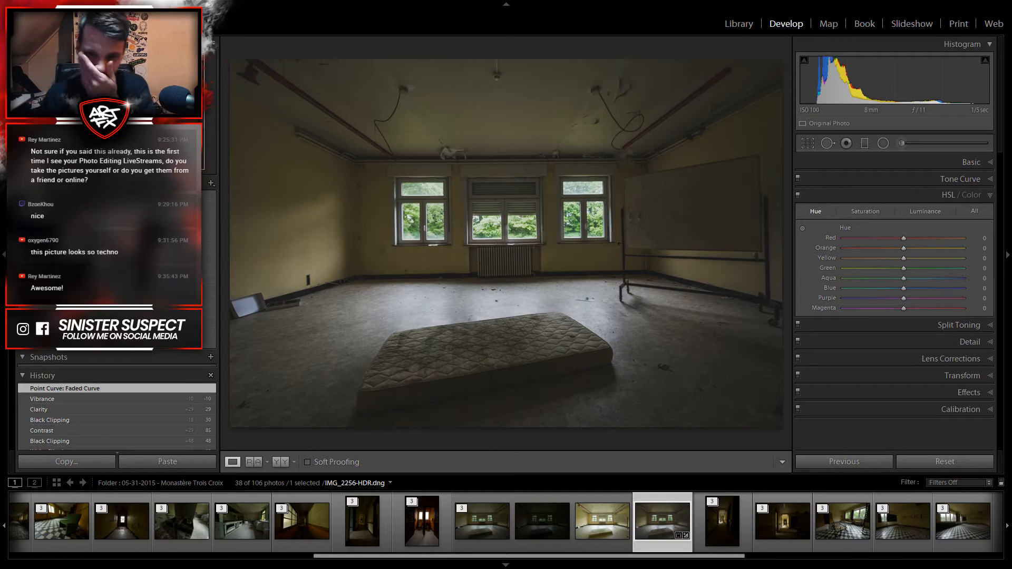
pyautogui.moveTo(904, 238); pyautogui.dragTo(796, 254)
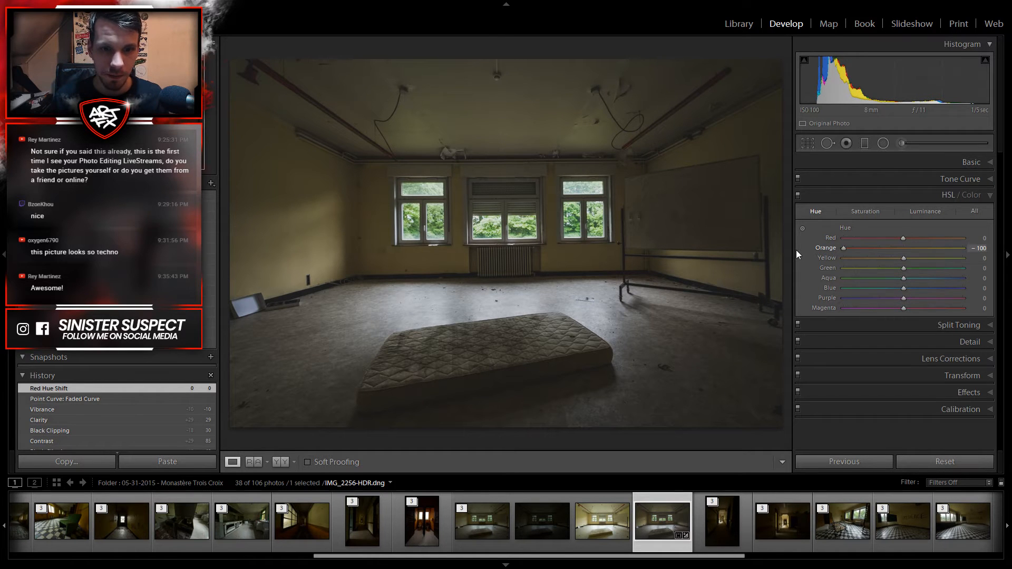
pyautogui.moveTo(707, 256); pyautogui.dragTo(782, 270)
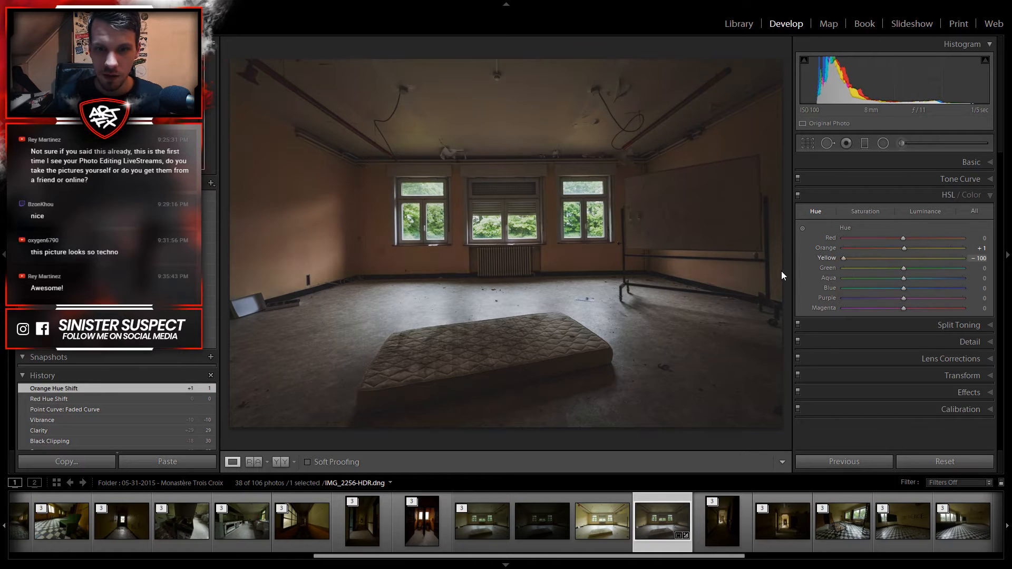
pyautogui.moveTo(887, 275); pyautogui.dragTo(953, 306)
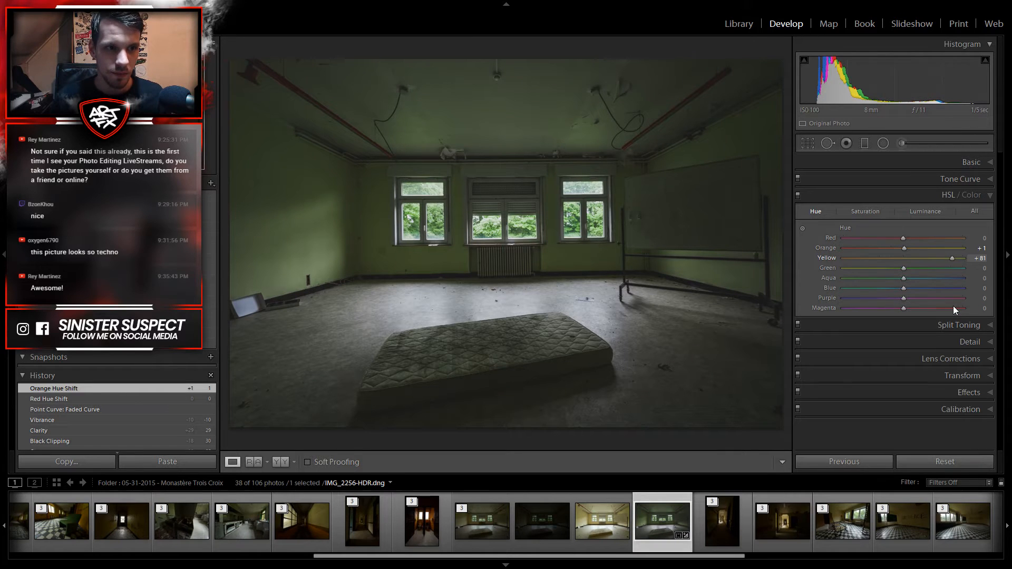
pyautogui.moveTo(954, 306); pyautogui.dragTo(956, 306)
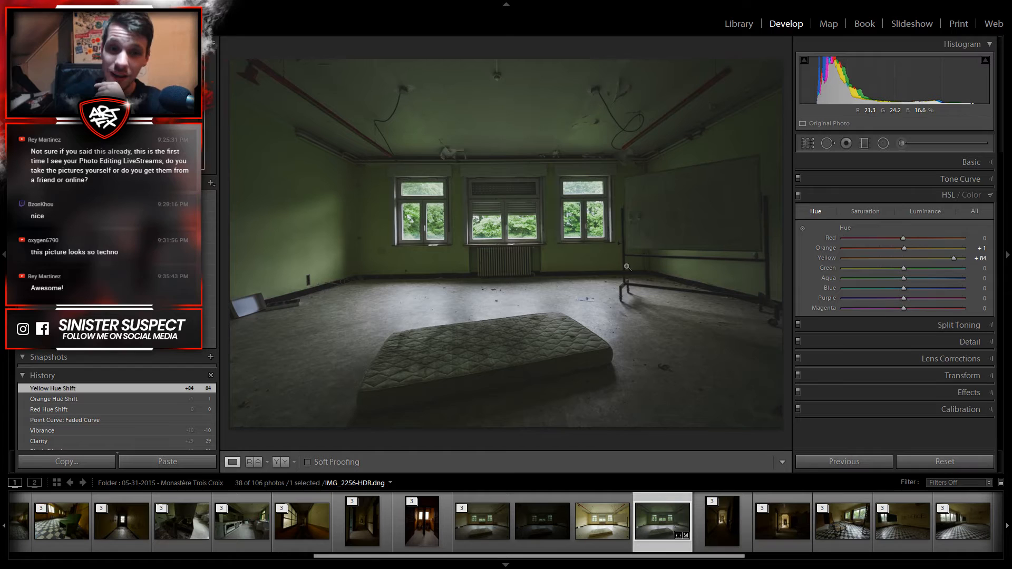
pyautogui.moveTo(903, 271)
pyautogui.mouseDown()
pyautogui.moveTo(851, 277)
pyautogui.moveTo(946, 287)
pyautogui.moveTo(900, 289)
pyautogui.mouseUp()
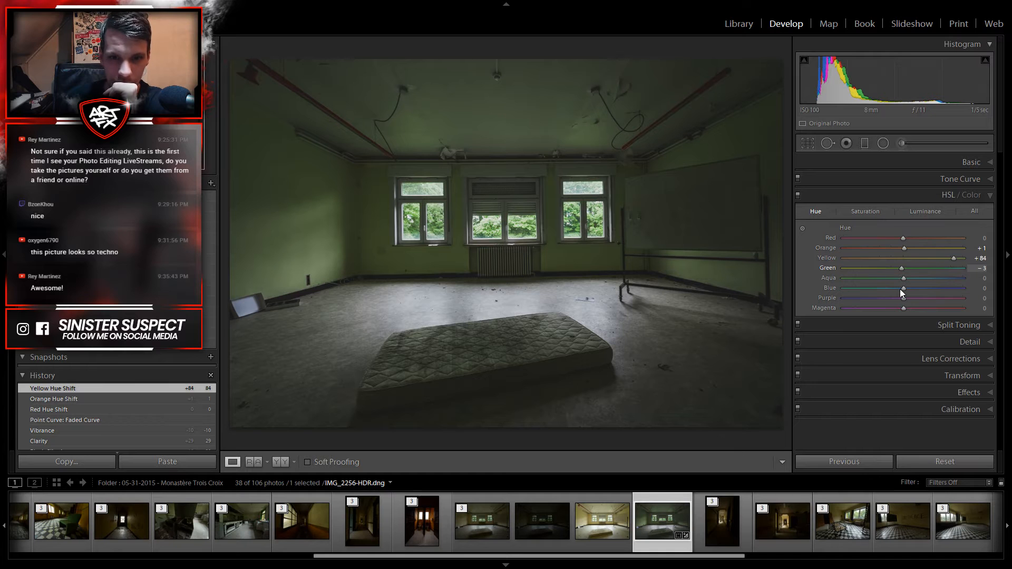
pyautogui.moveTo(900, 289); pyautogui.dragTo(900, 289)
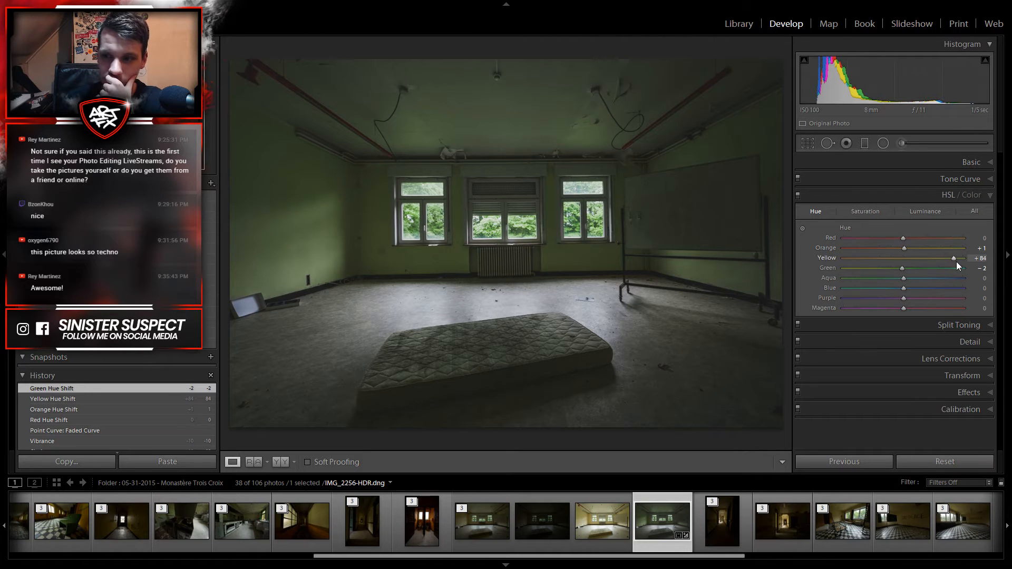
# Step: Set the hues to Red +2, Orange +18, Yellow -38 and Green +13, and the Green saturation to -70
pyautogui.moveTo(921, 261); pyautogui.dragTo(861, 283)
pyautogui.click(872, 210)
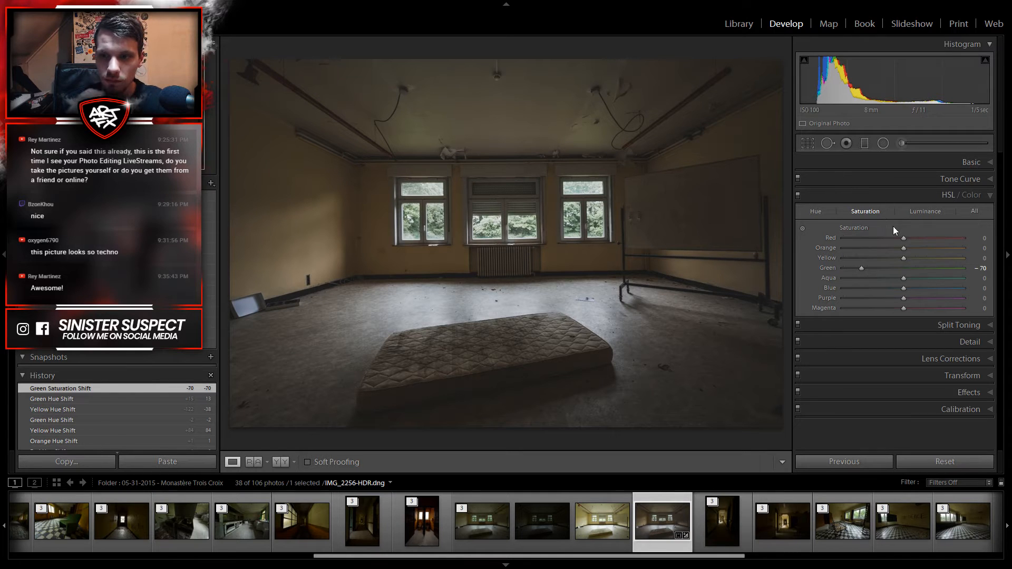
pyautogui.click(829, 212)
pyautogui.moveTo(903, 249); pyautogui.dragTo(801, 262)
pyautogui.moveTo(970, 258); pyautogui.dragTo(913, 270)
pyautogui.moveTo(790, 241); pyautogui.dragTo(905, 242)
# Step: Test hue shifts on the Aqua and Magenta colours, pushing Aqua up to +100
pyautogui.moveTo(902, 280); pyautogui.dragTo(753, 298)
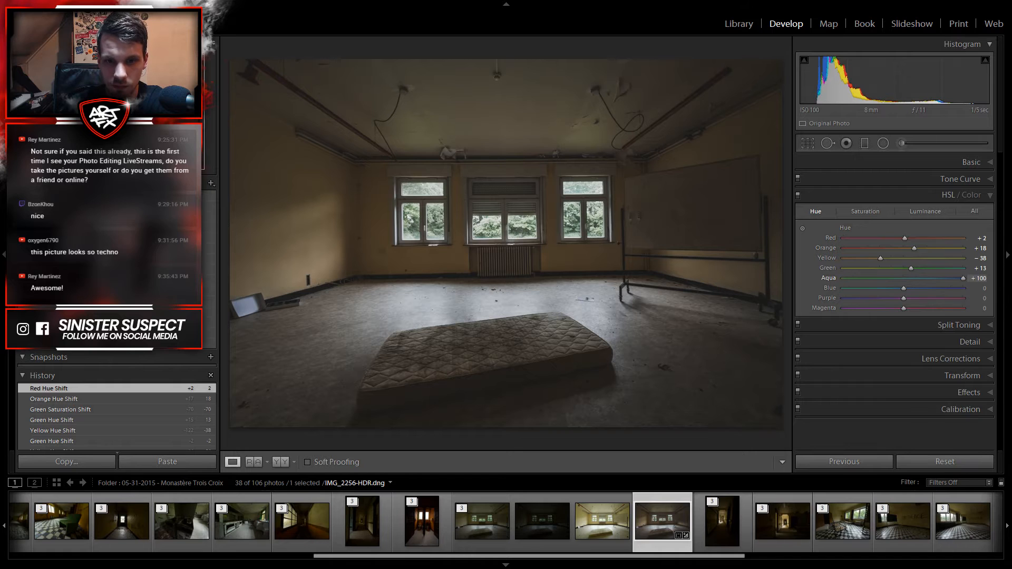
pyautogui.moveTo(895, 309); pyautogui.dragTo(753, 316)
pyautogui.moveTo(708, 345); pyautogui.dragTo(901, 344)
# Step: Set saturation to Red -87, Orange +12, Yellow -26, Aqua -81, Blue -80, Purple -86 and Magenta -82
pyautogui.click(867, 212)
pyautogui.moveTo(852, 315); pyautogui.dragTo(856, 294)
pyautogui.moveTo(904, 257); pyautogui.dragTo(755, 281)
pyautogui.moveTo(961, 278); pyautogui.dragTo(913, 266)
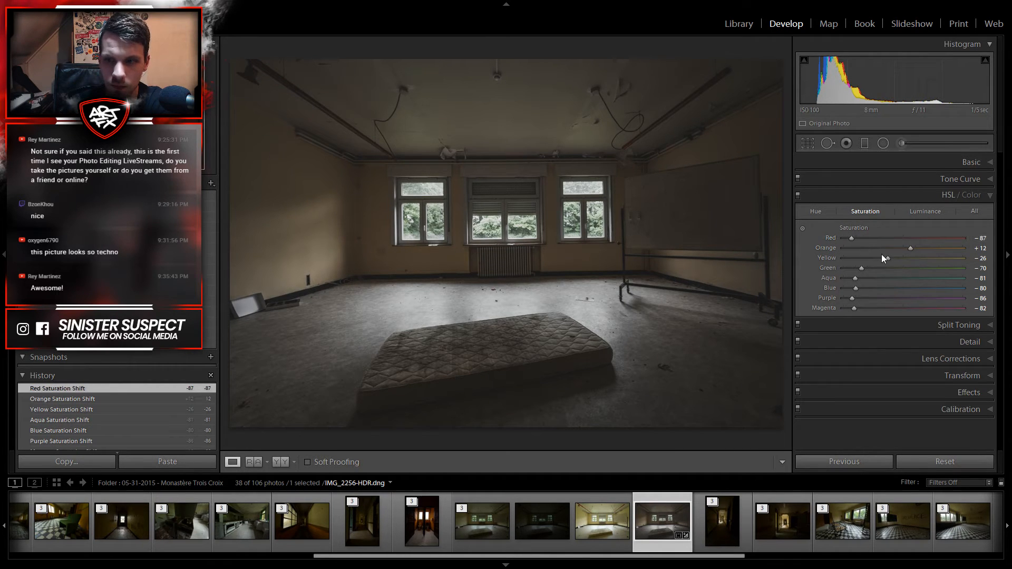
# Step: Set the saturation to Green -4, Orange -30 and Yellow -38
pyautogui.moveTo(889, 255); pyautogui.dragTo(889, 282)
pyautogui.click(906, 268)
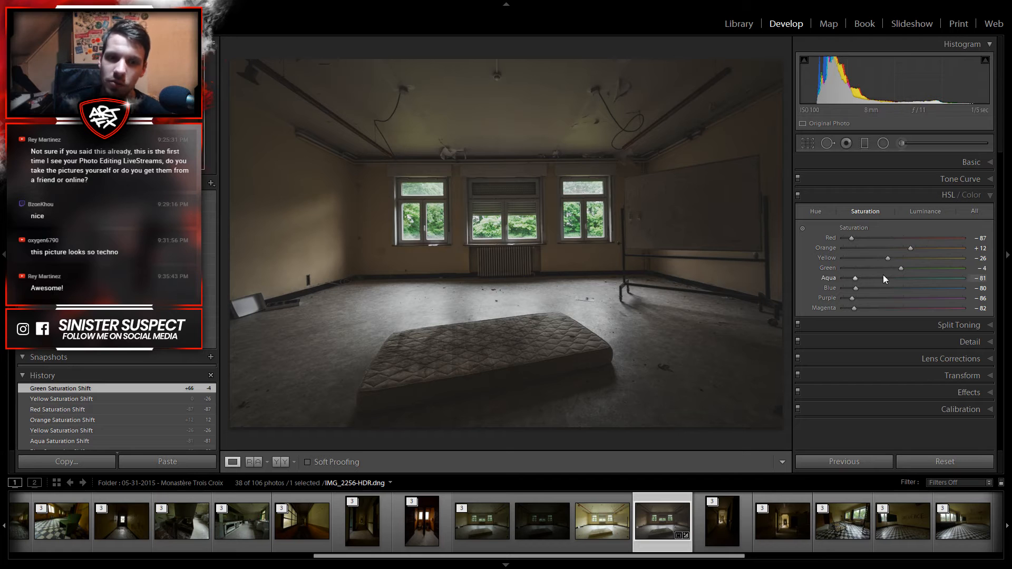
pyautogui.moveTo(911, 248); pyautogui.dragTo(881, 265)
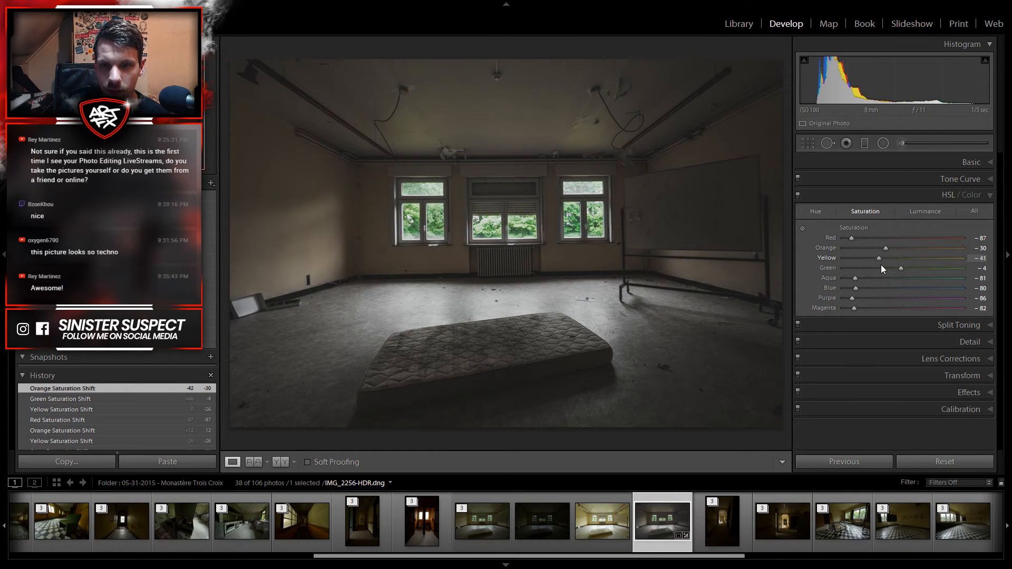
pyautogui.moveTo(882, 265); pyautogui.dragTo(883, 265)
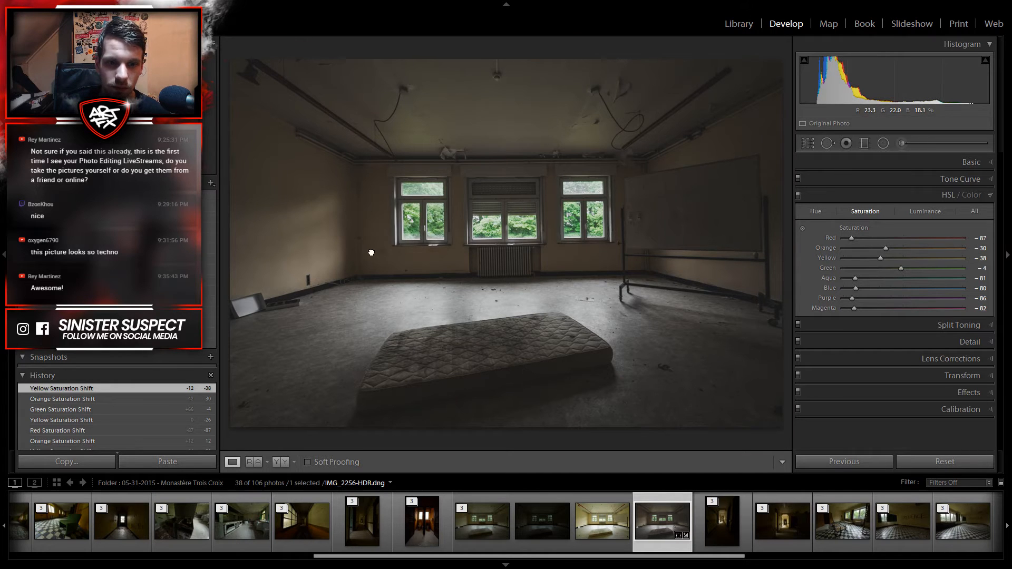
# Step: Heal the dark stain on the wall below the left window with a size 75 spot removal
pyautogui.click(390, 240)
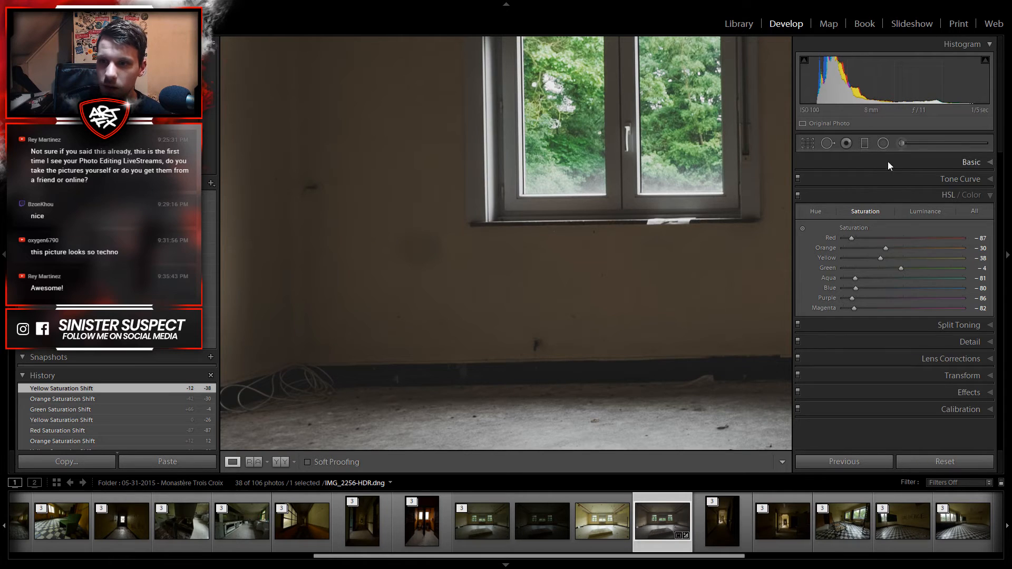
pyautogui.click(827, 143)
pyautogui.scroll(5, 424, 253)
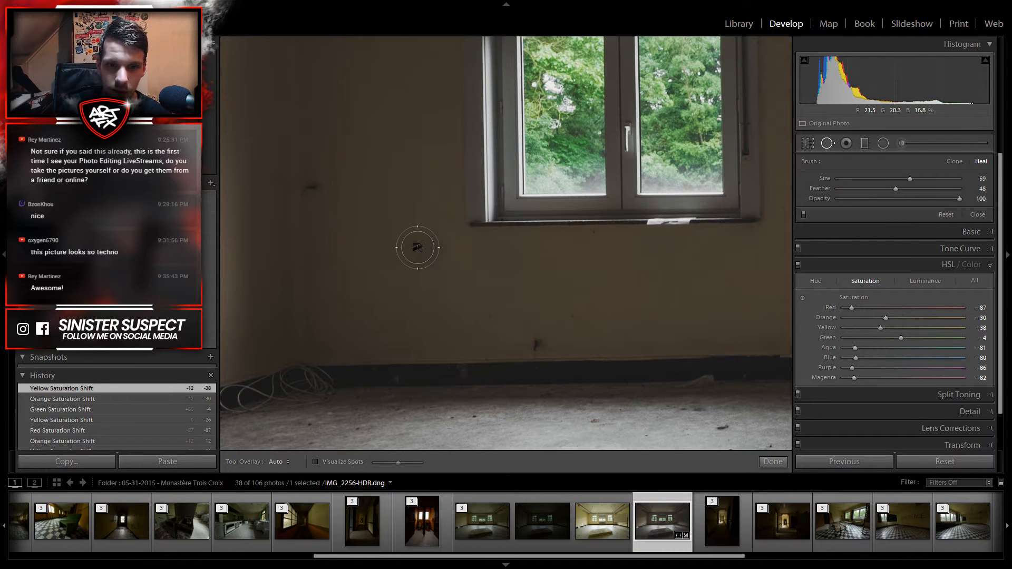
pyautogui.click(418, 249)
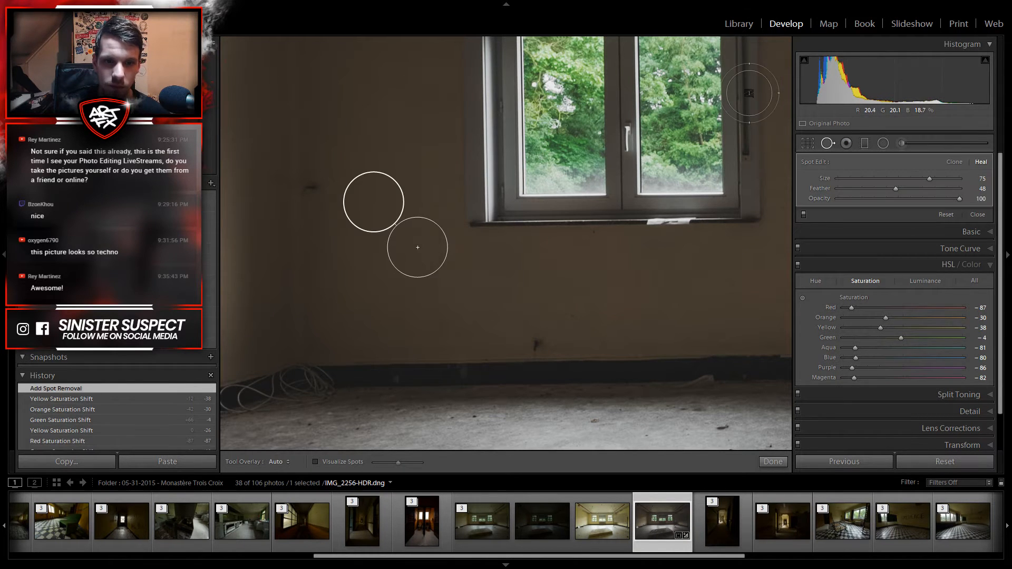
pyautogui.click(829, 143)
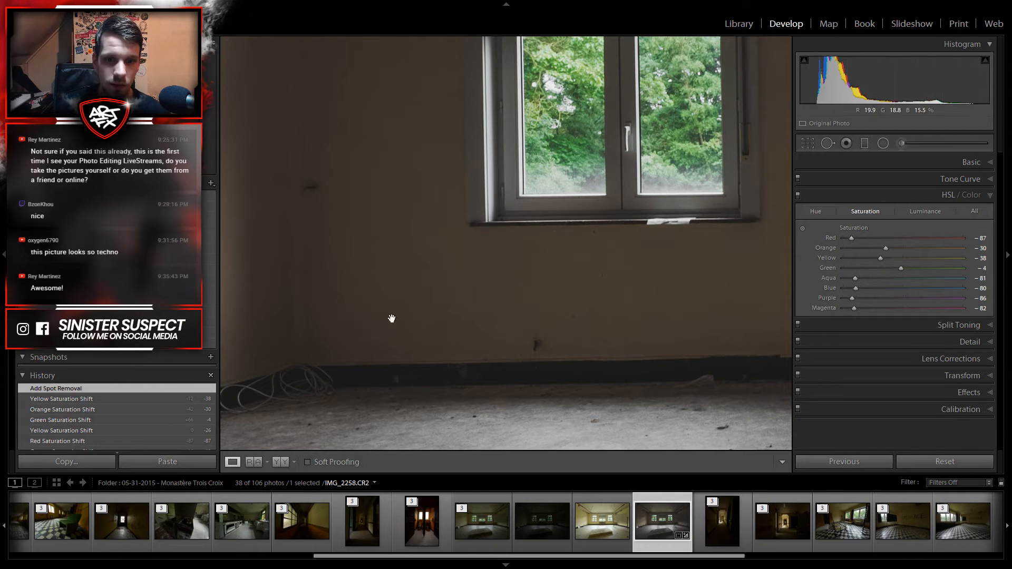
pyautogui.click(442, 271)
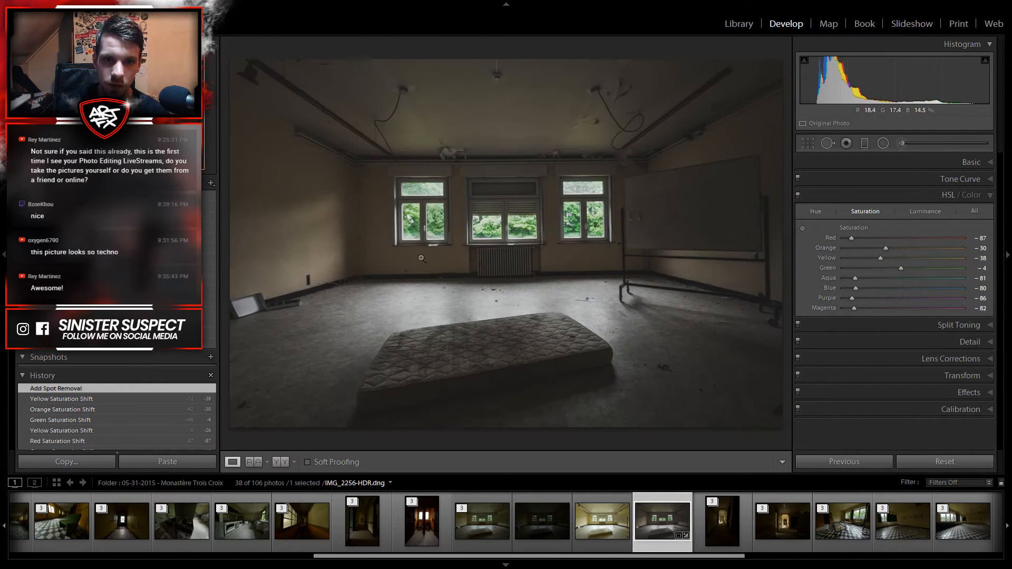
# Step: Set the luminance to Red -68, Orange +16, Yellow +59, Green -46, Aqua -49 and Blue +17
pyautogui.click(925, 210)
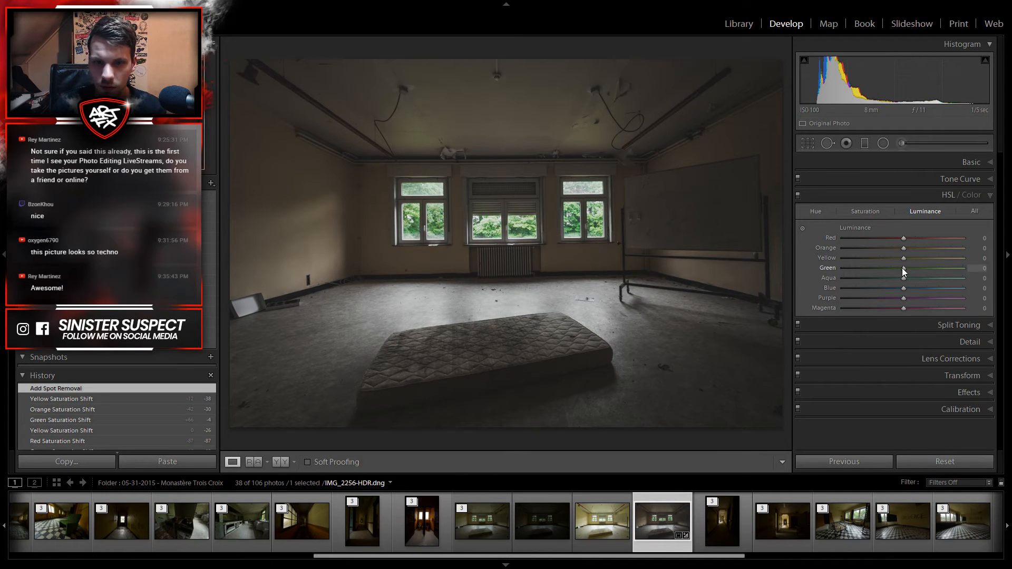
pyautogui.moveTo(903, 268); pyautogui.dragTo(866, 275)
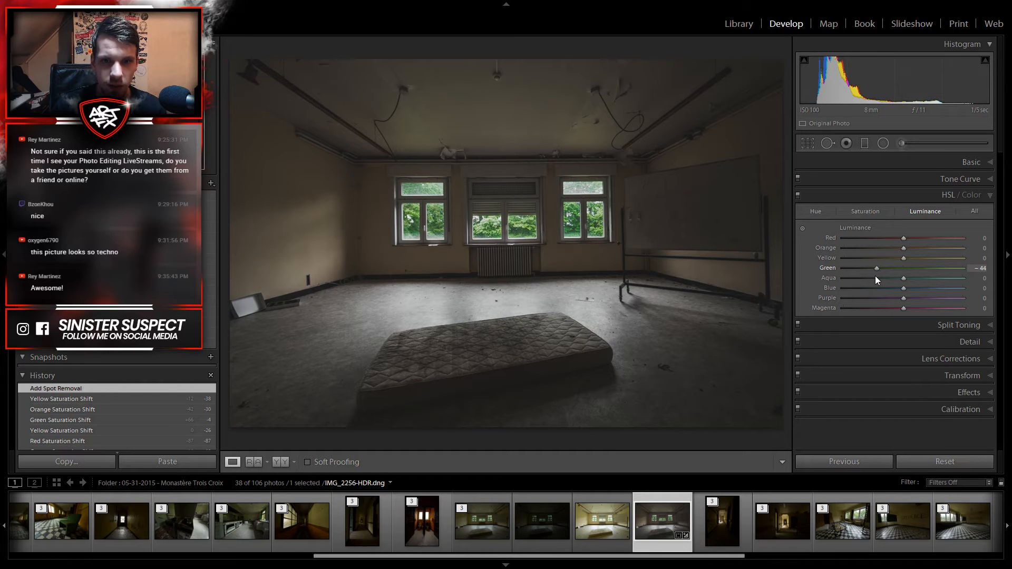
pyautogui.moveTo(902, 258); pyautogui.dragTo(944, 270)
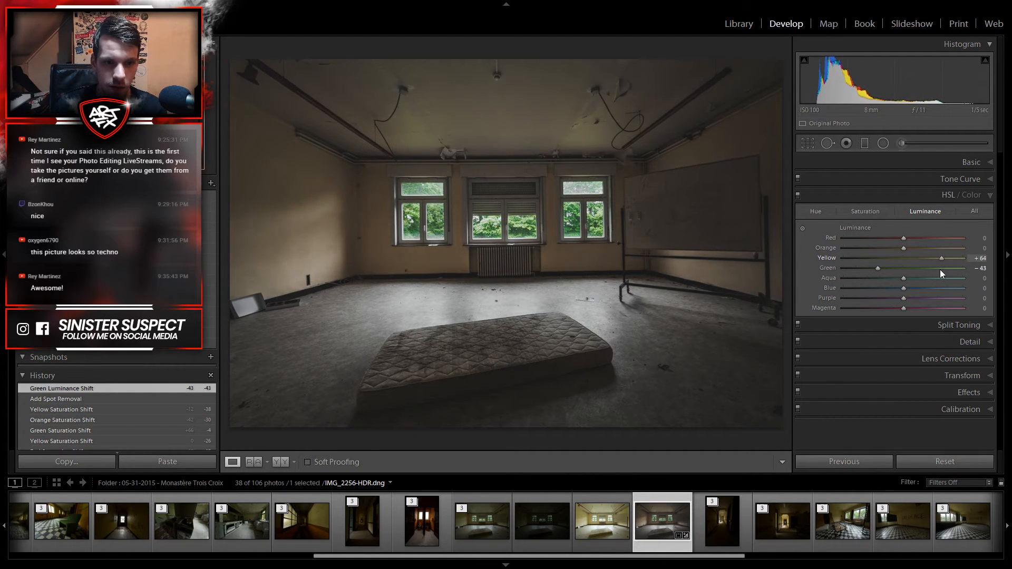
pyautogui.moveTo(938, 269); pyautogui.dragTo(877, 275)
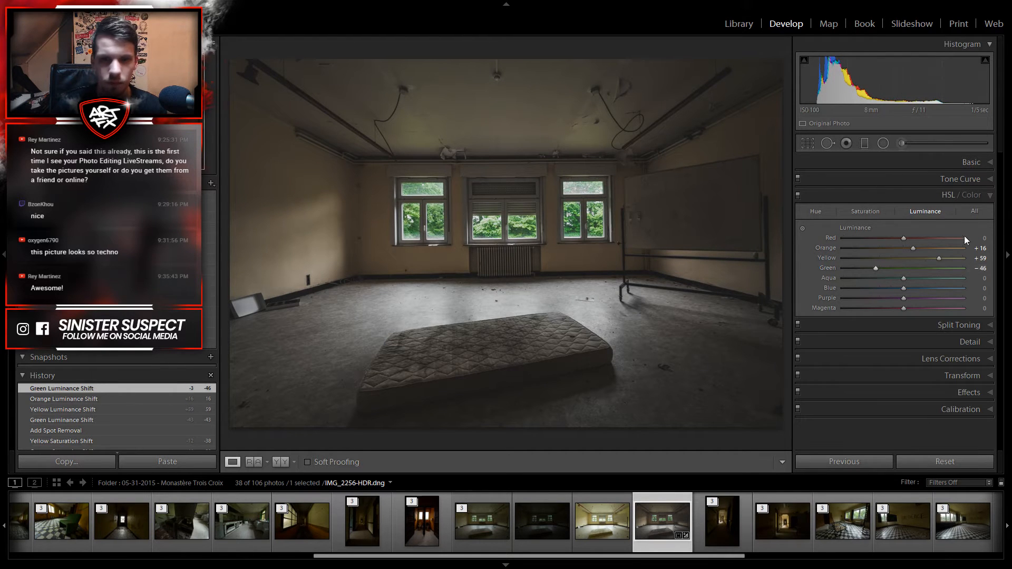
pyautogui.moveTo(904, 237); pyautogui.dragTo(880, 279)
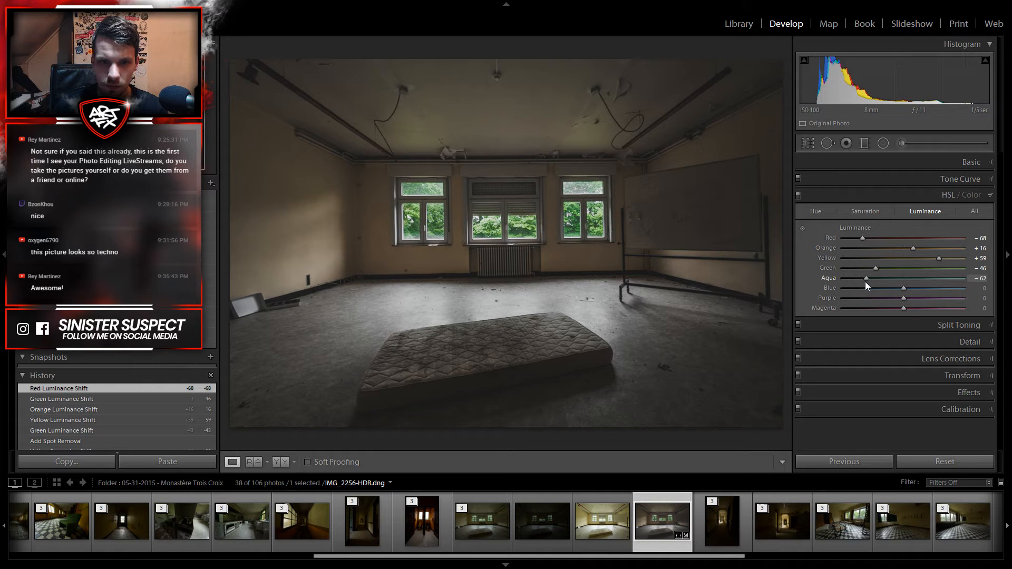
pyautogui.moveTo(866, 281); pyautogui.dragTo(888, 299)
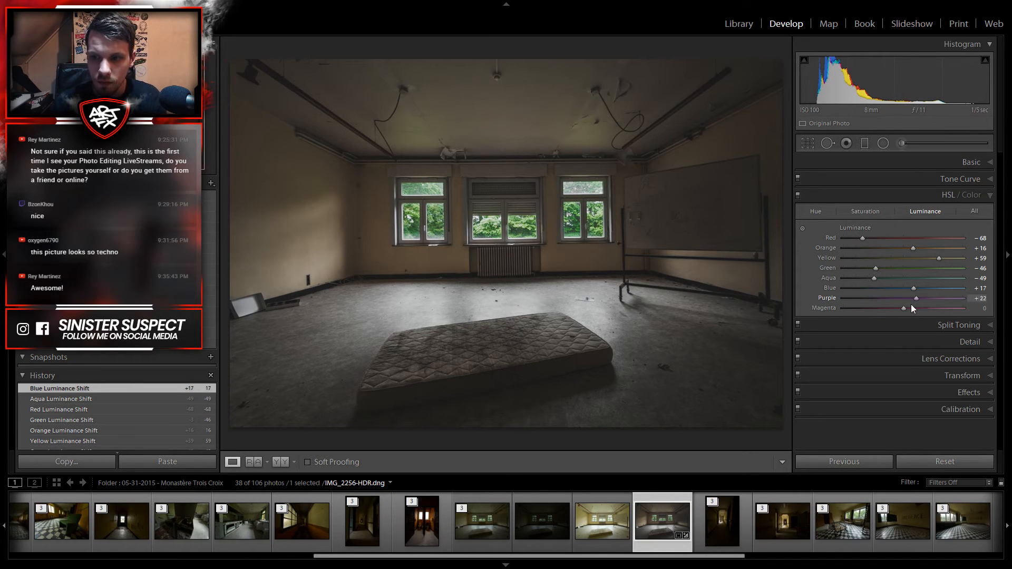
pyautogui.moveTo(897, 303); pyautogui.dragTo(904, 330)
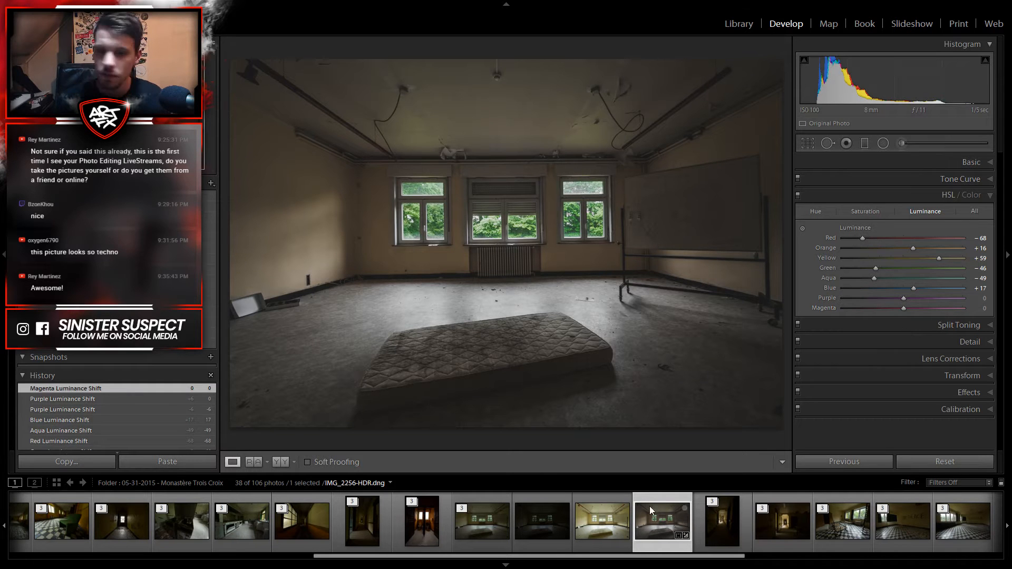
pyautogui.click(948, 196)
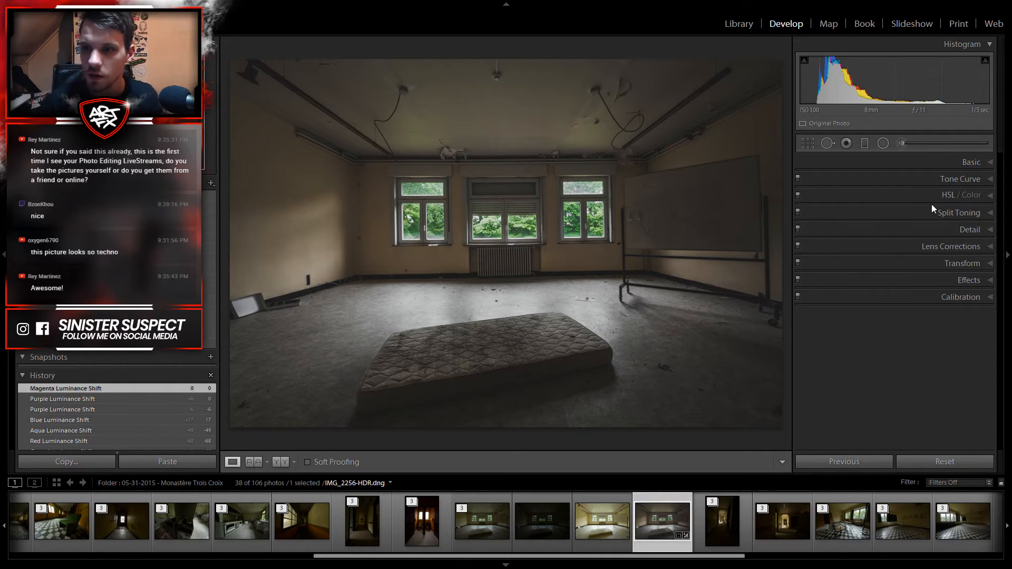
# Step: Tint the shadows with split toning at hue 209 and saturation 6, and compare the photo with the effect off and on
pyautogui.click(971, 228)
pyautogui.click(969, 216)
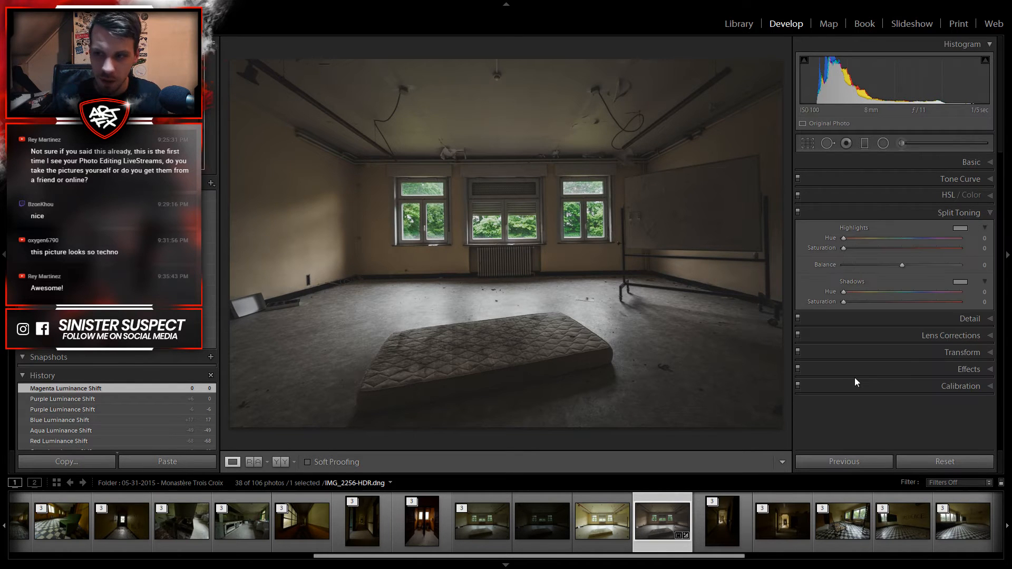
pyautogui.moveTo(846, 303); pyautogui.dragTo(911, 302)
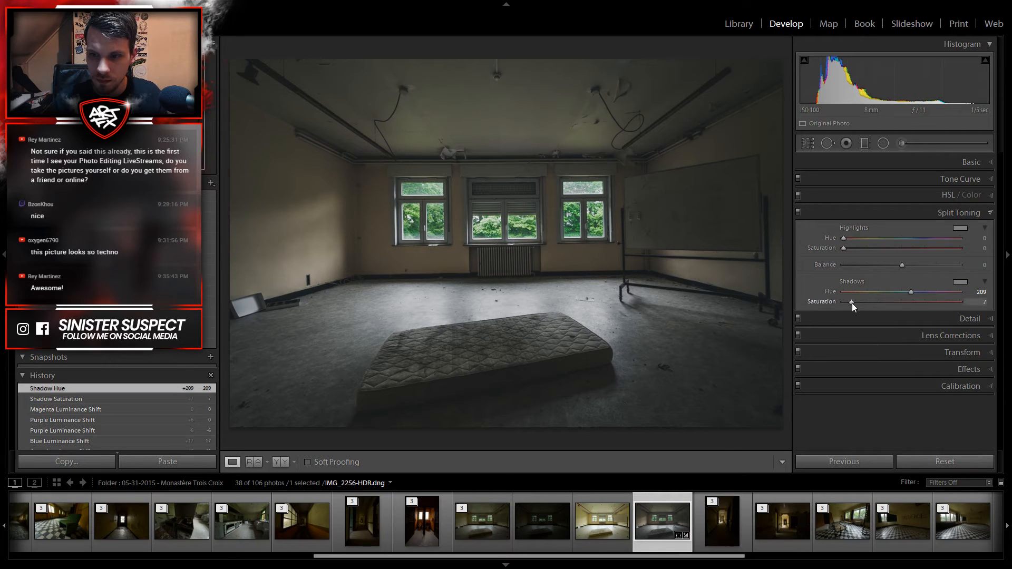
pyautogui.moveTo(851, 304); pyautogui.dragTo(851, 304)
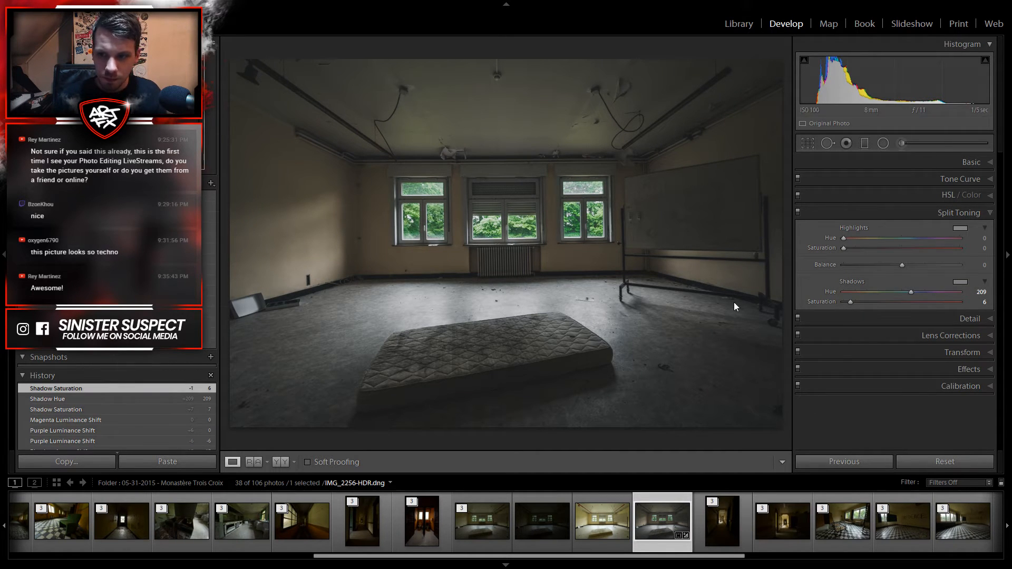
pyautogui.click(799, 211)
pyautogui.click(799, 212)
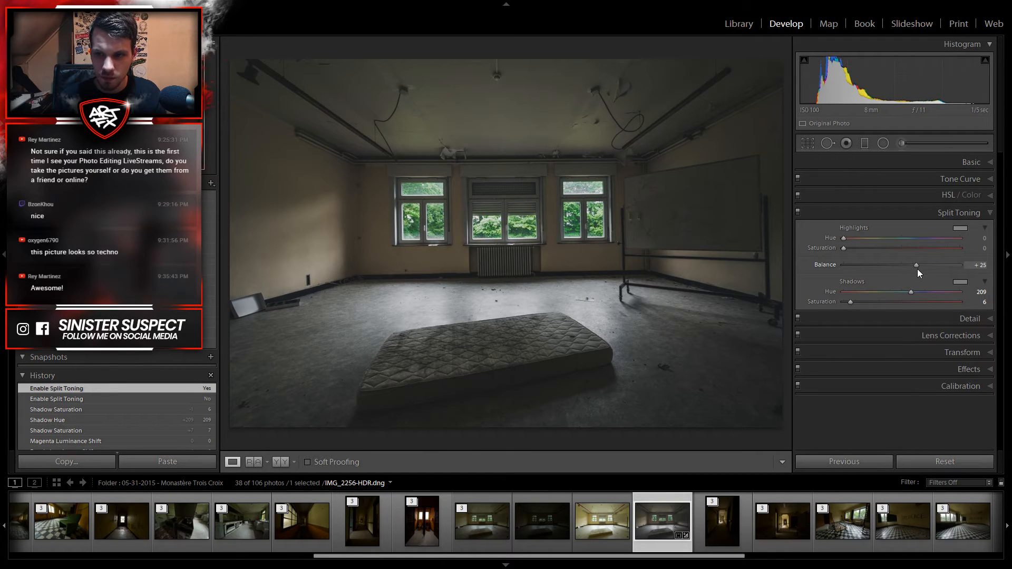
# Step: Test the split toning balance between -100 and +92 with the shadow saturation exaggerated to 79
pyautogui.moveTo(922, 271); pyautogui.dragTo(905, 255)
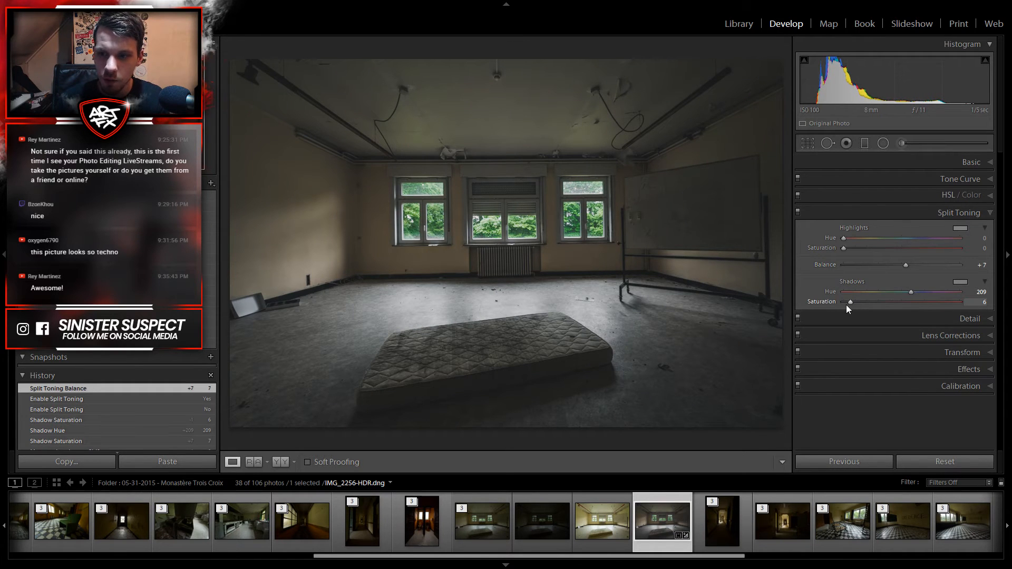
pyautogui.moveTo(849, 303); pyautogui.dragTo(932, 307)
pyautogui.moveTo(900, 262); pyautogui.dragTo(781, 270)
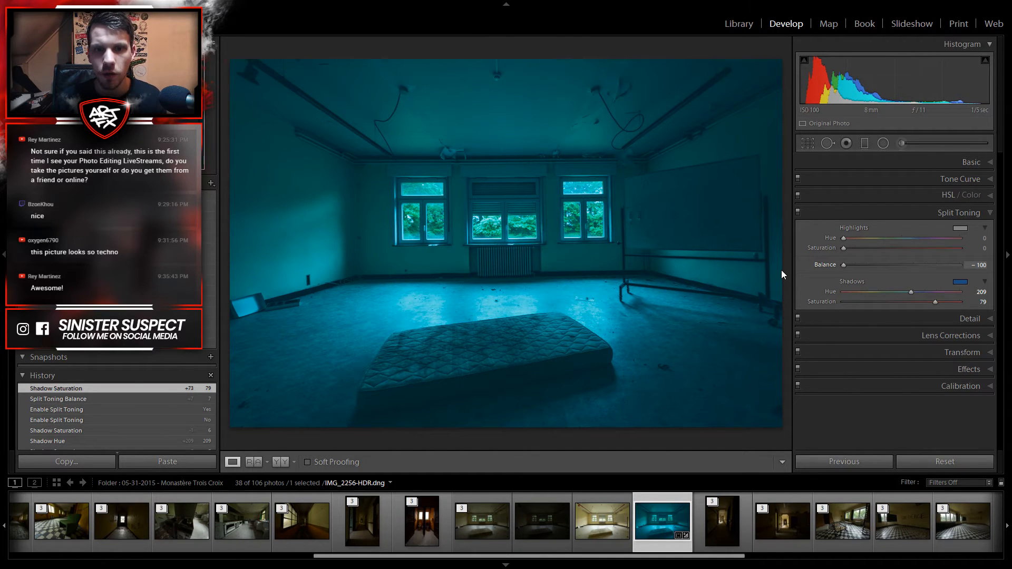
pyautogui.moveTo(782, 270); pyautogui.dragTo(958, 269)
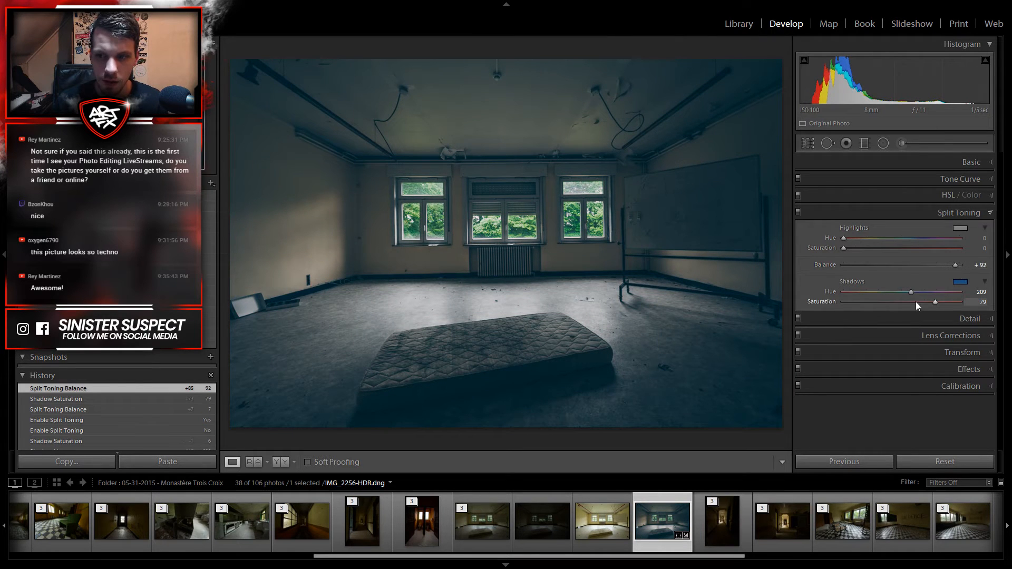
# Step: Set the split toning shadow saturation to 6 and the balance to +19
pyautogui.moveTo(934, 302); pyautogui.dragTo(852, 309)
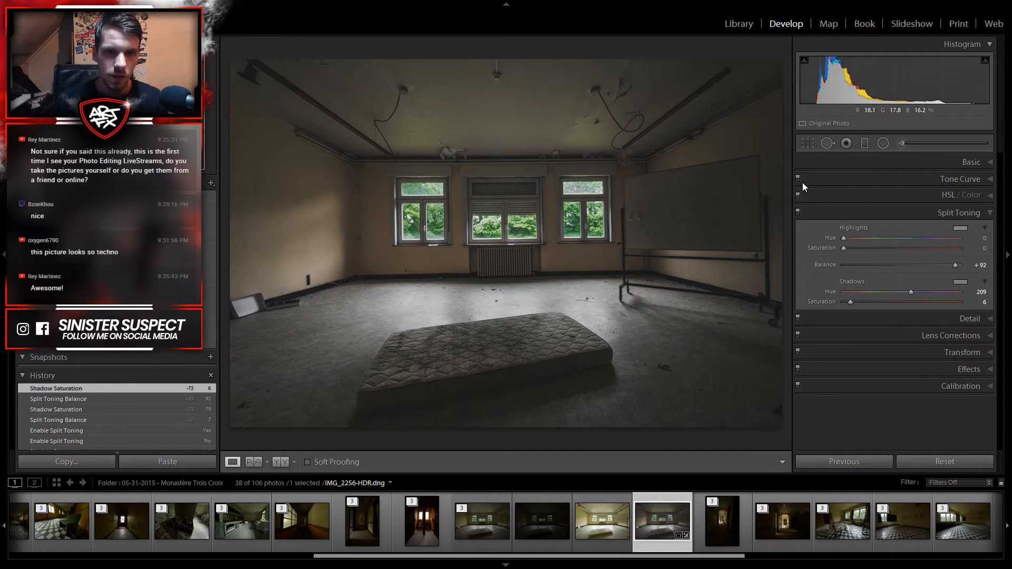
pyautogui.moveTo(946, 268); pyautogui.dragTo(868, 280)
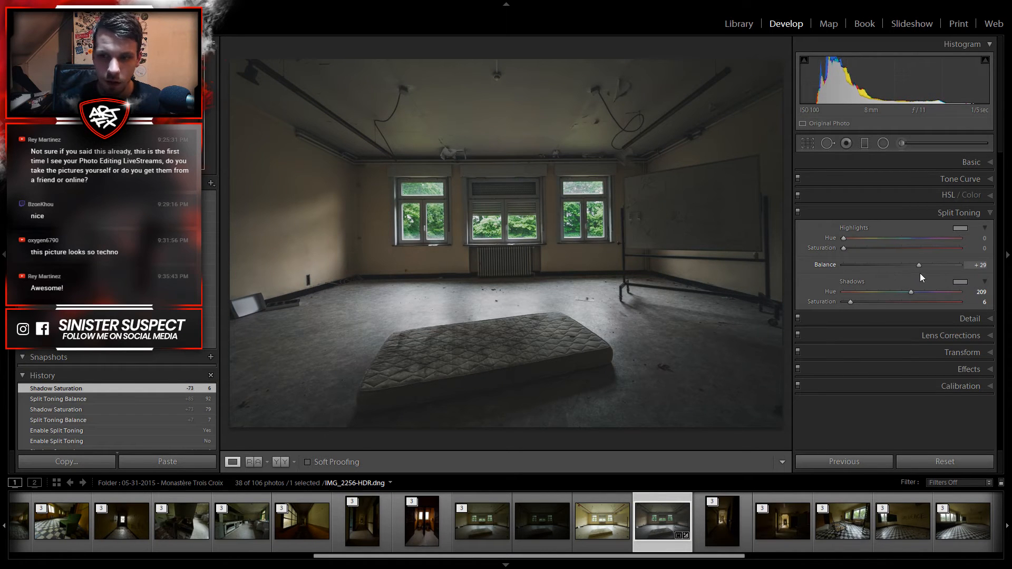
pyautogui.moveTo(913, 273); pyautogui.dragTo(913, 273)
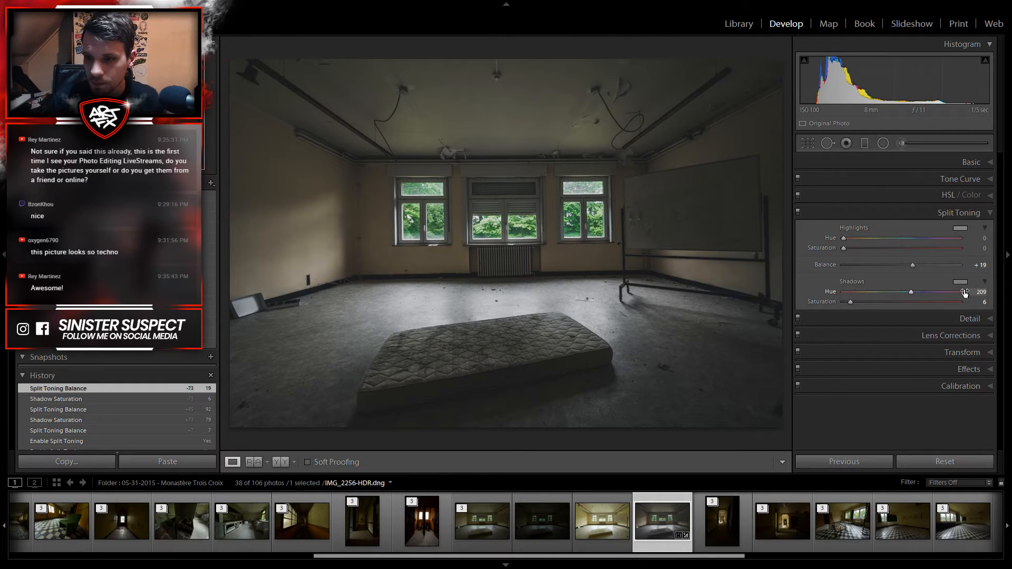
# Step: Set the sharpening masking to 42
pyautogui.click(967, 319)
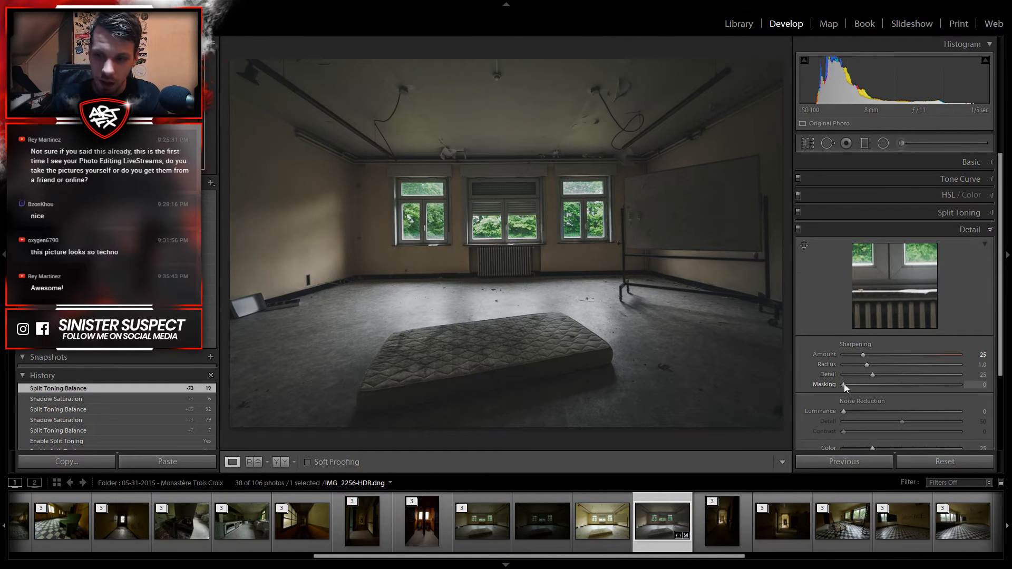
pyautogui.moveTo(843, 384); pyautogui.dragTo(892, 390)
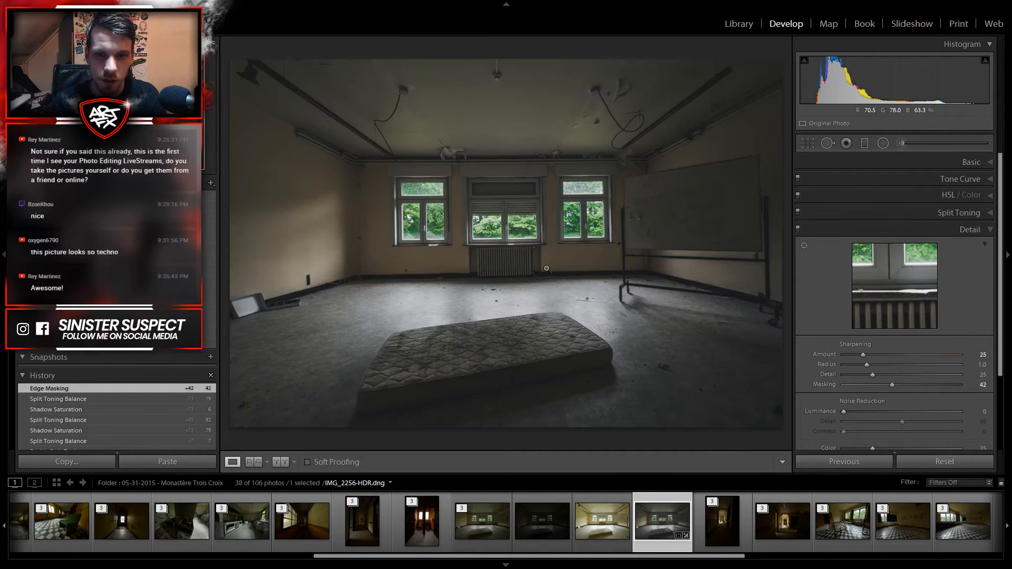
pyautogui.click(981, 229)
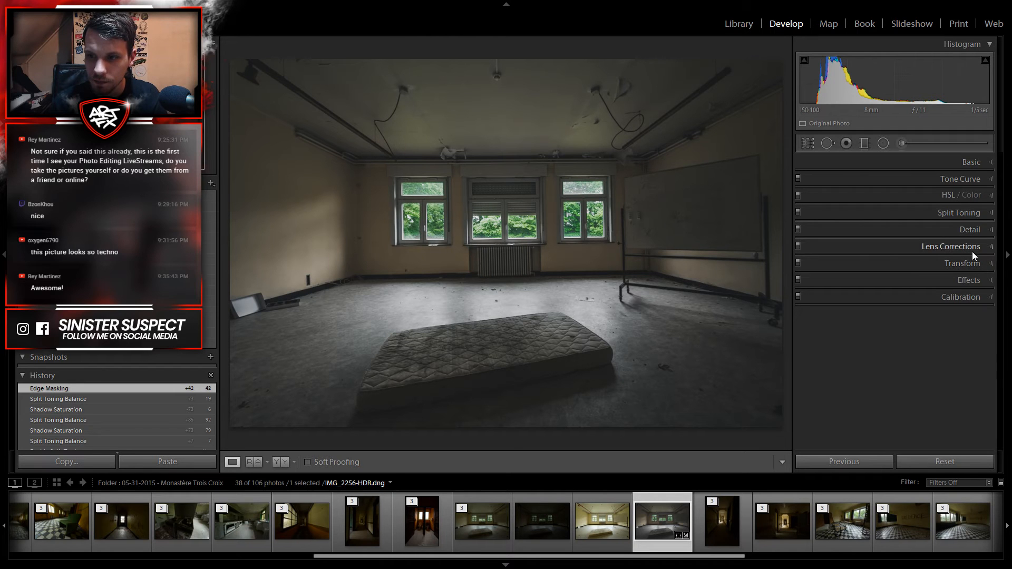
# Step: Try a post-crop vignette amount of -41 and reset the amount
pyautogui.click(969, 279)
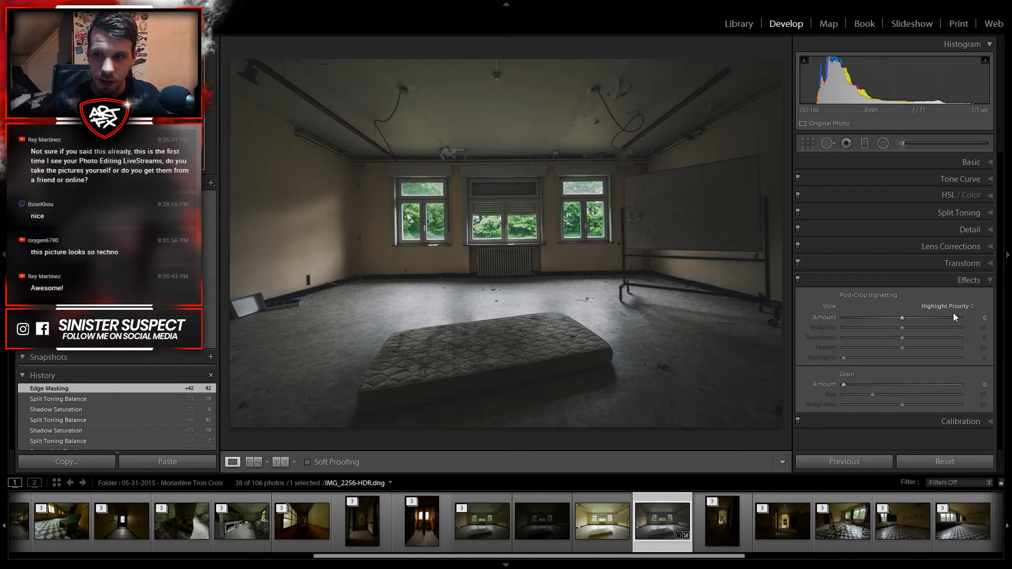
pyautogui.moveTo(899, 318); pyautogui.dragTo(876, 317)
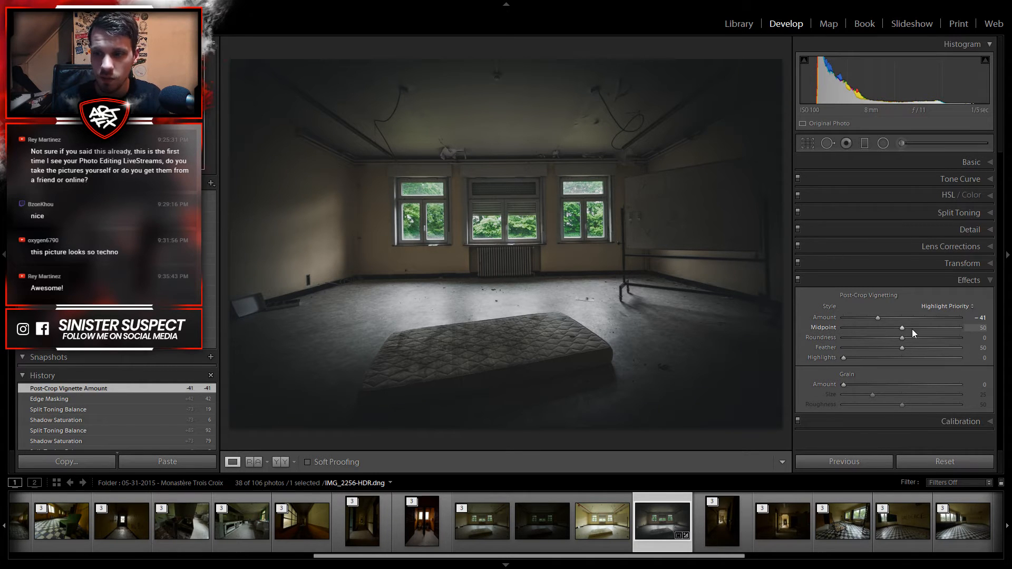
pyautogui.doubleClick(877, 317)
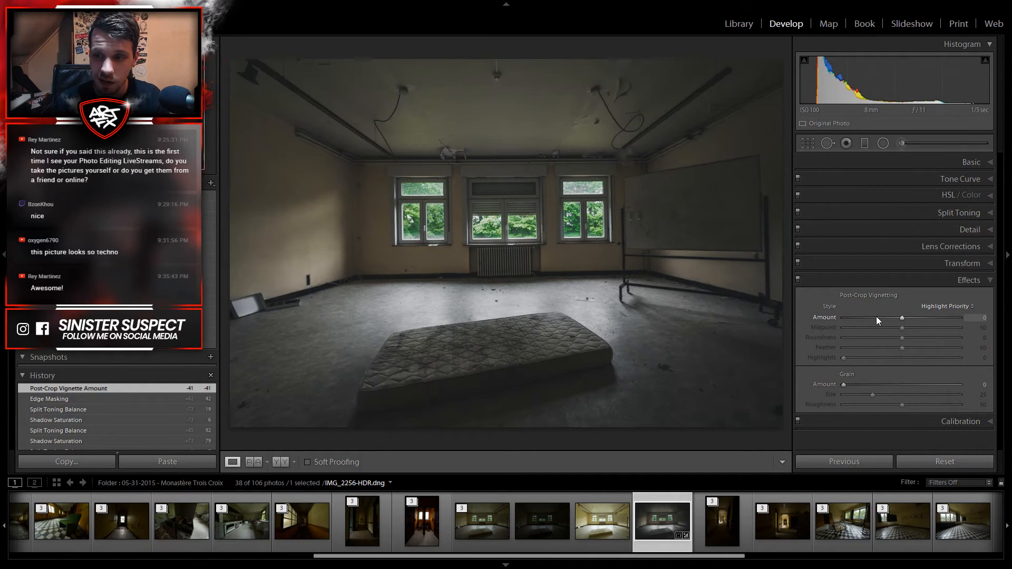
pyautogui.click(946, 282)
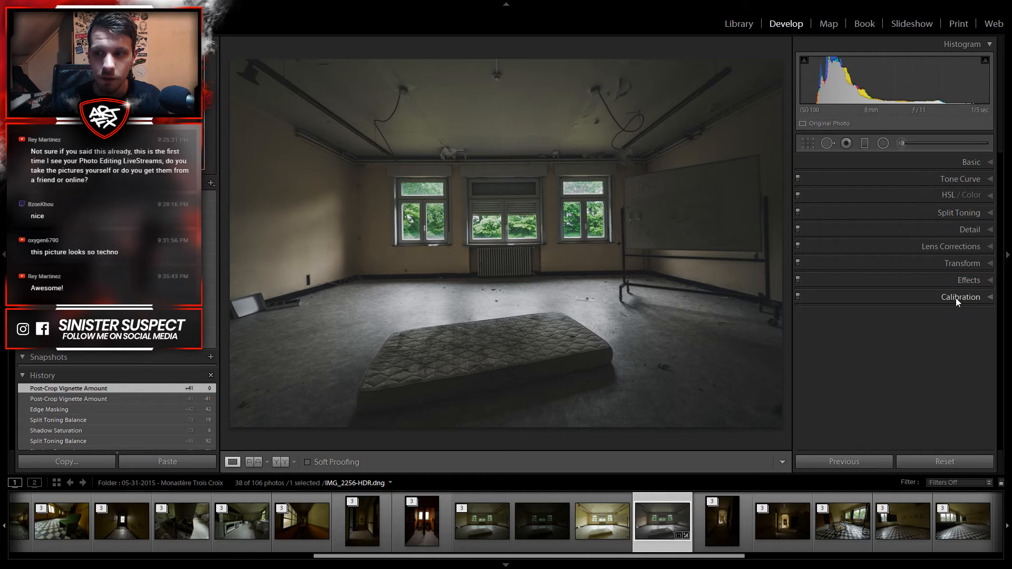
# Step: Calibrate the primary hues to Red -48, Green -19 and Blue +68
pyautogui.click(957, 299)
pyautogui.scroll(-1, 896, 324)
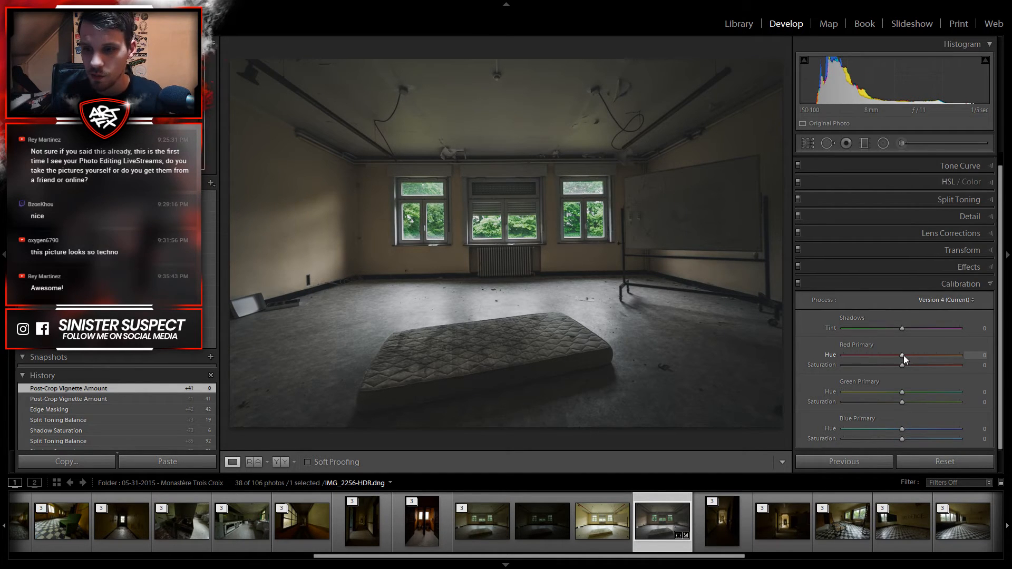
pyautogui.moveTo(935, 359); pyautogui.dragTo(713, 422)
pyautogui.moveTo(846, 428); pyautogui.dragTo(936, 437)
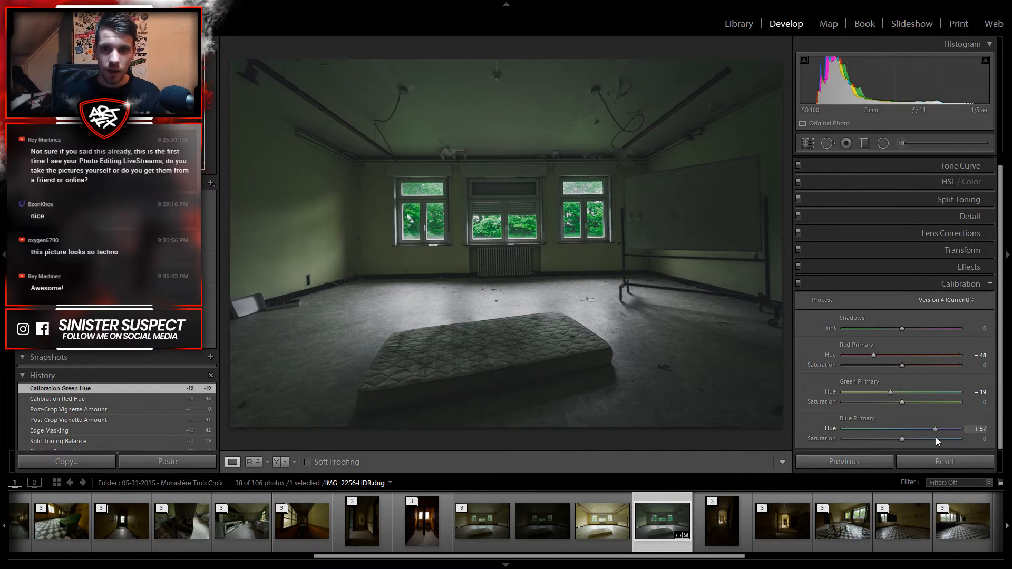
pyautogui.moveTo(937, 436); pyautogui.dragTo(942, 435)
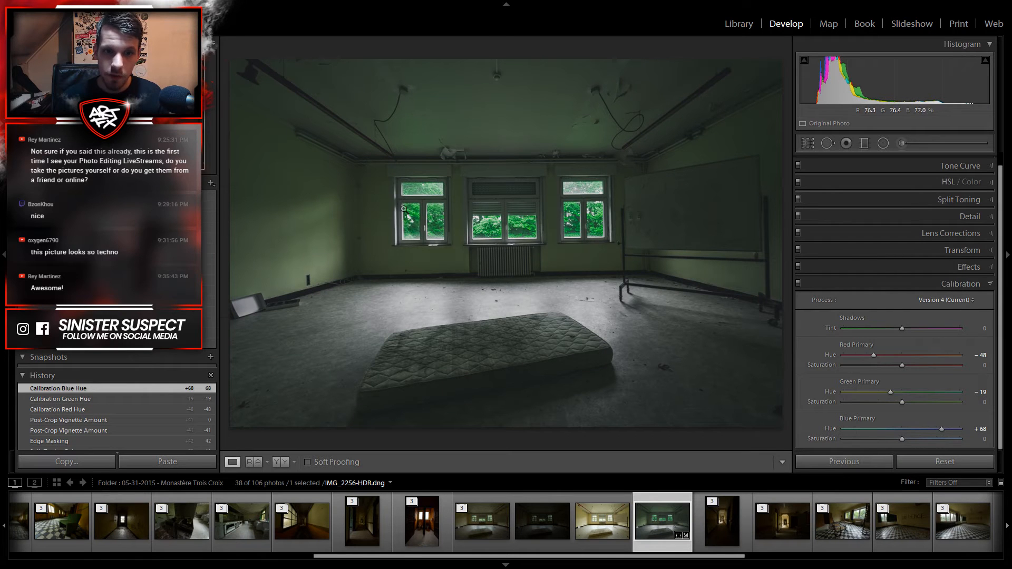
# Step: Set the HSL hue of Green to -7
pyautogui.click(952, 166)
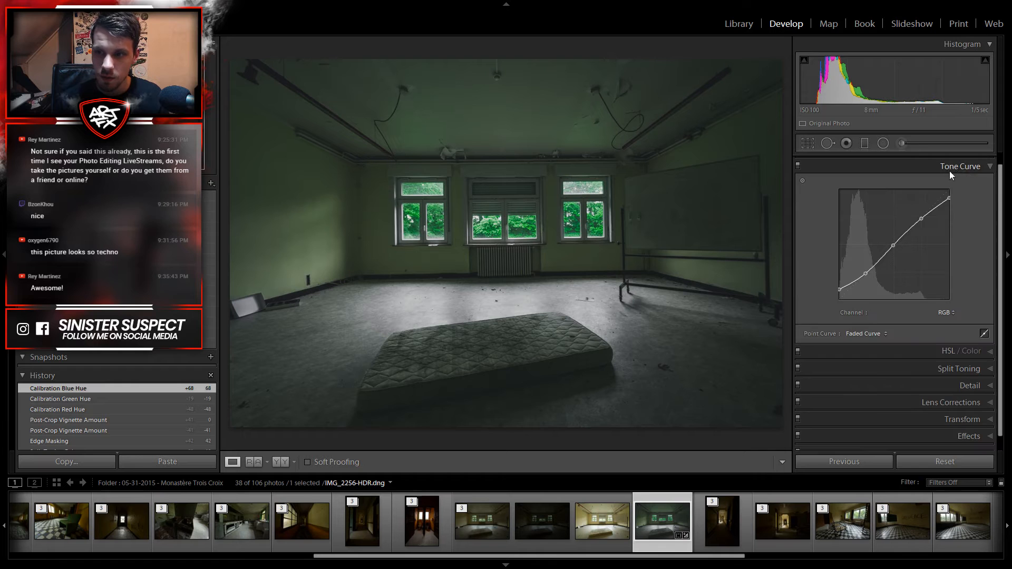
pyautogui.click(954, 350)
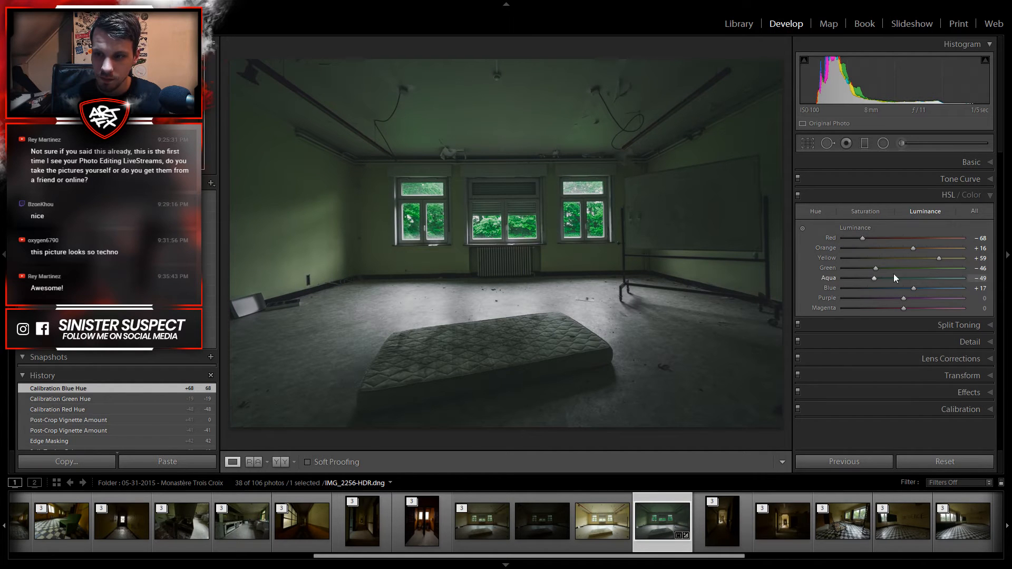
pyautogui.click(817, 212)
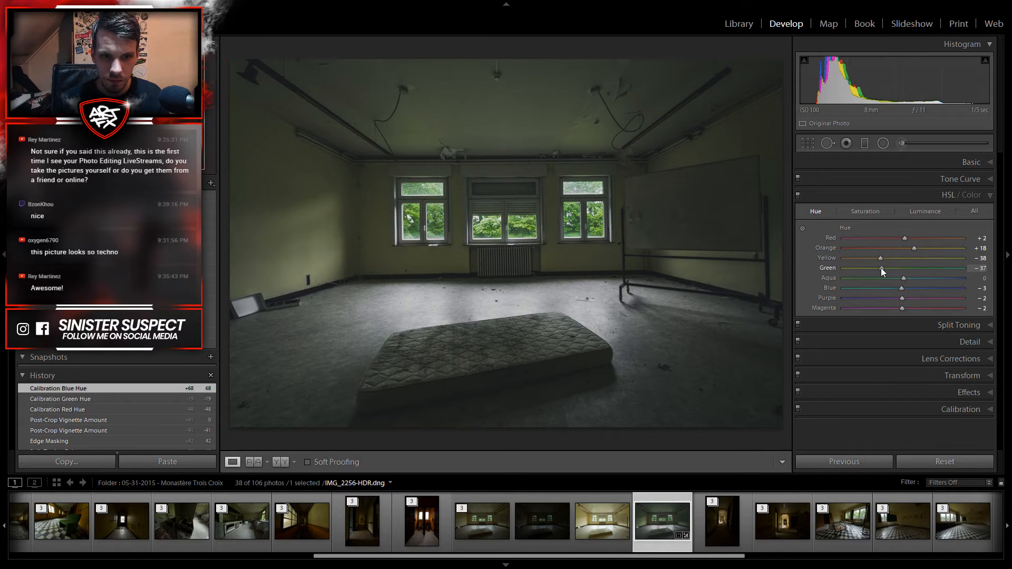
pyautogui.moveTo(899, 271)
pyautogui.mouseDown()
pyautogui.moveTo(910, 271)
pyautogui.moveTo(897, 271)
pyautogui.mouseUp()
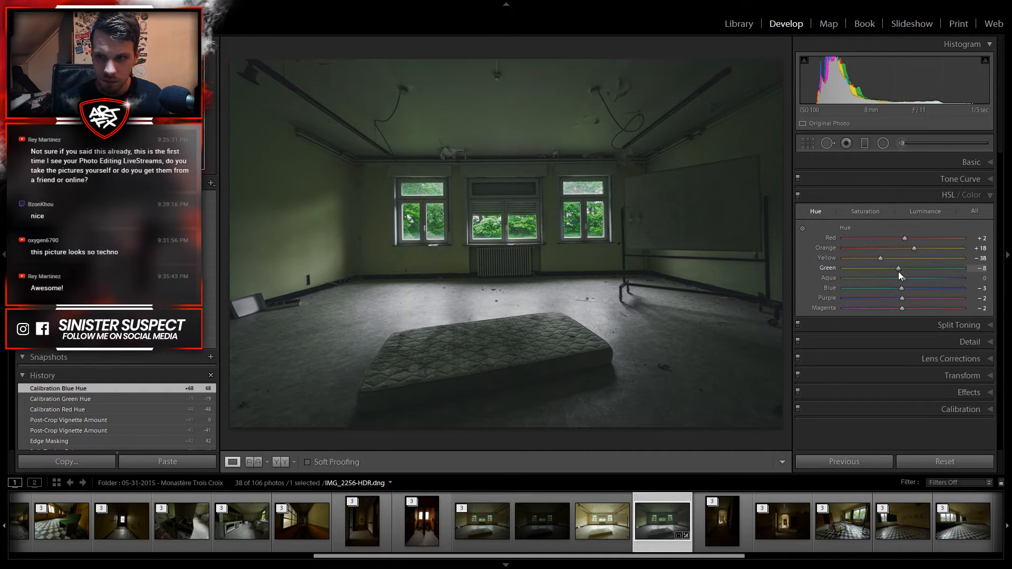
# Step: Set the HSL saturation to Green -24 and Yellow -42
pyautogui.click(867, 210)
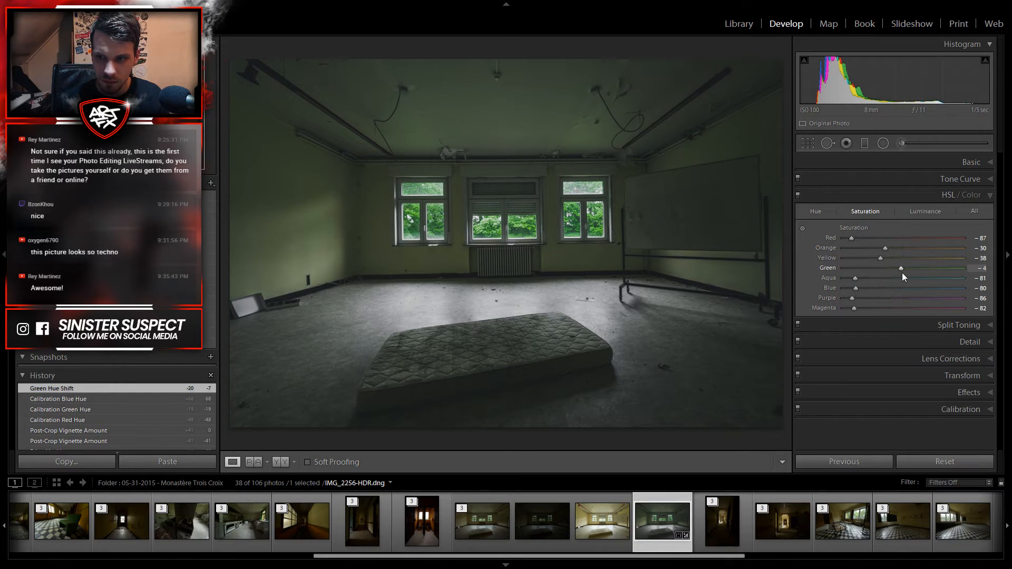
pyautogui.moveTo(902, 271); pyautogui.dragTo(886, 271)
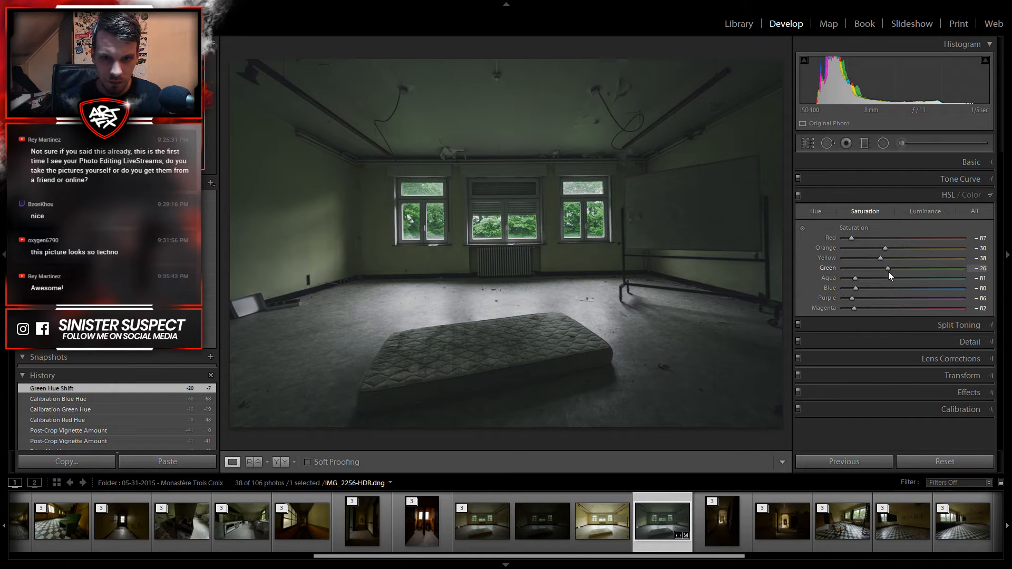
pyautogui.moveTo(880, 257)
pyautogui.mouseDown()
pyautogui.moveTo(909, 262)
pyautogui.moveTo(878, 262)
pyautogui.mouseUp()
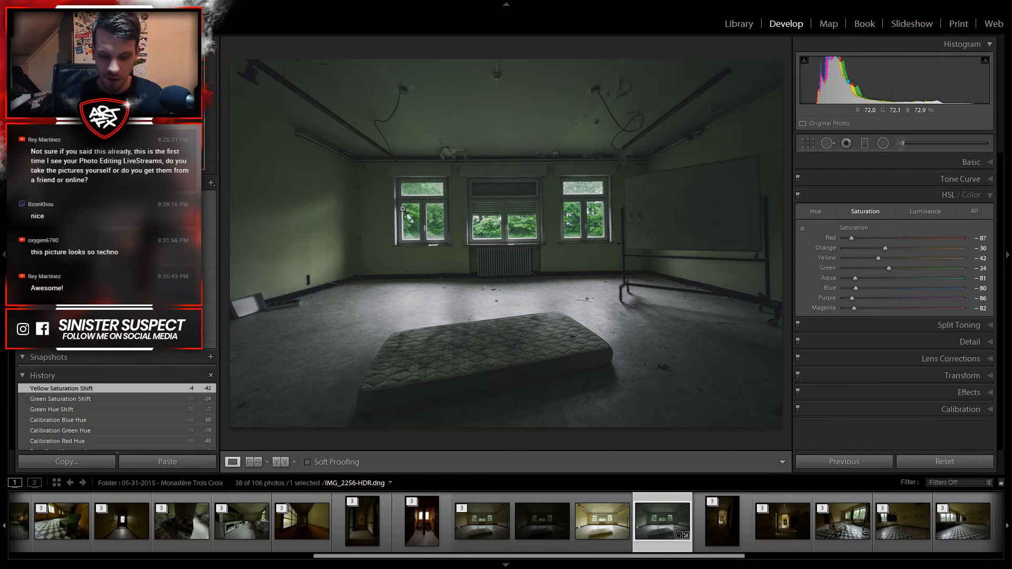
# Step: Clear the radial filter's tint colour and add a large circular radial filter centred on the middle window
pyautogui.press('l')
pyautogui.press('l')
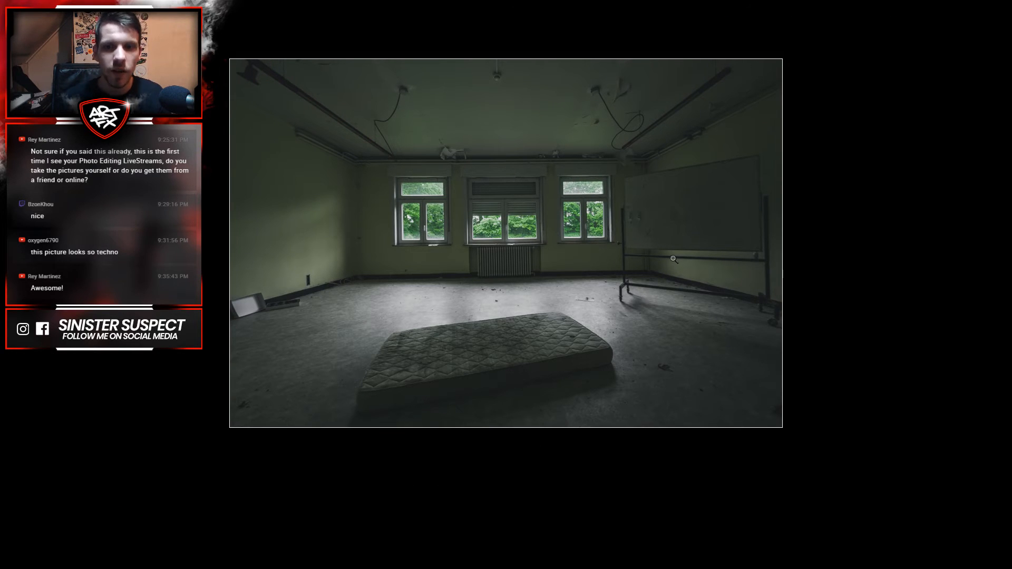
pyautogui.press('l')
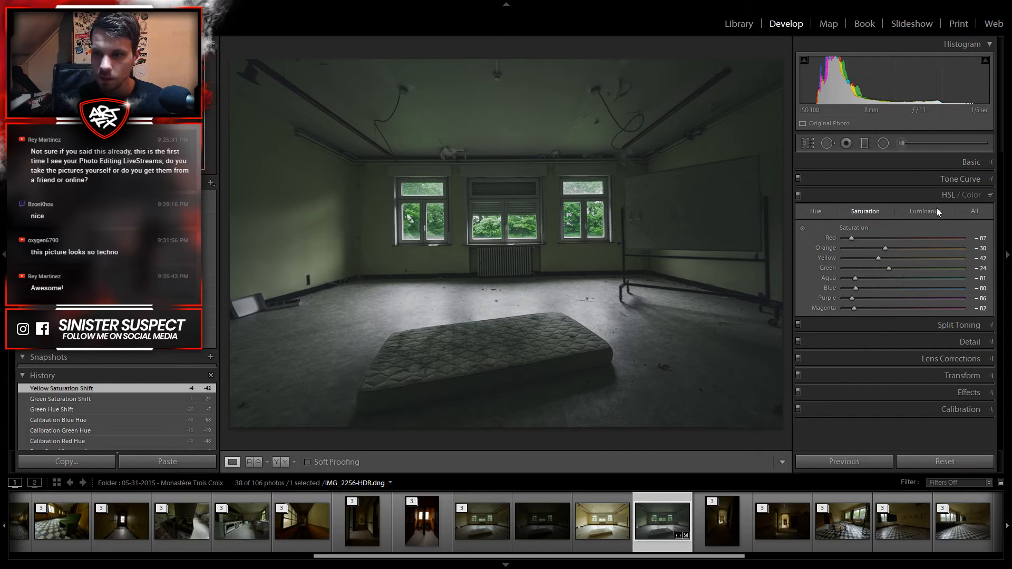
pyautogui.click(882, 142)
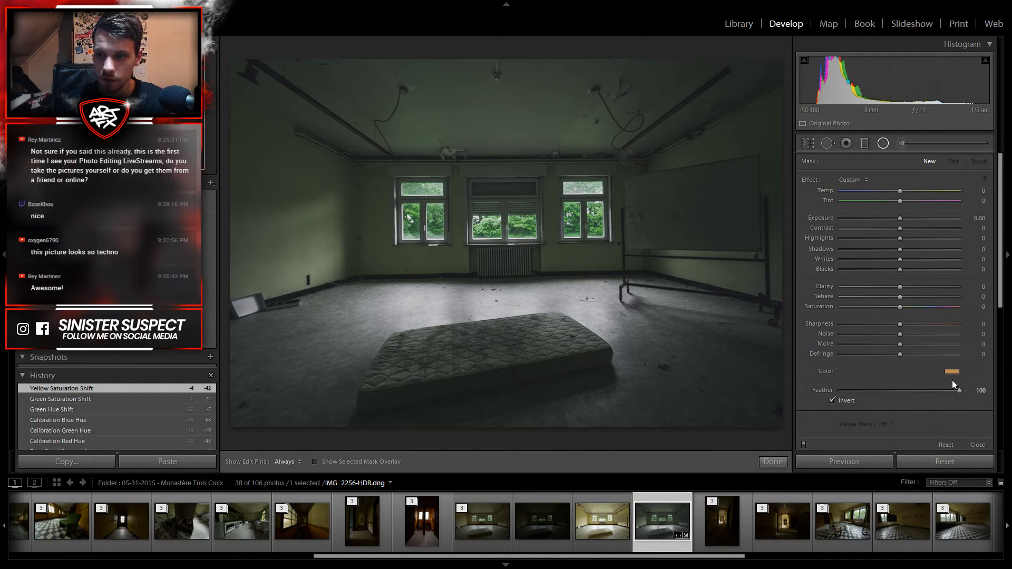
pyautogui.click(950, 372)
pyautogui.moveTo(884, 434); pyautogui.dragTo(675, 444)
pyautogui.click(973, 363)
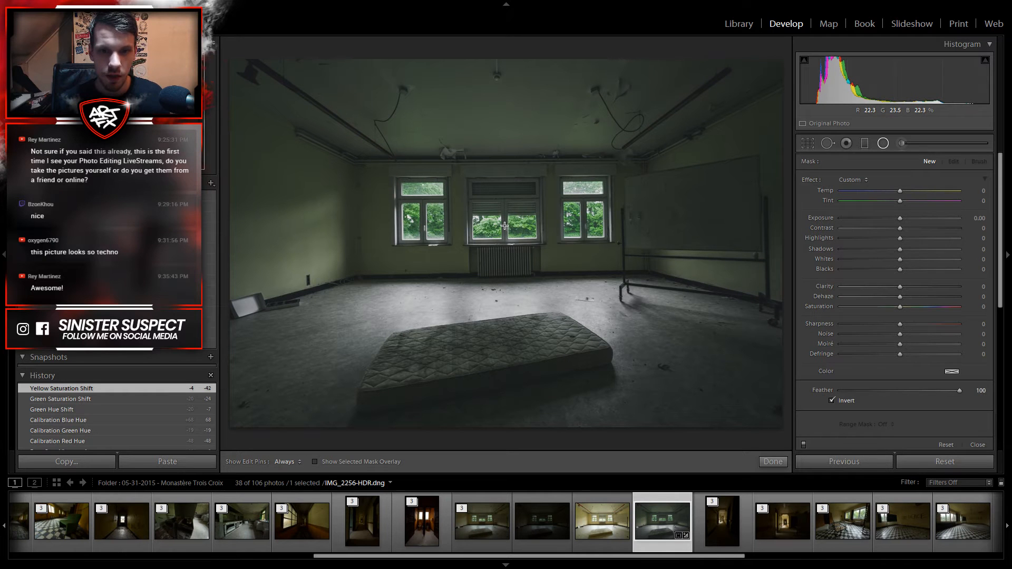
pyautogui.moveTo(505, 226); pyautogui.dragTo(826, 462)
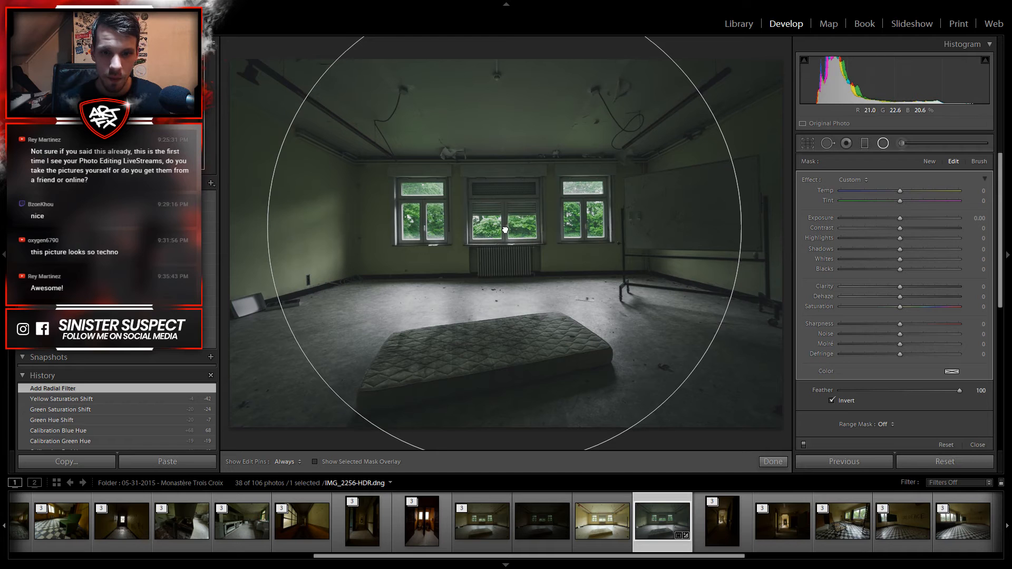
pyautogui.click(504, 231)
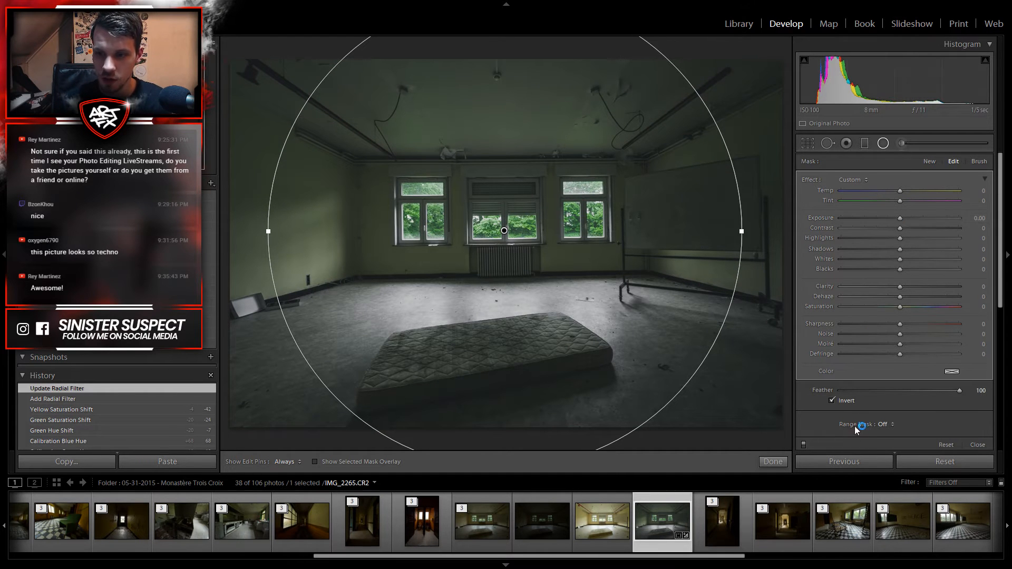
# Step: Turn off mask inversion on the radial filter and set its exposure to -1.25 and feather to 54
pyautogui.click(842, 406)
pyautogui.moveTo(900, 217); pyautogui.dragTo(878, 218)
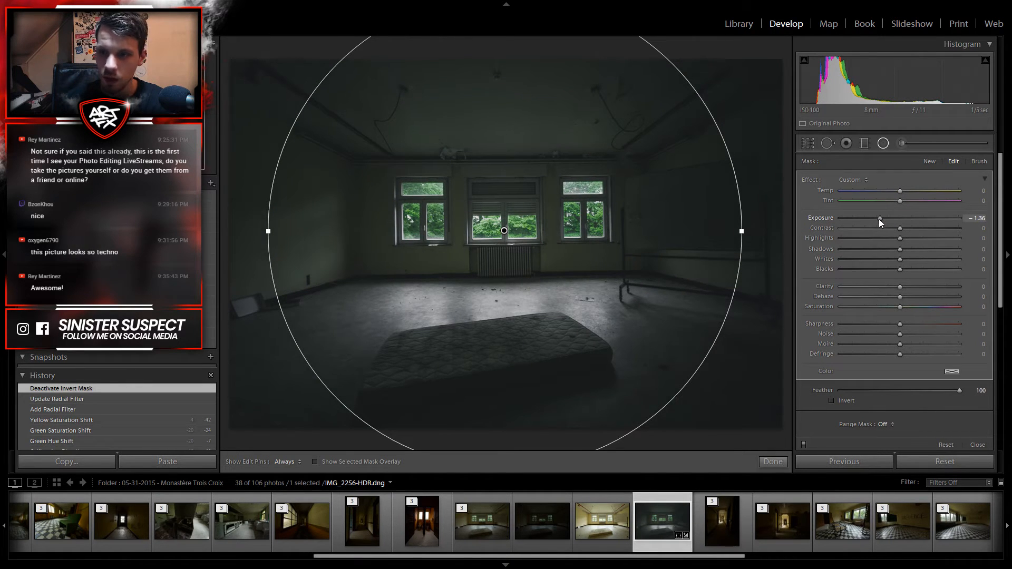
pyautogui.moveTo(881, 220); pyautogui.dragTo(880, 219)
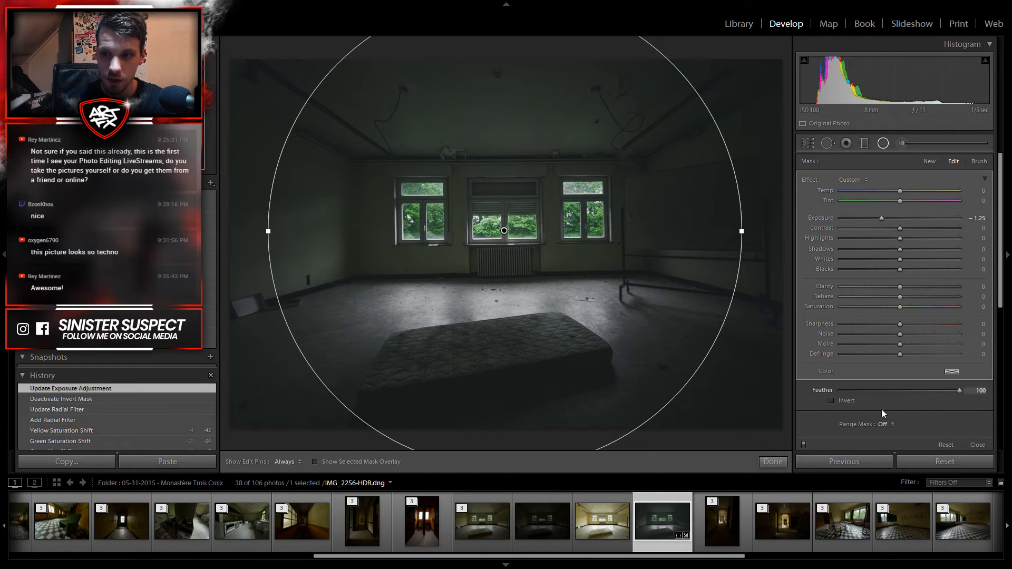
pyautogui.click(913, 391)
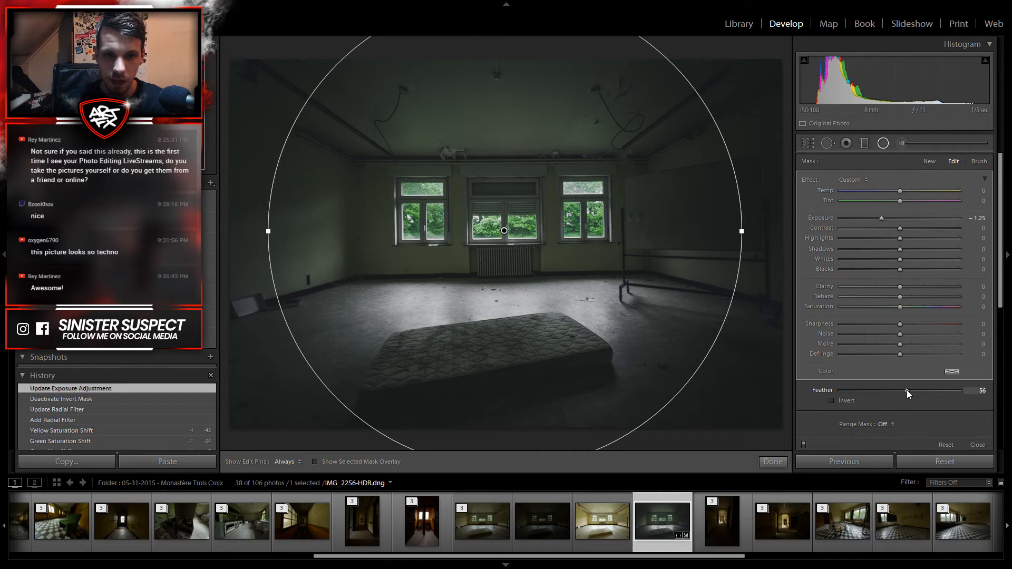
pyautogui.moveTo(906, 390); pyautogui.dragTo(903, 391)
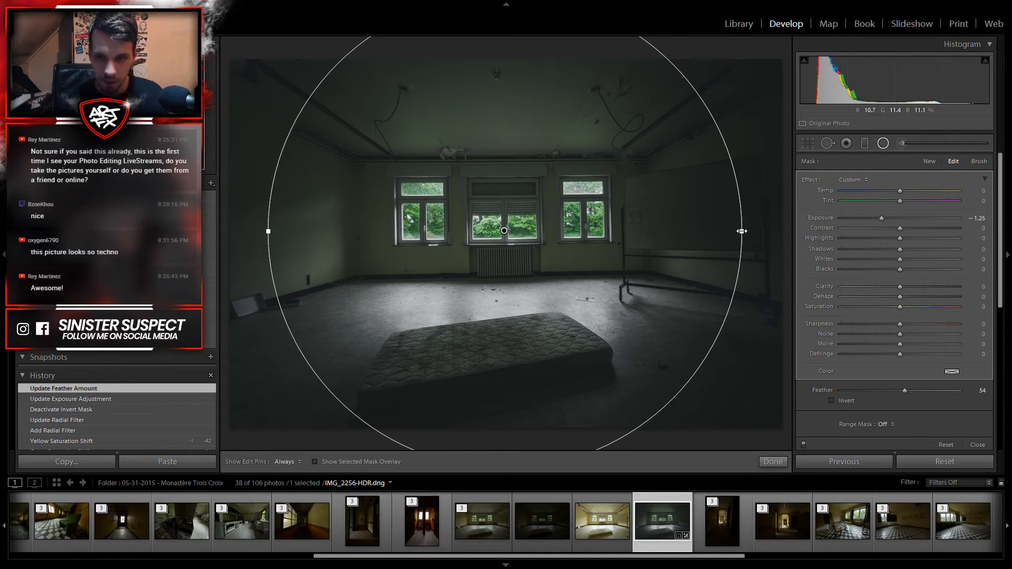
# Step: Widen the radial filter almost to the photo's side edges, set its exposure to -1.00 and preview the photo with the interface dimmed
pyautogui.moveTo(741, 231); pyautogui.dragTo(773, 232)
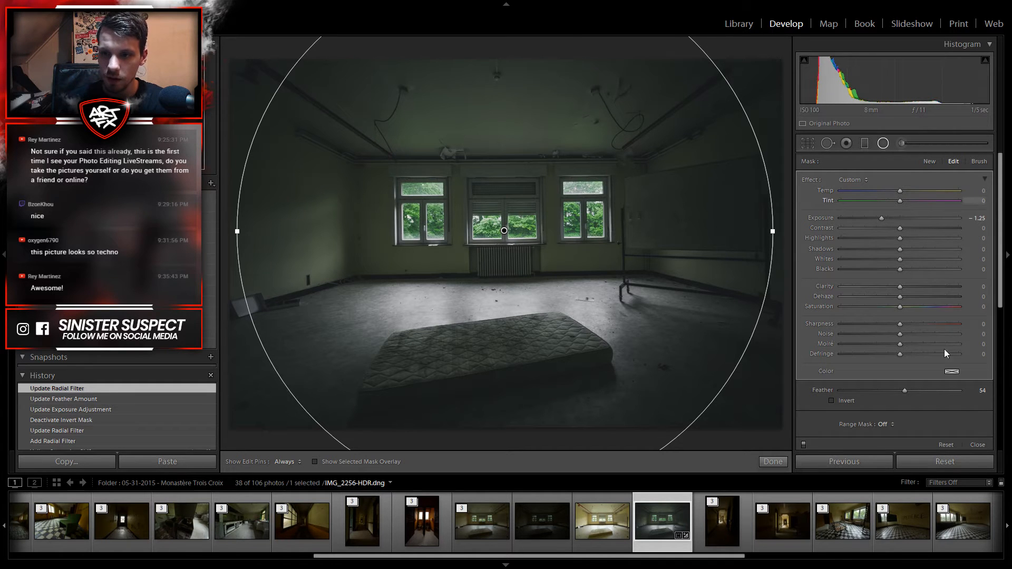
pyautogui.click(885, 219)
pyautogui.click(883, 145)
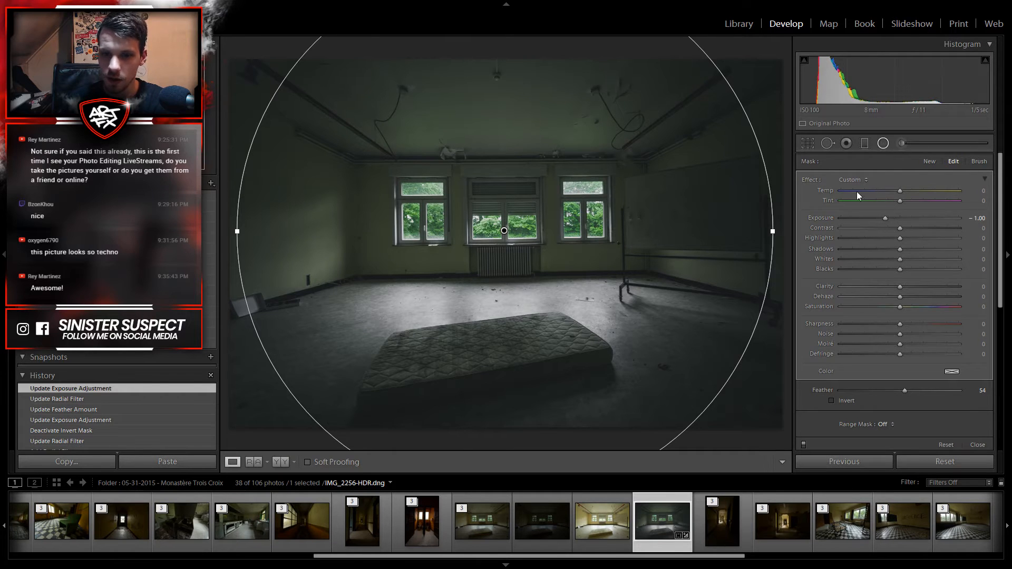
pyautogui.press('l')
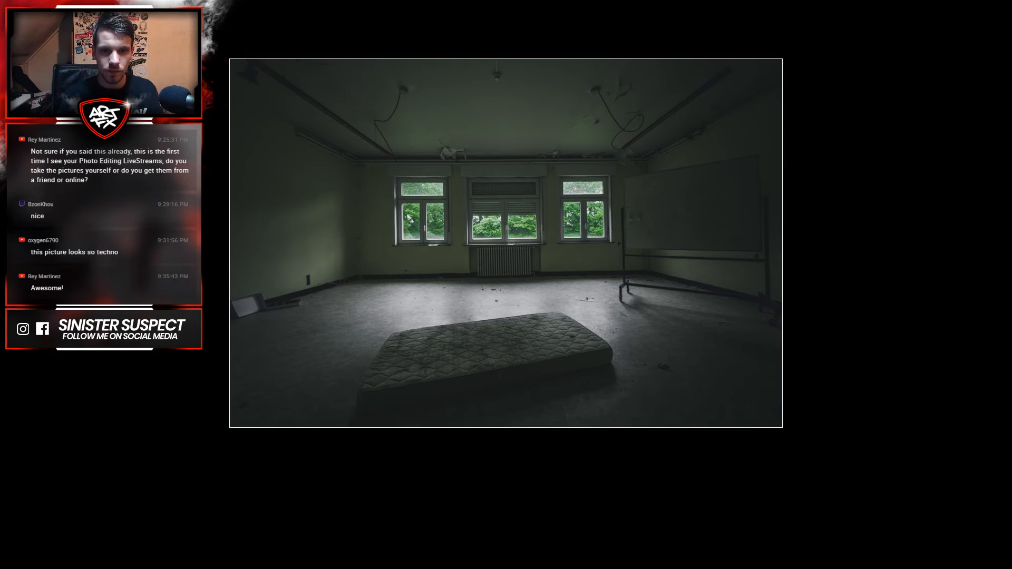
pyautogui.press('l')
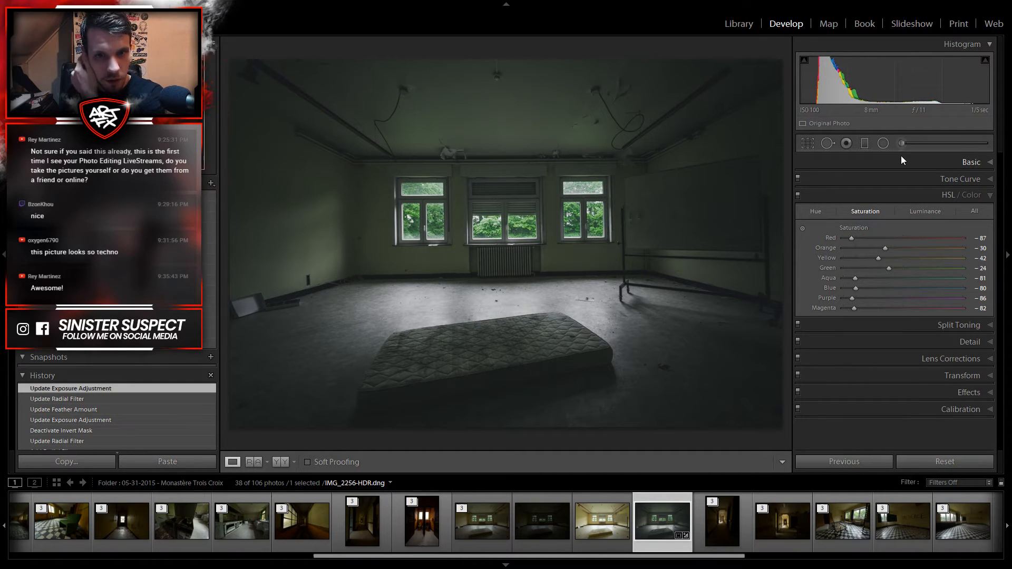
# Step: Add inverted radial filters with exposure 0.75 and feather 100, a circle over the three windows and a flat oval over the mattress
pyautogui.click(883, 143)
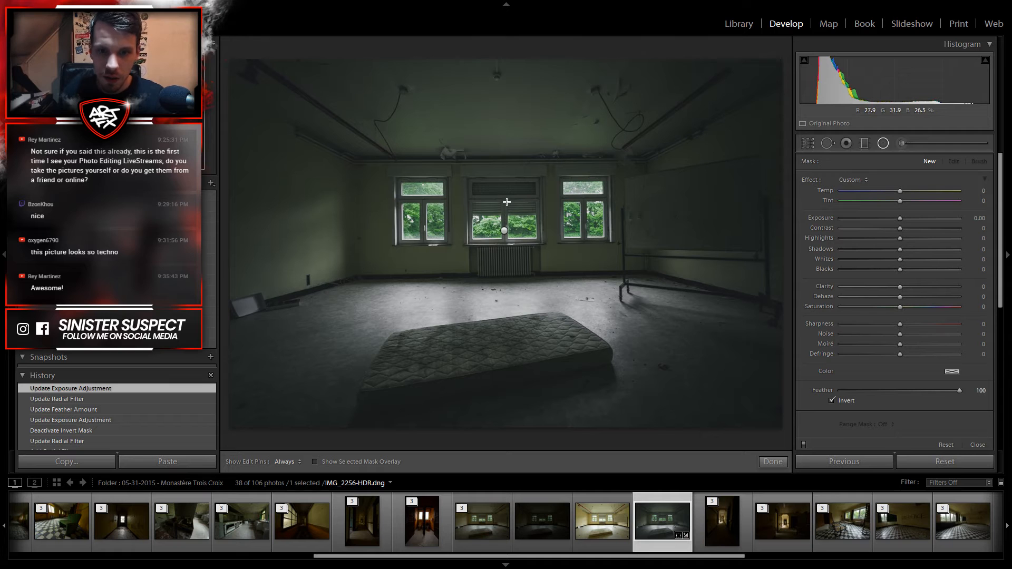
pyautogui.moveTo(901, 218); pyautogui.dragTo(912, 218)
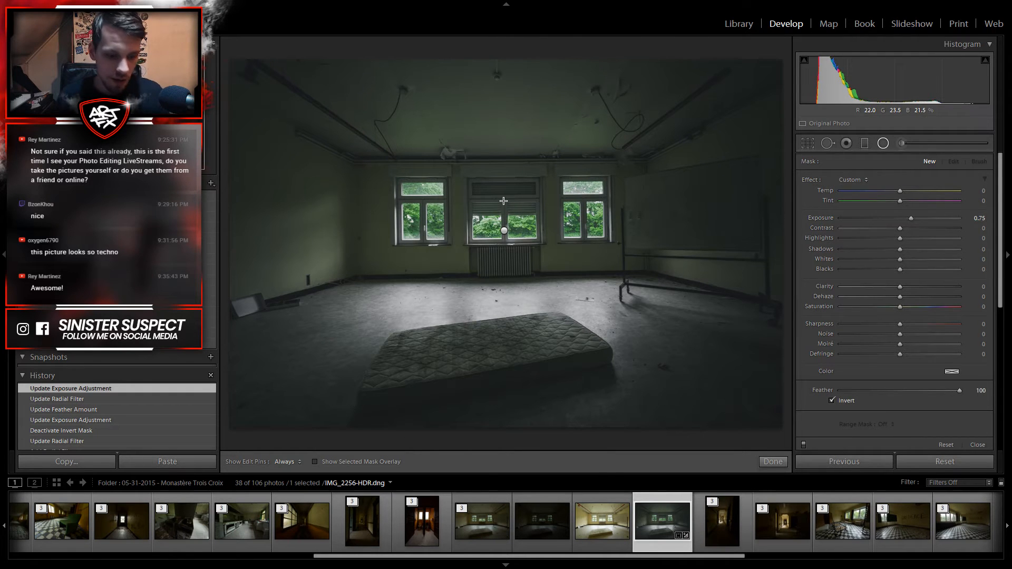
pyautogui.moveTo(501, 205)
pyautogui.mouseDown()
pyautogui.moveTo(601, 290)
pyautogui.moveTo(678, 318)
pyautogui.mouseUp()
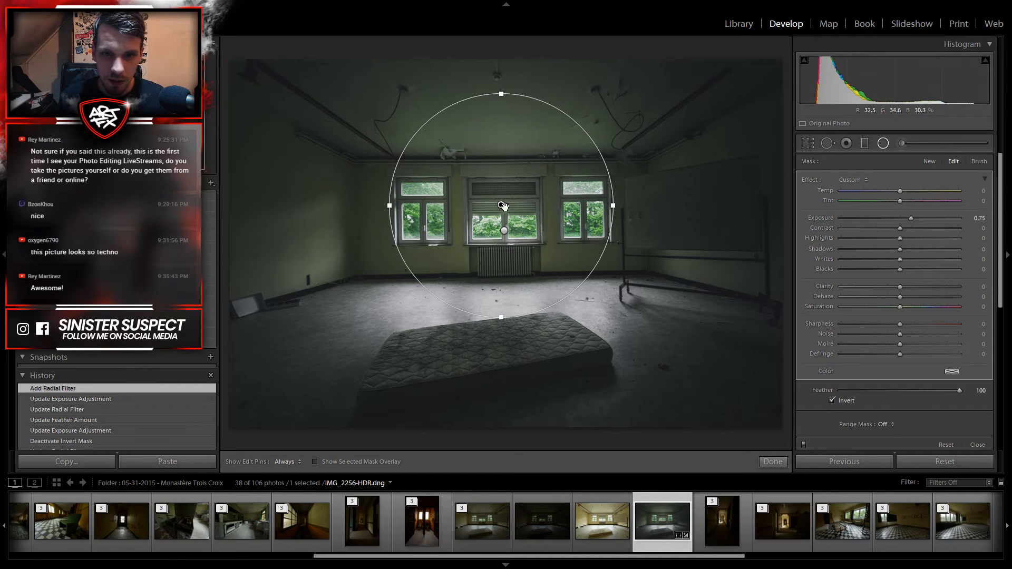
pyautogui.moveTo(502, 208); pyautogui.dragTo(504, 201)
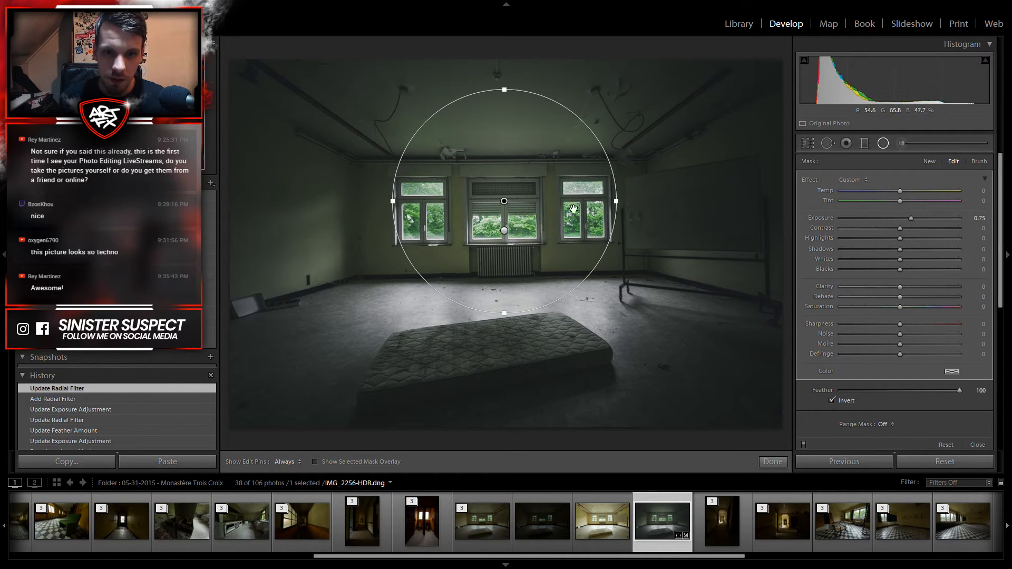
pyautogui.click(928, 161)
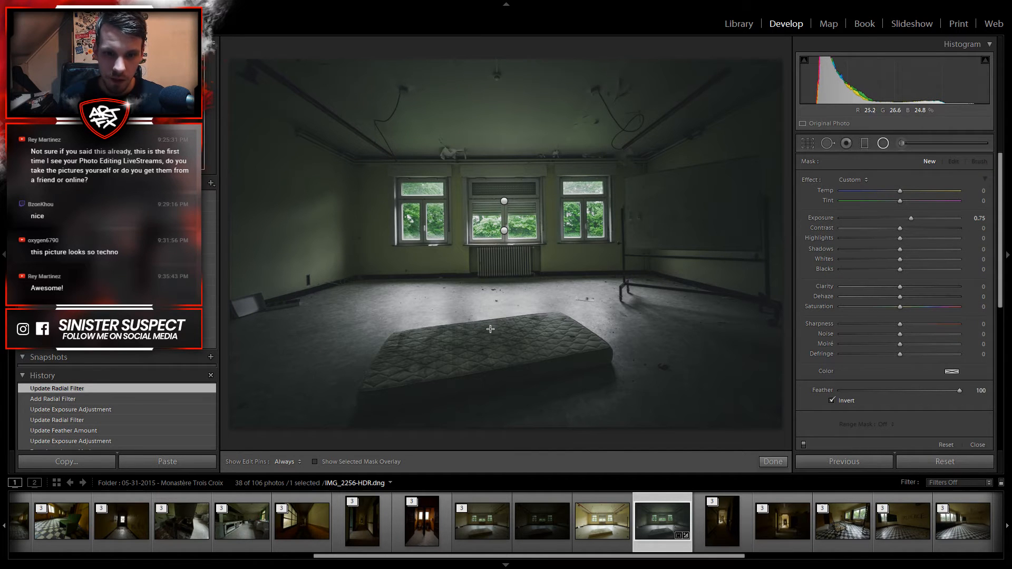
pyautogui.moveTo(490, 324)
pyautogui.mouseDown()
pyautogui.moveTo(528, 354)
pyautogui.moveTo(592, 368)
pyautogui.moveTo(486, 325)
pyautogui.mouseUp()
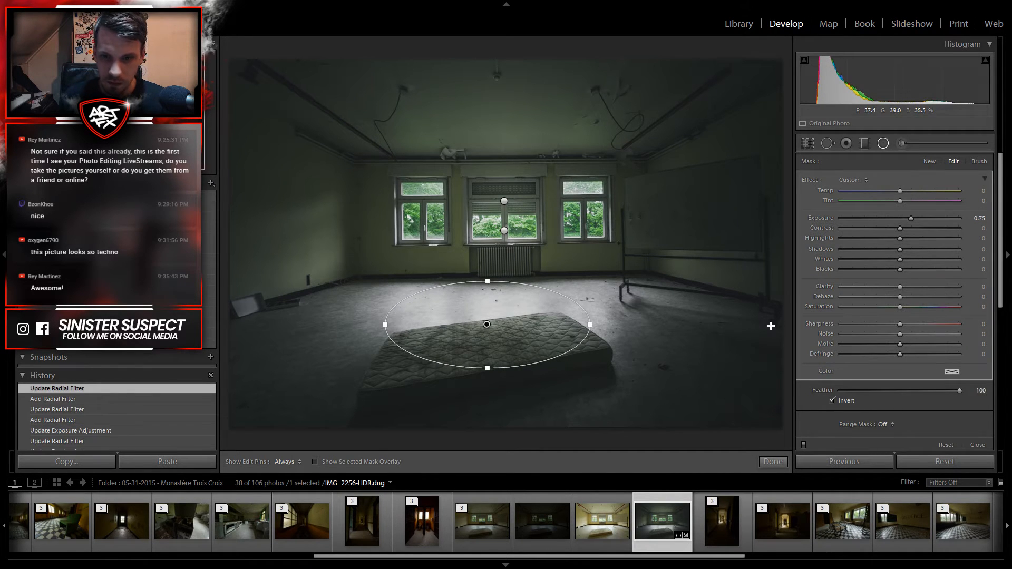
# Step: Try a clarity of 50 on the mattress radial filter and reset the clarity
pyautogui.click(918, 286)
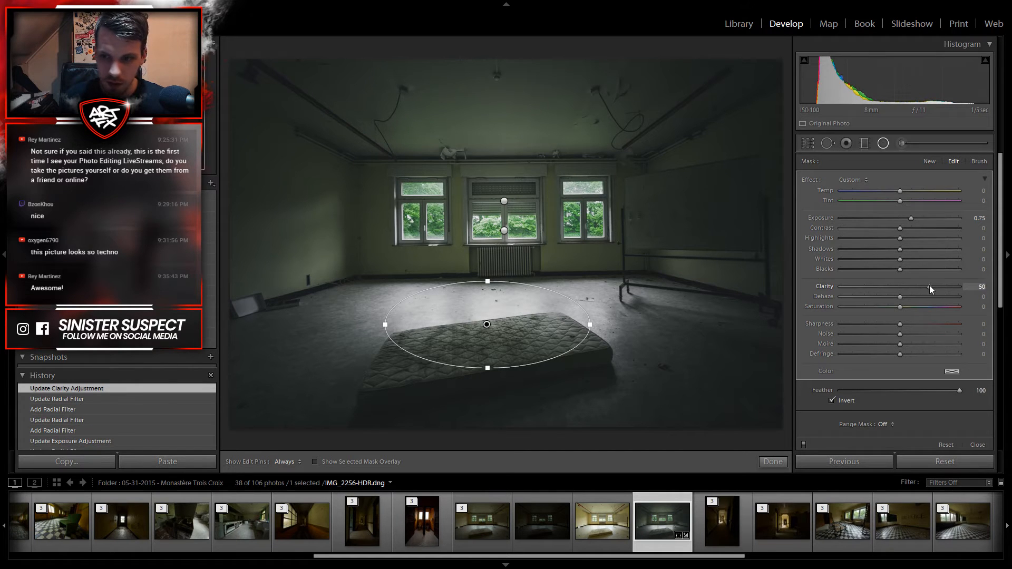
pyautogui.moveTo(907, 288); pyautogui.dragTo(900, 288)
pyautogui.doubleClick(900, 288)
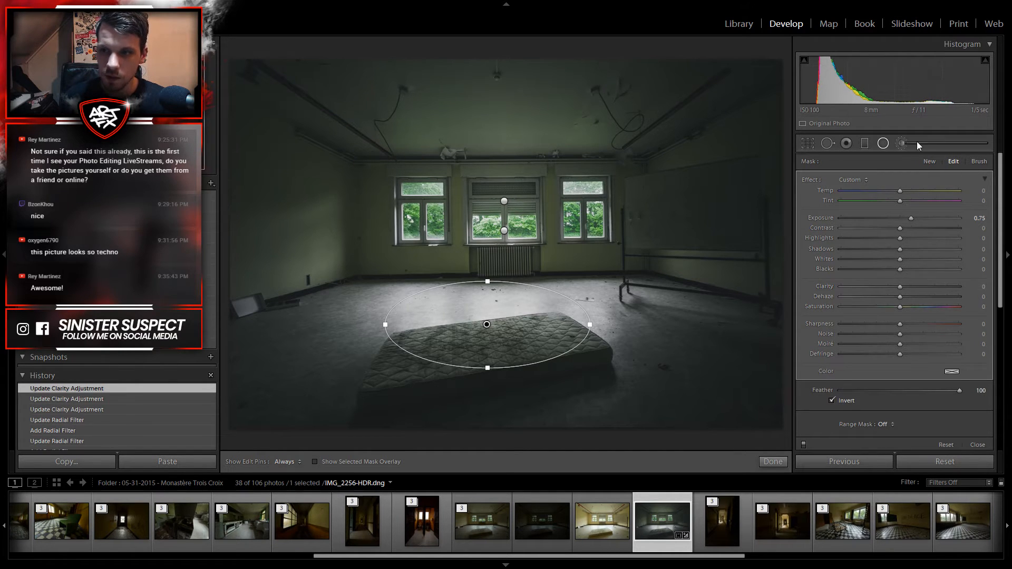
# Step: Paint clarity 56 with exposure 0.00 over the mattress using an adjustment brush of size 8.0 with Auto Mask off
pyautogui.click(902, 142)
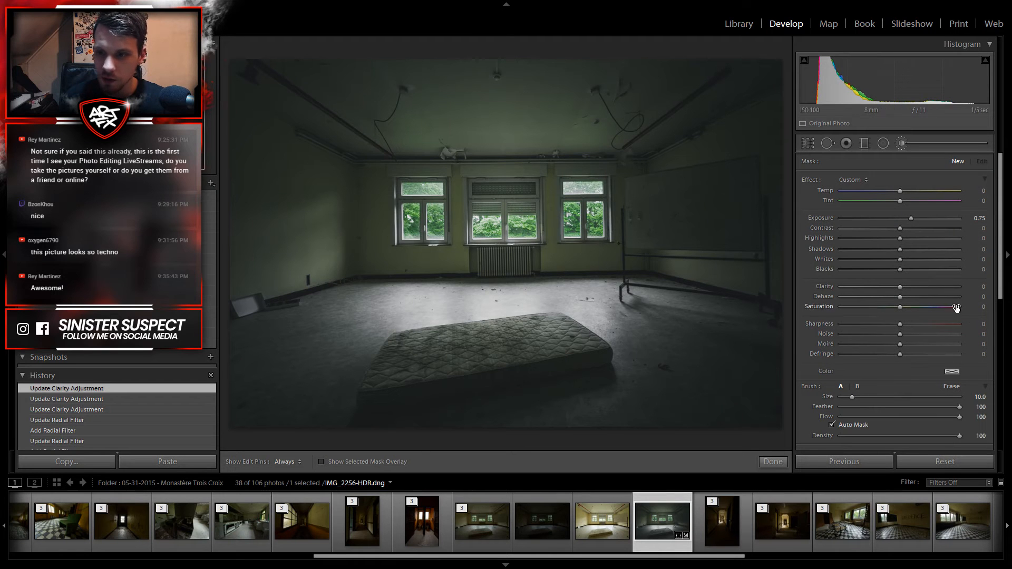
pyautogui.doubleClick(908, 217)
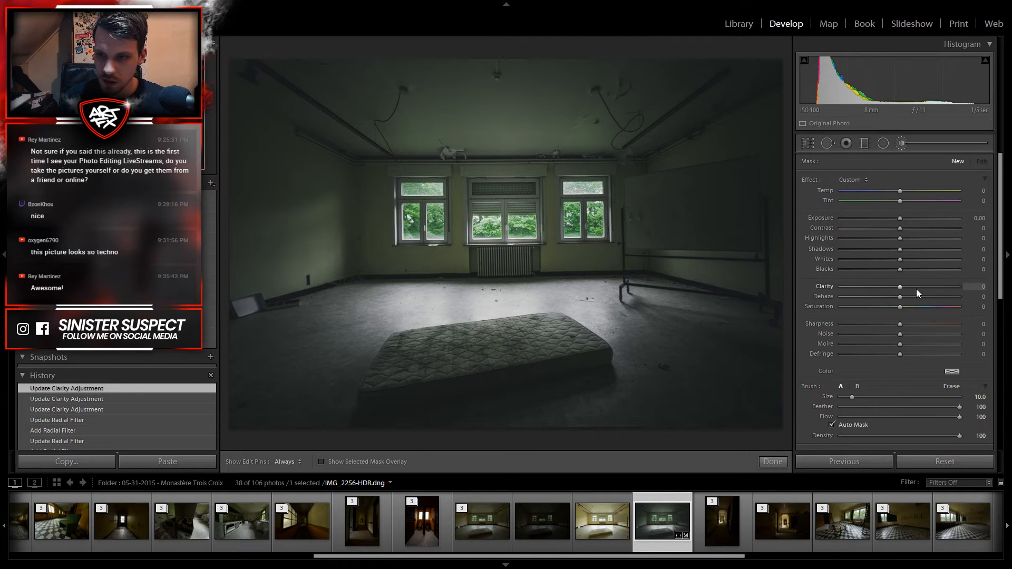
pyautogui.moveTo(929, 287); pyautogui.dragTo(933, 287)
pyautogui.scroll(-4, 427, 352)
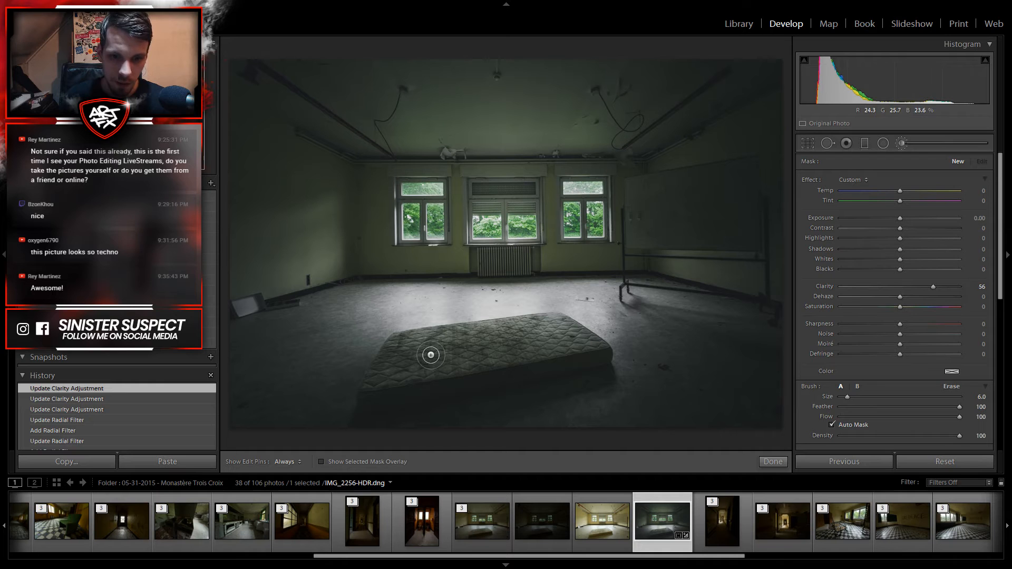
pyautogui.click(833, 425)
pyautogui.scroll(2, 443, 351)
pyautogui.press('h')
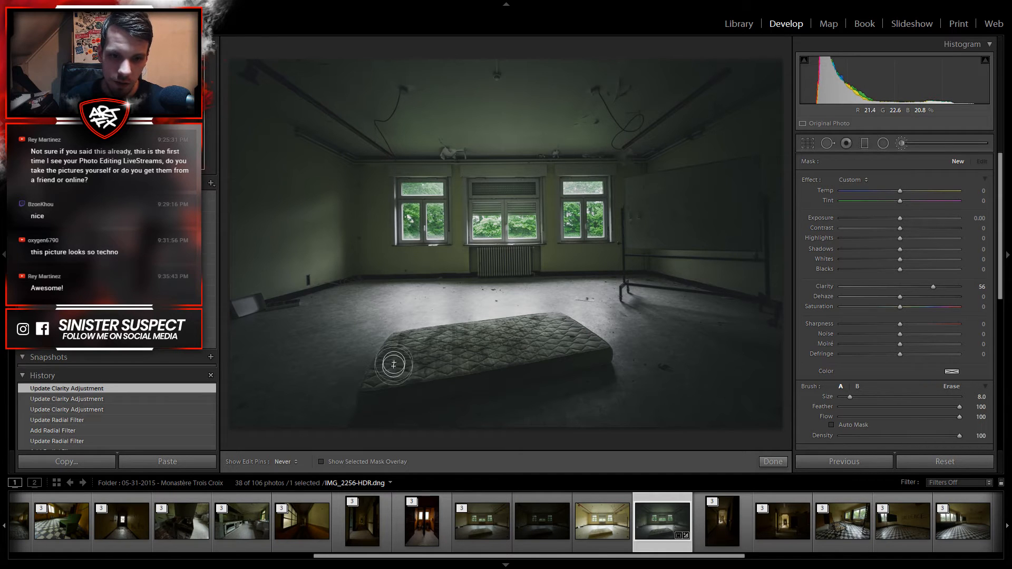
pyautogui.moveTo(451, 347); pyautogui.dragTo(314, 351)
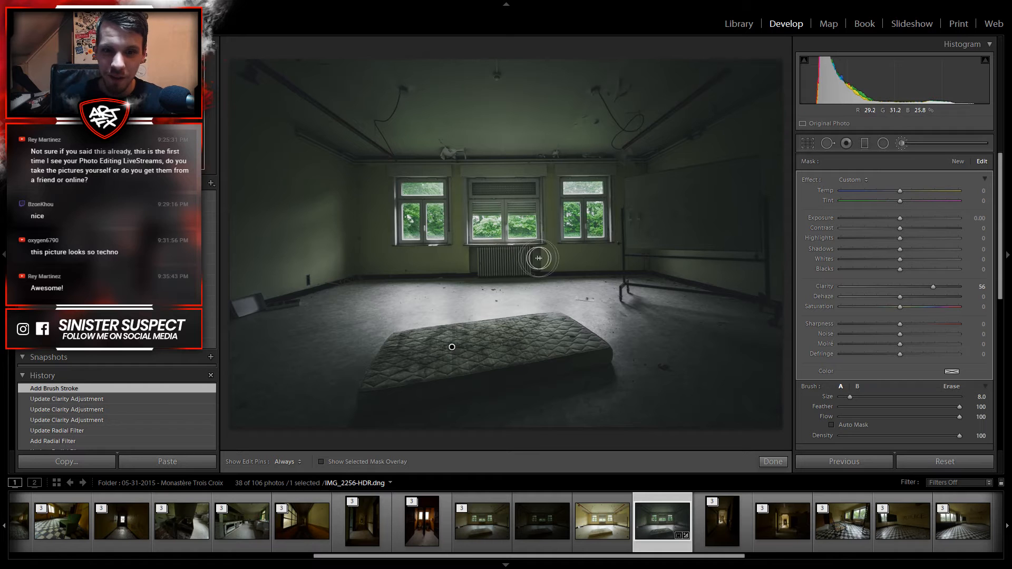
# Step: Add a radial filter with exposure 0.50 and clarity 0 over the near-window half of the standing board
pyautogui.click(883, 143)
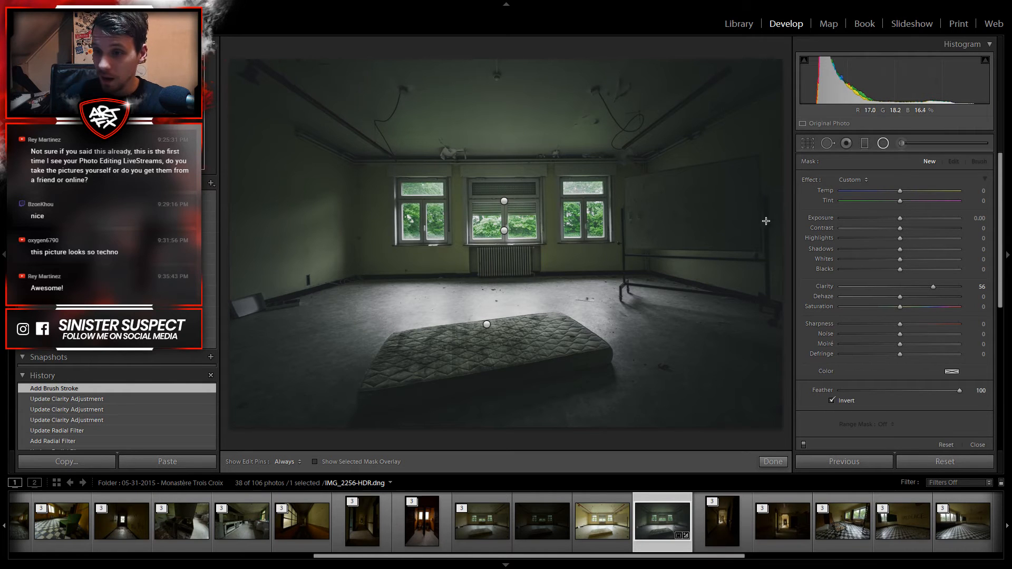
pyautogui.doubleClick(933, 287)
pyautogui.moveTo(905, 217); pyautogui.dragTo(907, 217)
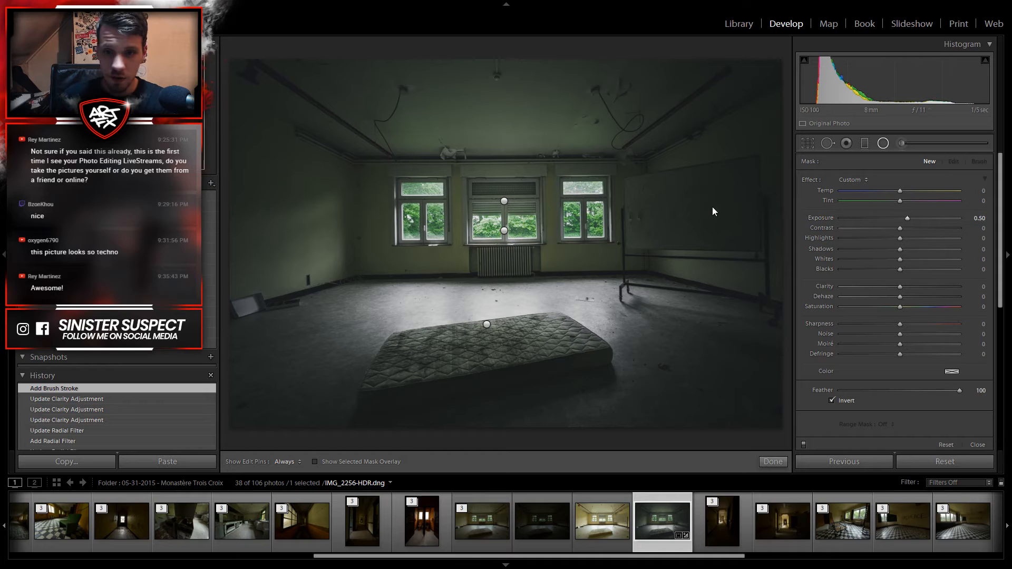
pyautogui.moveTo(635, 213); pyautogui.dragTo(702, 276)
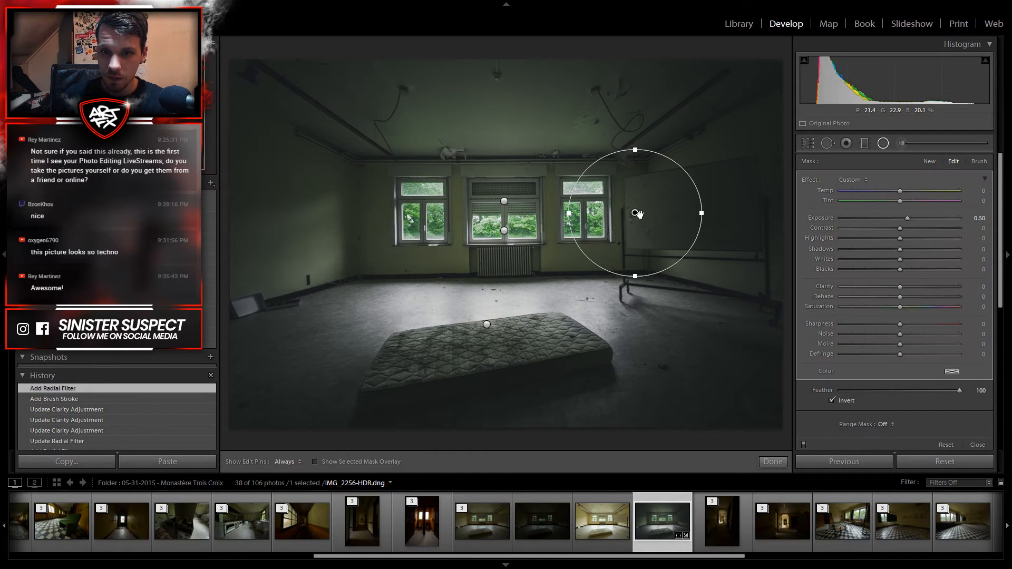
pyautogui.moveTo(648, 210); pyautogui.dragTo(651, 211)
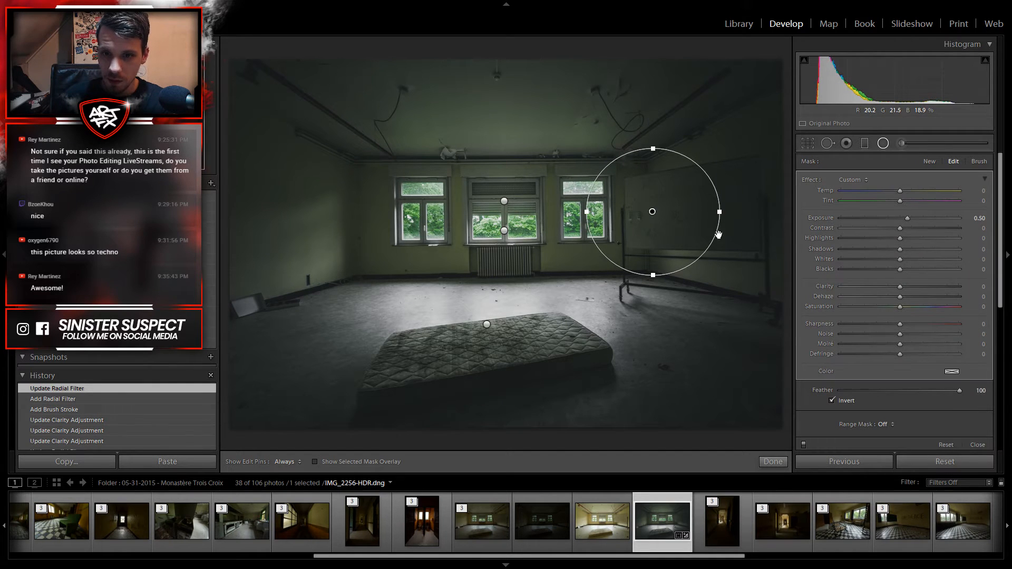
pyautogui.click(884, 145)
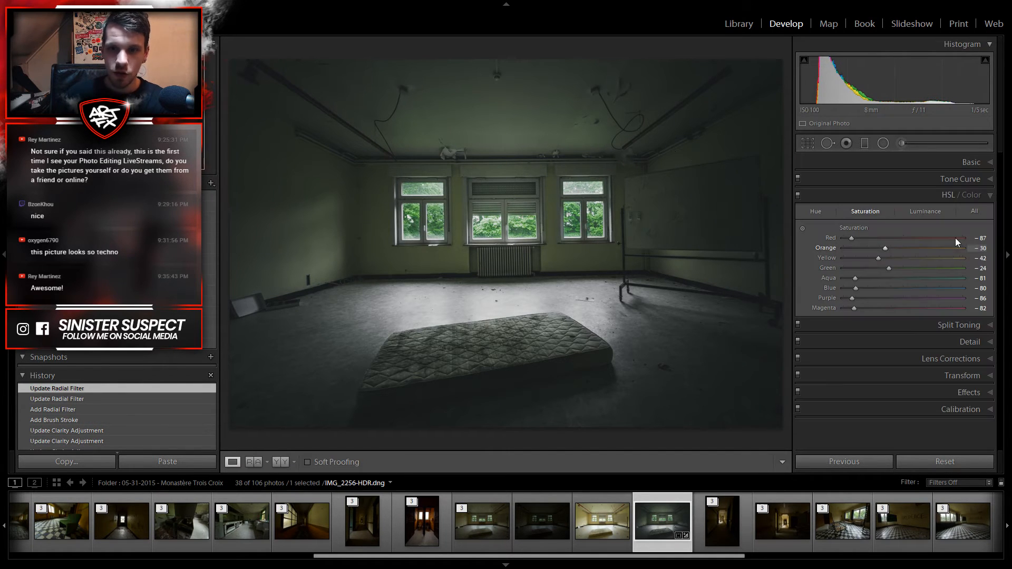
# Step: Add a smaller radial filter with exposure 0.50 over the board's edge beside the right-hand window
pyautogui.click(885, 143)
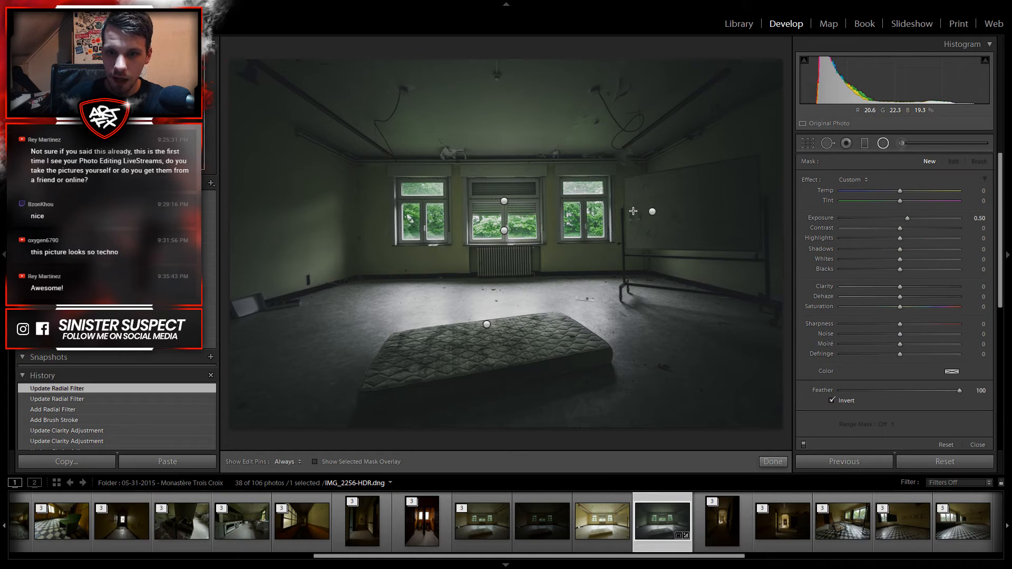
pyautogui.moveTo(654, 240); pyautogui.dragTo(672, 252)
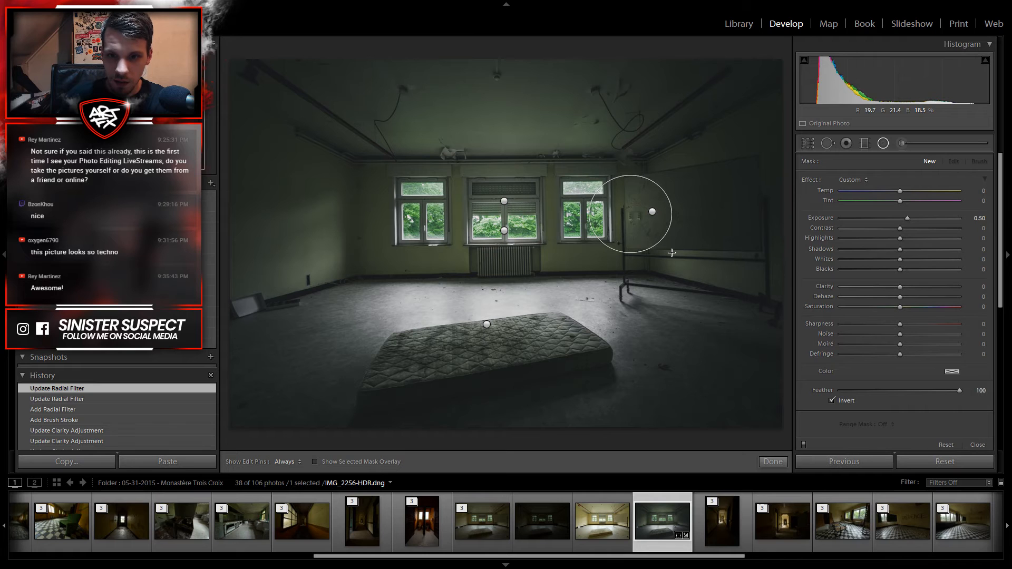
pyautogui.moveTo(627, 214); pyautogui.dragTo(631, 214)
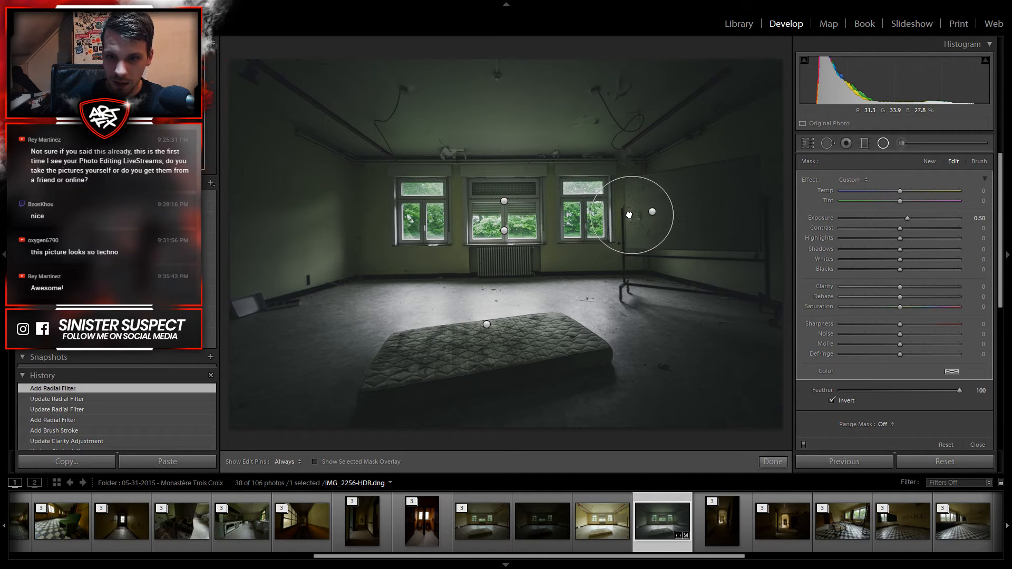
# Step: Add a small flat radial filter with exposure 0.50 over the mattress's back edge facing the windows
pyautogui.click(884, 143)
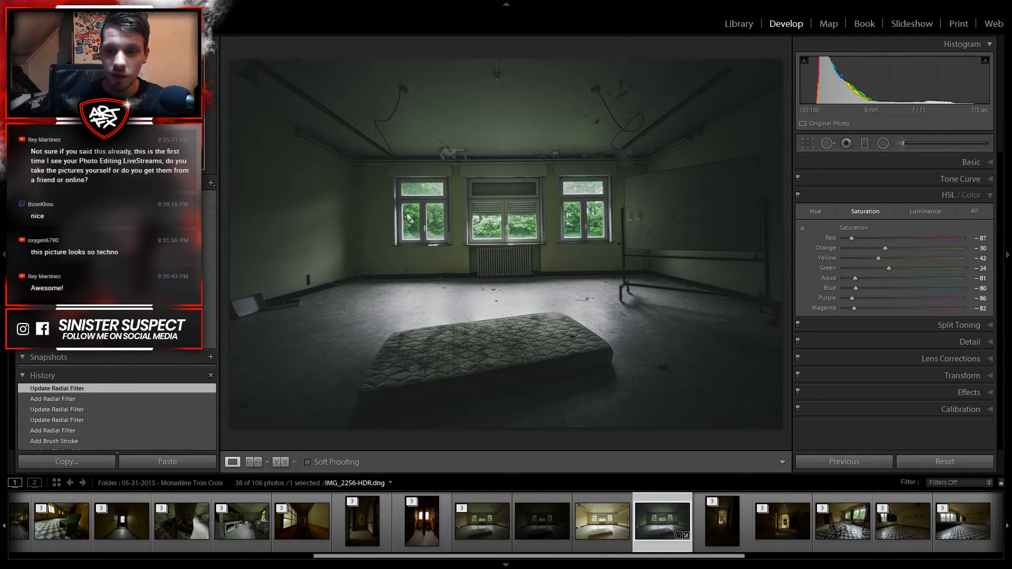
pyautogui.click(883, 142)
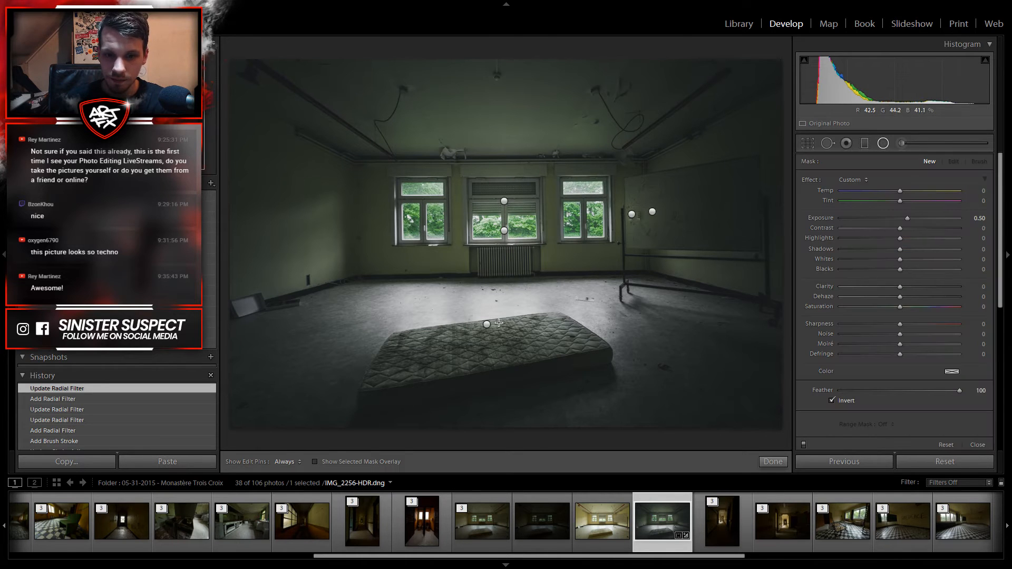
pyautogui.moveTo(497, 322); pyautogui.dragTo(549, 339)
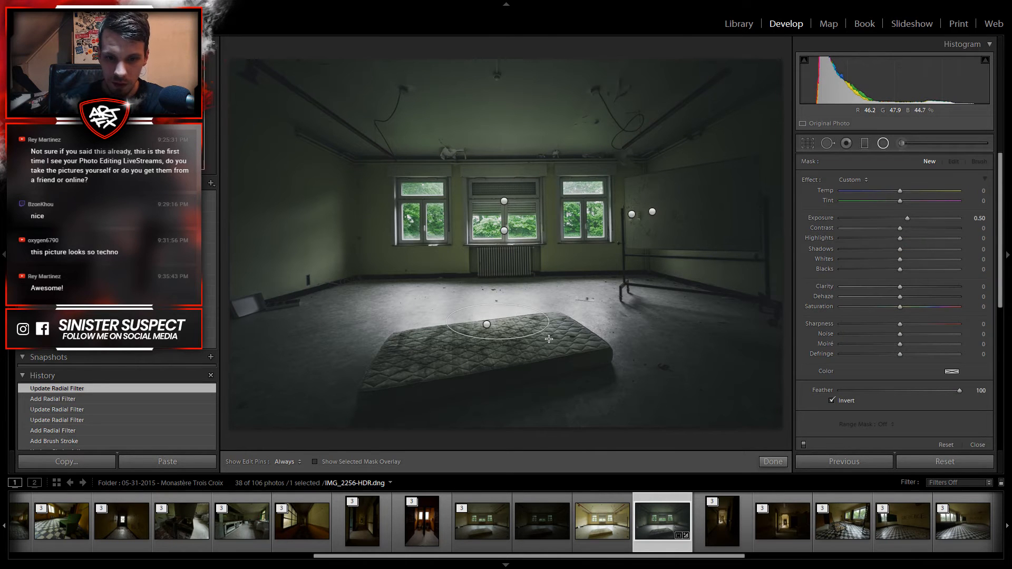
pyautogui.moveTo(498, 321)
pyautogui.mouseDown()
pyautogui.moveTo(520, 319)
pyautogui.moveTo(483, 321)
pyautogui.mouseUp()
pyautogui.click(883, 144)
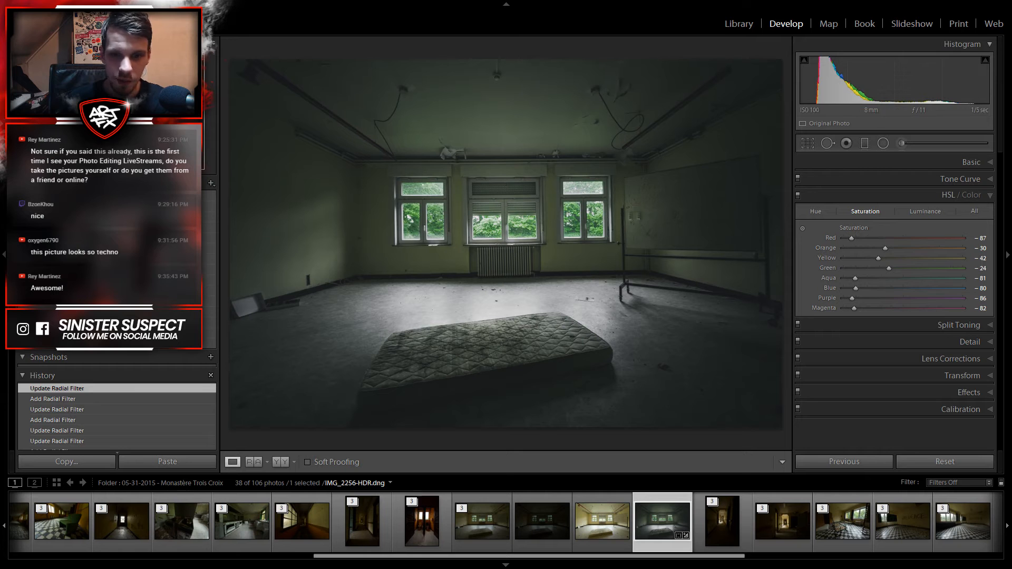
# Step: Add graduated filters with exposure -0.50 across the photo's upper-left, upper-right and lower-left corners
pyautogui.click(867, 142)
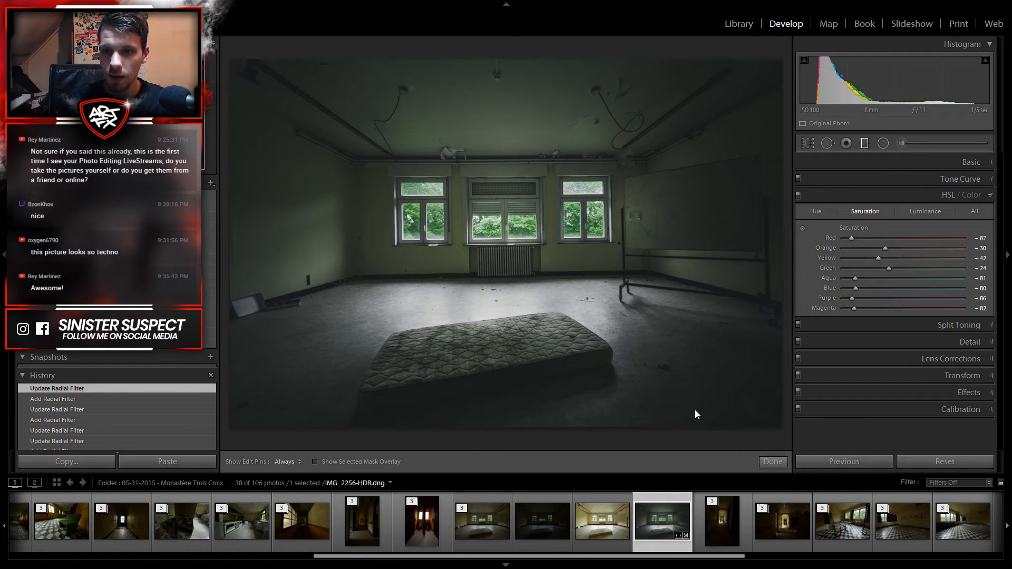
pyautogui.moveTo(886, 219); pyautogui.dragTo(894, 221)
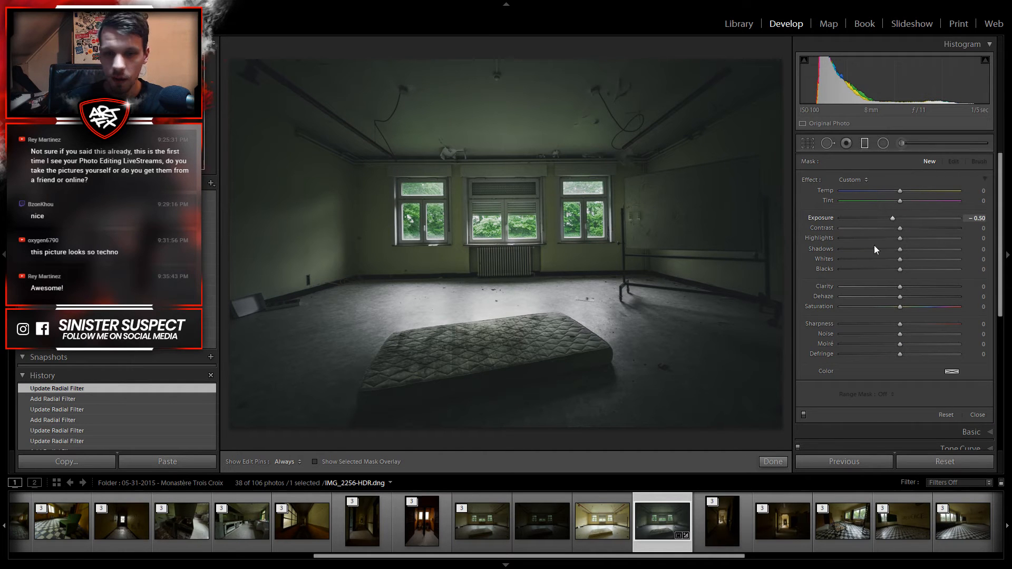
pyautogui.moveTo(245, 62); pyautogui.dragTo(322, 185)
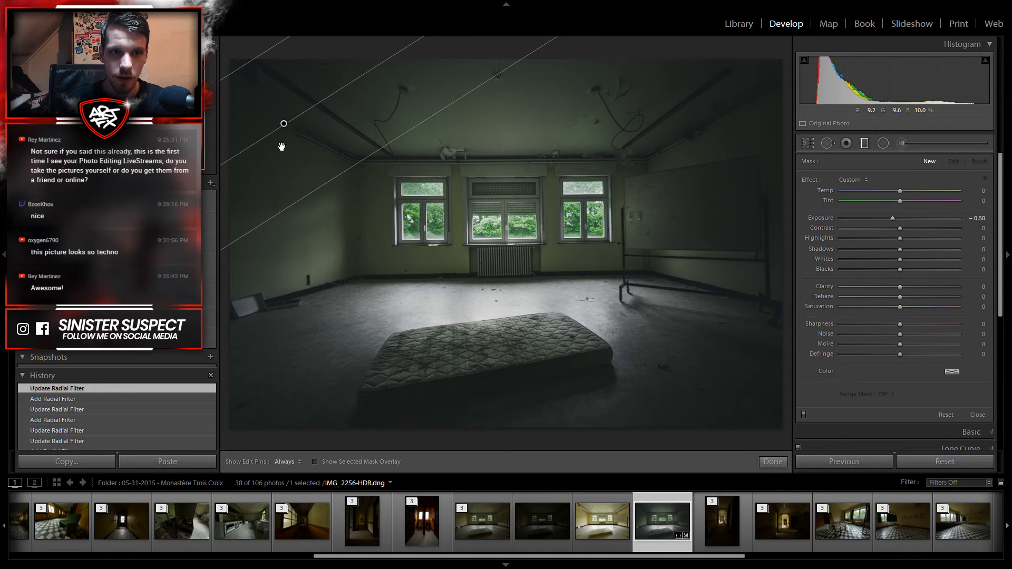
pyautogui.moveTo(282, 146); pyautogui.dragTo(282, 147)
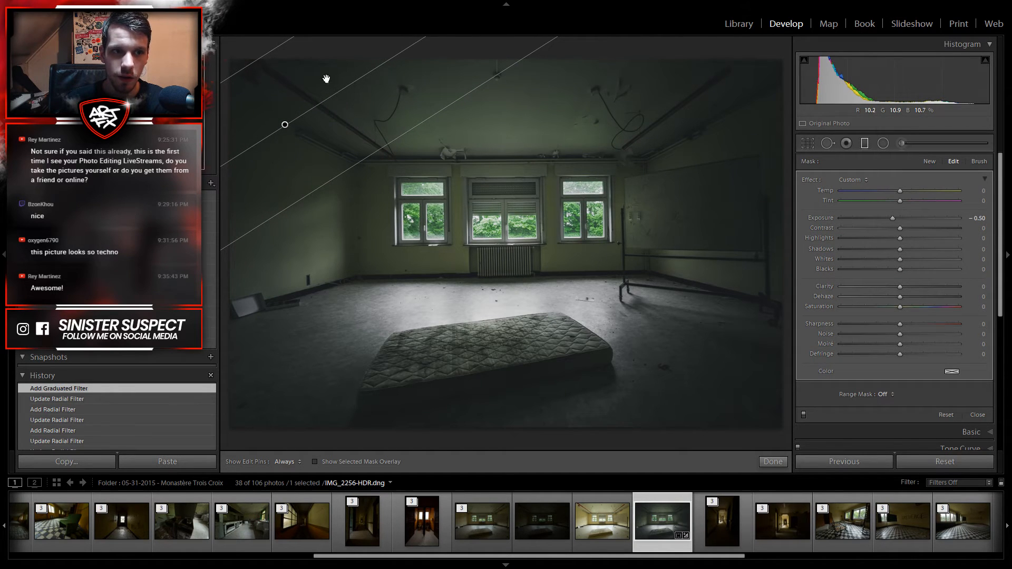
pyautogui.moveTo(773, 45); pyautogui.dragTo(690, 157)
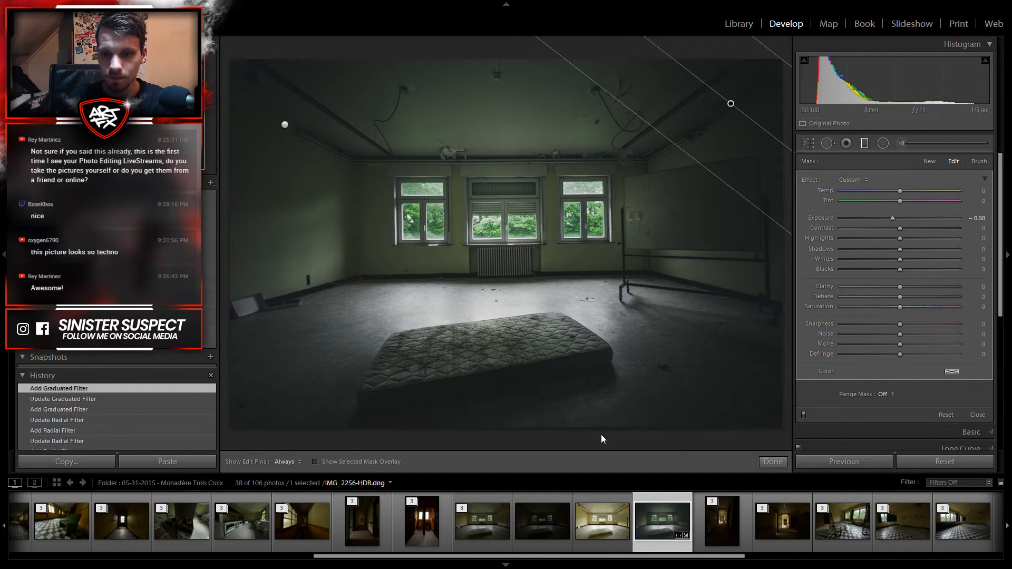
pyautogui.moveTo(234, 426); pyautogui.dragTo(276, 374)
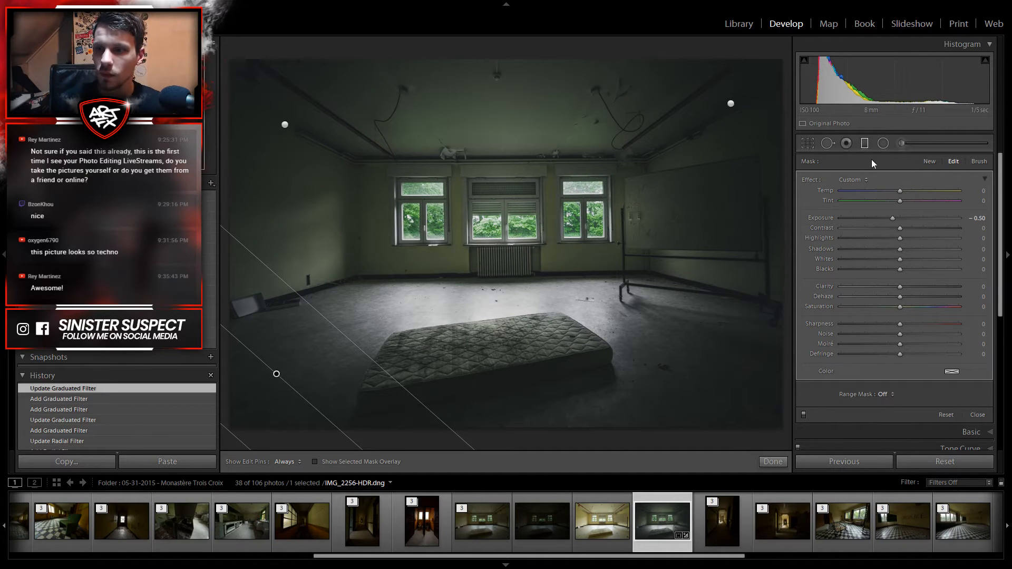
# Step: Try an exposure of 0.43 and a narrower shape on the small radial filter at the board's edge
pyautogui.click(883, 143)
pyautogui.click(630, 214)
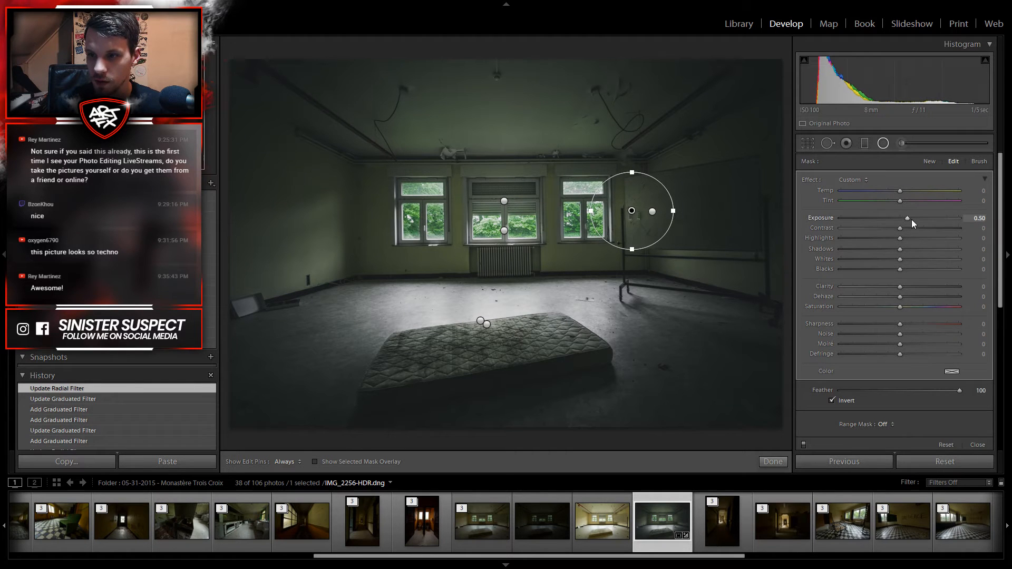
pyautogui.moveTo(903, 218); pyautogui.dragTo(902, 218)
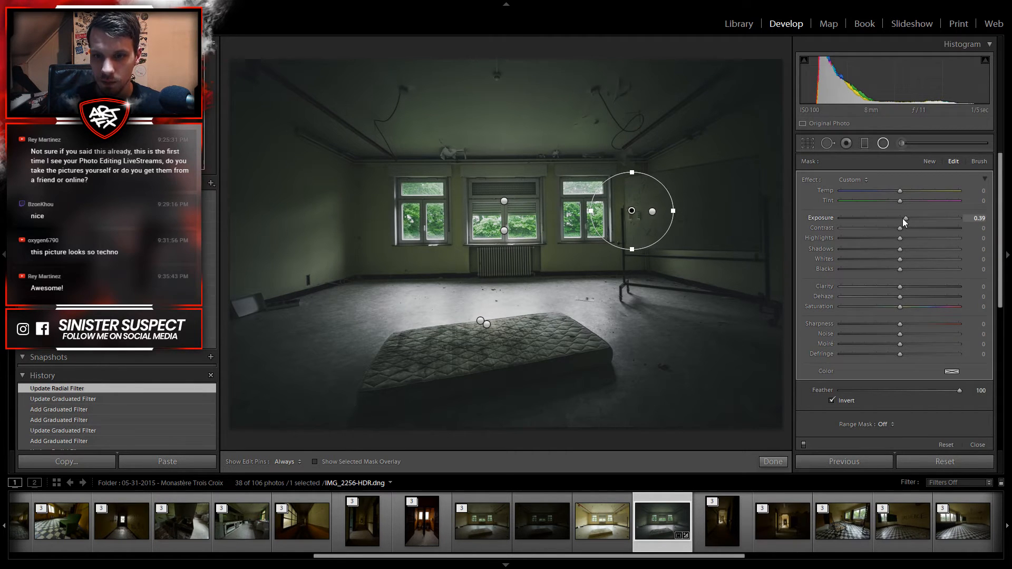
pyautogui.moveTo(903, 218); pyautogui.dragTo(903, 218)
pyautogui.moveTo(601, 211); pyautogui.dragTo(608, 211)
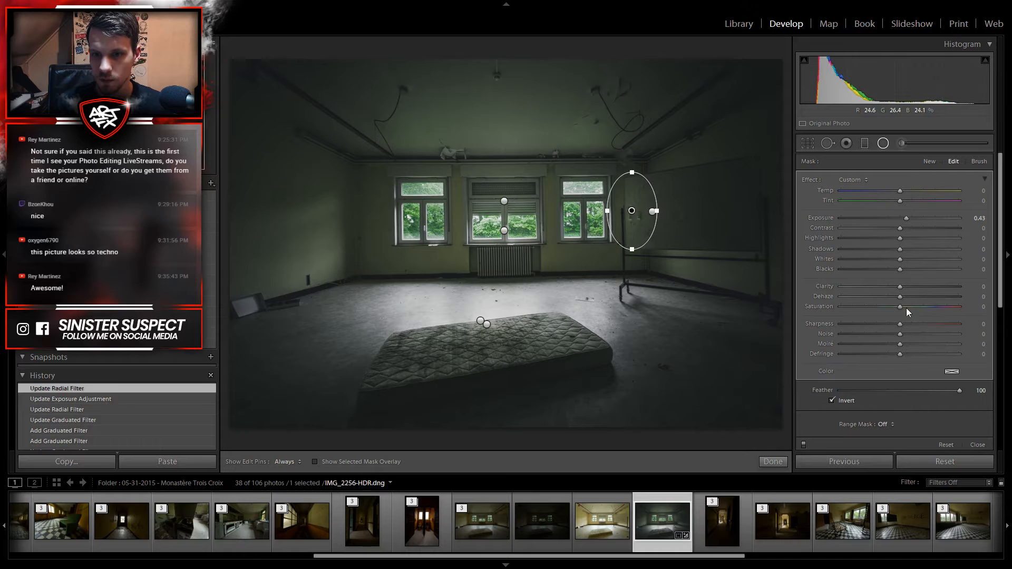
# Step: Shift the larger board radial filter away from the window and set its clarity to about 51
pyautogui.click(651, 212)
pyautogui.moveTo(654, 214); pyautogui.dragTo(663, 213)
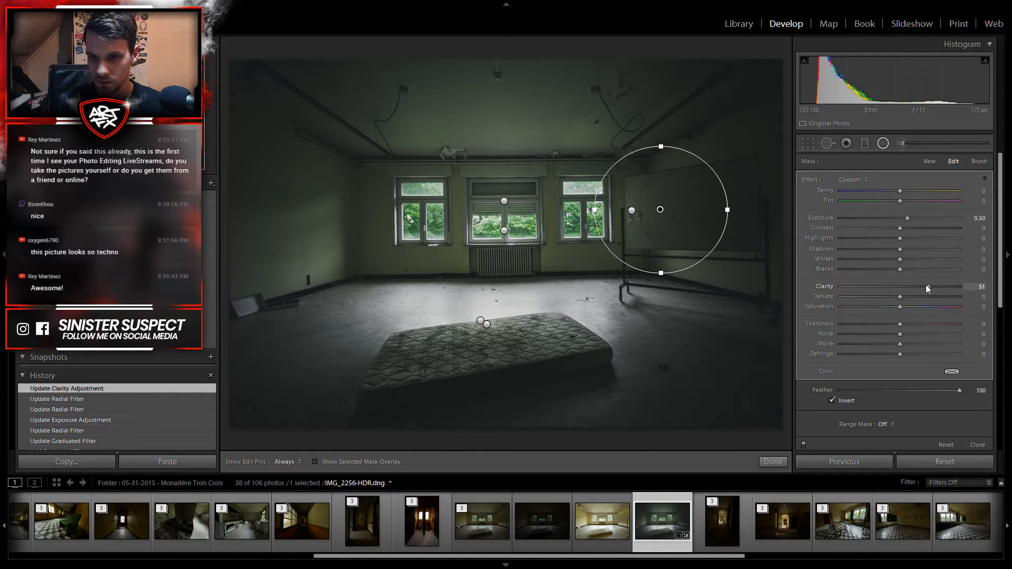
# Step: Widen the small radial filter at the board's edge, move it further onto the board and set its exposure to 0.54
pyautogui.click(631, 210)
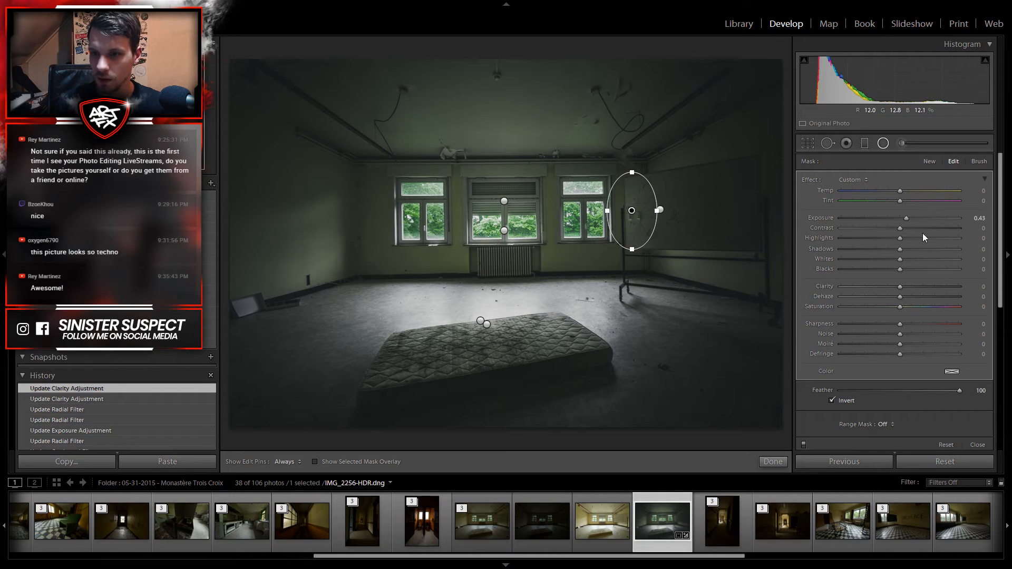
pyautogui.moveTo(658, 210); pyautogui.dragTo(684, 210)
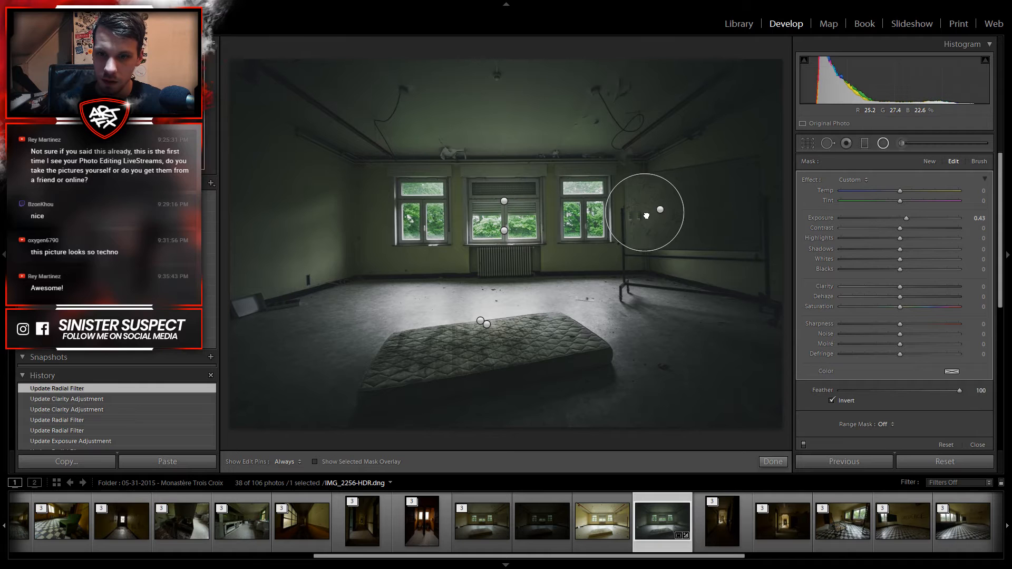
pyautogui.moveTo(907, 218); pyautogui.dragTo(910, 217)
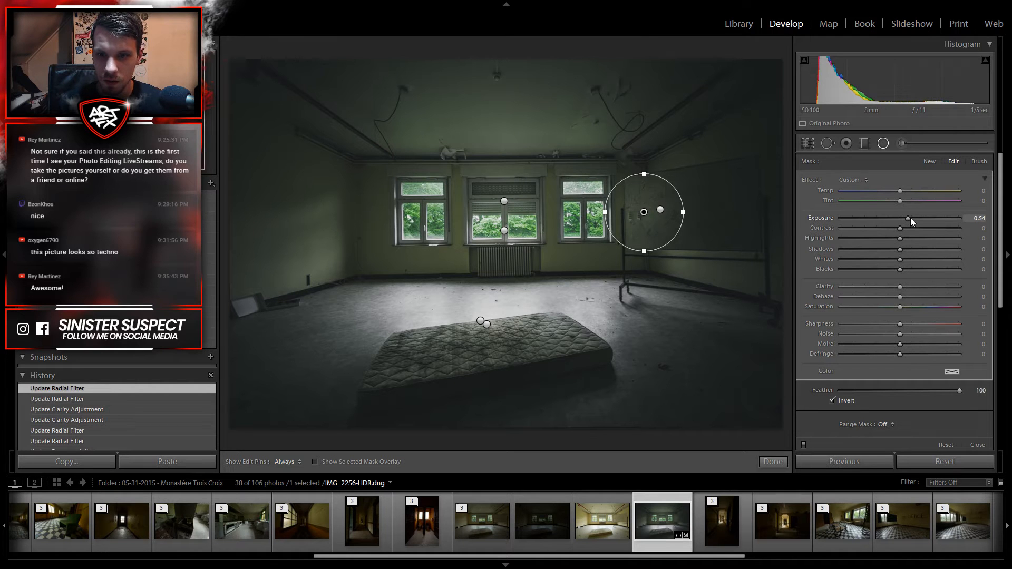
pyautogui.click(884, 146)
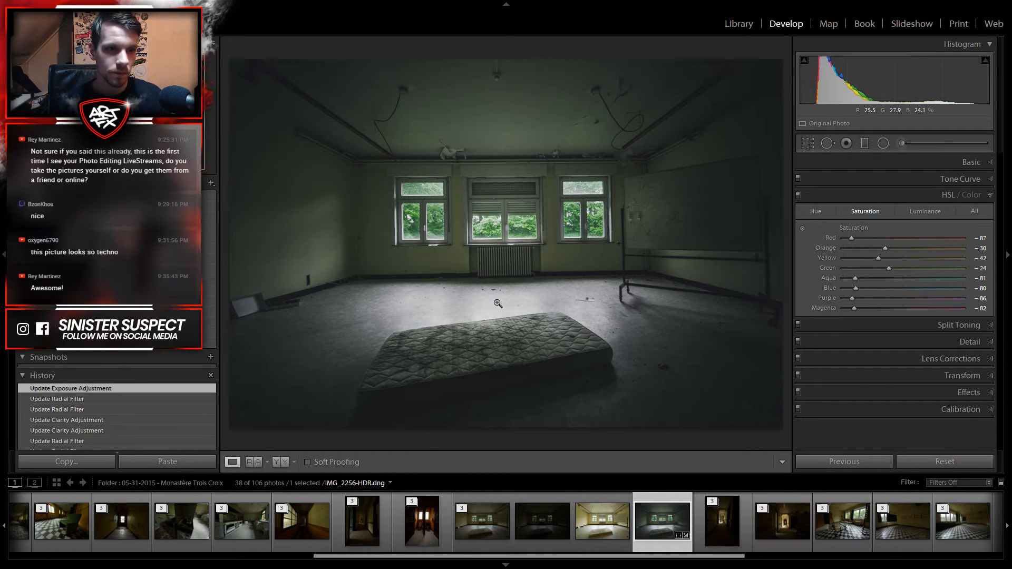
# Step: Compare the edited photo with its before version repeatedly against a blacked-out interface
pyautogui.click(928, 197)
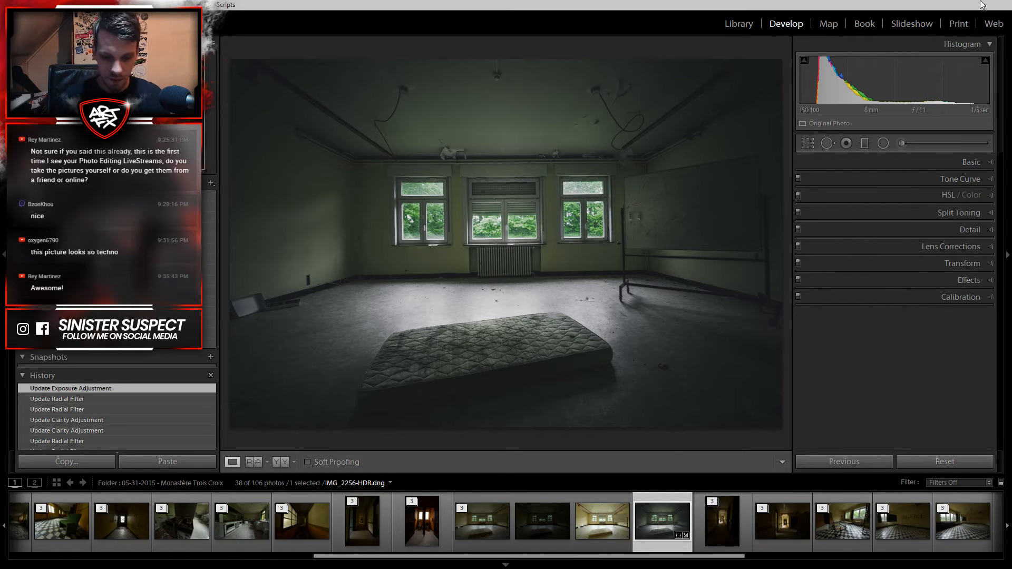
pyautogui.press('l')
pyautogui.press('l')
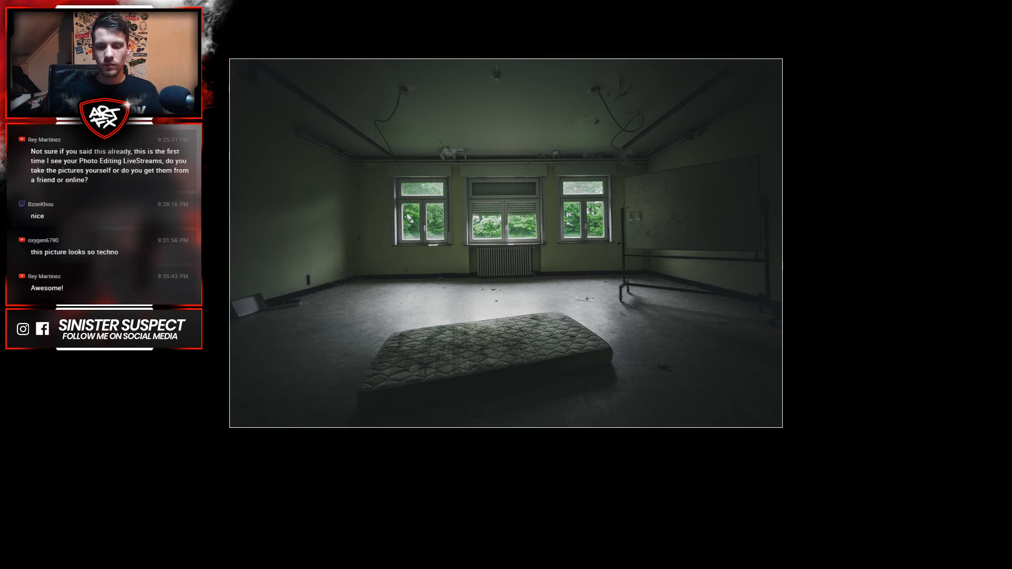
pyautogui.press('\\')
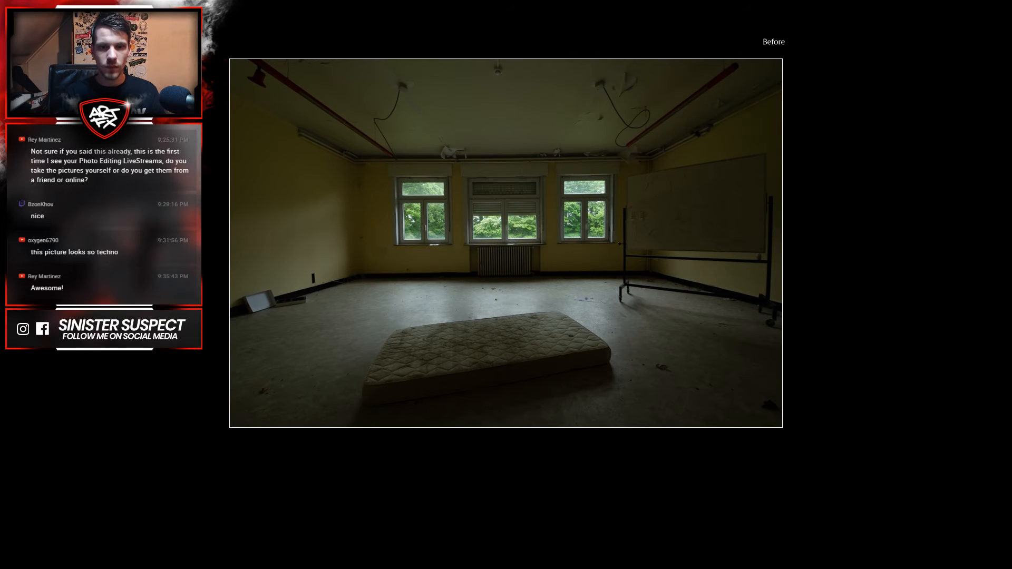
pyautogui.press('\\')
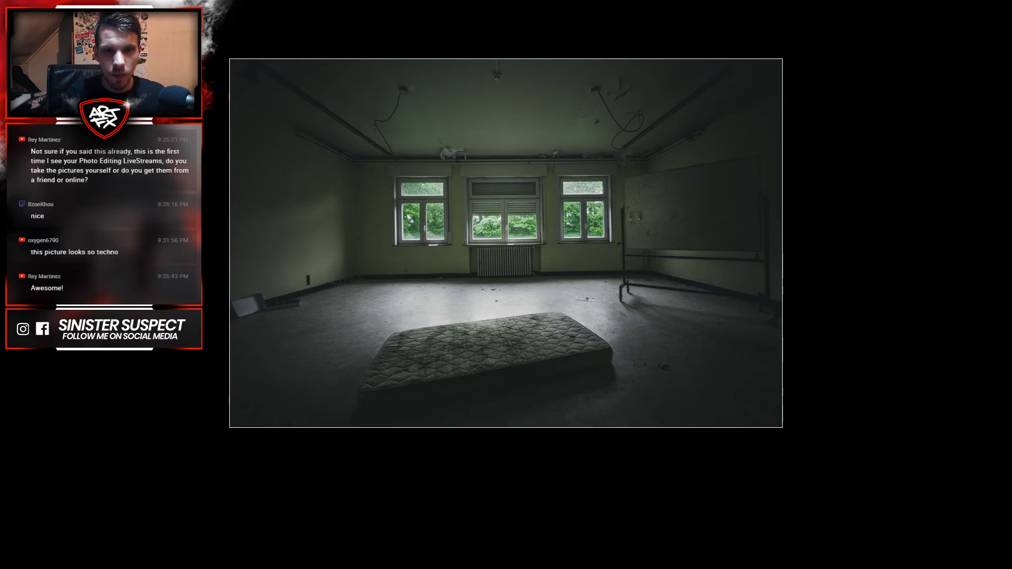
pyautogui.press('\\')
pyautogui.press('\\')
pyautogui.press('\\')
pyautogui.press('\\')
pyautogui.press('\\')
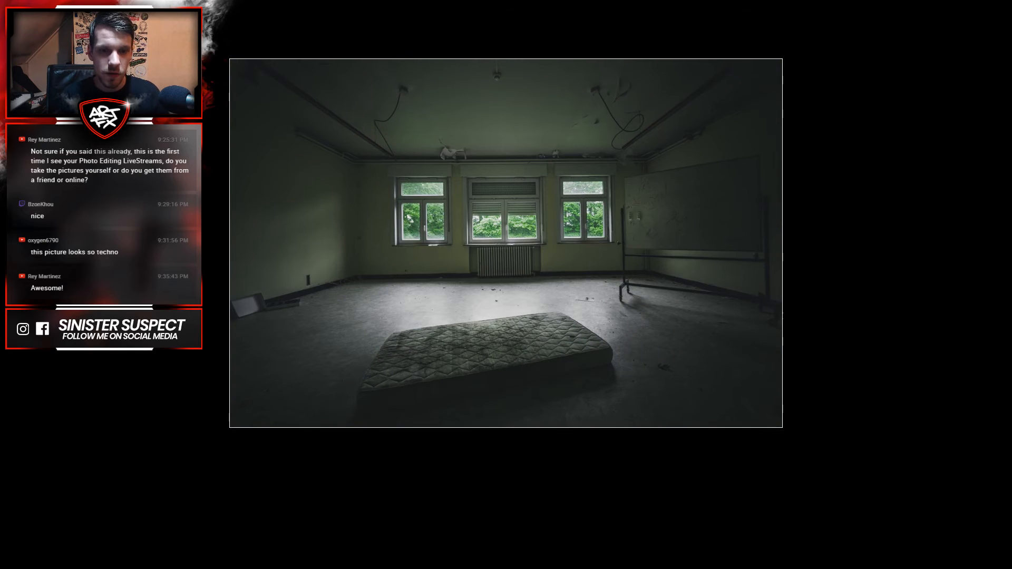
pyautogui.press('\\')
pyautogui.press('\\')
pyautogui.press('\\')
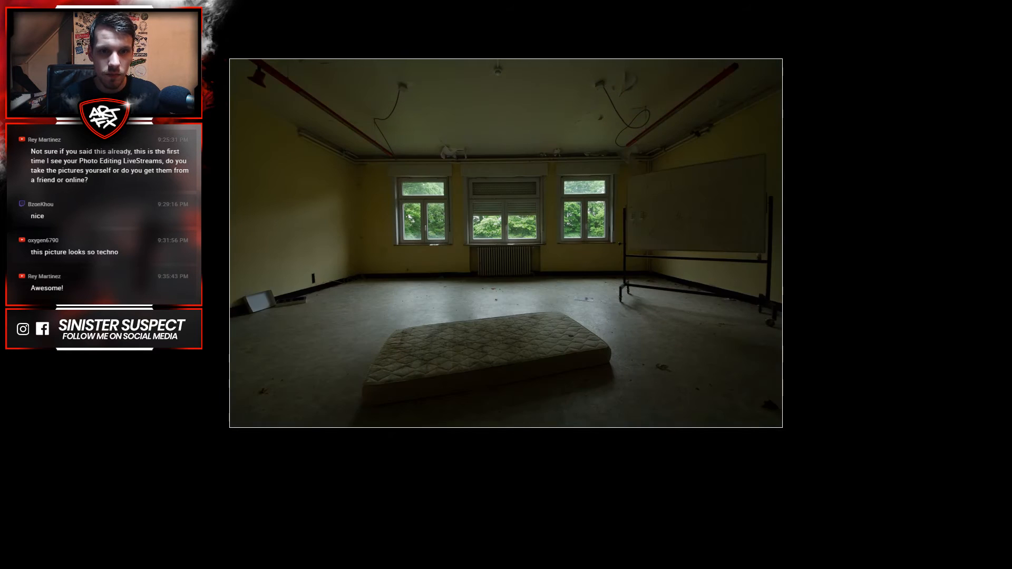
pyautogui.press('l')
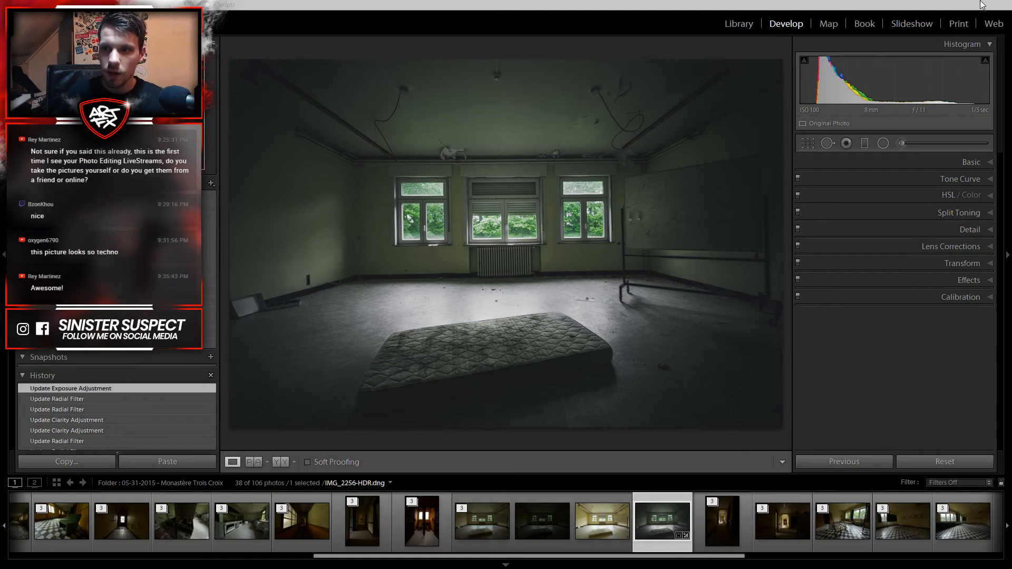
# Step: Set the photo's white balance to a temperature of 4800 and a tint of +22
pyautogui.click(962, 162)
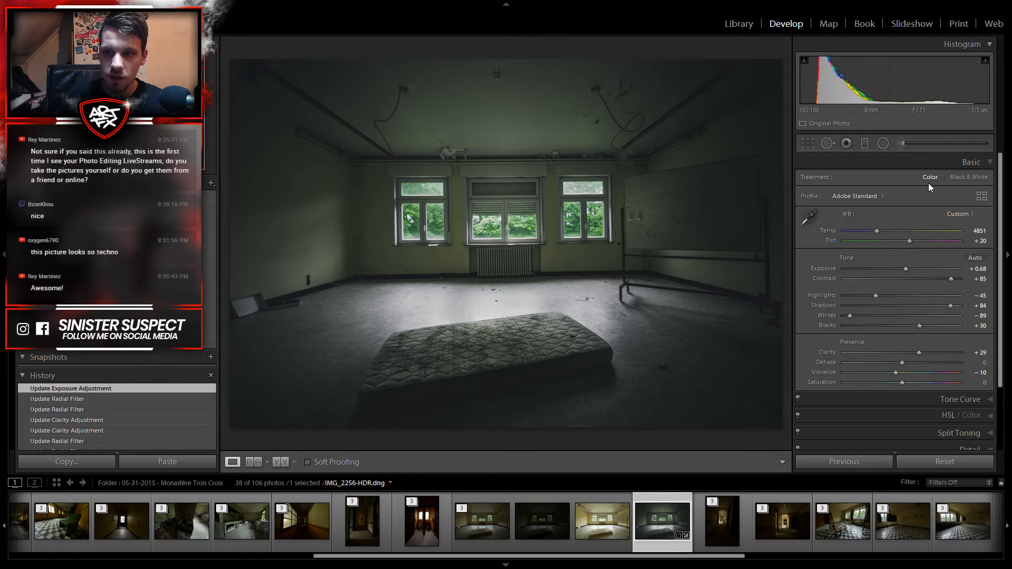
pyautogui.moveTo(878, 231)
pyautogui.mouseDown()
pyautogui.moveTo(854, 234)
pyautogui.moveTo(943, 239)
pyautogui.moveTo(880, 246)
pyautogui.mouseUp()
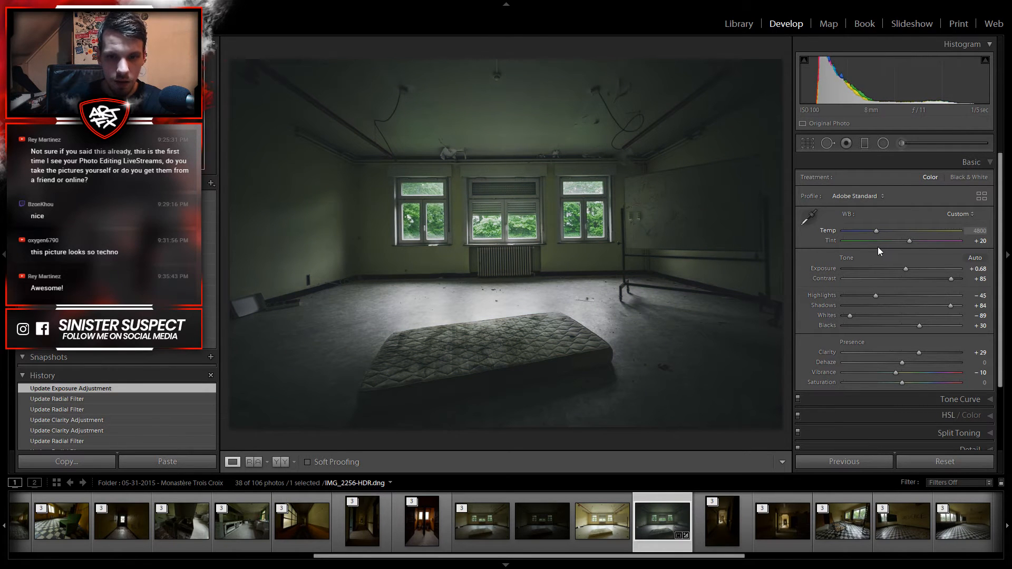
pyautogui.moveTo(880, 246); pyautogui.dragTo(978, 254)
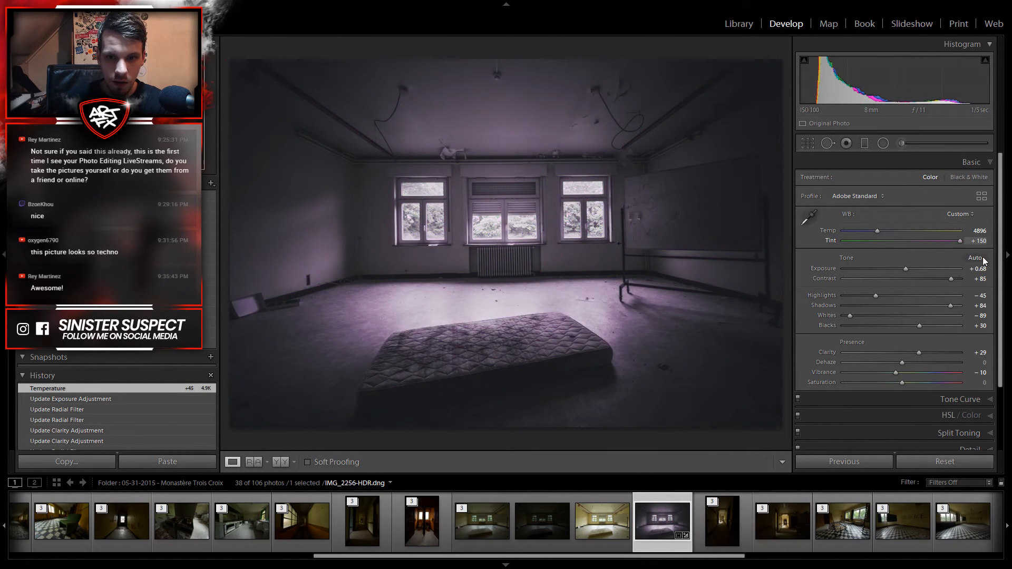
pyautogui.moveTo(902, 267); pyautogui.dragTo(876, 232)
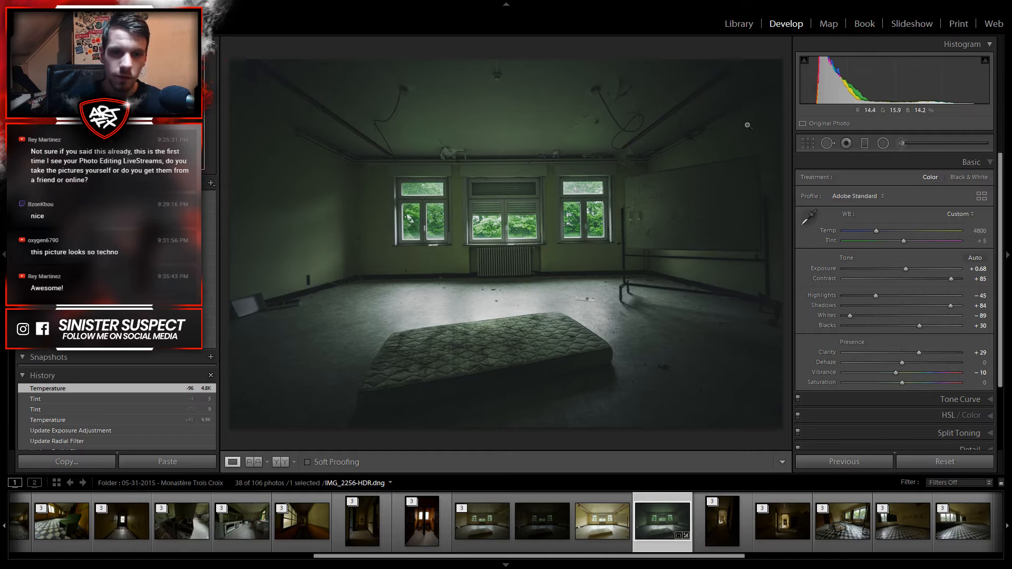
pyautogui.moveTo(904, 241); pyautogui.dragTo(910, 239)
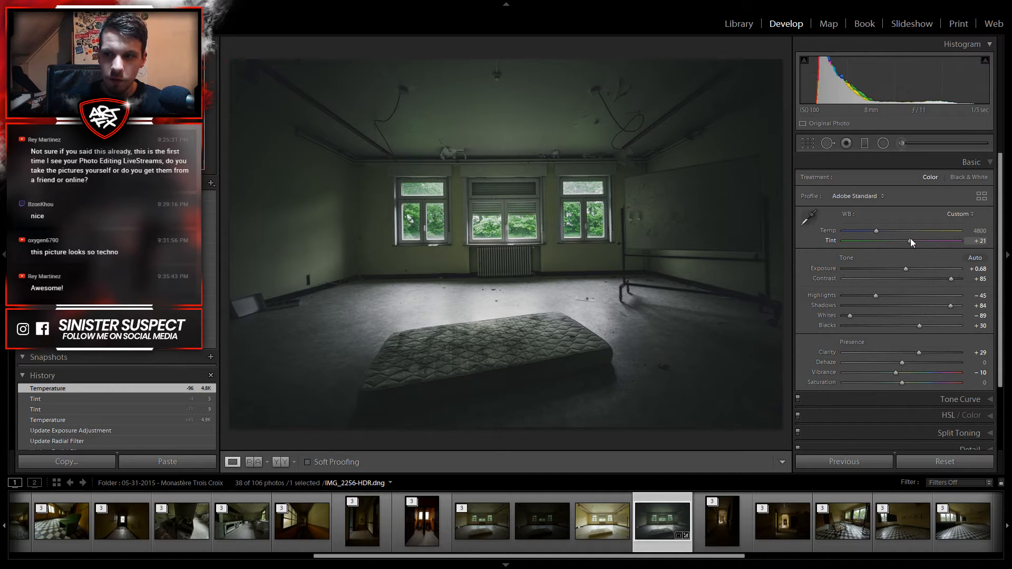
pyautogui.moveTo(911, 239); pyautogui.dragTo(912, 238)
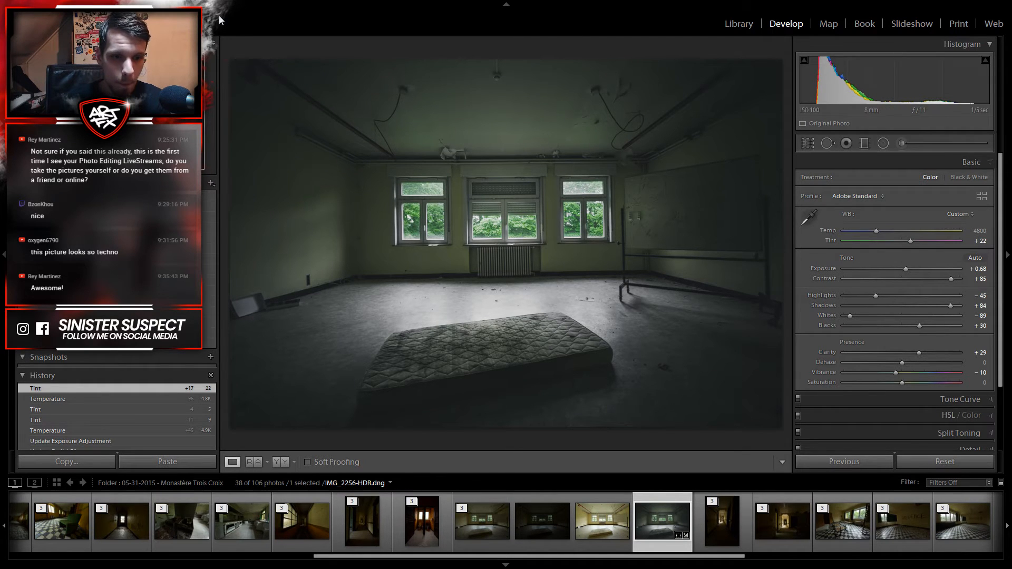
# Step: Check the windows up close, collapse the mattress photo's bracket stack and show the folder in the Library grid
pyautogui.click(534, 234)
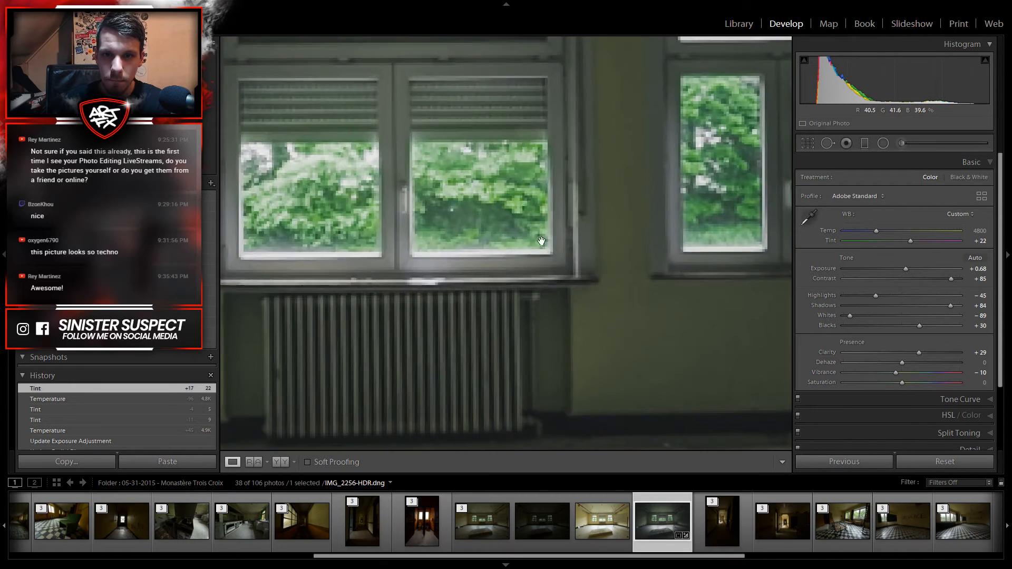
pyautogui.click(489, 186)
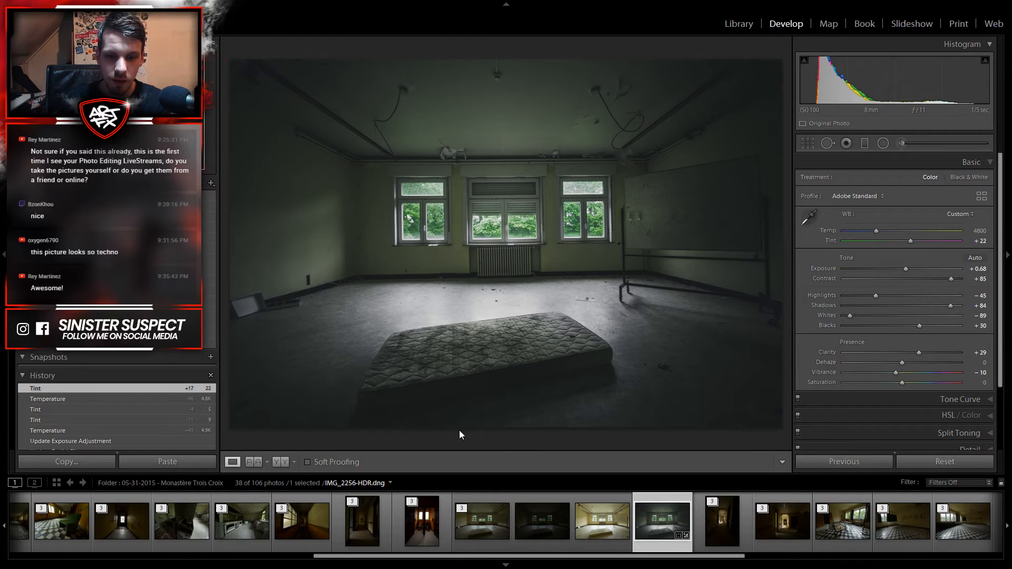
pyautogui.click(462, 509)
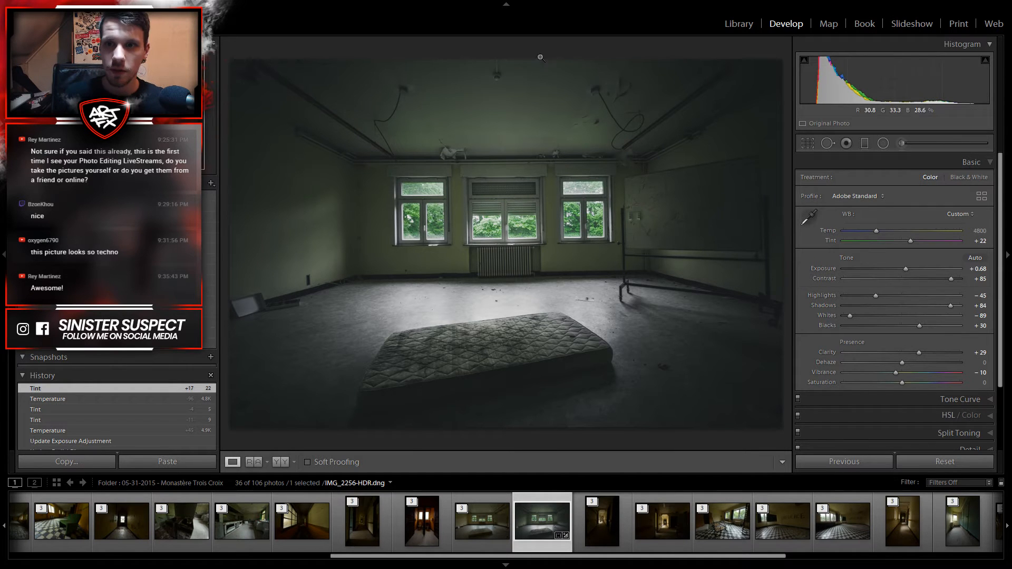
pyautogui.click(738, 24)
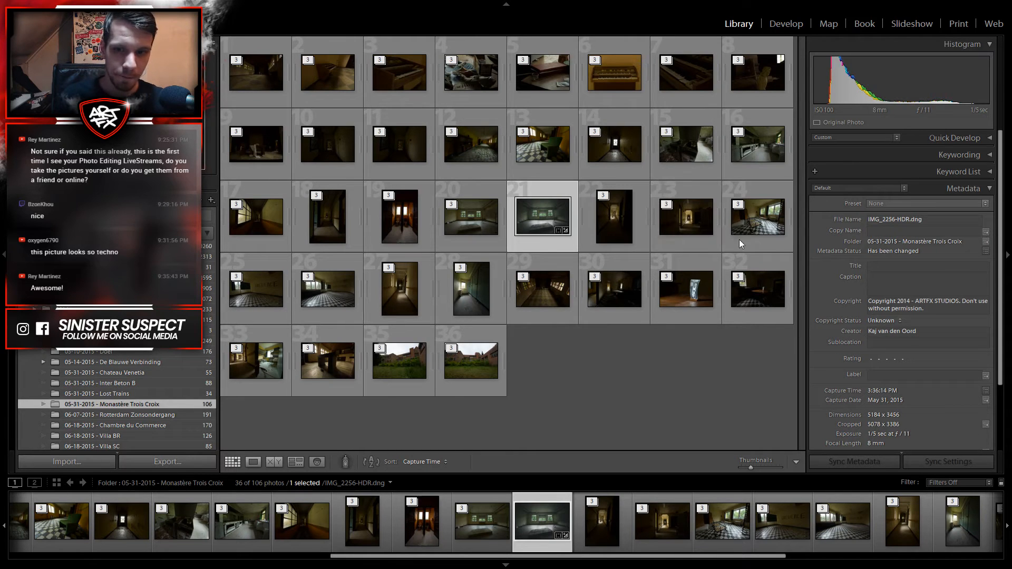
# Step: Open the dark upright corridor photo in Develop and inspect it and the neighbouring landscape corridor photo up close
pyautogui.click(627, 220)
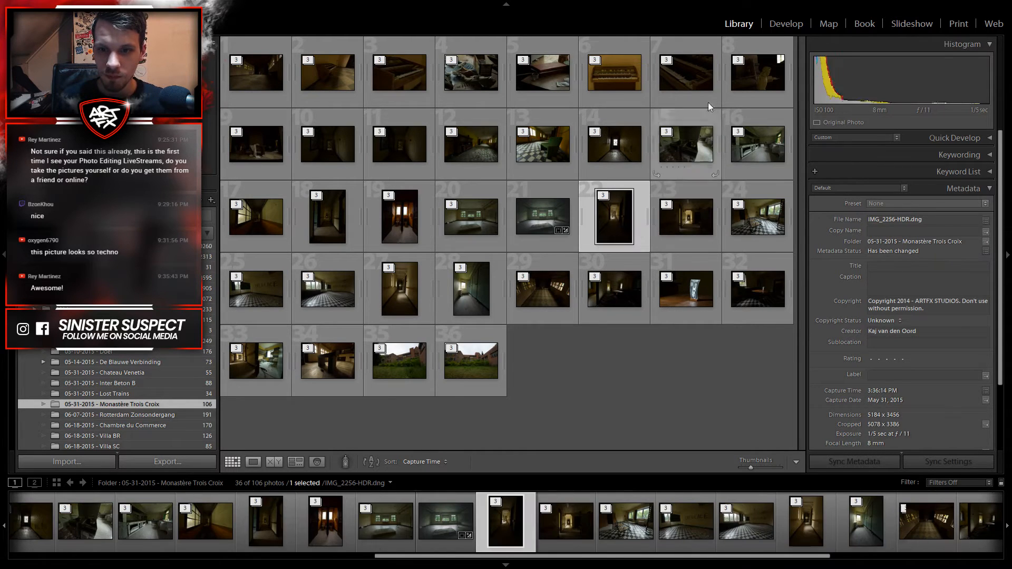
pyautogui.click(786, 24)
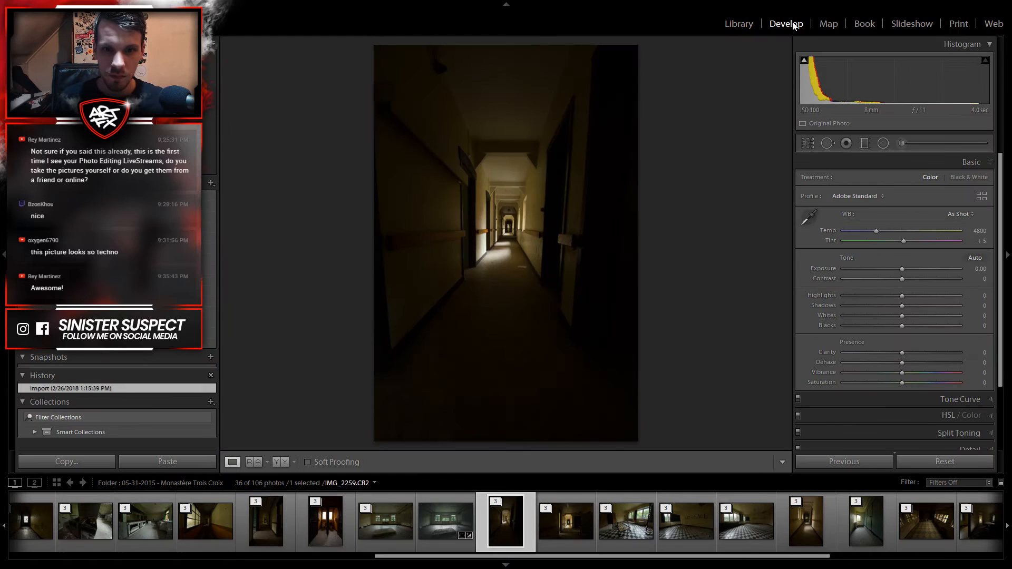
pyautogui.click(498, 258)
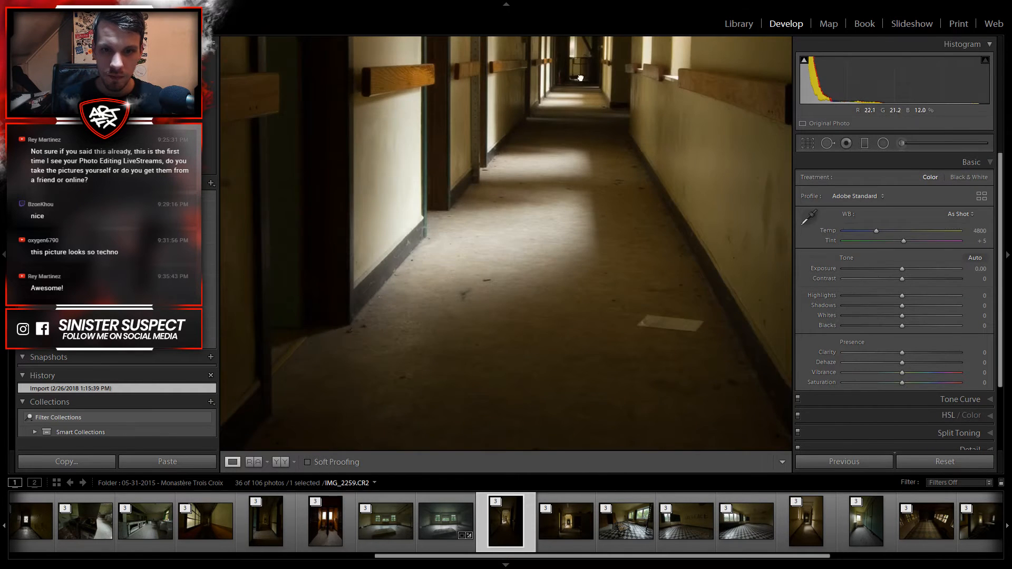
pyautogui.moveTo(528, 212); pyautogui.dragTo(513, 259)
pyautogui.click(514, 259)
pyautogui.click(554, 527)
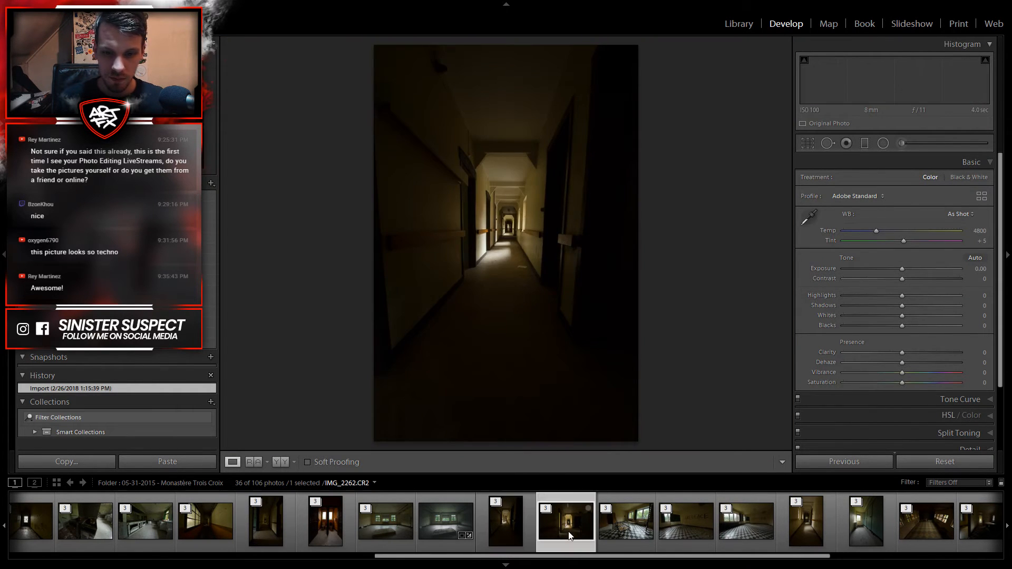
pyautogui.click(527, 231)
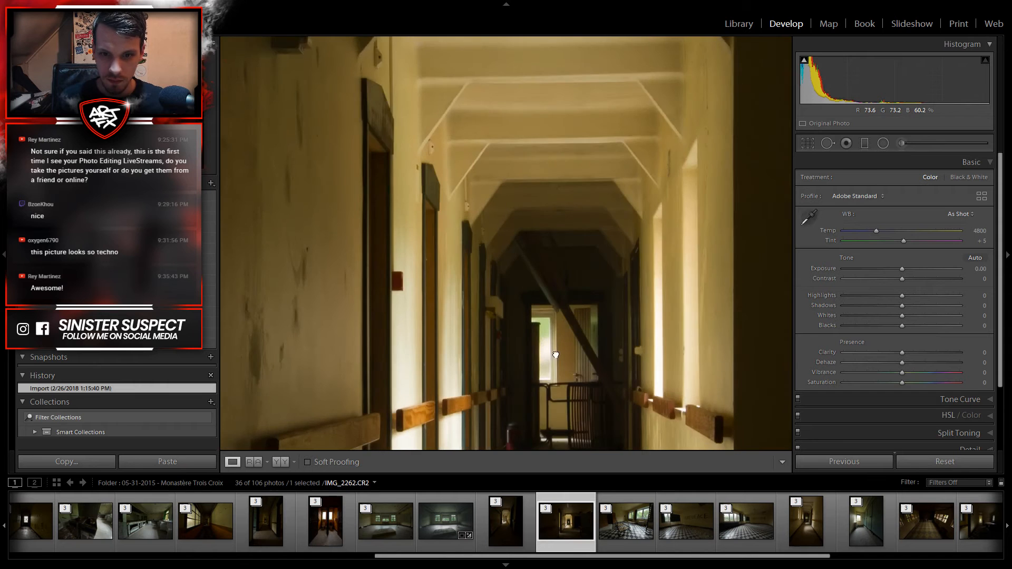
pyautogui.moveTo(555, 352); pyautogui.dragTo(543, 245)
pyautogui.click(564, 336)
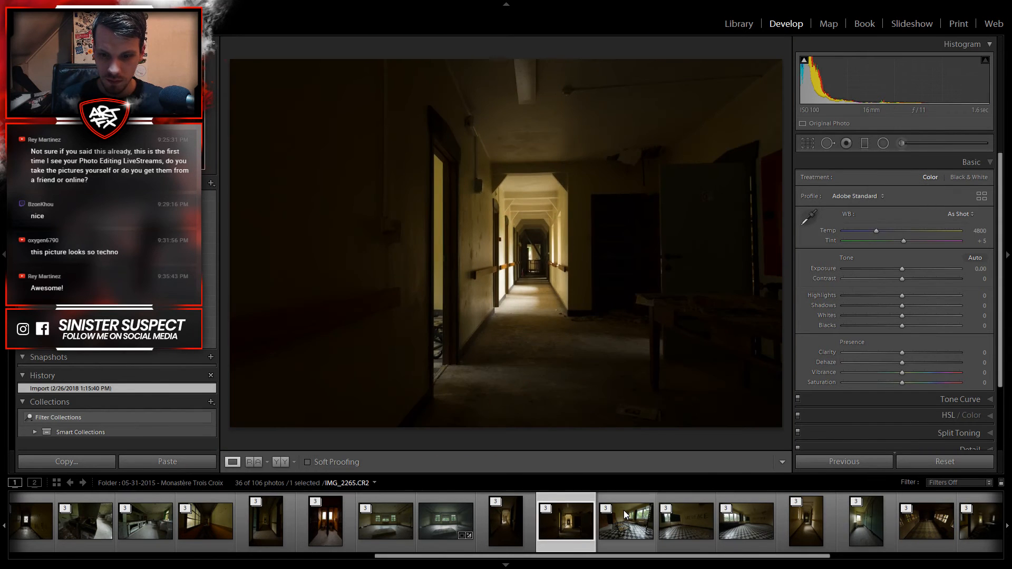
# Step: View the bed-frame room photo, then examine the floor rubble in the photo of the blackboard and CREDENCE wall up close
pyautogui.click(624, 510)
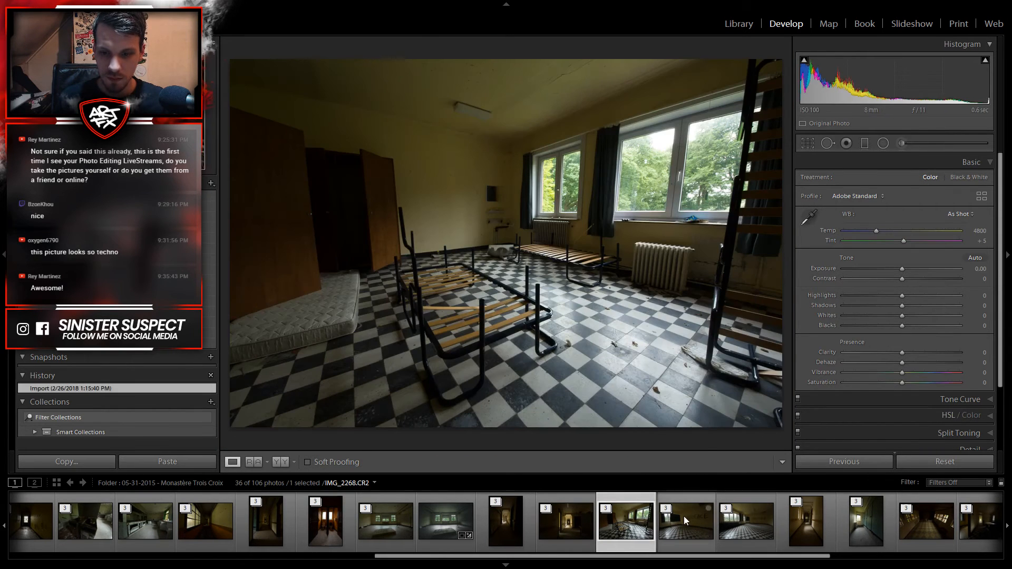
pyautogui.click(689, 514)
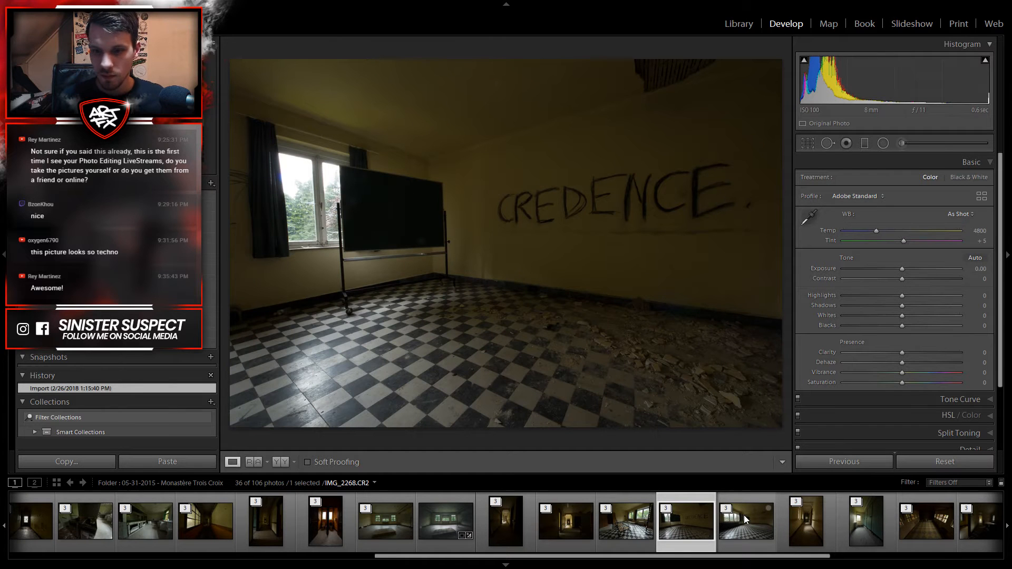
pyautogui.click(634, 215)
pyautogui.moveTo(579, 424); pyautogui.dragTo(415, 136)
pyautogui.moveTo(513, 368); pyautogui.dragTo(460, 94)
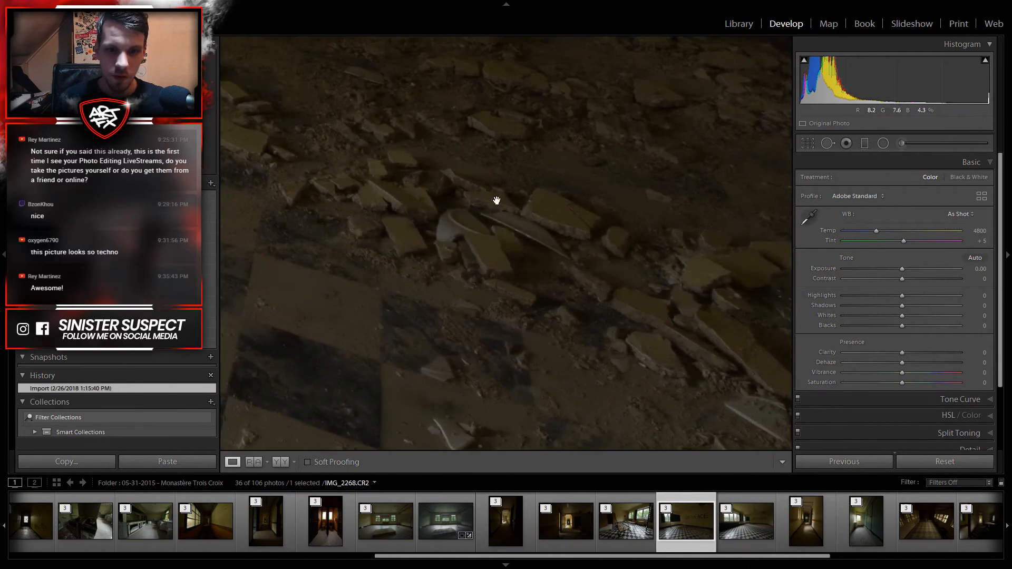
pyautogui.click(563, 174)
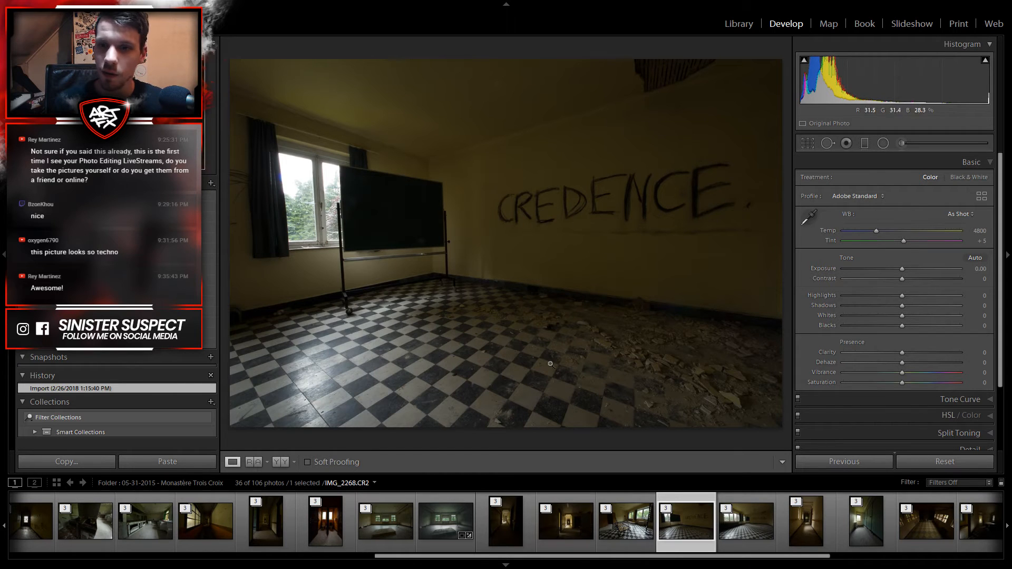
# Step: Review the wider CREDENCE room, the corridor with side windows, the washroom and the stained-glass hall, checking the corridor up close
pyautogui.click(757, 529)
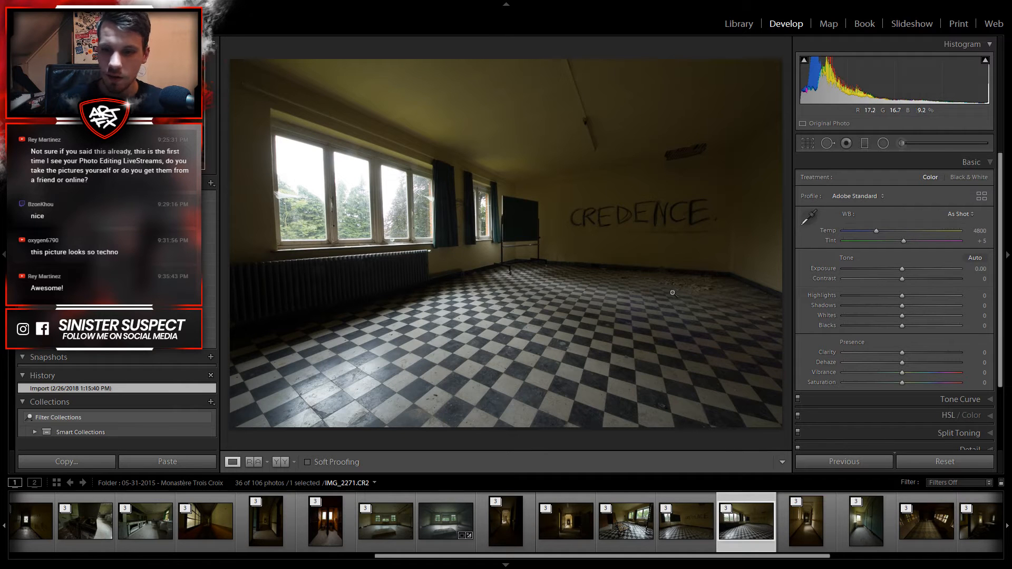
pyautogui.click(820, 527)
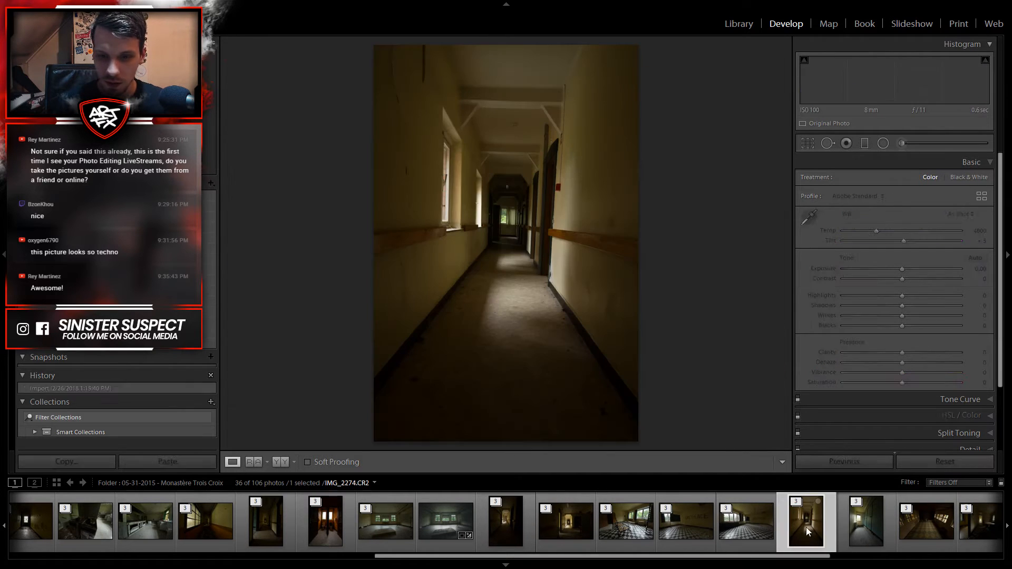
pyautogui.click(510, 232)
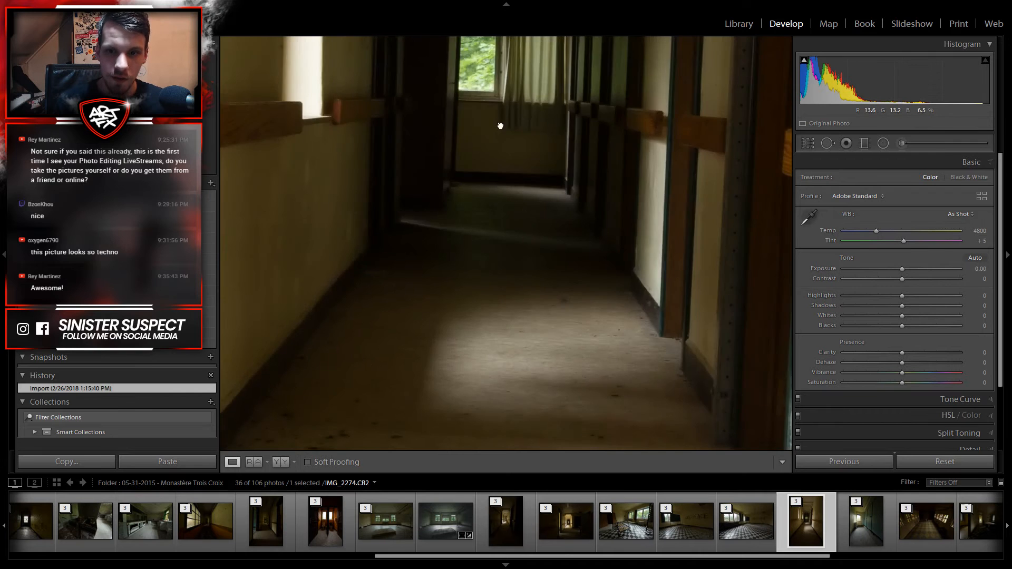
pyautogui.moveTo(500, 127); pyautogui.dragTo(470, 321)
pyautogui.click(469, 320)
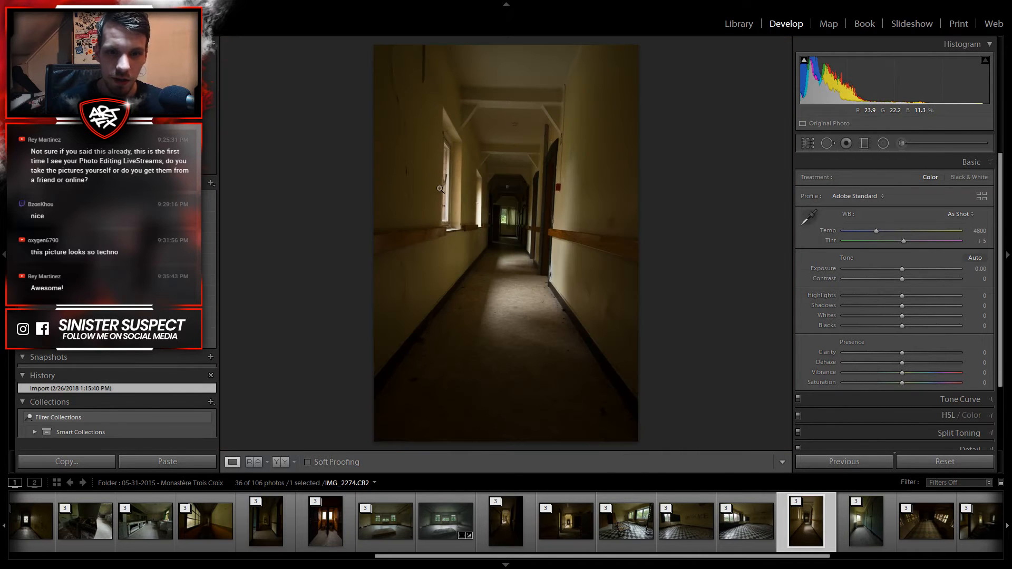
pyautogui.click(867, 520)
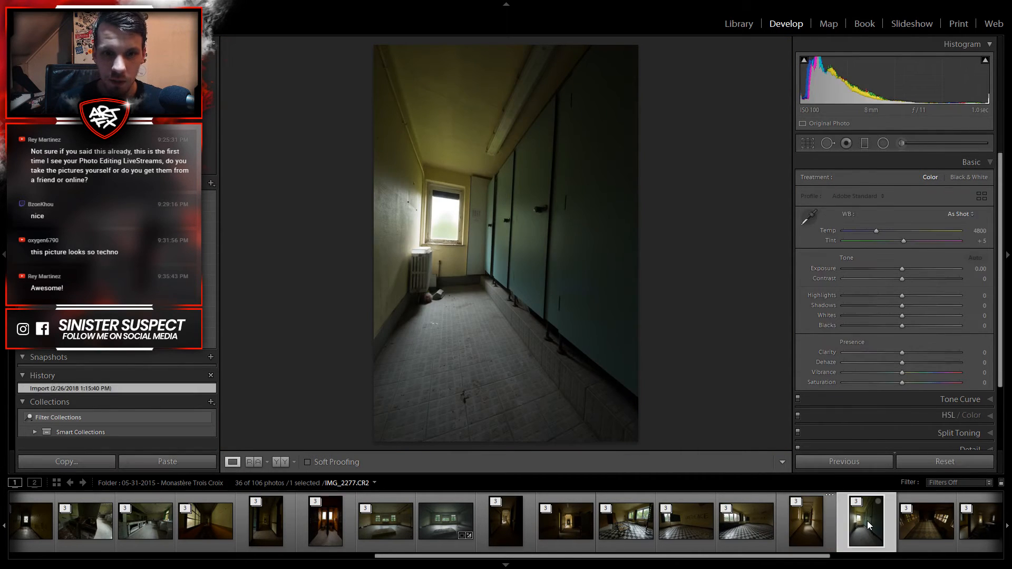
pyautogui.click(928, 535)
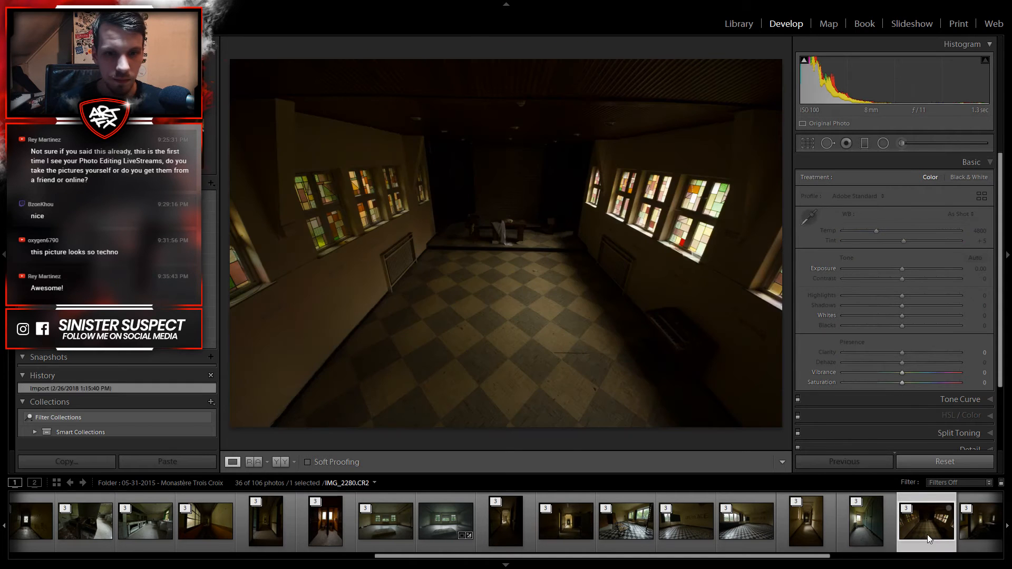
# Step: Review the folder's remaining photos, from the dark room with the table to the two exterior shots of the brick building
pyautogui.moveTo(767, 556); pyautogui.dragTo(849, 556)
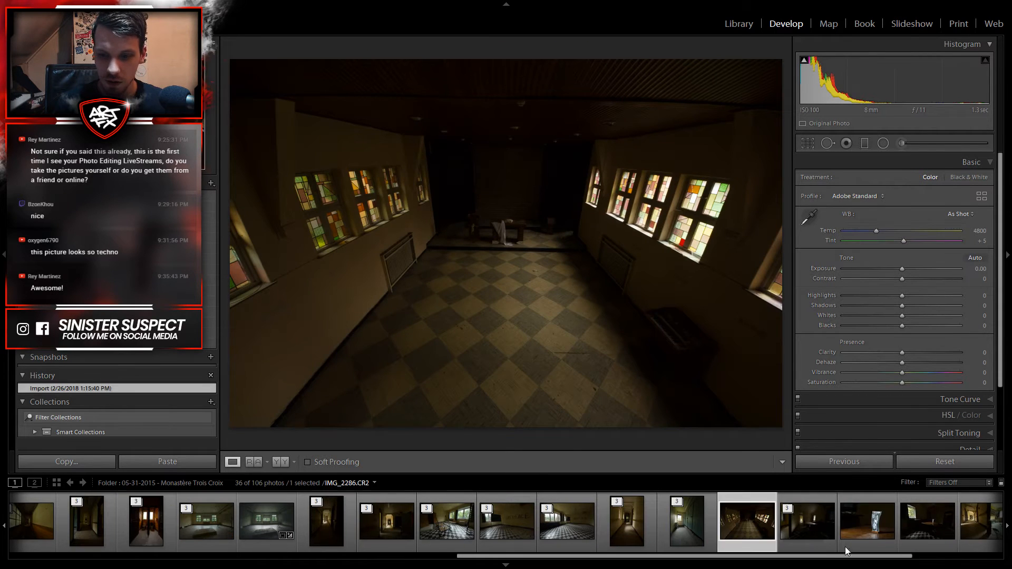
pyautogui.click(823, 521)
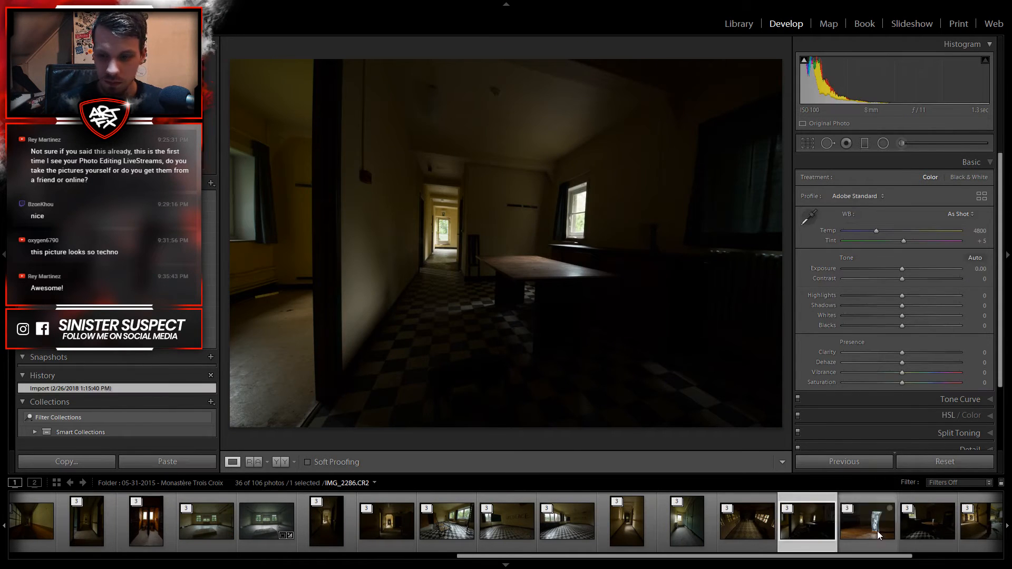
pyautogui.click(877, 533)
pyautogui.click(932, 534)
pyautogui.scroll(-3, 910, 533)
pyautogui.click(792, 523)
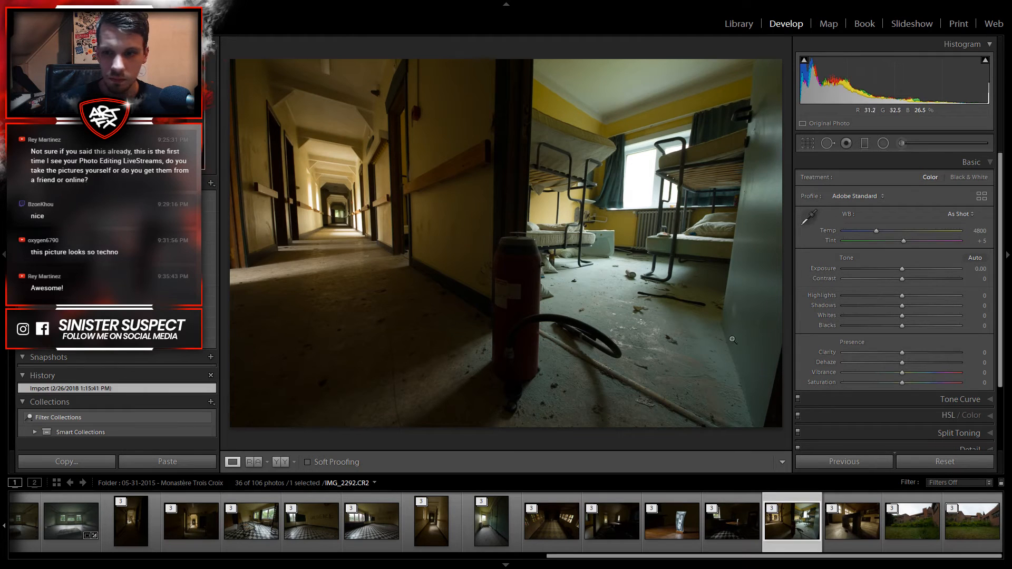
pyautogui.click(839, 524)
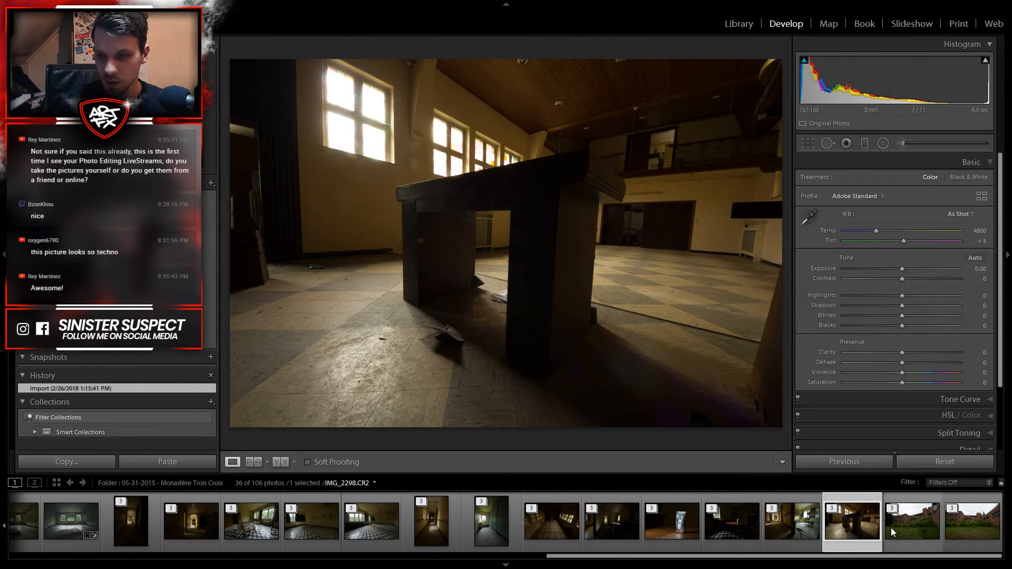
pyautogui.click(920, 530)
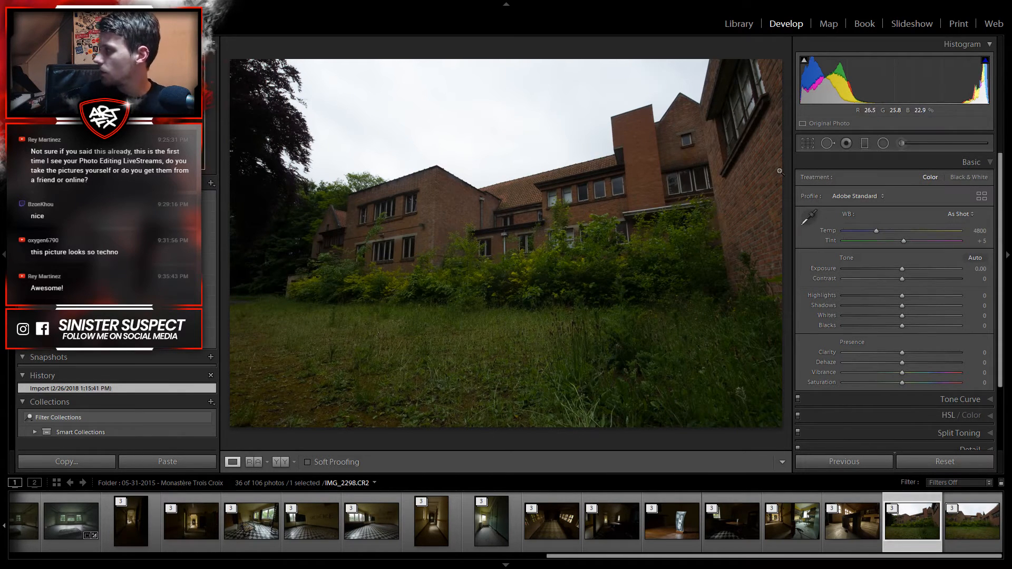
pyautogui.click(972, 528)
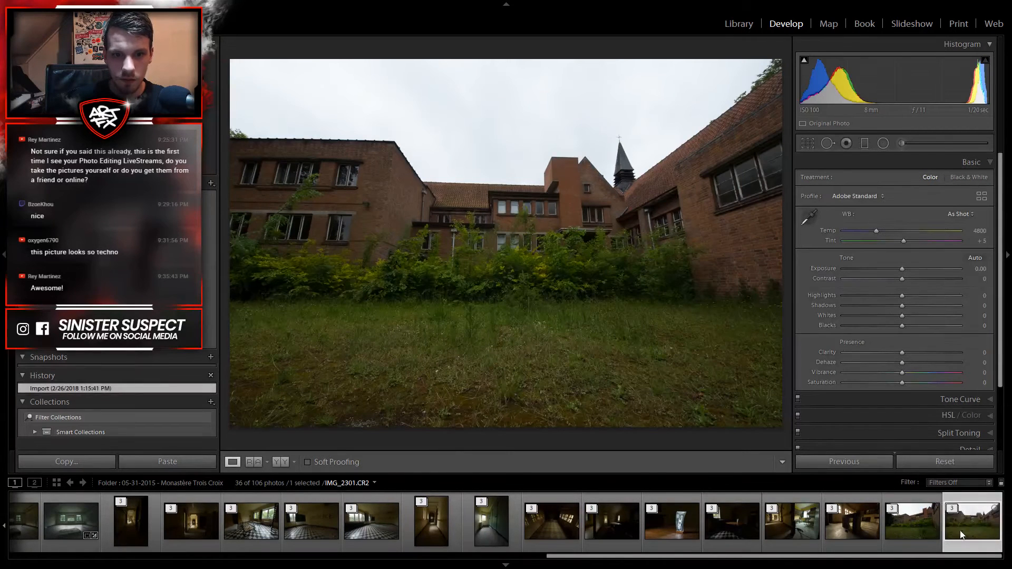
# Step: On the first exterior photo, remove chromatic aberration and enable lens profile corrections with the vignetting amount at 0
pyautogui.click(918, 524)
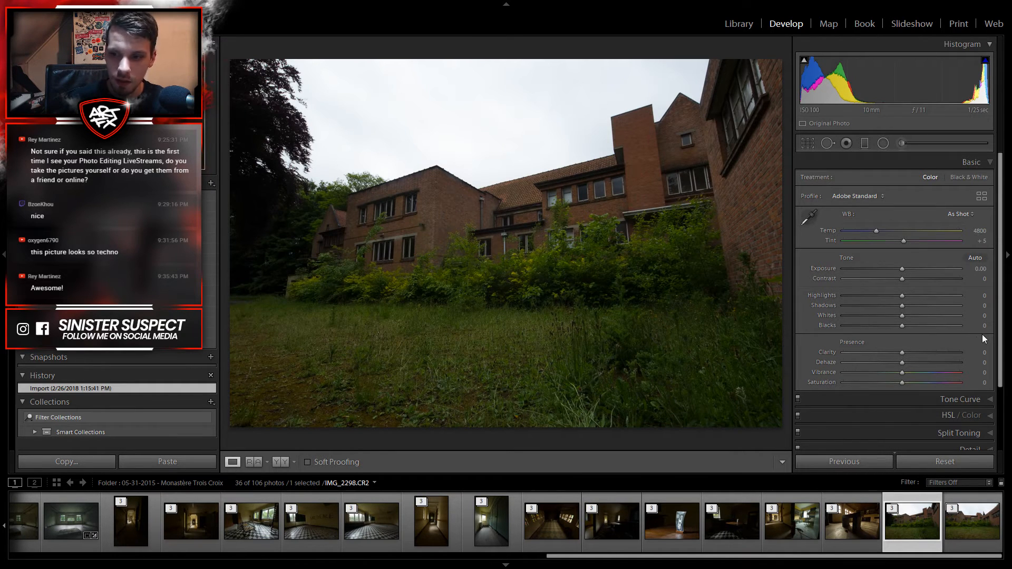
pyautogui.scroll(-3, 970, 369)
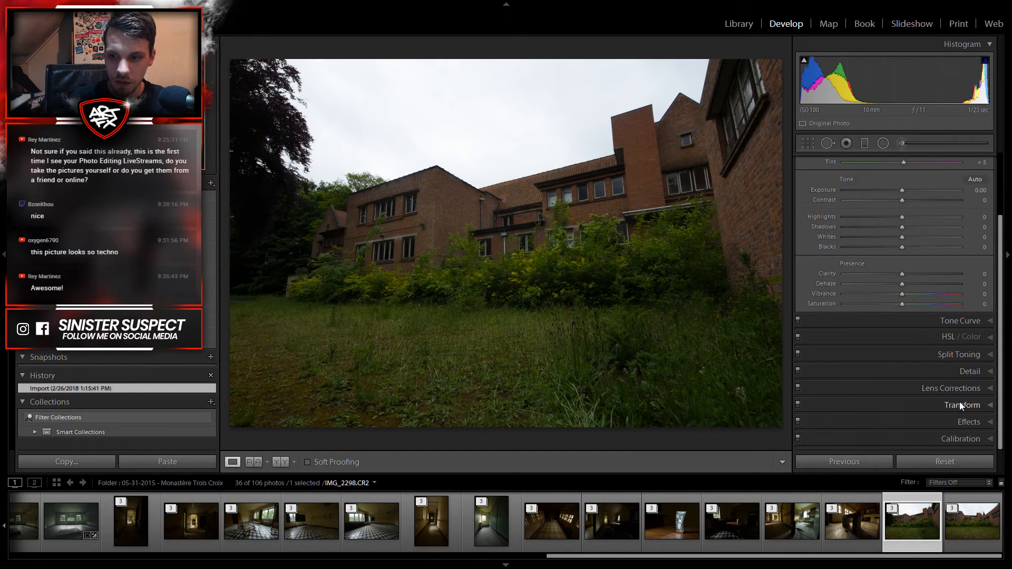
pyautogui.click(960, 388)
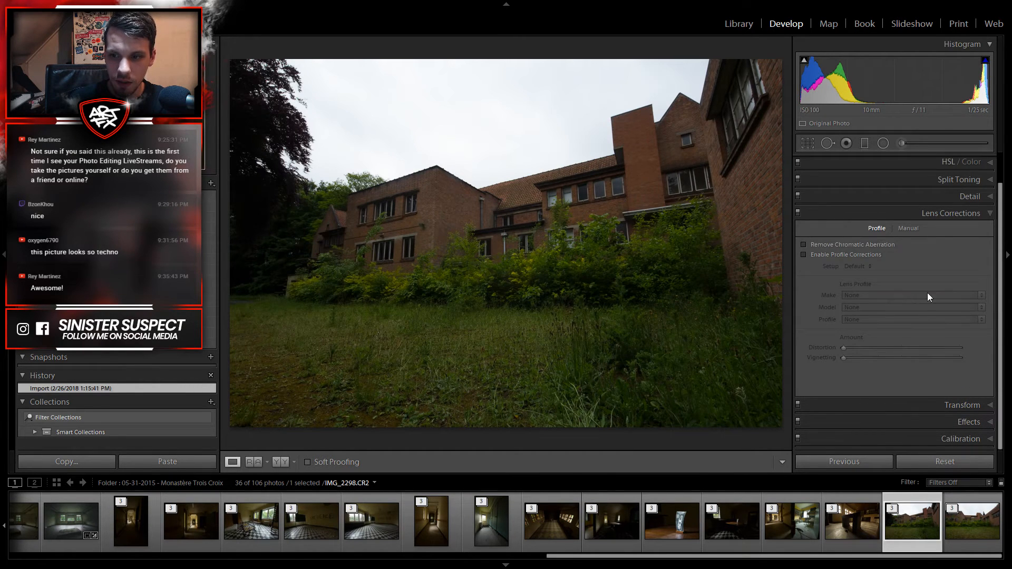
pyautogui.click(843, 245)
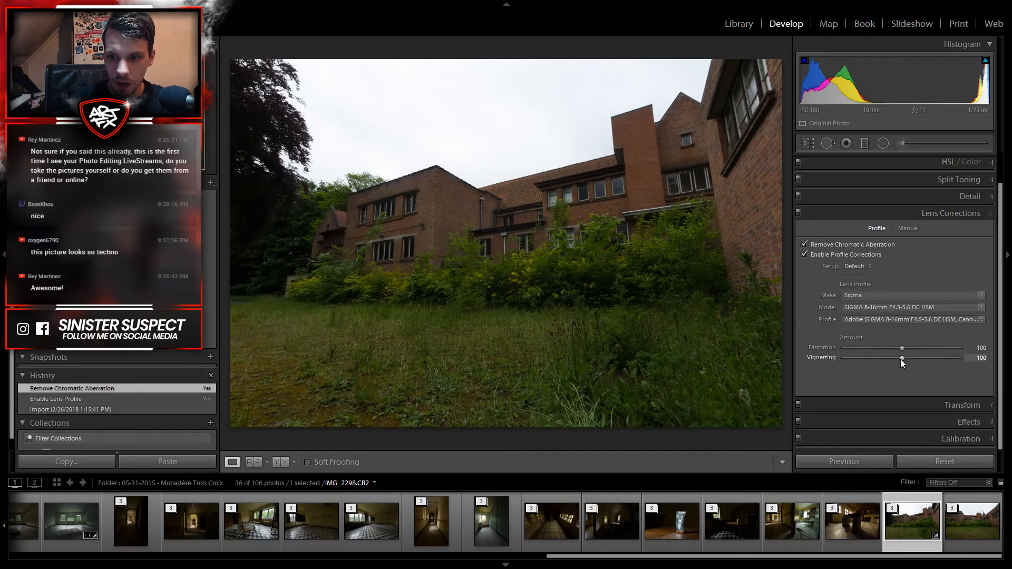
pyautogui.moveTo(903, 359); pyautogui.dragTo(628, 357)
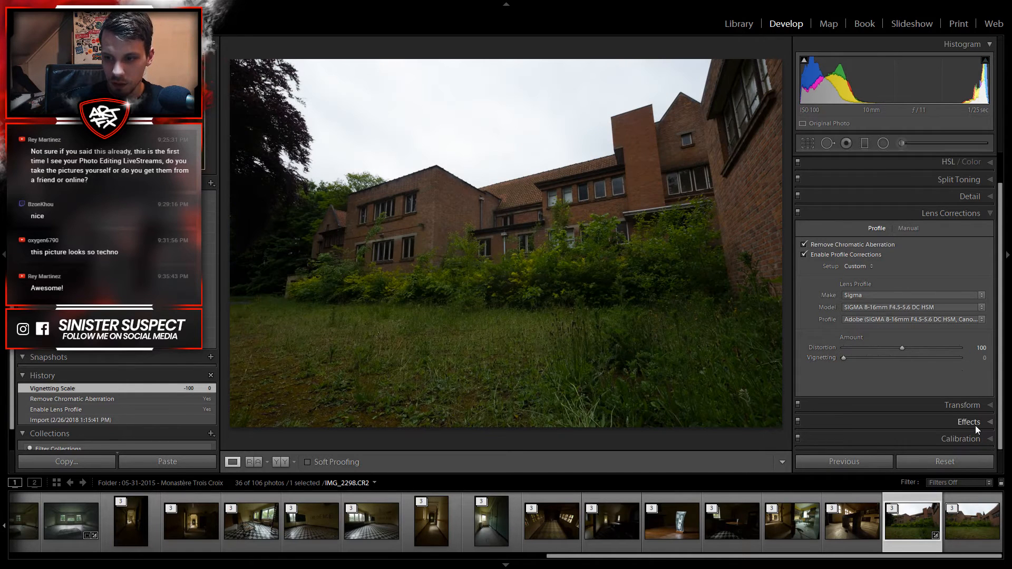
# Step: Straighten the building with Vertical Upright, constrain the crop and set the vertical transform to +2
pyautogui.click(962, 402)
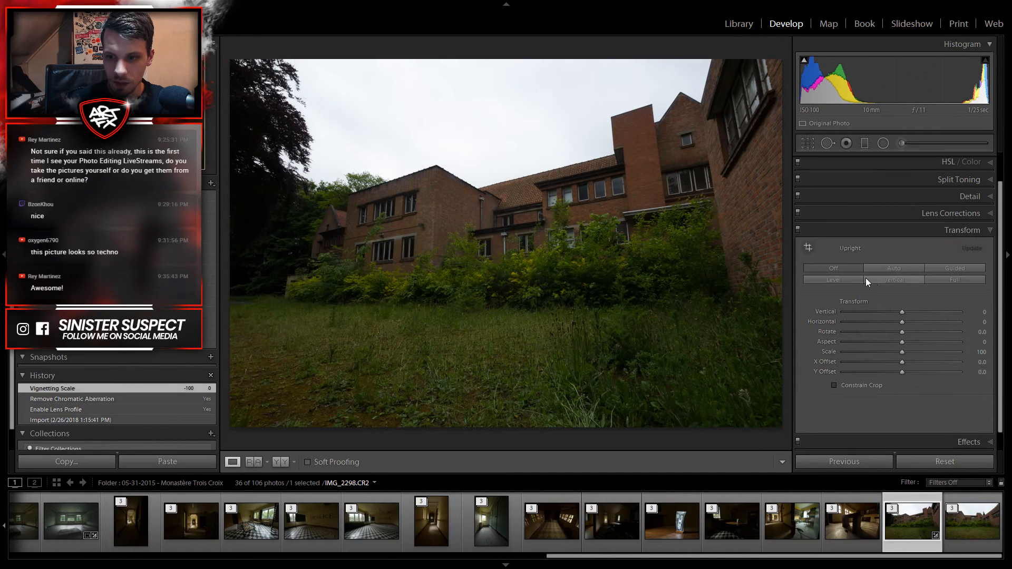
pyautogui.click(909, 281)
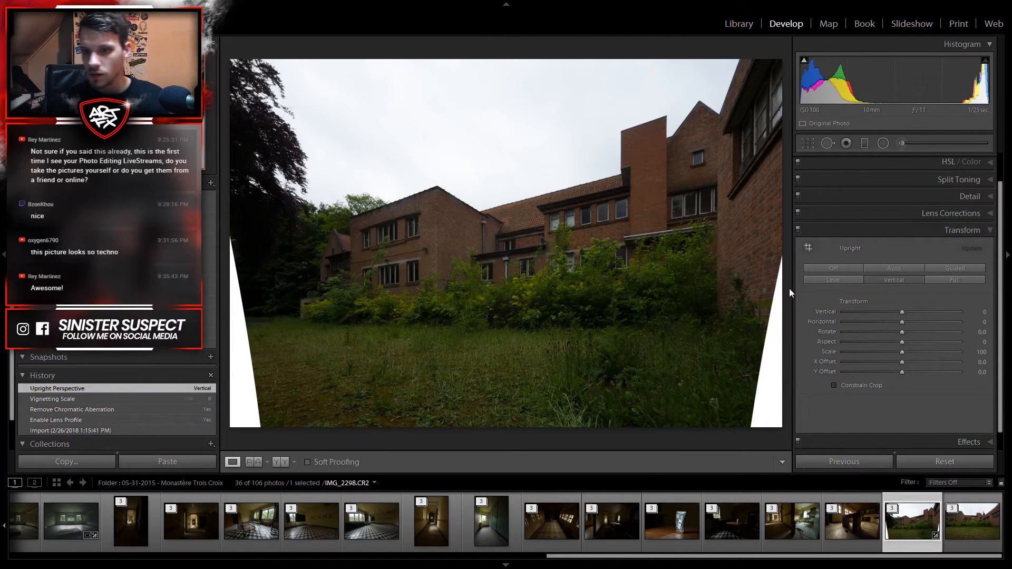
pyautogui.click(898, 316)
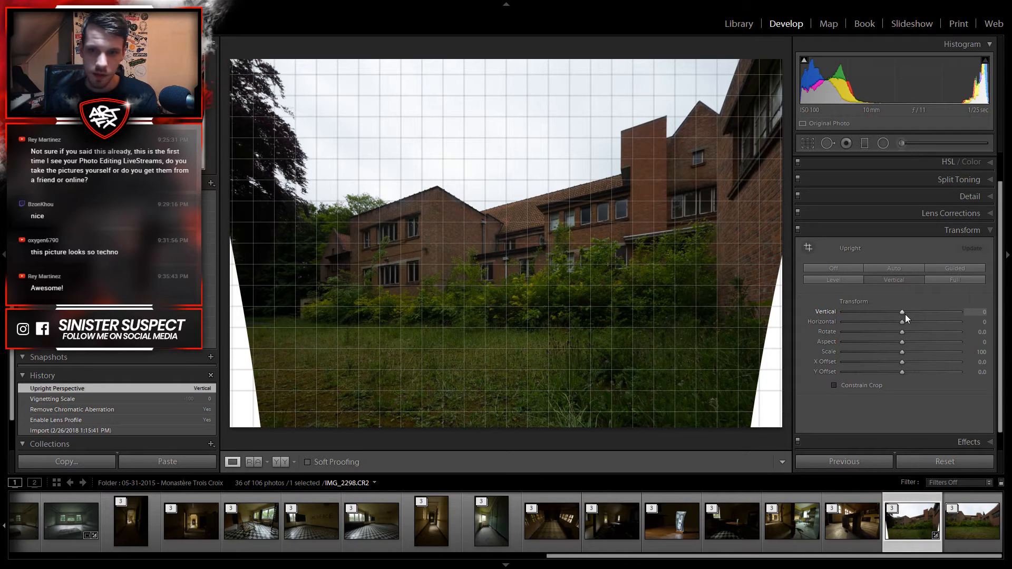
pyautogui.click(849, 386)
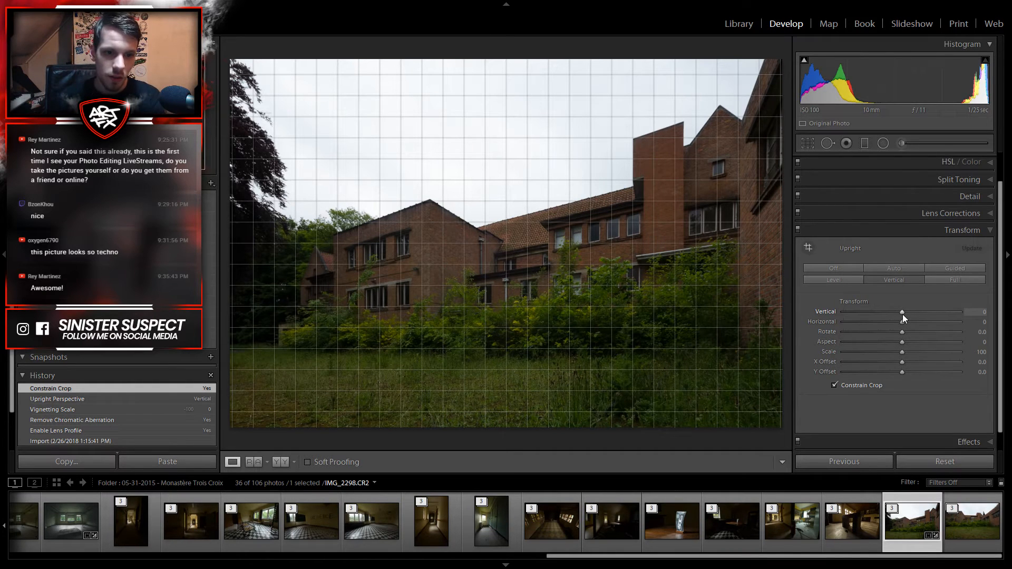
pyautogui.moveTo(902, 314); pyautogui.dragTo(903, 313)
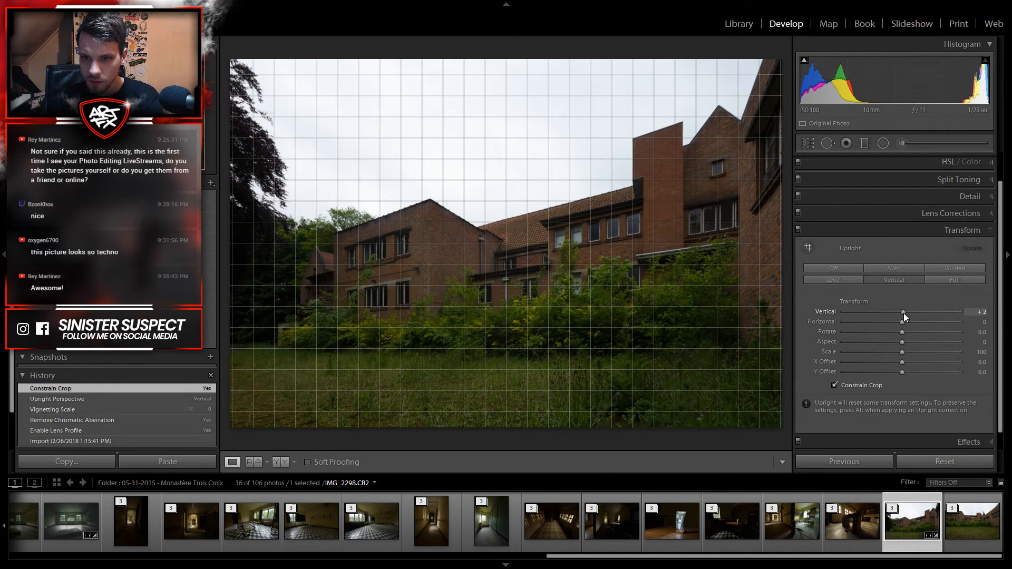
pyautogui.moveTo(903, 313); pyautogui.dragTo(903, 313)
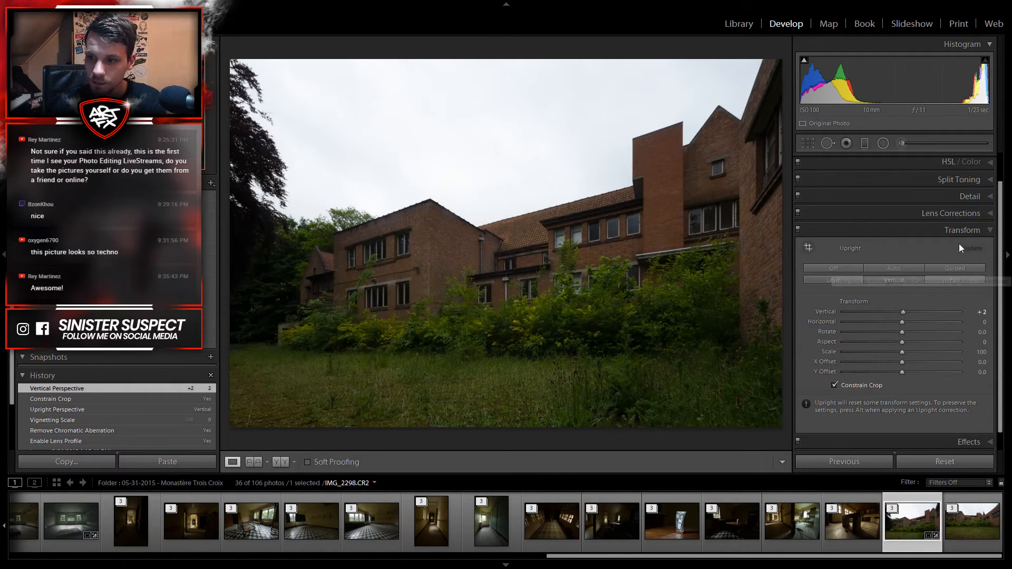
# Step: Cool the exterior photo's white balance to a temperature of 4081
pyautogui.click(957, 229)
pyautogui.click(966, 163)
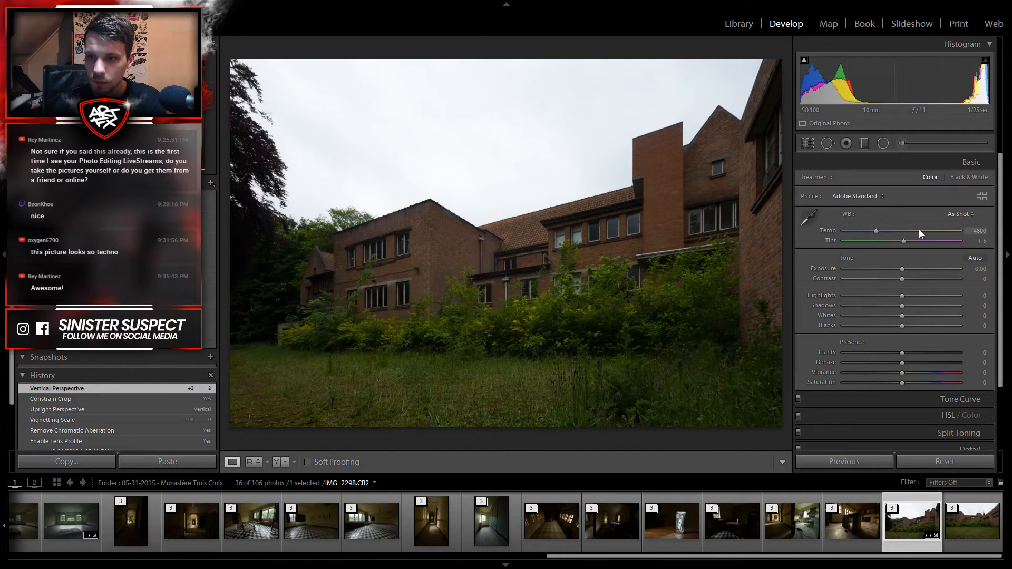
pyautogui.moveTo(874, 229); pyautogui.dragTo(865, 232)
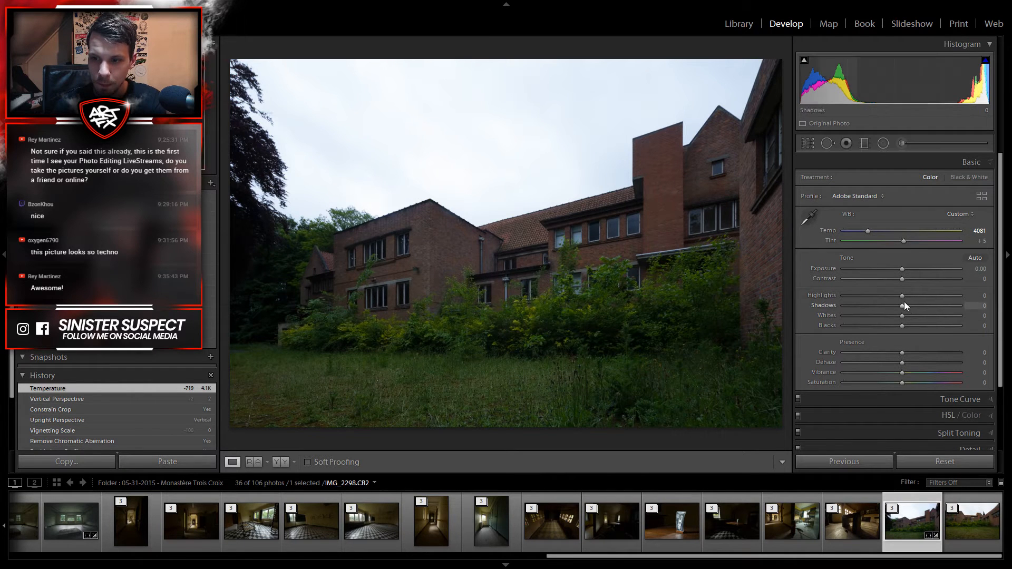
# Step: Lower the exterior photo's highlights to -100 and inspect the recovered sky and the roof edges up close
pyautogui.moveTo(903, 294); pyautogui.dragTo(798, 311)
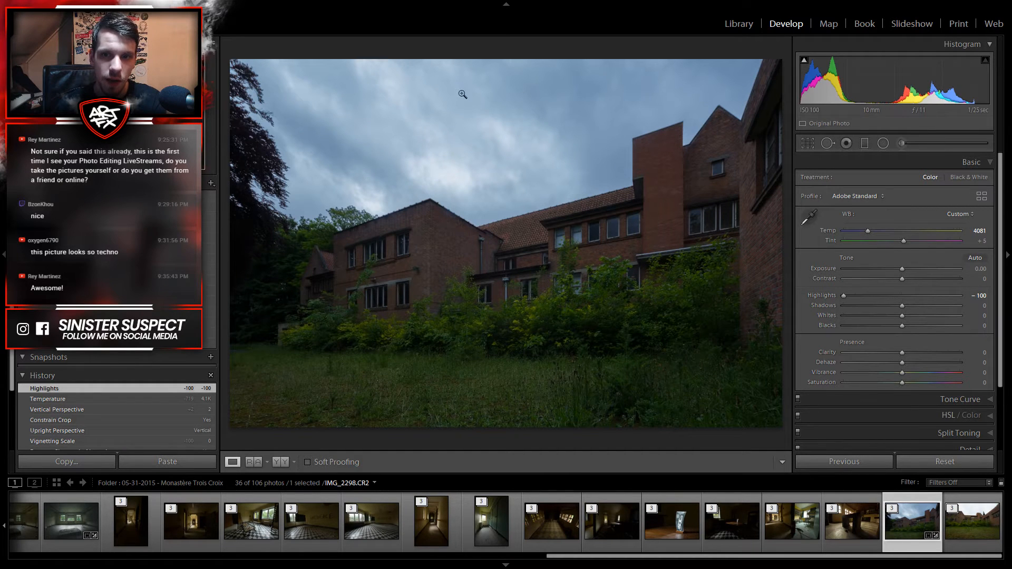
pyautogui.click(711, 71)
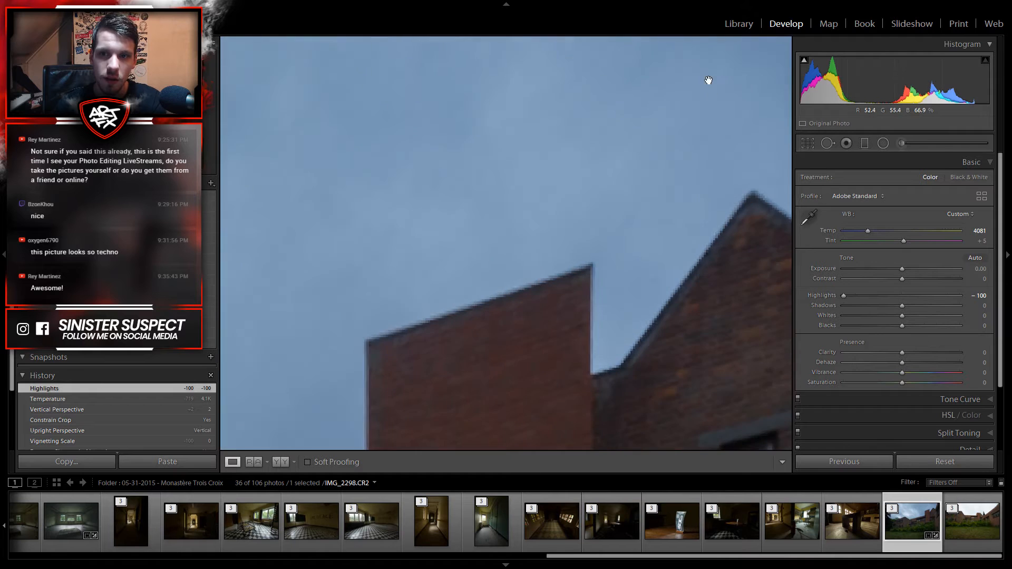
pyautogui.click(516, 122)
pyautogui.click(349, 101)
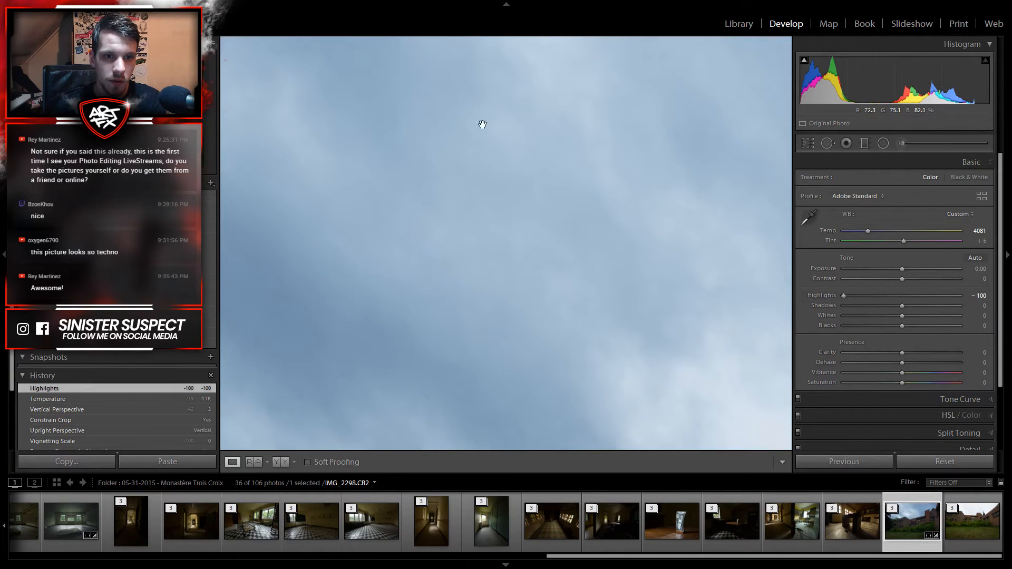
pyautogui.moveTo(349, 205); pyautogui.dragTo(633, 158)
pyautogui.click(632, 158)
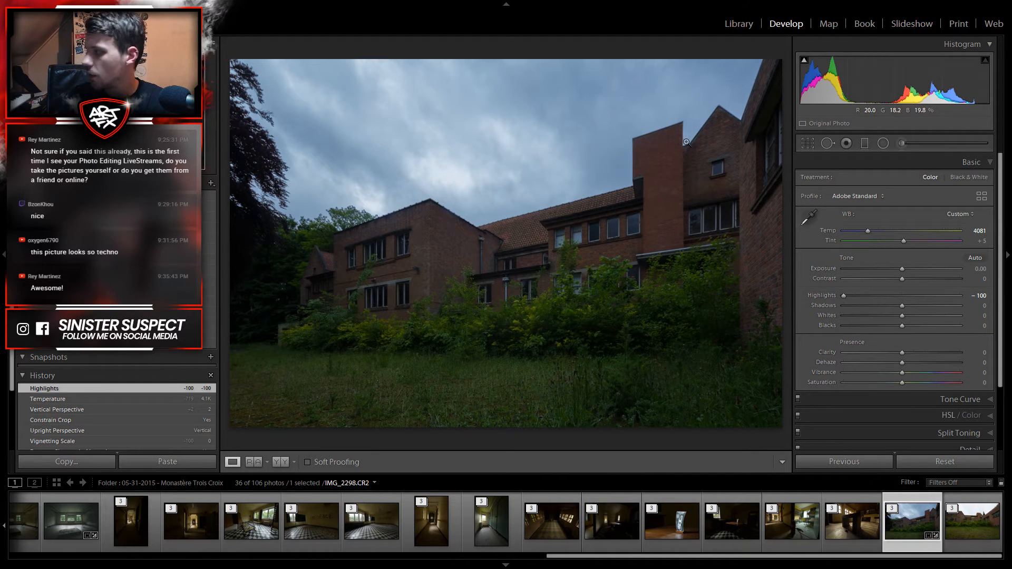
# Step: Warm the temperature to 4443 and set contrast +69, shadows +49, whites -64 and blacks +50
pyautogui.moveTo(869, 232); pyautogui.dragTo(873, 231)
pyautogui.moveTo(902, 306); pyautogui.dragTo(931, 319)
pyautogui.moveTo(901, 280); pyautogui.dragTo(940, 279)
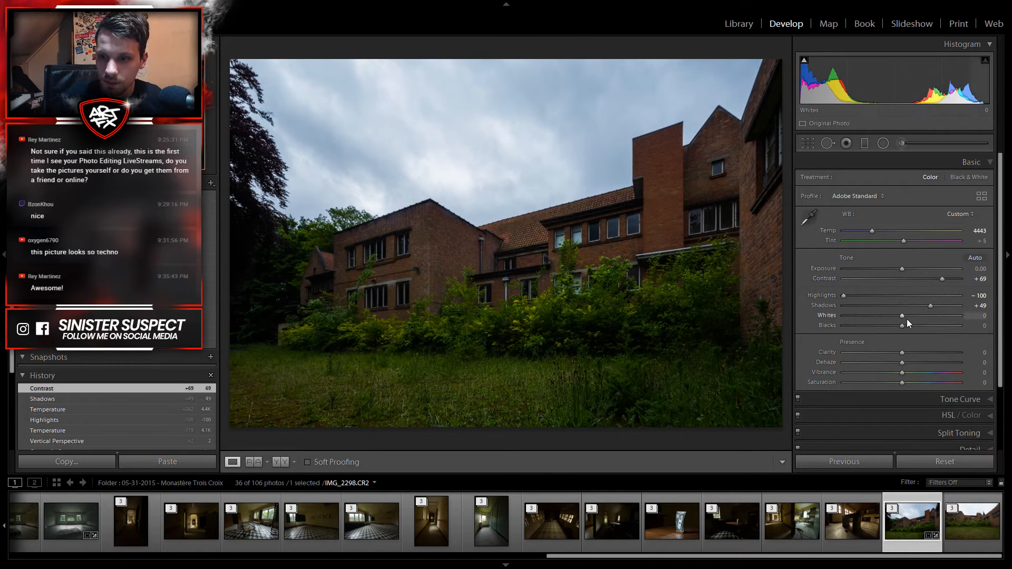
pyautogui.moveTo(903, 325); pyautogui.dragTo(865, 321)
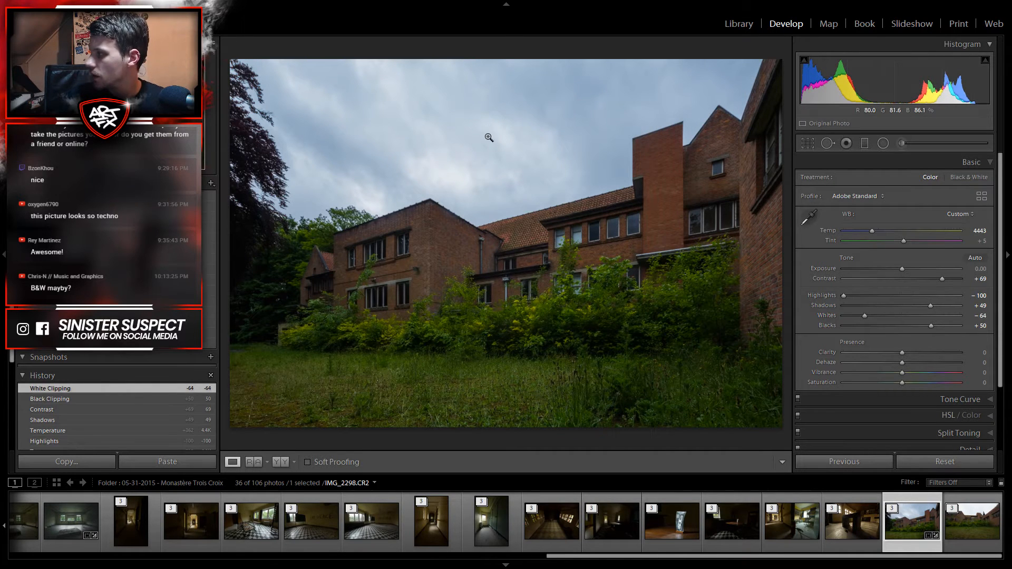
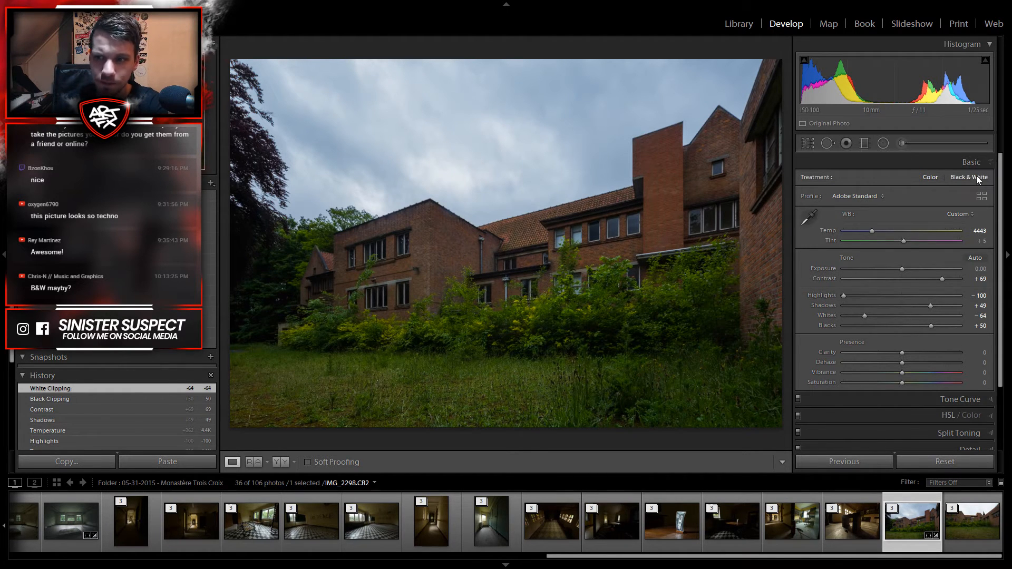
# Step: Convert the photo to black and white with contrast +100, highlights -100, shadows +43, whites +10, blacks +61 and clarity +11
pyautogui.click(969, 177)
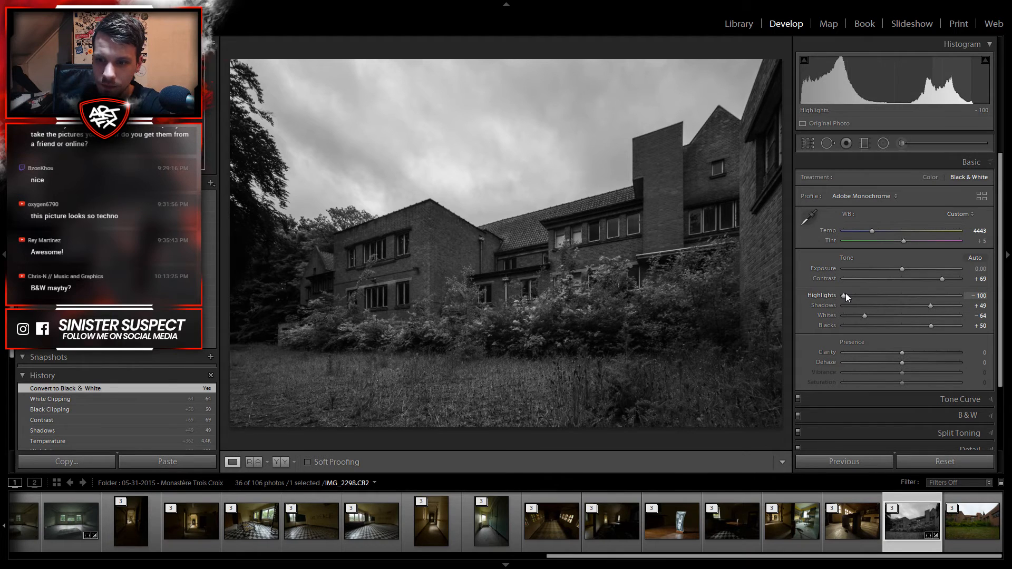
pyautogui.moveTo(843, 296); pyautogui.dragTo(897, 302)
pyautogui.moveTo(954, 279); pyautogui.dragTo(966, 280)
pyautogui.moveTo(910, 312)
pyautogui.mouseDown()
pyautogui.moveTo(899, 314)
pyautogui.moveTo(928, 315)
pyautogui.mouseUp()
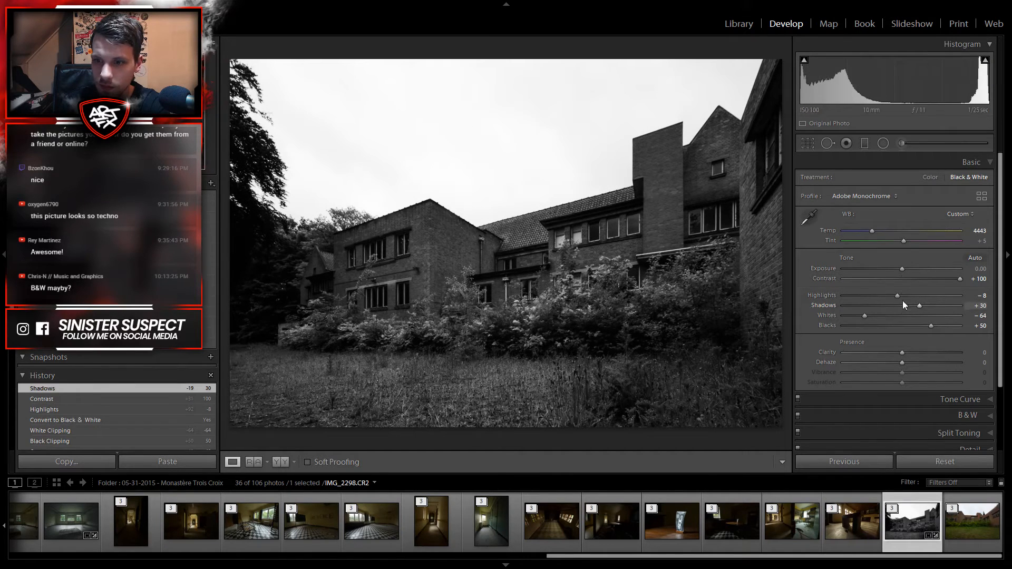
pyautogui.moveTo(896, 296); pyautogui.dragTo(678, 309)
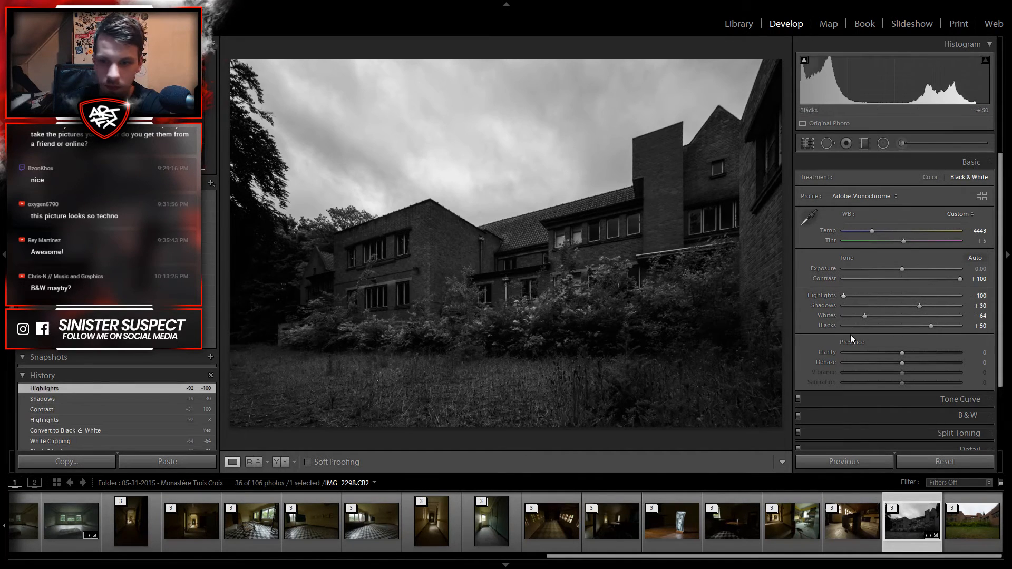
pyautogui.moveTo(864, 316); pyautogui.dragTo(929, 311)
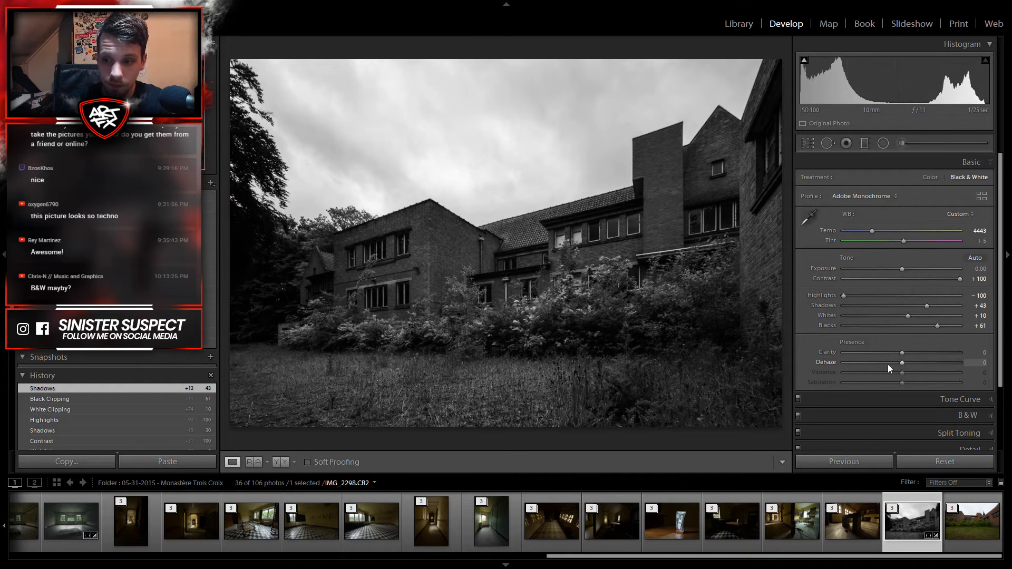
pyautogui.moveTo(906, 353)
pyautogui.mouseDown()
pyautogui.moveTo(922, 356)
pyautogui.moveTo(908, 358)
pyautogui.mouseUp()
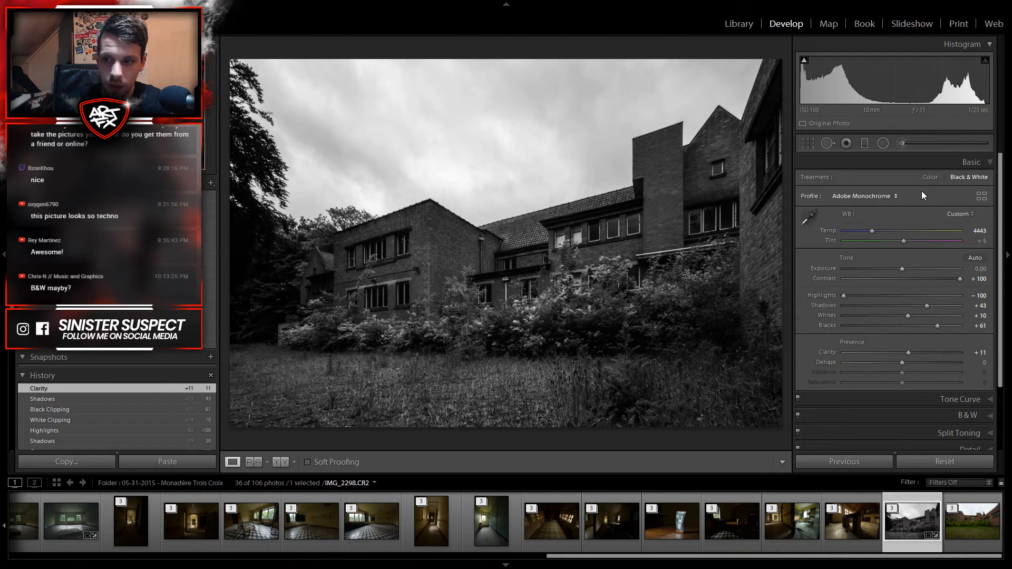
# Step: Apply the Faded Curve preset to the photo's point curve
pyautogui.moveTo(1002, 200); pyautogui.dragTo(1002, 261)
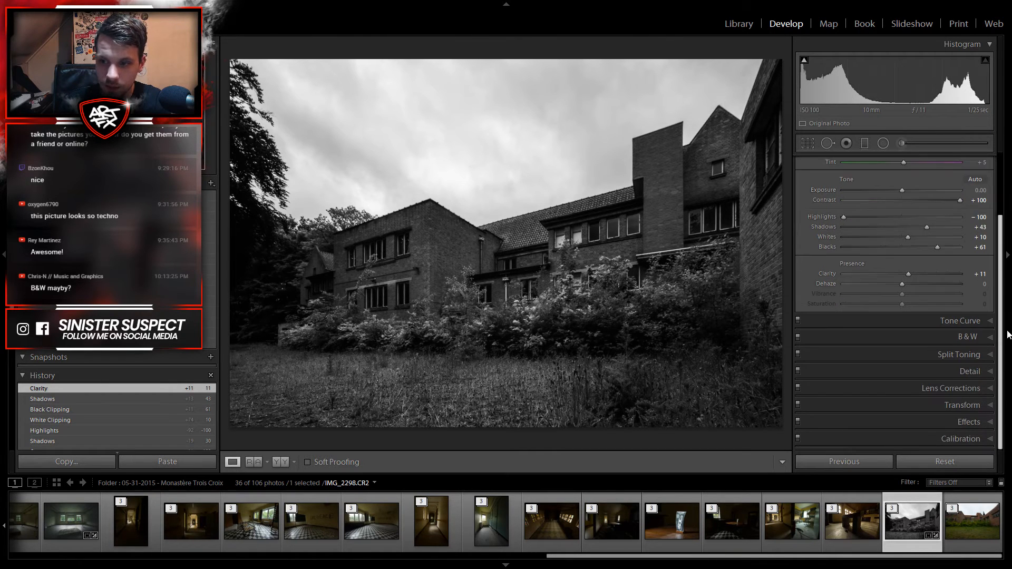
pyautogui.click(963, 316)
pyautogui.click(858, 321)
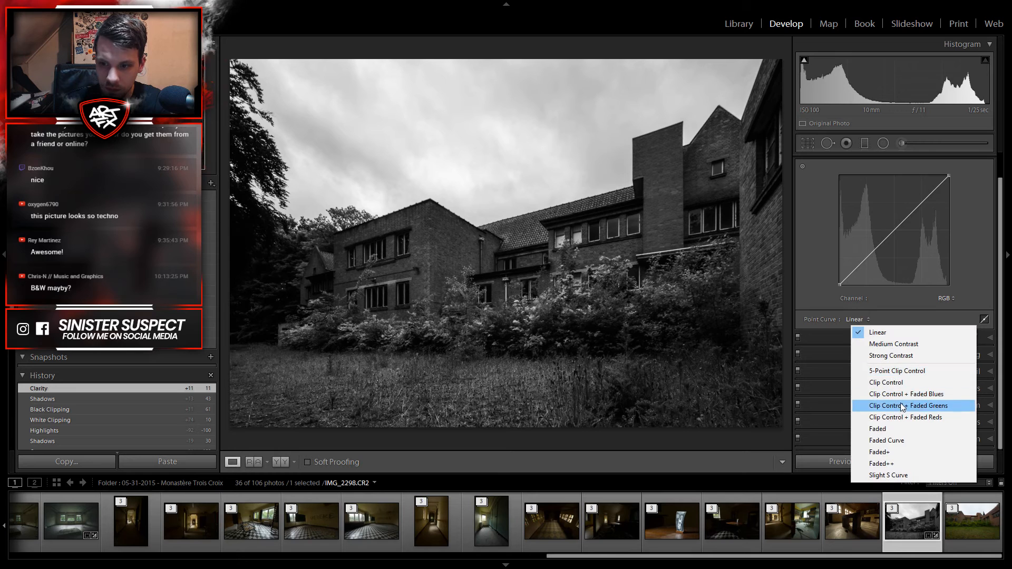
pyautogui.click(897, 440)
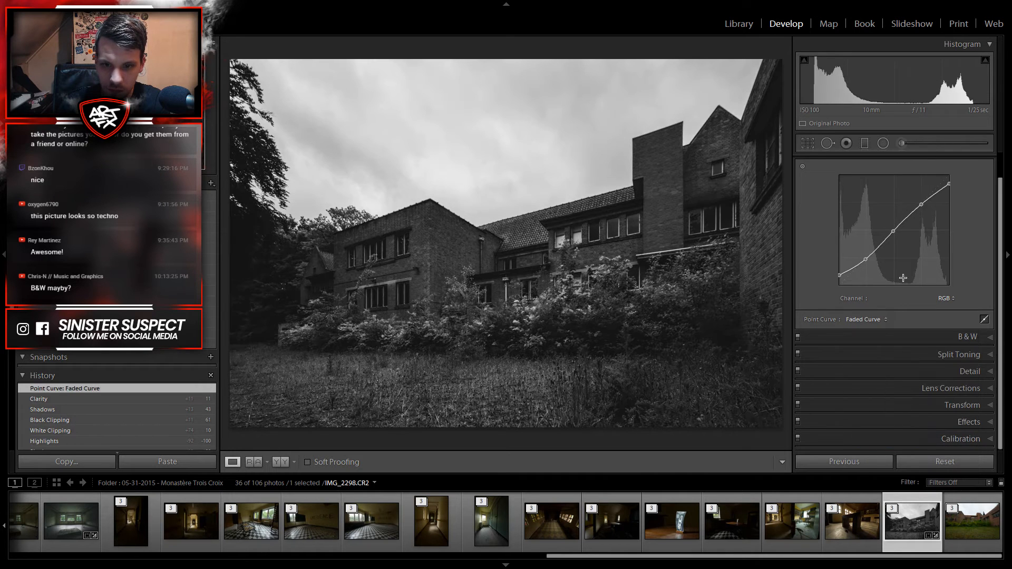
# Step: Set the Black & White Mix to red -31, orange +14, yellow +12, green -7, aqua -4 and blue -91
pyautogui.click(969, 338)
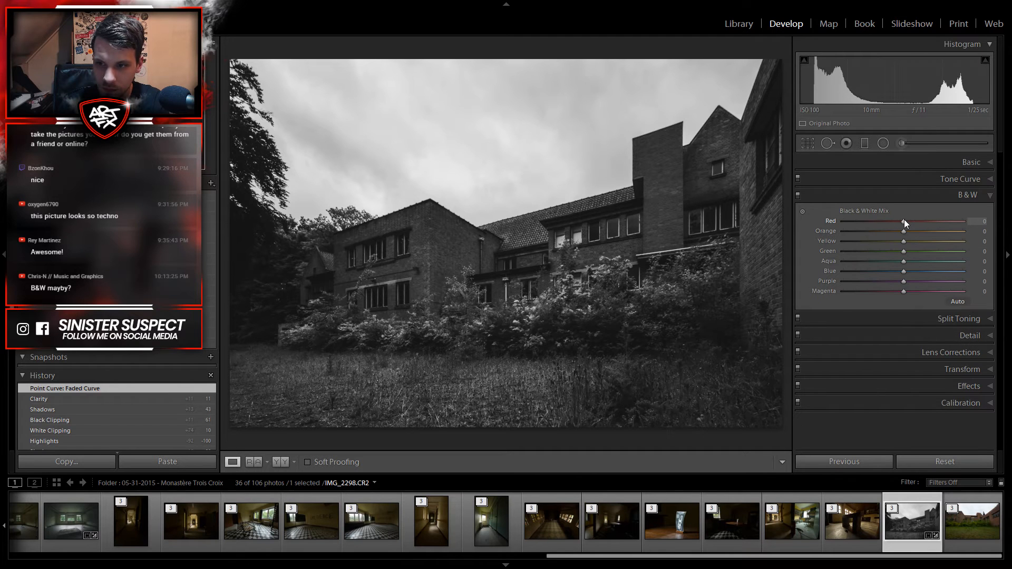
pyautogui.moveTo(901, 220); pyautogui.dragTo(849, 283)
# Step: Examine the brick tower's roof edges and the tree against the darkened sky up close for halos
pyautogui.click(652, 132)
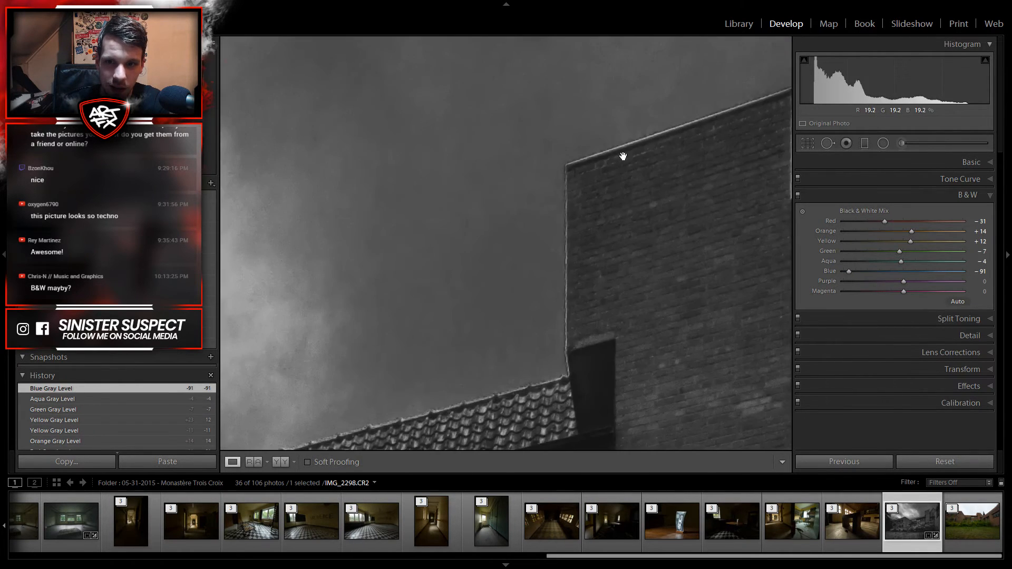
pyautogui.moveTo(644, 131); pyautogui.dragTo(530, 187)
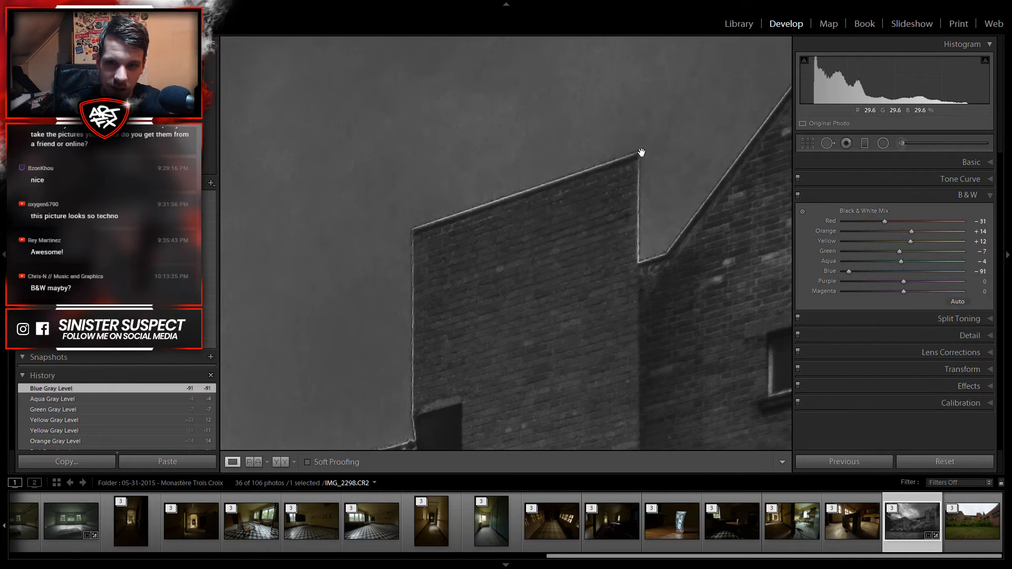
pyautogui.moveTo(662, 255); pyautogui.dragTo(481, 346)
pyautogui.moveTo(702, 218); pyautogui.dragTo(635, 419)
pyautogui.click(664, 355)
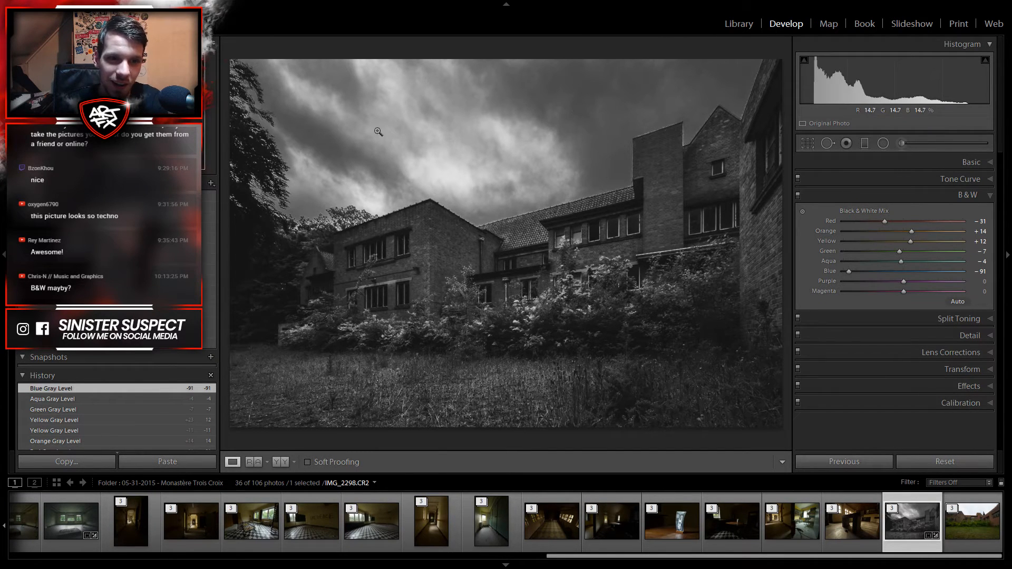
pyautogui.click(233, 83)
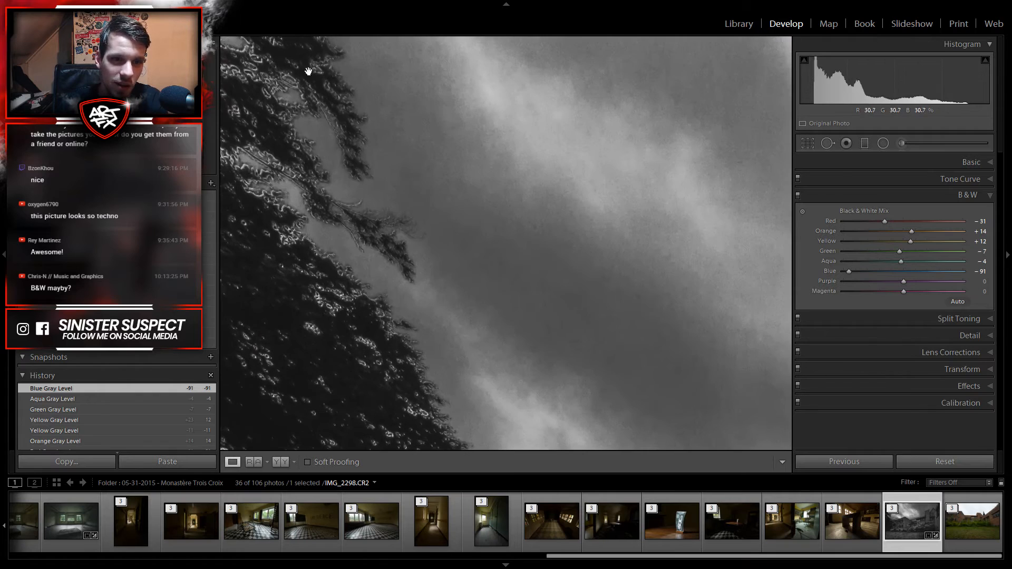
pyautogui.moveTo(278, 174); pyautogui.dragTo(324, 206)
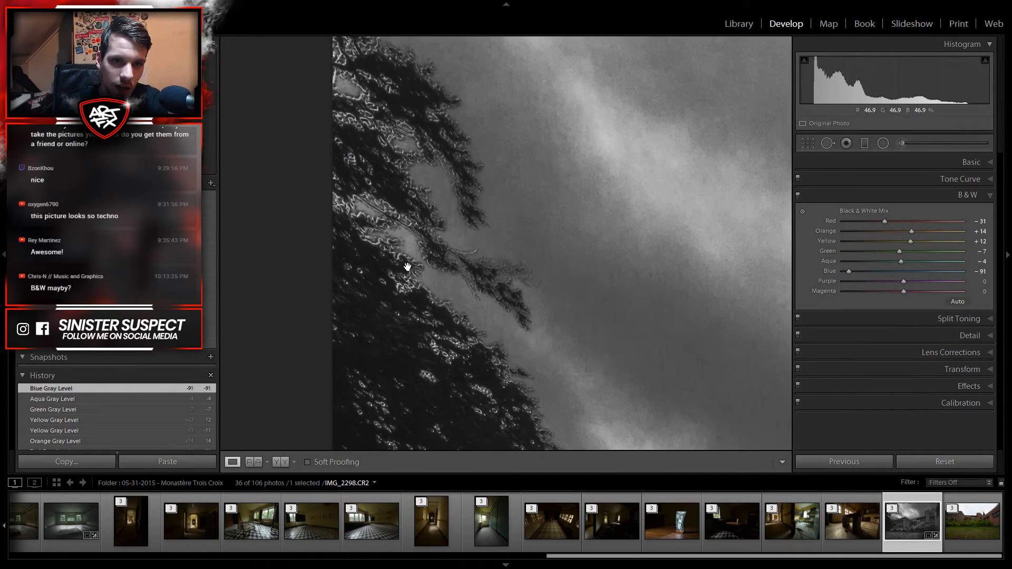
pyautogui.moveTo(465, 351); pyautogui.dragTo(340, 57)
pyautogui.click(482, 222)
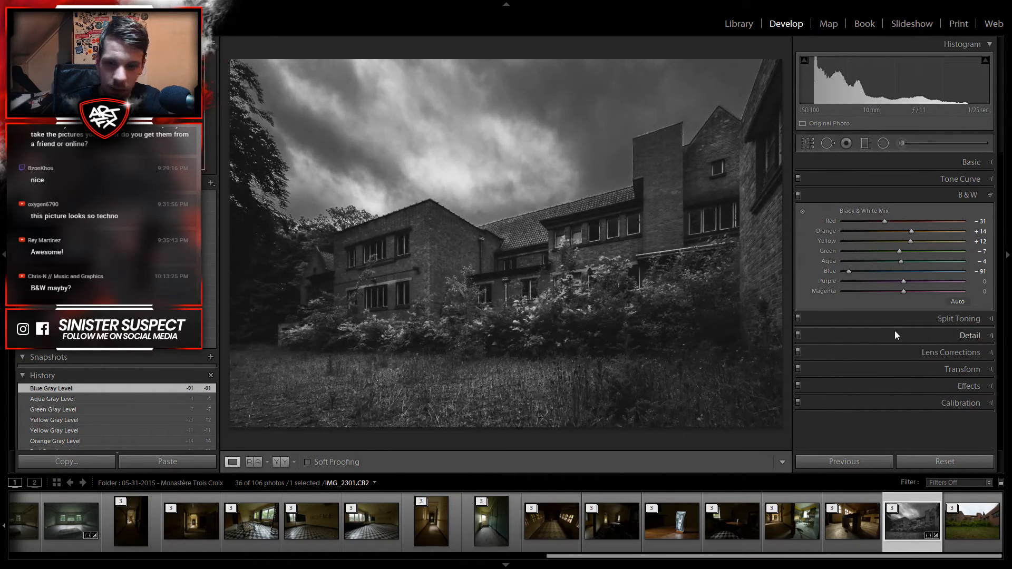
# Step: Reset the photo's settings, look over its neighbouring exposures, and restore the edit from the Blue Gray Level history state
pyautogui.click(947, 466)
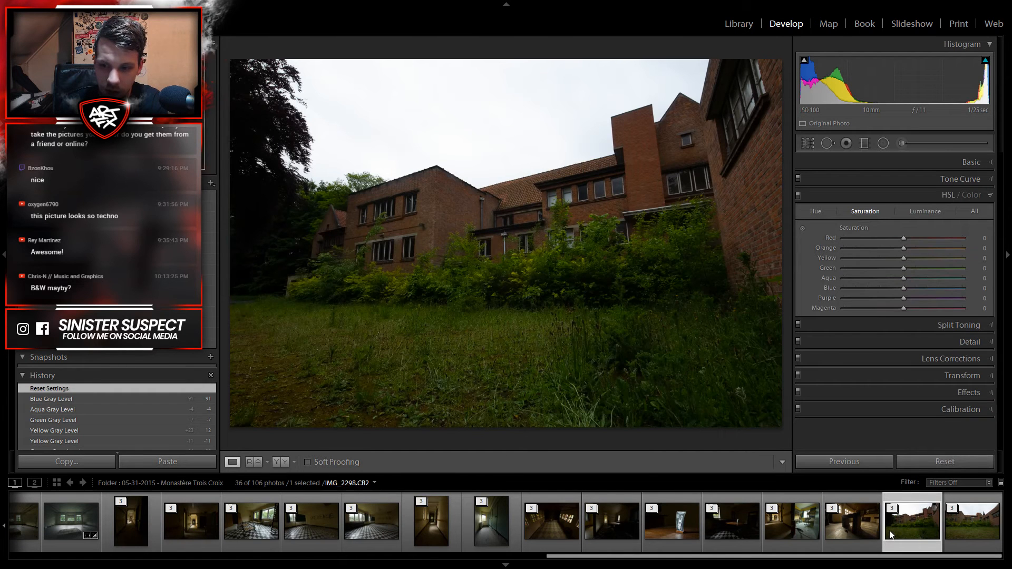
pyautogui.scroll(-2, 894, 513)
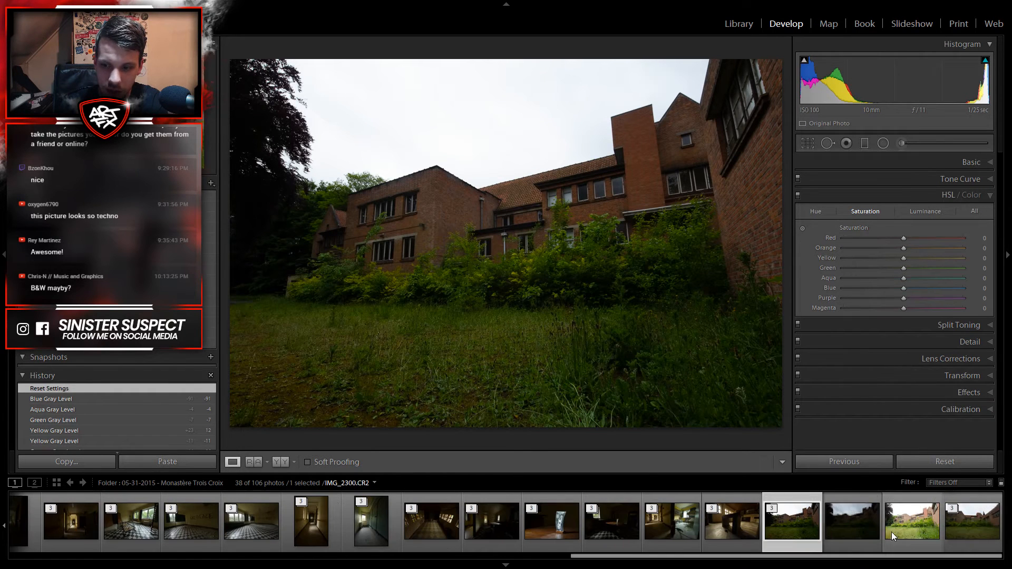
pyautogui.click(62, 399)
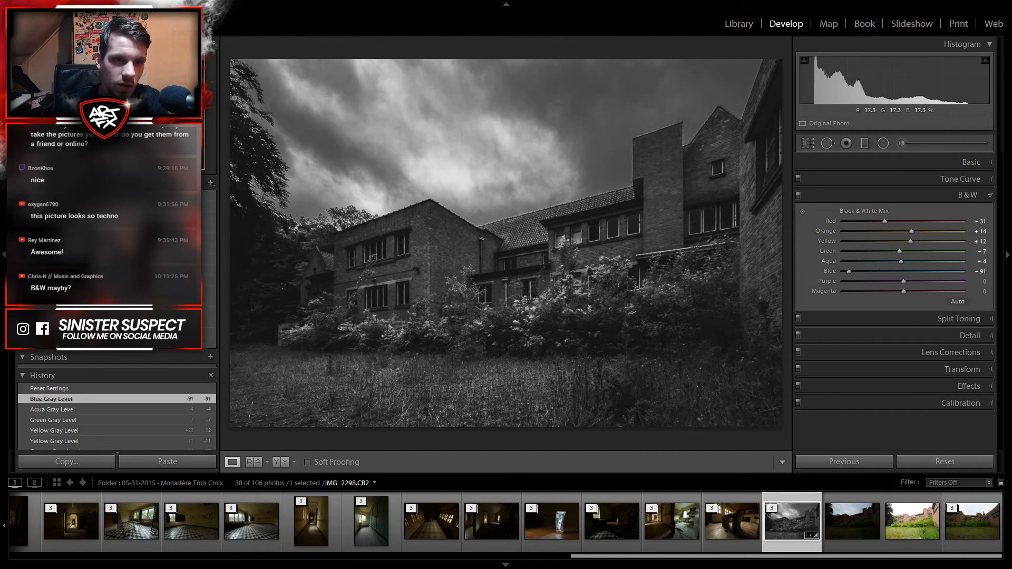
# Step: Check the tree's edges against the sky and return the blue value of the Black & White Mix to 0
pyautogui.click(257, 101)
pyautogui.moveTo(256, 102); pyautogui.dragTo(369, 170)
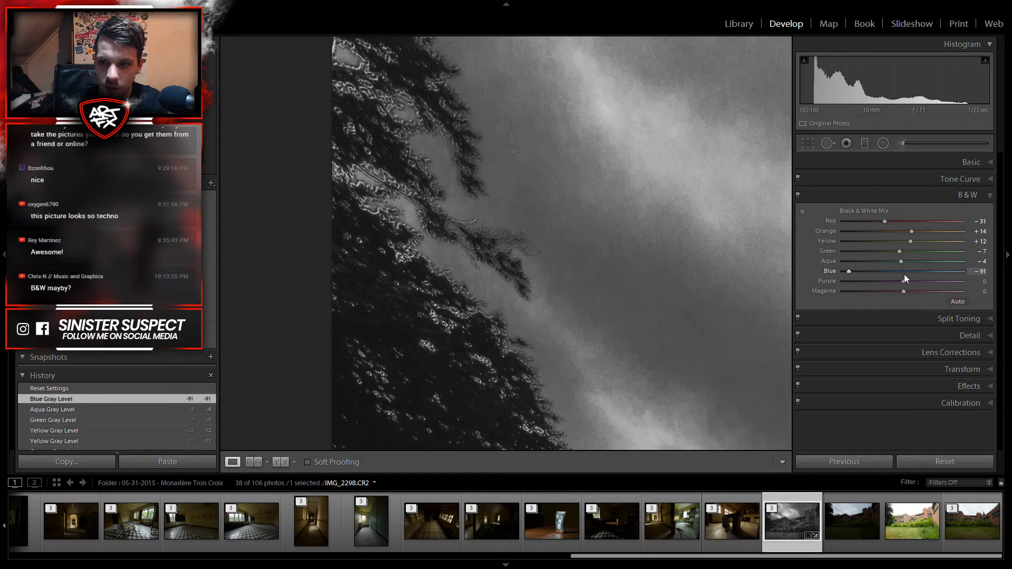
pyautogui.moveTo(903, 274)
pyautogui.mouseDown()
pyautogui.moveTo(833, 272)
pyautogui.moveTo(906, 282)
pyautogui.moveTo(893, 280)
pyautogui.mouseUp()
pyautogui.click(482, 184)
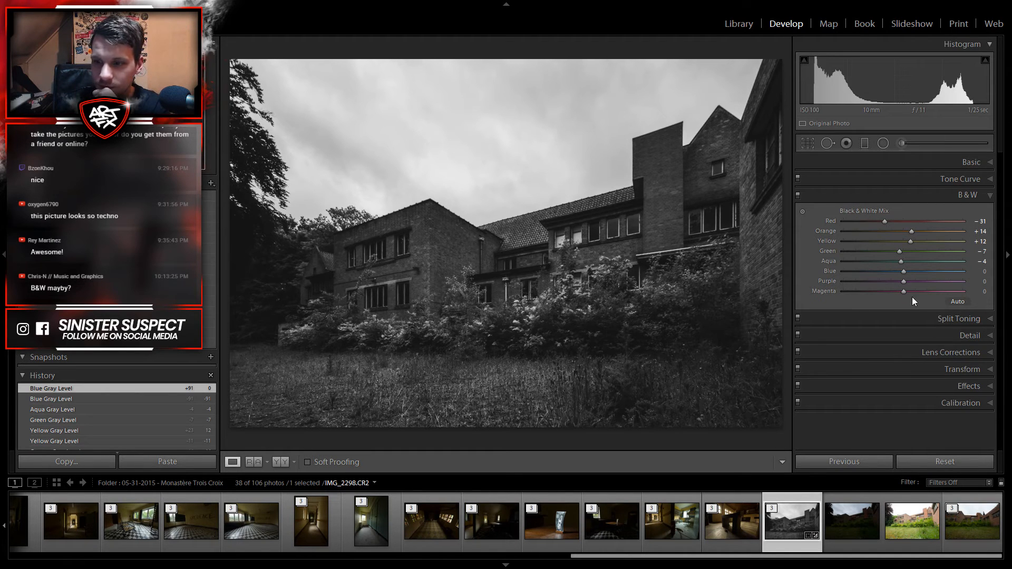
# Step: Set blue, purple and magenta to -100 and aqua to -10 in the Black & White Mix, checking the tree's edges
pyautogui.moveTo(902, 280); pyautogui.dragTo(707, 314)
pyautogui.moveTo(904, 271); pyautogui.dragTo(780, 275)
pyautogui.click(266, 111)
pyautogui.moveTo(258, 202); pyautogui.dragTo(766, 325)
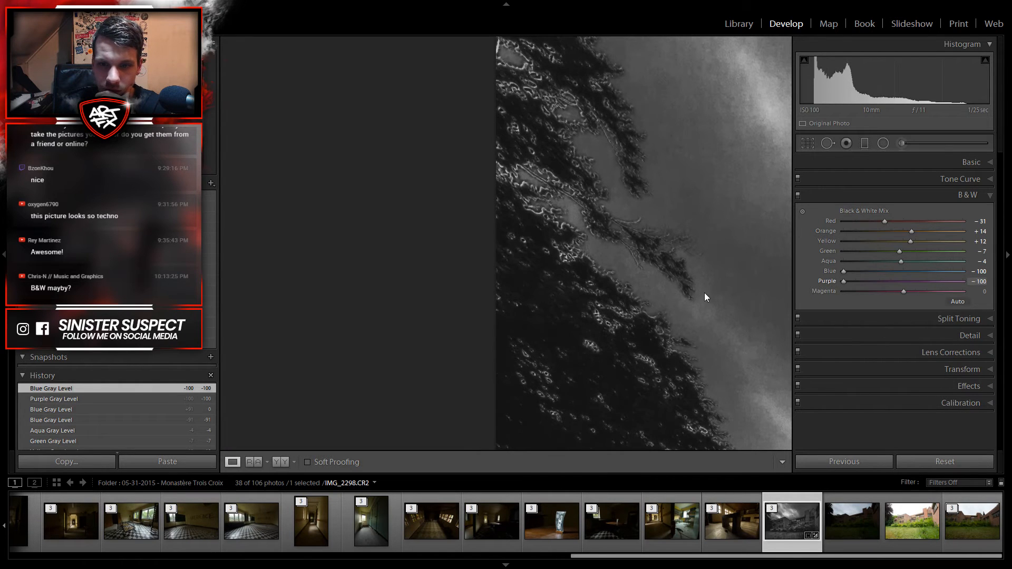
pyautogui.moveTo(903, 291); pyautogui.dragTo(713, 323)
pyautogui.moveTo(895, 263)
pyautogui.mouseDown()
pyautogui.moveTo(714, 264)
pyautogui.moveTo(990, 273)
pyautogui.moveTo(726, 276)
pyautogui.moveTo(897, 265)
pyautogui.mouseUp()
pyautogui.click(693, 249)
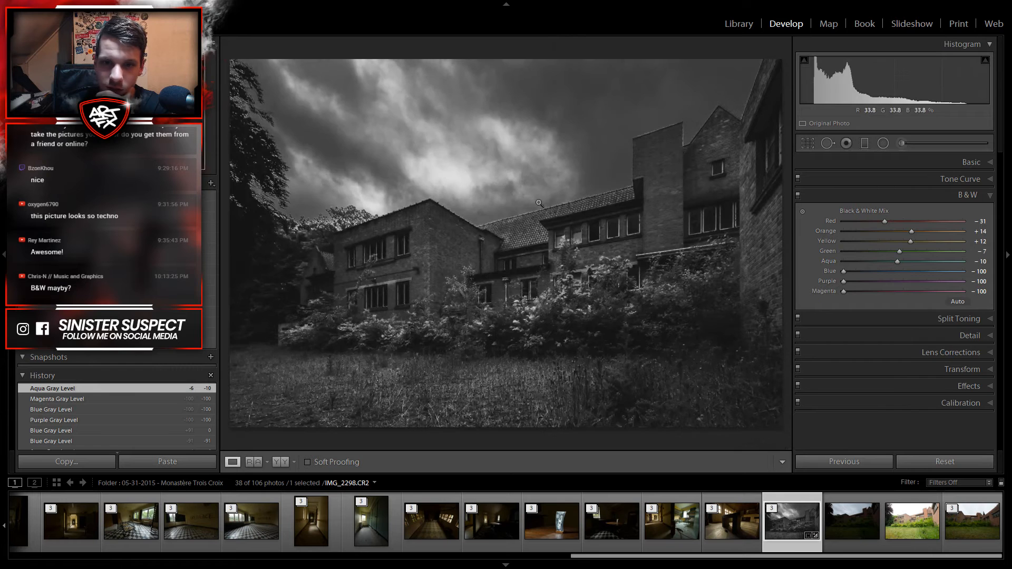
# Step: Reset the photo for comparison and restore the black-and-white edit from the Aqua Gray Level history state
pyautogui.click(937, 466)
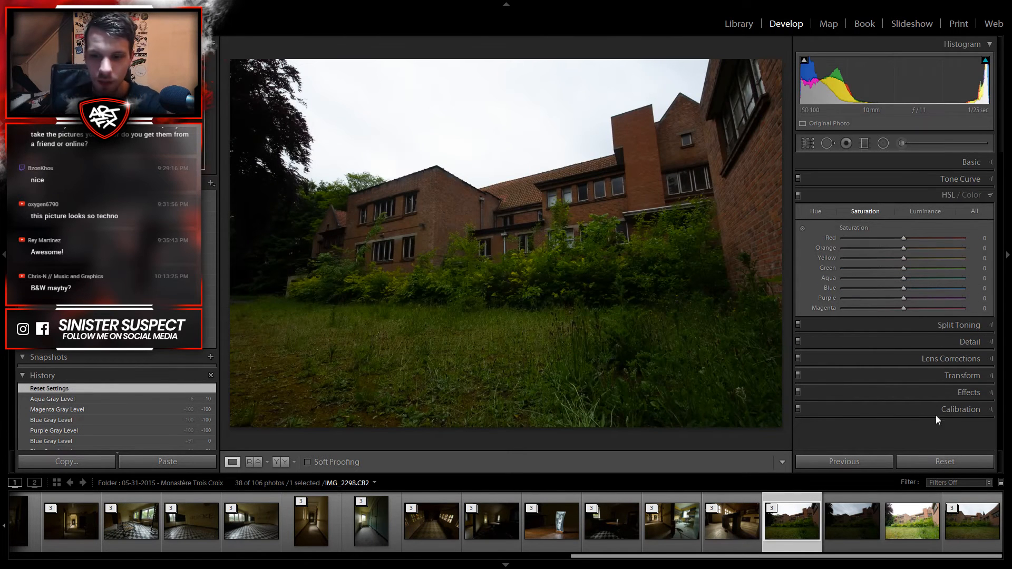
pyautogui.click(53, 400)
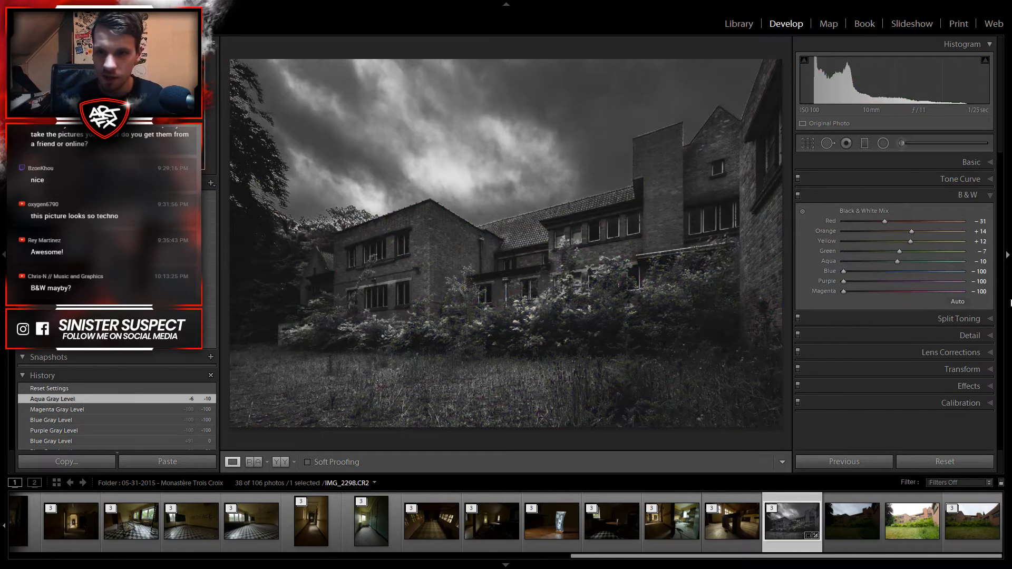
# Step: Switch the photo's treatment from black and white back to Color
pyautogui.click(971, 196)
pyautogui.click(975, 162)
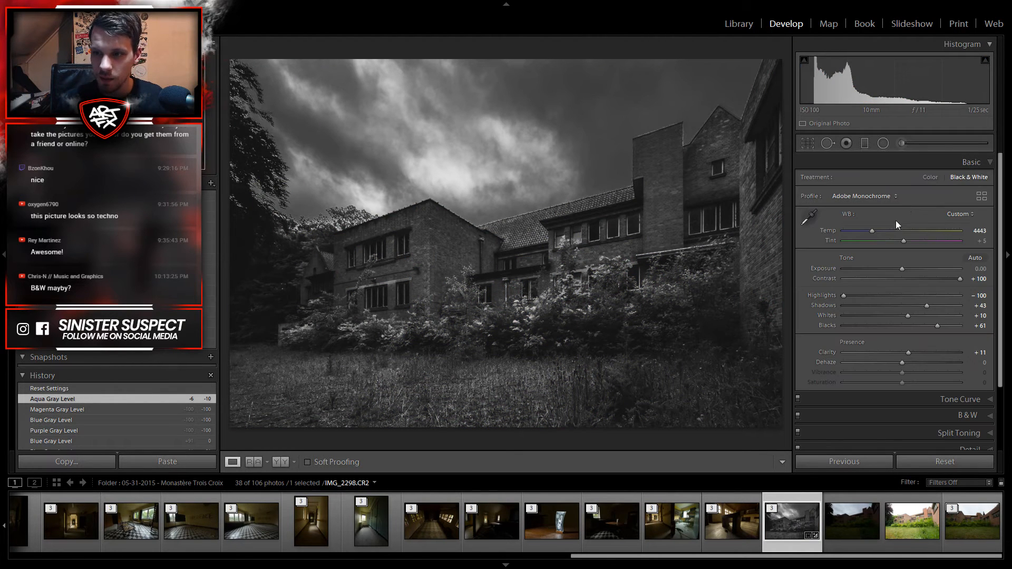
pyautogui.click(931, 178)
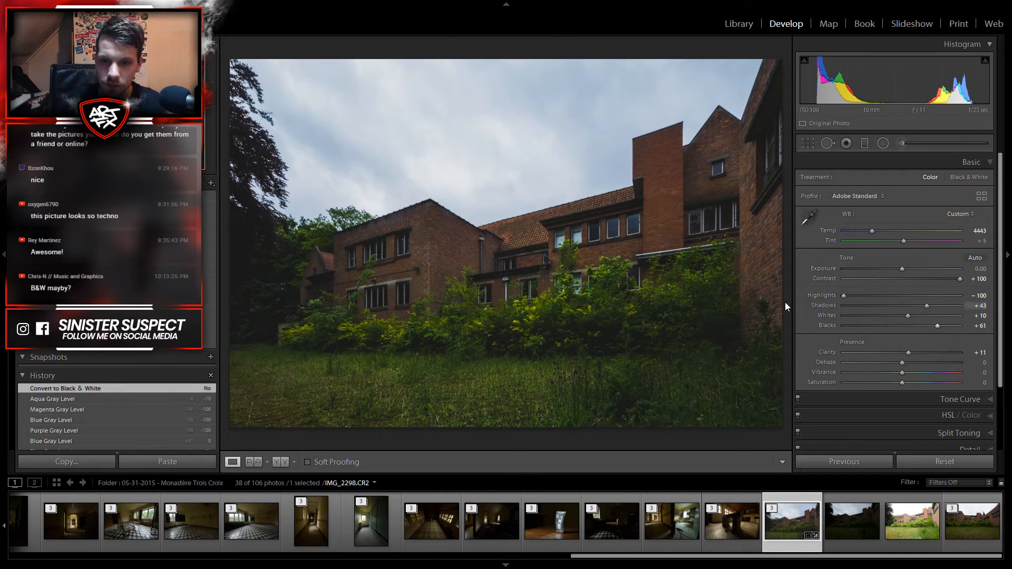
# Step: Set the HSL hue of red to -30, orange to -8 and yellow to +17
pyautogui.click(970, 401)
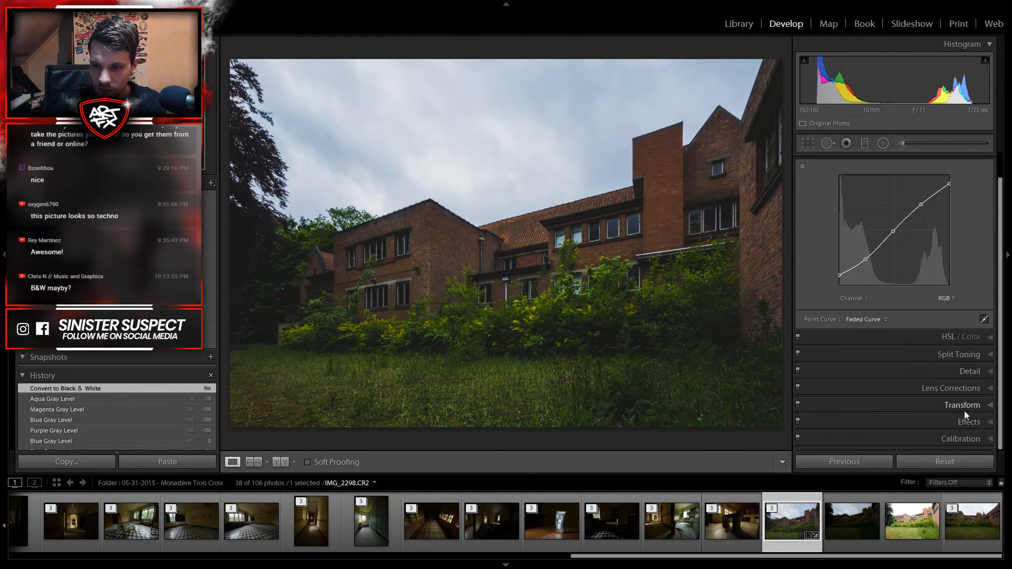
pyautogui.click(944, 332)
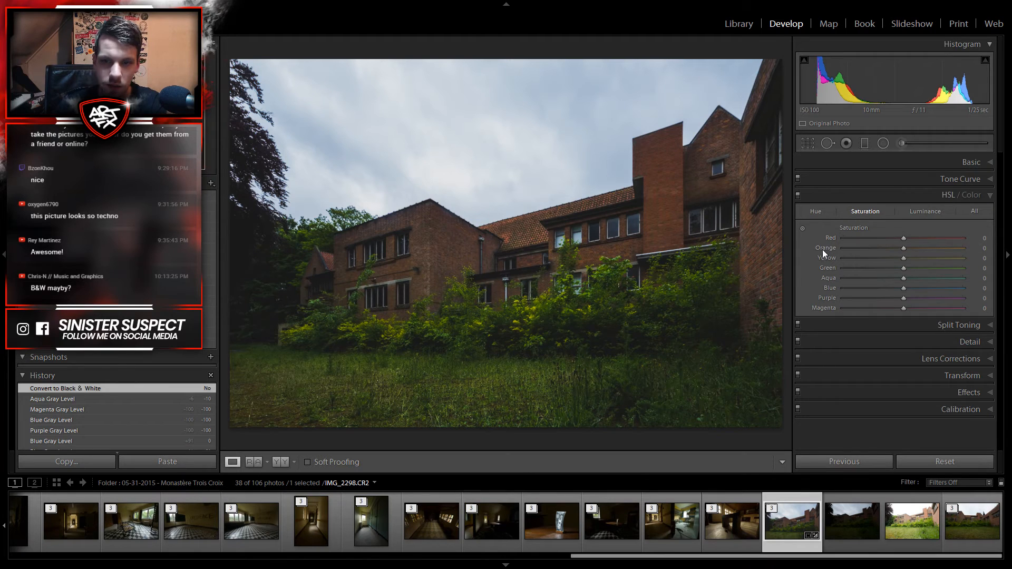
pyautogui.click(819, 211)
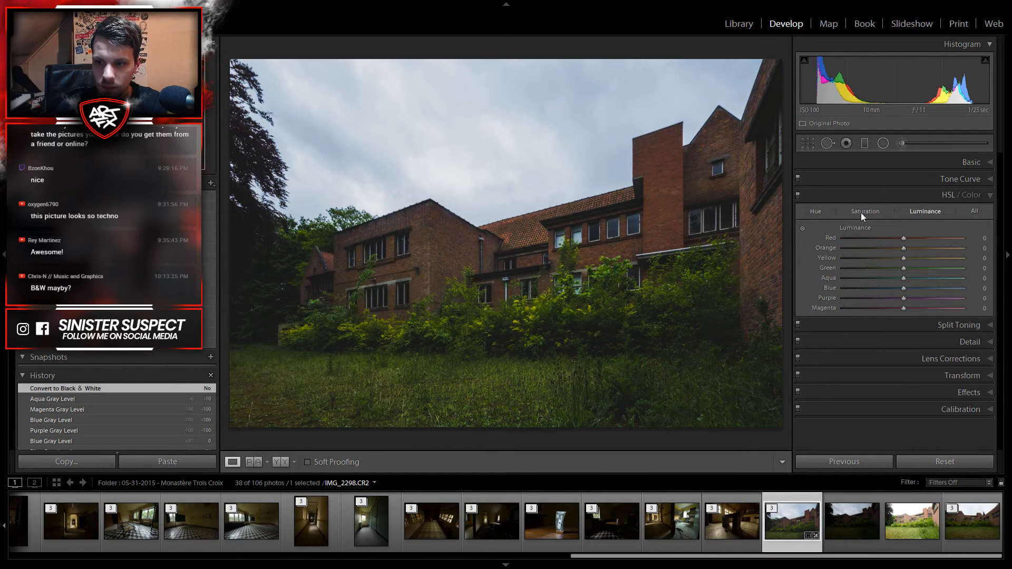
pyautogui.moveTo(903, 239); pyautogui.dragTo(943, 261)
pyautogui.moveTo(859, 272); pyautogui.dragTo(885, 296)
pyautogui.moveTo(906, 247); pyautogui.dragTo(1009, 288)
pyautogui.moveTo(840, 285); pyautogui.dragTo(922, 295)
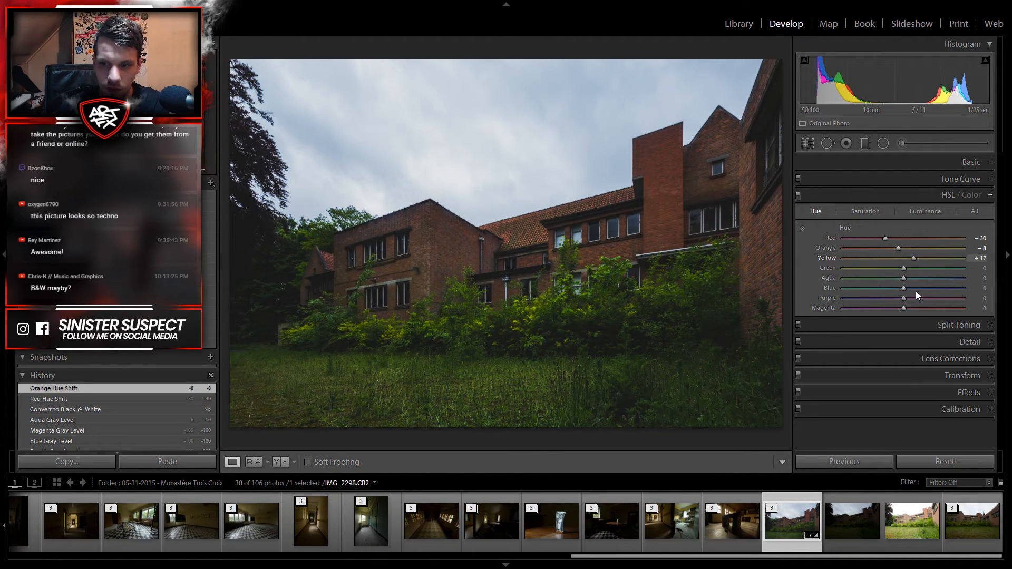
pyautogui.moveTo(915, 291); pyautogui.dragTo(916, 291)
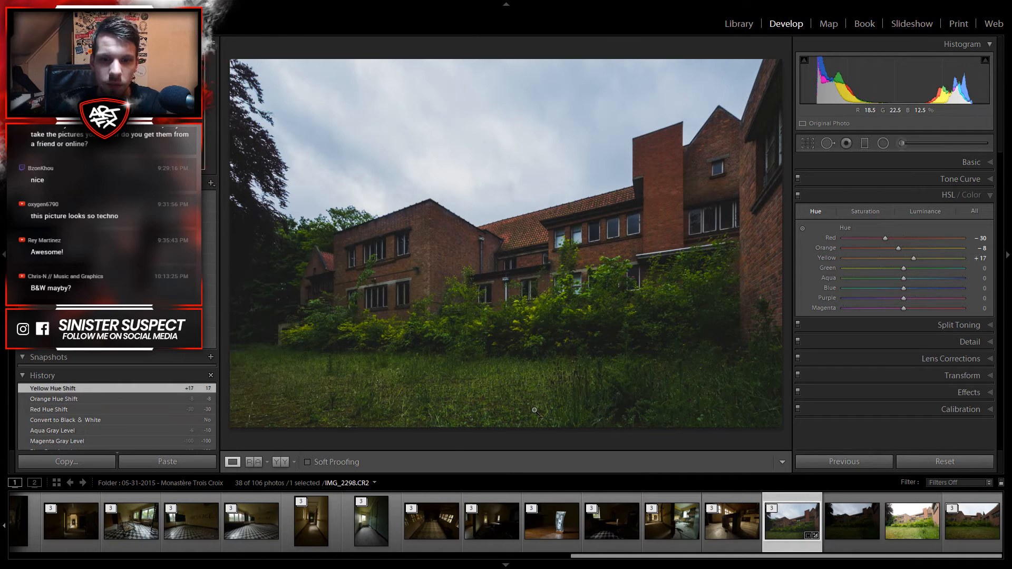
# Step: Set the green hue to -24 and magenta to +1, trying aqua, blue and purple hue shifts but returning those three to 0
pyautogui.moveTo(904, 269); pyautogui.dragTo(861, 285)
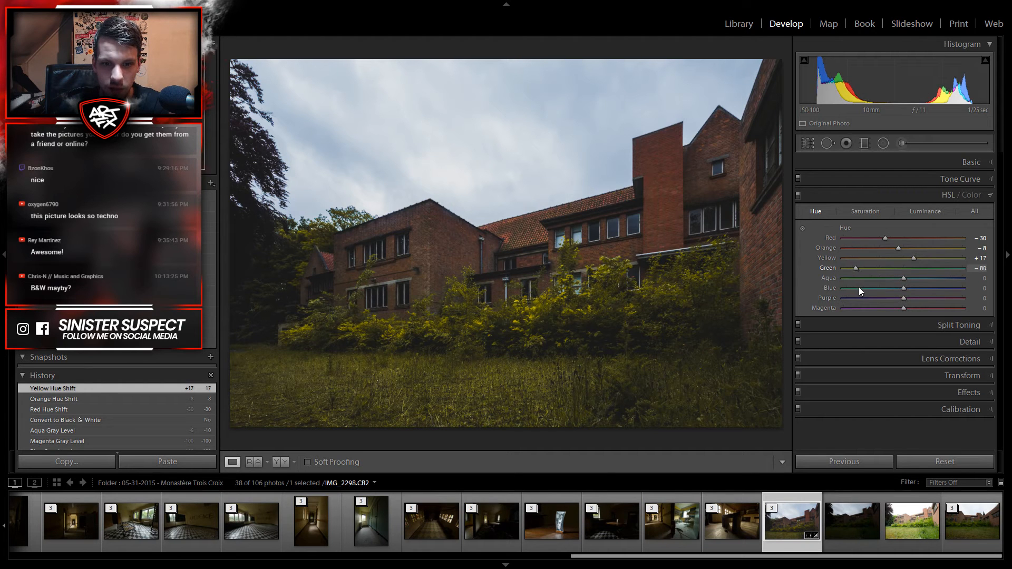
pyautogui.moveTo(866, 286); pyautogui.dragTo(891, 293)
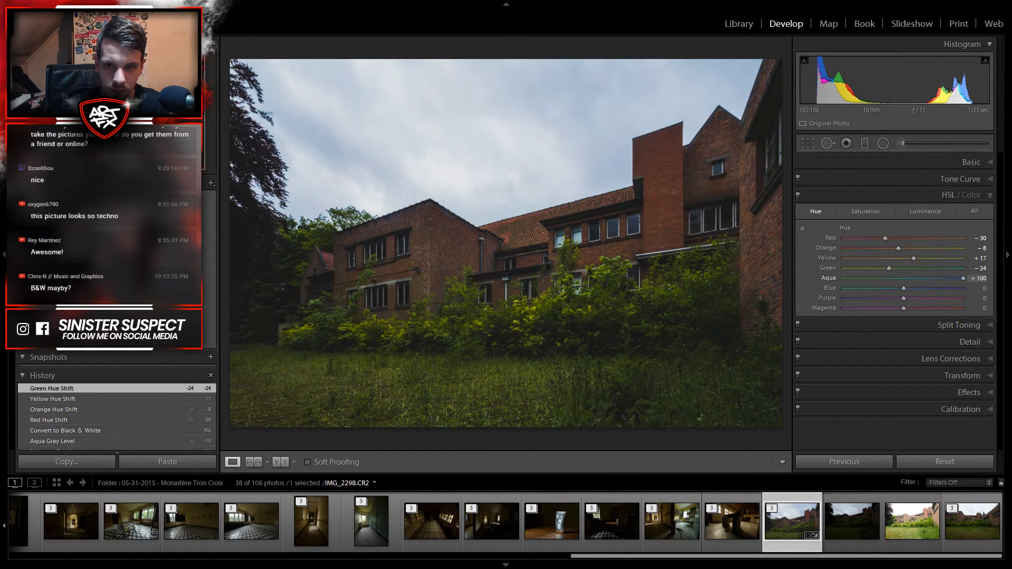
pyautogui.moveTo(906, 292); pyautogui.dragTo(1010, 296)
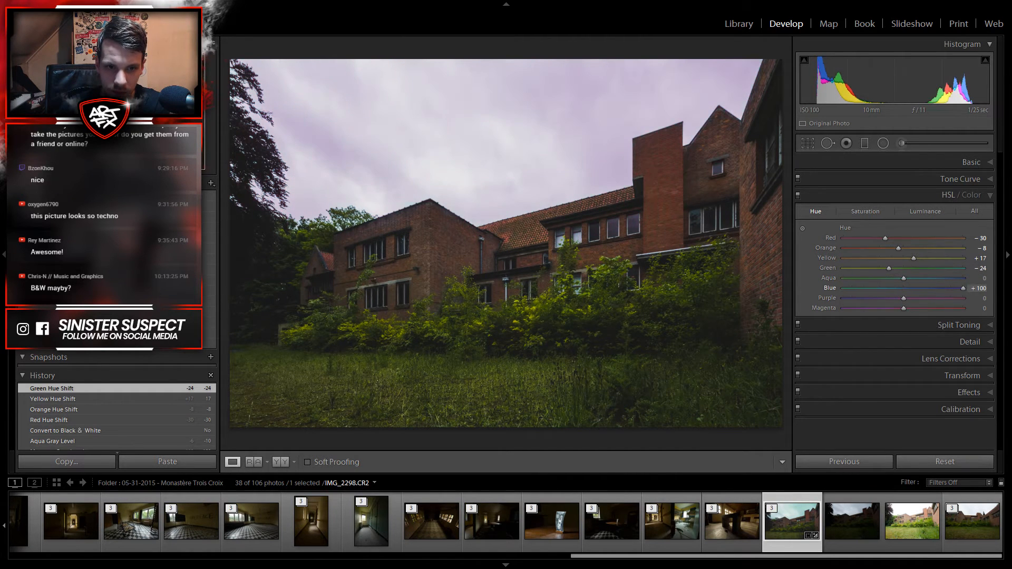
pyautogui.moveTo(959, 319); pyautogui.dragTo(906, 316)
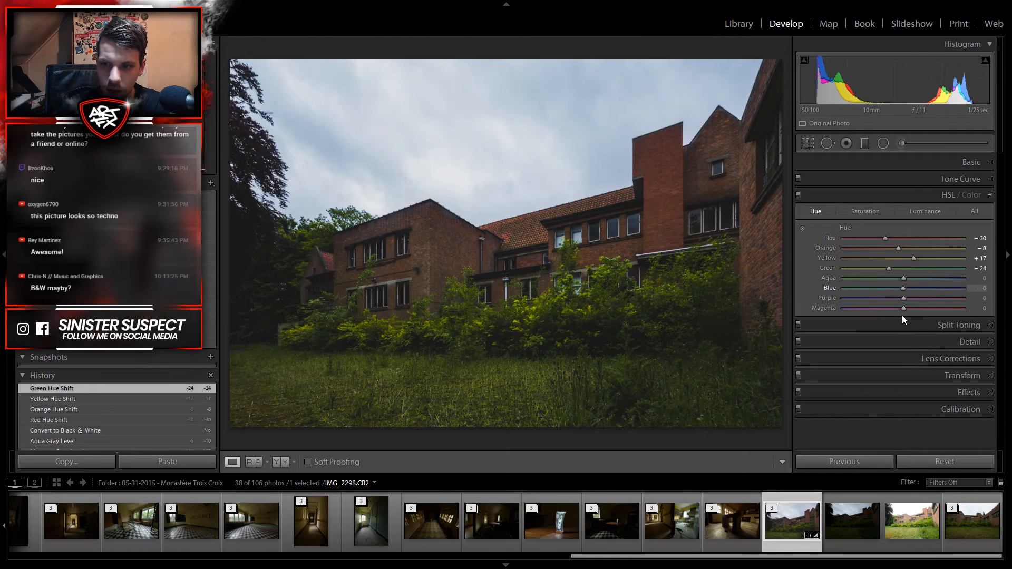
pyautogui.moveTo(906, 299); pyautogui.dragTo(750, 300)
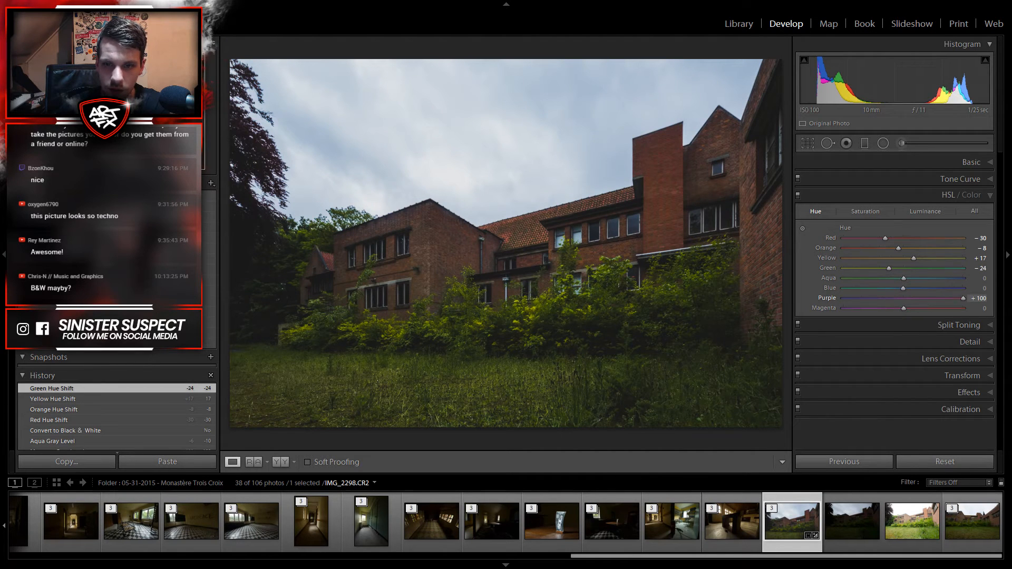
pyautogui.moveTo(902, 330); pyautogui.dragTo(900, 330)
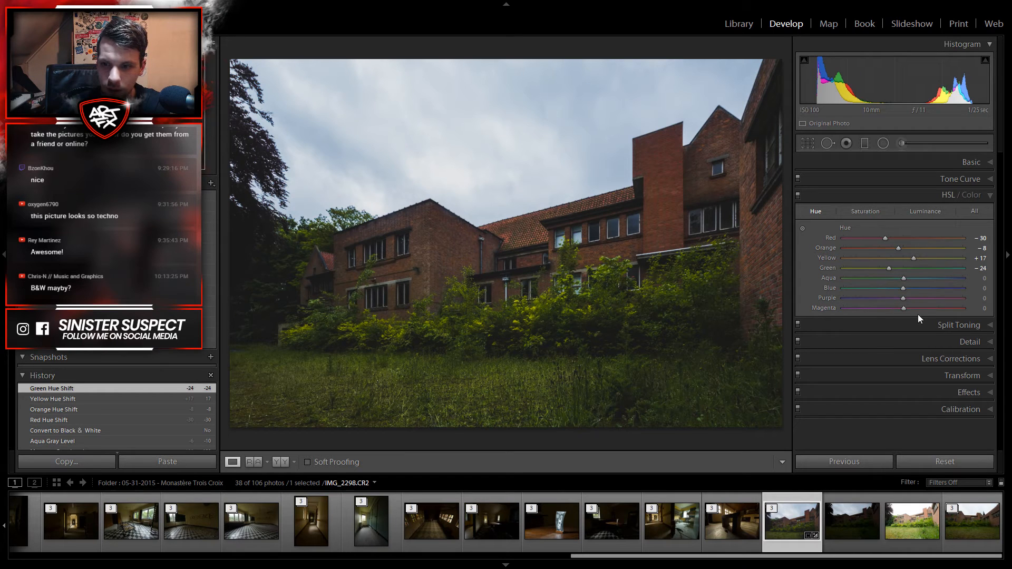
pyautogui.moveTo(902, 308); pyautogui.dragTo(928, 308)
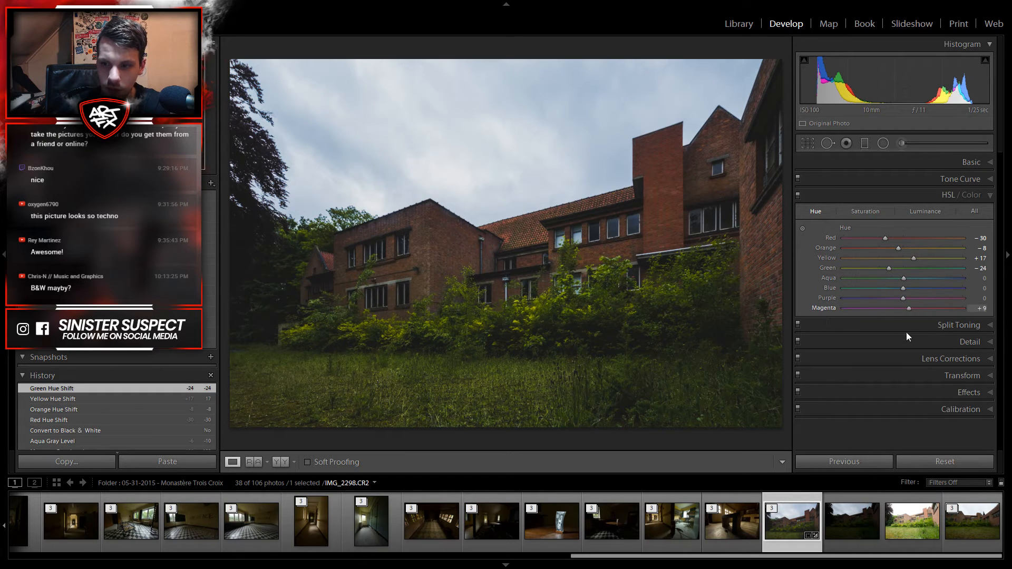
# Step: Set the HSL saturation of red to -89, orange to -40, yellow to +11 and green to -59
pyautogui.click(866, 211)
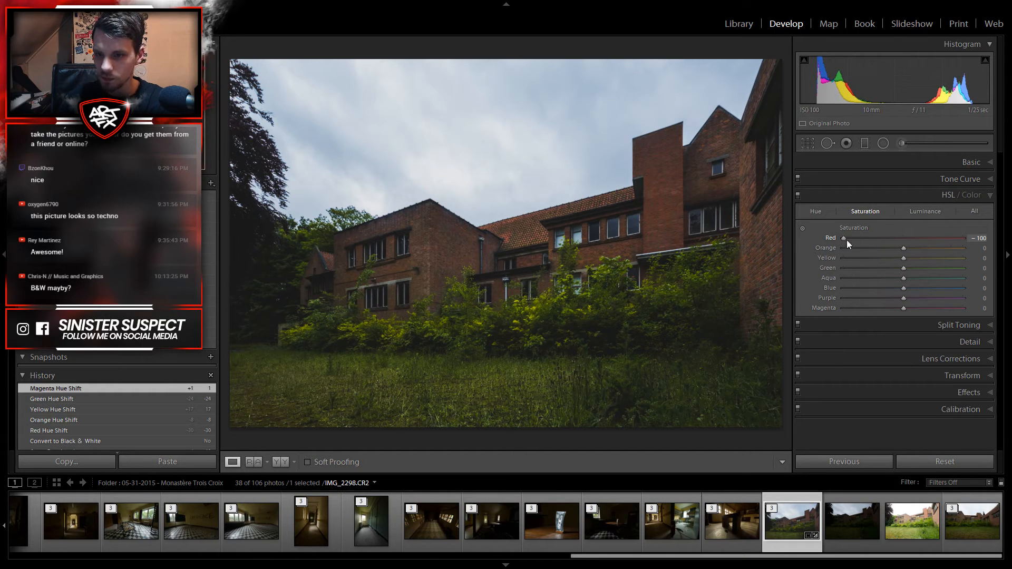
pyautogui.moveTo(848, 241); pyautogui.dragTo(987, 275)
pyautogui.moveTo(912, 281); pyautogui.dragTo(847, 286)
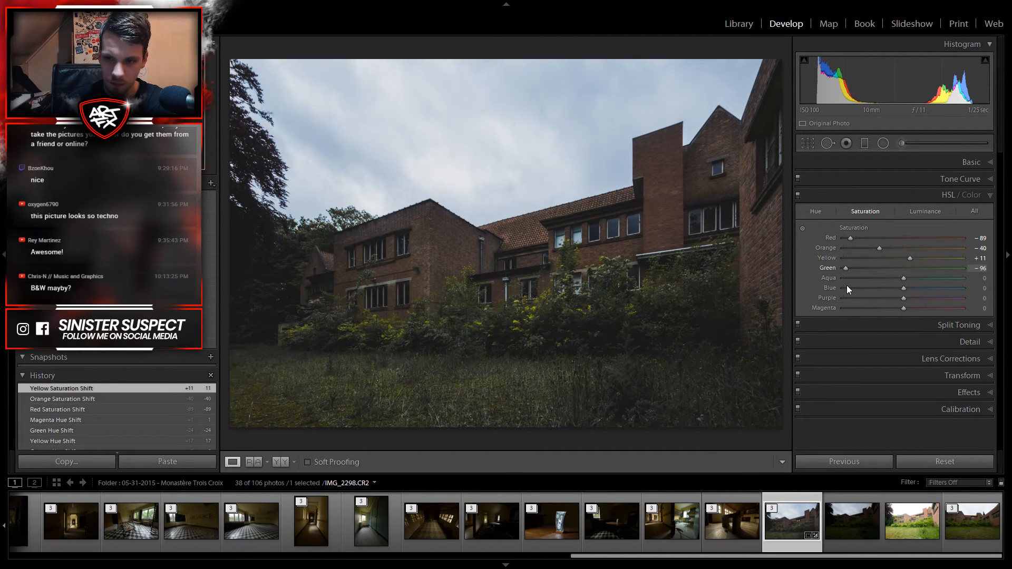
pyautogui.moveTo(853, 285); pyautogui.dragTo(868, 293)
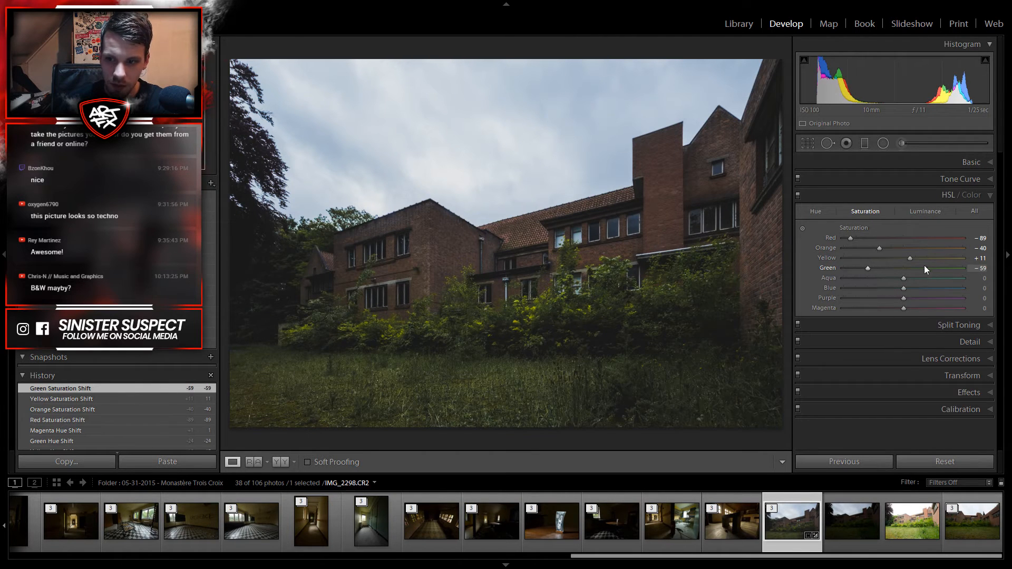
# Step: Refine the HSL saturation: orange -39, yellow +16, green -16, aqua -77, blue -65, purple -44 and magenta -37
pyautogui.moveTo(881, 248); pyautogui.dragTo(878, 312)
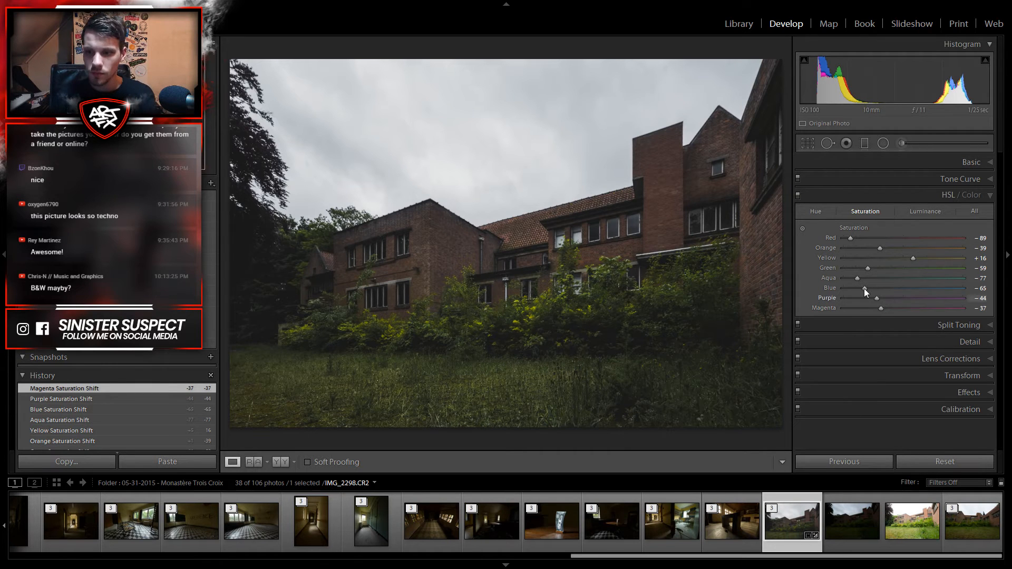
pyautogui.moveTo(870, 270); pyautogui.dragTo(911, 270)
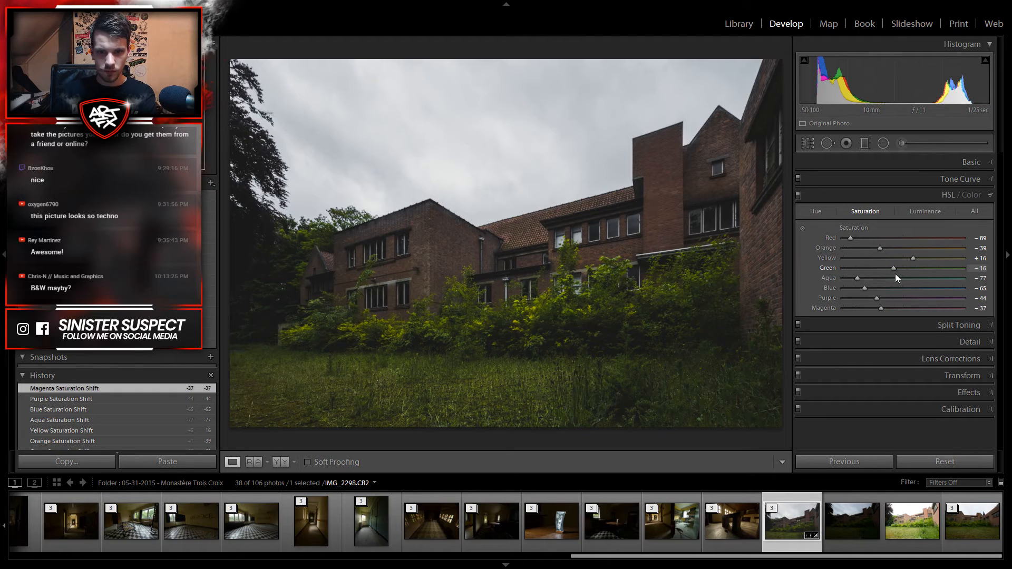
pyautogui.moveTo(895, 278); pyautogui.dragTo(895, 277)
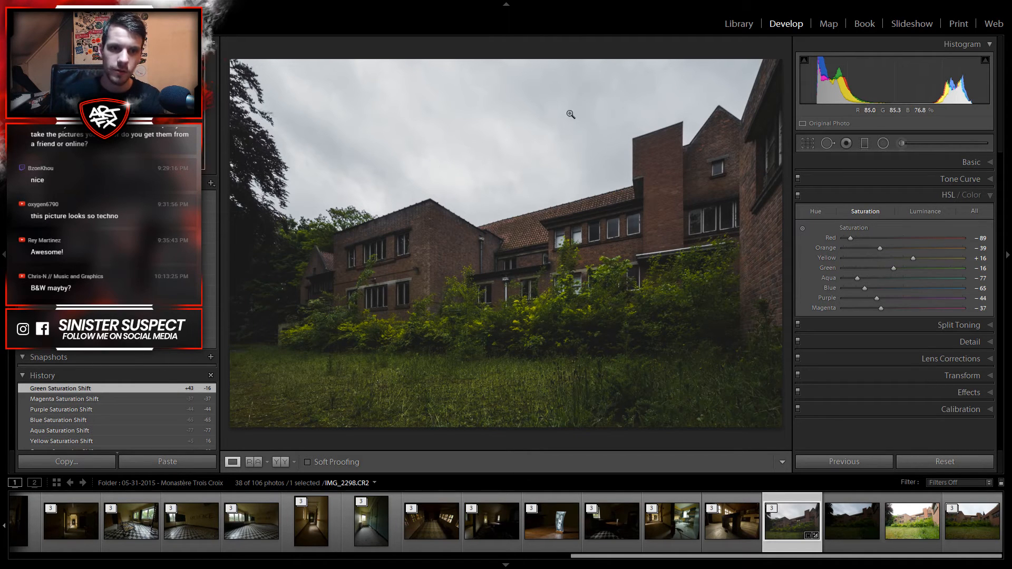
# Step: Draw a large radial filter over the building and centre it just above the bushes in the middle of the photo
pyautogui.click(946, 322)
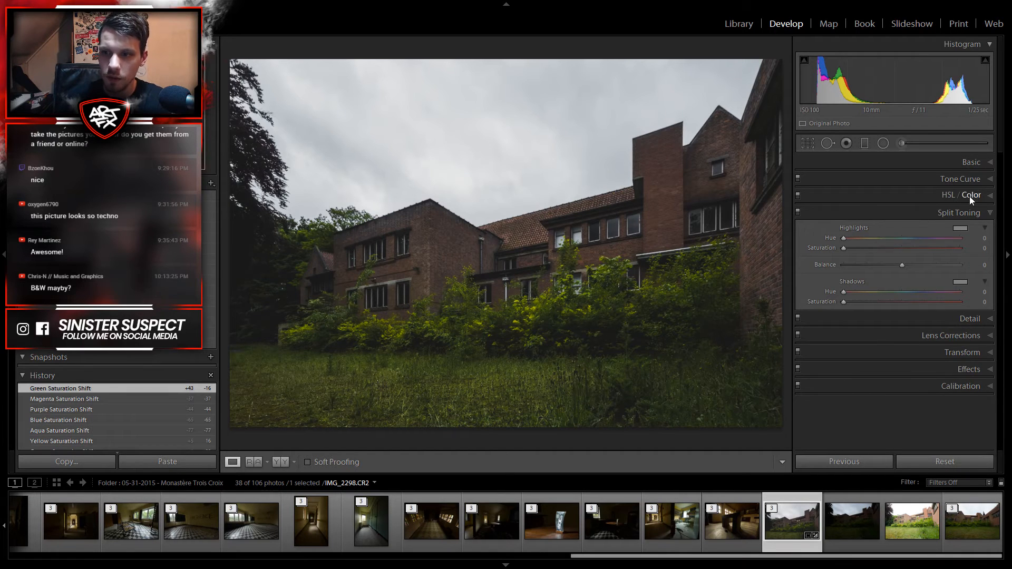
pyautogui.click(957, 214)
pyautogui.click(883, 143)
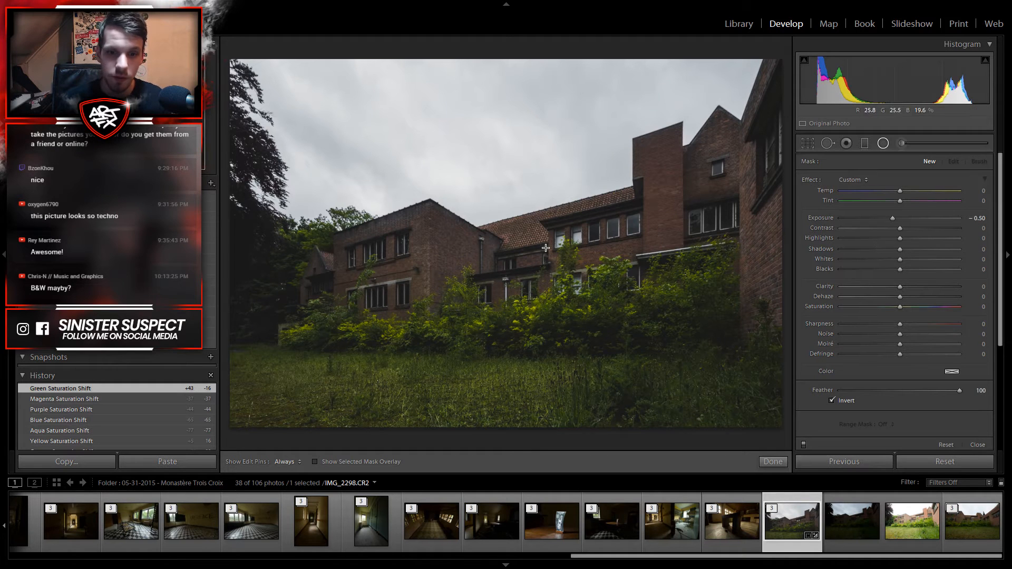
pyautogui.moveTo(523, 295); pyautogui.dragTo(787, 501)
pyautogui.moveTo(522, 293)
pyautogui.mouseDown()
pyautogui.moveTo(532, 277)
pyautogui.moveTo(522, 280)
pyautogui.mouseUp()
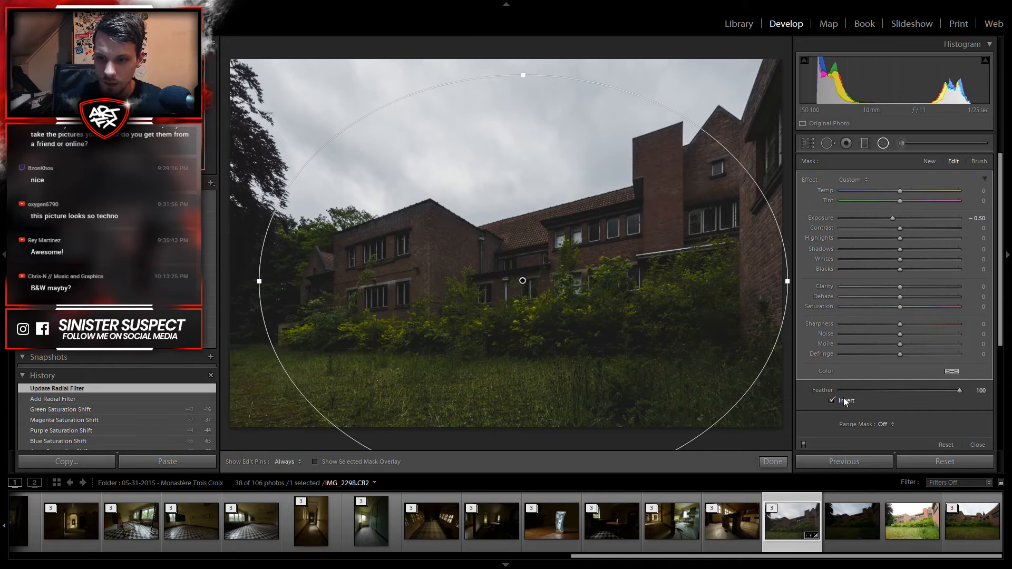
# Step: Darken outside the radial filter by setting its exposure to -1.86, turning off Invert and setting the feather to 70
pyautogui.moveTo(893, 218); pyautogui.dragTo(875, 218)
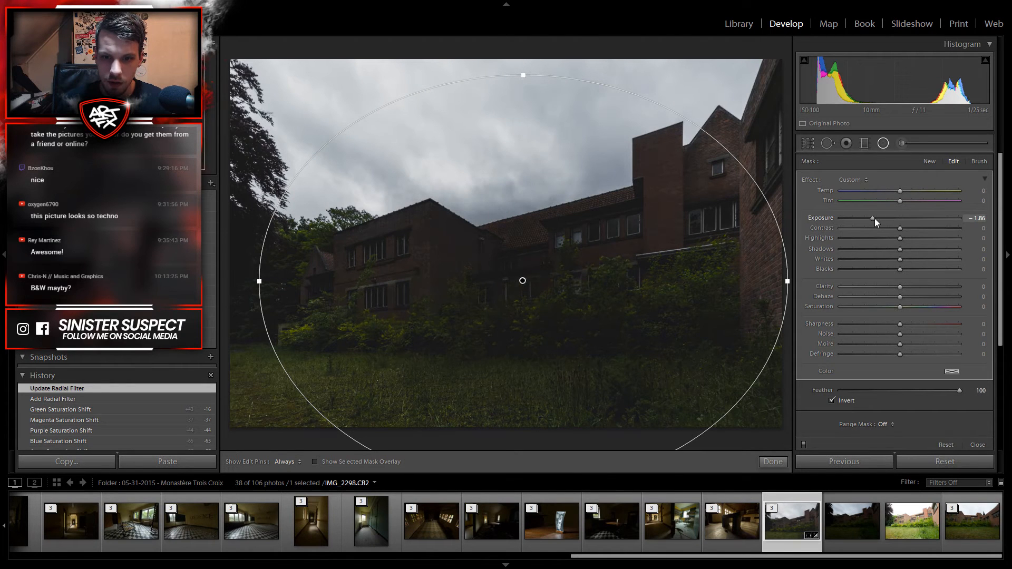
pyautogui.click(840, 401)
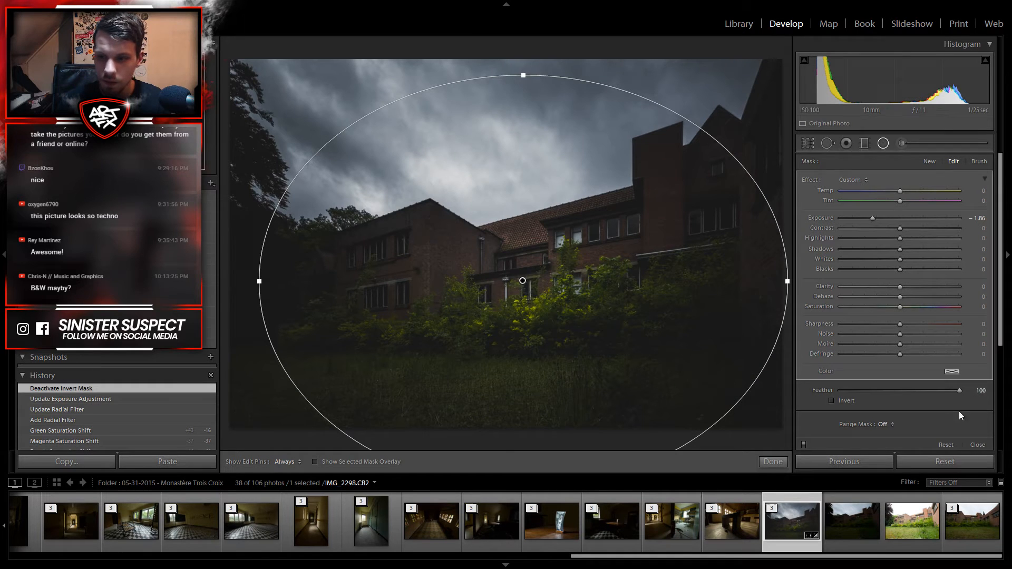
pyautogui.moveTo(964, 389); pyautogui.dragTo(923, 394)
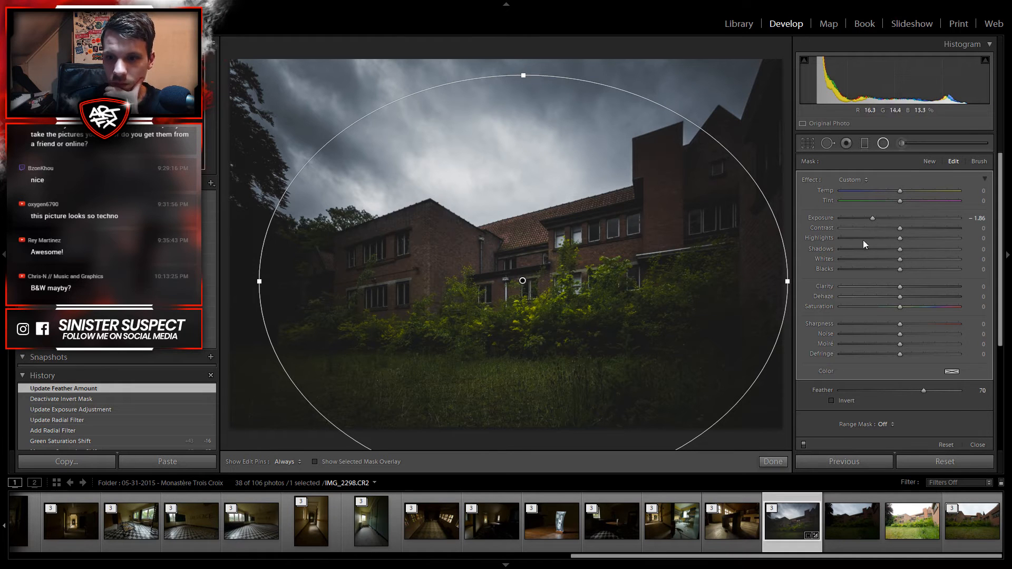
# Step: Try a Luminance range mask on the radial filter, adjusting its range and returning it to 0/100
pyautogui.scroll(-2, 945, 424)
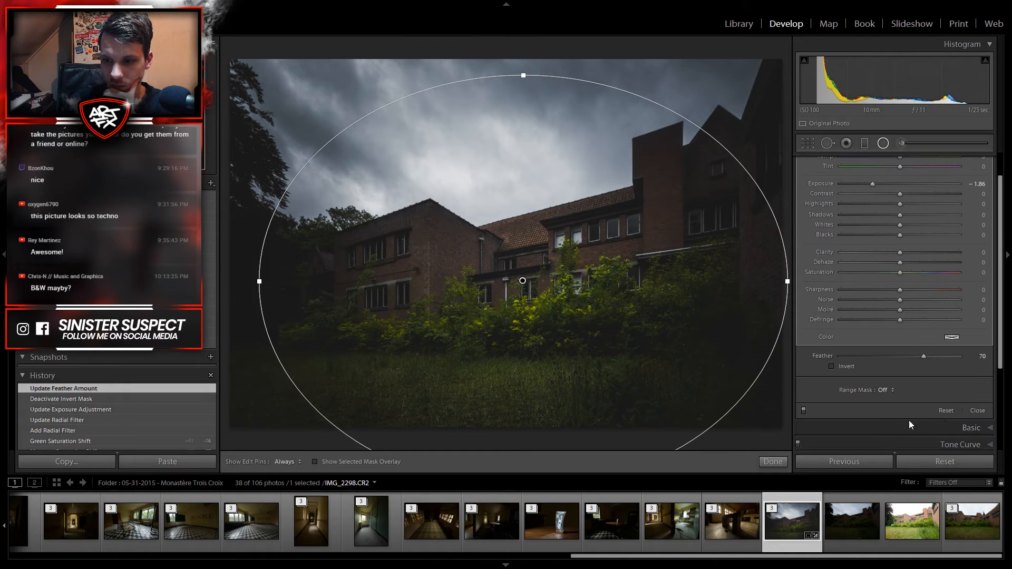
pyautogui.click(885, 391)
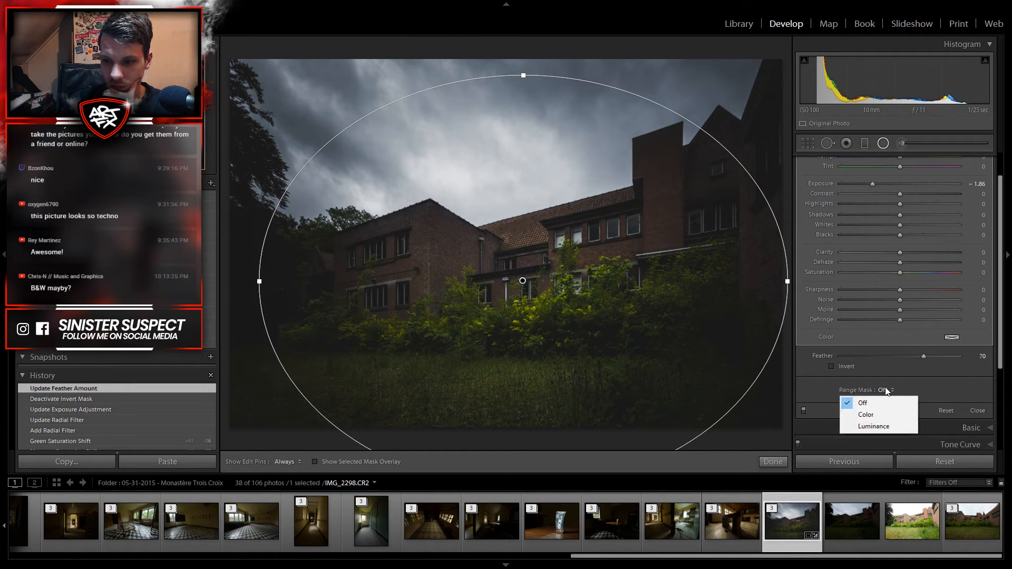
pyautogui.click(873, 426)
pyautogui.moveTo(844, 408); pyautogui.dragTo(759, 412)
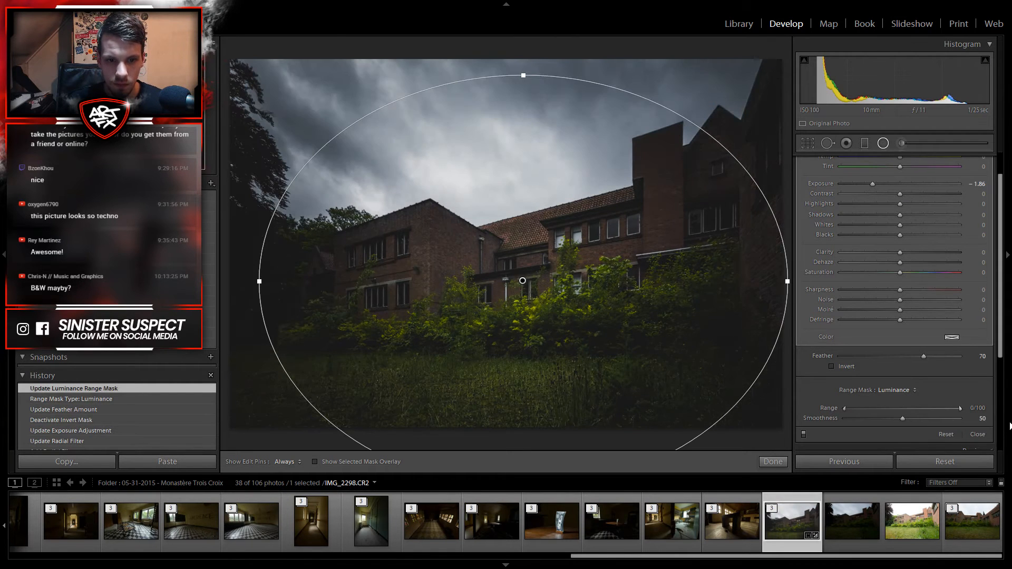
# Step: Try a Color range mask sampled from the dark grass beside the bushes, then turn the radial filter's range mask off
pyautogui.click(898, 390)
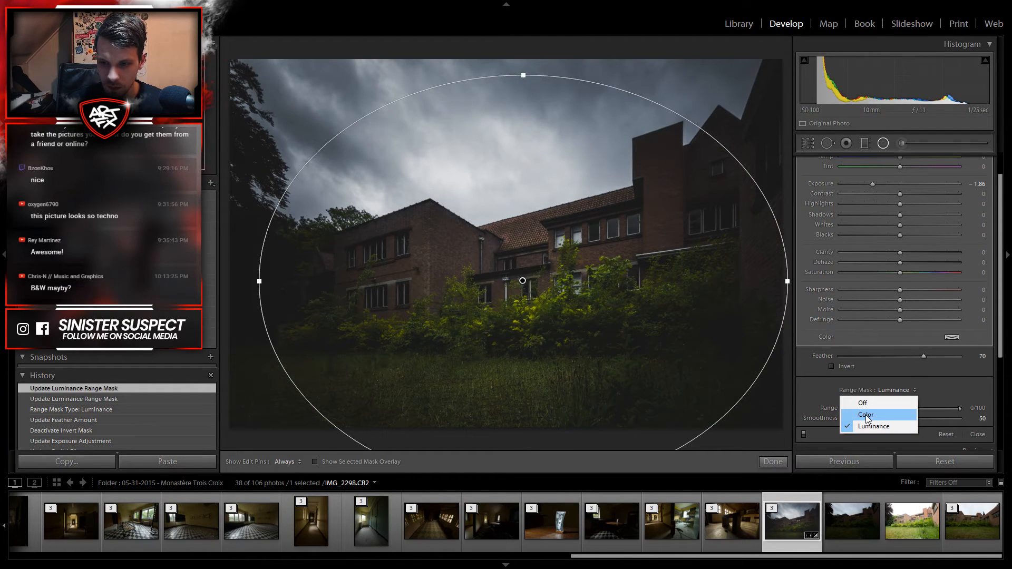
pyautogui.click(867, 416)
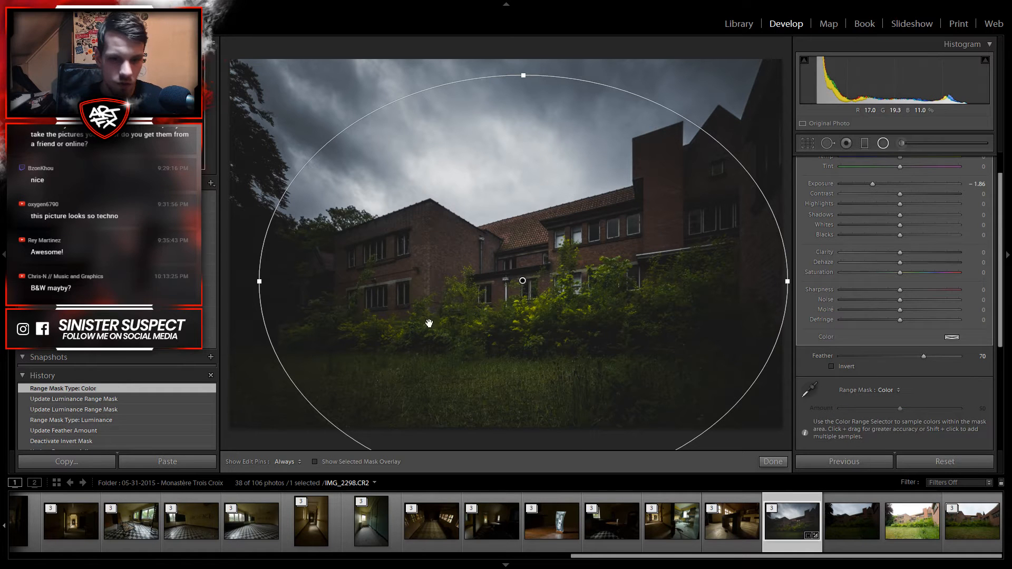
pyautogui.click(811, 392)
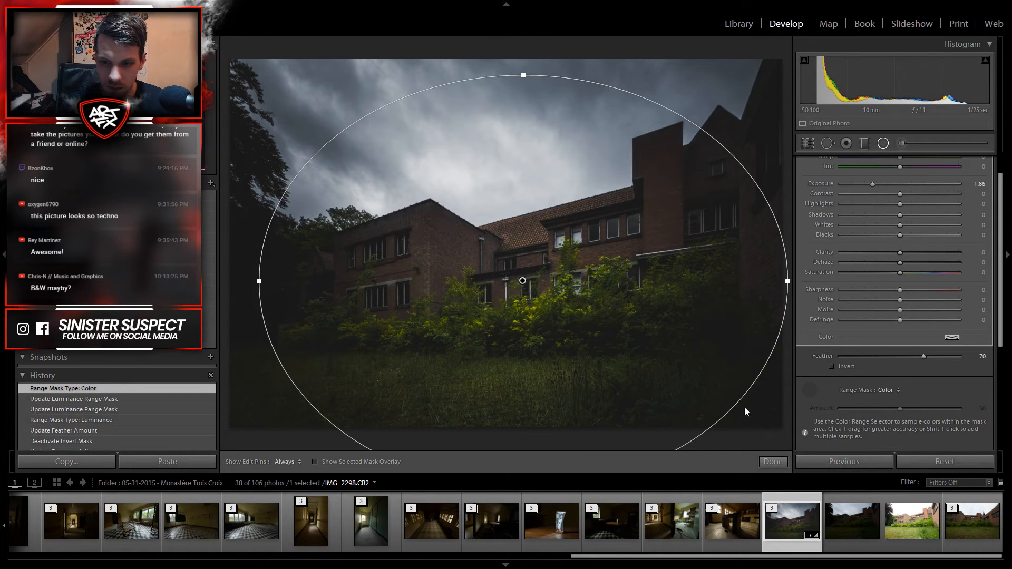
pyautogui.click(305, 376)
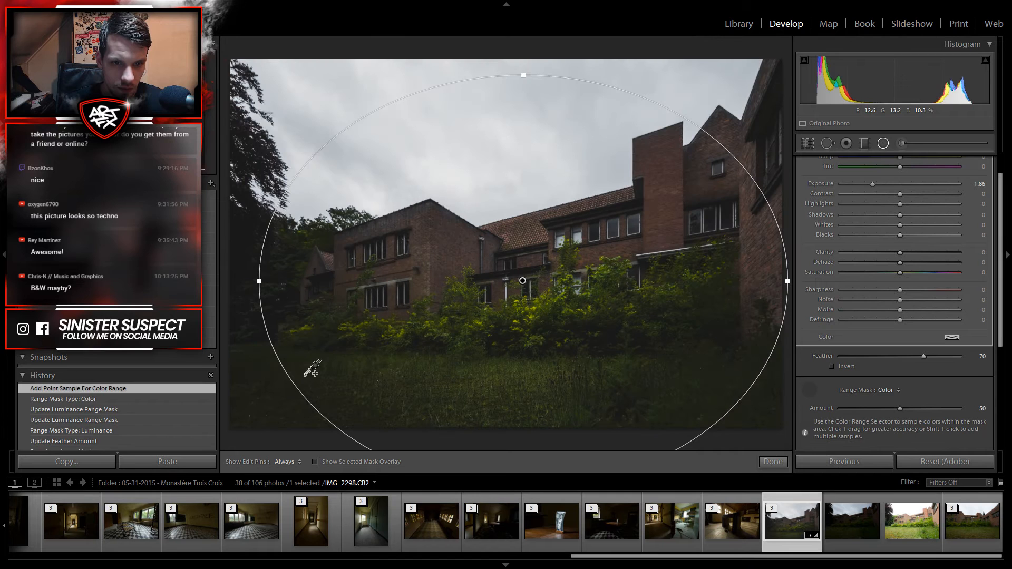
pyautogui.click(810, 389)
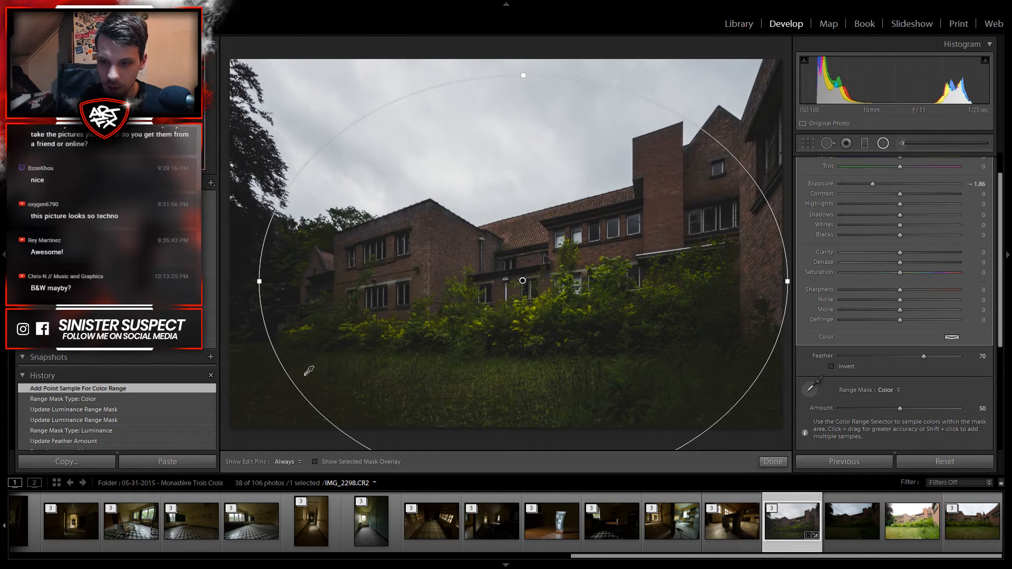
pyautogui.click(890, 390)
pyautogui.click(881, 404)
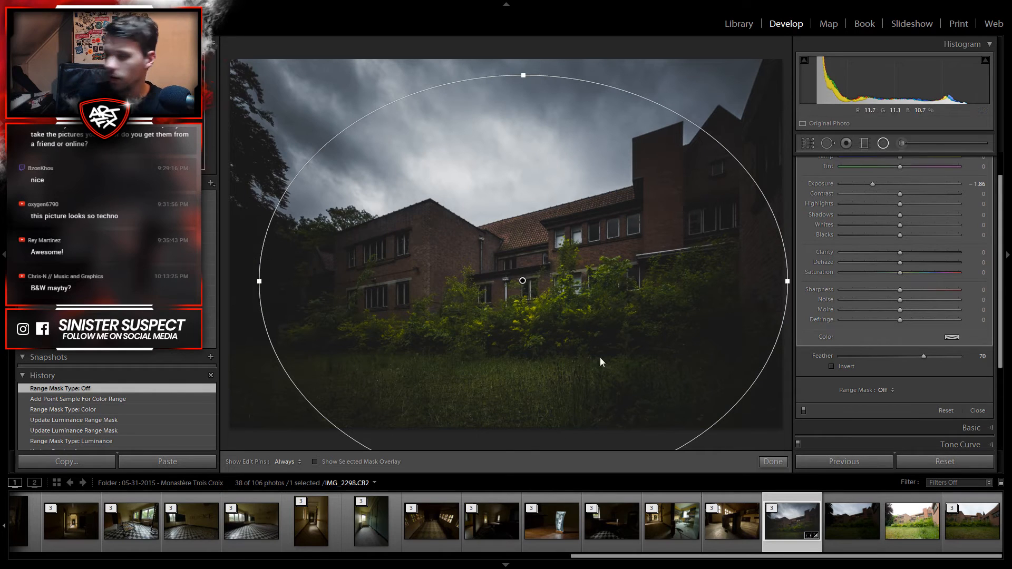
# Step: Erase the radial filter's darkening from the brick tower using an Auto Mask brush of size 11, with the edit pins hidden
pyautogui.hotkey('shift', 't')
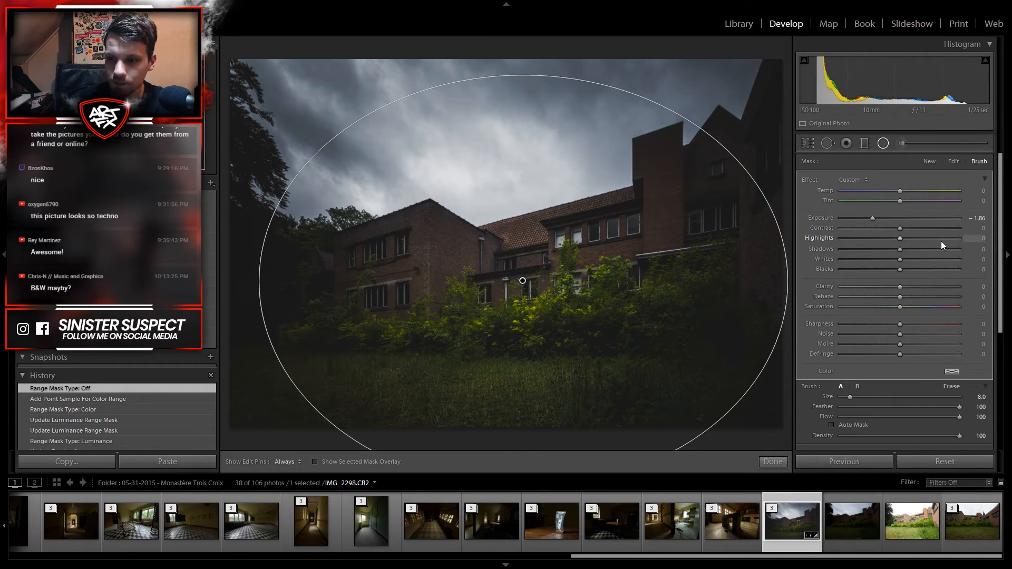
pyautogui.scroll(5, 718, 301)
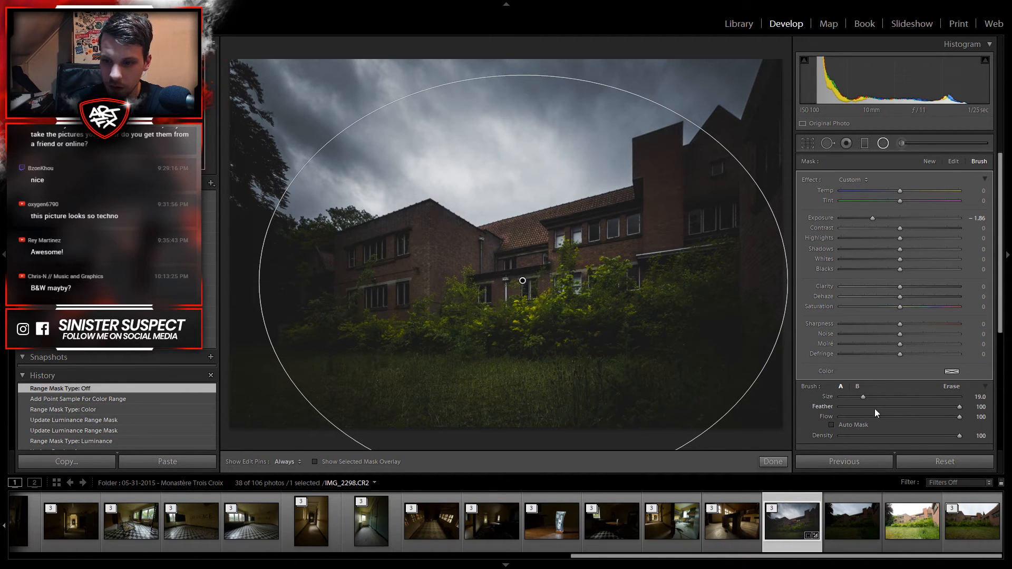
pyautogui.click(950, 387)
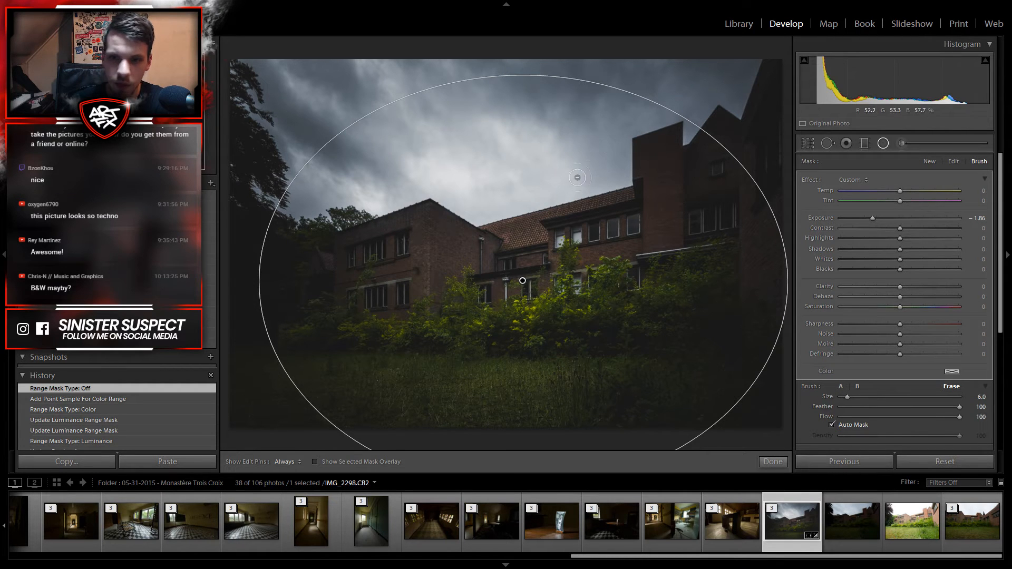
pyautogui.scroll(7, 721, 137)
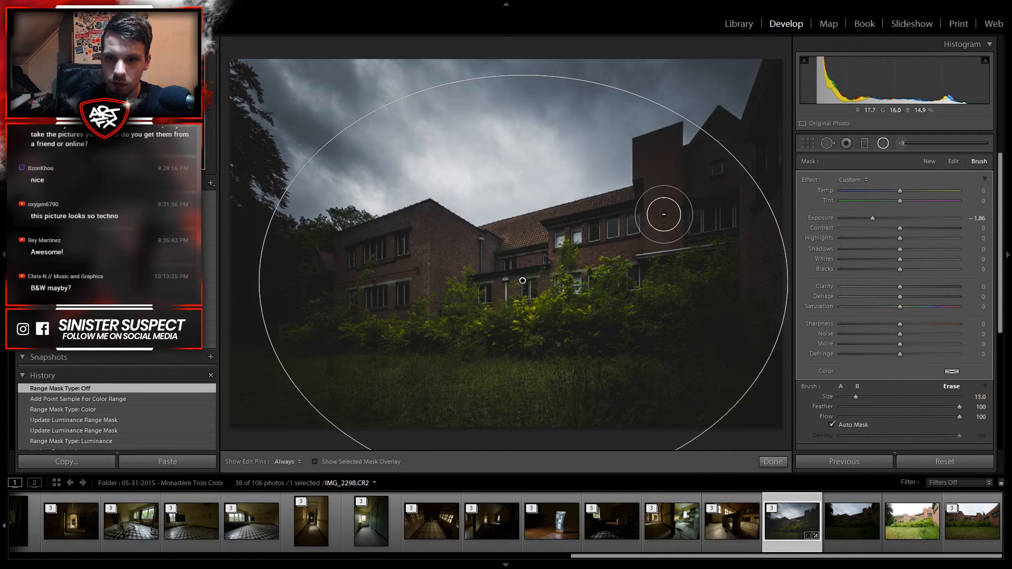
pyautogui.press('h')
pyautogui.scroll(-2, 656, 239)
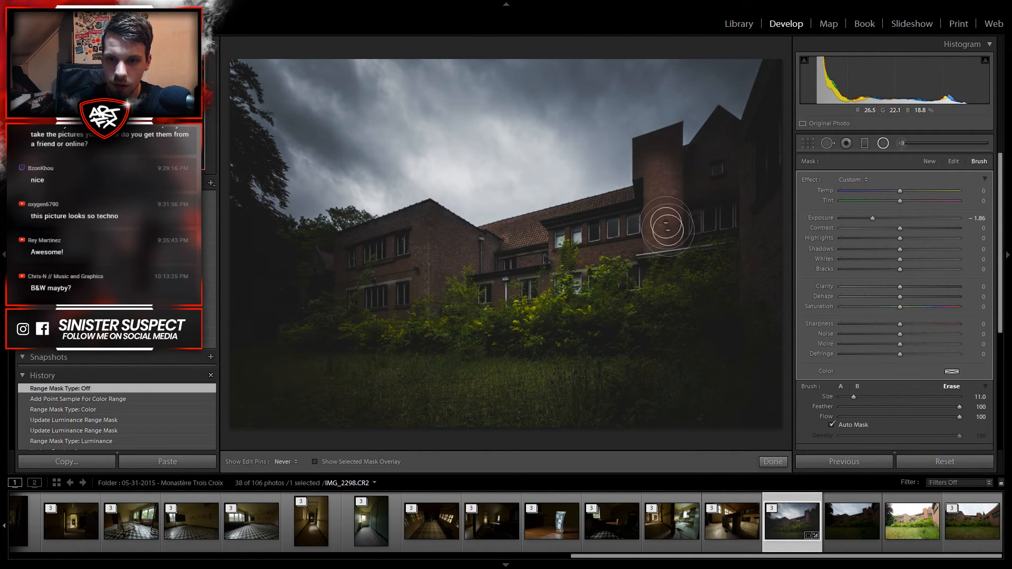
# Step: Erase the radial filter mask from the brick tower and gabled building, using a size 6 brush with Auto Mask on
pyautogui.moveTo(704, 246)
pyautogui.mouseDown()
pyautogui.moveTo(745, 211)
pyautogui.moveTo(705, 280)
pyautogui.moveTo(709, 326)
pyautogui.moveTo(684, 340)
pyautogui.moveTo(726, 325)
pyautogui.moveTo(748, 300)
pyautogui.moveTo(756, 229)
pyautogui.moveTo(763, 330)
pyautogui.moveTo(734, 153)
pyautogui.moveTo(723, 195)
pyautogui.moveTo(720, 145)
pyautogui.moveTo(705, 190)
pyautogui.moveTo(710, 156)
pyautogui.moveTo(681, 179)
pyautogui.moveTo(724, 121)
pyautogui.moveTo(757, 142)
pyautogui.moveTo(746, 138)
pyautogui.moveTo(779, 65)
pyautogui.moveTo(762, 153)
pyautogui.moveTo(725, 166)
pyautogui.mouseUp()
pyautogui.scroll(-5, 661, 156)
pyautogui.press('h')
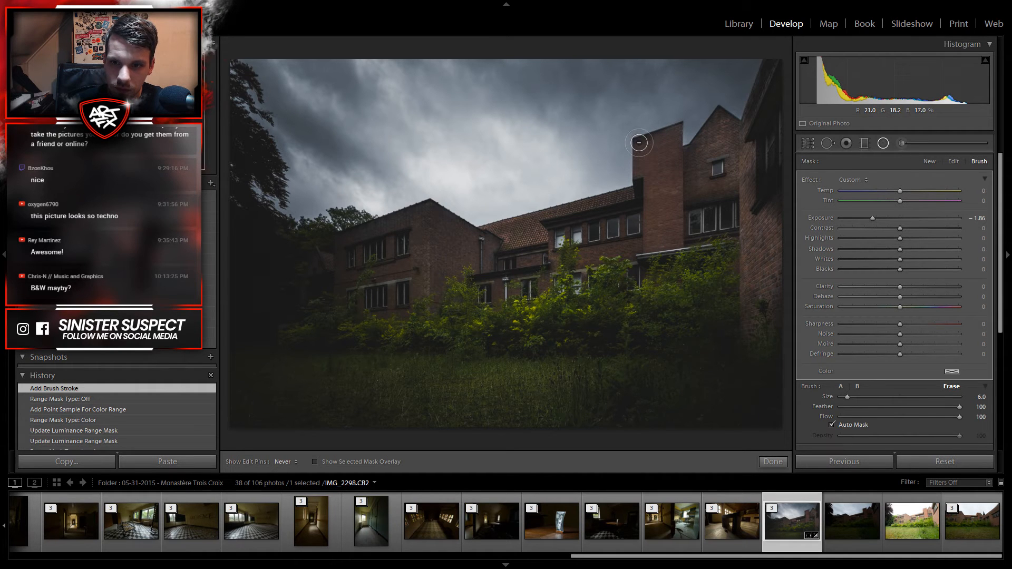
pyautogui.moveTo(670, 132)
pyautogui.mouseDown()
pyautogui.moveTo(678, 129)
pyautogui.moveTo(690, 196)
pyautogui.moveTo(732, 193)
pyautogui.moveTo(734, 172)
pyautogui.mouseUp()
pyautogui.press('h')
pyautogui.moveTo(716, 110)
pyautogui.mouseDown()
pyautogui.moveTo(743, 131)
pyautogui.moveTo(718, 119)
pyautogui.moveTo(700, 151)
pyautogui.mouseUp()
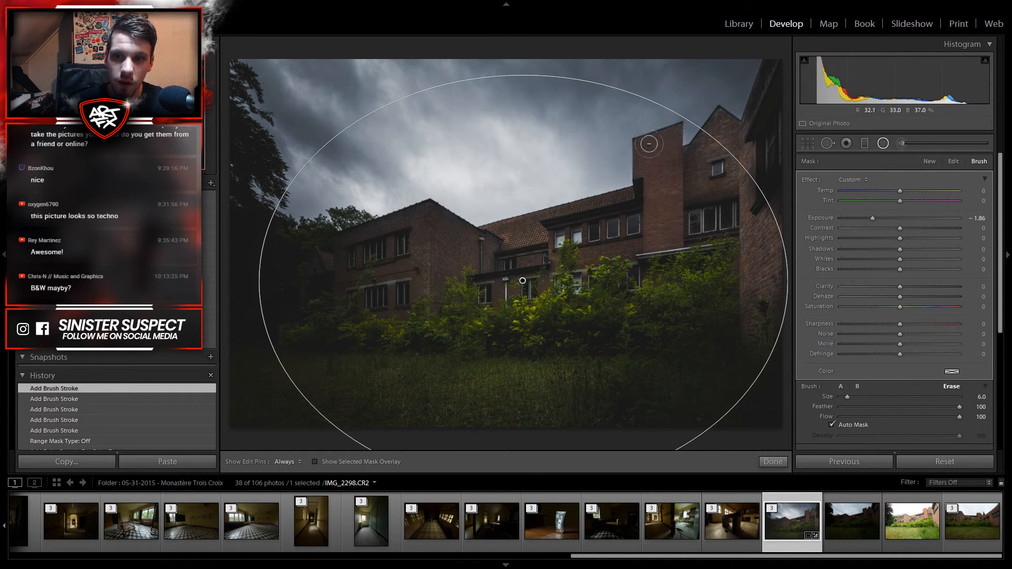
pyautogui.press('h')
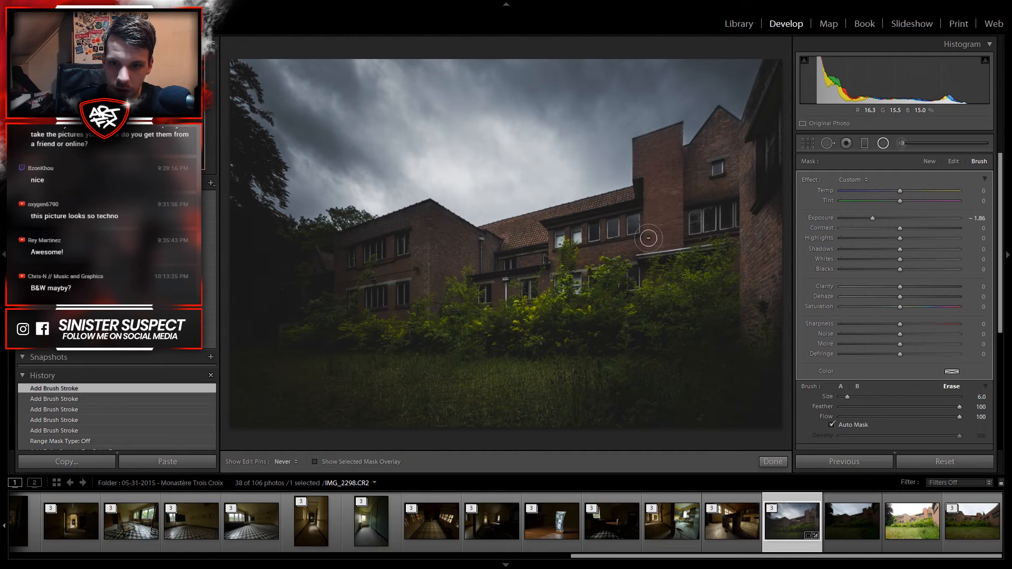
# Step: Erase the mask from the left wing's facade and roofline and the dark trees beside it, using the size 6 brush
pyautogui.moveTo(614, 294); pyautogui.dragTo(434, 268)
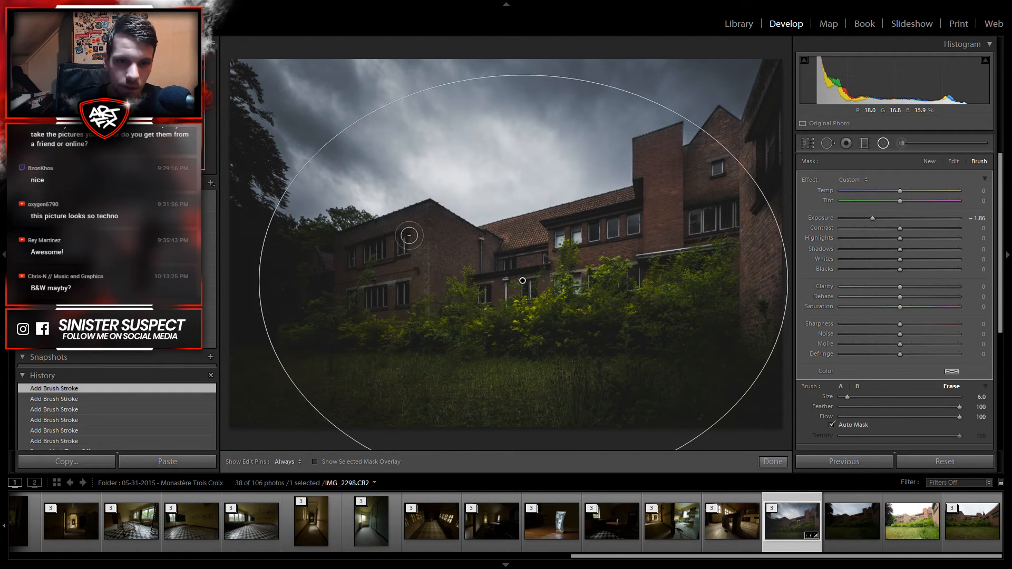
pyautogui.moveTo(356, 236); pyautogui.dragTo(436, 212)
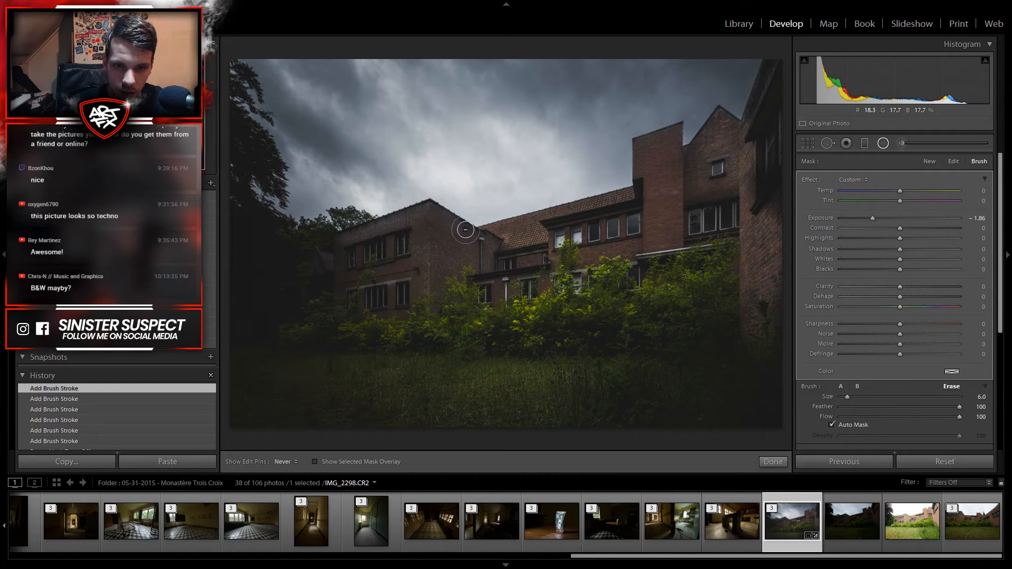
pyautogui.moveTo(462, 232); pyautogui.dragTo(456, 229)
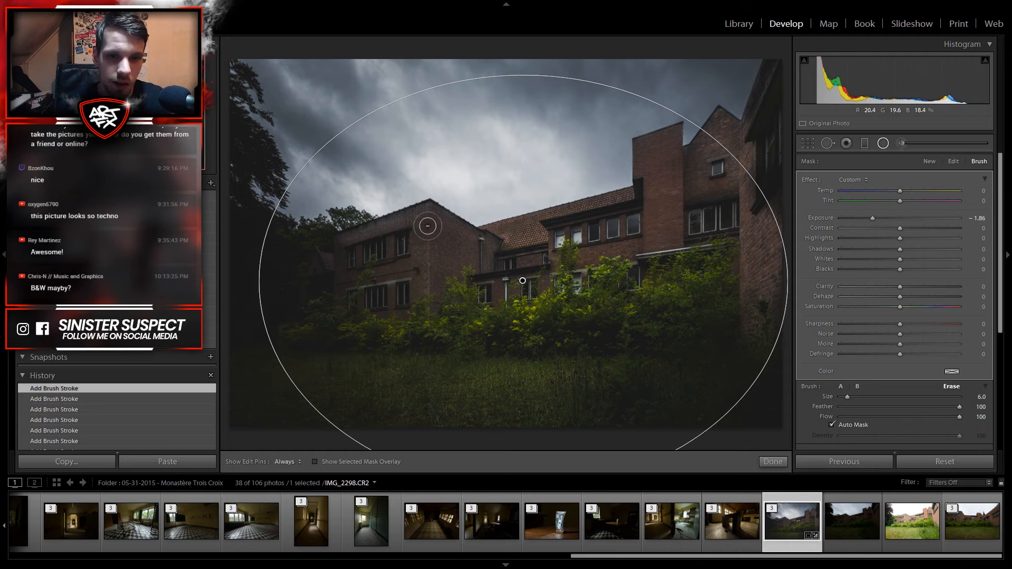
pyautogui.press('h')
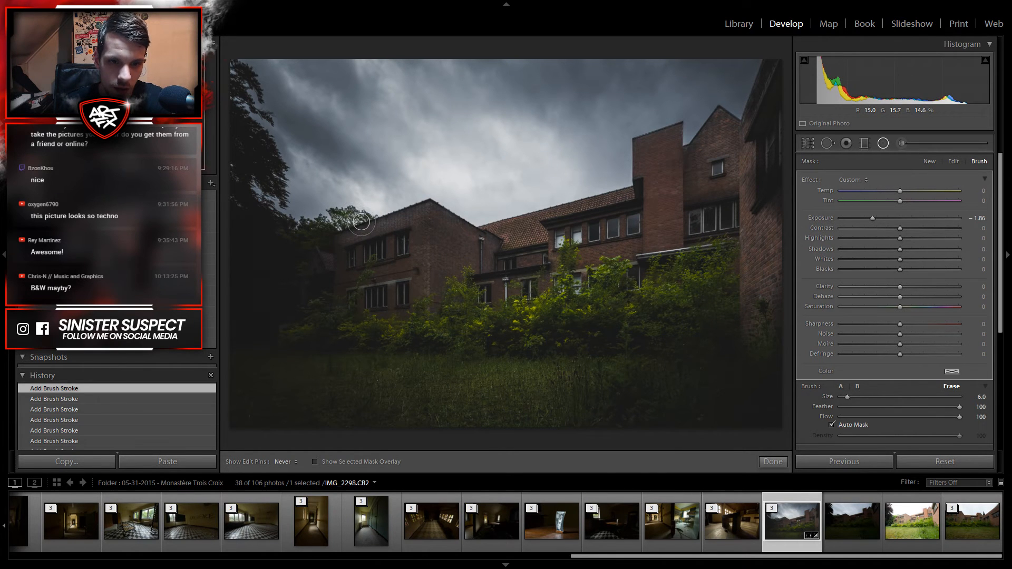
pyautogui.press('h')
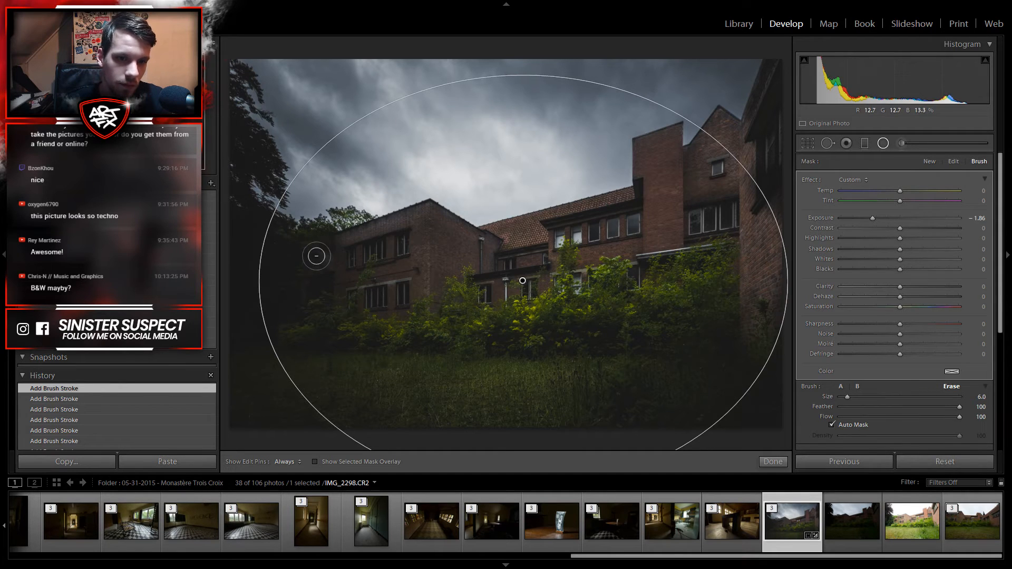
pyautogui.press('h')
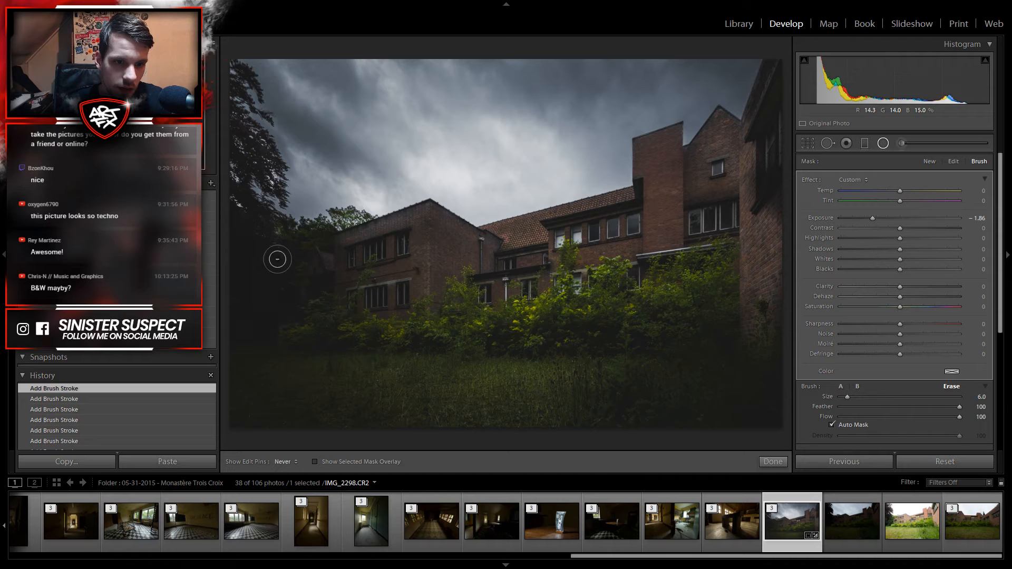
pyautogui.moveTo(246, 240); pyautogui.dragTo(247, 236)
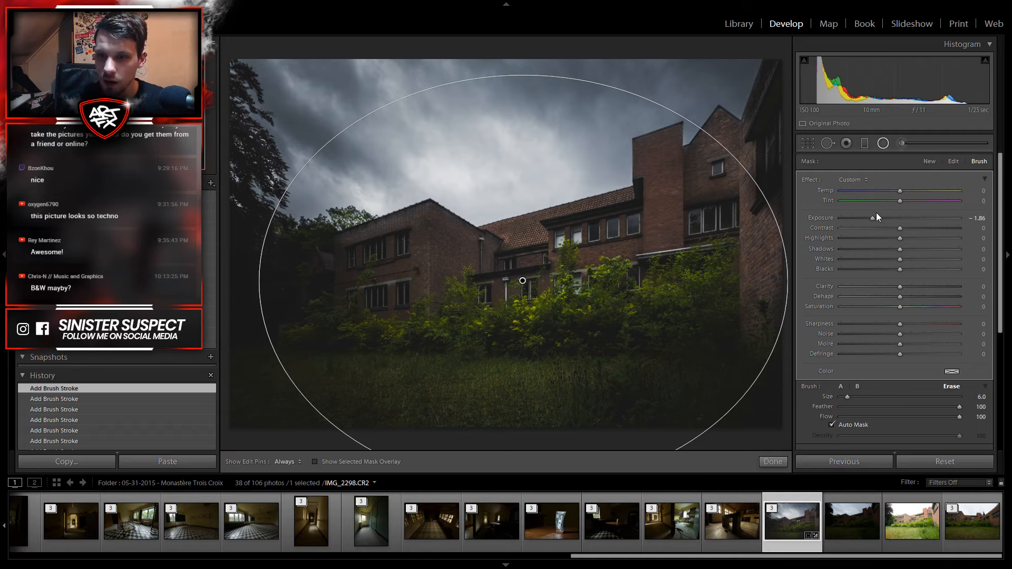
# Step: Erase the mask from the lawn, bushes and lower left trees with a size 23 brush and Auto Mask off
pyautogui.scroll(5, 479, 353)
pyautogui.press('h')
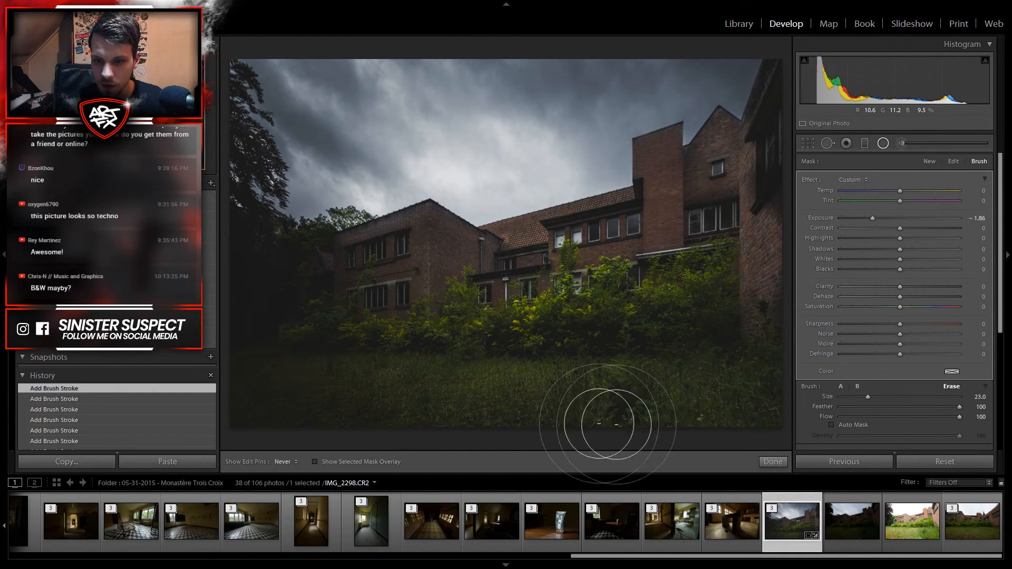
pyautogui.moveTo(353, 372)
pyautogui.mouseDown()
pyautogui.moveTo(258, 384)
pyautogui.moveTo(385, 405)
pyautogui.moveTo(268, 372)
pyautogui.moveTo(311, 349)
pyautogui.moveTo(308, 328)
pyautogui.moveTo(288, 322)
pyautogui.mouseUp()
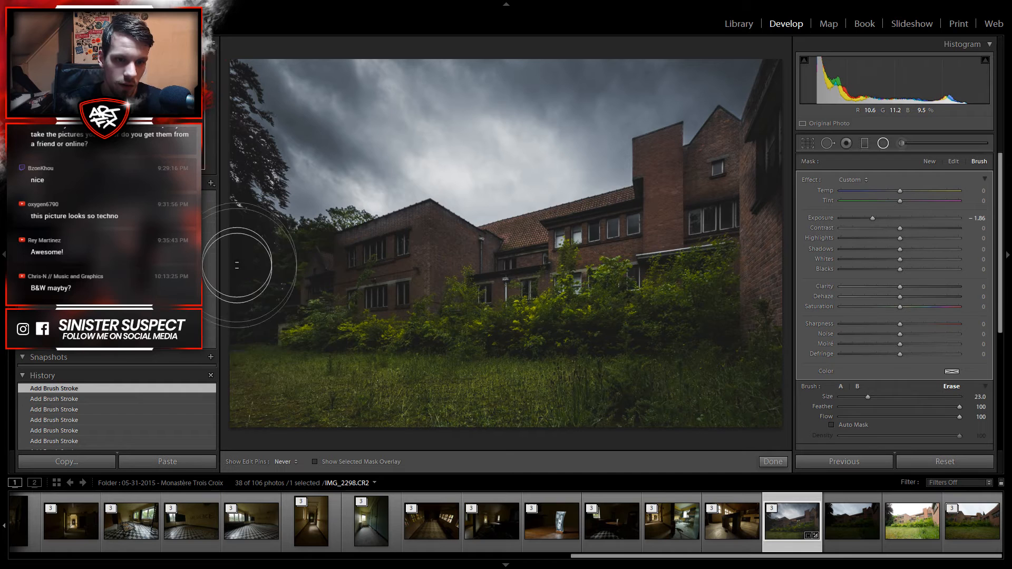
pyautogui.moveTo(346, 275)
pyautogui.mouseDown()
pyautogui.moveTo(362, 343)
pyautogui.moveTo(361, 307)
pyautogui.mouseUp()
# Step: Erase the mask from the building at the photo's right edge with a size 11 brush, comparing the last two history states
pyautogui.scroll(-6, 359, 298)
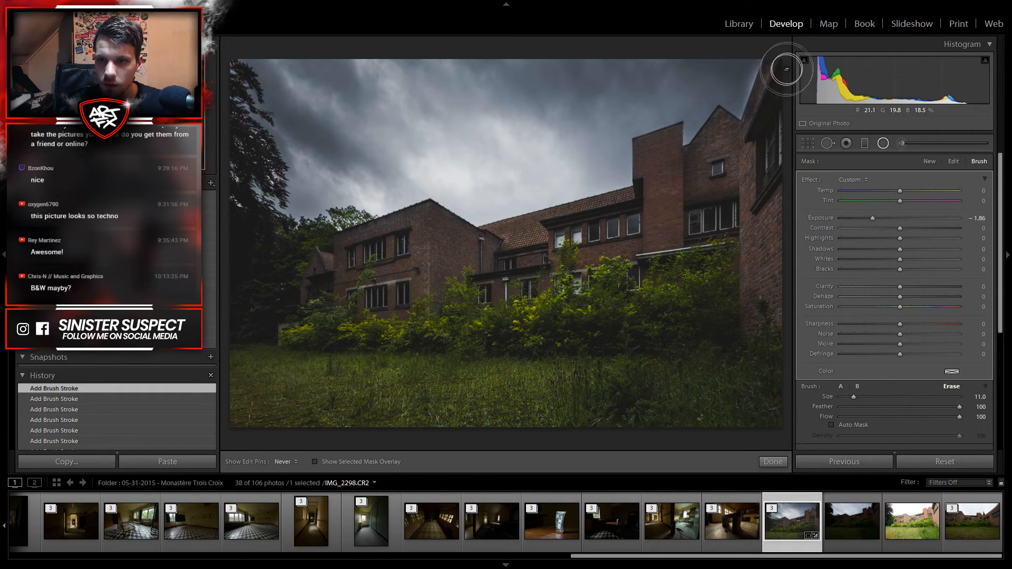
pyautogui.press('h')
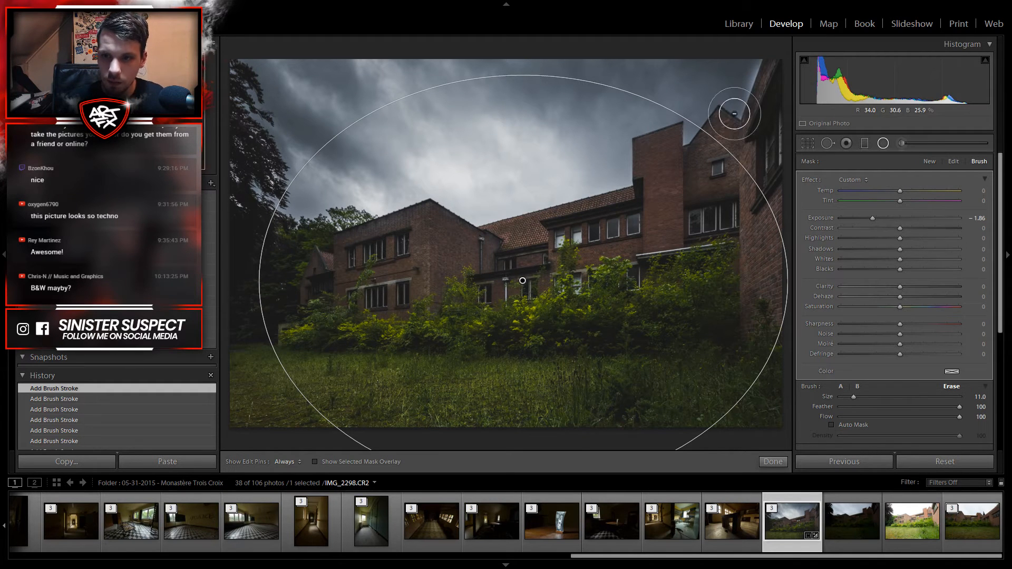
pyautogui.click(56, 399)
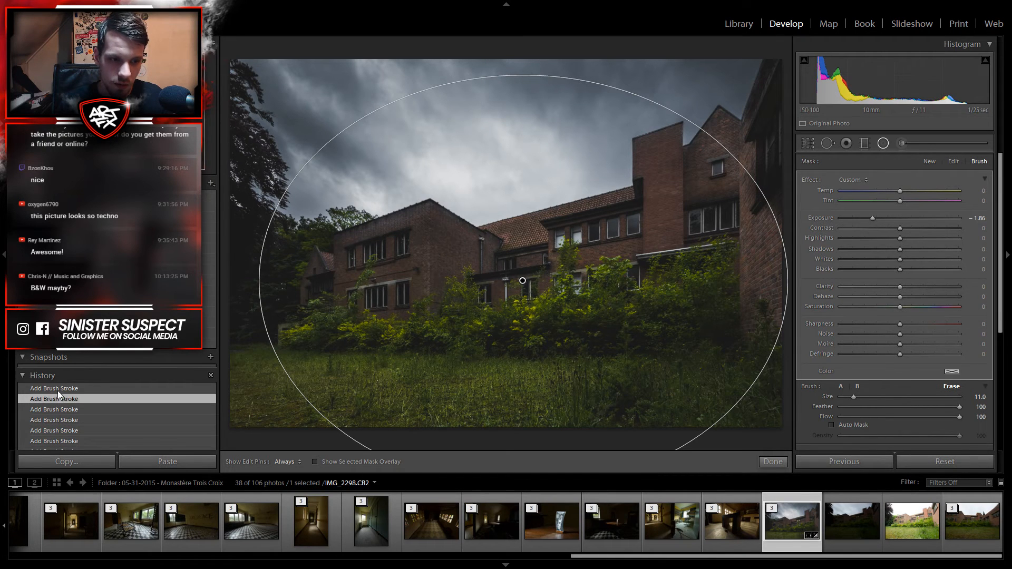
pyautogui.click(58, 389)
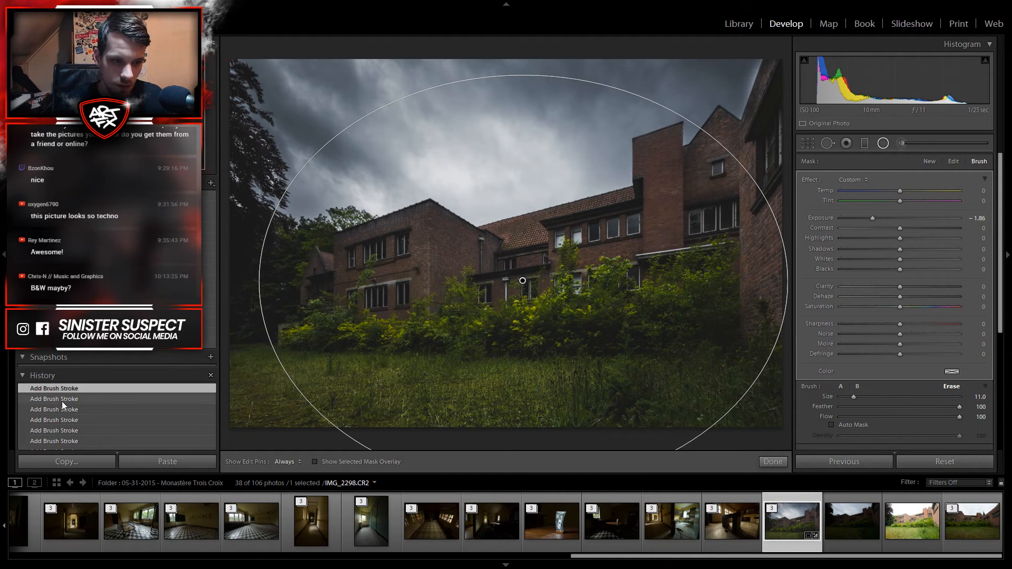
pyautogui.click(61, 400)
pyautogui.press('h')
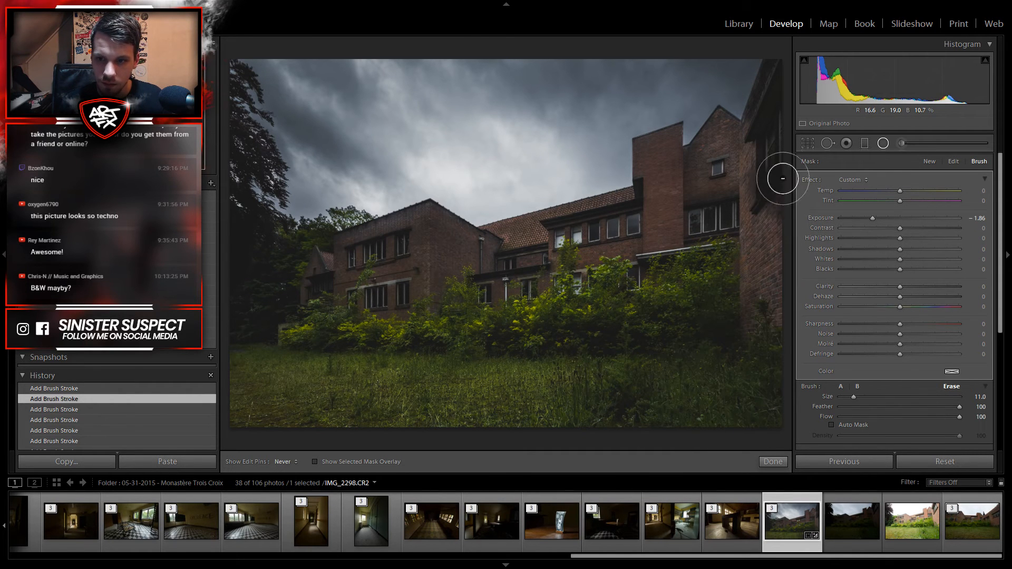
pyautogui.press('h')
pyautogui.hotkey('ctrl', 'y')
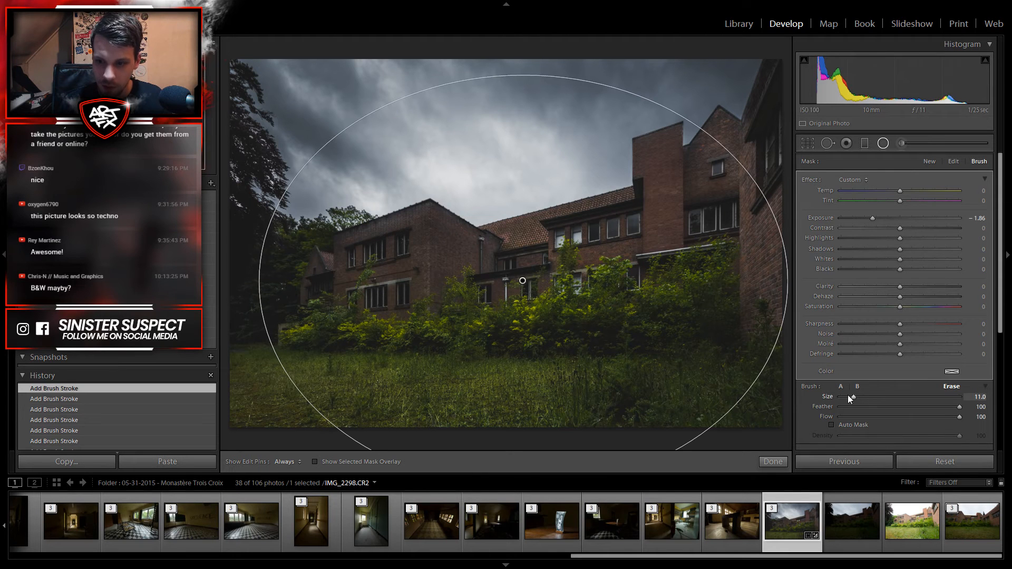
# Step: Refine the erased mask along the right-edge building's roofline using a size 6 brush with Auto Mask on
pyautogui.scroll(-5, 757, 131)
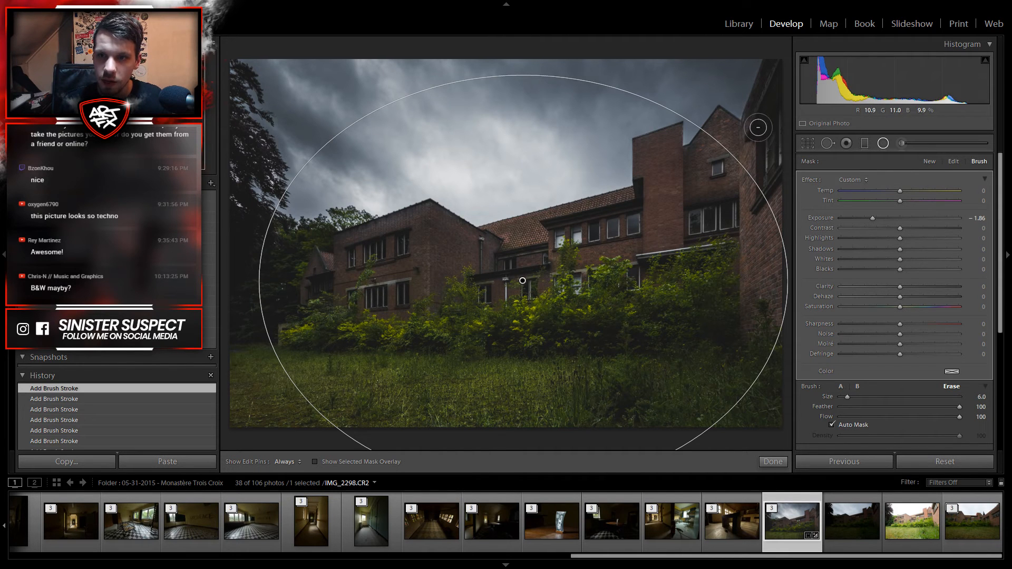
pyautogui.press('h')
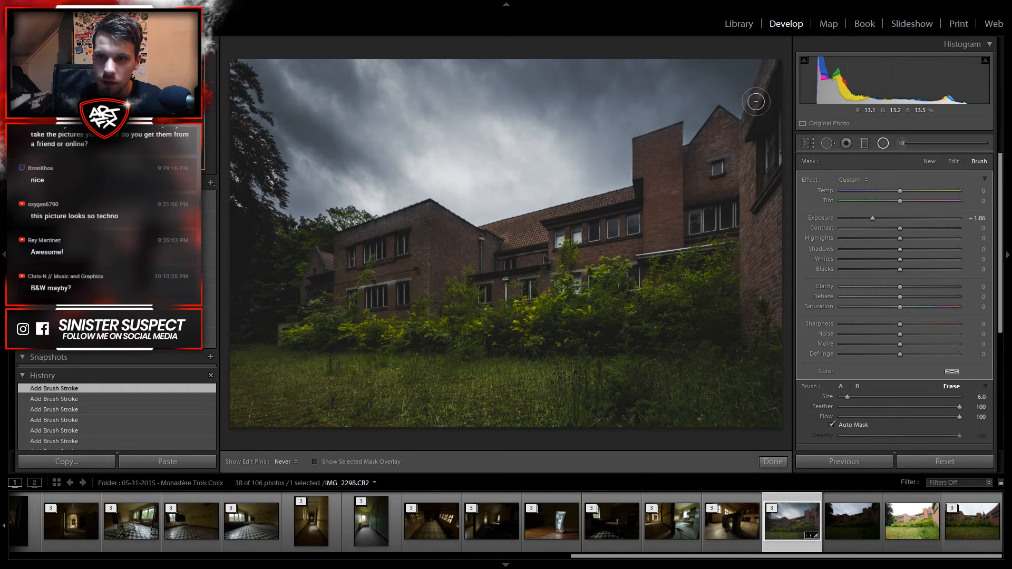
pyautogui.press('h')
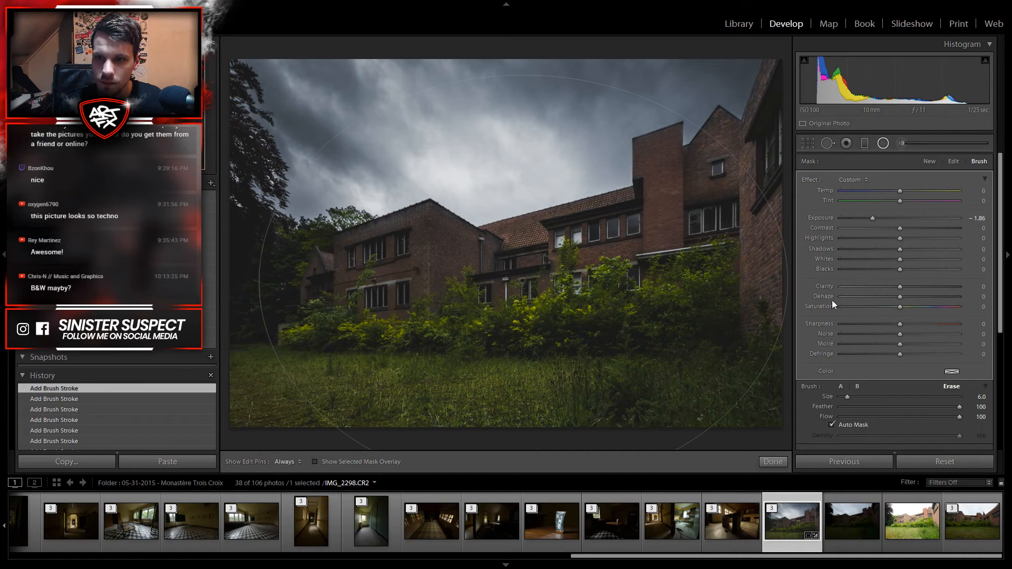
pyautogui.press('h')
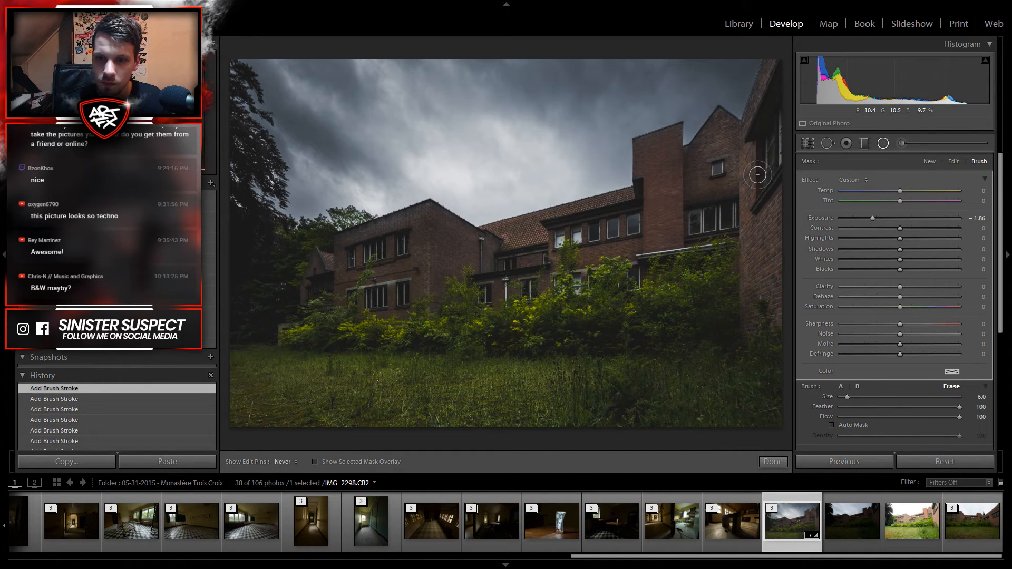
# Step: Clean up the erased mask over the left trees and lower lawn with size 22 and size 11 brushes, Auto Mask off
pyautogui.scroll(5, 701, 334)
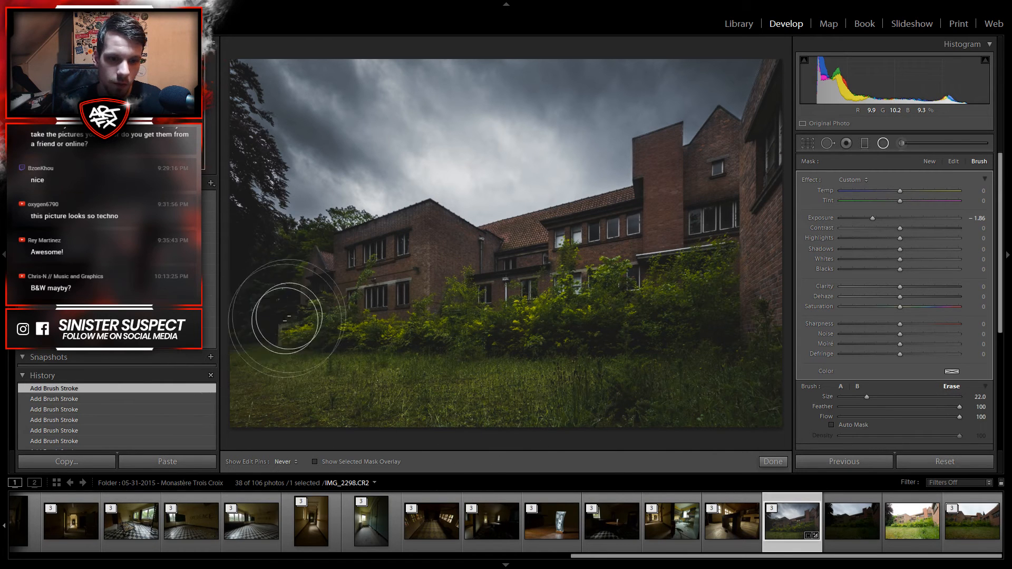
pyautogui.scroll(-5, 295, 293)
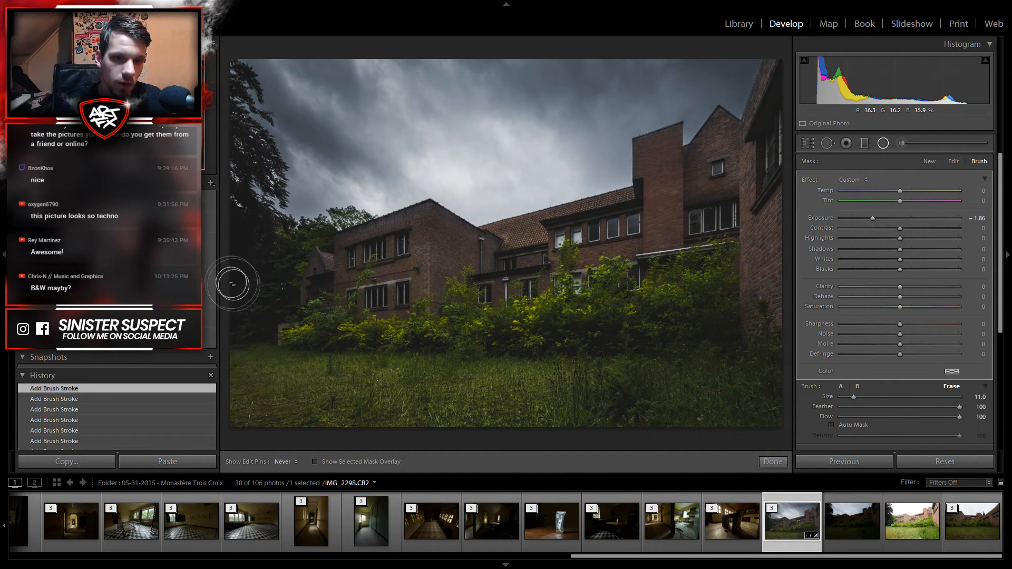
pyautogui.press('h')
pyautogui.press('h')
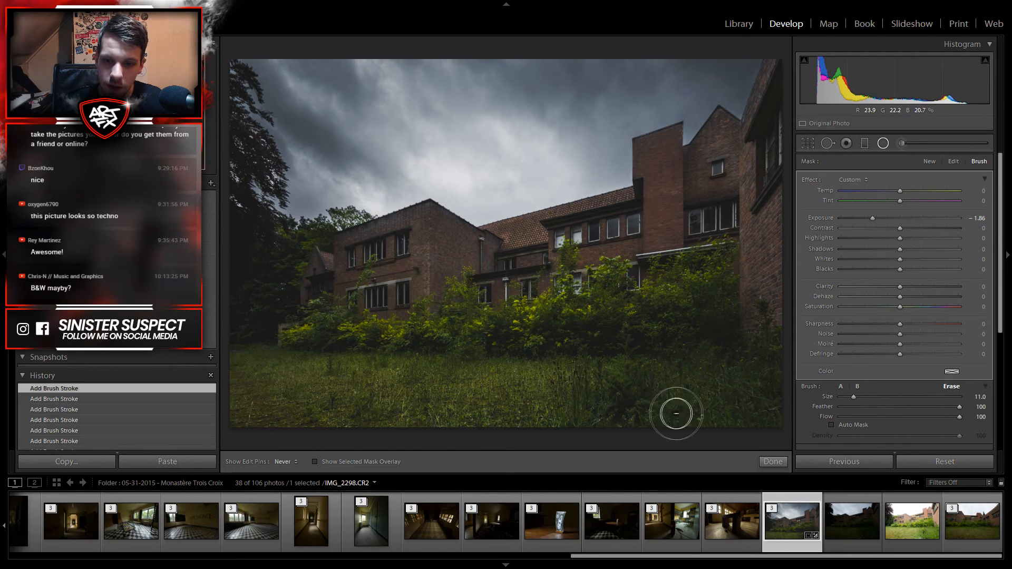
pyautogui.press('h')
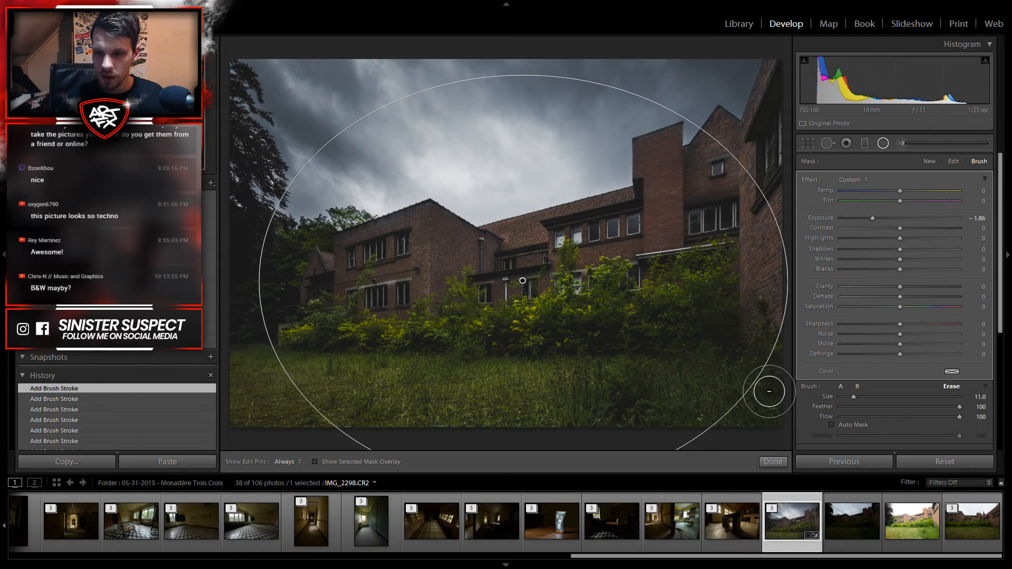
# Step: Switch the radial filter off and on to compare the photo with and without its darkening
pyautogui.scroll(-3, 807, 415)
pyautogui.click(804, 323)
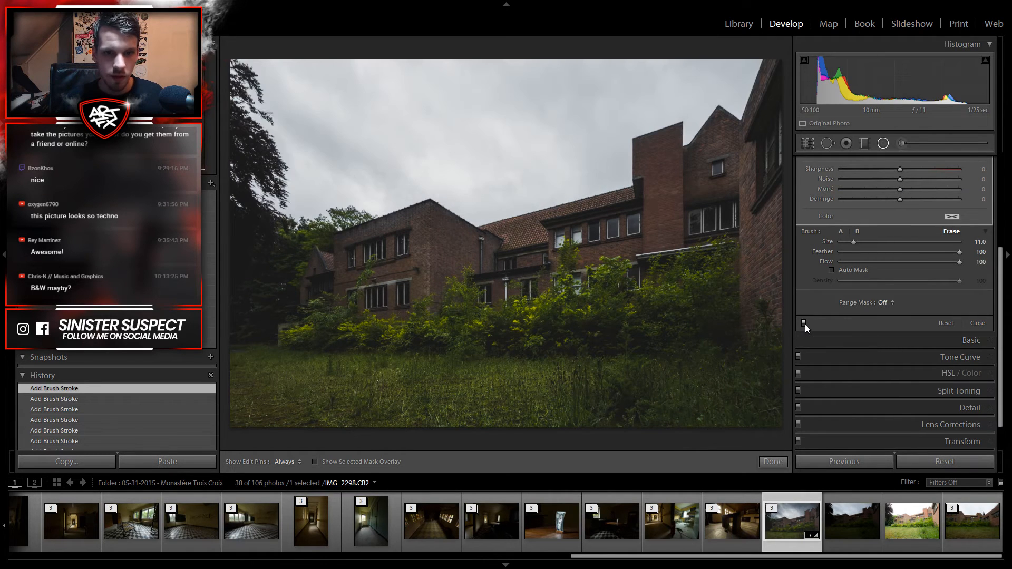
pyautogui.click(803, 323)
pyautogui.click(803, 323)
pyautogui.click(804, 324)
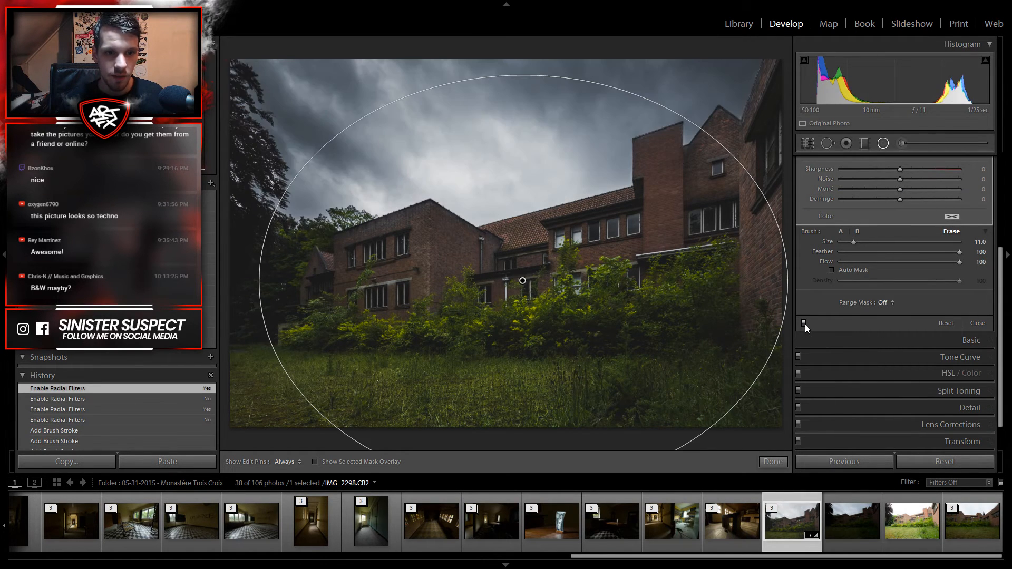
# Step: Set the radial filter's exposure to -3.07
pyautogui.scroll(3, 989, 311)
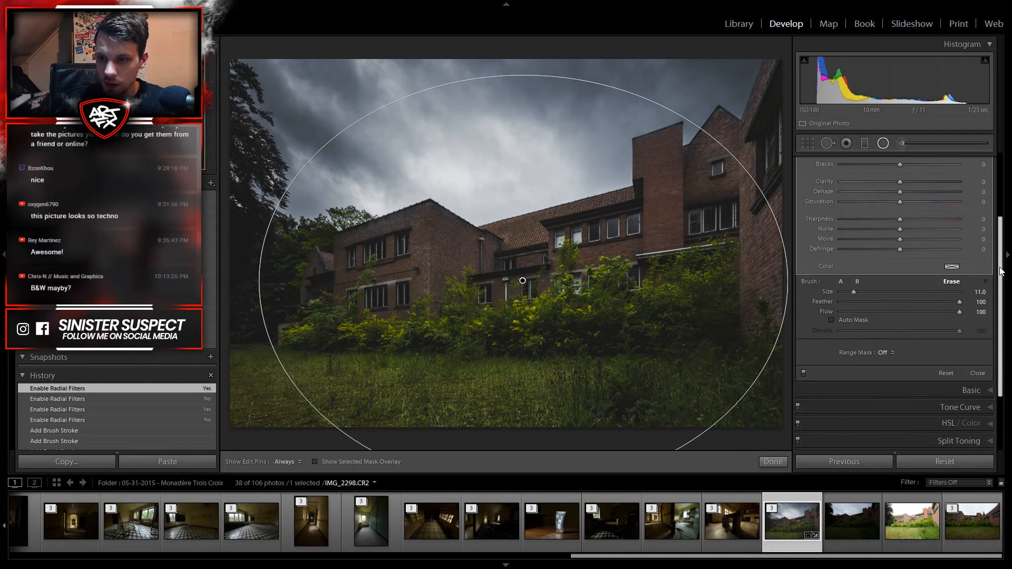
pyautogui.click(879, 220)
pyautogui.moveTo(878, 219); pyautogui.dragTo(811, 219)
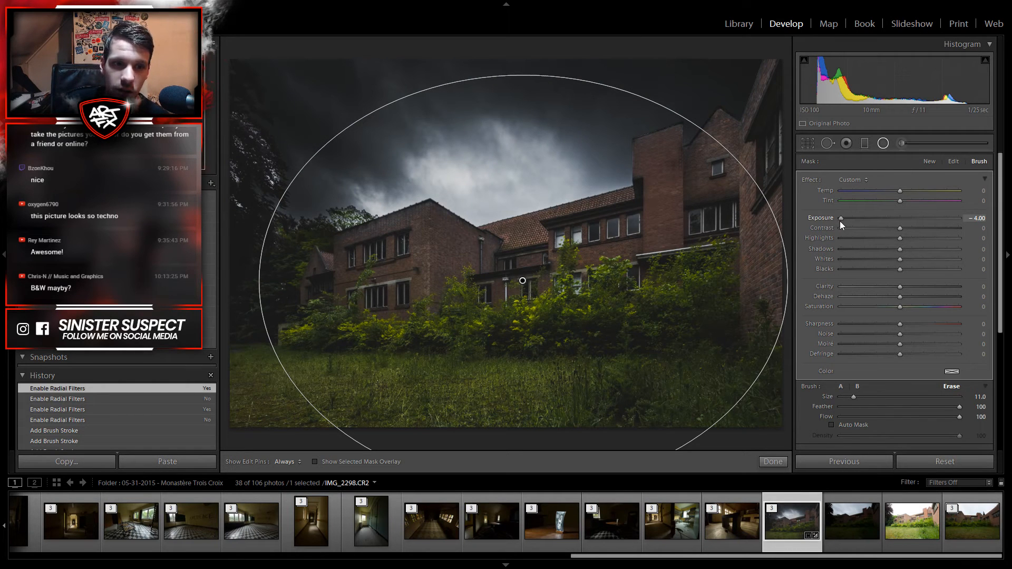
pyautogui.moveTo(846, 223); pyautogui.dragTo(856, 223)
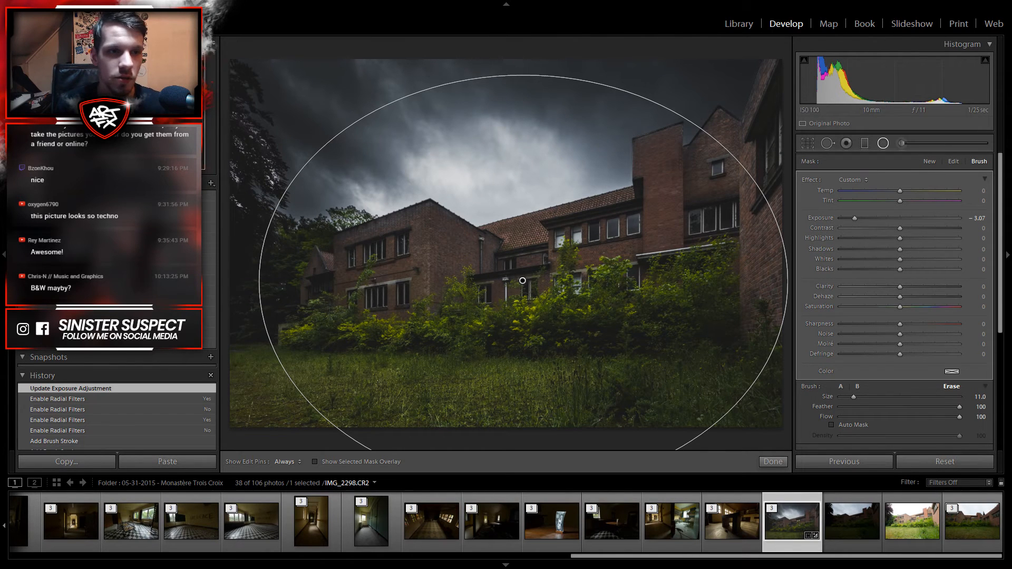
# Step: Paint the radial filter's mask over the bright gaps in the upper foliage of the left-edge tree with brush A at size 6
pyautogui.click(31, 69)
pyautogui.scroll(-5, 532, 287)
pyautogui.scroll(3, 531, 287)
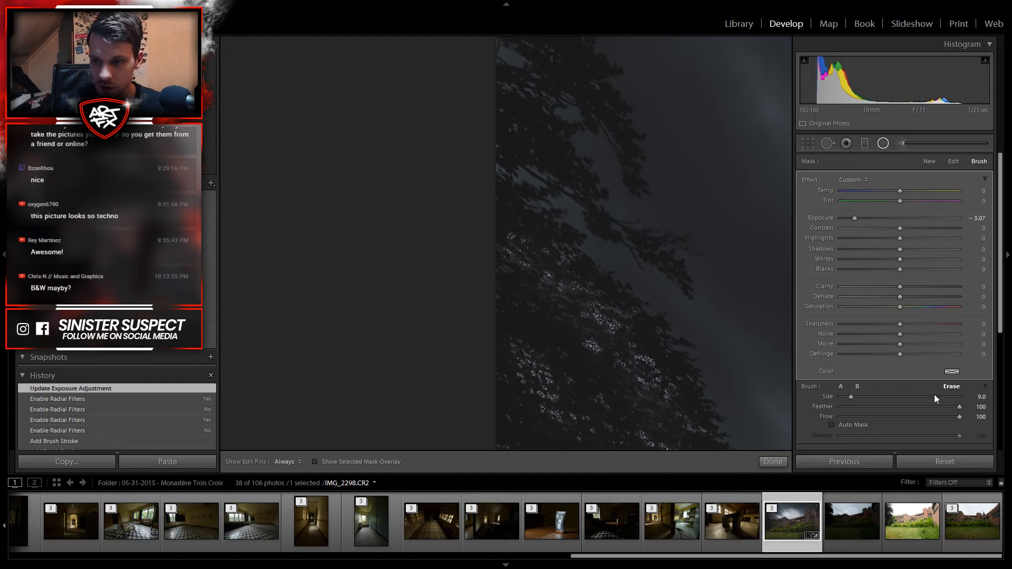
pyautogui.click(841, 387)
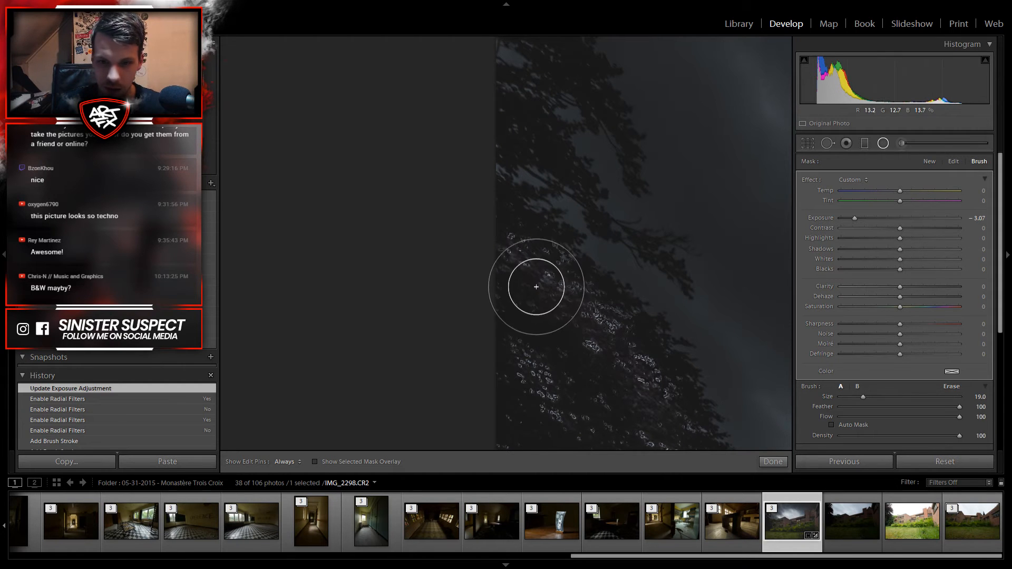
pyautogui.scroll(-8, 514, 242)
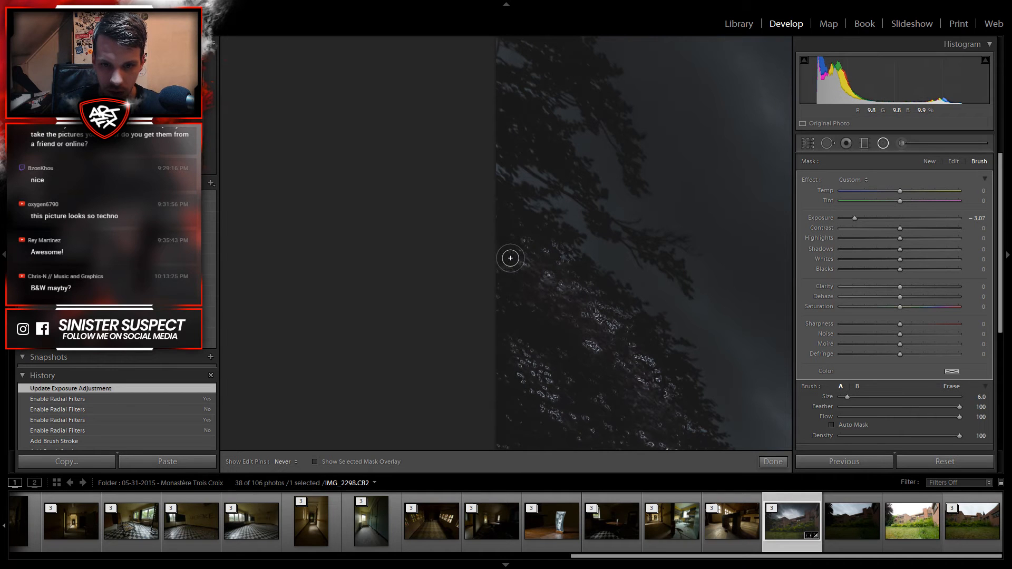
pyautogui.moveTo(540, 251)
pyautogui.mouseDown()
pyautogui.moveTo(556, 282)
pyautogui.moveTo(626, 338)
pyautogui.moveTo(610, 328)
pyautogui.moveTo(590, 341)
pyautogui.moveTo(604, 357)
pyautogui.moveTo(647, 361)
pyautogui.moveTo(658, 375)
pyautogui.moveTo(622, 357)
pyautogui.moveTo(643, 386)
pyautogui.moveTo(675, 391)
pyautogui.moveTo(697, 433)
pyautogui.mouseUp()
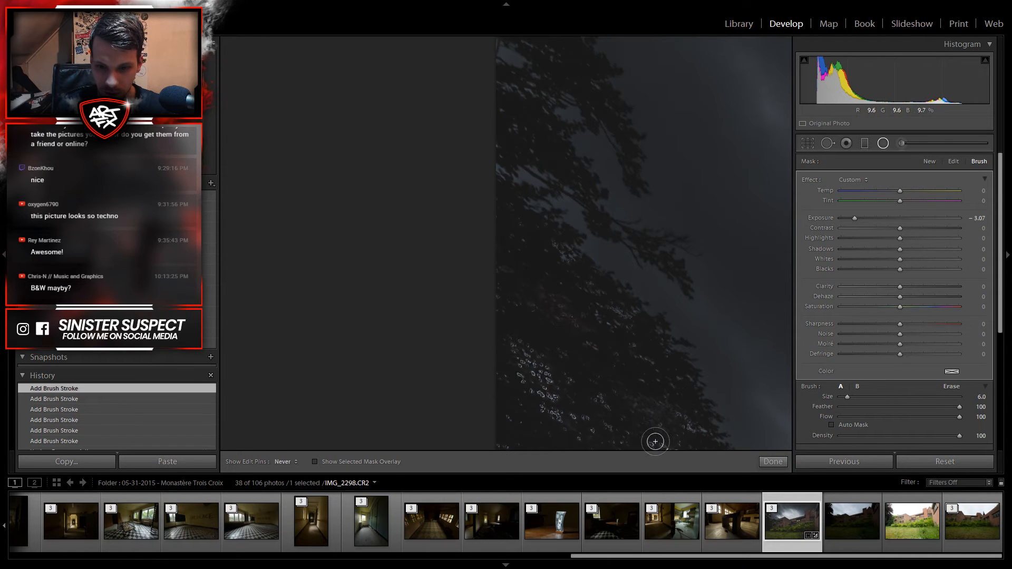
pyautogui.press('h')
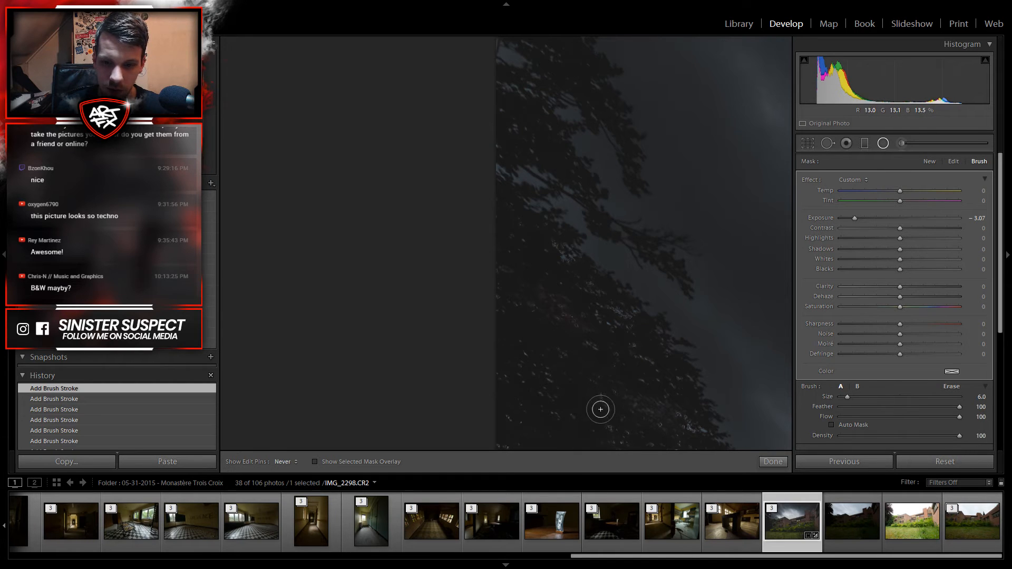
# Step: Paint the mask over the remaining bright specks in the middle of the left-edge tree with the size 6 brush
pyautogui.moveTo(659, 401)
pyautogui.mouseDown()
pyautogui.moveTo(559, 379)
pyautogui.moveTo(566, 142)
pyautogui.moveTo(441, 111)
pyautogui.moveTo(511, 127)
pyautogui.mouseUp()
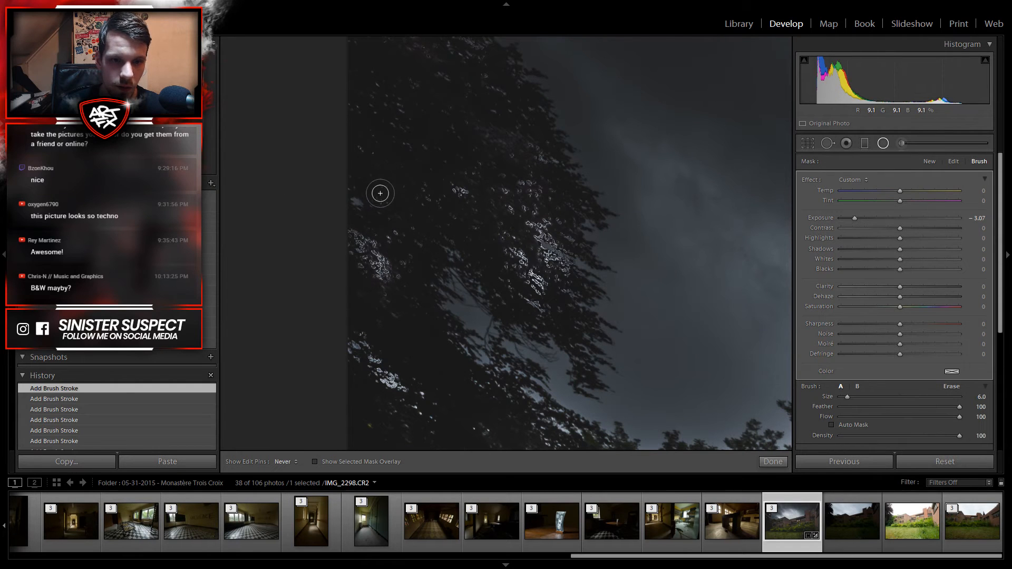
pyautogui.press('h')
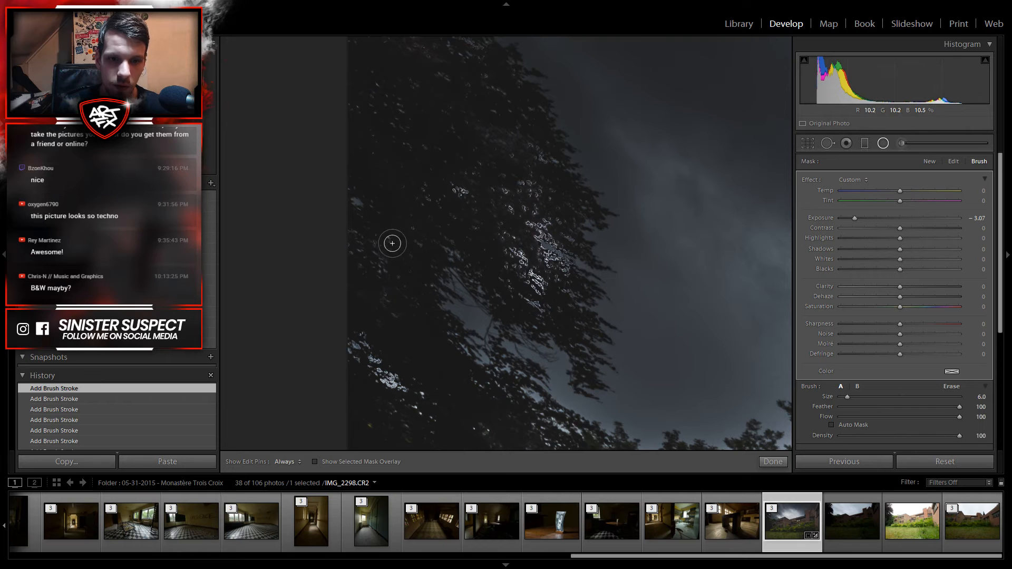
pyautogui.press('h')
pyautogui.press('h')
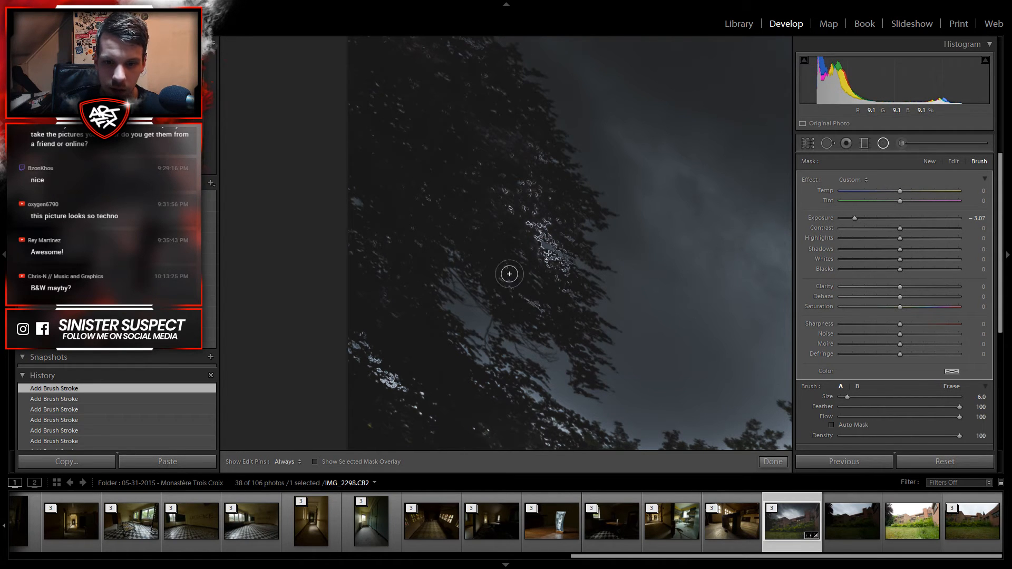
pyautogui.press('h')
pyautogui.press('h')
pyautogui.moveTo(511, 206); pyautogui.dragTo(512, 188)
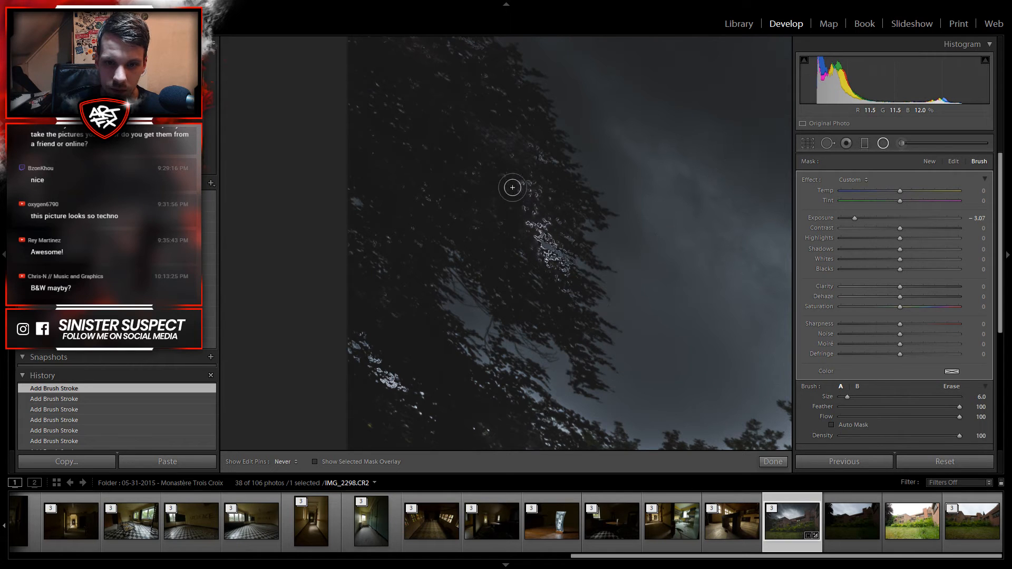
pyautogui.press('h')
pyautogui.moveTo(532, 227)
pyautogui.mouseDown()
pyautogui.moveTo(548, 240)
pyautogui.moveTo(551, 217)
pyautogui.moveTo(536, 228)
pyautogui.moveTo(564, 273)
pyautogui.mouseUp()
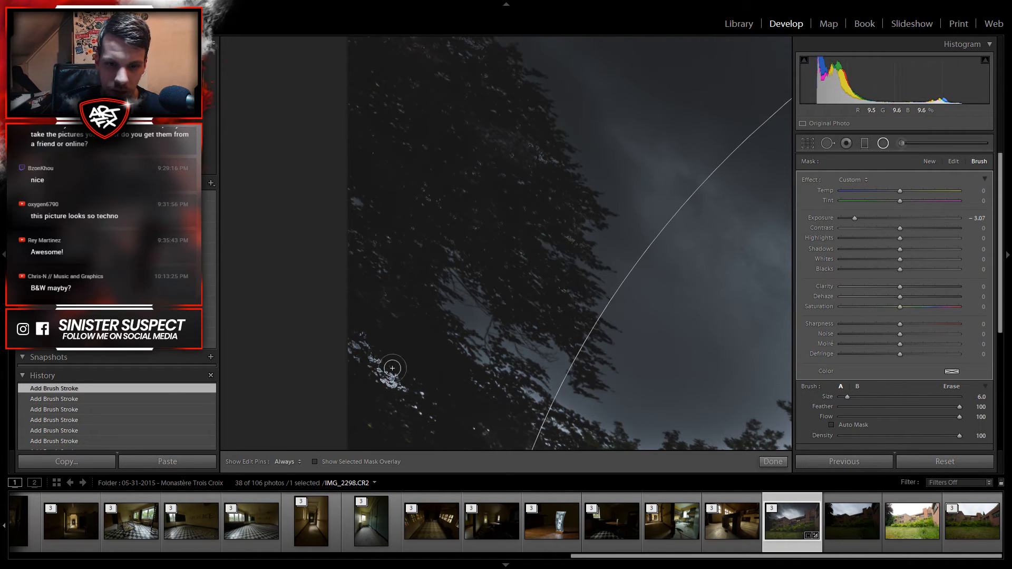
pyautogui.press('h')
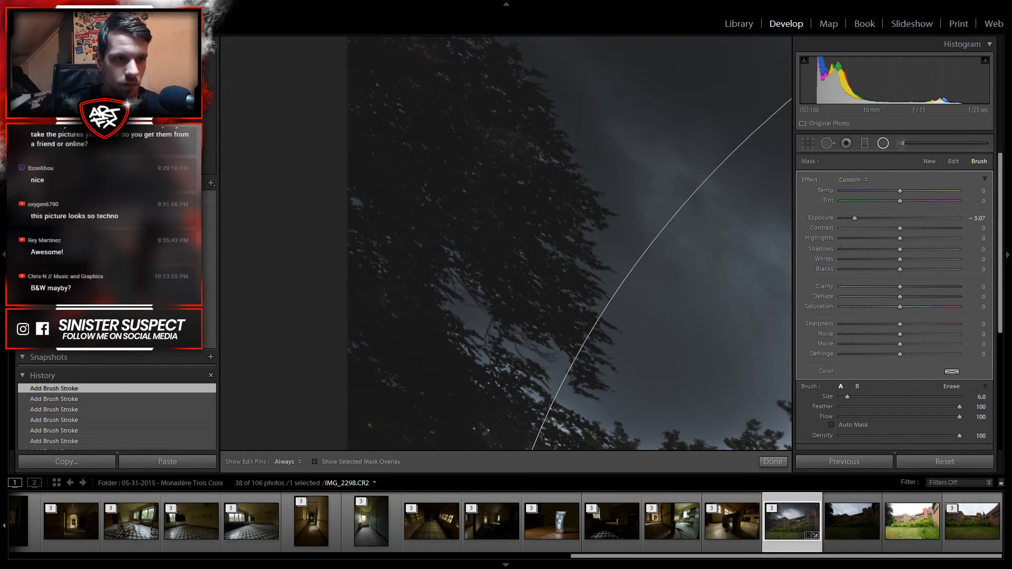
# Step: Touch up the mask on the tree's lower foliage, close the radial filter and return to the whole photo
pyautogui.moveTo(412, 309); pyautogui.dragTo(315, 105)
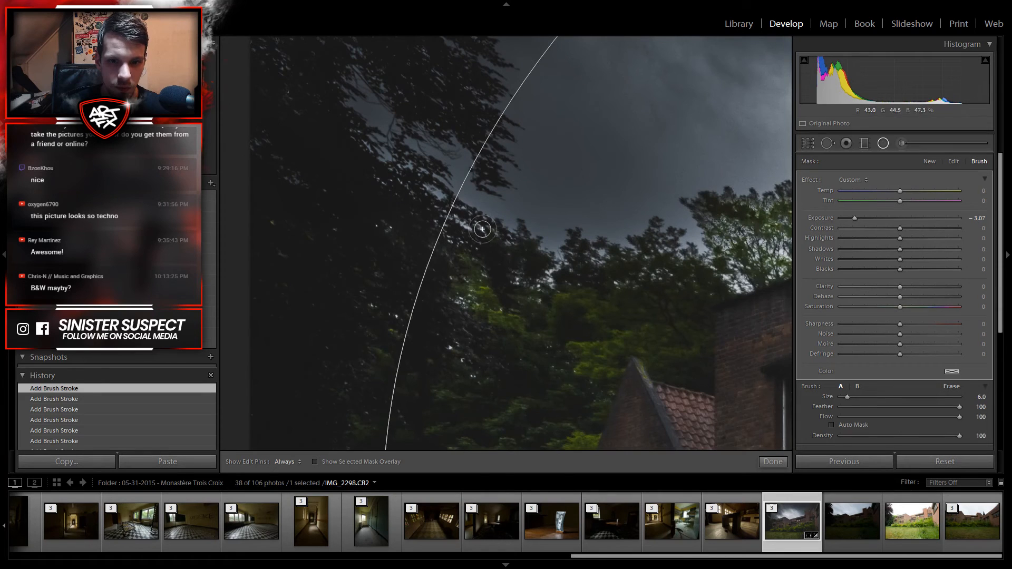
pyautogui.press('h')
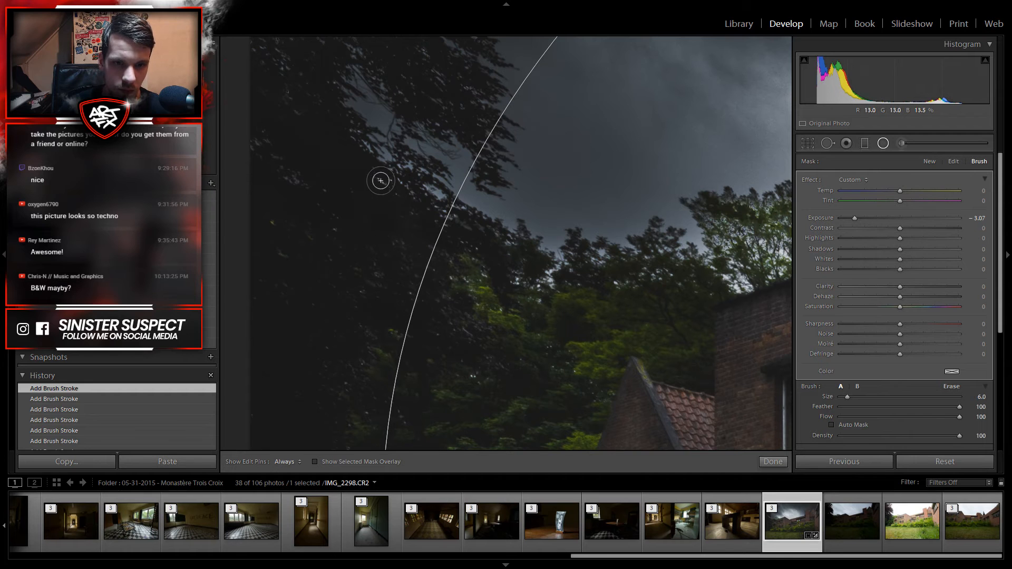
pyautogui.press('h')
pyautogui.moveTo(59, 108); pyautogui.dragTo(87, 85)
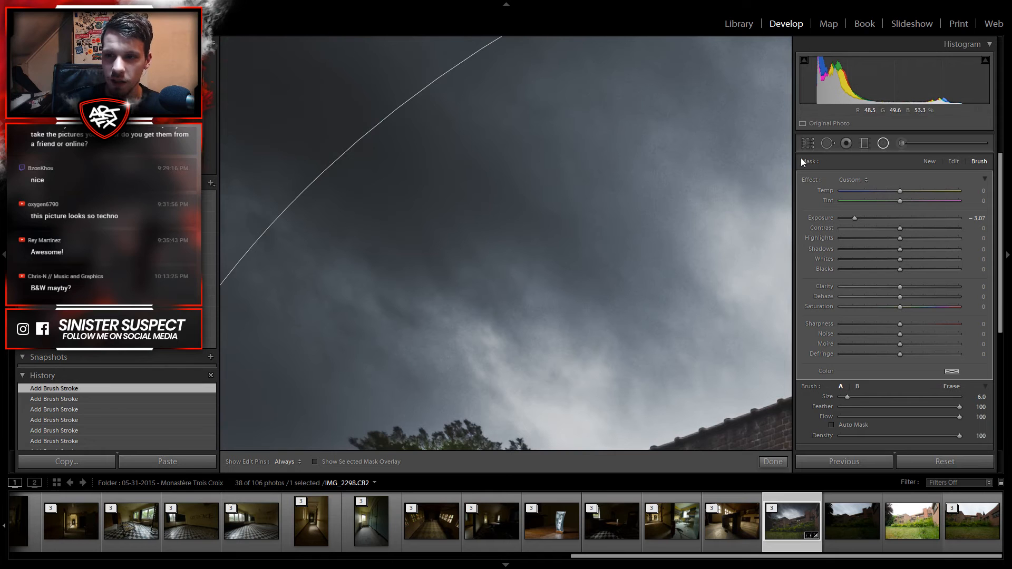
pyautogui.press('k')
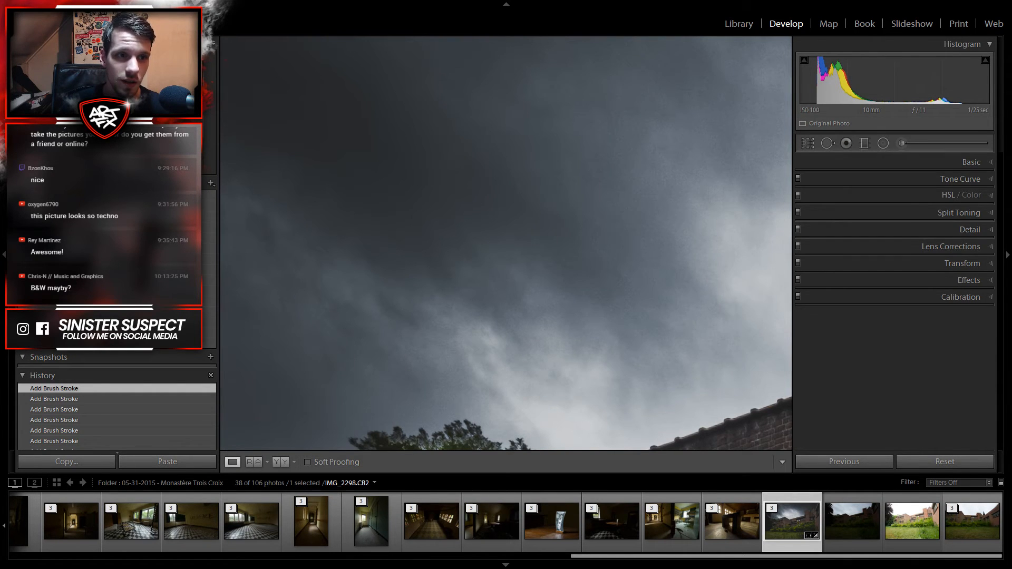
pyautogui.click(506, 241)
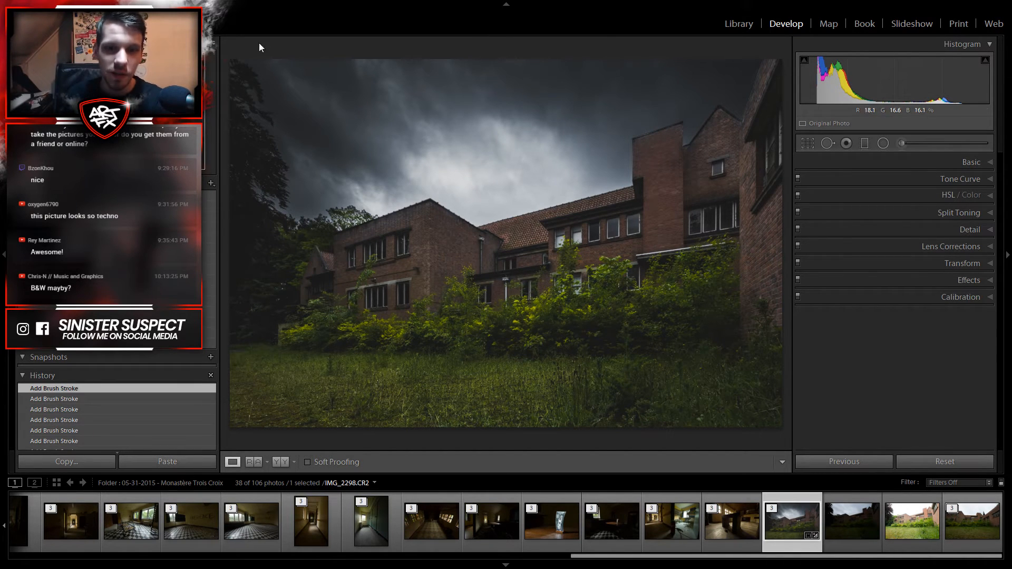
# Step: Set the HSL saturation to -83 for yellow, -68 for green and -85 for blue
pyautogui.click(946, 199)
pyautogui.moveTo(855, 262); pyautogui.dragTo(834, 277)
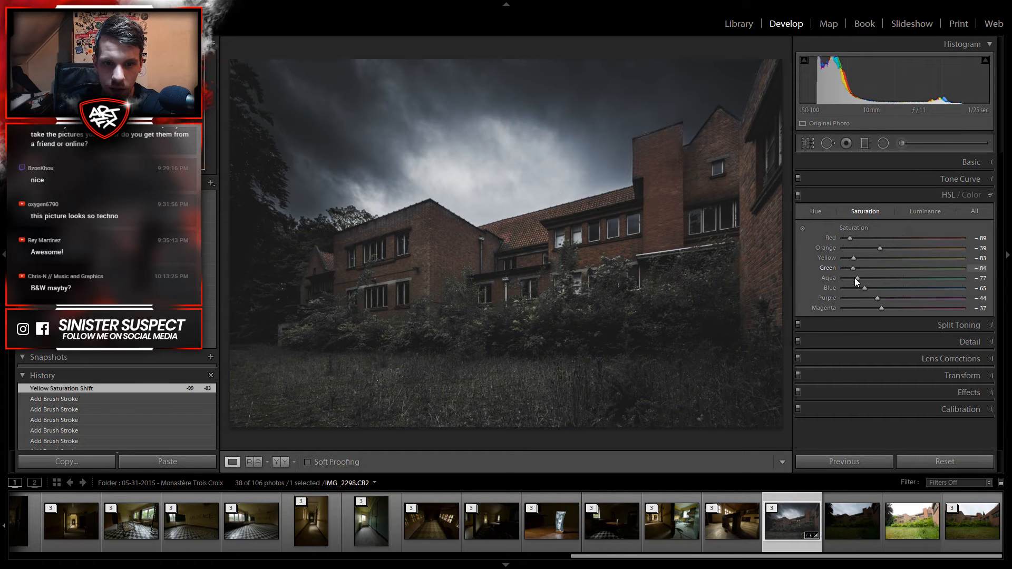
pyautogui.moveTo(863, 282); pyautogui.dragTo(868, 284)
pyautogui.moveTo(865, 287)
pyautogui.mouseDown()
pyautogui.moveTo(843, 298)
pyautogui.moveTo(882, 299)
pyautogui.moveTo(855, 302)
pyautogui.mouseUp()
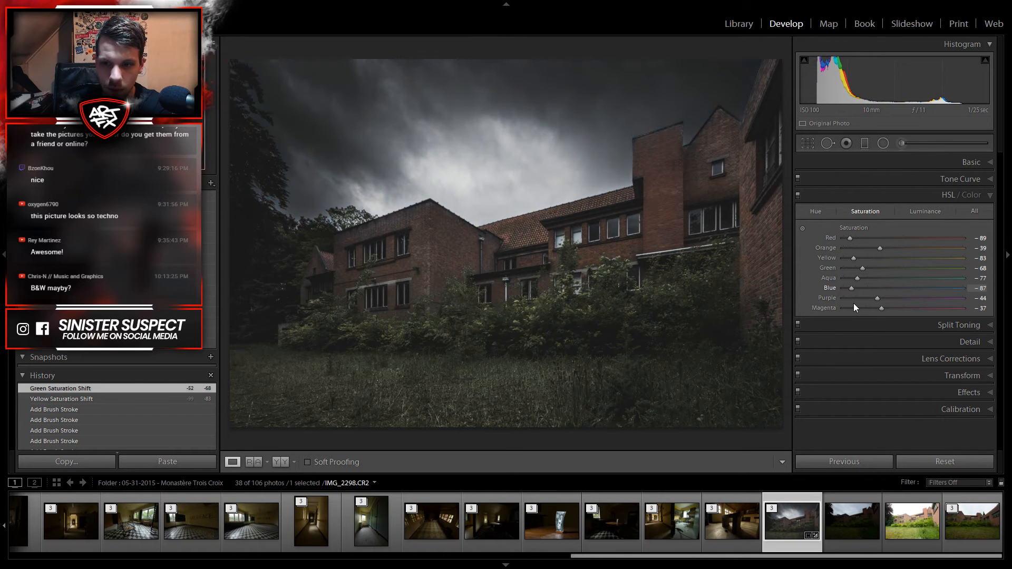
pyautogui.moveTo(855, 302); pyautogui.dragTo(855, 302)
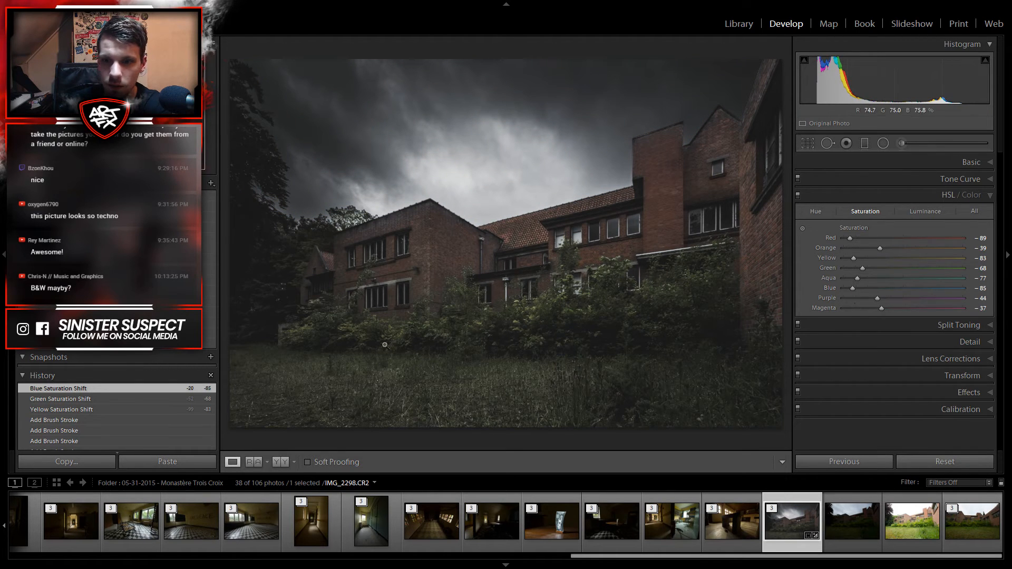
# Step: Set the photo's highlights to -93, blacks to +56 and clarity to +27
pyautogui.click(971, 162)
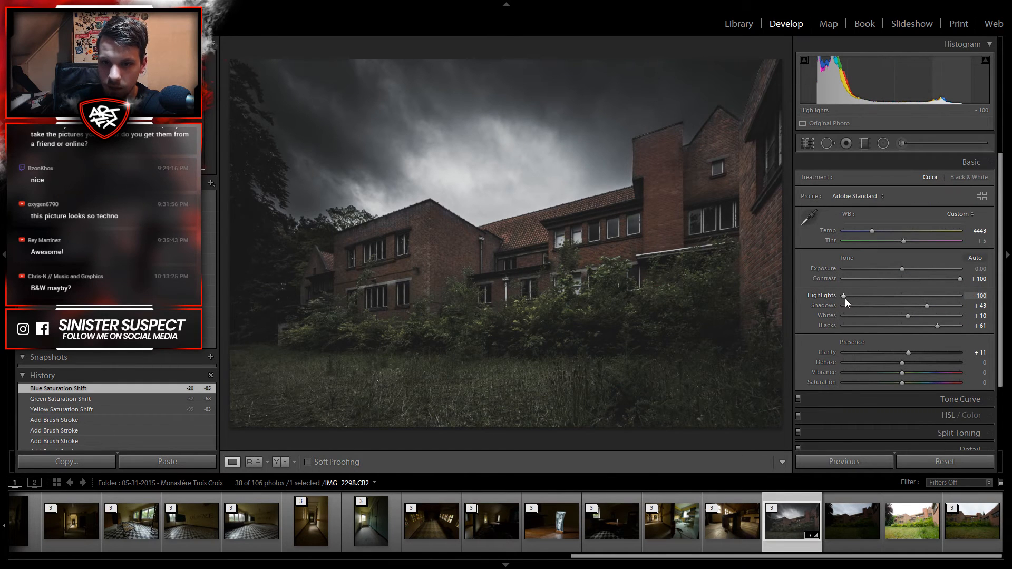
pyautogui.moveTo(848, 298); pyautogui.dragTo(849, 299)
pyautogui.moveTo(937, 325); pyautogui.dragTo(919, 353)
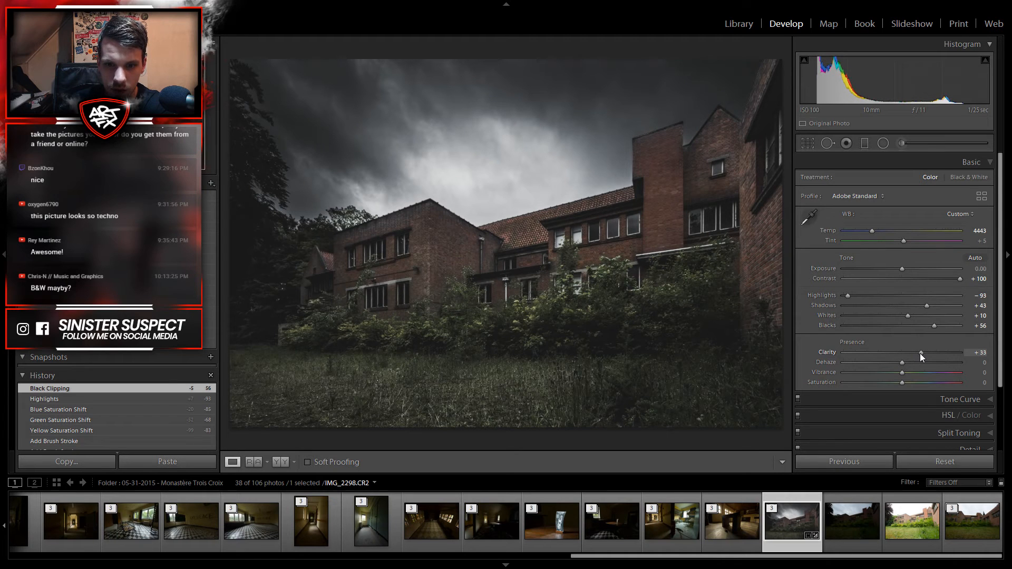
pyautogui.moveTo(918, 353); pyautogui.dragTo(916, 354)
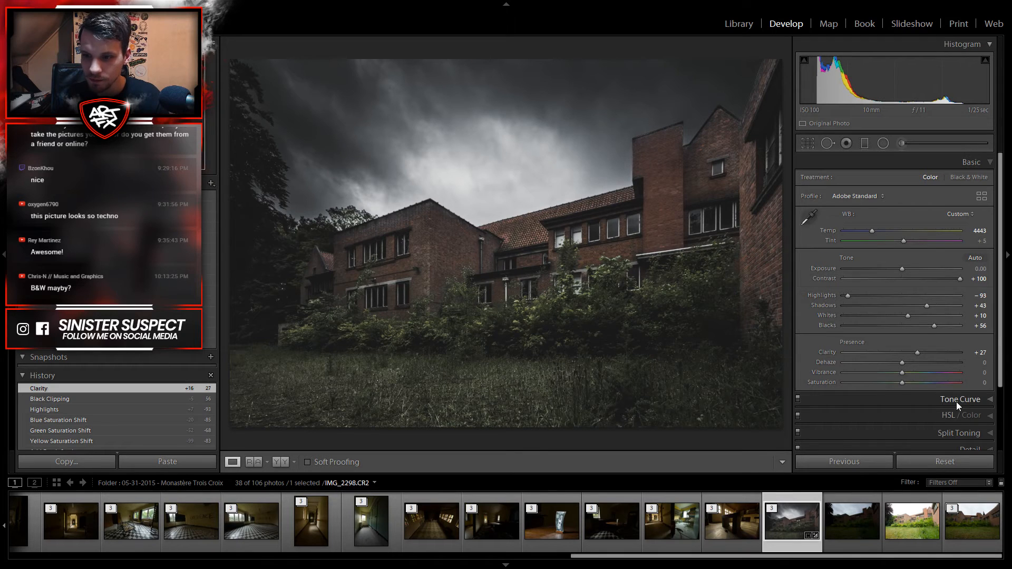
# Step: Set the yellow saturation to -84 and shift the green hue to +58
pyautogui.click(950, 415)
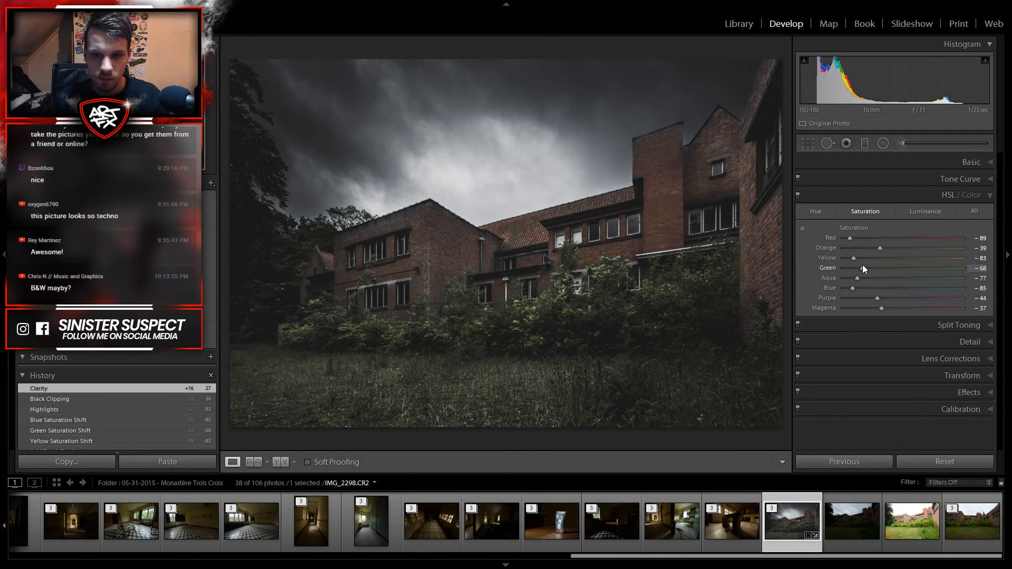
pyautogui.moveTo(854, 259)
pyautogui.mouseDown()
pyautogui.moveTo(884, 263)
pyautogui.moveTo(833, 269)
pyautogui.moveTo(851, 271)
pyautogui.mouseUp()
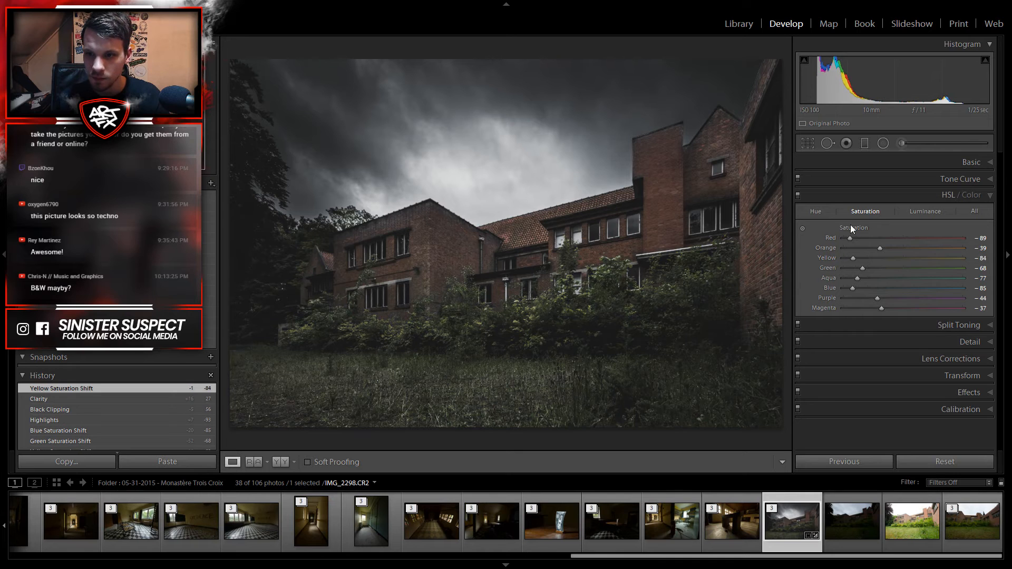
pyautogui.click(815, 211)
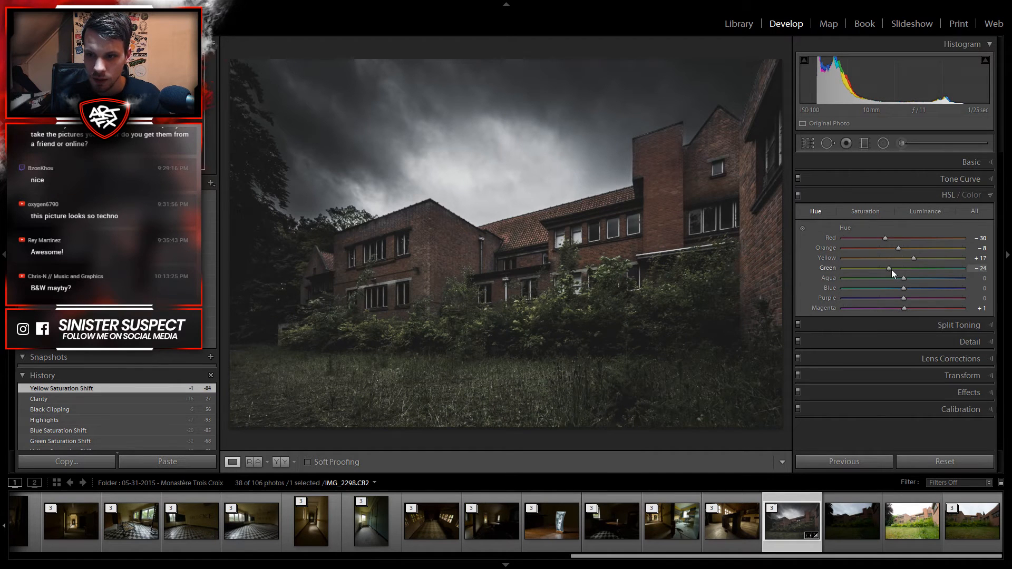
pyautogui.moveTo(921, 271); pyautogui.dragTo(982, 280)
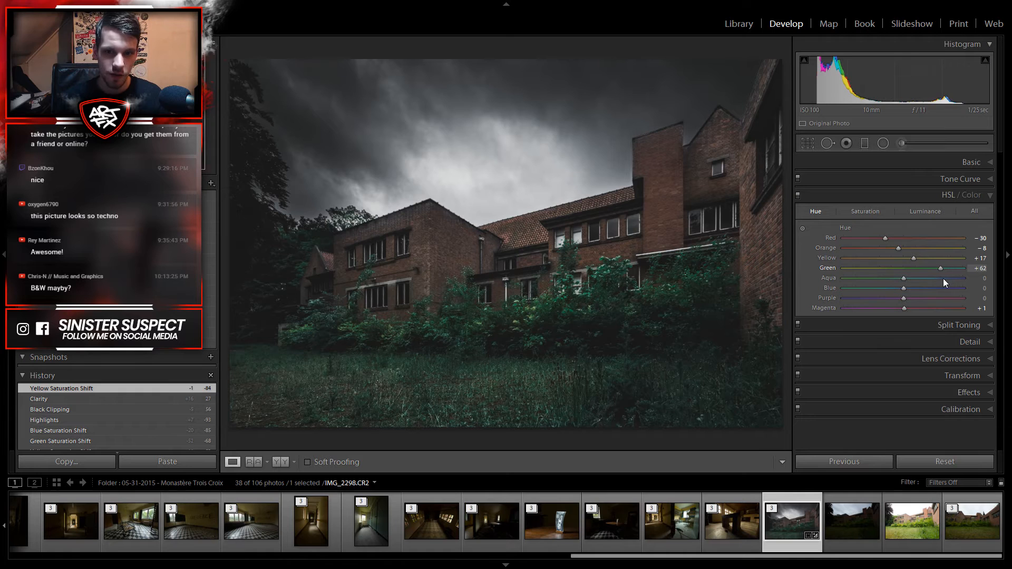
pyautogui.moveTo(941, 278); pyautogui.dragTo(941, 277)
# Step: Set the HSL saturation to -81 for green, -45 for orange and -65 for red
pyautogui.click(860, 211)
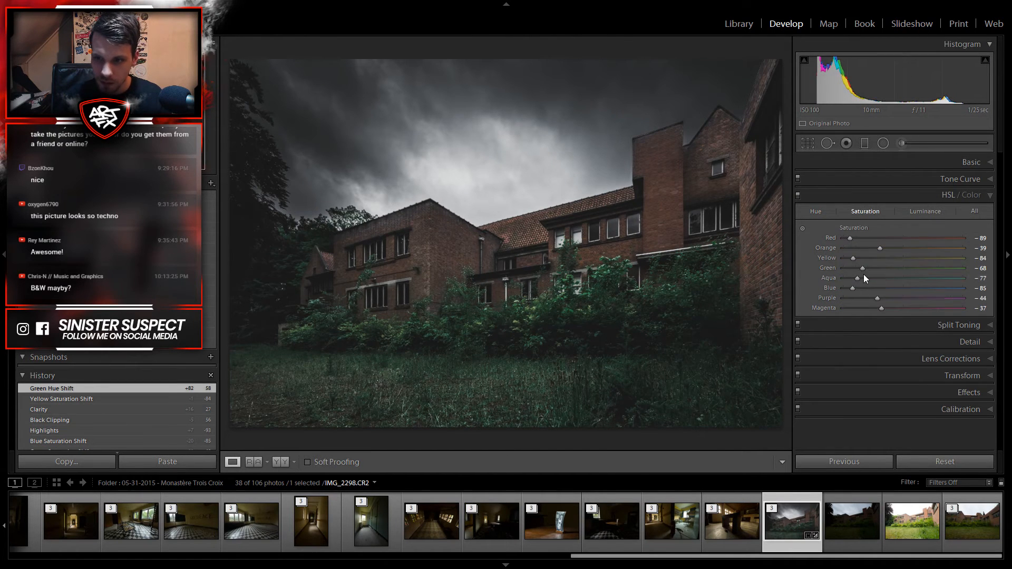
pyautogui.moveTo(861, 270); pyautogui.dragTo(841, 274)
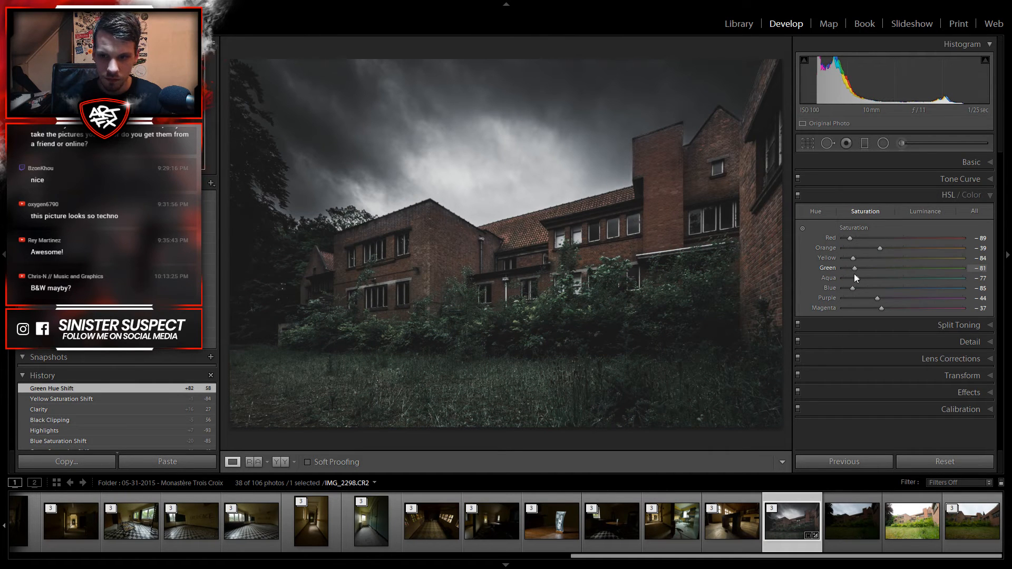
pyautogui.moveTo(882, 247)
pyautogui.mouseDown()
pyautogui.moveTo(923, 251)
pyautogui.moveTo(865, 257)
pyautogui.moveTo(874, 259)
pyautogui.mouseUp()
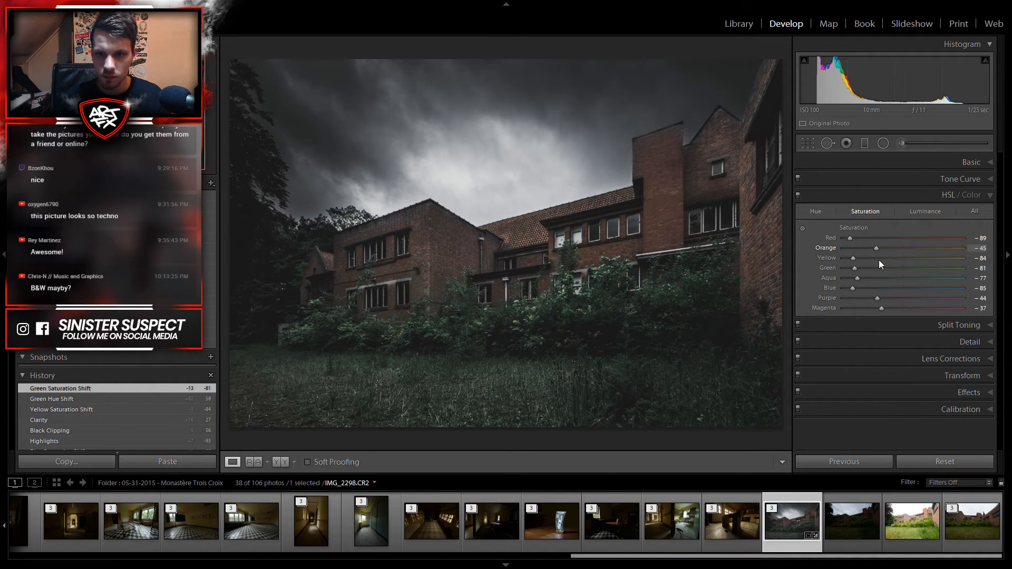
pyautogui.moveTo(848, 238)
pyautogui.mouseDown()
pyautogui.moveTo(905, 240)
pyautogui.moveTo(846, 248)
pyautogui.mouseUp()
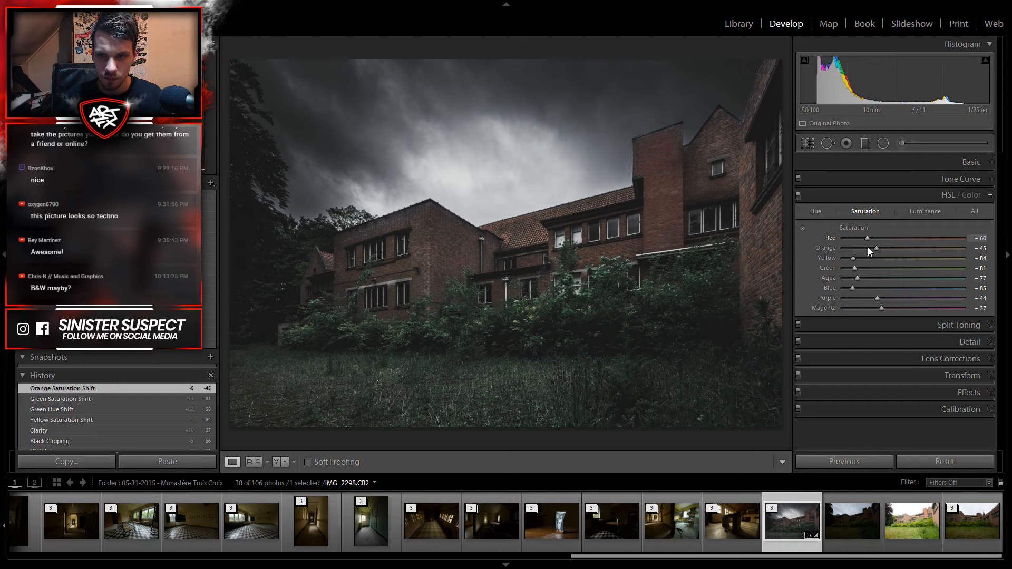
pyautogui.moveTo(868, 247); pyautogui.dragTo(865, 248)
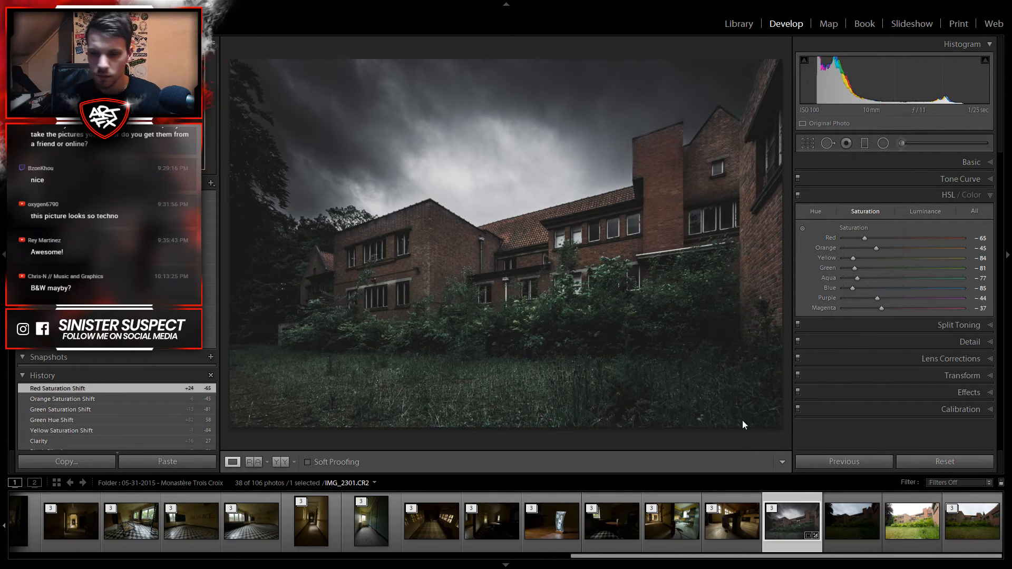
# Step: Set the HSL luminance to -11 for green, -20 for yellow, +63 for orange and +15 for red
pyautogui.click(931, 209)
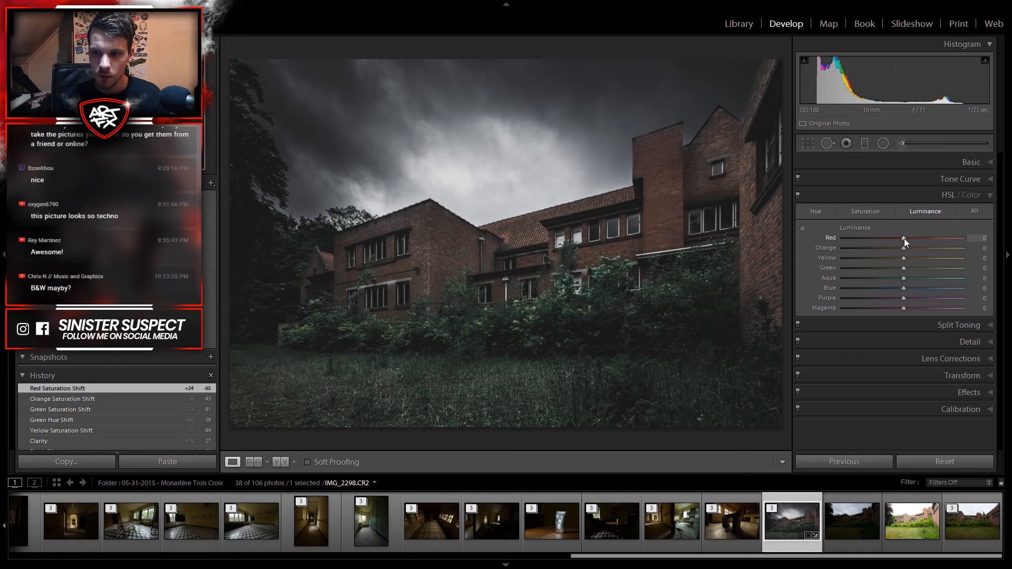
pyautogui.moveTo(904, 268)
pyautogui.mouseDown()
pyautogui.moveTo(836, 276)
pyautogui.moveTo(930, 280)
pyautogui.moveTo(896, 278)
pyautogui.mouseUp()
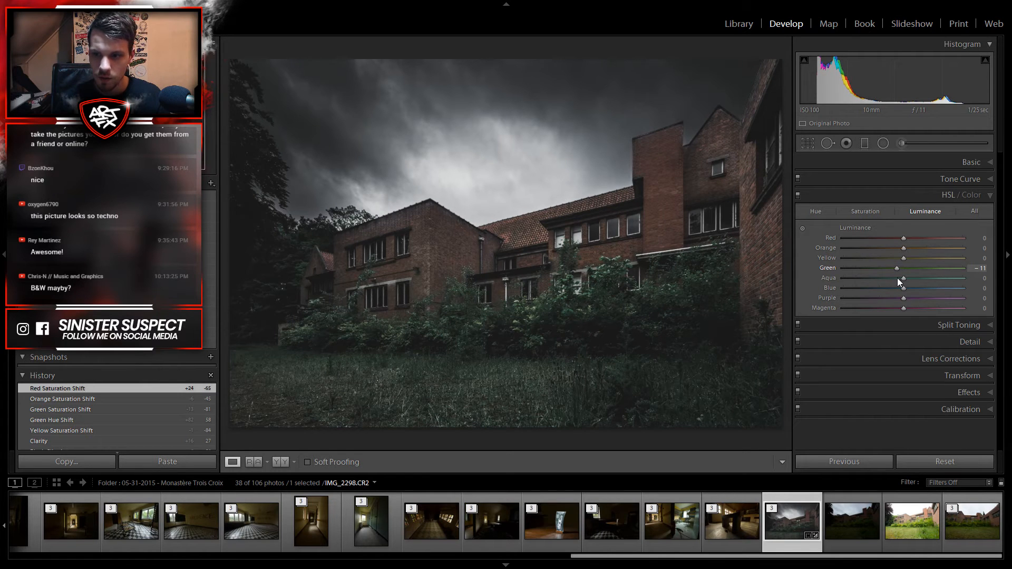
pyautogui.moveTo(903, 262); pyautogui.dragTo(881, 266)
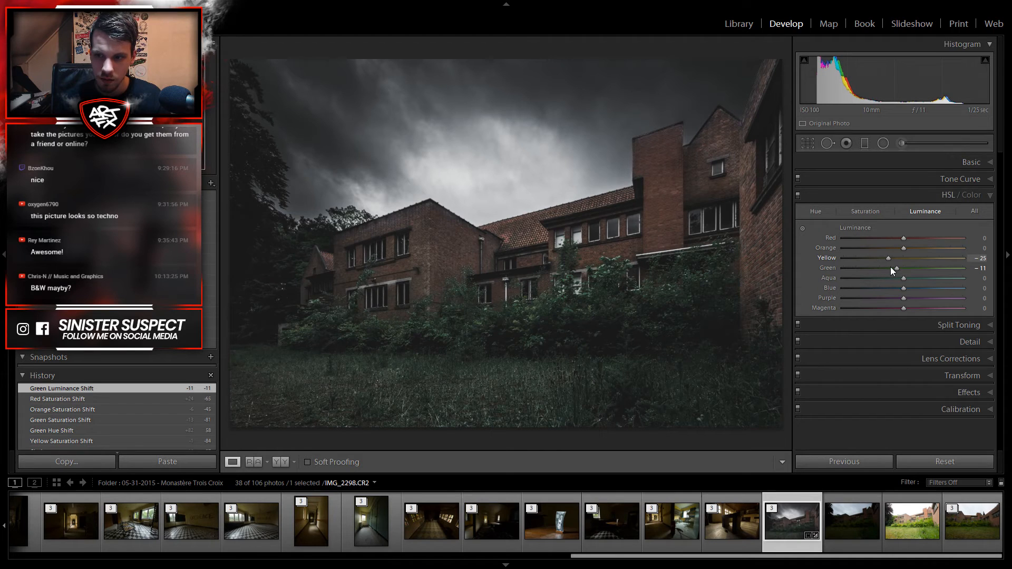
pyautogui.moveTo(903, 248)
pyautogui.mouseDown()
pyautogui.moveTo(948, 251)
pyautogui.moveTo(935, 252)
pyautogui.moveTo(932, 238)
pyautogui.moveTo(910, 242)
pyautogui.mouseUp()
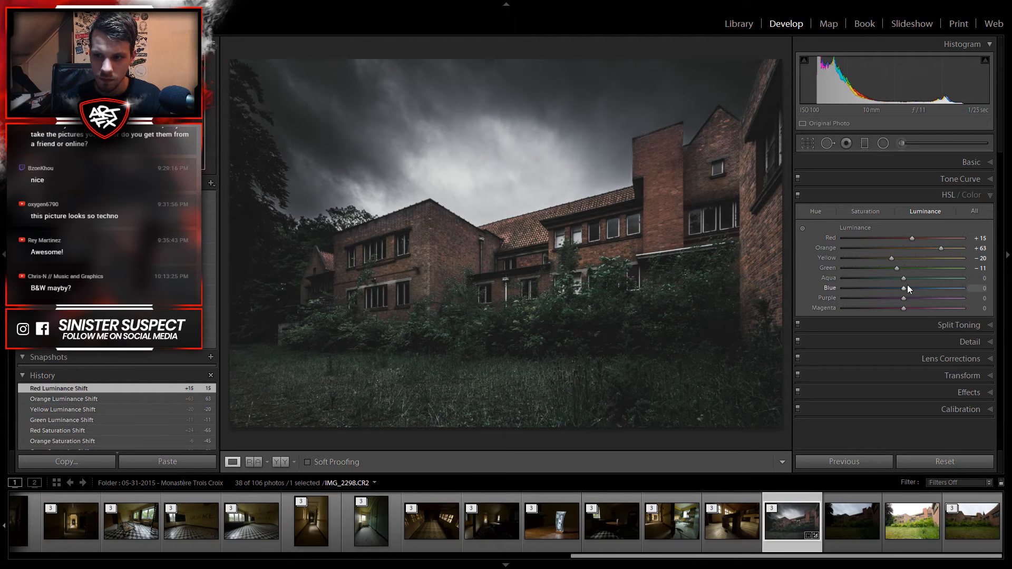
# Step: Set the HSL luminance to +25 for aqua, +15 for blue, -7 for purple and -5 for magenta
pyautogui.moveTo(905, 280); pyautogui.dragTo(987, 299)
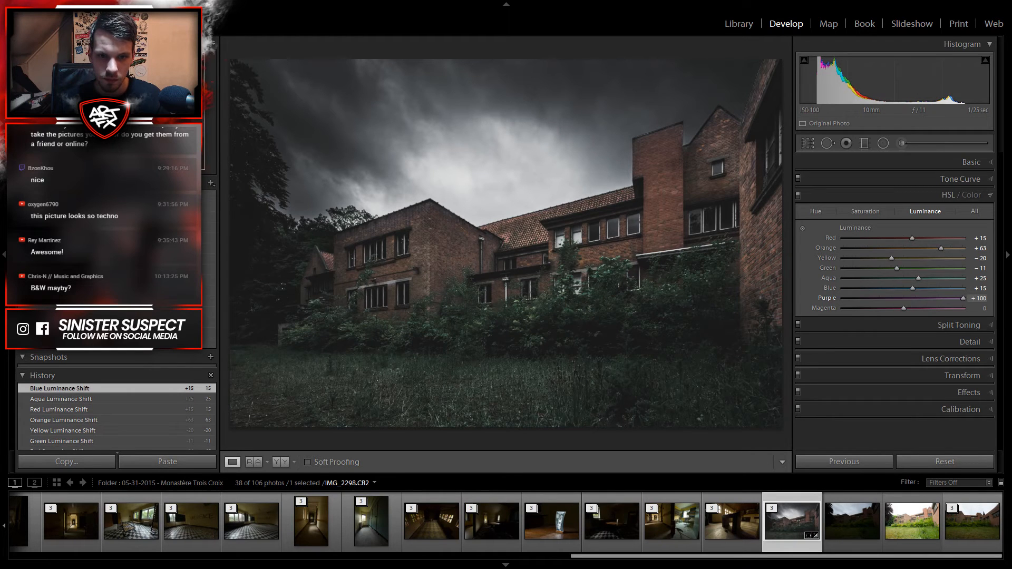
pyautogui.moveTo(864, 334); pyautogui.dragTo(900, 327)
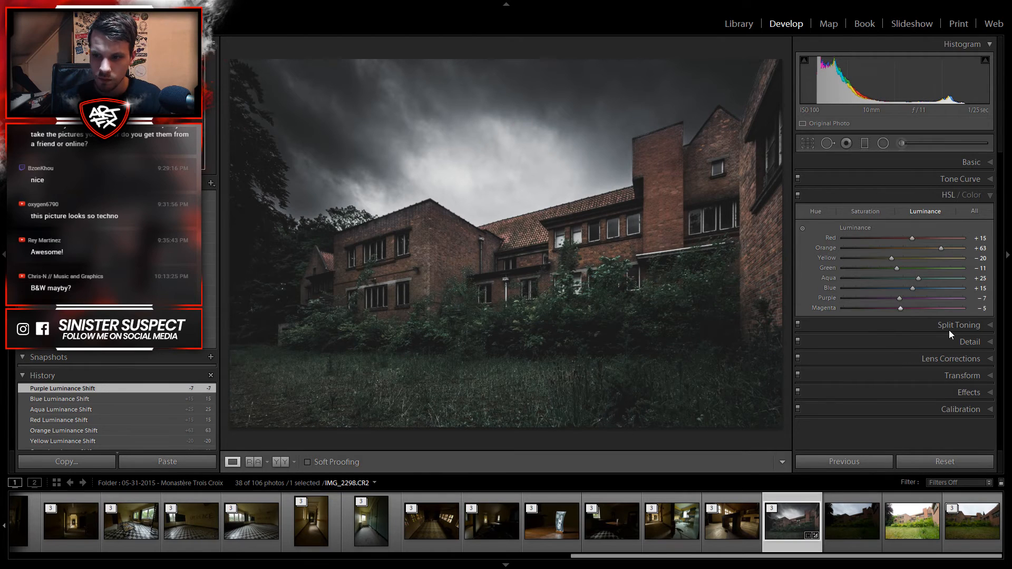
# Step: Split tone the shadows with hue 213 and saturation 5, and set the split toning balance to +82
pyautogui.click(949, 327)
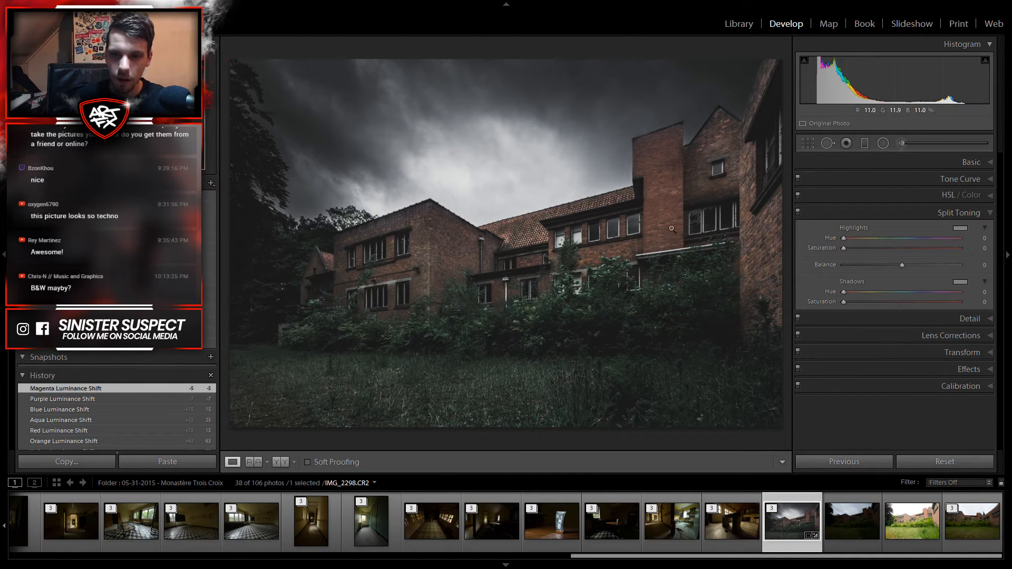
pyautogui.moveTo(844, 302); pyautogui.dragTo(911, 321)
pyautogui.moveTo(858, 300); pyautogui.dragTo(844, 302)
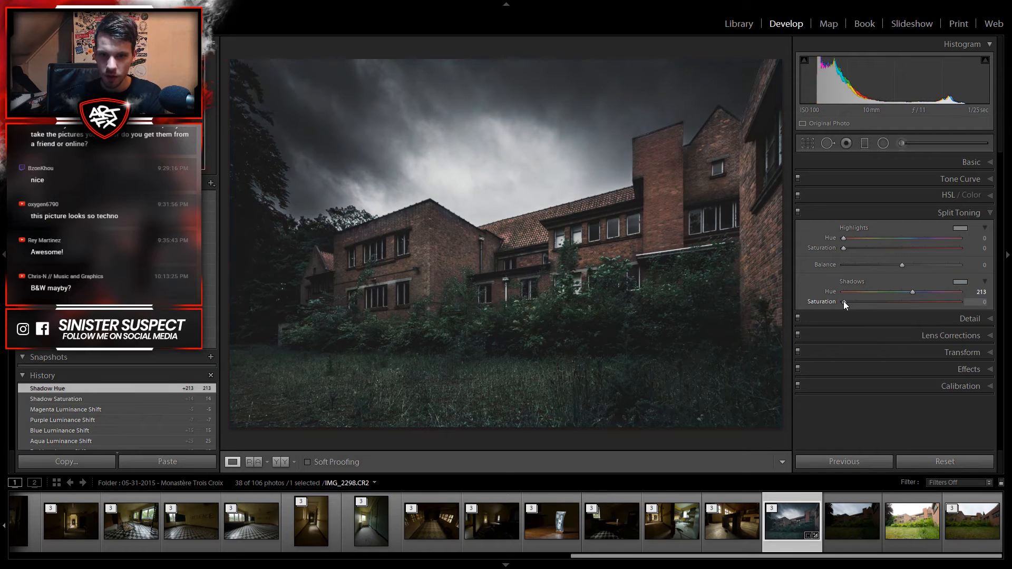
pyautogui.moveTo(849, 301); pyautogui.dragTo(848, 300)
pyautogui.moveTo(902, 264); pyautogui.dragTo(949, 269)
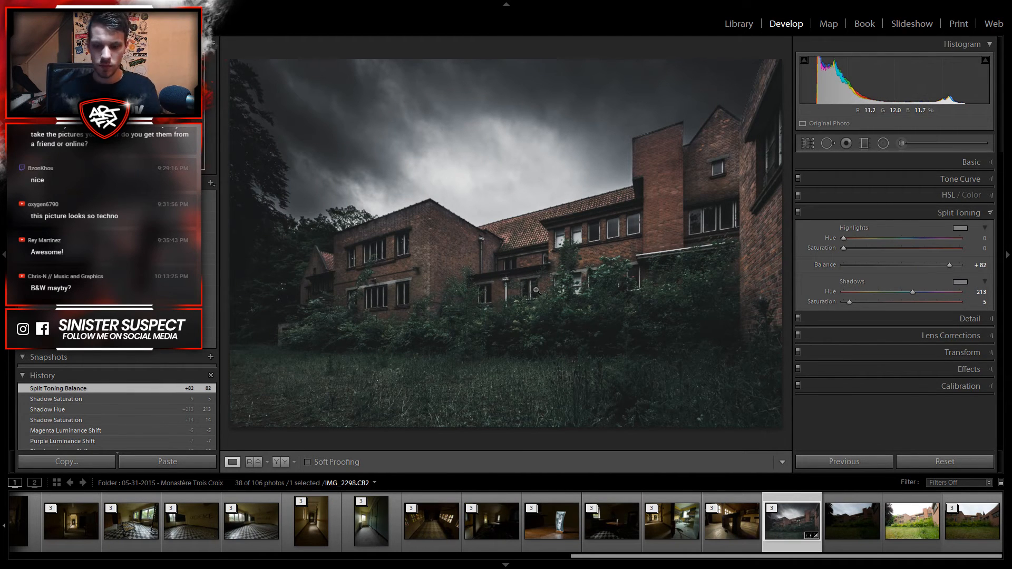
pyautogui.press('l')
pyautogui.press('l')
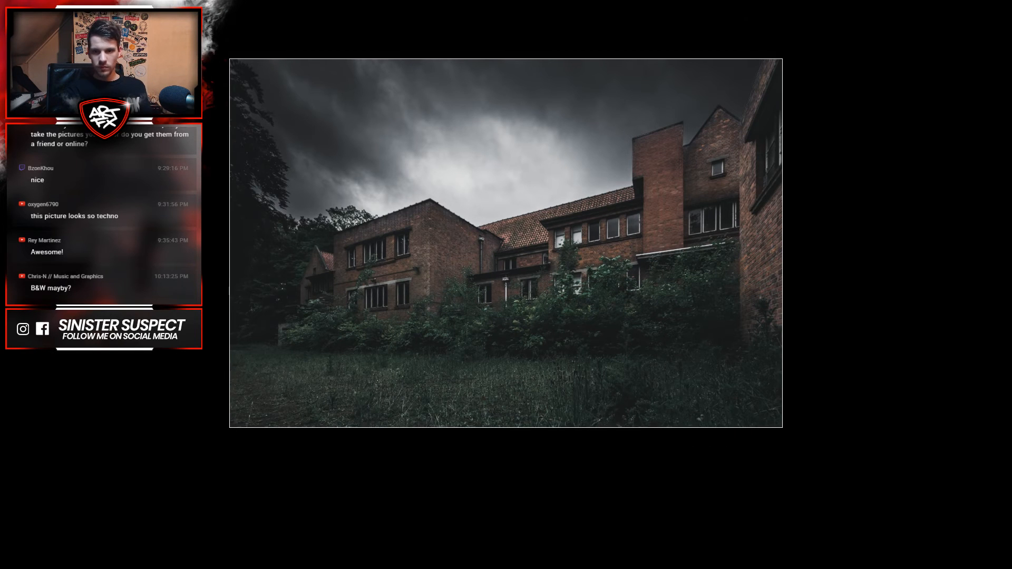
pyautogui.press('l')
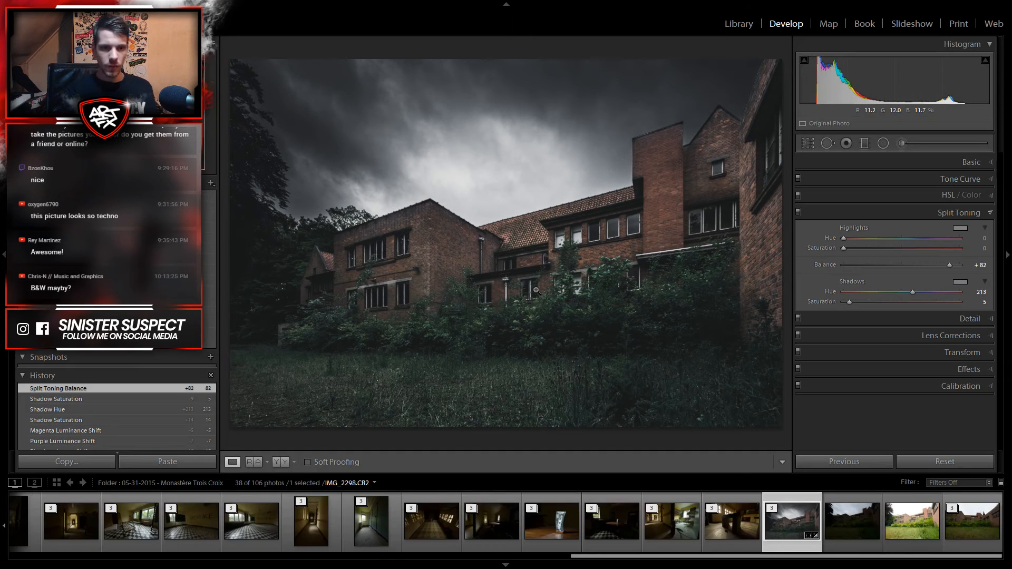
# Step: Brush extra strokes into the large radial filter's mask over the bright foliage below the tall tree
pyautogui.click(900, 143)
pyautogui.click(884, 146)
pyautogui.click(522, 278)
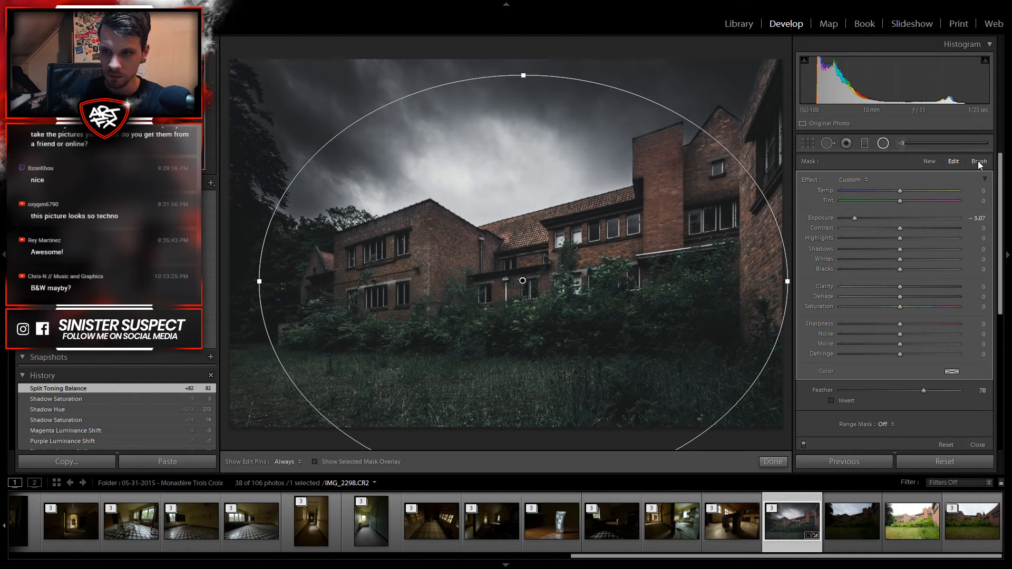
pyautogui.hotkey('shift', 't')
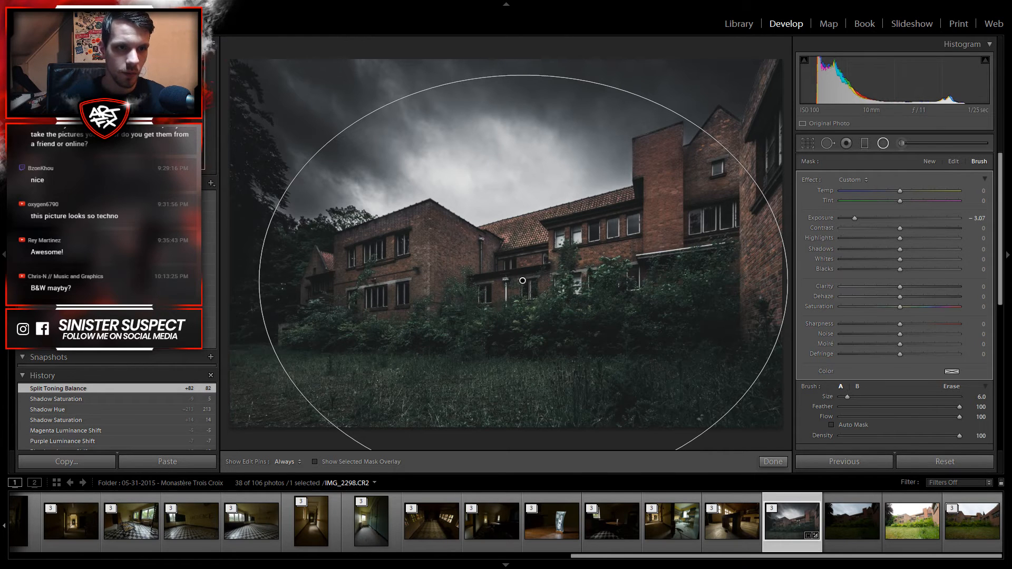
pyautogui.press('z')
pyautogui.click(56, 93)
pyautogui.moveTo(57, 92); pyautogui.dragTo(43, 98)
pyautogui.press('h')
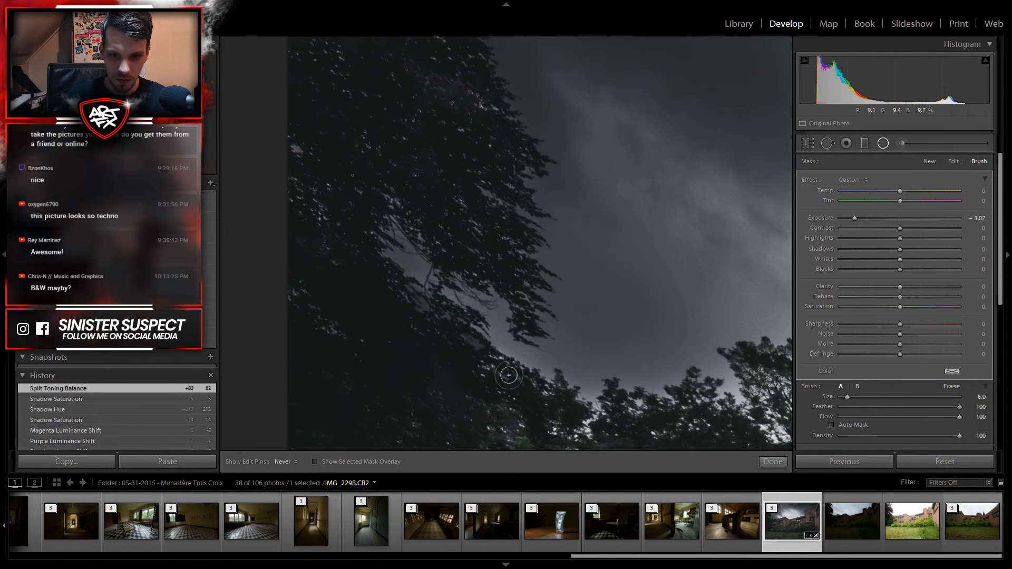
pyautogui.moveTo(491, 375)
pyautogui.mouseDown()
pyautogui.moveTo(501, 368)
pyautogui.moveTo(538, 409)
pyautogui.moveTo(546, 407)
pyautogui.moveTo(530, 389)
pyautogui.moveTo(546, 395)
pyautogui.moveTo(536, 409)
pyautogui.moveTo(562, 436)
pyautogui.moveTo(513, 422)
pyautogui.moveTo(481, 429)
pyautogui.moveTo(533, 422)
pyautogui.mouseUp()
pyautogui.press('h')
pyautogui.moveTo(614, 421); pyautogui.dragTo(627, 416)
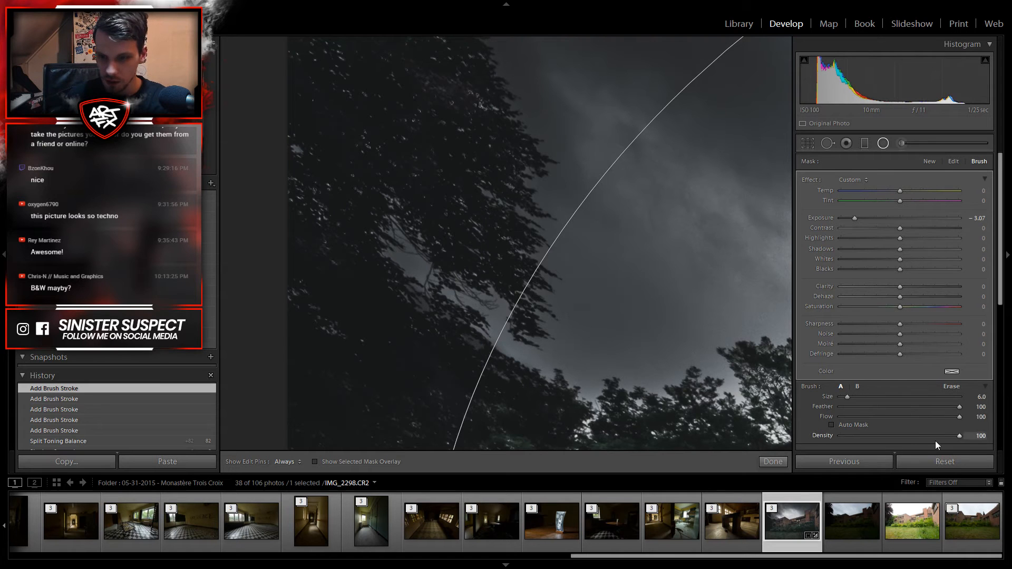
# Step: Set the mask brush to flow 50 and size 9, and paint over the remaining bright treetops beside the tall tree
pyautogui.click(902, 416)
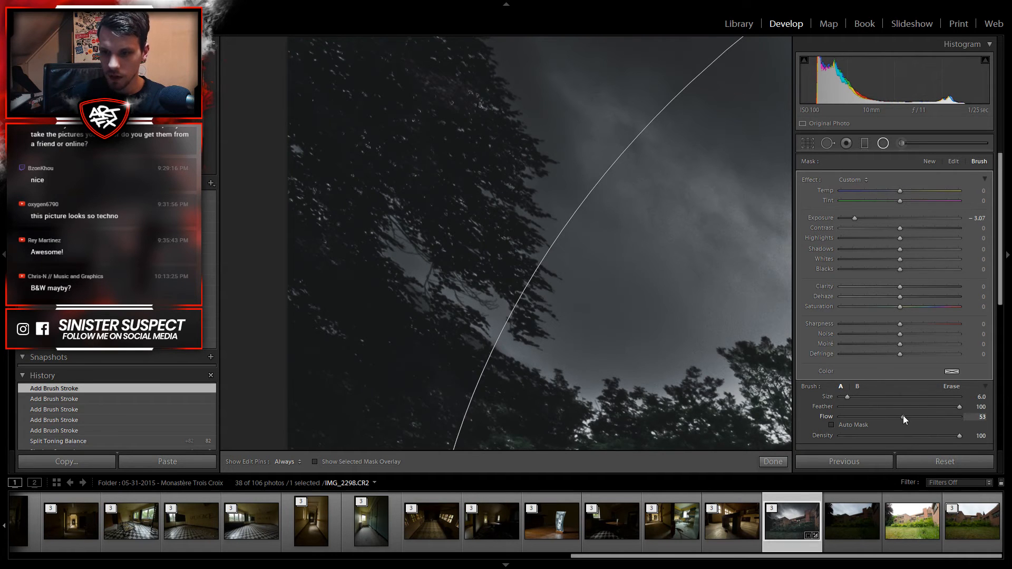
pyautogui.scroll(-5, 566, 426)
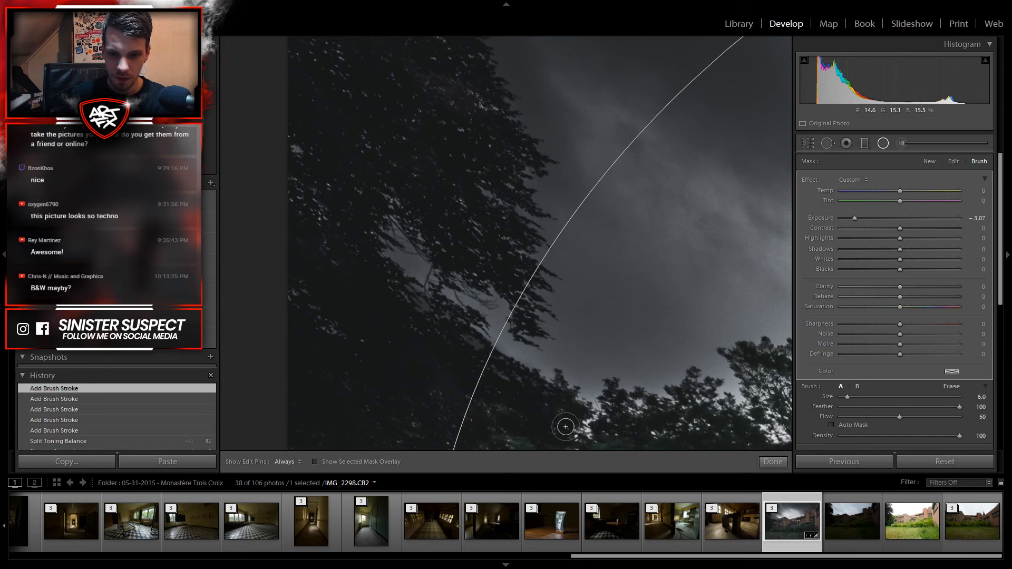
pyautogui.scroll(6, 566, 426)
pyautogui.press('h')
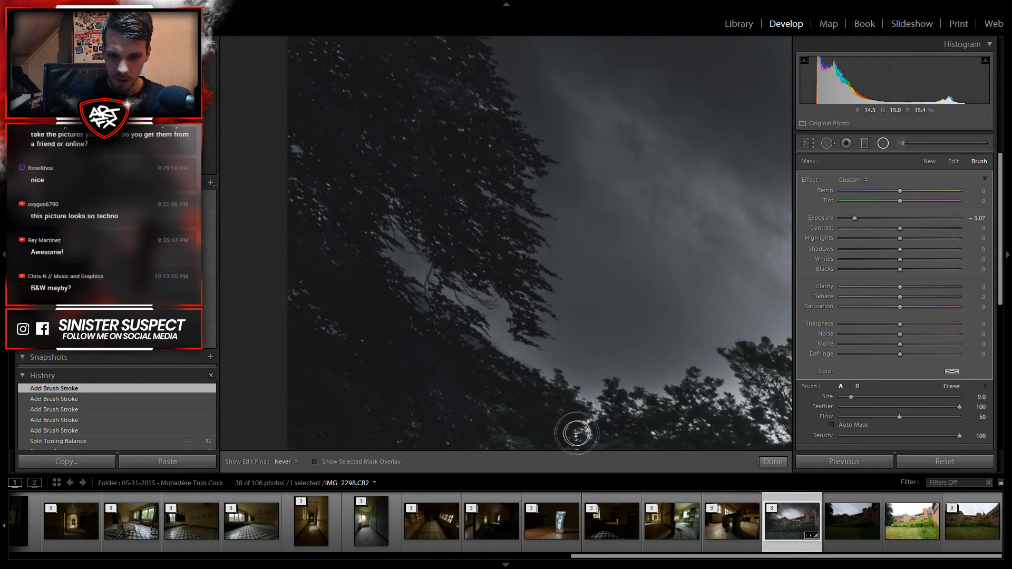
pyautogui.moveTo(576, 436)
pyautogui.mouseDown()
pyautogui.moveTo(594, 425)
pyautogui.moveTo(696, 420)
pyautogui.moveTo(564, 415)
pyautogui.mouseUp()
pyautogui.press('h')
pyautogui.moveTo(497, 345)
pyautogui.mouseDown()
pyautogui.moveTo(558, 383)
pyautogui.moveTo(509, 362)
pyautogui.mouseUp()
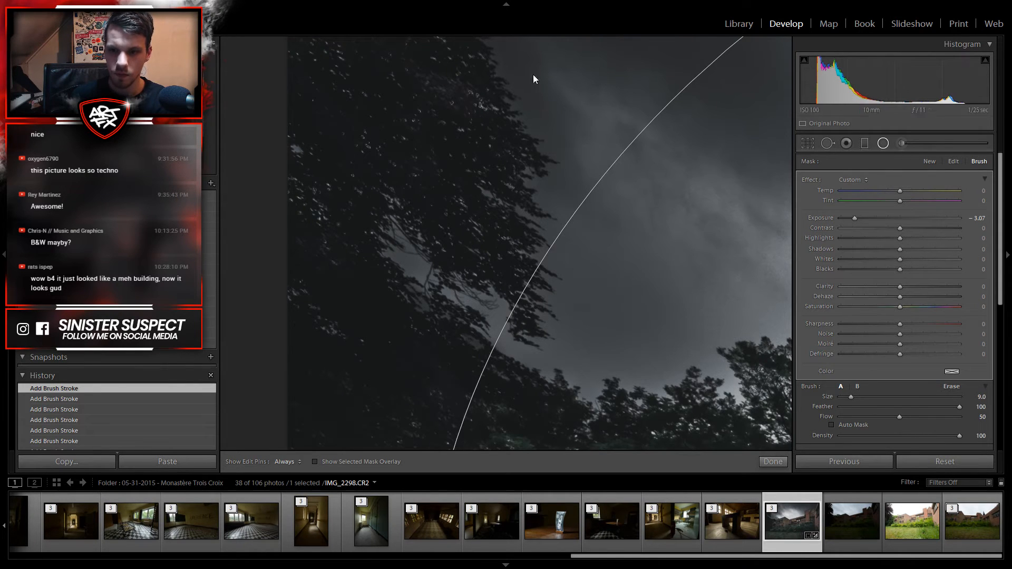
pyautogui.moveTo(40, 97); pyautogui.dragTo(51, 101)
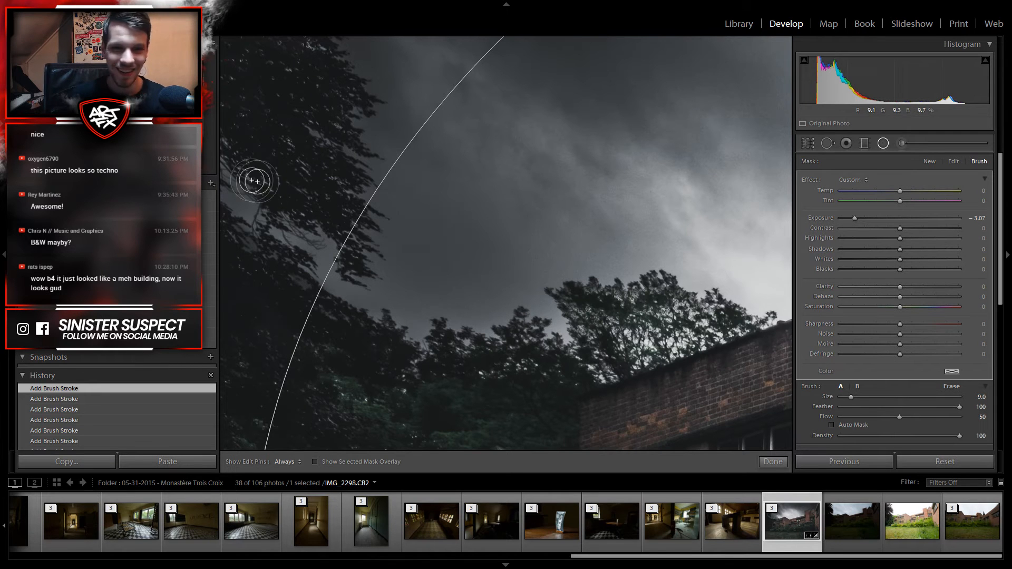
pyautogui.click(882, 146)
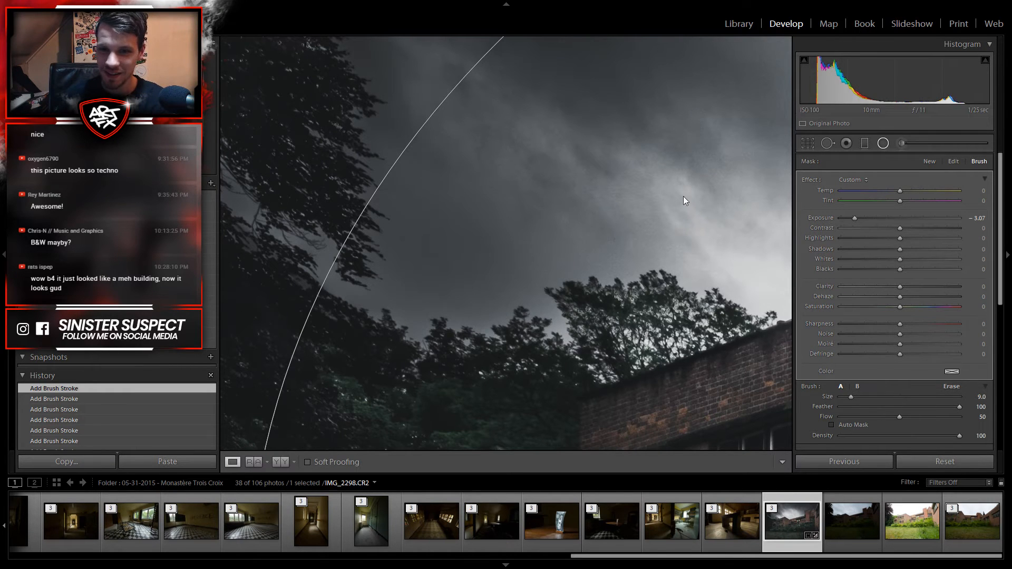
pyautogui.click(556, 185)
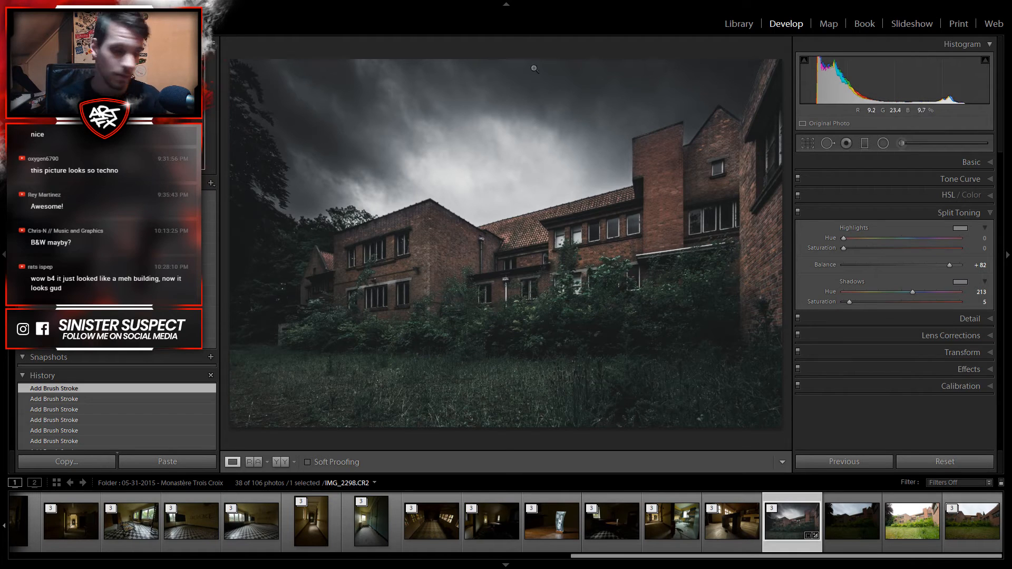
# Step: Compare the edited photo with its original state by toggling the before and after views
pyautogui.moveTo(603, 5)
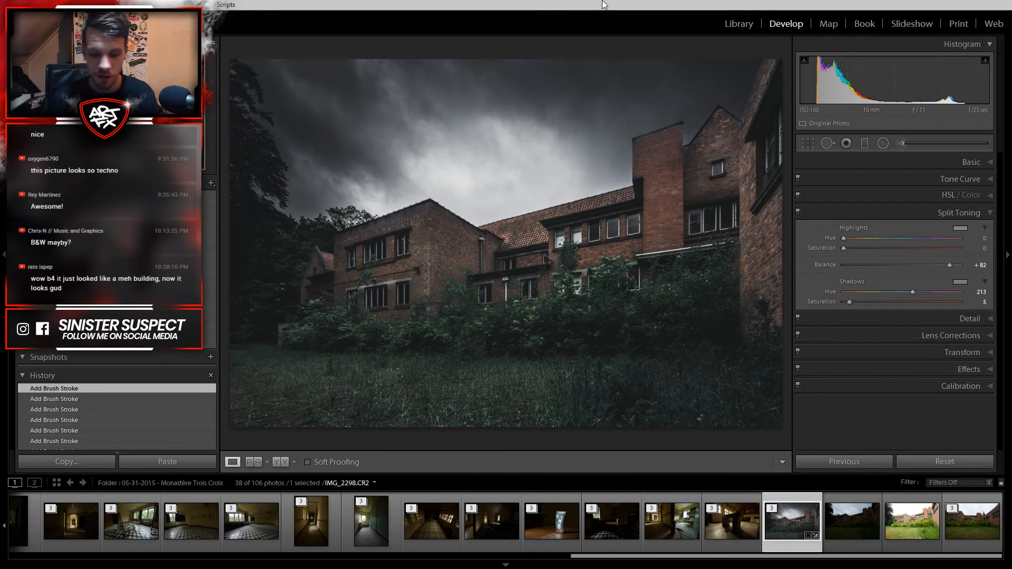
pyautogui.press('\\')
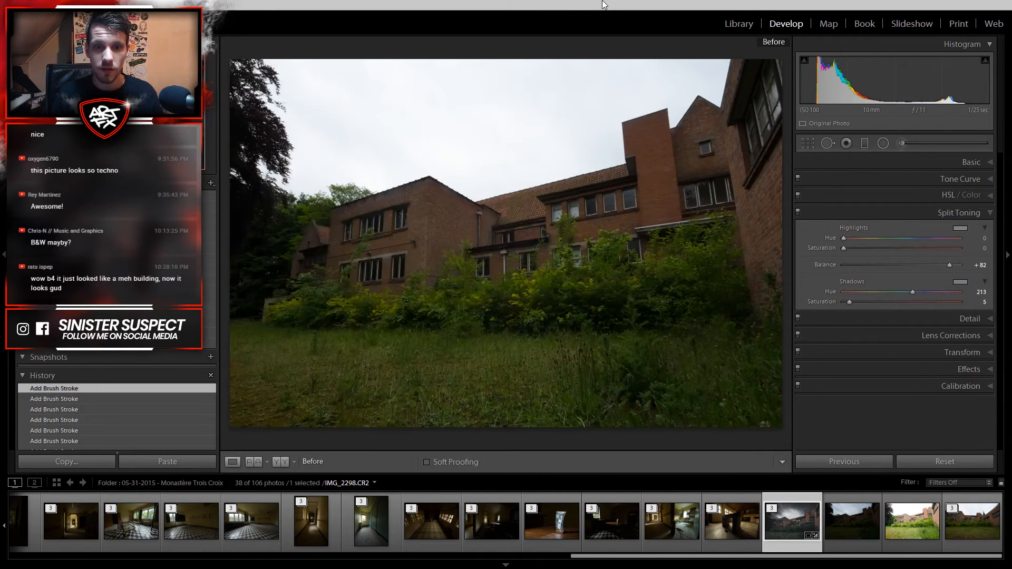
pyautogui.press('\\')
pyautogui.press('\\')
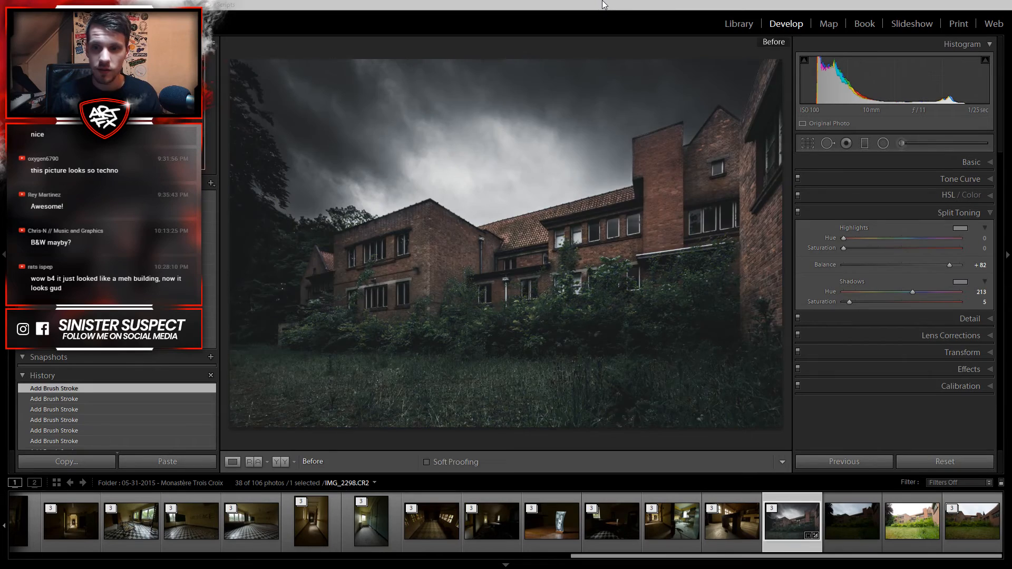
pyautogui.press('\\')
pyautogui.press('\\')
pyautogui.press('\\')
pyautogui.press('\\')
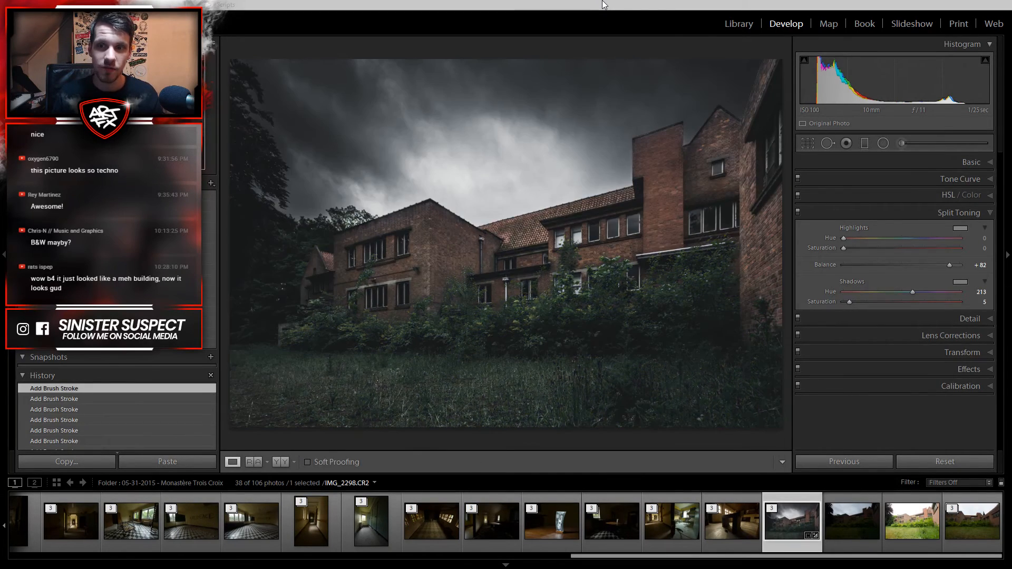
pyautogui.press('\\')
pyautogui.press('\\')
pyautogui.press('\\')
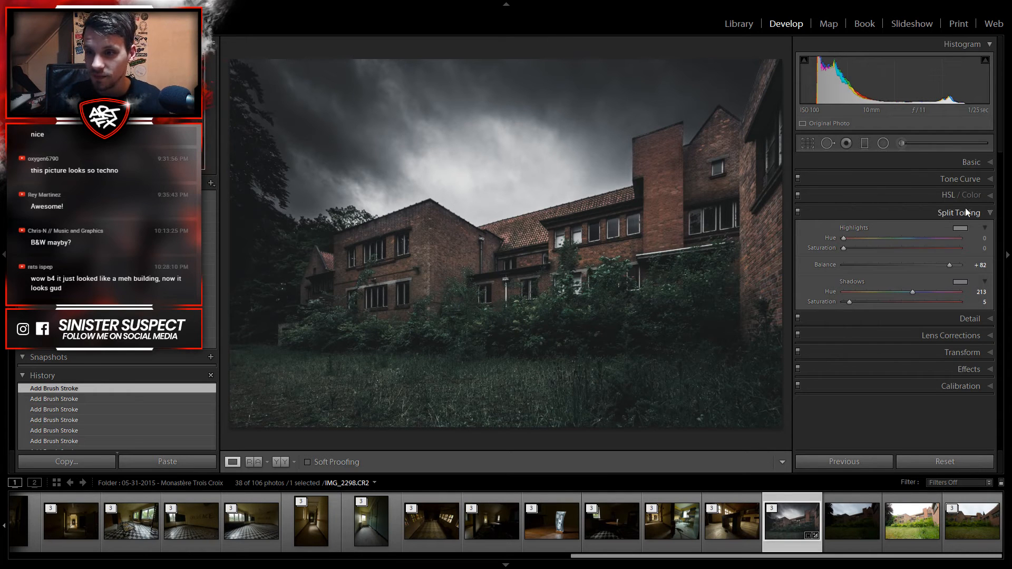
# Step: Set the sharpening masking to 63
pyautogui.click(954, 318)
pyautogui.press('alt')
pyautogui.moveTo(843, 384); pyautogui.dragTo(919, 391)
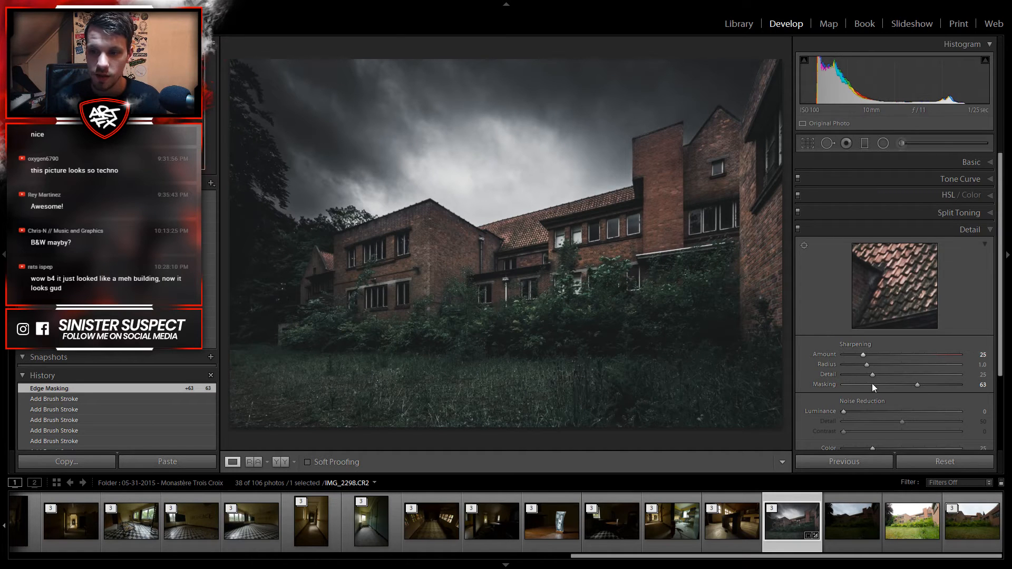
# Step: Examine the sky, the clouds and the edges of the tall tree up close for noise and uneven masking
pyautogui.moveTo(1000, 356); pyautogui.dragTo(999, 401)
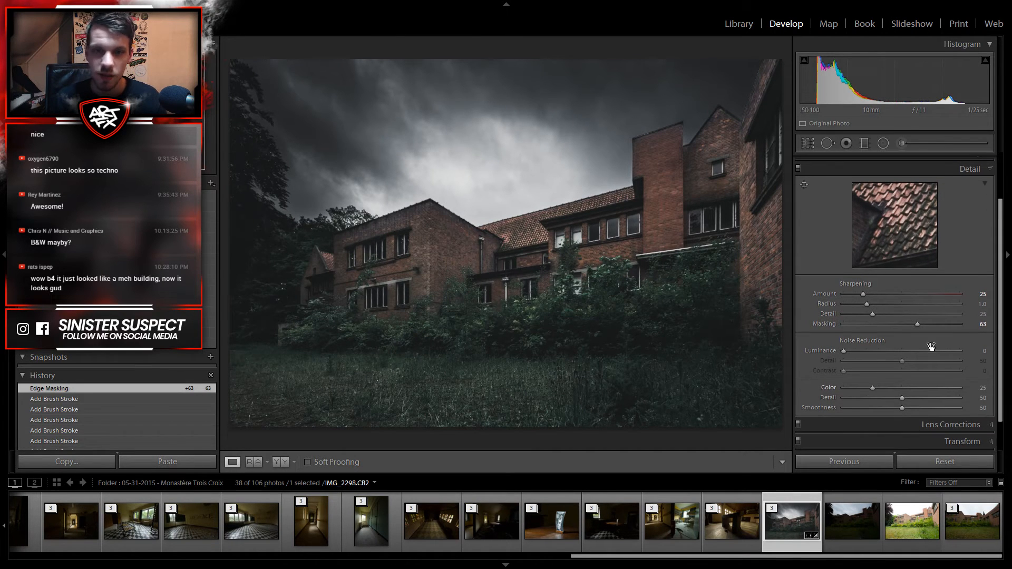
pyautogui.click(415, 126)
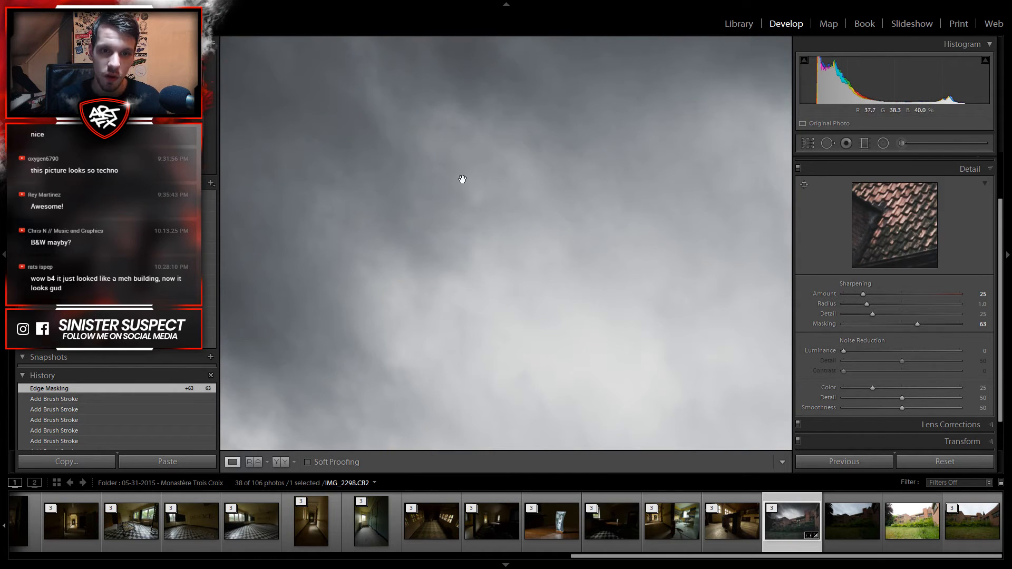
pyautogui.moveTo(687, 161); pyautogui.dragTo(380, 205)
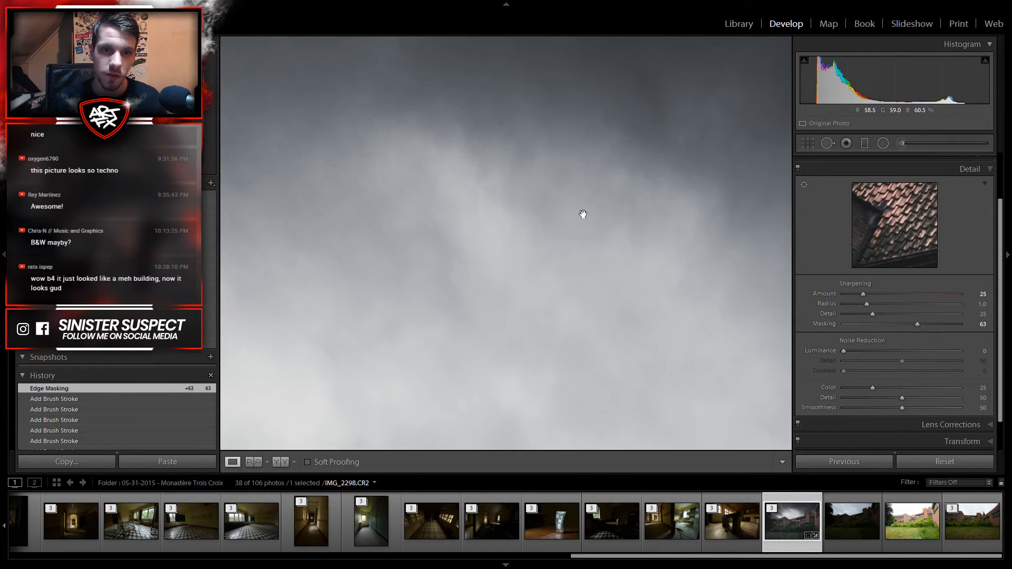
pyautogui.moveTo(603, 134); pyautogui.dragTo(348, 60)
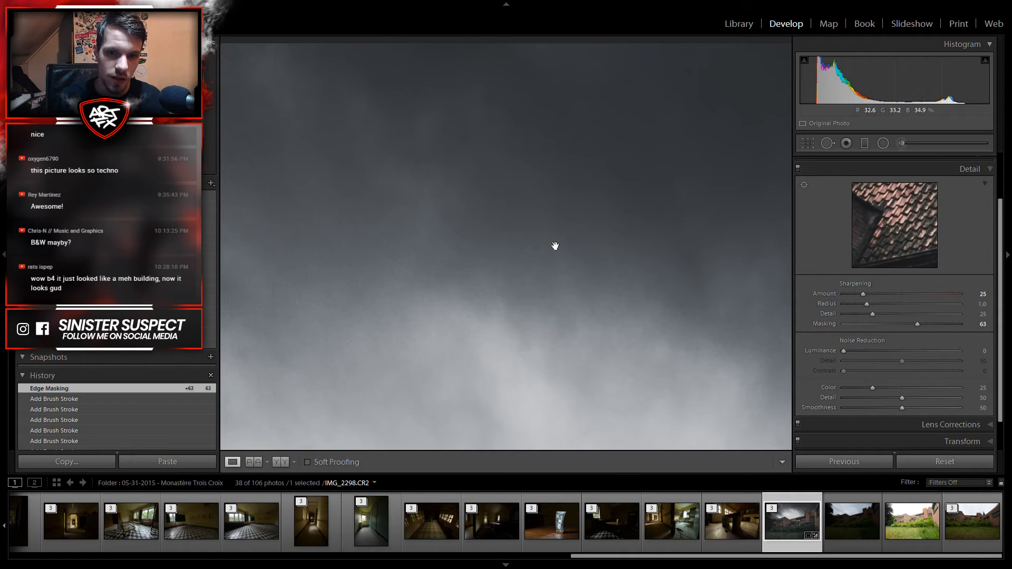
pyautogui.moveTo(418, 210); pyautogui.dragTo(736, 237)
pyautogui.moveTo(397, 188); pyautogui.dragTo(543, 190)
pyautogui.moveTo(283, 193); pyautogui.dragTo(646, 133)
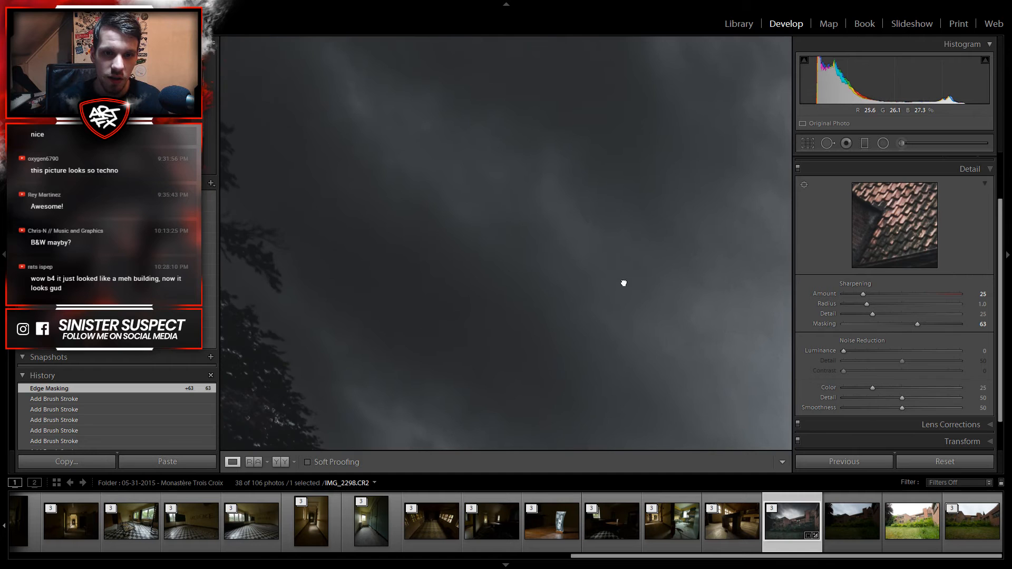
pyautogui.moveTo(623, 283); pyautogui.dragTo(624, 173)
pyautogui.moveTo(612, 337); pyautogui.dragTo(297, 62)
pyautogui.moveTo(595, 158); pyautogui.dragTo(1001, 143)
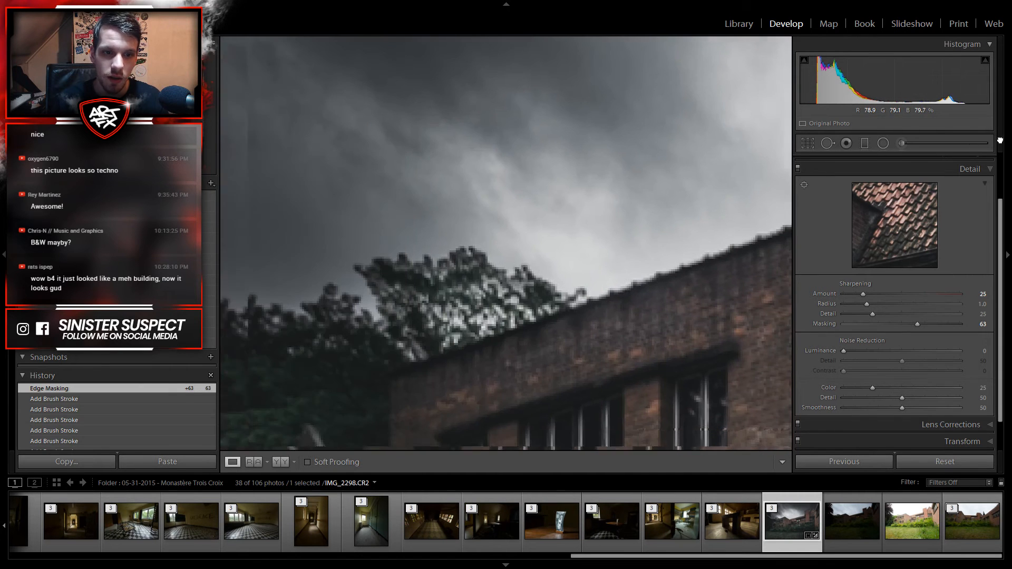
pyautogui.moveTo(430, 140); pyautogui.dragTo(548, 303)
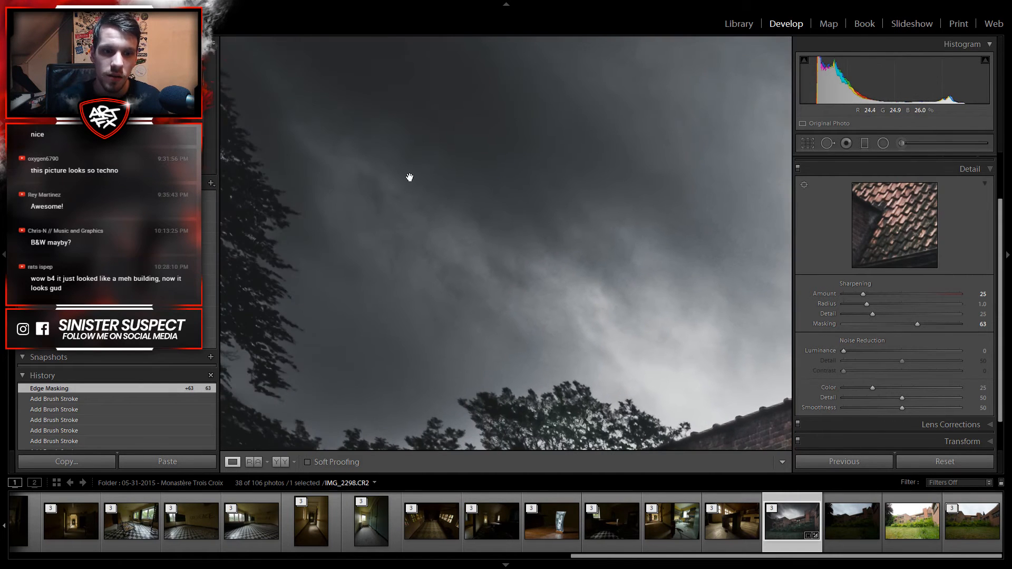
pyautogui.moveTo(409, 176); pyautogui.dragTo(549, 284)
pyautogui.moveTo(555, 216); pyautogui.dragTo(635, 194)
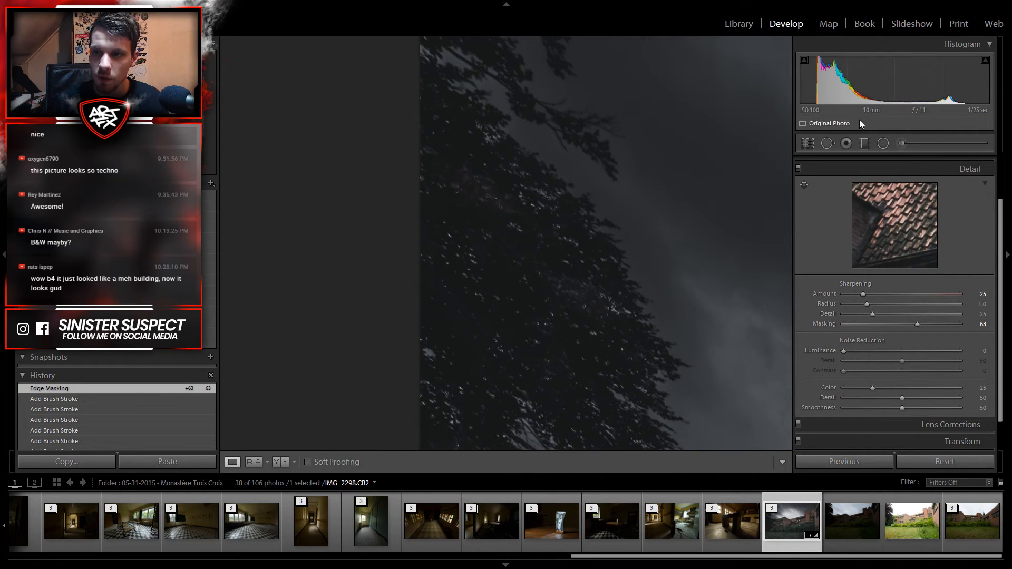
pyautogui.moveTo(617, 294); pyautogui.dragTo(491, 204)
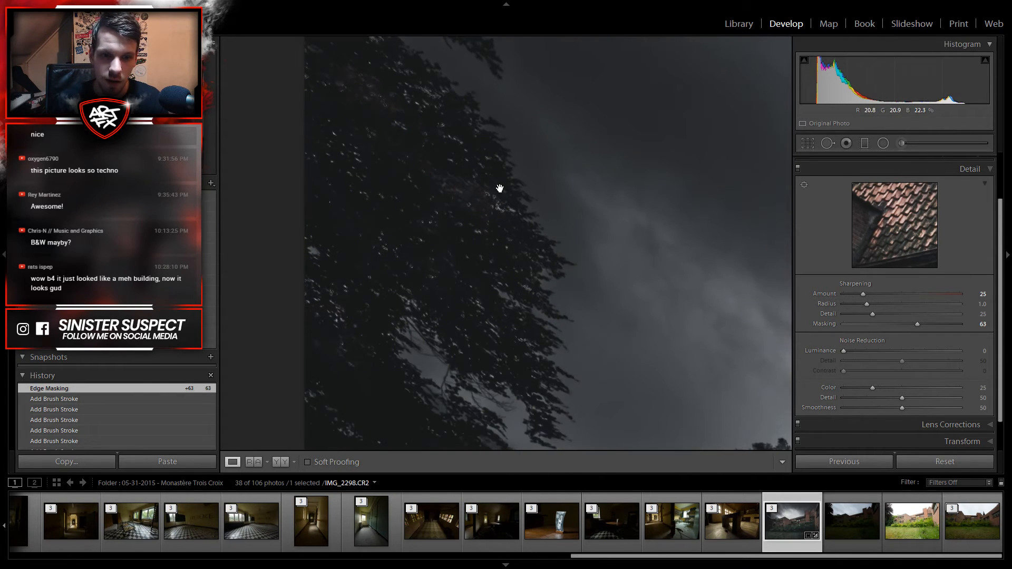
pyautogui.moveTo(688, 167); pyautogui.dragTo(662, 224)
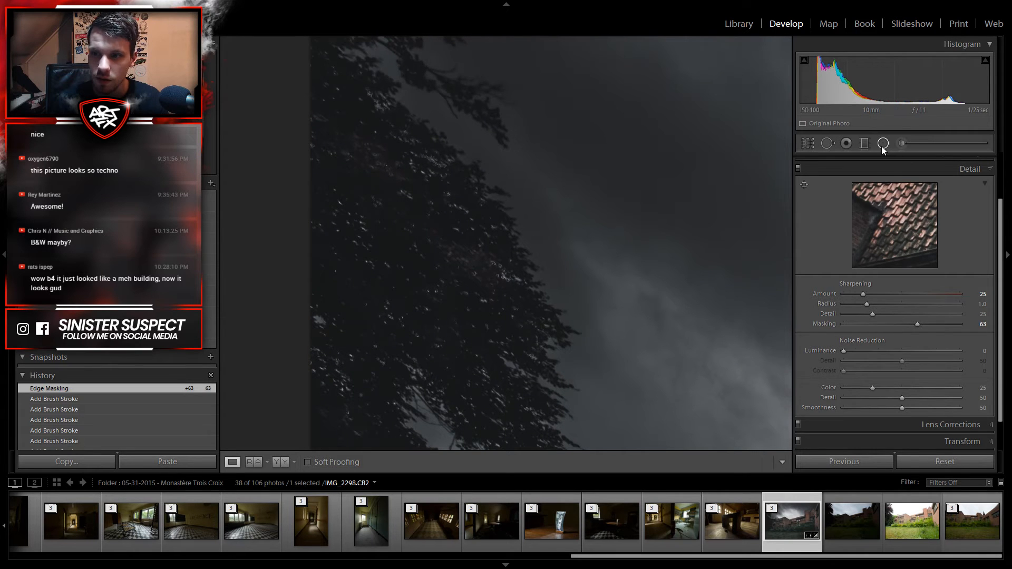
pyautogui.click(882, 144)
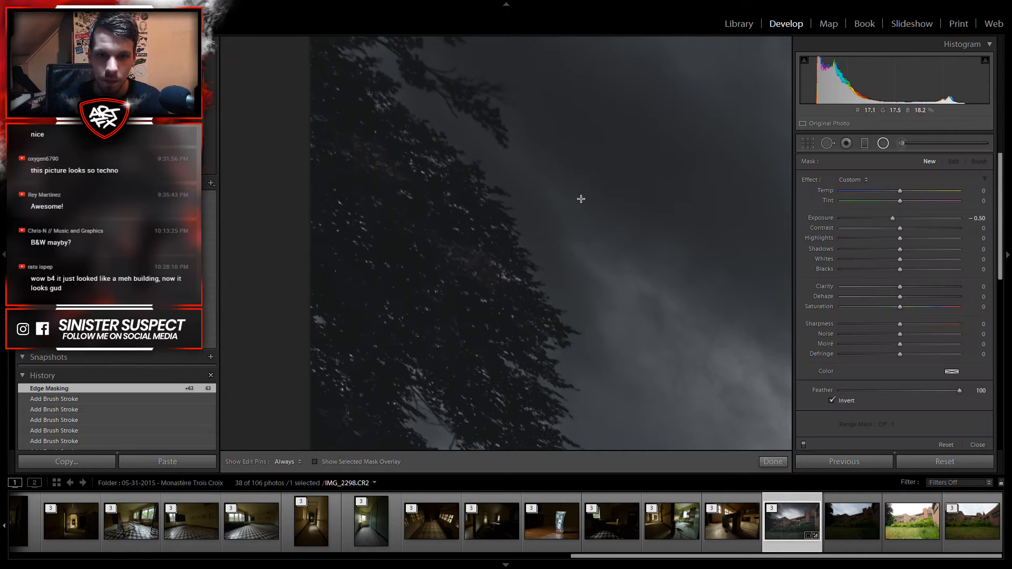
pyautogui.click(883, 145)
pyautogui.click(346, 68)
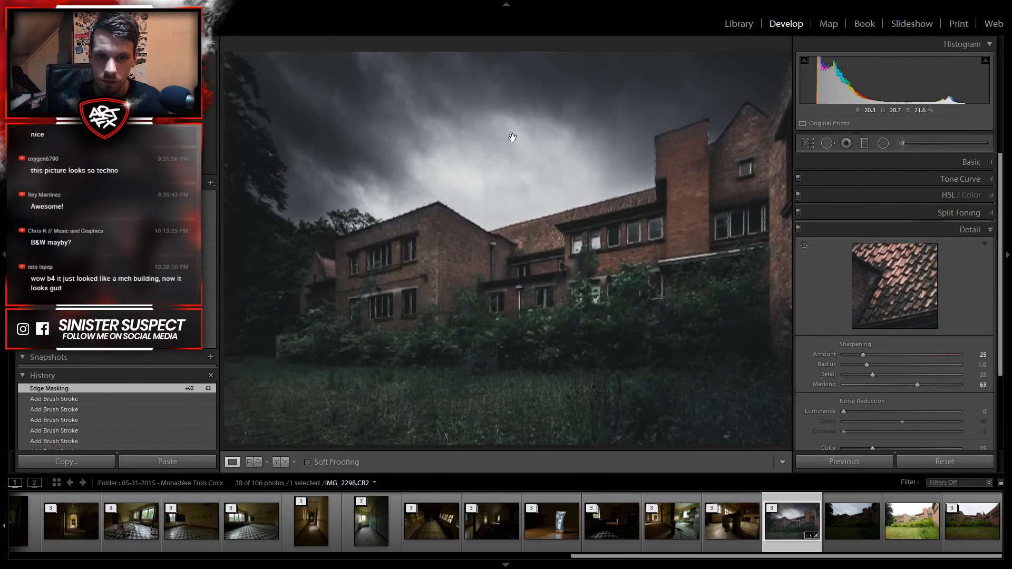
pyautogui.click(513, 137)
pyautogui.click(548, 182)
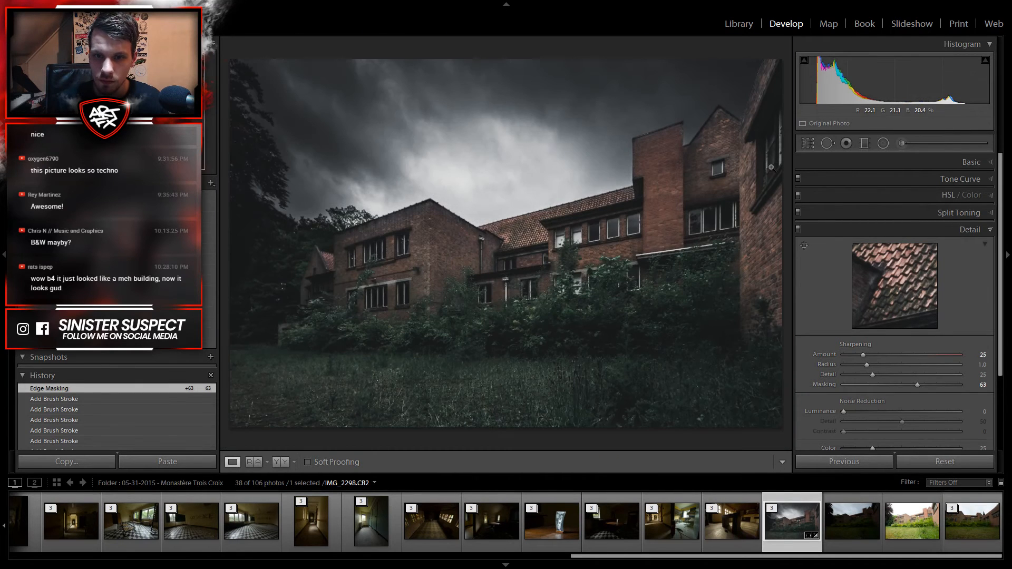
# Step: Paint over the tall tree's bright leaves and branches with the mask brush of the large radial filter that has -3.07 exposure
pyautogui.click(883, 143)
pyautogui.click(522, 278)
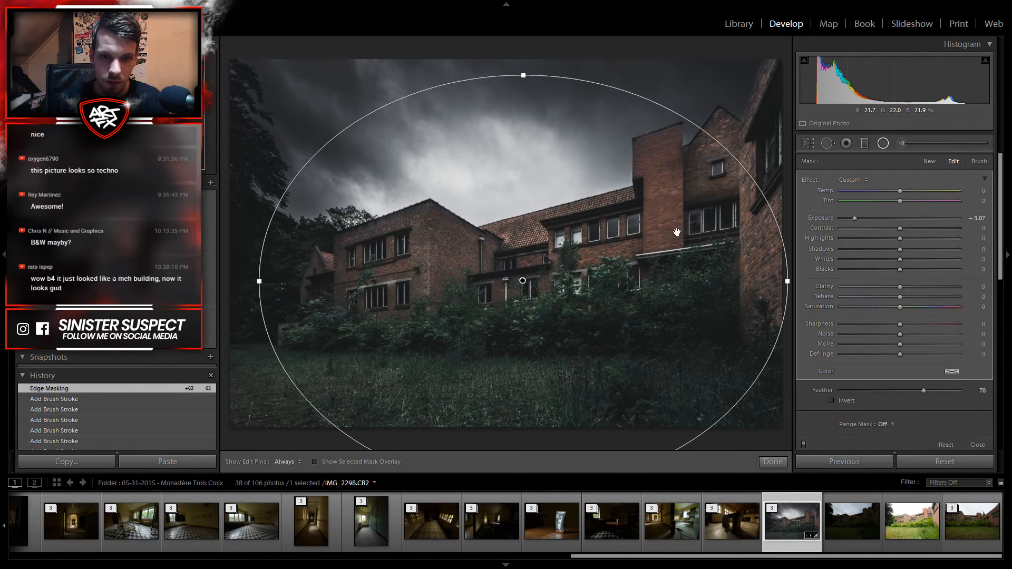
pyautogui.click(979, 163)
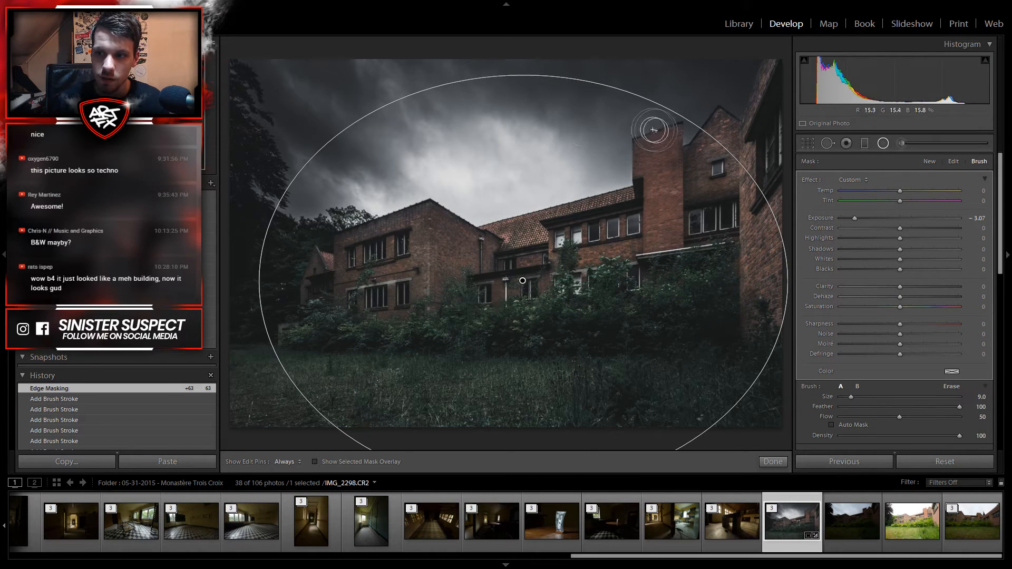
pyautogui.press('z')
pyautogui.moveTo(60, 96); pyautogui.dragTo(37, 89)
pyautogui.press('h')
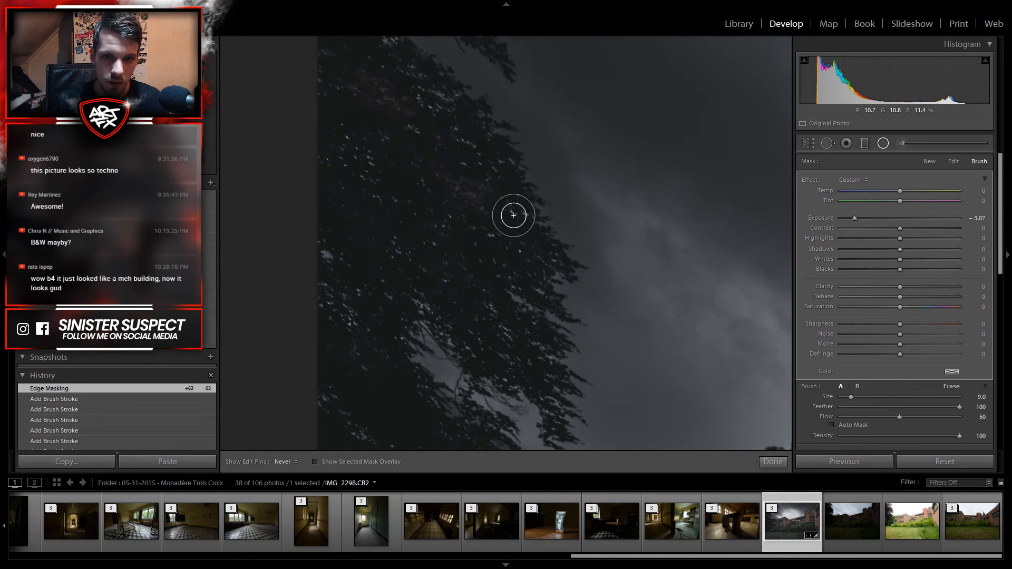
pyautogui.moveTo(506, 210)
pyautogui.mouseDown()
pyautogui.moveTo(459, 107)
pyautogui.moveTo(420, 86)
pyautogui.mouseUp()
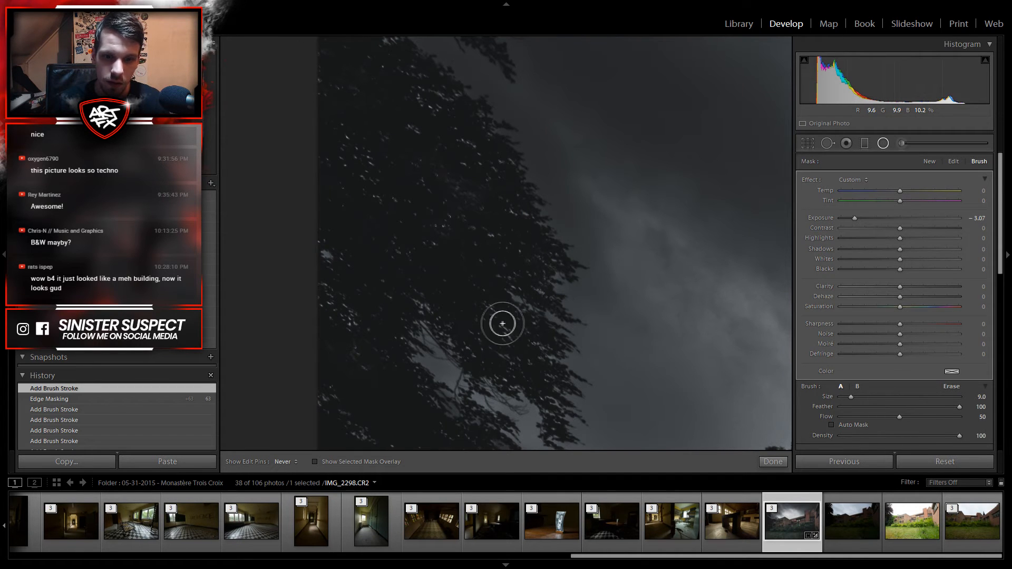
pyautogui.moveTo(482, 262); pyautogui.dragTo(412, 190)
pyautogui.press('h')
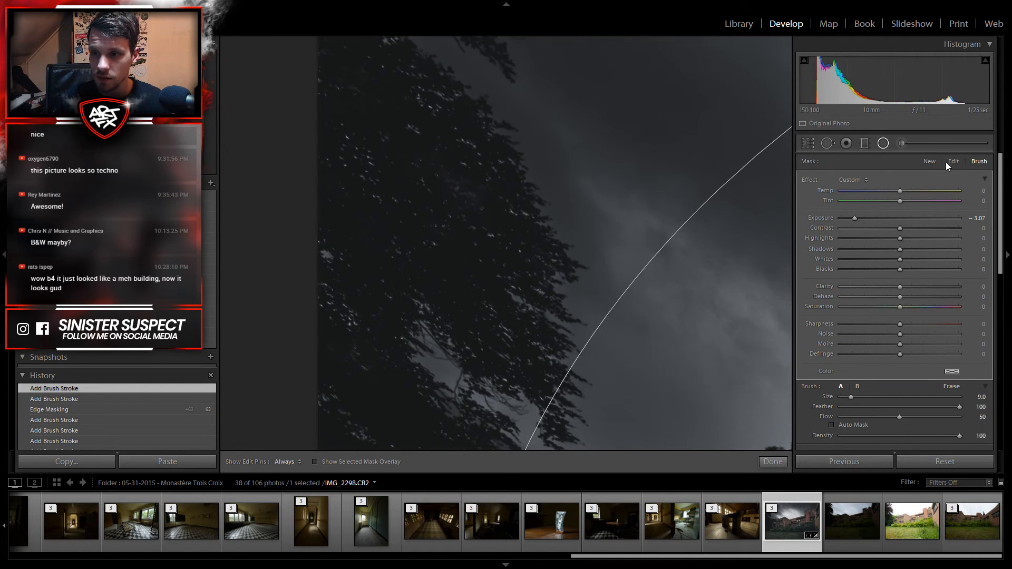
pyautogui.click(932, 161)
pyautogui.click(882, 143)
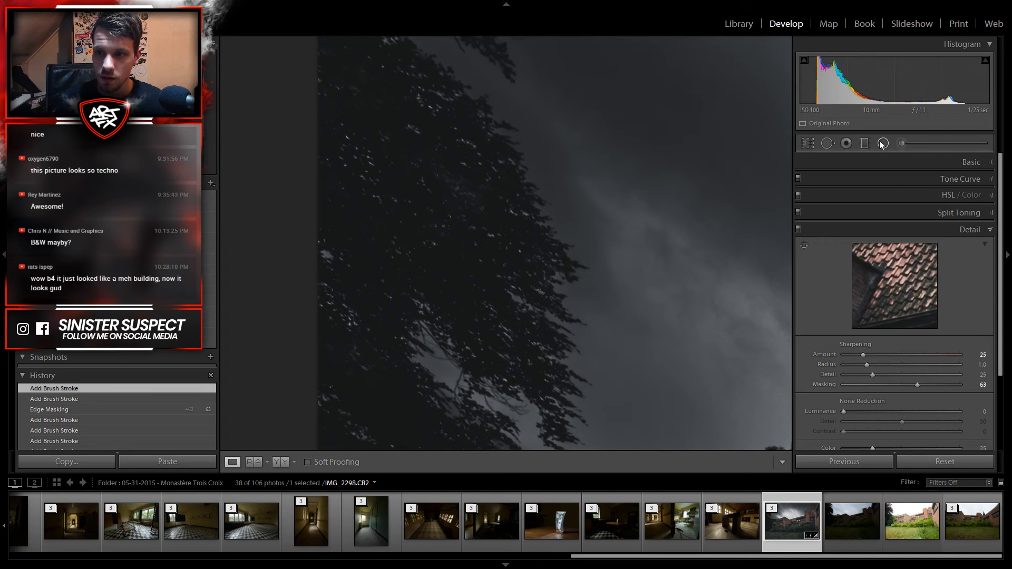
pyautogui.click(436, 131)
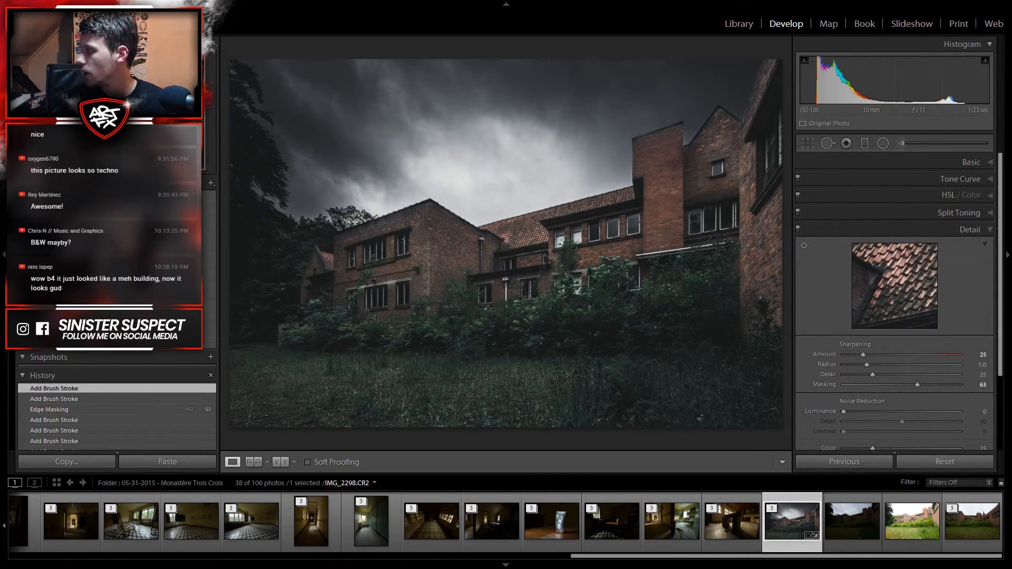
# Step: Try a post-crop vignette with an amount of -15, and reset it
pyautogui.click(983, 229)
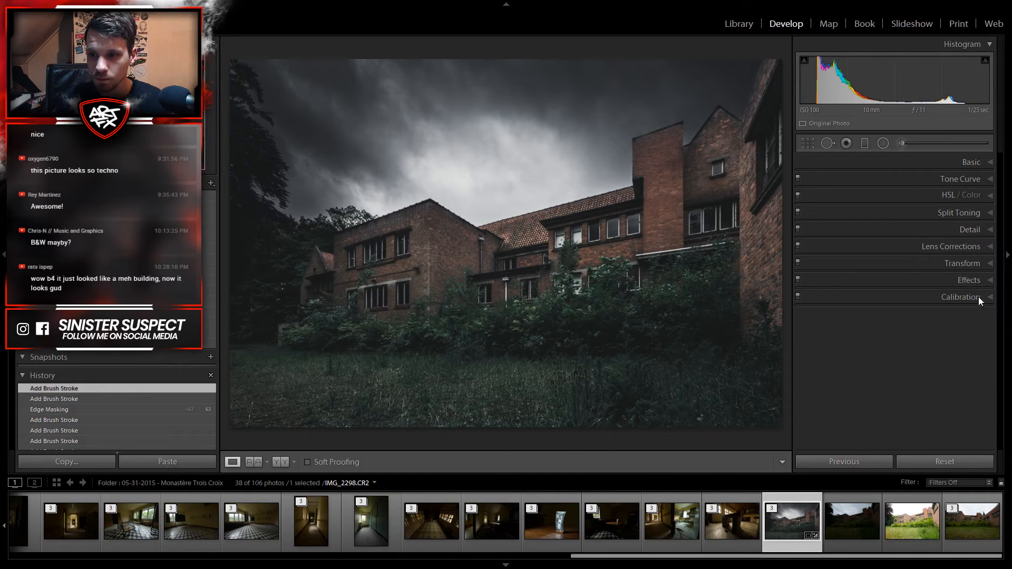
pyautogui.click(967, 281)
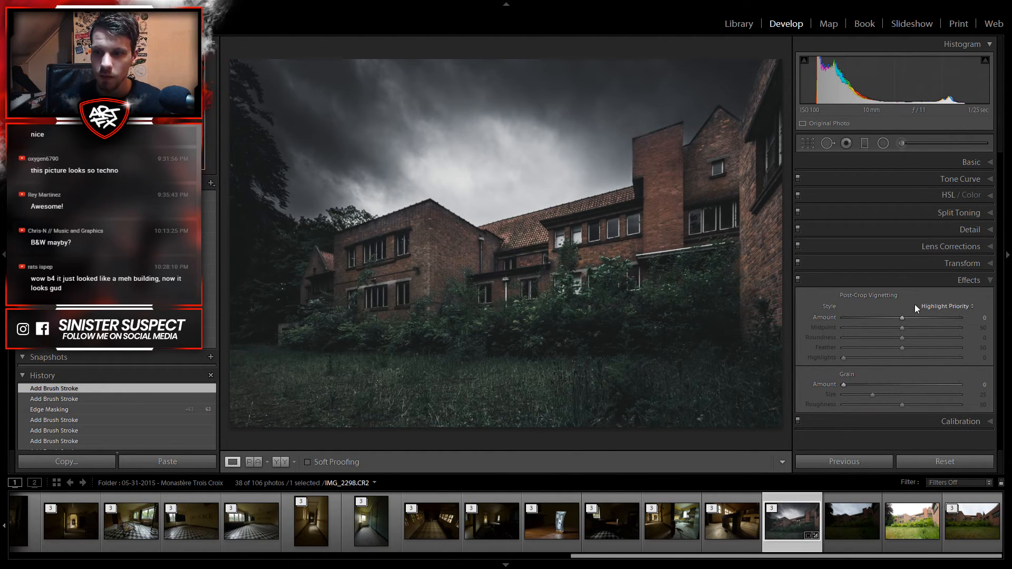
pyautogui.moveTo(900, 318); pyautogui.dragTo(888, 319)
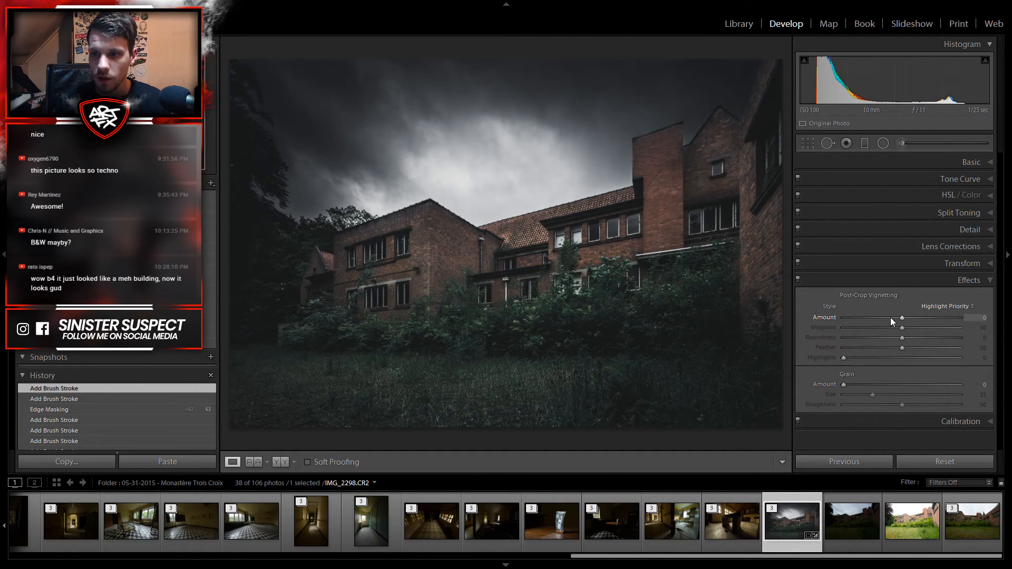
pyautogui.doubleClick(890, 317)
pyautogui.click(962, 281)
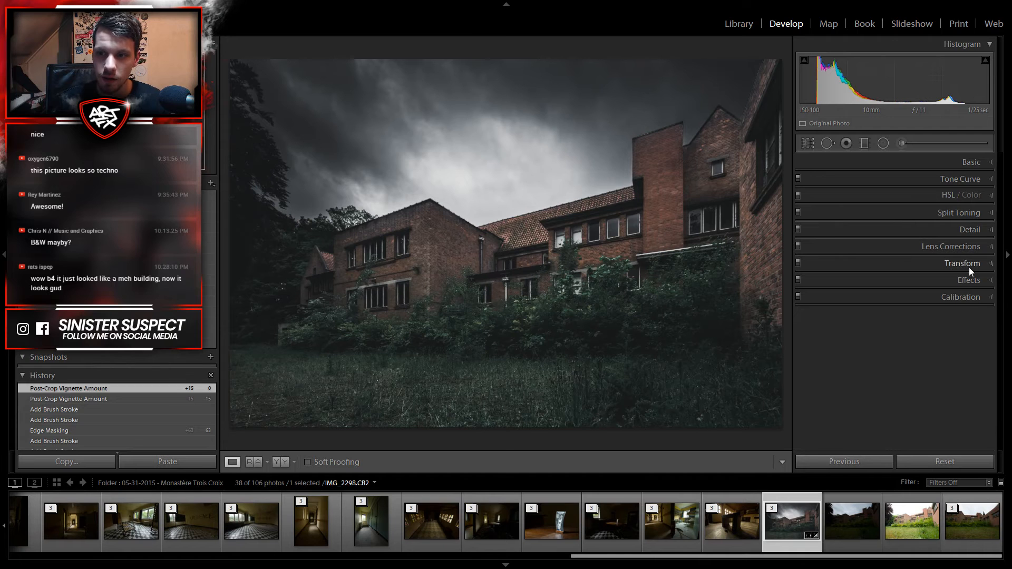
# Step: In the camera calibration, set the red primary hue to +8 and the green primary hue to +12
pyautogui.click(976, 297)
pyautogui.scroll(-1, 996, 319)
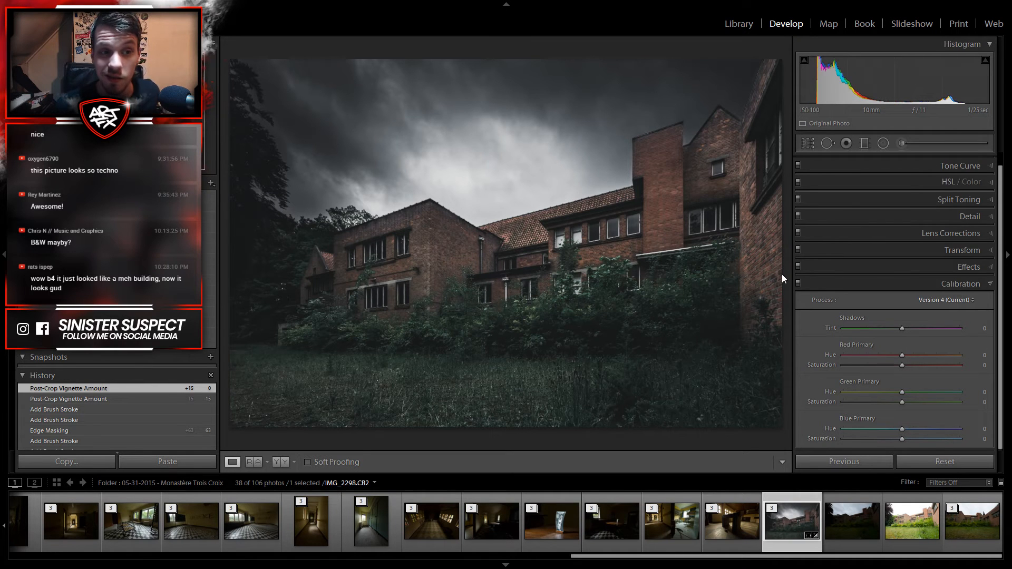
pyautogui.moveTo(901, 356); pyautogui.dragTo(996, 364)
pyautogui.moveTo(875, 368); pyautogui.dragTo(909, 371)
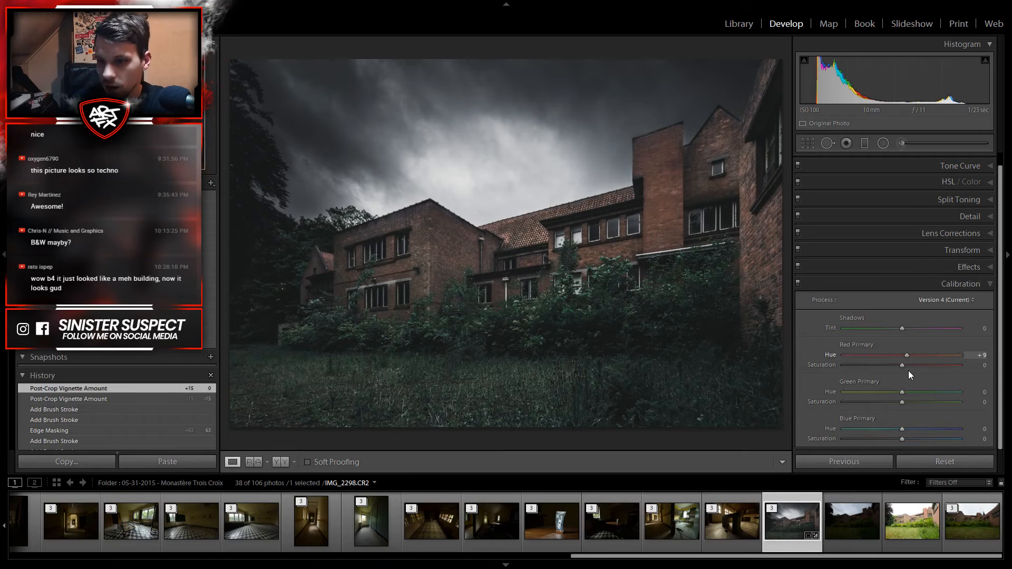
pyautogui.moveTo(907, 370); pyautogui.dragTo(910, 392)
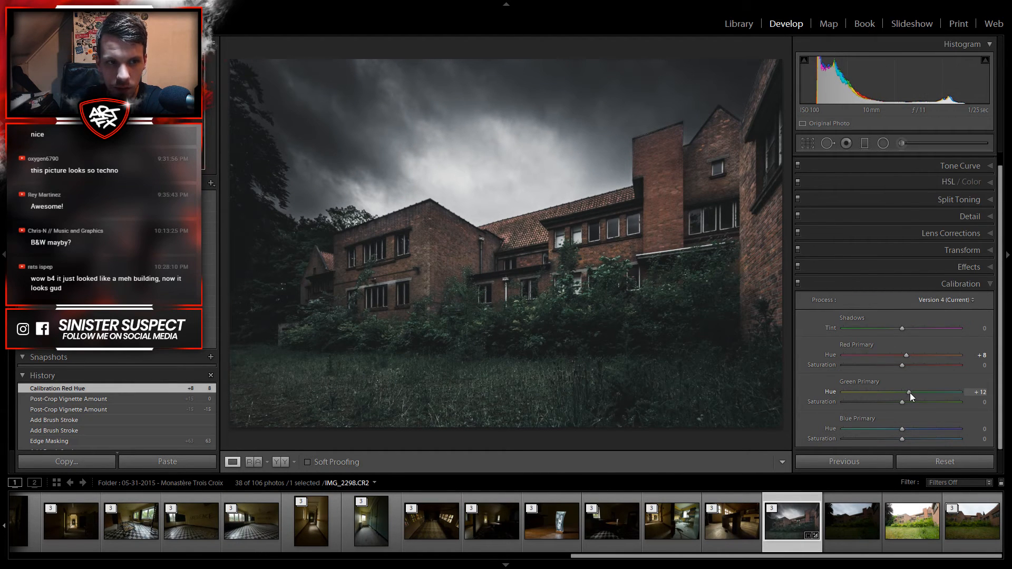
pyautogui.moveTo(909, 393); pyautogui.dragTo(910, 393)
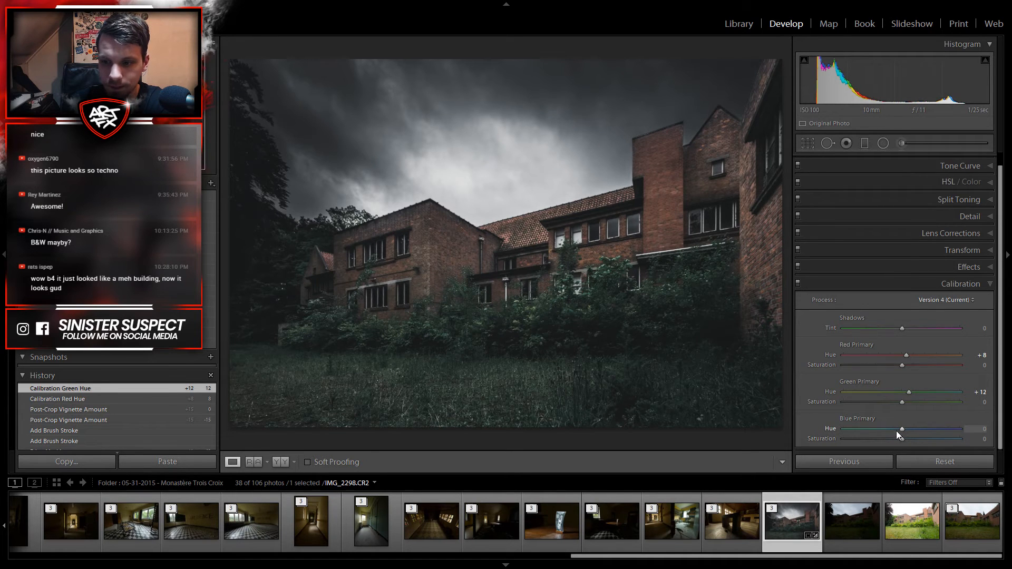
# Step: Try both extremes of the blue primary hue in the calibration, and set it to -12
pyautogui.moveTo(880, 434); pyautogui.dragTo(663, 441)
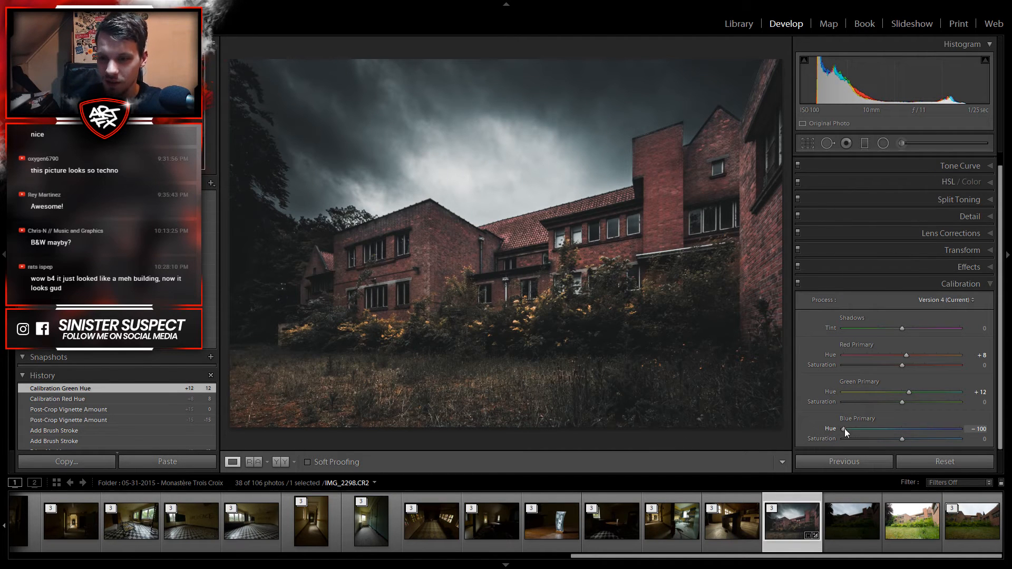
pyautogui.moveTo(820, 429); pyautogui.dragTo(965, 429)
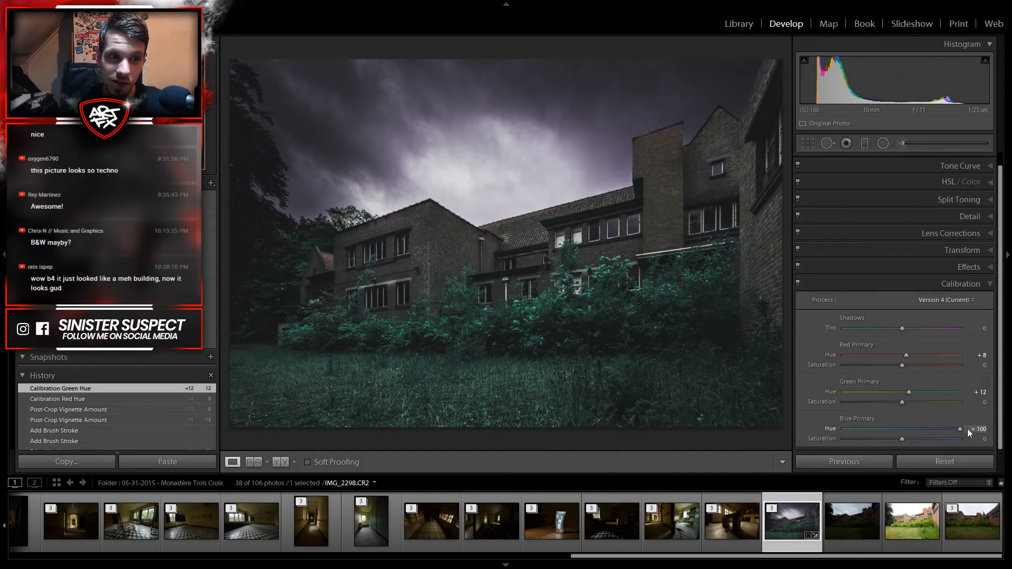
pyautogui.moveTo(960, 431); pyautogui.dragTo(894, 434)
# Step: Compare the photo with and without the calibration changes by repeatedly toggling the calibration, leaving it enabled
pyautogui.click(797, 283)
pyautogui.click(797, 282)
pyautogui.click(797, 282)
pyautogui.click(797, 283)
pyautogui.click(797, 283)
pyautogui.click(797, 282)
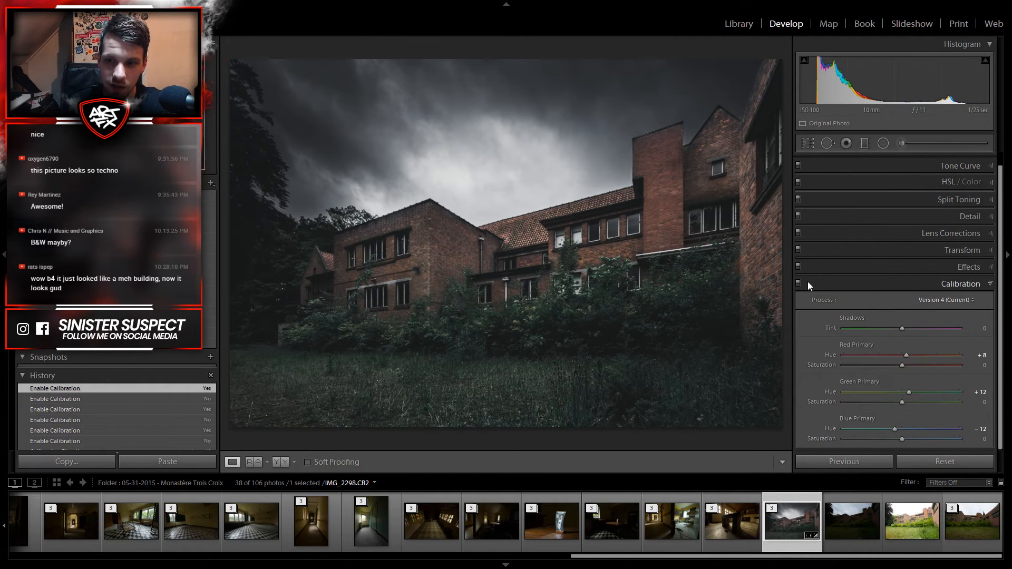
pyautogui.click(797, 284)
pyautogui.click(797, 283)
pyautogui.click(797, 284)
pyautogui.click(797, 284)
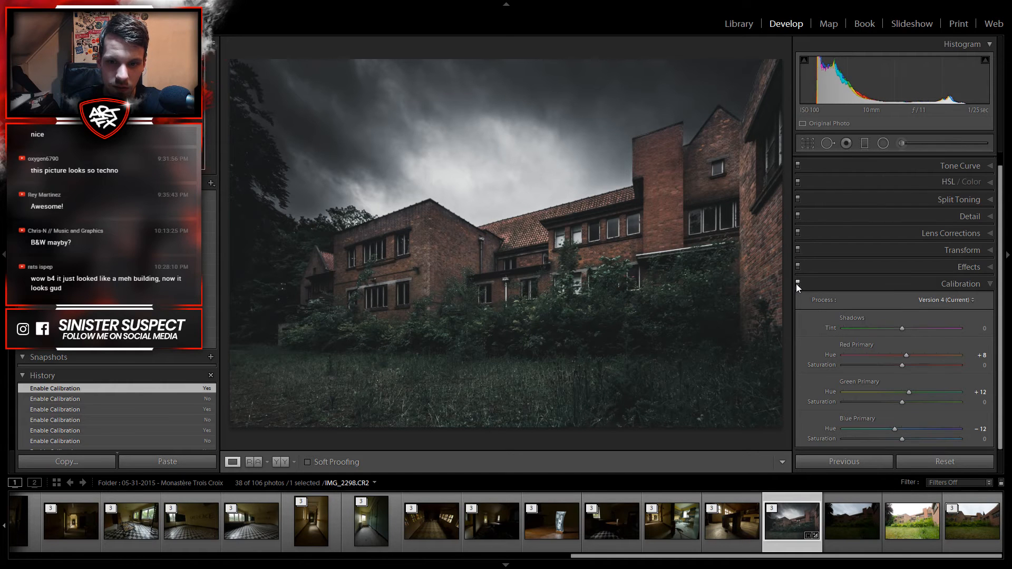
pyautogui.click(638, 156)
pyautogui.click(663, 375)
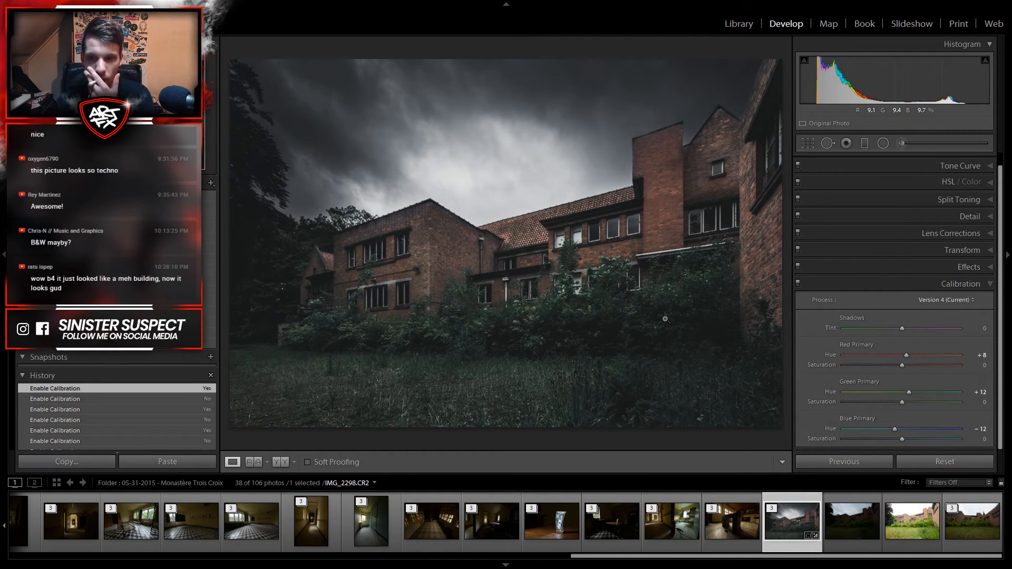
pyautogui.click(982, 282)
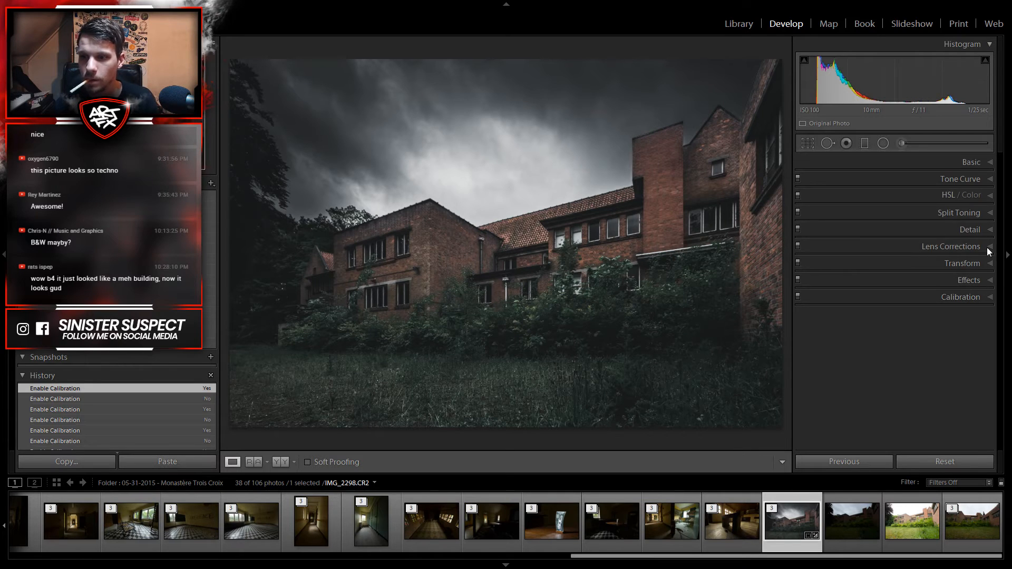
# Step: Add two inverted radial filters with 0.32 exposure and feather 100, one over the left wing and one over the right wing's lower facade
pyautogui.click(865, 144)
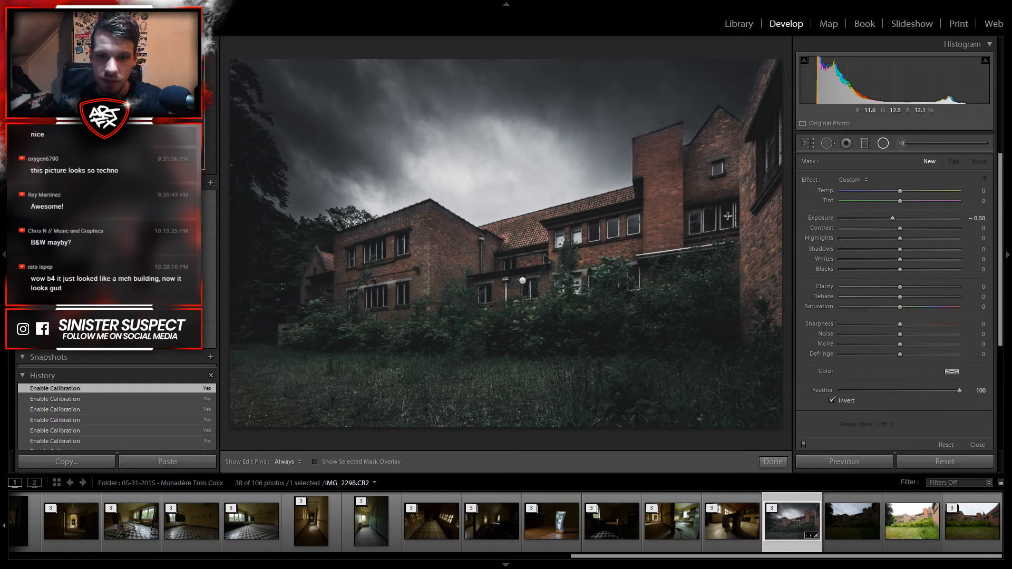
pyautogui.moveTo(892, 220); pyautogui.dragTo(902, 220)
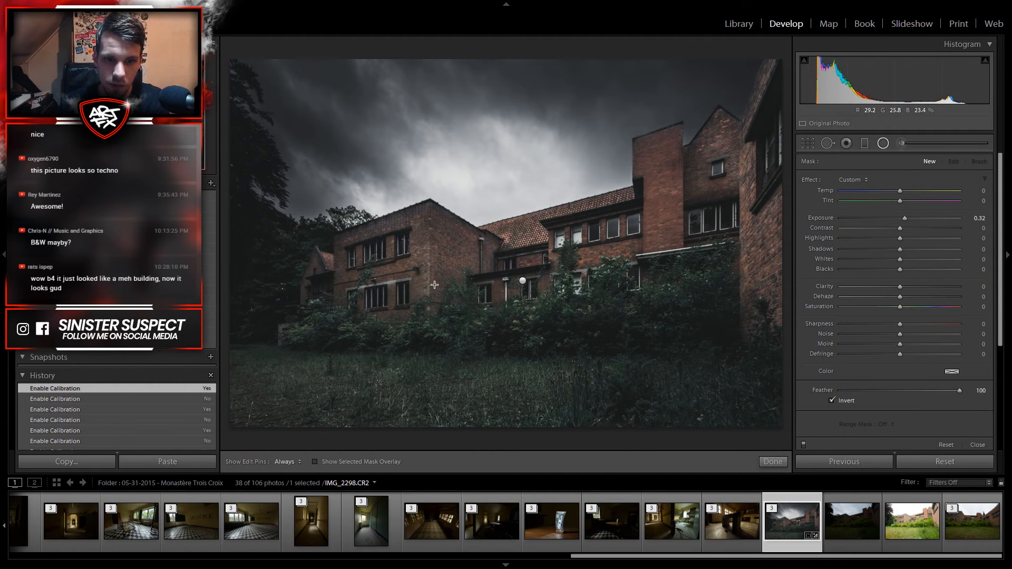
pyautogui.moveTo(417, 280); pyautogui.dragTo(561, 395)
pyautogui.moveTo(417, 280); pyautogui.dragTo(456, 282)
pyautogui.moveTo(631, 257); pyautogui.dragTo(777, 380)
pyautogui.moveTo(631, 259)
pyautogui.mouseDown()
pyautogui.moveTo(609, 273)
pyautogui.moveTo(617, 270)
pyautogui.mouseUp()
pyautogui.click(886, 142)
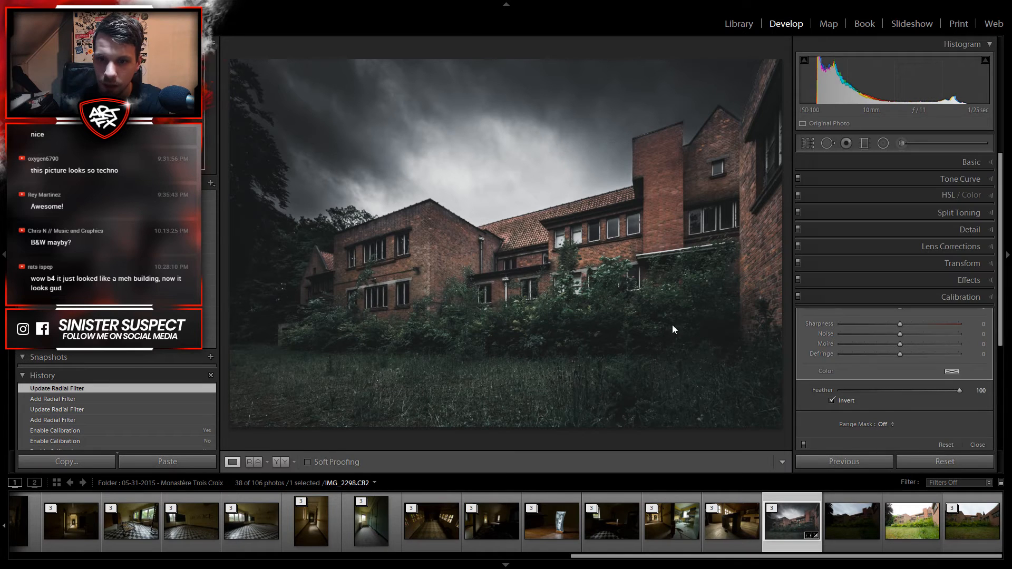
# Step: Add a large circular radial filter spanning almost the full photo width and centre it on the middle of the building
pyautogui.click(883, 143)
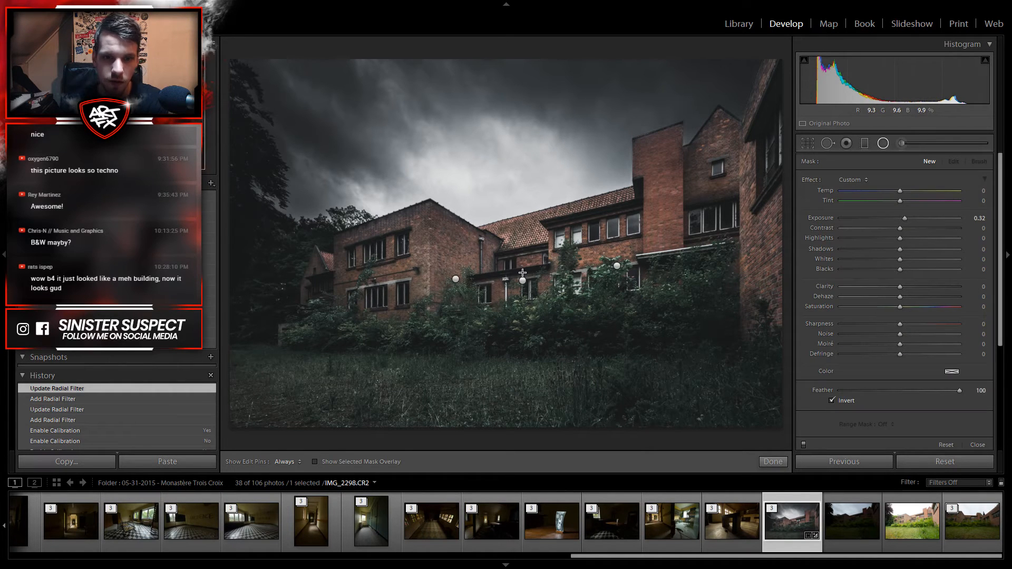
pyautogui.moveTo(523, 274); pyautogui.dragTo(817, 274)
pyautogui.moveTo(1011, 568); pyautogui.dragTo(974, 536)
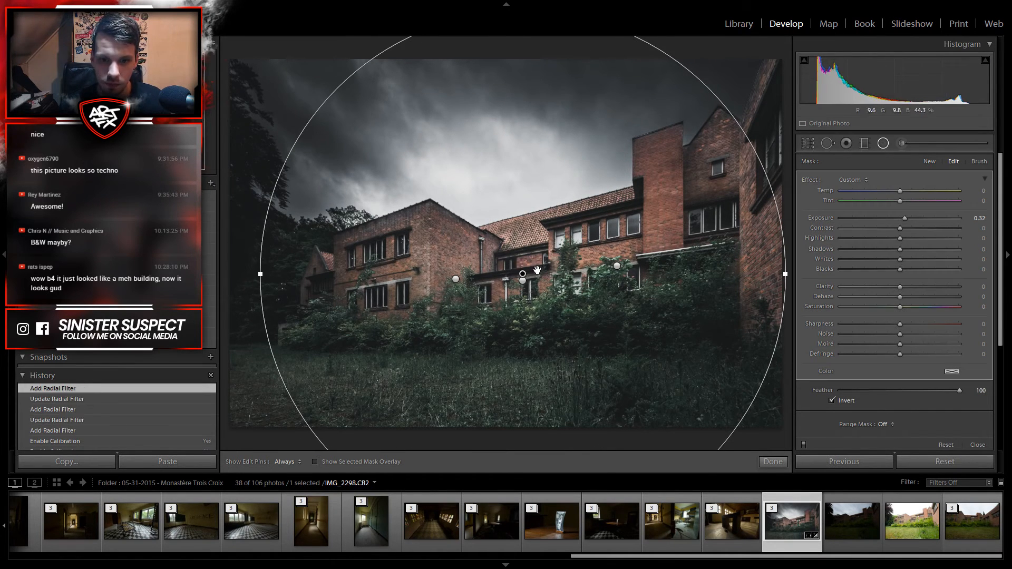
pyautogui.moveTo(522, 273); pyautogui.dragTo(509, 265)
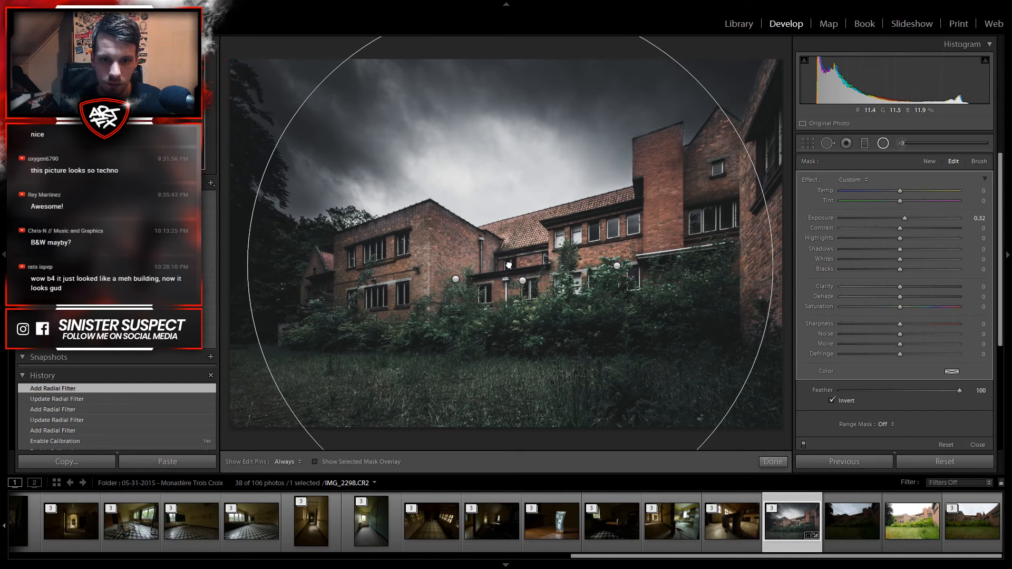
# Step: Turn off the large circular filter's inversion, set its exposure to -0.64 and feather to 52, and enlarge the circle slightly
pyautogui.click(845, 400)
pyautogui.moveTo(904, 217); pyautogui.dragTo(892, 220)
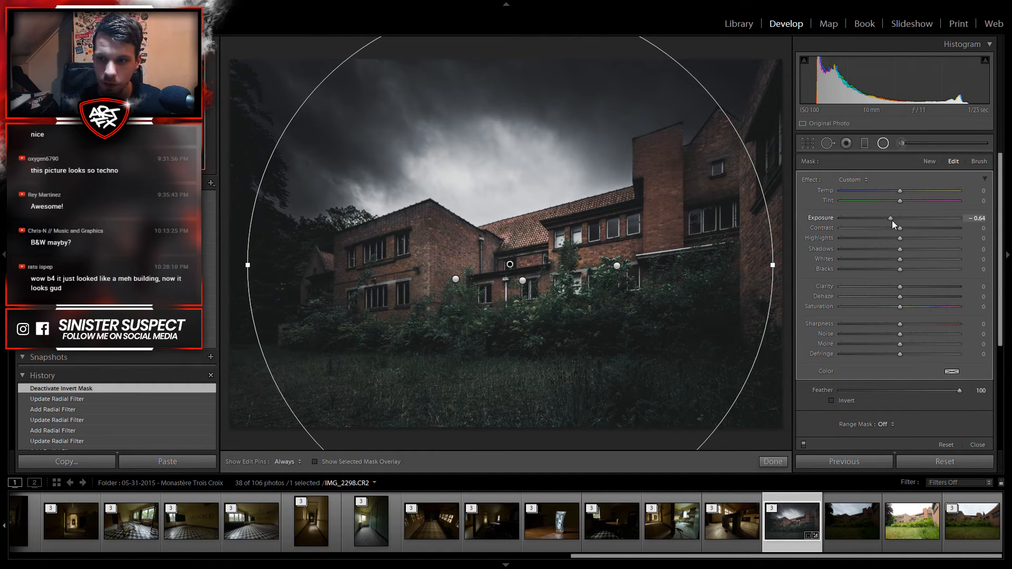
pyautogui.click(904, 391)
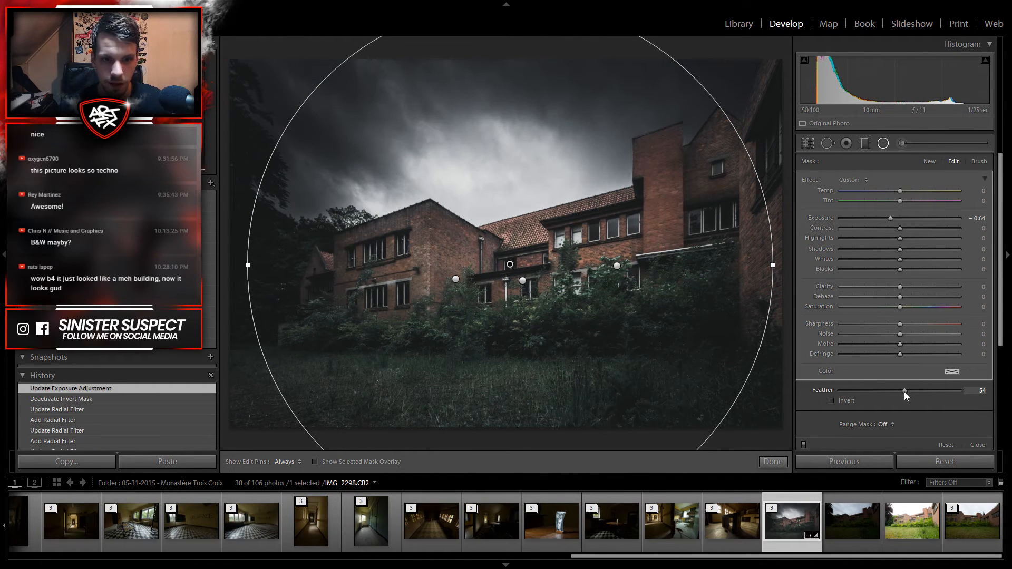
pyautogui.moveTo(901, 391); pyautogui.dragTo(960, 391)
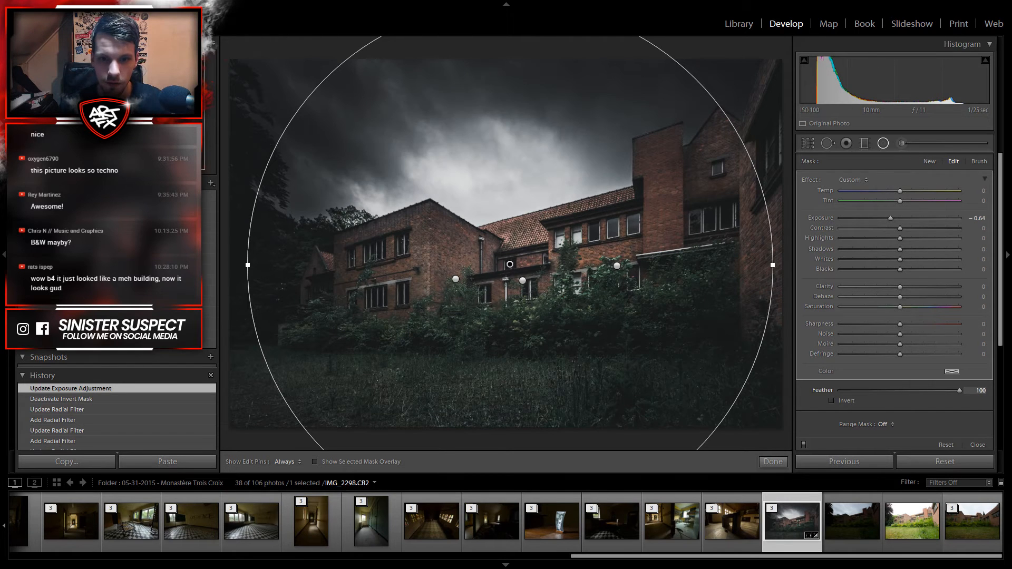
pyautogui.click(903, 391)
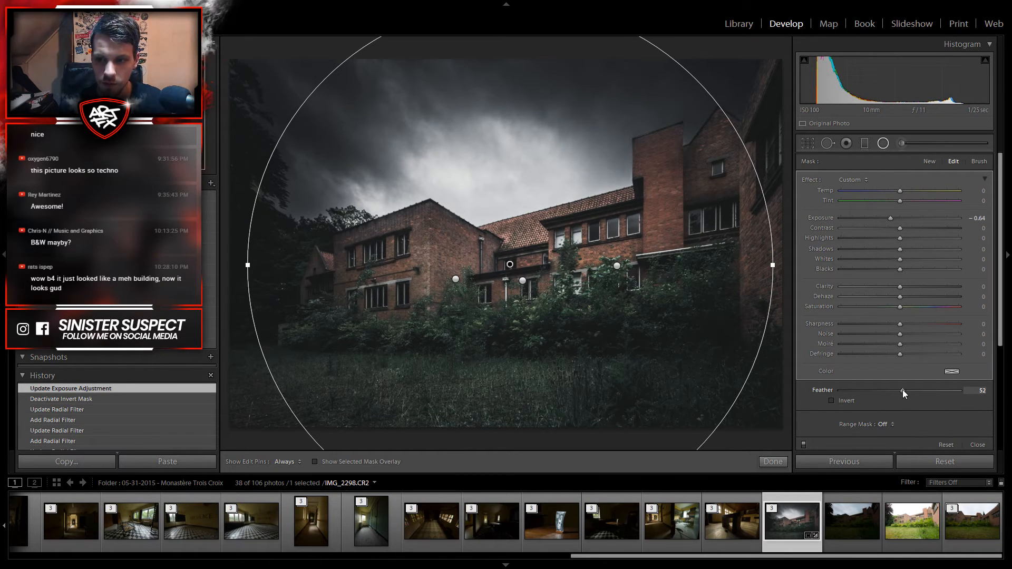
pyautogui.moveTo(772, 265)
pyautogui.mouseDown()
pyautogui.moveTo(801, 266)
pyautogui.moveTo(778, 267)
pyautogui.mouseUp()
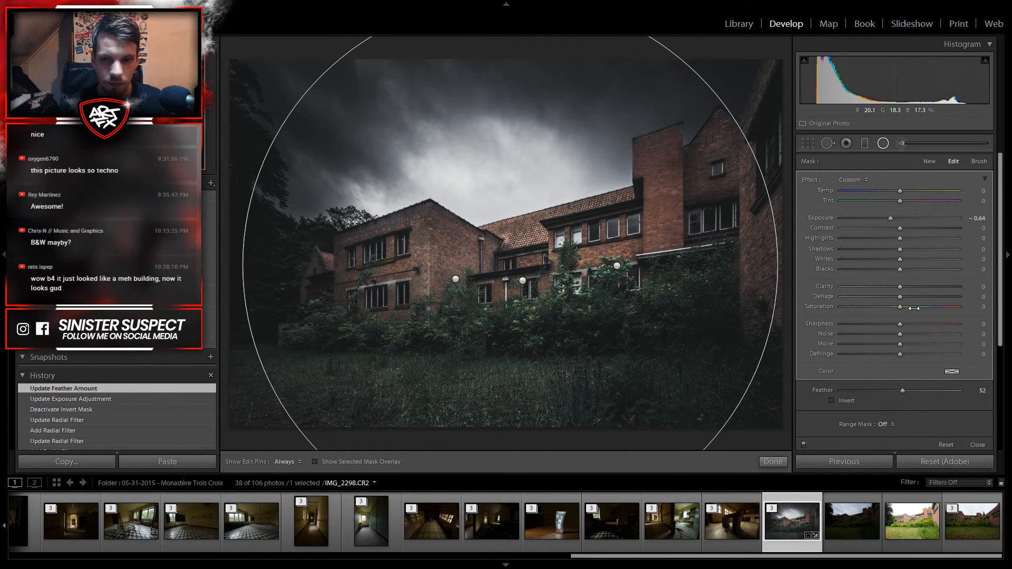
# Step: Apply a luminance range mask with a range of 0/76 to the large circular filter
pyautogui.scroll(-3, 951, 410)
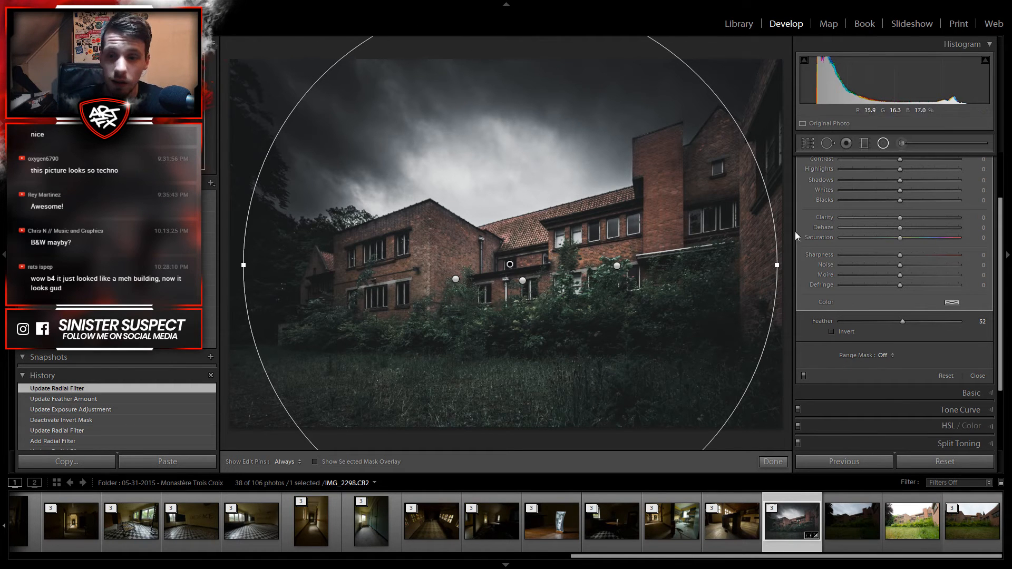
pyautogui.click(884, 354)
pyautogui.click(880, 388)
pyautogui.moveTo(959, 372); pyautogui.dragTo(931, 373)
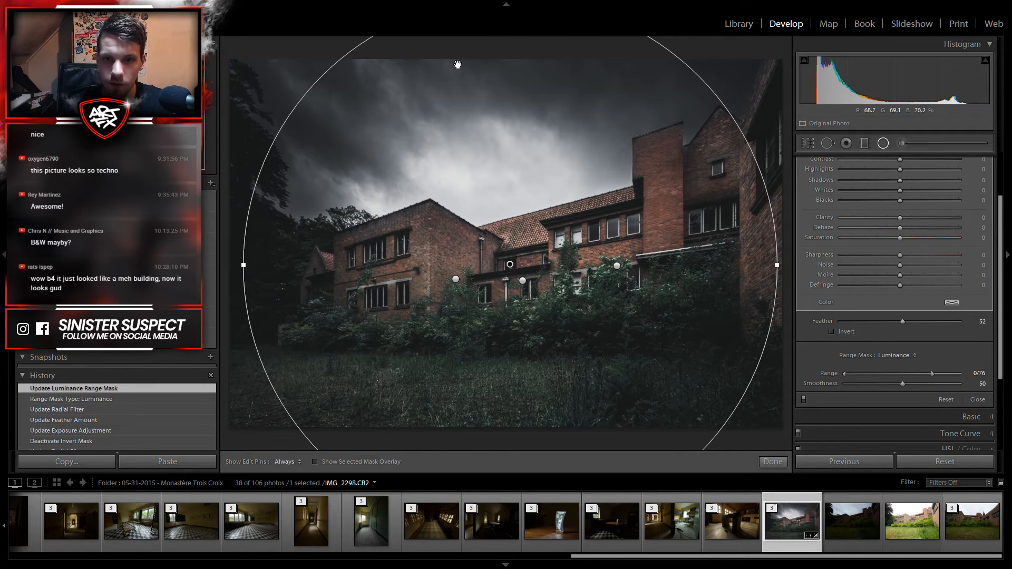
# Step: Fine-tune the large circular filter's exposure to about -0.68 and finish editing the filter
pyautogui.scroll(2, 1000, 228)
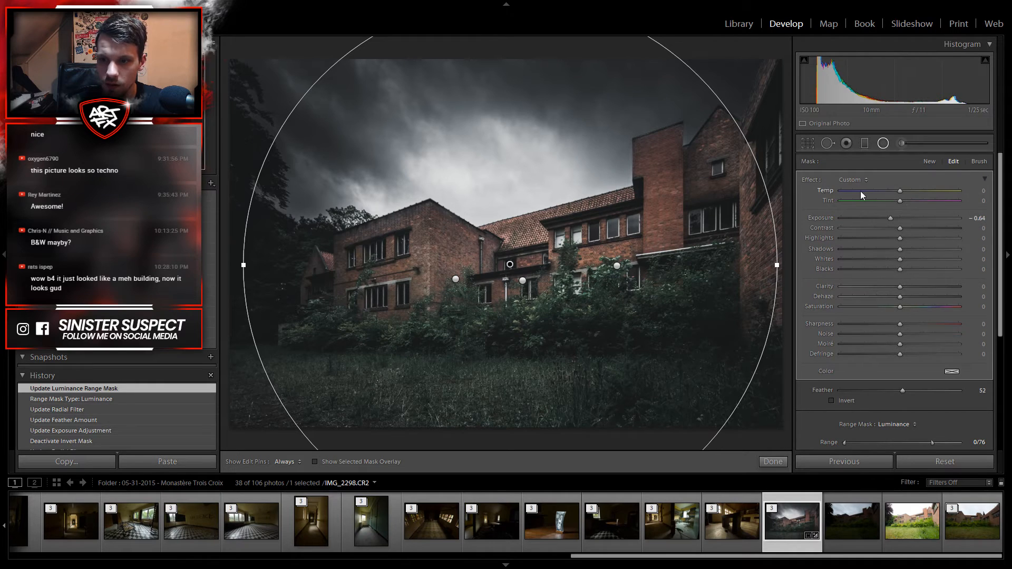
pyautogui.scroll(-3, 804, 411)
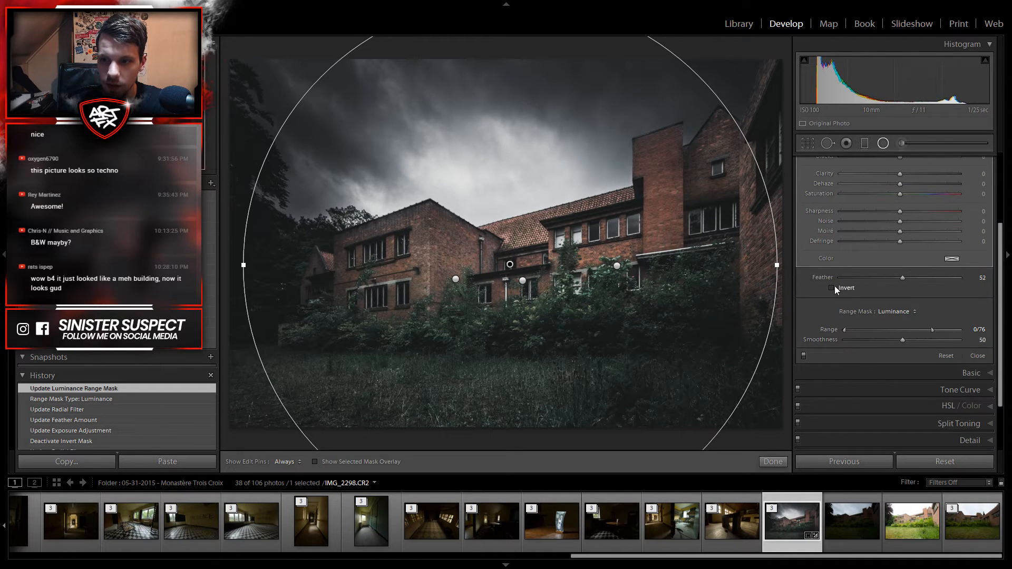
pyautogui.scroll(3, 832, 292)
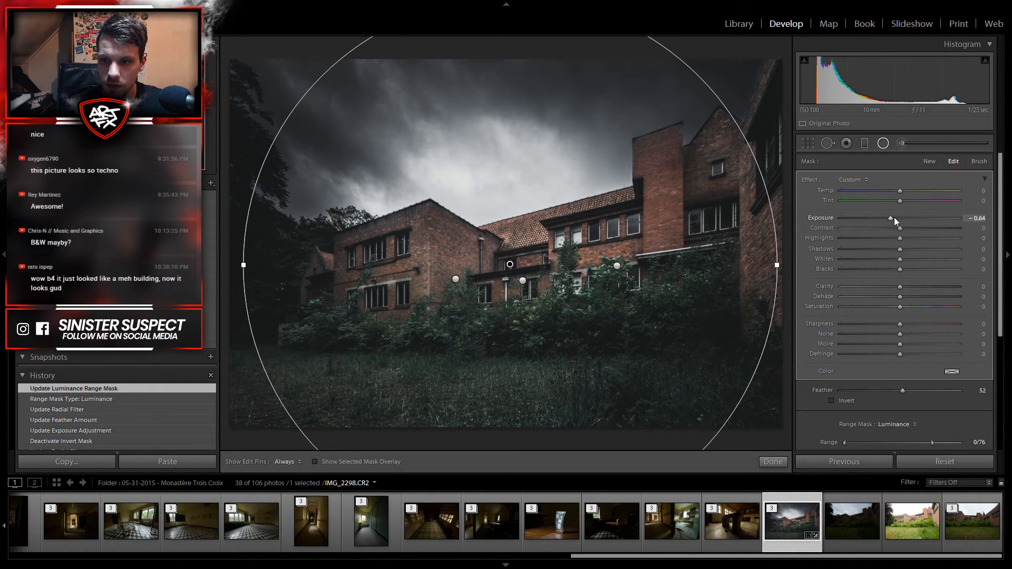
pyautogui.moveTo(890, 218); pyautogui.dragTo(889, 218)
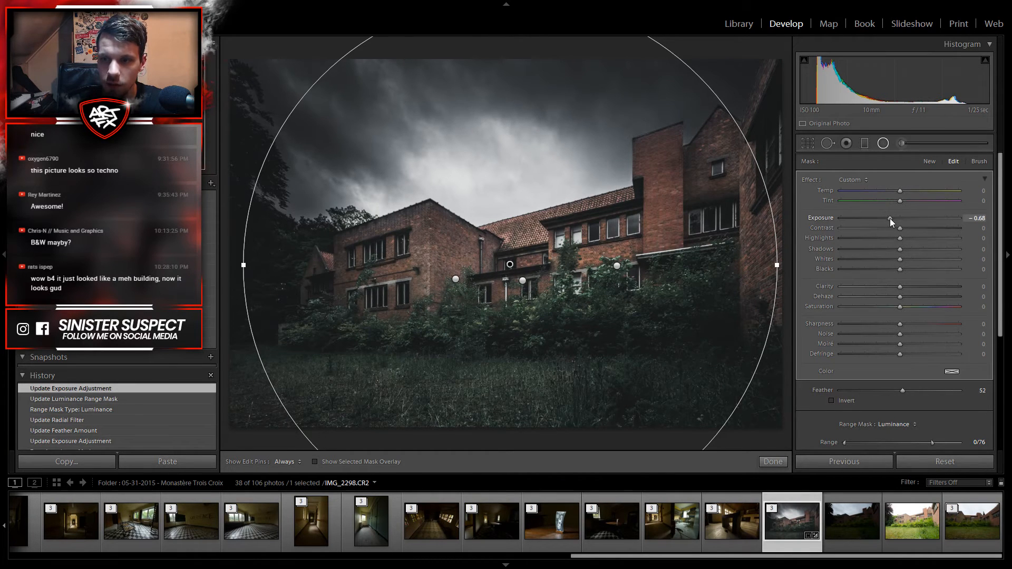
pyautogui.click(890, 217)
pyautogui.click(884, 144)
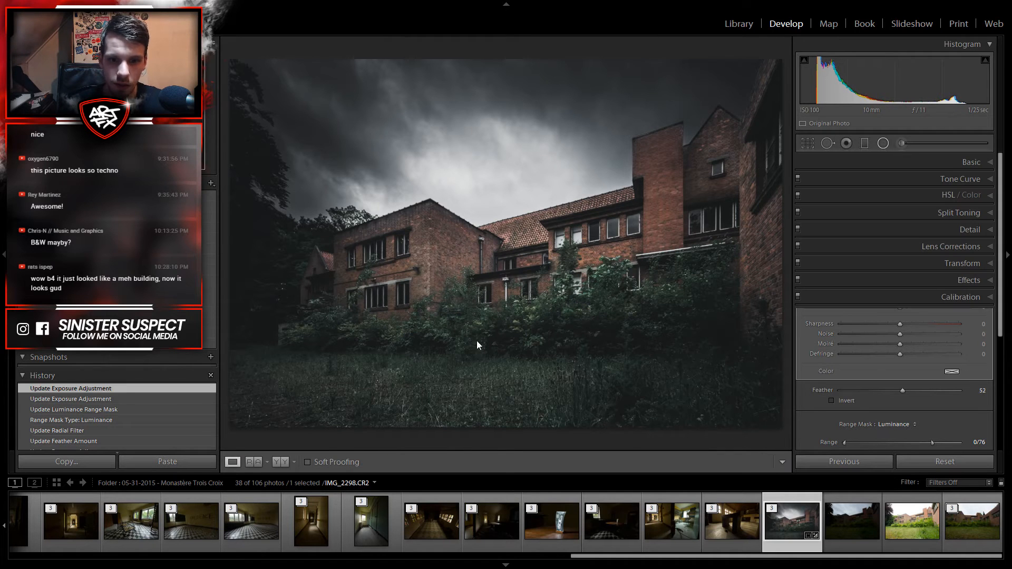
# Step: Add an inverted radial filter with 0.50 exposure and feather 100 over the grass in front of the building, shrinking its ellipse
pyautogui.hotkey('shift', 'm')
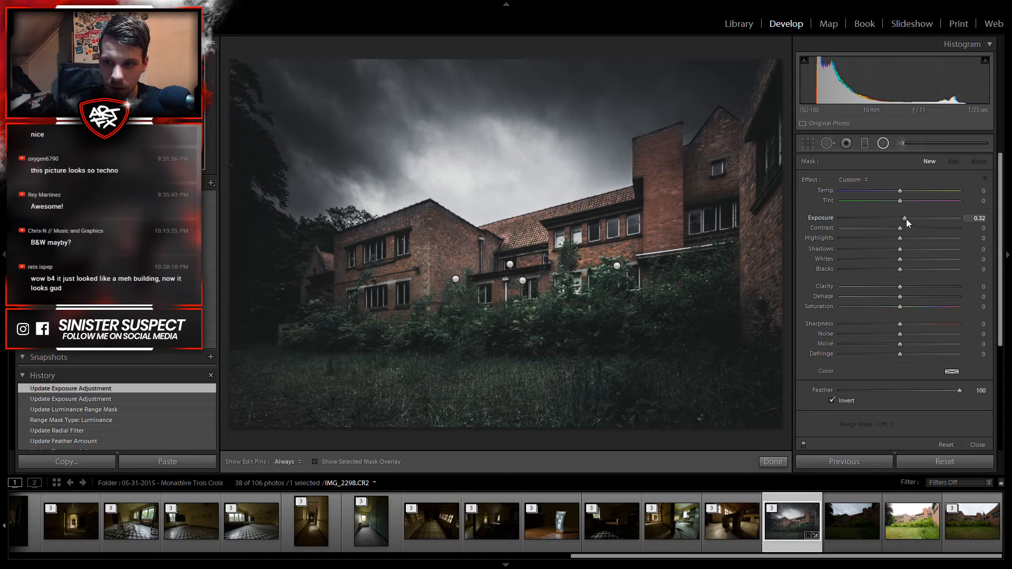
pyautogui.moveTo(906, 220); pyautogui.dragTo(908, 218)
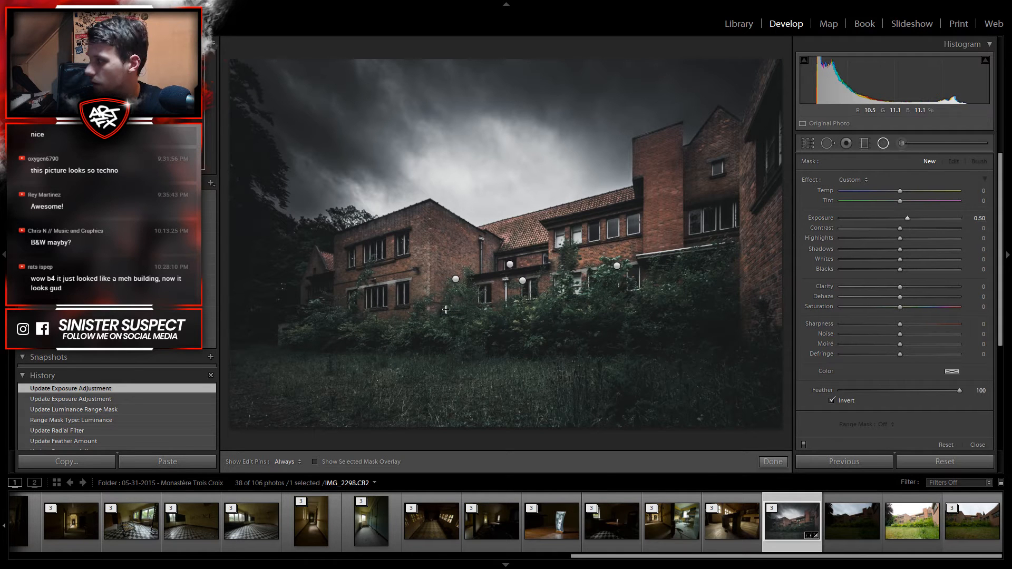
pyautogui.moveTo(420, 364); pyautogui.dragTo(593, 432)
pyautogui.moveTo(420, 359)
pyautogui.mouseDown()
pyautogui.moveTo(470, 366)
pyautogui.moveTo(458, 362)
pyautogui.mouseUp()
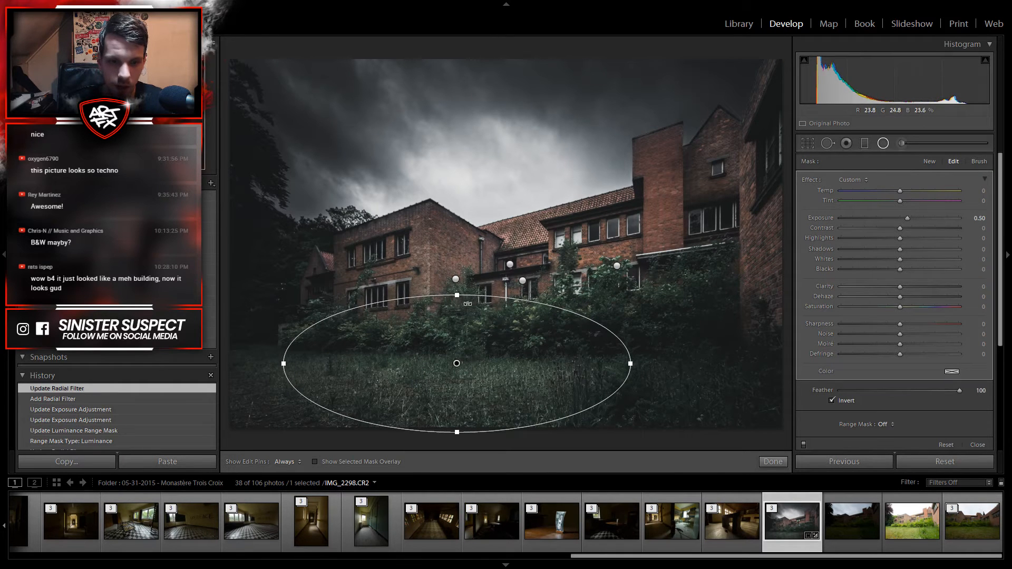
pyautogui.moveTo(632, 364); pyautogui.dragTo(576, 360)
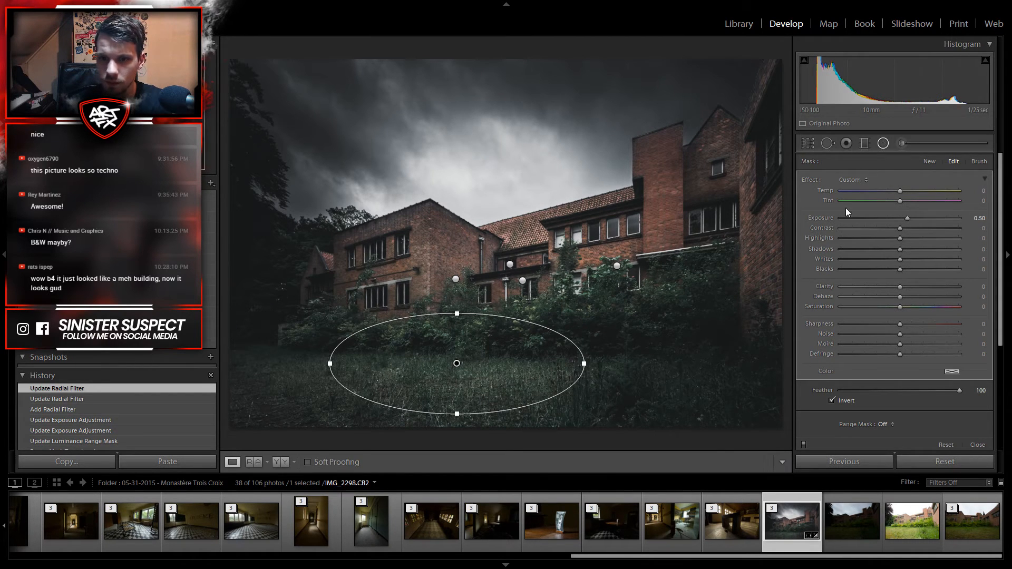
pyautogui.click(883, 144)
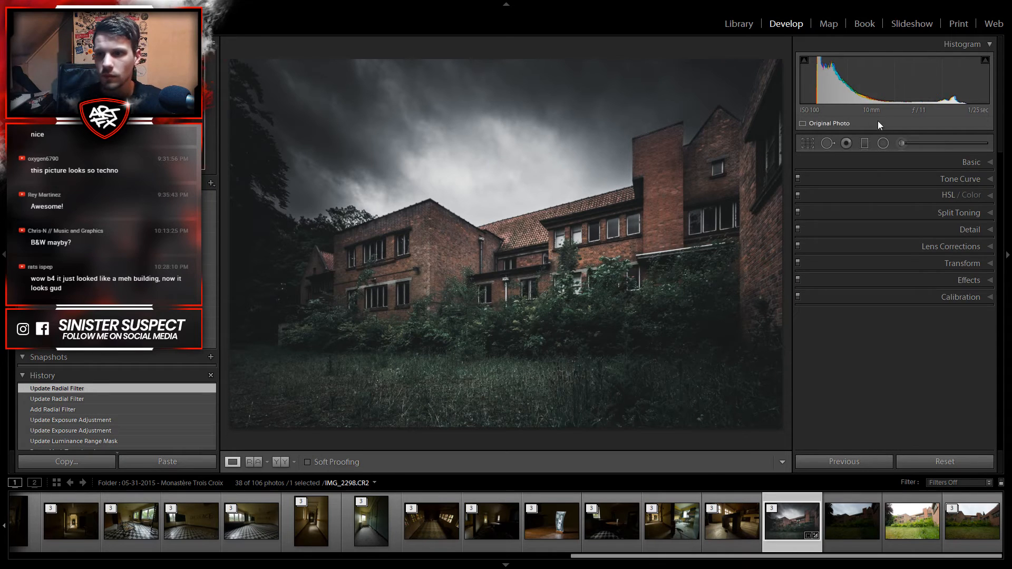
pyautogui.click(883, 144)
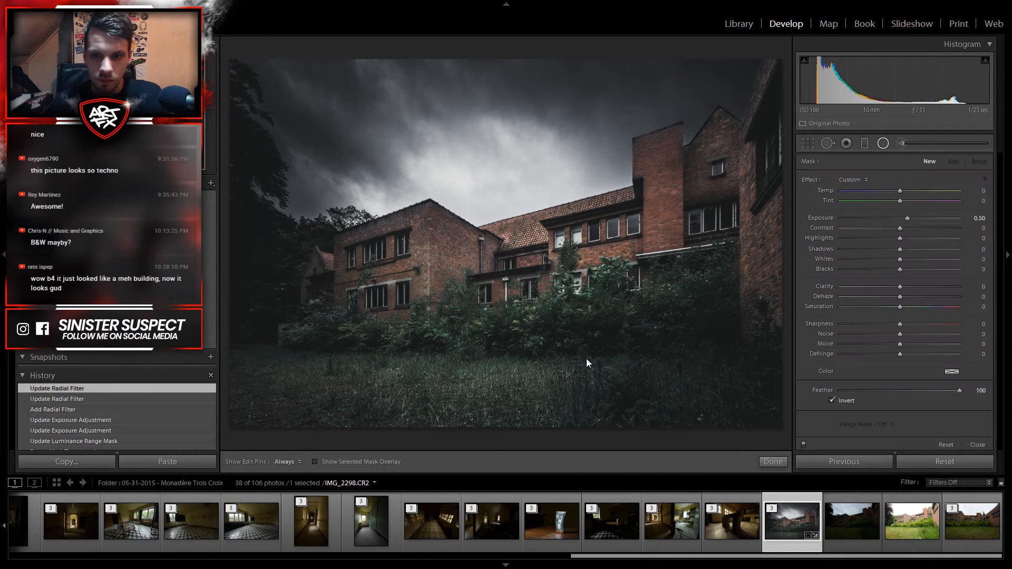
pyautogui.click(884, 144)
# Step: Add a slanted graduated filter over the photo's lower-left corner with its exposure set to -0.43
pyautogui.click(865, 143)
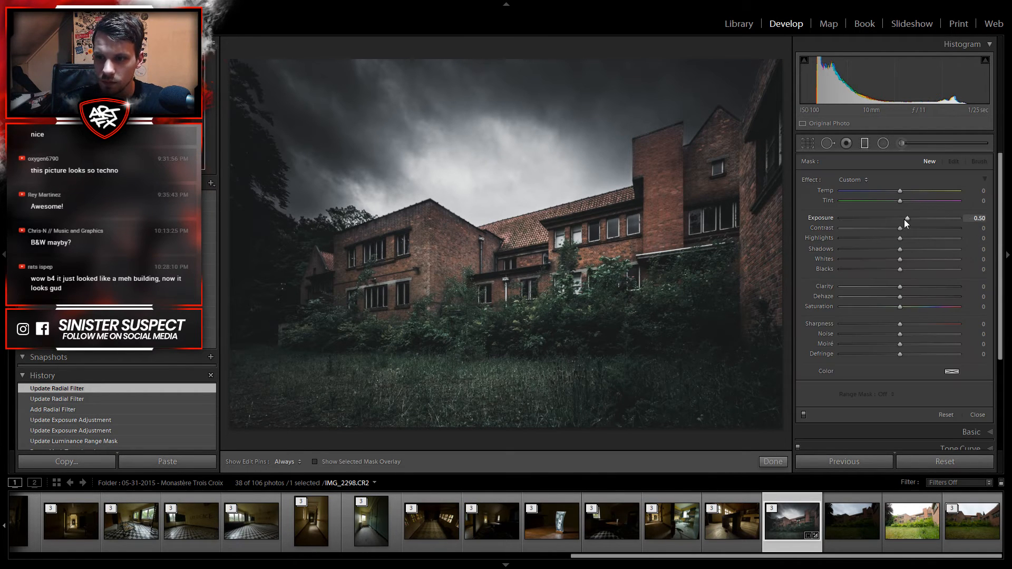
pyautogui.moveTo(892, 220); pyautogui.dragTo(893, 220)
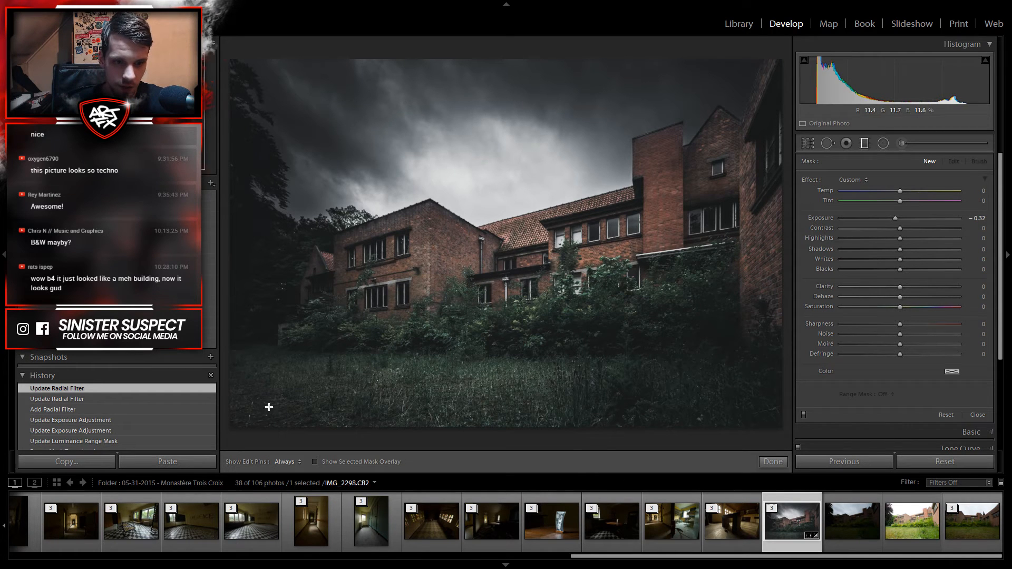
pyautogui.moveTo(267, 422); pyautogui.dragTo(290, 337)
pyautogui.moveTo(256, 420); pyautogui.dragTo(253, 426)
pyautogui.moveTo(276, 385); pyautogui.dragTo(277, 384)
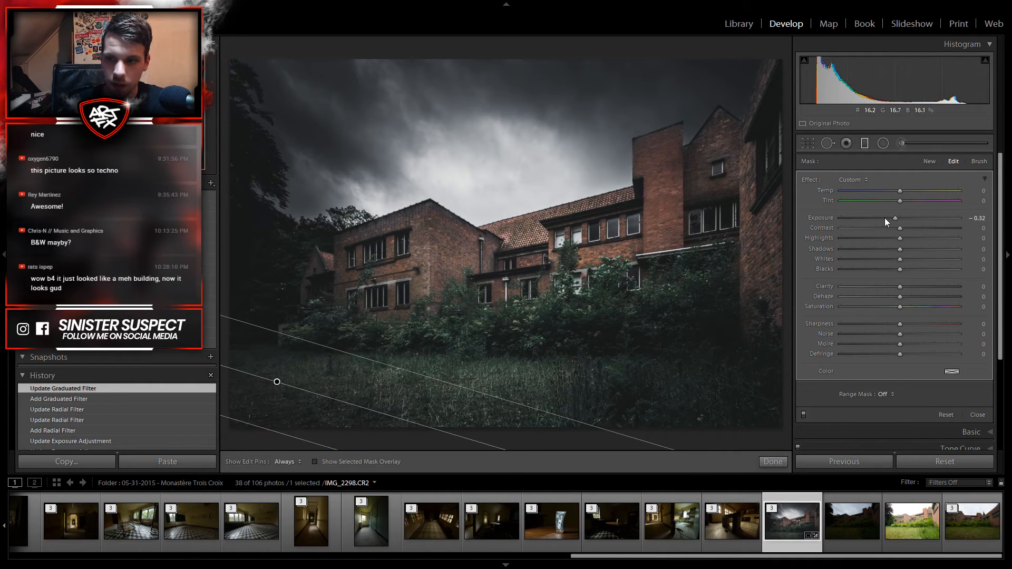
pyautogui.moveTo(894, 218); pyautogui.dragTo(892, 219)
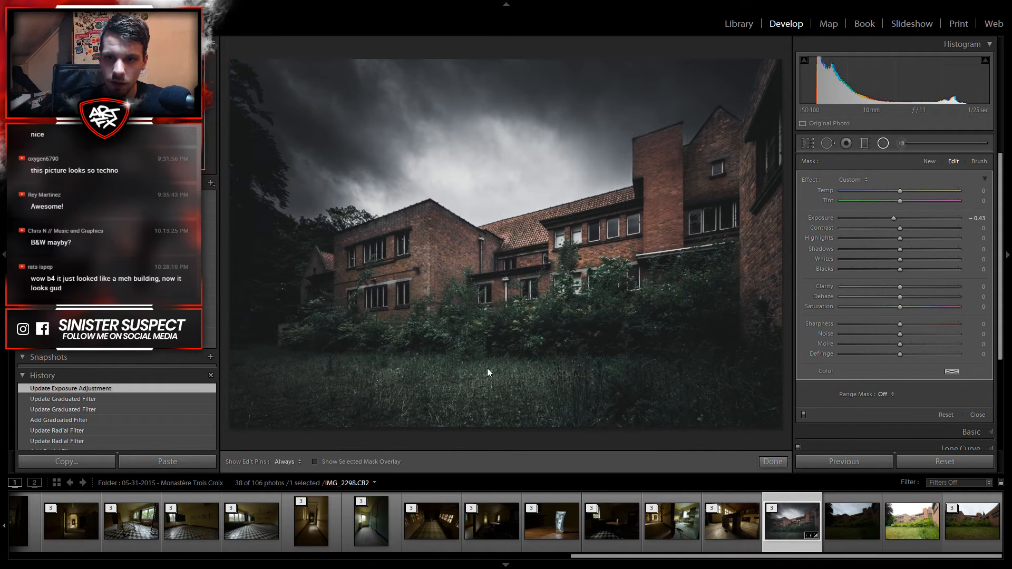
# Step: Add an inverted radial filter with 0.43 exposure over the windows and bushes at the building's right end, shrinking it to a narrow upright ellipse
pyautogui.hotkey('shift', 'm')
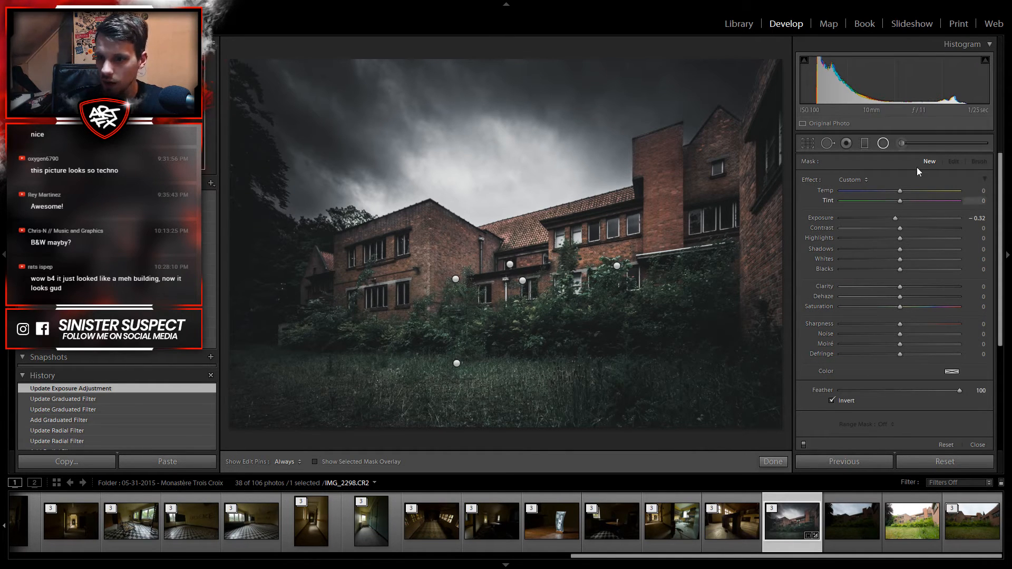
pyautogui.moveTo(894, 217); pyautogui.dragTo(903, 220)
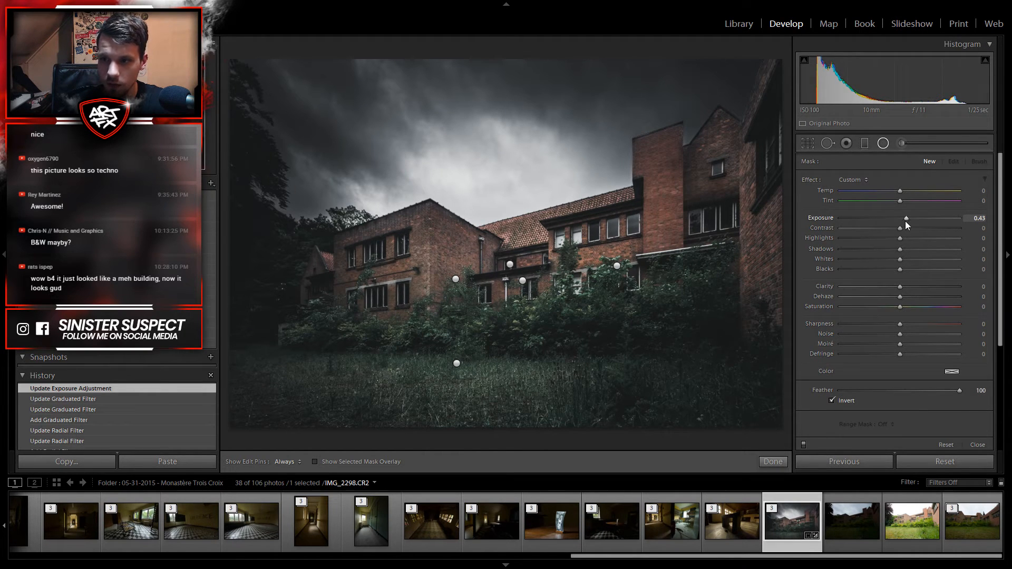
pyautogui.click(883, 144)
pyautogui.hotkey('shift', 'm')
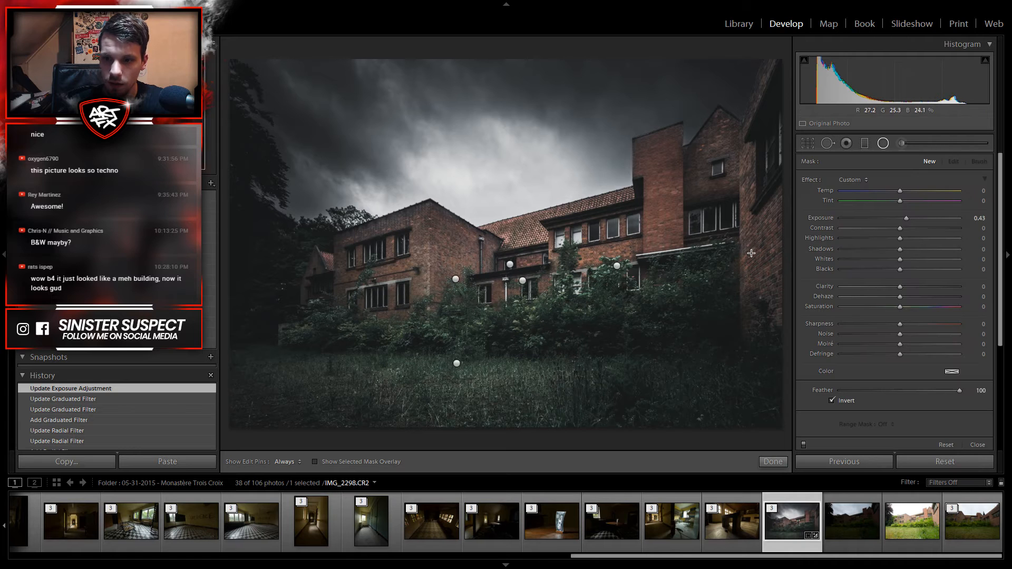
pyautogui.moveTo(745, 248); pyautogui.dragTo(796, 330)
pyautogui.moveTo(747, 254); pyautogui.dragTo(732, 255)
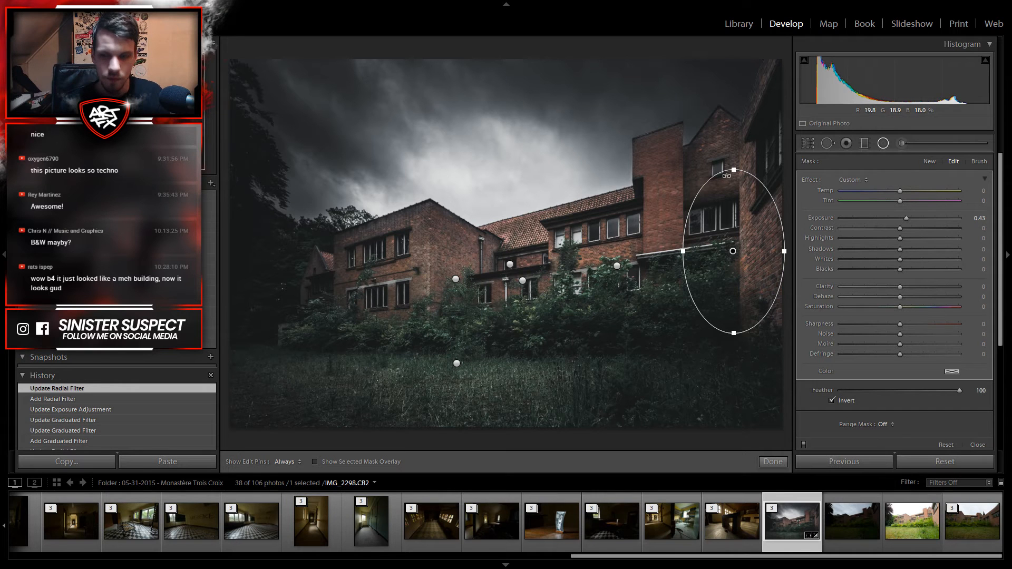
pyautogui.moveTo(733, 168); pyautogui.dragTo(731, 184)
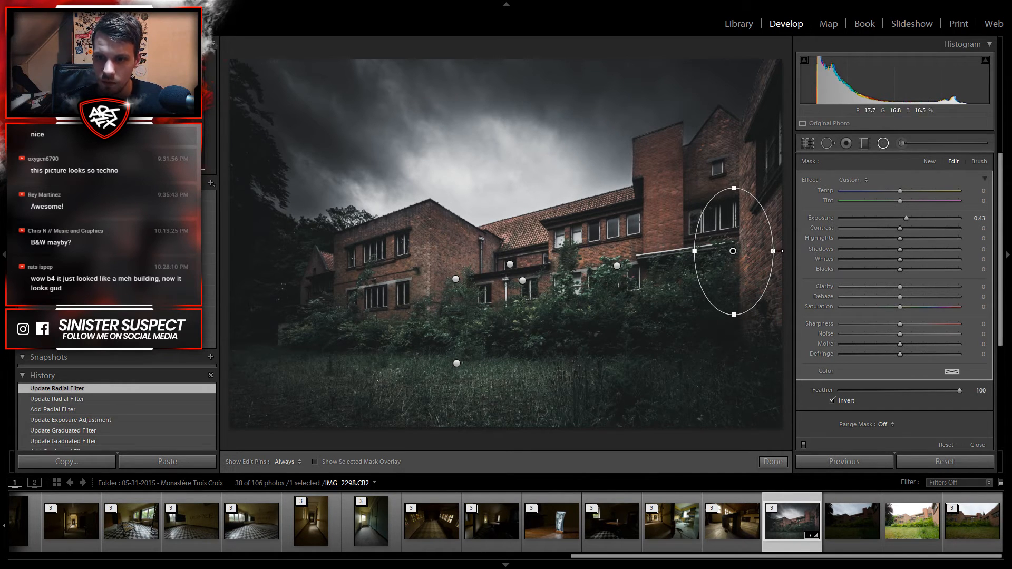
pyautogui.moveTo(774, 251); pyautogui.dragTo(766, 251)
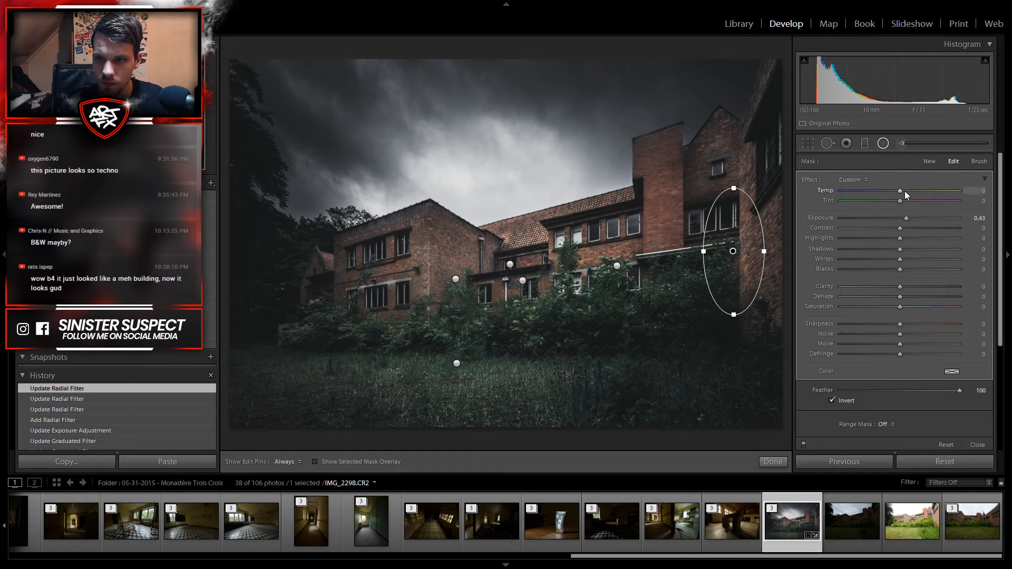
pyautogui.click(883, 144)
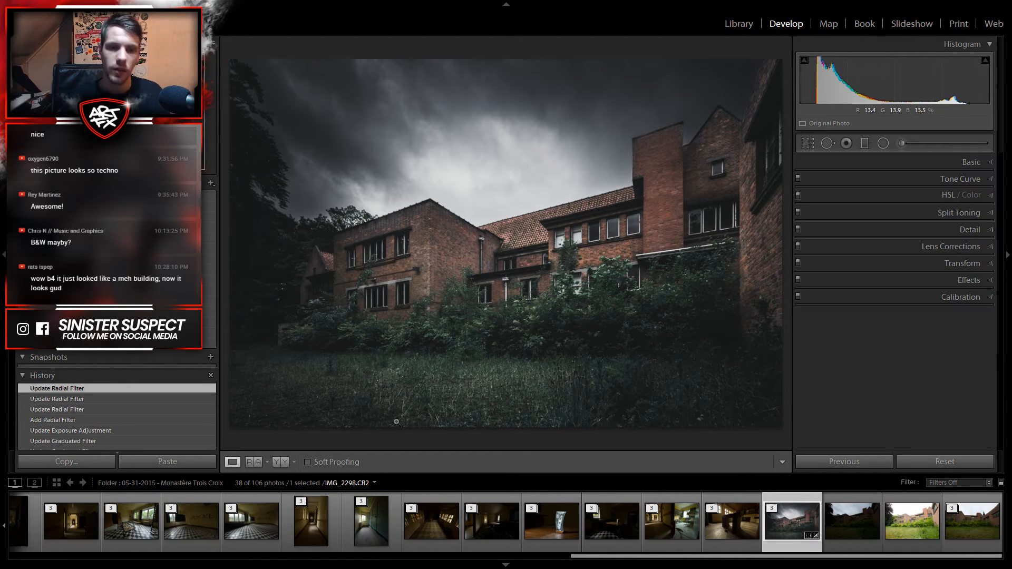
# Step: Add an inverted circular radial filter with feather 100 over the building's left wing and set its exposure to 0.14
pyautogui.click(877, 143)
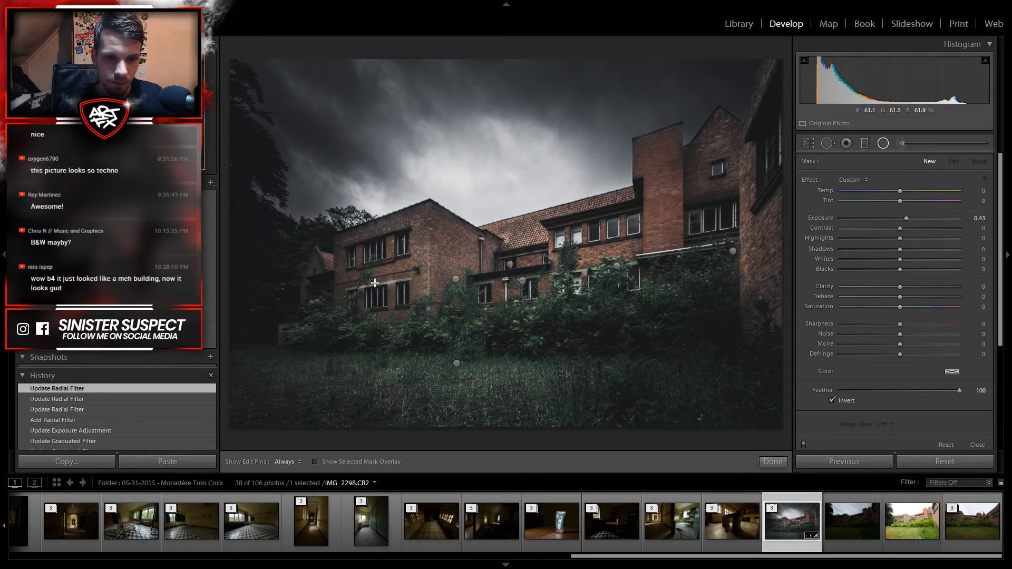
pyautogui.moveTo(389, 289); pyautogui.dragTo(473, 364)
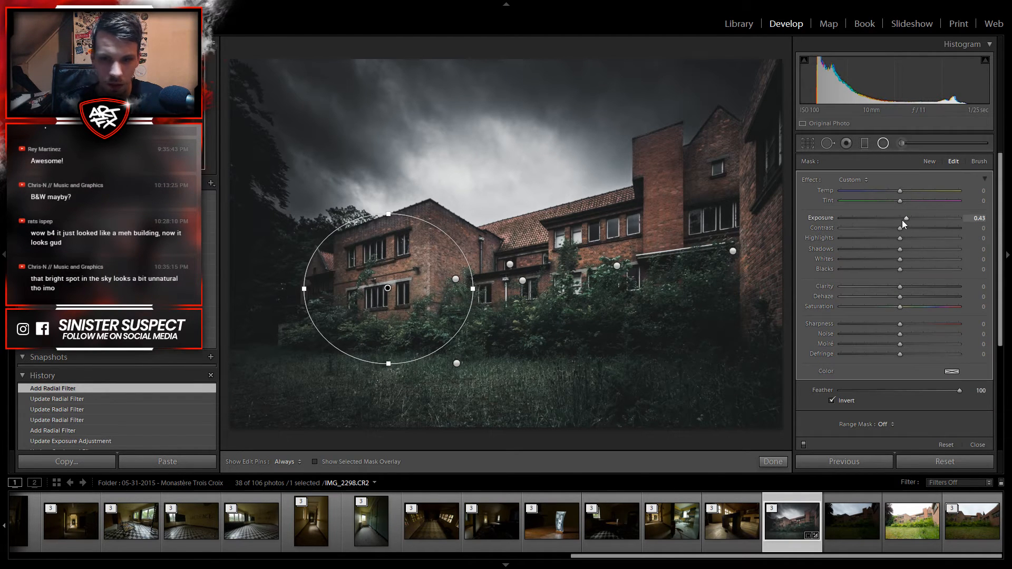
pyautogui.moveTo(906, 219); pyautogui.dragTo(903, 220)
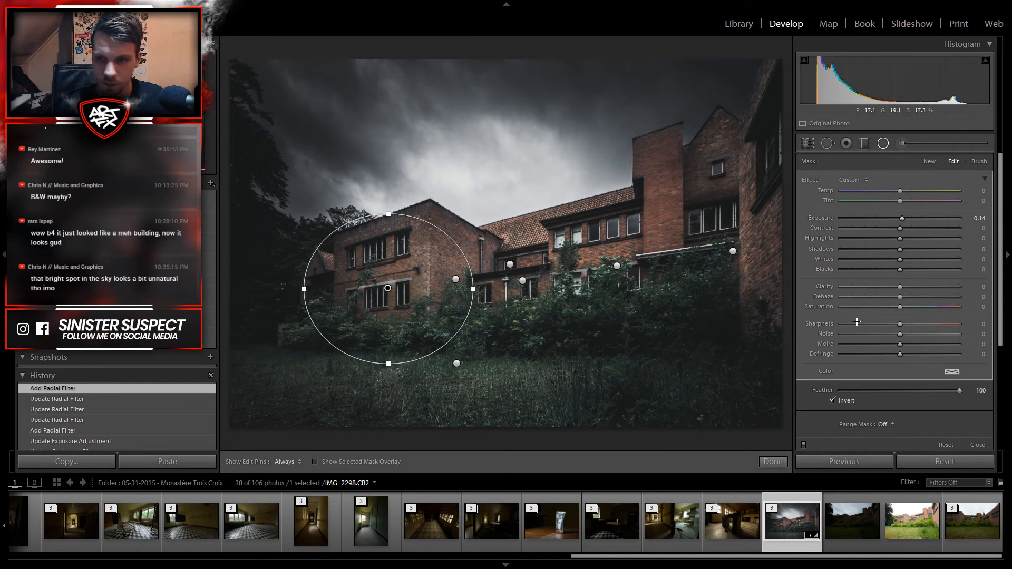
# Step: Erase part of the left wing filter's mask along the wing's right-hand wall with the brush at size 9.0, feather 100 and flow 42
pyautogui.click(979, 162)
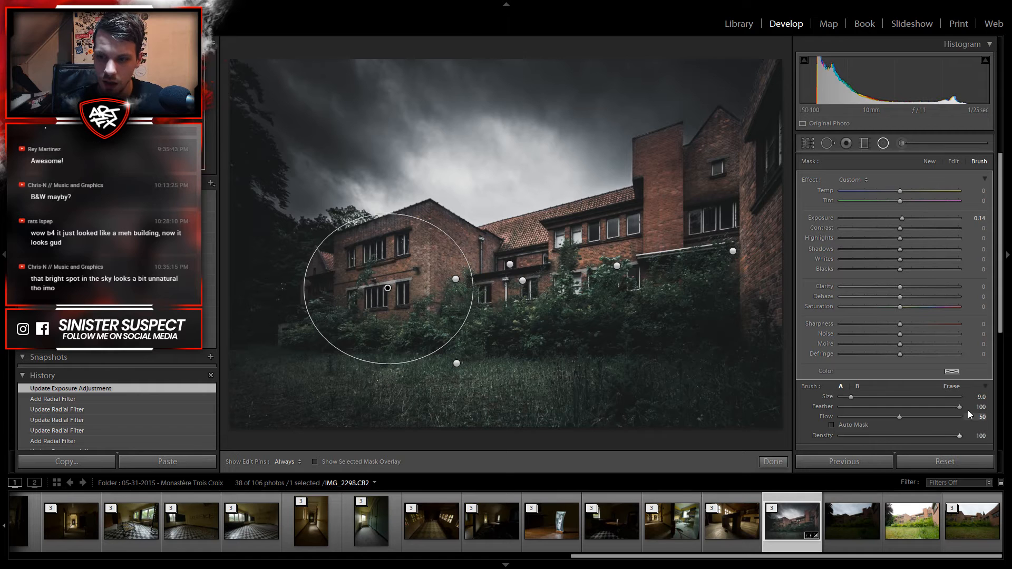
pyautogui.click(958, 387)
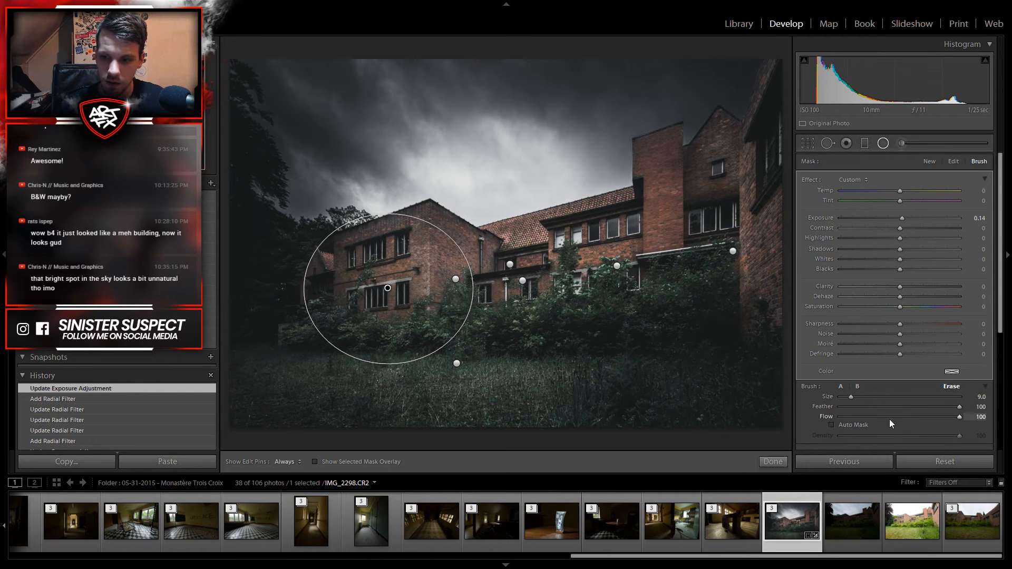
pyautogui.moveTo(890, 419); pyautogui.dragTo(890, 419)
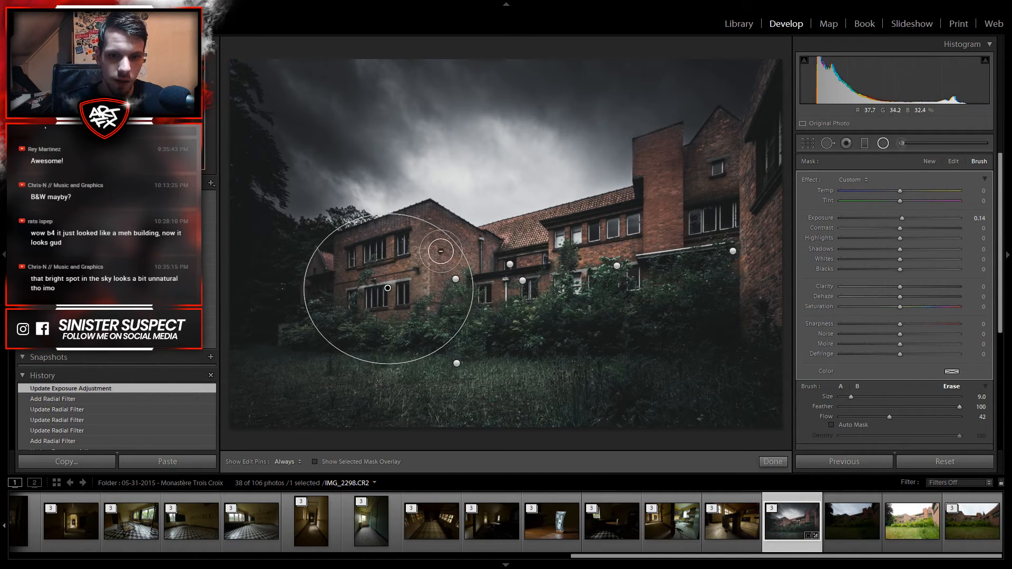
pyautogui.press('h')
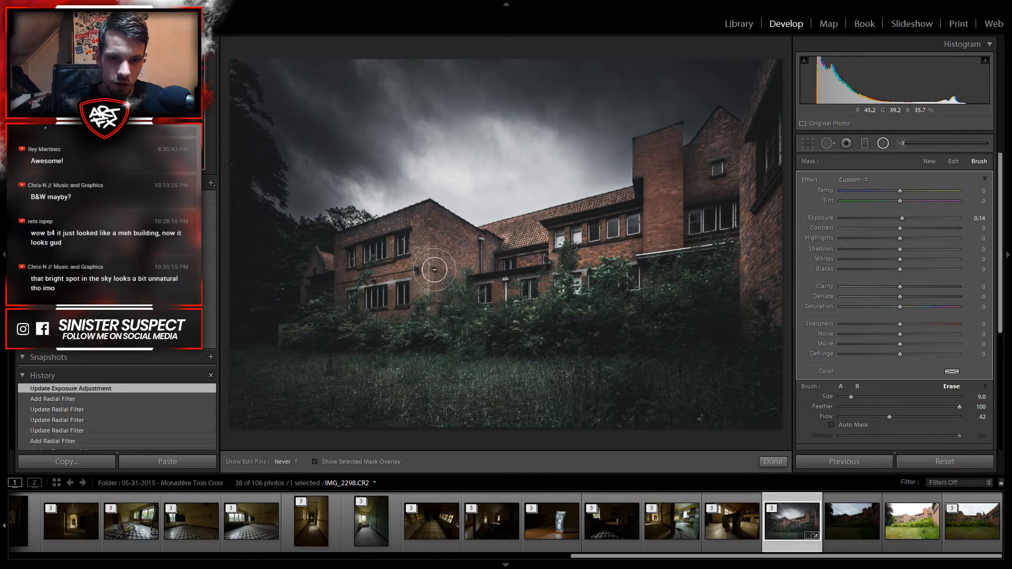
pyautogui.moveTo(444, 325)
pyautogui.mouseDown()
pyautogui.moveTo(444, 215)
pyautogui.moveTo(442, 254)
pyautogui.mouseUp()
pyautogui.press('h')
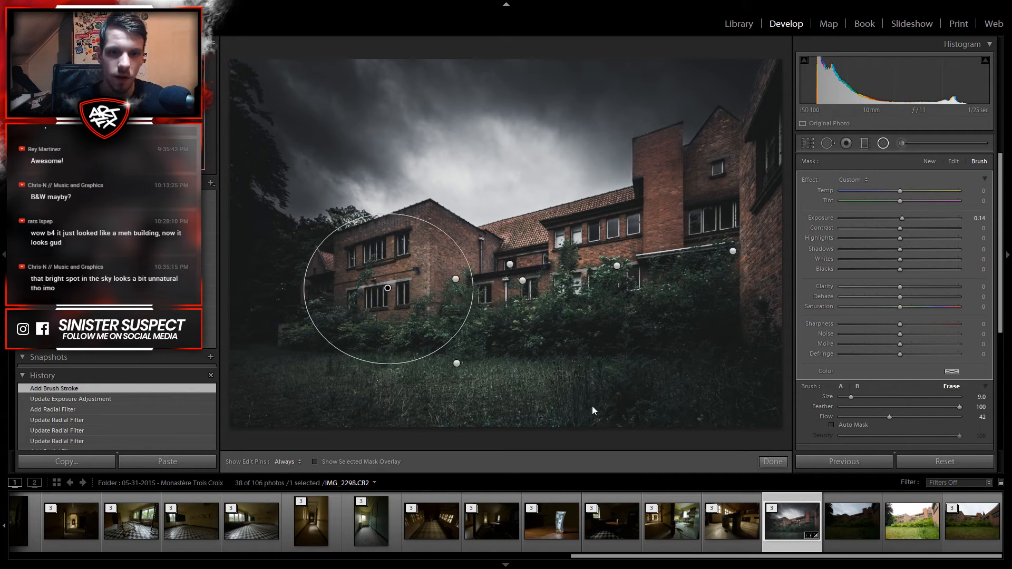
pyautogui.click(883, 143)
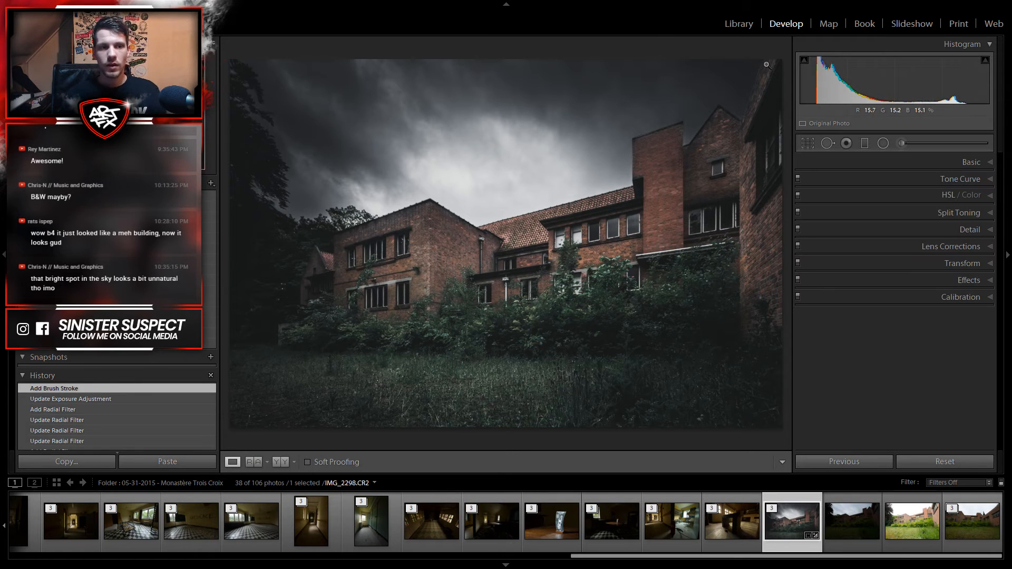
# Step: Examine the edited photo on a blacked-out background, then restore the normal view
pyautogui.press('l')
pyautogui.press('l')
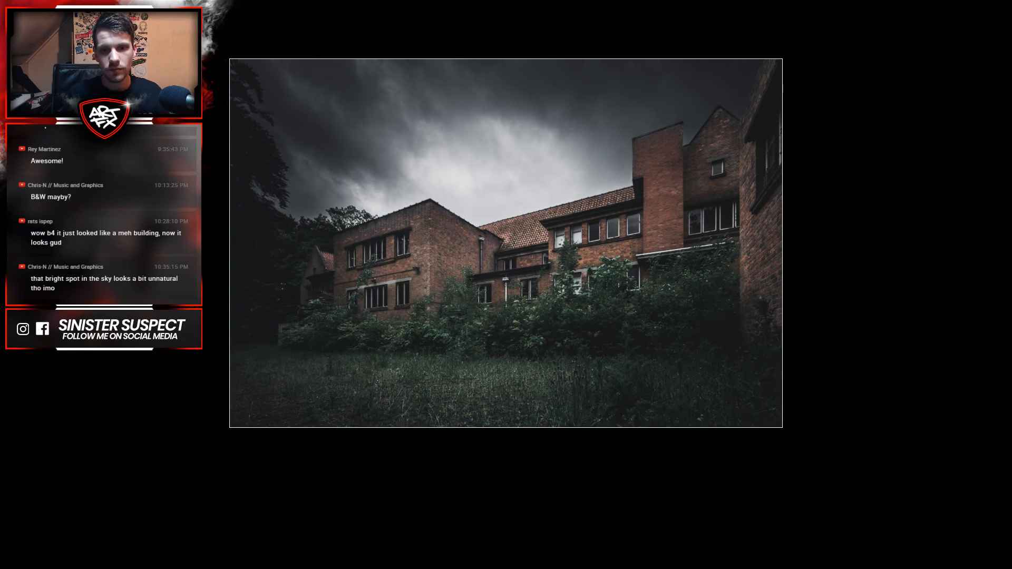
pyautogui.press('l')
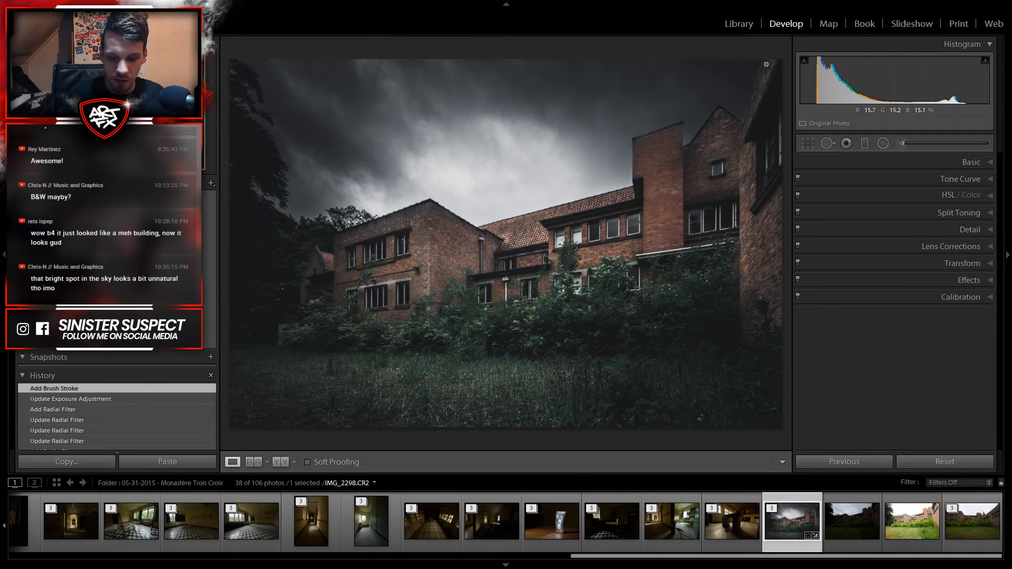
# Step: Compare the edited building photo with its original by switching between the before and after views
pyautogui.press('\\')
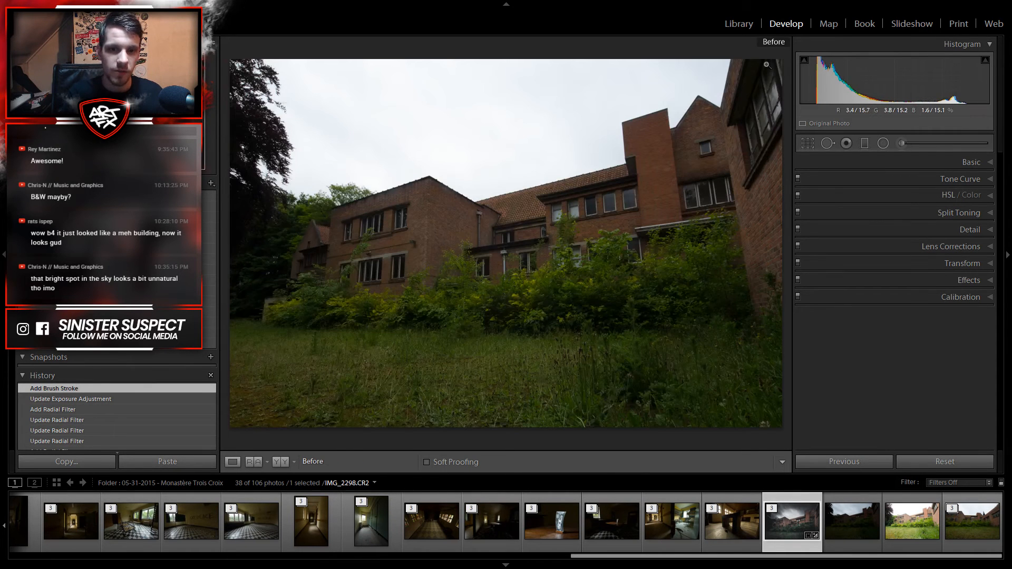
pyautogui.press('\\')
pyautogui.press('\\')
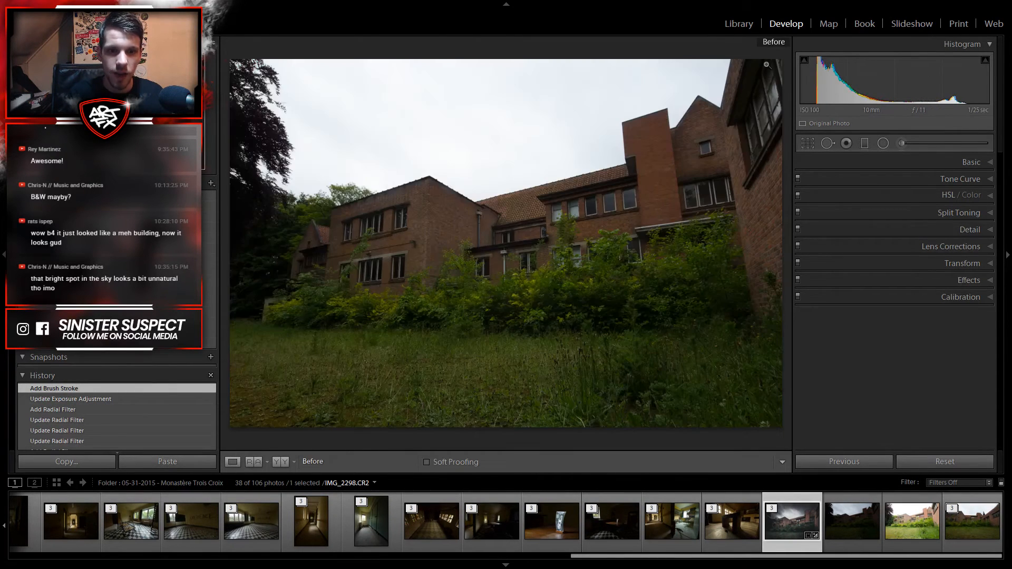
pyautogui.press('\\')
pyautogui.press('\\')
pyautogui.press('\\')
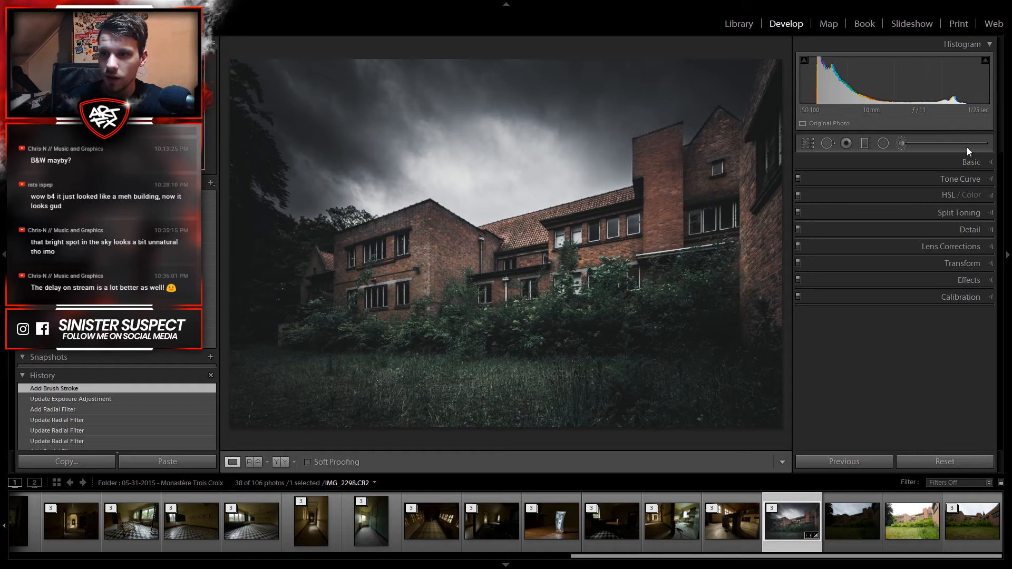
# Step: Show the Basic adjustments and inspect the sky and the left wing's brickwork at close range
pyautogui.click(977, 166)
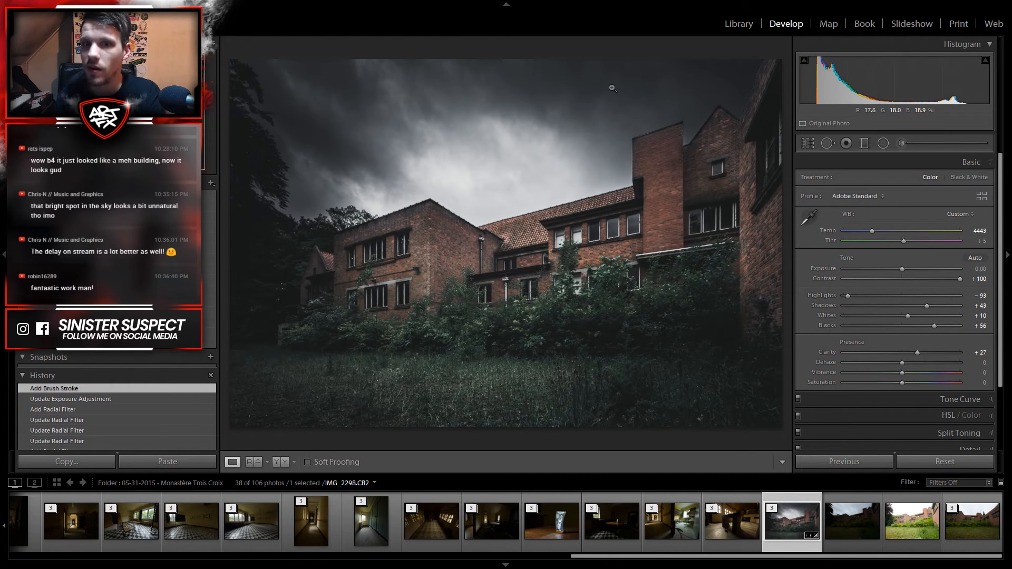
pyautogui.click(334, 154)
pyautogui.moveTo(543, 125); pyautogui.dragTo(402, 393)
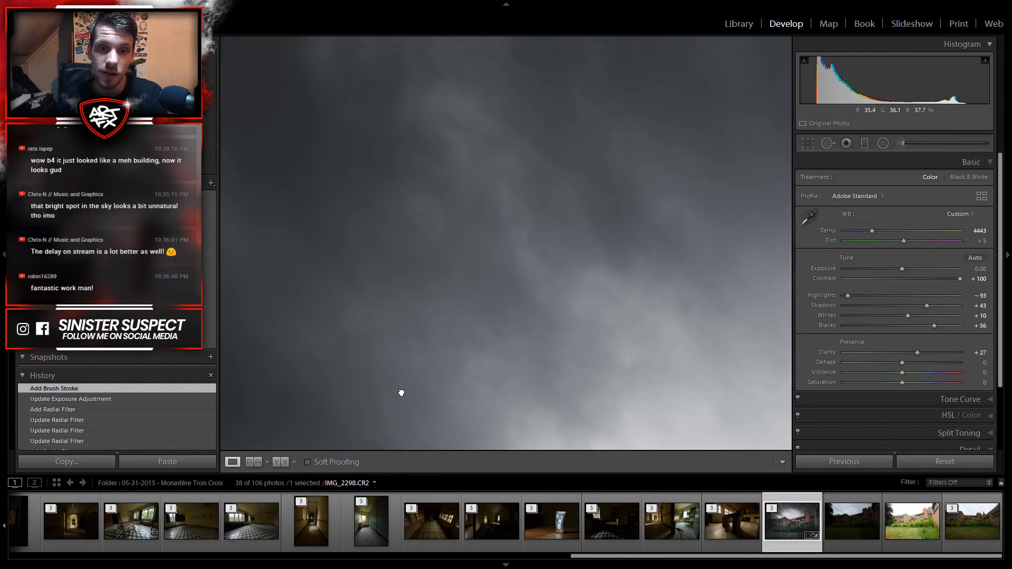
pyautogui.moveTo(580, 316); pyautogui.dragTo(546, 174)
pyautogui.click(547, 174)
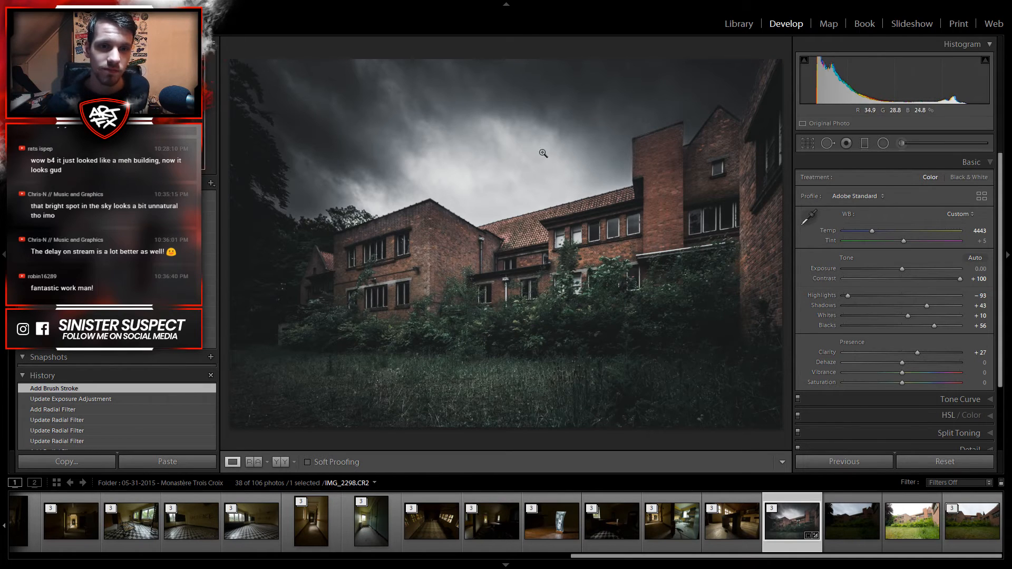
pyautogui.click(453, 266)
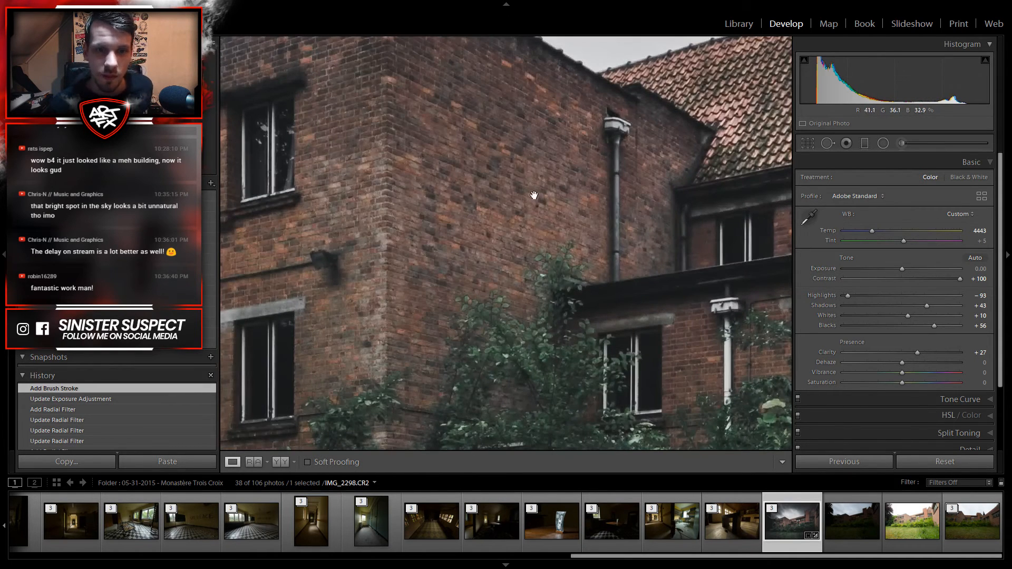
pyautogui.click(492, 282)
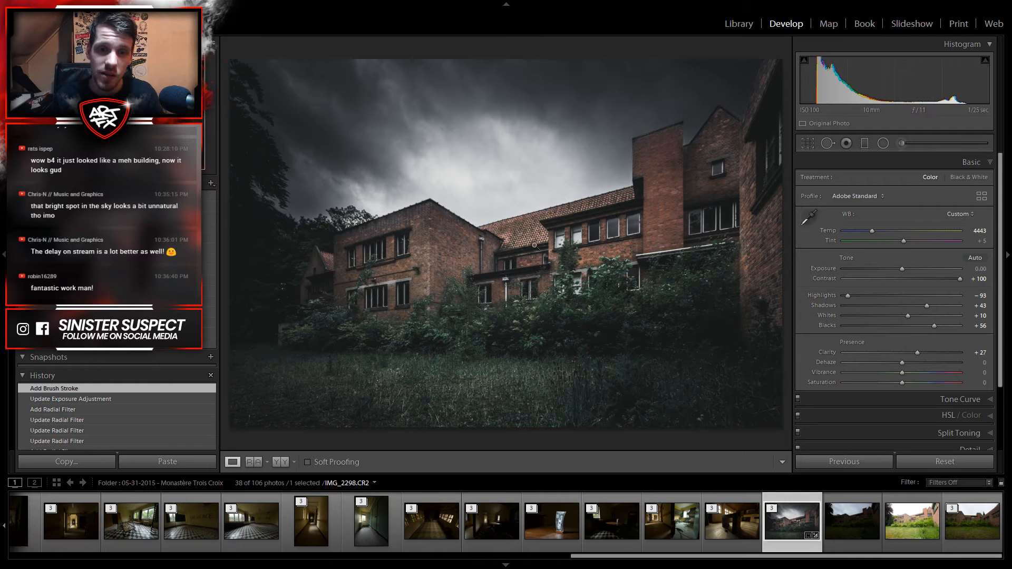
# Step: Select the large radial filter that darkens the sky and set its exposure to −2.50
pyautogui.click(882, 142)
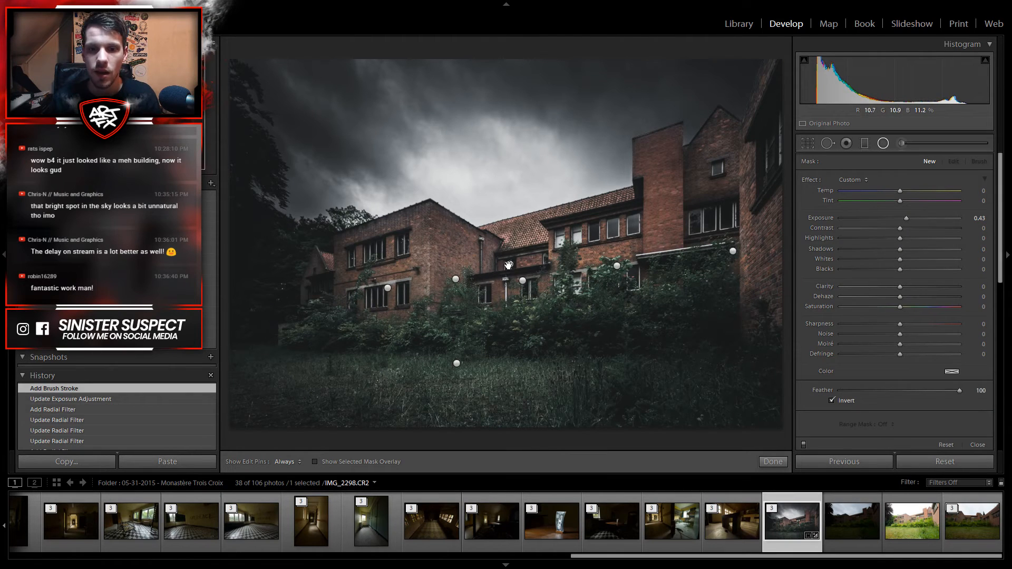
pyautogui.click(510, 265)
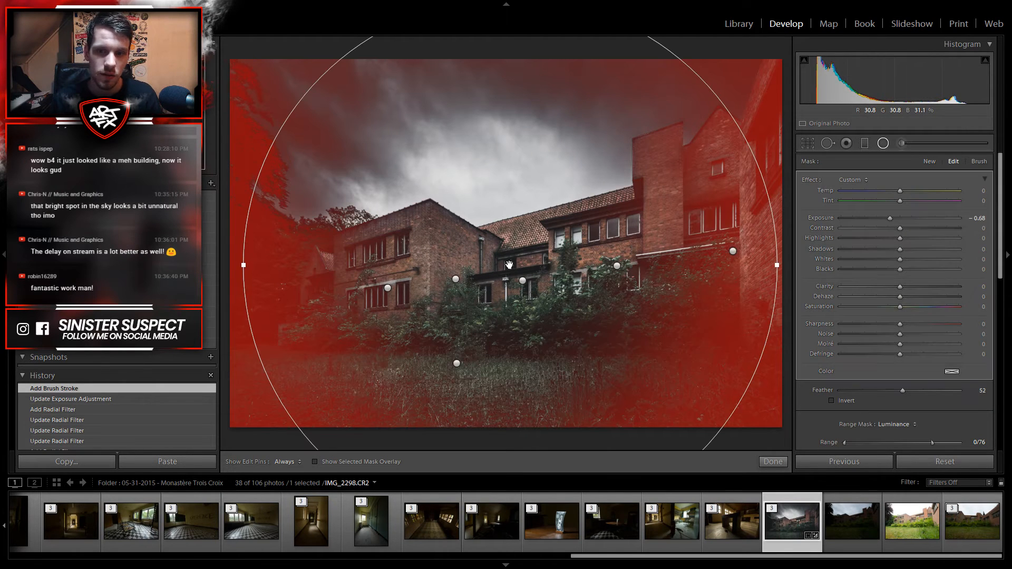
pyautogui.moveTo(523, 282)
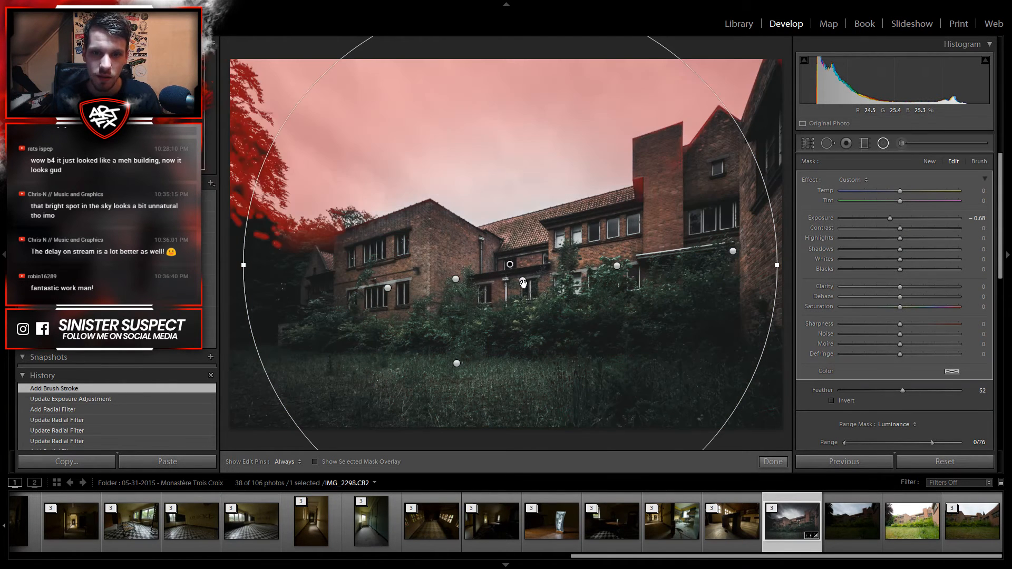
pyautogui.click(523, 283)
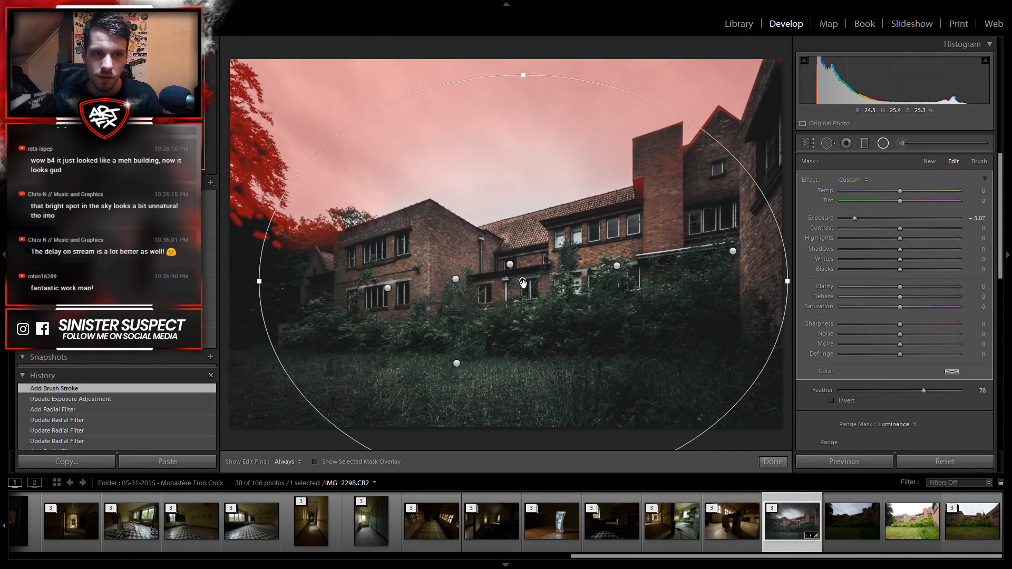
pyautogui.moveTo(854, 218); pyautogui.dragTo(864, 222)
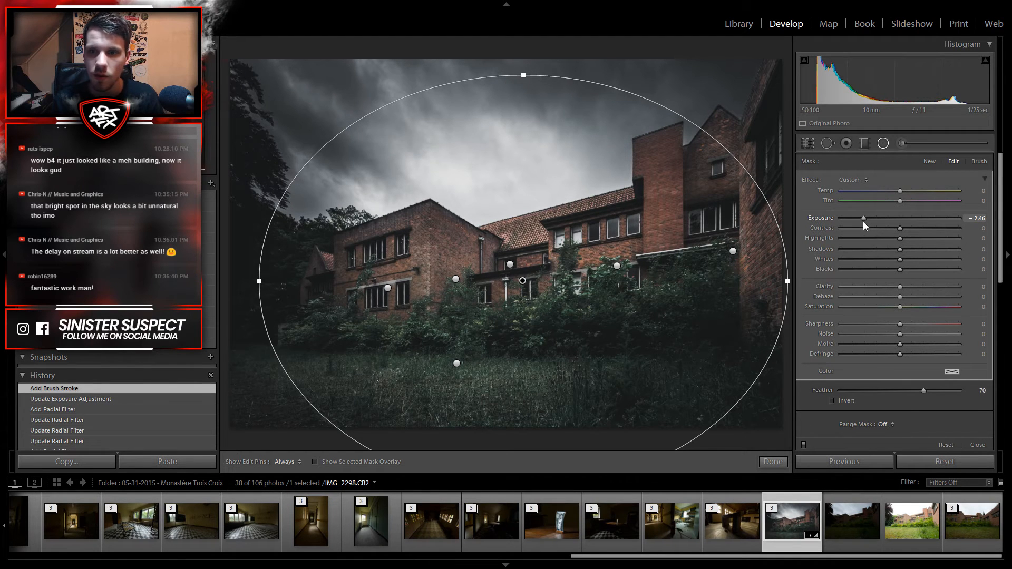
pyautogui.moveTo(863, 222); pyautogui.dragTo(863, 221)
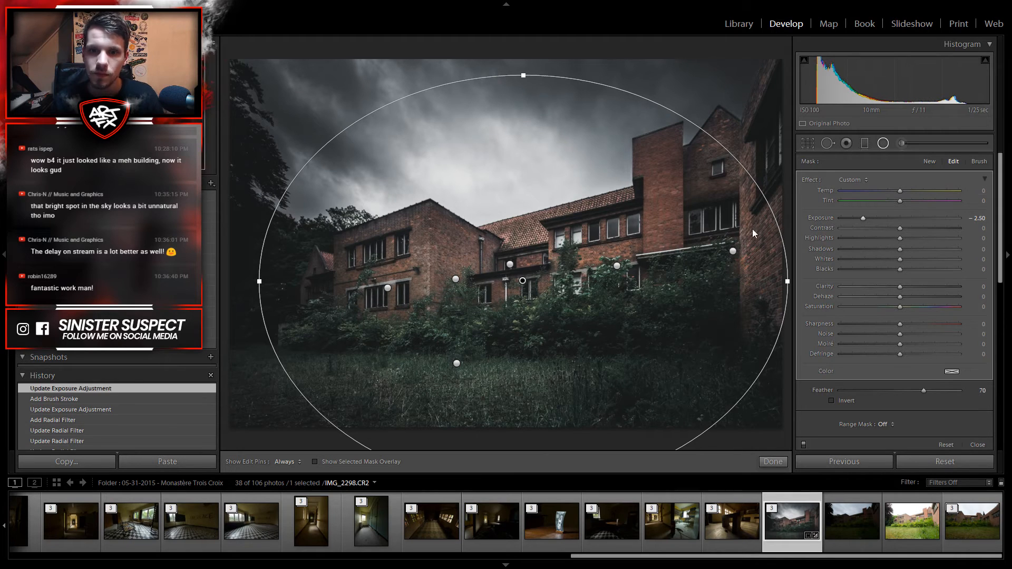
pyautogui.click(884, 143)
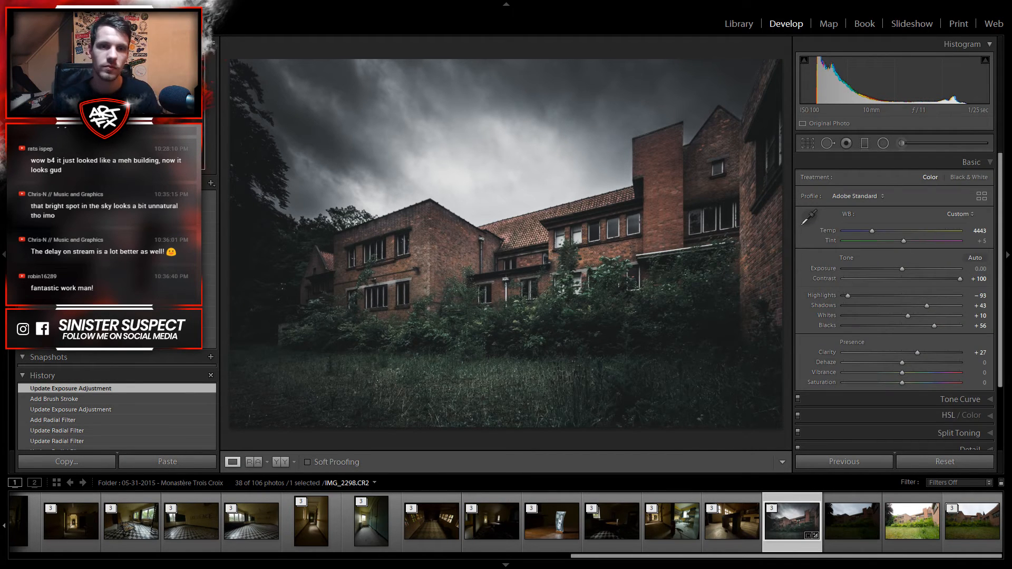
# Step: Lower the exposure of the large sky-darkening radial filter to −2.75
pyautogui.click(884, 143)
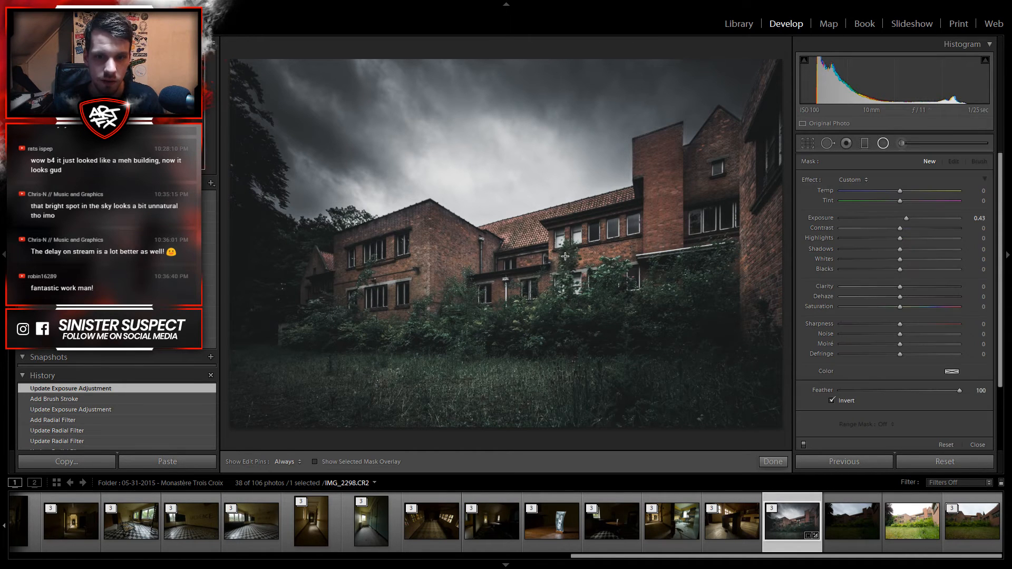
pyautogui.click(522, 280)
pyautogui.moveTo(860, 220); pyautogui.dragTo(855, 221)
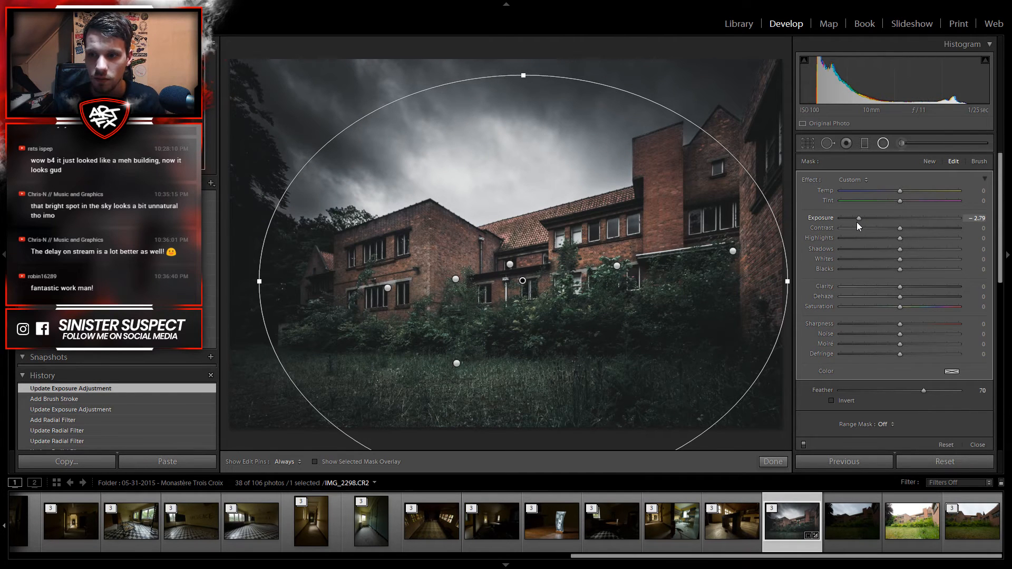
pyautogui.moveTo(856, 222); pyautogui.dragTo(845, 166)
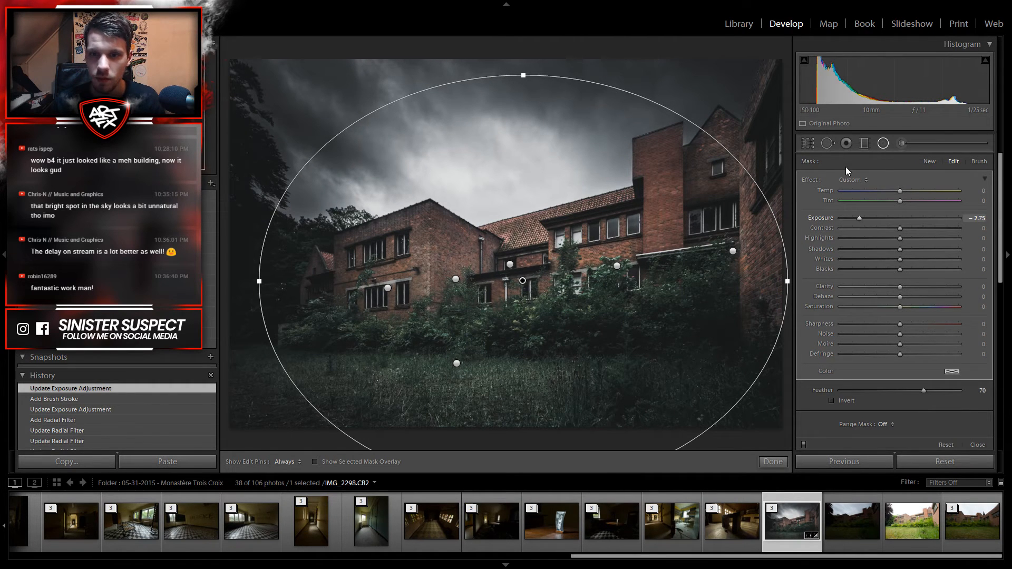
pyautogui.click(884, 143)
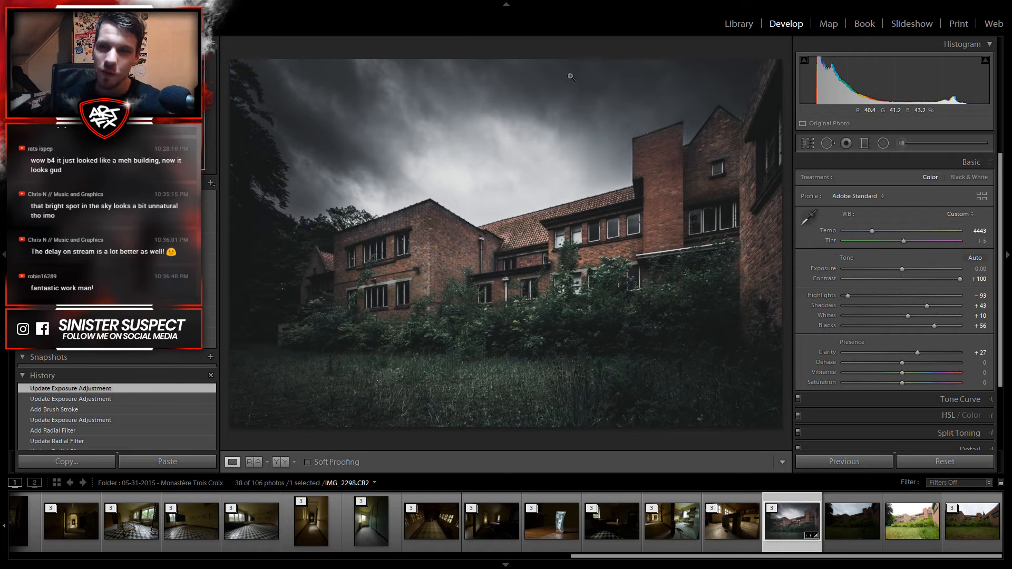
# Step: Check the building photo among the folder's thumbnails, return to editing it and flag it as a pick
pyautogui.click(748, 29)
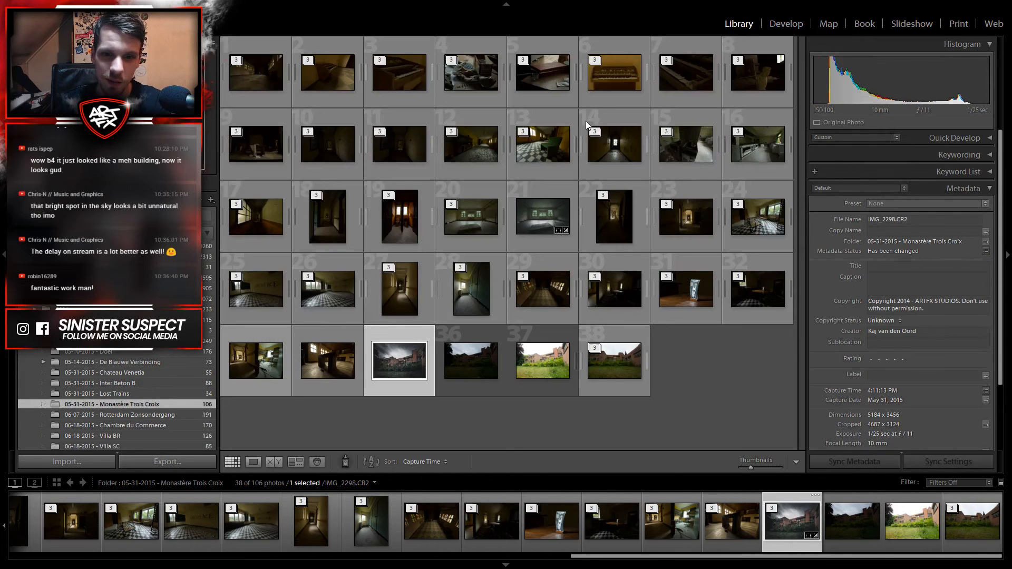
pyautogui.click(786, 24)
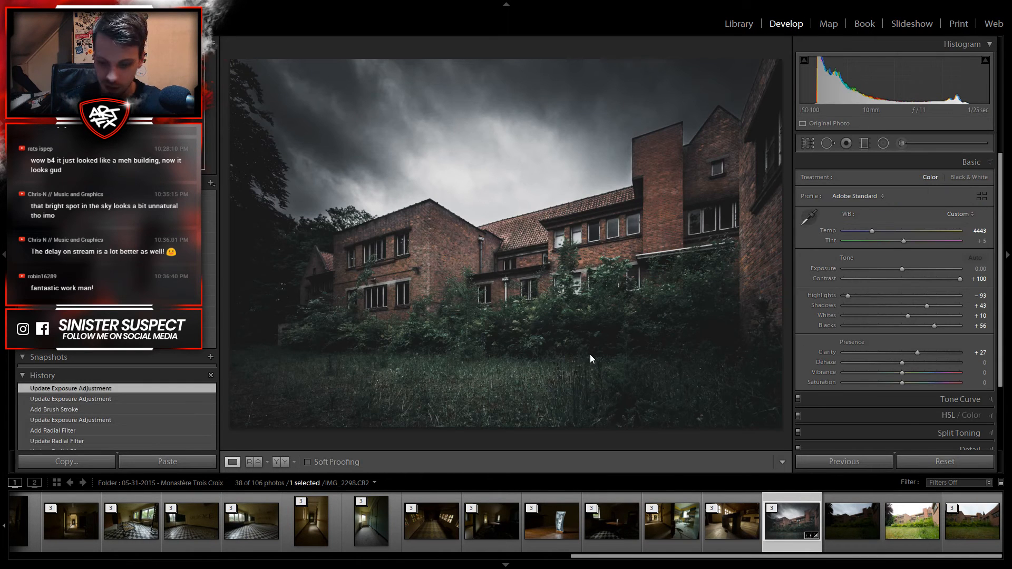
pyautogui.press('p')
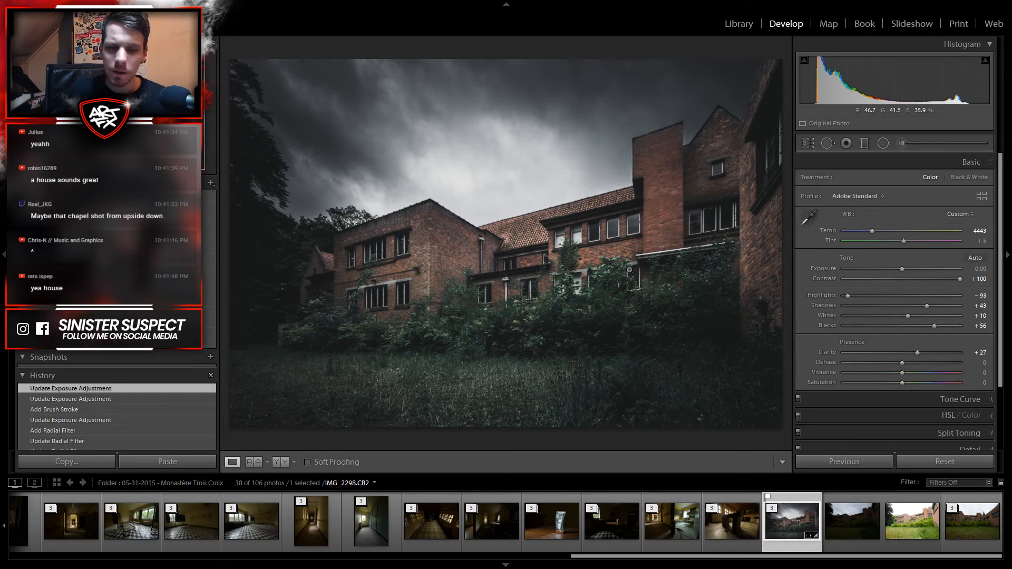
# Step: View the stained-glass hall photo IMG_2280.CR2, then browse to the 2. HDR subfolder of 11-14-2015 - HFB - Haut Fourneau B in the Library
pyautogui.click(434, 523)
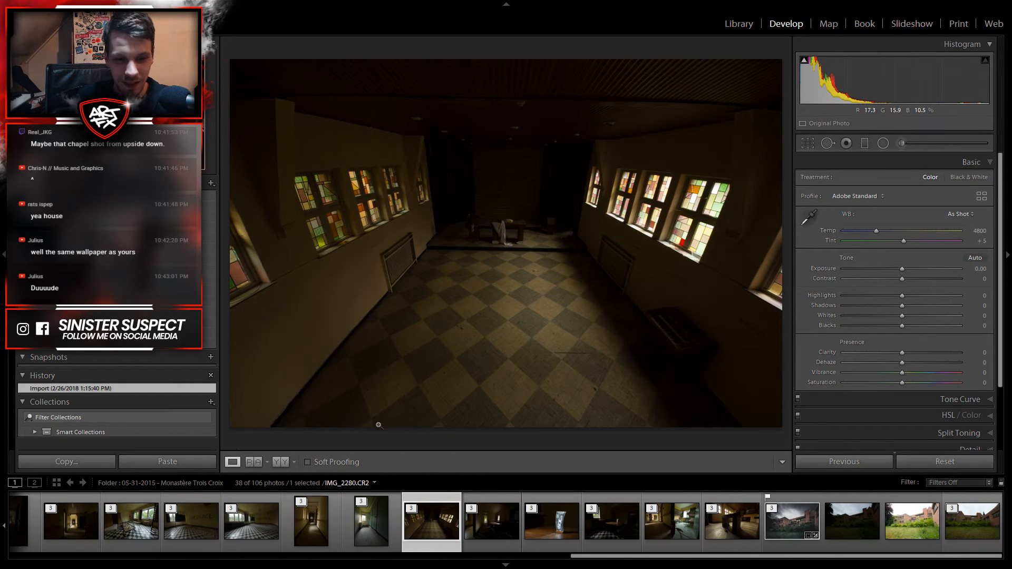
pyautogui.click(739, 24)
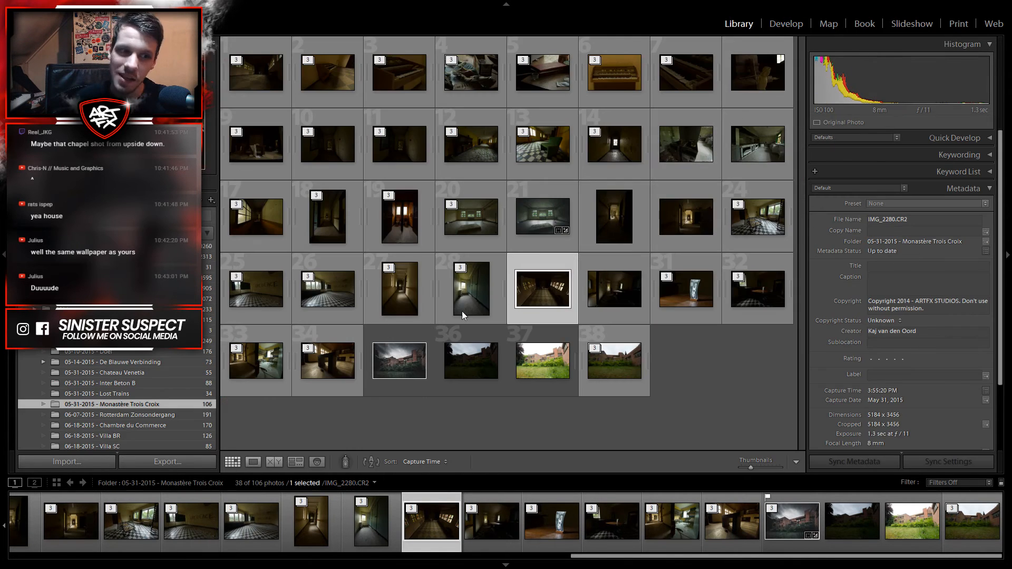
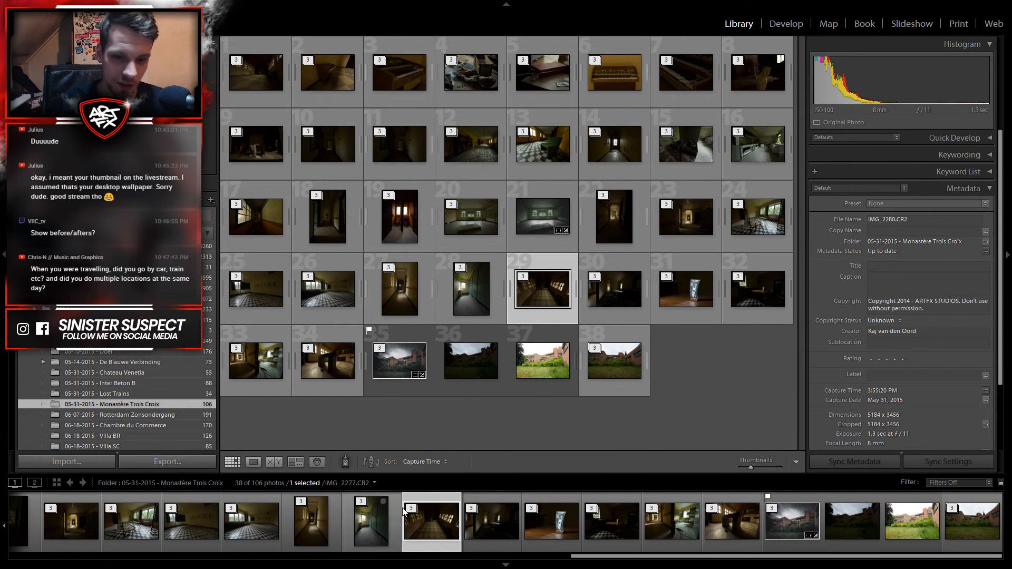
pyautogui.scroll(-5, 106, 421)
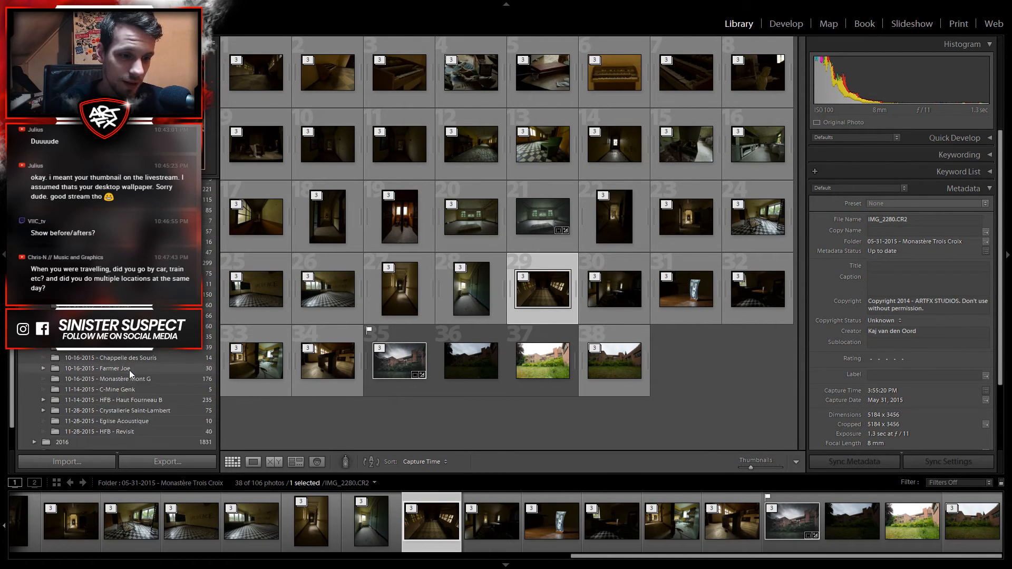
pyautogui.click(131, 345)
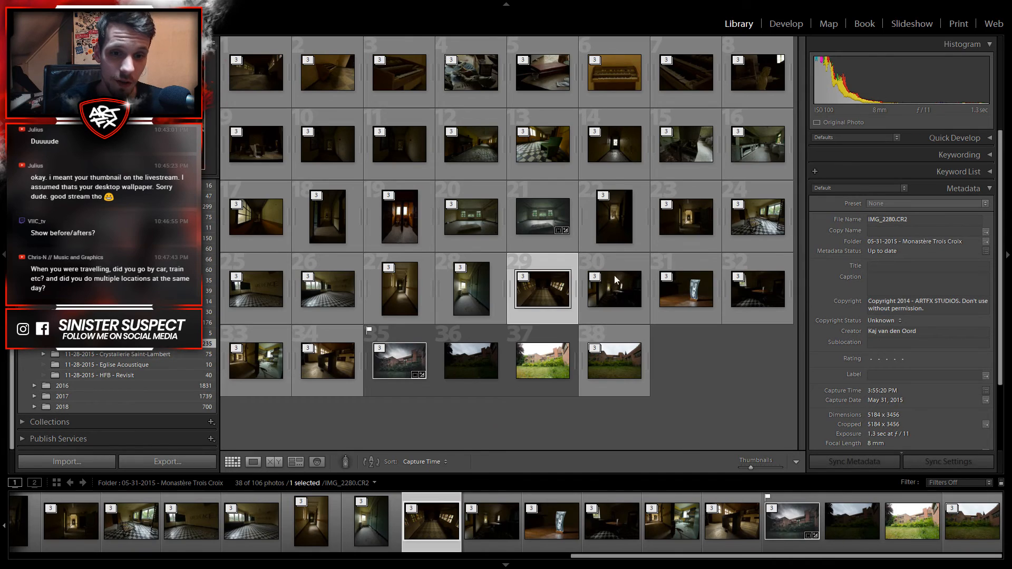
pyautogui.scroll(-7, 541, 296)
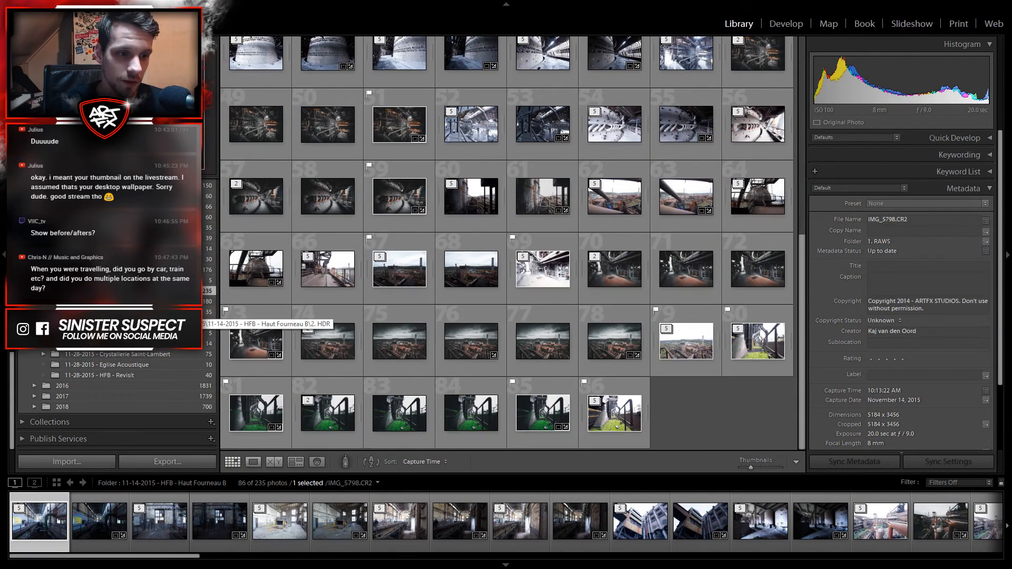
pyautogui.click(158, 312)
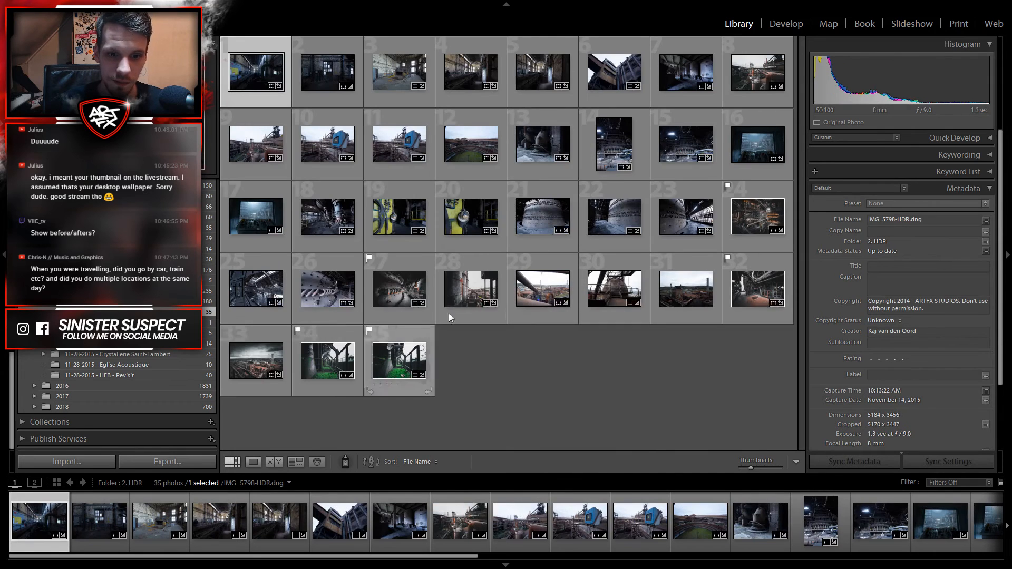
# Step: Open the green moss walkway photo IMG_5972-HDR.dng in the Develop module
pyautogui.click(784, 25)
pyautogui.scroll(-5, 839, 513)
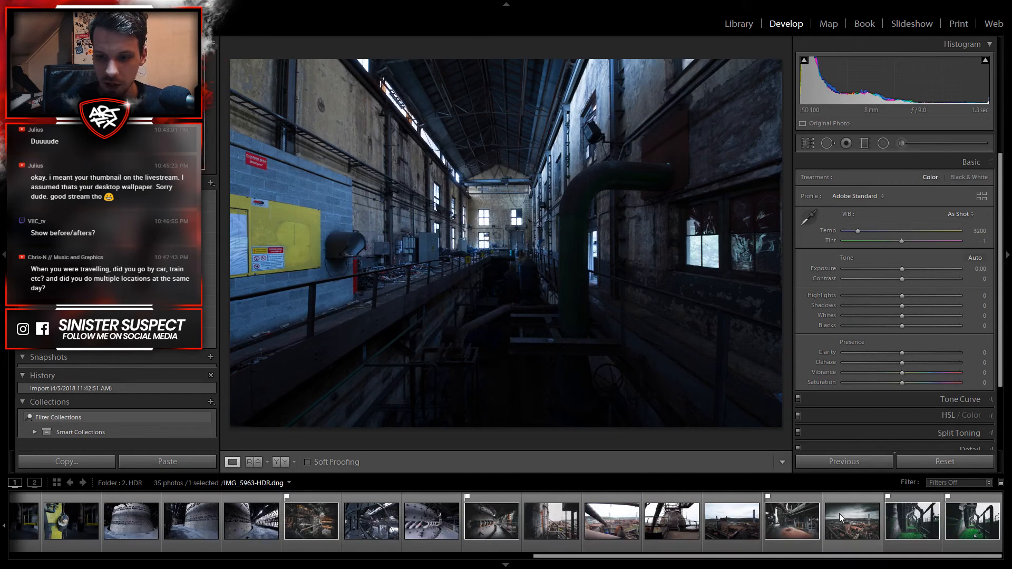
pyautogui.click(958, 520)
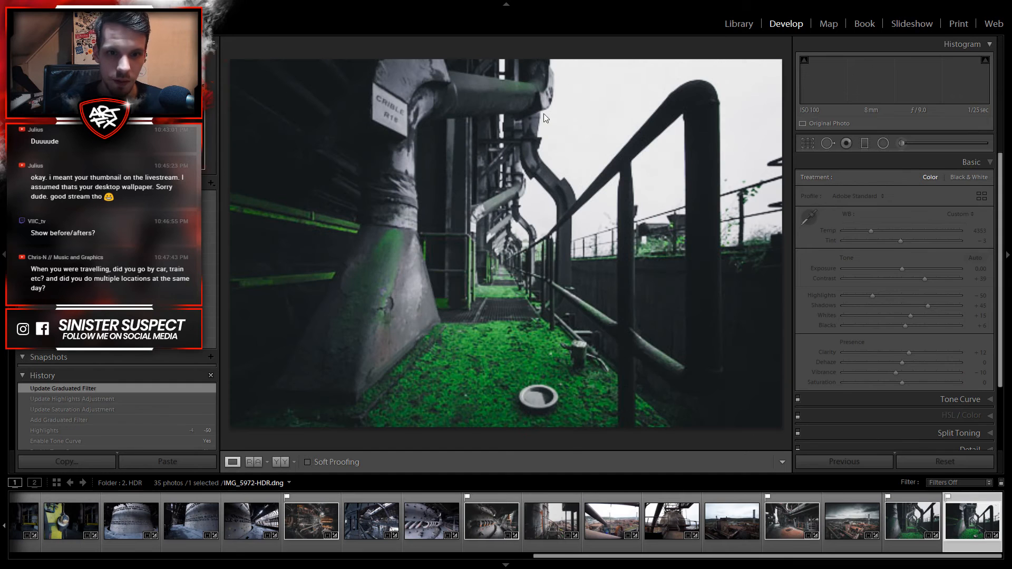
# Step: Compare the green walkway photo's edited version with its original by switching between the before and after views
pyautogui.moveTo(575, 5)
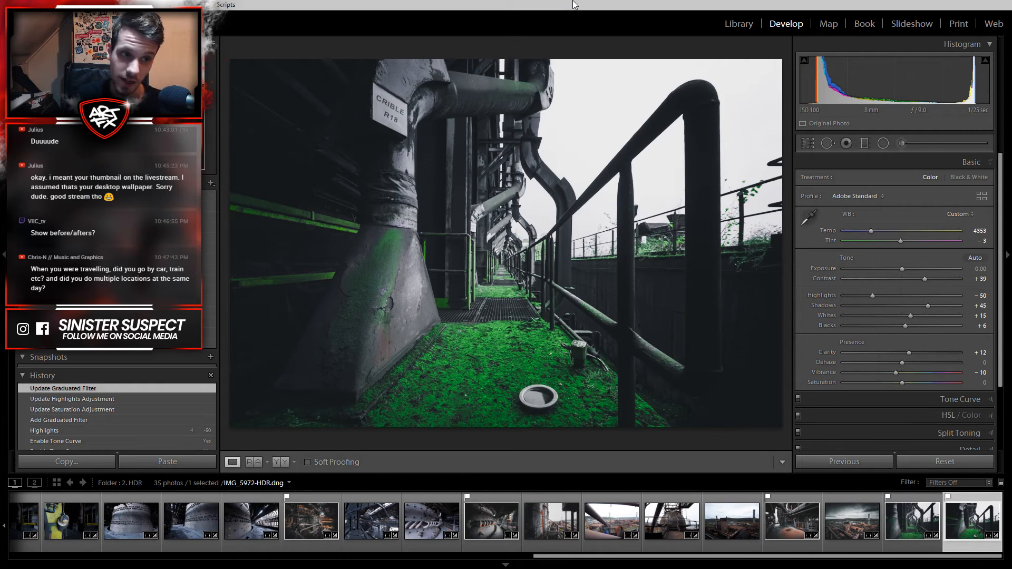
pyautogui.press('\\')
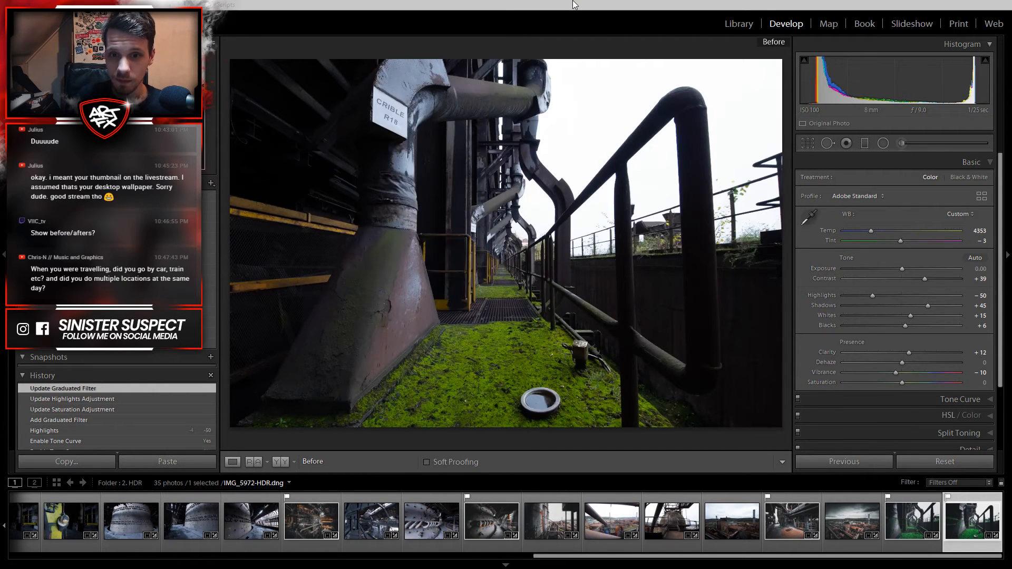
pyautogui.press('\\')
pyautogui.press('\\')
pyautogui.press('\\')
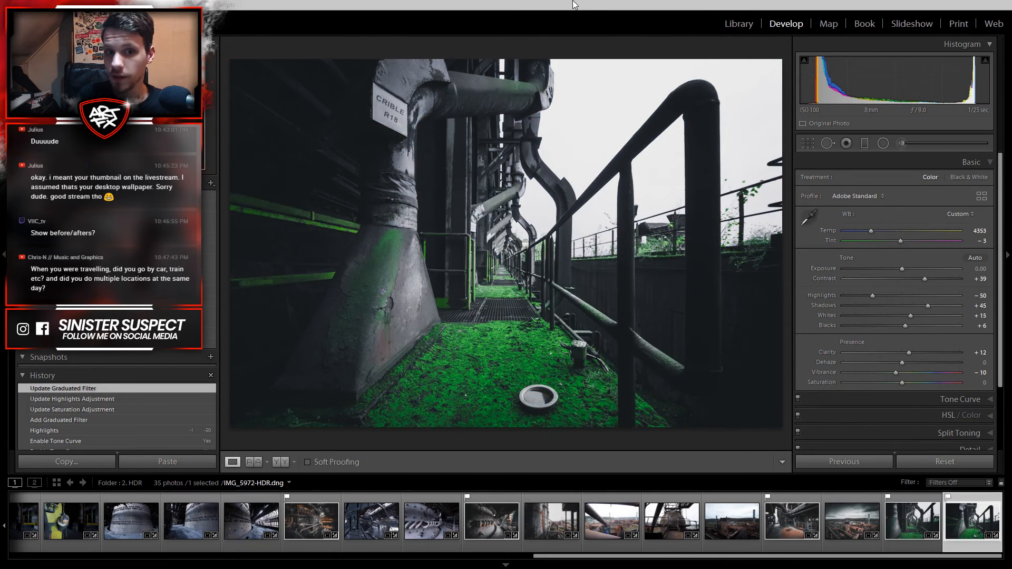
pyautogui.press('\\')
pyautogui.press('\\')
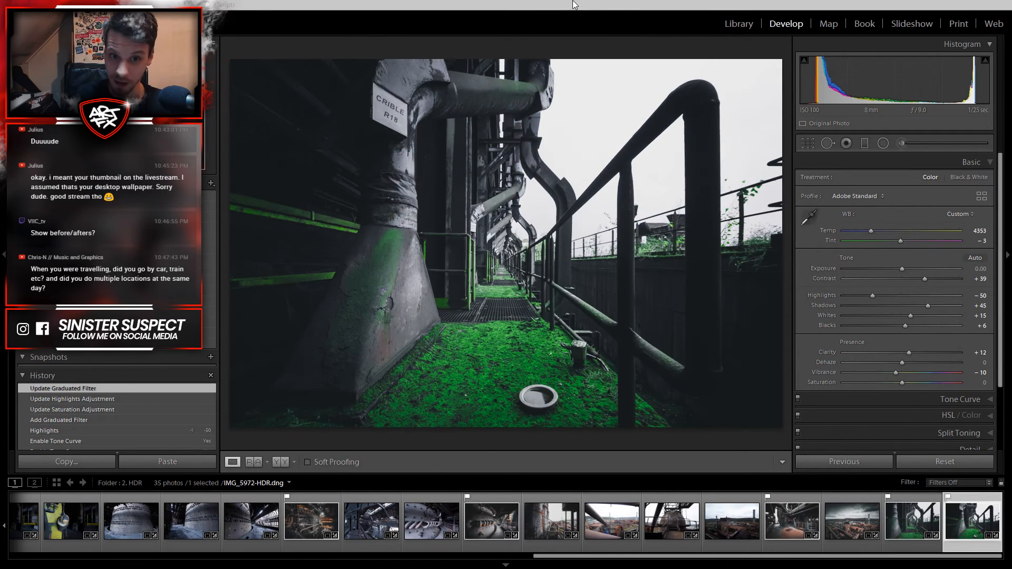
# Step: Alternate IMG_5972-HDR.dng between its original and edited look several more times, ending on the edit
pyautogui.press('\\')
pyautogui.press('\\')
pyautogui.press('\\')
pyautogui.press('\\')
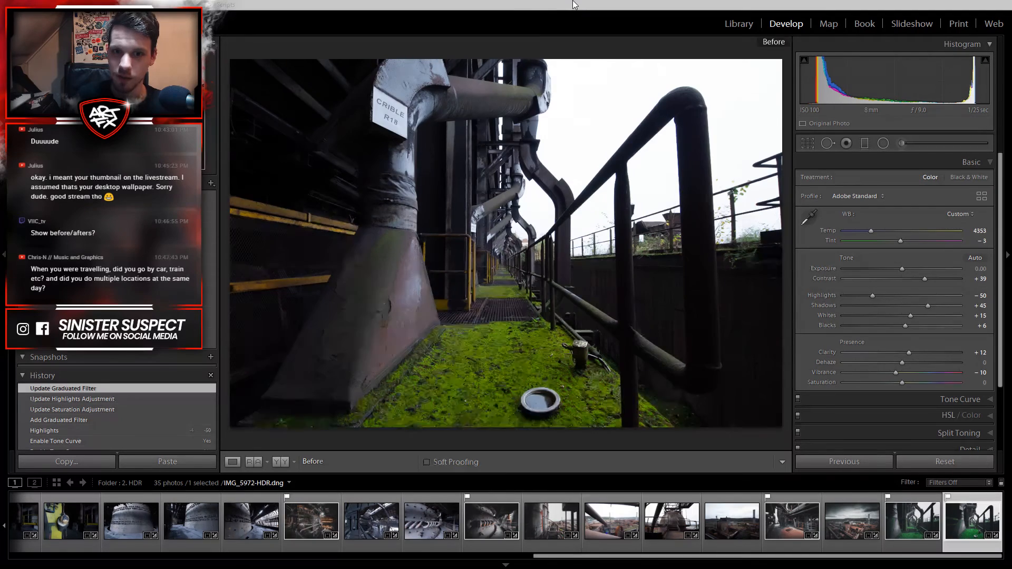
pyautogui.press('\\')
pyautogui.press('\\')
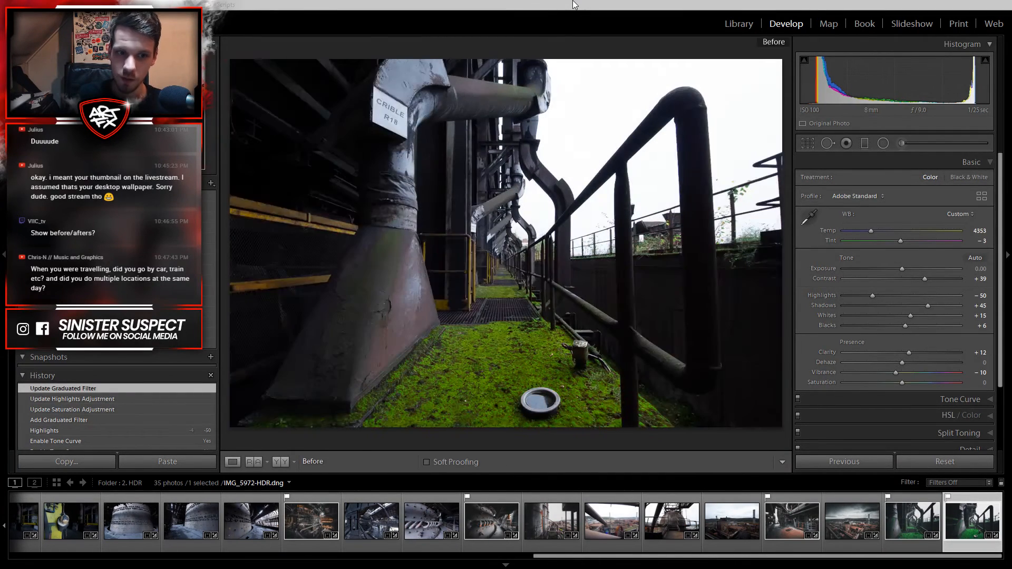
pyautogui.press('\\')
pyautogui.press('\\')
pyautogui.press('\\')
pyautogui.press('\\')
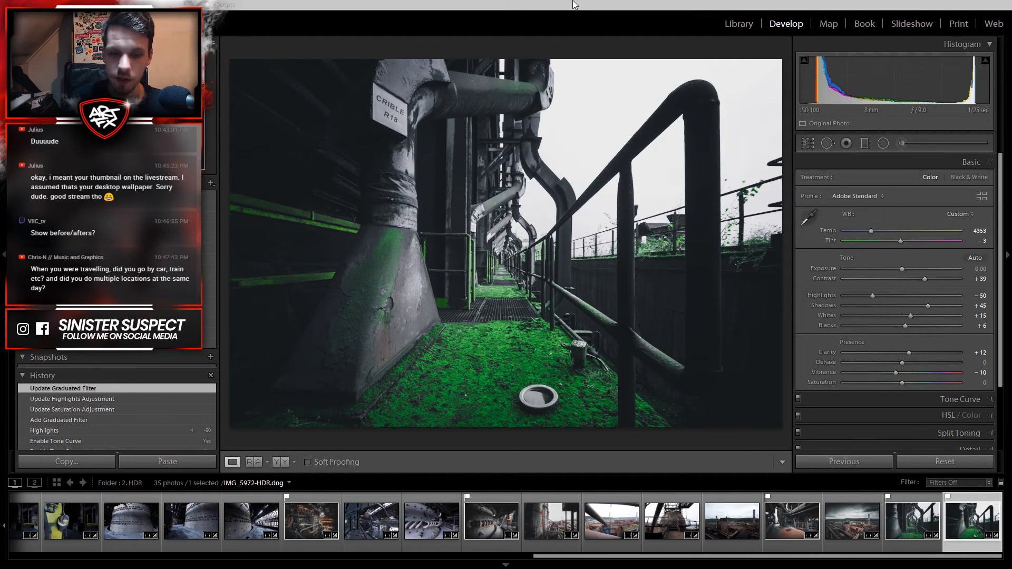
pyautogui.press('\\')
pyautogui.press('\\')
pyautogui.press('\\')
pyautogui.press('\\')
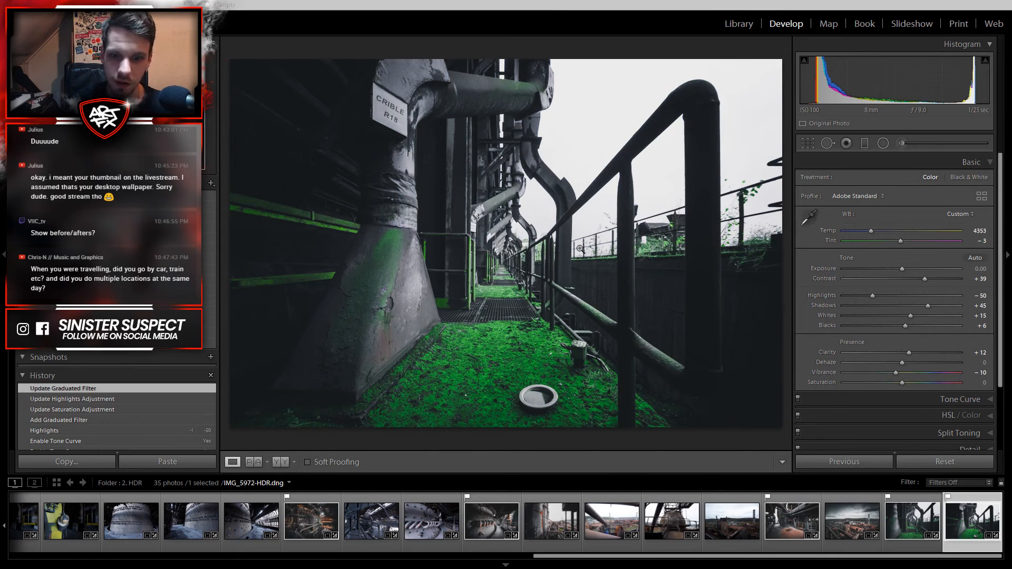
# Step: Open the orange-floored industrial platform photo IMG_5958-HDR.dng and compare its edit with the original, ending on the edited view
pyautogui.click(782, 533)
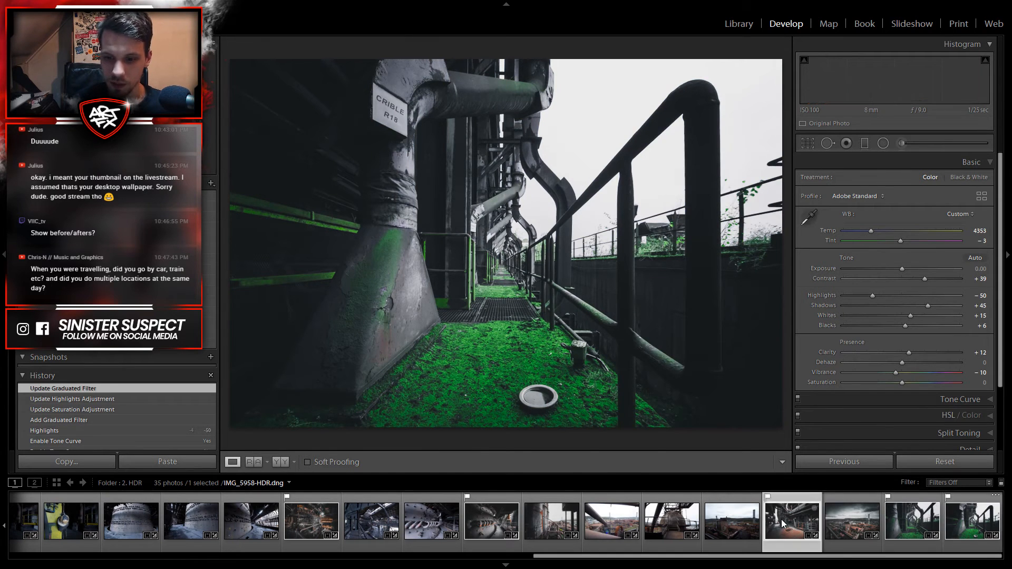
pyautogui.moveTo(931, 5)
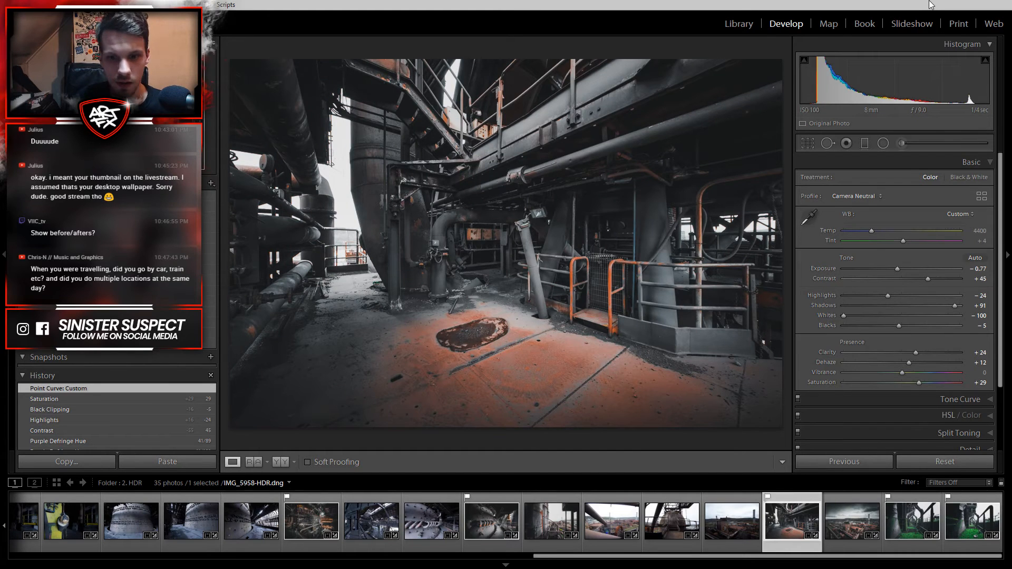
pyautogui.press('\\')
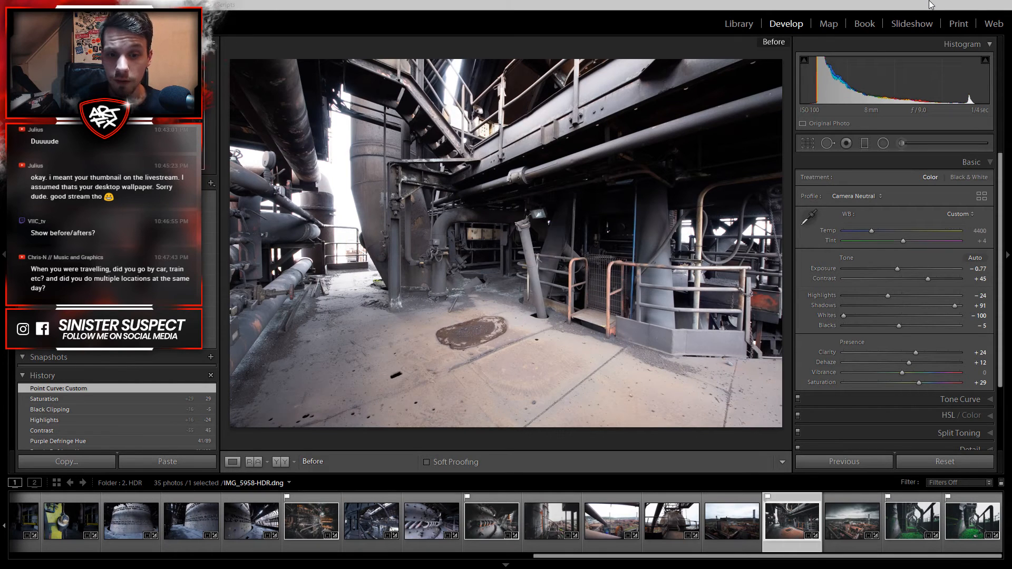
pyautogui.press('\\')
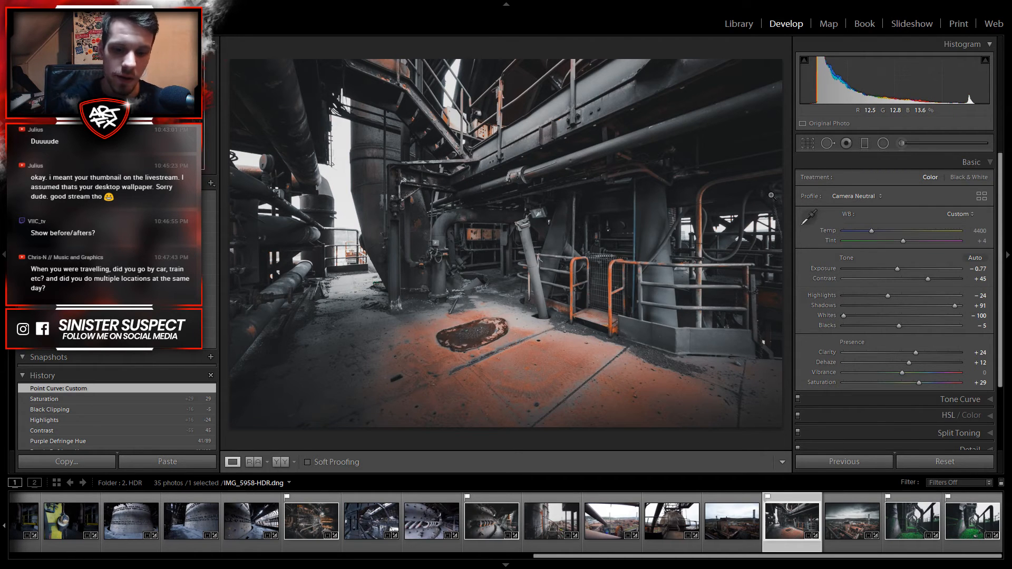
pyautogui.press('\\')
pyautogui.press('\\')
pyautogui.press('\\')
pyautogui.press('\\')
pyautogui.press('\\')
pyautogui.press('\\')
pyautogui.press('\\')
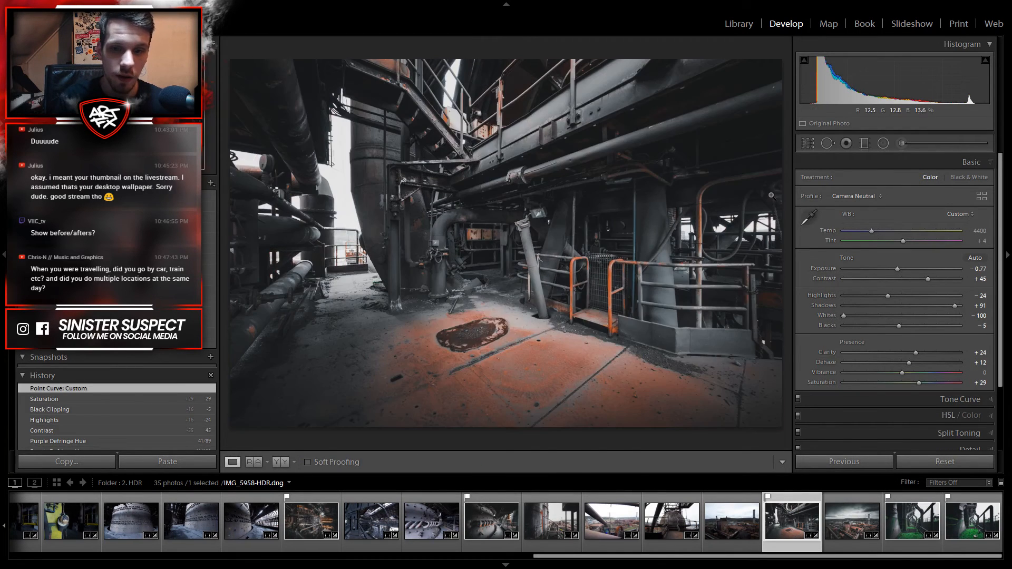
pyautogui.press('\\')
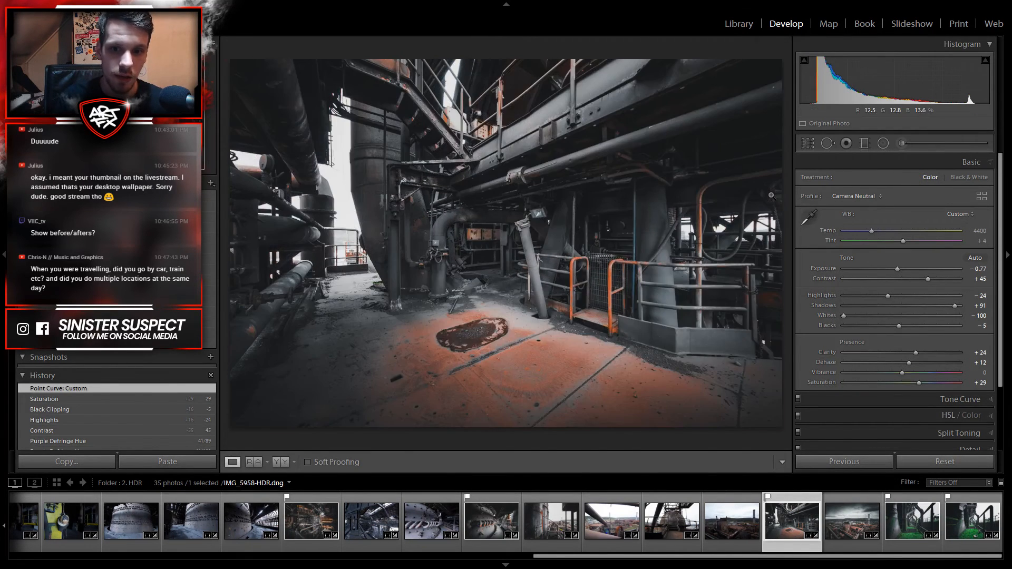
# Step: Open the riveted furnace photo IMG_5928-HDR.dng and compare its before and after views, ending on the edit
pyautogui.click(494, 519)
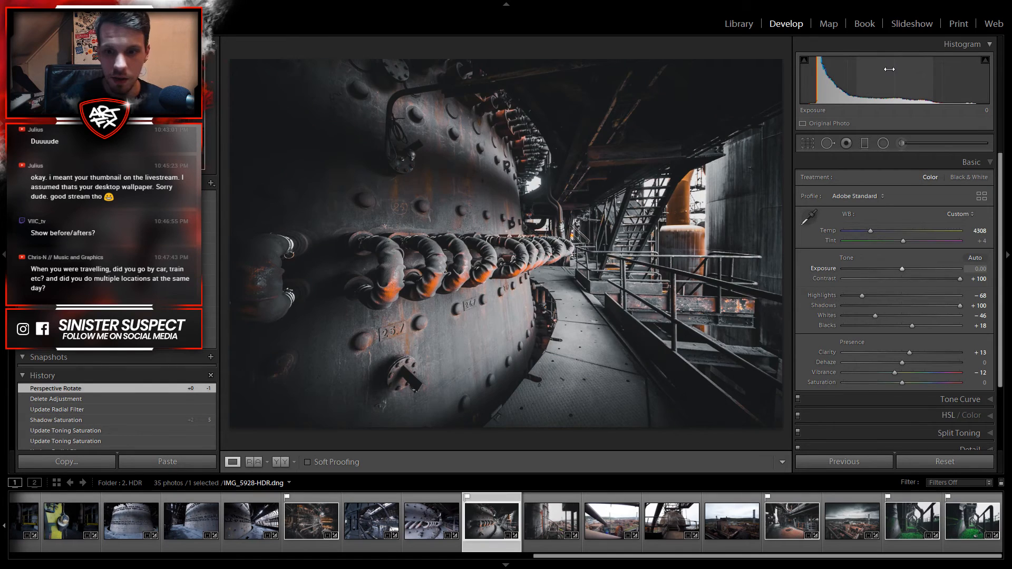
pyautogui.press('\\')
pyautogui.press('\\')
pyautogui.press('\\')
pyautogui.press('\\')
pyautogui.press('\\')
pyautogui.press('\\')
pyautogui.press('\\')
pyautogui.press('\\')
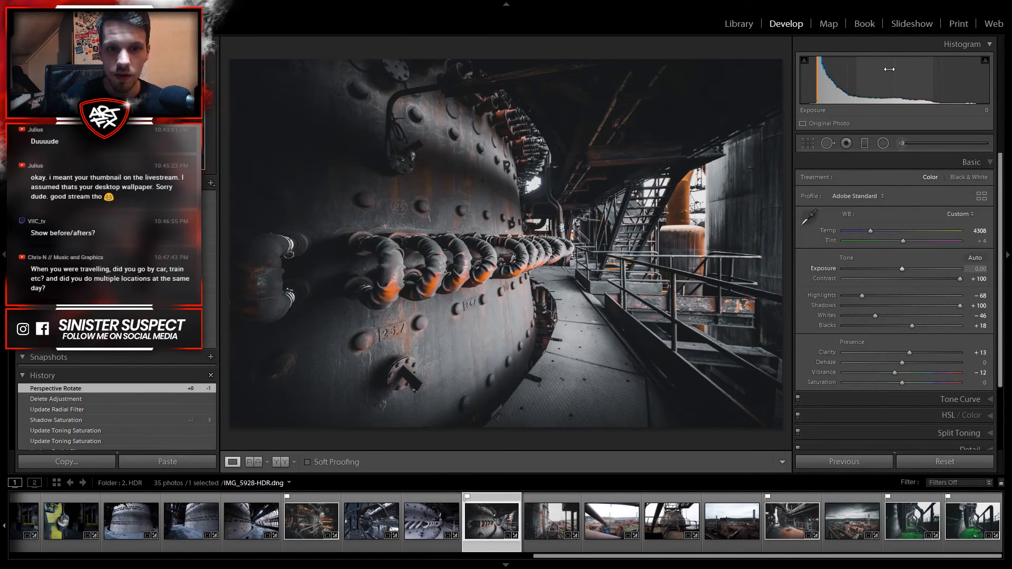
pyautogui.press('\\')
pyautogui.press('\\')
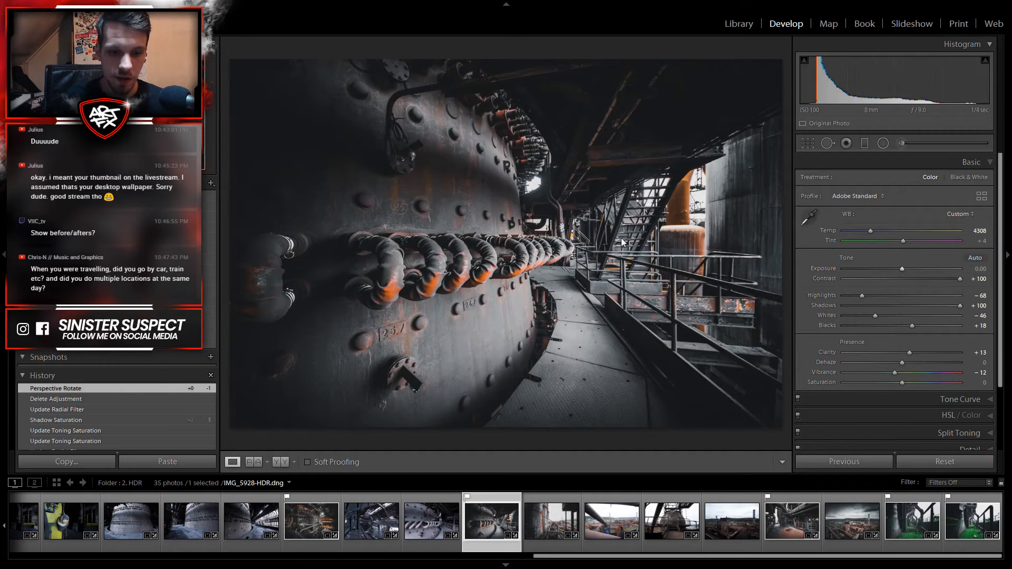
# Step: Open the dense pipework photo IMG_5912-HDR.dng and switch between its original and edited versions, ending on the edit
pyautogui.click(311, 520)
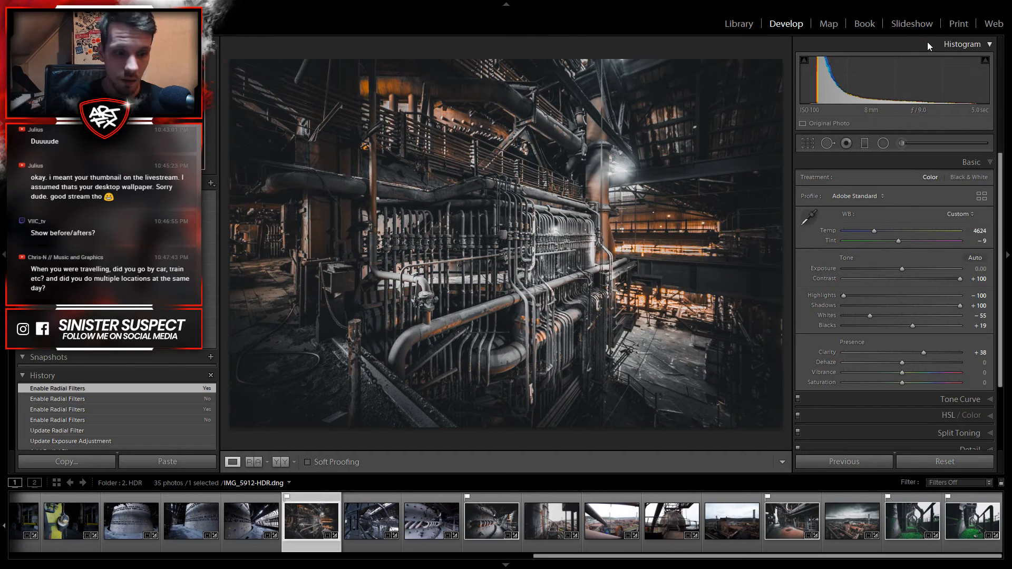
pyautogui.press('\\')
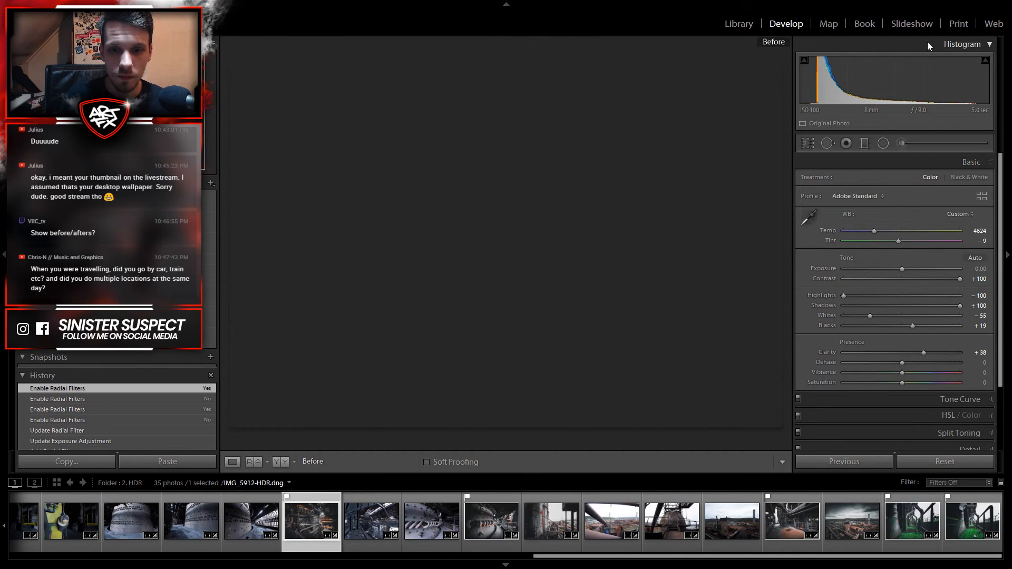
pyautogui.press('\\')
pyautogui.press('\\')
pyautogui.press('\\')
pyautogui.press('\\')
pyautogui.press('\\')
pyautogui.press('\\')
pyautogui.press('\\')
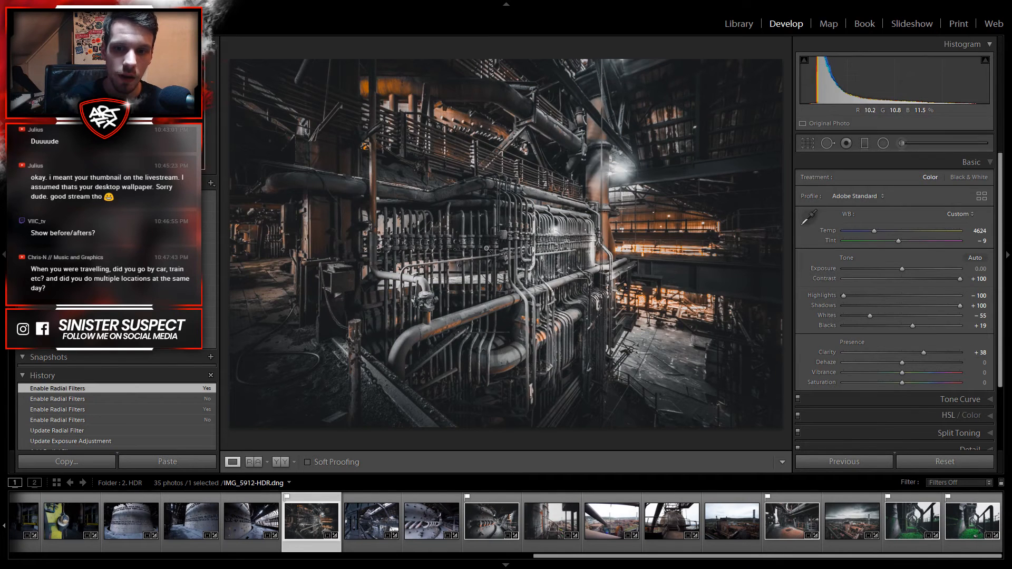
# Step: View the edited pipework photo in Lights Out mode, then restore the normal interface
pyautogui.press('l')
pyautogui.press('l')
pyautogui.press('l')
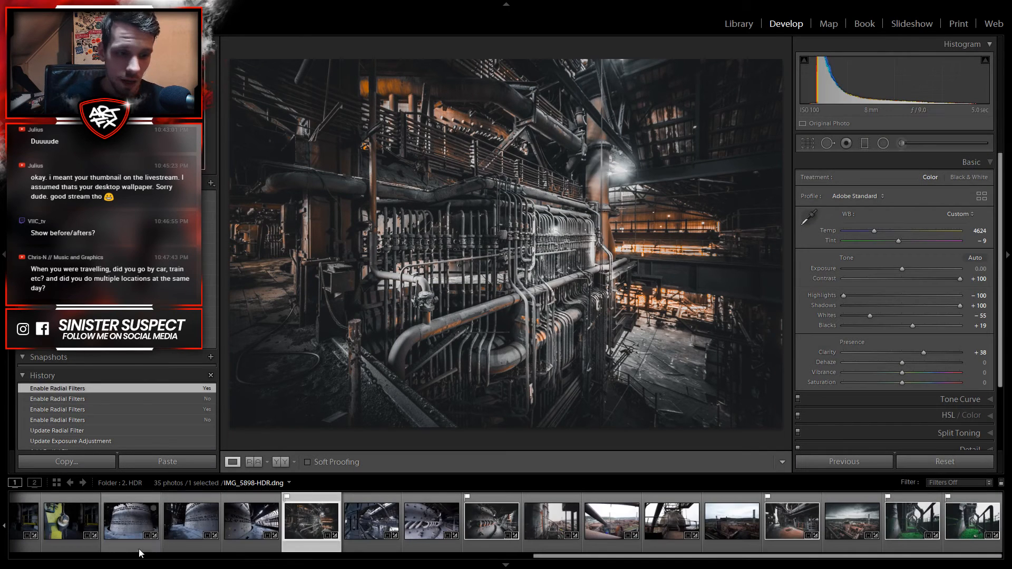
# Step: Open the rusty pipes overview photo IMG_5833-HDR.dng, view it in Lights Out mode and restore the normal interface
pyautogui.scroll(5, 180, 541)
pyautogui.scroll(5, 274, 526)
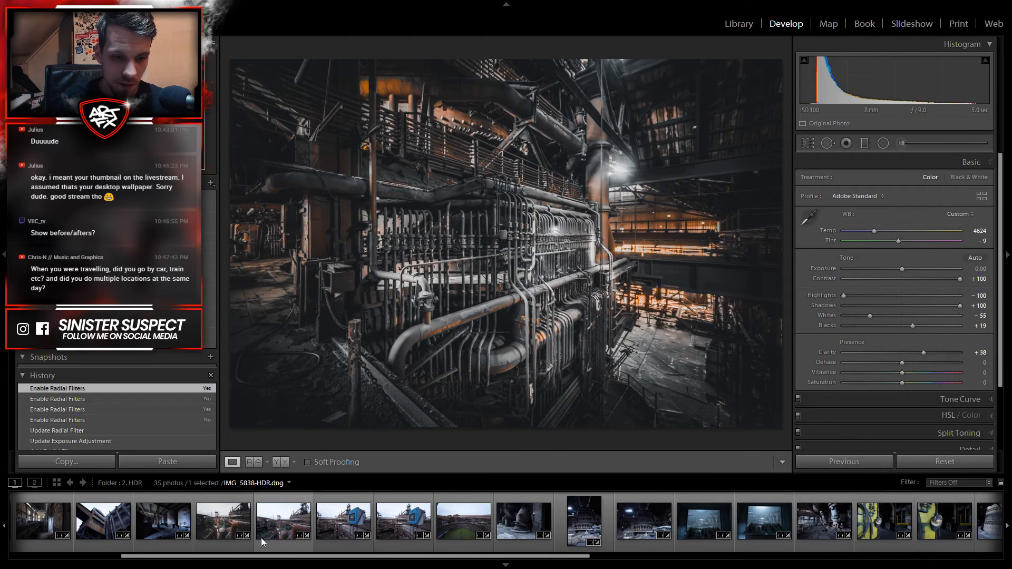
pyautogui.click(224, 522)
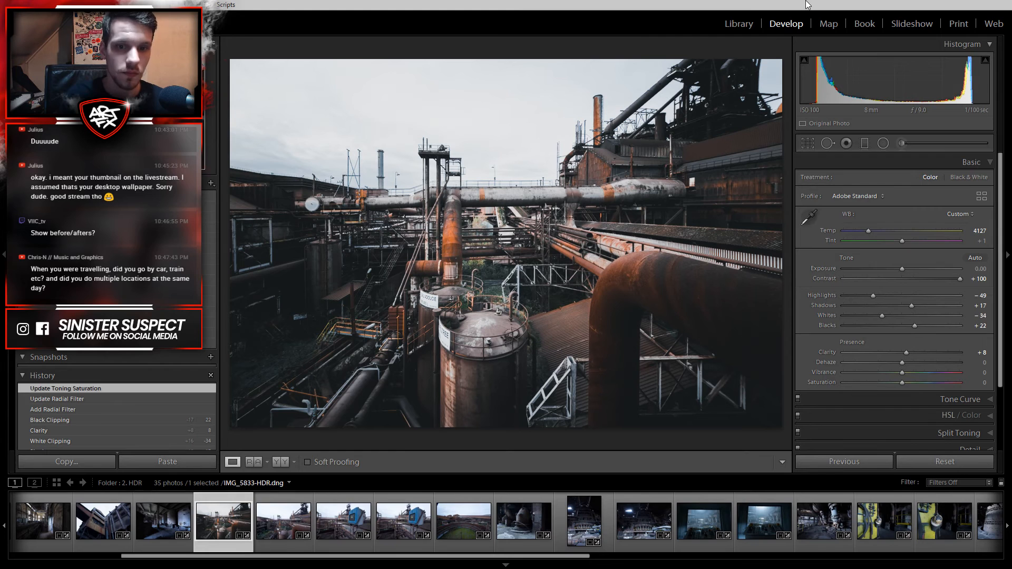
pyautogui.press('l')
pyautogui.press('l')
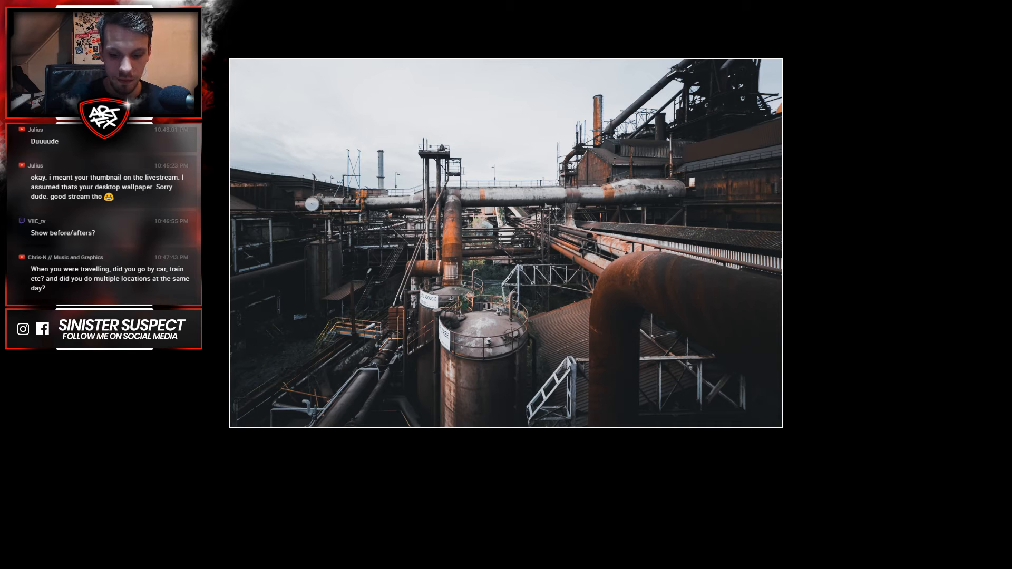
pyautogui.press('l')
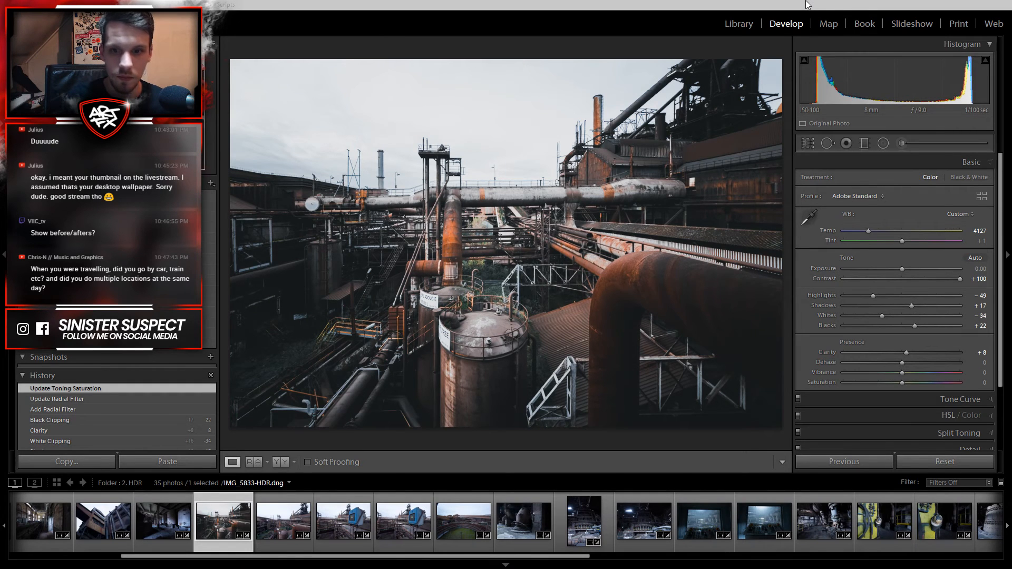
# Step: Compare the edit of IMG_5833-HDR.dng with its original by alternating the before and after views, ending on the edit
pyautogui.press('\\')
pyautogui.press('\\')
pyautogui.press('\\')
pyautogui.press('\\')
pyautogui.press('\\')
pyautogui.press('\\')
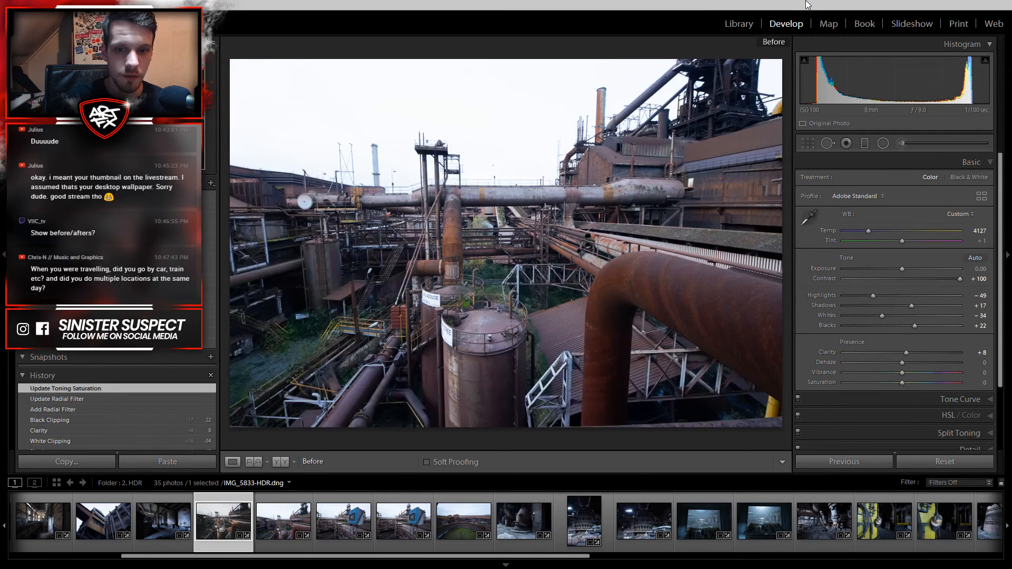
pyautogui.press('\\')
pyautogui.press('\\')
pyautogui.press('\\')
pyautogui.press('\\')
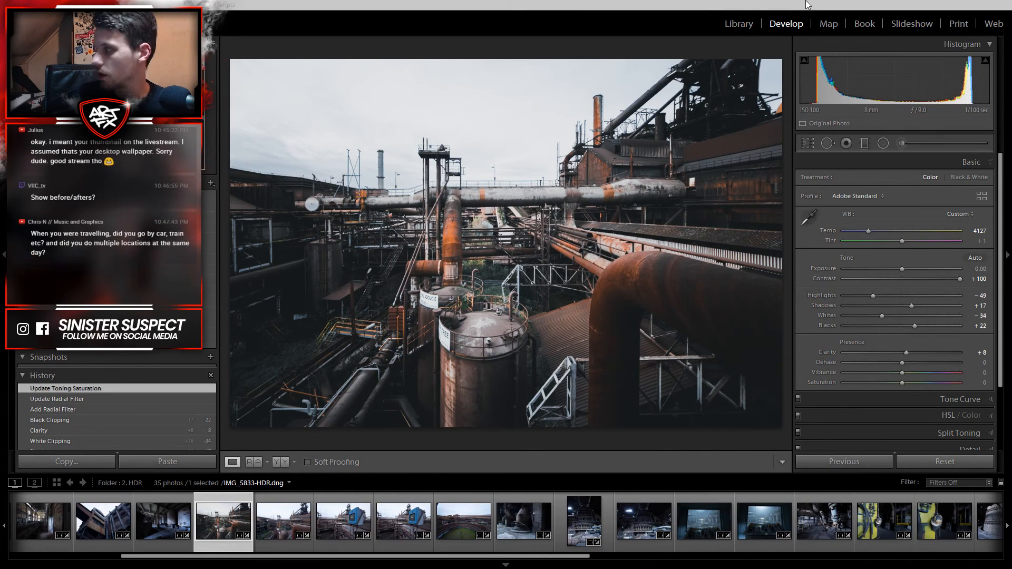
# Step: Return to the Library, browse to the 05-10-2015 - Doel folder and select the brick house photo IMG_1881.CR2
pyautogui.click(738, 23)
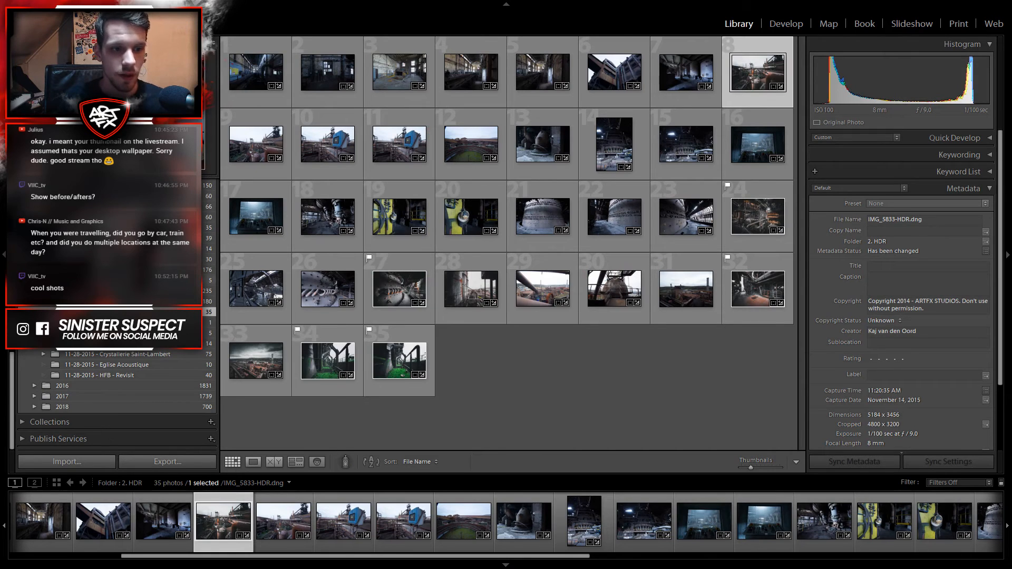
pyautogui.click(44, 291)
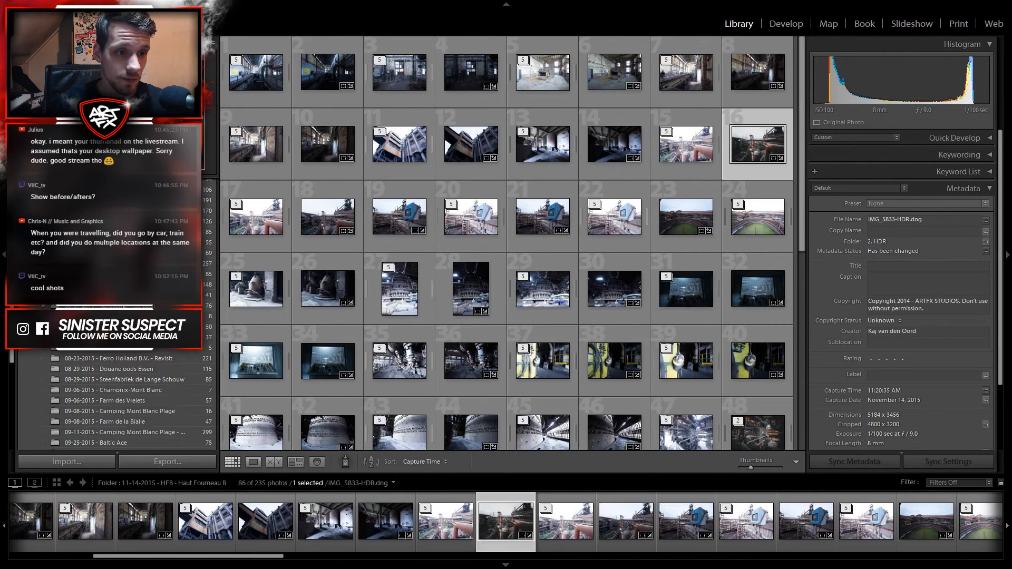
pyautogui.click(105, 238)
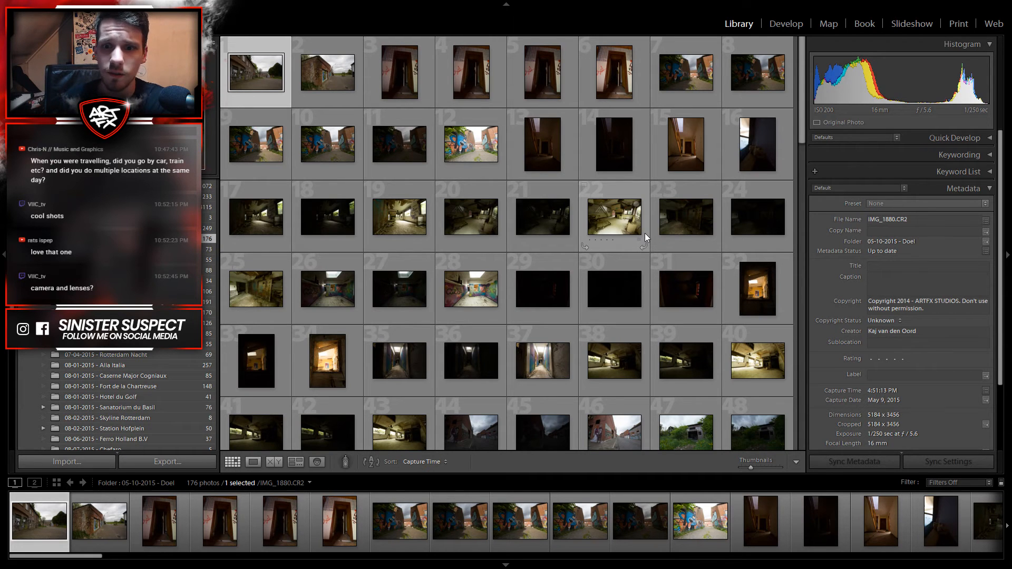
pyautogui.moveTo(618, 154)
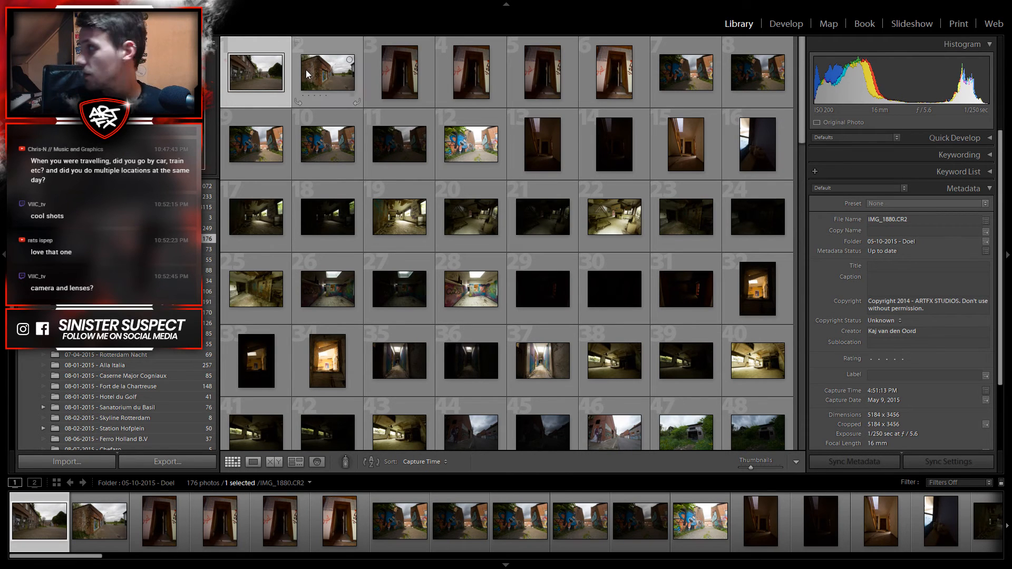
pyautogui.moveTo(306, 73)
pyautogui.click(321, 74)
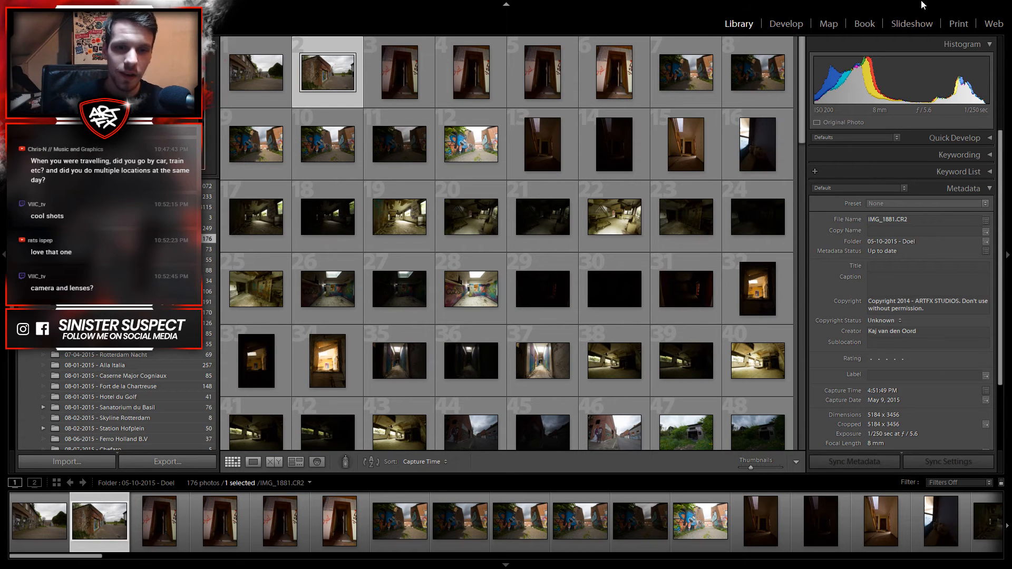
# Step: Find the deserted street photo IMG_2000.CR2 in the Doel folder and open it in the Develop module
pyautogui.scroll(-10, 402, 271)
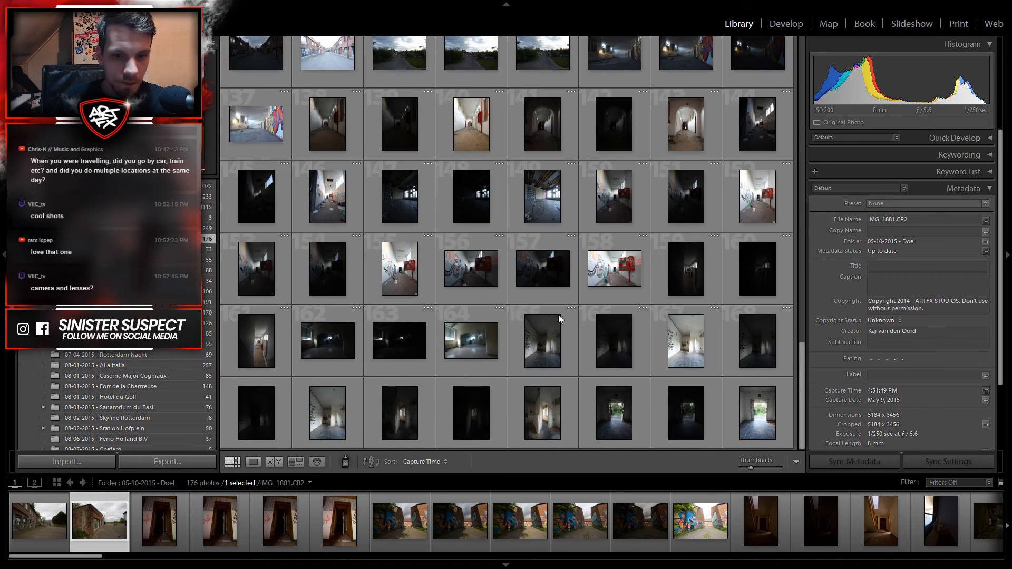
pyautogui.scroll(5, 439, 274)
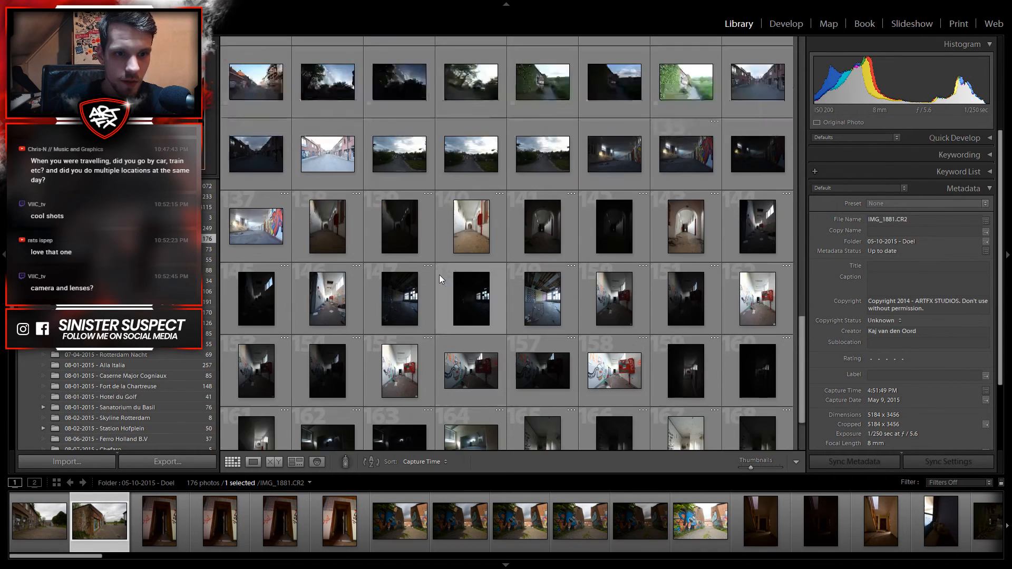
pyautogui.scroll(-2, 558, 268)
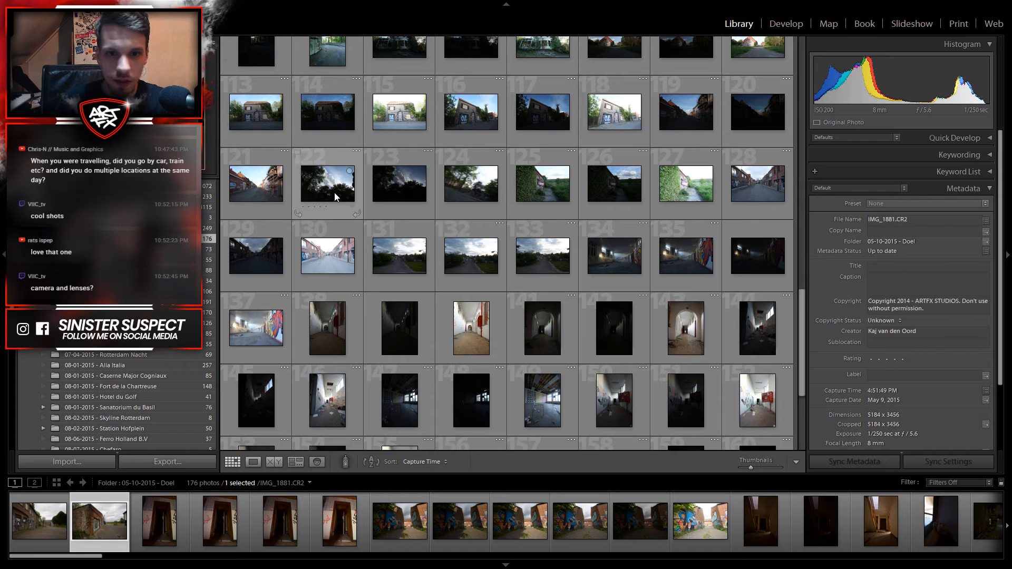
pyautogui.click(263, 195)
pyautogui.click(786, 24)
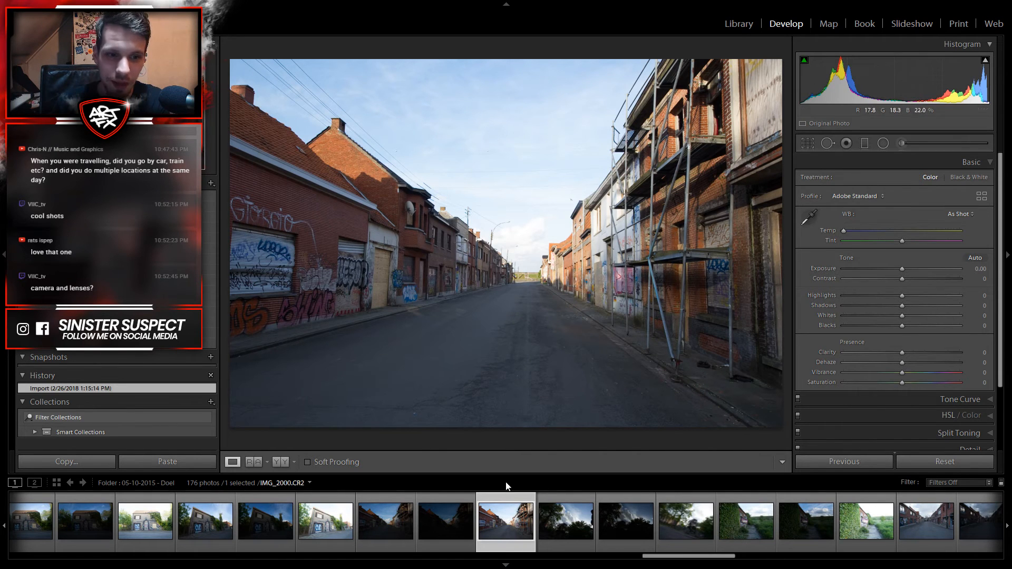
# Step: View the graffiti house exposures, first the bright IMG_1997.CR2 and then the darker IMG_1995.CR2
pyautogui.click(319, 530)
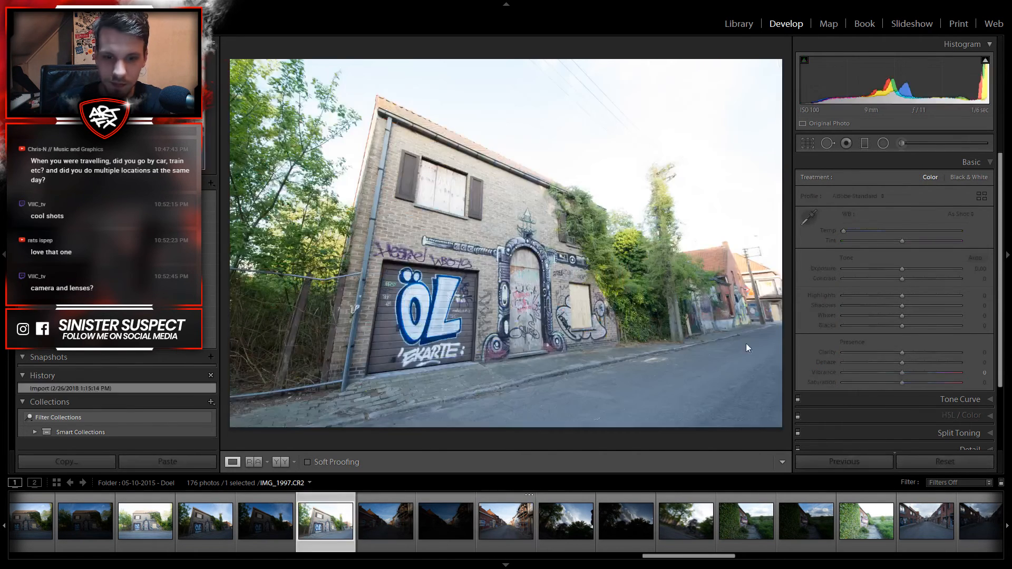
pyautogui.scroll(5, 285, 506)
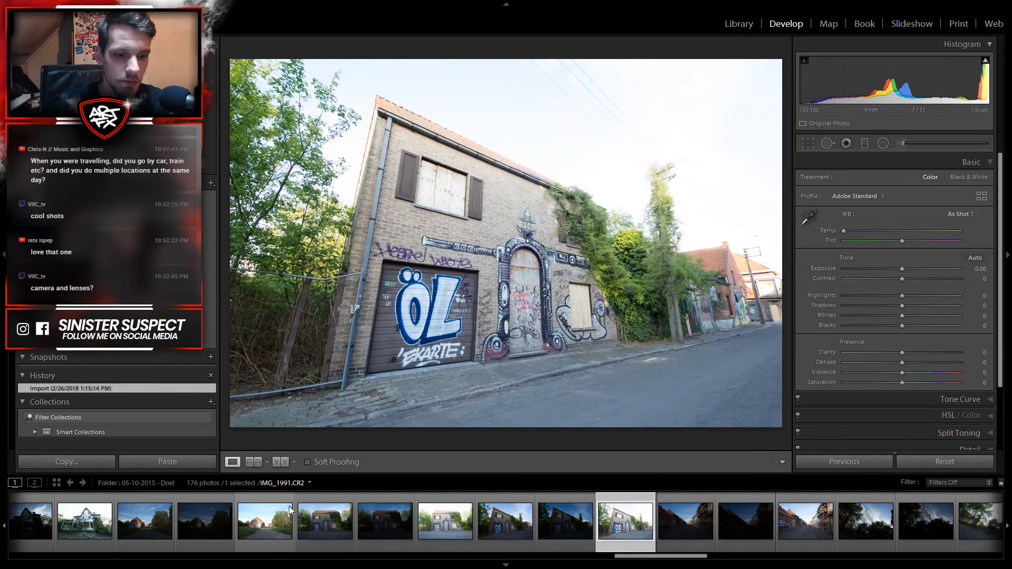
pyautogui.click(495, 526)
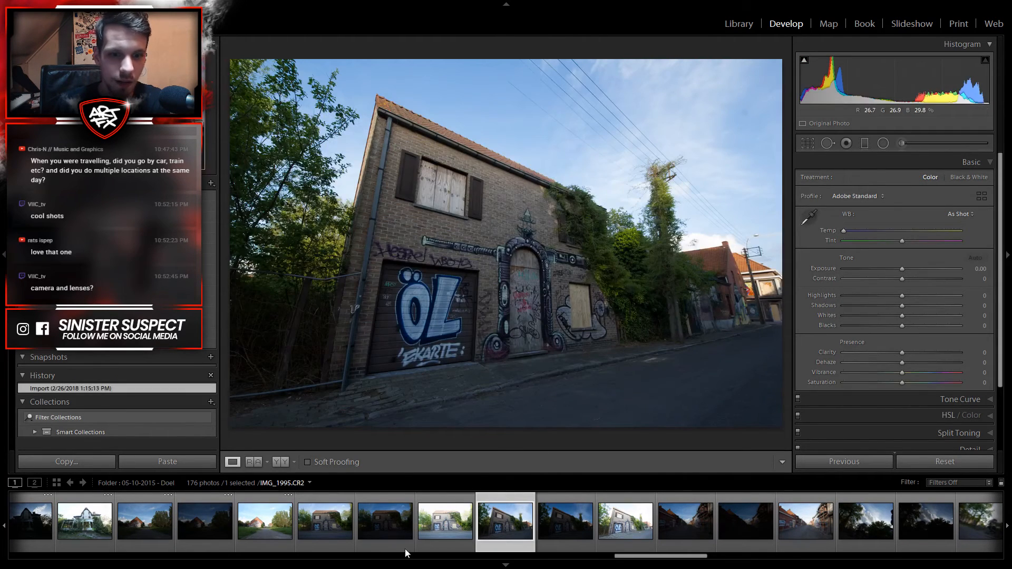
# Step: View the front of the graffiti house in IMG_1992.CR2, the street photo with the mural barn, and the overgrown villa exterior
pyautogui.click(322, 525)
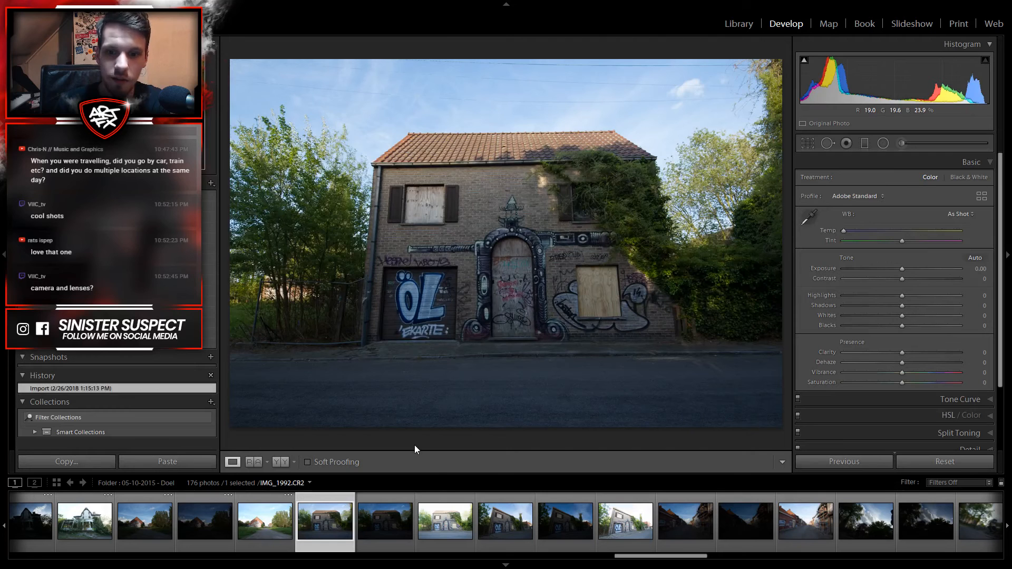
pyautogui.click(152, 521)
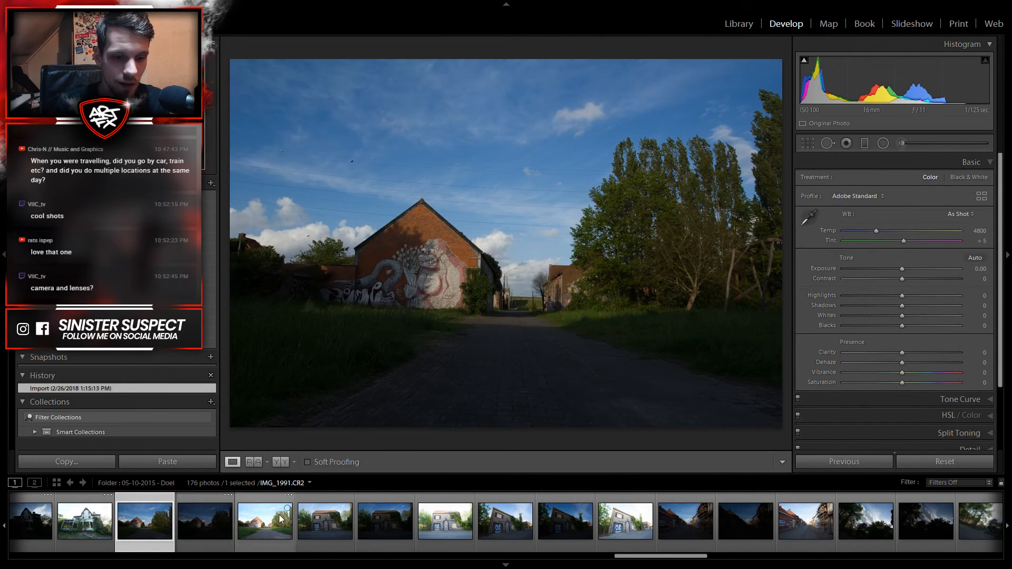
pyautogui.scroll(5, 274, 515)
pyautogui.click(254, 523)
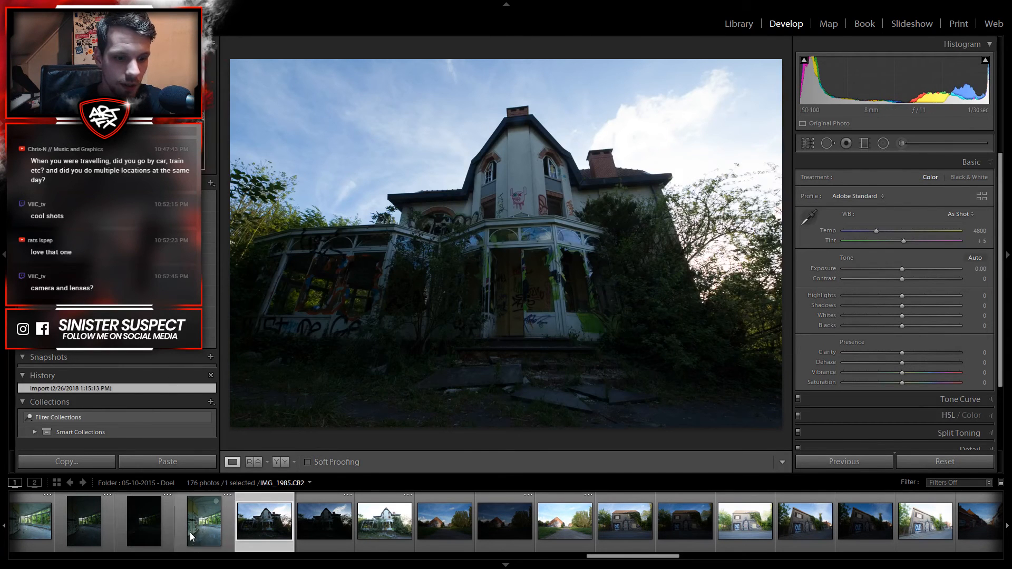
# Step: View the rubble-filled stairwell photo IMG_1976.CR2 and the wide graffiti hall photo IMG_1970.CR2 from the Doel folder
pyautogui.scroll(5, 166, 534)
pyautogui.scroll(2, 165, 533)
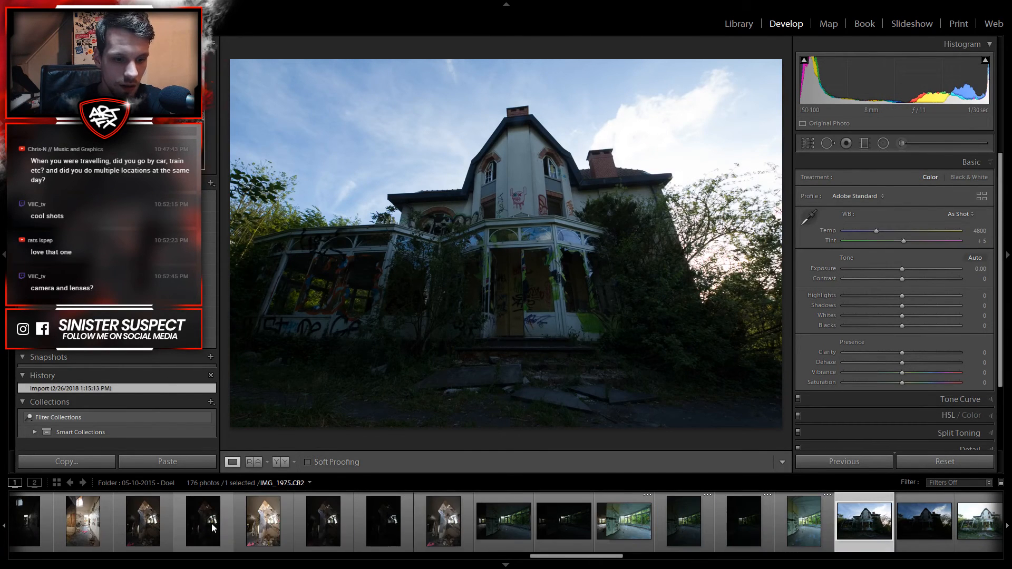
pyautogui.click(263, 521)
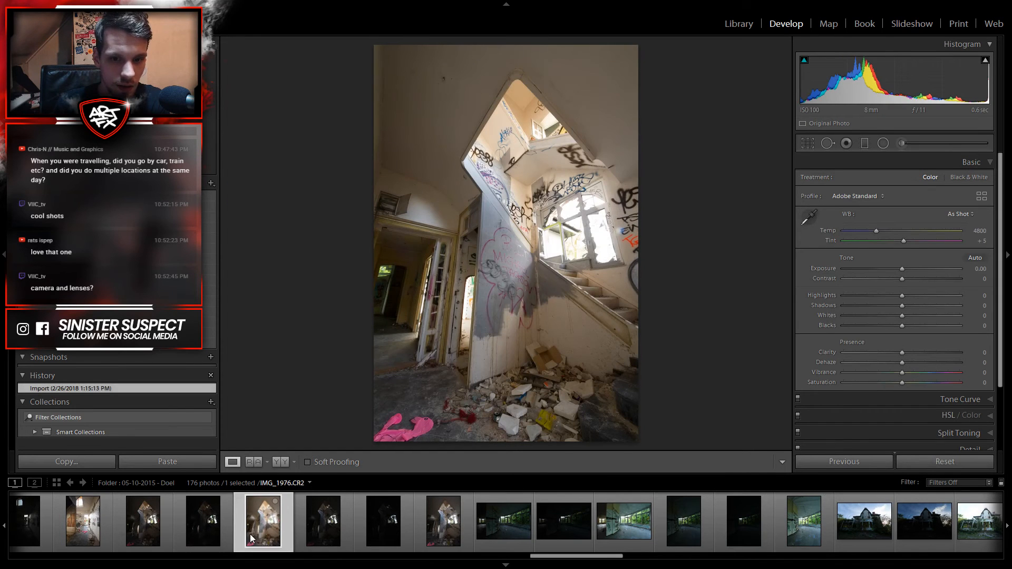
pyautogui.scroll(5, 207, 528)
pyautogui.click(207, 528)
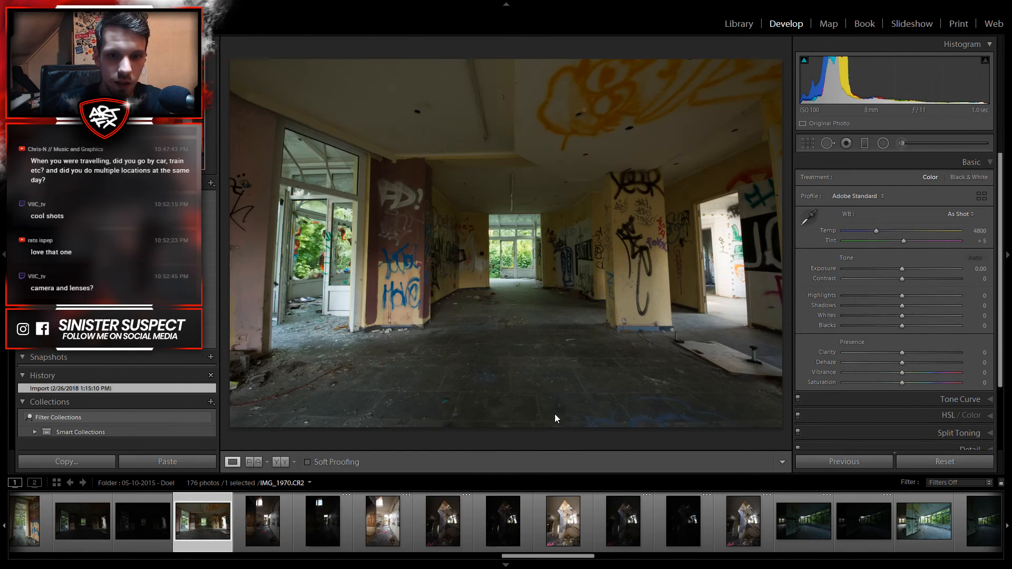
# Step: View the graffiti room with the bay window, IMG_1959.CR2, and the bright yellow hall photo IMG_1958.CR2
pyautogui.scroll(5, 345, 532)
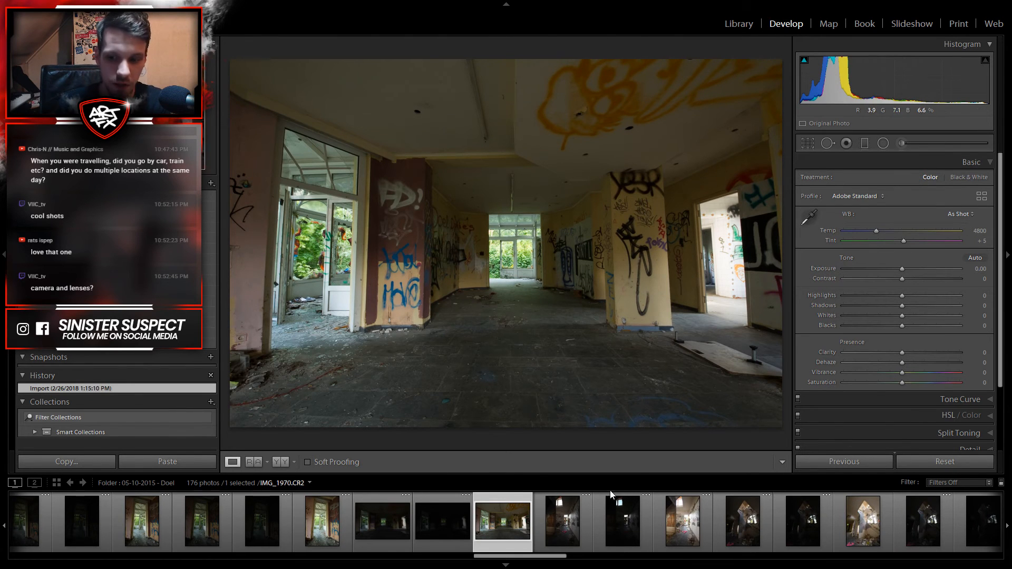
pyautogui.scroll(10, 450, 527)
pyautogui.click(431, 522)
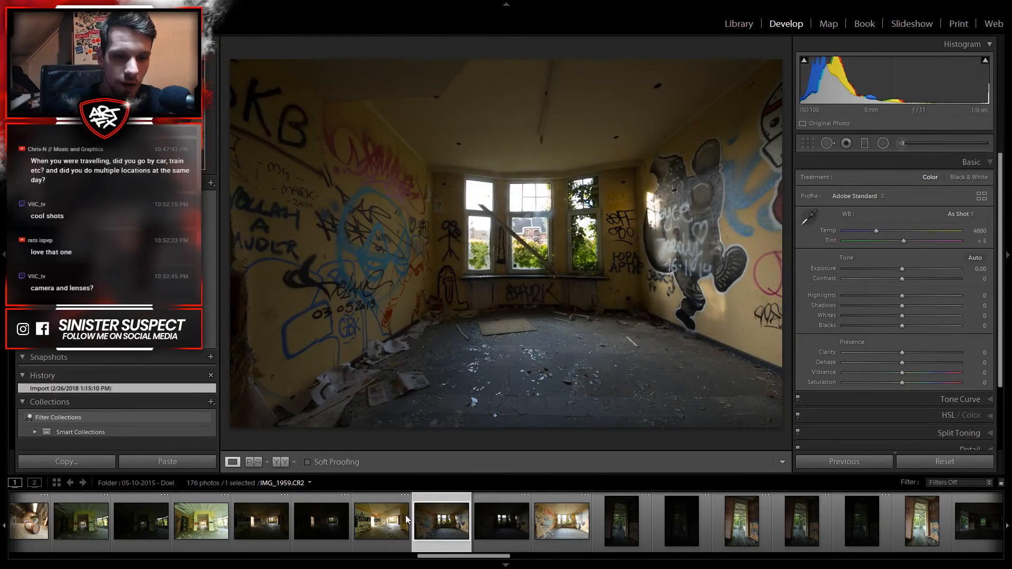
pyautogui.click(369, 519)
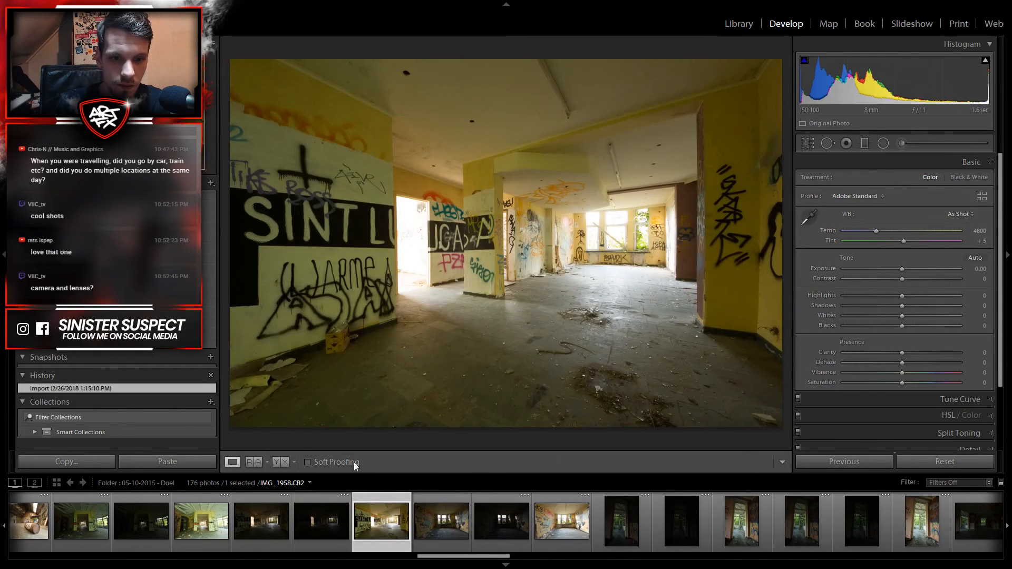
# Step: View the street photo with the wedding couple mural, IMG_1928.CR2, and the courtyard photo with purple graffiti
pyautogui.scroll(5, 332, 521)
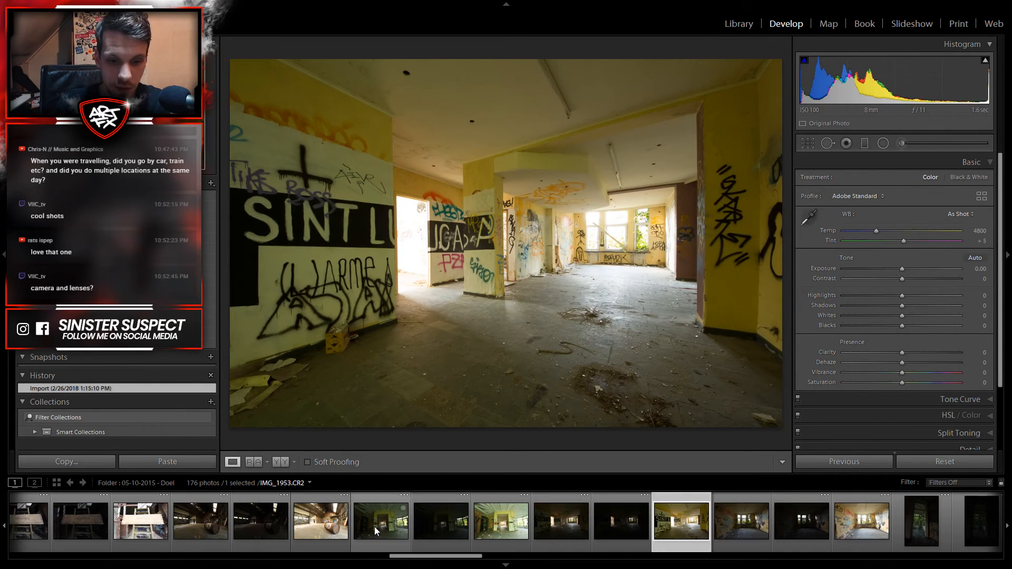
pyautogui.scroll(20, 369, 522)
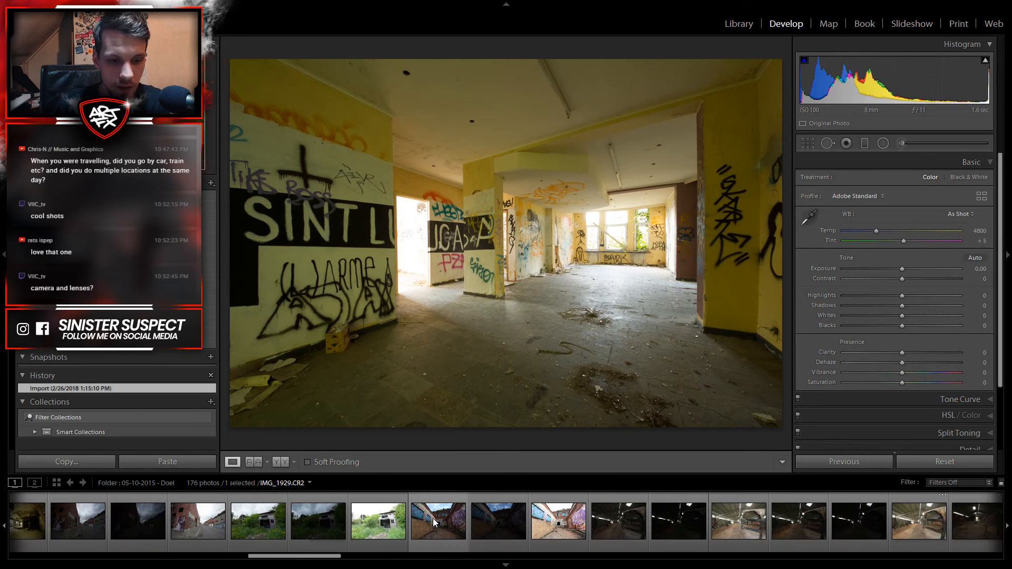
pyautogui.scroll(5, 378, 521)
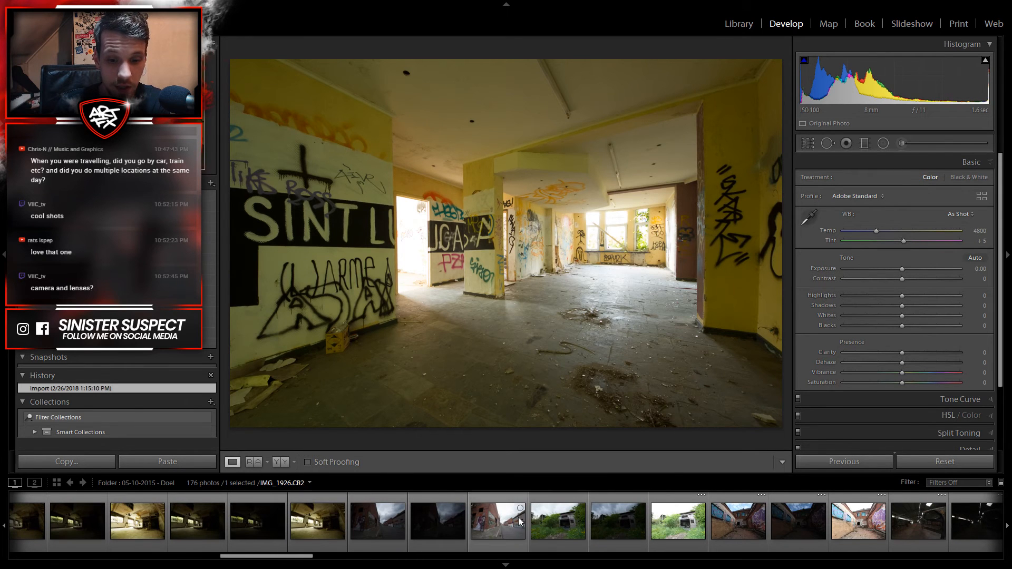
pyautogui.click(498, 522)
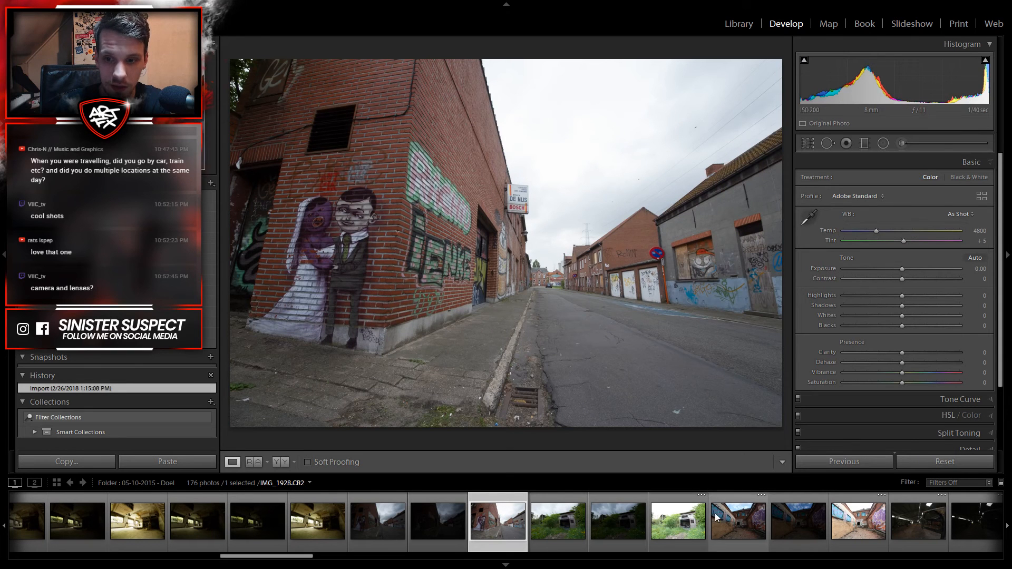
pyautogui.click(737, 524)
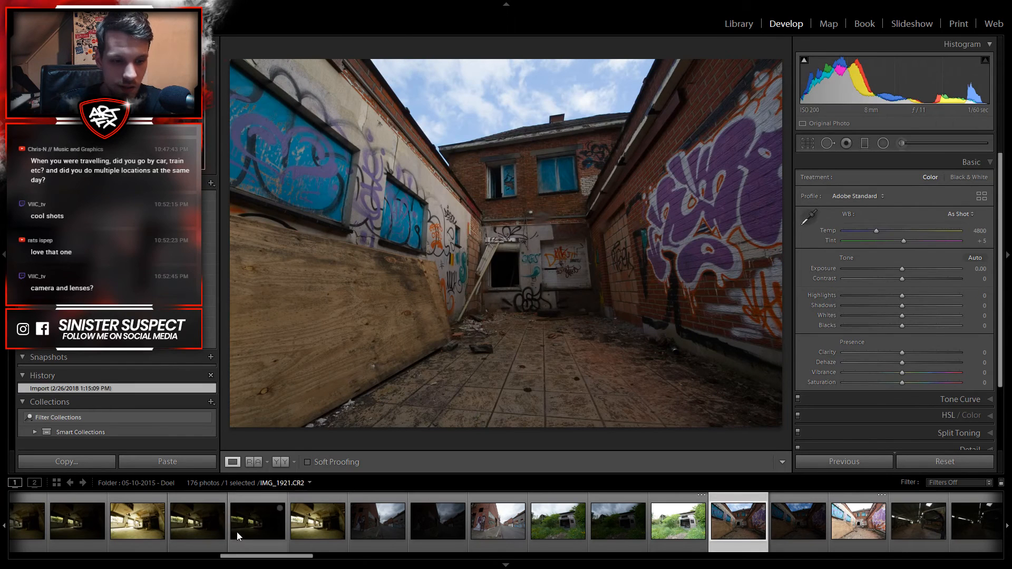
# Step: Find and view the bright exposure of the alley with the blue cartoon mural, IMG_1891.CR2
pyautogui.hscroll(-5, 245, 522)
pyautogui.hscroll(-5, 248, 517)
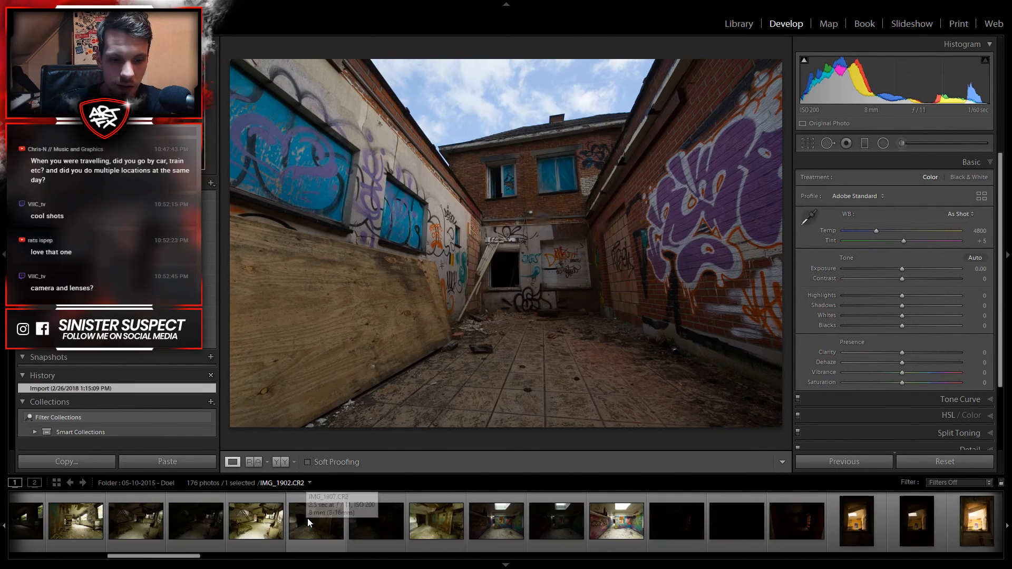
pyautogui.hscroll(-10, 457, 533)
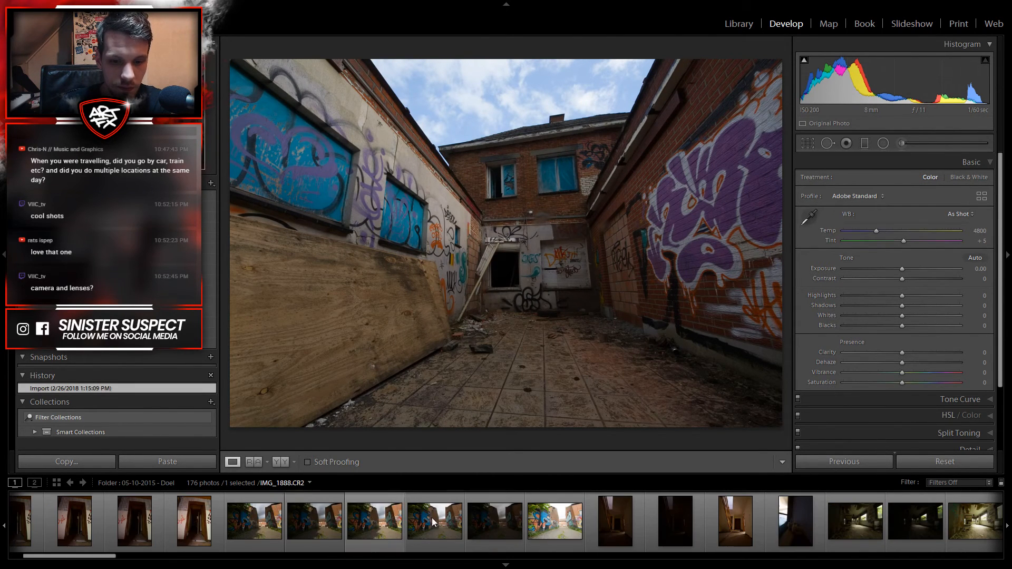
pyautogui.click(548, 529)
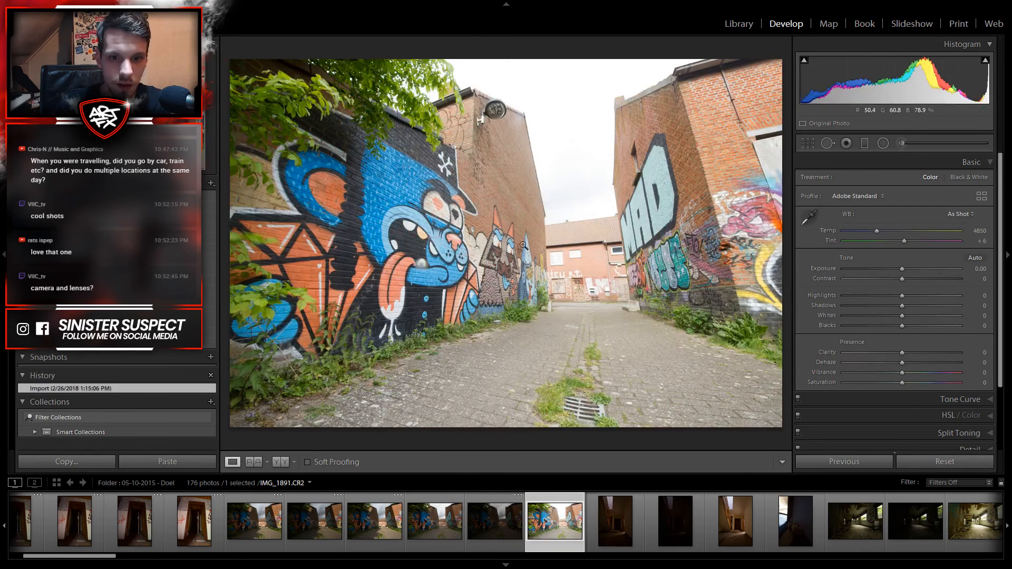
pyautogui.hscroll(-3, 332, 520)
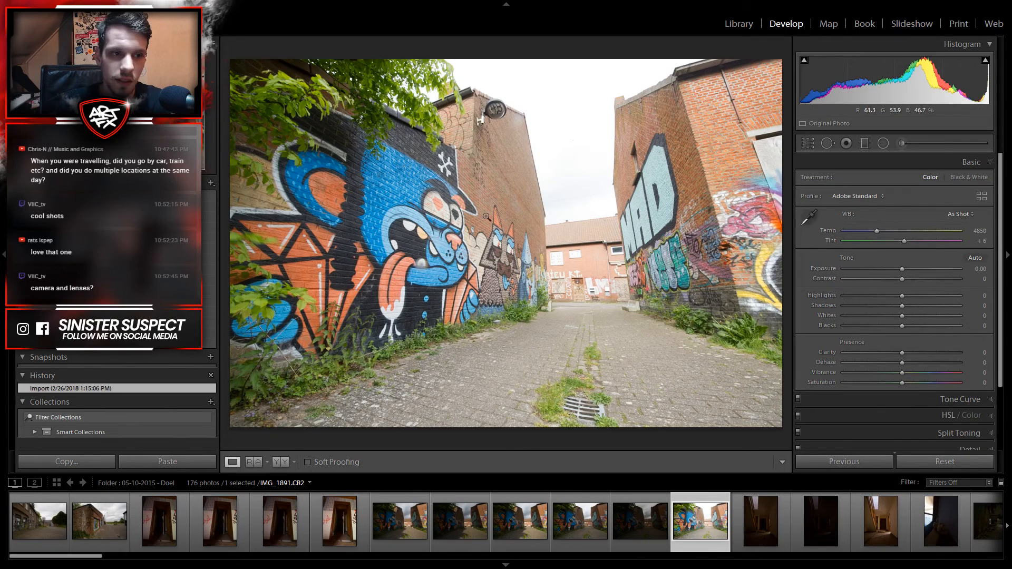
# Step: Switch to the 05-31-2015 - Chateau Venetia folder and open its first photo, IMG_2144.CR2, in the Develop module
pyautogui.click(738, 24)
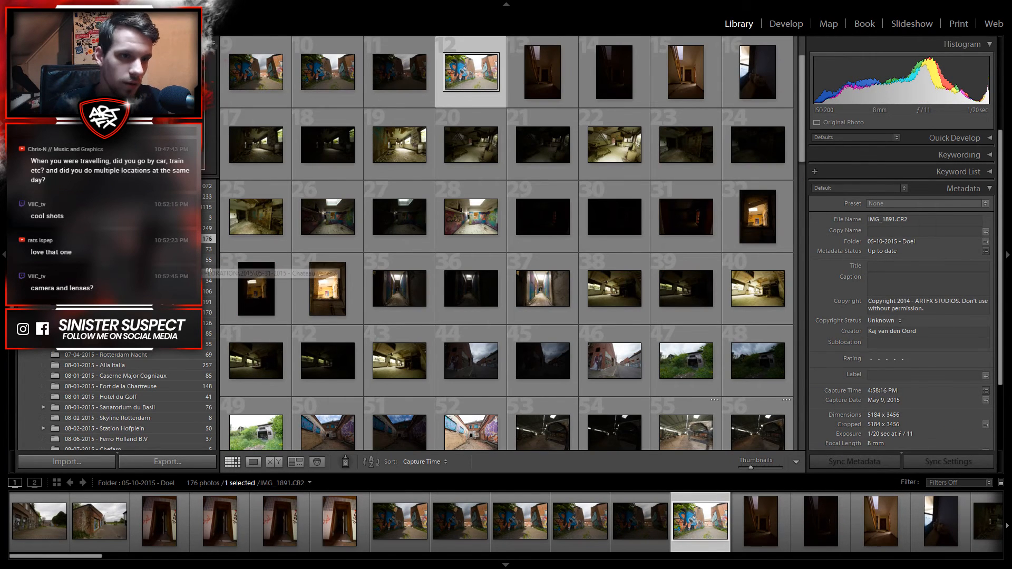
pyautogui.click(132, 260)
pyautogui.click(777, 26)
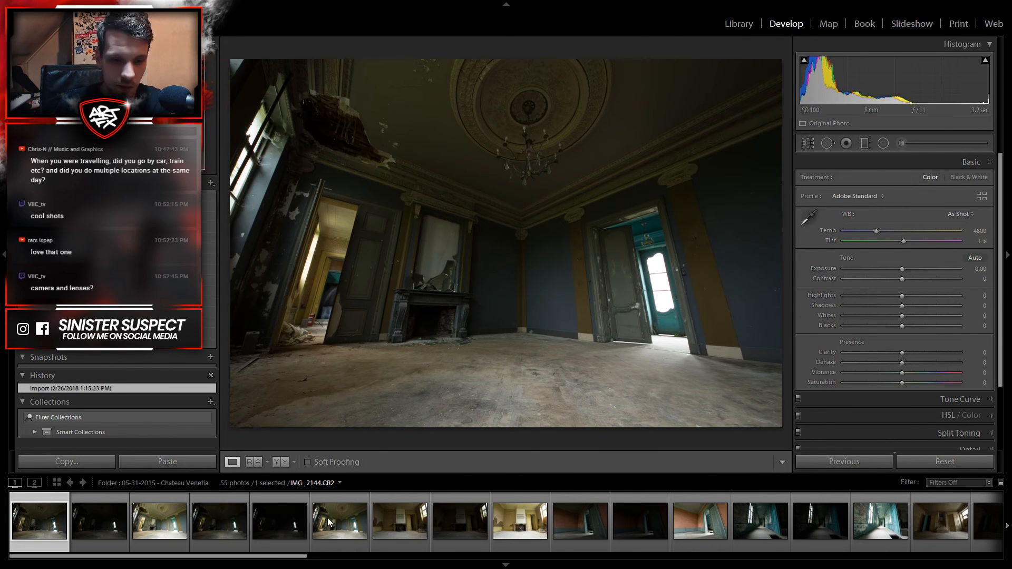
# Step: Browse the Chateau Venetia photos and view the bright entrance hall exposure IMG_2164.CR2
pyautogui.scroll(-10, 556, 532)
pyautogui.scroll(10, 556, 533)
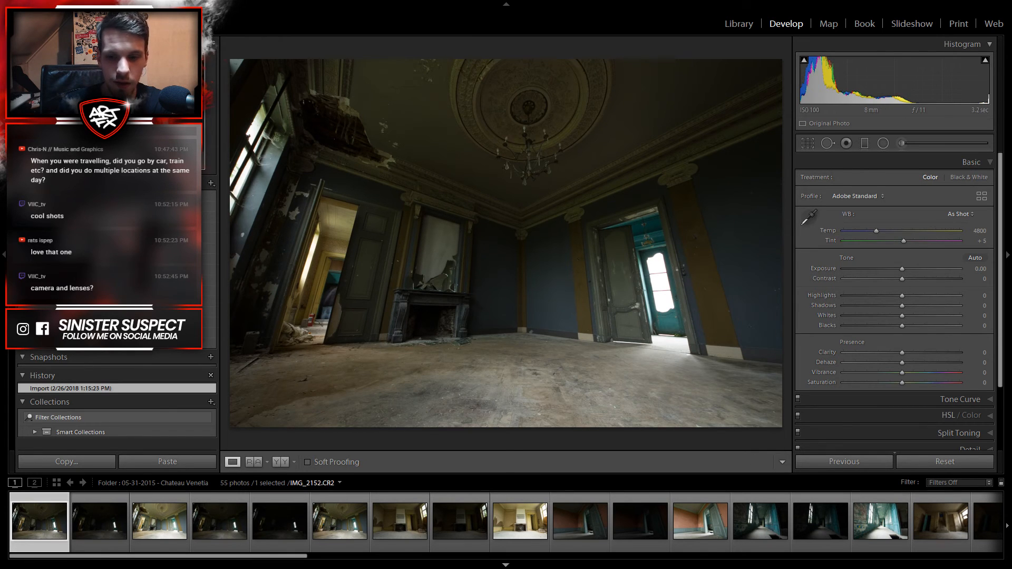
pyautogui.scroll(-3, 512, 514)
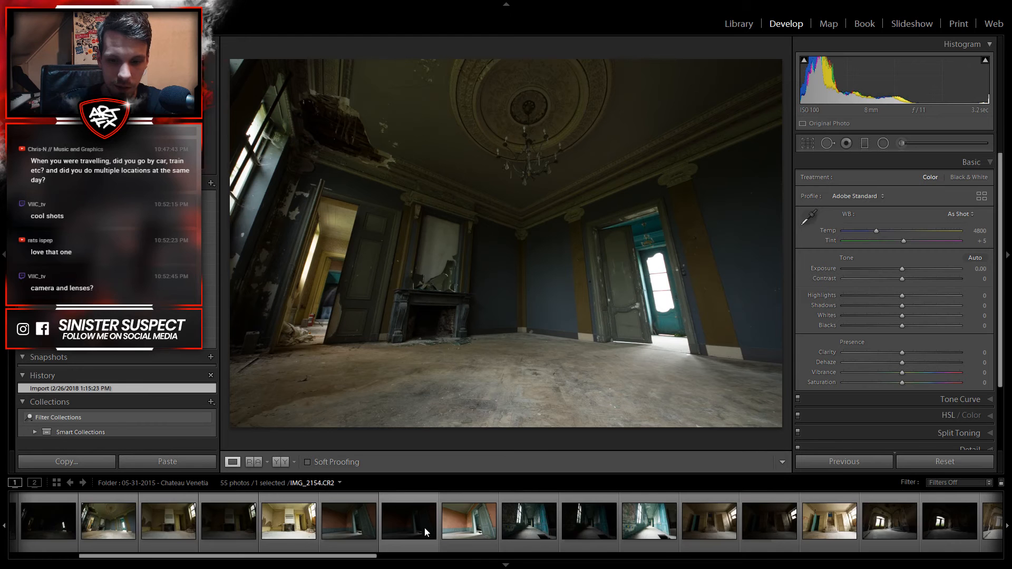
pyautogui.scroll(-3, 424, 527)
pyautogui.click(768, 508)
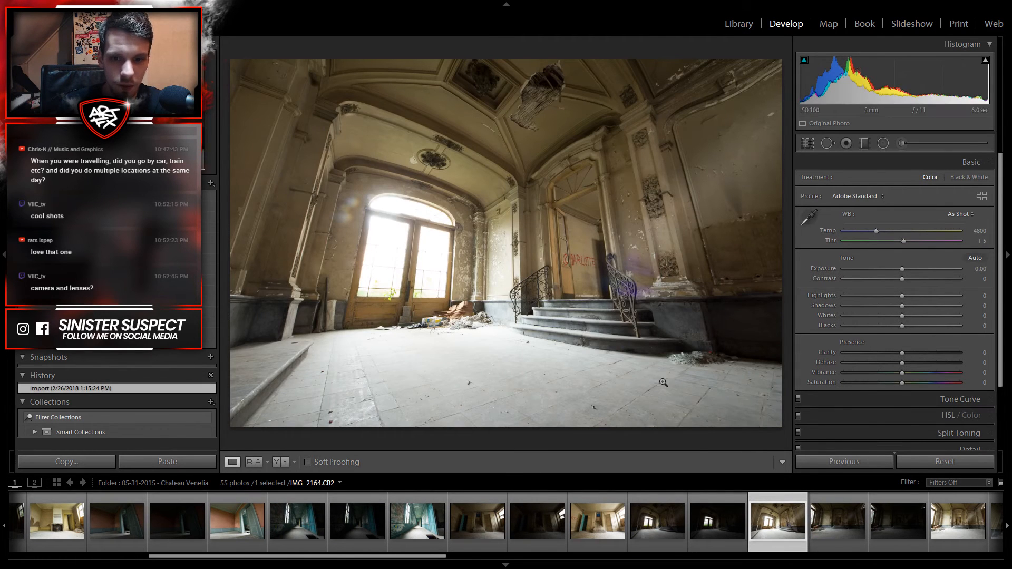
pyautogui.scroll(-6, 826, 529)
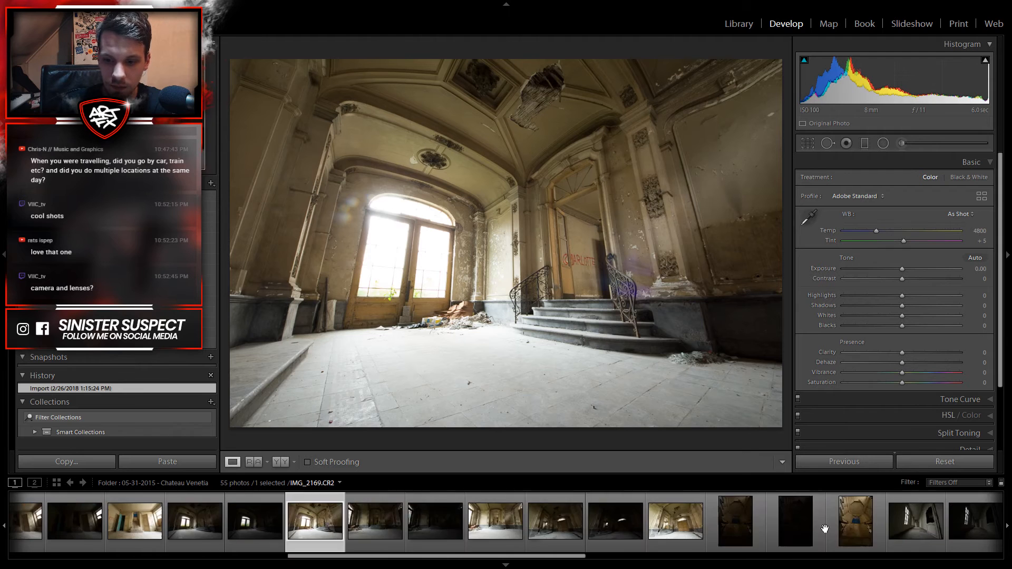
pyautogui.scroll(-8, 825, 527)
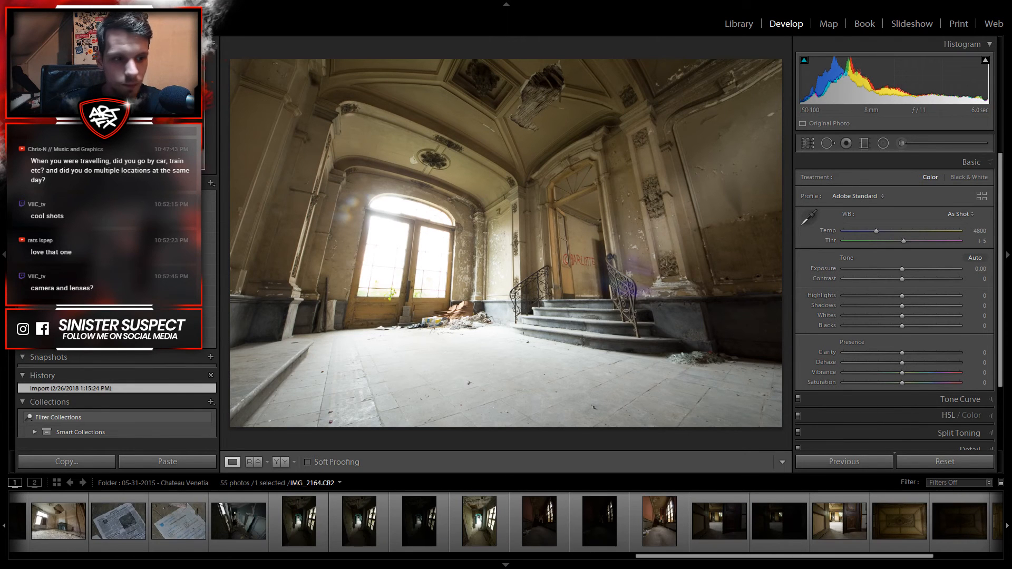
# Step: Switch to the 06-18-2015 - Villa BR folder and view staircase photos IMG_2958.CR2, IMG_2961.CR2 and IMG_2964.CR2 in Develop
pyautogui.click(738, 24)
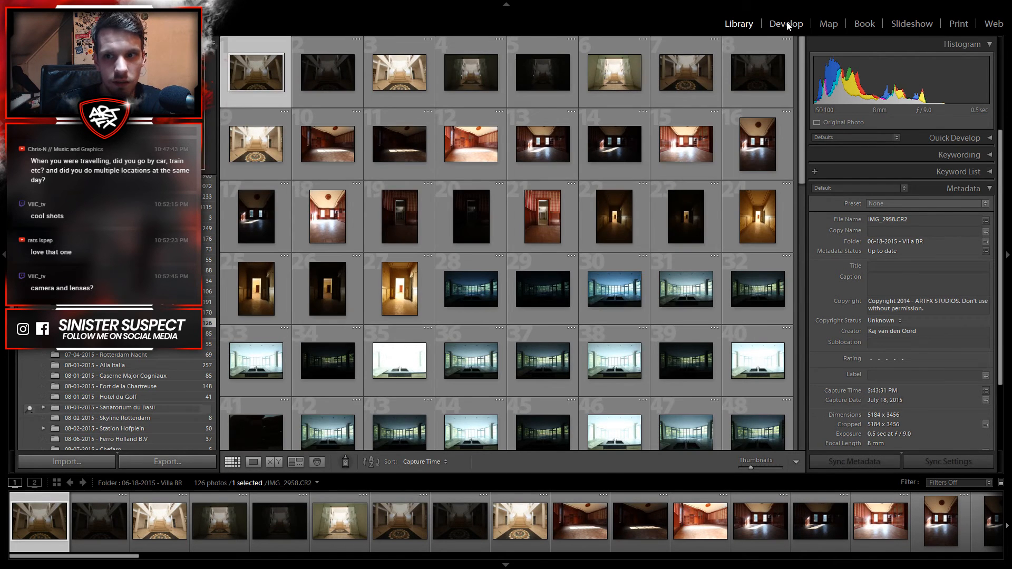
pyautogui.click(787, 24)
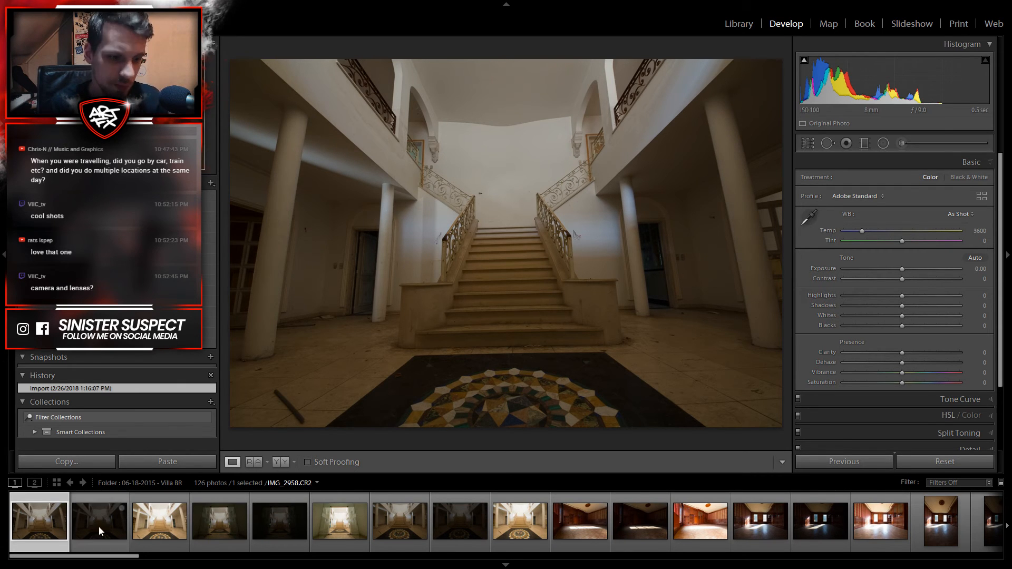
pyautogui.click(217, 519)
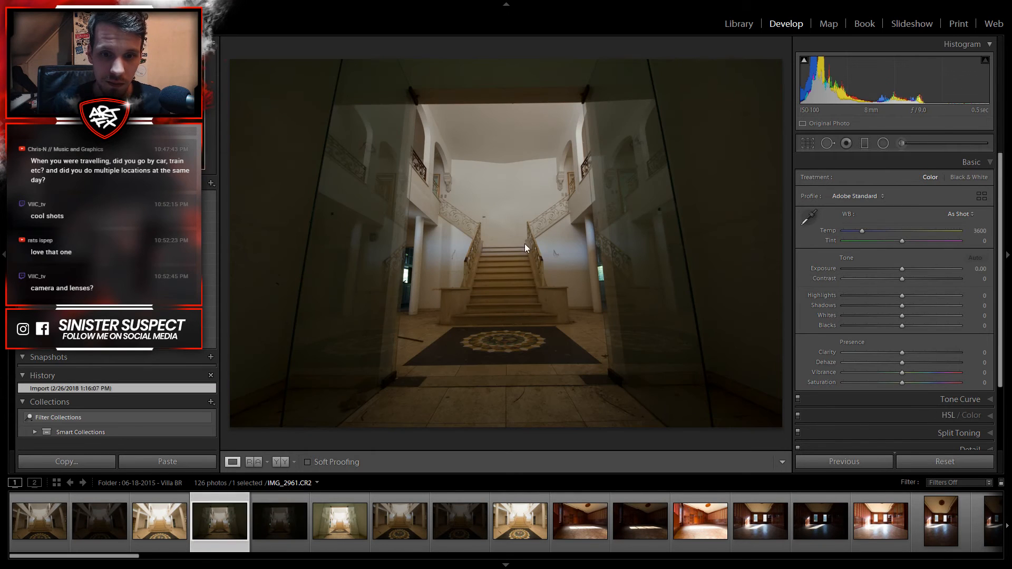
pyautogui.click(393, 528)
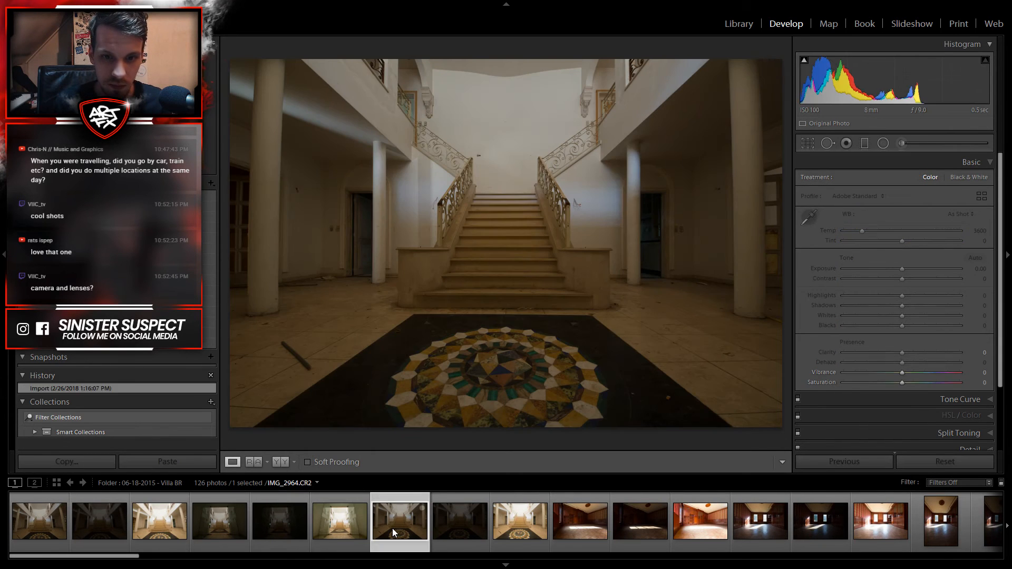
# Step: View the wood-panelled room exposures IMG_2967.CR2, IMG_2969.CR2 and IMG_2972.CR2, ending on the darker shot of the two windows
pyautogui.click(587, 523)
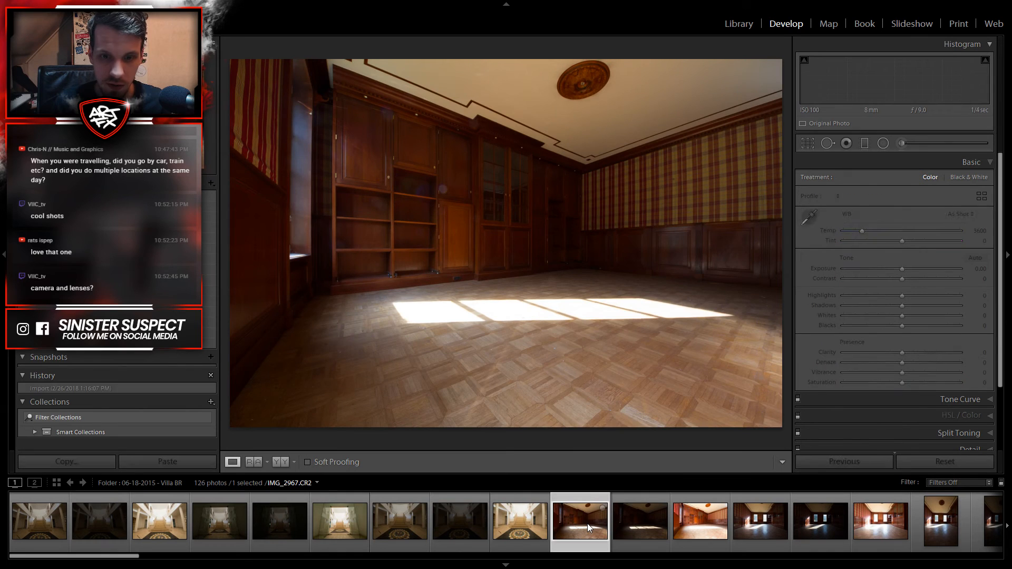
pyautogui.click(675, 524)
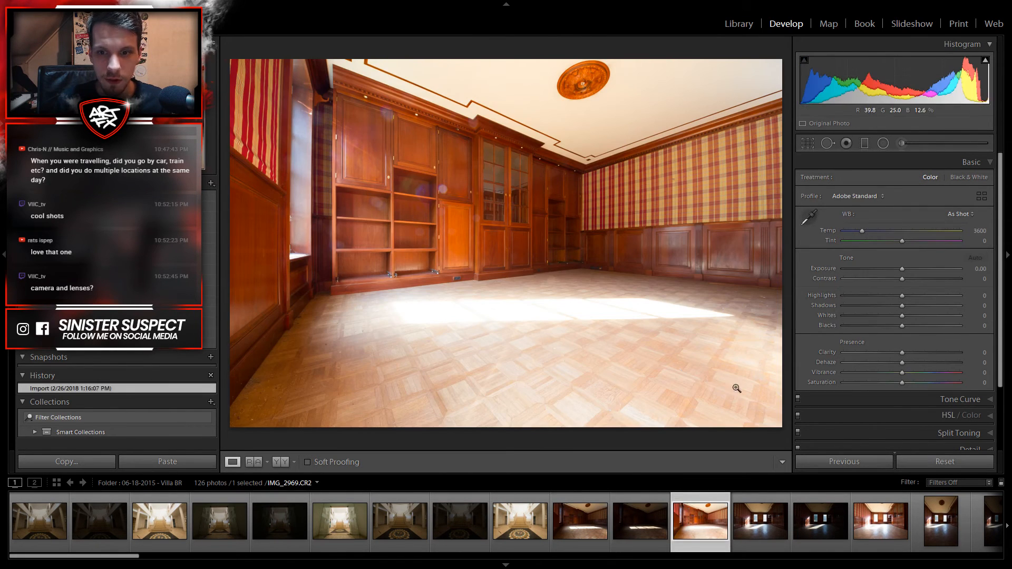
pyautogui.click(859, 520)
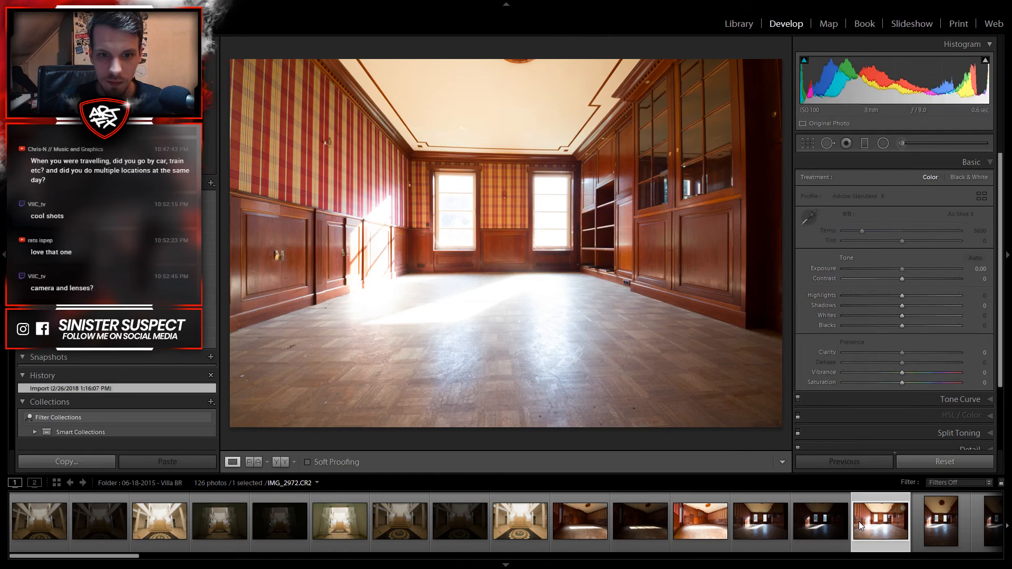
pyautogui.click(759, 522)
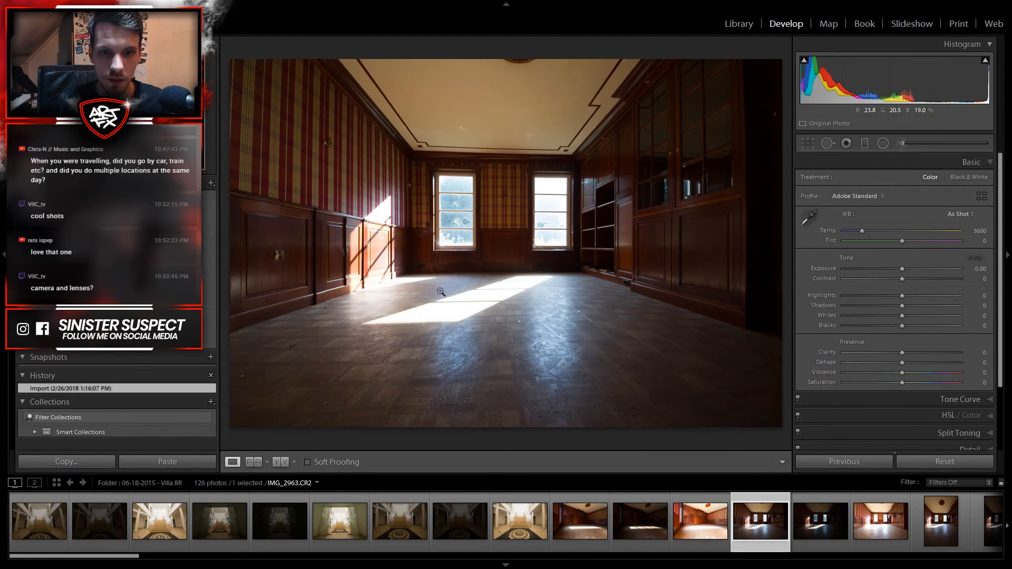
# Step: Find and view the kitchen photo with the double sink and curved window wall, IMG_2988.CR2
pyautogui.scroll(-10, 896, 518)
pyautogui.scroll(-12, 896, 520)
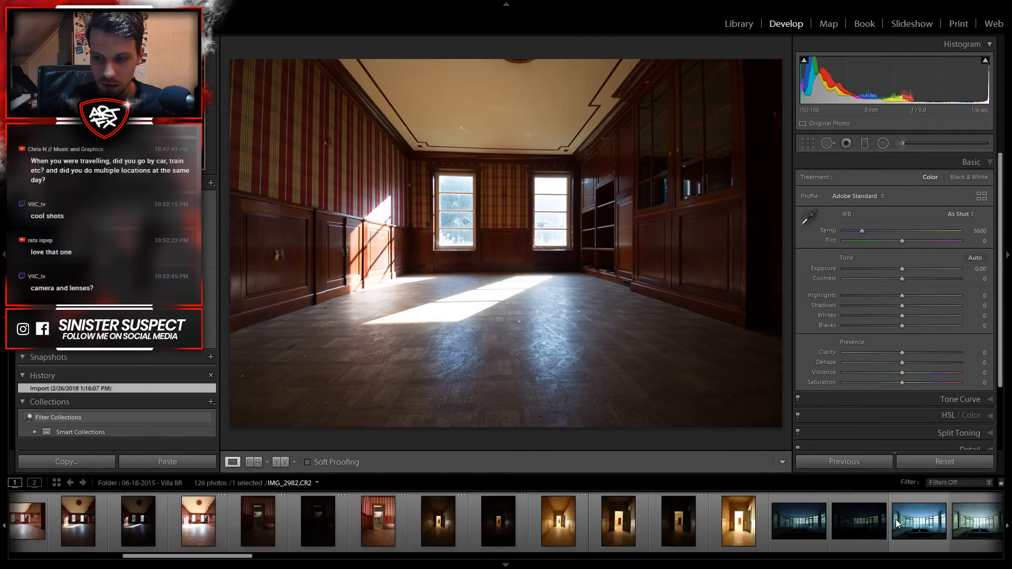
pyautogui.click(388, 532)
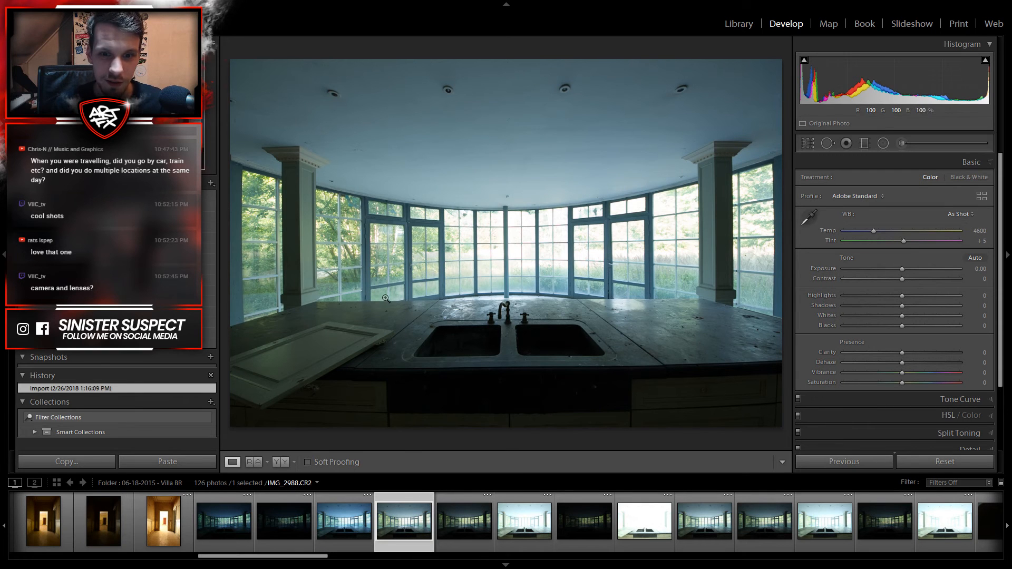
# Step: View the dark exposures of the double-sink kitchen, IMG_2985.CR2 and IMG_3002.CR2
pyautogui.click(226, 527)
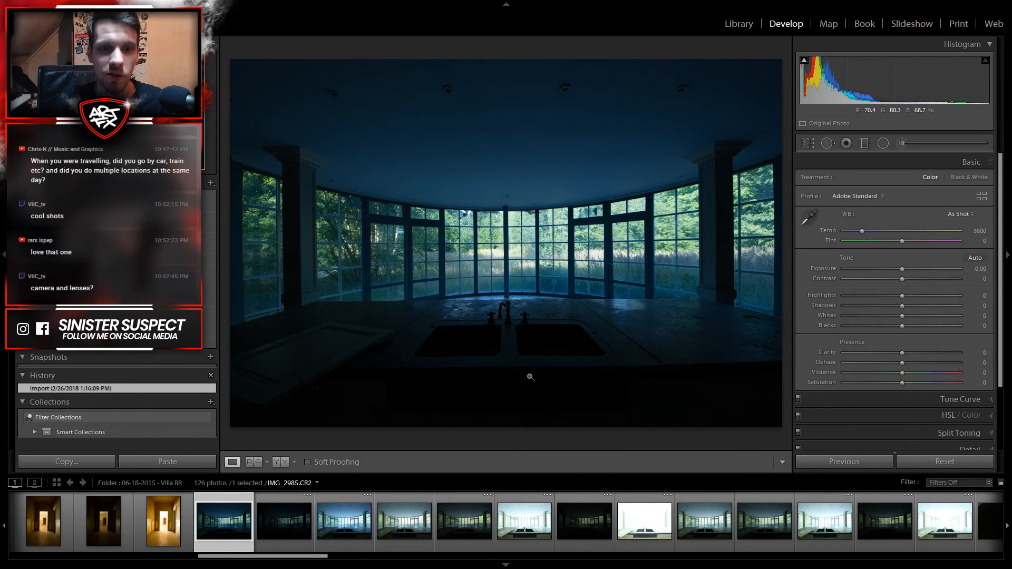
pyautogui.scroll(-3, 497, 523)
pyautogui.scroll(-3, 715, 523)
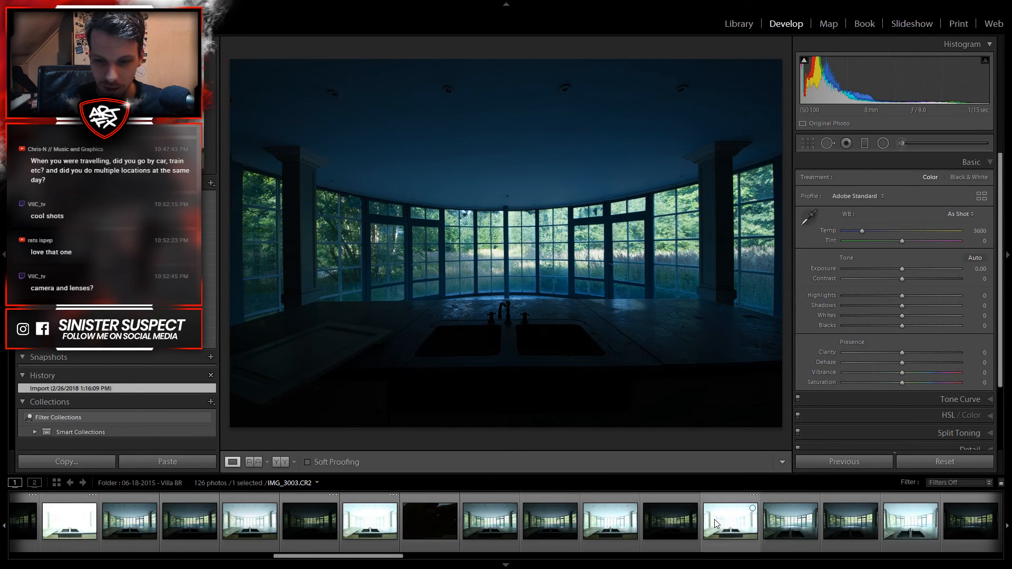
pyautogui.click(665, 517)
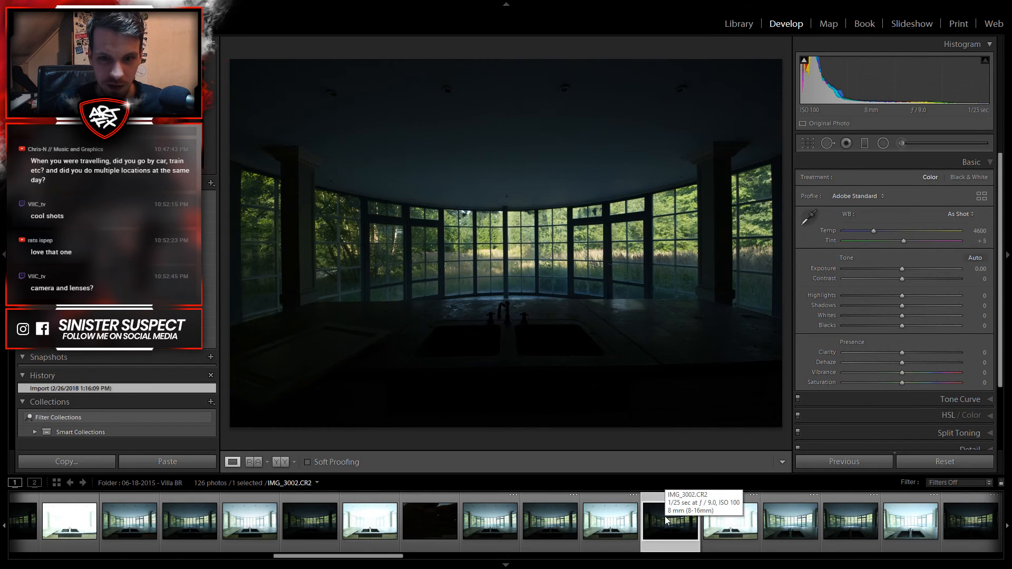
pyautogui.scroll(-3, 666, 517)
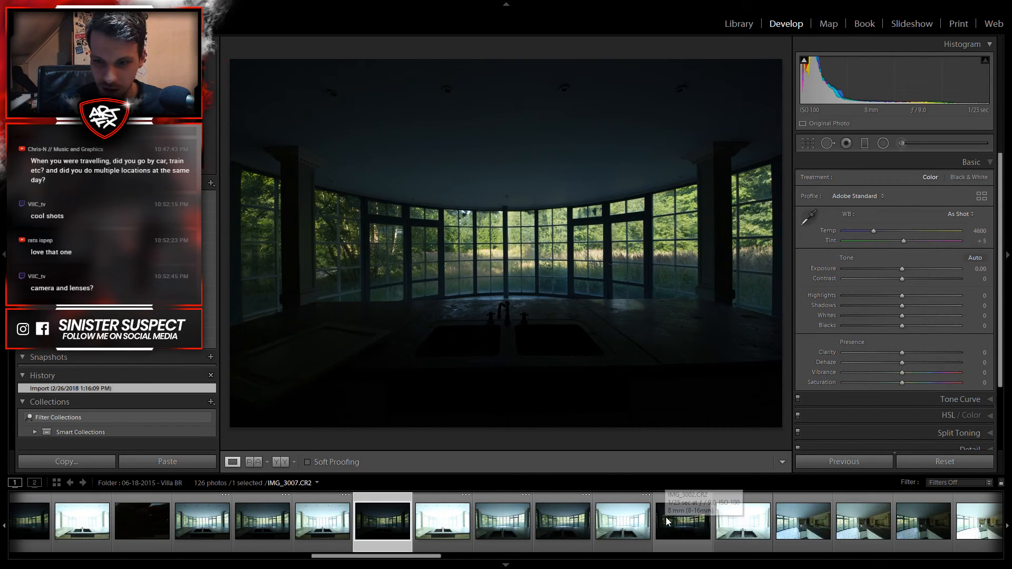
# Step: View the angled kitchen island shots with the tiled floor, ending on the darker exposure IMG_3011.CR2
pyautogui.click(820, 520)
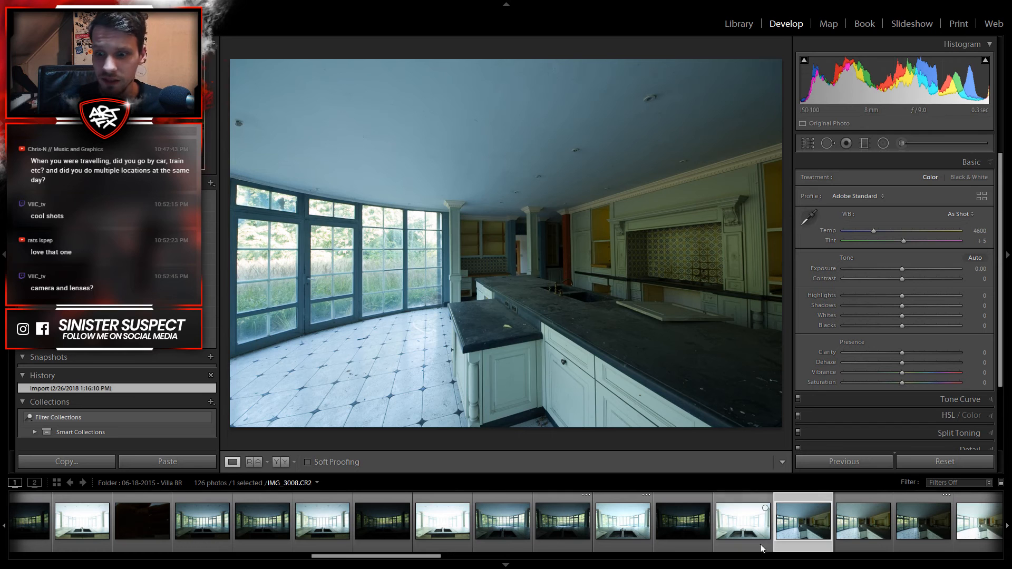
pyautogui.scroll(-5, 822, 522)
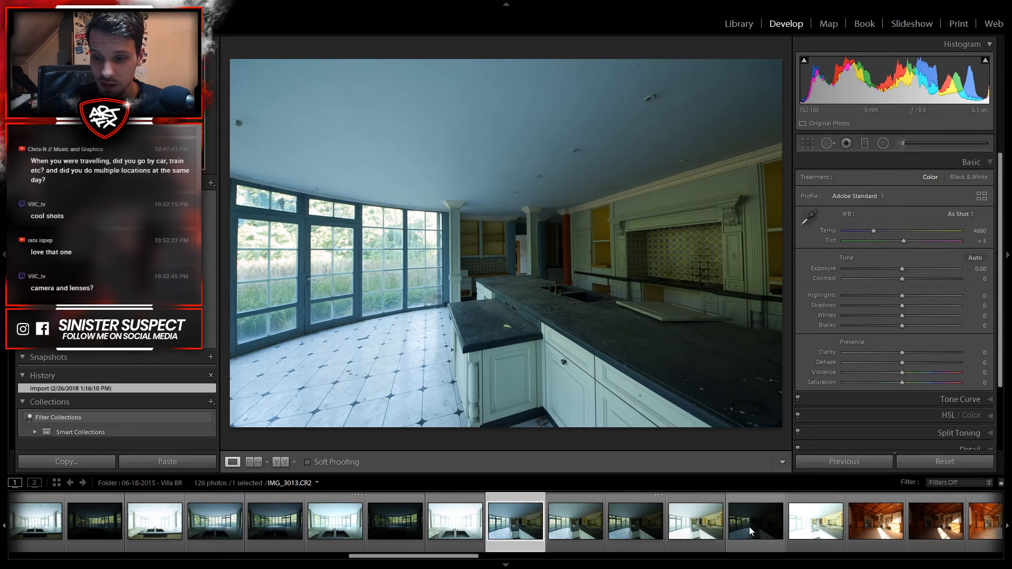
pyautogui.click(623, 529)
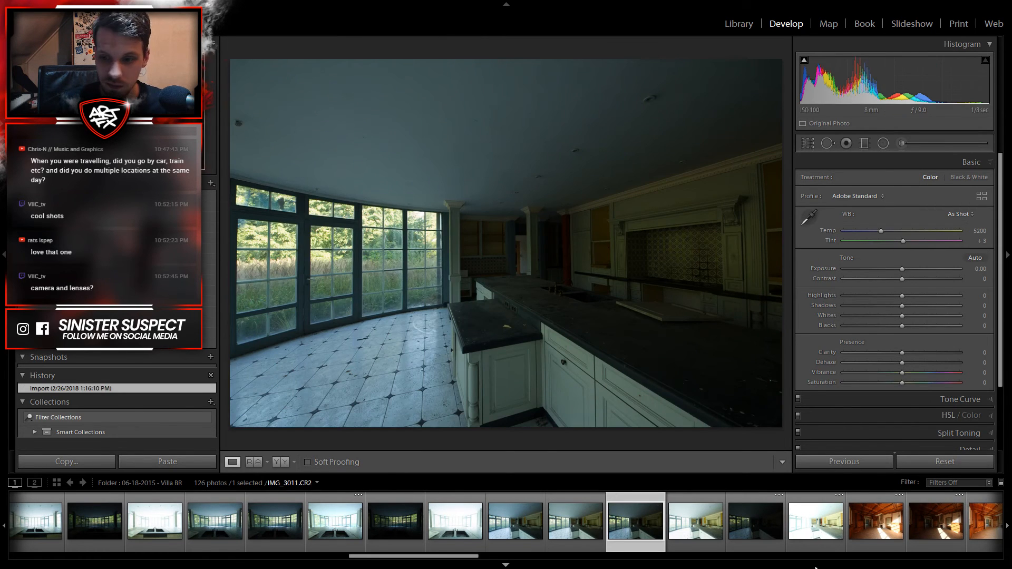
# Step: View the sunlit wood-panelled room photo IMG_3015.CR2 and the open-doorway shot IMG_3020.CR2
pyautogui.click(876, 532)
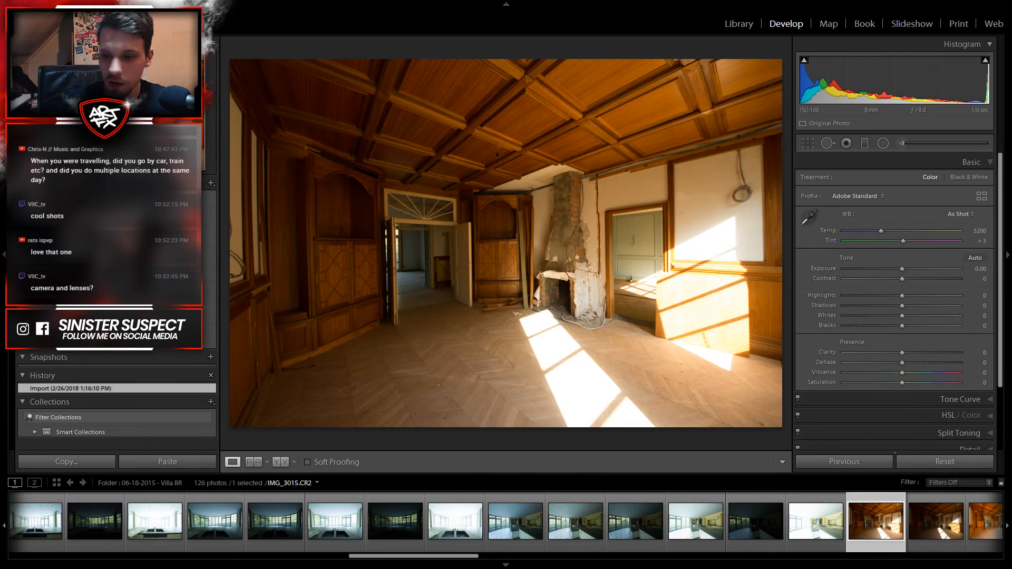
pyautogui.scroll(-5, 961, 524)
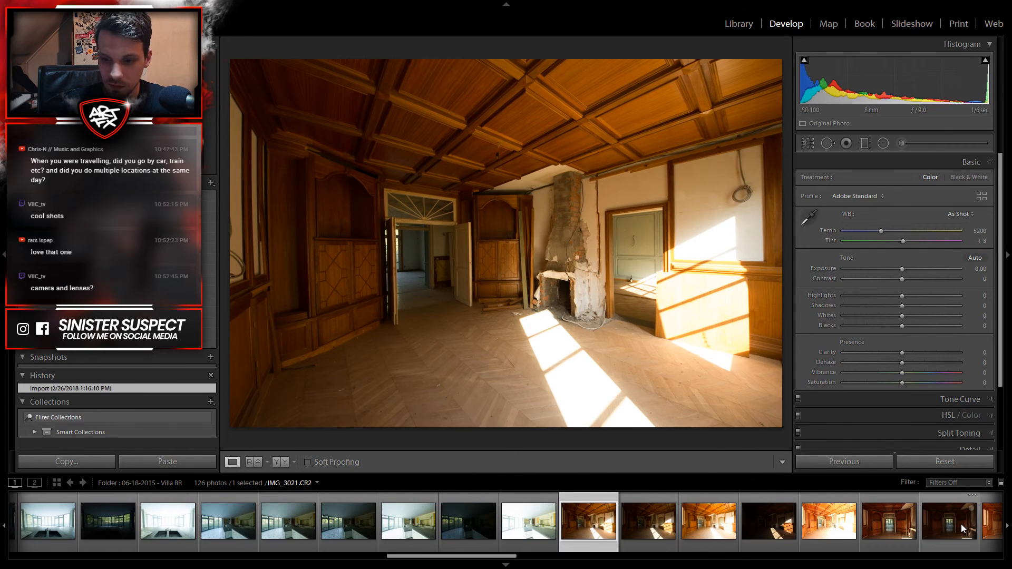
pyautogui.click(879, 524)
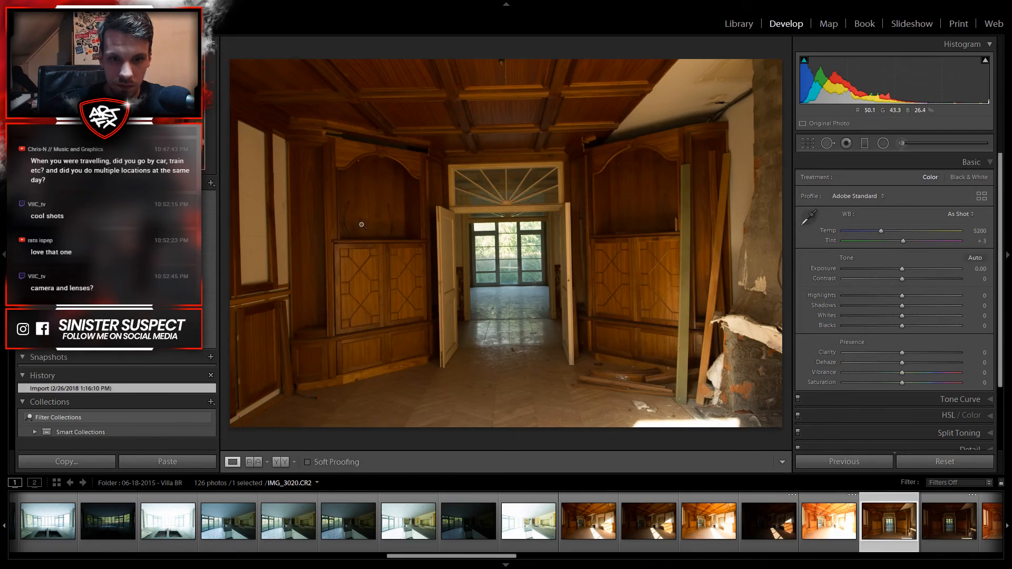
# Step: Browse the remaining Villa BR photos to the folder's end, then return and view the close-up sink exposure IMG_3005.CR2
pyautogui.scroll(-5, 860, 514)
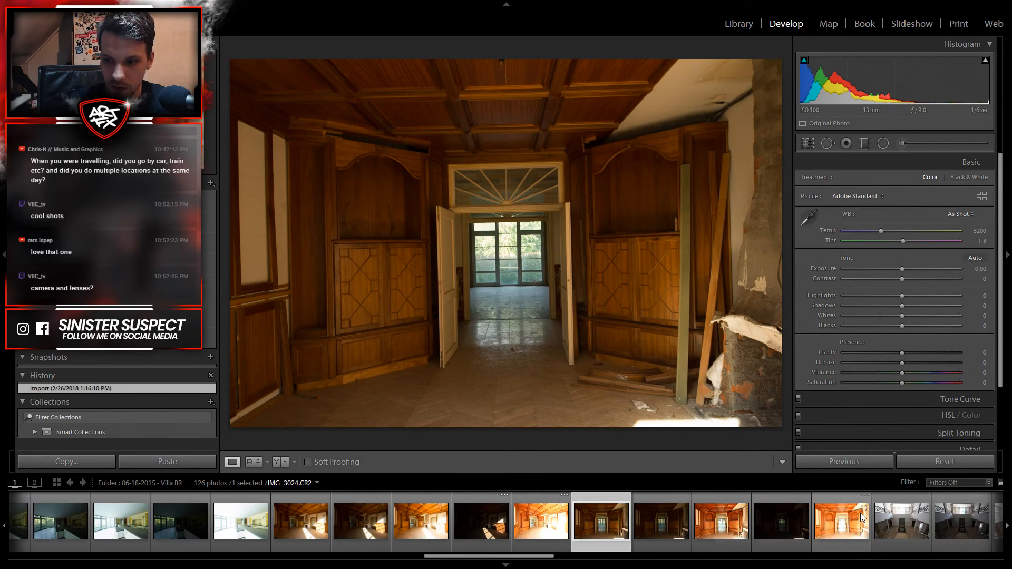
pyautogui.scroll(-20, 852, 531)
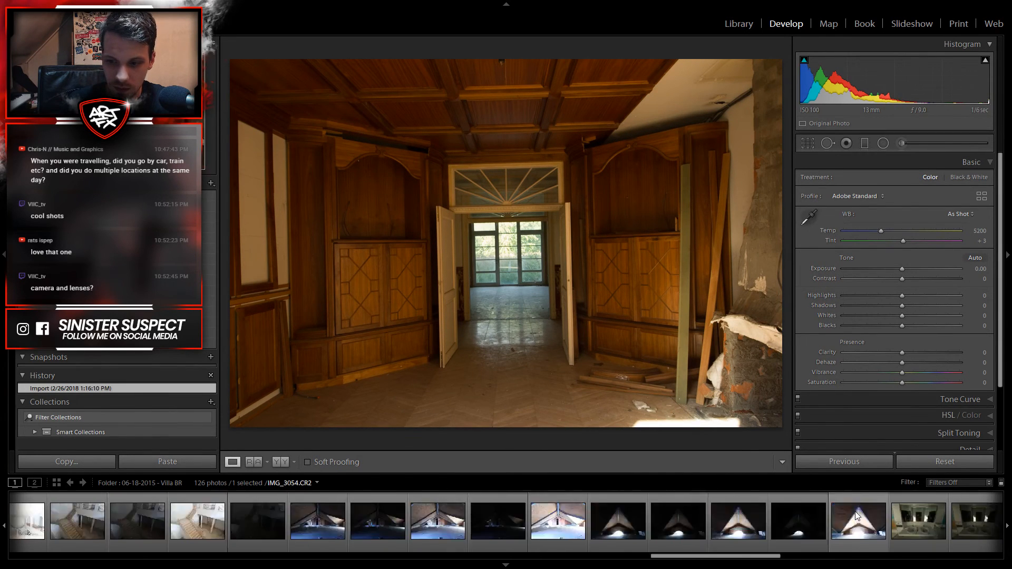
pyautogui.scroll(-4, 855, 511)
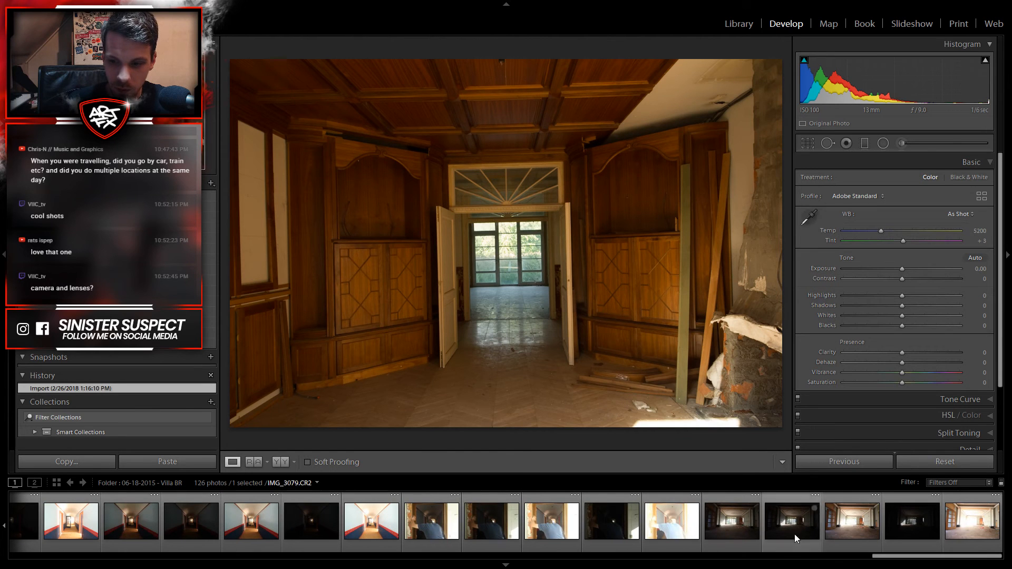
pyautogui.scroll(15, 308, 518)
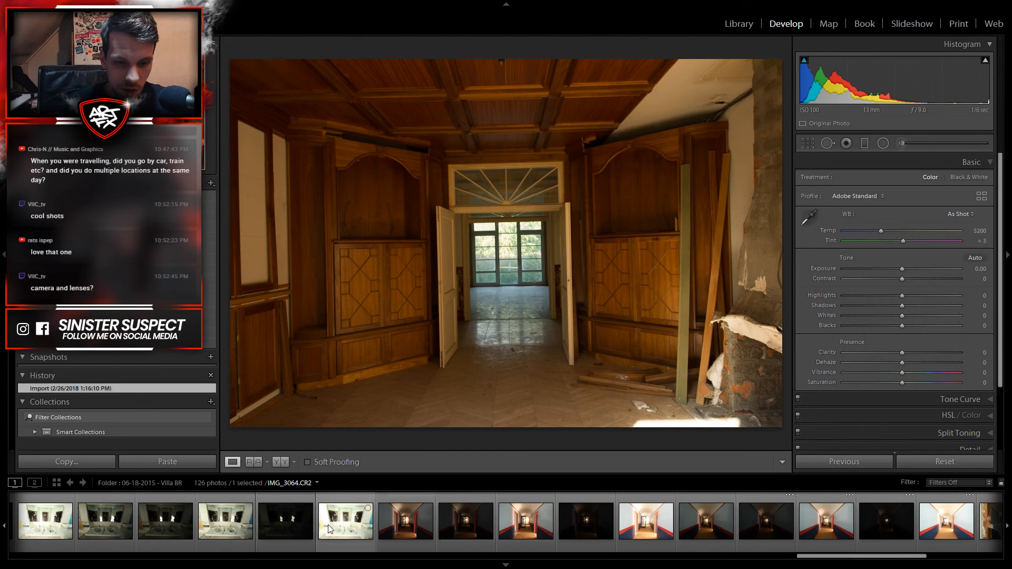
pyautogui.scroll(15, 497, 516)
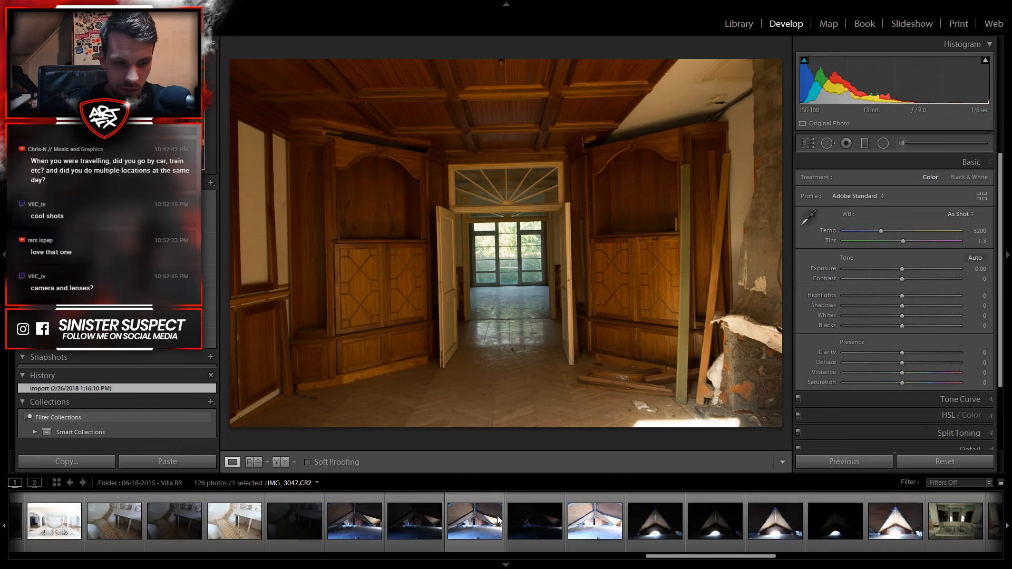
pyautogui.scroll(15, 497, 515)
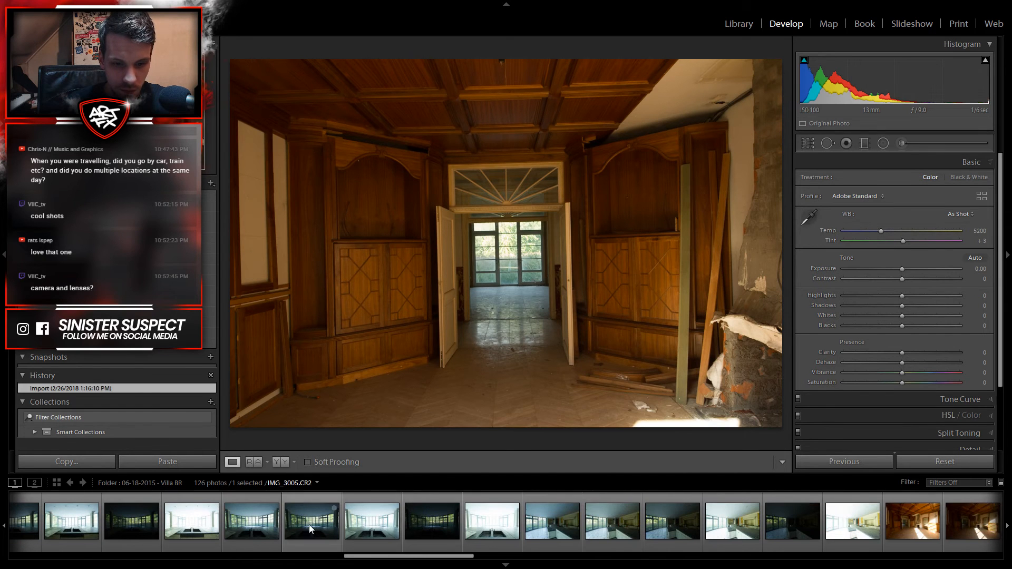
pyautogui.click(318, 519)
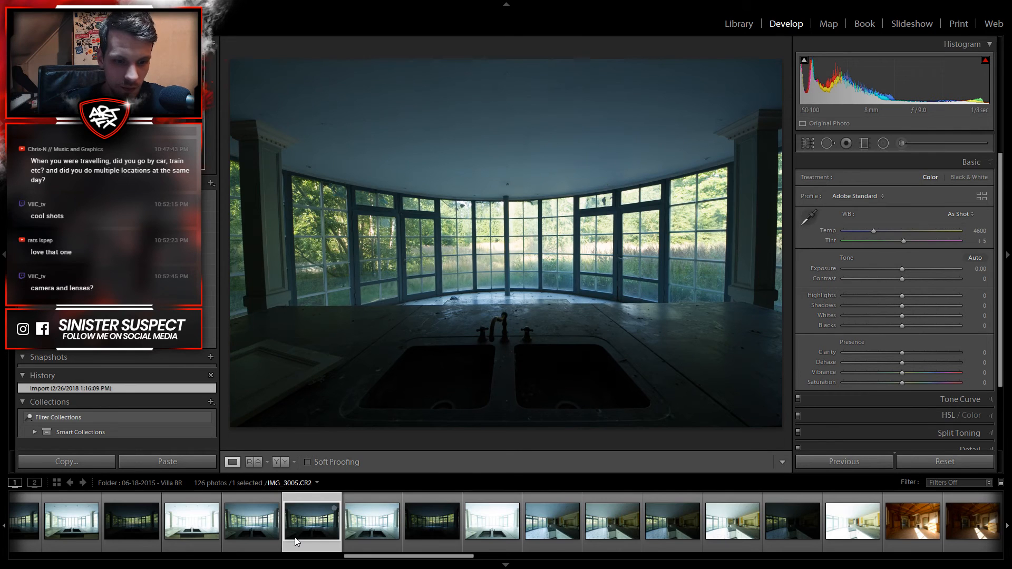
# Step: View the wider sink exposures IMG_2994.CR2 and IMG_2993.CR2, followed by the dark blue-toned IMG_2985.CR2 and IMG_2986.CR2
pyautogui.scroll(10, 274, 520)
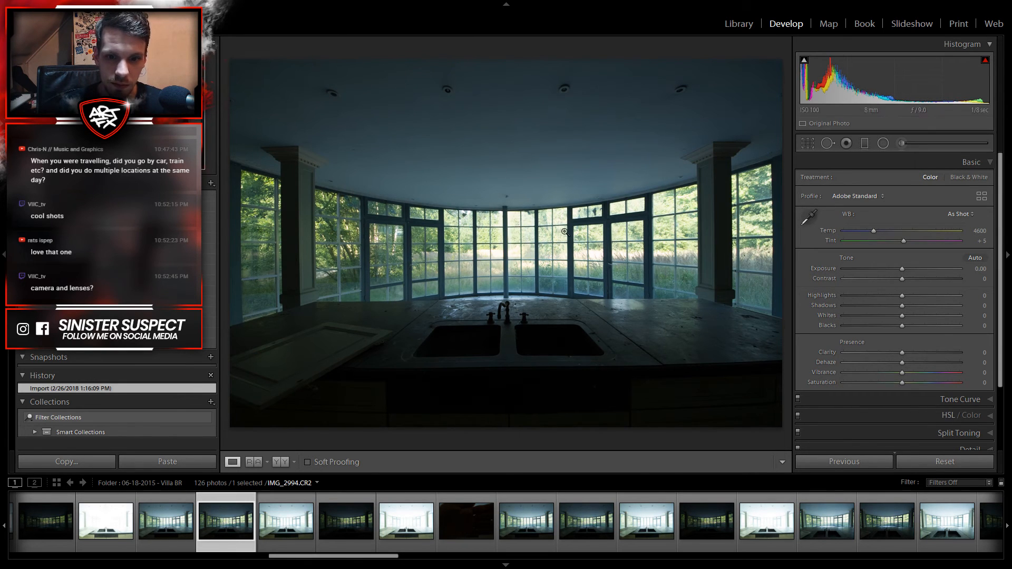
pyautogui.click(170, 524)
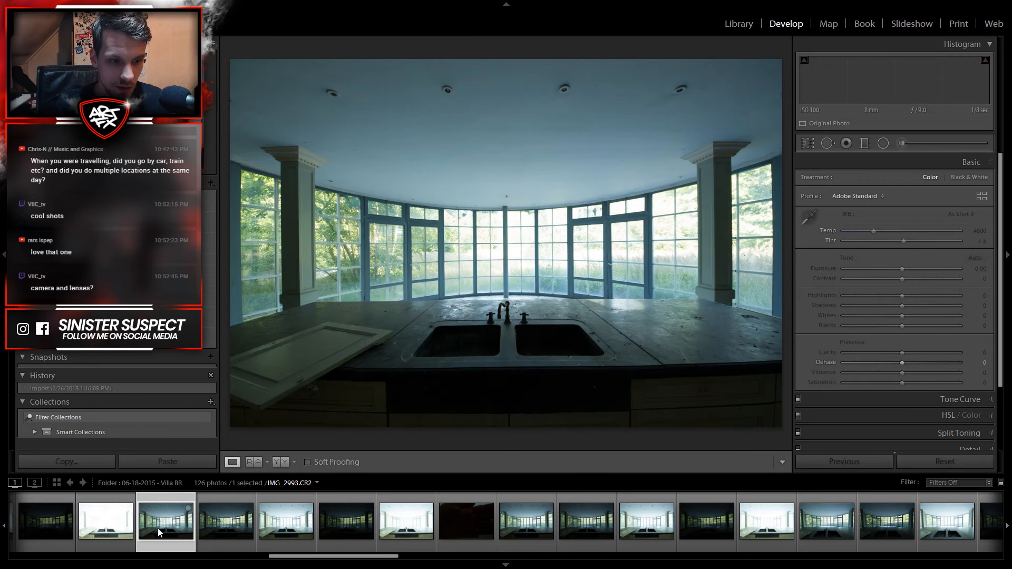
pyautogui.scroll(5, 103, 532)
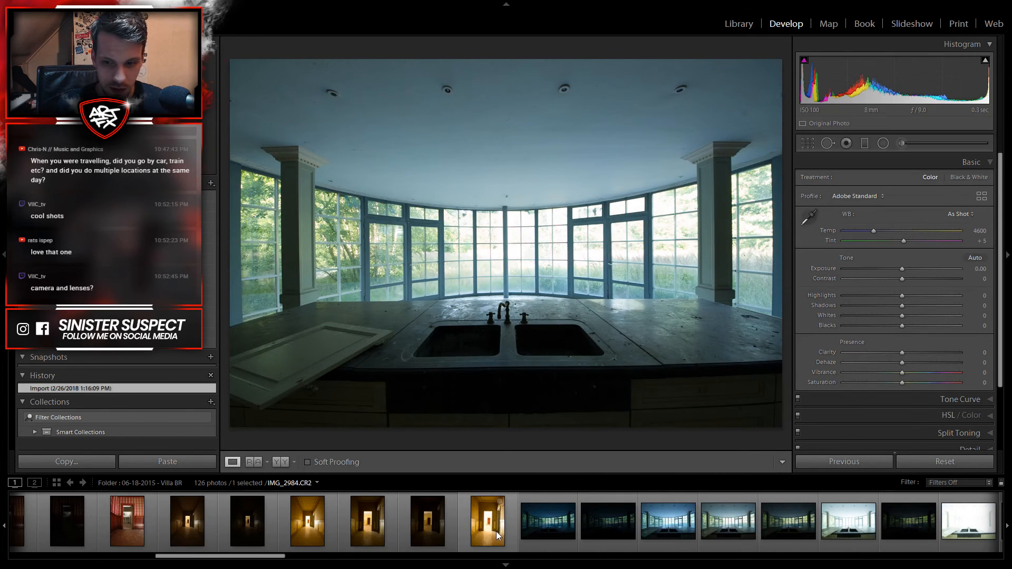
pyautogui.scroll(-2, 496, 532)
pyautogui.click(261, 524)
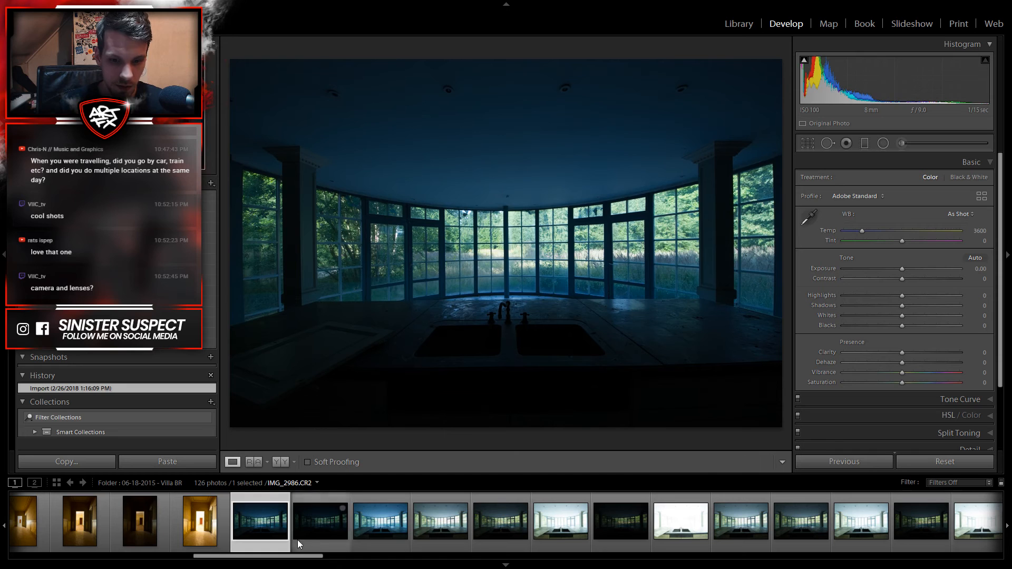
pyautogui.click(330, 534)
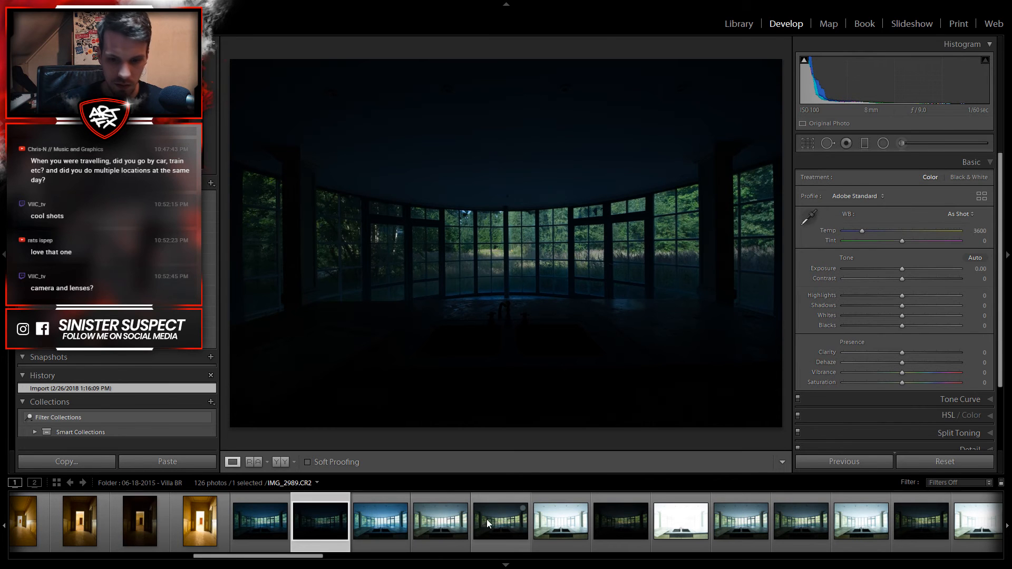
# Step: View the blue-toned kitchen exposure IMG_2987.CR2 and the more neutral IMG_2988.CR2
pyautogui.scroll(5, 317, 527)
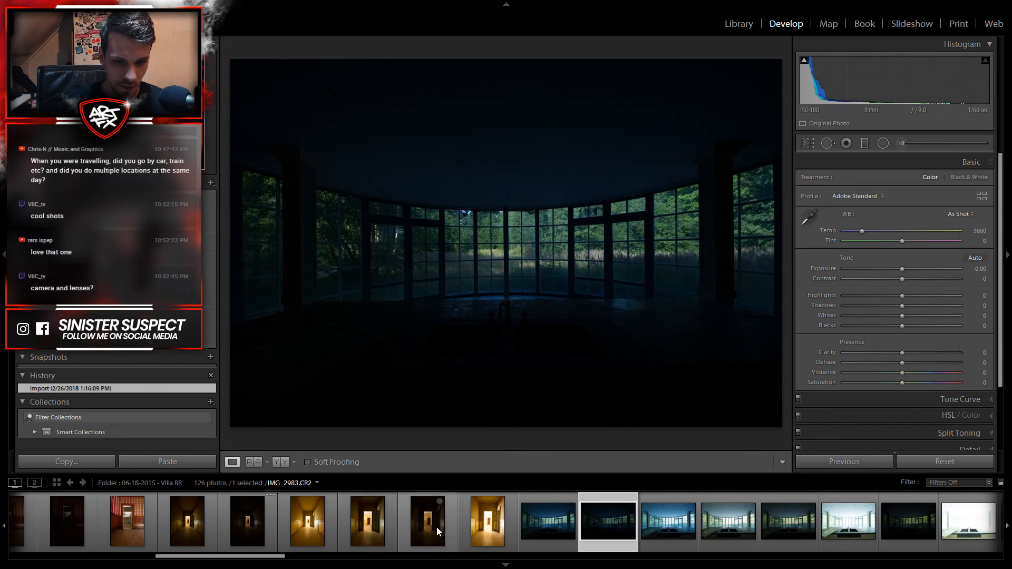
pyautogui.click(682, 526)
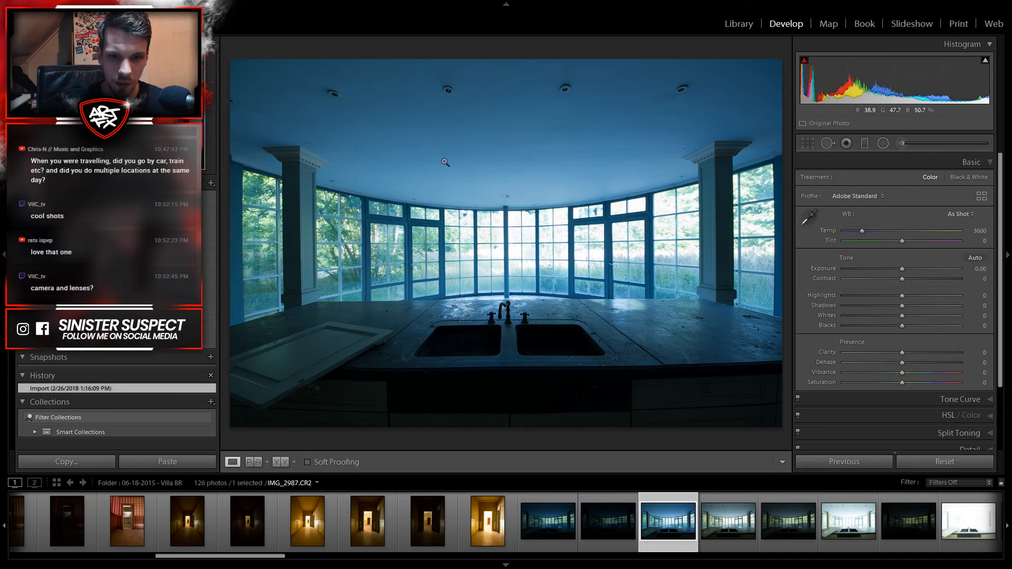
pyautogui.scroll(-3, 666, 520)
pyautogui.click(437, 535)
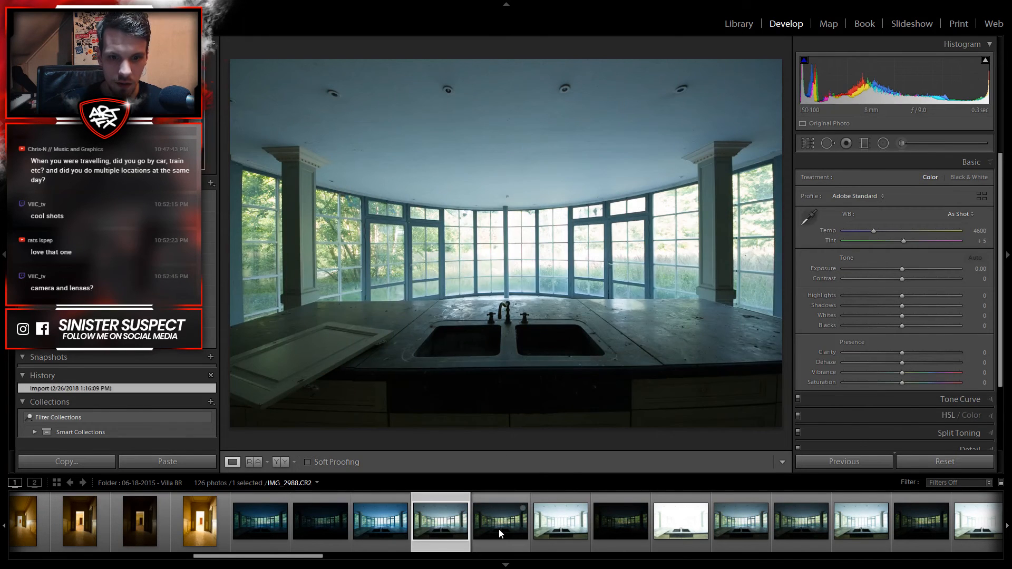
# Step: Compare the dark kitchen exposure IMG_2989.CR2 with the bright IMG_2990.CR2, ending on the bright one
pyautogui.click(480, 517)
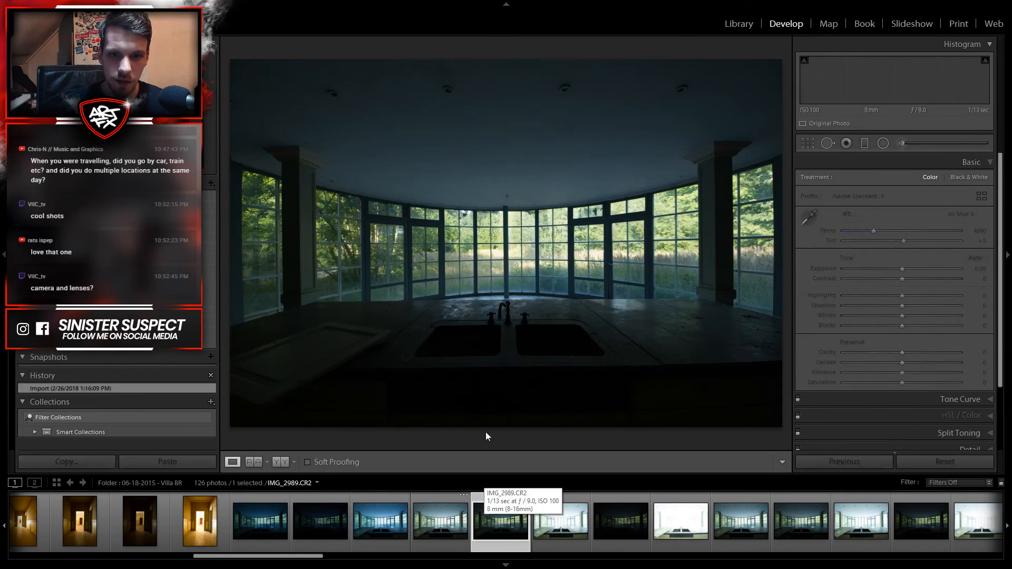
pyautogui.click(567, 526)
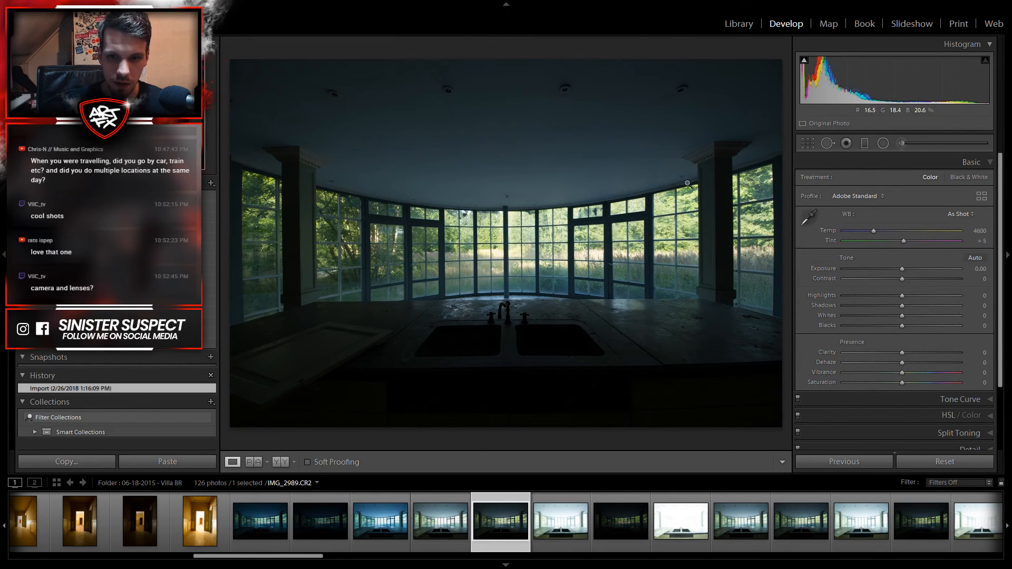
pyautogui.click(556, 533)
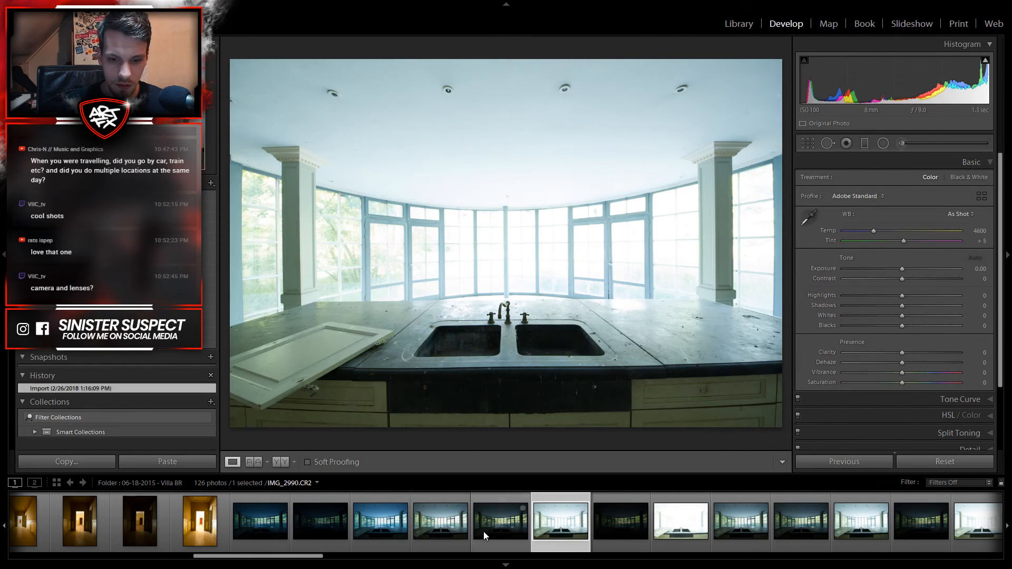
pyautogui.click(432, 529)
pyautogui.click(513, 531)
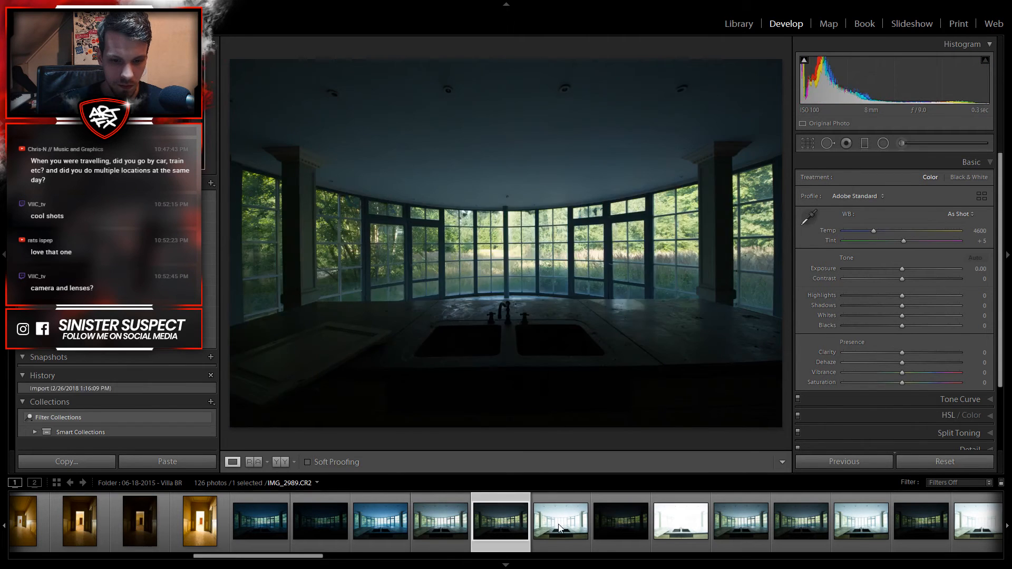
pyautogui.click(559, 528)
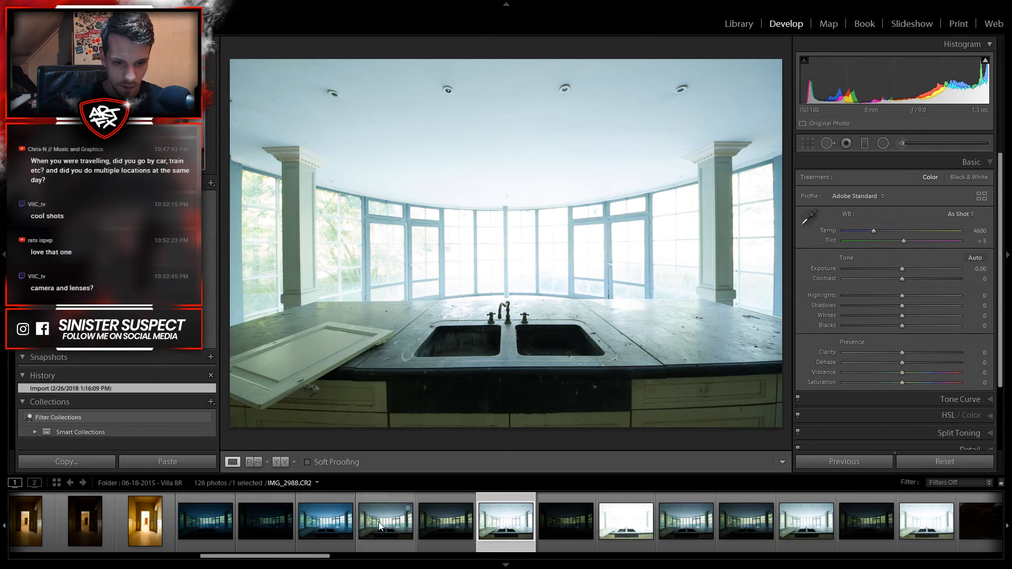
# Step: Select the five bracketed exposures of the close-up sink shot, IMG_3004.CR2 to IMG_3008.CR2
pyautogui.scroll(-5, 678, 514)
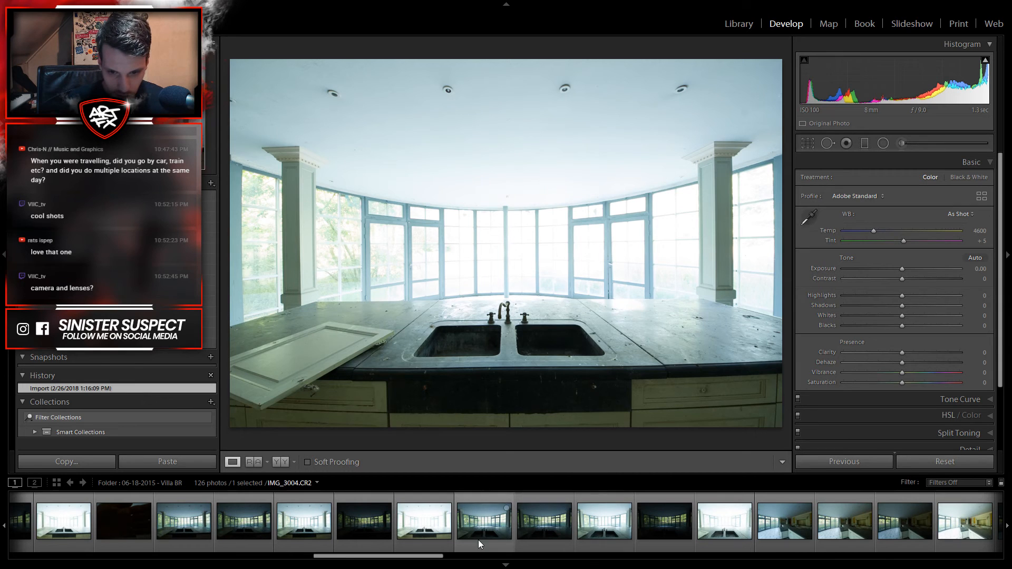
pyautogui.click(707, 523)
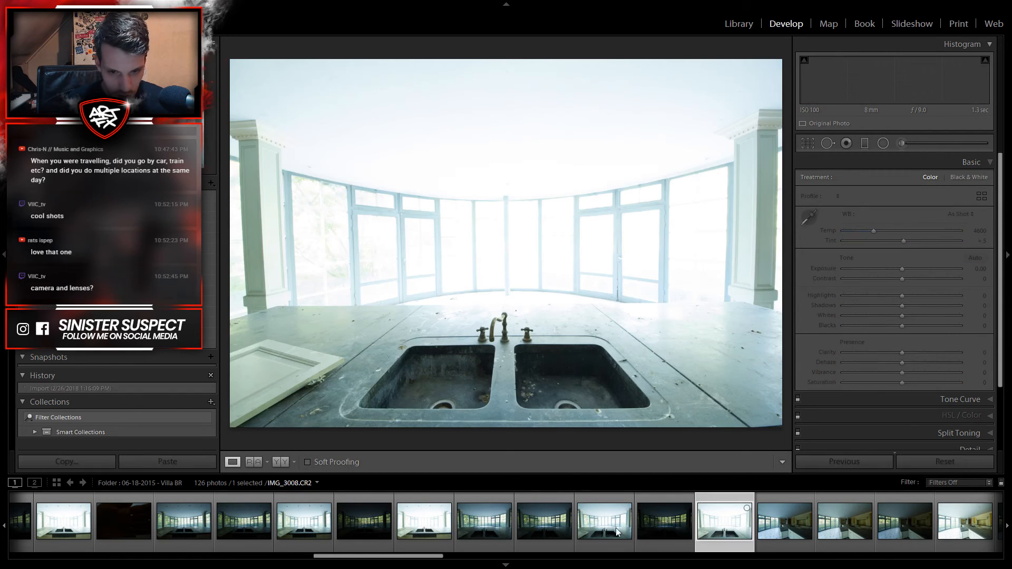
pyautogui.keyDown('shift'); pyautogui.click(507, 520); pyautogui.keyUp('shift')
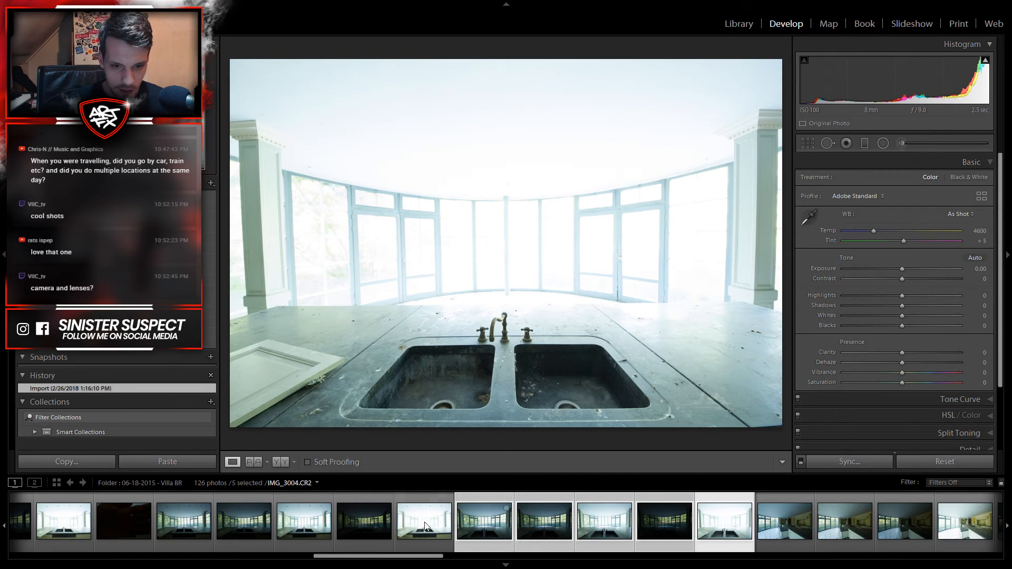
# Step: Select the five bracketed exposures of the wider sink shot, IMG_2999.CR2 to IMG_3003.CR2
pyautogui.click(400, 518)
pyautogui.keyDown('shift'); pyautogui.click(113, 520); pyautogui.keyUp('shift')
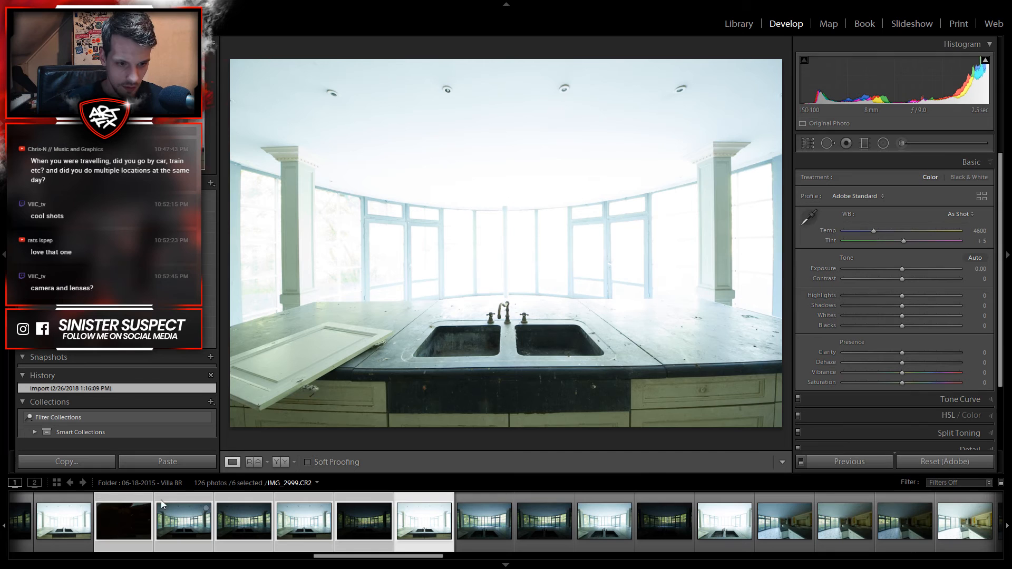
pyautogui.keyDown('shift'); pyautogui.click(174, 501); pyautogui.keyUp('shift')
pyautogui.scroll(2, 194, 531)
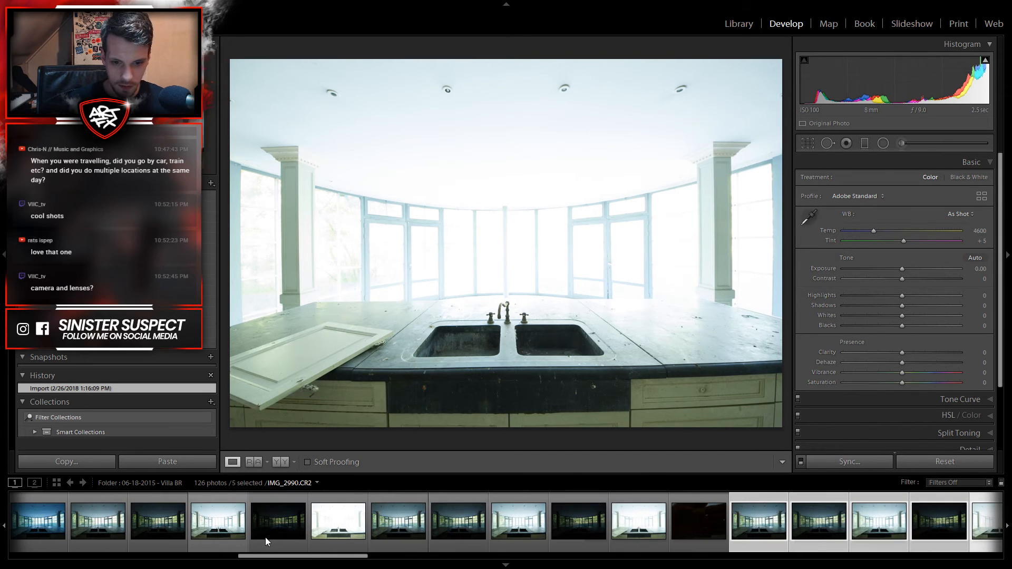
# Step: Select the five frames from IMG_2994.CR2 to IMG_2998.CR2, including the dark separator frame
pyautogui.click(701, 521)
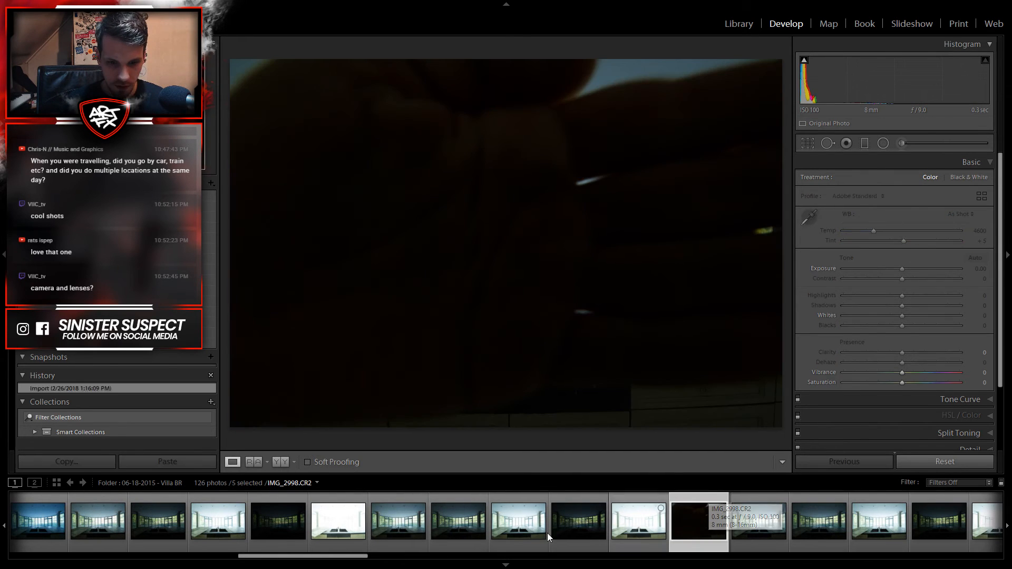
pyautogui.click(694, 521)
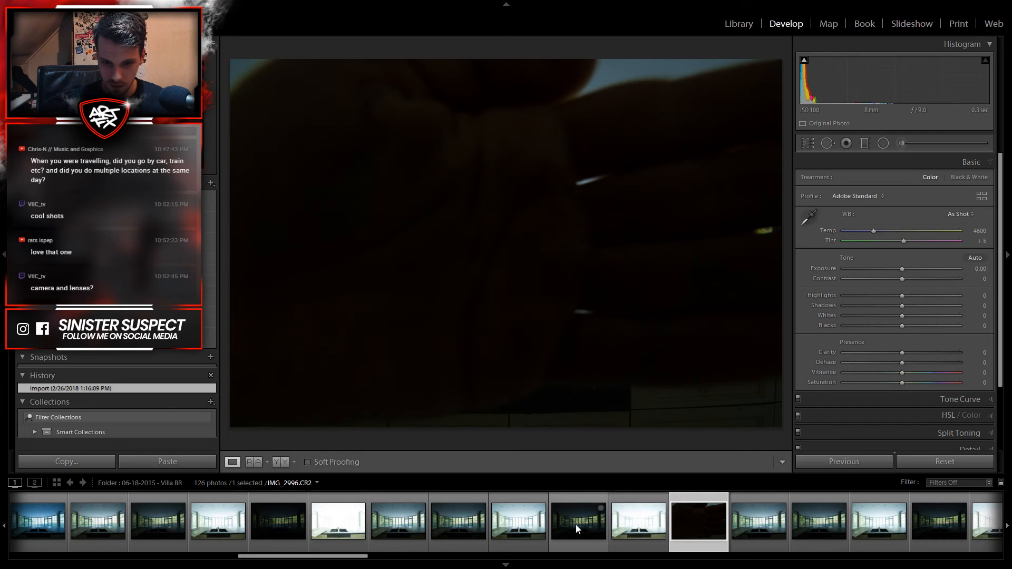
pyautogui.keyDown('shift'); pyautogui.click(451, 526); pyautogui.keyUp('shift')
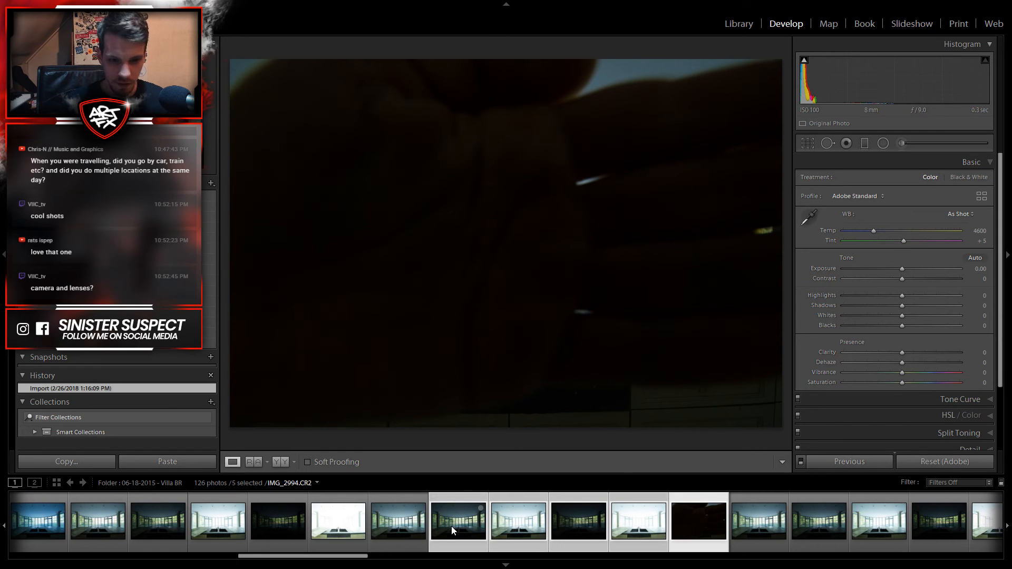
pyautogui.scroll(5, 464, 529)
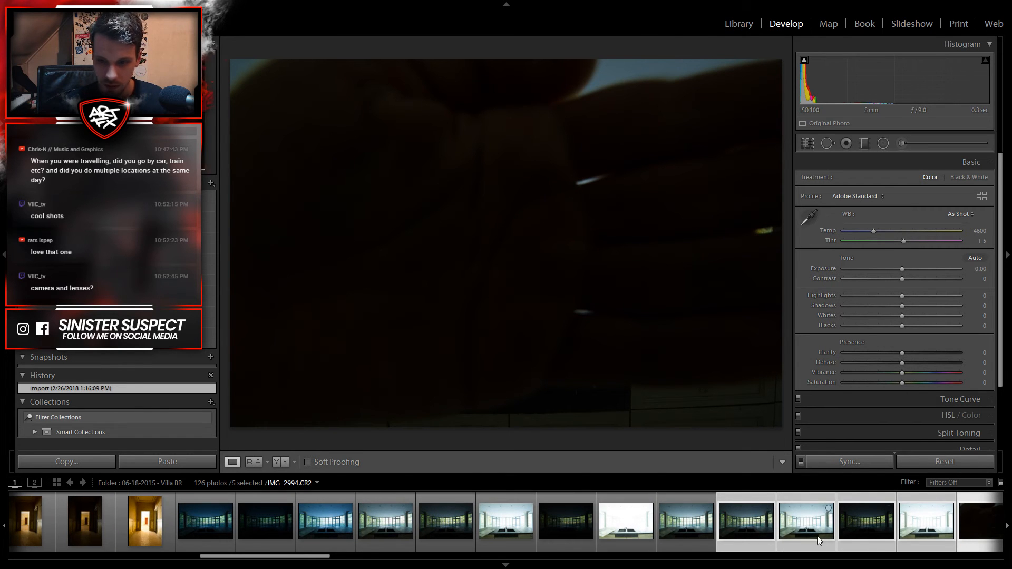
pyautogui.scroll(-5, 853, 533)
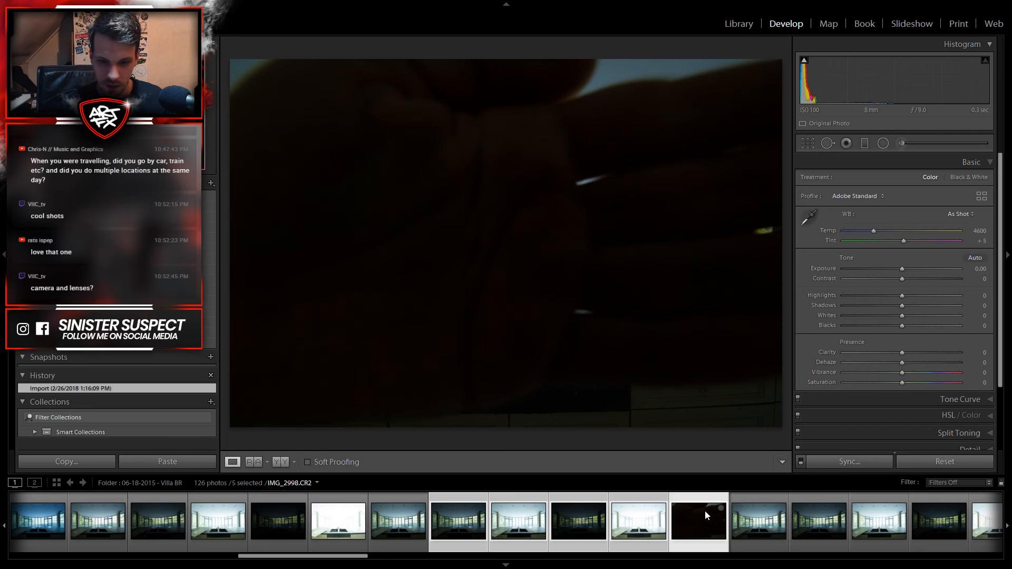
# Step: View the dark separator frame IMG_2998.CR2 and the medium kitchen exposure IMG_2993.CR2
pyautogui.click(704, 496)
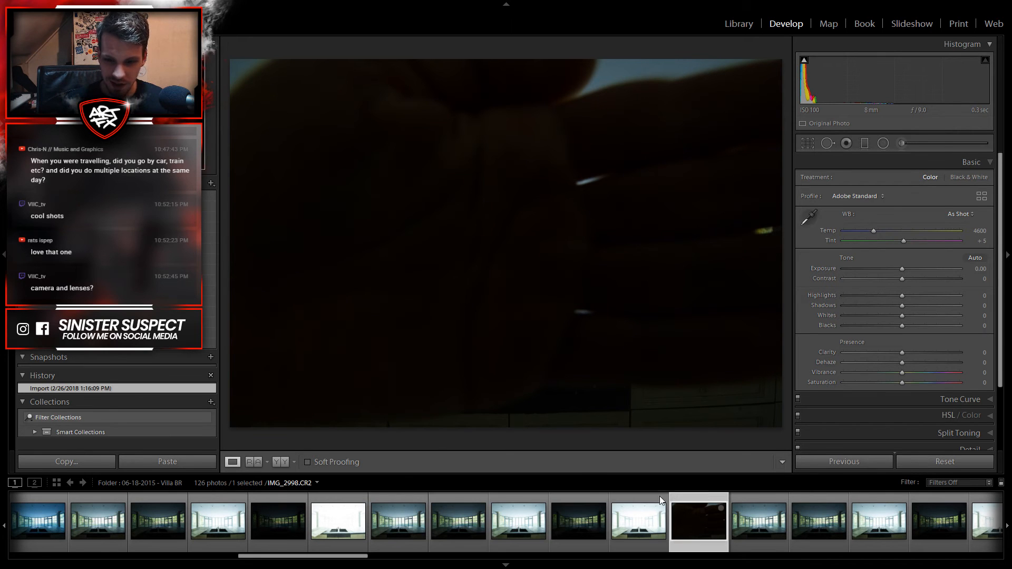
pyautogui.click(400, 502)
pyautogui.scroll(9, 422, 527)
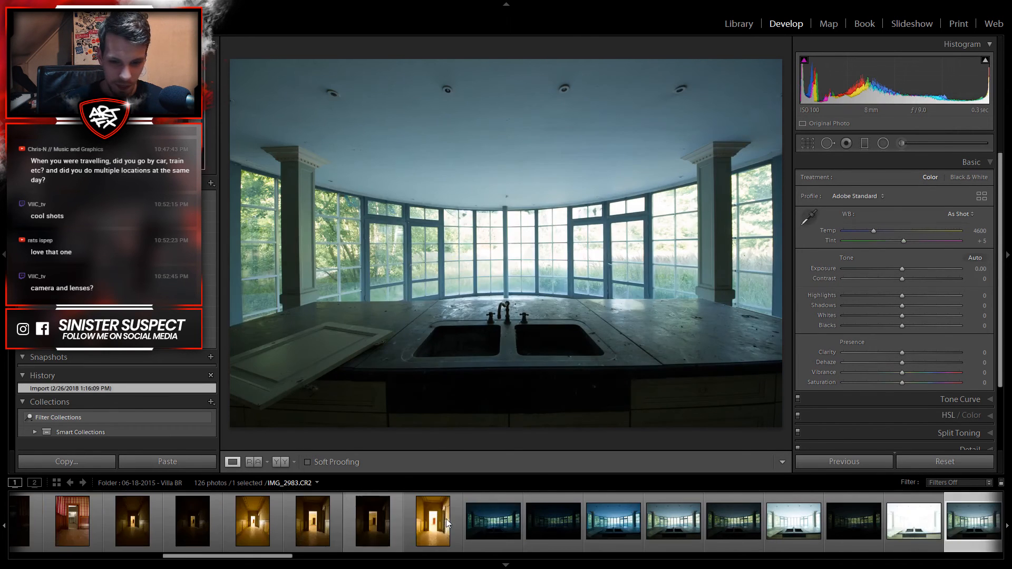
pyautogui.scroll(-5, 447, 518)
# Step: Select the kitchen exposures IMG_2985.CR2 to IMG_2989.CR2, and view the blue-toned IMG_2987.CR2 on its own
pyautogui.click(204, 522)
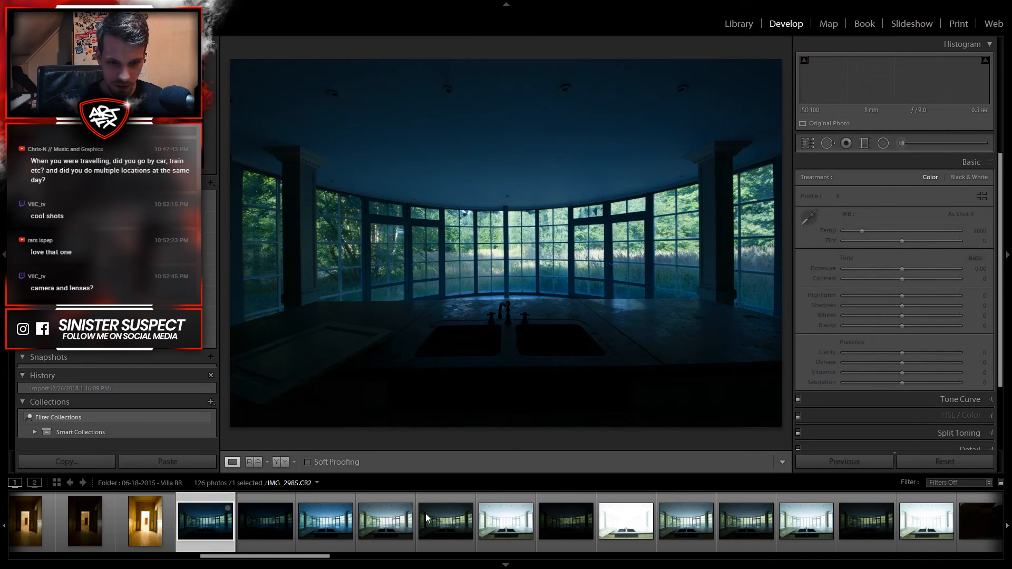
pyautogui.keyDown('shift'); pyautogui.click(505, 529); pyautogui.keyUp('shift')
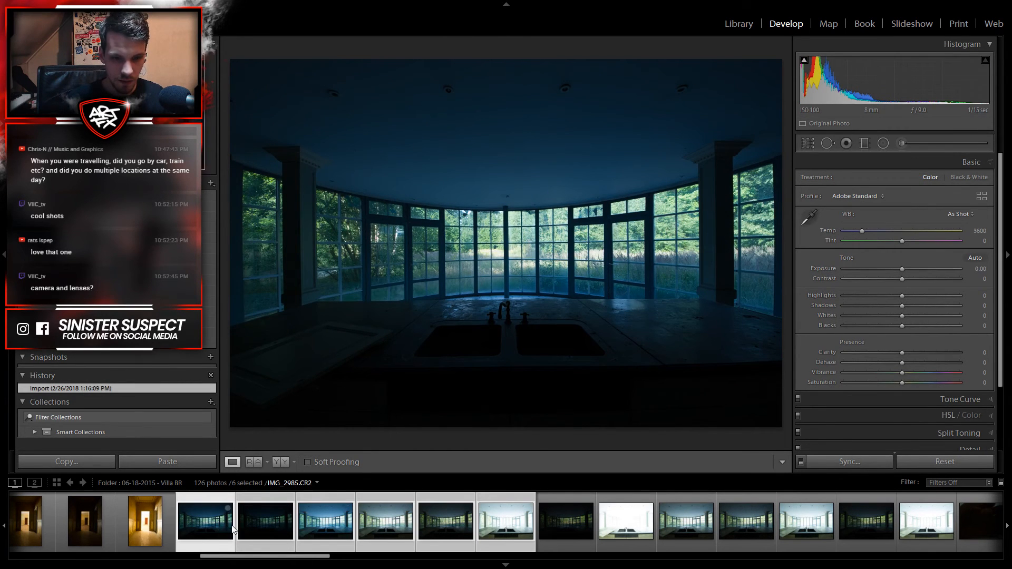
pyautogui.click(516, 519)
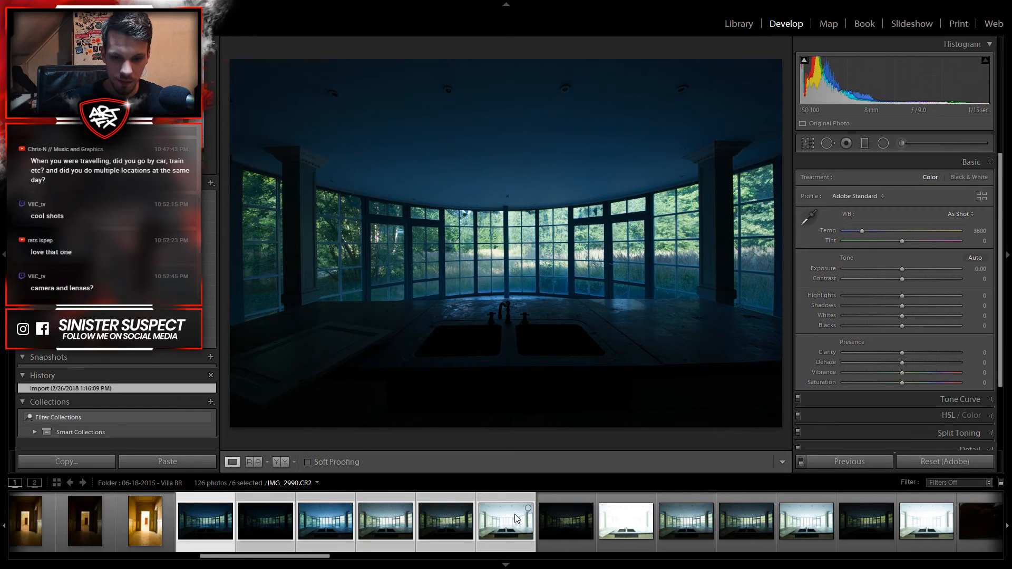
pyautogui.keyDown('ctrl'); pyautogui.click(488, 514); pyautogui.keyUp('ctrl')
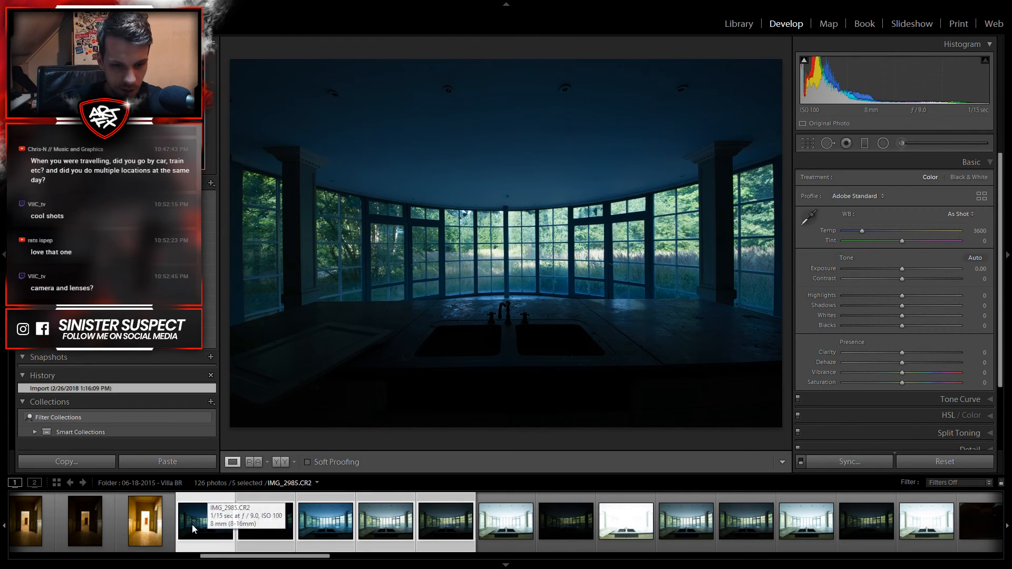
pyautogui.click(273, 532)
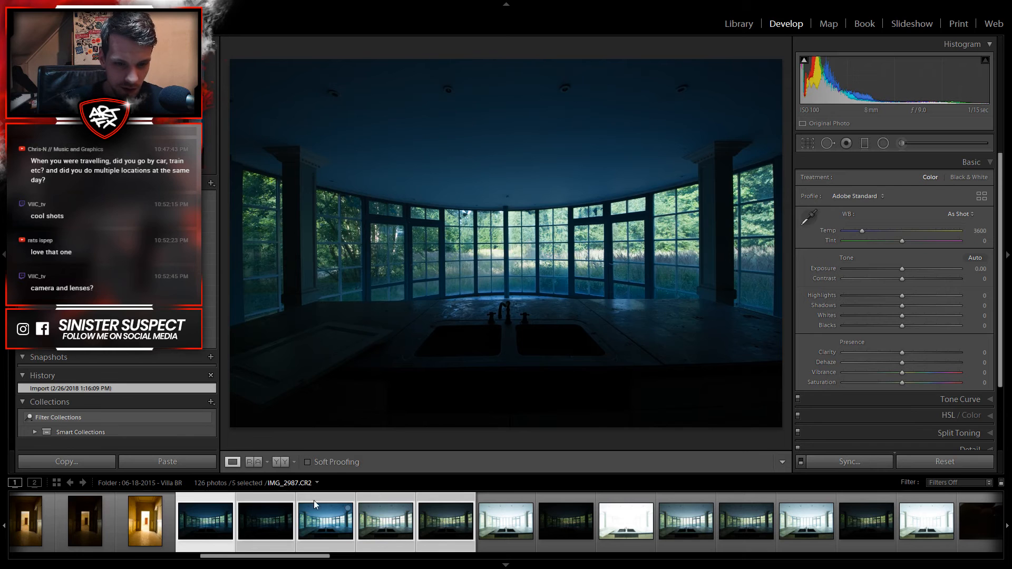
pyautogui.click(319, 498)
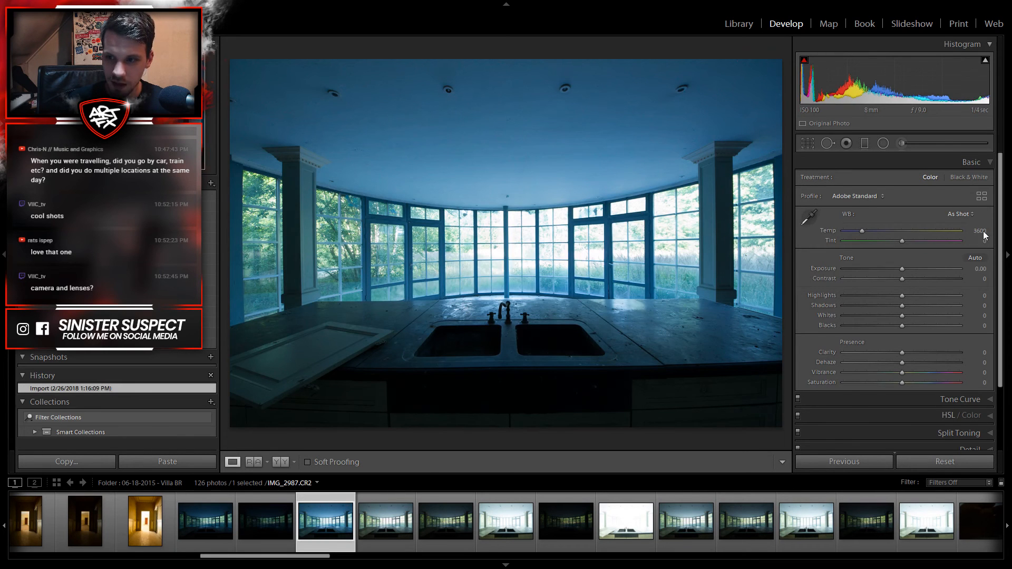
# Step: Select the five kitchen exposures IMG_2988.CR2 to IMG_2992.CR2 and start an HDR photo merge with them
pyautogui.click(379, 524)
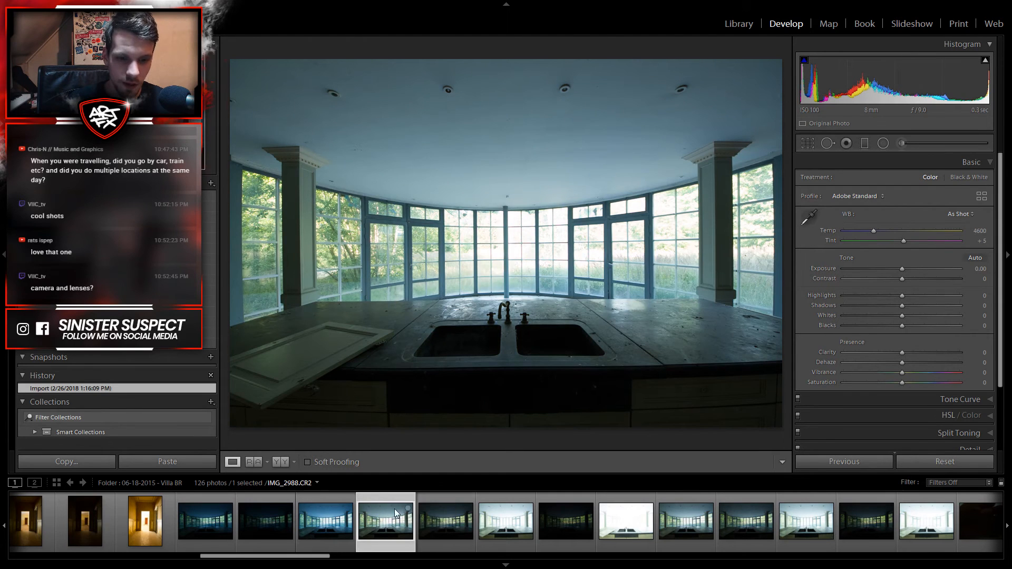
pyautogui.keyDown('shift'); pyautogui.click(628, 534); pyautogui.keyUp('shift')
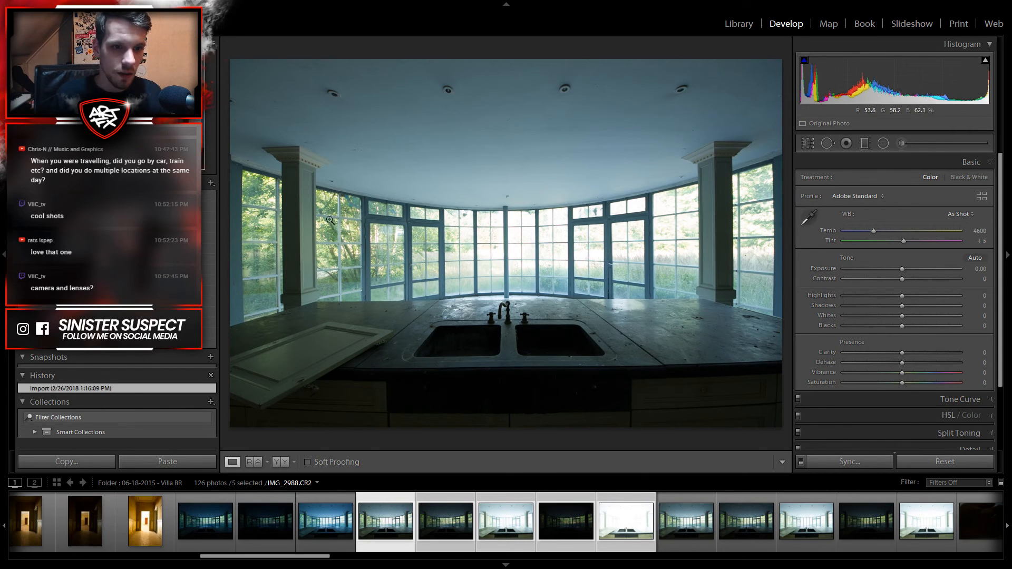
pyautogui.rightClick(517, 529)
pyautogui.moveTo(564, 300)
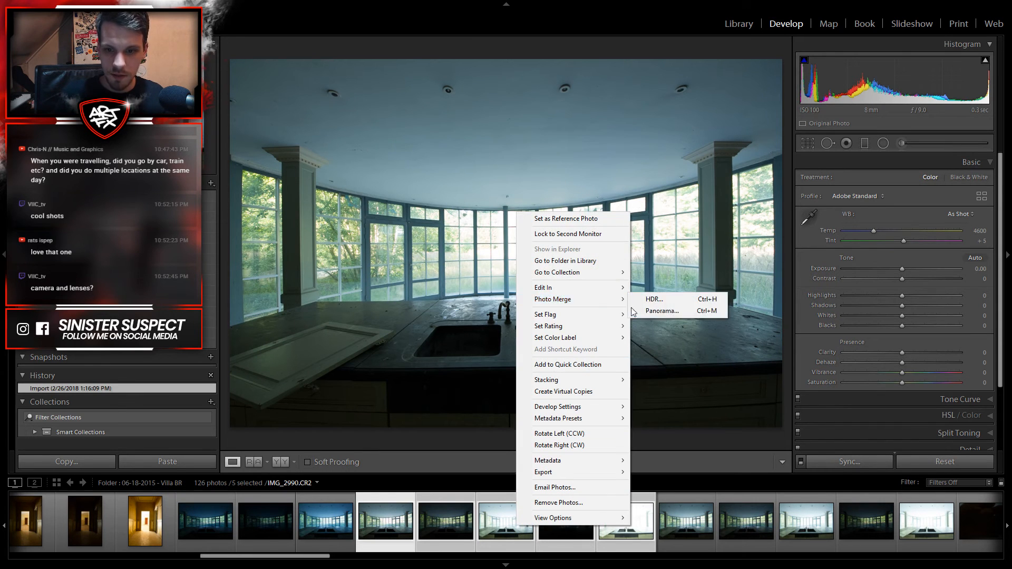
pyautogui.click(650, 300)
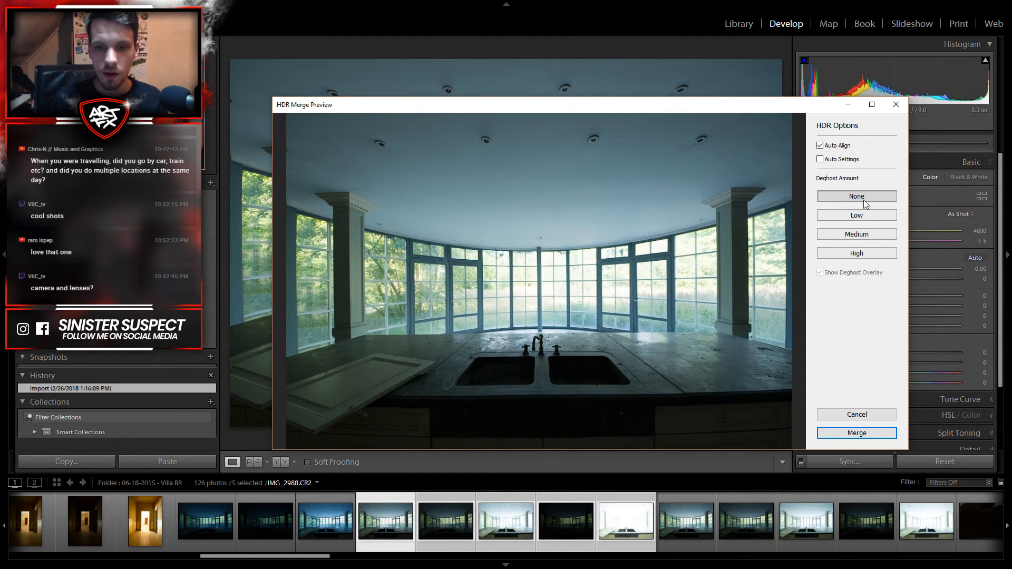
# Step: Preview Low and Medium deghosting, and merge the HDR with the Deghost Amount set to None
pyautogui.click(860, 222)
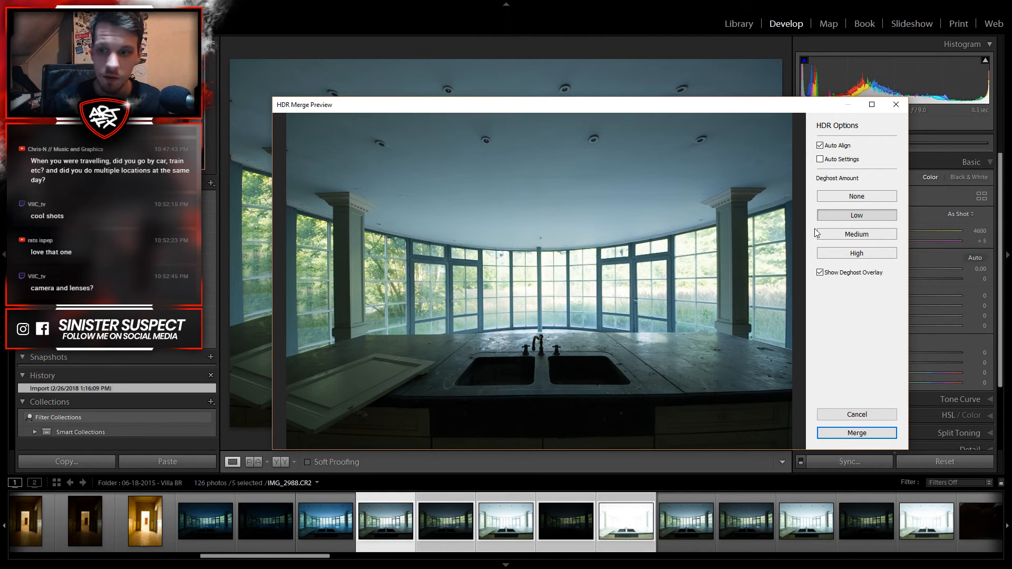
pyautogui.click(861, 237)
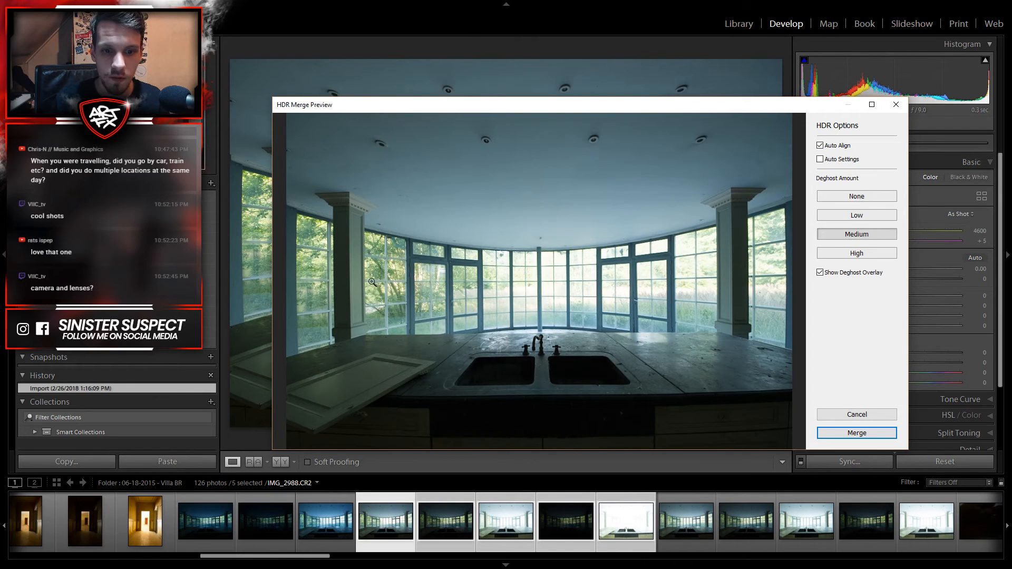
pyautogui.click(849, 198)
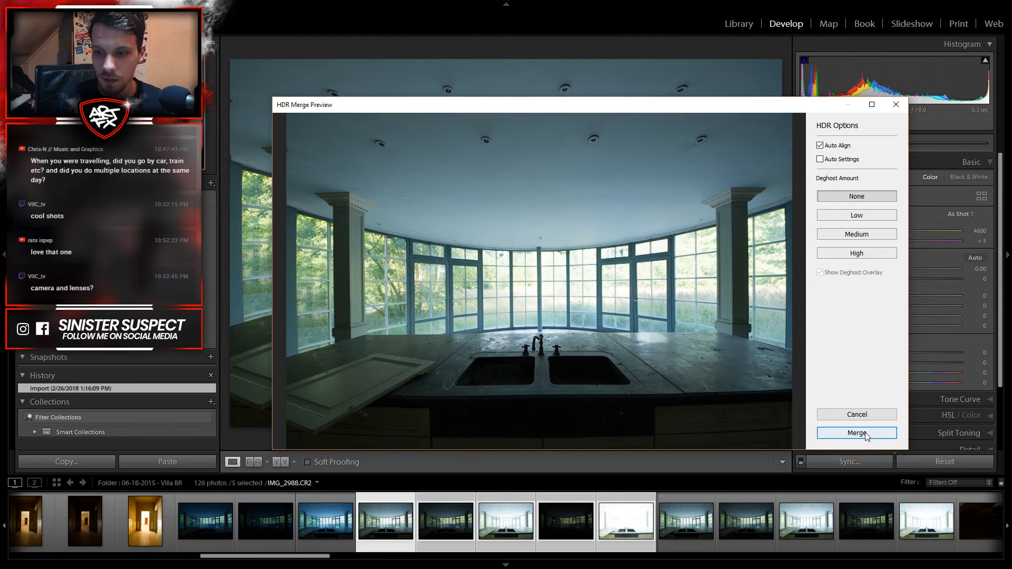
pyautogui.click(857, 433)
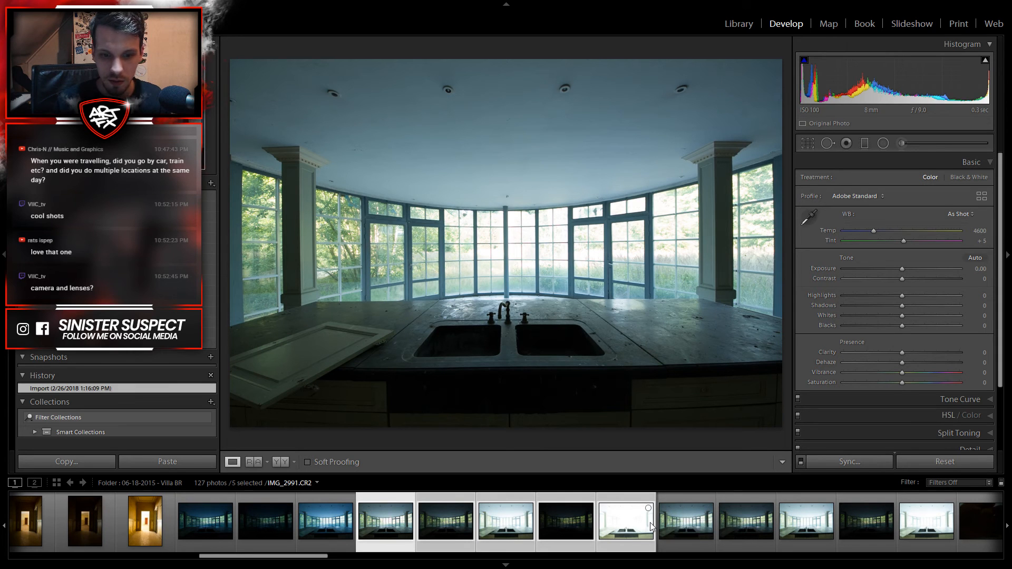
# Step: Sort the Villa BR folder by File Name in Library and open IMG_2988-HDR.dng in Develop
pyautogui.click(738, 24)
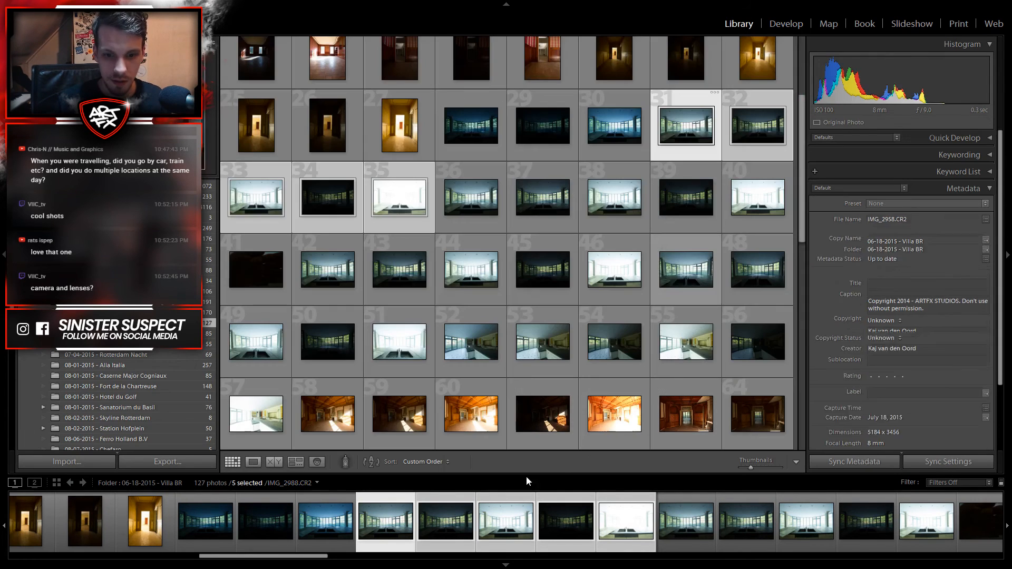
pyautogui.click(422, 461)
pyautogui.click(429, 398)
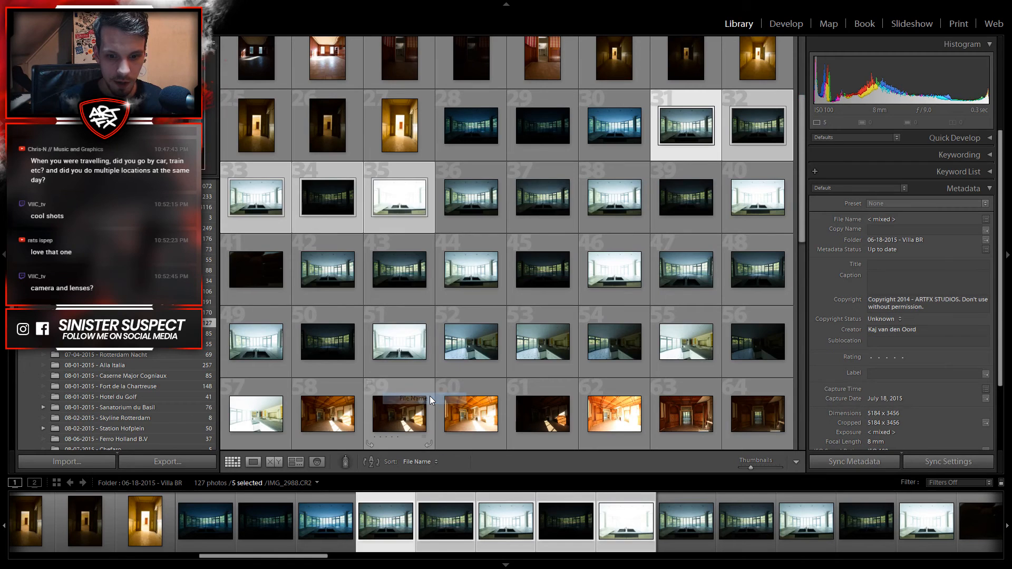
pyautogui.click(386, 518)
pyautogui.click(784, 23)
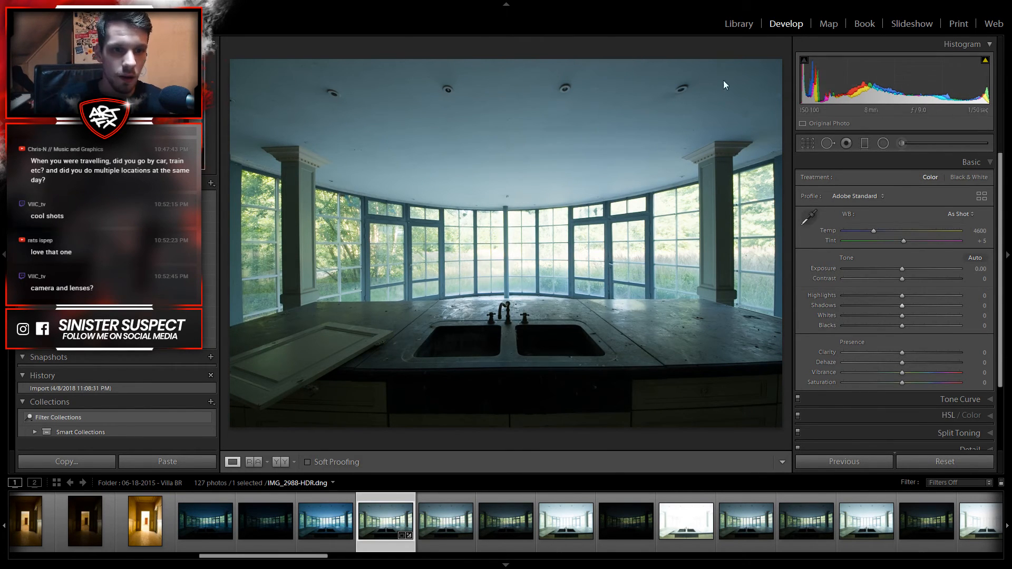
# Step: Enable profile corrections and chromatic aberration removal on the HDR photo, with the profile's Vignetting amount at 0
pyautogui.scroll(-3, 942, 381)
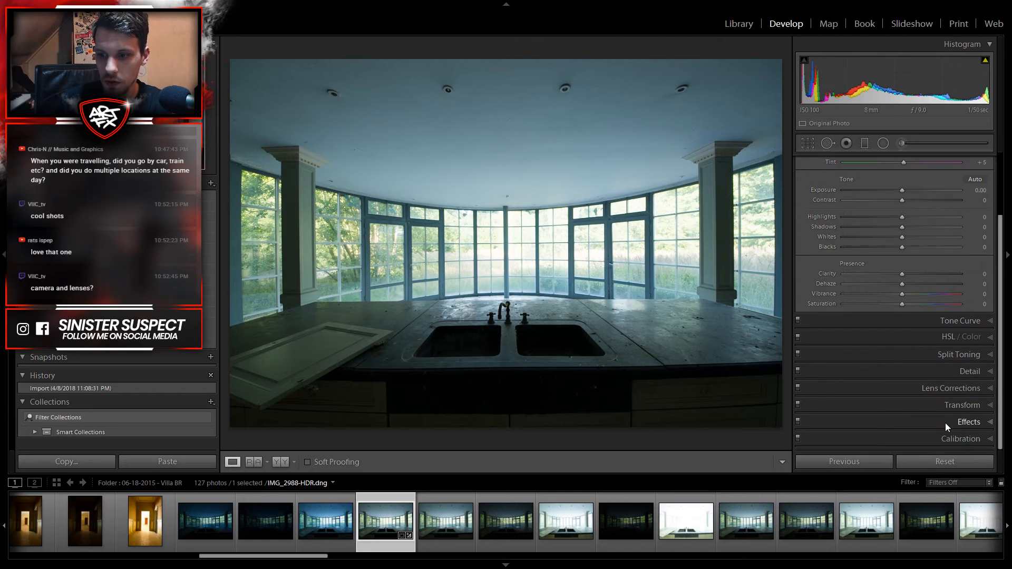
pyautogui.click(950, 390)
pyautogui.click(854, 254)
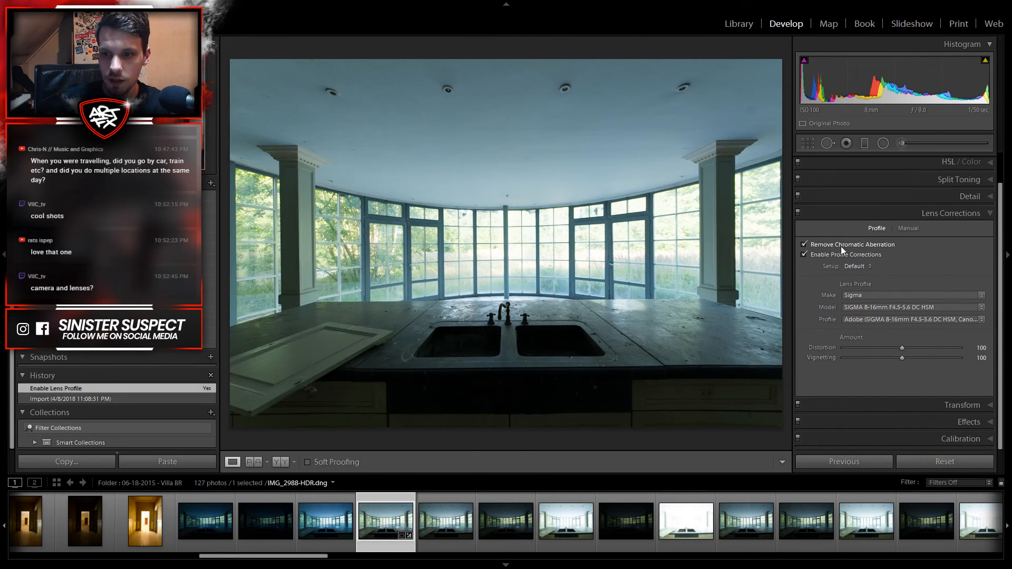
pyautogui.click(840, 246)
pyautogui.moveTo(900, 357); pyautogui.dragTo(800, 367)
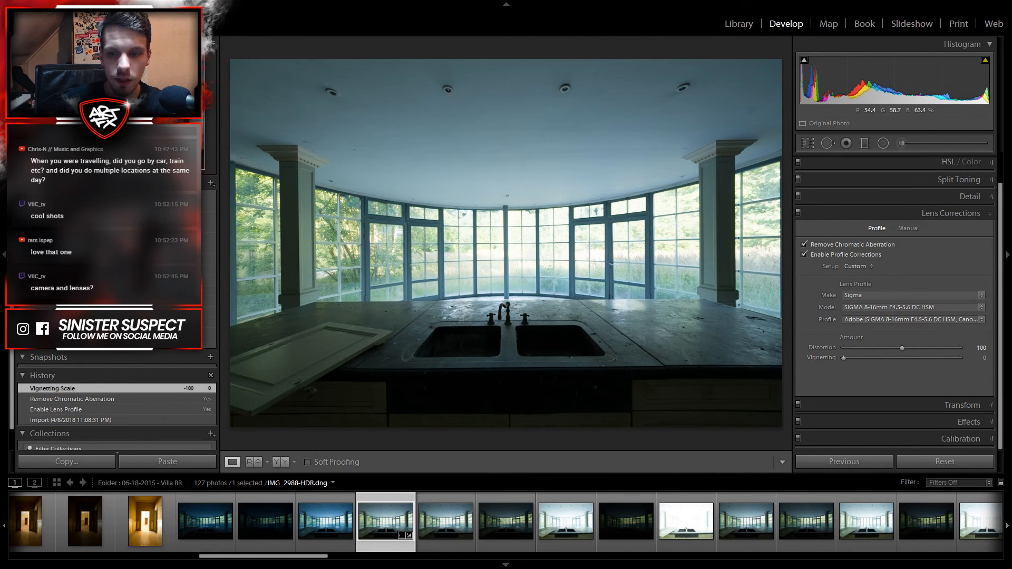
pyautogui.click(949, 213)
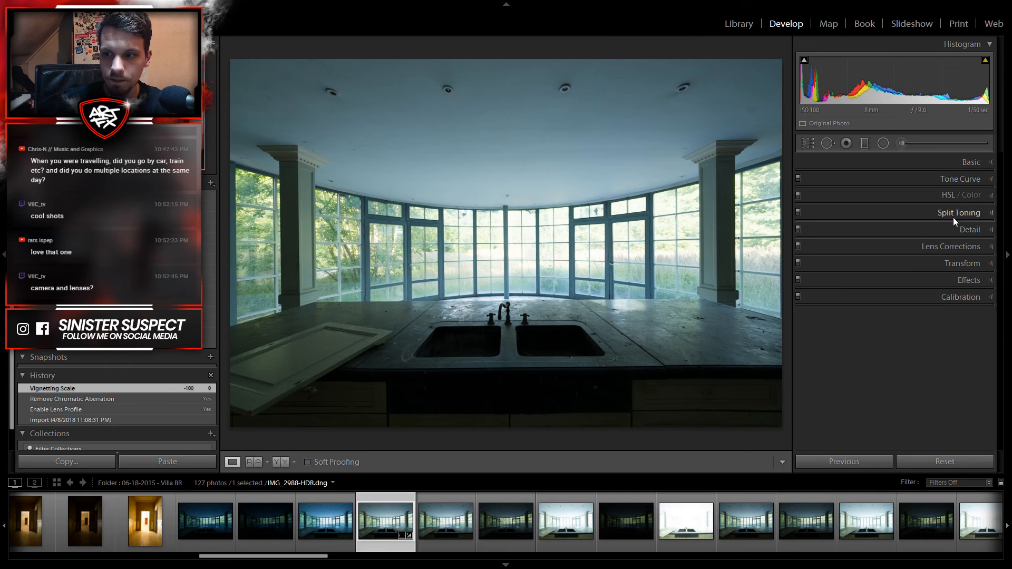
# Step: Compare the Vertical and Full Upright corrections on the HDR photo, and end with Vertical applied
pyautogui.click(953, 262)
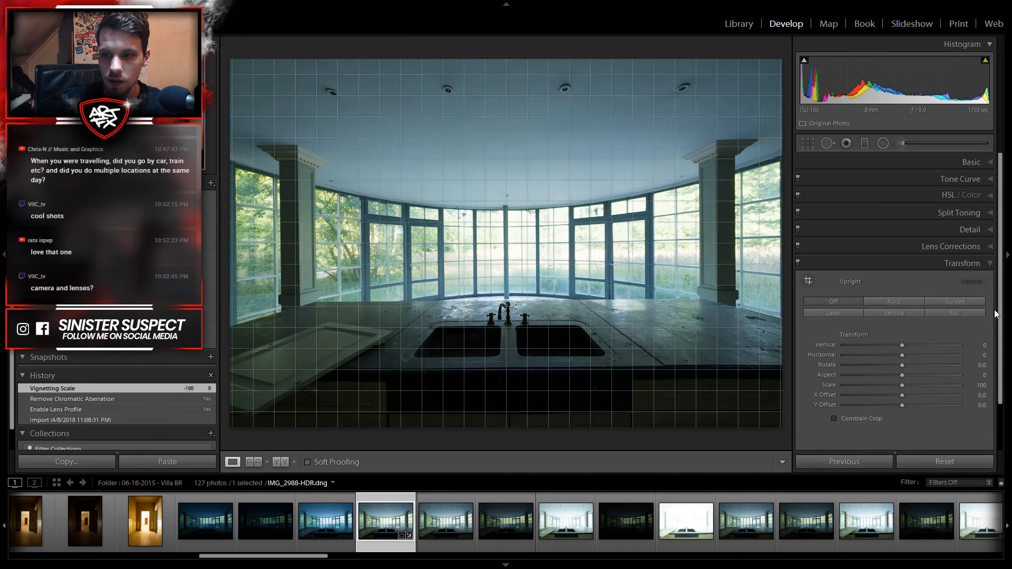
pyautogui.click(893, 315)
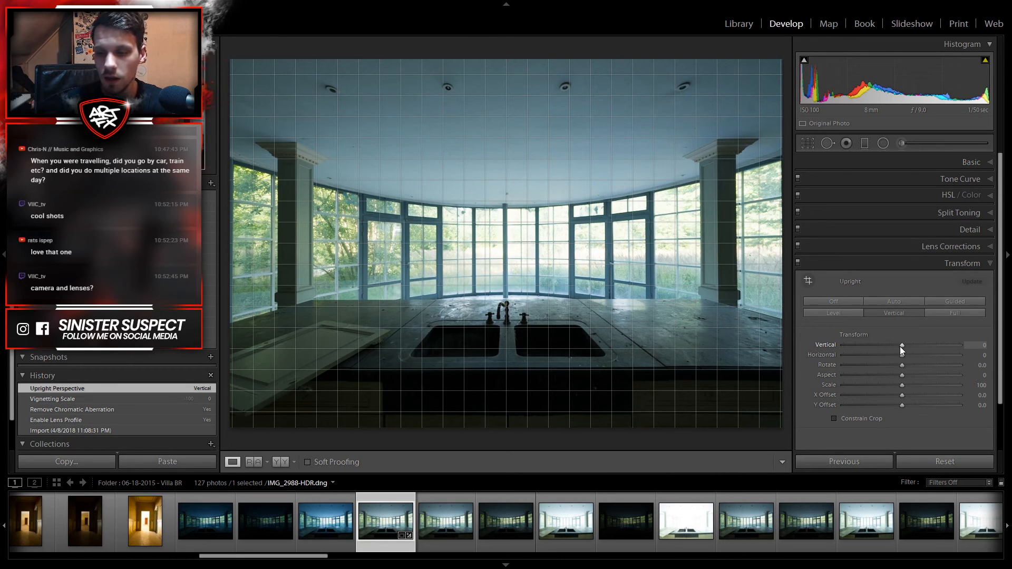
pyautogui.click(956, 312)
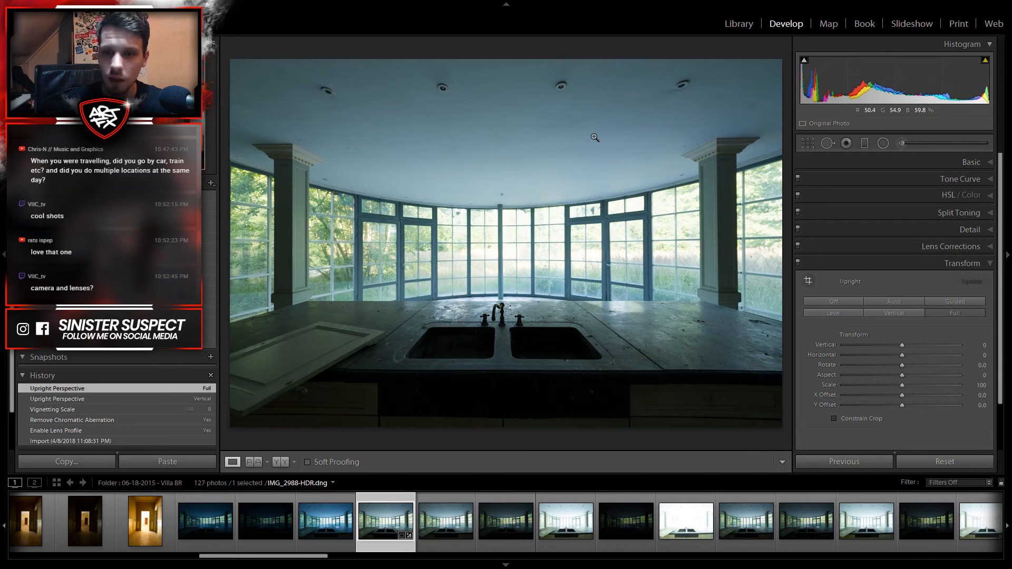
pyautogui.moveTo(899, 356); pyautogui.dragTo(899, 356)
pyautogui.click(901, 310)
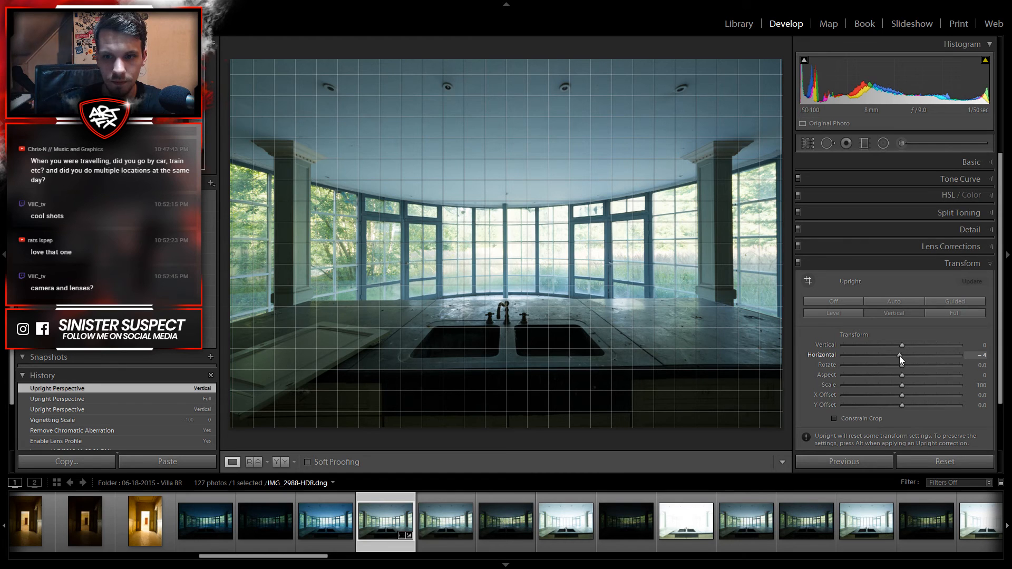
# Step: Set the Horizontal transform to -4 and check the vertical alignment against the grid, leaving Vertical at 0
pyautogui.moveTo(900, 356); pyautogui.dragTo(899, 356)
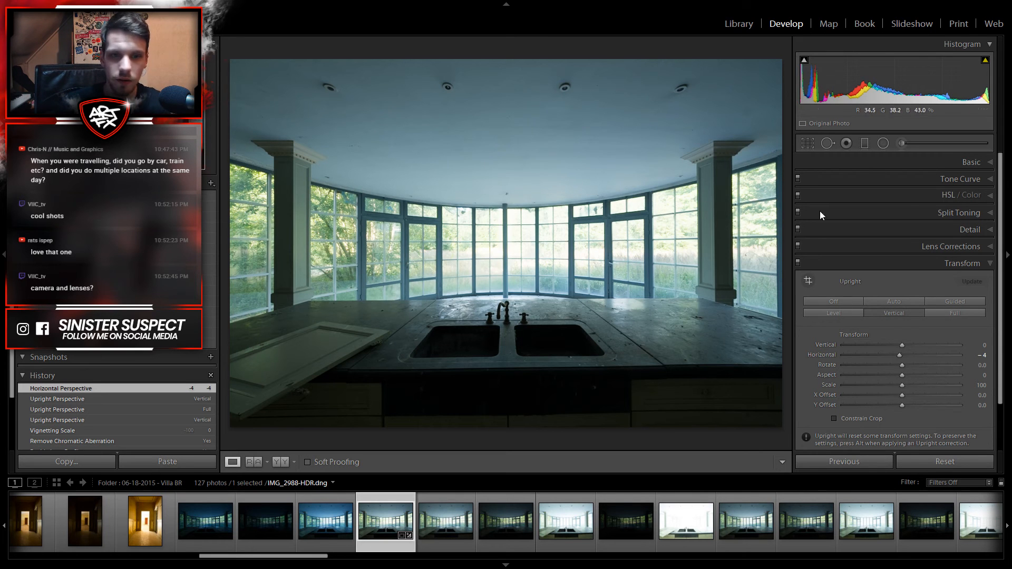
pyautogui.moveTo(903, 345); pyautogui.dragTo(904, 346)
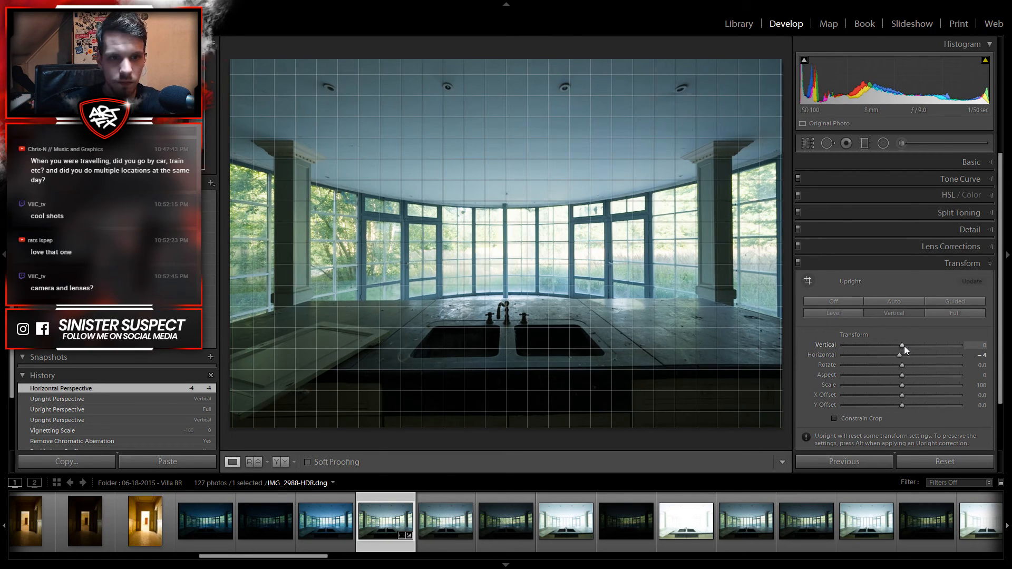
pyautogui.moveTo(903, 346); pyautogui.dragTo(904, 345)
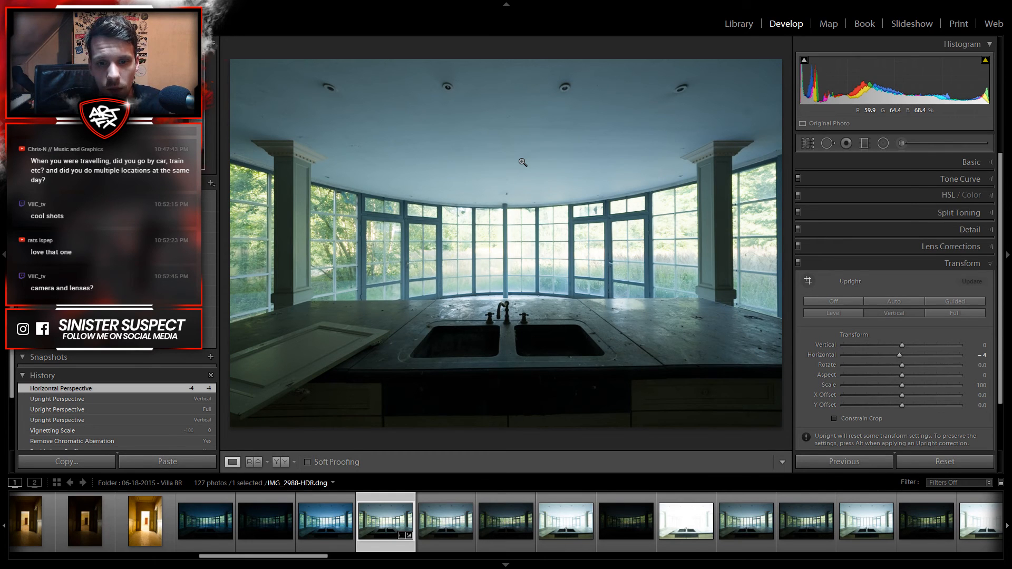
# Step: Set Highlights to -100 and Contrast to +60, and try Exposure at +2.76 before resetting it to 0.00
pyautogui.click(949, 263)
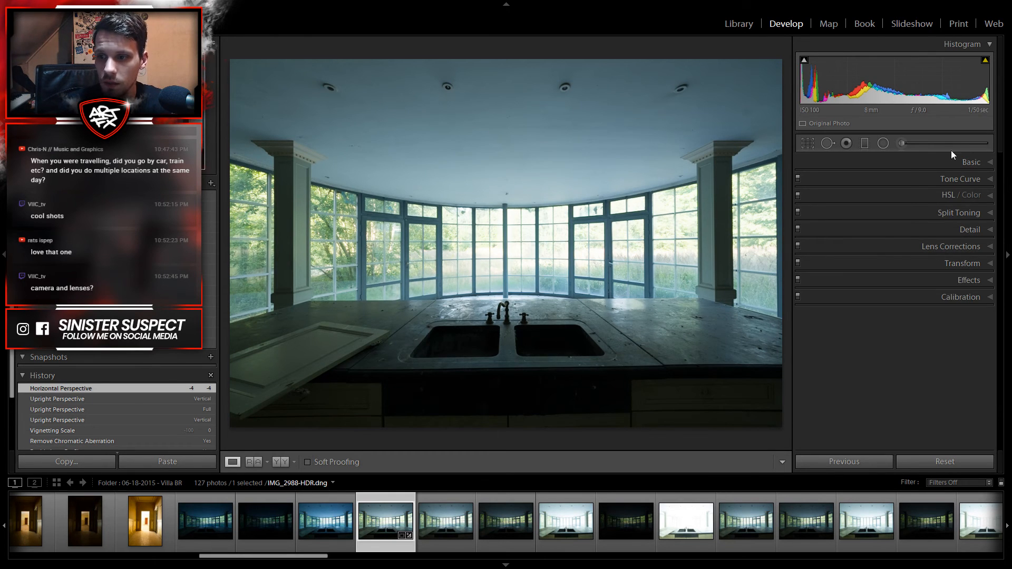
pyautogui.click(981, 162)
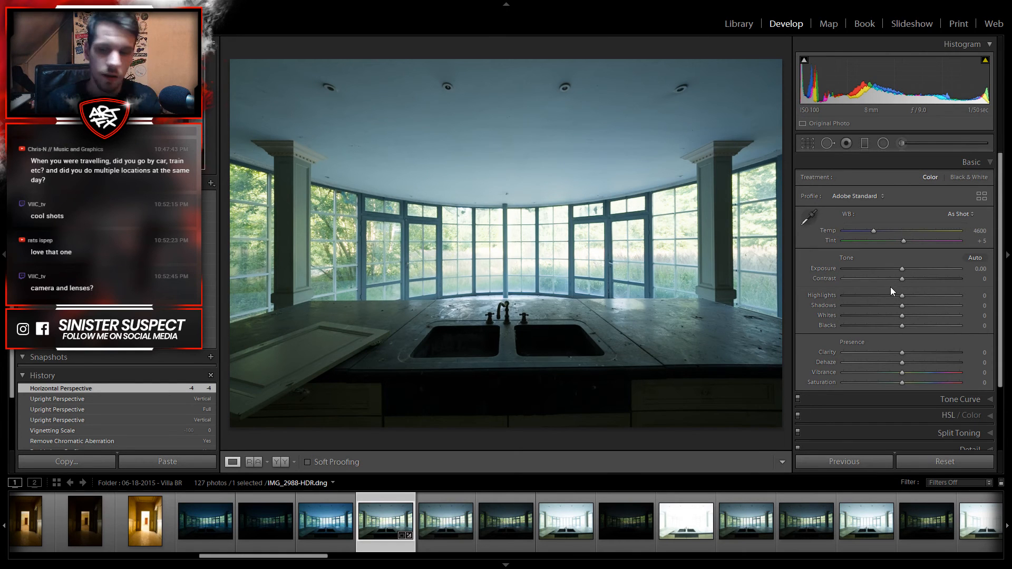
pyautogui.moveTo(902, 294); pyautogui.dragTo(731, 307)
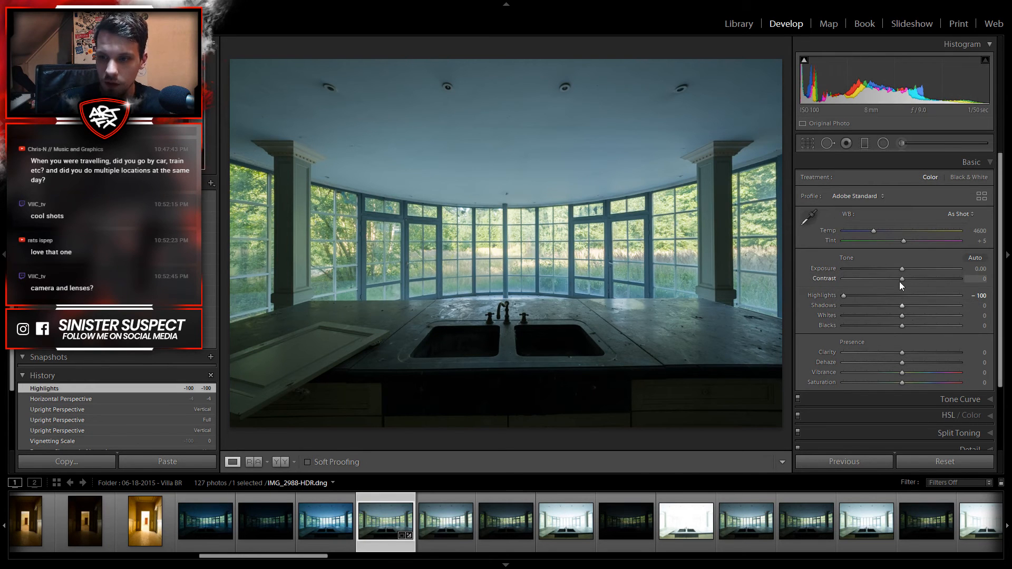
pyautogui.moveTo(902, 279); pyautogui.dragTo(936, 280)
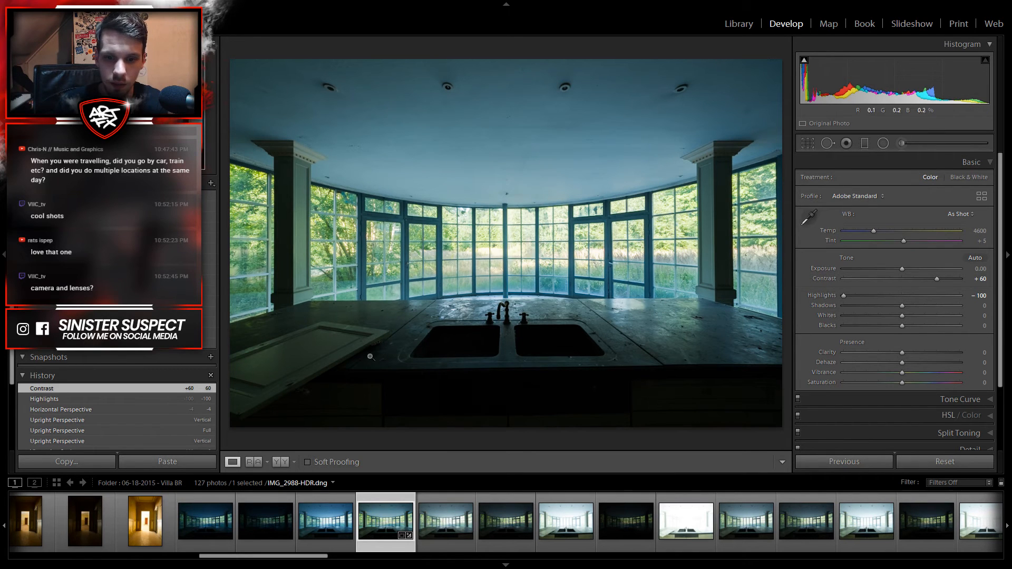
pyautogui.moveTo(901, 269)
pyautogui.mouseDown()
pyautogui.moveTo(927, 276)
pyautogui.moveTo(915, 277)
pyautogui.mouseUp()
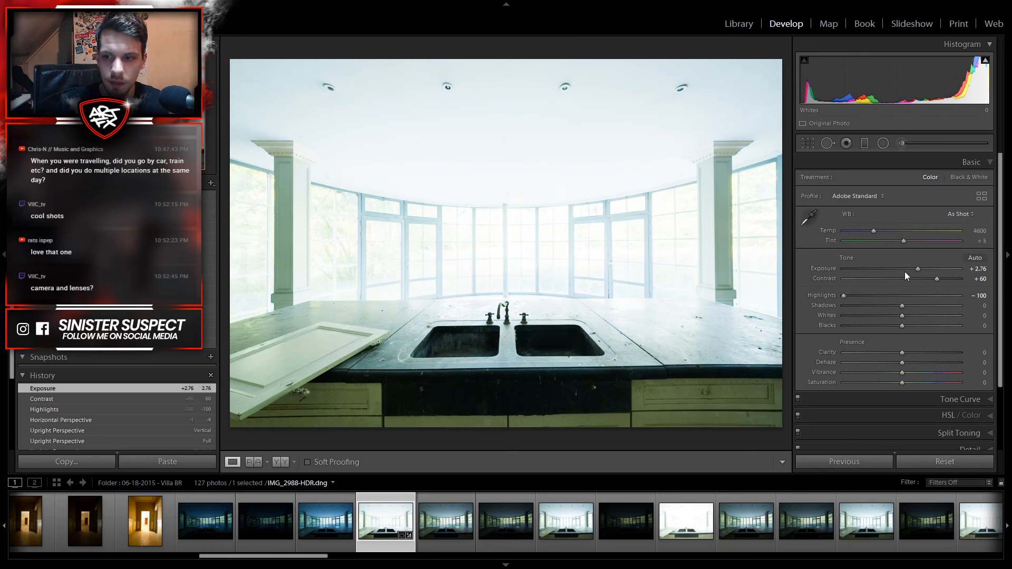
pyautogui.doubleClick(918, 267)
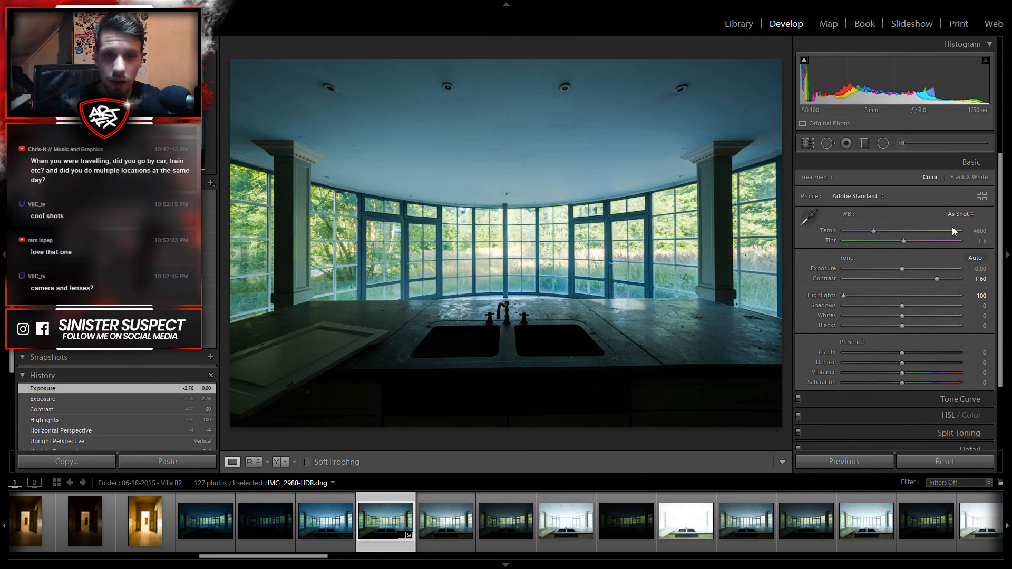
# Step: Adjust the photo's white balance to a Temp of 5122 and a Tint of +18
pyautogui.moveTo(875, 231); pyautogui.dragTo(881, 232)
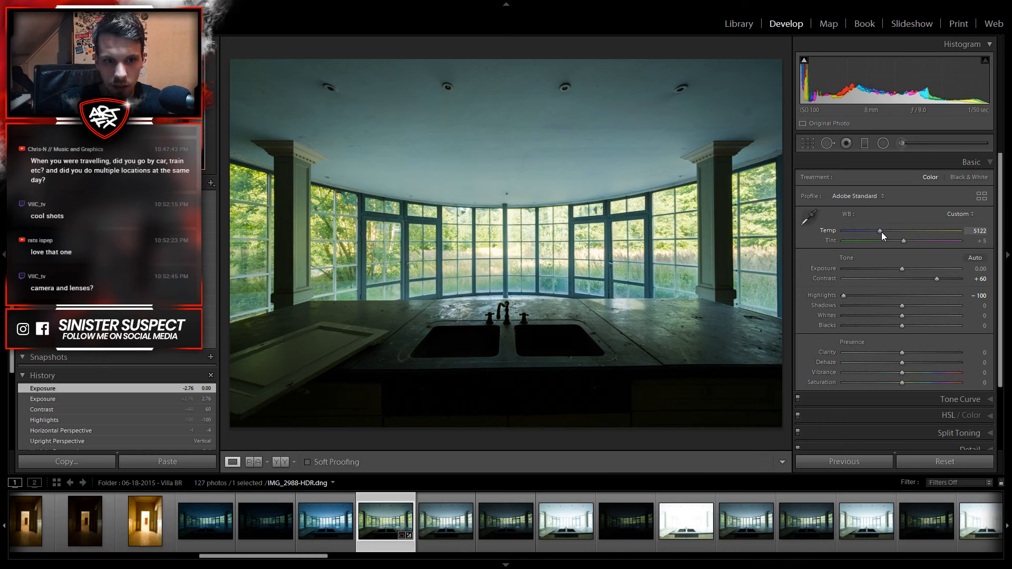
pyautogui.moveTo(906, 242); pyautogui.dragTo(909, 240)
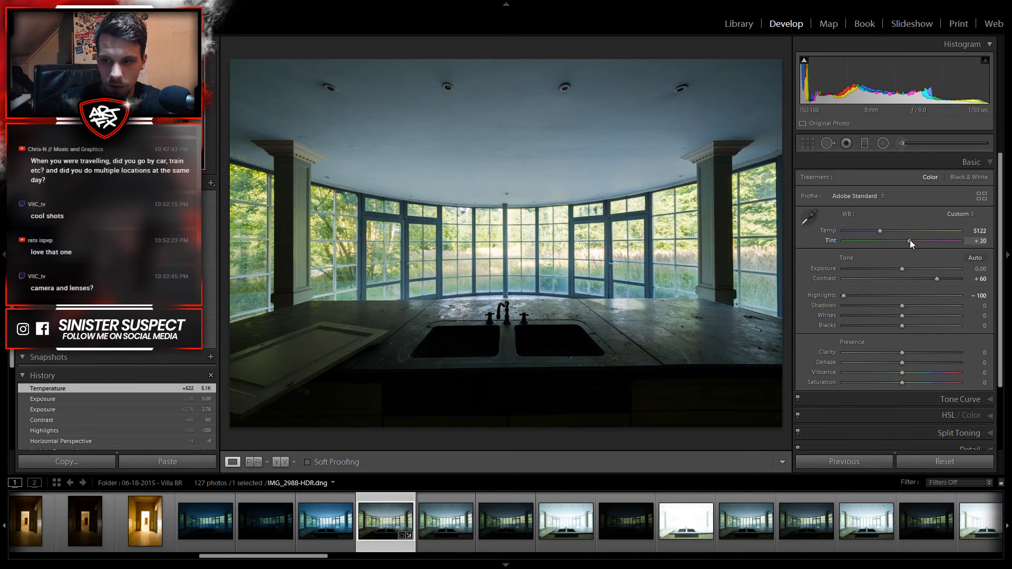
pyautogui.moveTo(910, 239); pyautogui.dragTo(908, 241)
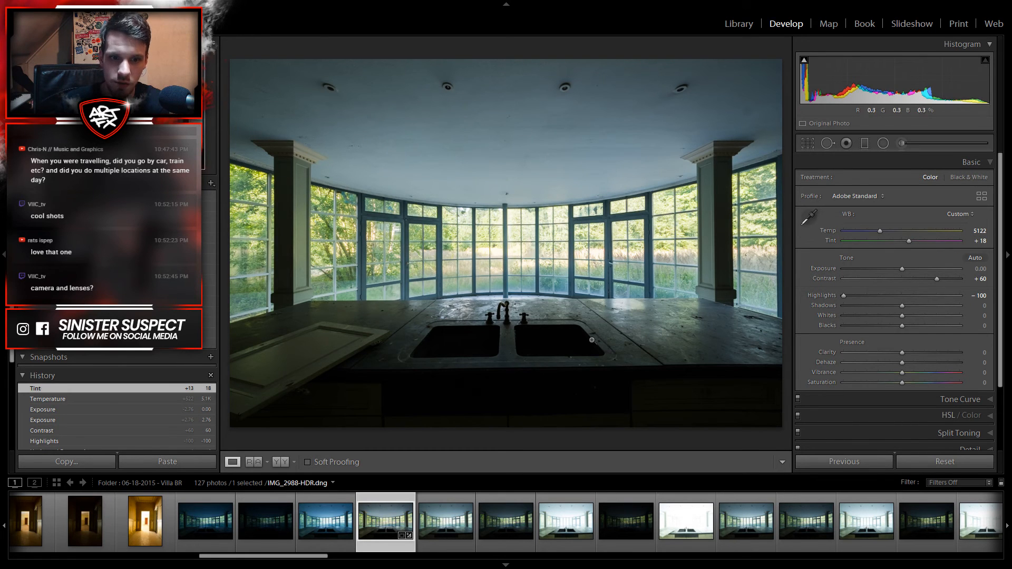
# Step: Set Shadows to +44, Whites to -100 and Exposure to -1.22 to darken the windows and ceiling
pyautogui.moveTo(902, 306); pyautogui.dragTo(1008, 316)
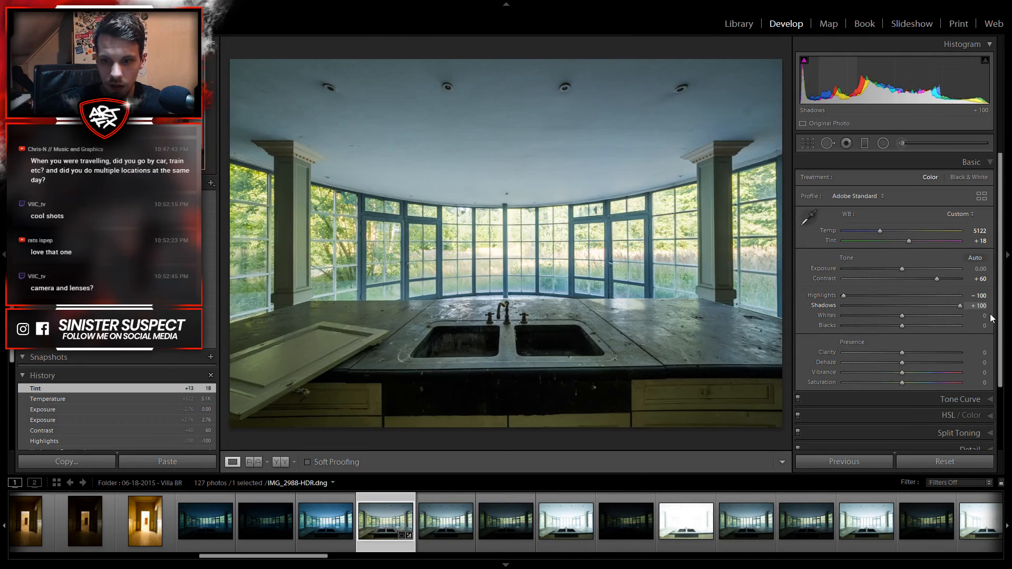
pyautogui.moveTo(963, 314); pyautogui.dragTo(881, 333)
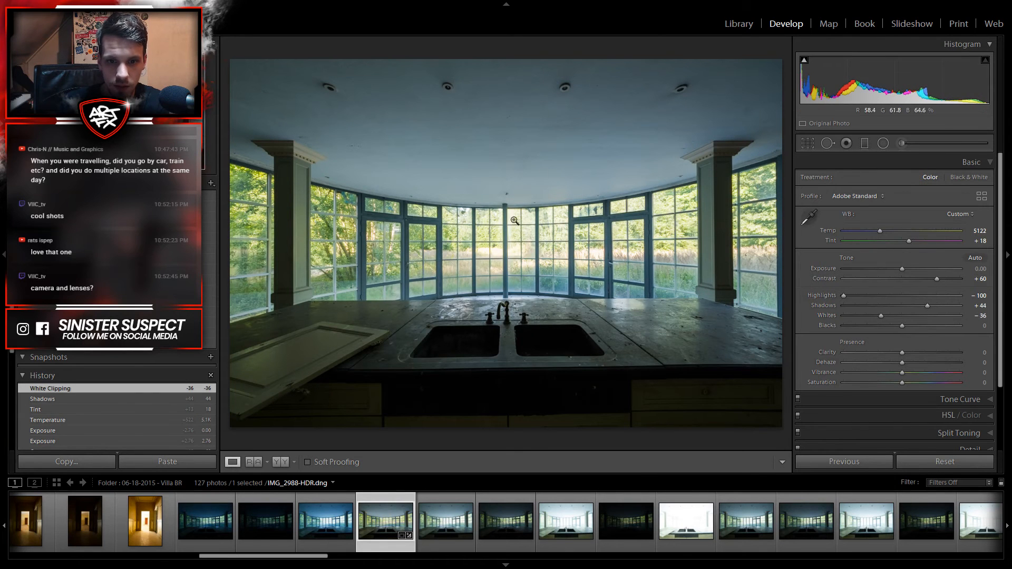
pyautogui.moveTo(881, 315); pyautogui.dragTo(833, 328)
pyautogui.moveTo(901, 269); pyautogui.dragTo(894, 268)
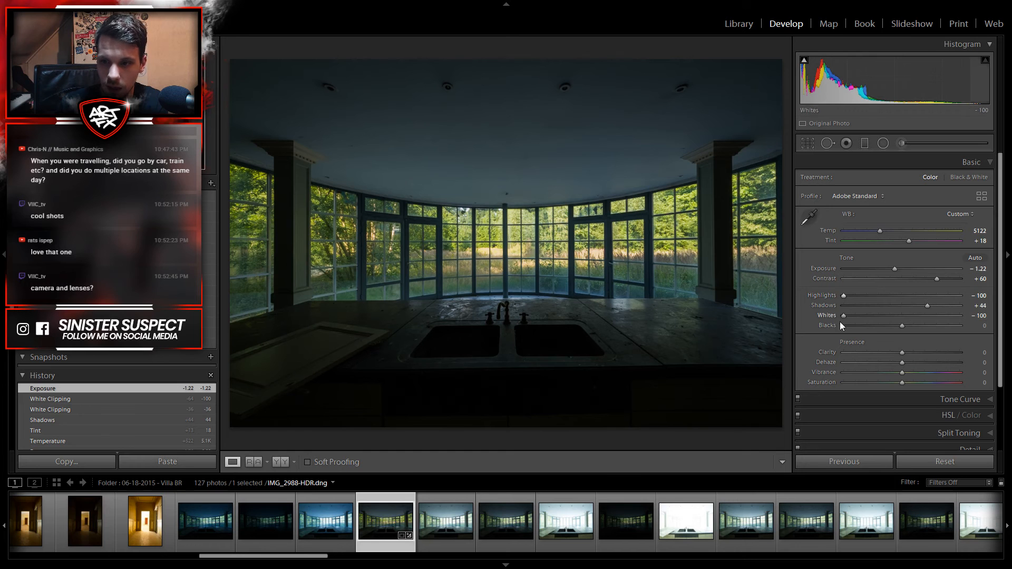
# Step: Raise Shadows to +84 and Blacks to +51, check the dark cabinet area up close, and set Clarity to +21
pyautogui.moveTo(925, 306); pyautogui.dragTo(931, 331)
pyautogui.click(511, 425)
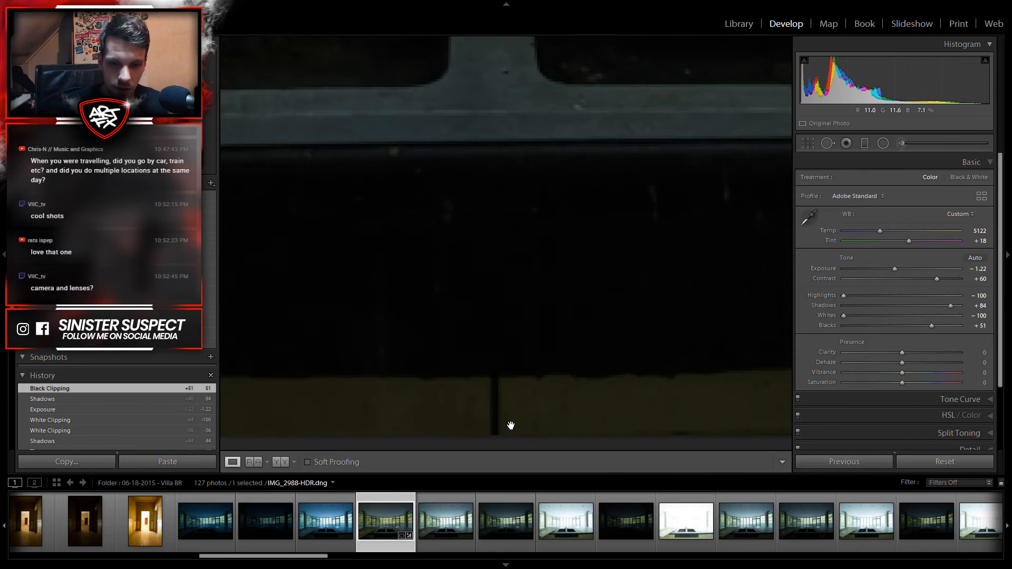
pyautogui.click(478, 380)
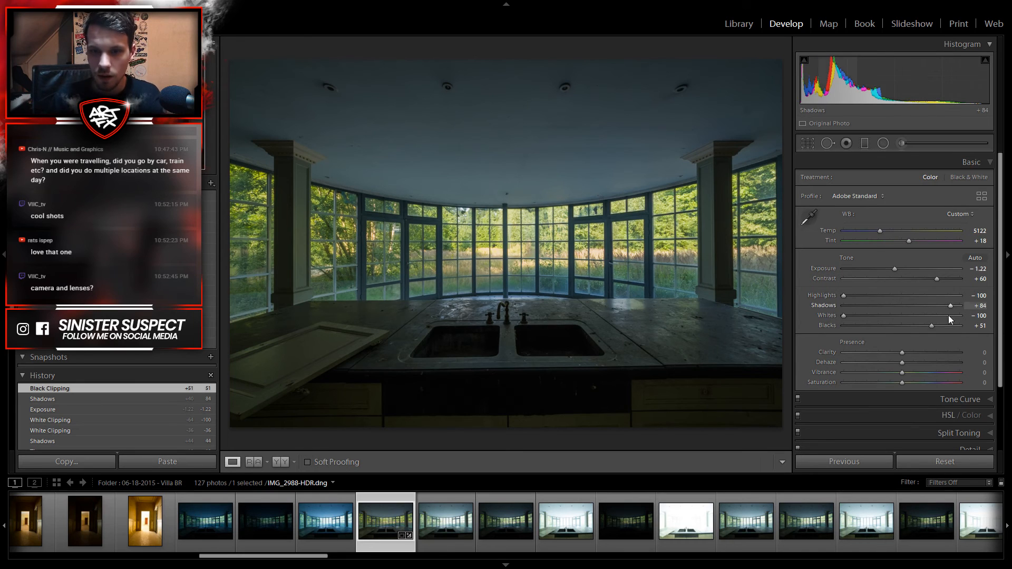
pyautogui.moveTo(902, 353)
pyautogui.mouseDown()
pyautogui.moveTo(929, 355)
pyautogui.moveTo(915, 356)
pyautogui.mouseUp()
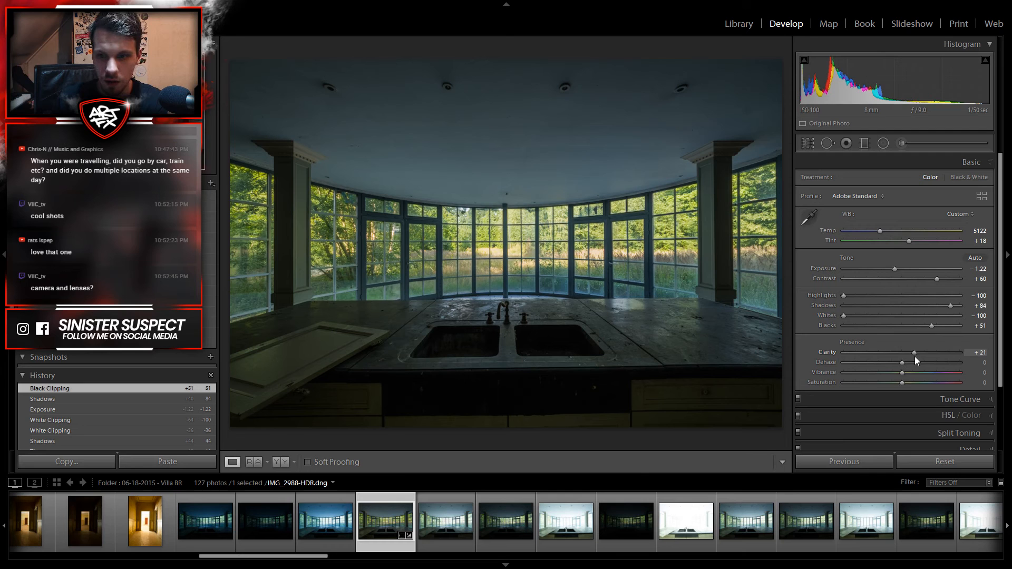
pyautogui.moveTo(915, 357); pyautogui.dragTo(913, 356)
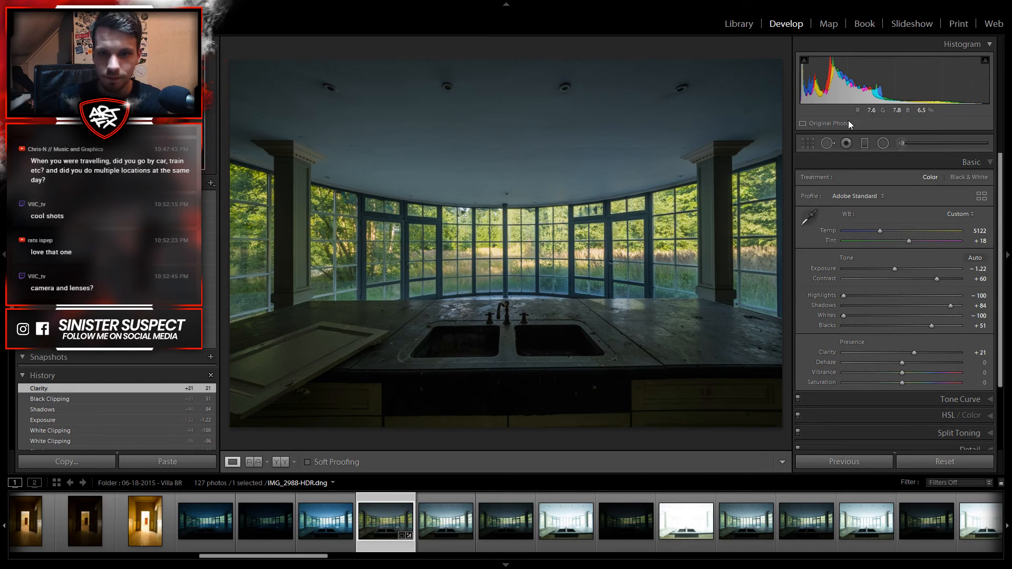
# Step: Crop the photo slightly inward from its lower-right corner at the Original aspect ratio, and set Vibrance to -16
pyautogui.click(808, 142)
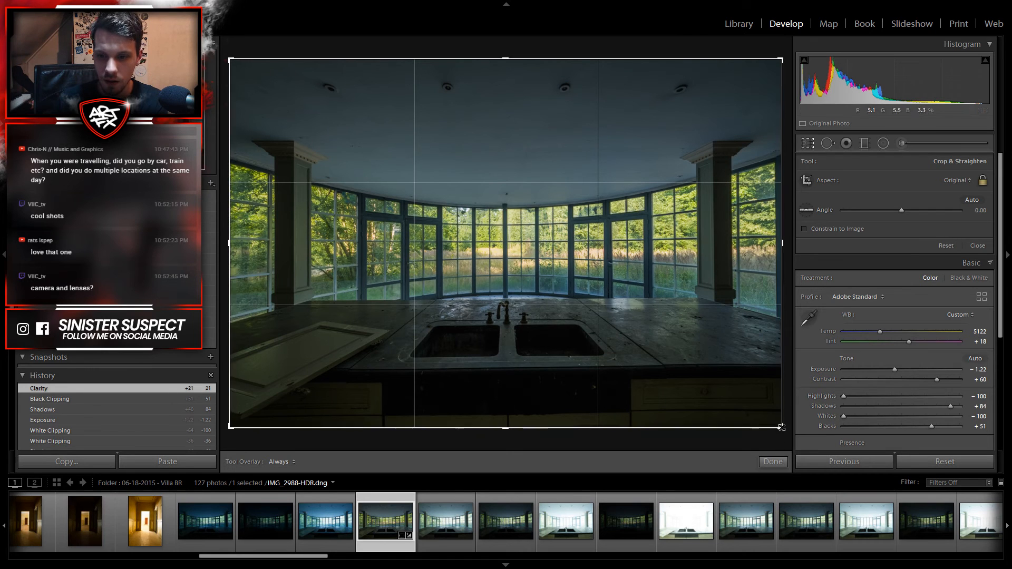
pyautogui.moveTo(782, 427); pyautogui.dragTo(778, 426)
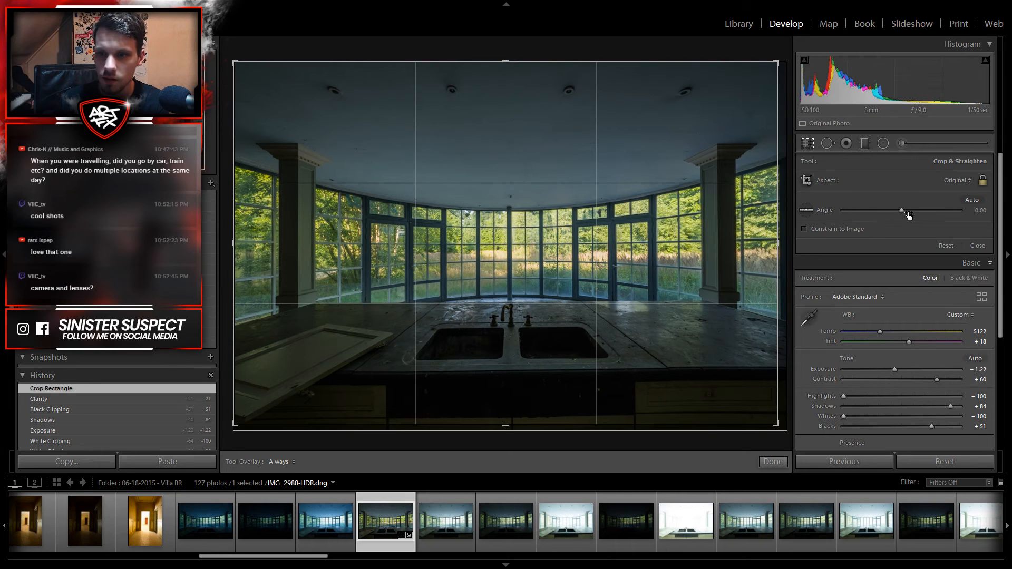
pyautogui.click(809, 143)
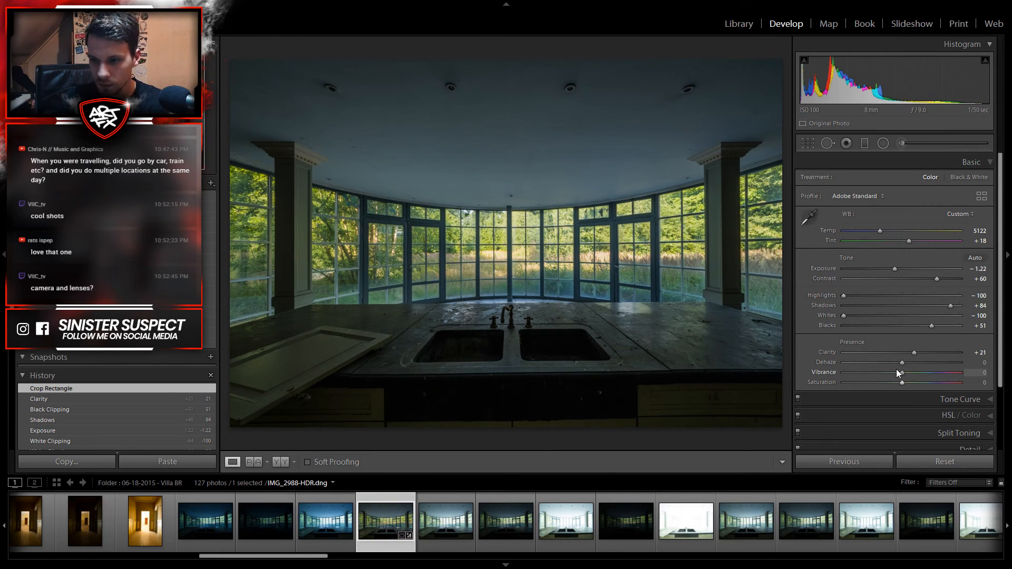
pyautogui.moveTo(898, 372); pyautogui.dragTo(892, 372)
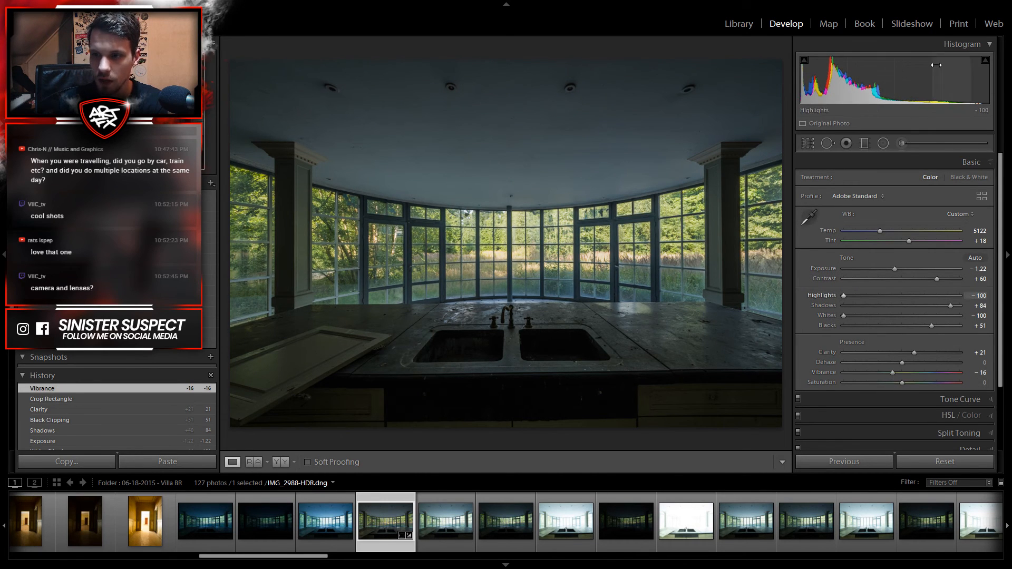
# Step: Heal the spot on the ceiling above the right-hand column with a size 76 brush, and reposition the heal's source on clean ceiling
pyautogui.click(758, 115)
pyautogui.moveTo(766, 111); pyautogui.dragTo(493, 192)
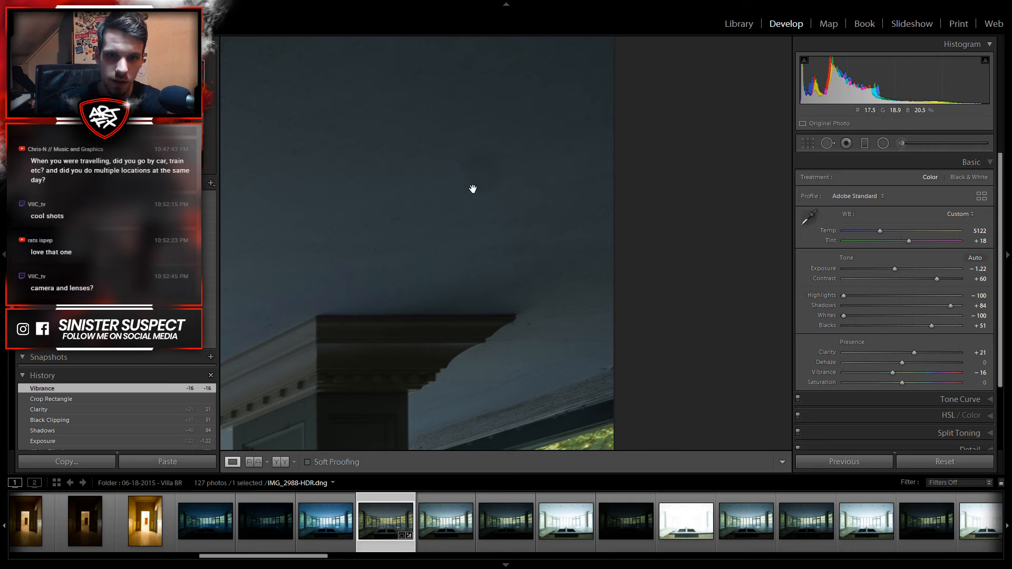
pyautogui.click(487, 186)
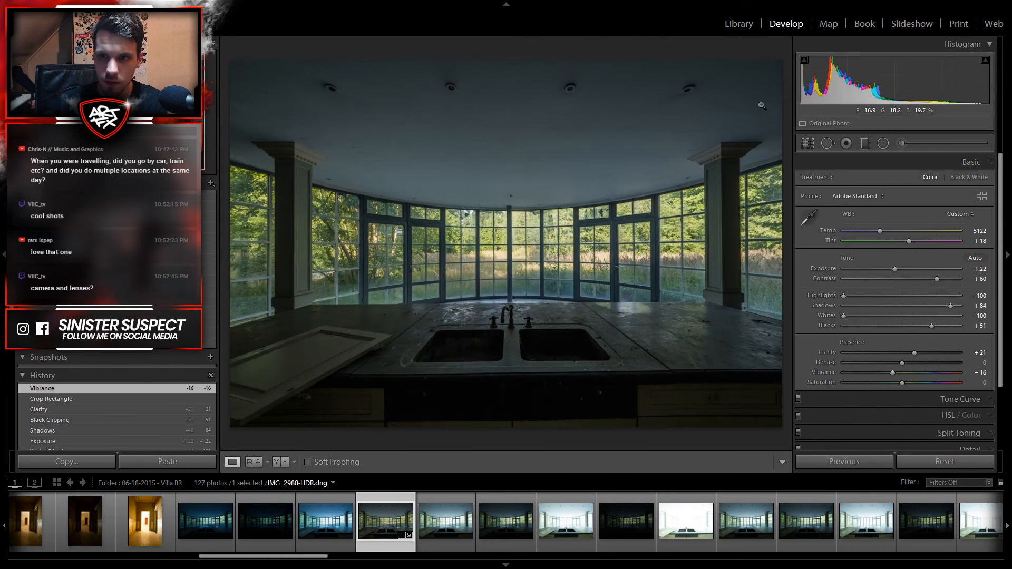
pyautogui.click(758, 115)
pyautogui.moveTo(754, 118); pyautogui.dragTo(584, 139)
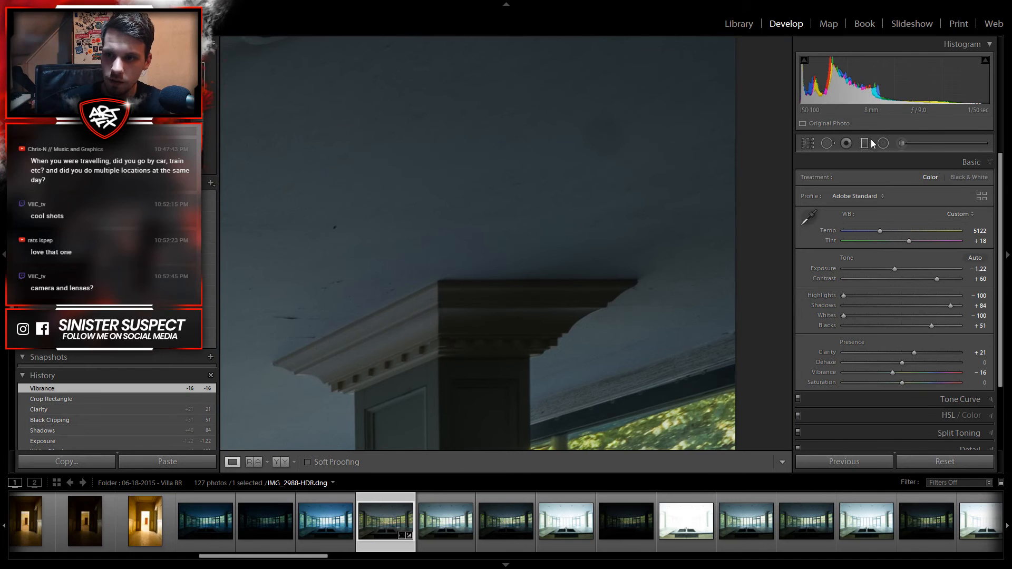
pyautogui.click(827, 143)
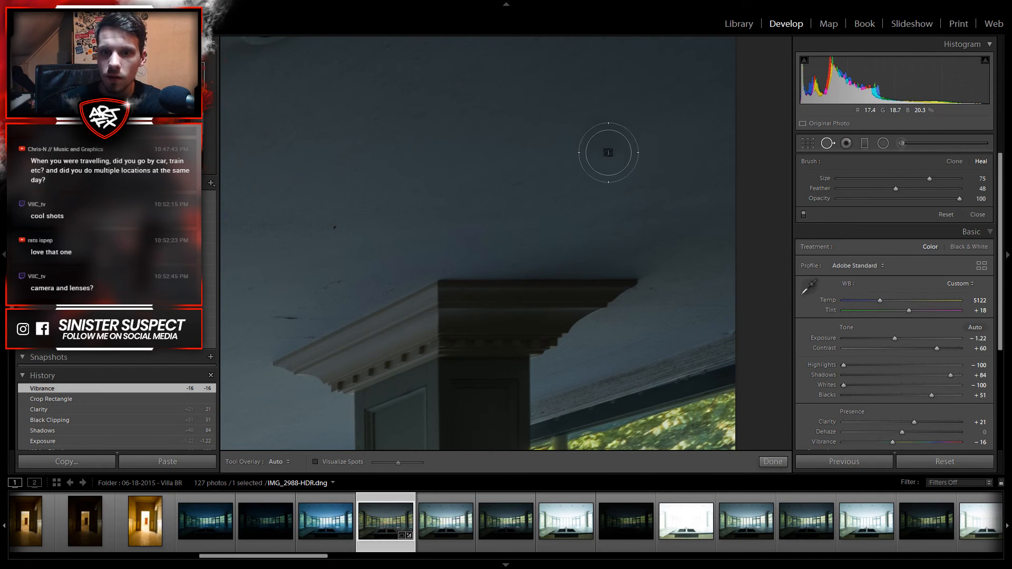
pyautogui.scroll(5, 607, 140)
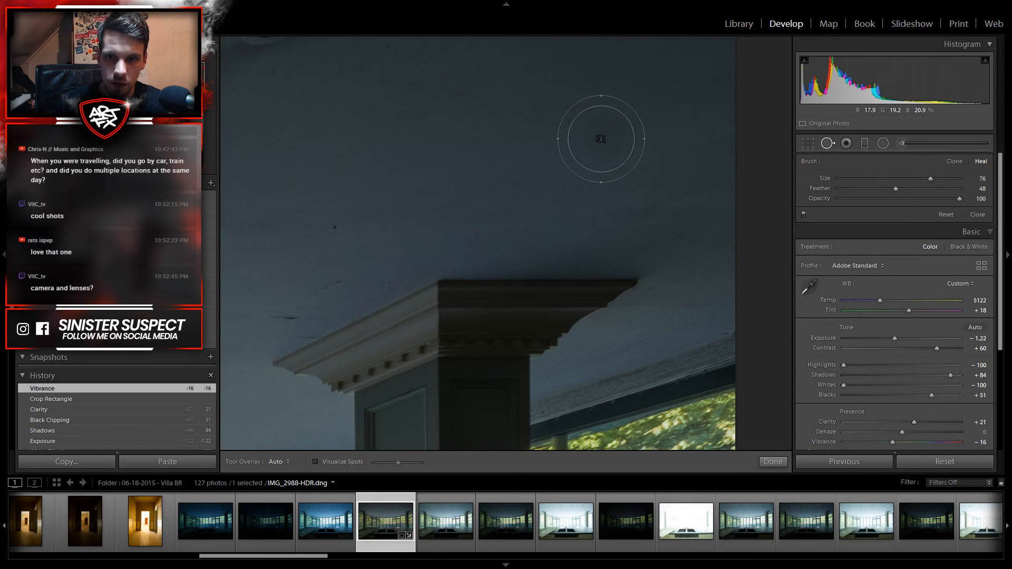
pyautogui.click(601, 139)
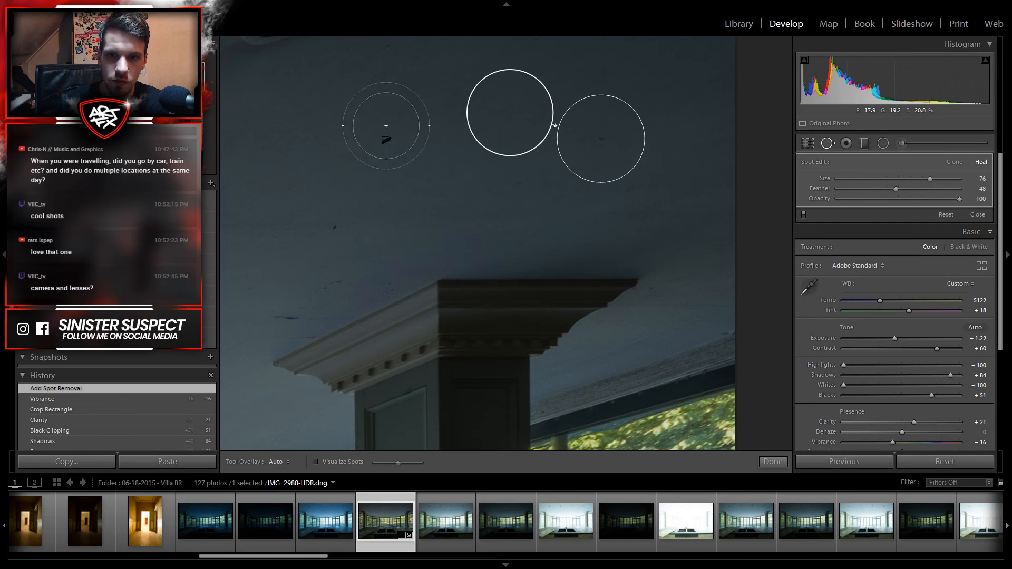
pyautogui.moveTo(513, 112)
pyautogui.mouseDown()
pyautogui.moveTo(447, 174)
pyautogui.moveTo(432, 169)
pyautogui.mouseUp()
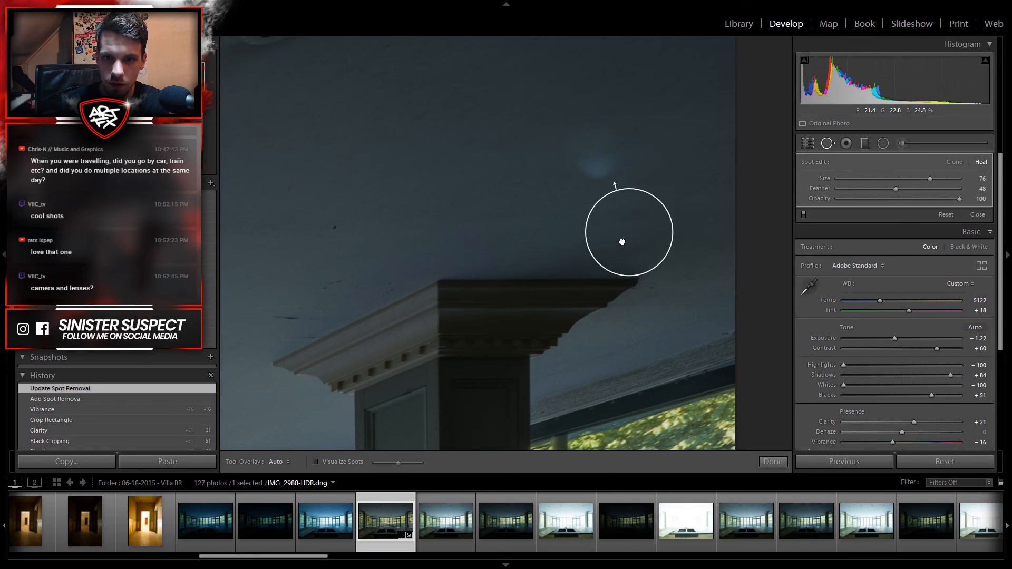
pyautogui.click(512, 217)
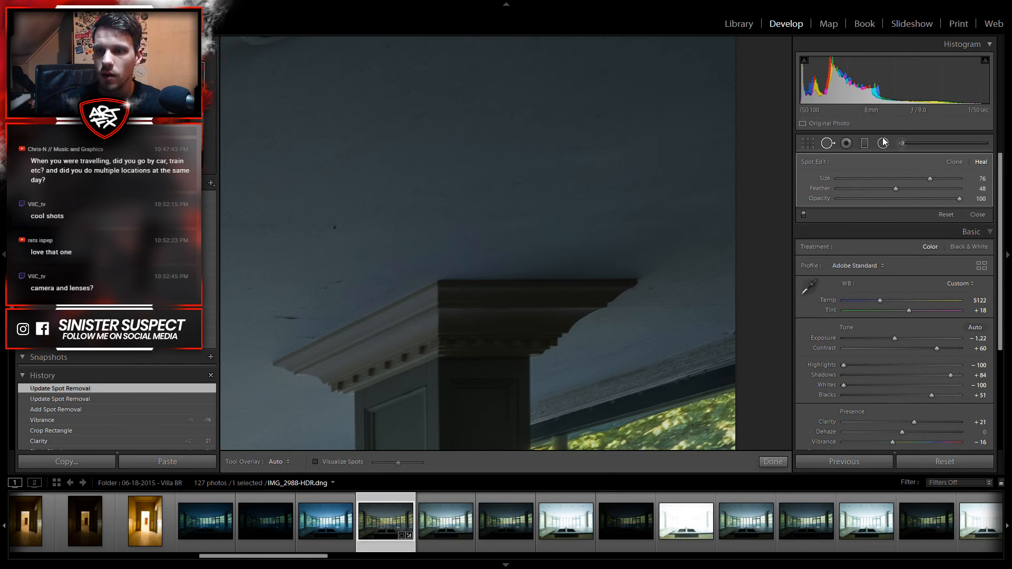
pyautogui.click(827, 143)
pyautogui.click(674, 311)
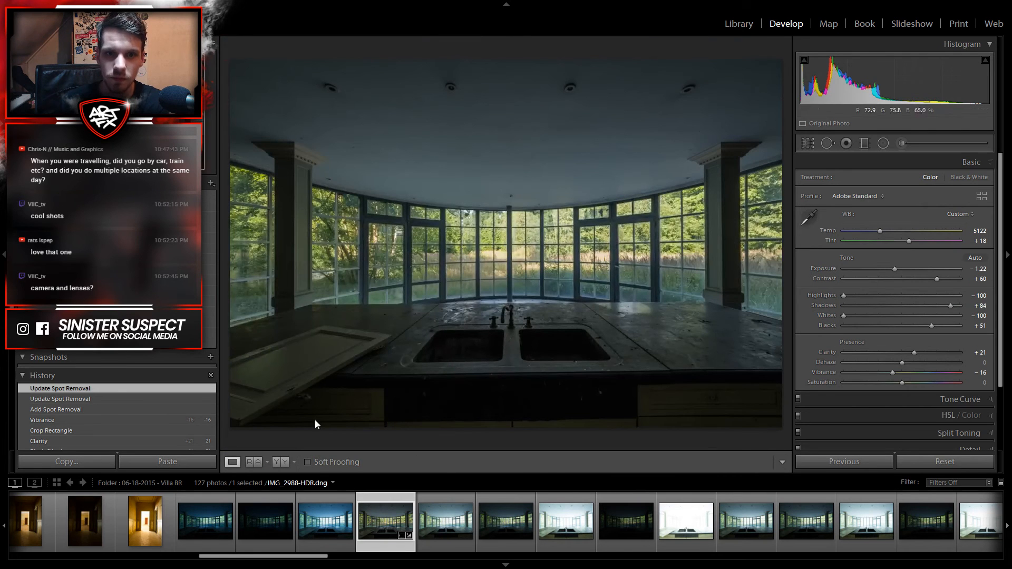
# Step: Examine several areas of the ceiling at close zoom for remaining sensor spots
pyautogui.click(251, 101)
pyautogui.moveTo(391, 215); pyautogui.dragTo(474, 141)
pyautogui.moveTo(680, 302); pyautogui.dragTo(537, 140)
pyautogui.click(530, 138)
pyautogui.click(453, 128)
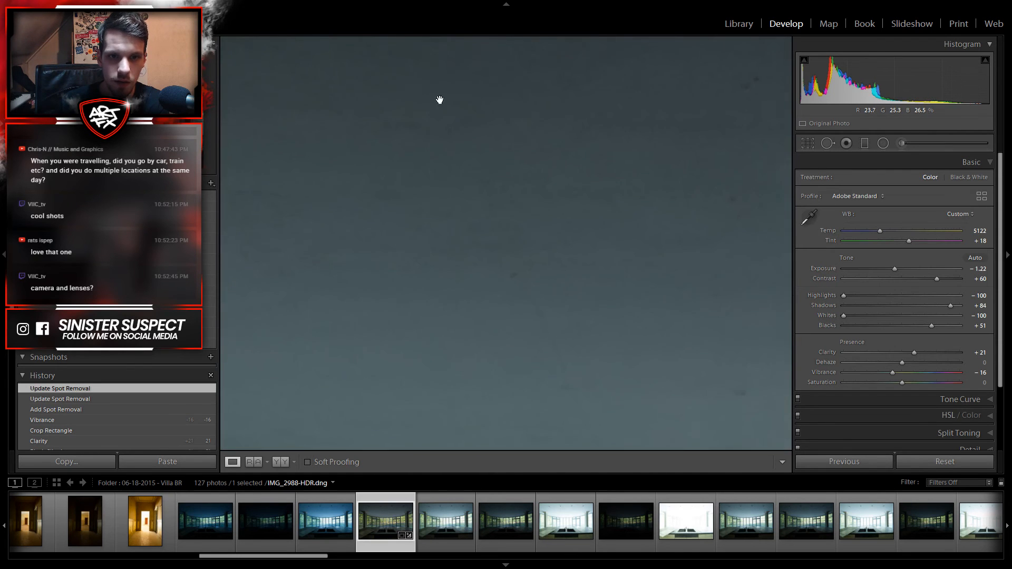
pyautogui.moveTo(441, 100); pyautogui.dragTo(513, 319)
pyautogui.click(499, 215)
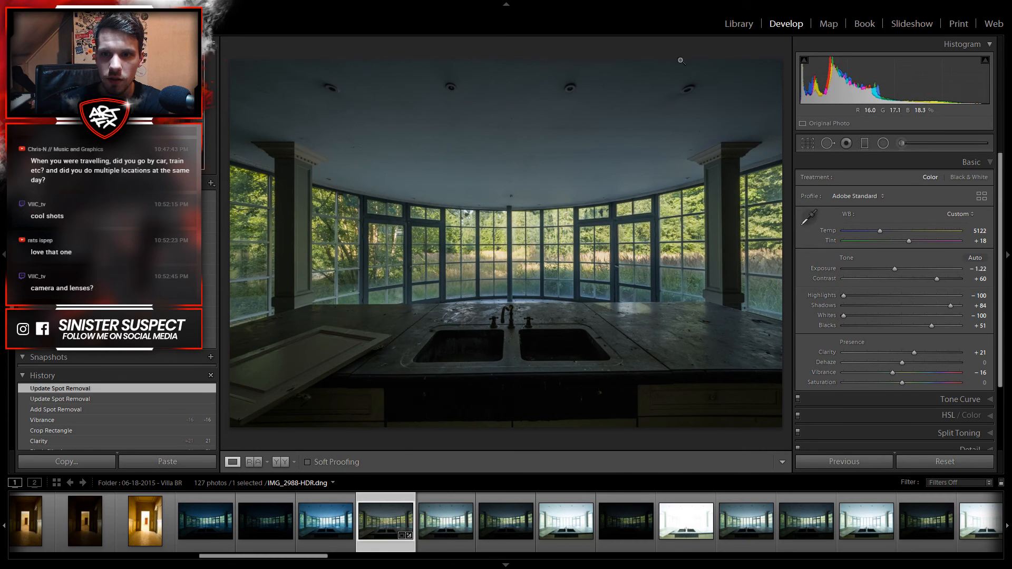
pyautogui.click(612, 83)
pyautogui.click(515, 265)
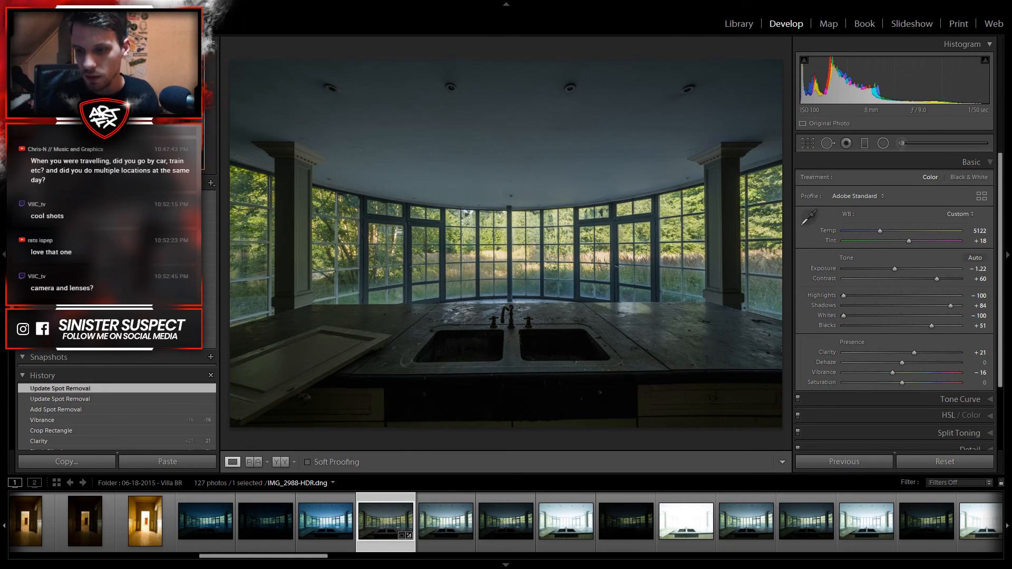
# Step: Apply the Faded Curve preset as the photo's RGB point curve
pyautogui.click(974, 402)
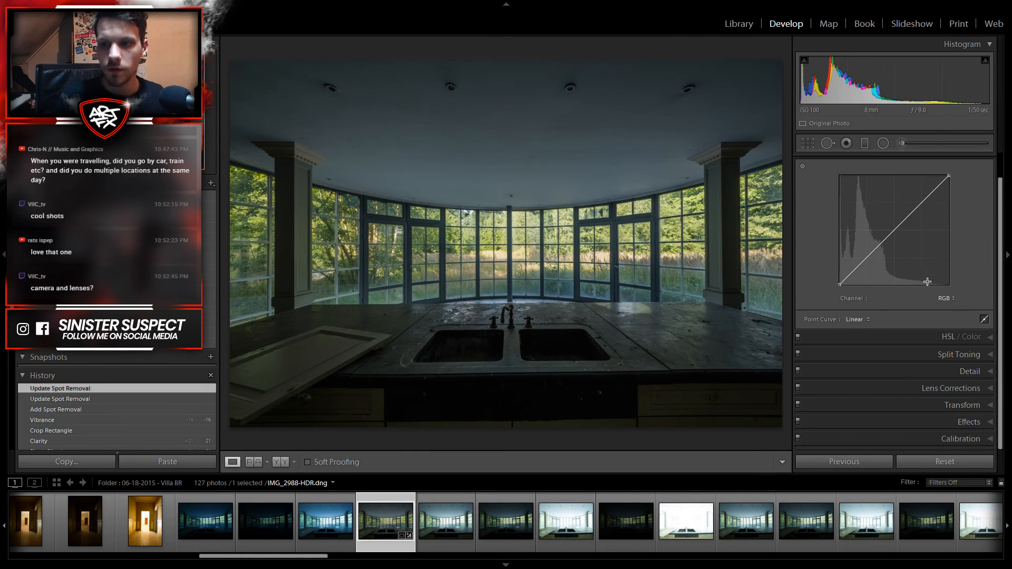
pyautogui.click(860, 320)
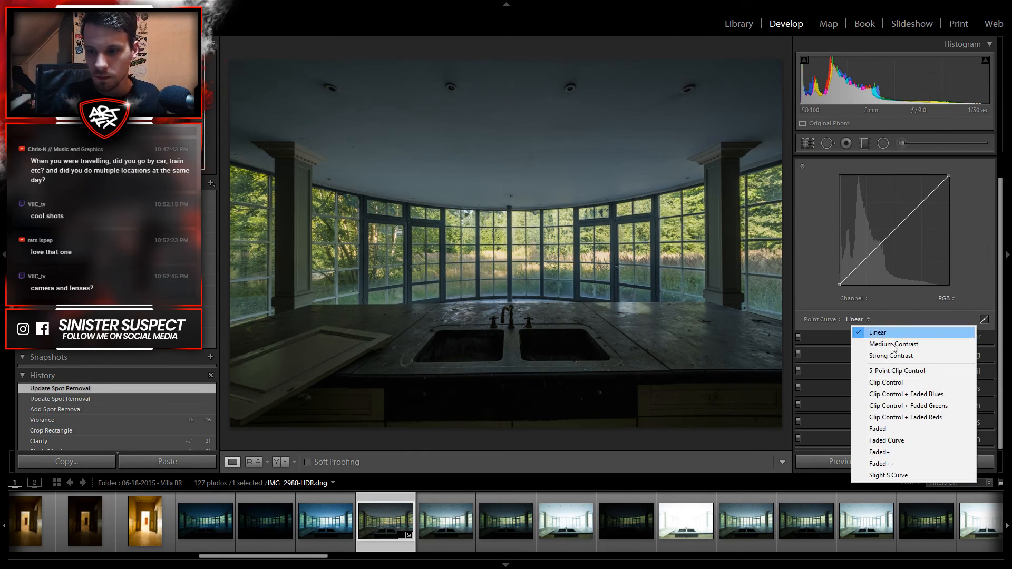
pyautogui.click(891, 440)
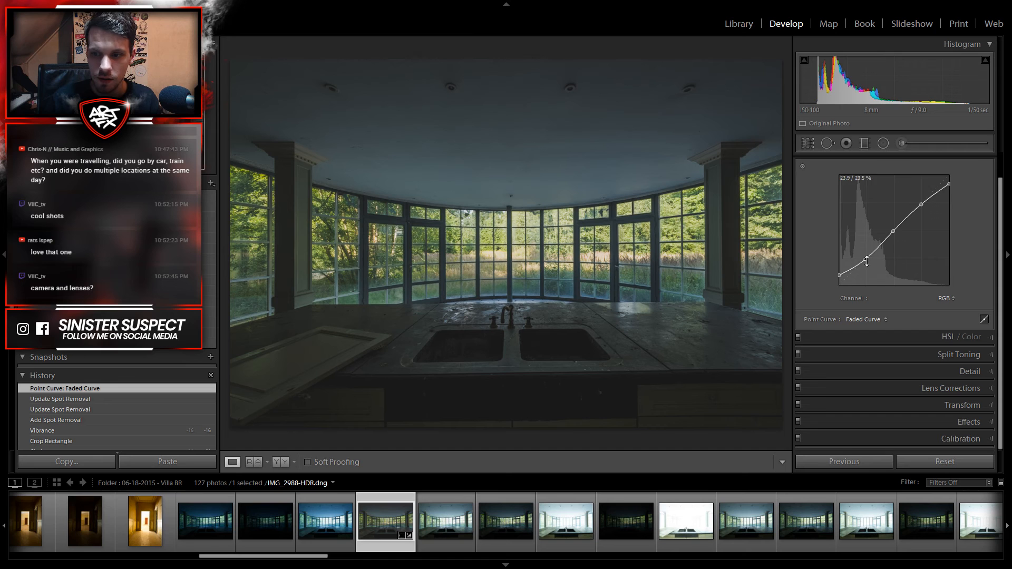
# Step: Adjust the basic tone settings: set Contrast to +69, Blacks to +47 and Shadows to +76
pyautogui.scroll(1, 983, 251)
pyautogui.click(974, 161)
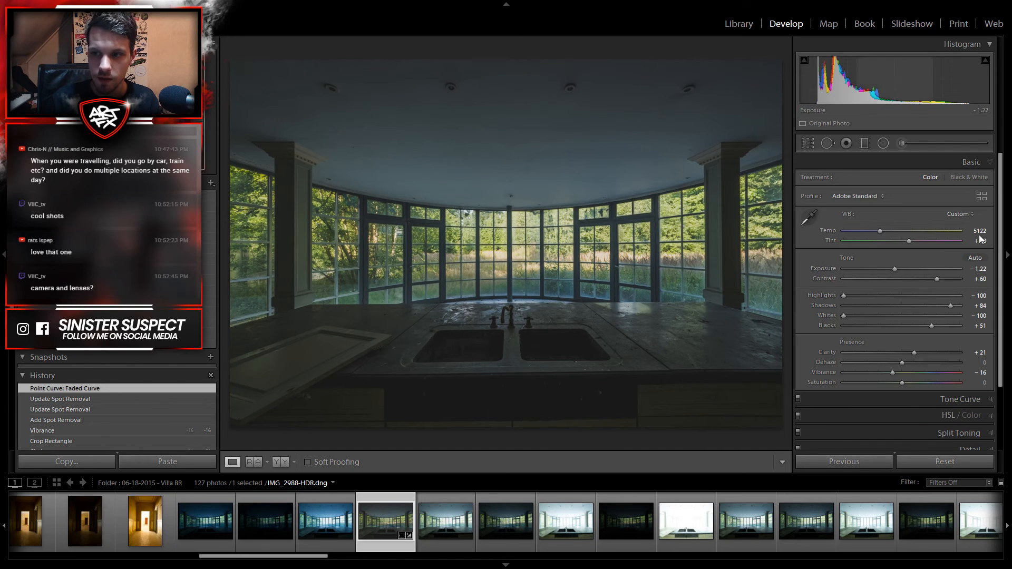
pyautogui.moveTo(948, 284)
pyautogui.mouseDown()
pyautogui.moveTo(966, 286)
pyautogui.moveTo(944, 290)
pyautogui.mouseUp()
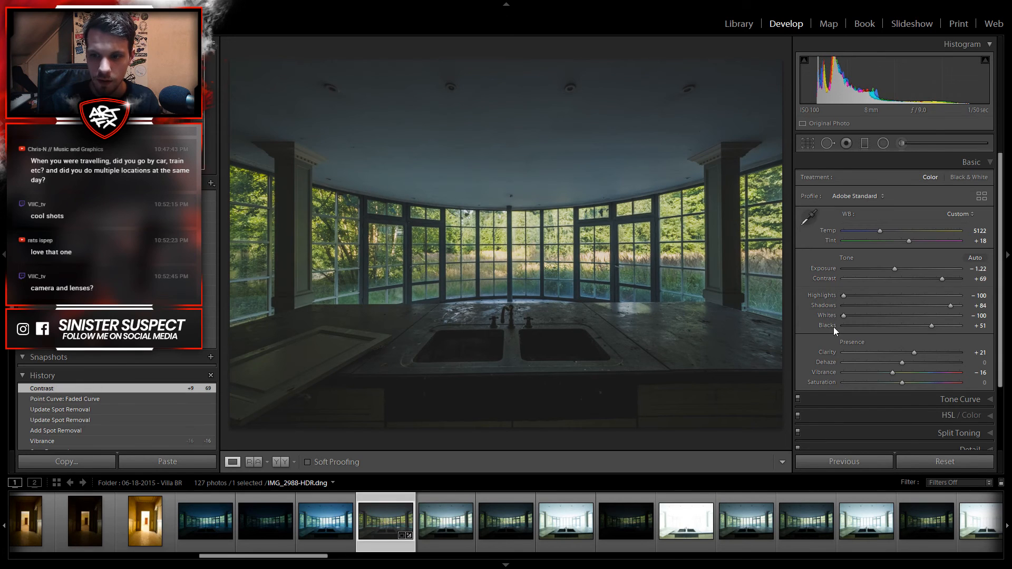
pyautogui.moveTo(931, 324)
pyautogui.mouseDown()
pyautogui.moveTo(912, 329)
pyautogui.moveTo(928, 331)
pyautogui.mouseUp()
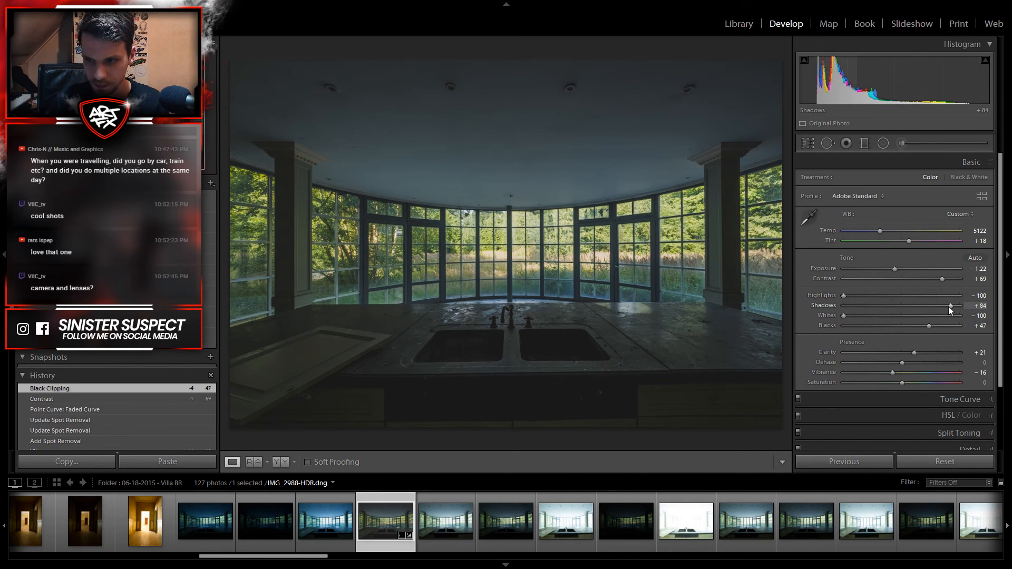
pyautogui.moveTo(948, 305)
pyautogui.mouseDown()
pyautogui.moveTo(911, 310)
pyautogui.moveTo(959, 305)
pyautogui.moveTo(943, 307)
pyautogui.mouseUp()
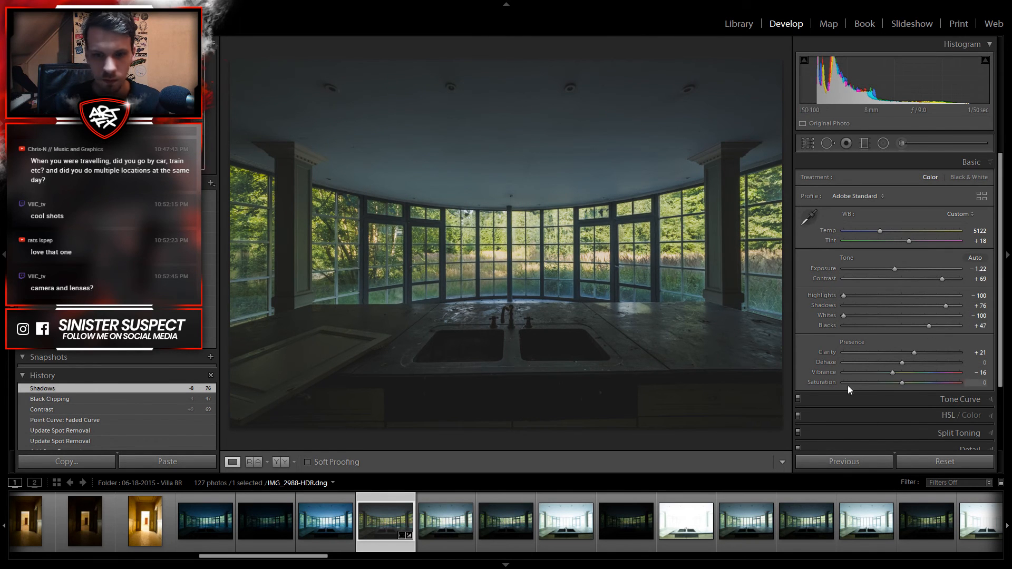
# Step: Shift the photo's green hue to -61 and its aqua hue to -22 in the HSL adjustments
pyautogui.scroll(-3, 975, 264)
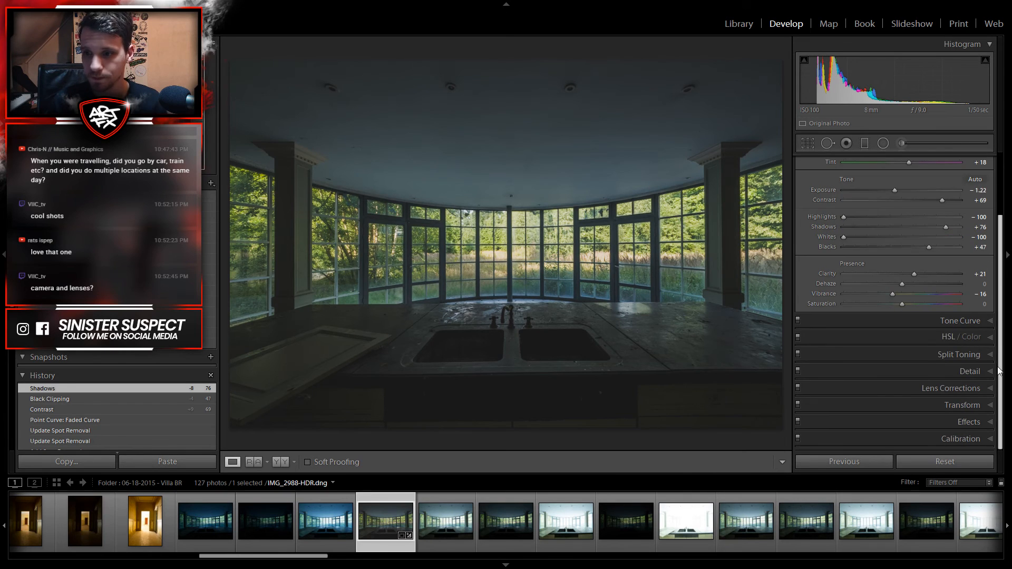
pyautogui.click(951, 337)
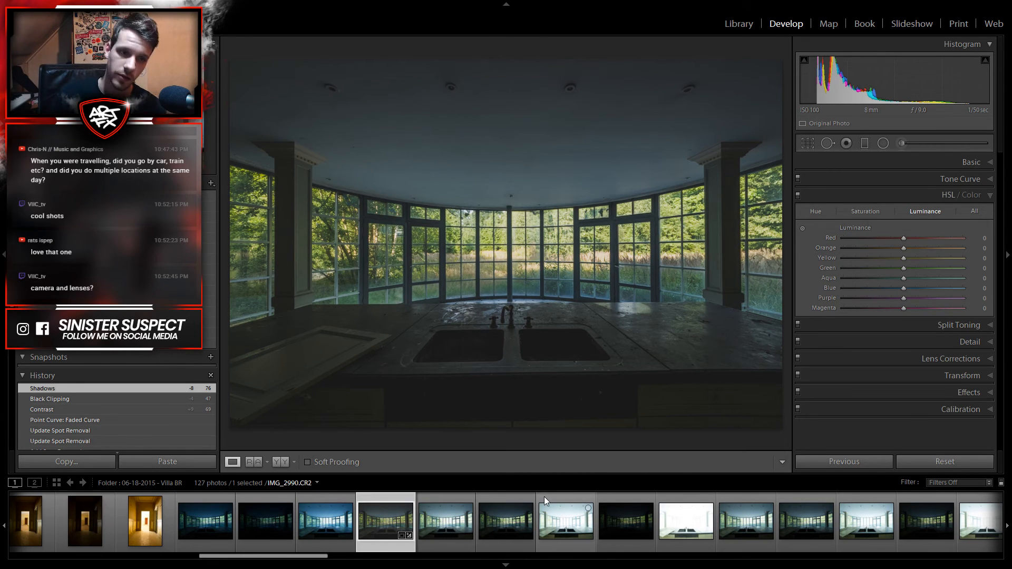
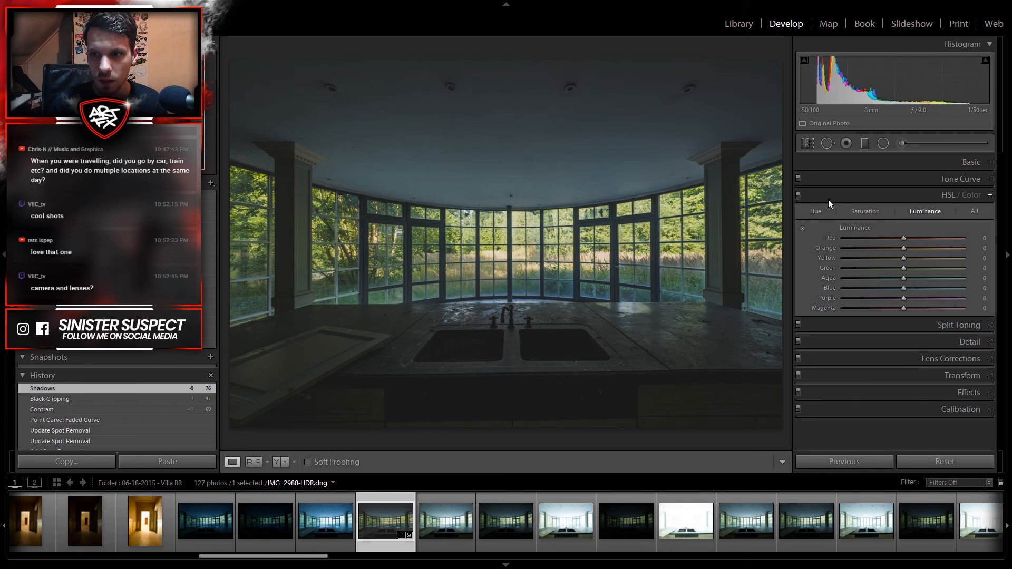
pyautogui.click(815, 211)
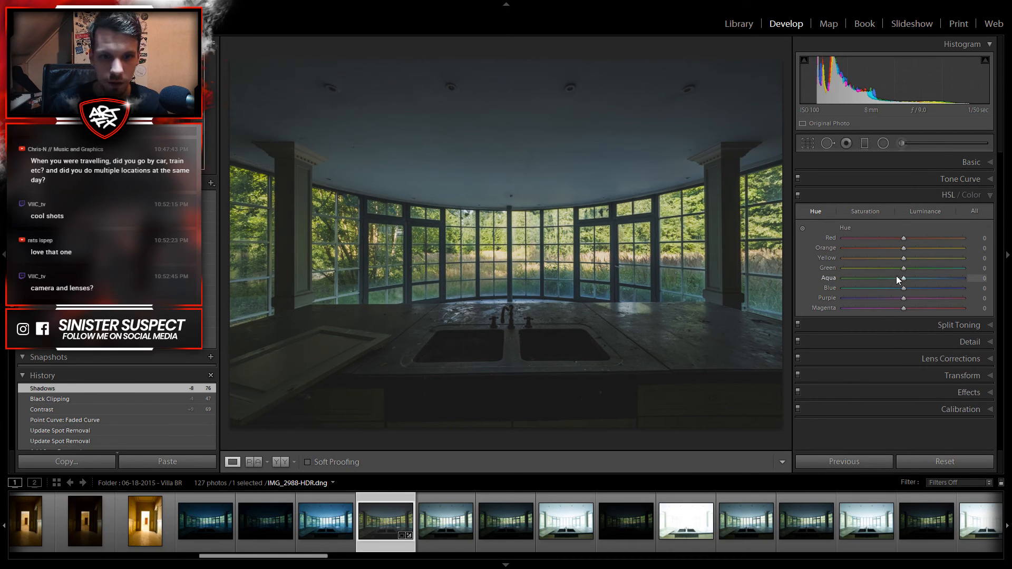
pyautogui.moveTo(903, 268); pyautogui.dragTo(884, 276)
pyautogui.moveTo(811, 283); pyautogui.dragTo(911, 285)
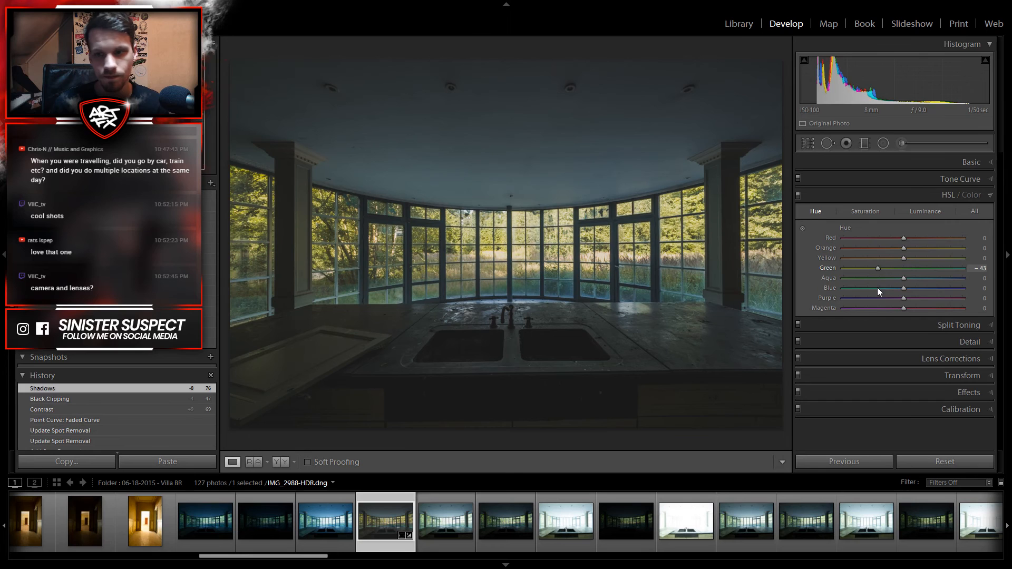
pyautogui.moveTo(913, 290); pyautogui.dragTo(856, 290)
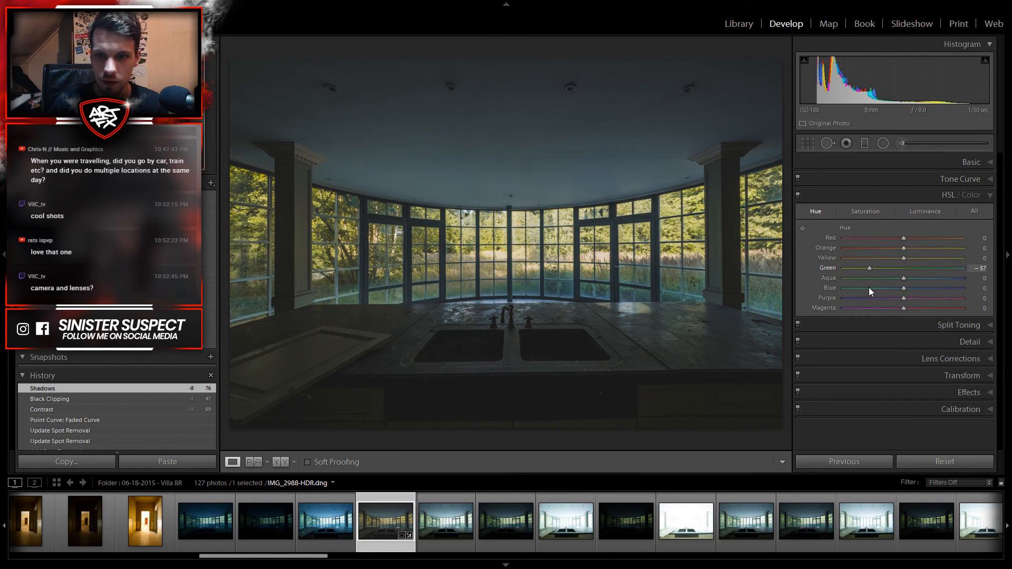
pyautogui.moveTo(865, 289); pyautogui.dragTo(890, 311)
# Step: Set the remaining hues: yellow and orange to -7, red +3, blue -18, purple -2 and magenta +1
pyautogui.moveTo(904, 259)
pyautogui.mouseDown()
pyautogui.moveTo(834, 265)
pyautogui.moveTo(908, 269)
pyautogui.moveTo(801, 260)
pyautogui.moveTo(1011, 261)
pyautogui.moveTo(620, 258)
pyautogui.moveTo(906, 240)
pyautogui.mouseUp()
pyautogui.moveTo(906, 289); pyautogui.dragTo(894, 314)
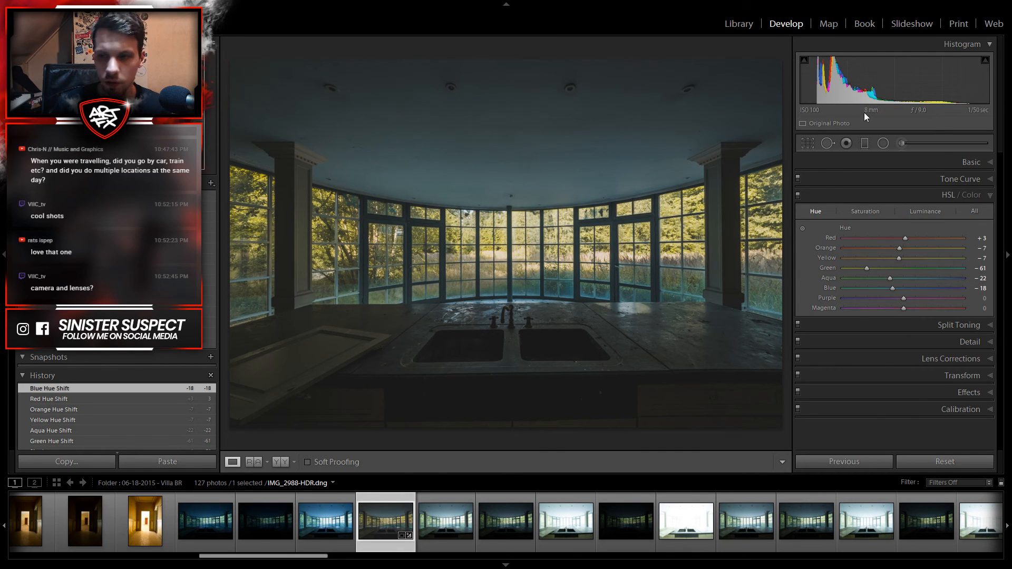
pyautogui.moveTo(903, 299); pyautogui.dragTo(792, 305)
pyautogui.moveTo(969, 303); pyautogui.dragTo(906, 341)
# Step: Set the HSL saturation of red to -82, orange to -52, yellow to -12 and green to +61
pyautogui.click(858, 213)
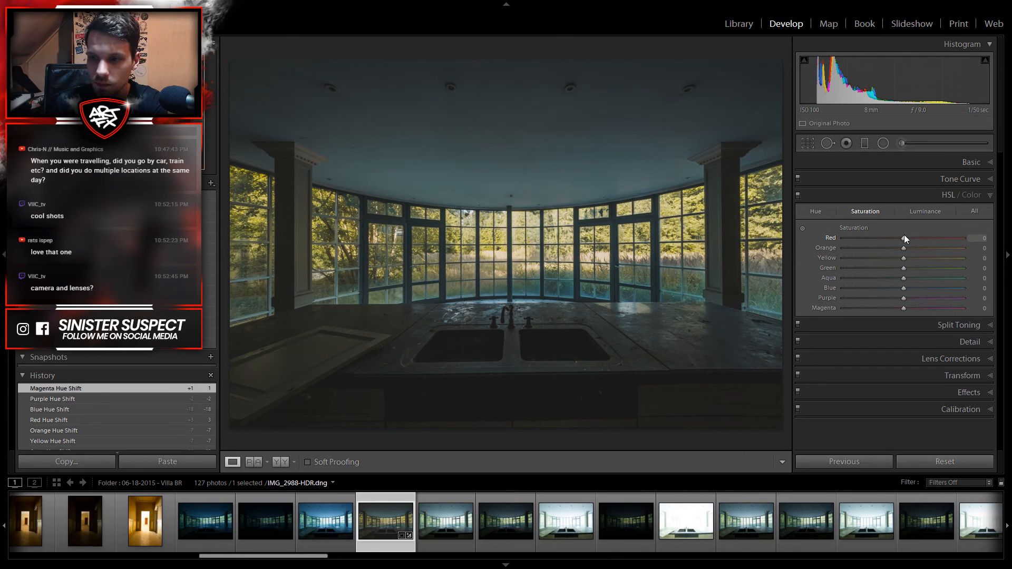
pyautogui.moveTo(904, 239); pyautogui.dragTo(832, 255)
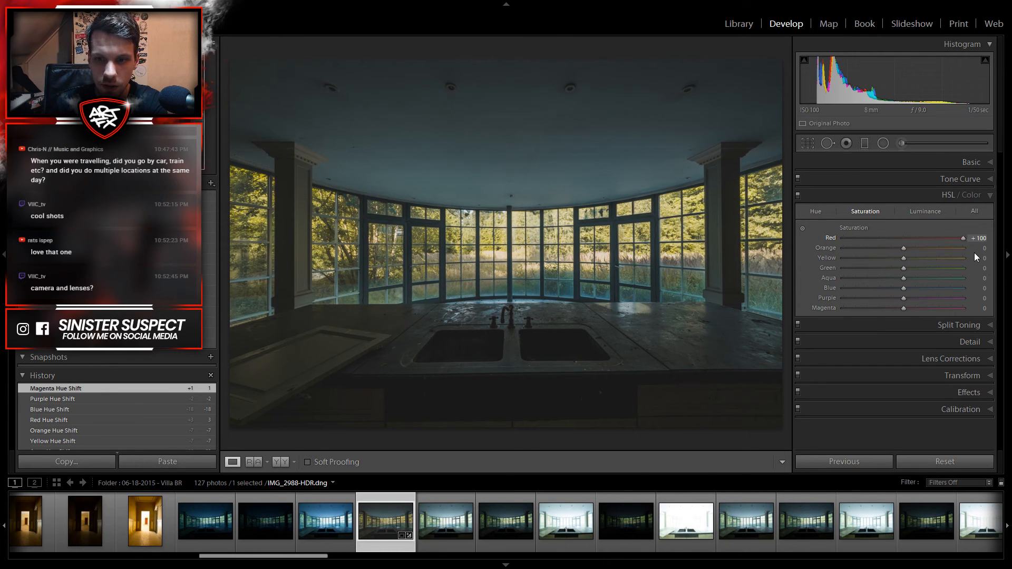
pyautogui.moveTo(963, 238); pyautogui.dragTo(853, 283)
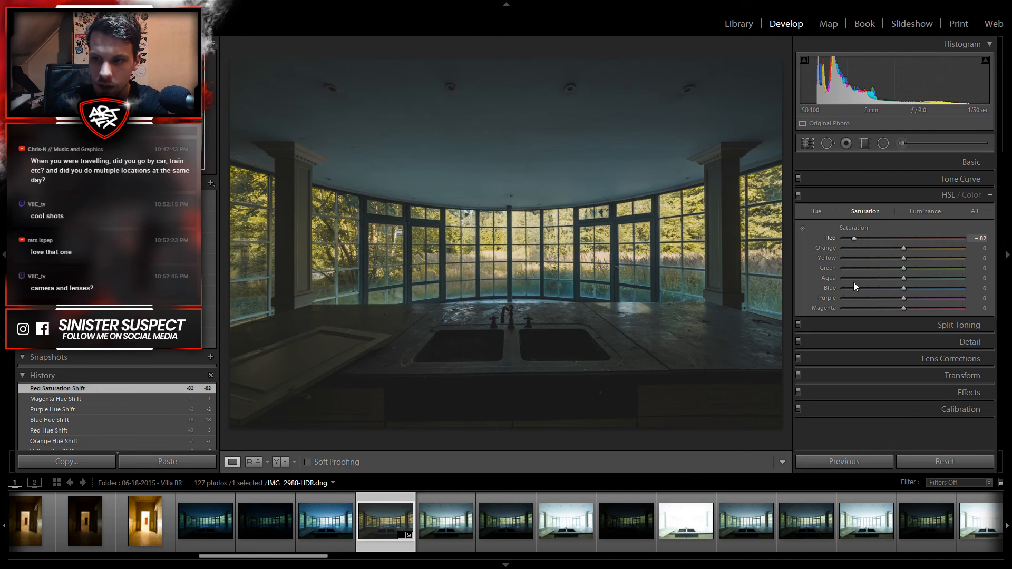
pyautogui.moveTo(904, 248); pyautogui.dragTo(965, 251)
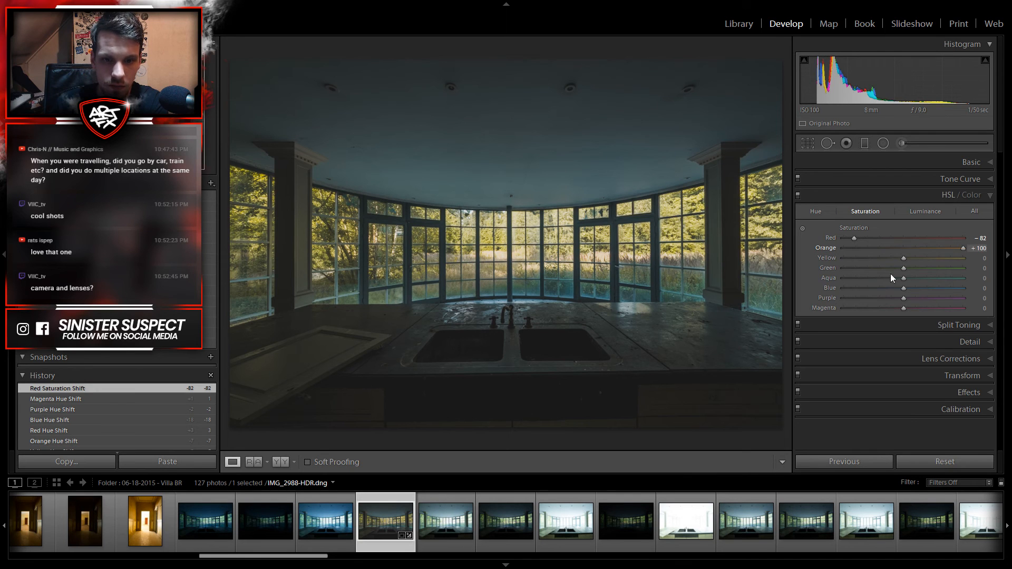
pyautogui.moveTo(761, 270); pyautogui.dragTo(916, 275)
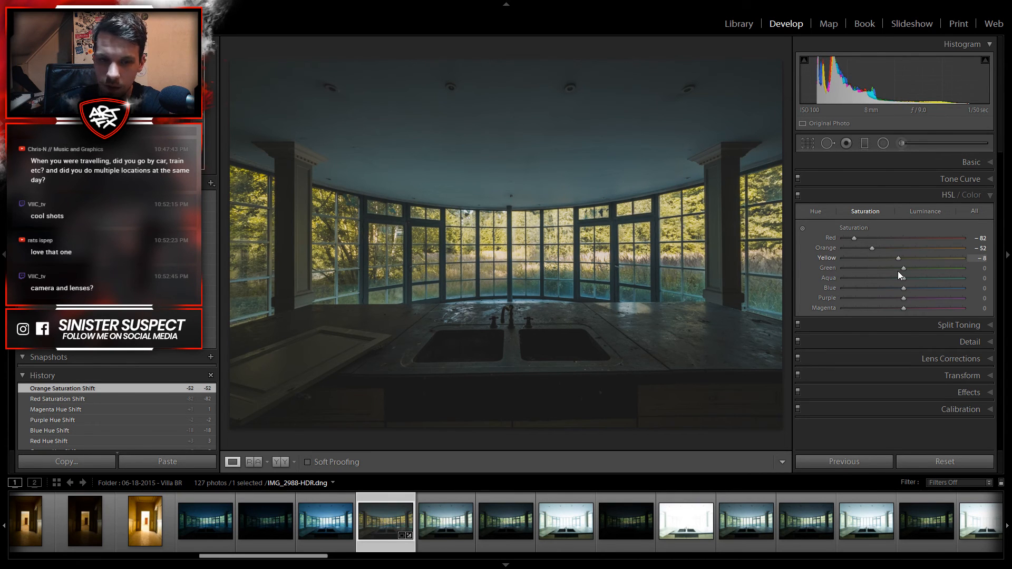
pyautogui.moveTo(897, 271); pyautogui.dragTo(937, 287)
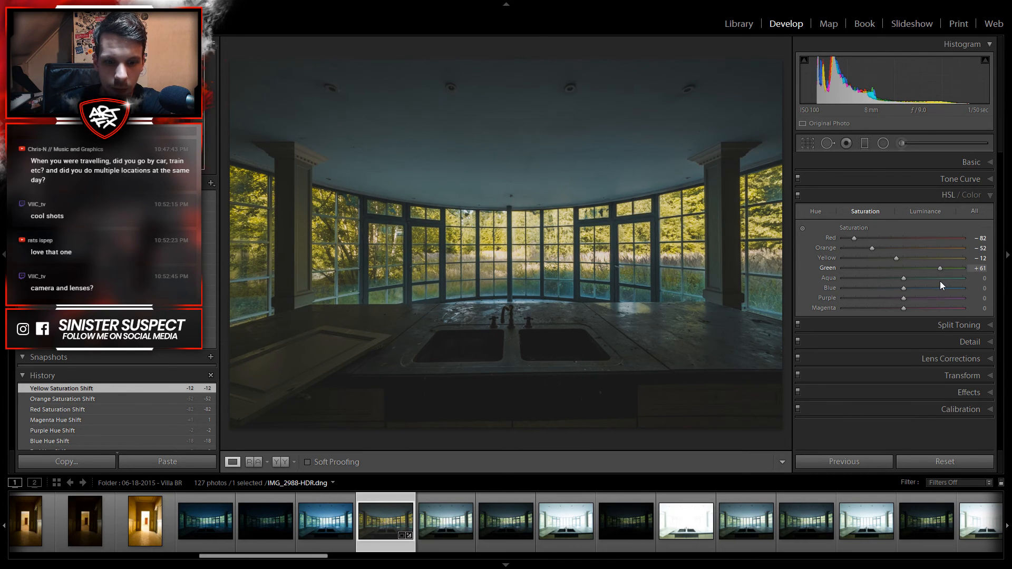
pyautogui.moveTo(942, 285); pyautogui.dragTo(942, 285)
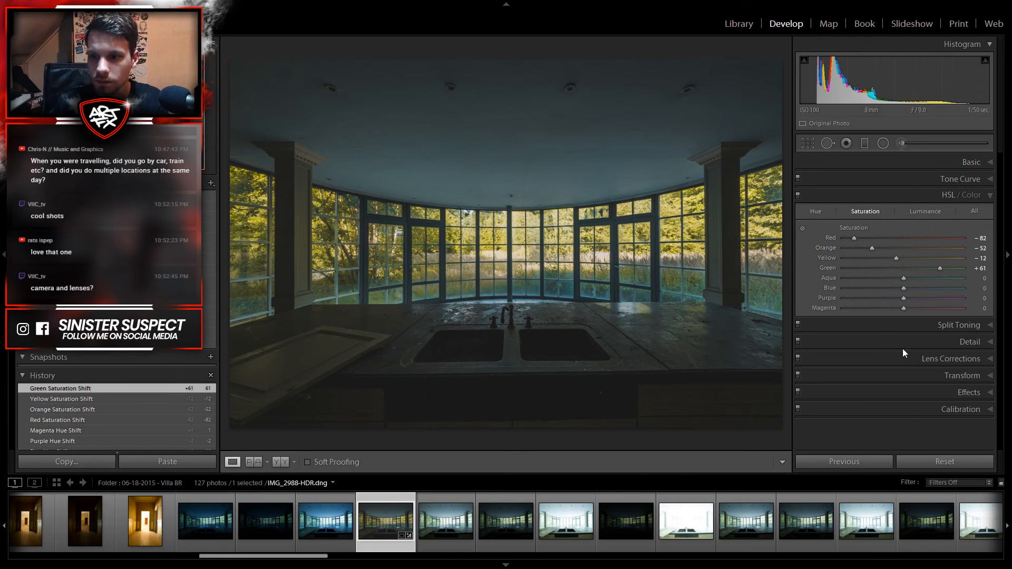
# Step: Try an aqua saturation of +100 and inspect its effect on the lower window panes up close
pyautogui.moveTo(876, 282); pyautogui.dragTo(966, 279)
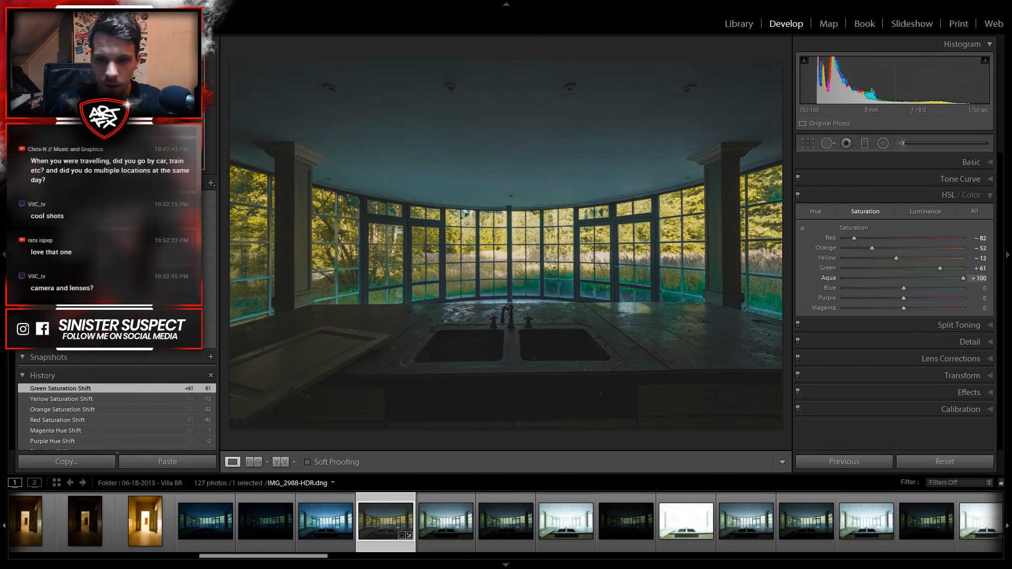
pyautogui.click(532, 286)
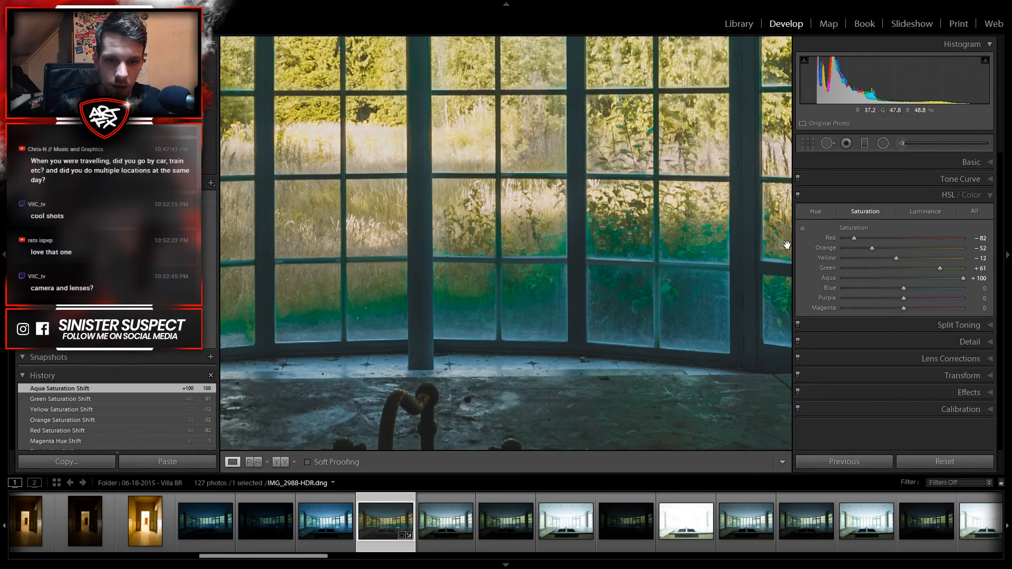
pyautogui.moveTo(430, 316); pyautogui.dragTo(751, 328)
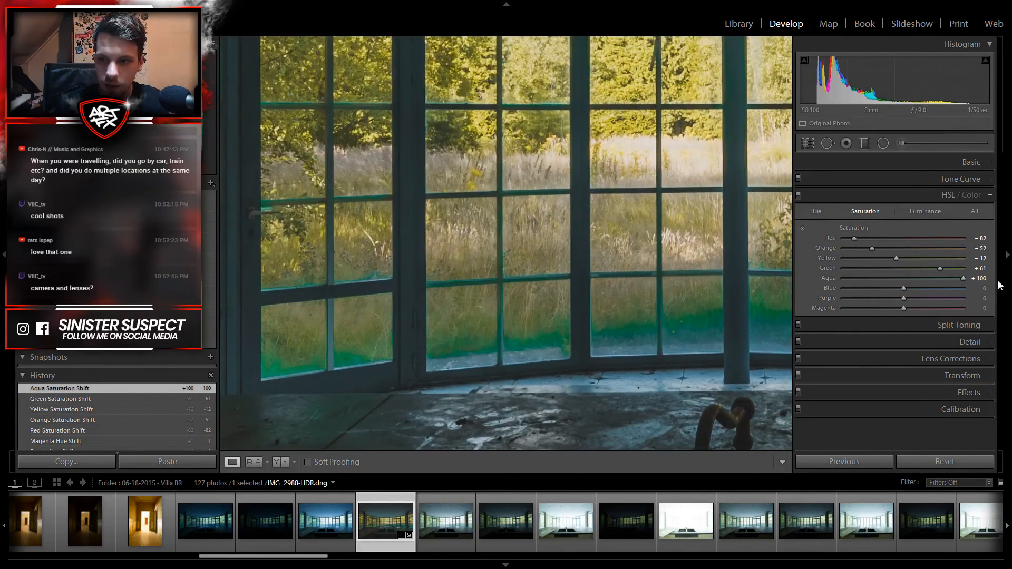
# Step: Reset the aqua hue to 0 and check the color of the window panes across the photo
pyautogui.click(817, 213)
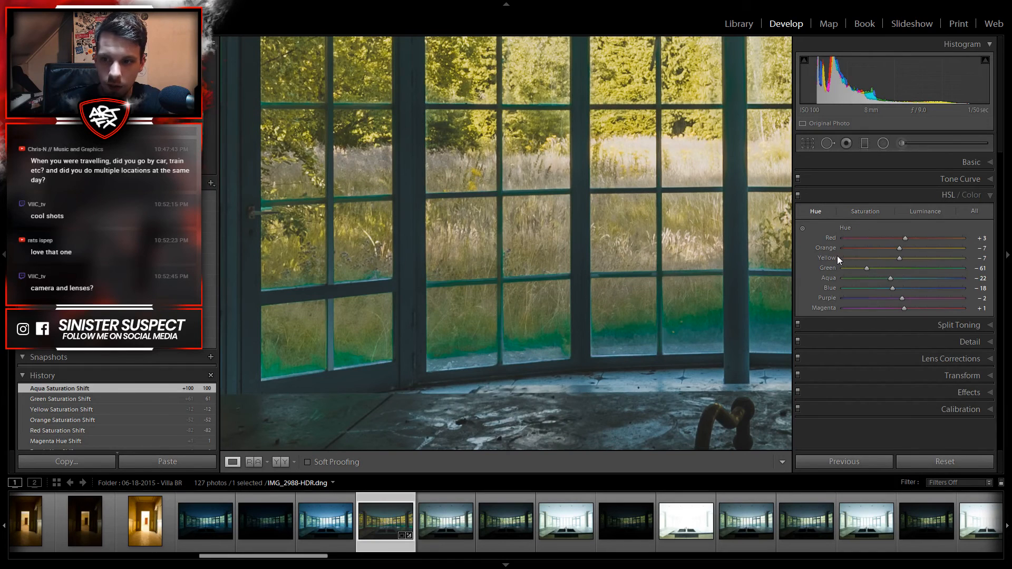
pyautogui.doubleClick(890, 277)
pyautogui.moveTo(702, 294); pyautogui.dragTo(418, 290)
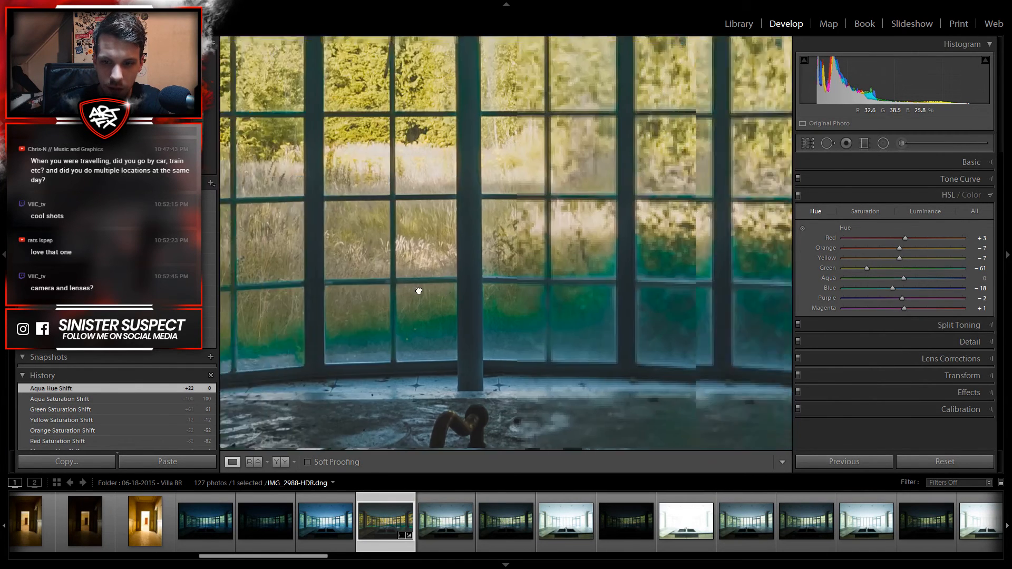
pyautogui.moveTo(706, 274); pyautogui.dragTo(546, 245)
pyautogui.hotkey('ctrl', '=')
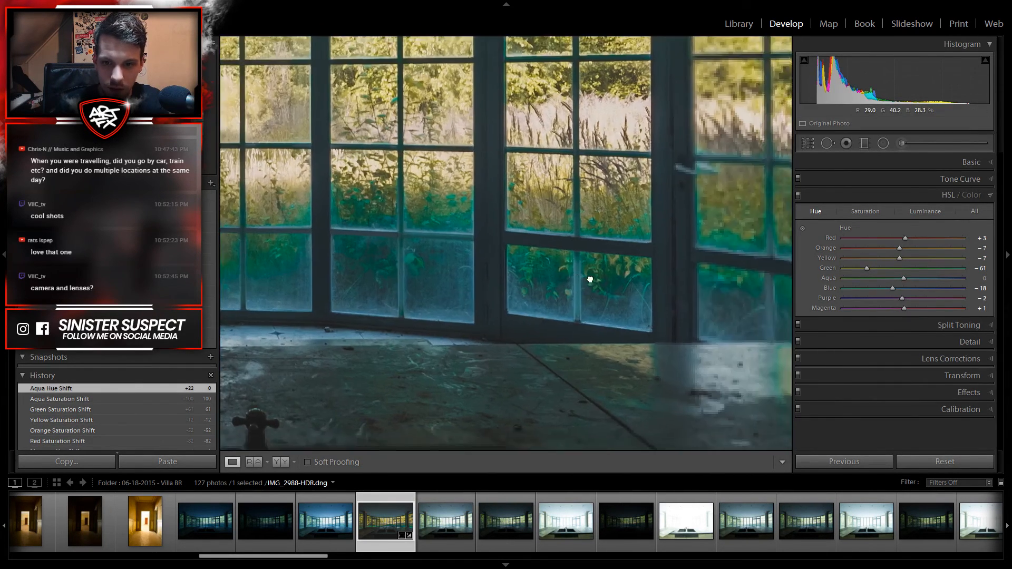
pyautogui.hotkey('ctrl', '-')
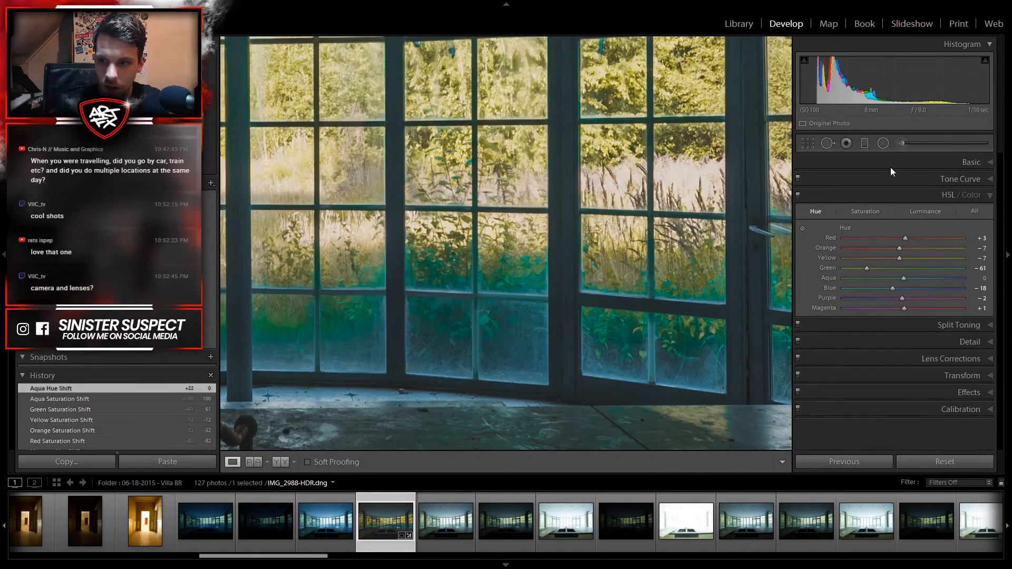
# Step: Lower the aqua saturation to -33 and the blue saturation to -72
pyautogui.click(877, 211)
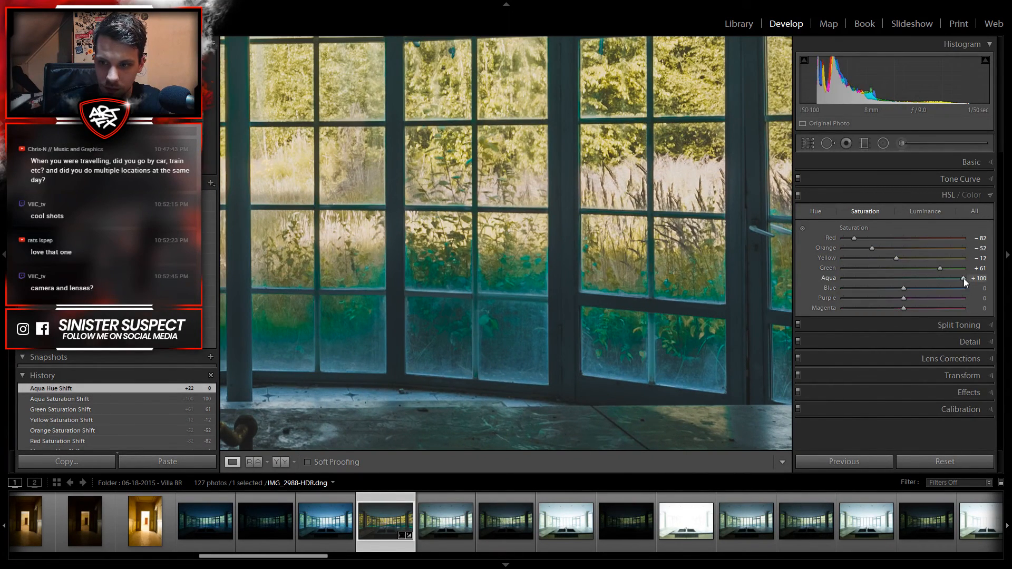
pyautogui.moveTo(964, 278); pyautogui.dragTo(897, 298)
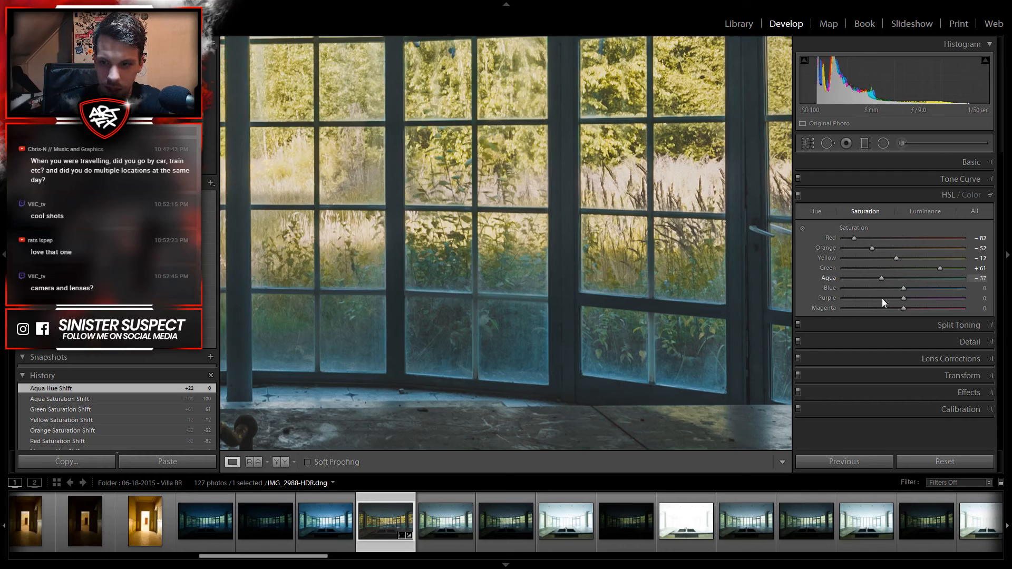
pyautogui.moveTo(884, 298); pyautogui.dragTo(884, 298)
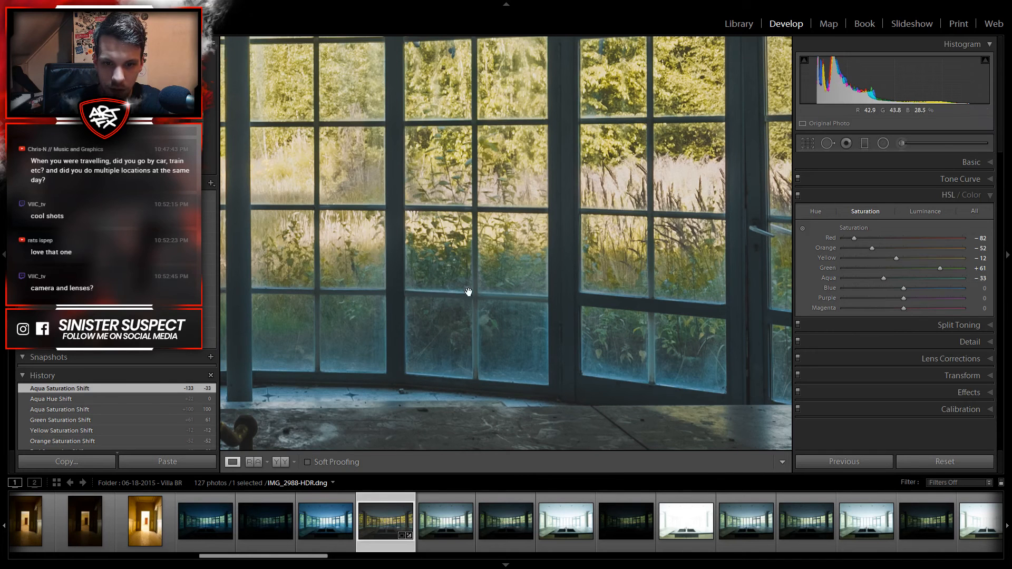
pyautogui.click(452, 287)
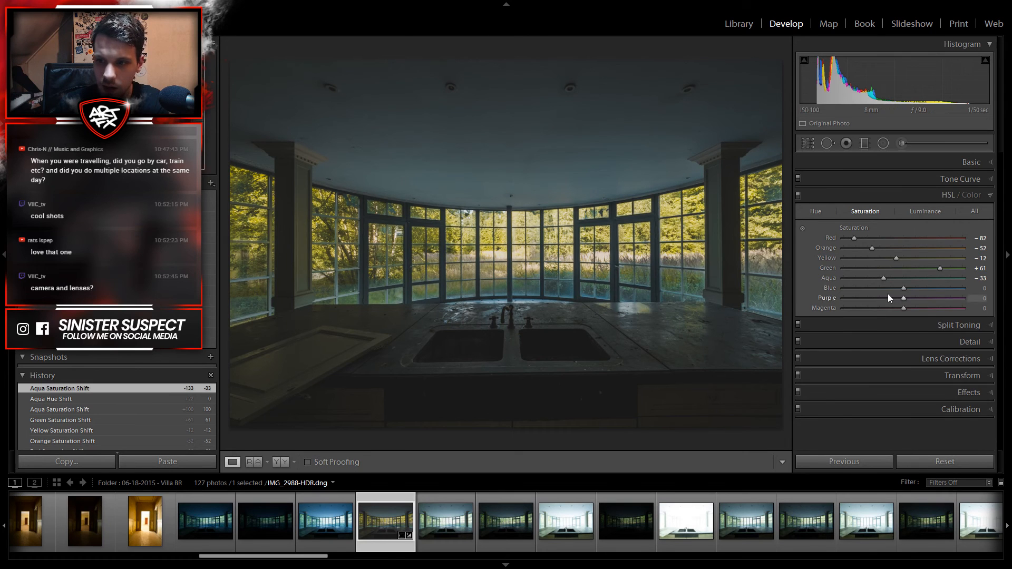
pyautogui.moveTo(879, 292); pyautogui.dragTo(853, 294)
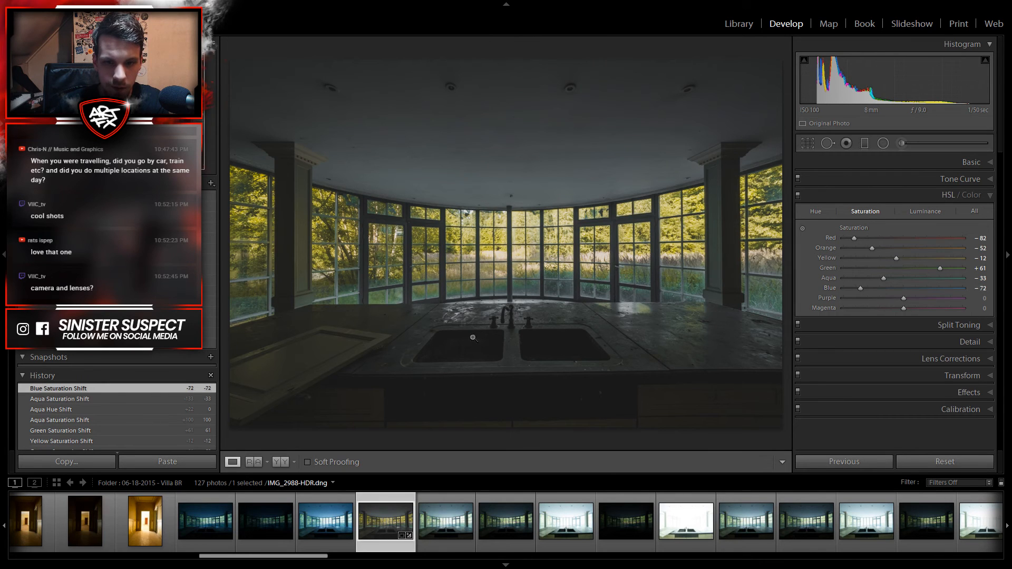
# Step: Examine the window panes and the greenery behind them up close across the photo for color casts
pyautogui.click(519, 290)
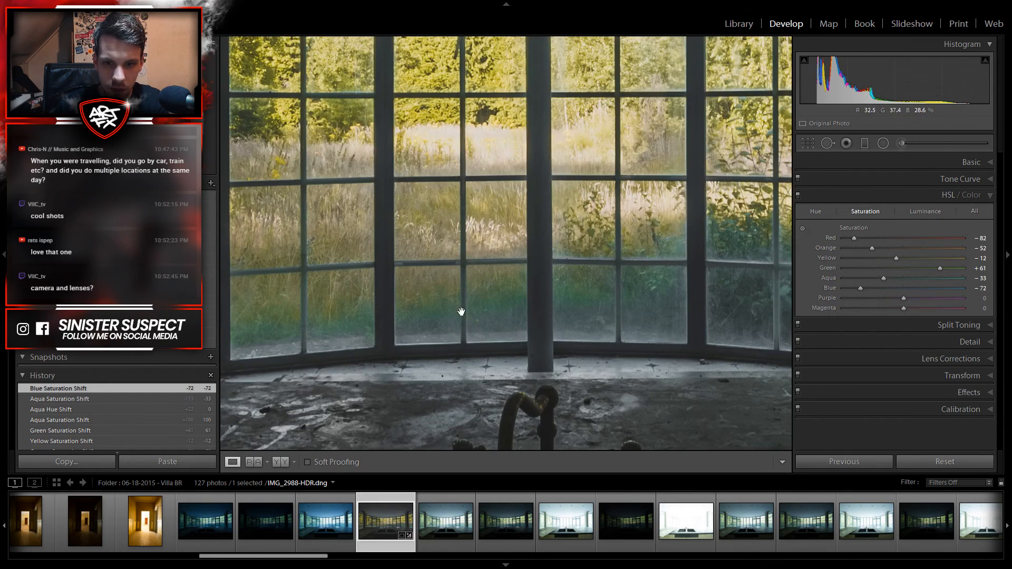
pyautogui.moveTo(772, 264); pyautogui.dragTo(460, 263)
pyautogui.moveTo(680, 278); pyautogui.dragTo(484, 264)
pyautogui.moveTo(655, 289); pyautogui.dragTo(553, 266)
pyautogui.moveTo(685, 300); pyautogui.dragTo(457, 251)
pyautogui.moveTo(577, 264); pyautogui.dragTo(621, 331)
pyautogui.moveTo(422, 258); pyautogui.dragTo(721, 313)
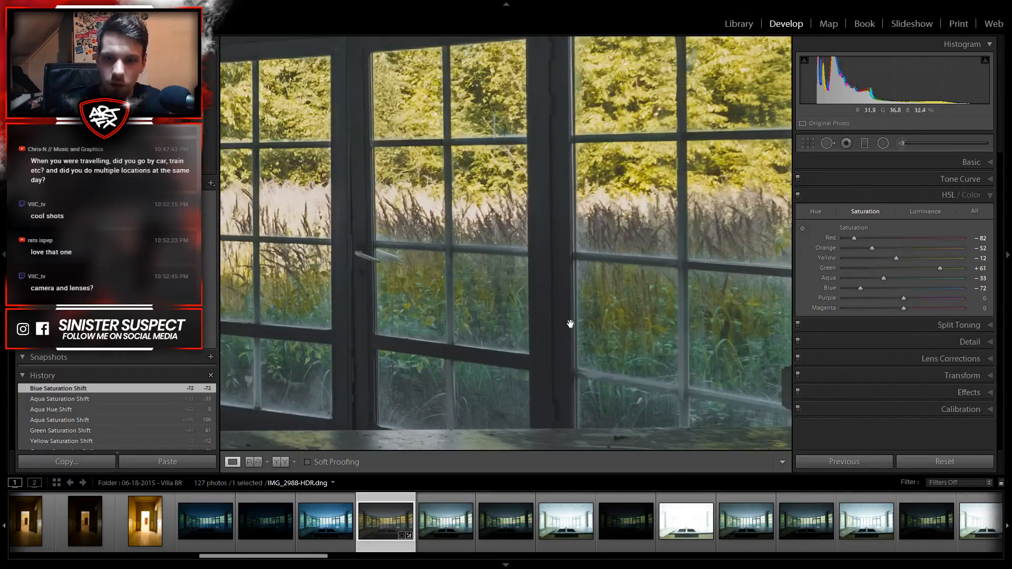
pyautogui.moveTo(248, 332); pyautogui.dragTo(649, 320)
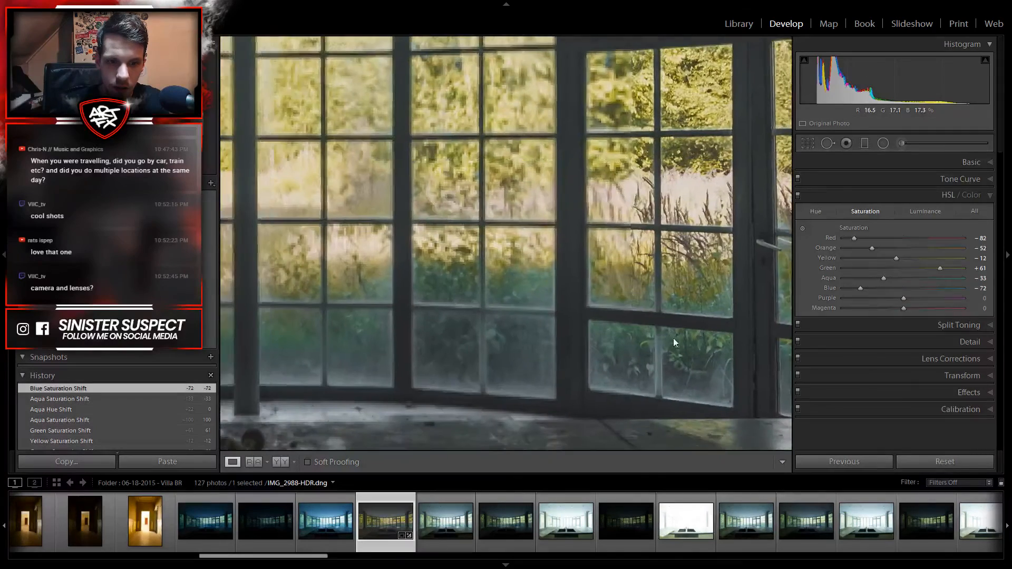
pyautogui.moveTo(420, 326); pyautogui.dragTo(594, 341)
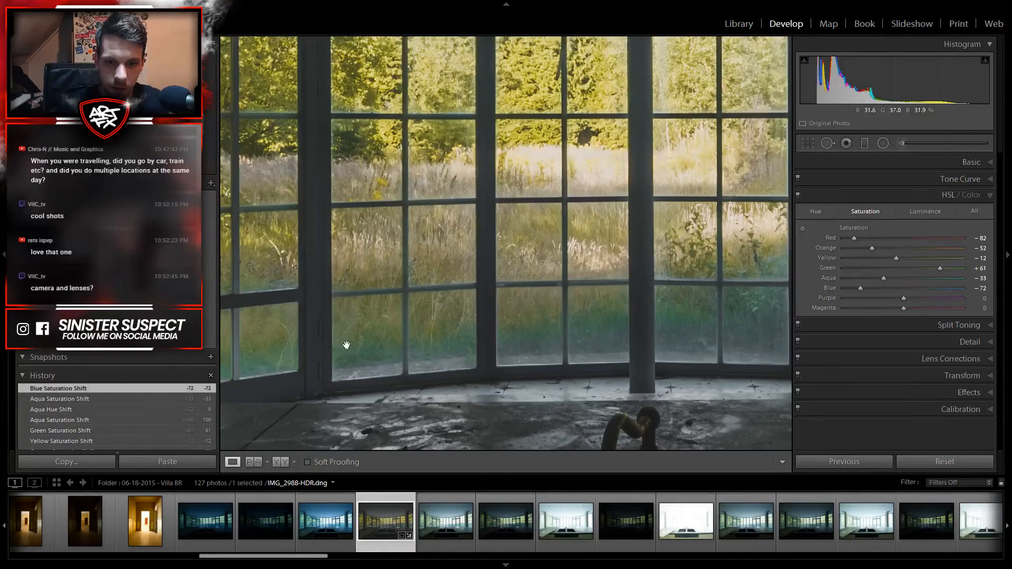
pyautogui.moveTo(346, 346); pyautogui.dragTo(788, 331)
pyautogui.moveTo(266, 333); pyautogui.dragTo(576, 262)
pyautogui.moveTo(312, 297); pyautogui.dragTo(182, 294)
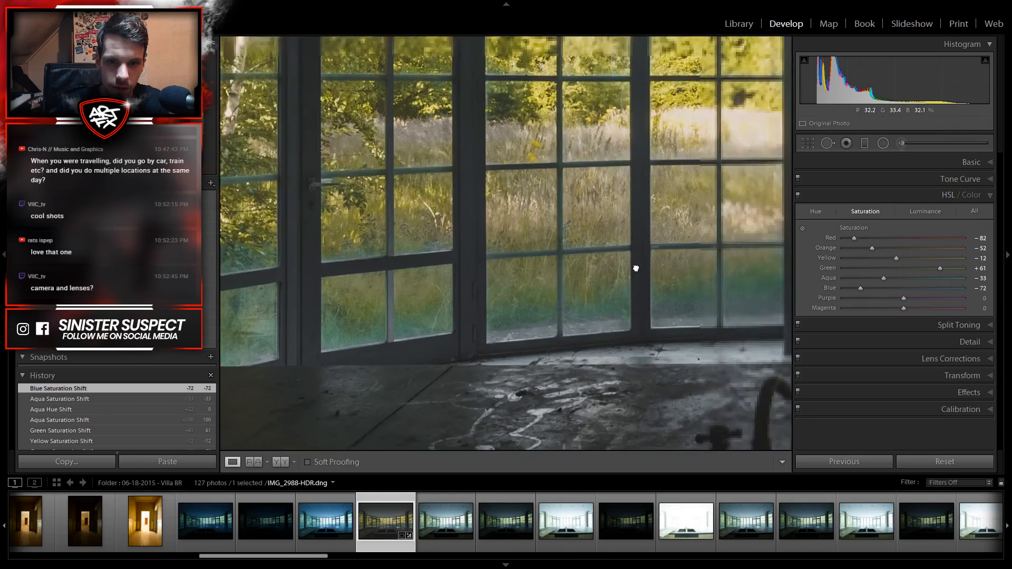
# Step: Inspect the central windows, the countertop by the faucet and the far side windows up close for remaining color casts
pyautogui.moveTo(637, 269); pyautogui.dragTo(401, 361)
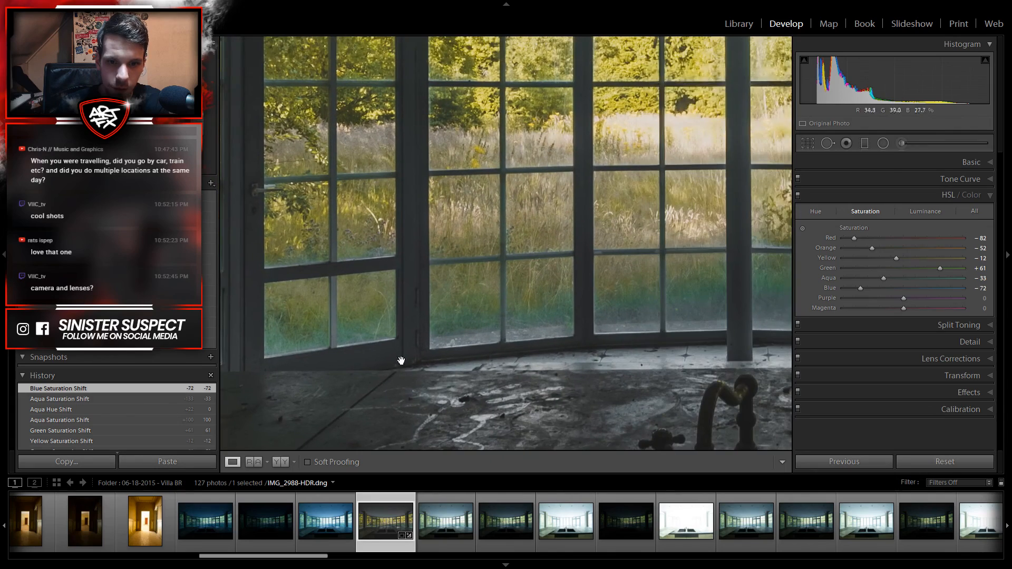
pyautogui.moveTo(545, 395); pyautogui.dragTo(446, 324)
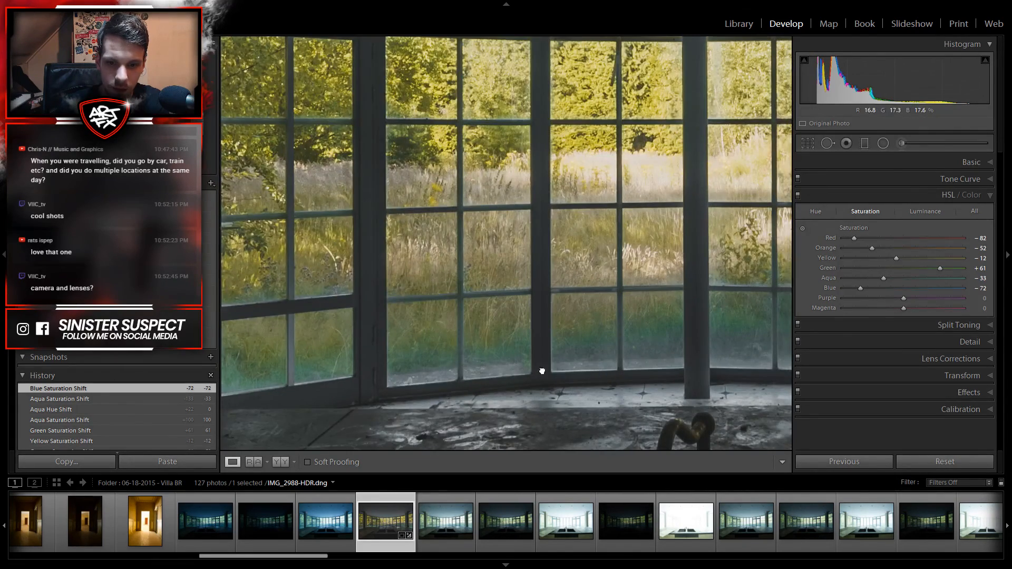
pyautogui.moveTo(543, 371); pyautogui.dragTo(310, 254)
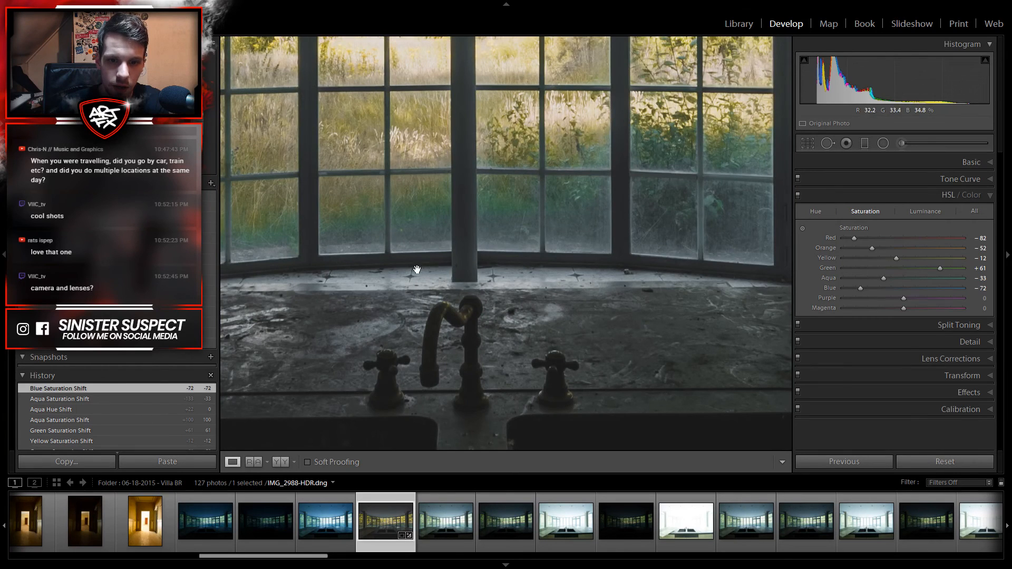
pyautogui.moveTo(417, 269); pyautogui.dragTo(764, 346)
pyautogui.moveTo(464, 313); pyautogui.dragTo(786, 283)
pyautogui.moveTo(465, 282); pyautogui.dragTo(536, 280)
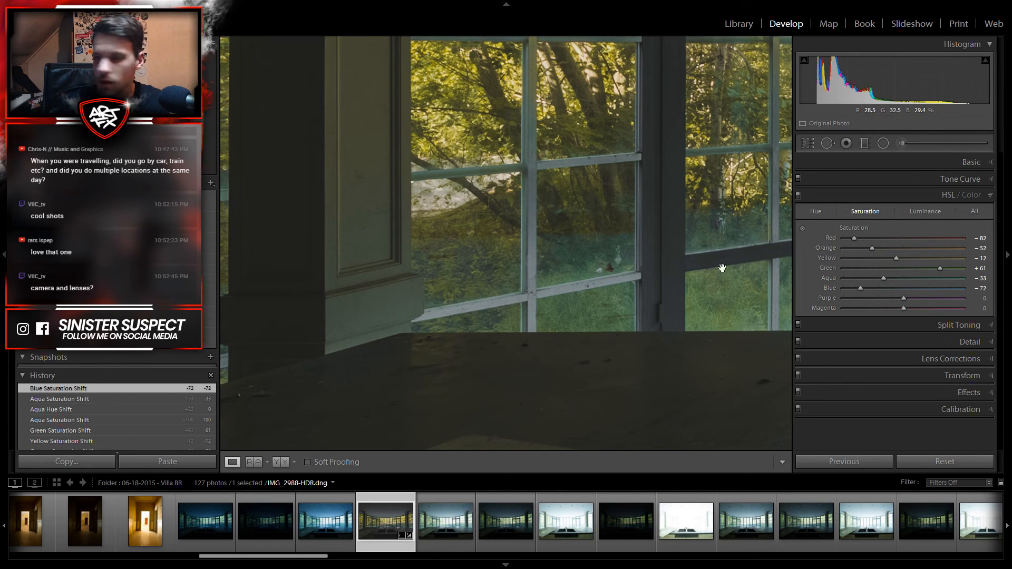
pyautogui.click(669, 305)
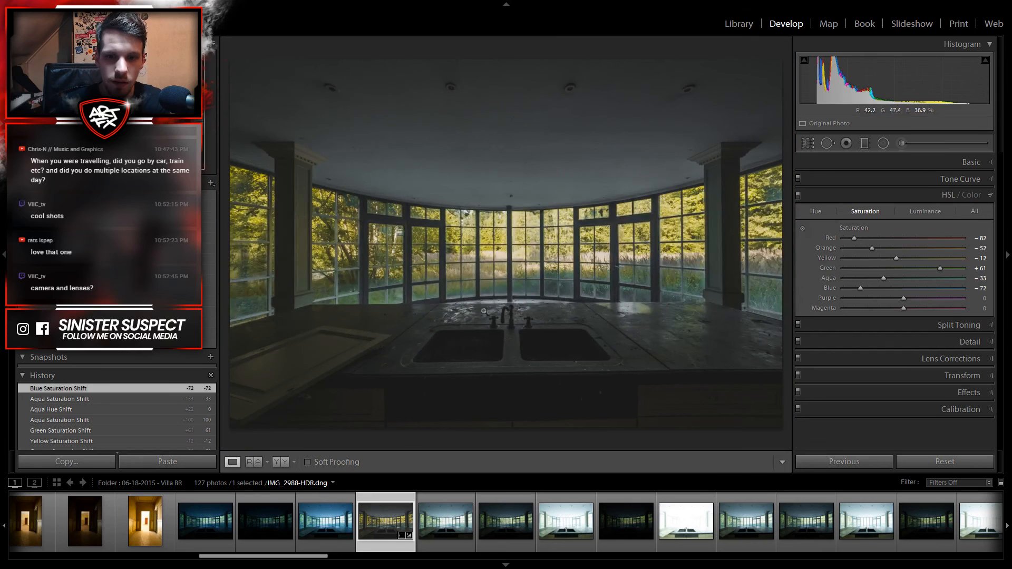
pyautogui.click(250, 295)
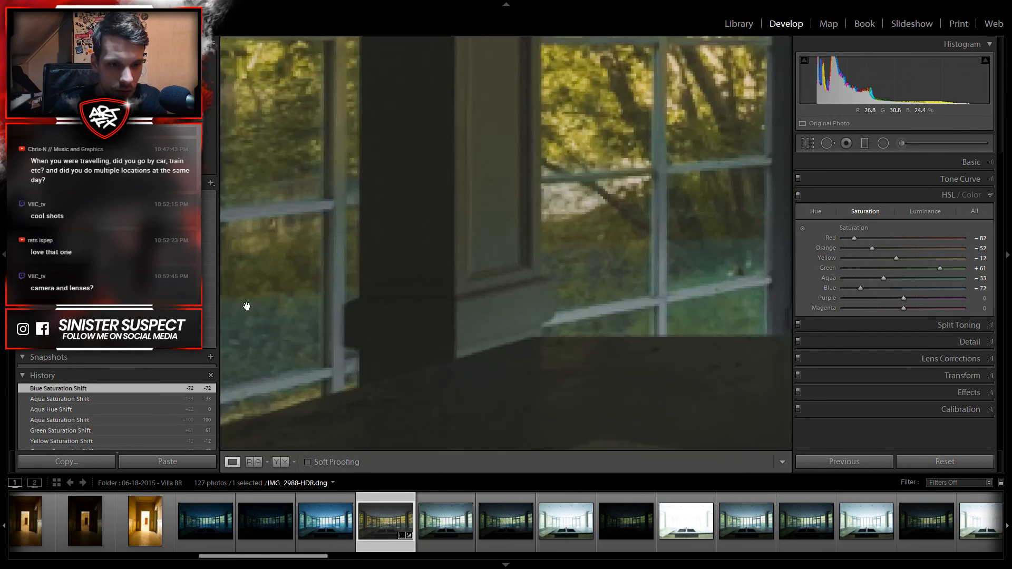
pyautogui.moveTo(260, 316); pyautogui.dragTo(461, 316)
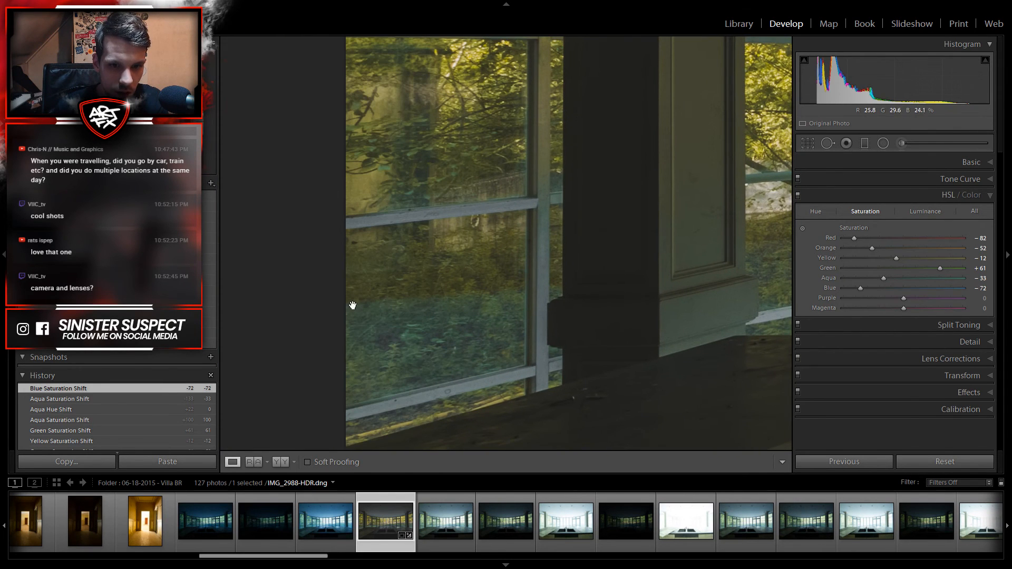
# Step: Lower the purple saturation to -86 and the magenta saturation to -79
pyautogui.click(508, 318)
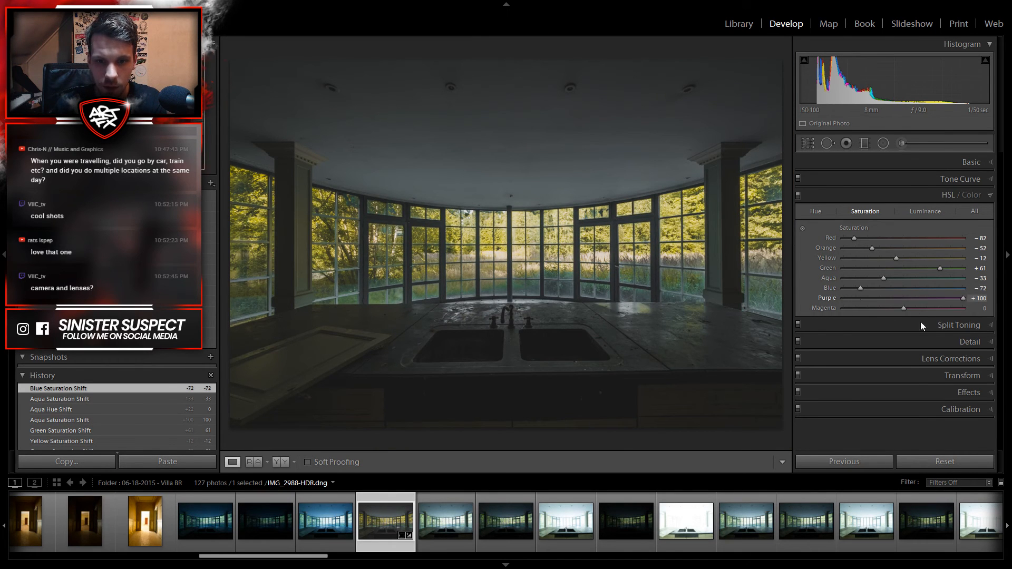
pyautogui.moveTo(850, 324); pyautogui.dragTo(882, 309)
pyautogui.moveTo(848, 347); pyautogui.dragTo(855, 347)
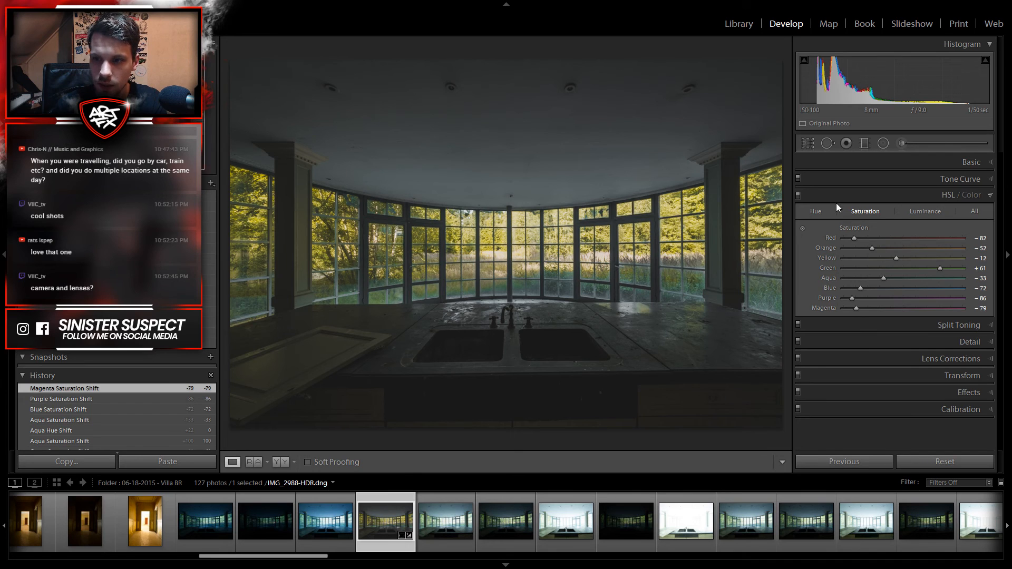
# Step: Shift the green hue to +54, check the greenery behind the windows up close, and reduce the green saturation to +7
pyautogui.click(818, 212)
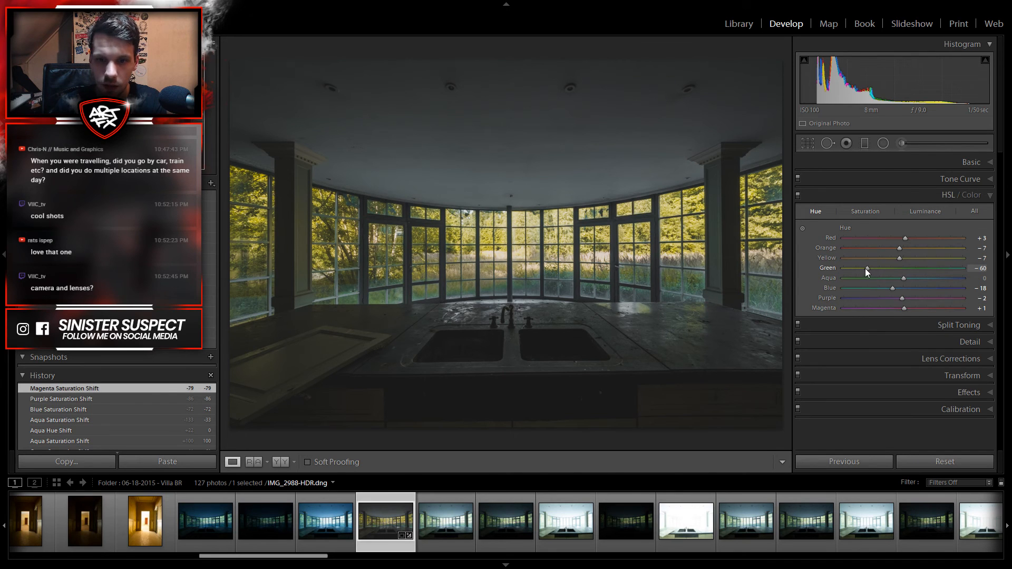
pyautogui.moveTo(889, 273); pyautogui.dragTo(913, 279)
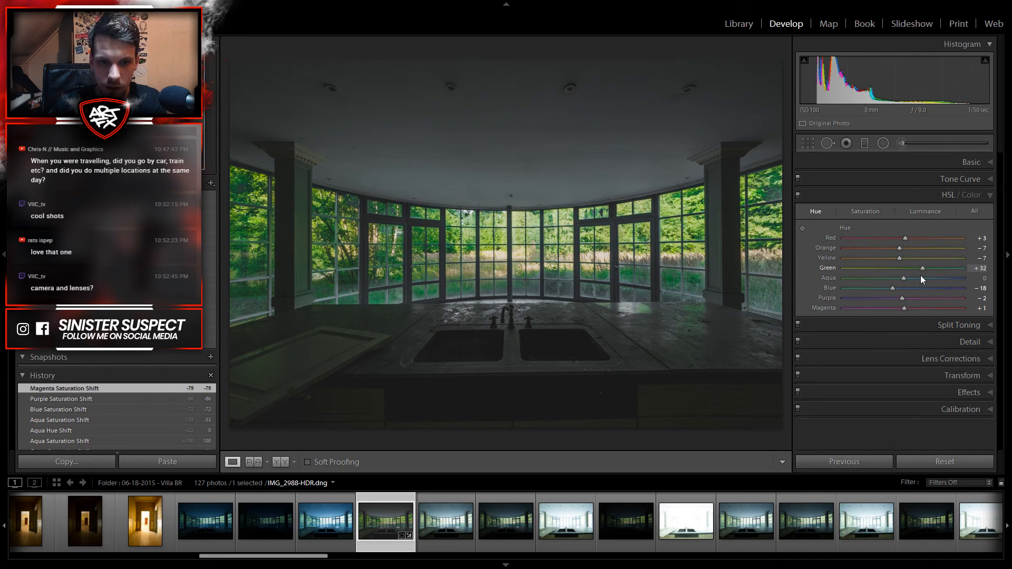
pyautogui.moveTo(922, 276)
pyautogui.mouseDown()
pyautogui.moveTo(998, 276)
pyautogui.moveTo(933, 287)
pyautogui.mouseUp()
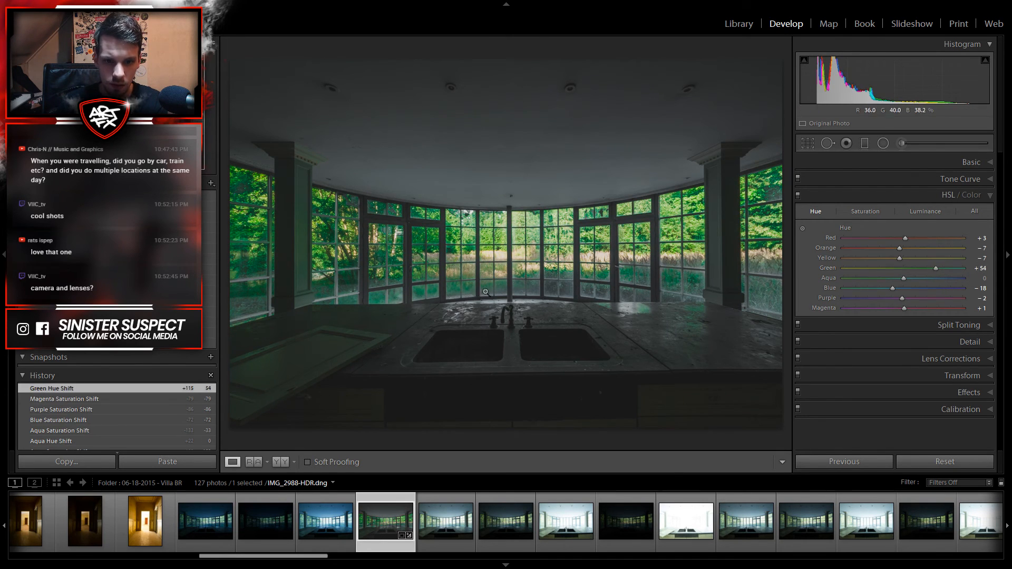
pyautogui.click(504, 324)
pyautogui.moveTo(418, 283); pyautogui.dragTo(700, 276)
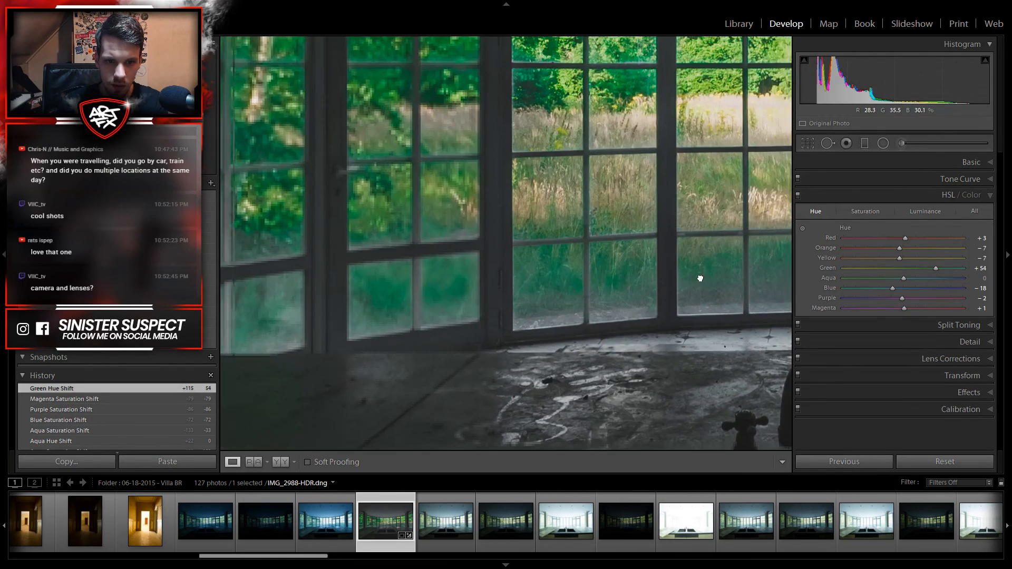
pyautogui.click(580, 277)
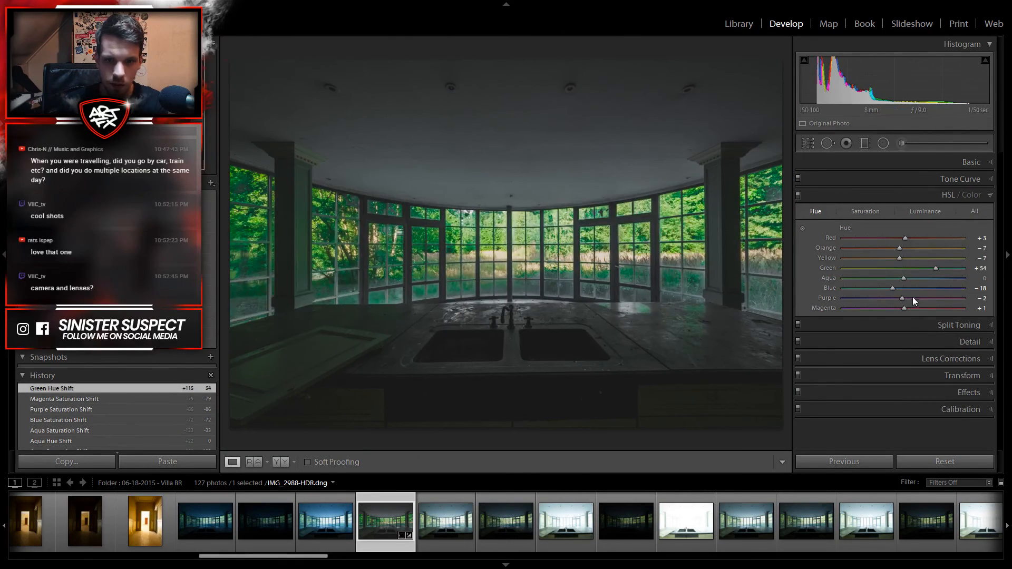
pyautogui.click(867, 210)
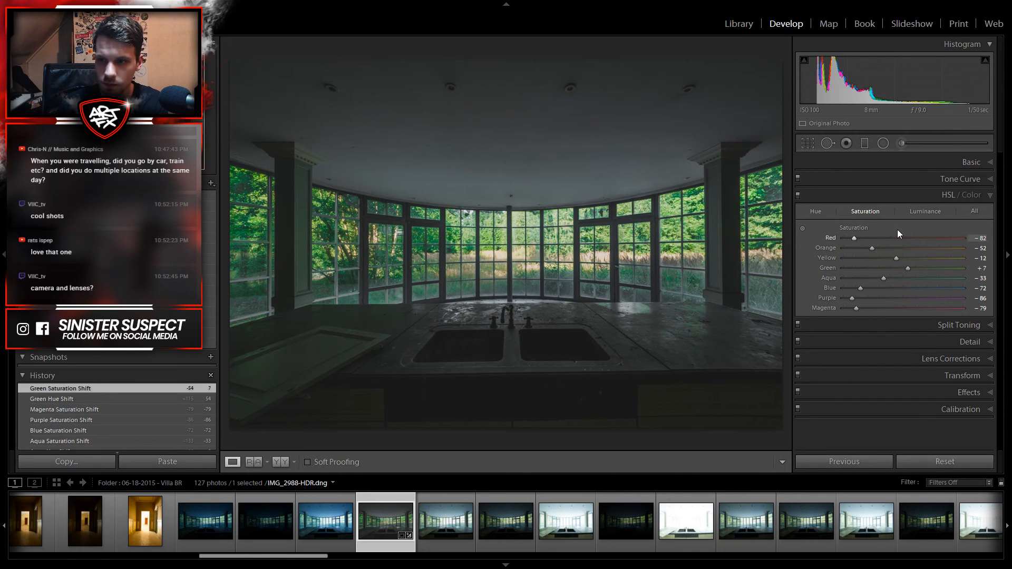
# Step: Lower the luminance of yellow and green to -38 each and of orange to -62
pyautogui.click(925, 211)
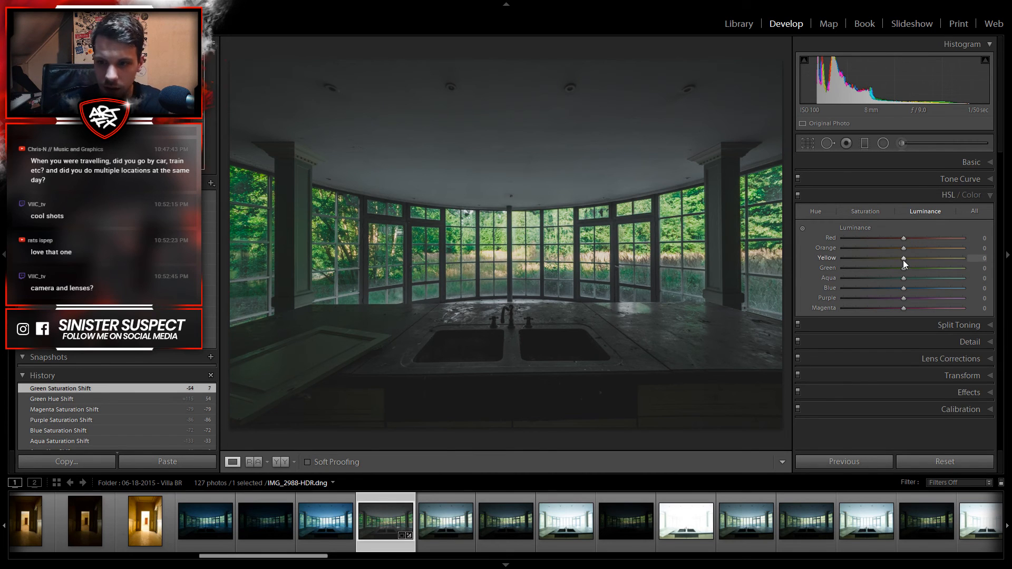
pyautogui.moveTo(903, 259); pyautogui.dragTo(878, 261)
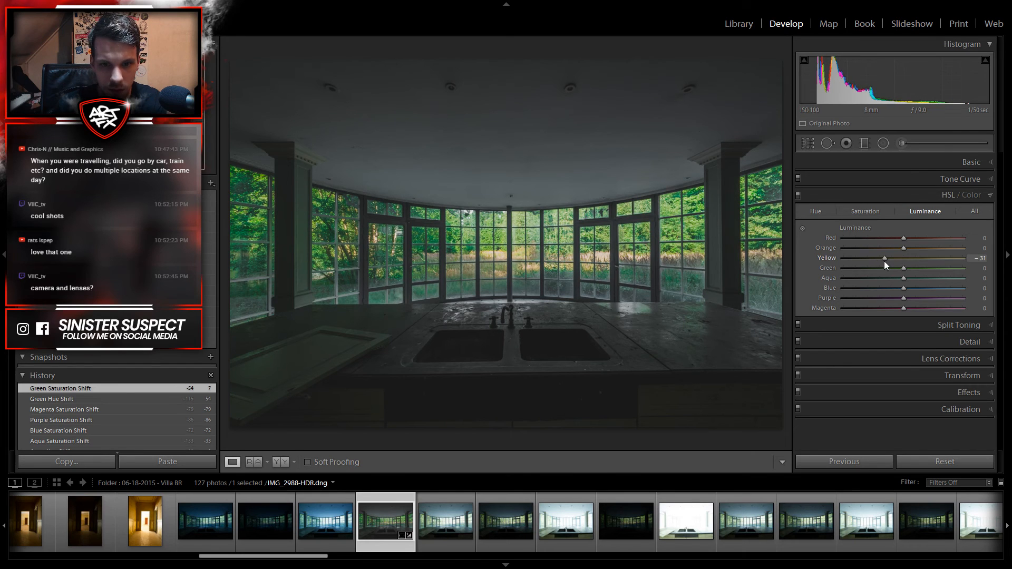
pyautogui.moveTo(880, 262); pyautogui.dragTo(880, 261)
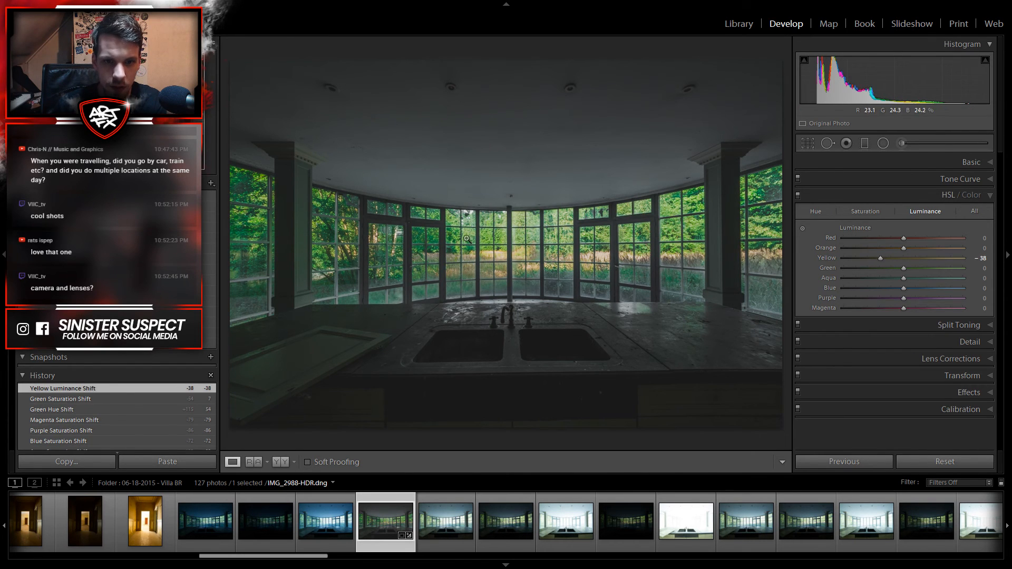
pyautogui.moveTo(902, 267); pyautogui.dragTo(872, 277)
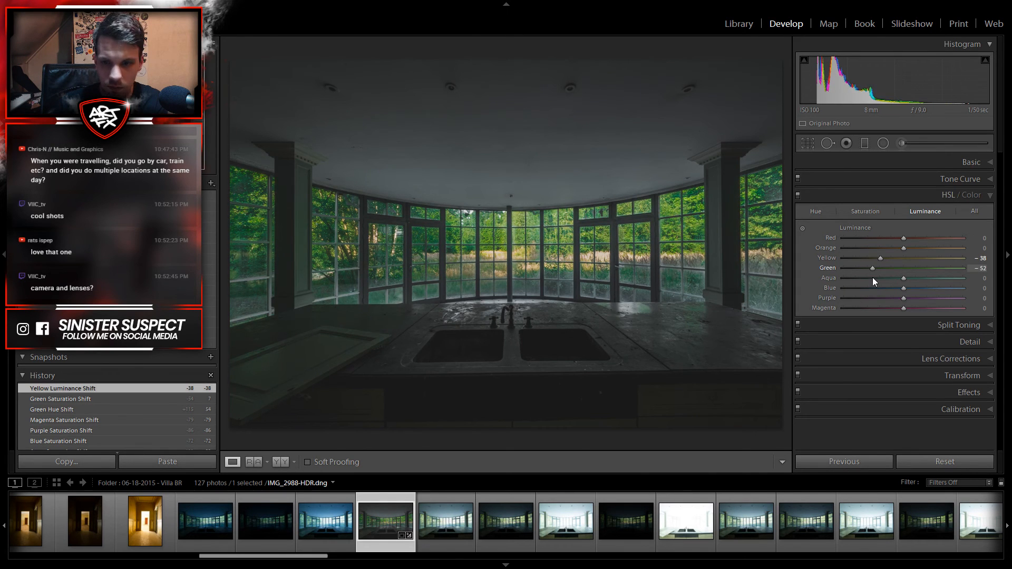
pyautogui.moveTo(879, 279); pyautogui.dragTo(741, 267)
pyautogui.moveTo(820, 263); pyautogui.dragTo(866, 267)
# Step: Set the luminance to +68 for aqua, +49 for blue, -42 for purple and -31 for magenta, leaving red at 0
pyautogui.moveTo(904, 238); pyautogui.dragTo(943, 326)
pyautogui.moveTo(904, 293); pyautogui.dragTo(932, 306)
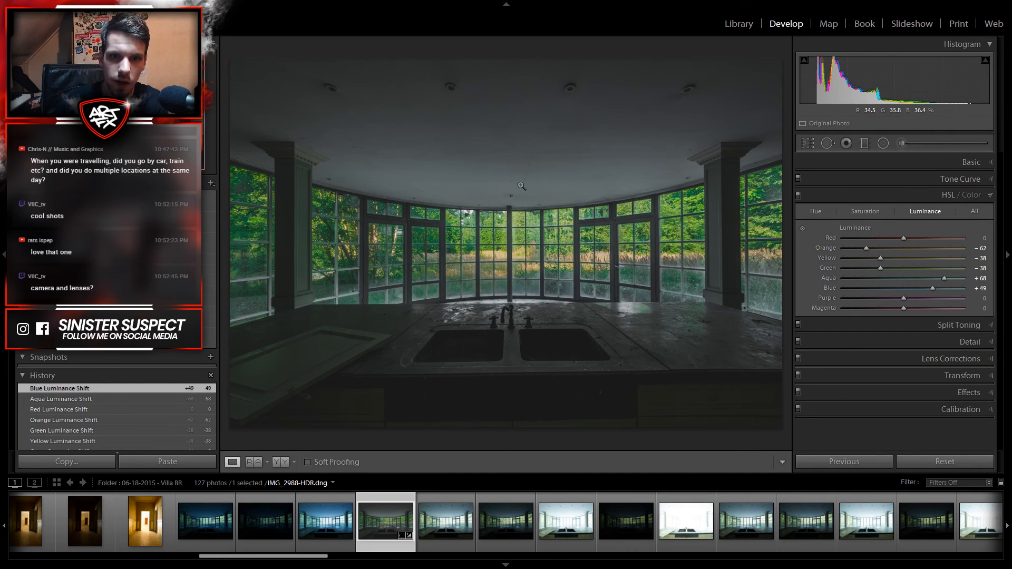
pyautogui.moveTo(904, 298)
pyautogui.mouseDown()
pyautogui.moveTo(874, 307)
pyautogui.moveTo(913, 306)
pyautogui.mouseUp()
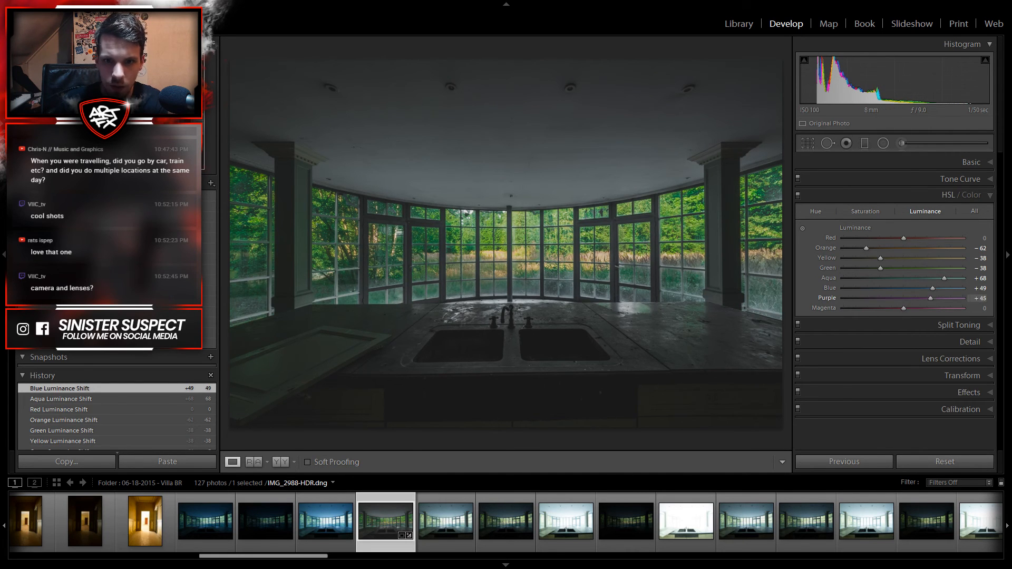
pyautogui.moveTo(880, 359); pyautogui.dragTo(886, 354)
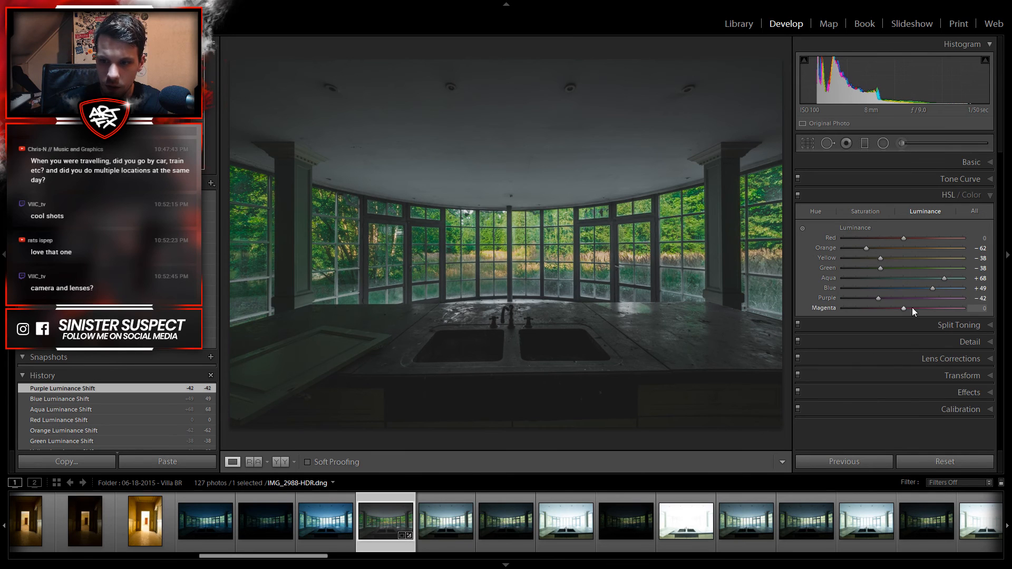
pyautogui.moveTo(830, 308); pyautogui.dragTo(885, 312)
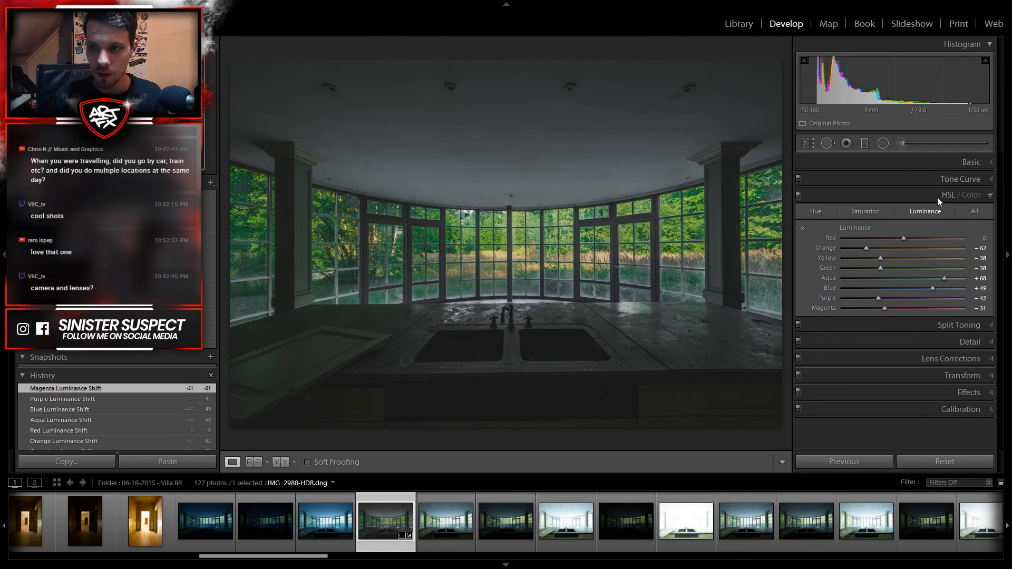
# Step: Try a purple split-toning tint in the shadows with hue 295, reducing its saturation from 21 to 10
pyautogui.click(941, 325)
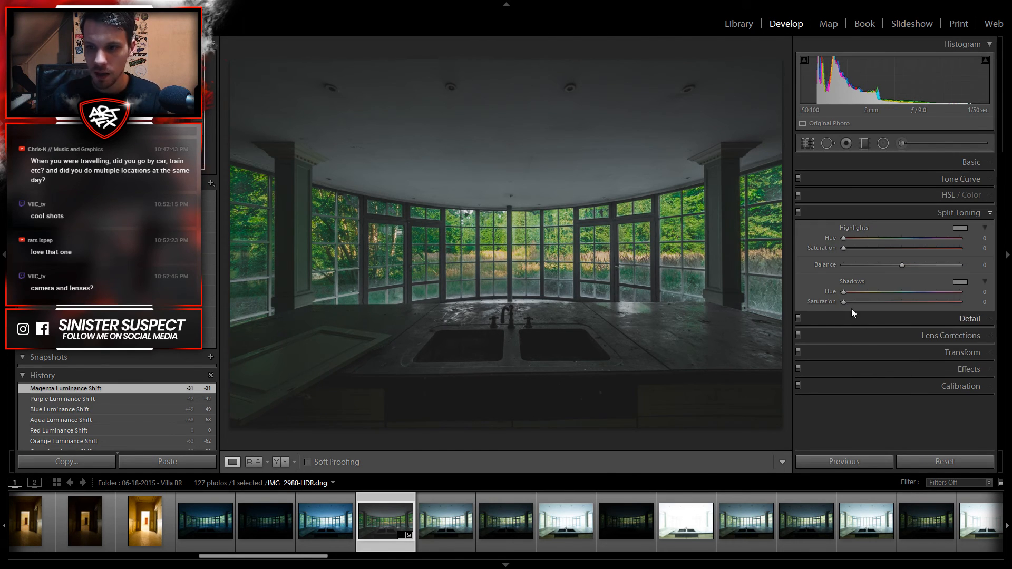
pyautogui.moveTo(843, 302); pyautogui.dragTo(854, 304)
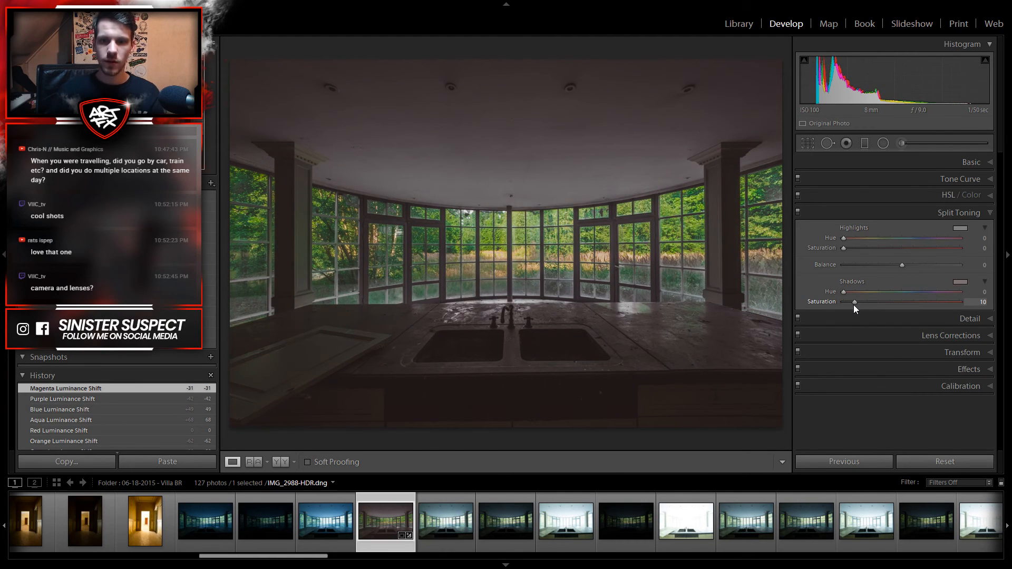
pyautogui.moveTo(849, 306); pyautogui.dragTo(911, 301)
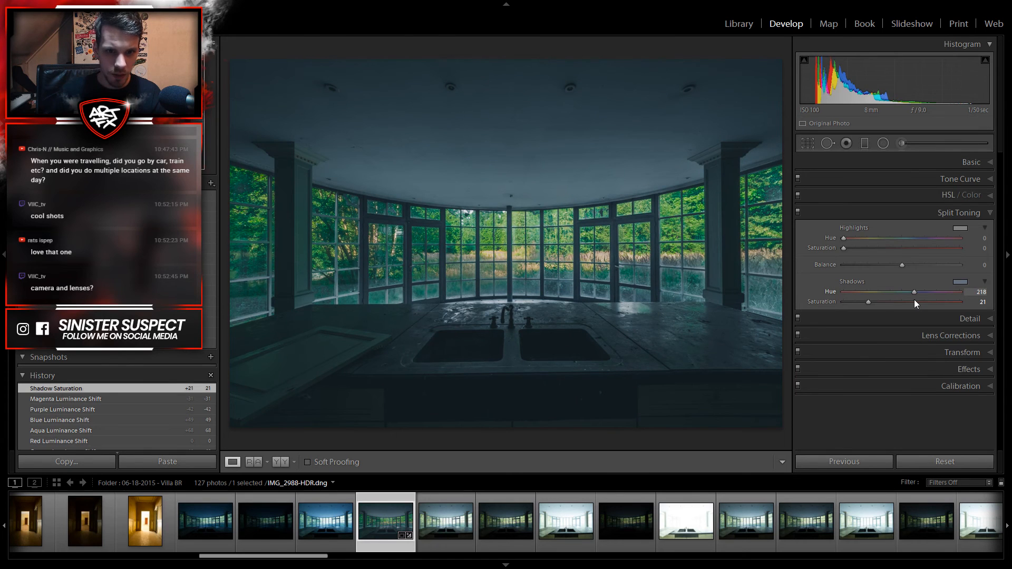
pyautogui.moveTo(914, 299); pyautogui.dragTo(938, 322)
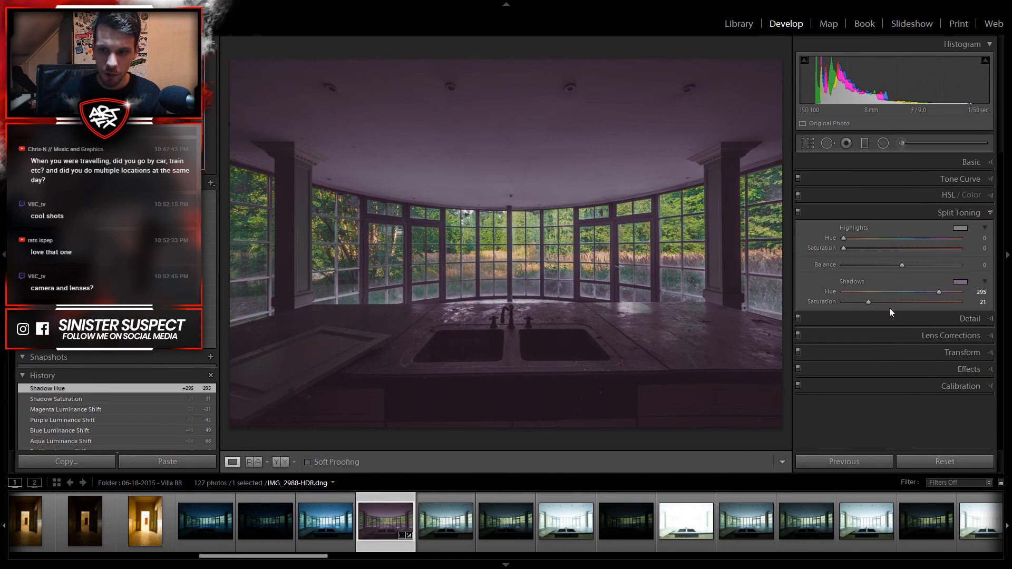
pyautogui.click(851, 302)
pyautogui.moveTo(849, 301); pyautogui.dragTo(856, 302)
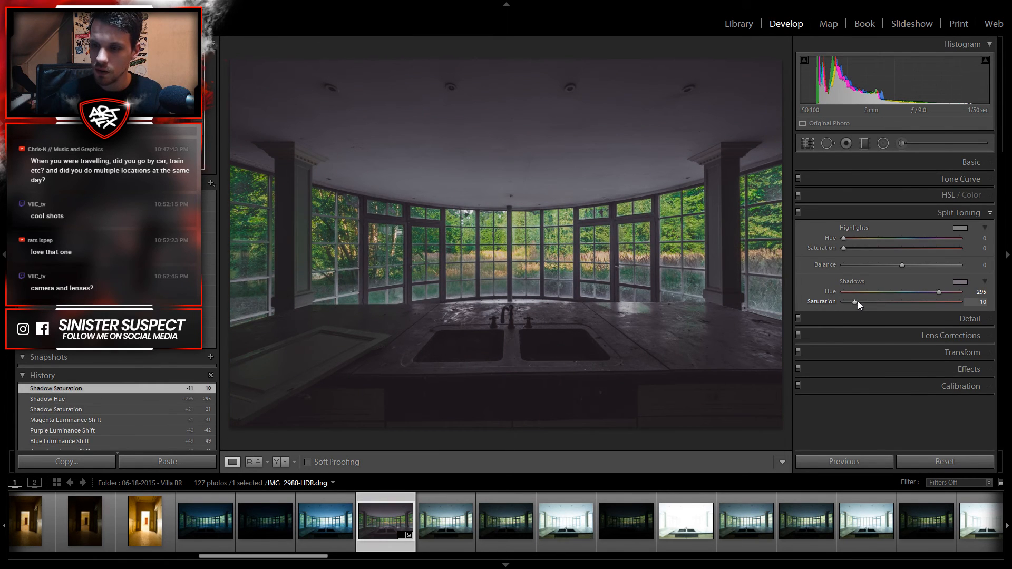
# Step: Set the split-toning shadows to hue 204 and saturation 5, and compare the photo with split toning off and on
pyautogui.moveTo(858, 293)
pyautogui.mouseDown()
pyautogui.moveTo(820, 294)
pyautogui.moveTo(913, 298)
pyautogui.moveTo(850, 304)
pyautogui.mouseUp()
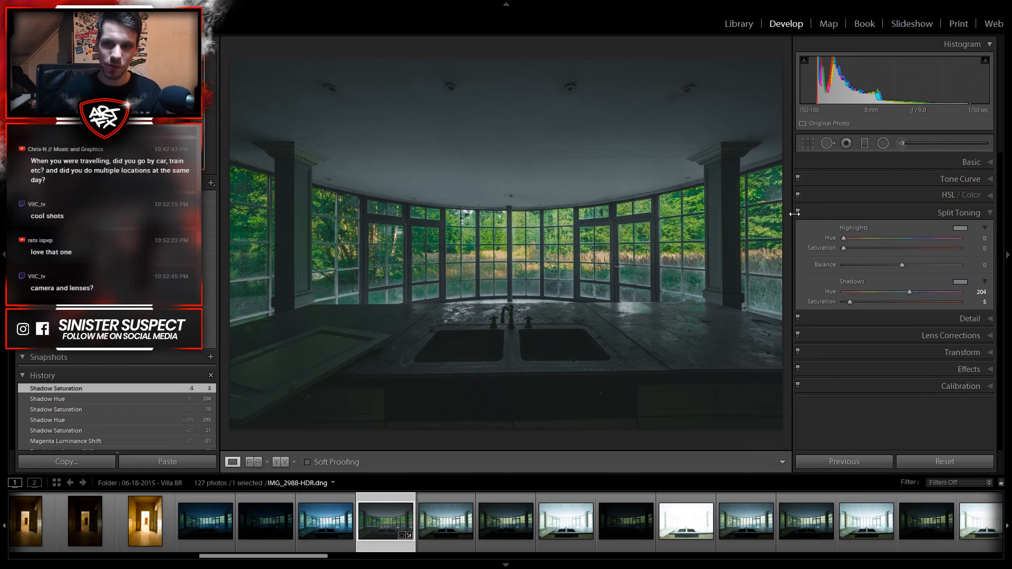
pyautogui.click(798, 212)
pyautogui.click(797, 212)
pyautogui.click(797, 212)
pyautogui.click(797, 213)
# Step: Try a warm shadow hue of 26 and compare the photo with split toning off and on
pyautogui.moveTo(909, 292); pyautogui.dragTo(855, 289)
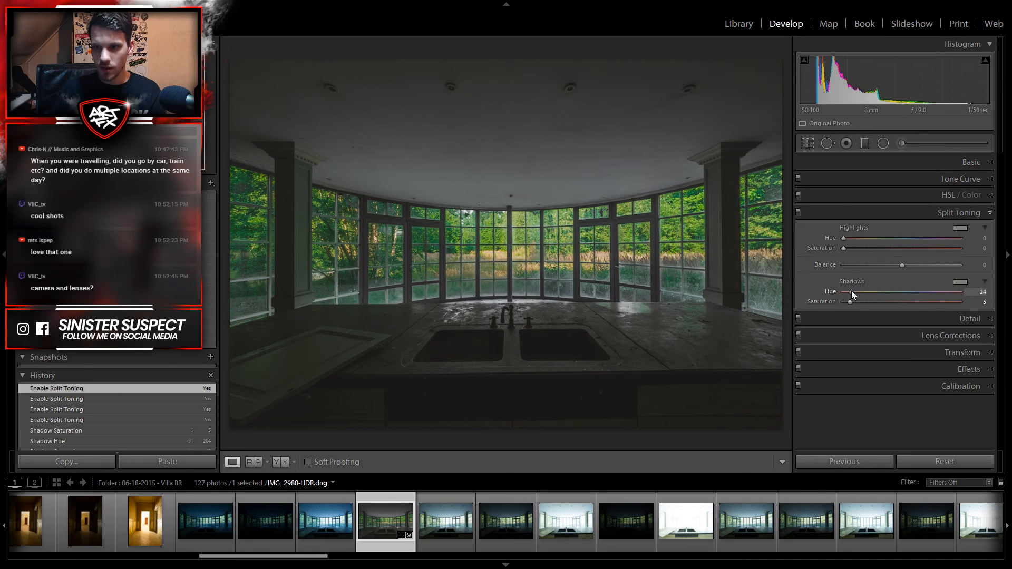
pyautogui.moveTo(852, 290); pyautogui.dragTo(852, 290)
pyautogui.click(796, 213)
pyautogui.click(797, 213)
pyautogui.click(797, 212)
pyautogui.click(796, 212)
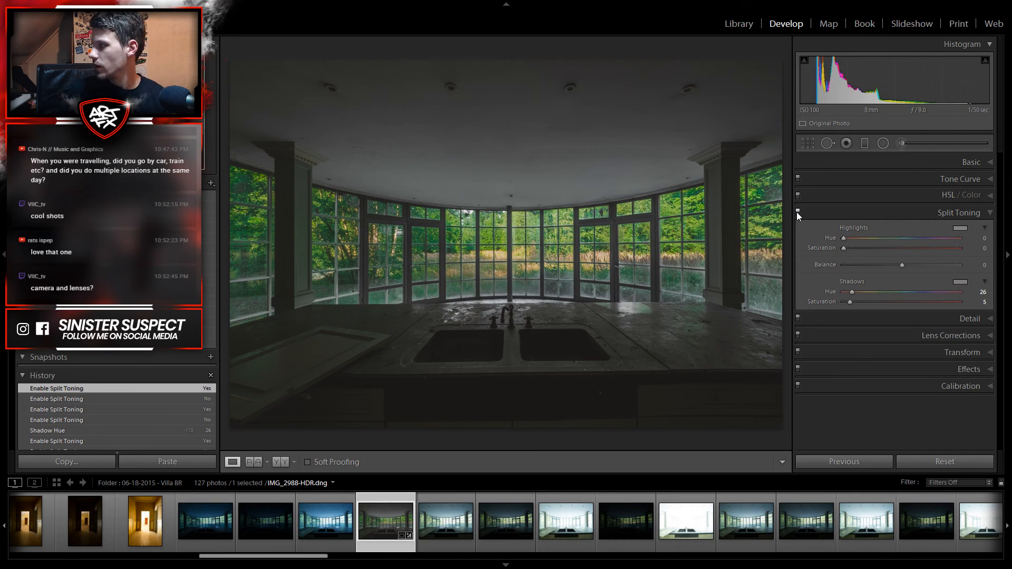
# Step: Shift the split-toning shadow hue to a cool blue tint at 197
pyautogui.moveTo(852, 292); pyautogui.dragTo(914, 292)
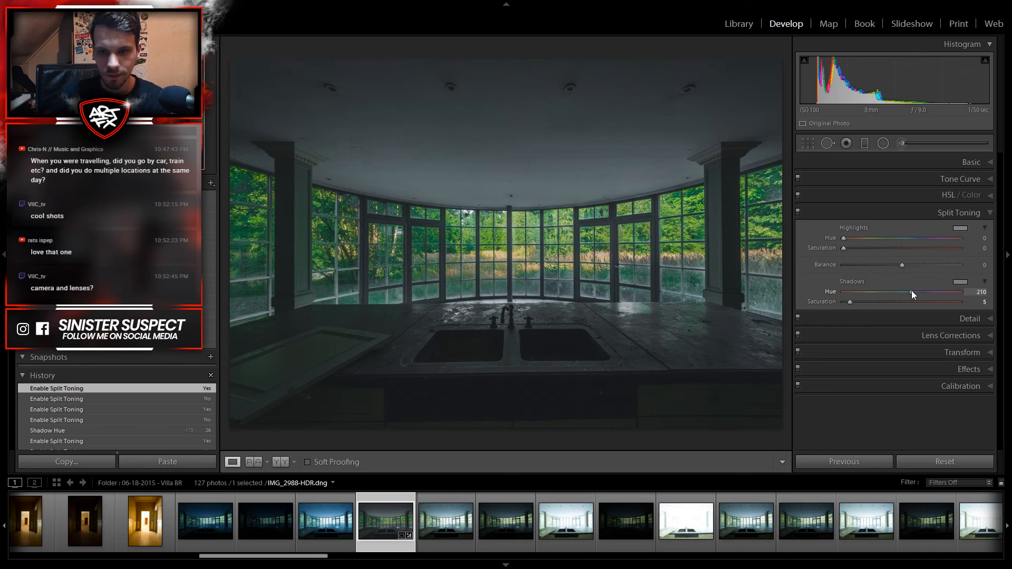
pyautogui.moveTo(906, 292)
pyautogui.mouseDown()
pyautogui.moveTo(846, 293)
pyautogui.moveTo(955, 304)
pyautogui.moveTo(917, 305)
pyautogui.mouseUp()
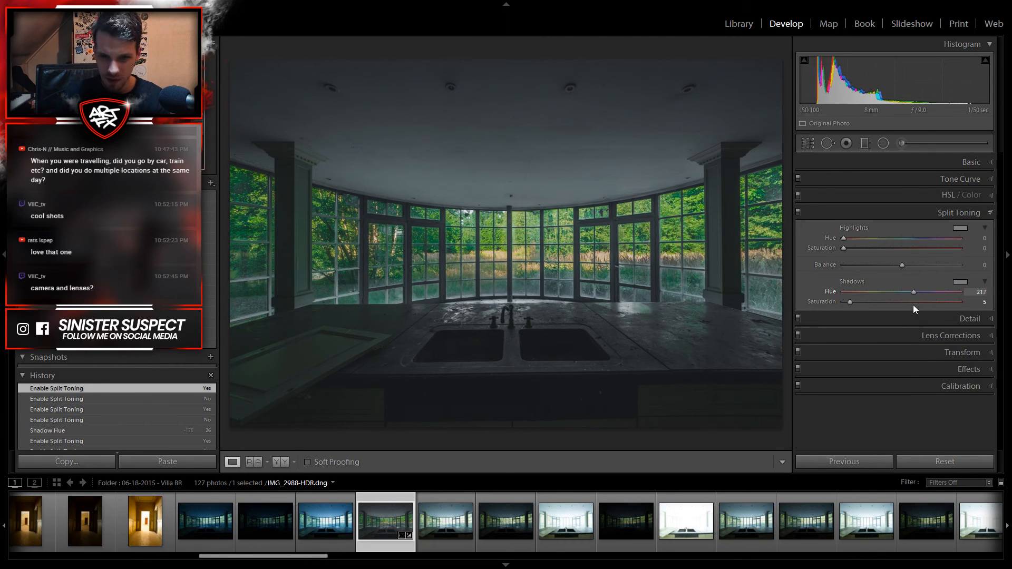
pyautogui.moveTo(909, 305); pyautogui.dragTo(907, 303)
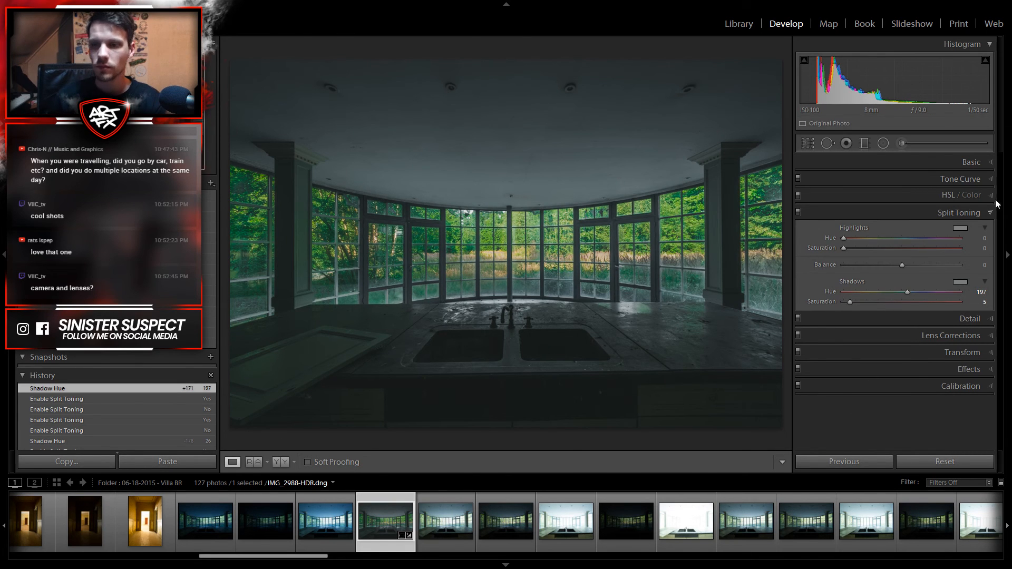
# Step: Set the sharpening masking to 59 in the detail adjustments
pyautogui.click(966, 213)
pyautogui.click(973, 230)
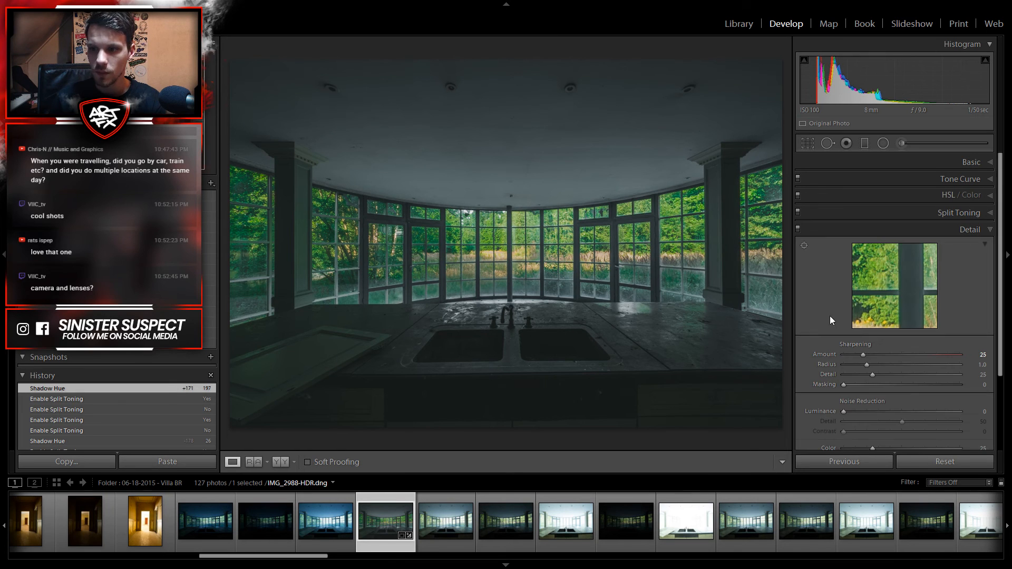
pyautogui.moveTo(846, 388); pyautogui.dragTo(913, 402)
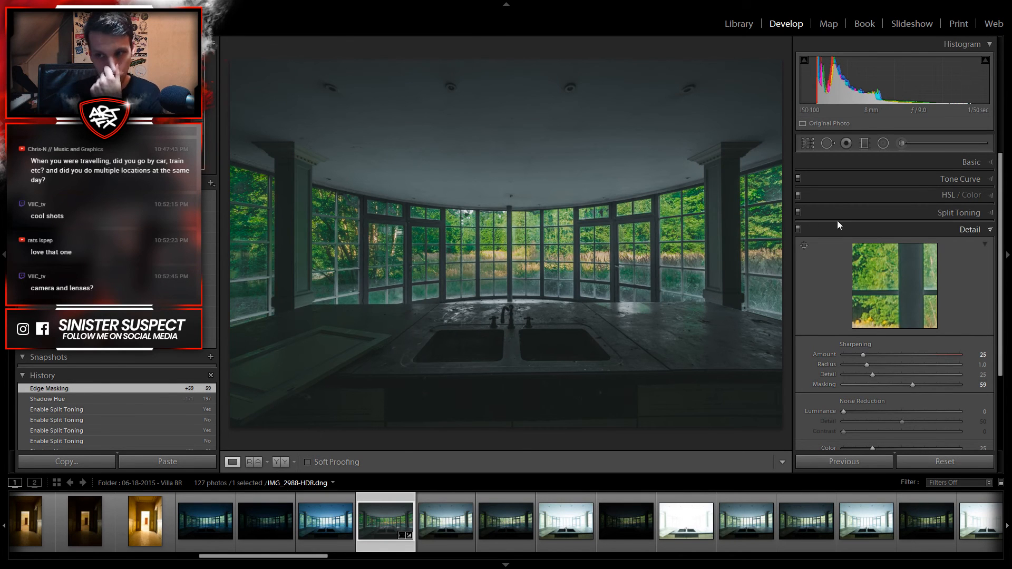
pyautogui.click(971, 230)
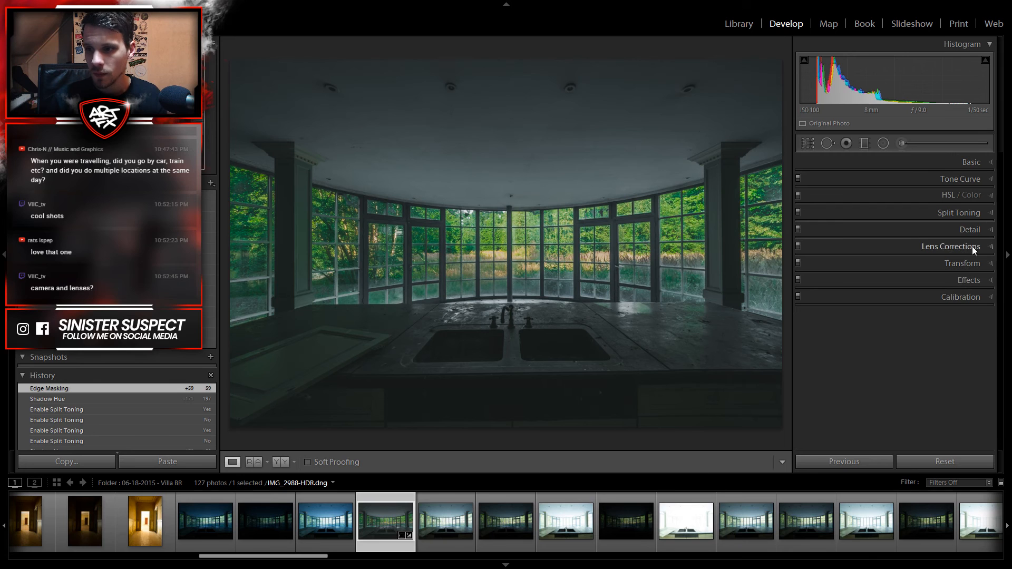
# Step: Calibrate the green primary with hue -38 and saturation -11
pyautogui.click(975, 296)
pyautogui.scroll(-1, 996, 369)
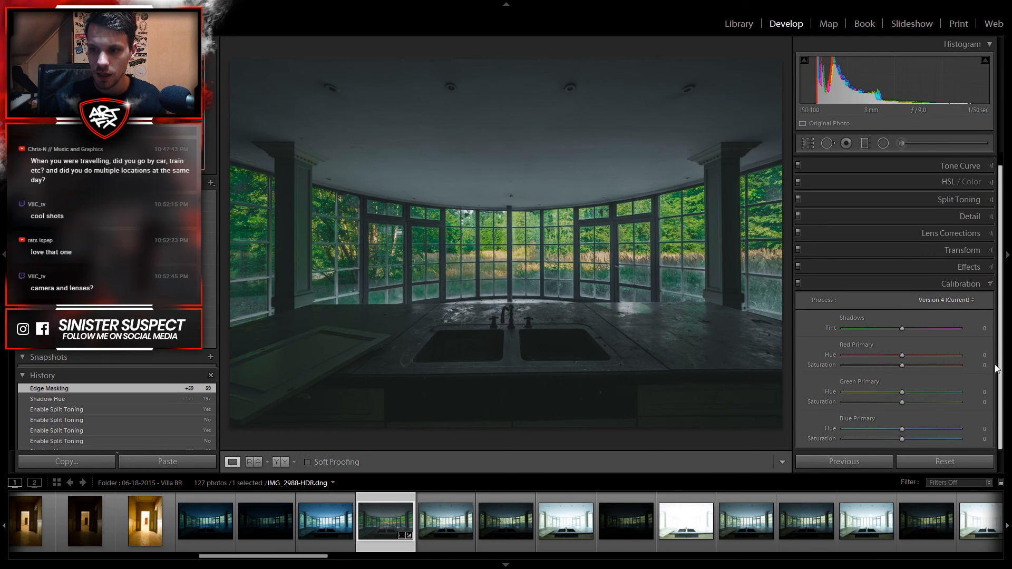
pyautogui.moveTo(901, 392); pyautogui.dragTo(878, 403)
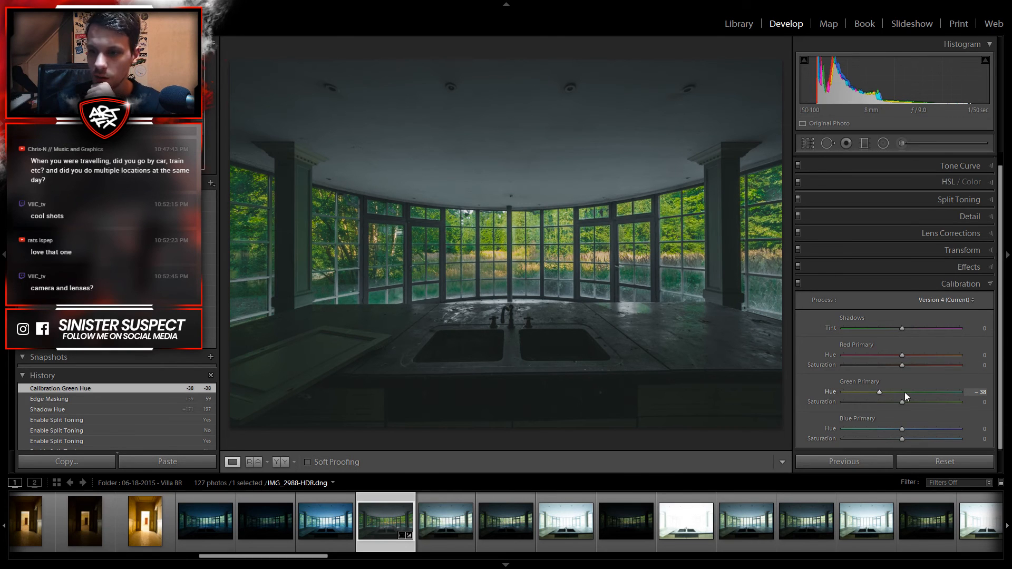
pyautogui.moveTo(880, 394)
pyautogui.mouseDown()
pyautogui.moveTo(985, 411)
pyautogui.moveTo(881, 419)
pyautogui.moveTo(895, 403)
pyautogui.moveTo(878, 409)
pyautogui.mouseUp()
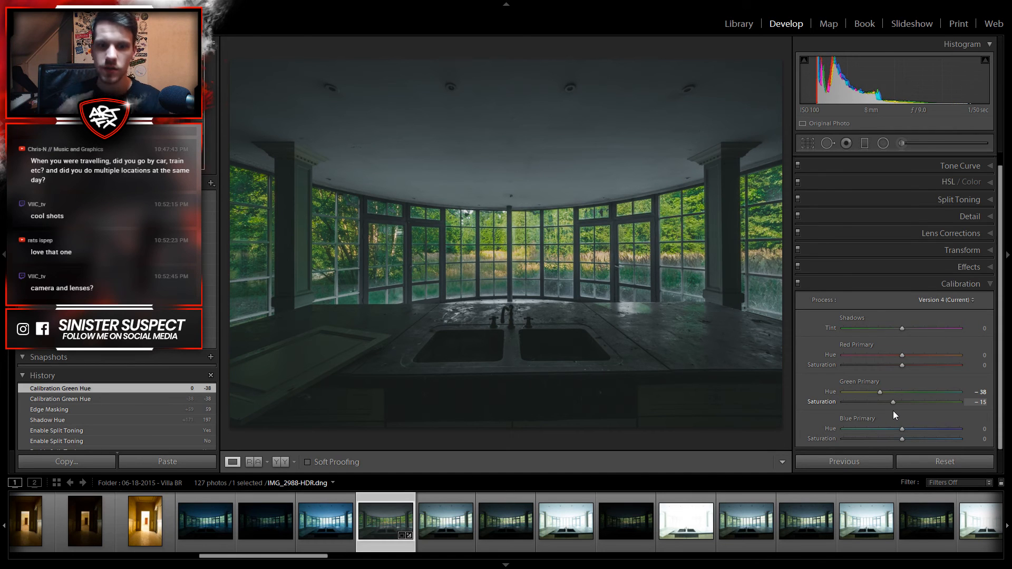
pyautogui.moveTo(895, 411); pyautogui.dragTo(895, 411)
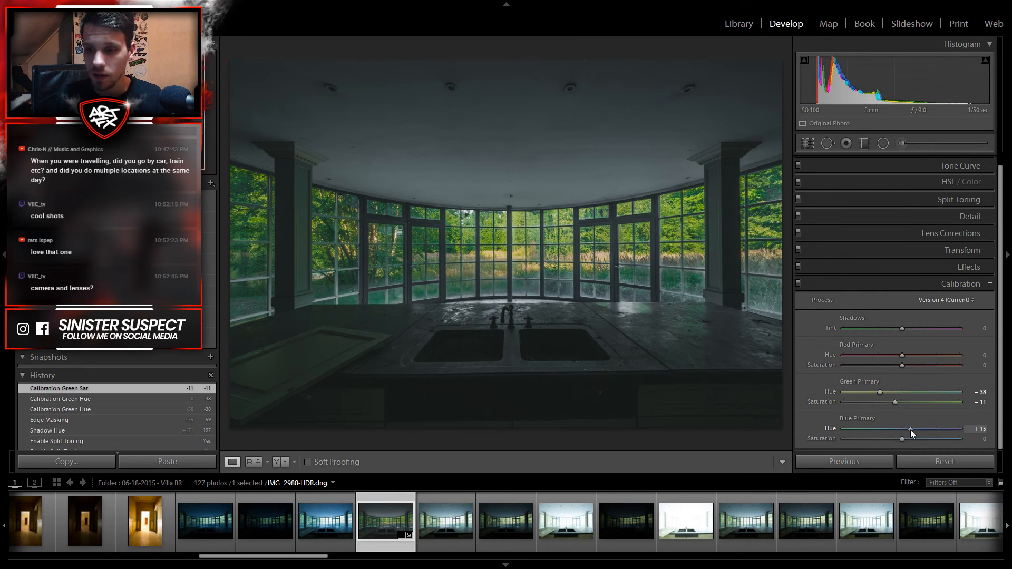
# Step: Try strong blue primary hue shifts in the calibration, from about -89 up to +100
pyautogui.moveTo(914, 430); pyautogui.dragTo(849, 441)
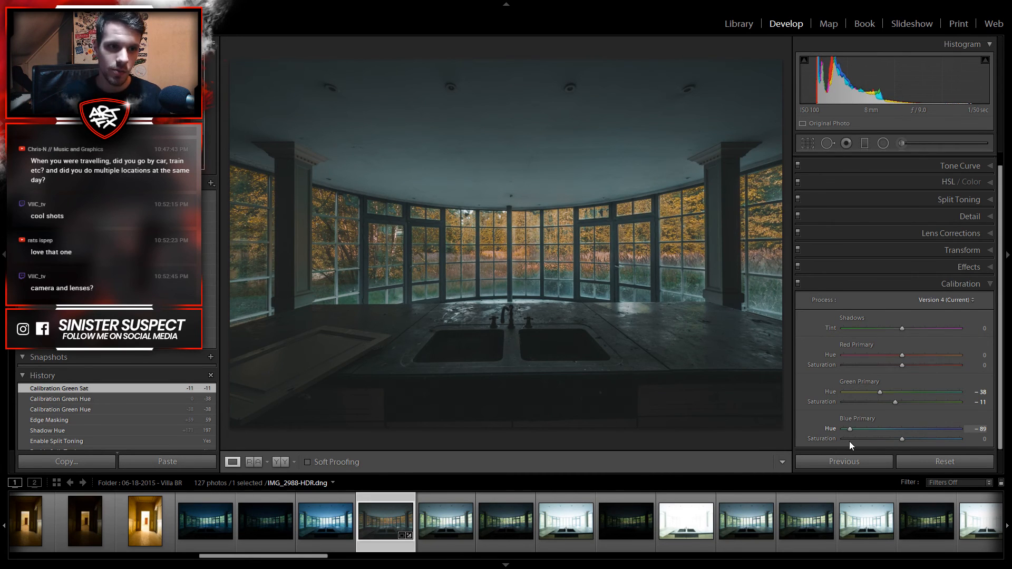
pyautogui.moveTo(853, 442)
pyautogui.mouseDown()
pyautogui.moveTo(892, 445)
pyautogui.moveTo(842, 450)
pyautogui.mouseUp()
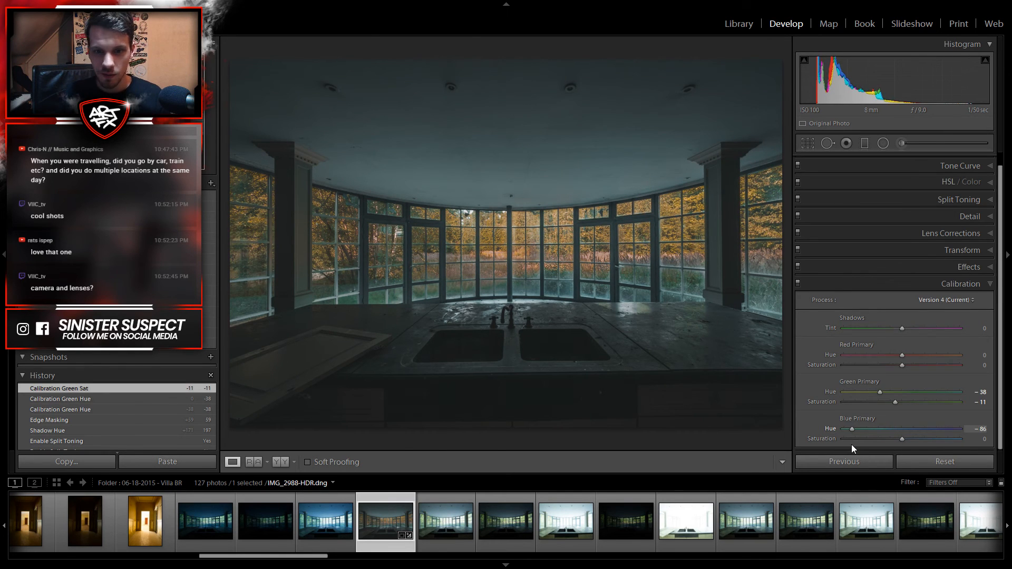
pyautogui.moveTo(853, 444); pyautogui.dragTo(987, 440)
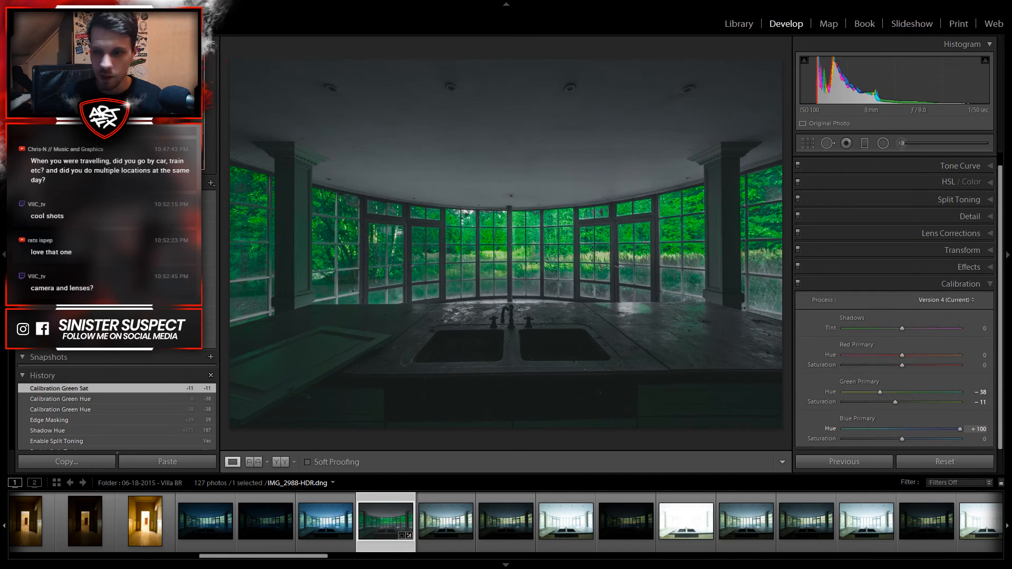
# Step: Set the calibration's green primary hue to -46, and the blue primary to saturation -100 and hue +62
pyautogui.moveTo(878, 393); pyautogui.dragTo(730, 409)
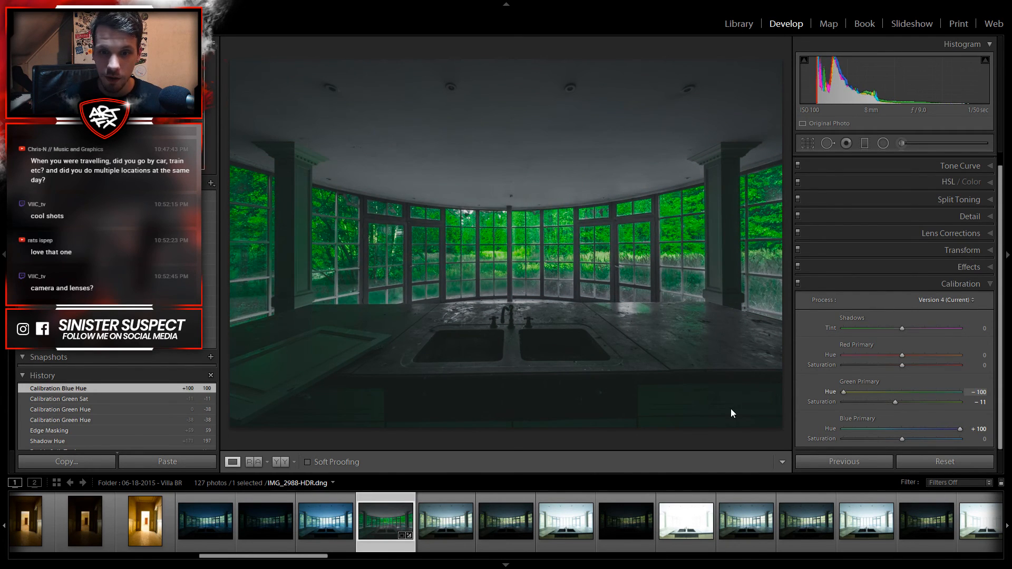
pyautogui.moveTo(812, 403); pyautogui.dragTo(871, 402)
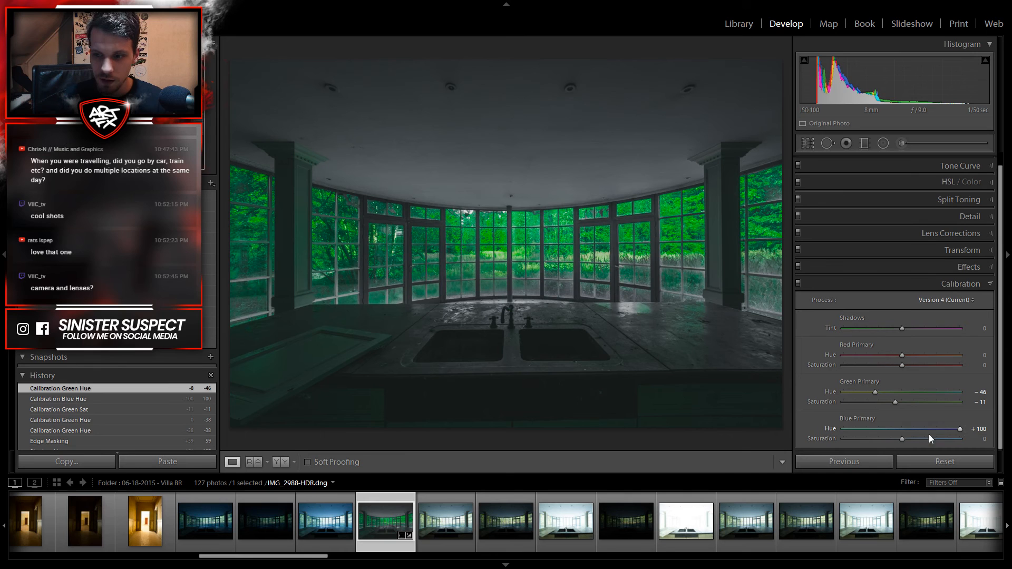
pyautogui.moveTo(902, 441); pyautogui.dragTo(827, 451)
pyautogui.moveTo(955, 428); pyautogui.dragTo(940, 430)
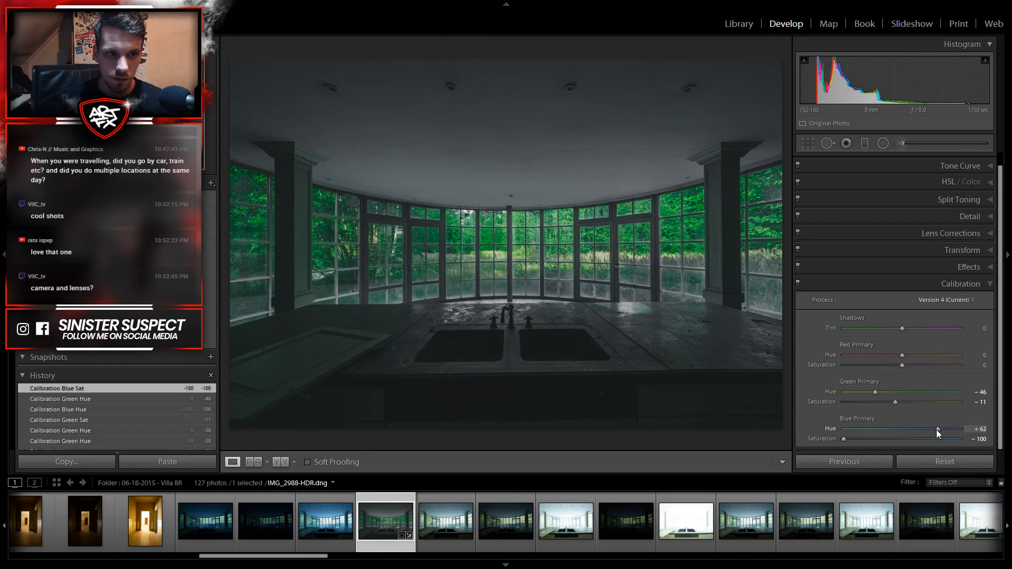
pyautogui.moveTo(937, 429); pyautogui.dragTo(937, 429)
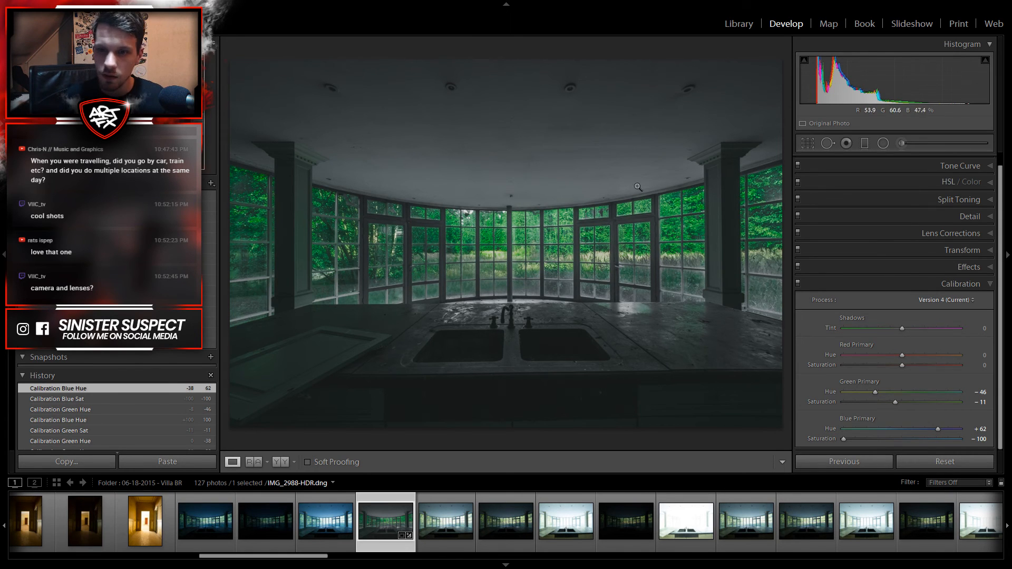
# Step: Set the red primary hue in the calibration to +24
pyautogui.click(950, 286)
pyautogui.click(979, 295)
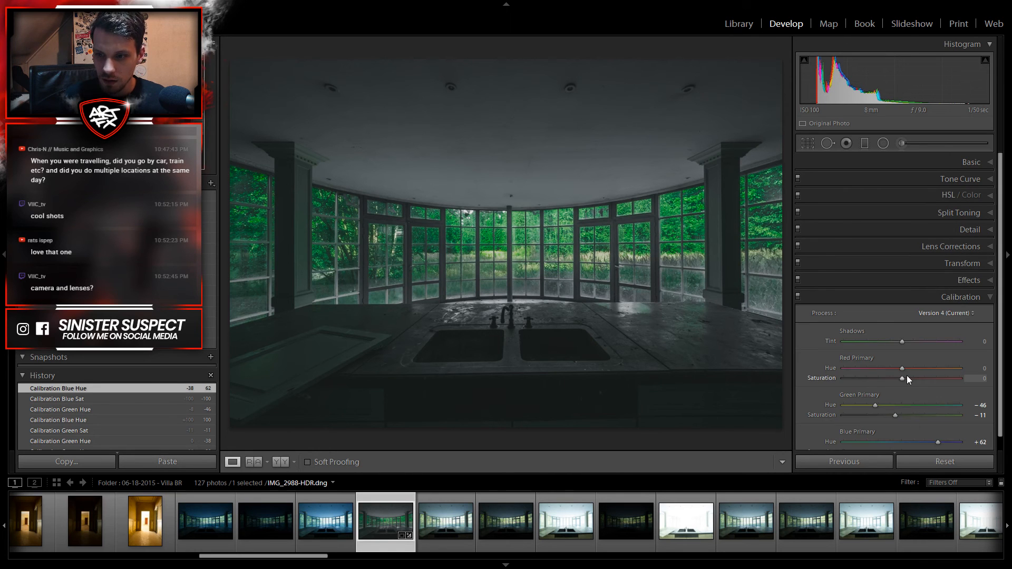
pyautogui.moveTo(905, 368); pyautogui.dragTo(993, 372)
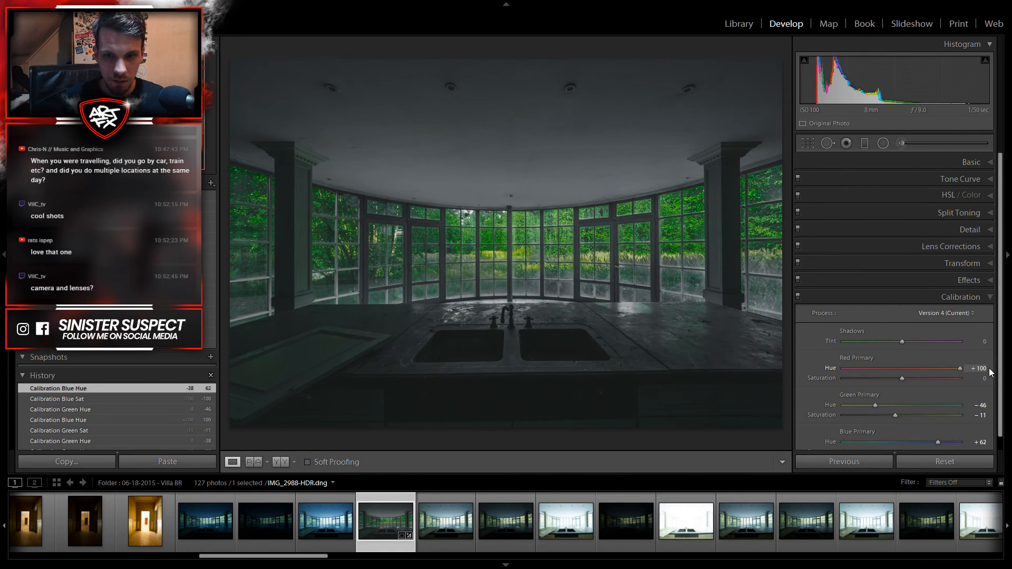
pyautogui.moveTo(924, 378)
pyautogui.mouseDown()
pyautogui.moveTo(950, 378)
pyautogui.moveTo(922, 378)
pyautogui.mouseUp()
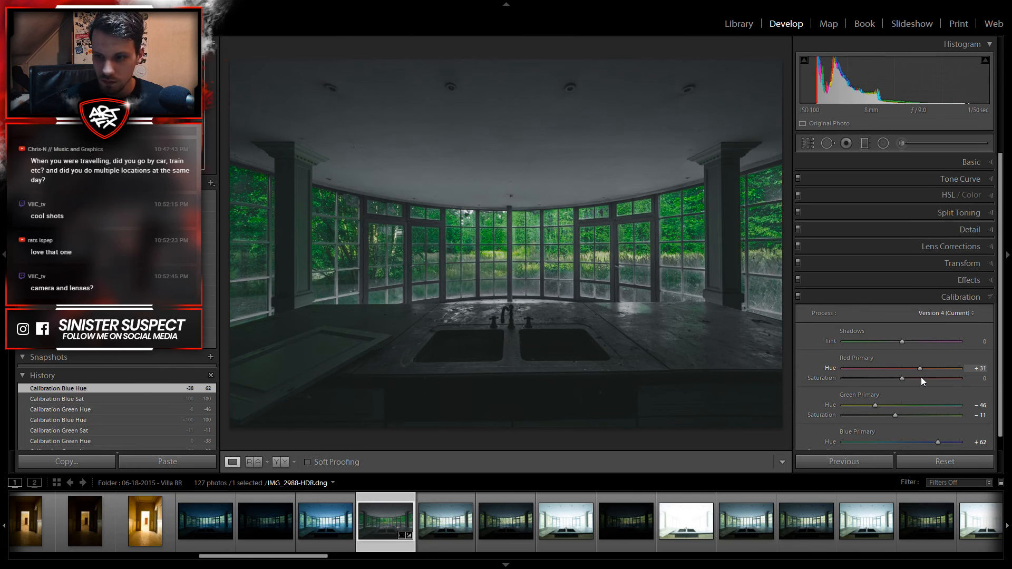
pyautogui.moveTo(919, 378); pyautogui.dragTo(918, 378)
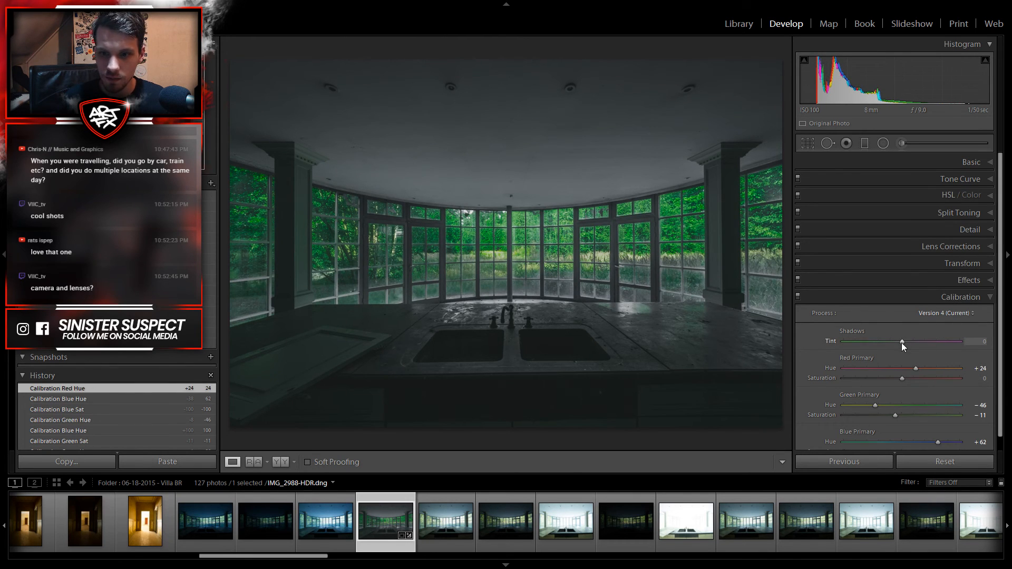
# Step: Refine the basic tone with contrast +57, clarity +31, blacks +31 and whites -72
pyautogui.click(969, 162)
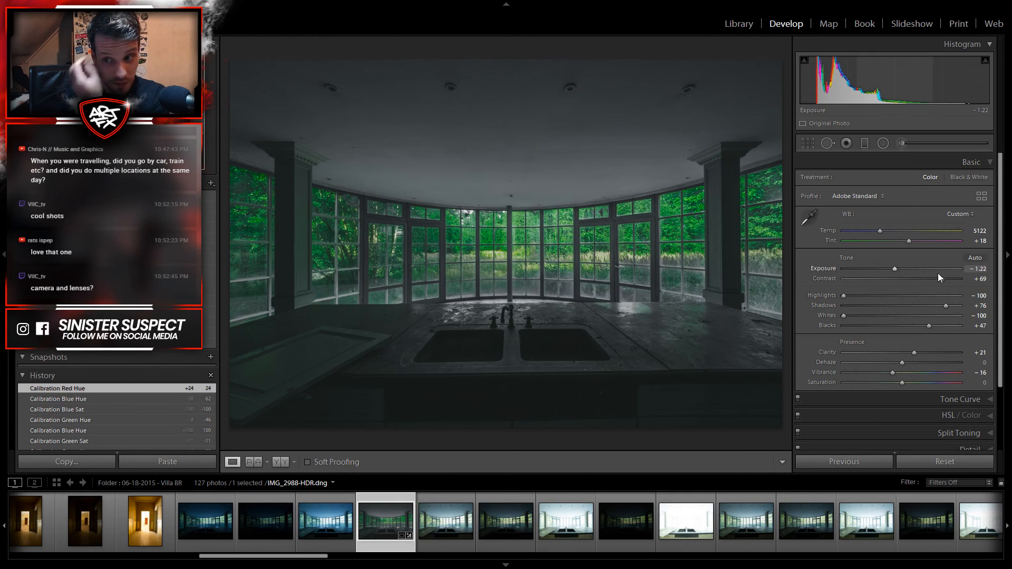
pyautogui.moveTo(941, 280)
pyautogui.mouseDown()
pyautogui.moveTo(964, 280)
pyautogui.moveTo(934, 282)
pyautogui.mouseUp()
pyautogui.moveTo(907, 352); pyautogui.dragTo(921, 324)
pyautogui.moveTo(843, 315); pyautogui.dragTo(860, 319)
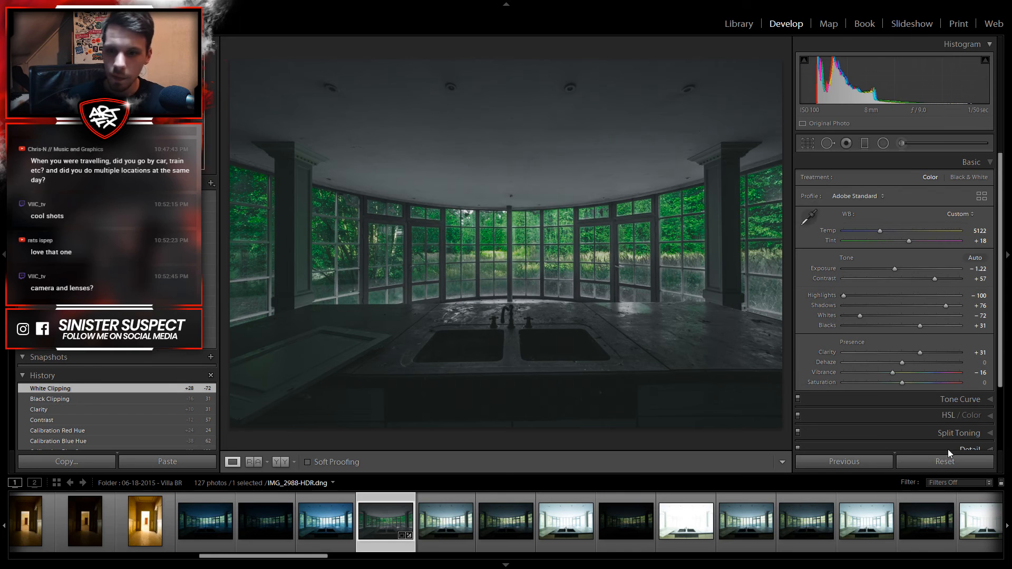
pyautogui.click(963, 158)
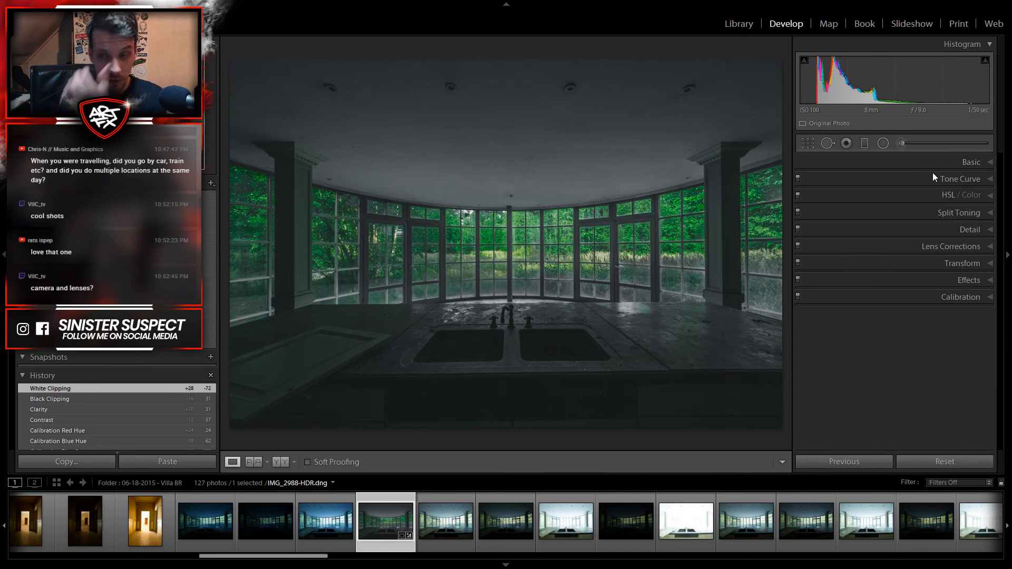
# Step: Add a large circular radial filter centred on the middle windows and turn off its mask inversion
pyautogui.click(882, 144)
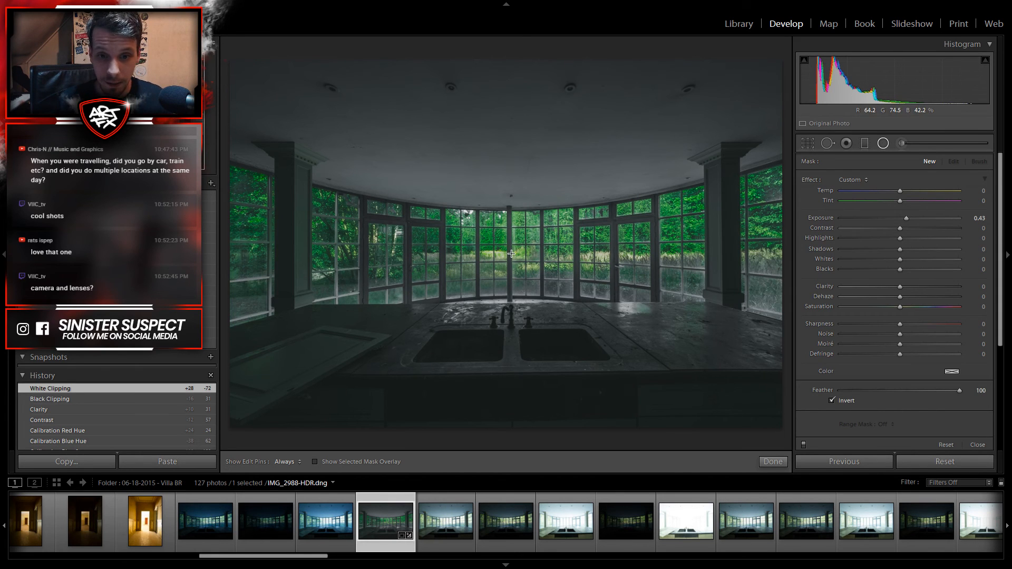
pyautogui.moveTo(508, 254); pyautogui.dragTo(794, 509)
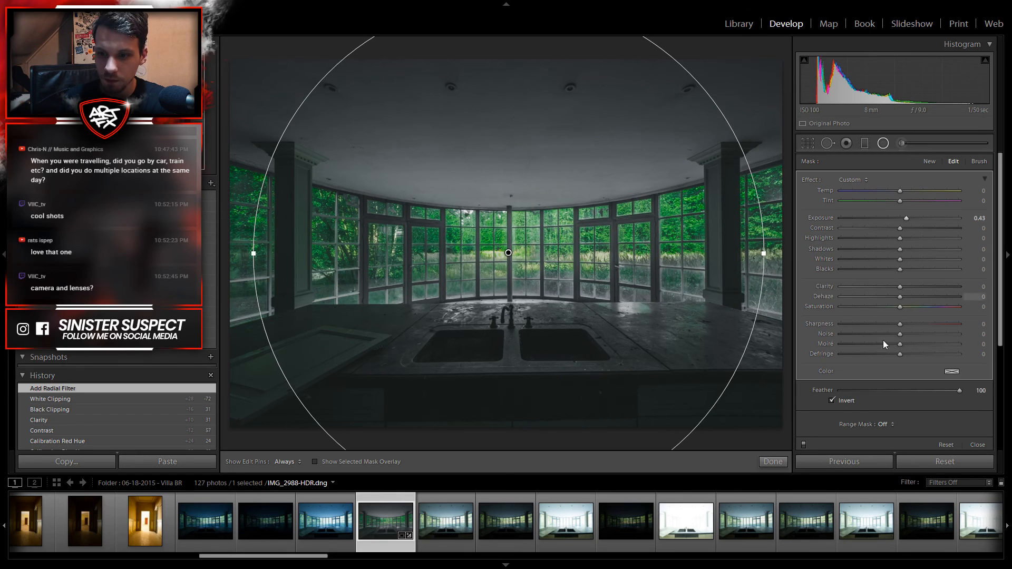
pyautogui.click(847, 400)
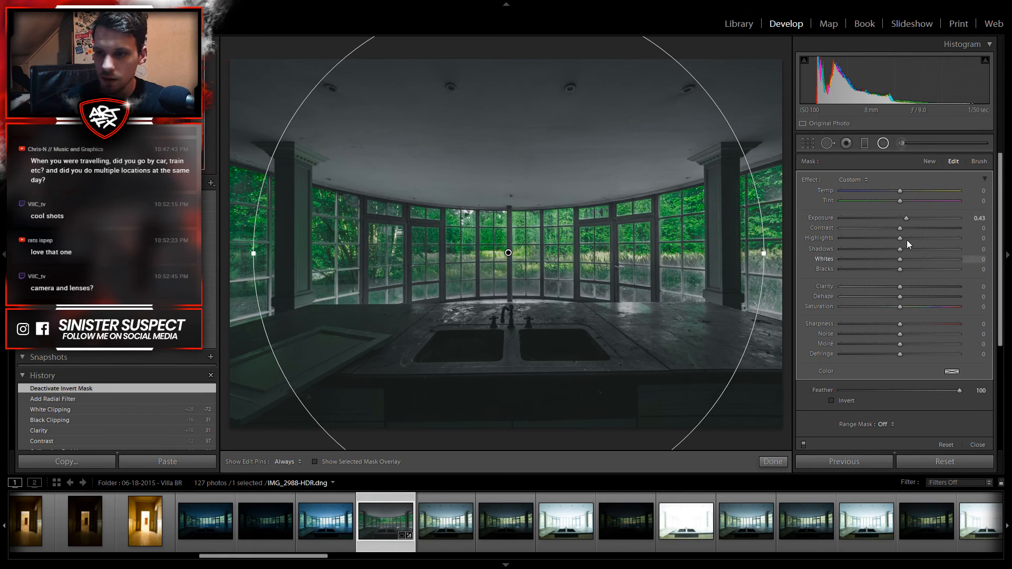
# Step: Set the radial filter's exposure to -0.75 and its feather to 52
pyautogui.moveTo(907, 219); pyautogui.dragTo(890, 223)
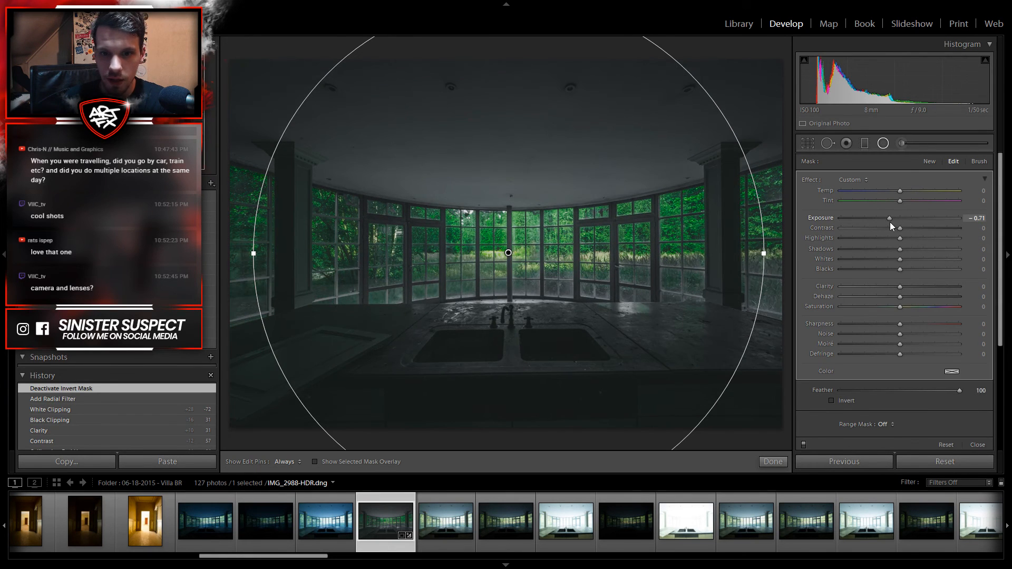
pyautogui.moveTo(890, 223); pyautogui.dragTo(889, 223)
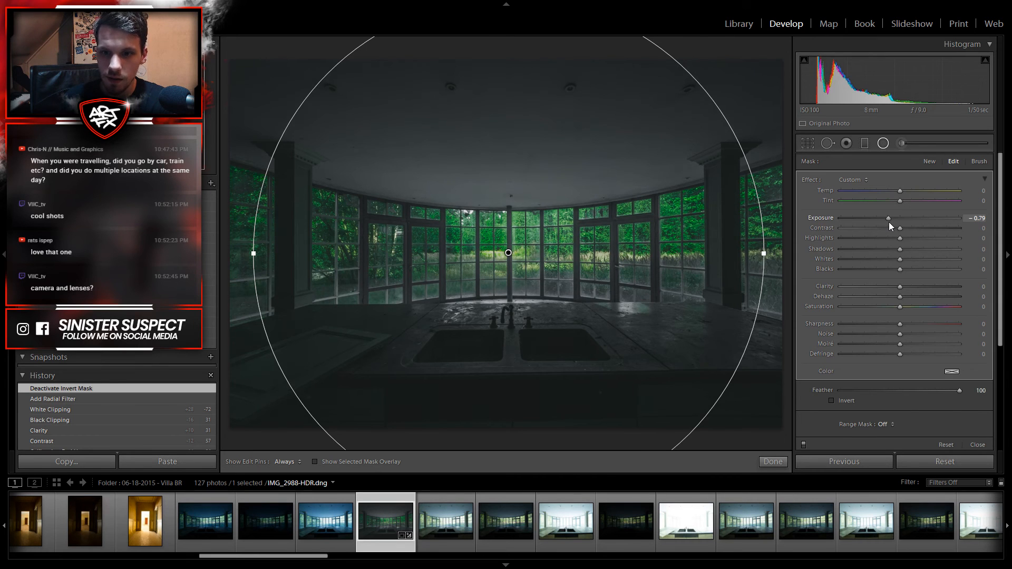
pyautogui.moveTo(890, 222); pyautogui.dragTo(890, 222)
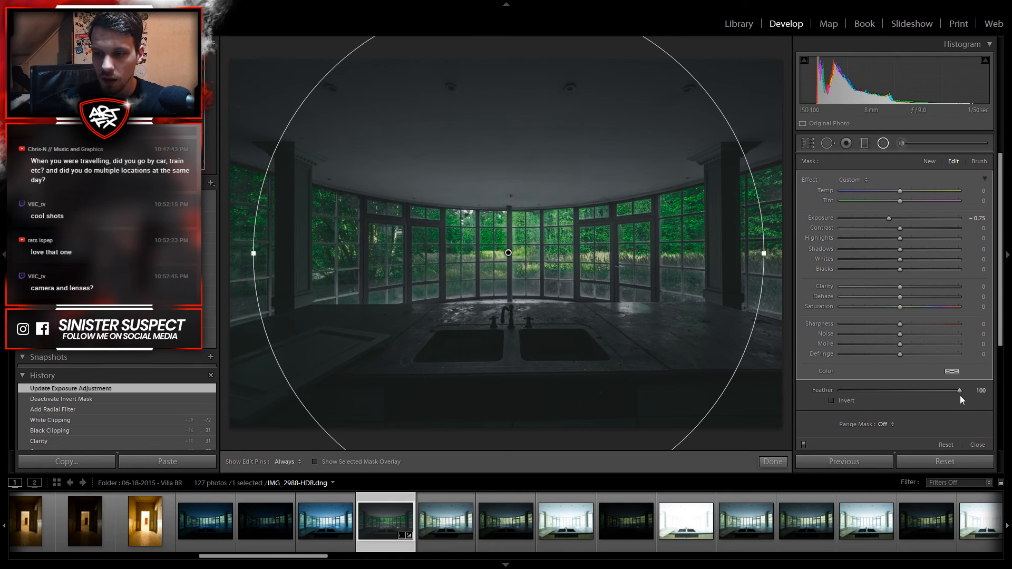
pyautogui.moveTo(961, 390); pyautogui.dragTo(903, 396)
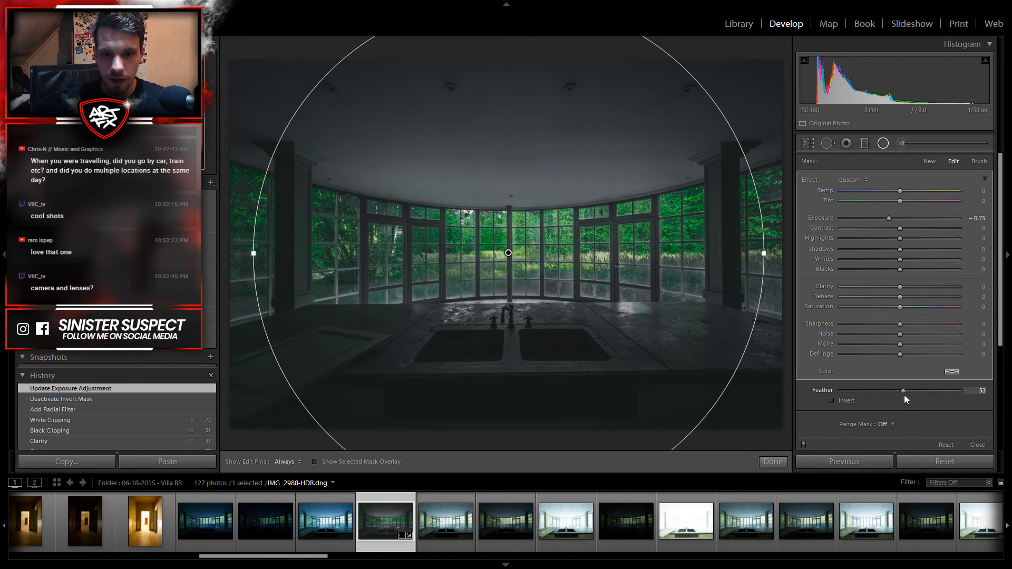
pyautogui.moveTo(904, 399); pyautogui.dragTo(904, 399)
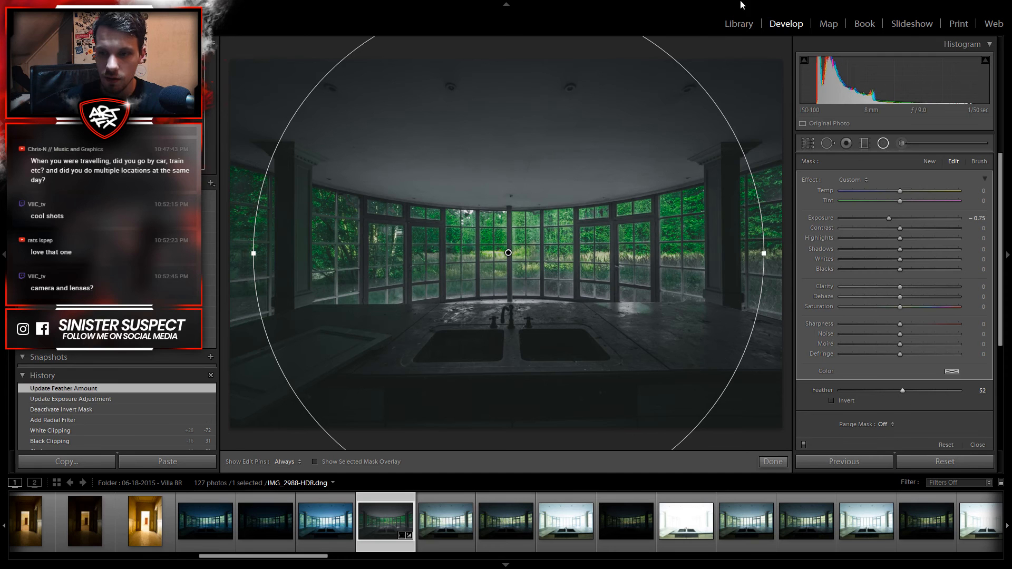
# Step: Move the radial filter down to centre on the faucet, and set its exposure to -1.07 and highlights to 16
pyautogui.moveTo(508, 253); pyautogui.dragTo(509, 303)
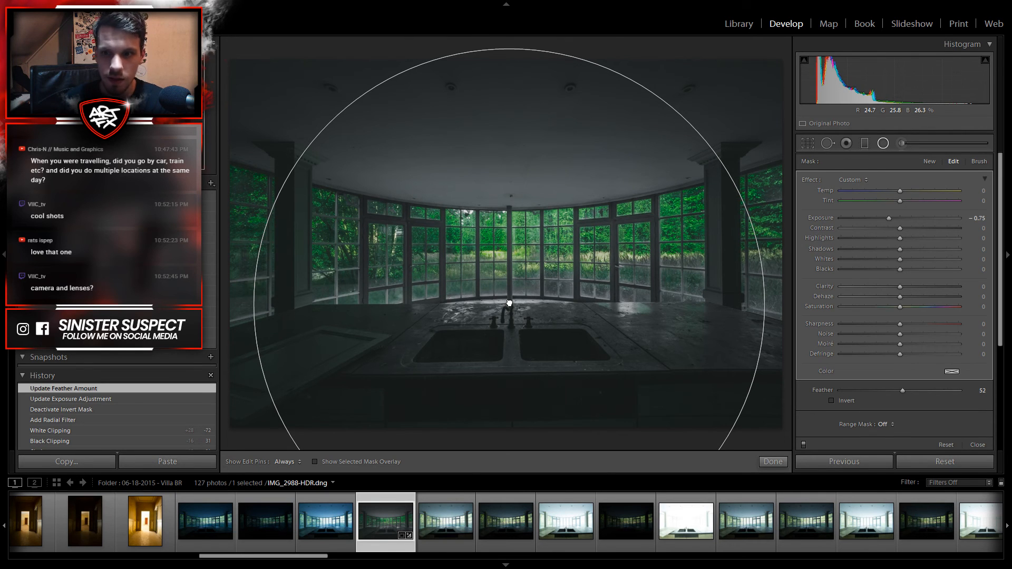
pyautogui.moveTo(509, 302); pyautogui.dragTo(508, 303)
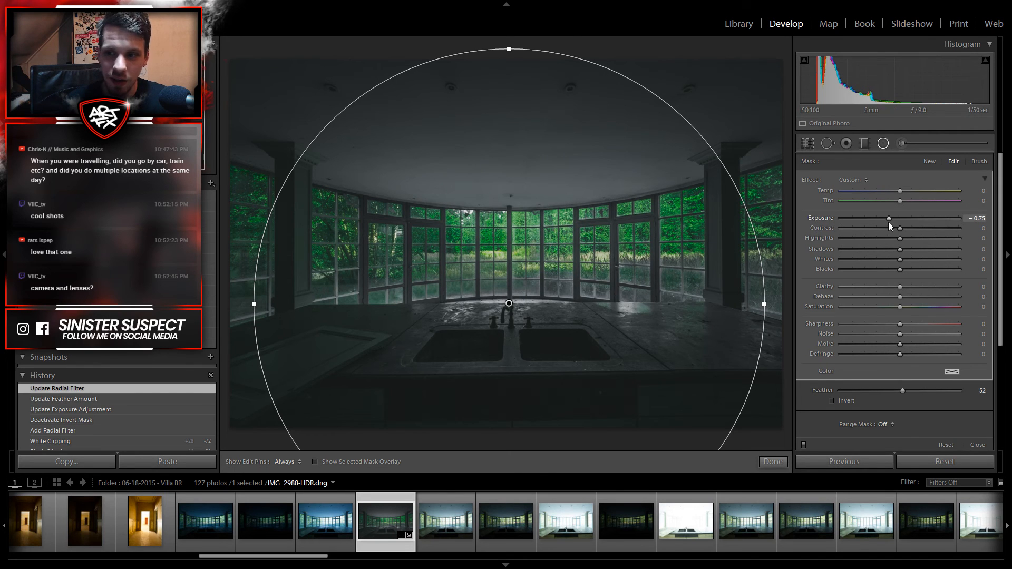
pyautogui.moveTo(887, 219); pyautogui.dragTo(884, 221)
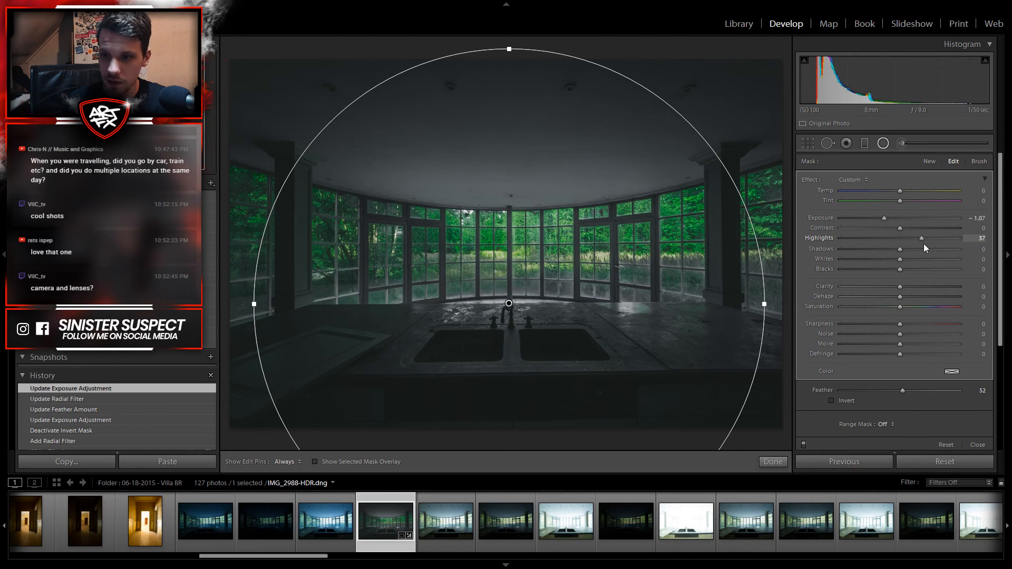
pyautogui.moveTo(922, 243); pyautogui.dragTo(922, 244)
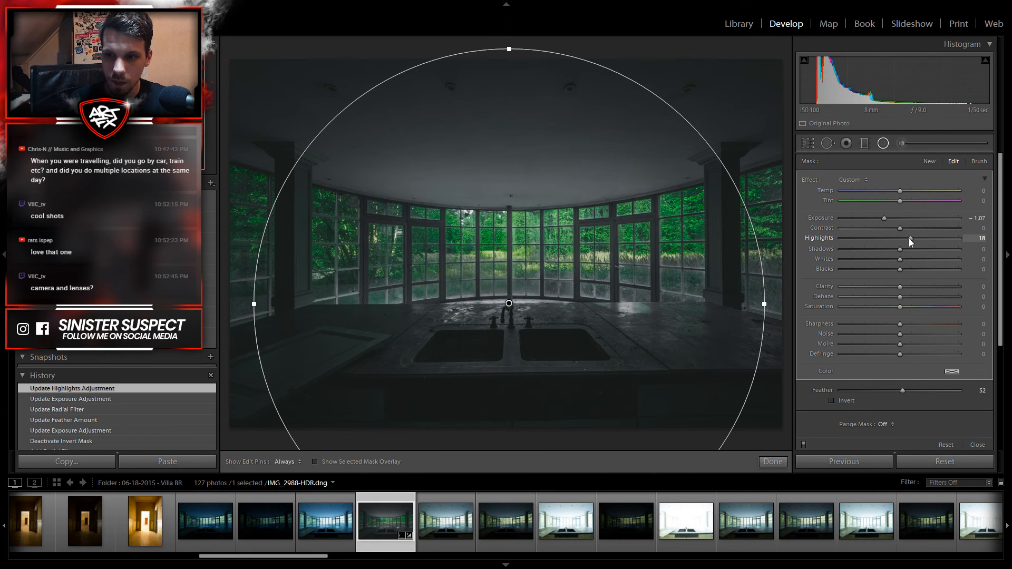
pyautogui.moveTo(907, 238); pyautogui.dragTo(908, 238)
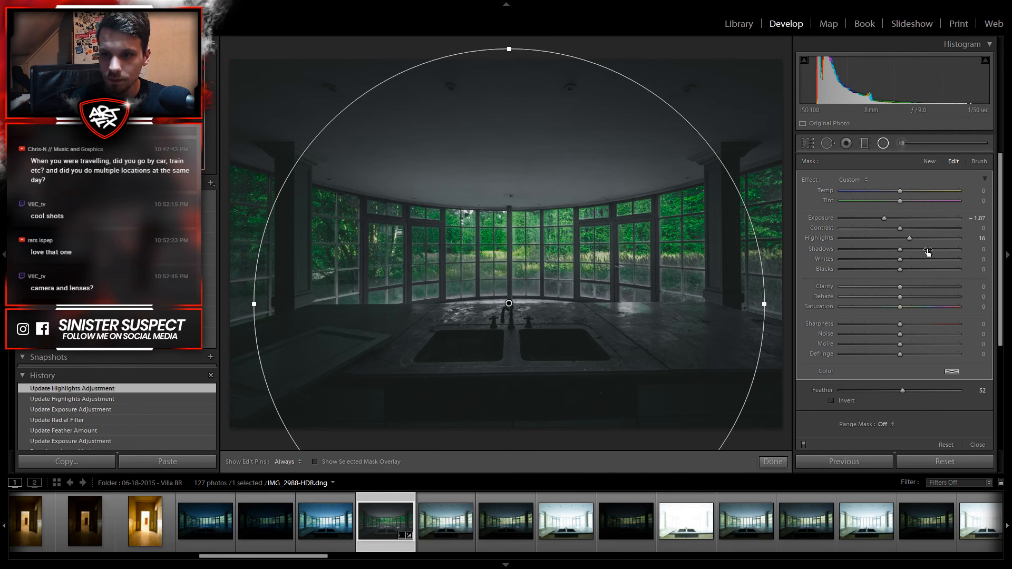
# Step: Compare the photo with the radial filter switched off and on several times
pyautogui.click(804, 444)
pyautogui.click(805, 444)
pyautogui.click(805, 444)
pyautogui.click(805, 443)
pyautogui.click(805, 444)
pyautogui.click(805, 444)
pyautogui.click(805, 444)
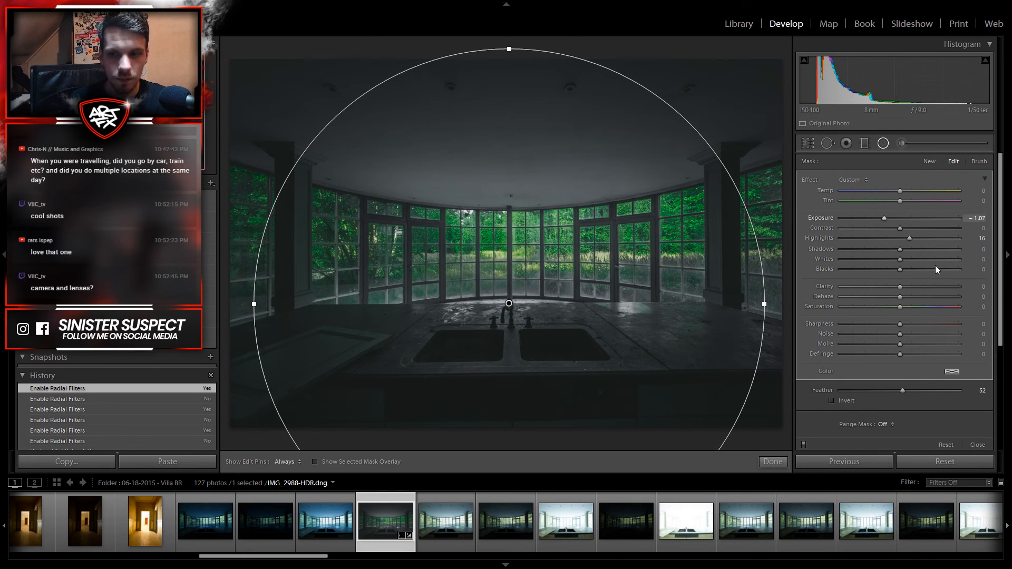
# Step: Enlarge the edge-darkening radial filter beyond the photo's sides and move its centre down between the two sinks
pyautogui.press('shift')
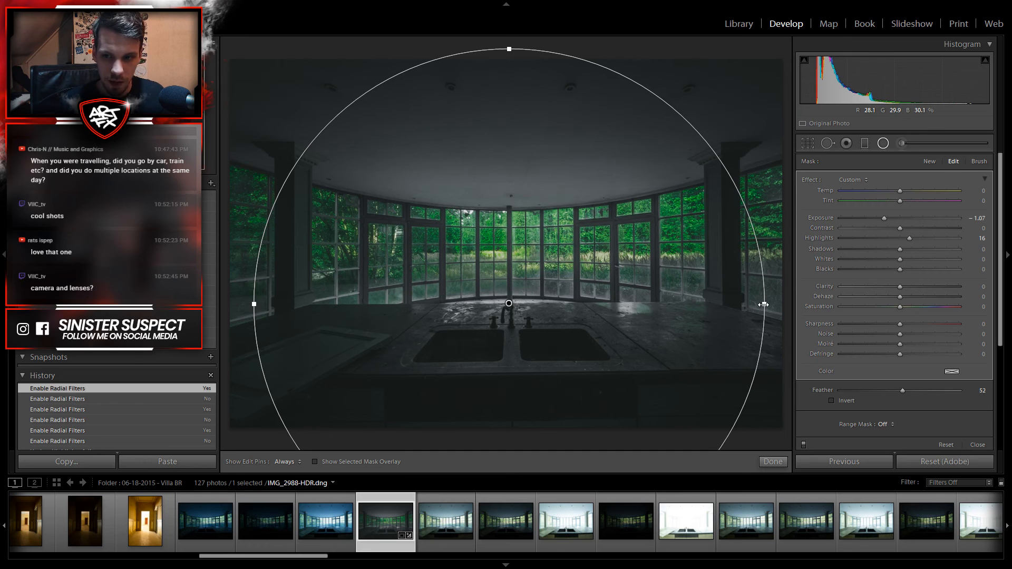
pyautogui.moveTo(826, 318)
pyautogui.mouseDown()
pyautogui.moveTo(853, 322)
pyautogui.moveTo(776, 321)
pyautogui.moveTo(831, 329)
pyautogui.mouseUp()
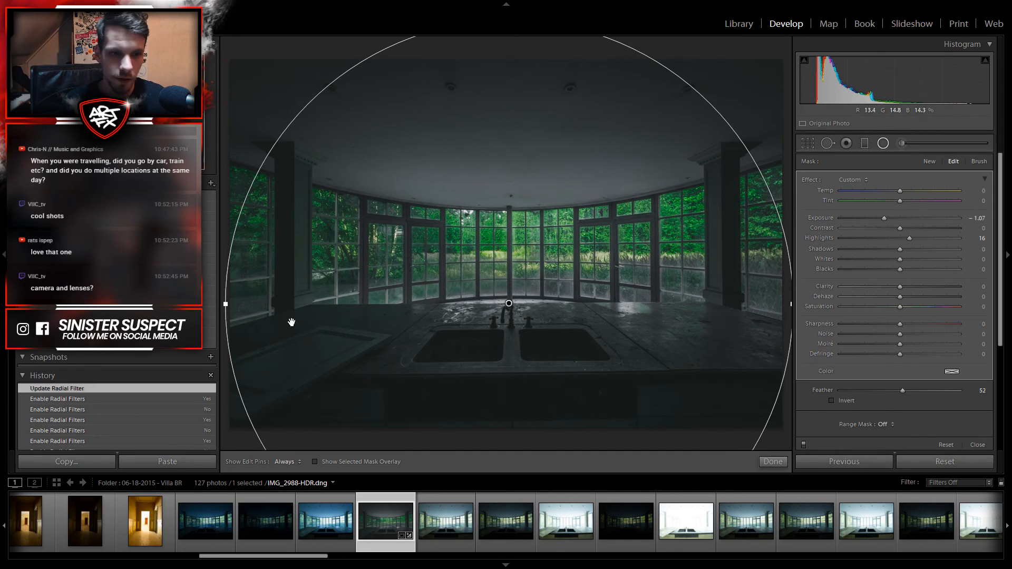
pyautogui.click(1007, 255)
pyautogui.moveTo(921, 311); pyautogui.dragTo(951, 314)
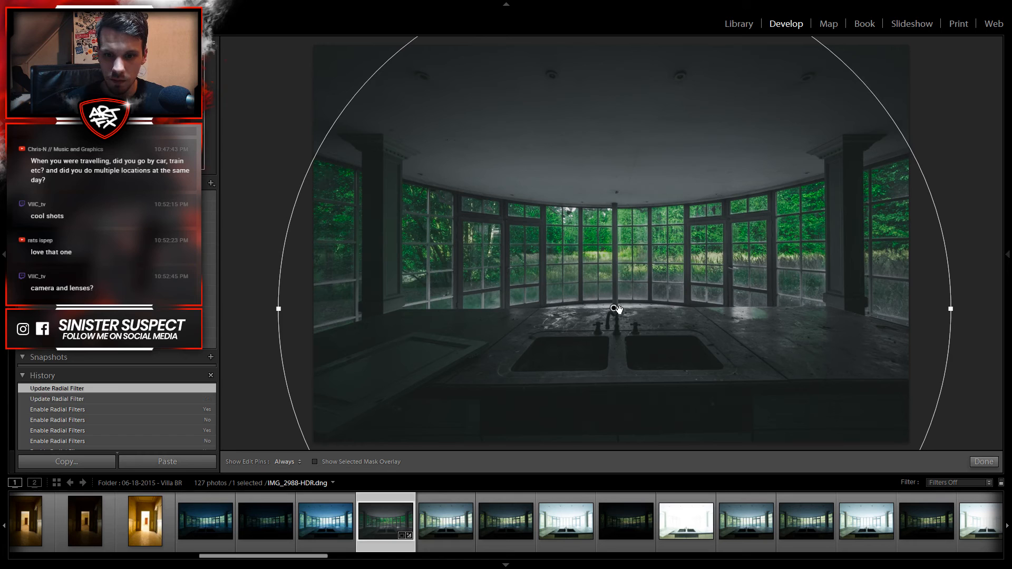
pyautogui.moveTo(610, 319); pyautogui.dragTo(615, 345)
pyautogui.moveTo(1009, 258)
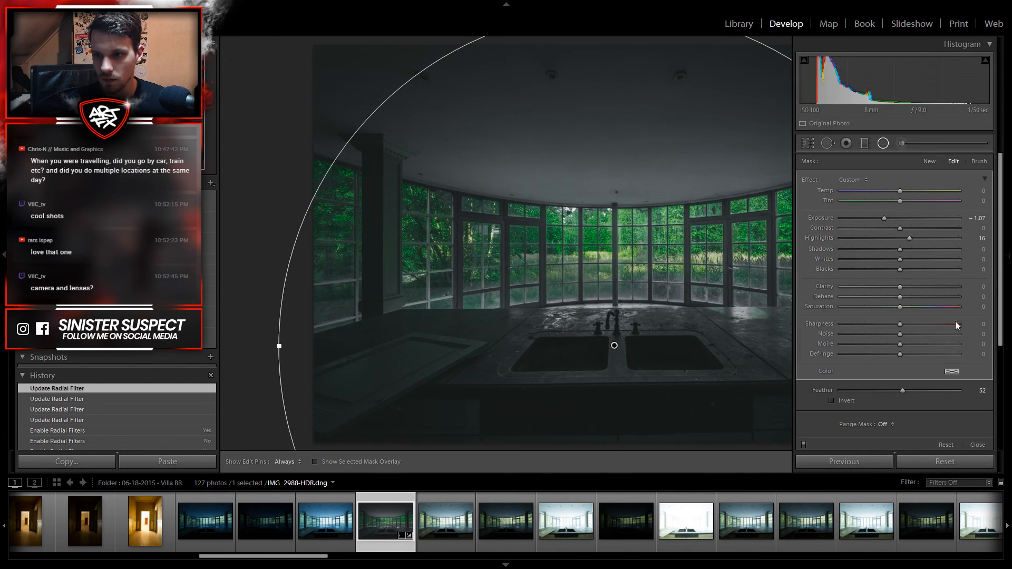
# Step: Compare the photo with the radial filters switched off and on
pyautogui.click(803, 445)
pyautogui.click(804, 445)
pyautogui.click(804, 445)
pyautogui.click(803, 445)
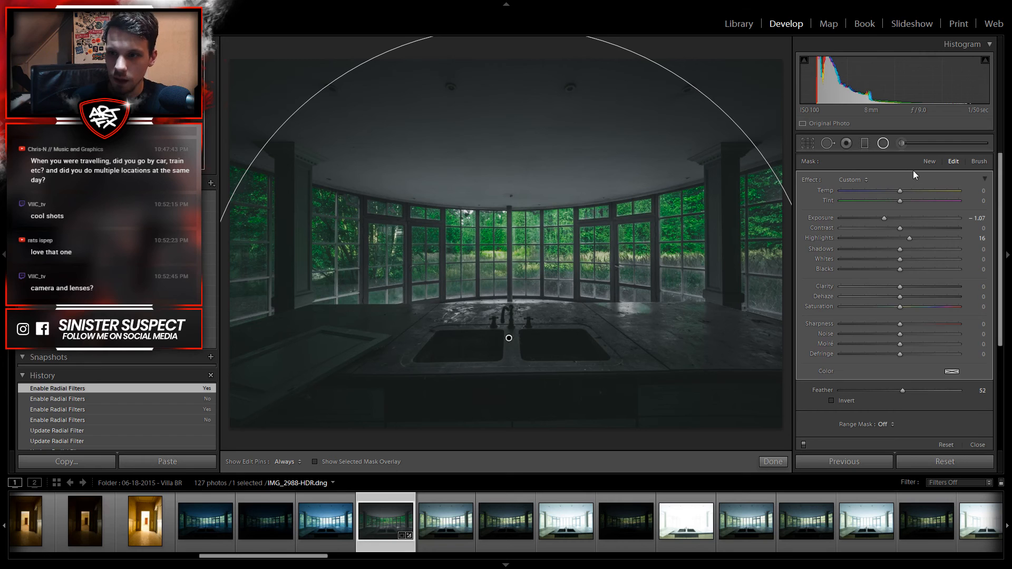
# Step: Add a second, inverted circular radial filter centred on the middle windows, with exposure 0.54 and highlights -4
pyautogui.click(925, 160)
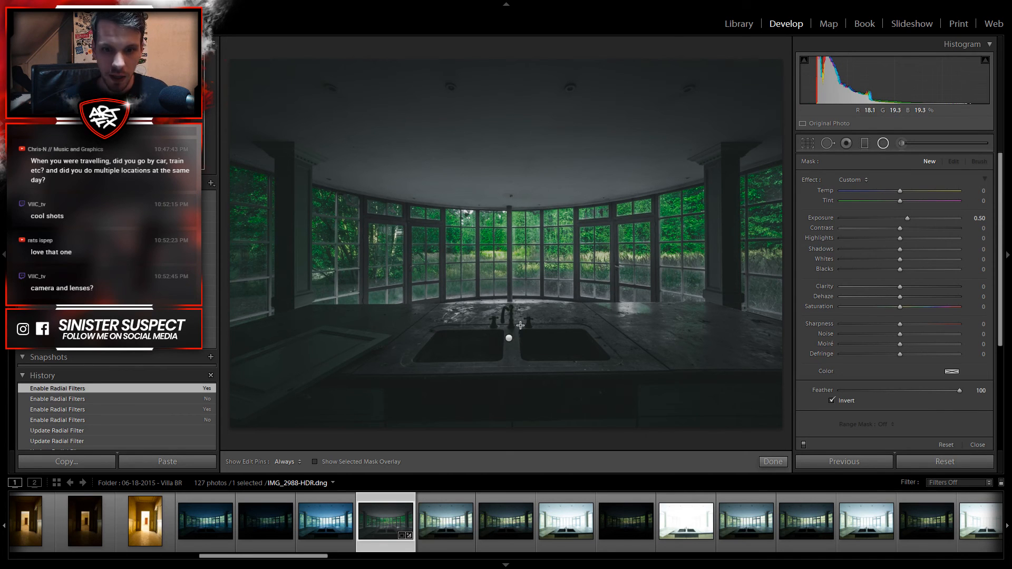
pyautogui.moveTo(510, 274); pyautogui.dragTo(646, 400)
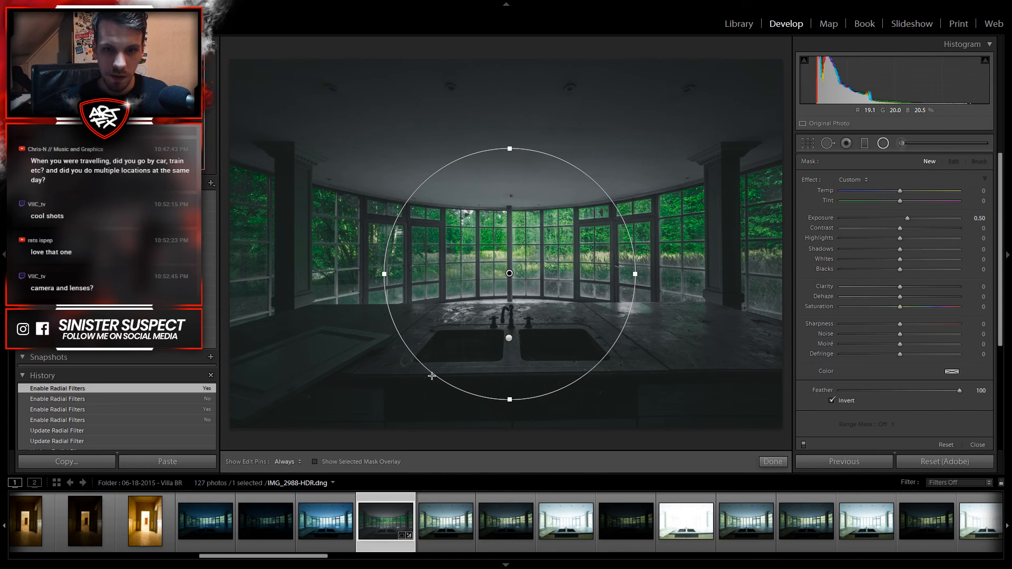
pyautogui.moveTo(509, 275)
pyautogui.mouseDown()
pyautogui.moveTo(509, 306)
pyautogui.moveTo(509, 268)
pyautogui.mouseUp()
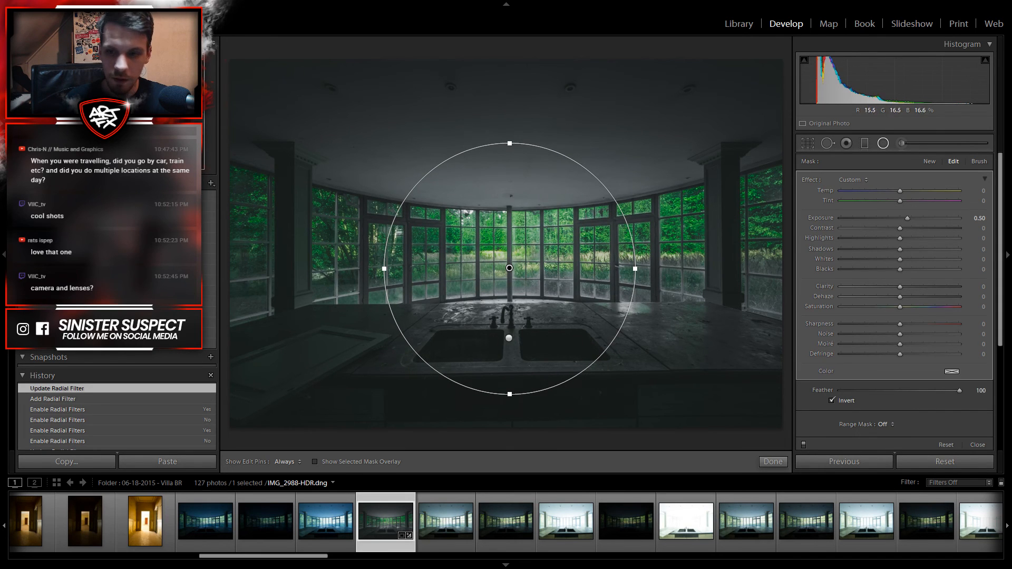
pyautogui.moveTo(900, 238); pyautogui.dragTo(907, 216)
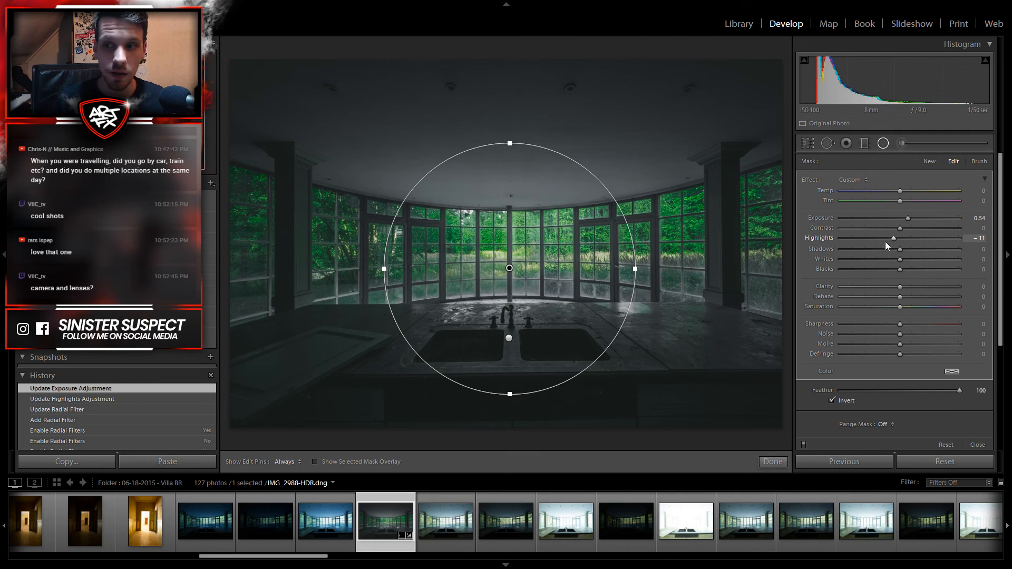
pyautogui.click(929, 235)
pyautogui.moveTo(954, 238); pyautogui.dragTo(898, 238)
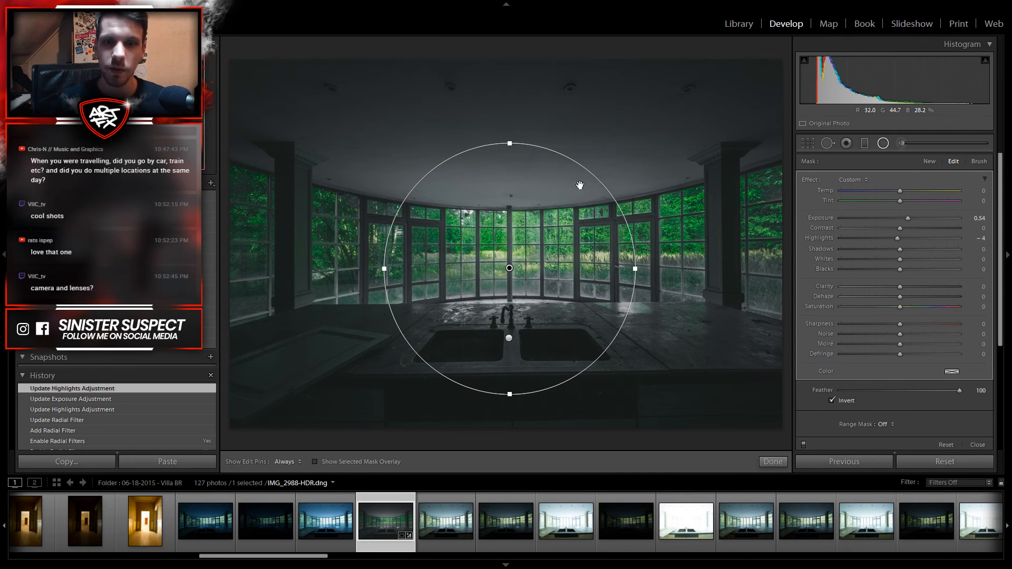
pyautogui.click(883, 144)
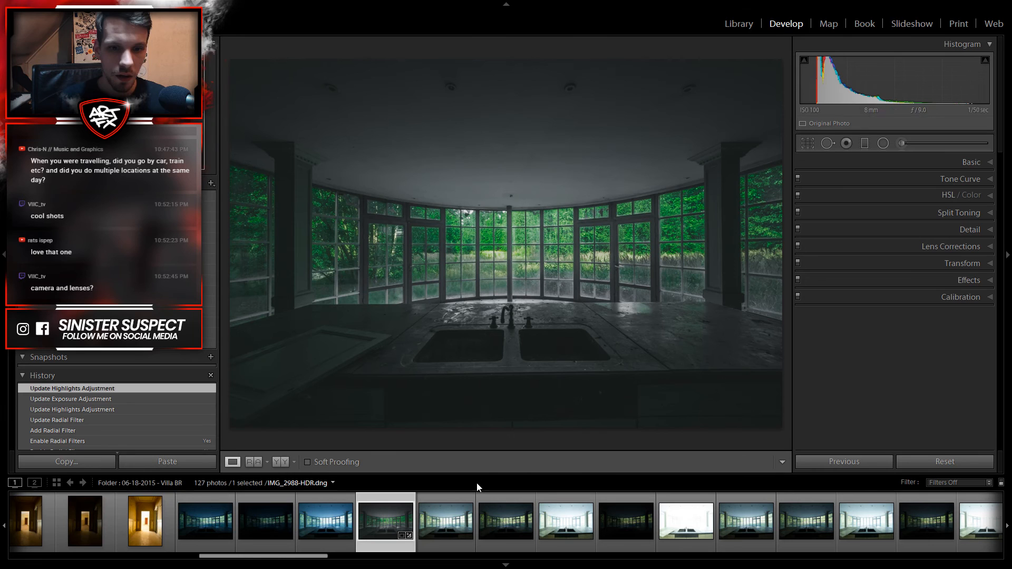
# Step: Add an inverted oval radial filter around the faucet and both sinks, with its exposure set to 0.43
pyautogui.hotkey('shift', 'm')
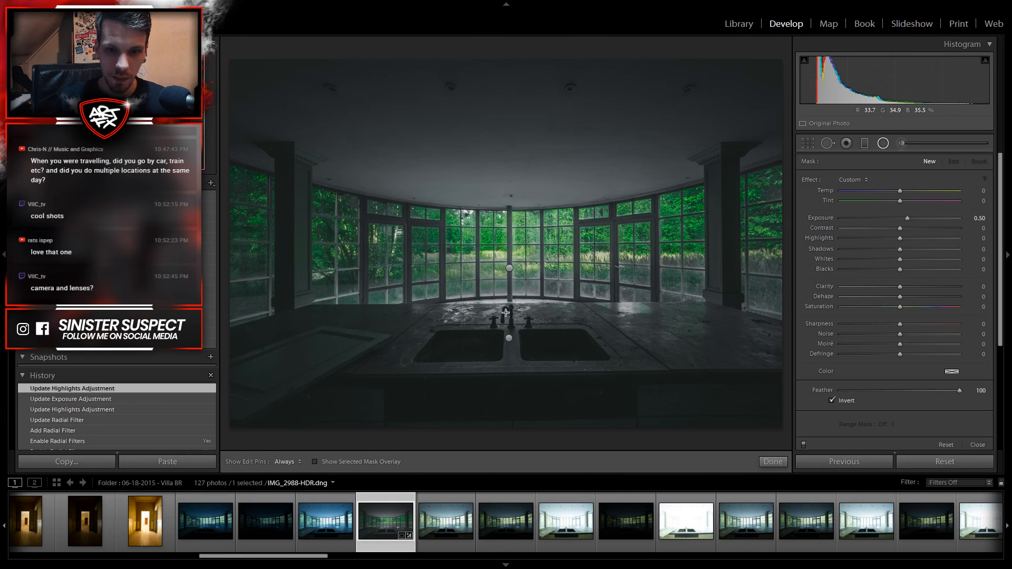
pyautogui.moveTo(509, 315); pyautogui.dragTo(619, 368)
pyautogui.moveTo(509, 324); pyautogui.dragTo(511, 329)
pyautogui.moveTo(908, 219); pyautogui.dragTo(906, 220)
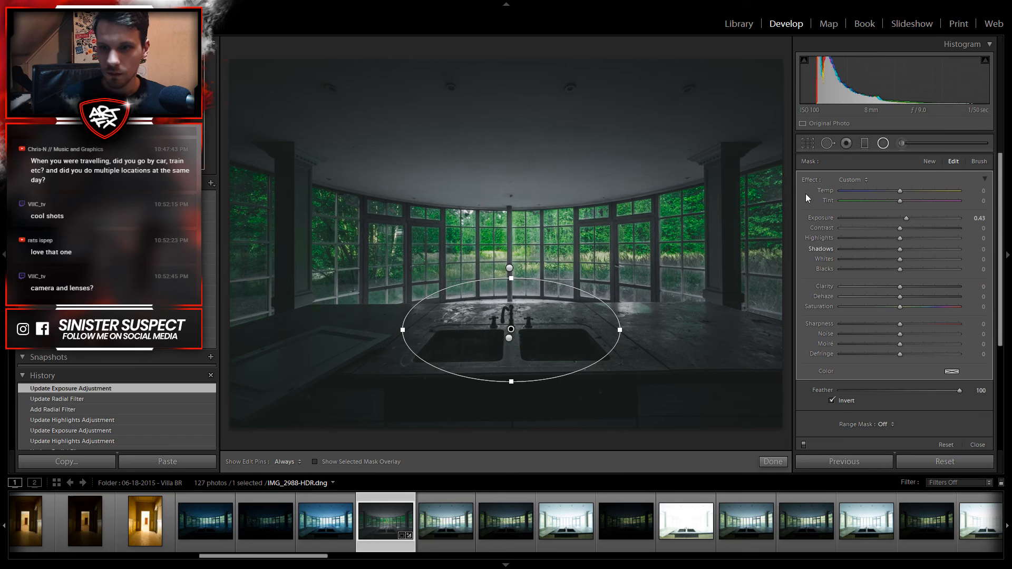
pyautogui.click(884, 143)
pyautogui.click(884, 143)
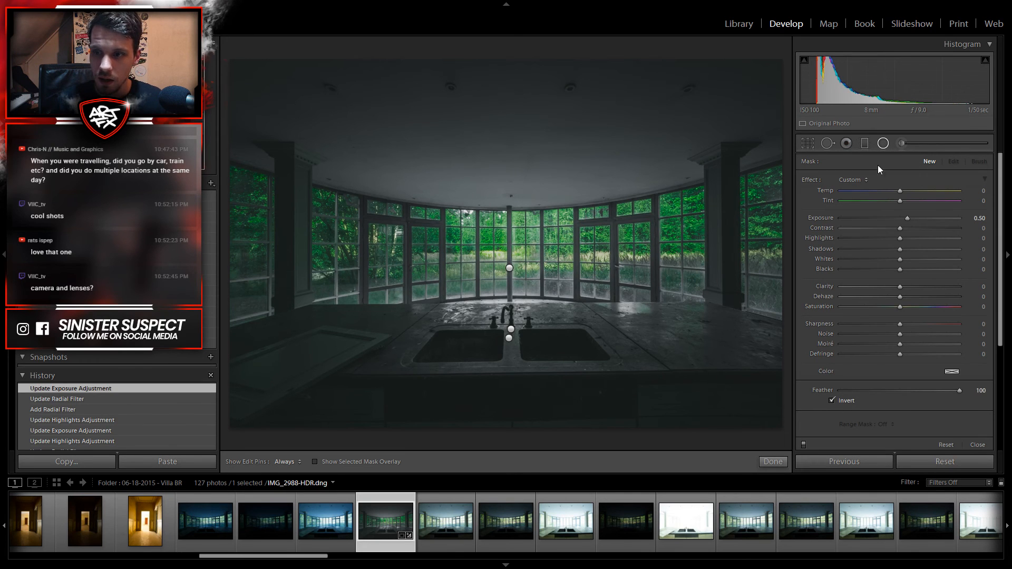
pyautogui.hotkey('shift', 'm')
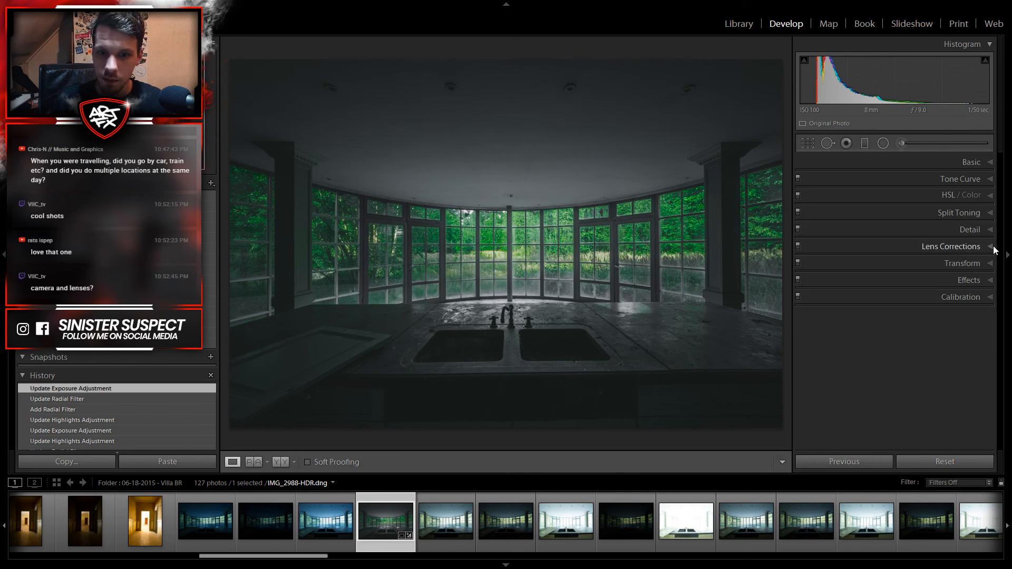
# Step: Apply a post-crop vignette with amount -26 and roundness -67
pyautogui.click(968, 280)
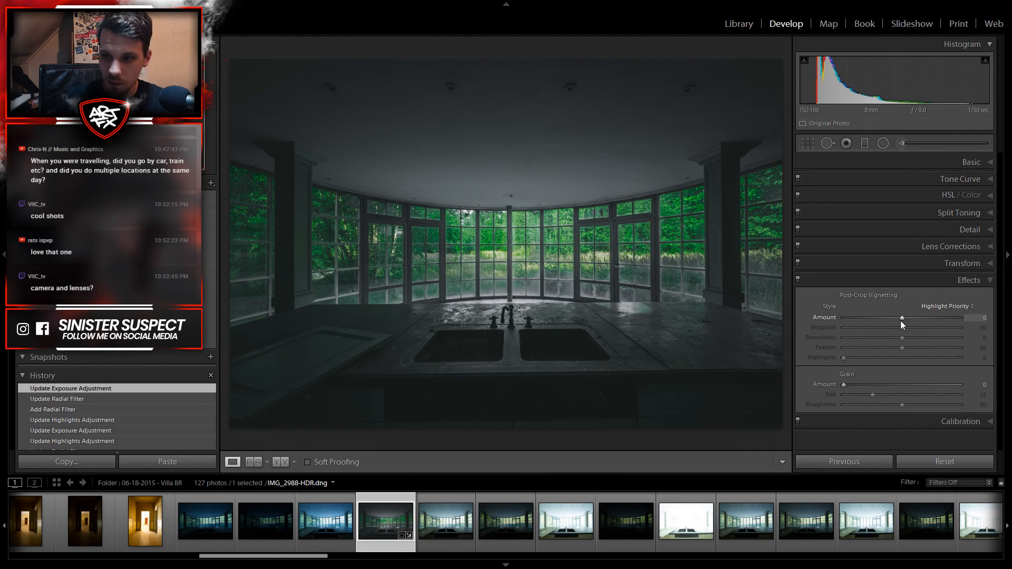
pyautogui.moveTo(901, 319); pyautogui.dragTo(814, 322)
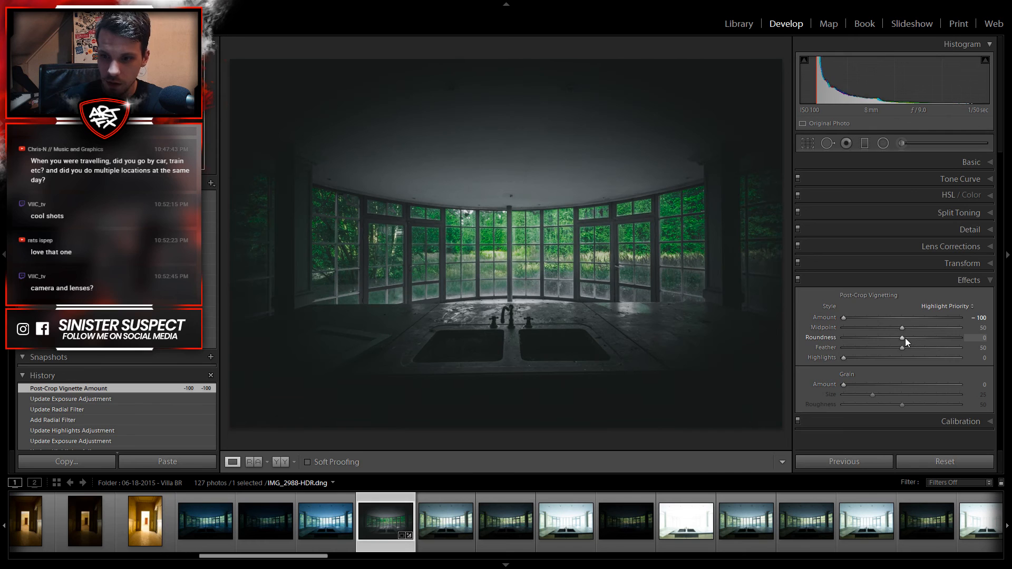
pyautogui.moveTo(902, 337); pyautogui.dragTo(864, 343)
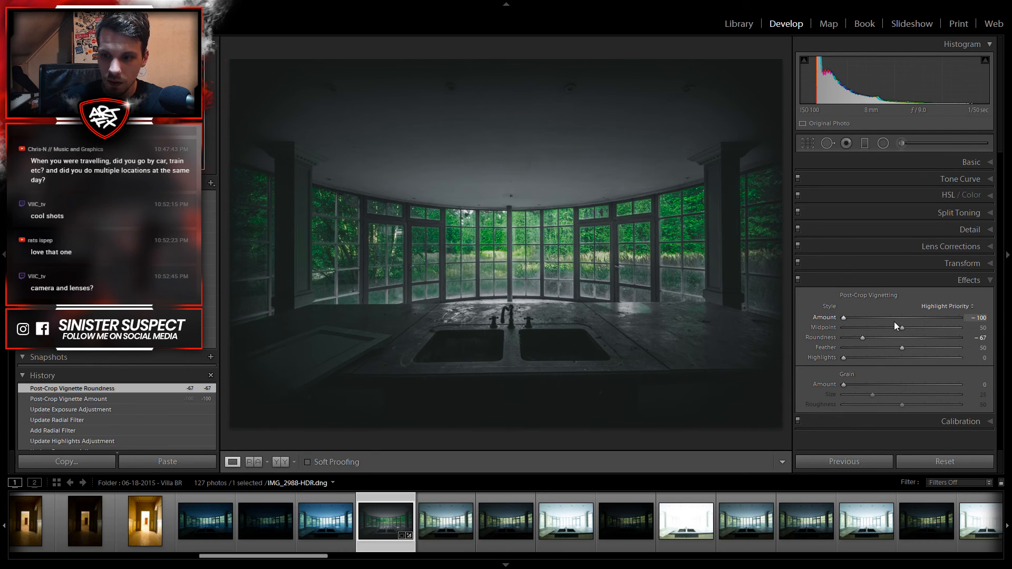
pyautogui.moveTo(848, 317); pyautogui.dragTo(888, 319)
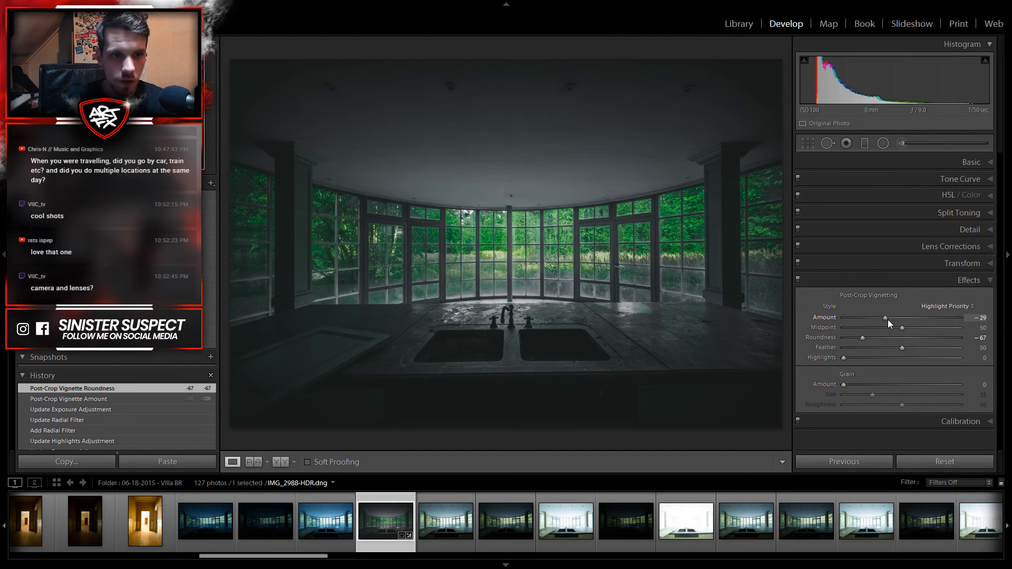
pyautogui.moveTo(890, 320); pyautogui.dragTo(889, 320)
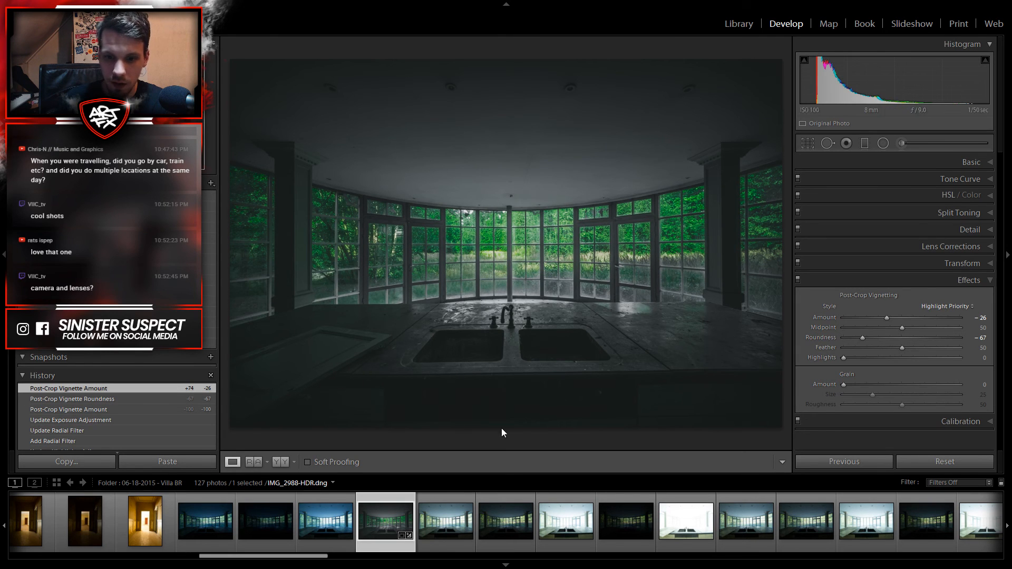
# Step: Darken the counter front along the photo's lower edge with a graduated filter at exposure -0.50
pyautogui.click(865, 144)
pyautogui.moveTo(909, 219); pyautogui.dragTo(895, 220)
pyautogui.moveTo(503, 411); pyautogui.dragTo(501, 375)
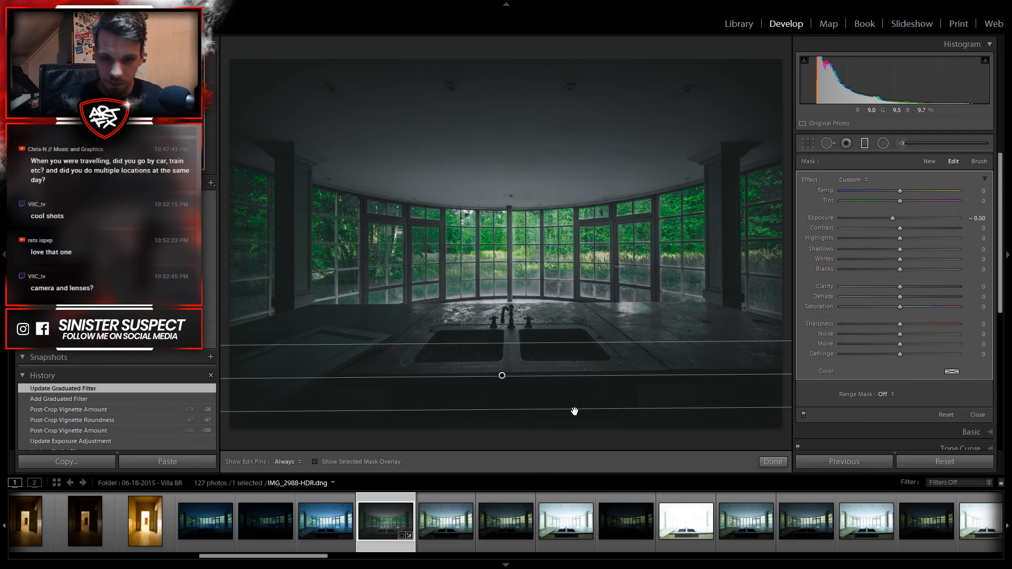
pyautogui.click(865, 143)
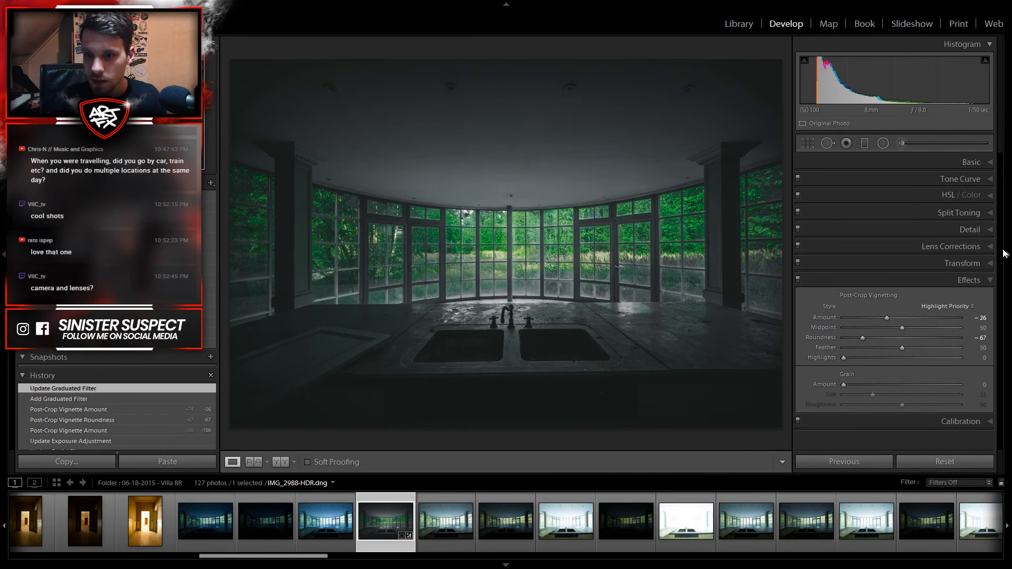
pyautogui.click(975, 280)
# Step: Use the Adjustment Brush with exposure 0 and clarity 25 to paint the worktop beside the faucet
pyautogui.click(907, 142)
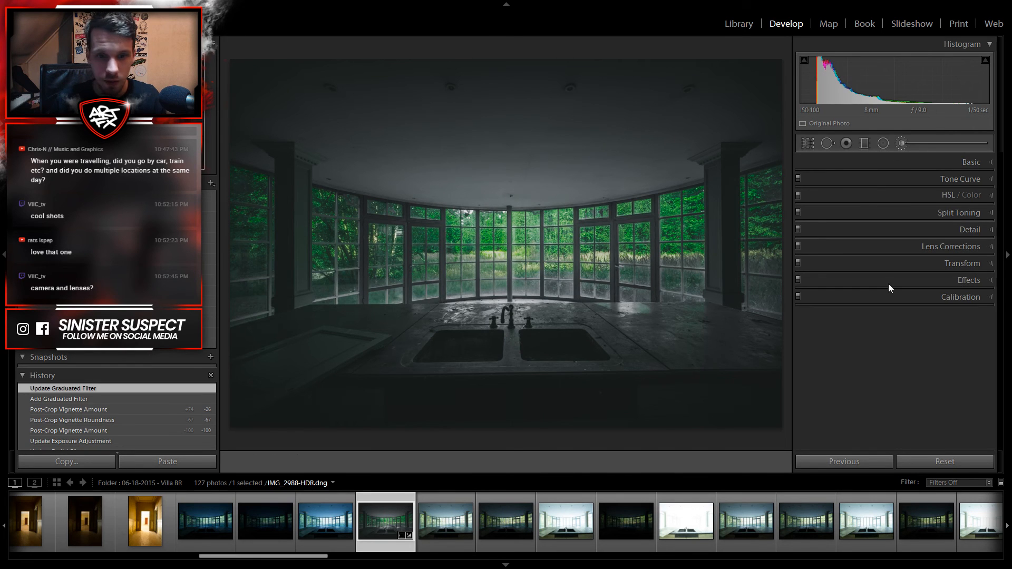
pyautogui.doubleClick(895, 217)
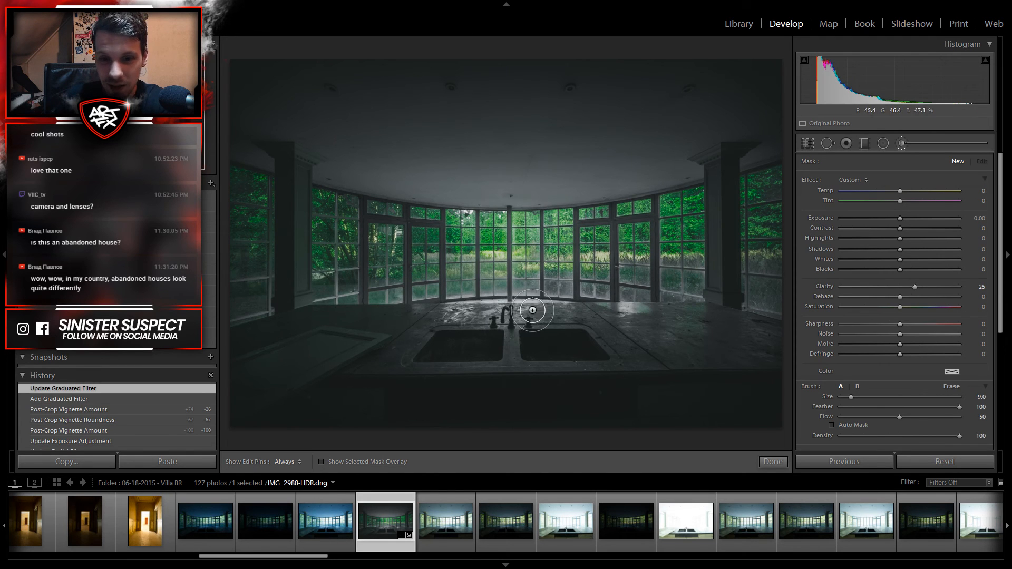
pyautogui.press('h')
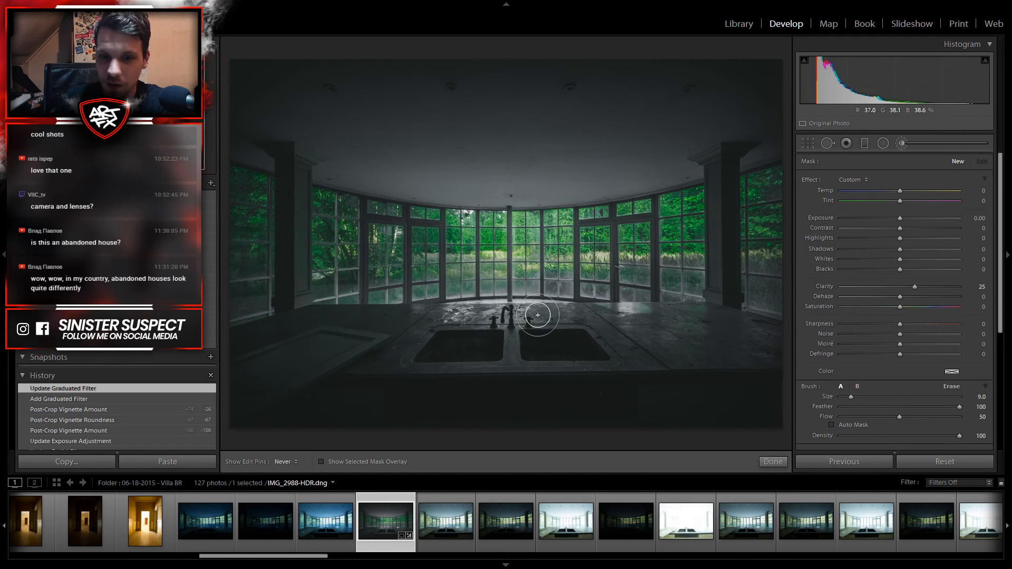
pyautogui.moveTo(529, 313); pyautogui.dragTo(579, 314)
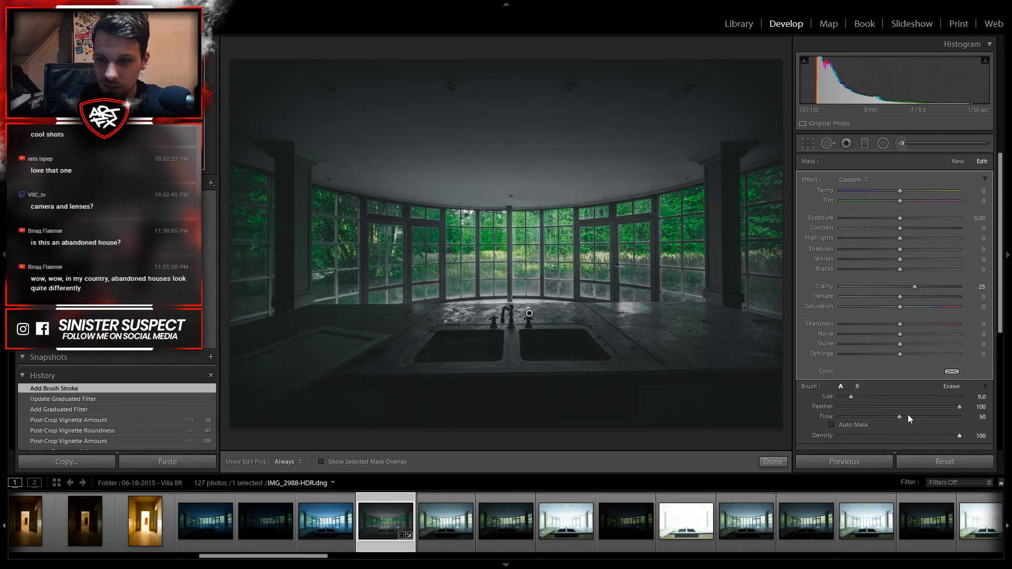
# Step: Set the brush flow to 100 and paint the clarity adjustment over the sinks and surrounding worktop
pyautogui.moveTo(906, 417); pyautogui.dragTo(1001, 423)
pyautogui.press('h')
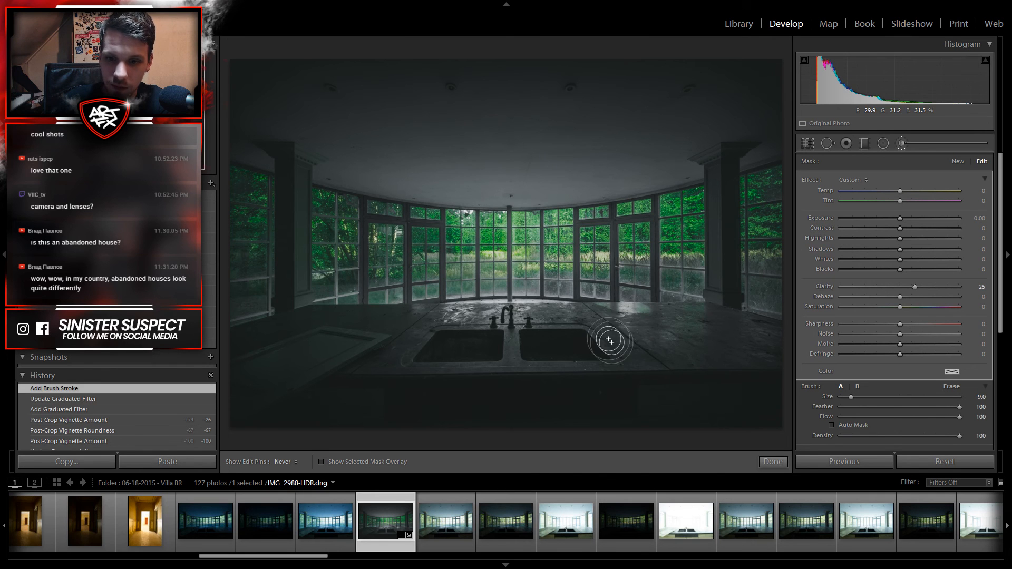
pyautogui.moveTo(598, 334)
pyautogui.mouseDown()
pyautogui.moveTo(508, 319)
pyautogui.moveTo(508, 357)
pyautogui.mouseUp()
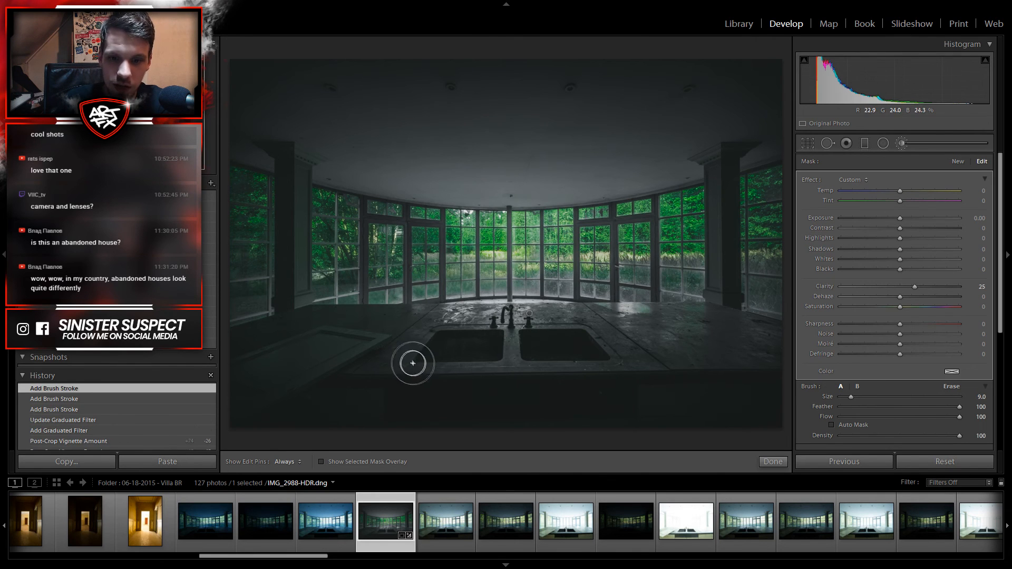
pyautogui.press('h')
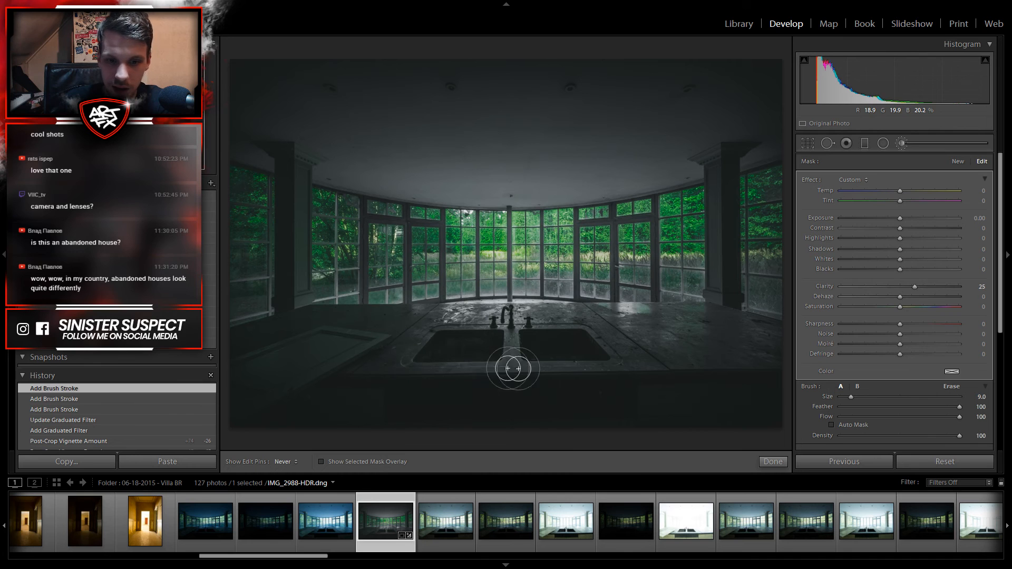
pyautogui.moveTo(656, 368); pyautogui.dragTo(645, 363)
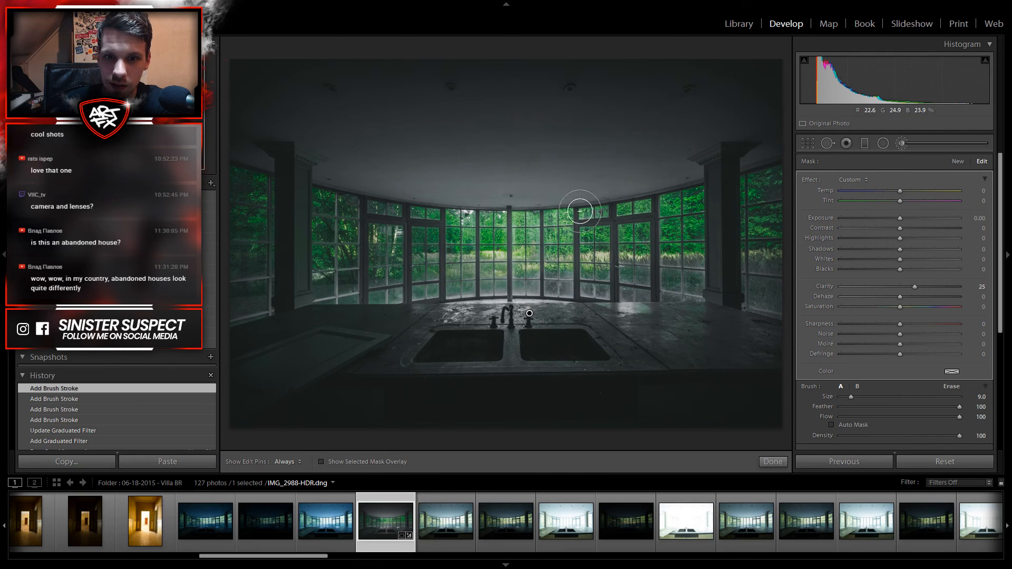
# Step: Add an oval radial filter where the ceiling meets the middle windows, with clarity 0 and exposure 0.36, and switch to brushing its mask
pyautogui.click(883, 143)
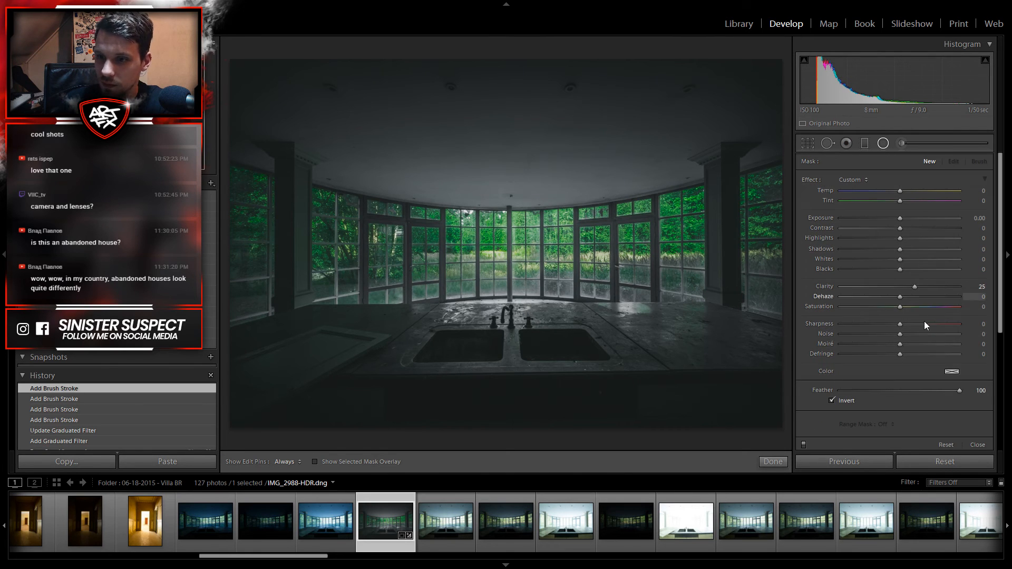
pyautogui.doubleClick(913, 286)
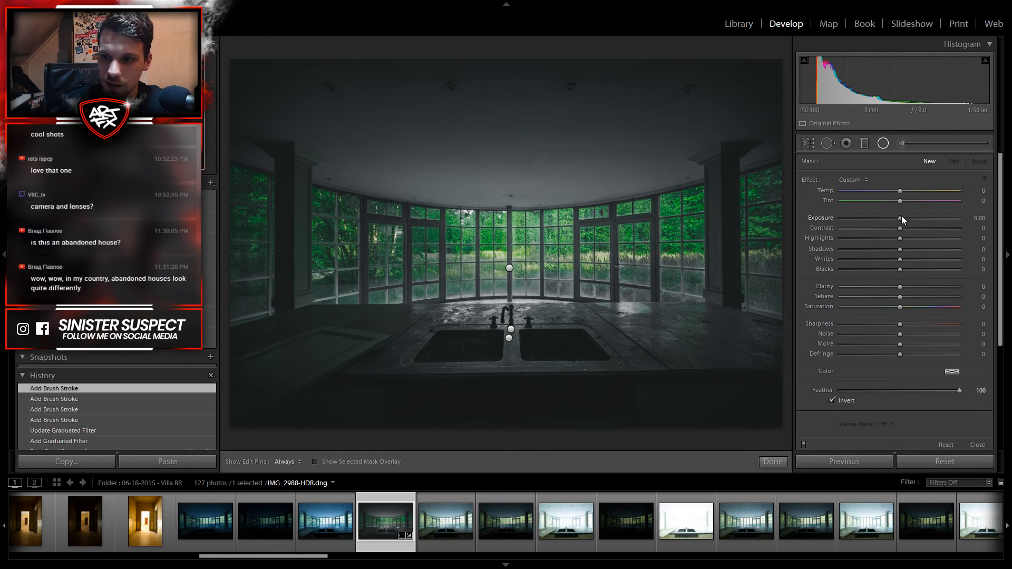
pyautogui.moveTo(901, 218); pyautogui.dragTo(907, 220)
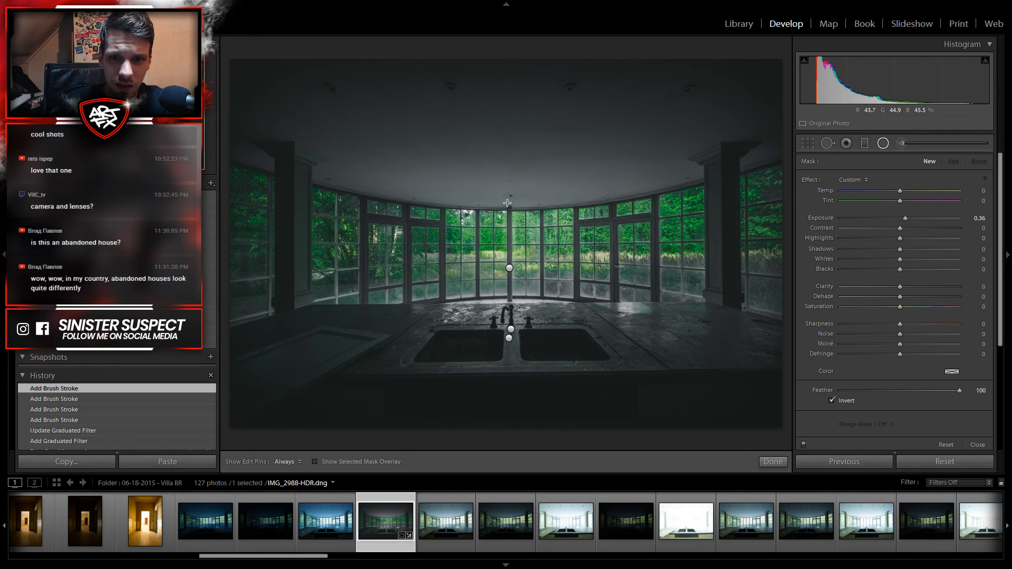
pyautogui.moveTo(527, 211); pyautogui.dragTo(588, 248)
pyautogui.moveTo(507, 203); pyautogui.dragTo(508, 205)
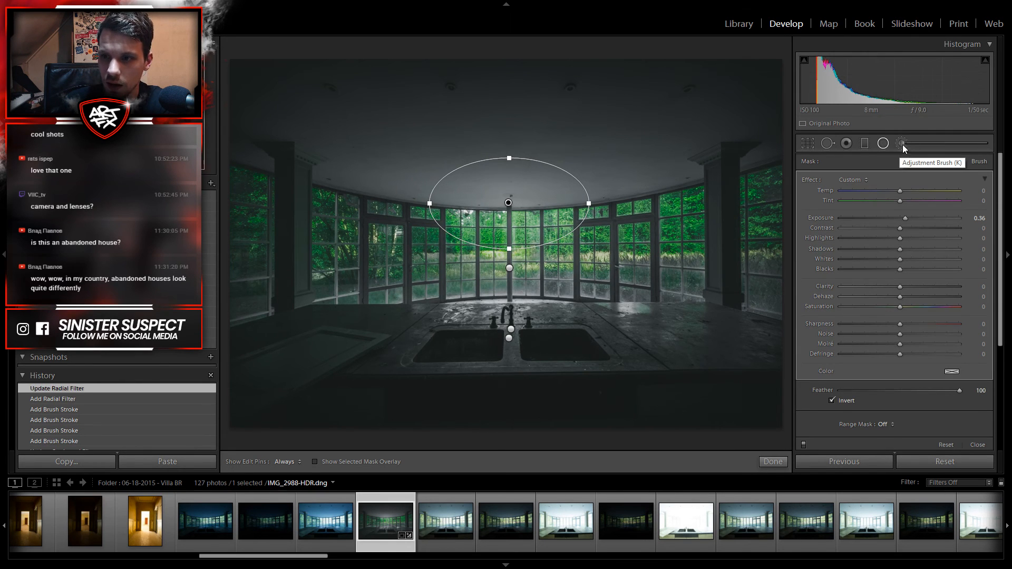
pyautogui.click(978, 162)
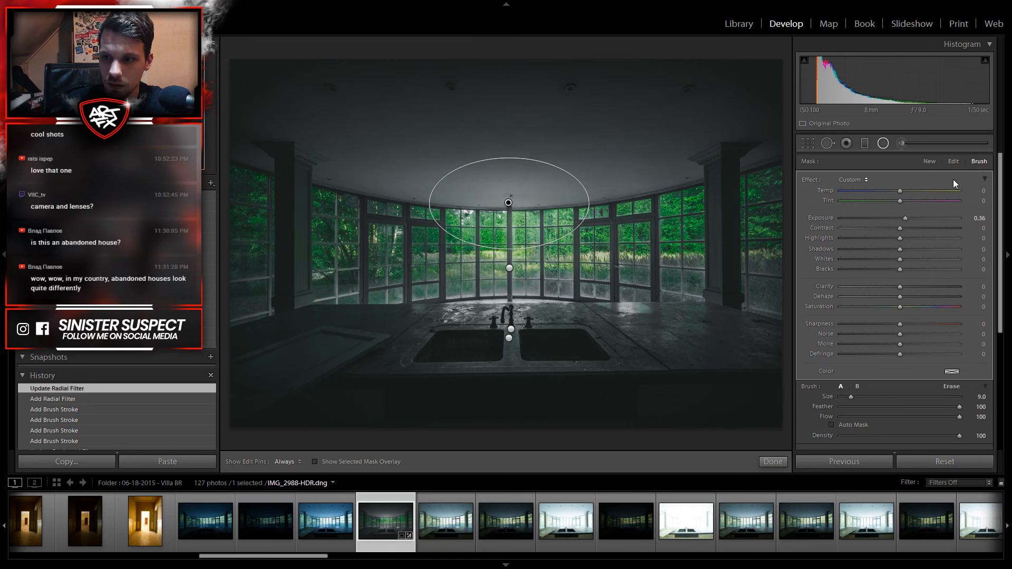
# Step: Erase the radial filter's brightening from the middle windows with an eraser brush of size 10 and flow 42, and close the filter
pyautogui.click(952, 387)
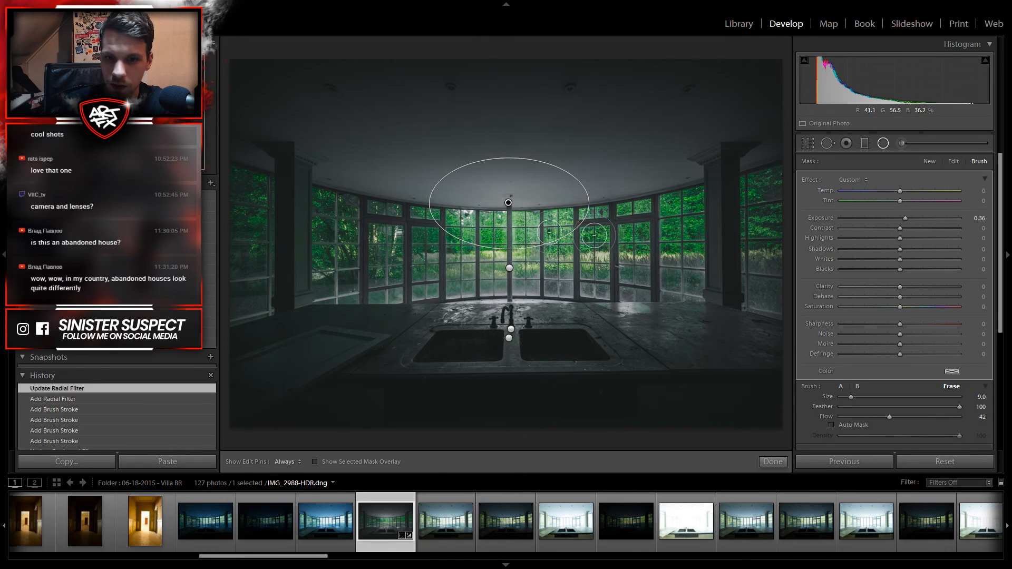
pyautogui.scroll(-3, 509, 229)
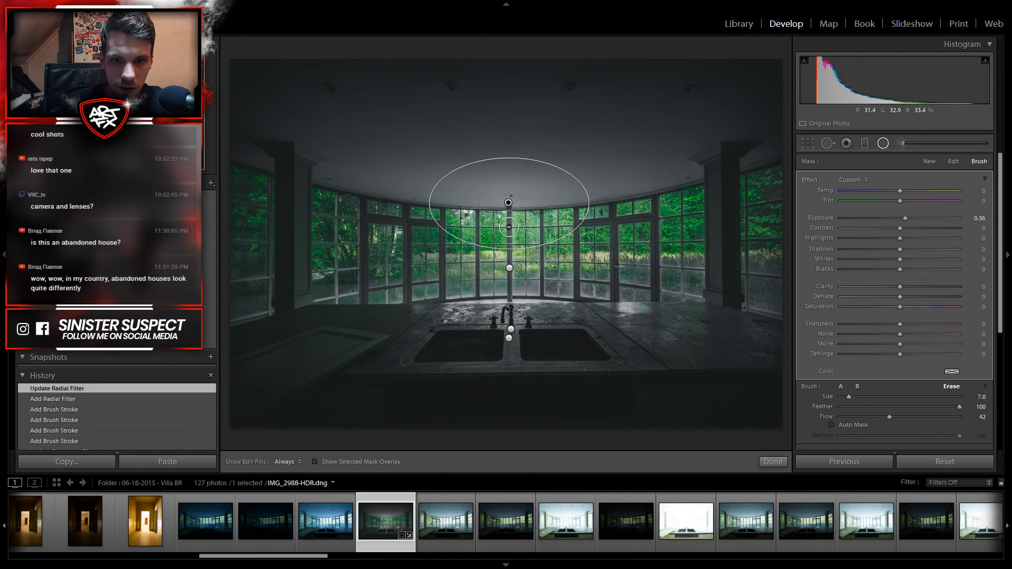
pyautogui.scroll(2, 491, 237)
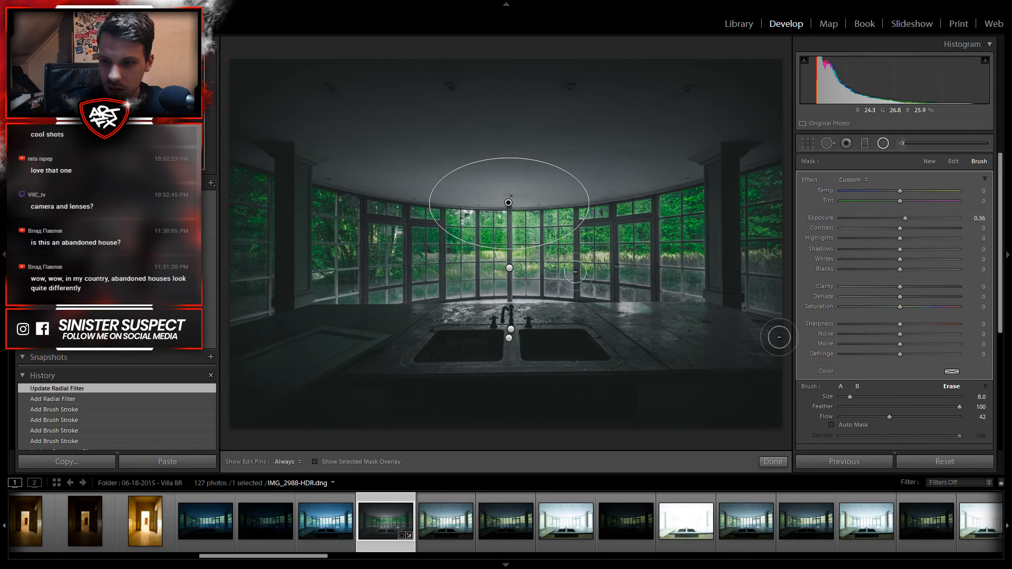
pyautogui.scroll(2, 457, 238)
pyautogui.press('h')
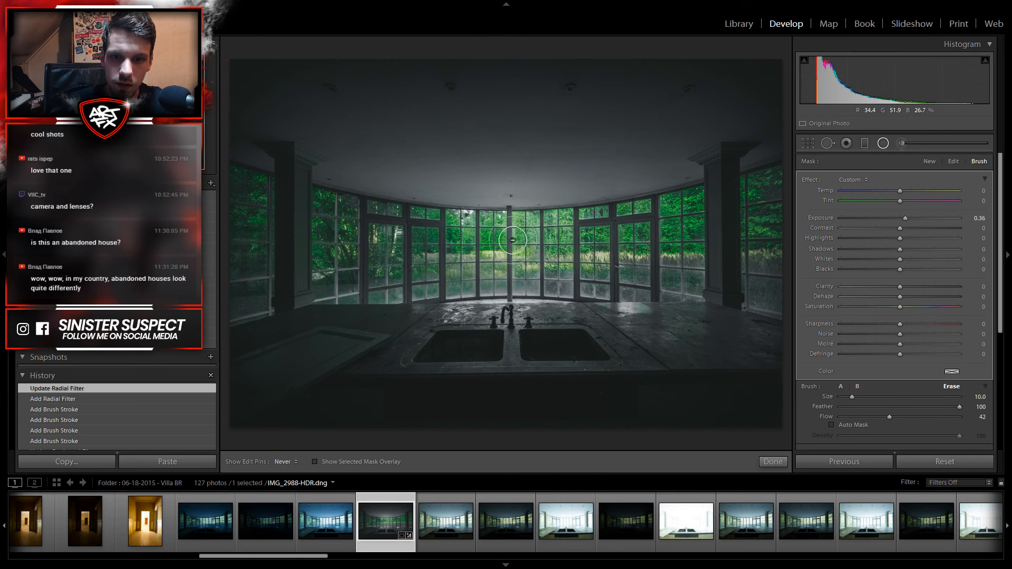
pyautogui.moveTo(457, 232)
pyautogui.mouseDown()
pyautogui.moveTo(550, 240)
pyautogui.moveTo(551, 219)
pyautogui.mouseUp()
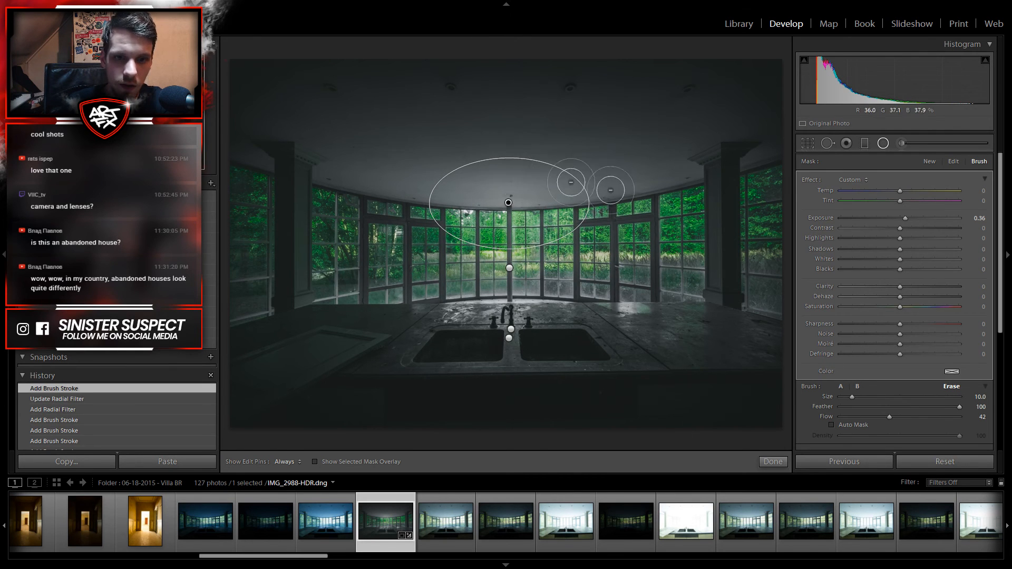
pyautogui.click(883, 144)
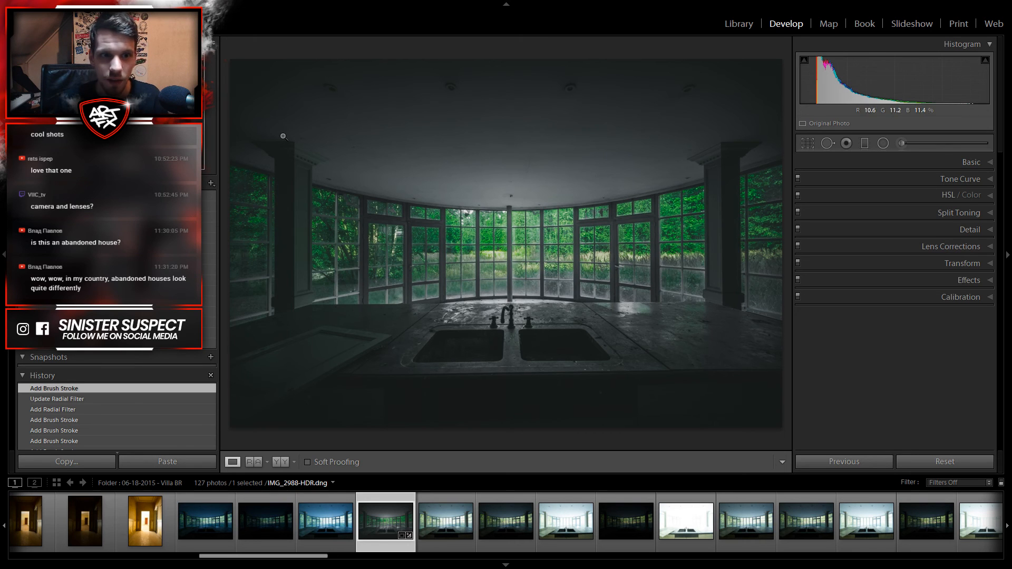
# Step: Reset the Transform horizontal perspective to 0 and try the Full Upright correction before restoring Vertical
pyautogui.click(947, 262)
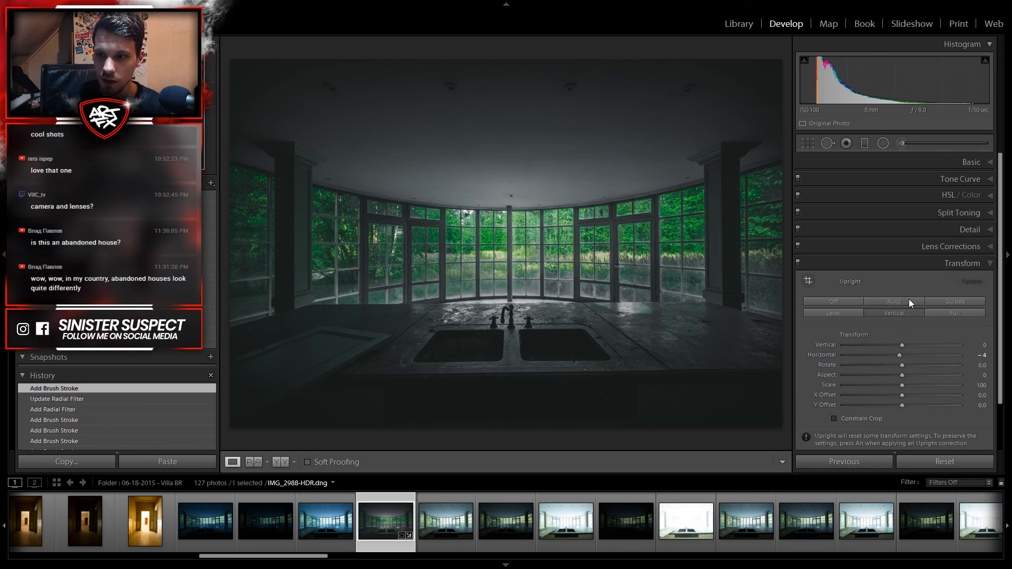
pyautogui.doubleClick(897, 354)
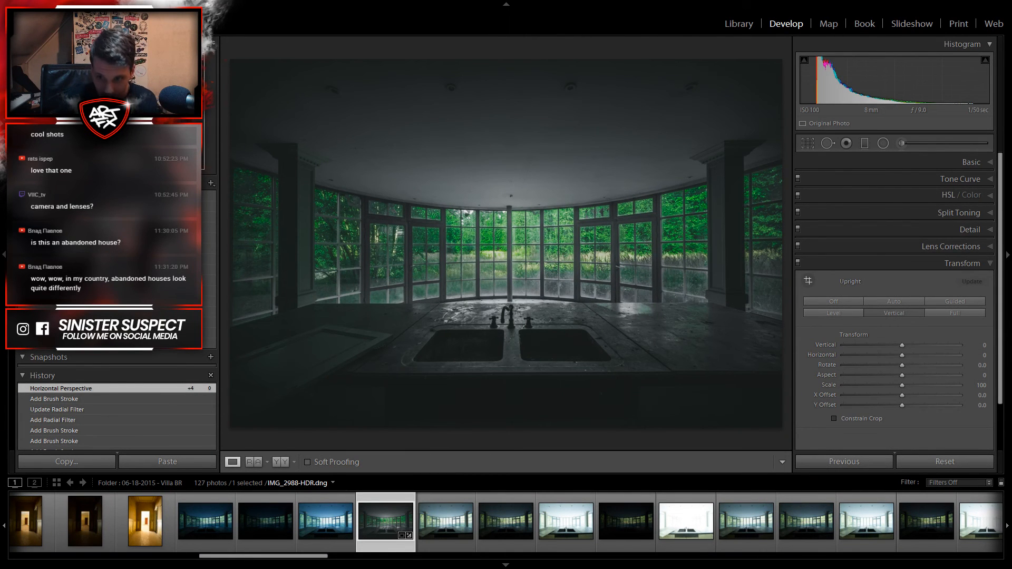
pyautogui.click(951, 314)
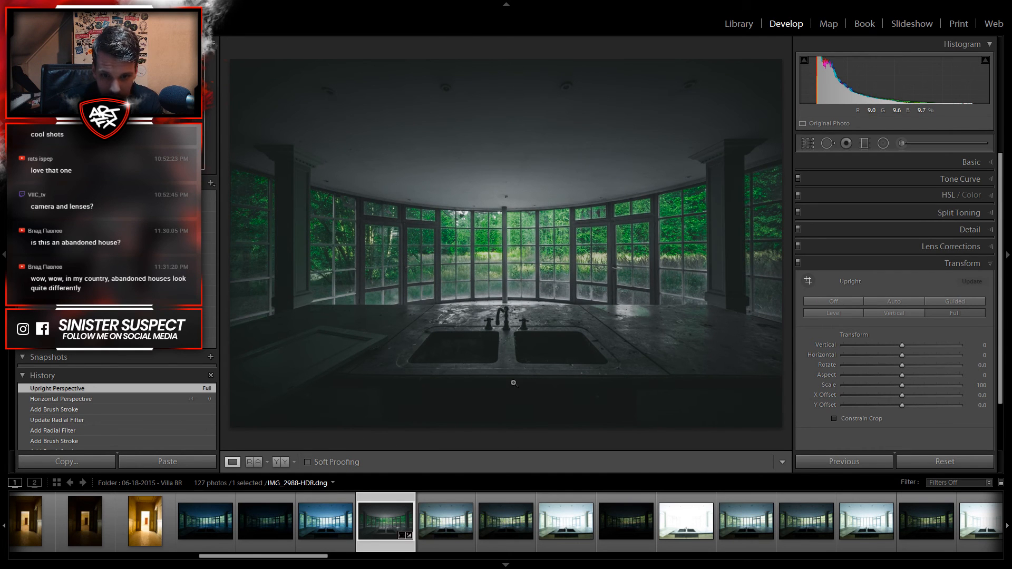
pyautogui.moveTo(904, 364)
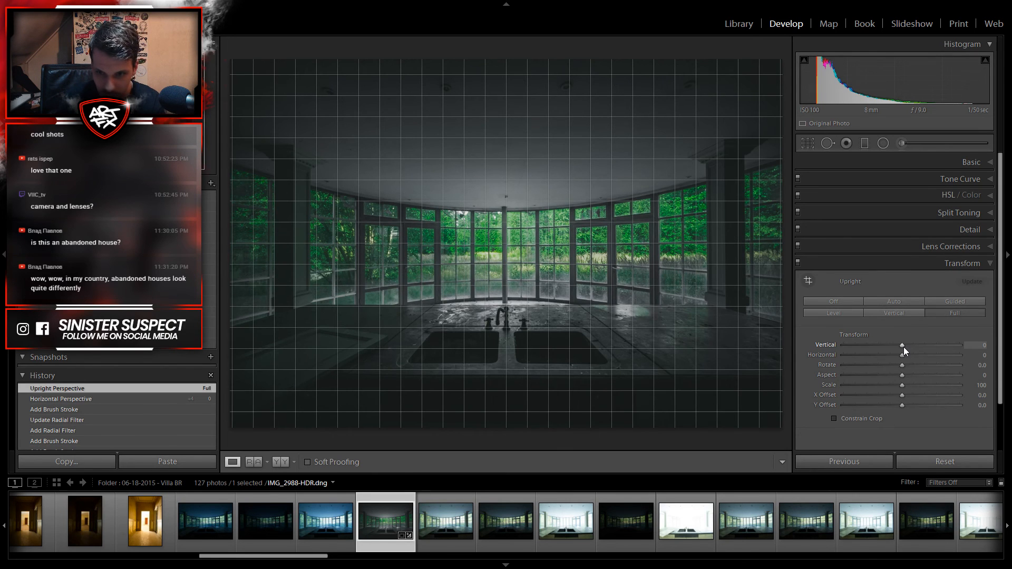
pyautogui.click(903, 313)
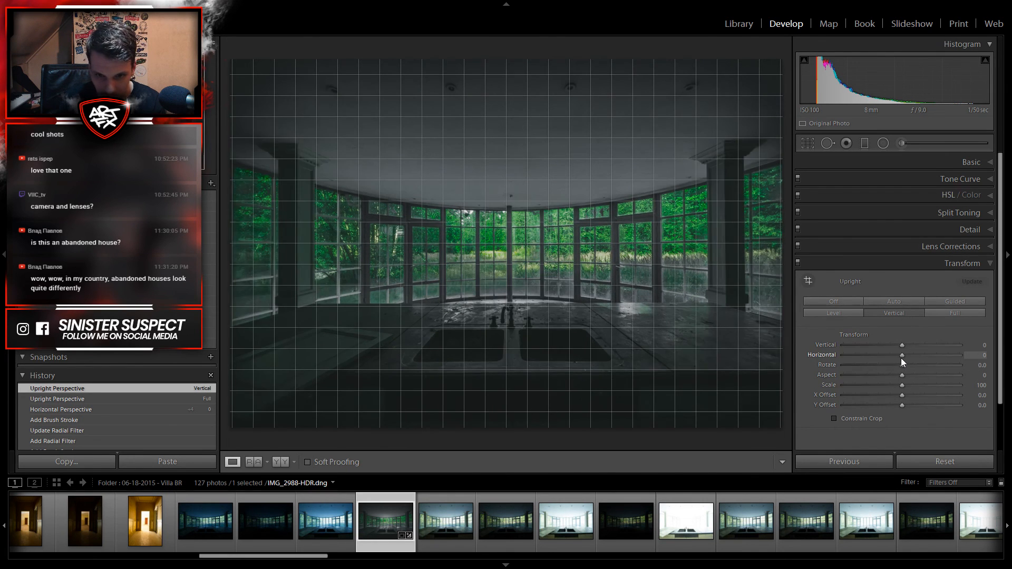
# Step: Set the photo's horizontal perspective to +1 using the alignment grid
pyautogui.moveTo(902, 358); pyautogui.dragTo(903, 359)
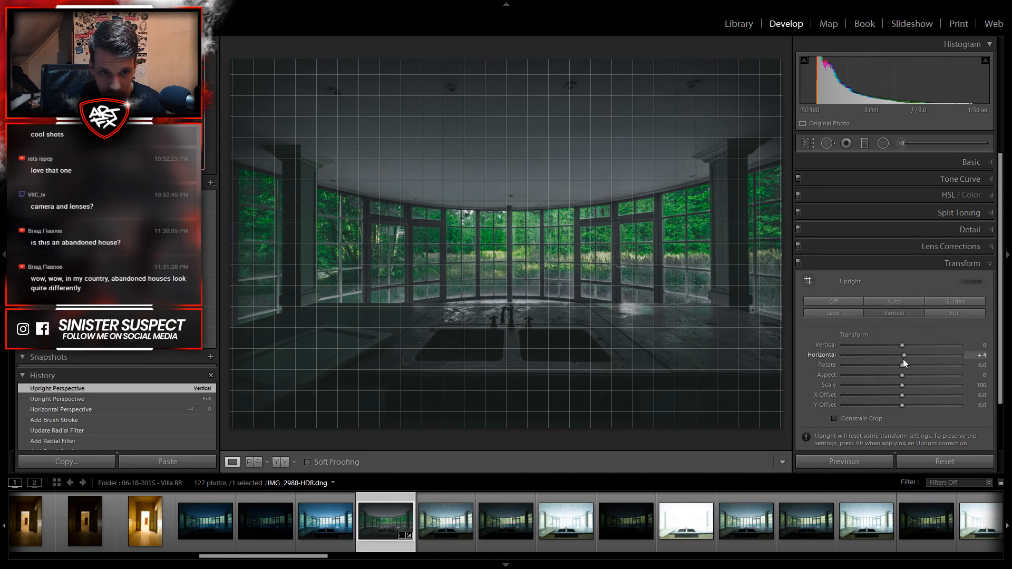
pyautogui.moveTo(902, 359); pyautogui.dragTo(901, 359)
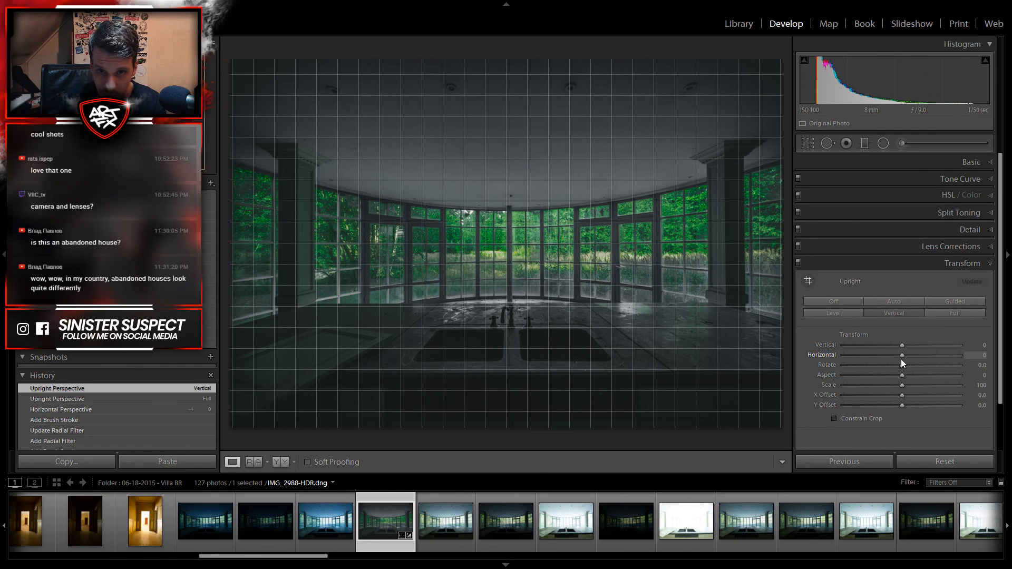
pyautogui.moveTo(900, 359); pyautogui.dragTo(902, 359)
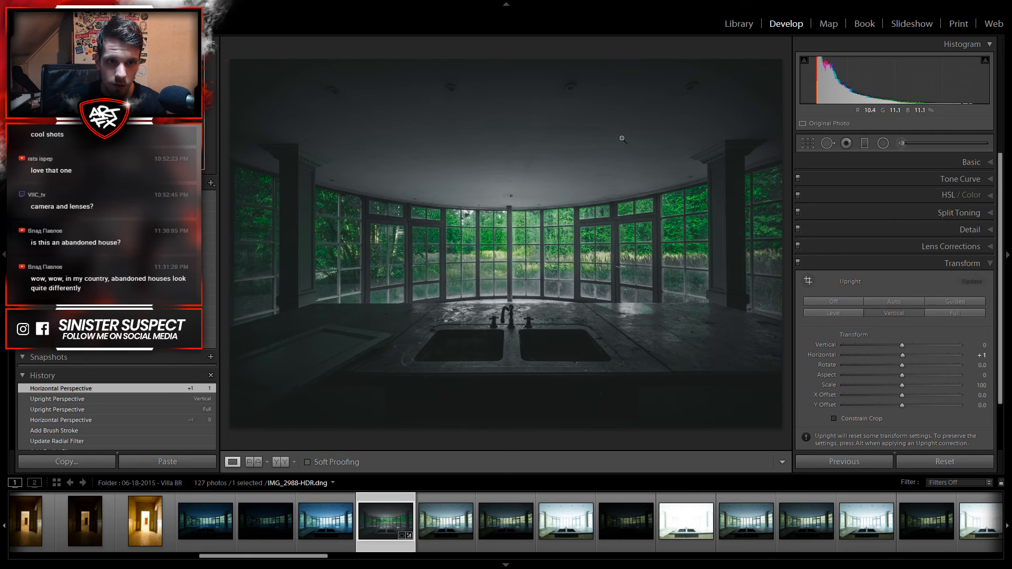
# Step: Shift the photo slightly left within its original-aspect crop frame, apply the crop and inspect the lower-left edge up close
pyautogui.click(808, 143)
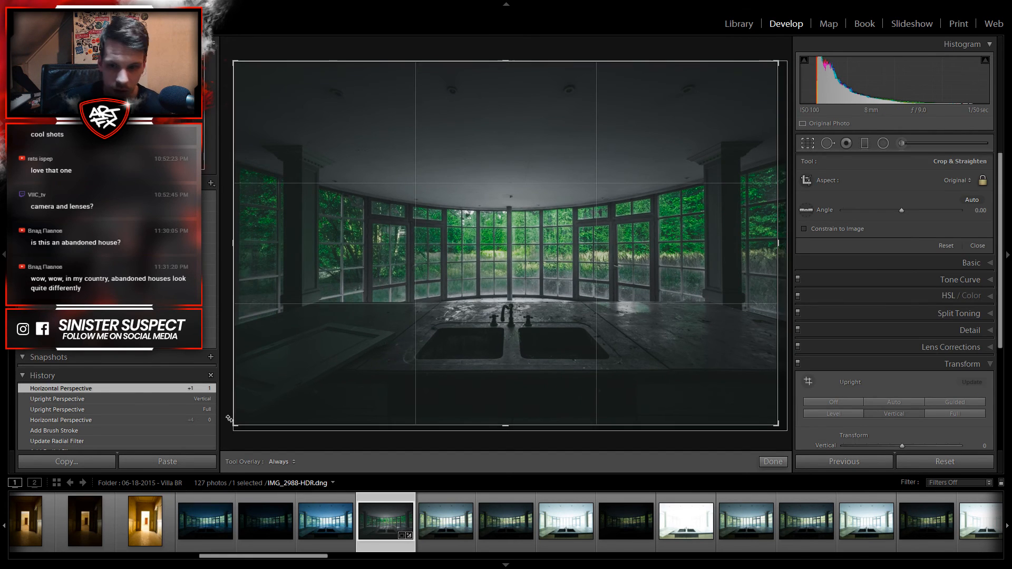
pyautogui.moveTo(350, 334); pyautogui.dragTo(345, 334)
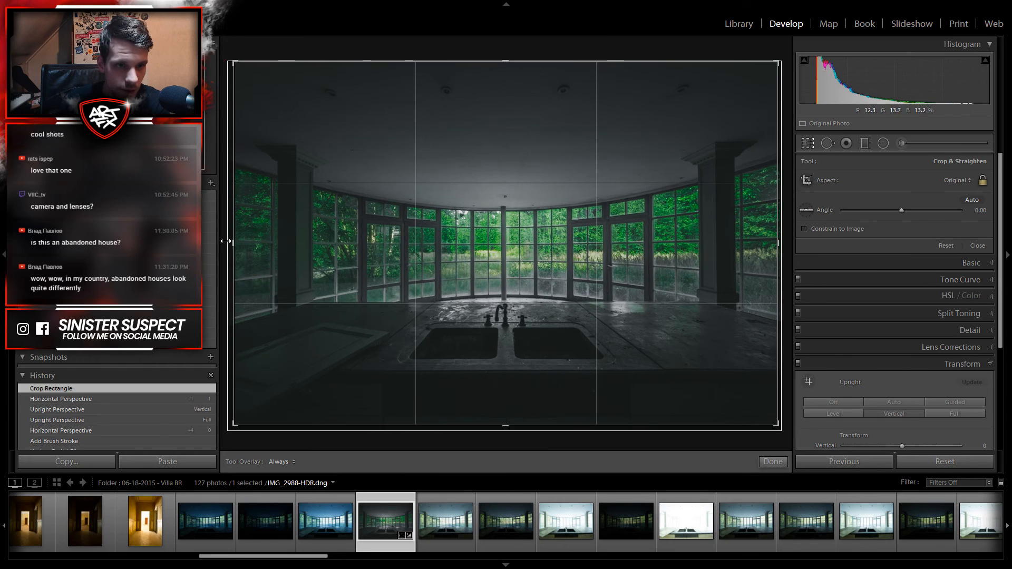
pyautogui.click(809, 144)
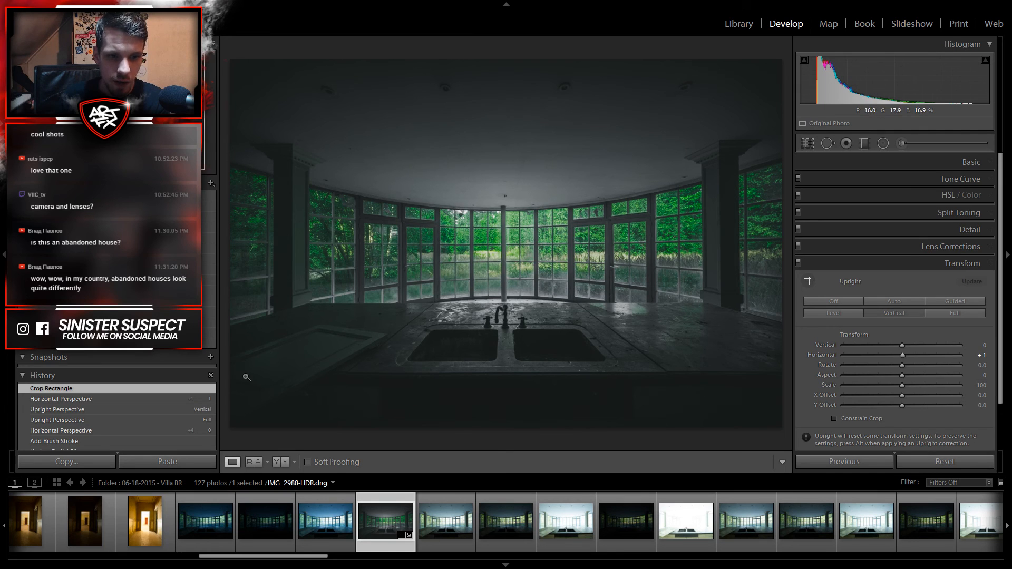
pyautogui.click(274, 383)
pyautogui.moveTo(343, 346); pyautogui.dragTo(617, 210)
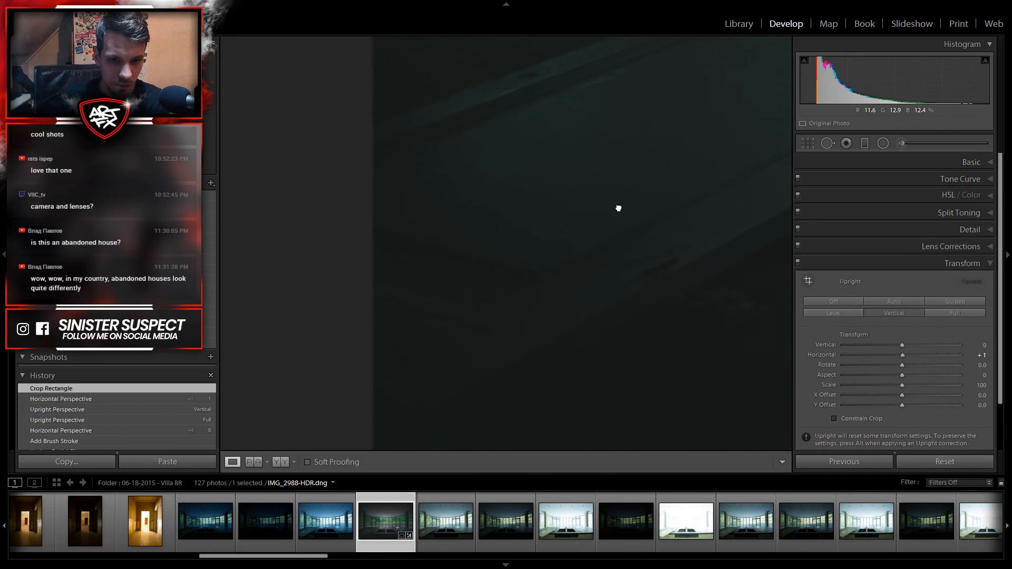
pyautogui.moveTo(556, 219); pyautogui.dragTo(527, 349)
pyautogui.click(527, 348)
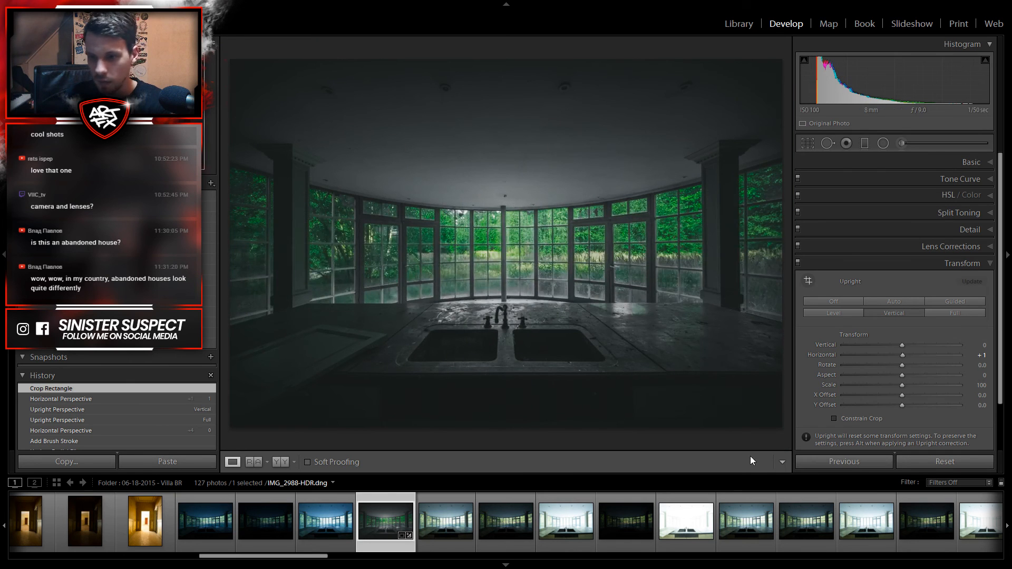
# Step: Send IMG_2988-HDR.dng to Adobe Photoshop CC 2018 for editing, opening it anyway despite the Camera Raw compatibility notice
pyautogui.rightClick(391, 522)
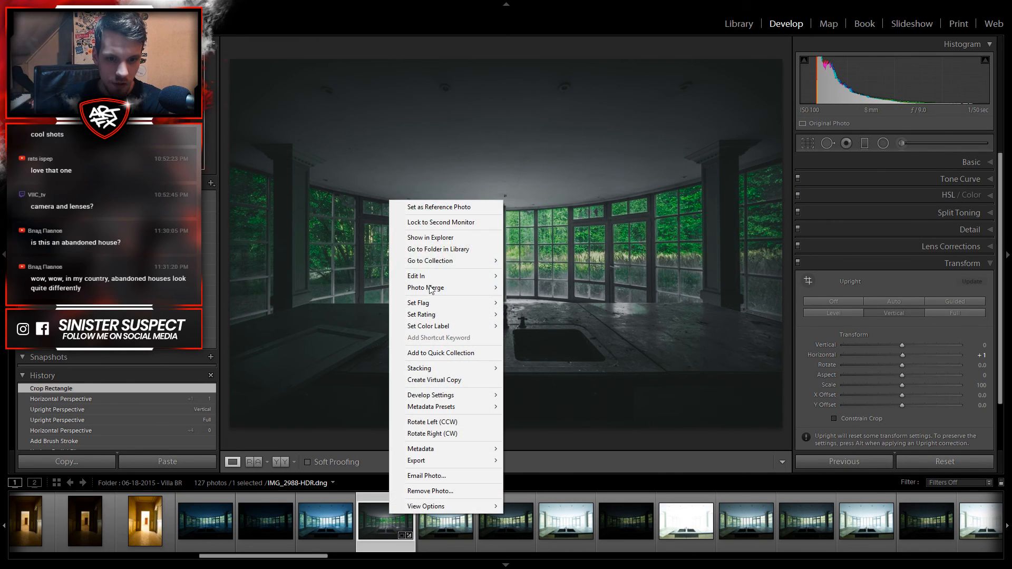
pyautogui.moveTo(431, 278)
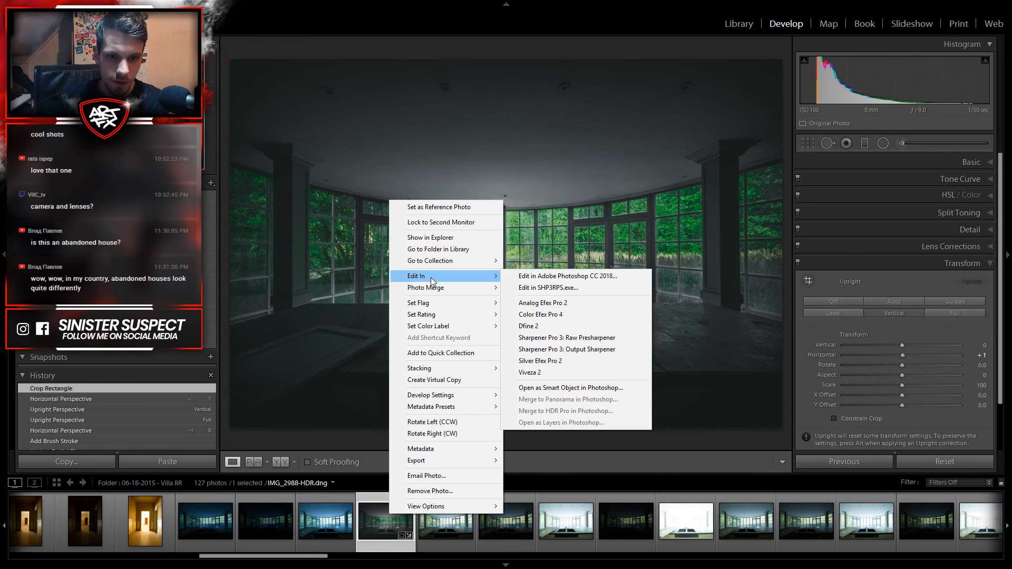
pyautogui.click(580, 276)
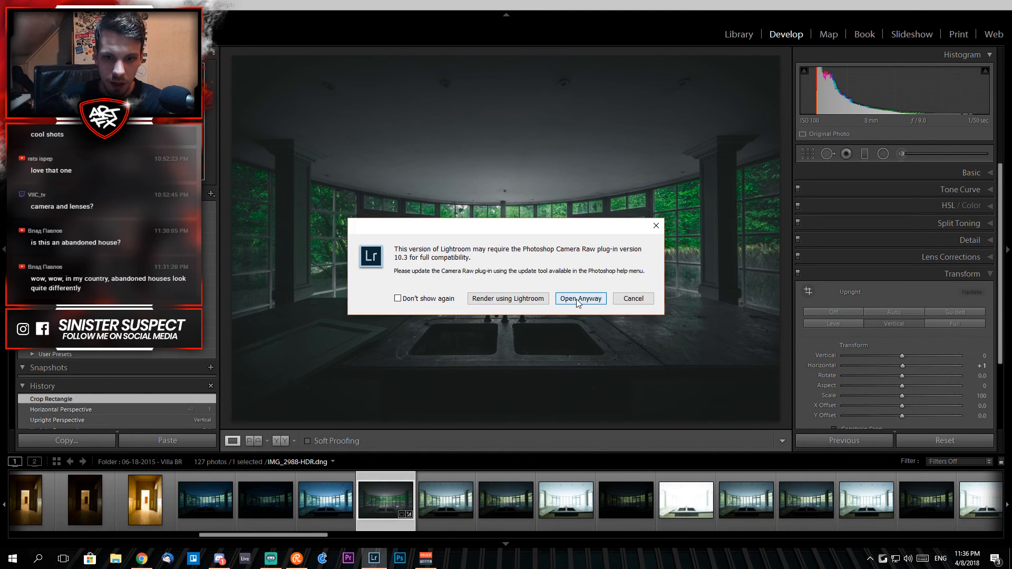
pyautogui.click(580, 299)
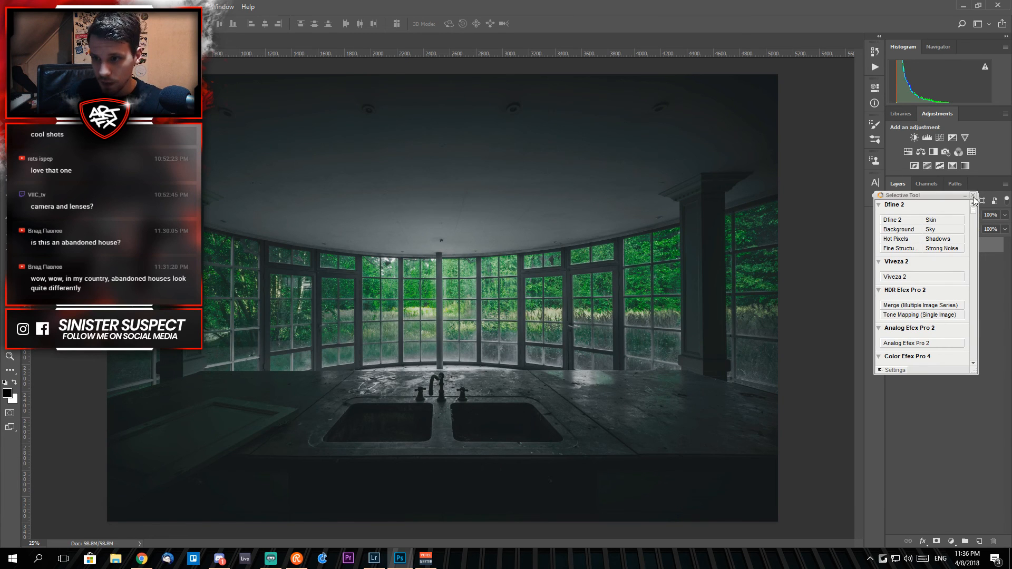
# Step: Close the floating Selective Tool palette and compare the whole photo at 12.5% zoom with its rendering in Lightroom
pyautogui.click(973, 195)
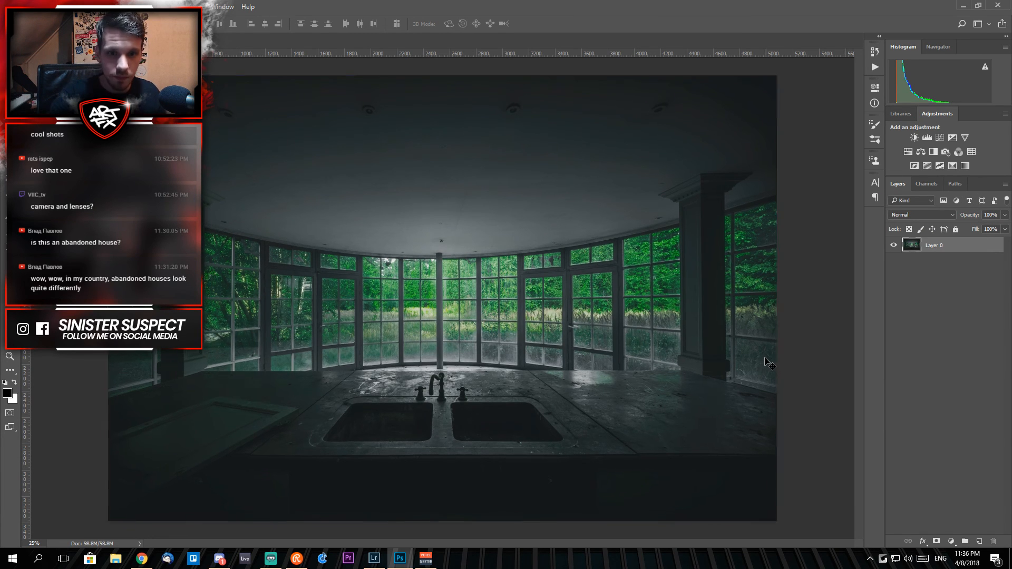
pyautogui.hotkey('ctrl', '-')
pyautogui.hotkey('ctrl', '-')
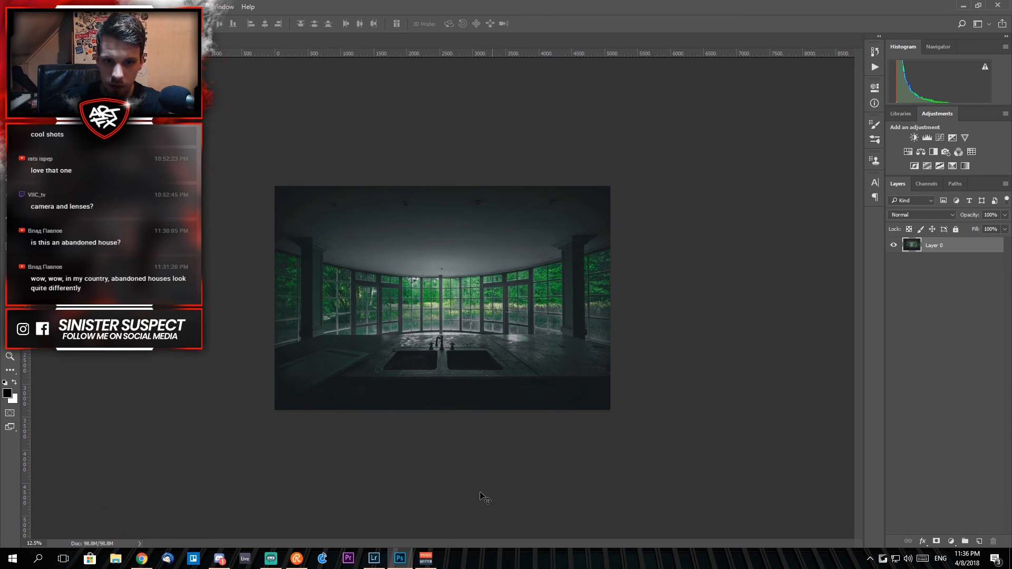
pyautogui.click(374, 559)
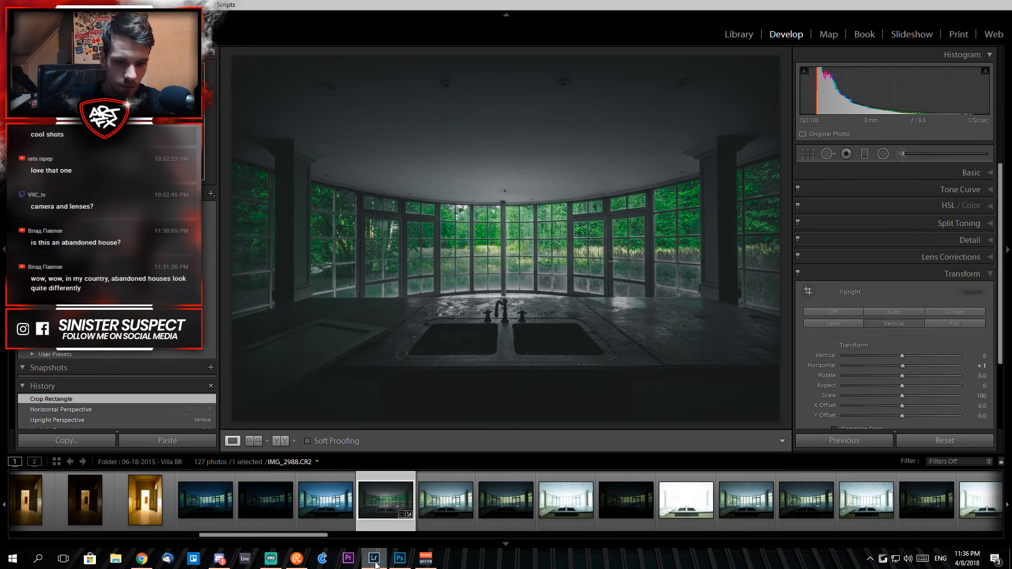
pyautogui.click(399, 559)
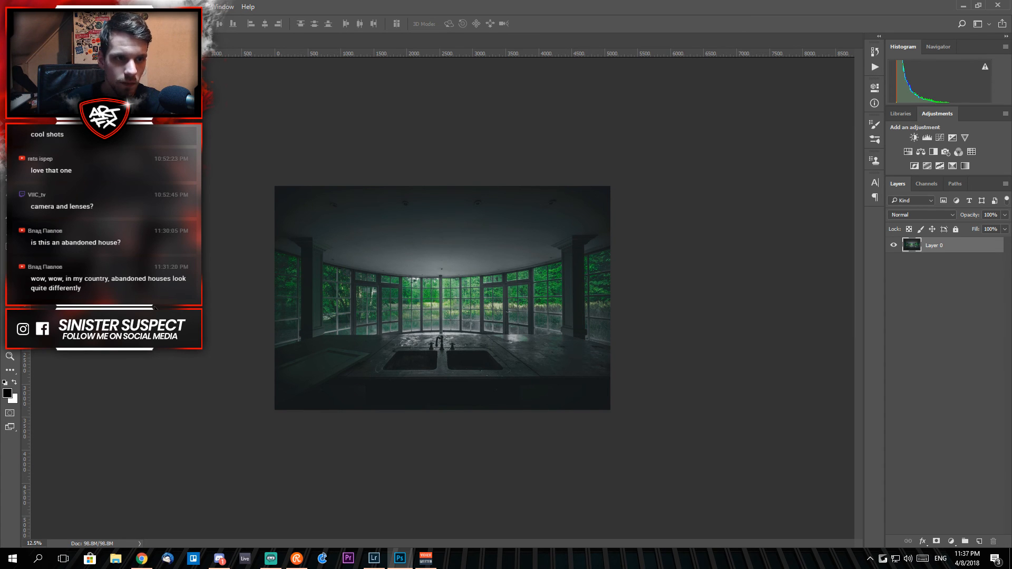
# Step: Convert the image to 32 Bits/Channel and try reducing it to 16 Bits/Channel, cancelling at the layer-merge question
pyautogui.click(65, 7)
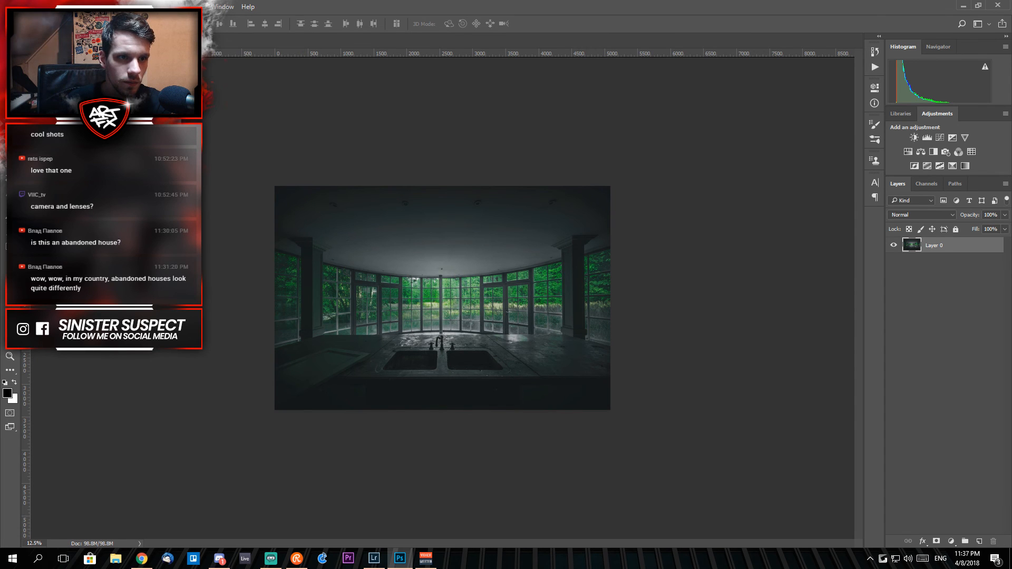
pyautogui.moveTo(79, 18)
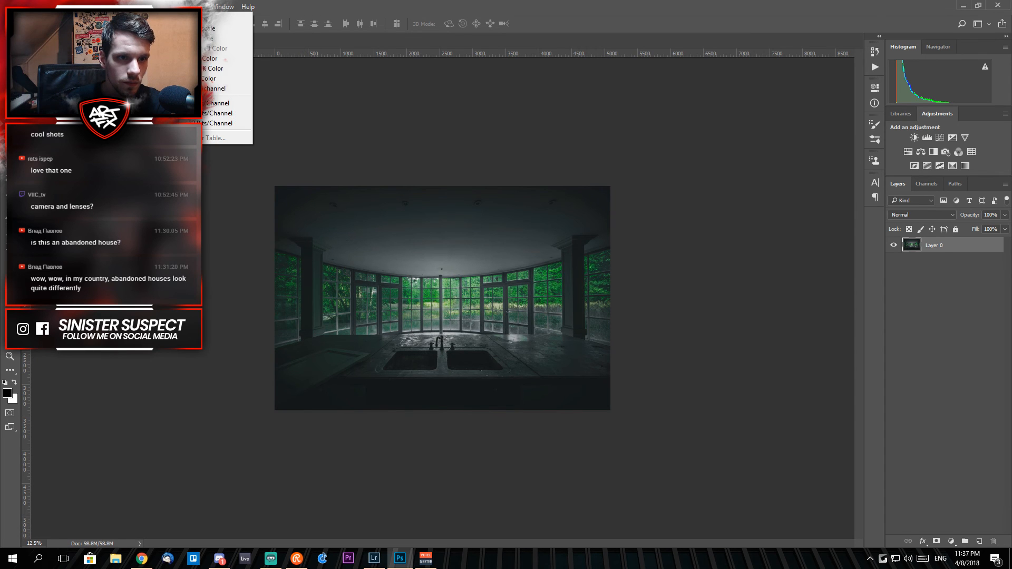
pyautogui.click(220, 124)
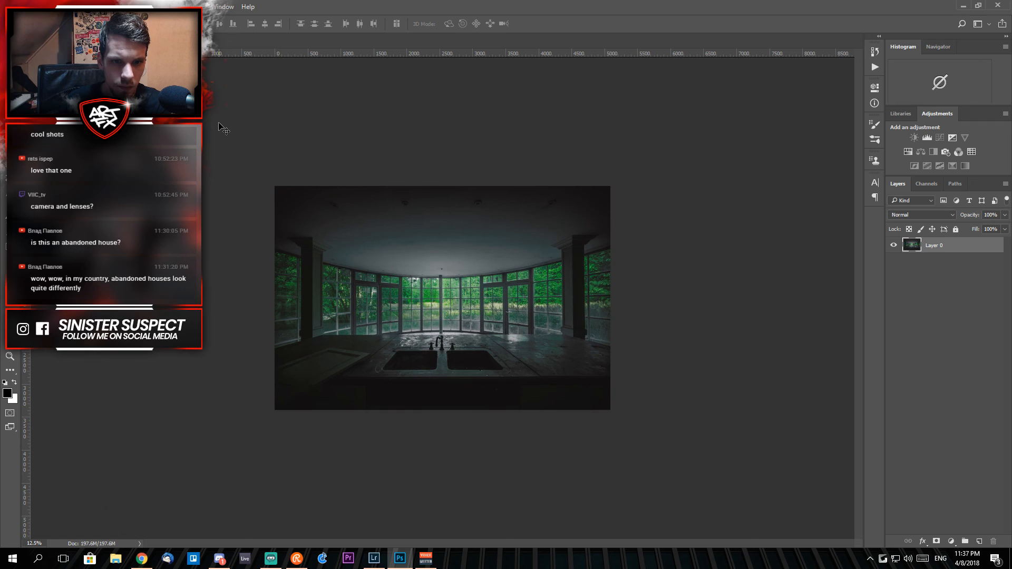
pyautogui.click(56, 7)
pyautogui.moveTo(79, 19)
pyautogui.click(214, 113)
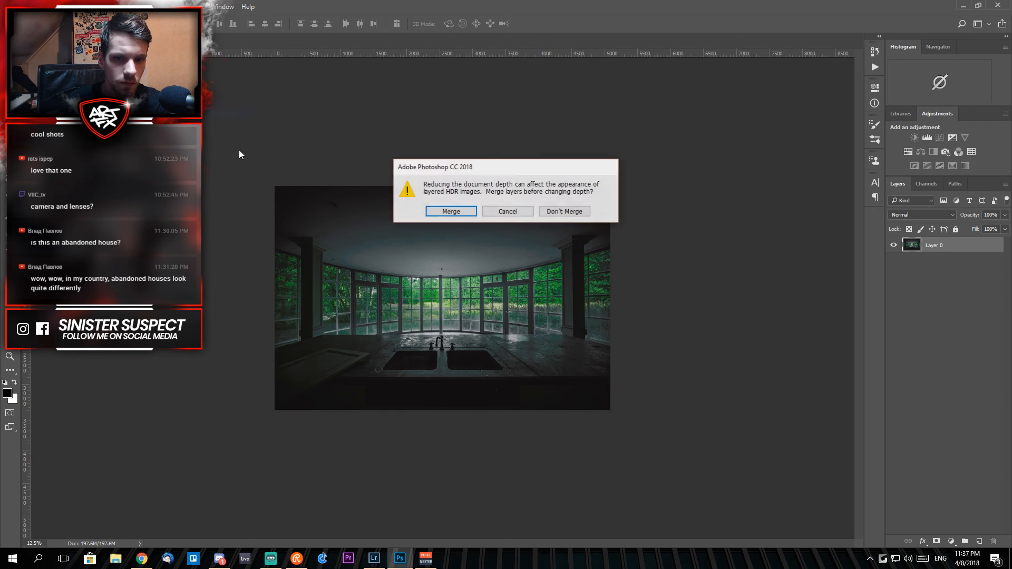
pyautogui.click(507, 211)
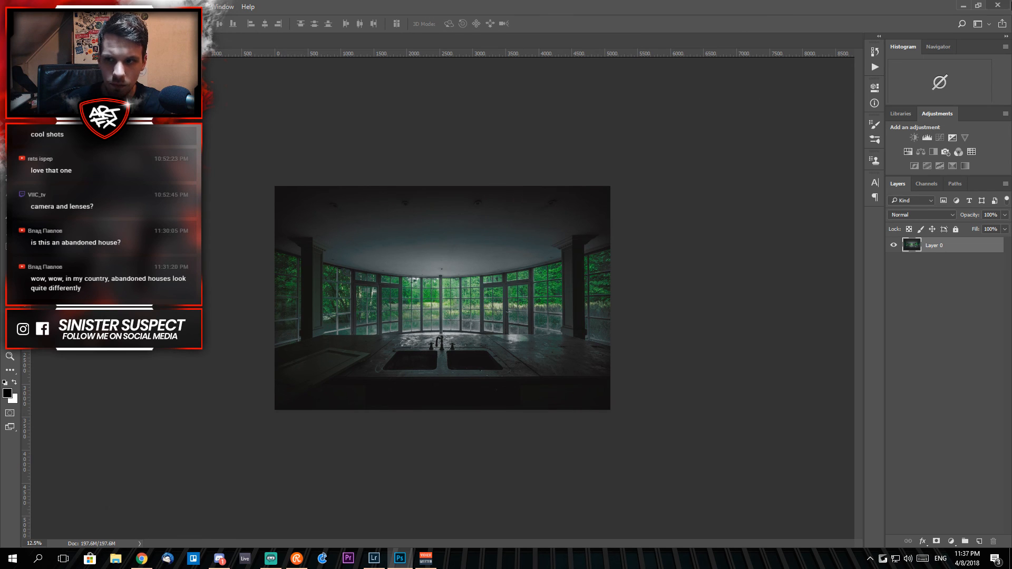
# Step: Close the document without saving and send IMG_2988-HDR.dng from Lightroom to Photoshop again, choosing Render using Lightroom
pyautogui.hotkey('ctrl', 'w')
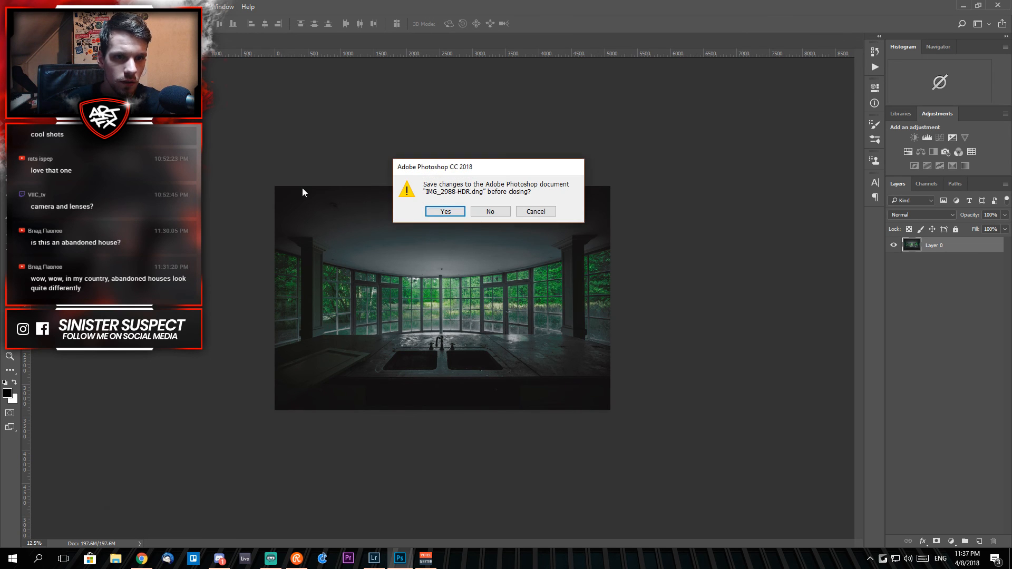
pyautogui.click(485, 212)
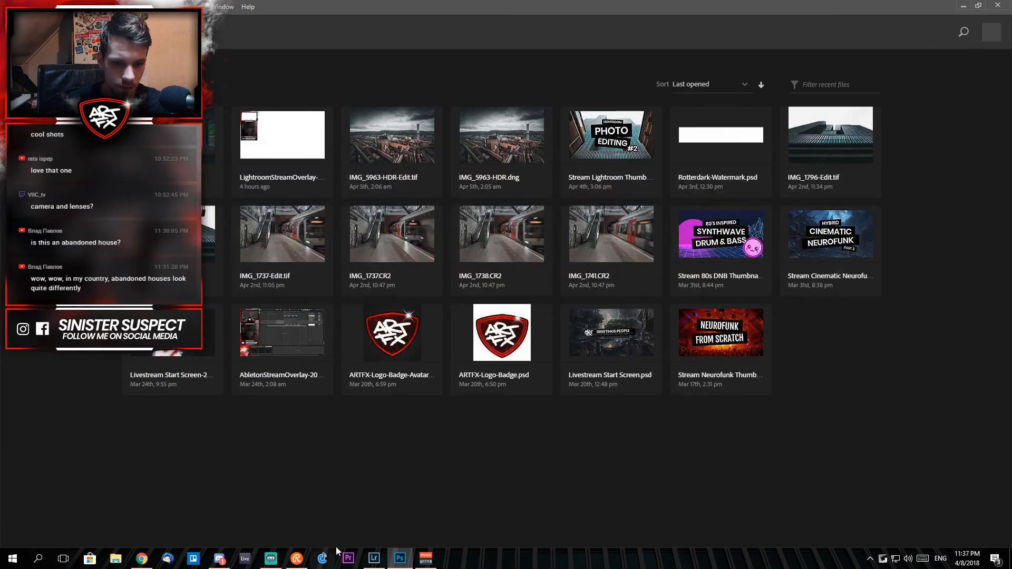
pyautogui.click(373, 558)
pyautogui.rightClick(398, 507)
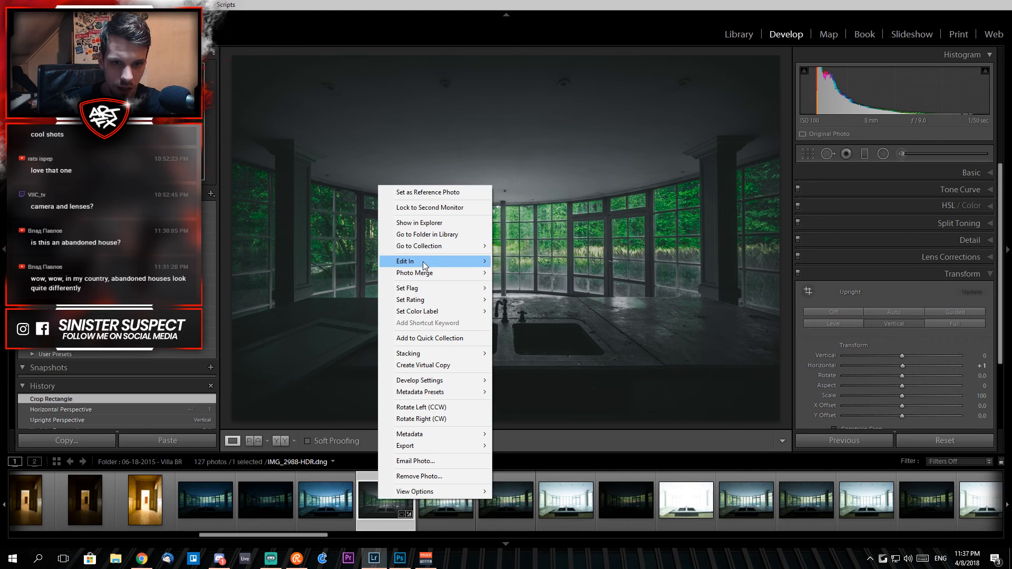
pyautogui.moveTo(441, 262)
pyautogui.click(550, 262)
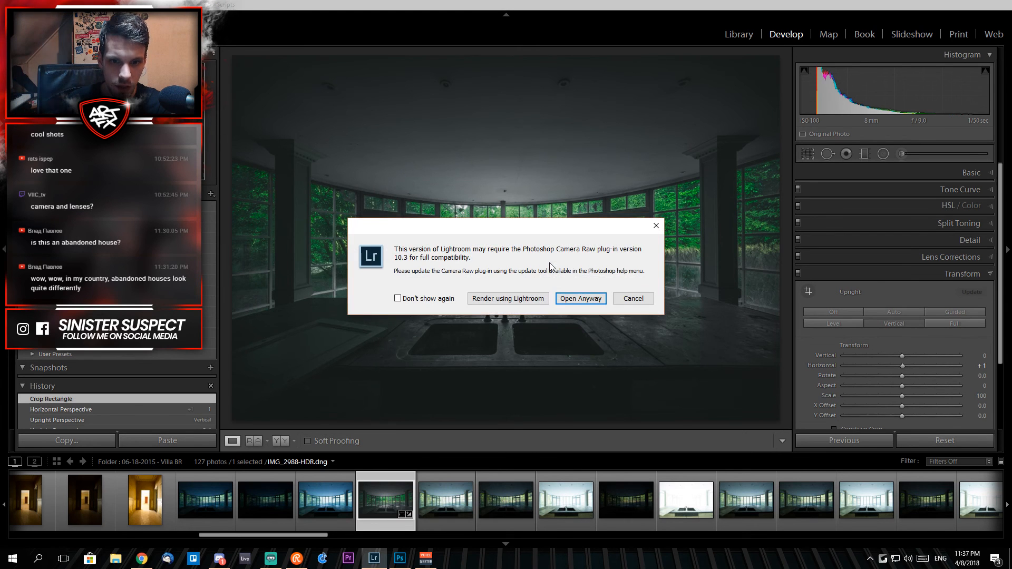
pyautogui.click(508, 298)
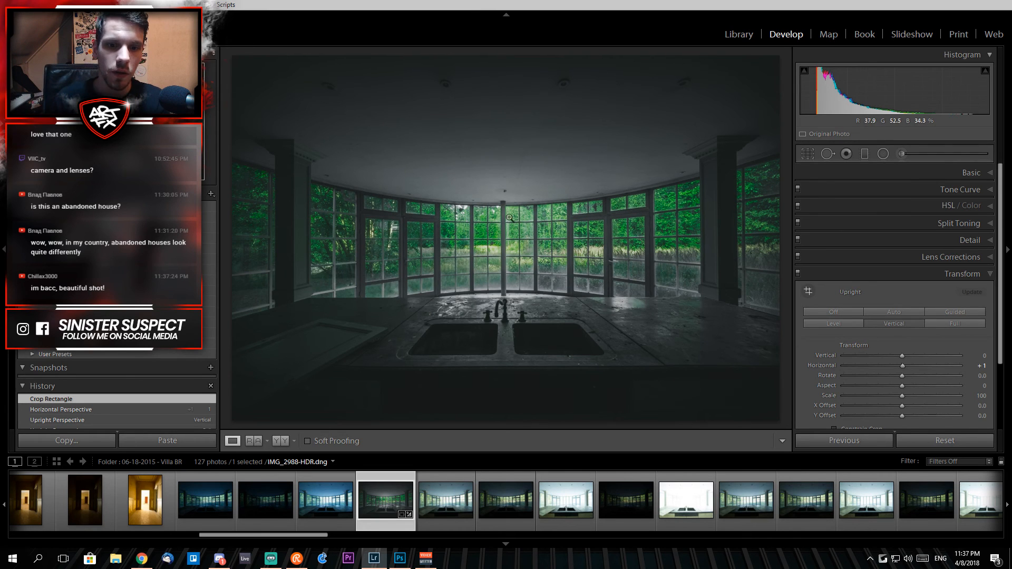
pyautogui.hotkey('ctrl', 'e')
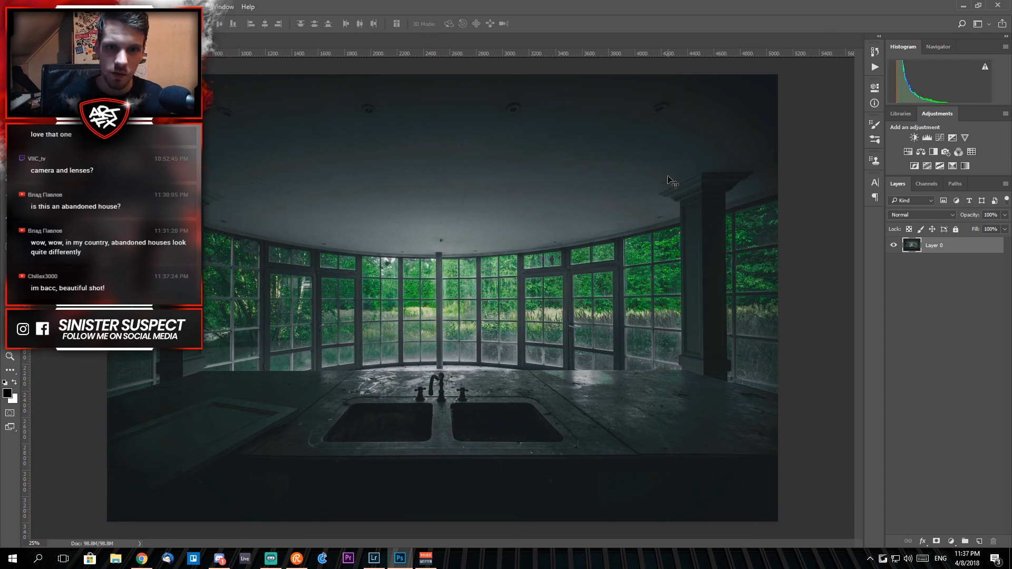
# Step: Examine the windows and ceiling at 100% zoom, then compare the whole photo at 16.67%
pyautogui.hotkey('ctrl', '+')
pyautogui.hotkey('ctrl', '+')
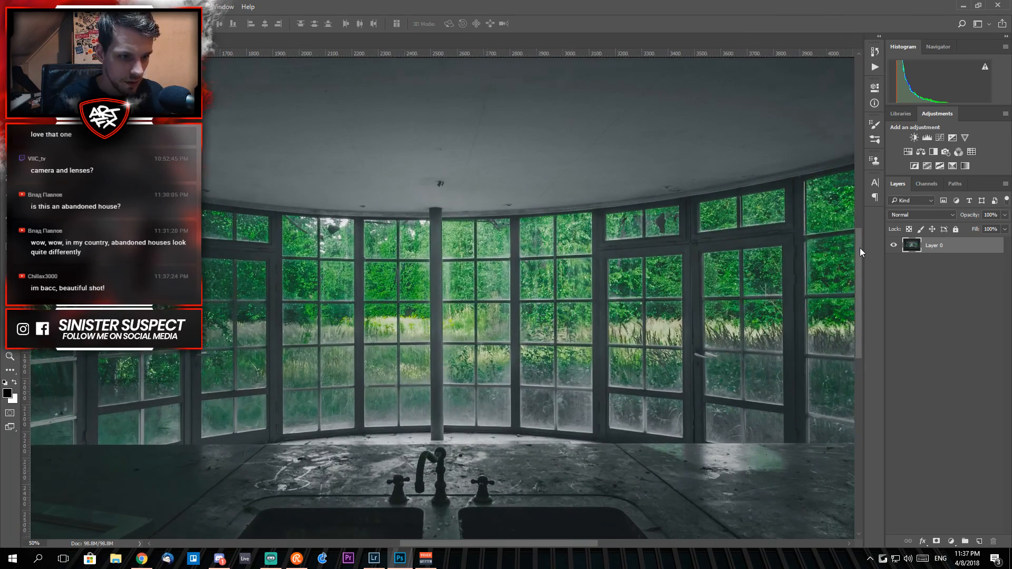
pyautogui.hotkey('ctrl', '+')
pyautogui.hotkey('ctrl', '+')
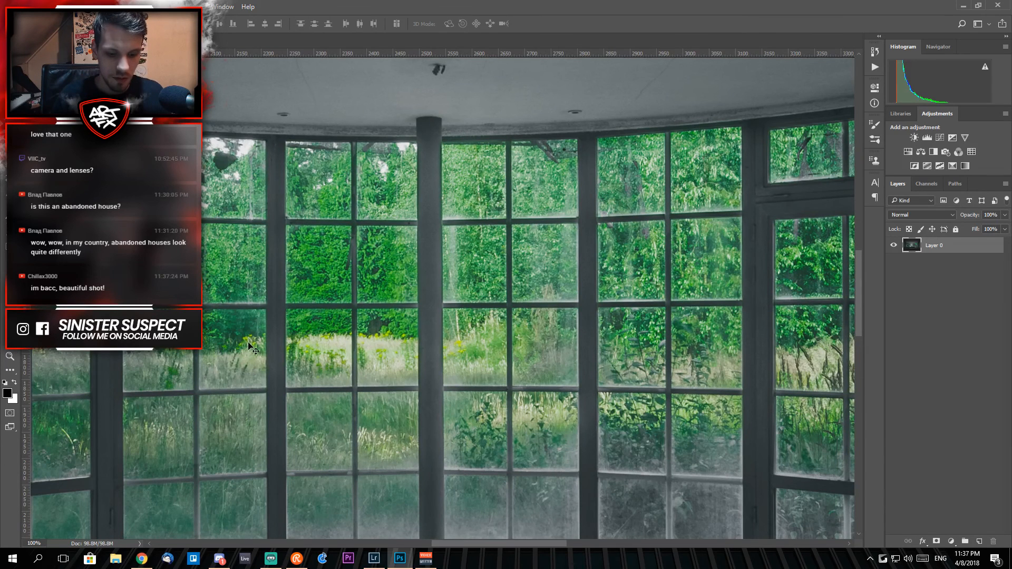
pyautogui.moveTo(438, 188); pyautogui.dragTo(455, 543)
pyautogui.moveTo(461, 125); pyautogui.dragTo(491, 338)
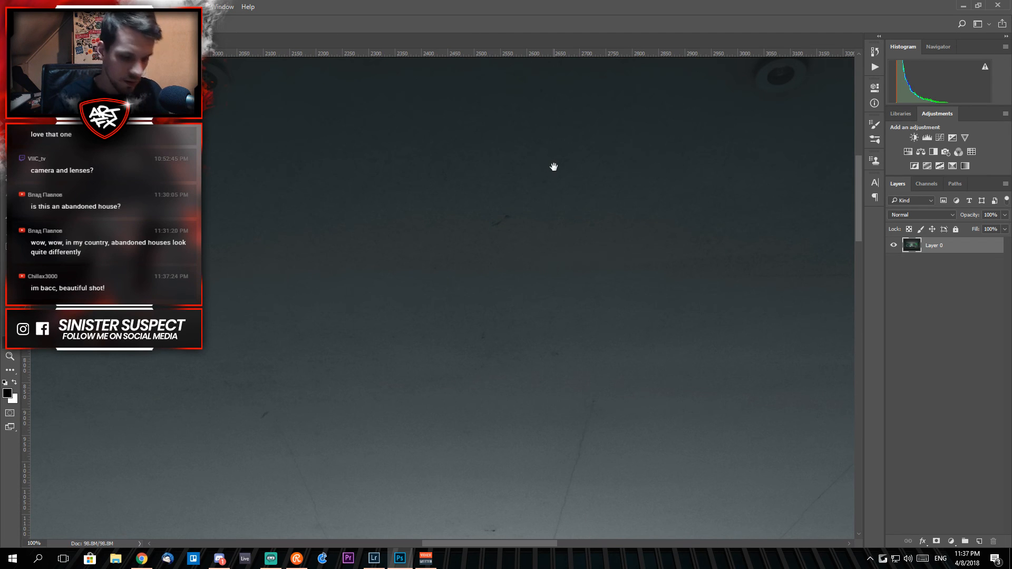
pyautogui.hotkey('ctrl', '-')
pyautogui.hotkey('ctrl', '-')
pyautogui.hotkey('ctrl', '-')
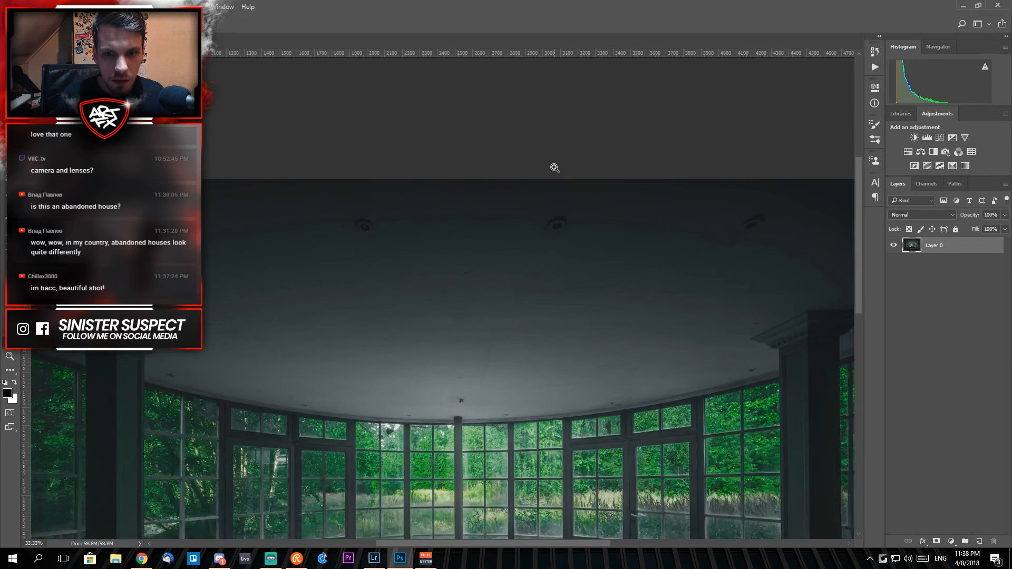
pyautogui.hotkey('ctrl', '-')
pyautogui.hotkey('ctrl', '-')
pyautogui.hotkey('ctrl', '+')
pyautogui.hotkey('ctrl', '-')
pyautogui.hotkey('ctrl', '+')
pyautogui.hotkey('ctrl', '-')
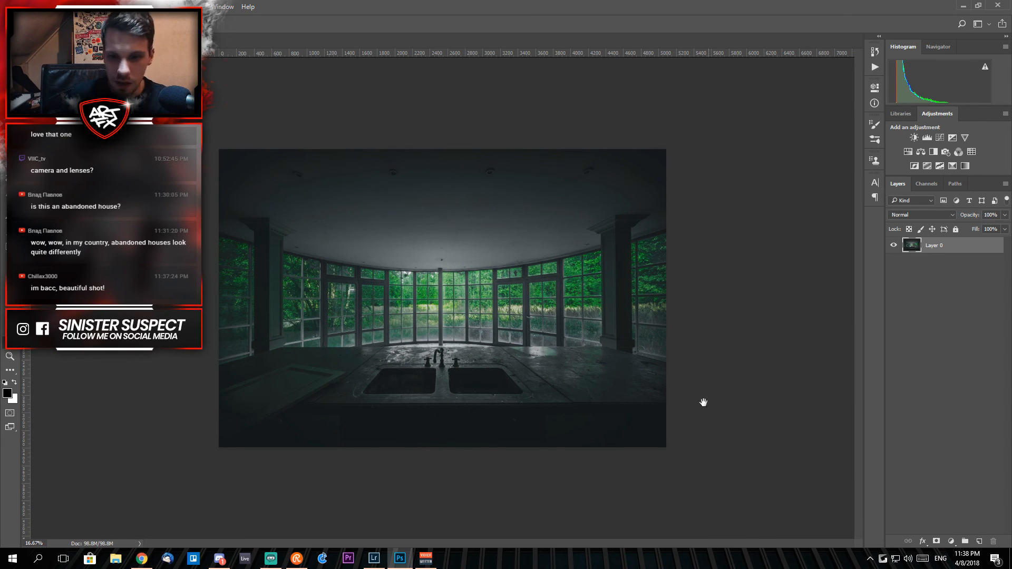
# Step: Try to remove the board on the left countertop using a polygonal lasso selection and a Content-Aware fill with Color Adaptation
pyautogui.press('l')
pyautogui.click(289, 358)
pyautogui.click(199, 388)
pyautogui.click(230, 451)
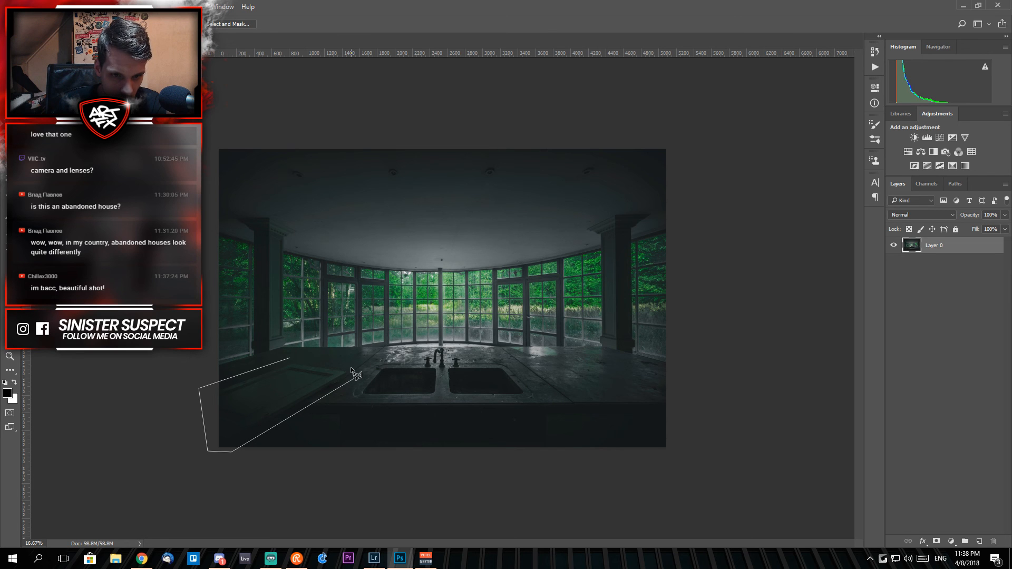
pyautogui.click(289, 359)
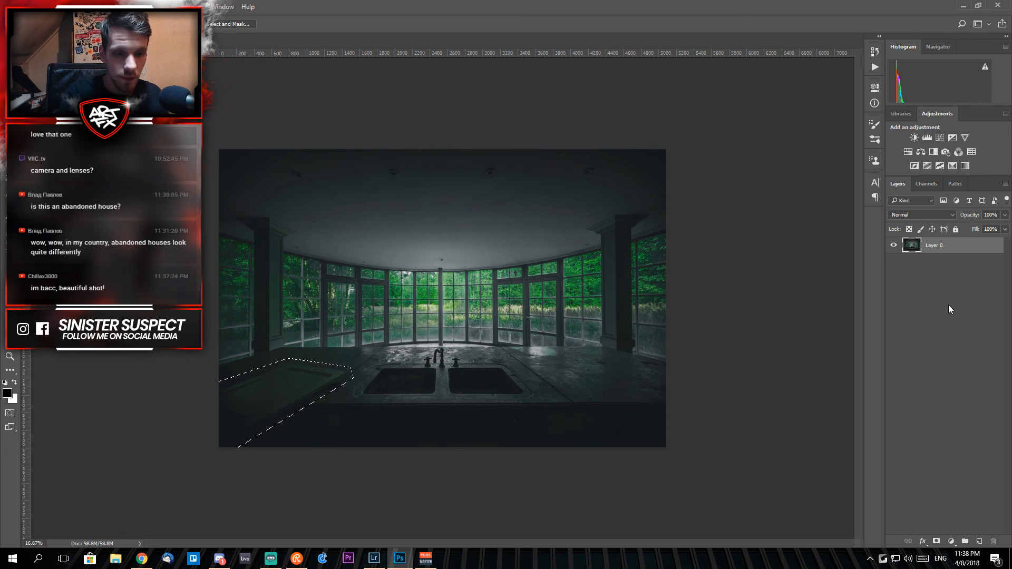
pyautogui.hotkey('shift', 'F5')
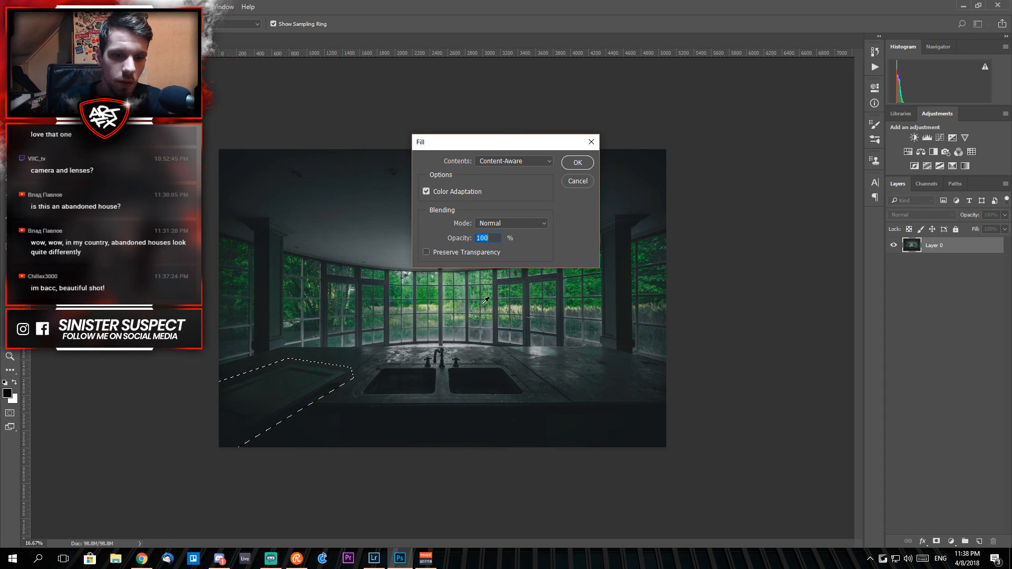
pyautogui.click(578, 164)
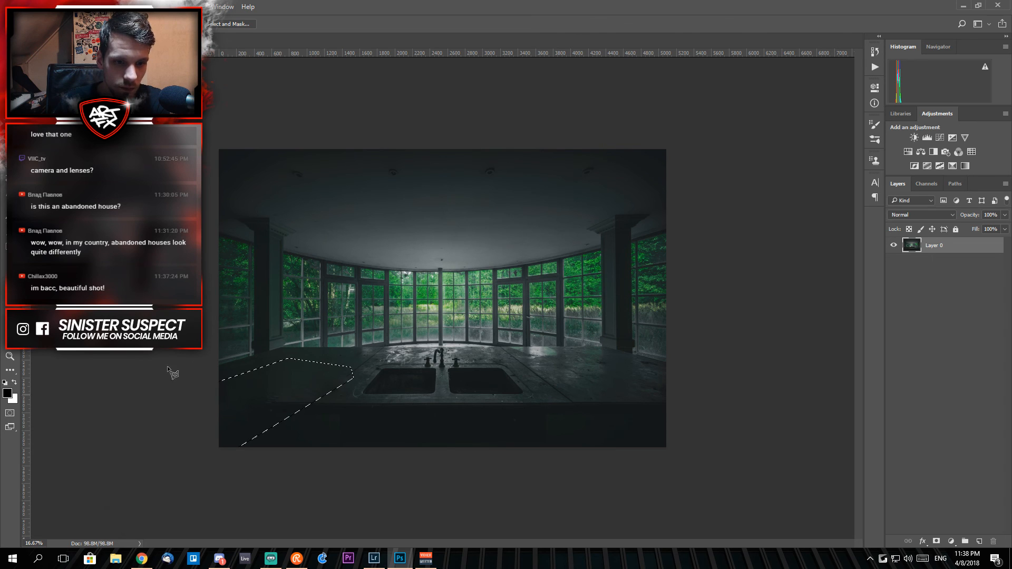
pyautogui.hotkey('ctrl', 'd')
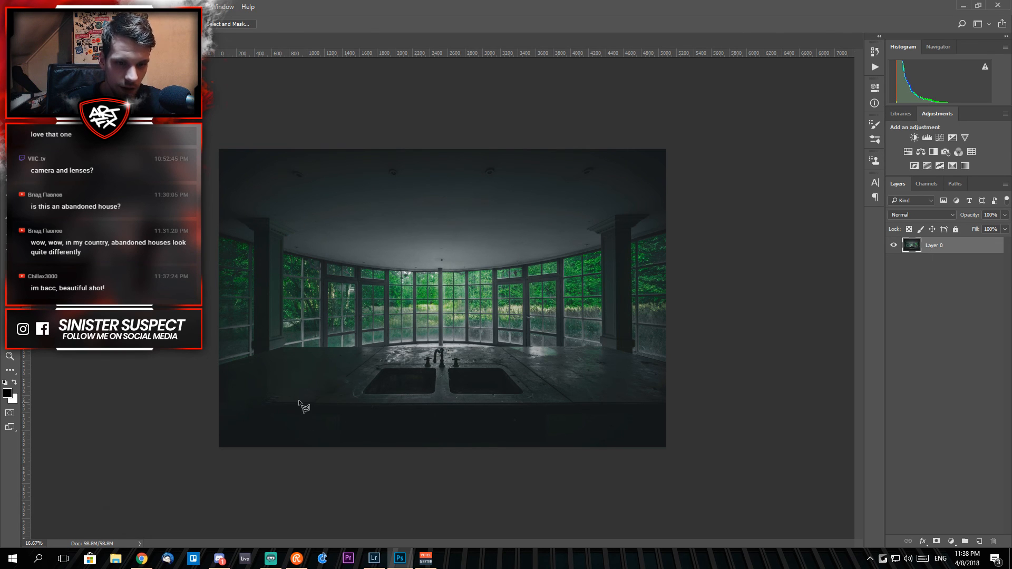
# Step: Undo the Content-Aware fill on the left countertop and clear its selection
pyautogui.hotkey('ctrl', 'z')
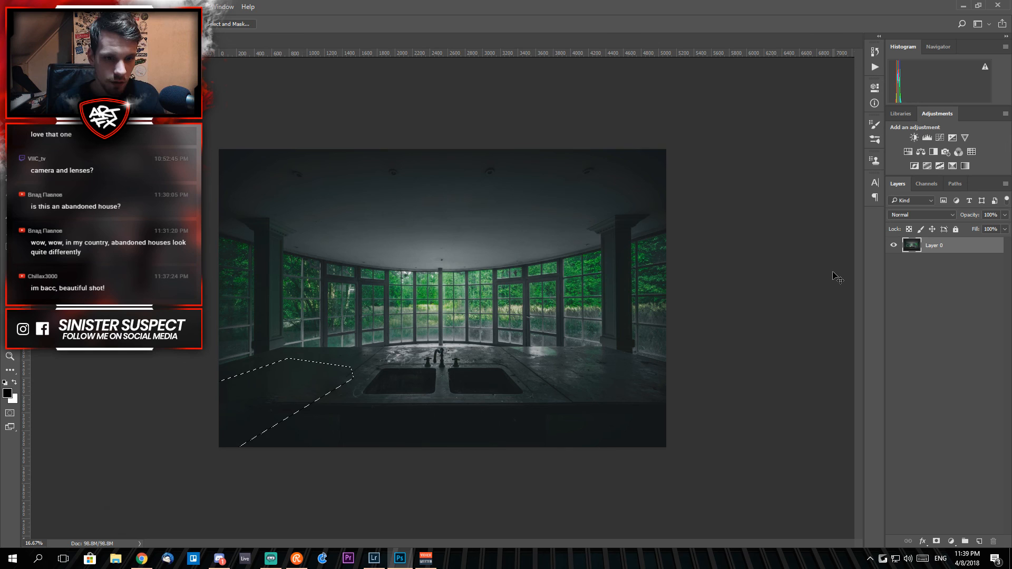
pyautogui.click(45, 7)
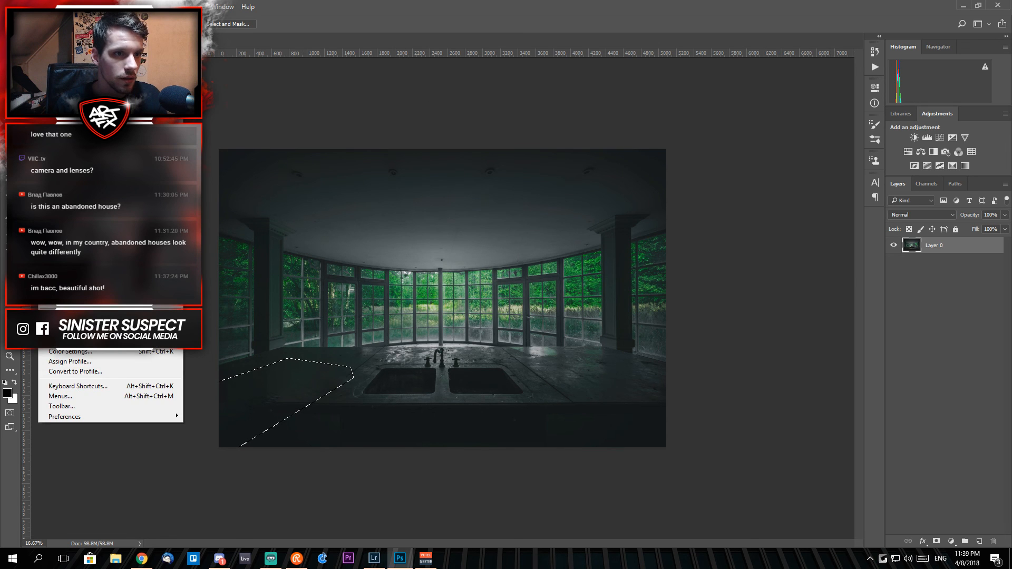
pyautogui.click(66, 37)
pyautogui.hotkey('ctrl', 'd')
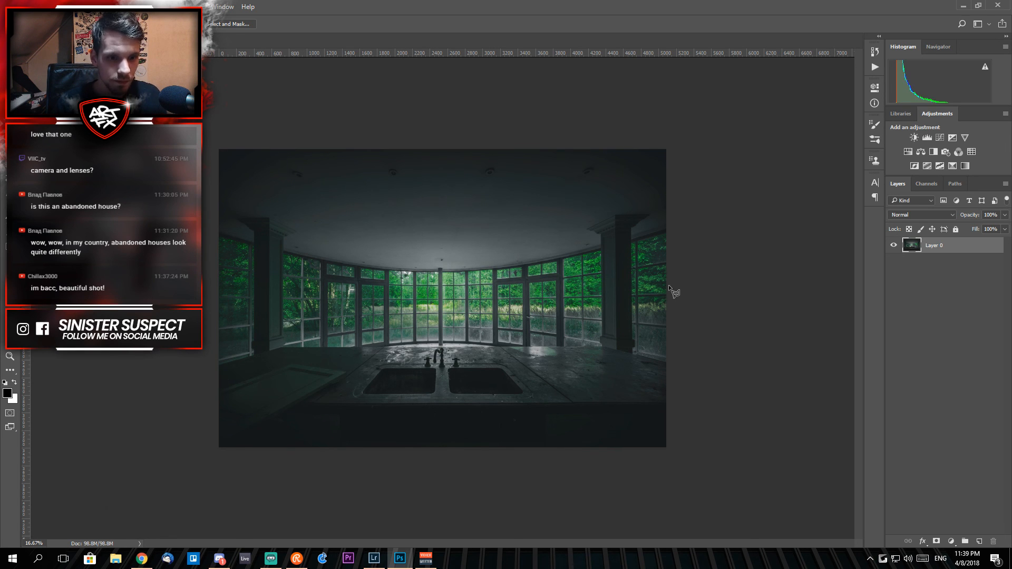
# Step: Outline the countertop right of the sinks, down to the photo's lower edge, with a polygonal lasso selection
pyautogui.click(497, 350)
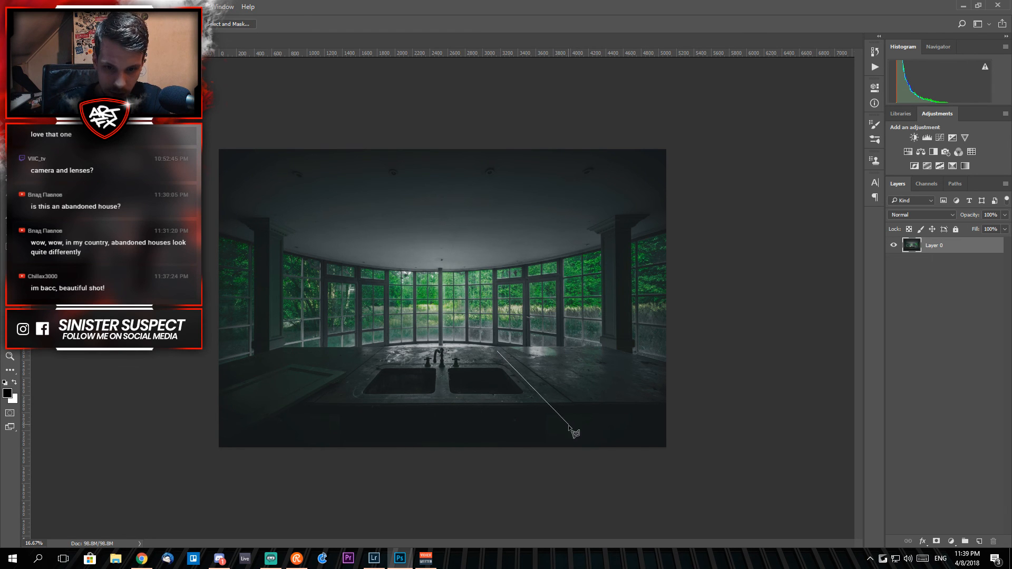
pyautogui.click(595, 449)
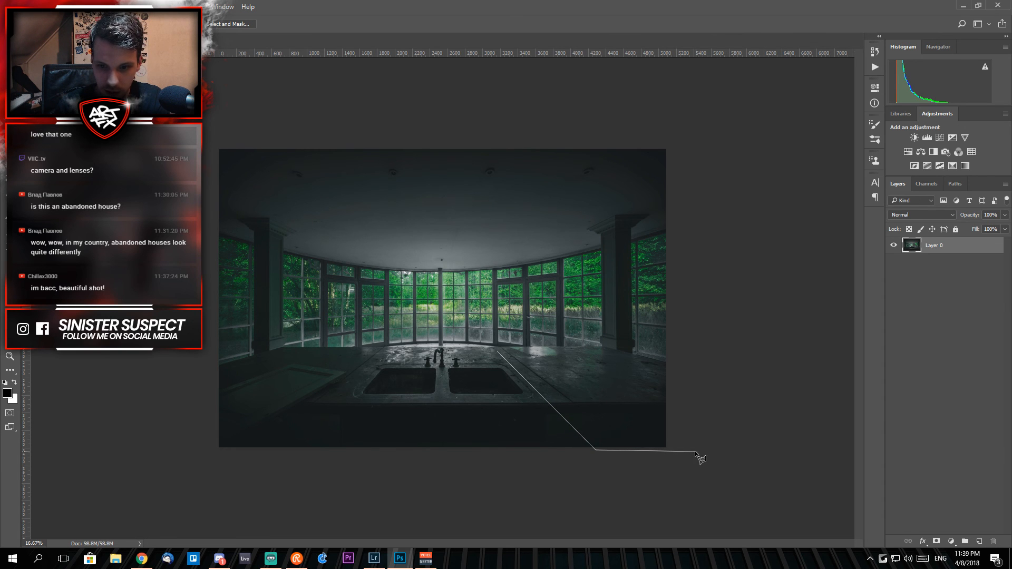
pyautogui.click(680, 382)
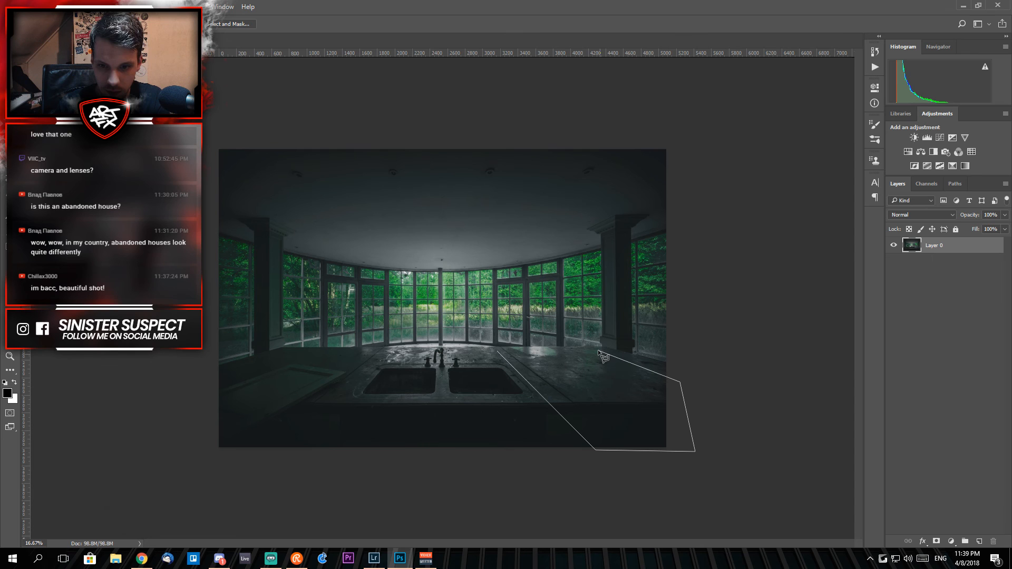
pyautogui.click(499, 353)
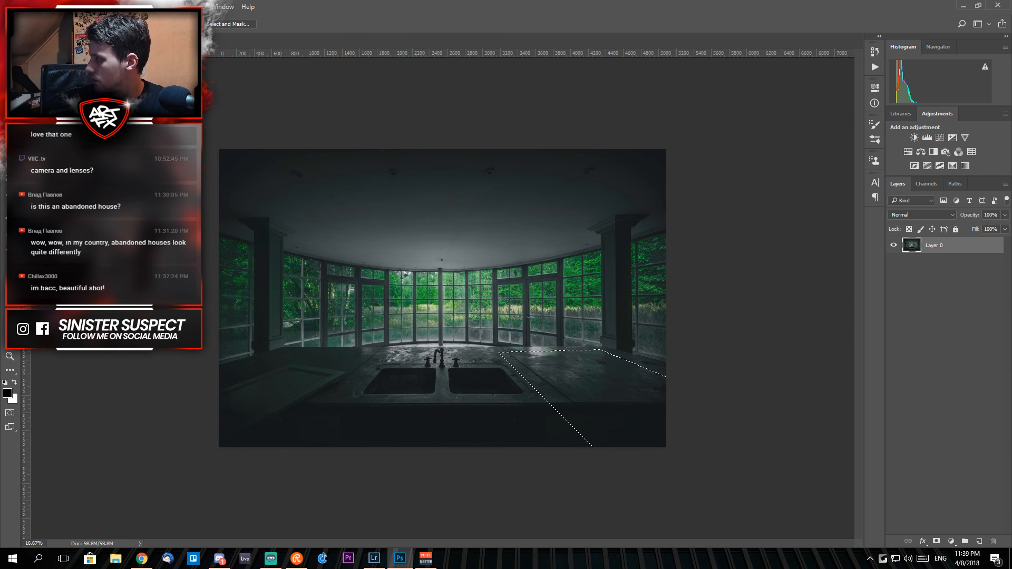
pyautogui.hotkey('ctrl', 'd')
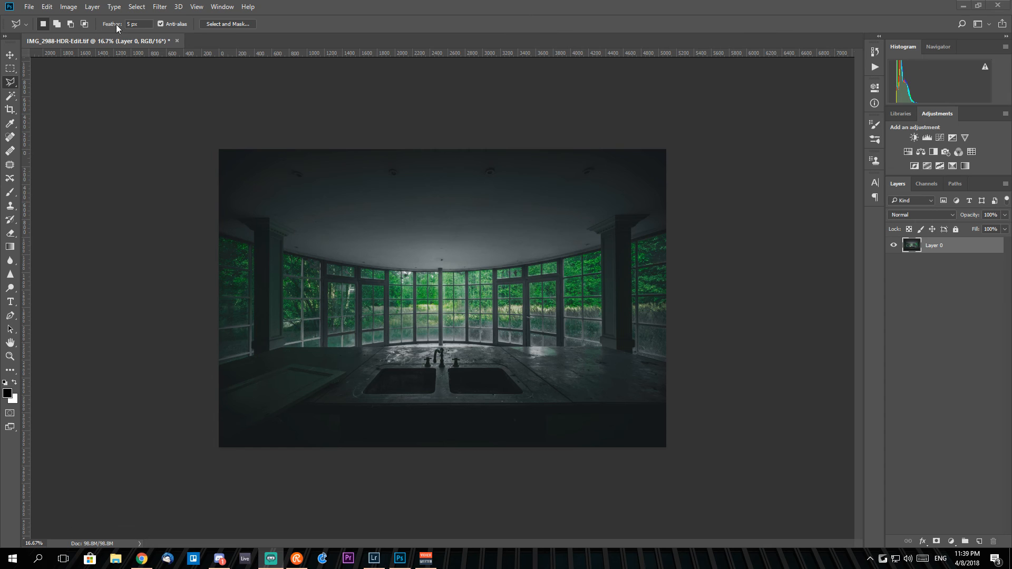
pyautogui.click(140, 24)
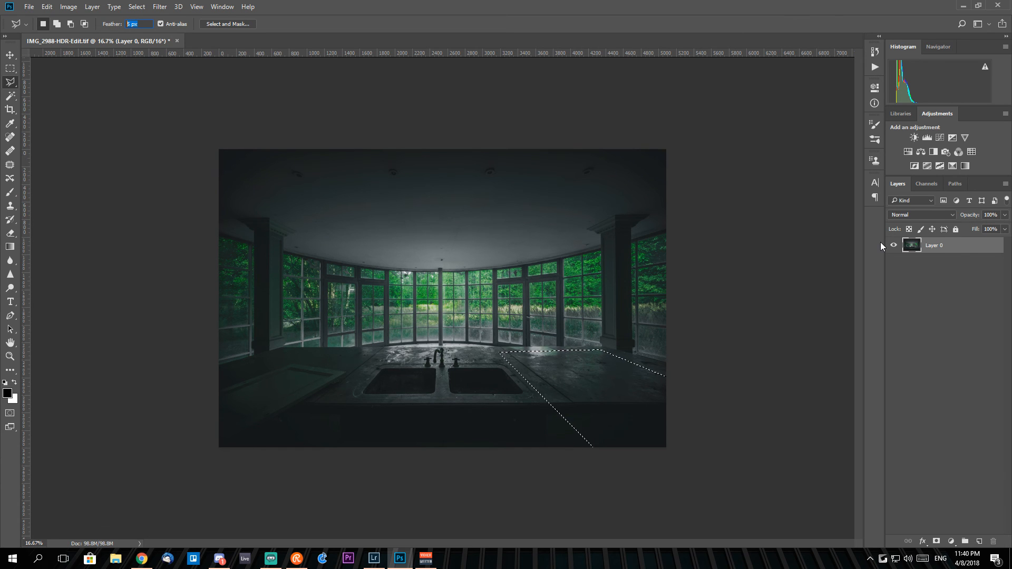
# Step: Copy the selected right countertop area and paste it in place as a new layer
pyautogui.click(47, 6)
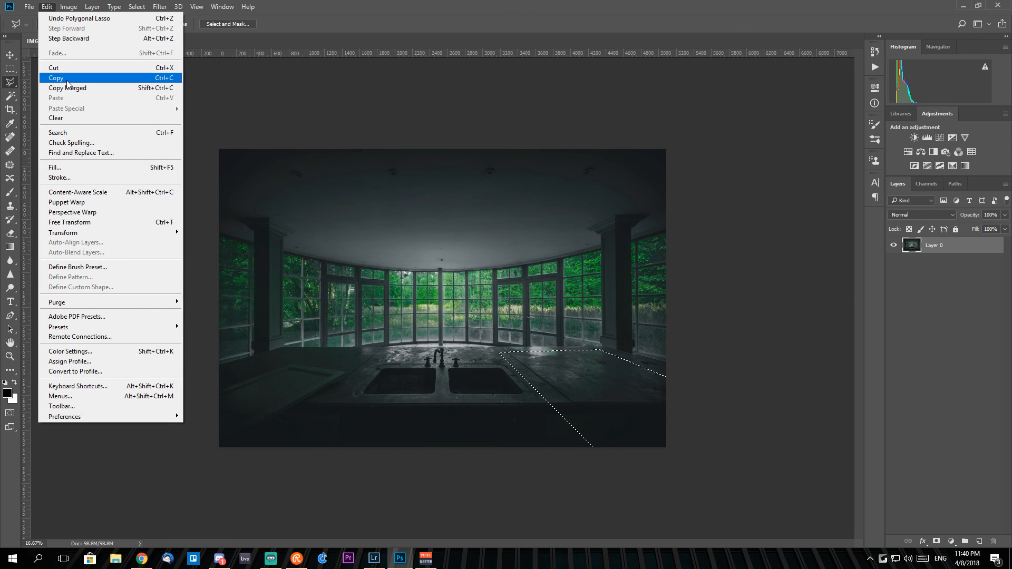
pyautogui.click(937, 253)
pyautogui.click(47, 7)
pyautogui.click(71, 78)
pyautogui.click(47, 7)
pyautogui.moveTo(79, 109)
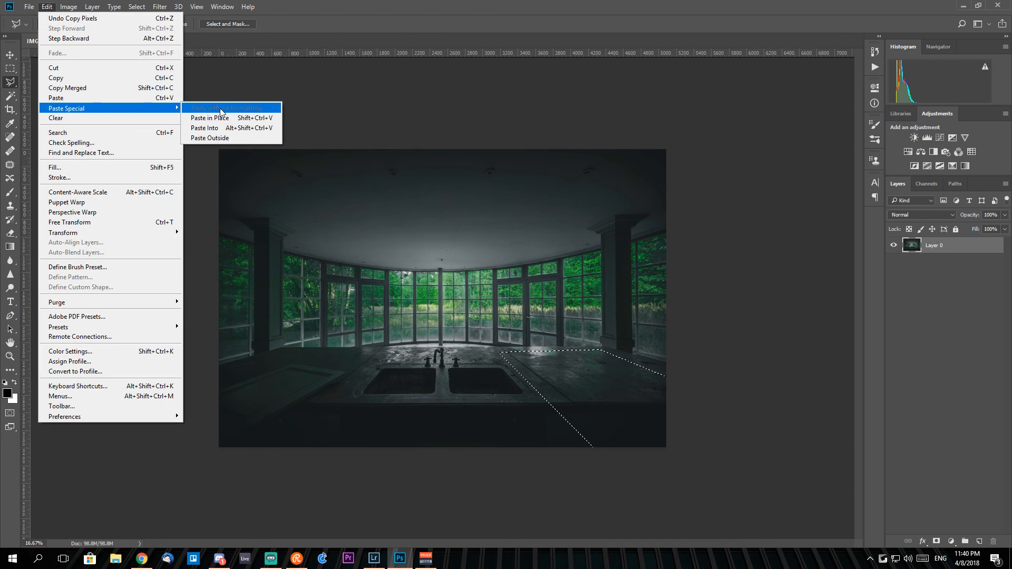
pyautogui.click(211, 107)
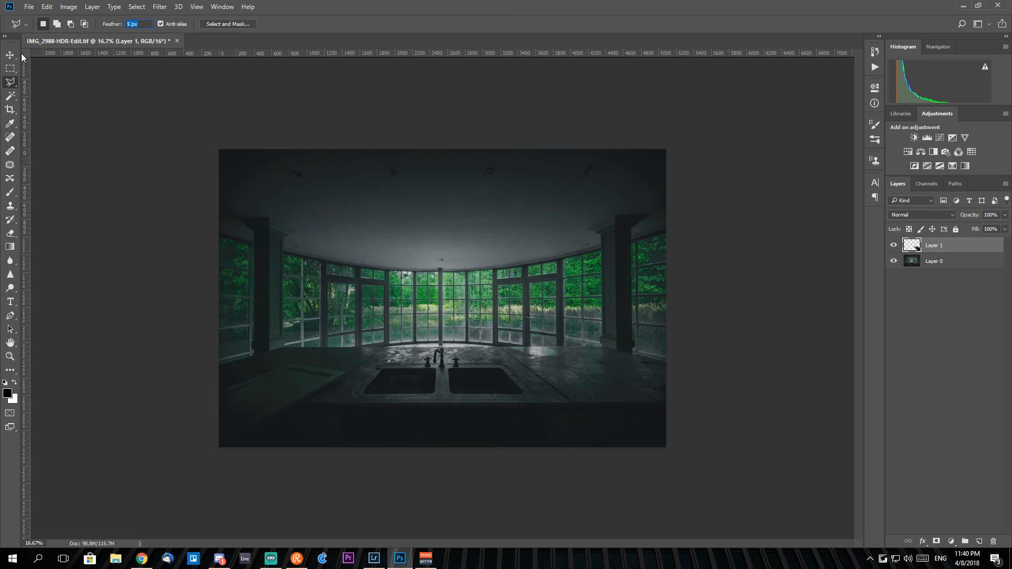
# Step: Flip the pasted countertop piece horizontally and move it over the board on the left to mirror the right side
pyautogui.click(49, 6)
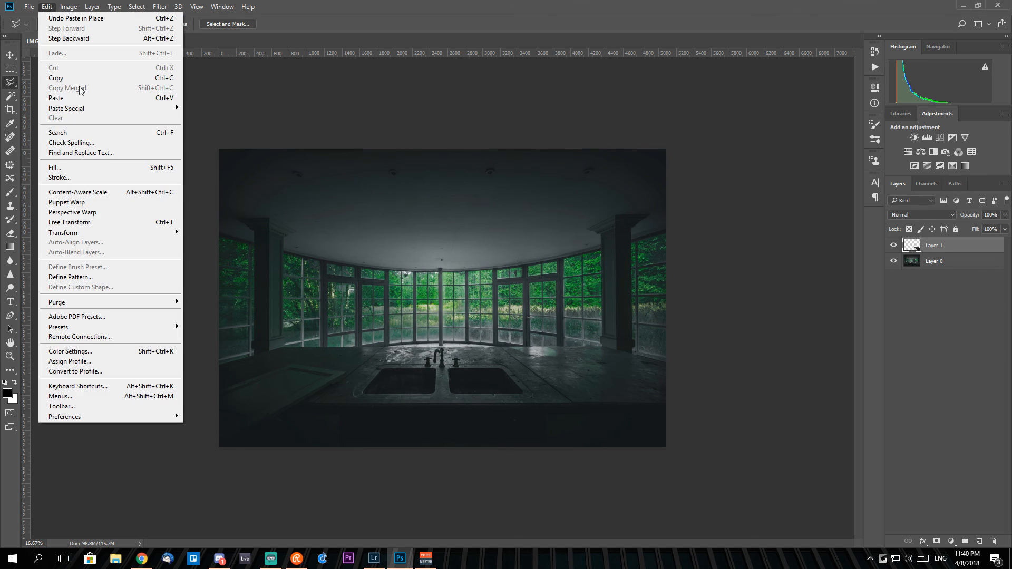
pyautogui.moveTo(87, 233)
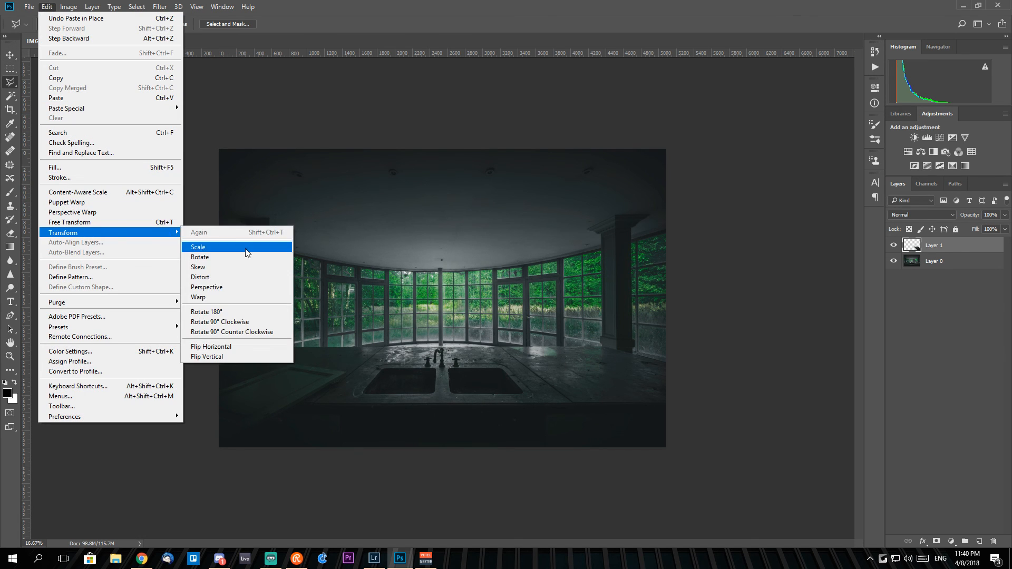
pyautogui.click(233, 349)
pyautogui.press('v')
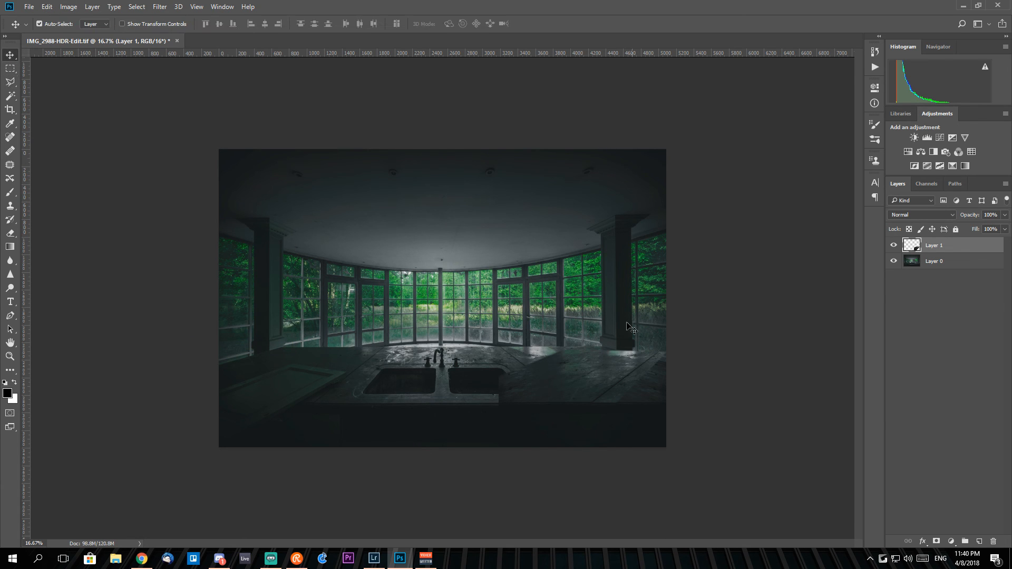
pyautogui.moveTo(616, 396); pyautogui.dragTo(335, 408)
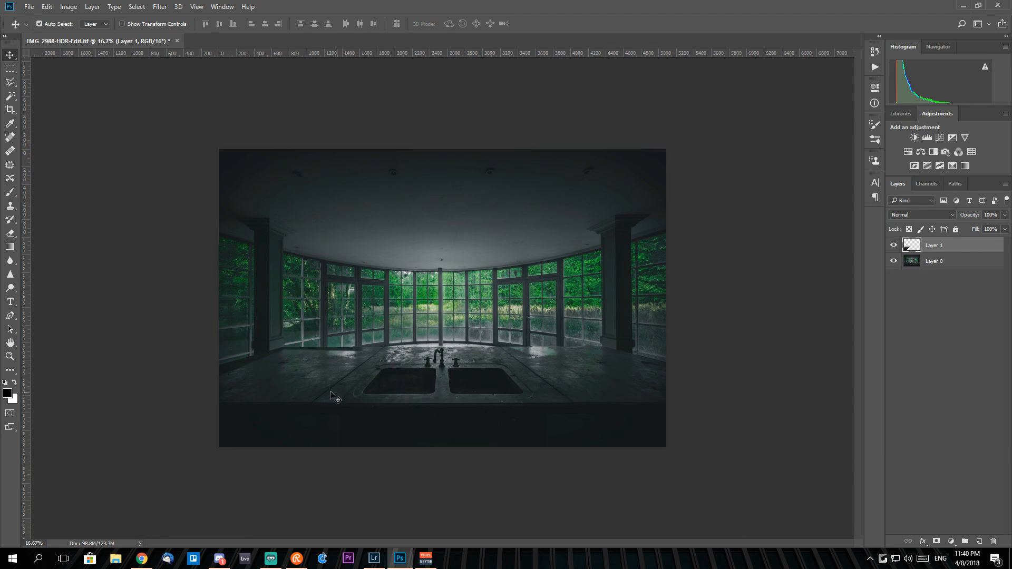
pyautogui.hotkey('ctrl', '+')
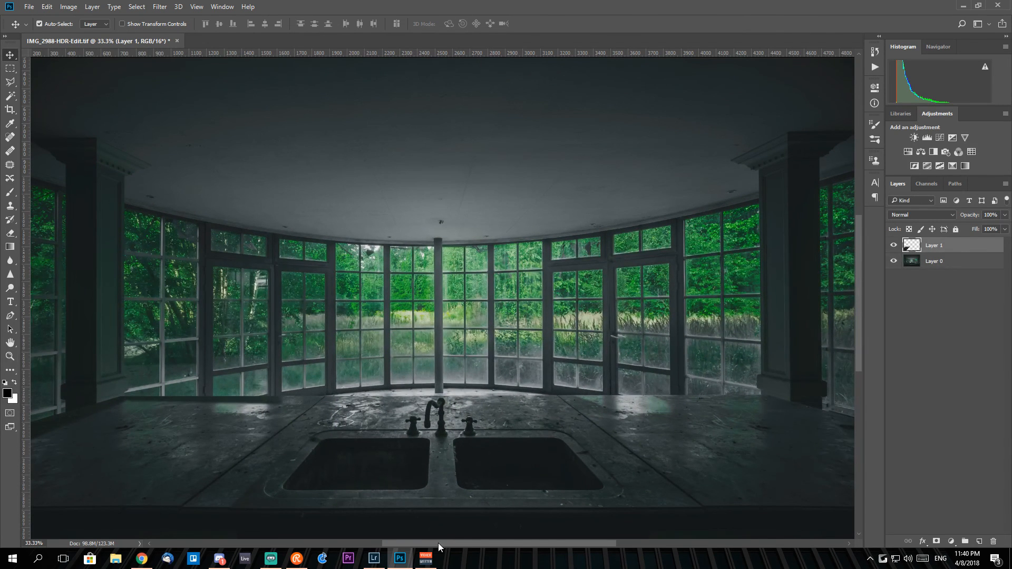
pyautogui.moveTo(438, 543); pyautogui.dragTo(359, 553)
pyautogui.scroll(-3, 428, 375)
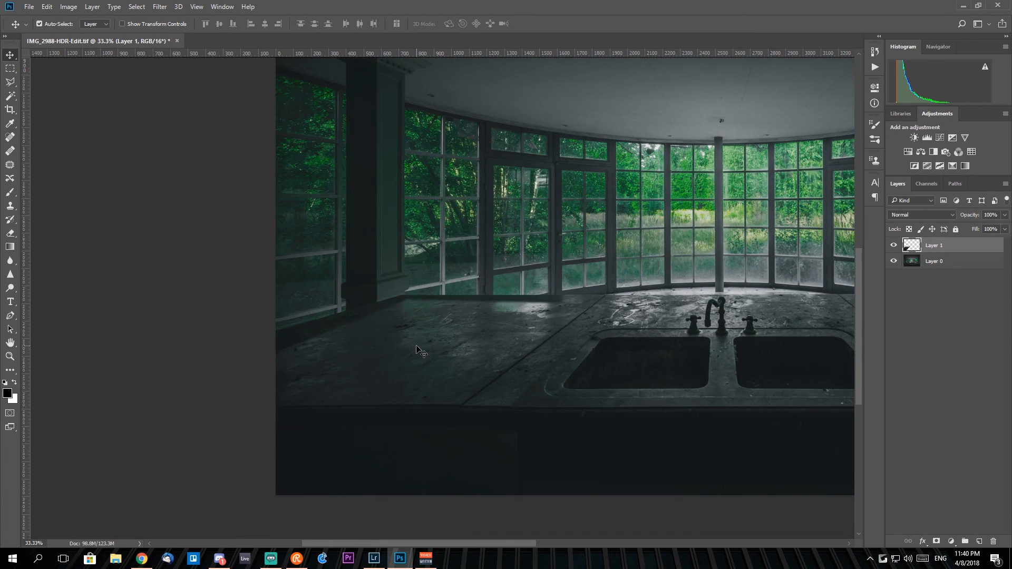
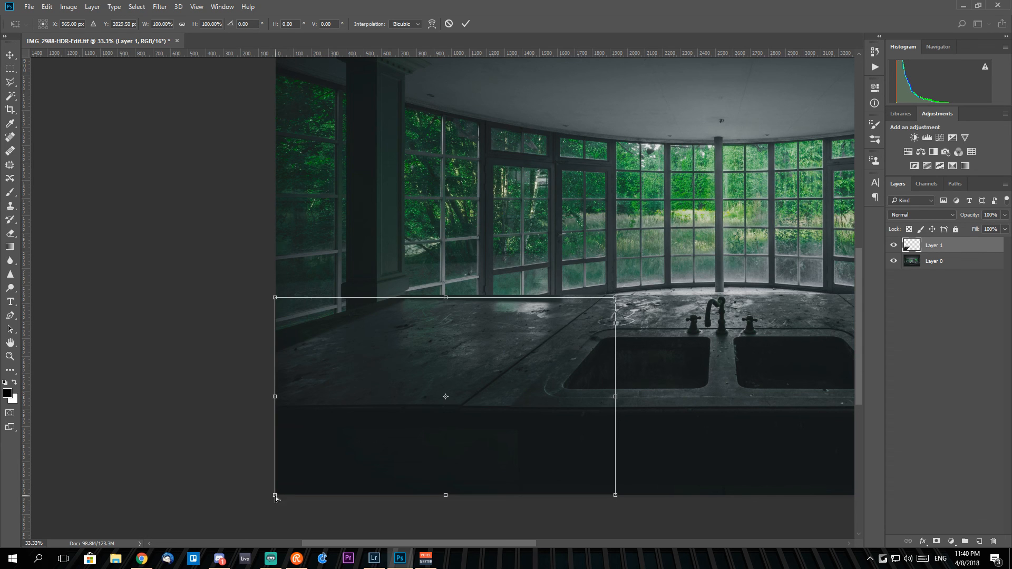
# Step: Distort the flipped countertop piece so its two left corners extend slightly beyond the photo's left edge, and apply the transform
pyautogui.moveTo(275, 496); pyautogui.dragTo(267, 506)
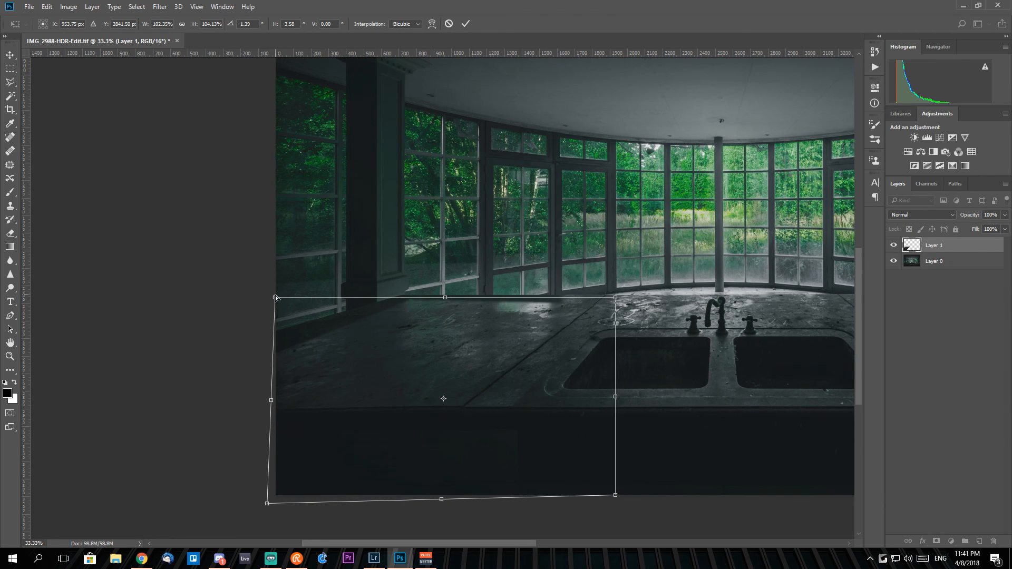
pyautogui.moveTo(275, 299); pyautogui.dragTo(268, 301)
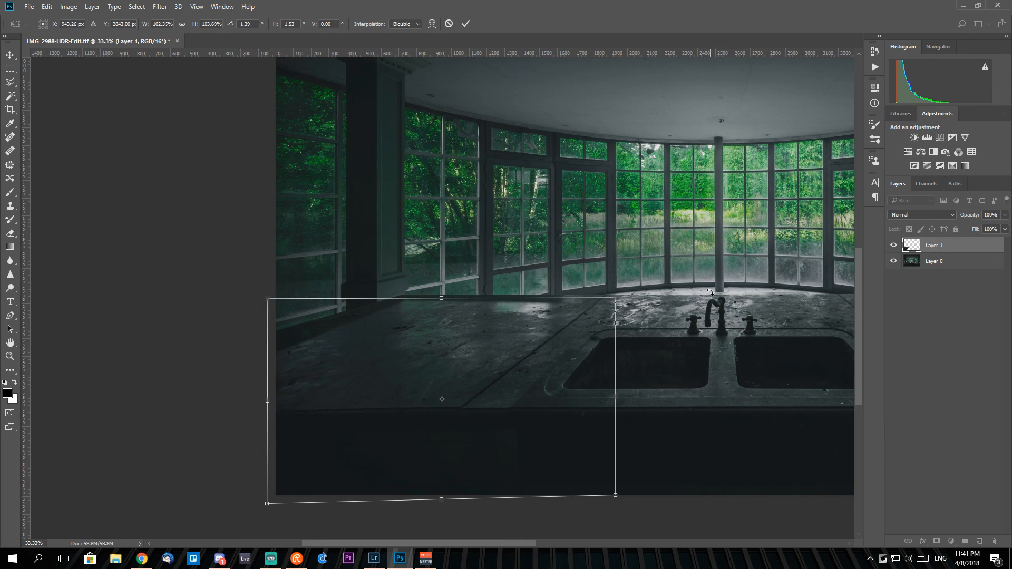
pyautogui.press('Return')
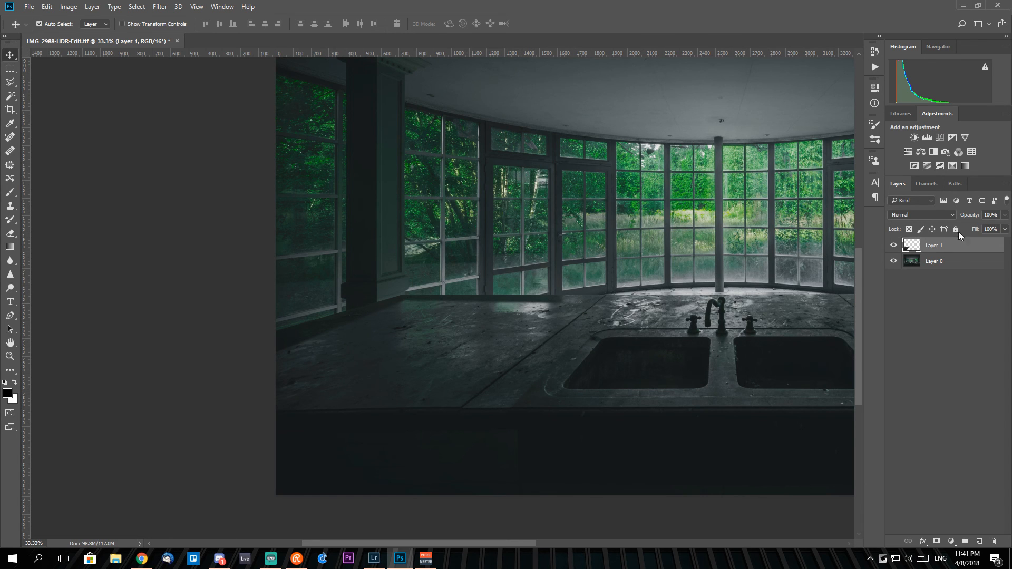
pyautogui.click(90, 7)
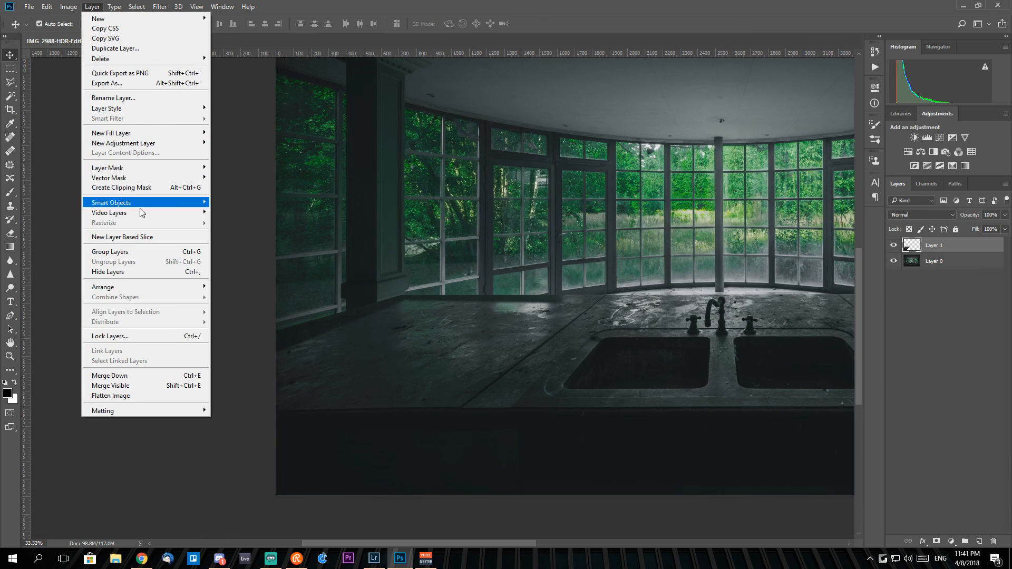
pyautogui.moveTo(132, 148)
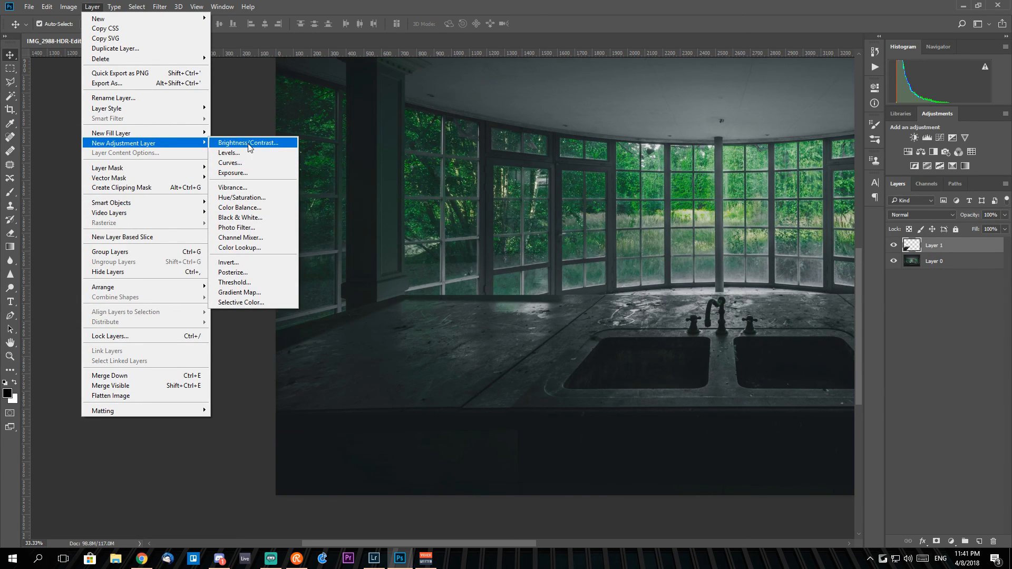
pyautogui.click(248, 143)
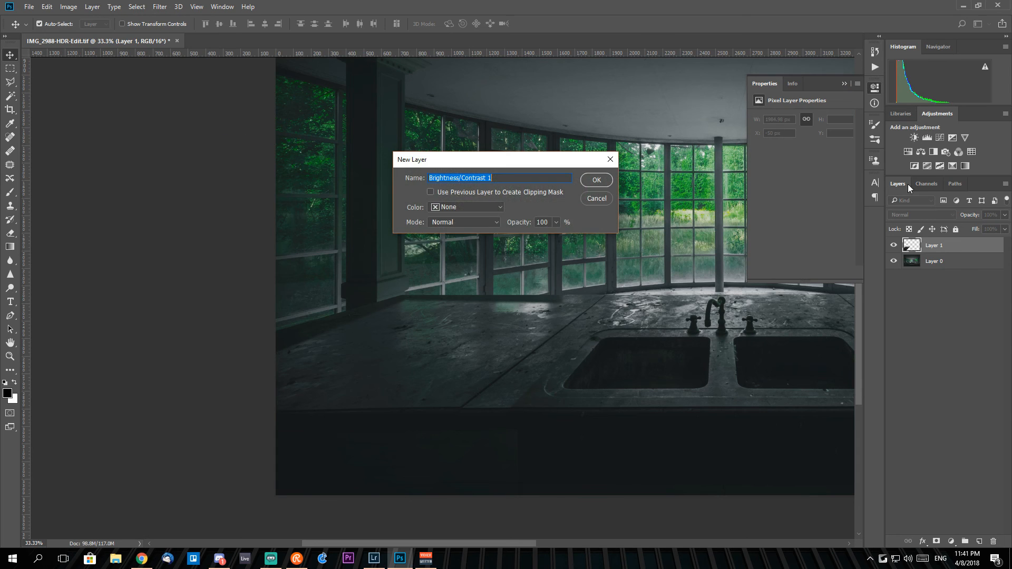
pyautogui.click(595, 199)
# Step: Clip a new Curves adjustment layer to the pasted countertop layer and lower the curve's midpoint to input 132, output 119
pyautogui.click(47, 7)
pyautogui.moveTo(96, 5)
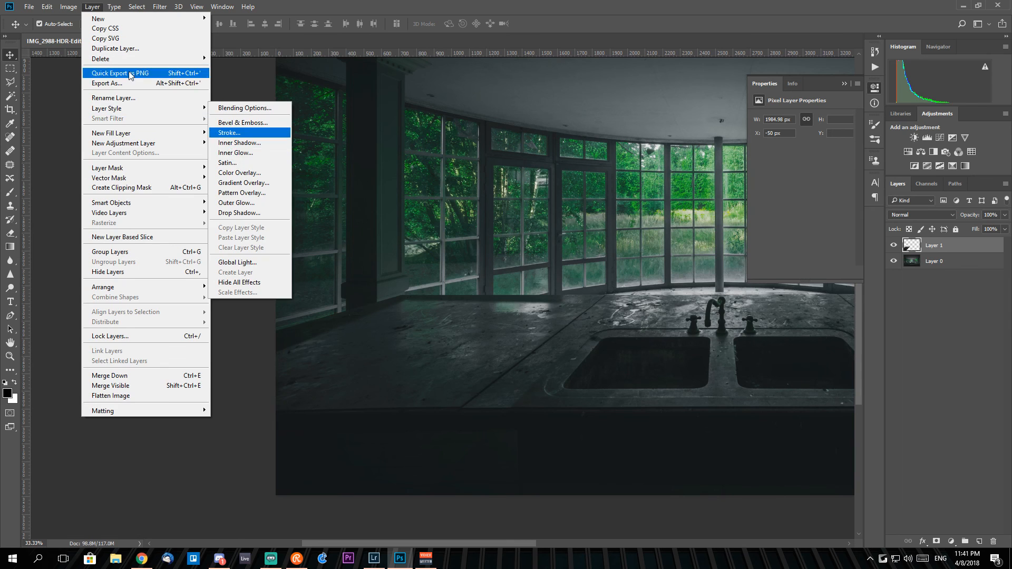
pyautogui.moveTo(158, 143)
pyautogui.click(232, 163)
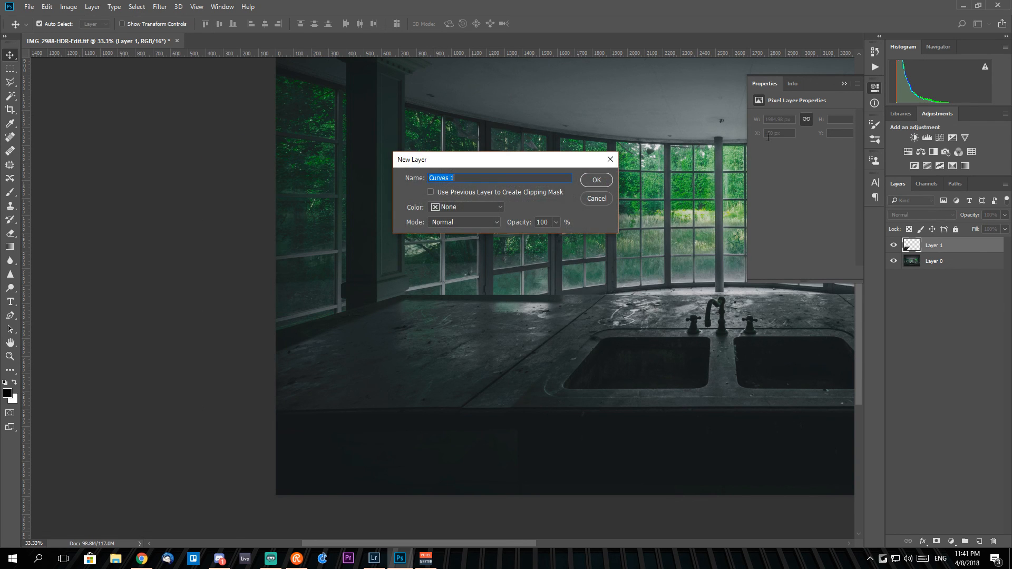
pyautogui.click(591, 181)
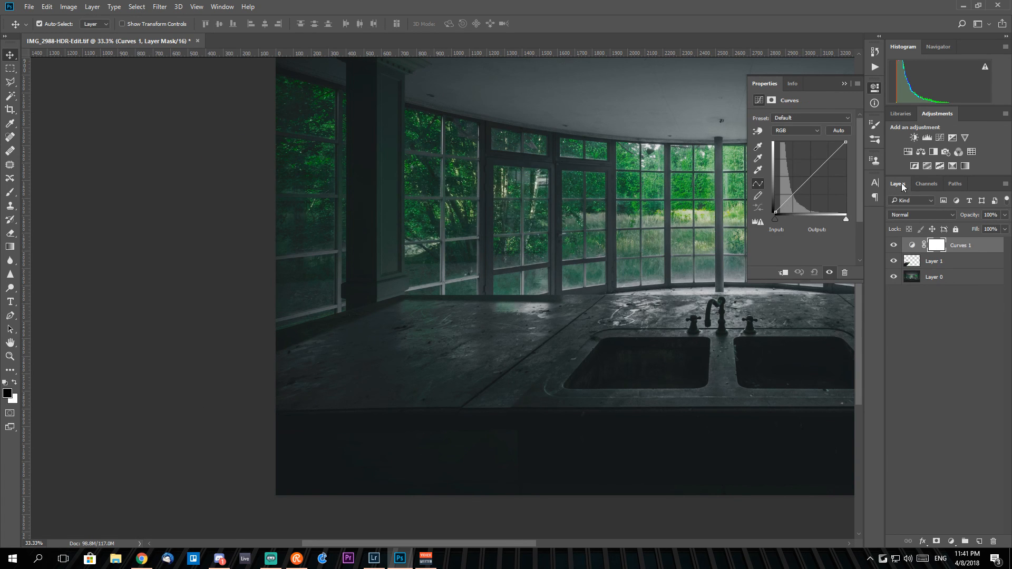
pyautogui.rightClick(962, 241)
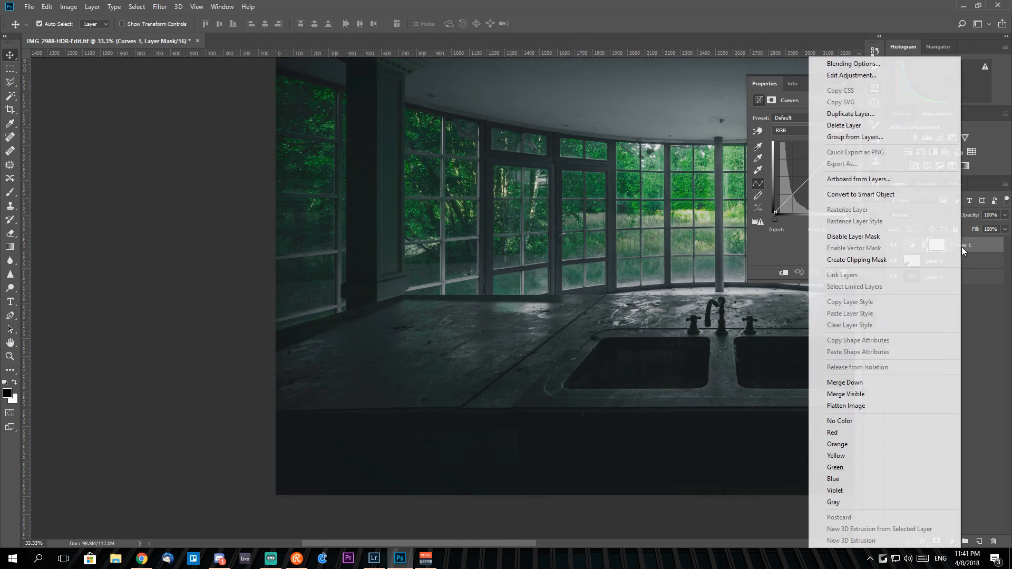
pyautogui.click(838, 258)
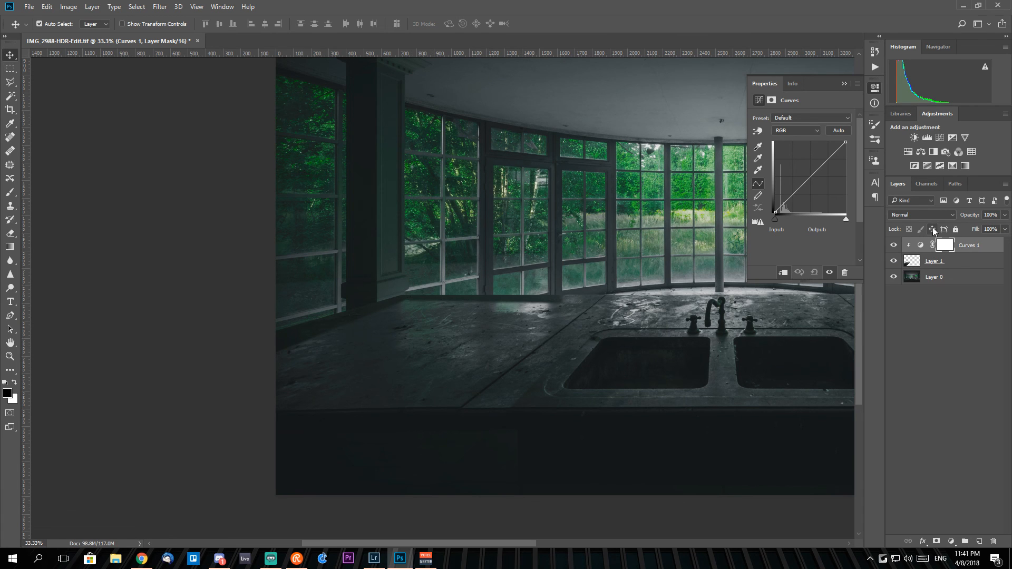
pyautogui.click(811, 178)
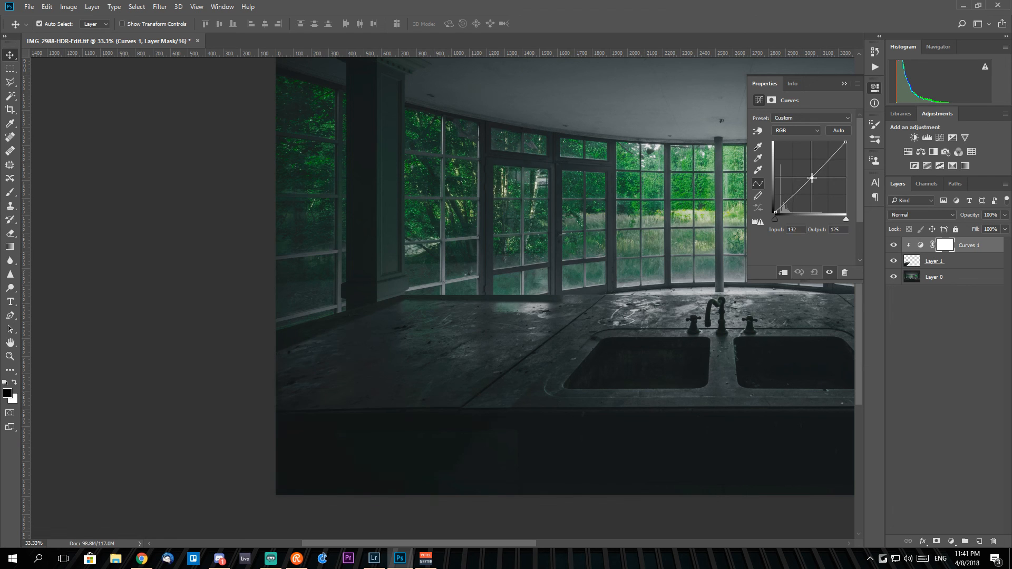
pyautogui.moveTo(812, 178); pyautogui.dragTo(813, 179)
# Step: Compare the left countertop with the Curves adjustment and the pasted layer hidden and shown
pyautogui.click(894, 246)
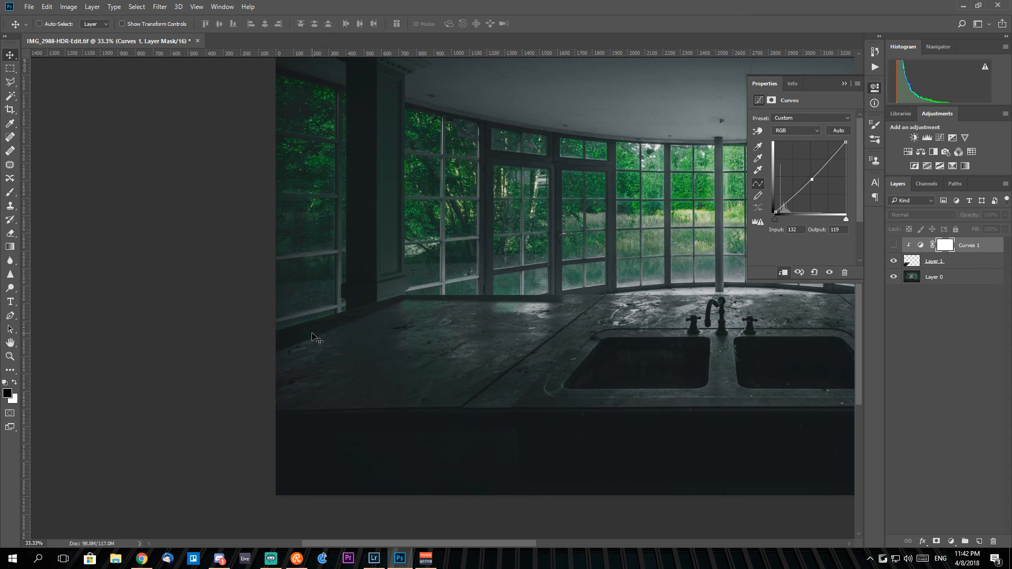
pyautogui.hotkey('ctrl', '-')
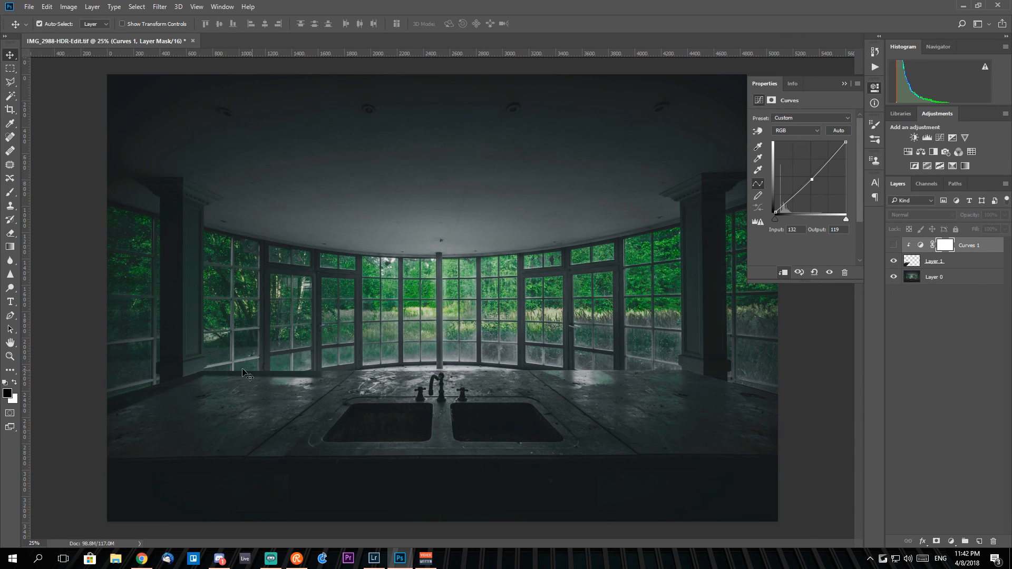
pyautogui.click(894, 260)
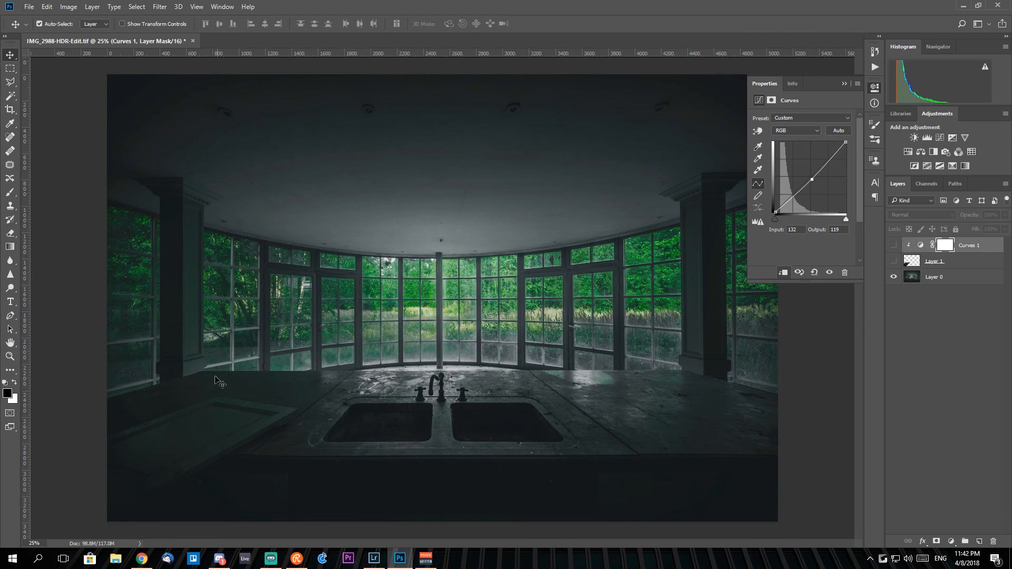
pyautogui.click(894, 261)
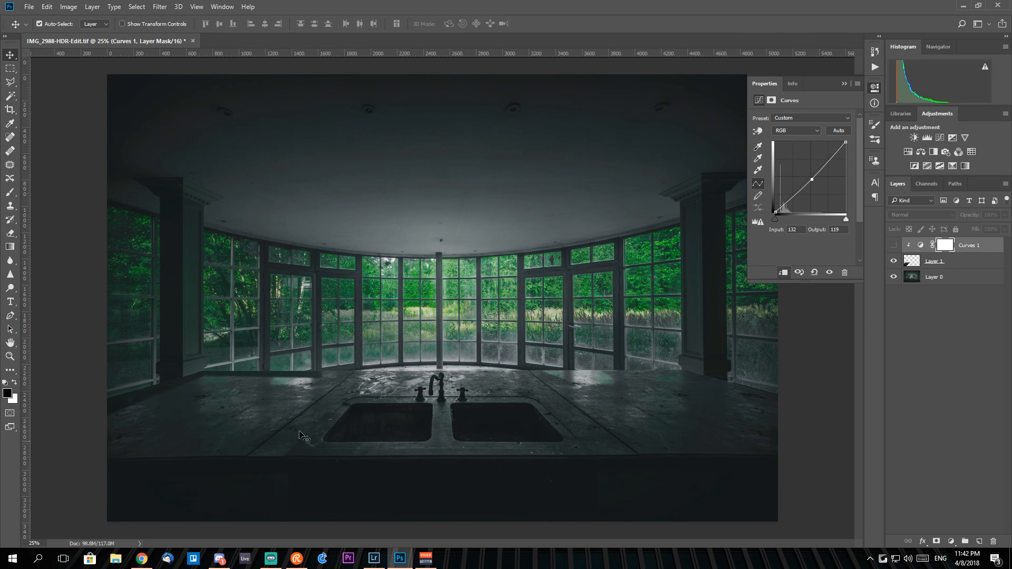
pyautogui.click(893, 246)
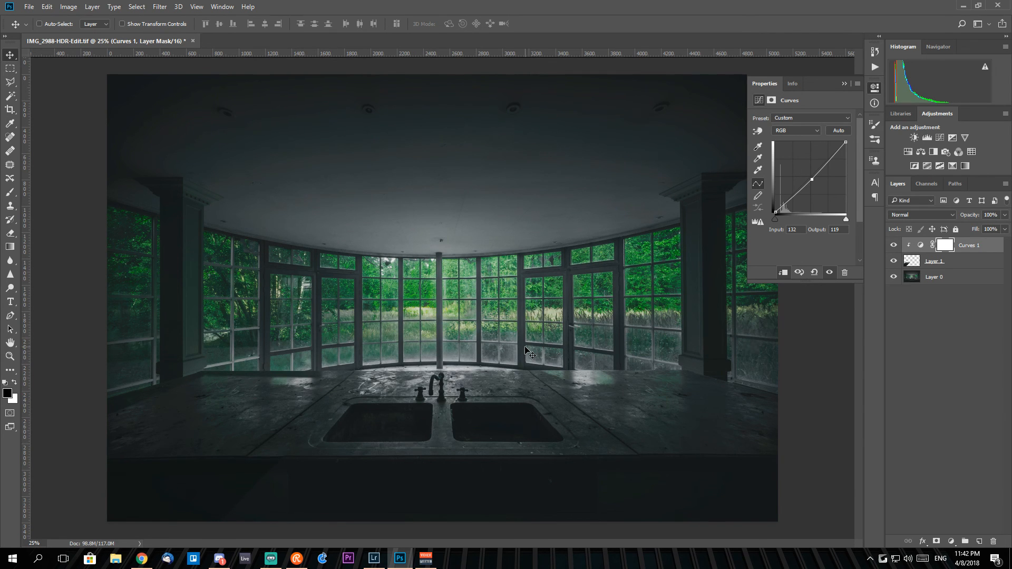
# Step: Add a layer mask to the pasted countertop layer, Layer 1
pyautogui.hotkey('ctrl', '+')
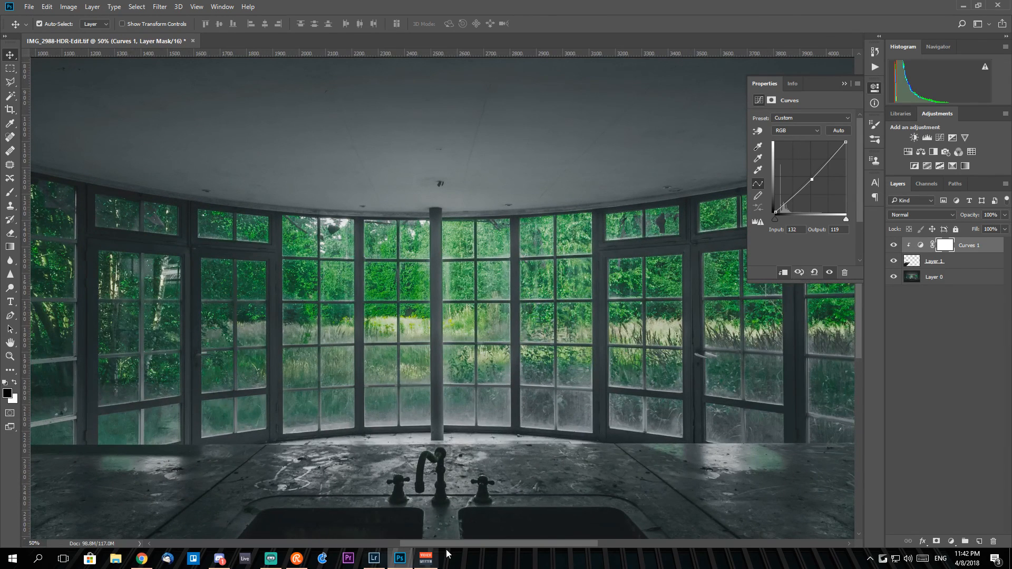
pyautogui.moveTo(489, 543); pyautogui.dragTo(408, 554)
pyautogui.scroll(-3, 436, 447)
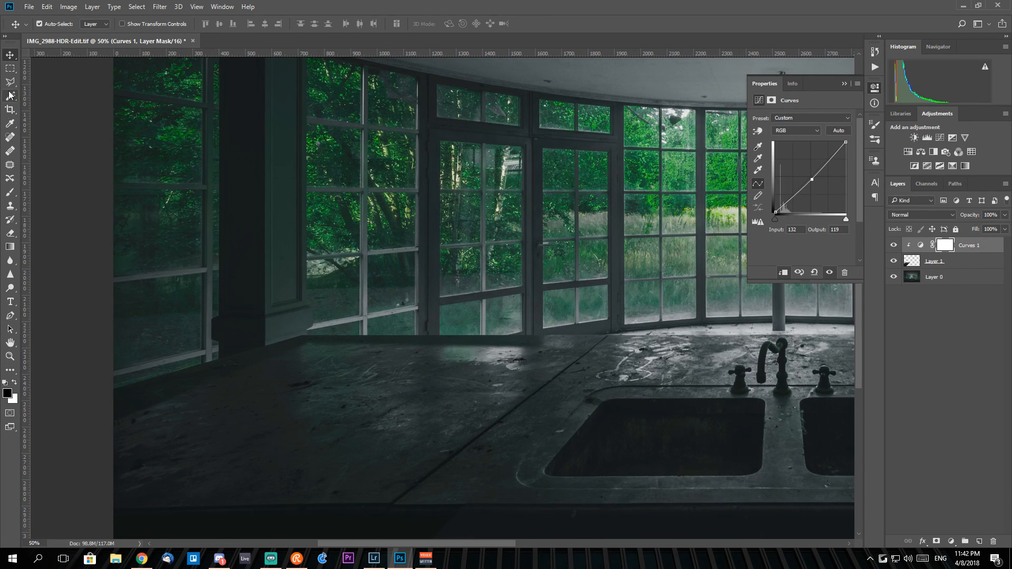
pyautogui.click(935, 263)
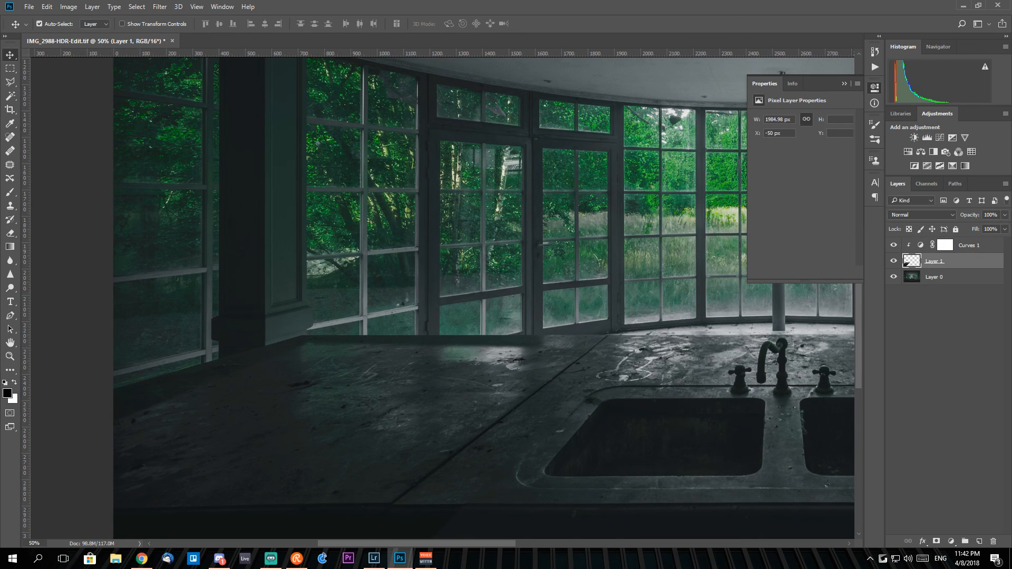
pyautogui.click(935, 542)
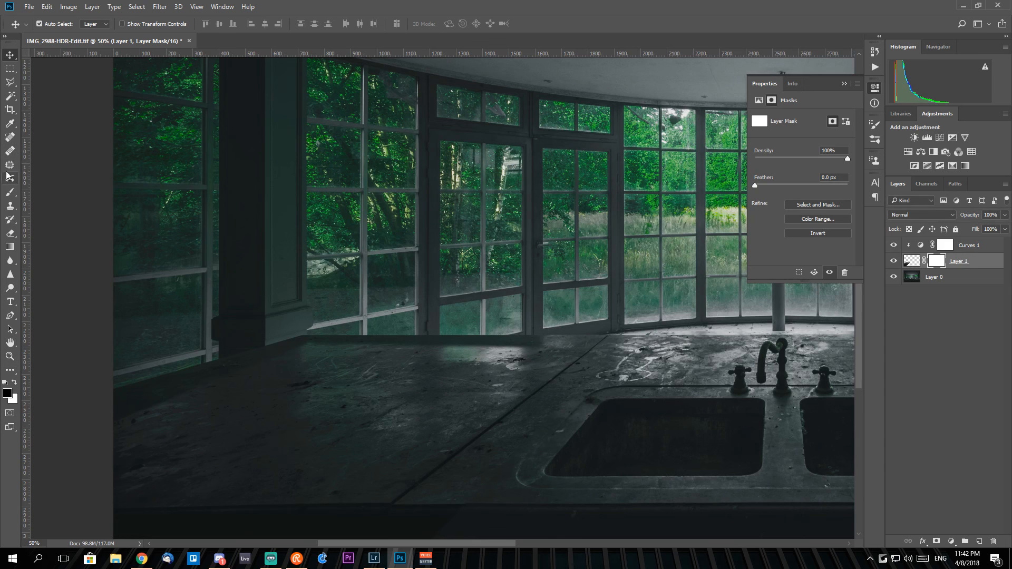
# Step: Paint black on the mask along the countertop's back edge with a 250 px soft round brush, raising its opacity from 42% to 100%
pyautogui.click(10, 192)
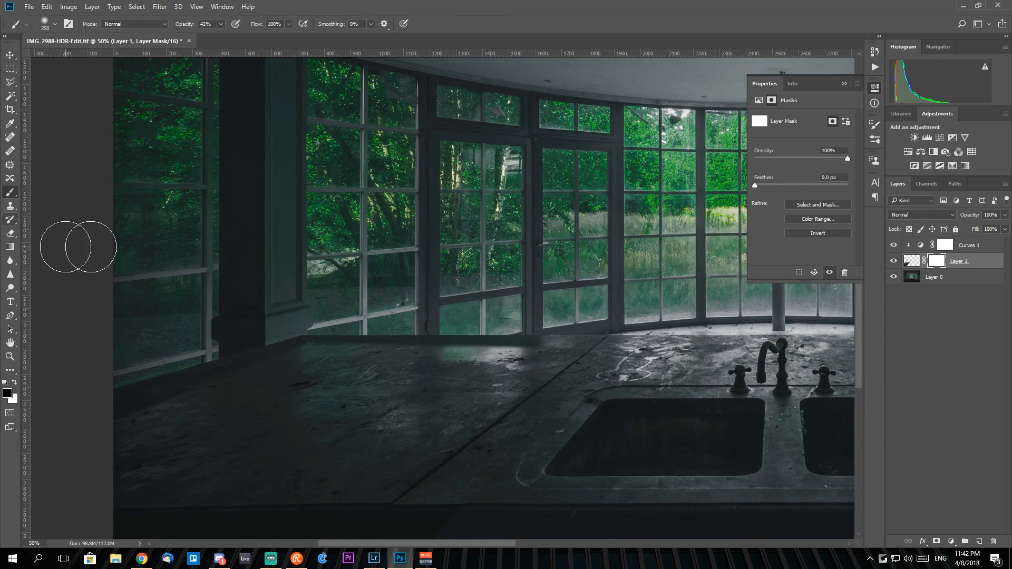
pyautogui.click(55, 24)
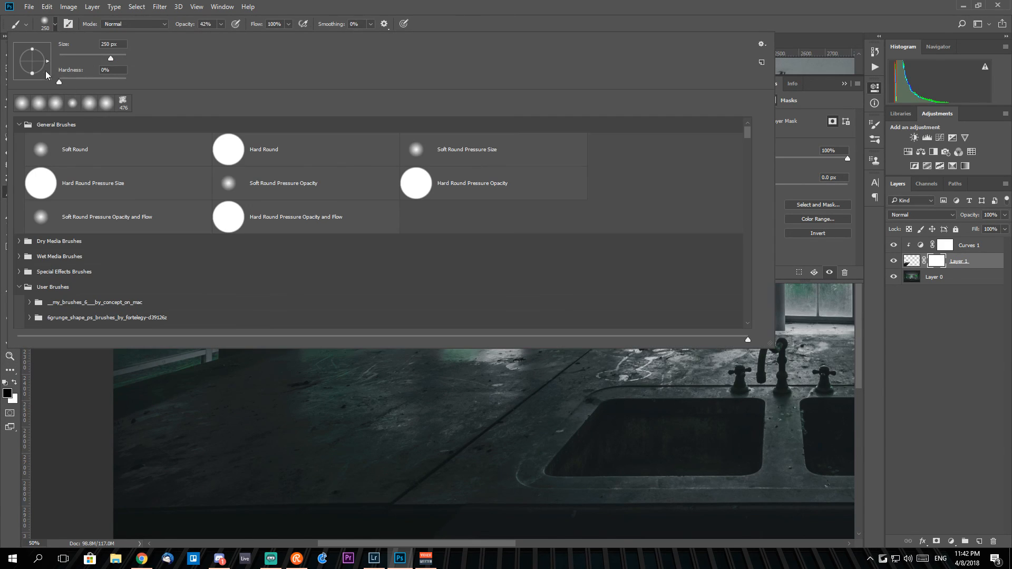
pyautogui.click(100, 158)
pyautogui.click(759, 21)
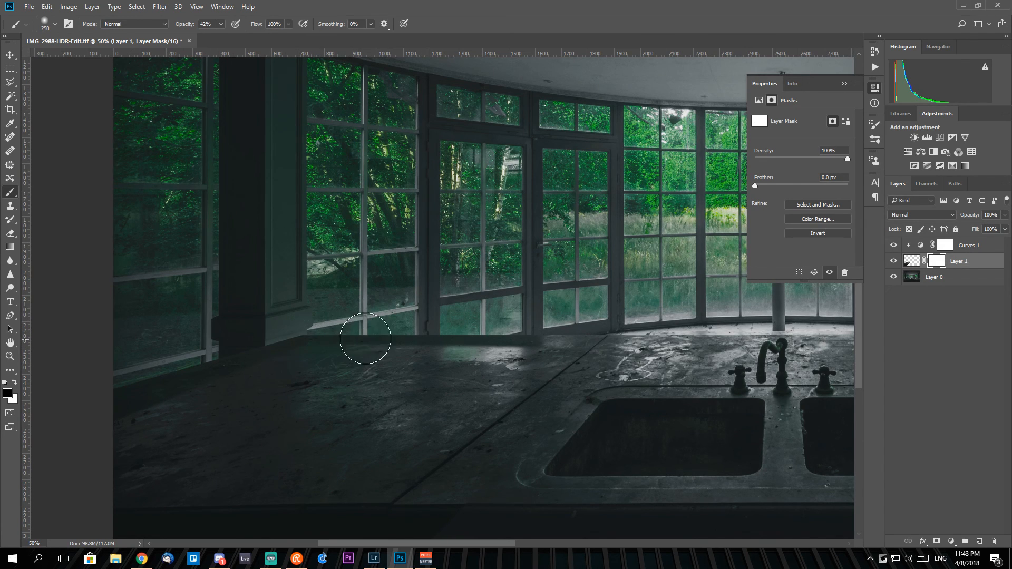
pyautogui.moveTo(501, 332)
pyautogui.mouseDown()
pyautogui.moveTo(416, 342)
pyautogui.moveTo(508, 334)
pyautogui.moveTo(535, 343)
pyautogui.moveTo(316, 349)
pyautogui.moveTo(418, 343)
pyautogui.moveTo(323, 345)
pyautogui.moveTo(312, 348)
pyautogui.moveTo(416, 346)
pyautogui.moveTo(302, 348)
pyautogui.moveTo(466, 348)
pyautogui.moveTo(290, 355)
pyautogui.moveTo(256, 369)
pyautogui.moveTo(244, 362)
pyautogui.moveTo(314, 345)
pyautogui.moveTo(274, 363)
pyautogui.mouseUp()
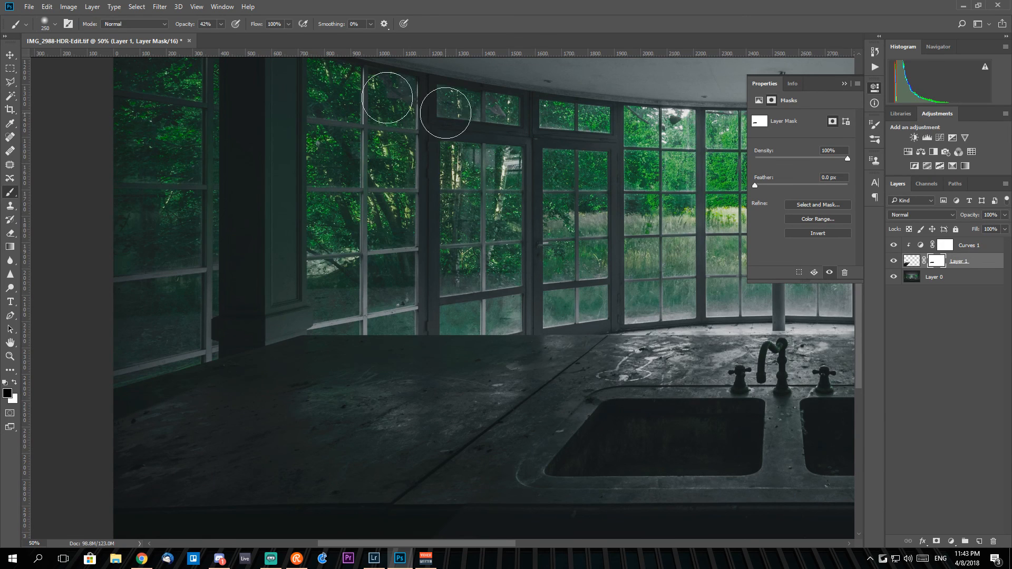
pyautogui.moveTo(180, 24); pyautogui.dragTo(605, 8)
pyautogui.moveTo(459, 544); pyautogui.dragTo(423, 547)
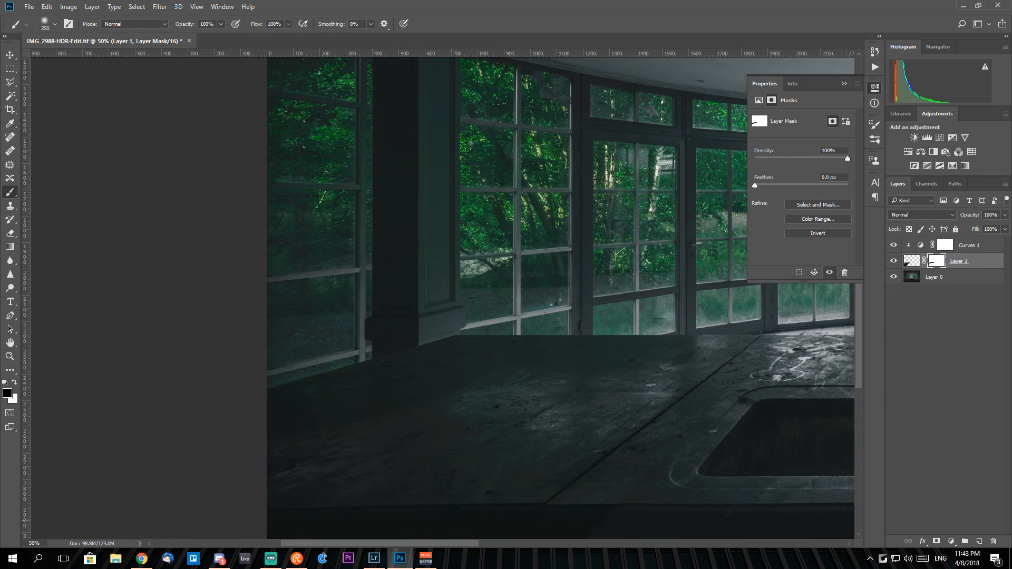
# Step: Compare the masked countertop copy with the original board by switching Layer 1 off and on
pyautogui.click(894, 262)
pyautogui.click(894, 262)
pyautogui.click(894, 263)
pyautogui.click(894, 262)
pyautogui.click(894, 262)
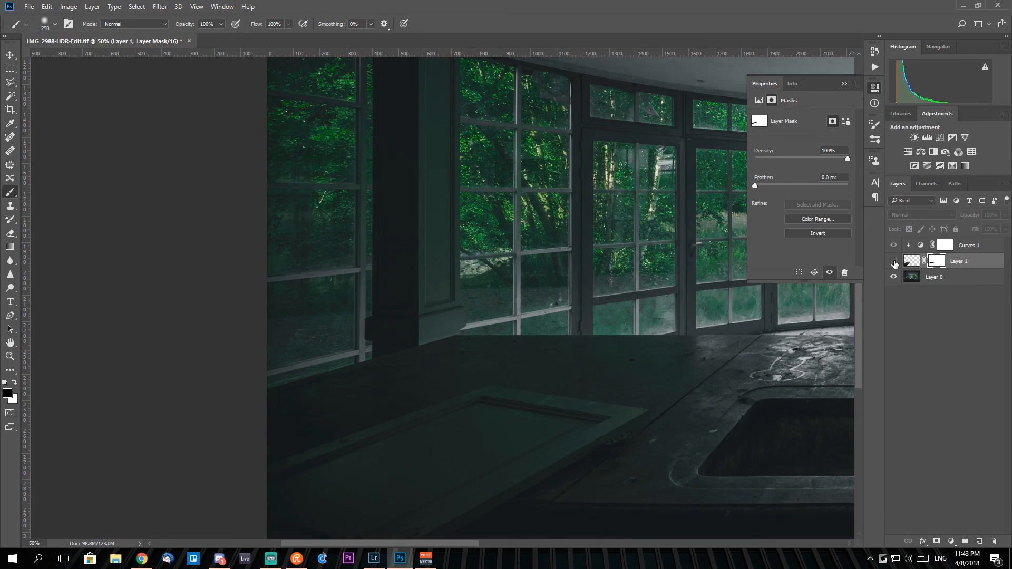
pyautogui.click(894, 263)
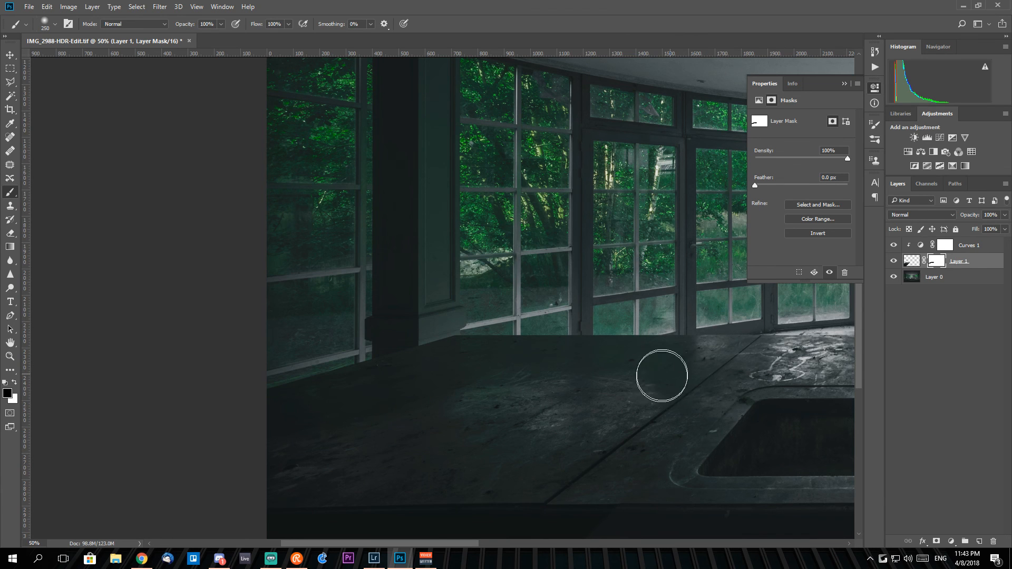
# Step: Paint black on the mask across the middle of the left countertop, and paint the area over the board back in with white
pyautogui.moveTo(472, 370); pyautogui.dragTo(631, 404)
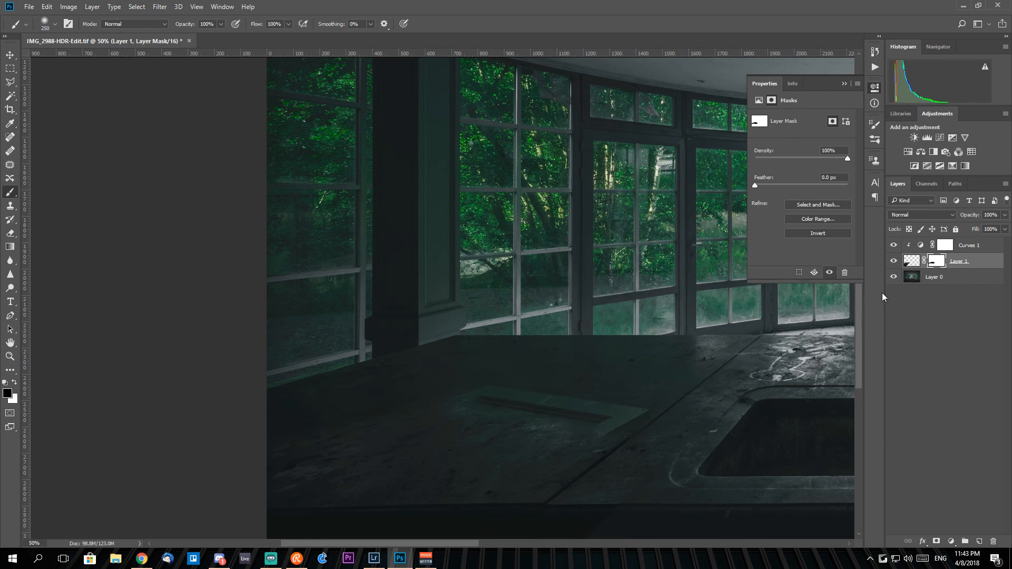
pyautogui.click(16, 383)
pyautogui.moveTo(605, 432)
pyautogui.mouseDown()
pyautogui.moveTo(638, 418)
pyautogui.moveTo(556, 457)
pyautogui.moveTo(599, 419)
pyautogui.moveTo(480, 404)
pyautogui.moveTo(413, 423)
pyautogui.moveTo(579, 415)
pyautogui.mouseUp()
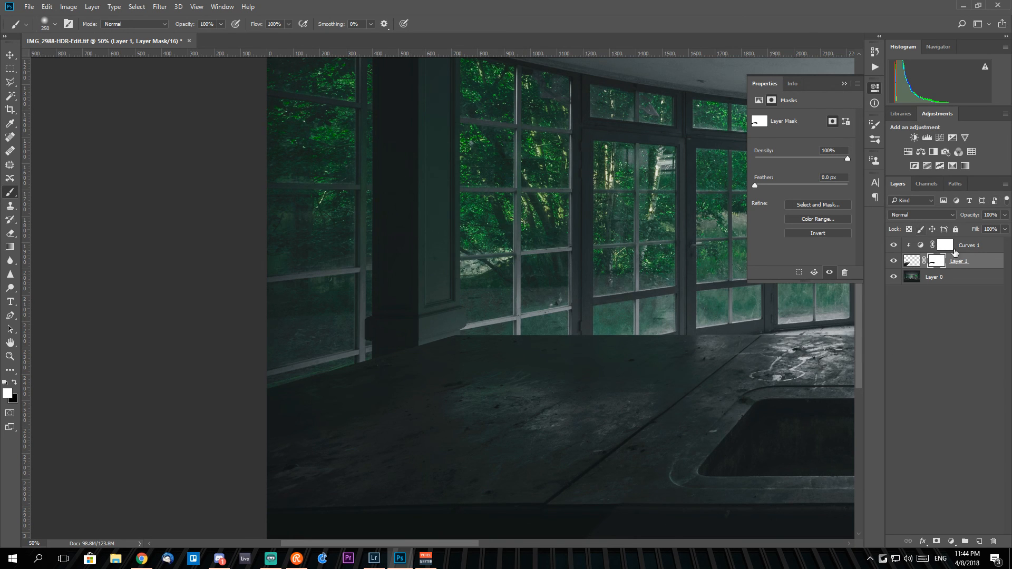
# Step: Add a new empty layer above the Curves adjustment, release it from the clipping mask, and swap the foreground colour to black
pyautogui.click(979, 541)
pyautogui.press('x')
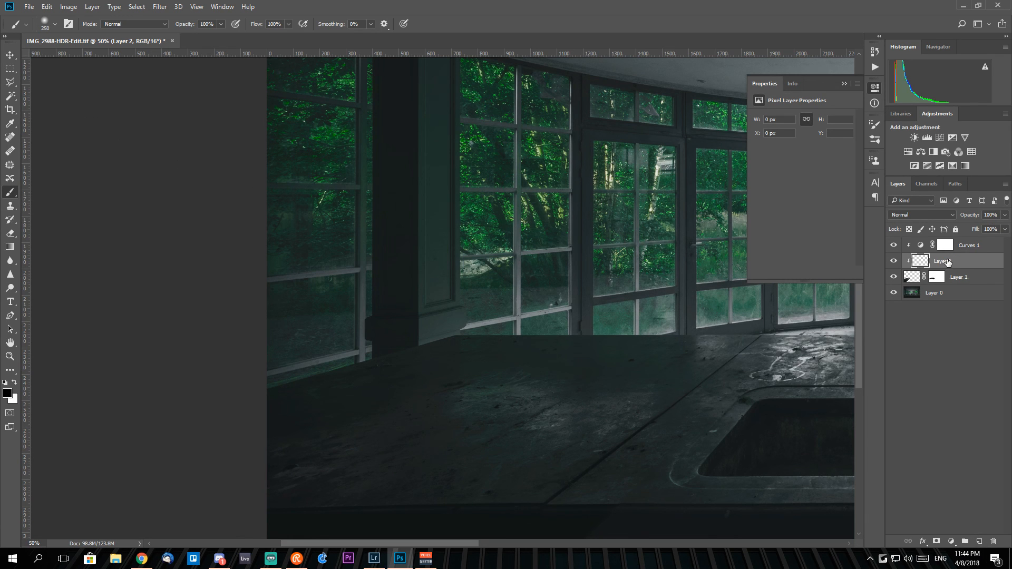
pyautogui.moveTo(947, 261); pyautogui.dragTo(947, 247)
pyautogui.moveTo(950, 233); pyautogui.dragTo(944, 244)
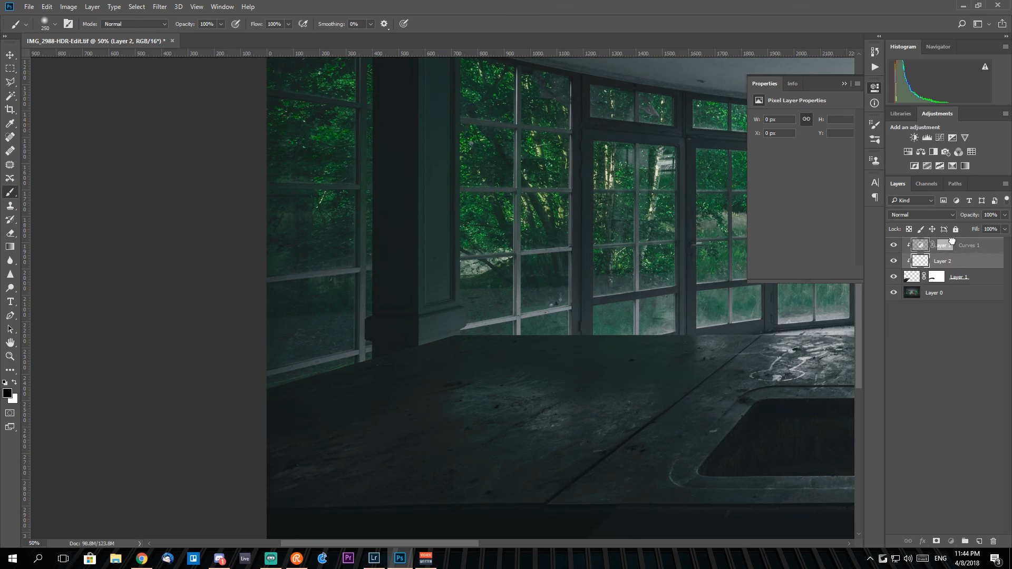
pyautogui.rightClick(919, 245)
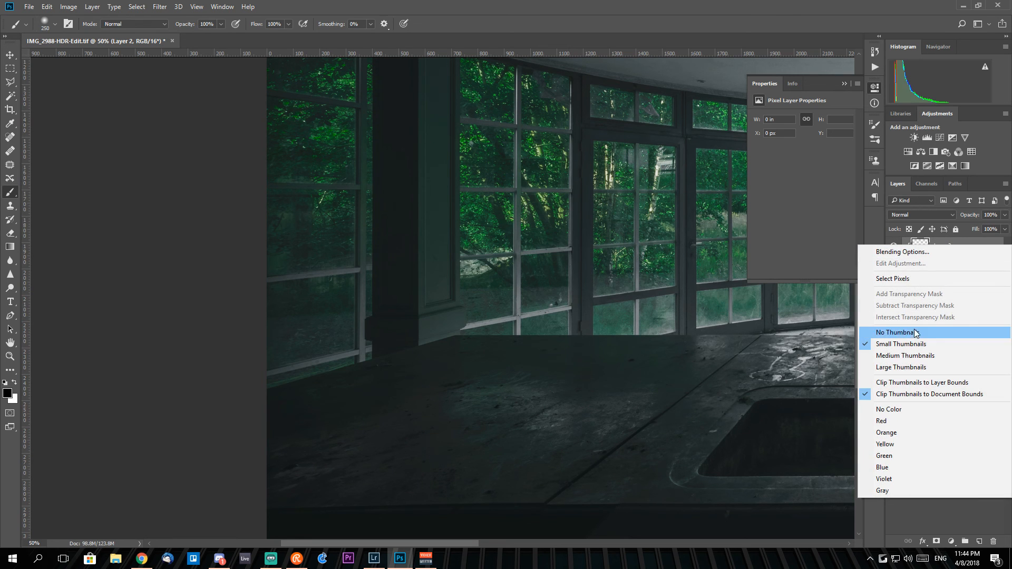
pyautogui.rightClick(976, 238)
pyautogui.click(947, 258)
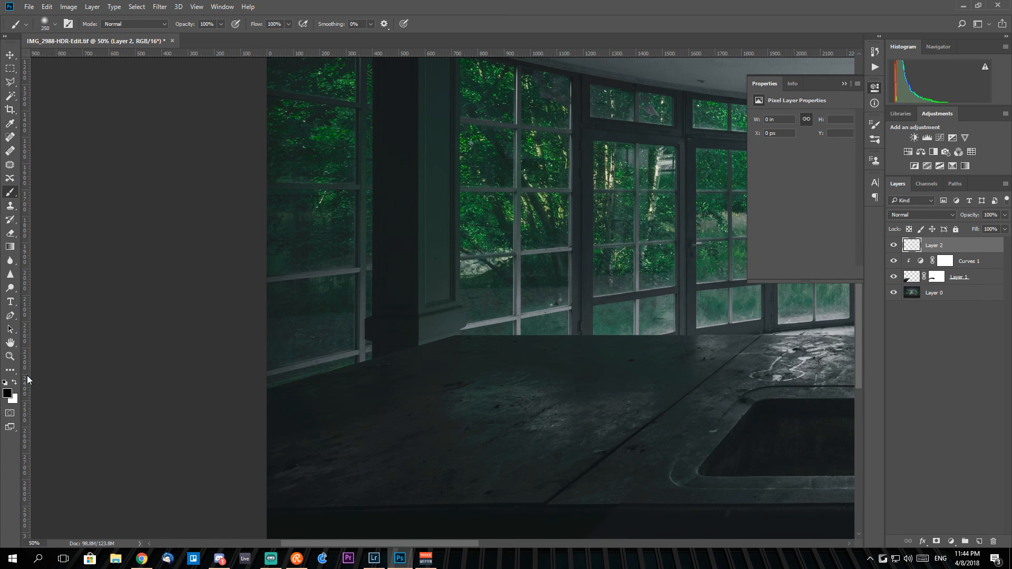
# Step: Paint a soft black shadow across the left countertop on Layer 2 with a 600 px brush, and lower the layer's opacity to 26%
pyautogui.scroll(2, 501, 411)
pyautogui.scroll(-2, 501, 426)
pyautogui.scroll(-2, 501, 423)
pyautogui.press(']')
pyautogui.press(']')
pyautogui.press(']')
pyautogui.press(']')
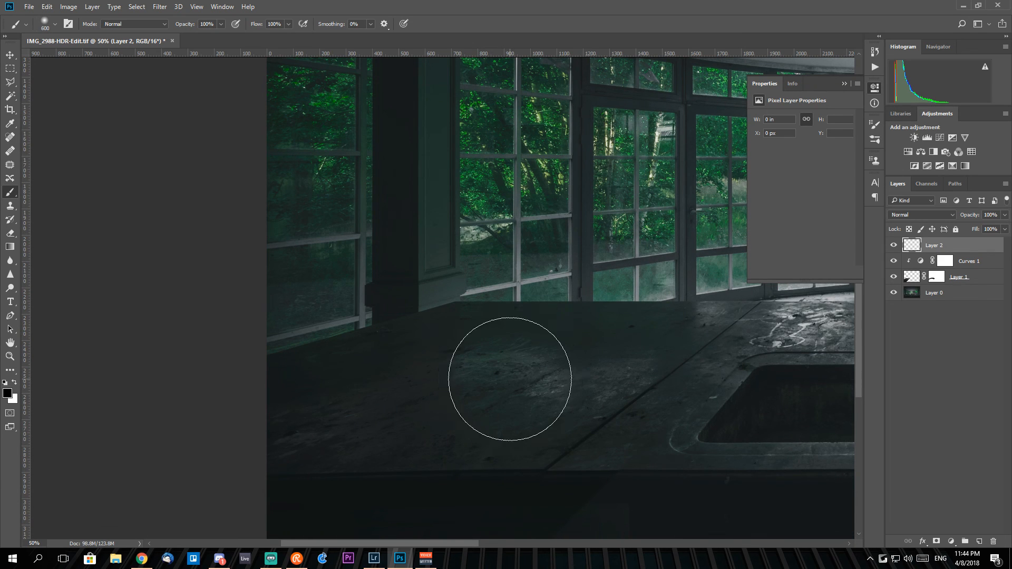
pyautogui.moveTo(490, 372)
pyautogui.mouseDown()
pyautogui.moveTo(482, 368)
pyautogui.moveTo(545, 368)
pyautogui.moveTo(577, 390)
pyautogui.moveTo(615, 384)
pyautogui.moveTo(429, 395)
pyautogui.mouseUp()
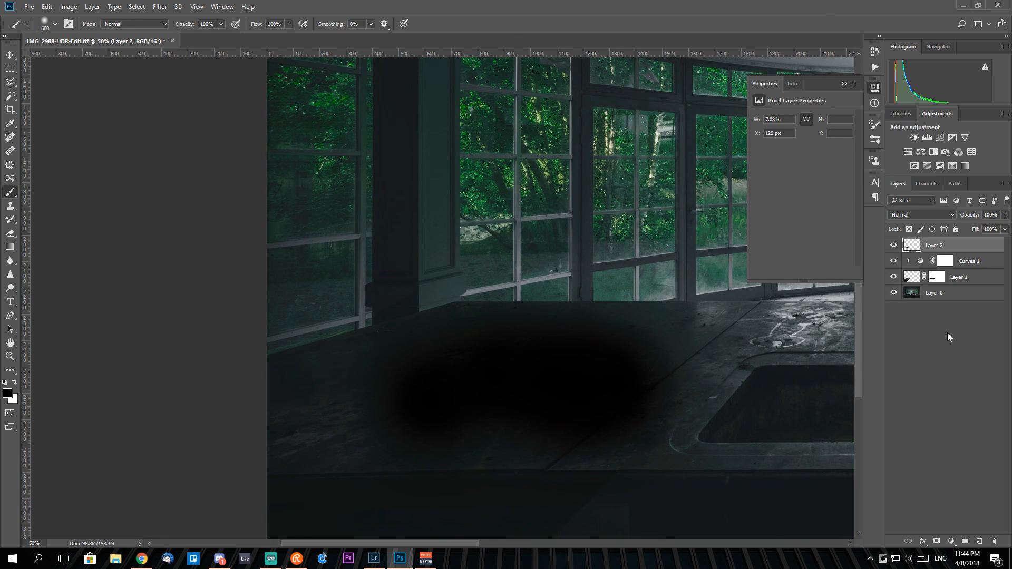
pyautogui.moveTo(969, 215); pyautogui.dragTo(930, 220)
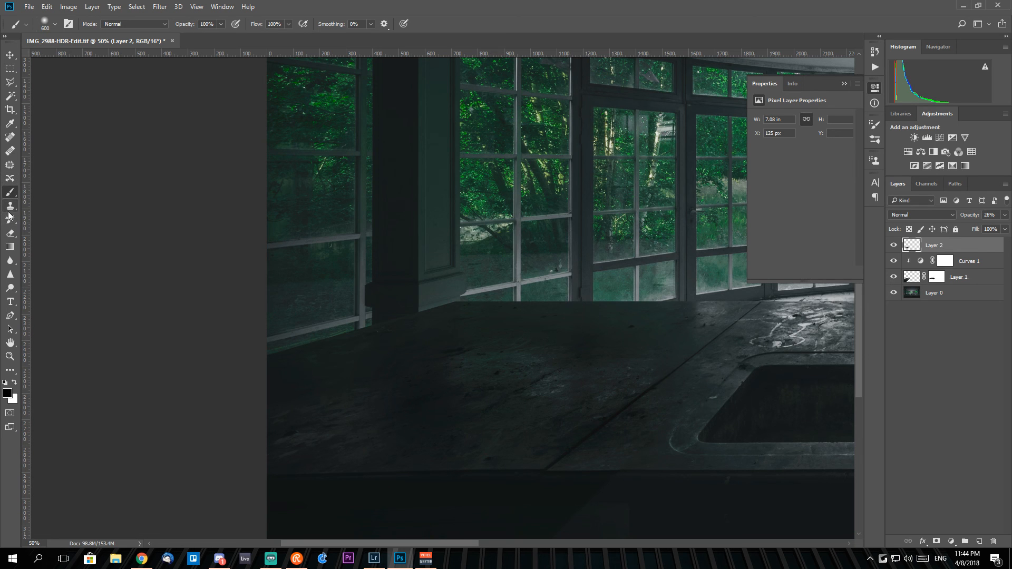
# Step: Soften the black shadow on Layer 2 with the Eraser tool at 800 px and 45% opacity
pyautogui.click(10, 234)
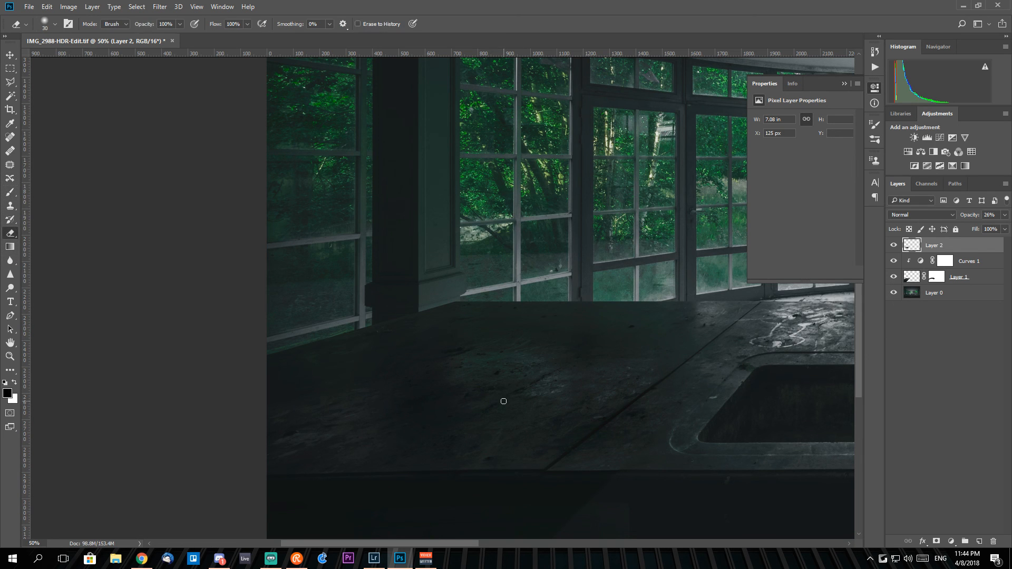
pyautogui.scroll(2, 490, 402)
pyautogui.scroll(-2, 491, 402)
pyautogui.press(']')
pyautogui.press(']')
pyautogui.press(']')
pyautogui.press(']')
pyautogui.press(']')
pyautogui.press(']')
pyautogui.press(']')
pyautogui.press(']')
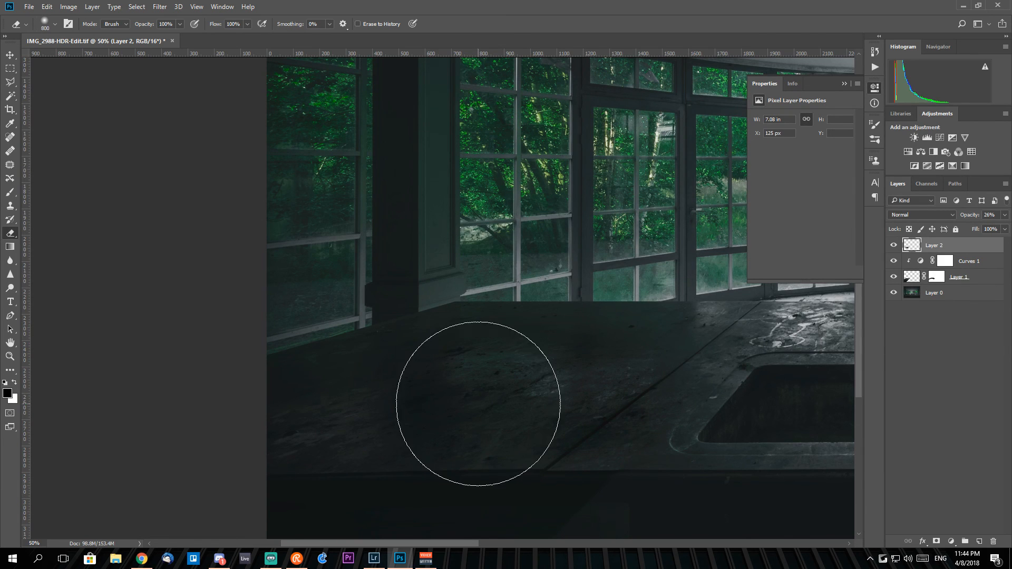
pyautogui.moveTo(142, 27); pyautogui.dragTo(119, 29)
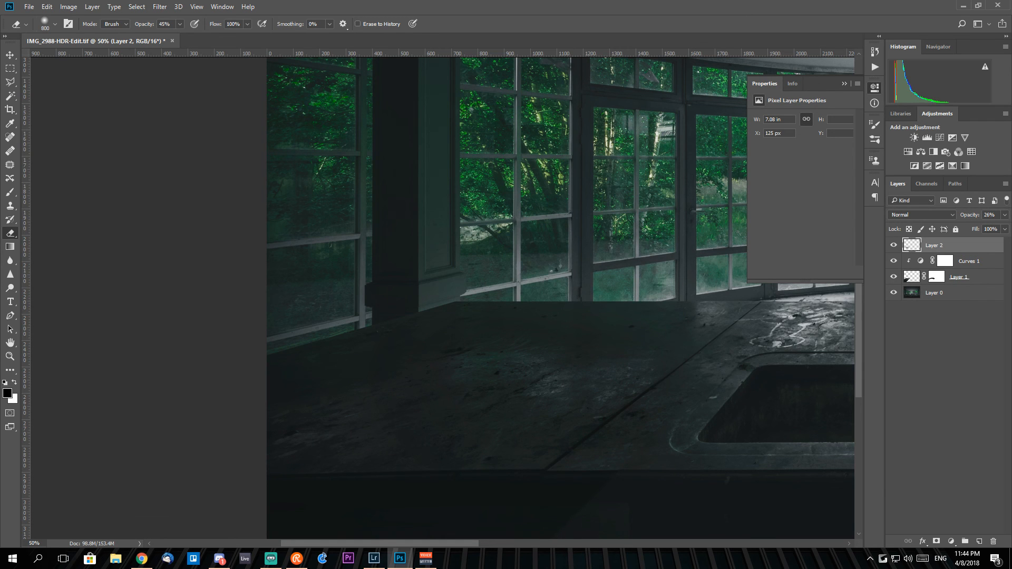
# Step: Compare the whole image with Layer 2 off and on, and delete that shadow layer
pyautogui.hotkey('ctrl', '-')
pyautogui.hotkey('ctrl', '-')
pyautogui.hotkey('ctrl', '-')
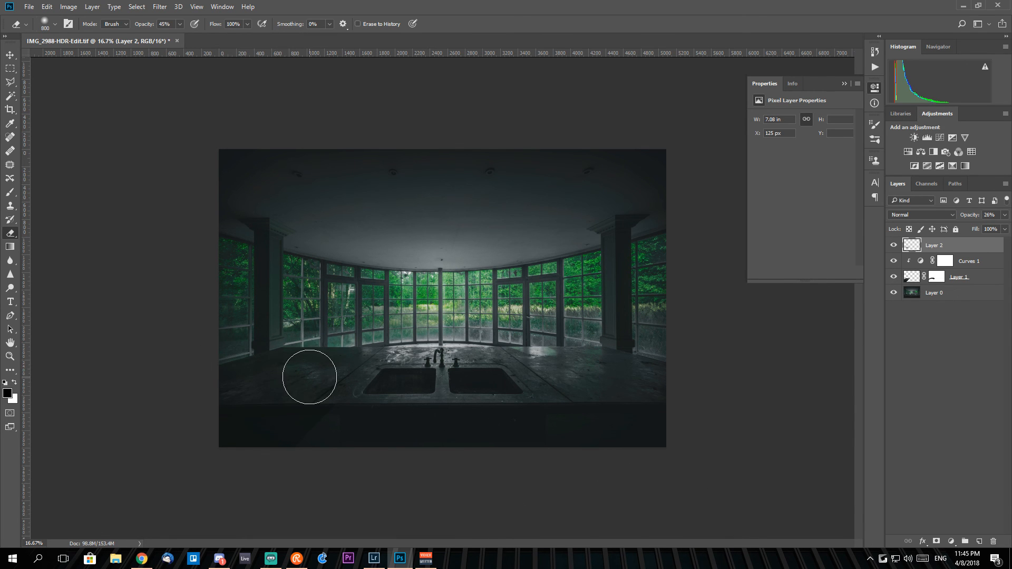
pyautogui.click(895, 245)
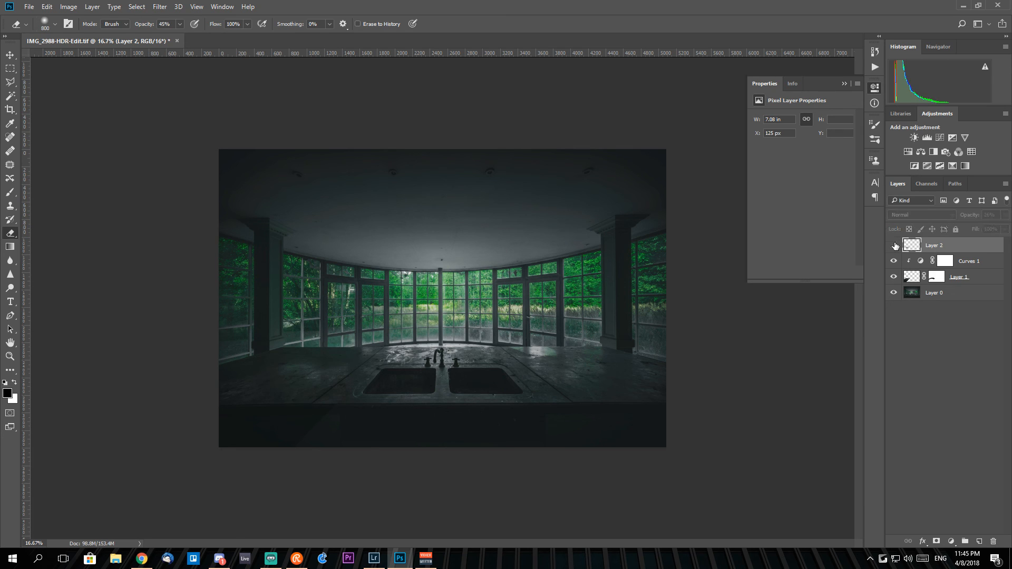
pyautogui.click(895, 245)
pyautogui.click(894, 245)
pyautogui.press('Delete')
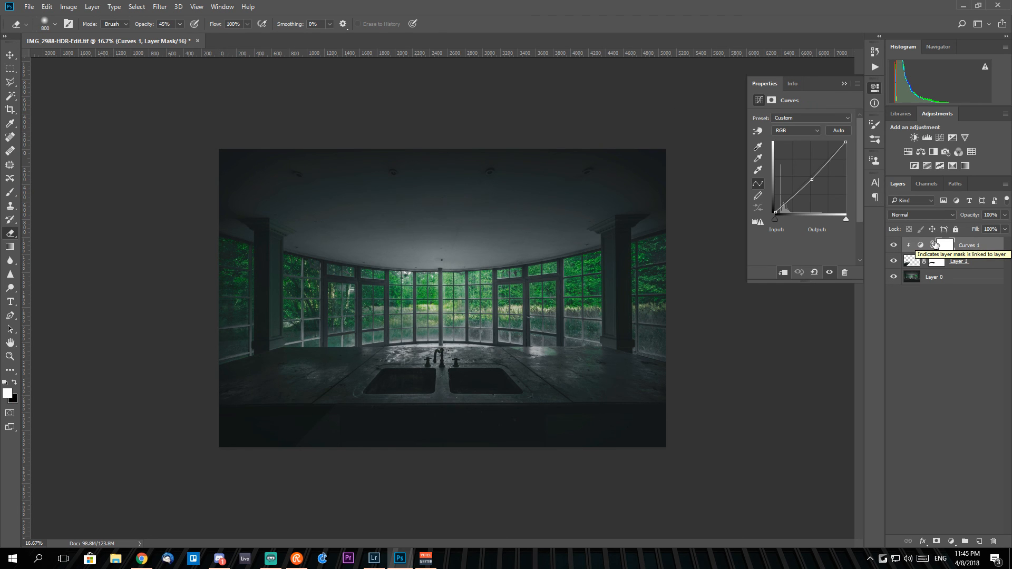
# Step: Compare the retouched countertop with the original by switching Layer 1 and the Curves adjustment off and on
pyautogui.moveTo(895, 262); pyautogui.dragTo(896, 248)
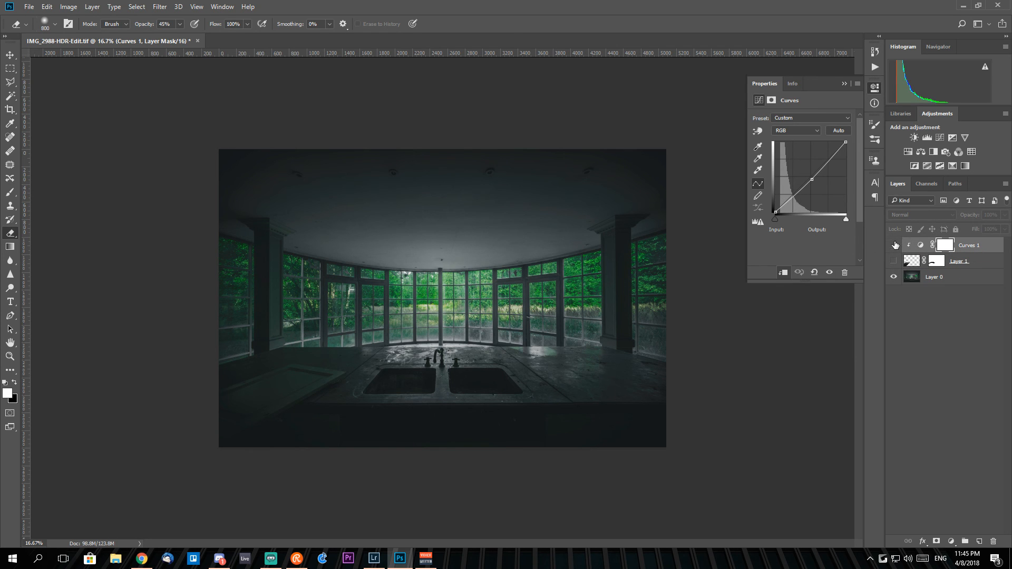
pyautogui.moveTo(894, 245); pyautogui.dragTo(893, 277)
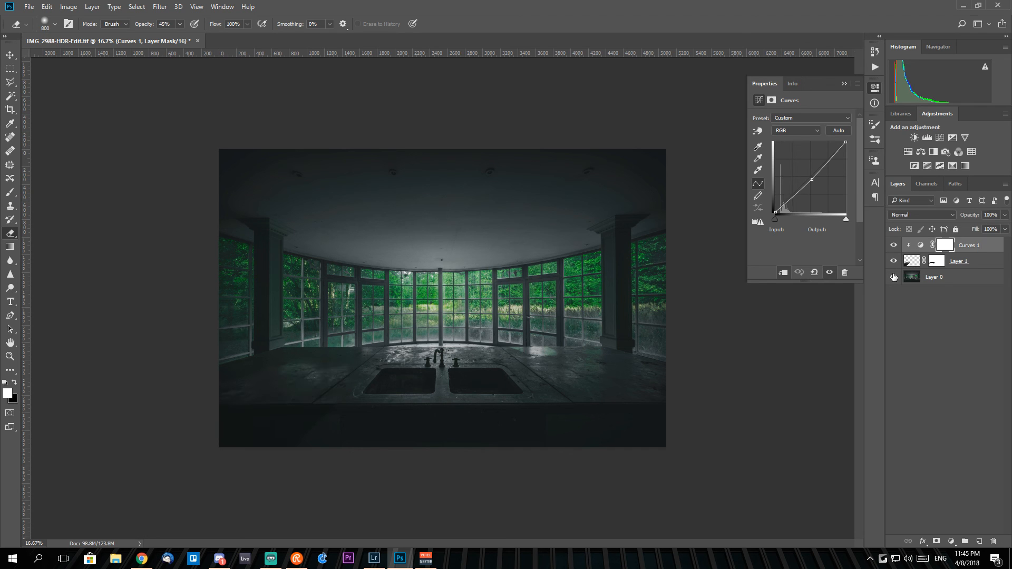
pyautogui.click(894, 277)
# Step: Erase a spot of the left countertop copy on Layer 1 at 45% opacity, and select the layer's mask
pyautogui.click(911, 261)
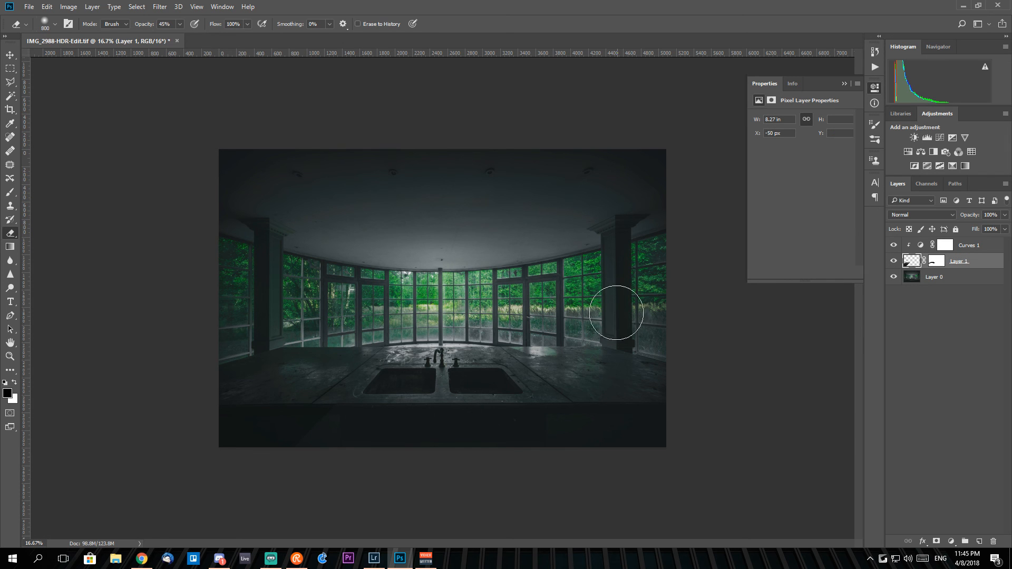
pyautogui.hotkey('ctrl', '+')
pyautogui.hotkey('ctrl', '+')
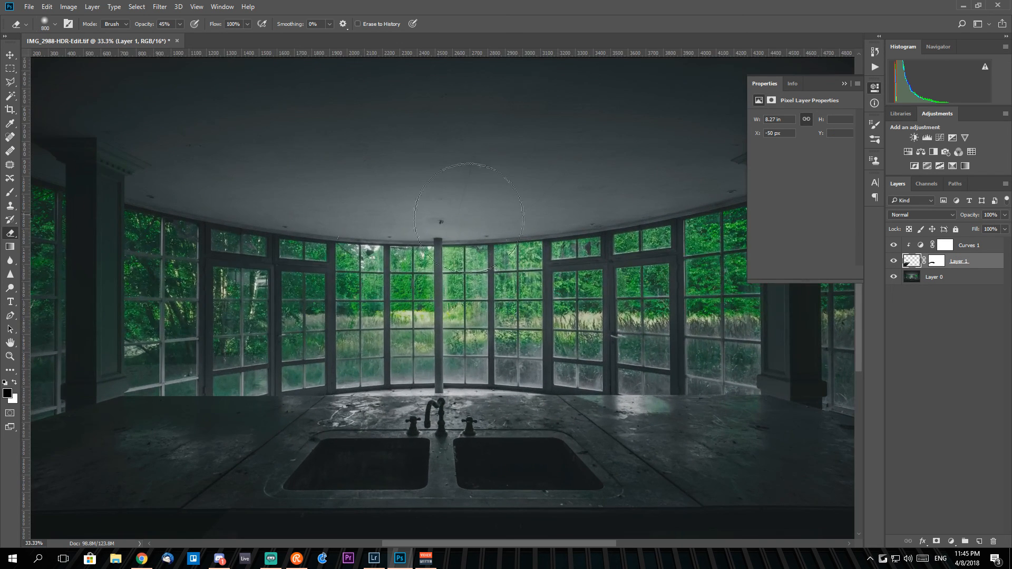
pyautogui.click(196, 418)
pyautogui.click(936, 261)
pyautogui.press('x')
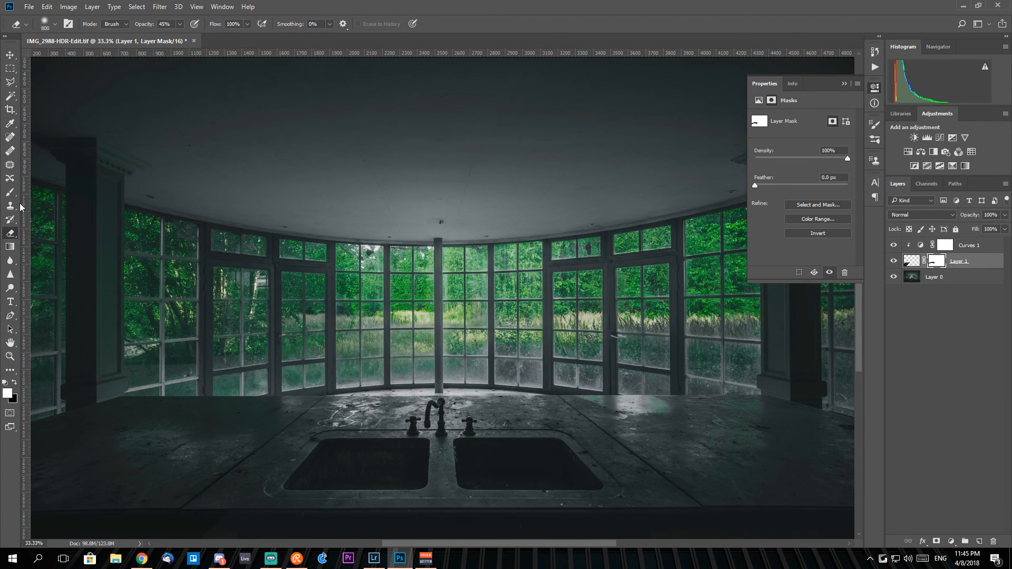
# Step: Switch to the Brush tool for Layer 1's mask, reduce it to 250 px and set the foreground colour to black
pyautogui.click(10, 124)
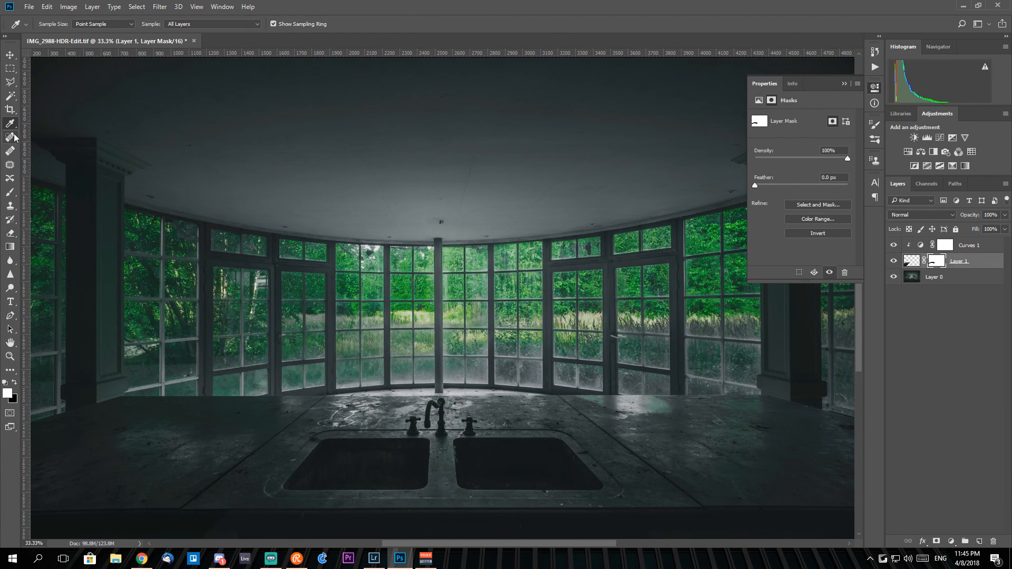
pyautogui.click(10, 192)
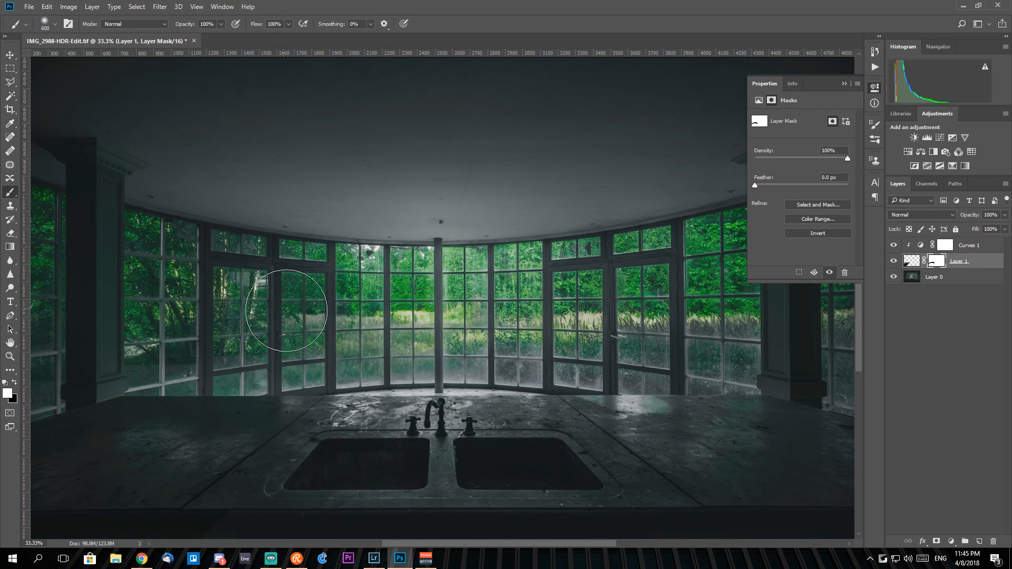
pyautogui.press('[')
pyautogui.press('[')
pyautogui.press('[')
pyautogui.press('[')
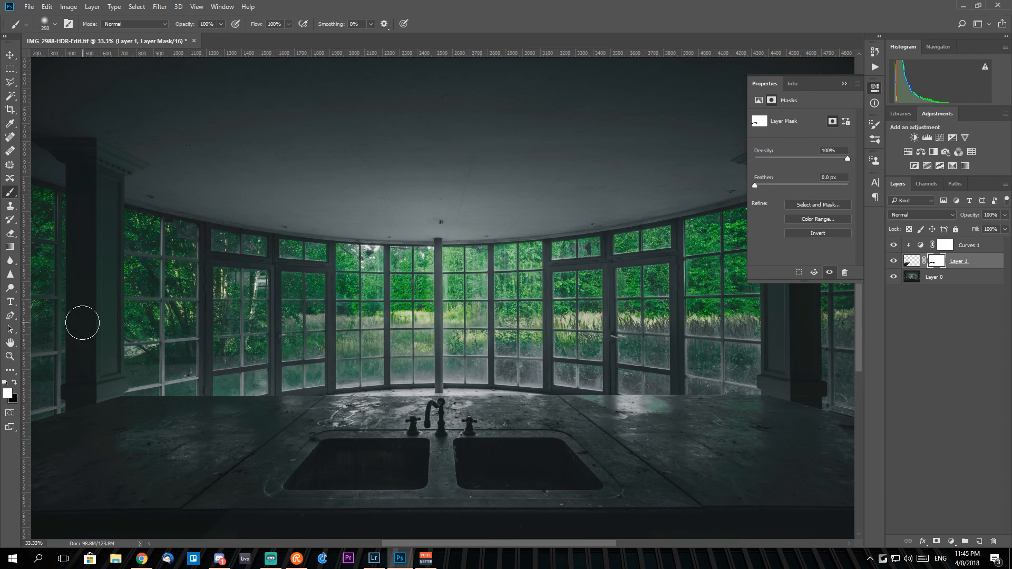
pyautogui.press('x')
pyautogui.hotkey('ctrl', '-')
pyautogui.hotkey('ctrl', '-')
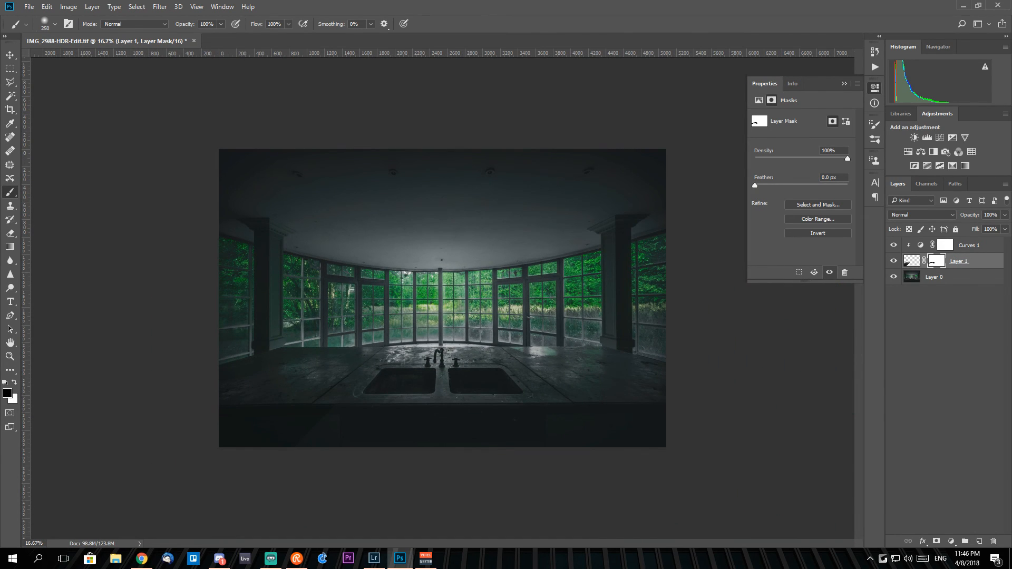
# Step: Close the document with saving, choosing no image compression and the option to discard layers and save a copy
pyautogui.click(193, 41)
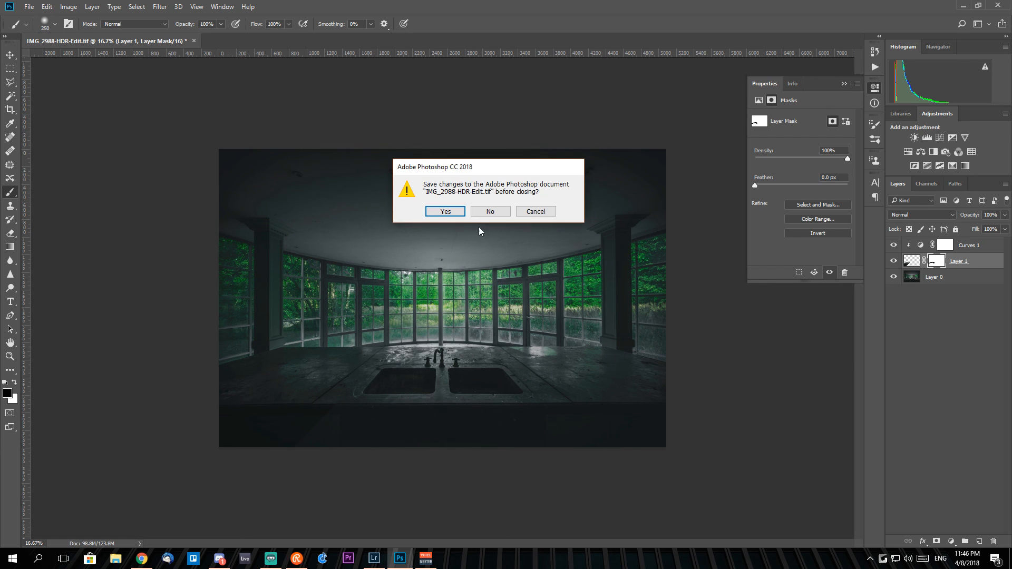
pyautogui.click(448, 211)
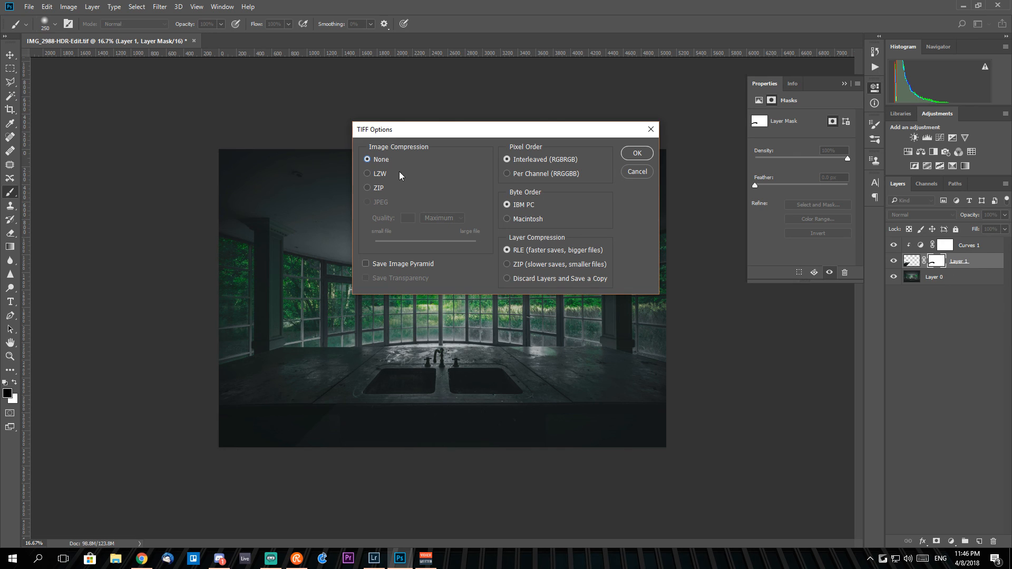
pyautogui.click(368, 188)
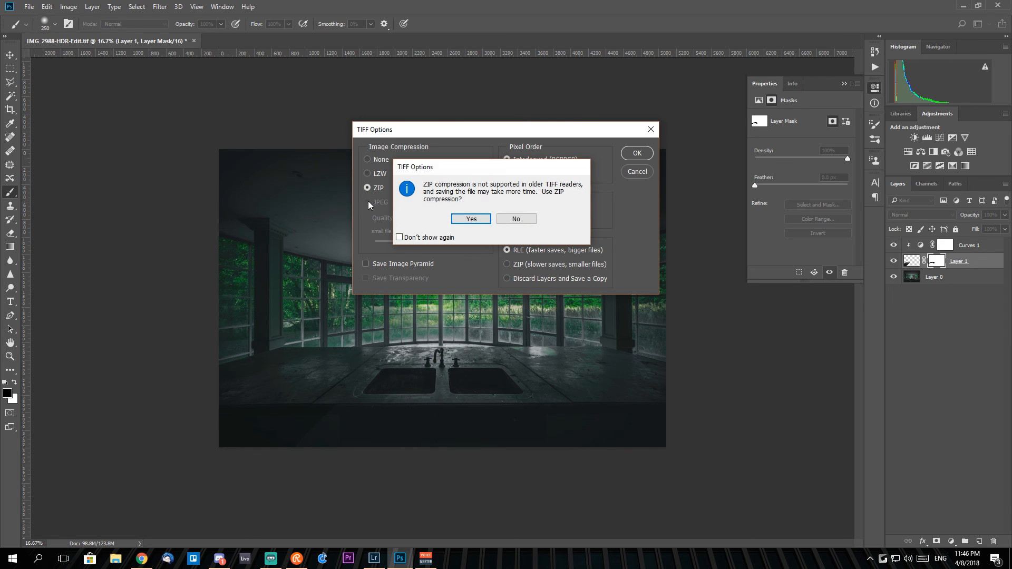
pyautogui.click(523, 219)
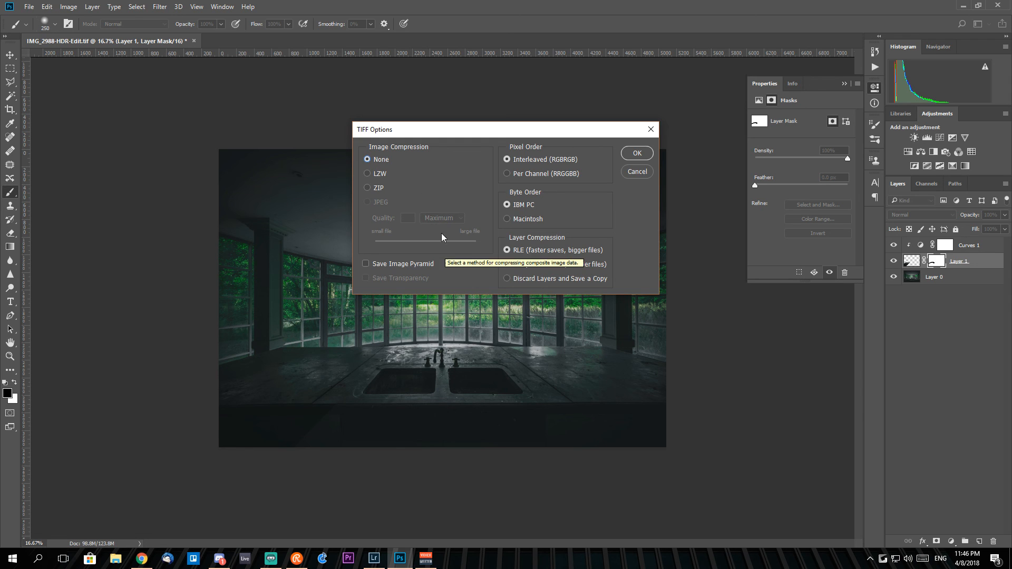
pyautogui.click(642, 154)
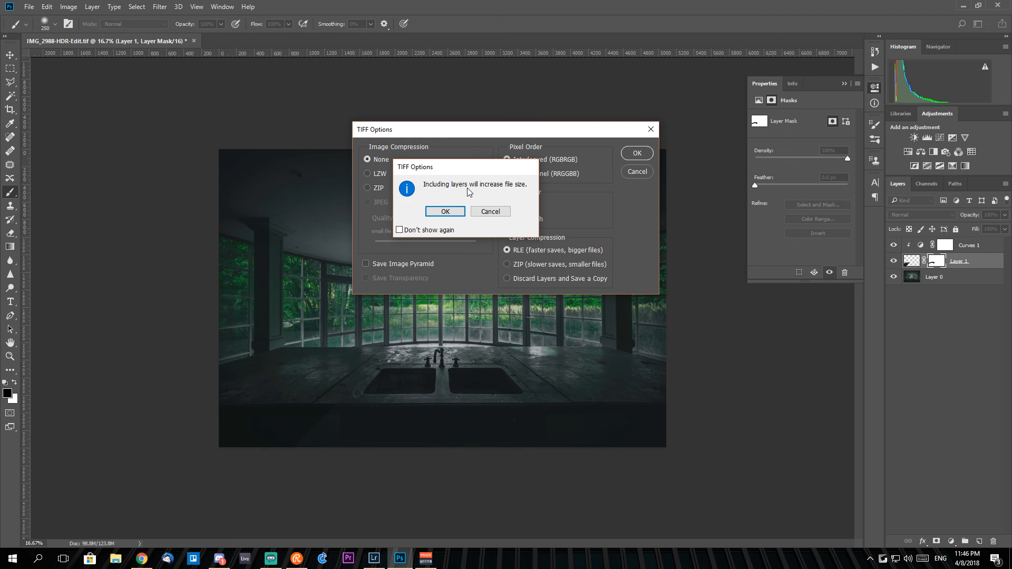
pyautogui.click(491, 213)
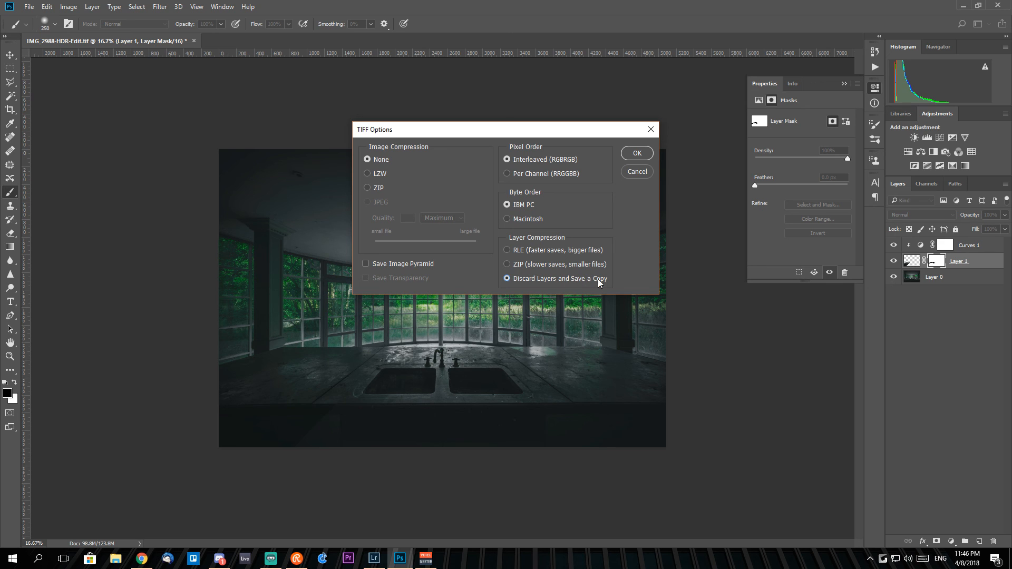
pyautogui.click(637, 153)
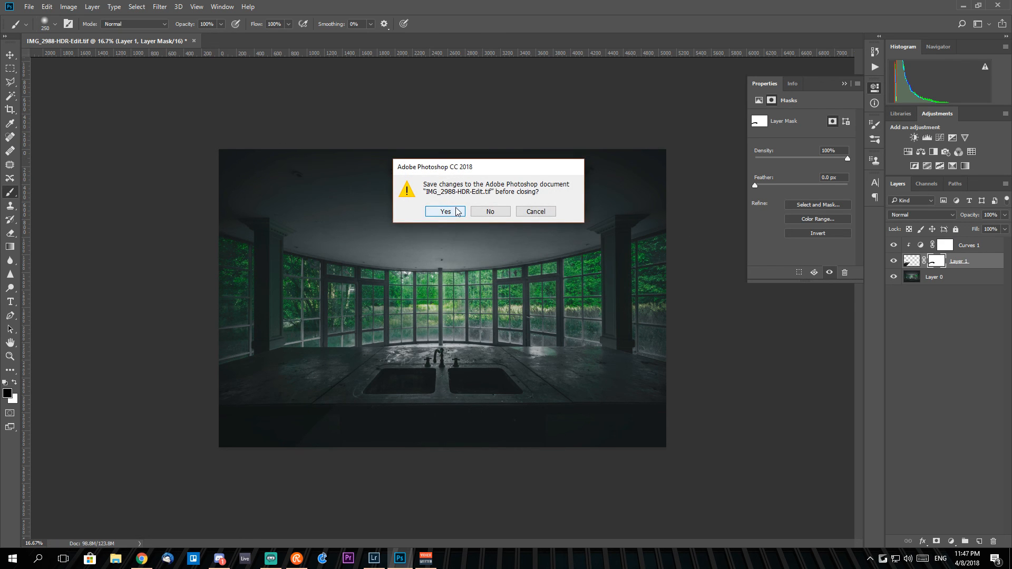
# Step: Save the document as a TIFF over the existing IMG_2988-HDR-Edit.tif in the 06-18-2015 - Villa BR folder
pyautogui.click(450, 212)
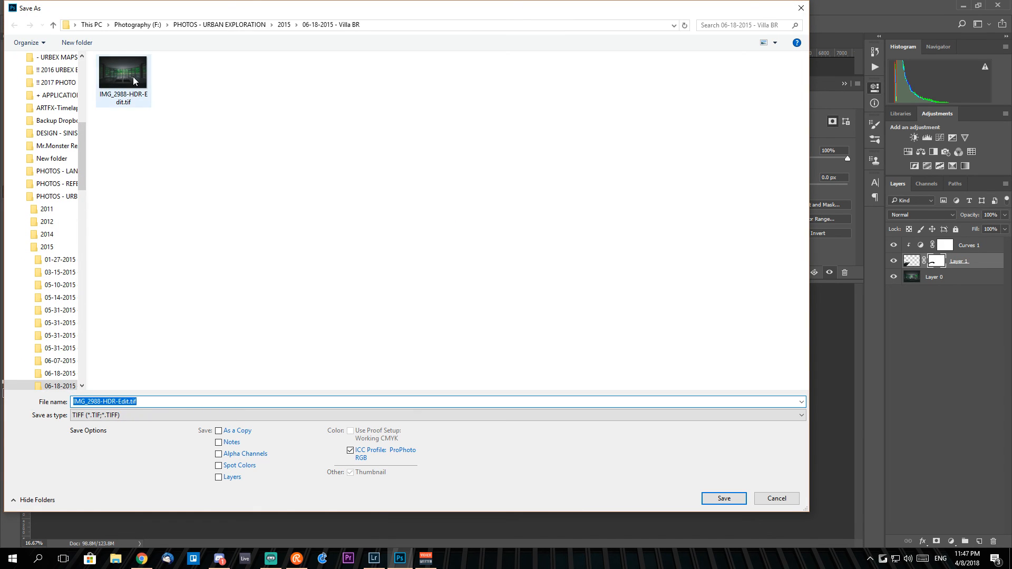
pyautogui.click(125, 61)
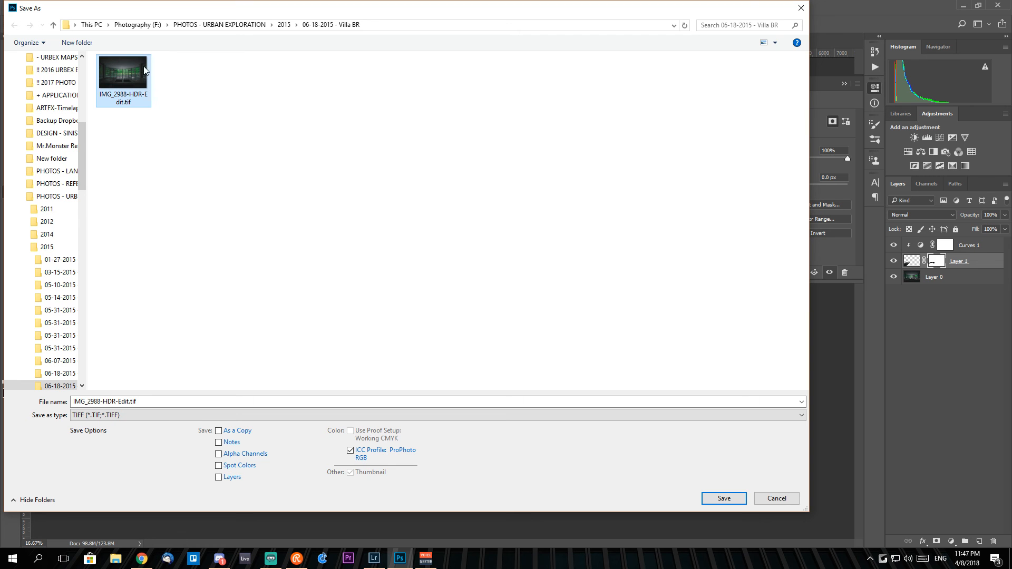
pyautogui.click(726, 500)
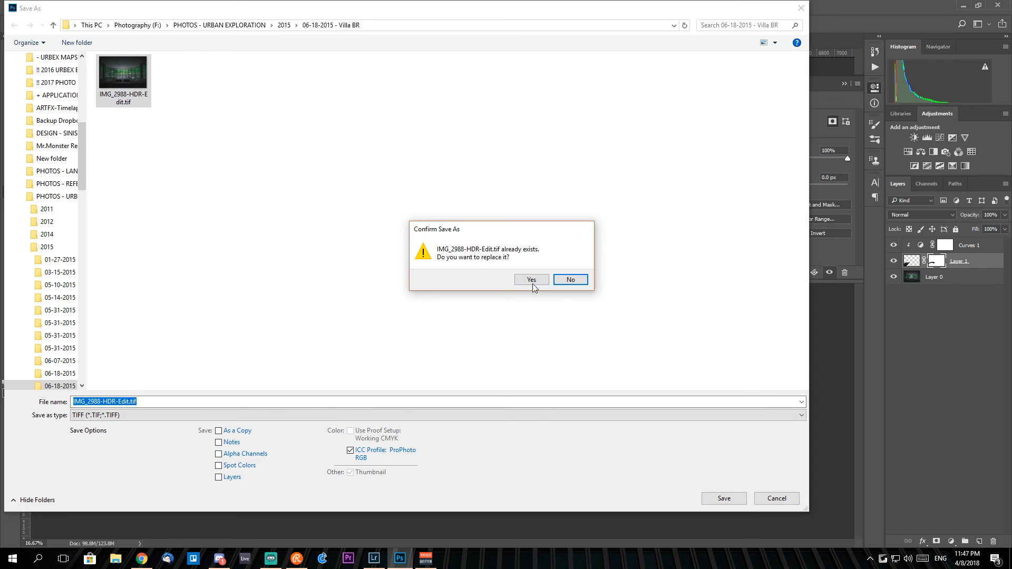
pyautogui.click(527, 281)
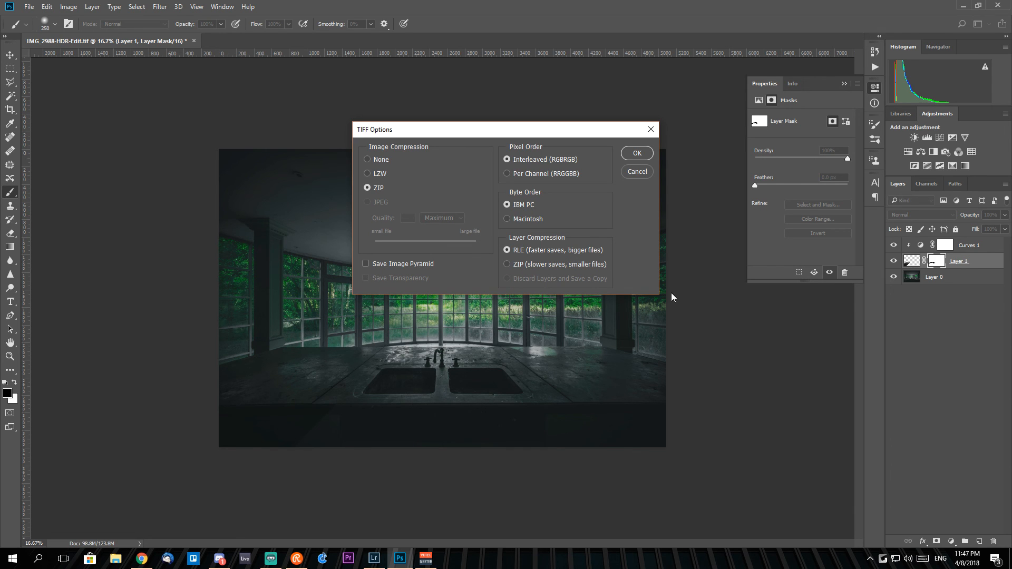
# Step: Set the TIFF image compression to None, save with the layers included, and close the document
pyautogui.click(367, 159)
pyautogui.moveTo(456, 129); pyautogui.dragTo(414, 185)
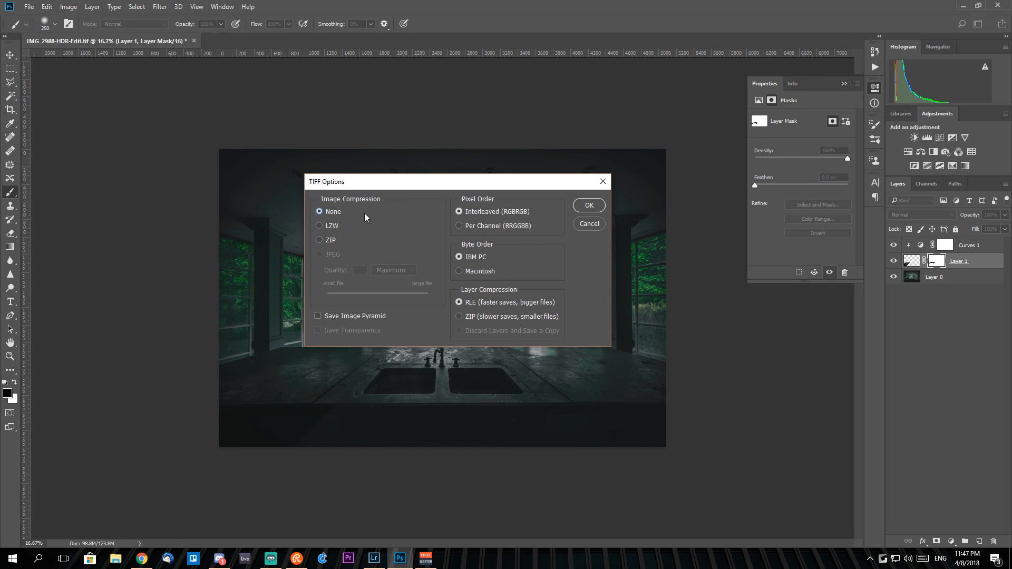
pyautogui.click(591, 206)
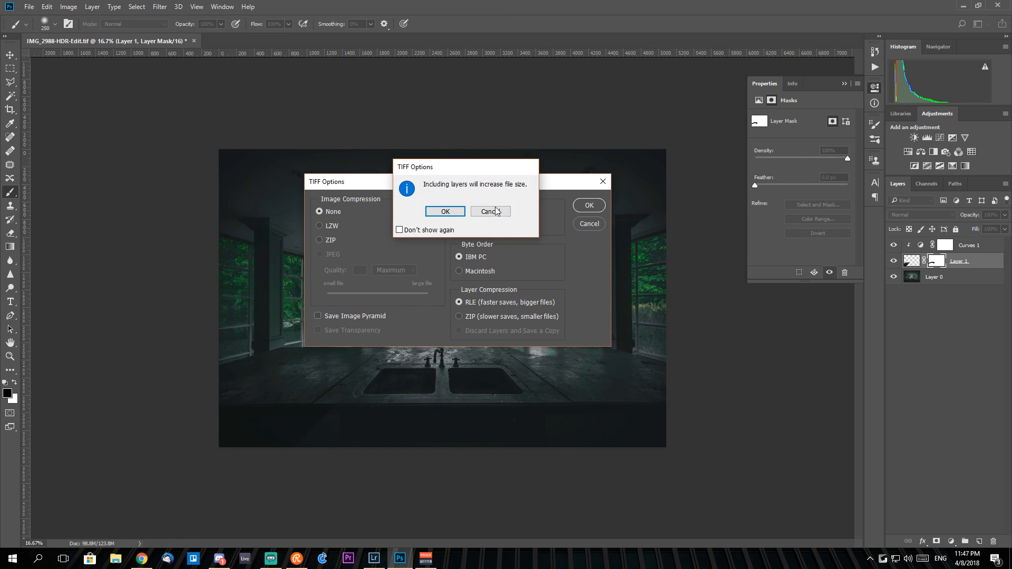
pyautogui.click(444, 211)
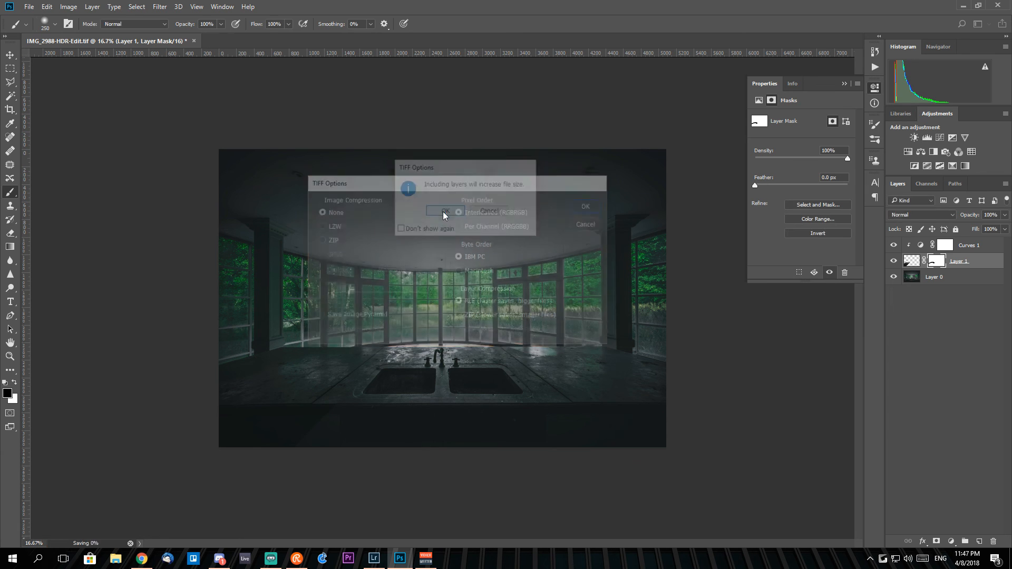
pyautogui.hotkey('ctrl', 'w')
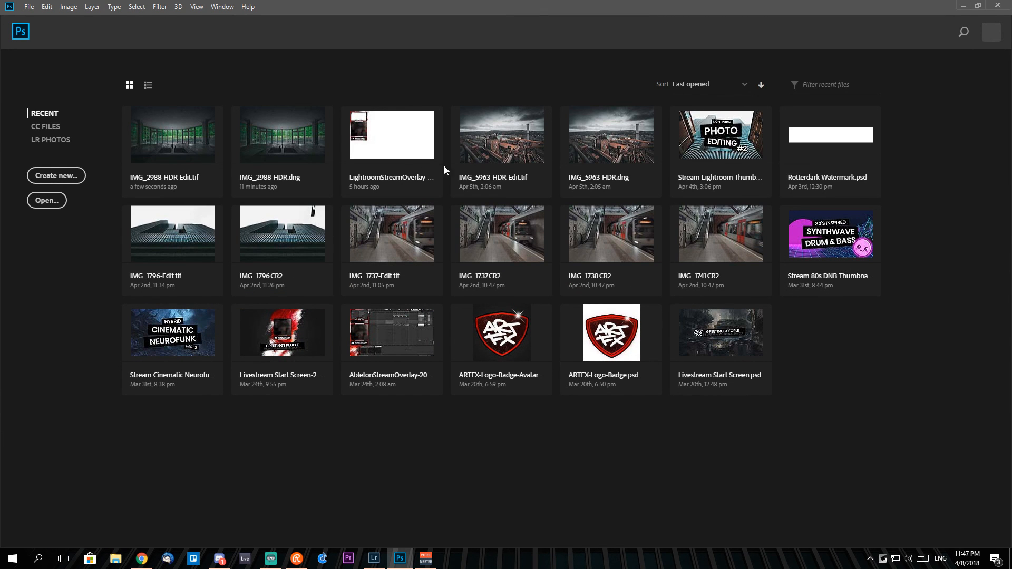
# Step: Switch to Lightroom and select the second photo of the IMG_2988-HDR stack in the filmstrip
pyautogui.click(964, 9)
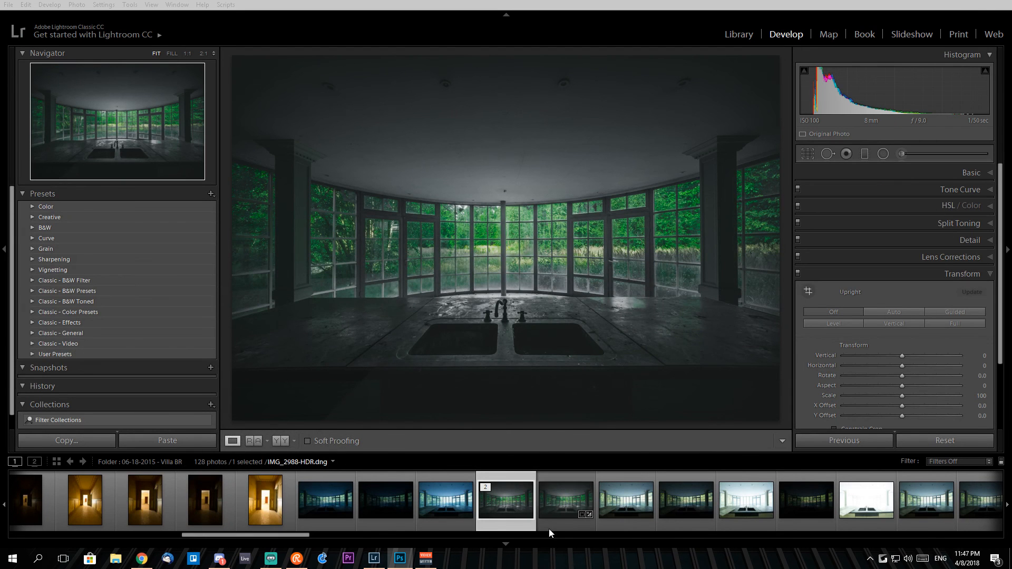
pyautogui.click(561, 505)
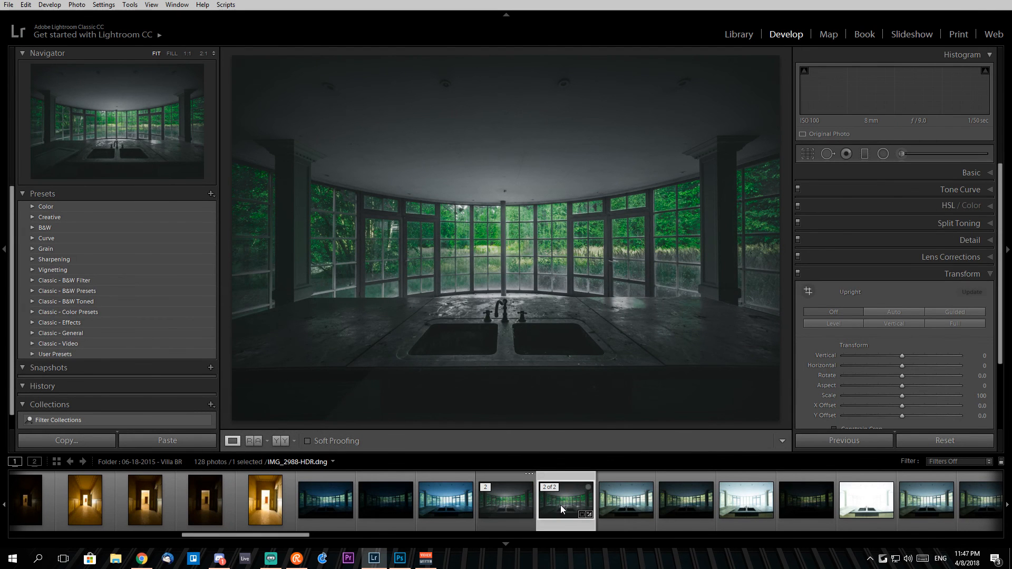
# Step: Select IMG_2988-HDR-Edit.tif and inspect the dark area below the countertop's front edge at 1:1
pyautogui.click(518, 505)
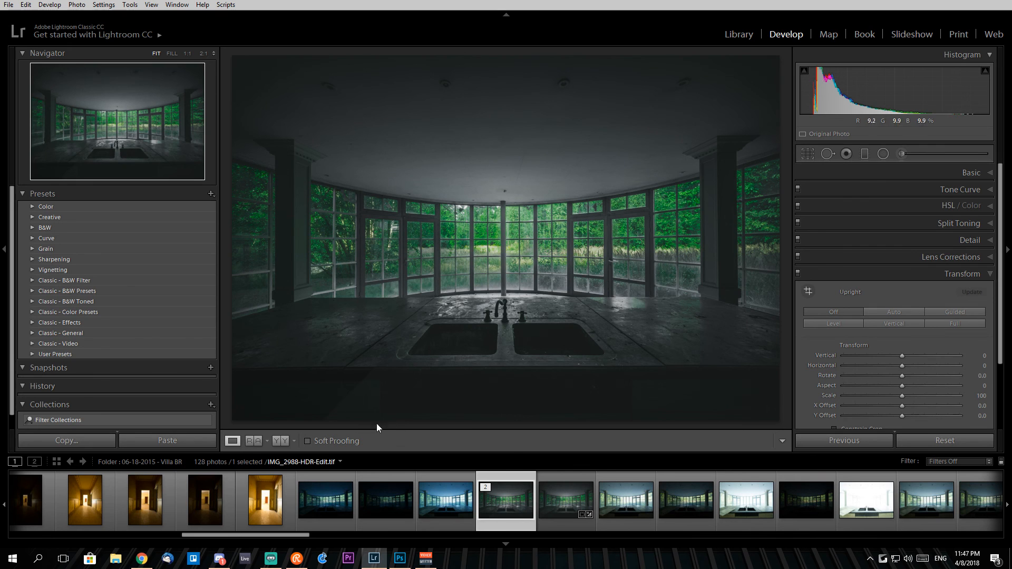
pyautogui.click(350, 408)
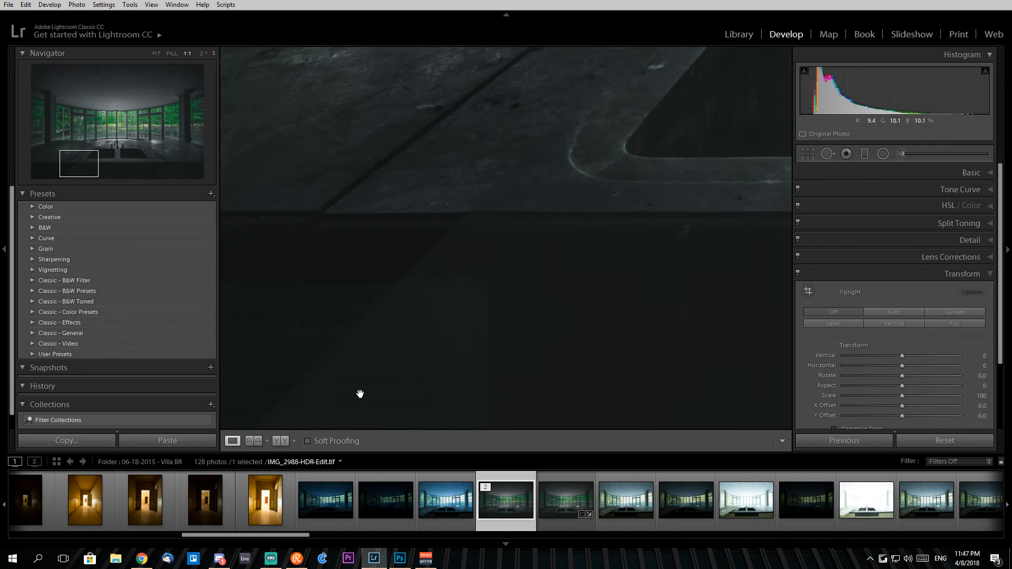
pyautogui.moveTo(361, 365); pyautogui.dragTo(544, 316)
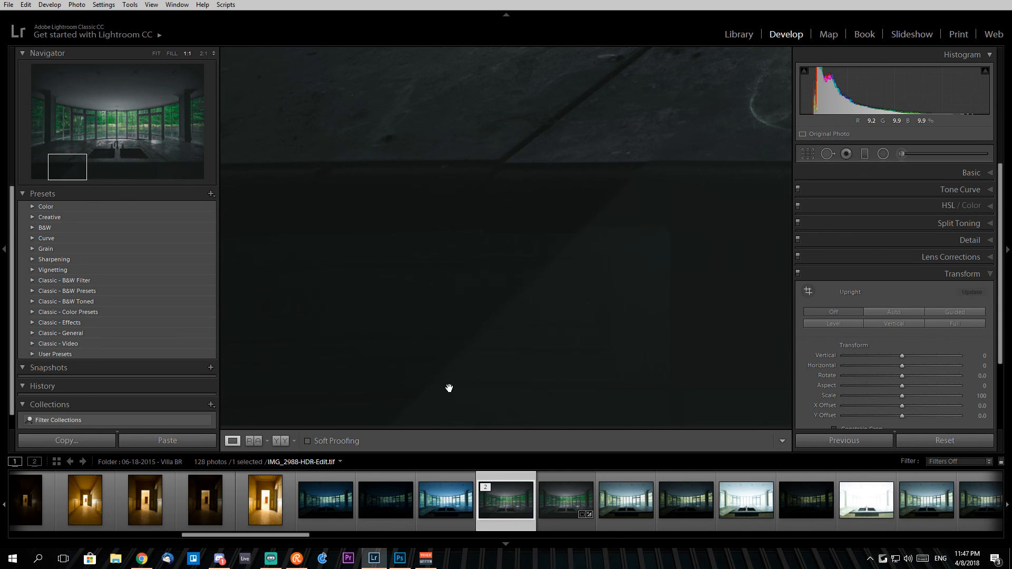
pyautogui.click(622, 242)
pyautogui.click(384, 397)
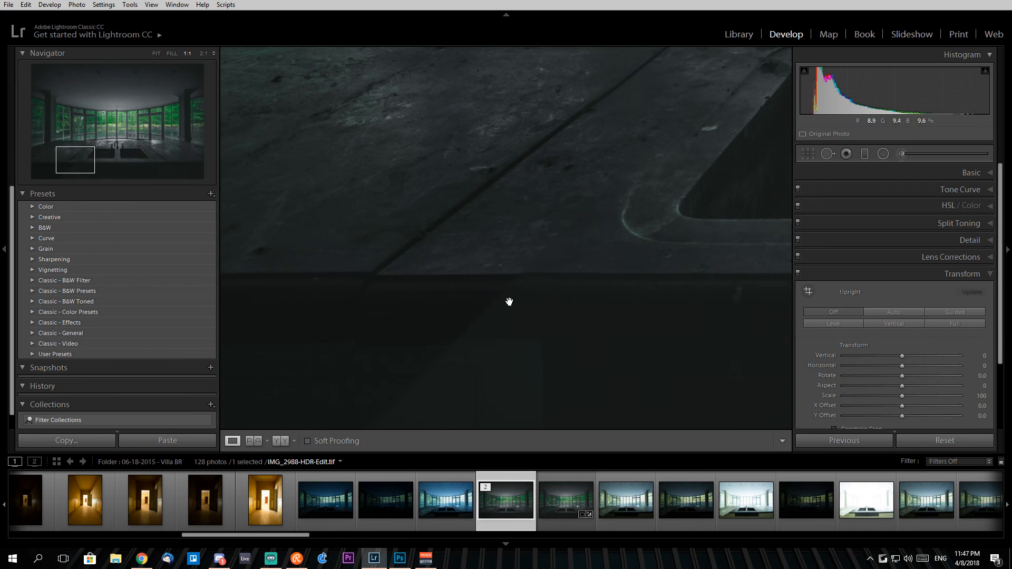
pyautogui.click(448, 369)
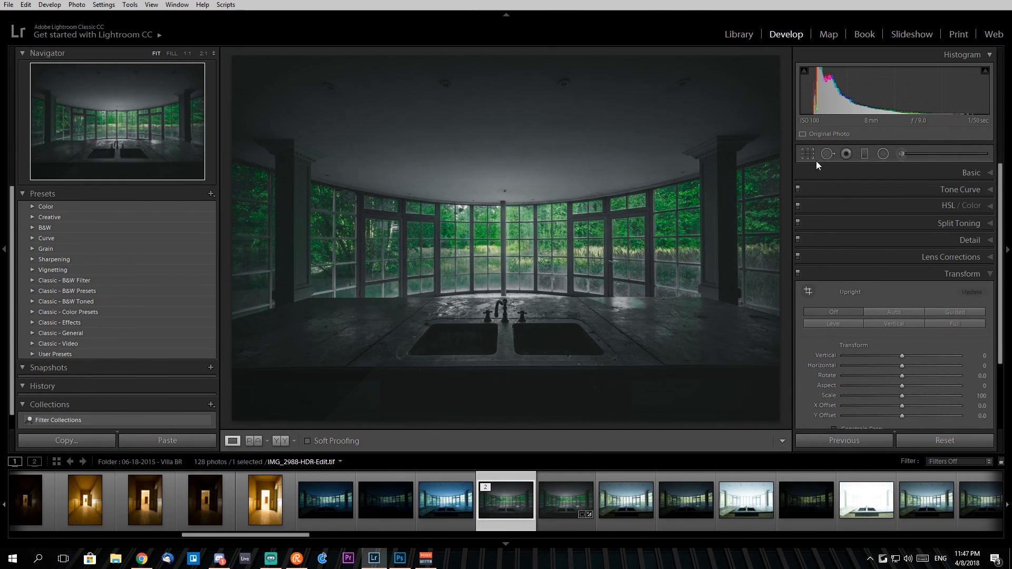
# Step: Add a narrow horizontal graduated filter along the countertop's front edge with Exposure -1.25 to darken the area below it
pyautogui.click(864, 154)
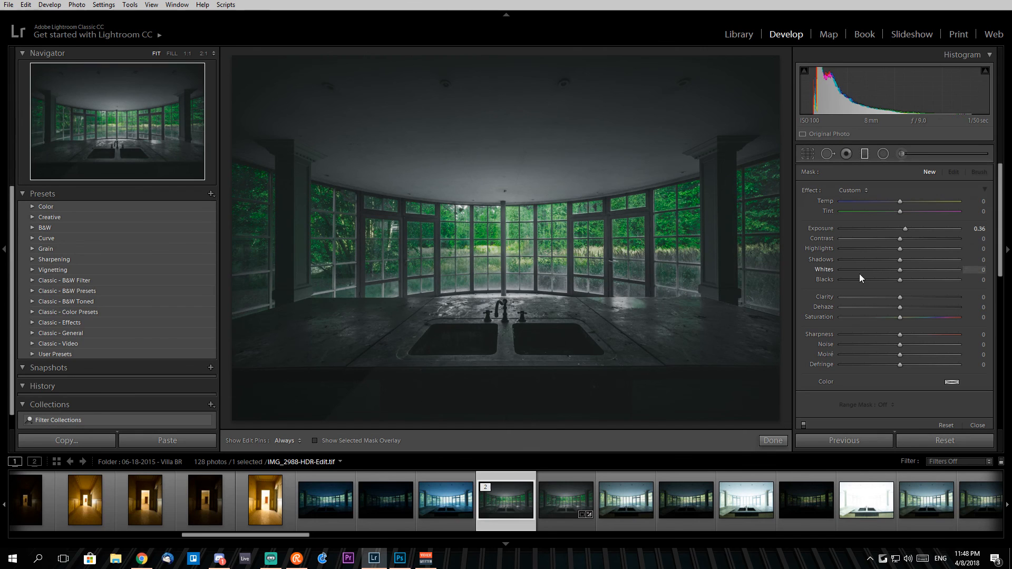
pyautogui.doubleClick(906, 230)
pyautogui.moveTo(505, 374); pyautogui.dragTo(504, 361)
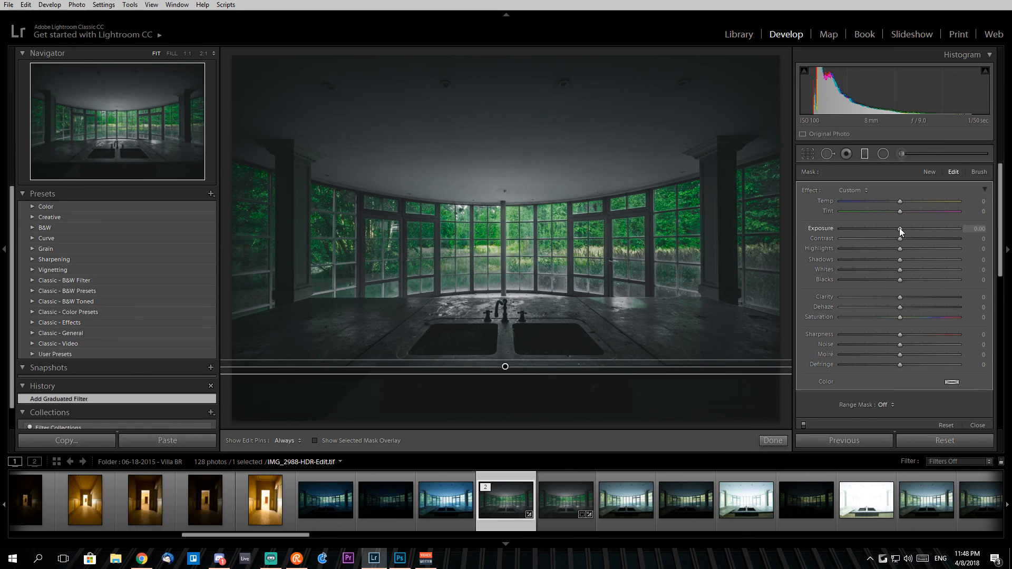
pyautogui.moveTo(900, 228); pyautogui.dragTo(880, 231)
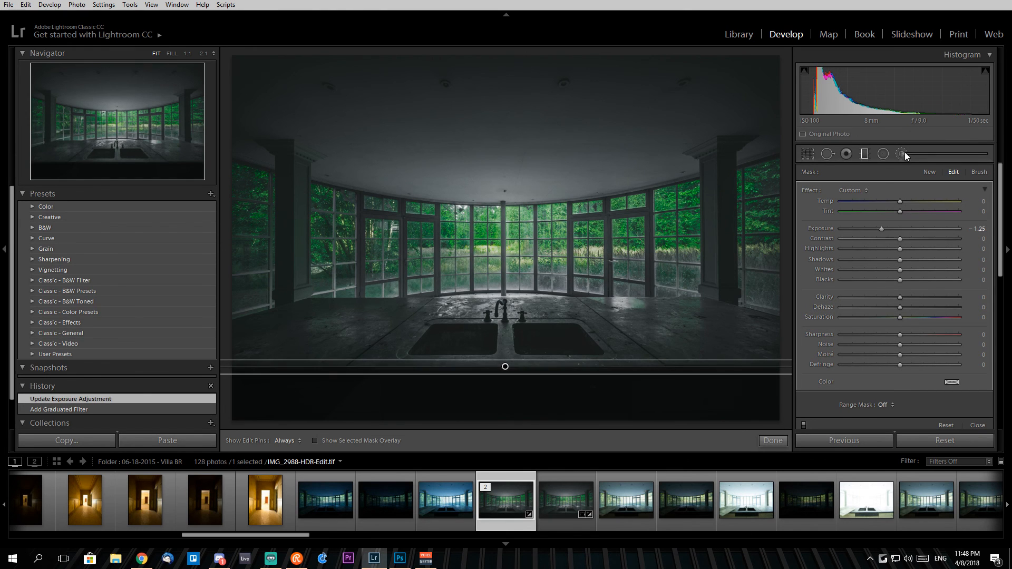
pyautogui.click(864, 153)
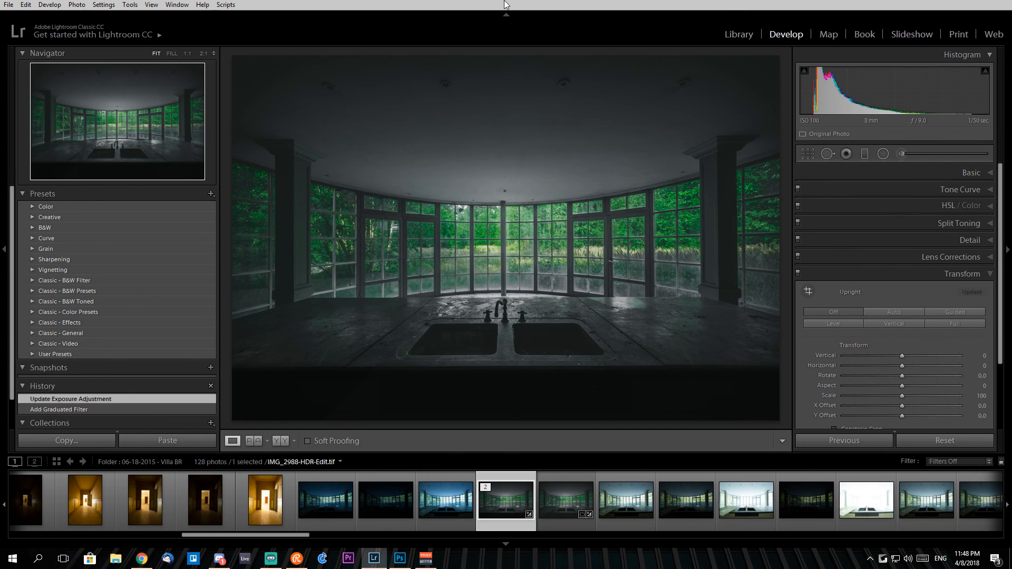
# Step: Examine the darkened photo in Lights Out view and restore the normal interface lighting
pyautogui.press('l')
pyautogui.press('l')
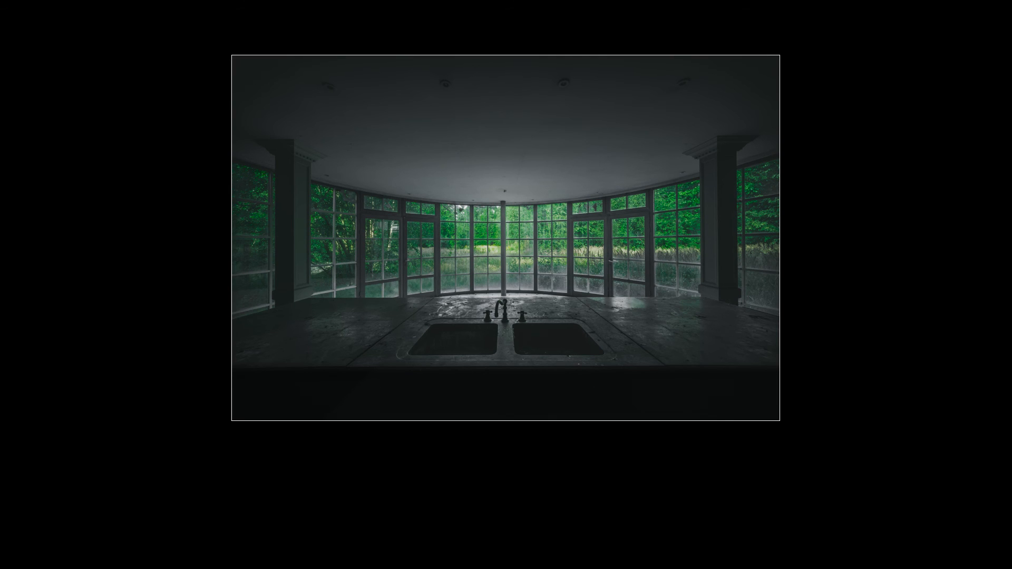
pyautogui.press('l')
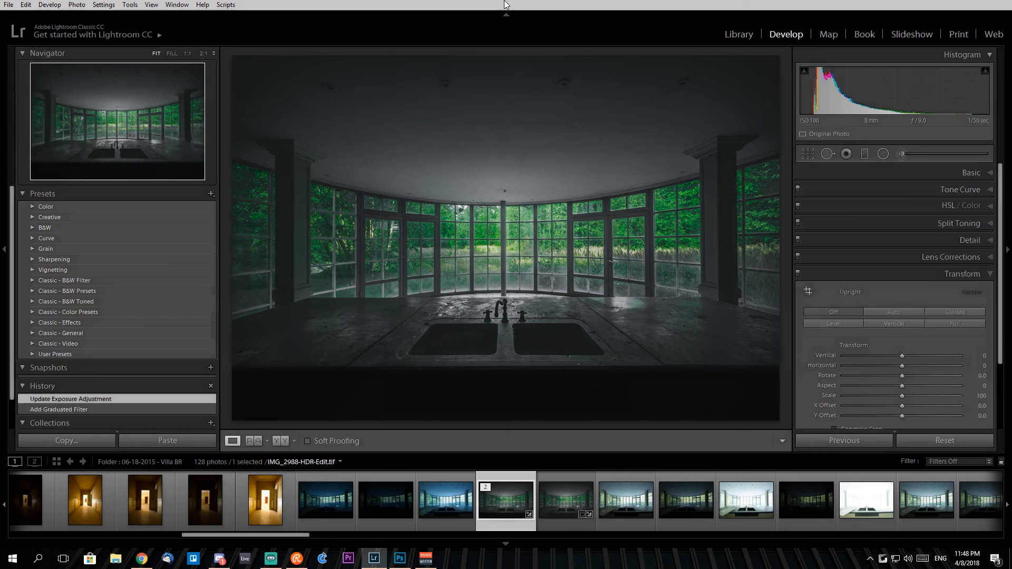
pyautogui.click(882, 154)
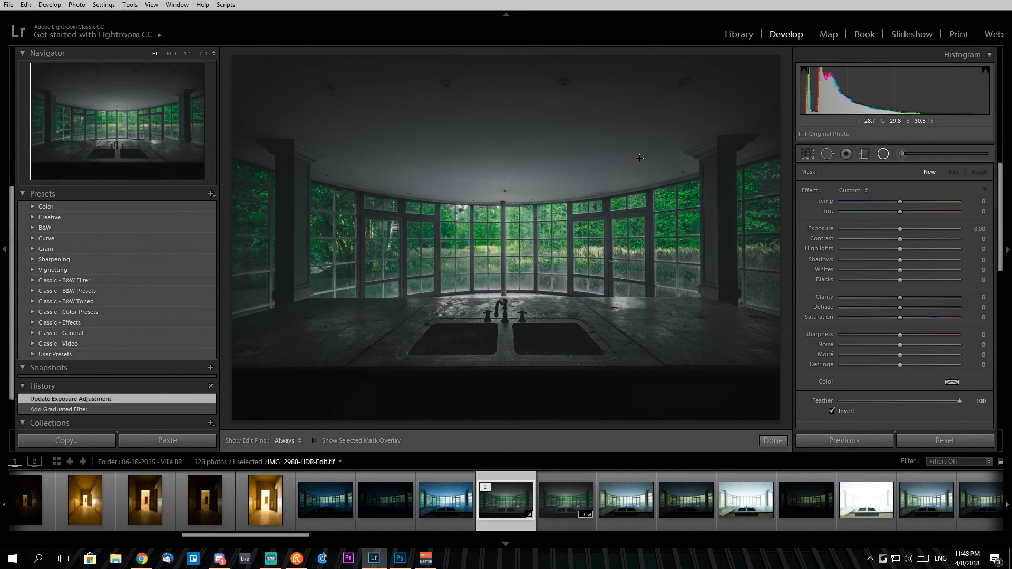
pyautogui.click(880, 155)
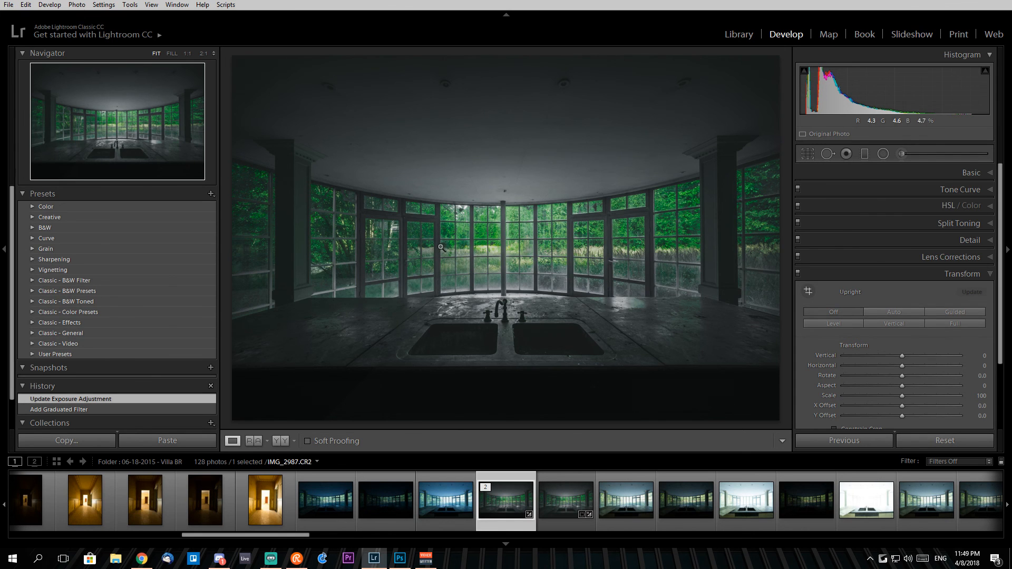
pyautogui.moveTo(519, 81); pyautogui.dragTo(524, 140)
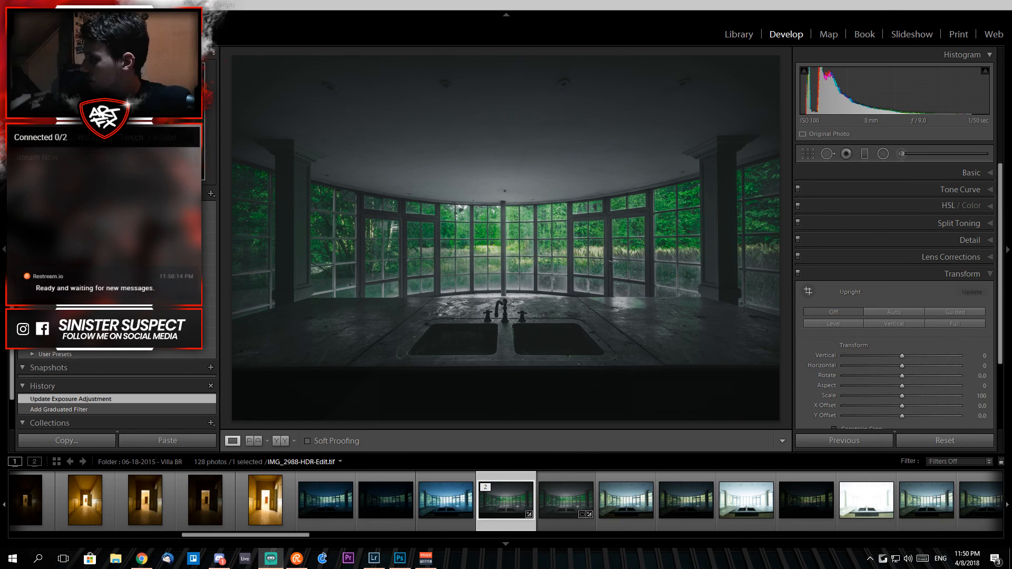
# Step: Change the screen mode to Full Screen and bring the module picker back into view
pyautogui.click(249, 18)
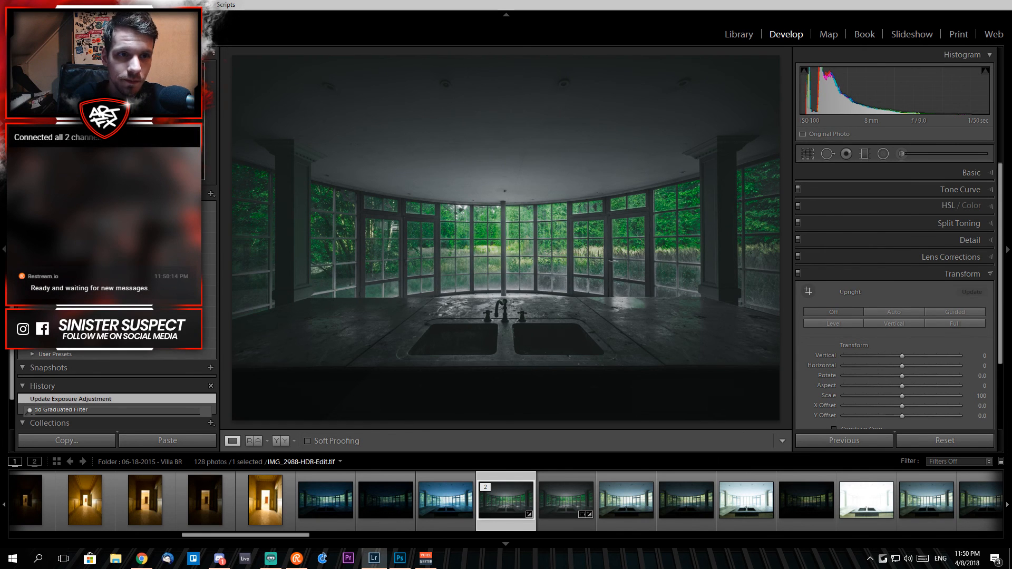
pyautogui.click(179, 5)
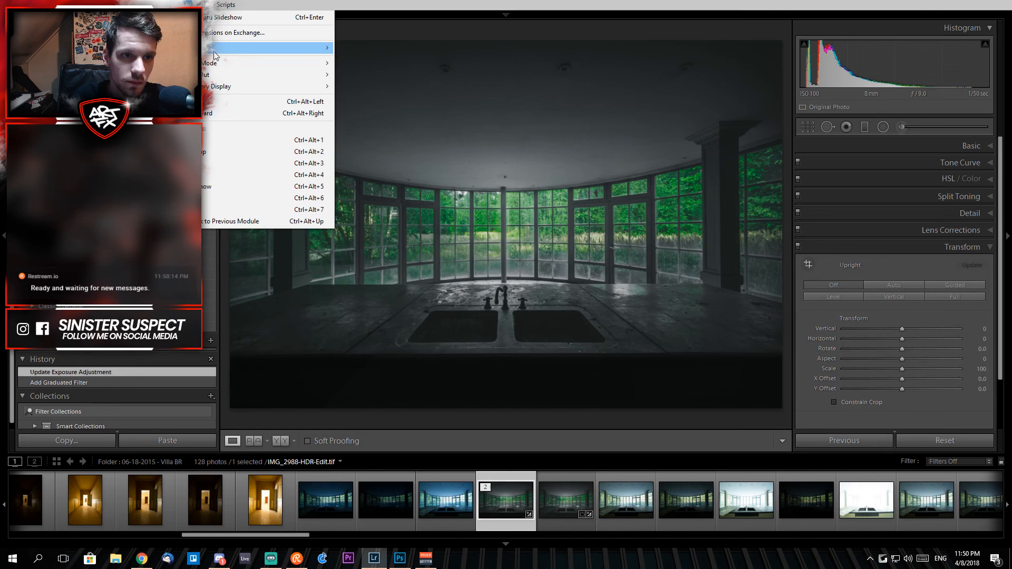
pyautogui.moveTo(225, 64)
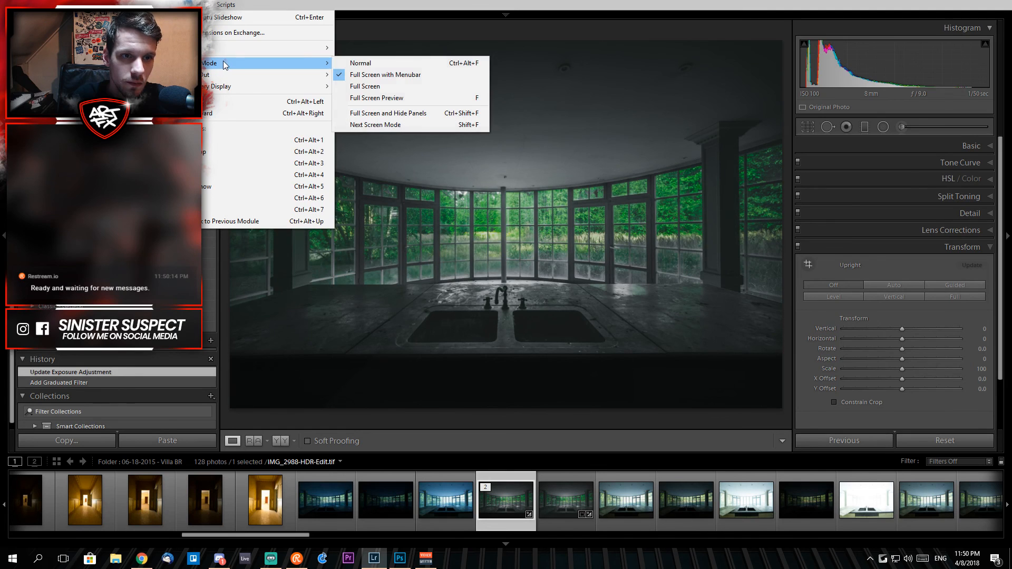
pyautogui.click(366, 87)
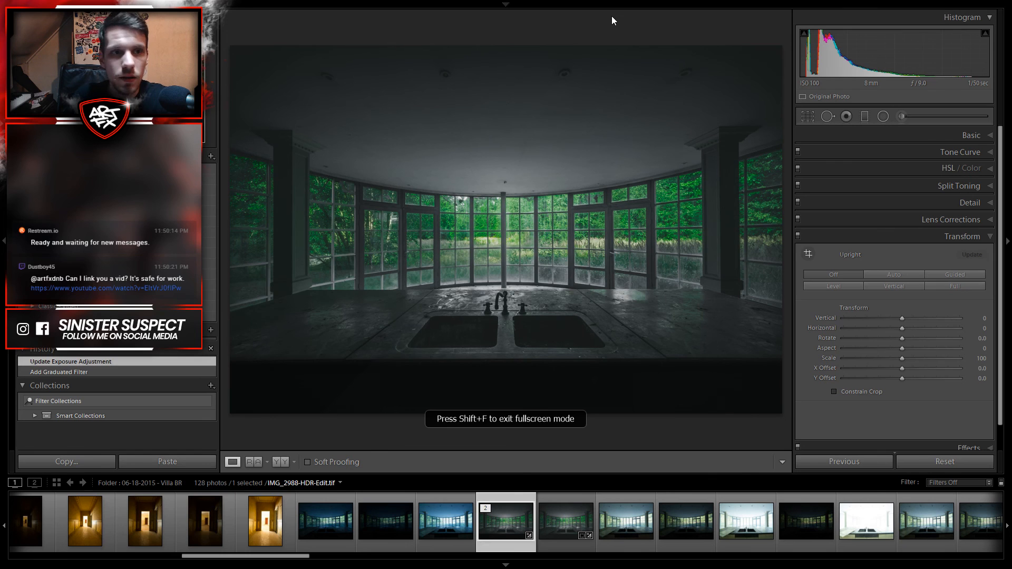
pyautogui.press('F5')
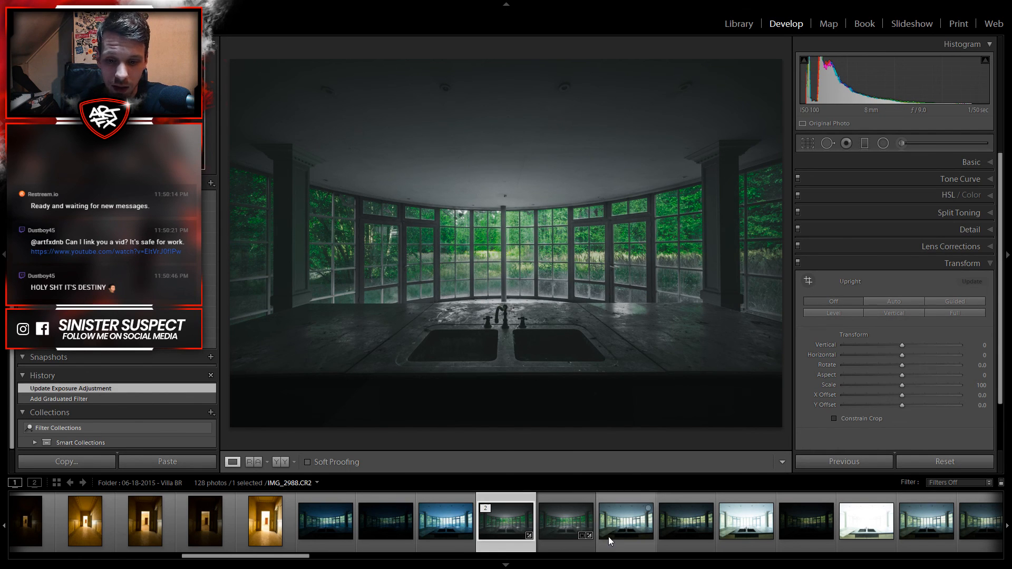
# Step: Flag IMG_2988-HDR-Edit.tif as a pick
pyautogui.scroll(-6, 626, 538)
pyautogui.scroll(15, 625, 539)
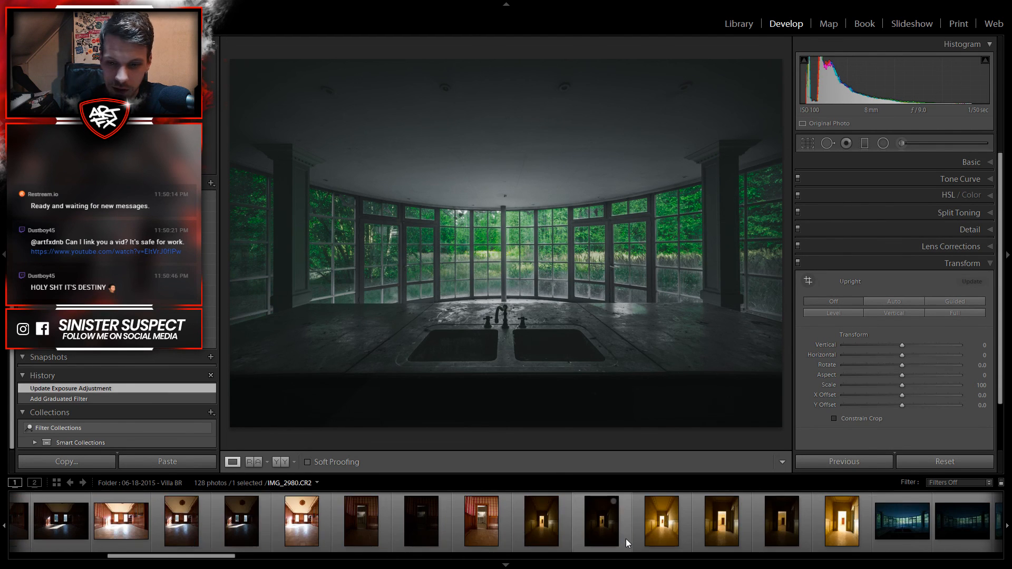
pyautogui.scroll(-6, 625, 539)
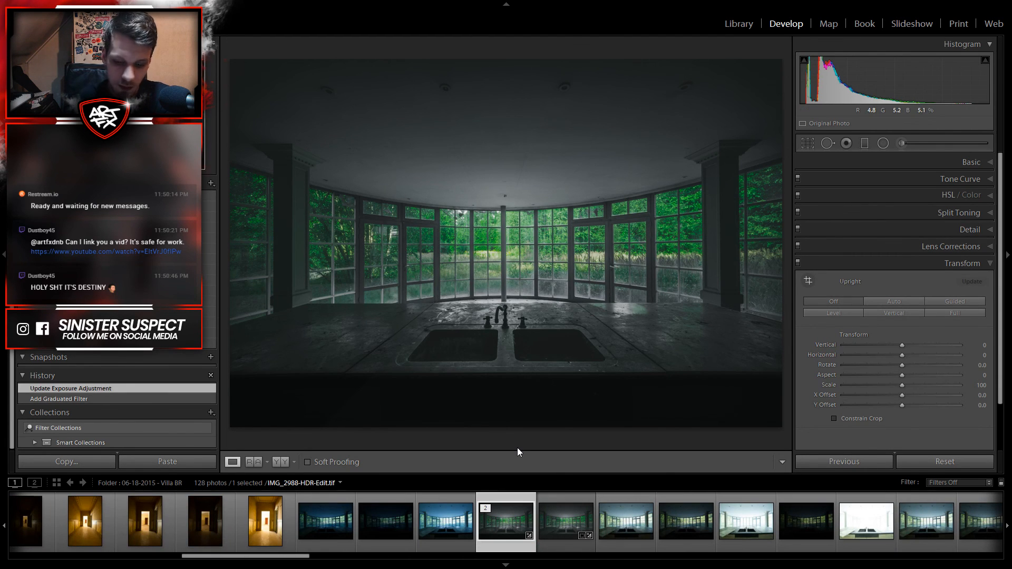
pyautogui.press('p')
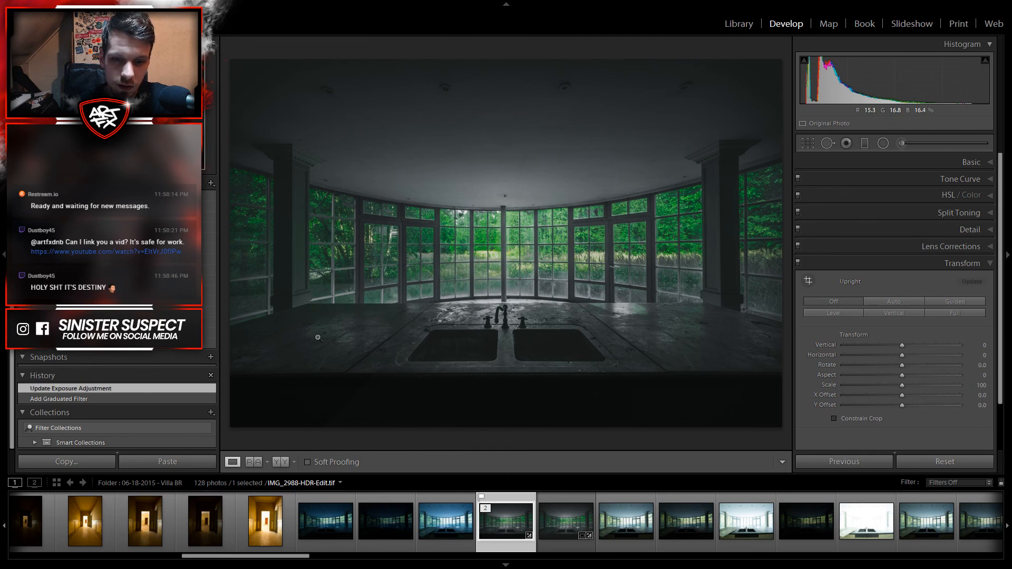
# Step: Open the 06-18-2015 - Chambre du Commerce folder in the Library and show its first photo in Develop
pyautogui.click(737, 25)
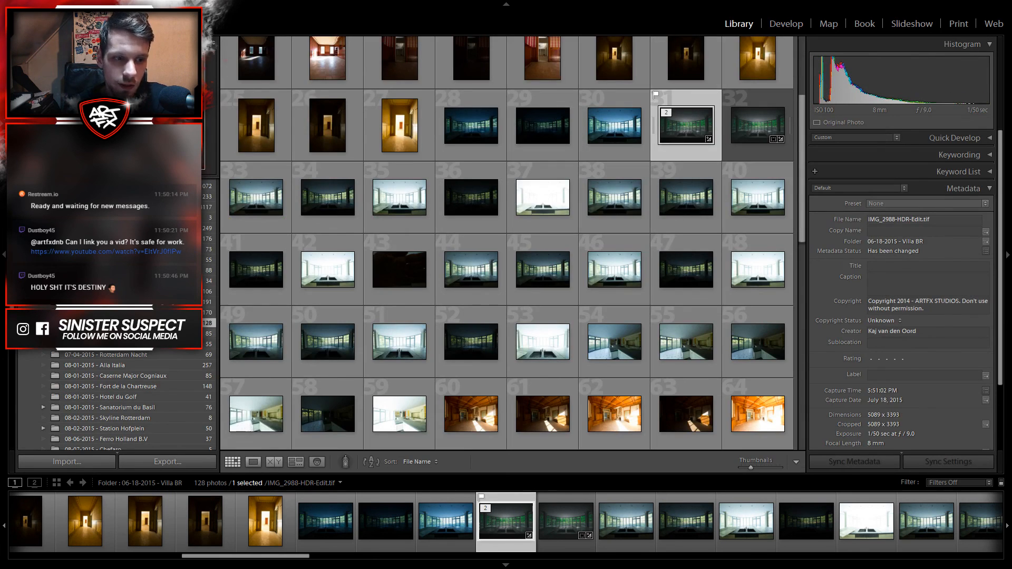
pyautogui.click(129, 314)
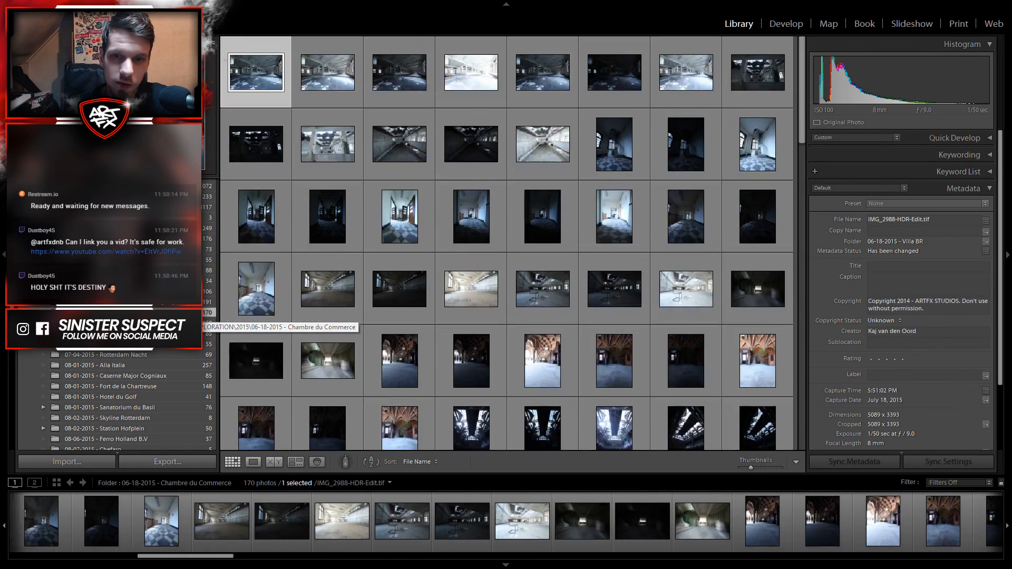
pyautogui.click(783, 25)
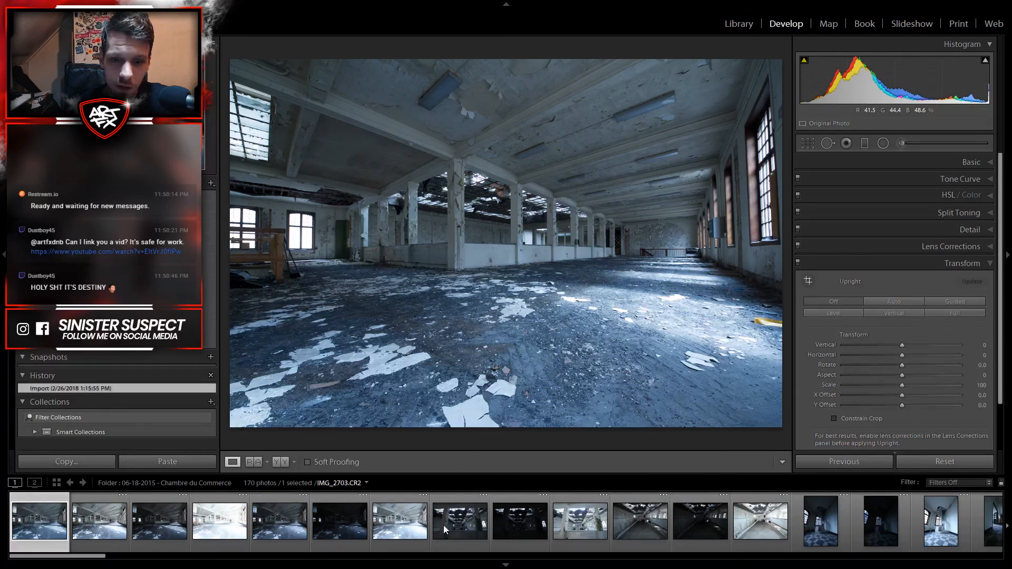
# Step: Look through the folder's photos, viewing the staircase hall IMG_2736, the vaulted gallery IMG_2740 and the glass-roofed hall IMG_2751
pyautogui.scroll(-6, 413, 529)
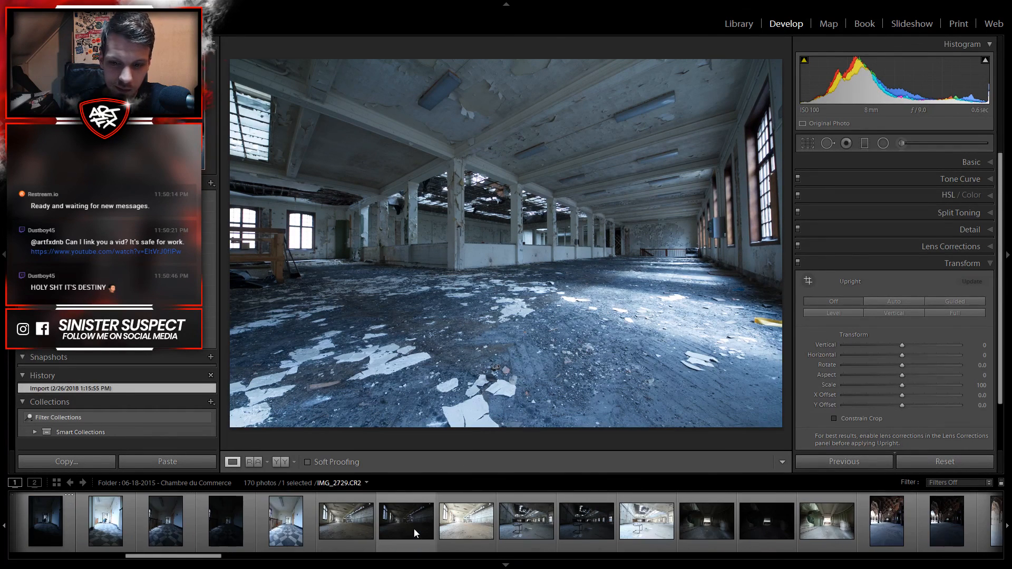
pyautogui.scroll(-5, 414, 529)
pyautogui.scroll(-5, 413, 529)
pyautogui.scroll(5, 414, 529)
pyautogui.click(533, 524)
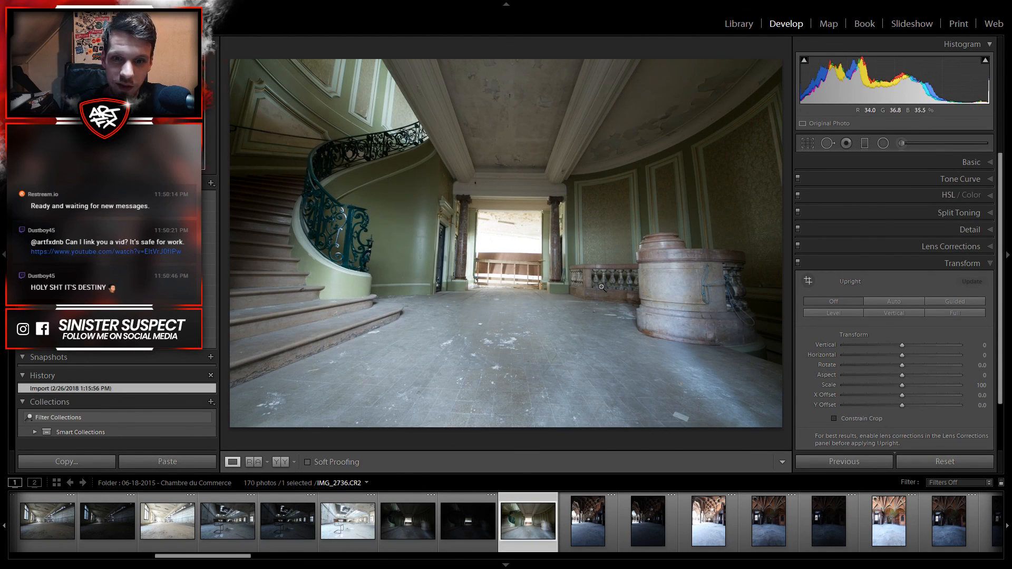
pyautogui.click(591, 517)
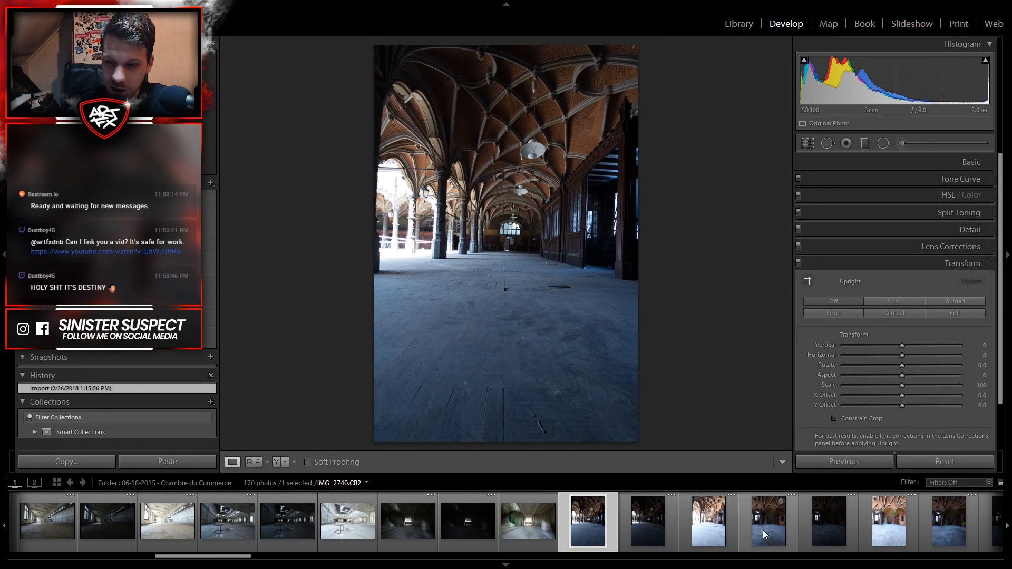
pyautogui.scroll(-4, 762, 527)
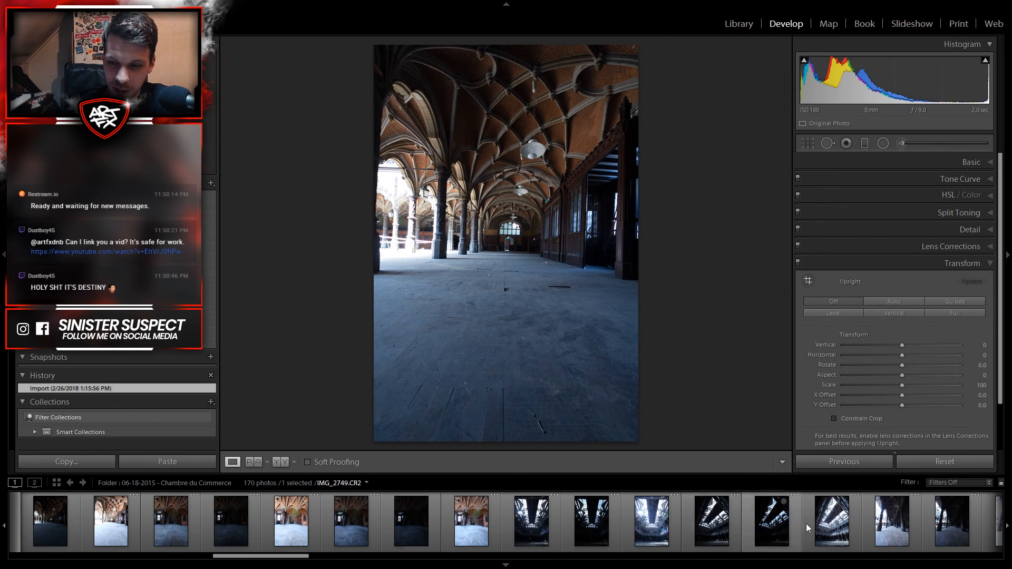
pyautogui.click(830, 532)
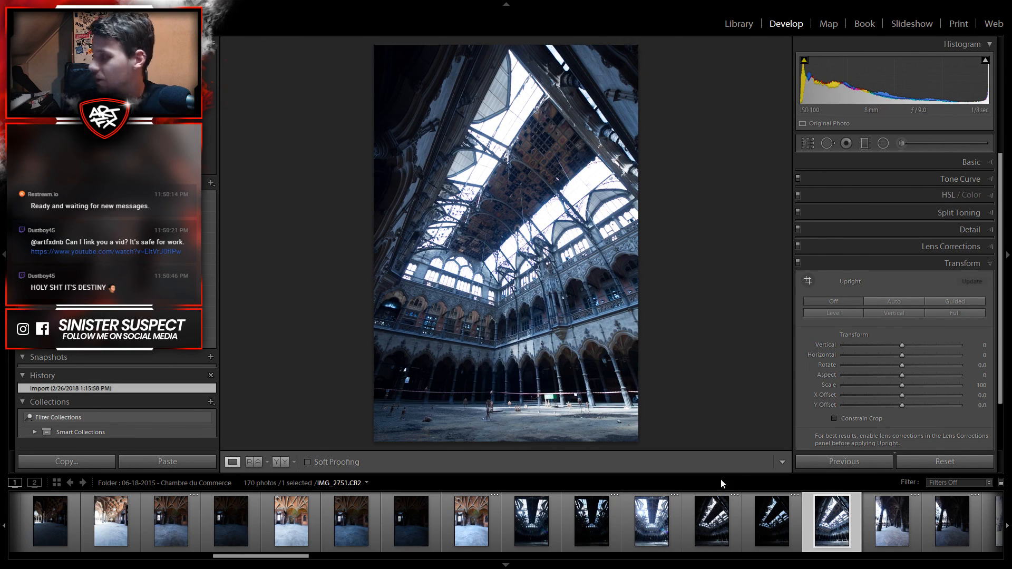
# Step: View the columned gallery IMG_2752 and the glass-roofed hall shots IMG_2763 and IMG_2761
pyautogui.scroll(-3, 777, 533)
pyautogui.press('Right')
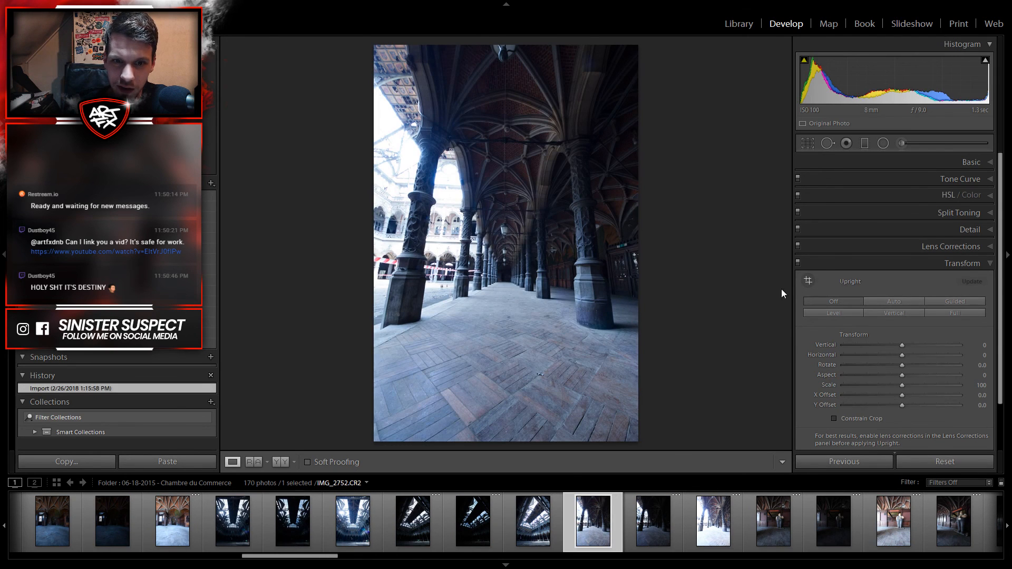
pyautogui.scroll(-3, 798, 501)
pyautogui.scroll(-3, 745, 505)
pyautogui.click(657, 520)
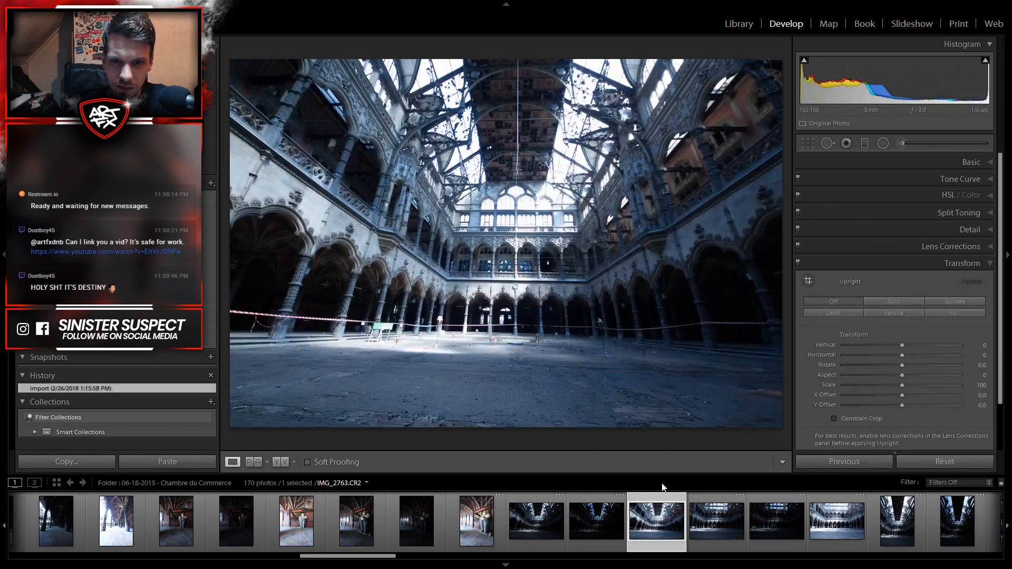
pyautogui.click(534, 523)
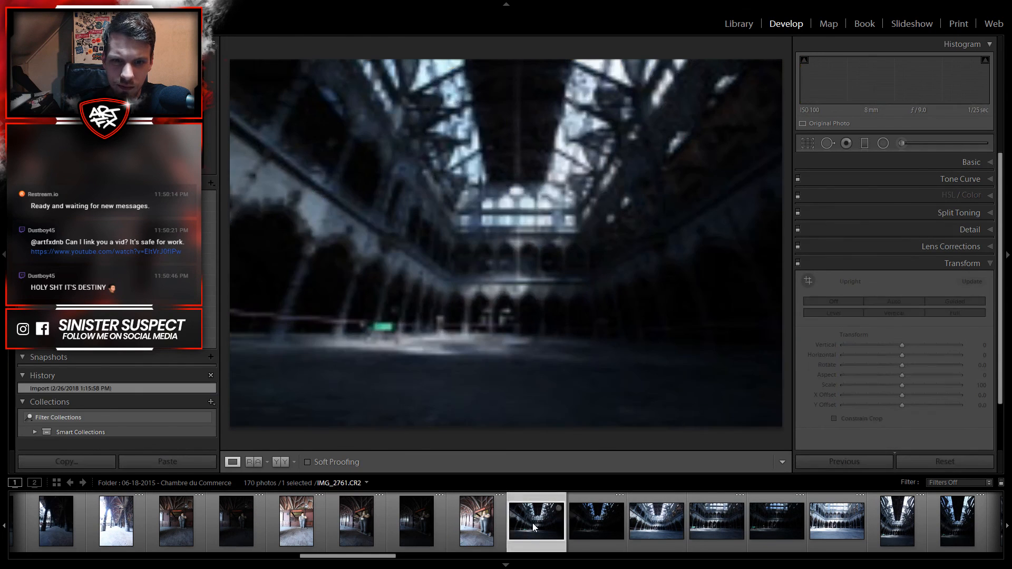
# Step: Compare the bright IMG_2794 of the arched glass doorway with the first exposure of the same bracket
pyautogui.scroll(-10, 852, 527)
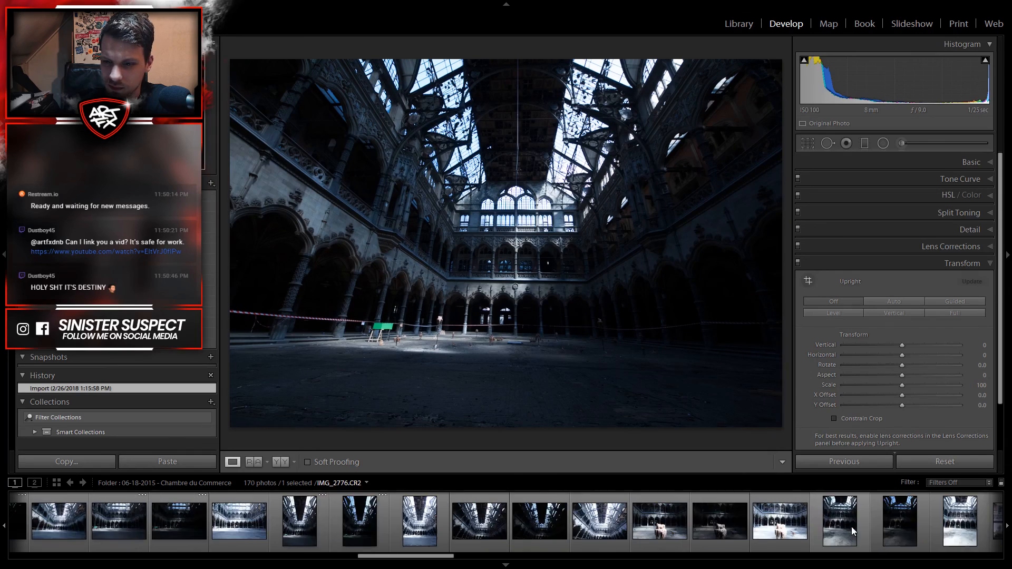
pyautogui.click(737, 524)
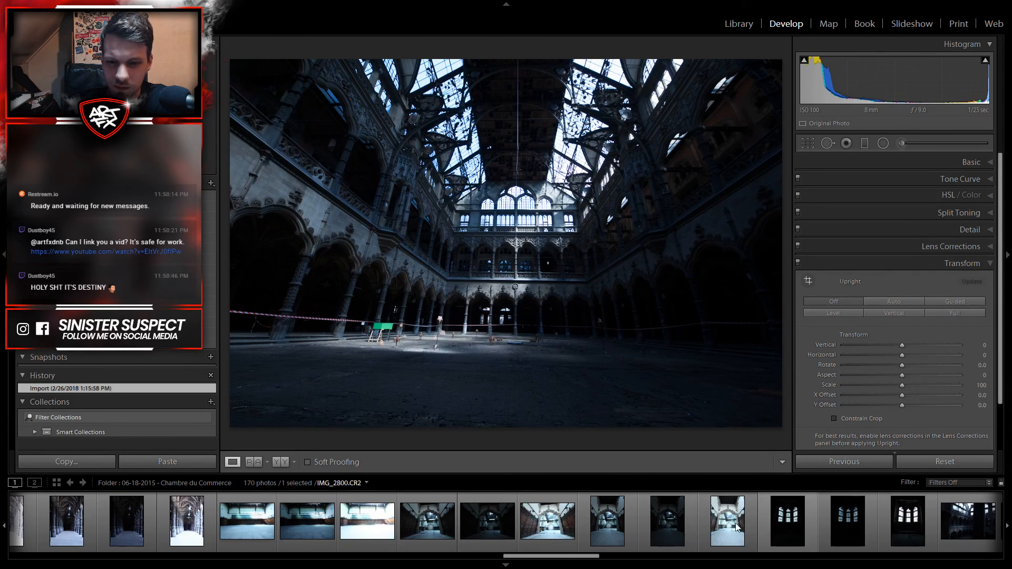
pyautogui.click(549, 524)
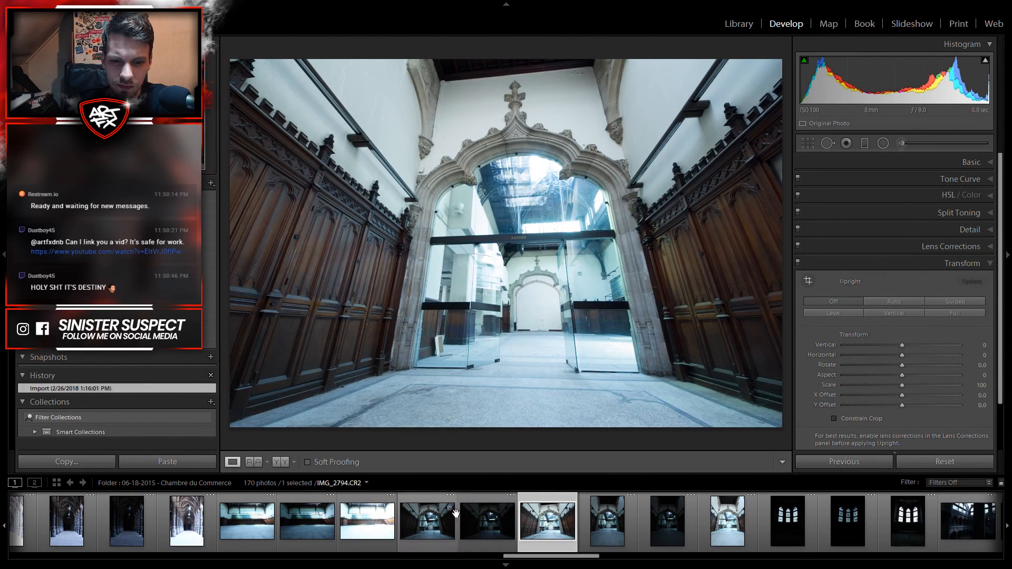
pyautogui.click(440, 514)
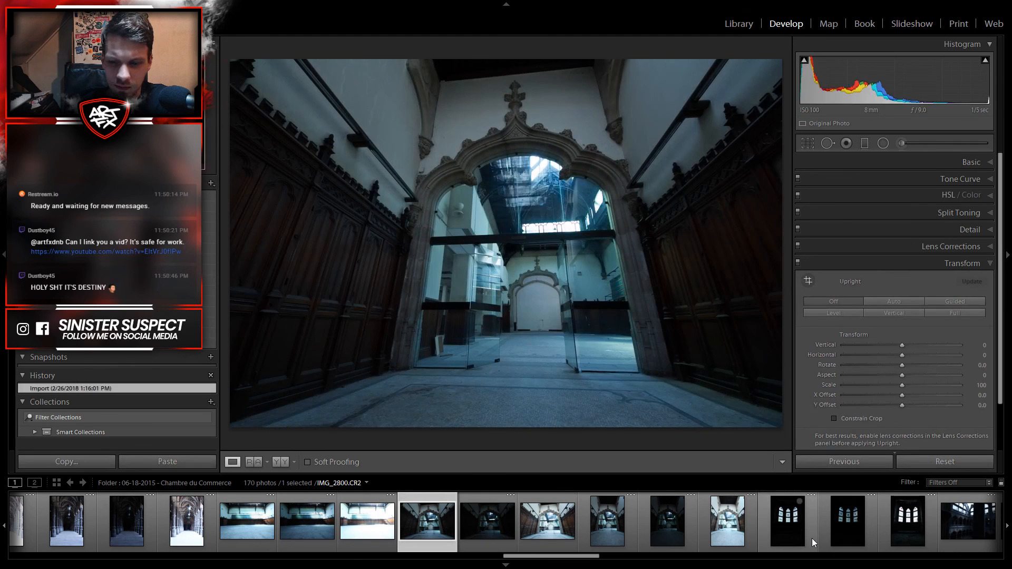
# Step: View the gallery corner IMG_2827 and look through the remaining Chambre du Commerce photos to the end of the folder
pyautogui.scroll(-5, 815, 539)
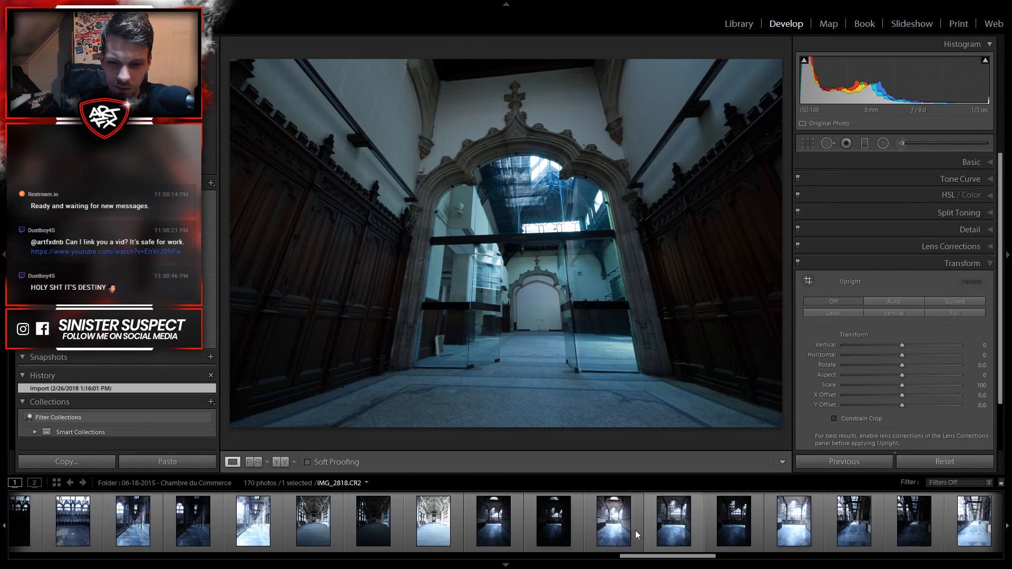
pyautogui.scroll(-4, 890, 512)
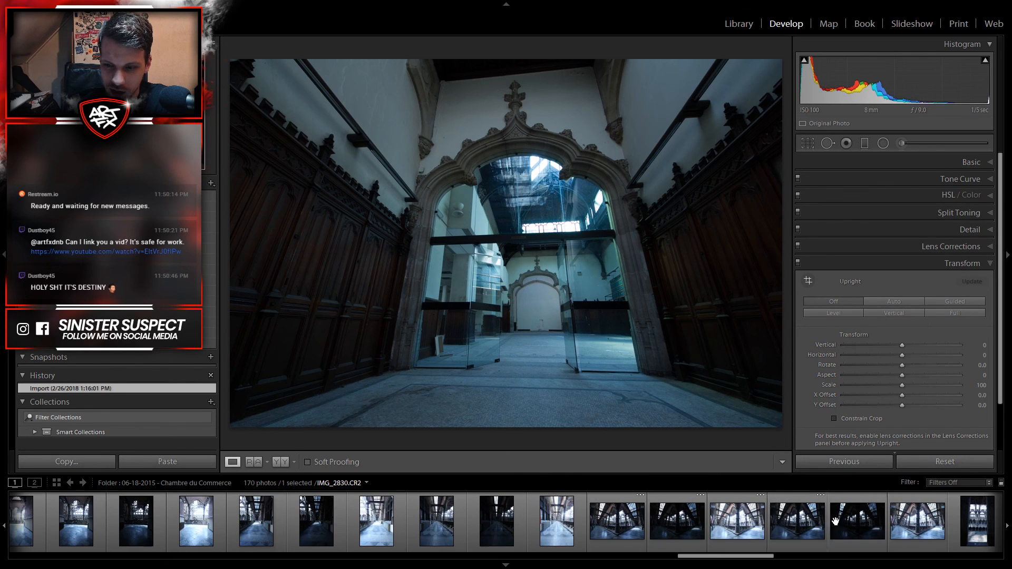
pyautogui.click(623, 529)
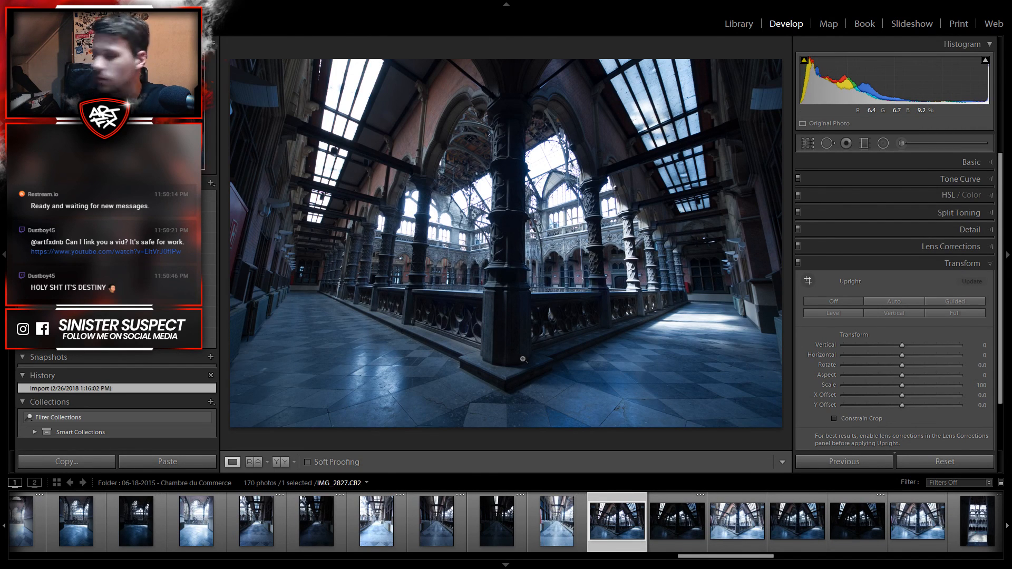
pyautogui.scroll(-3, 789, 523)
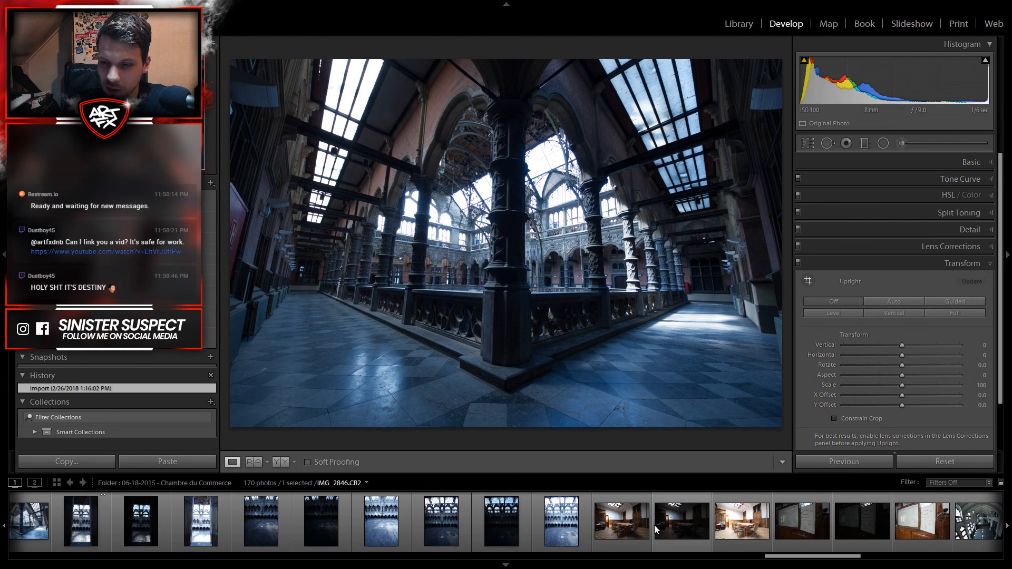
pyautogui.scroll(-5, 758, 519)
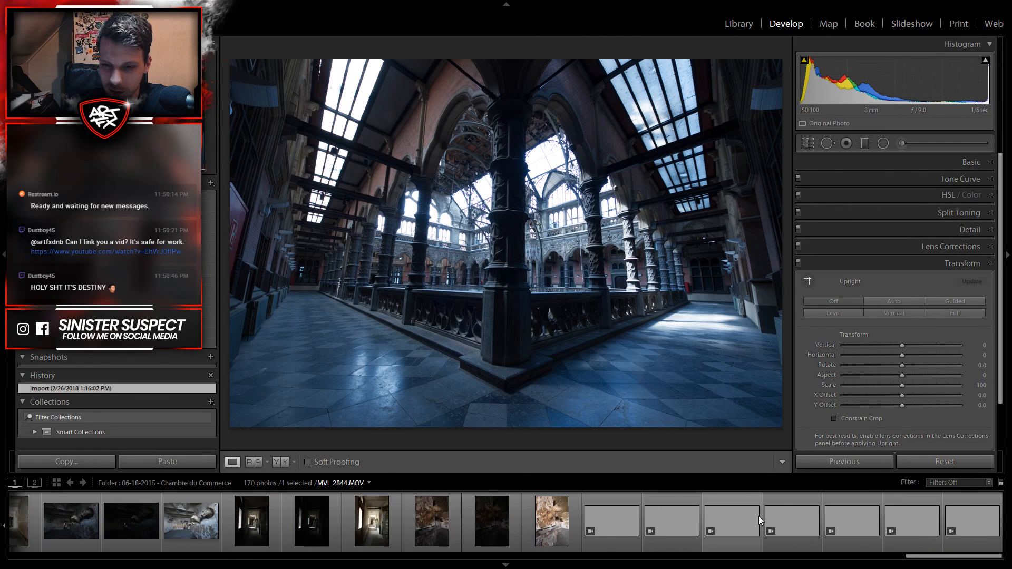
pyautogui.scroll(8, 425, 527)
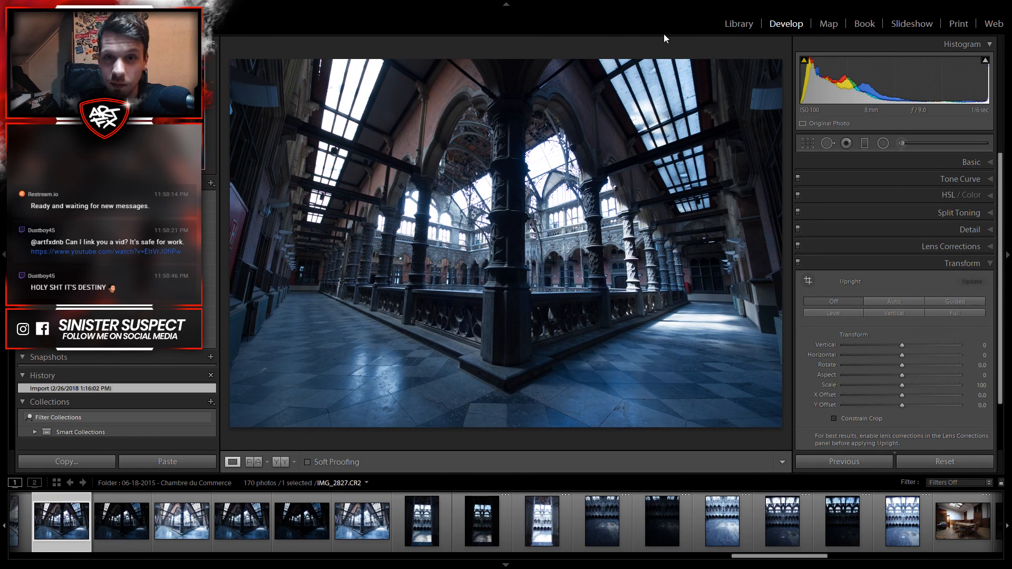
# Step: Open the 06-18-2015 - Villa SC folder in the Library and show its first photo in Develop
pyautogui.click(732, 26)
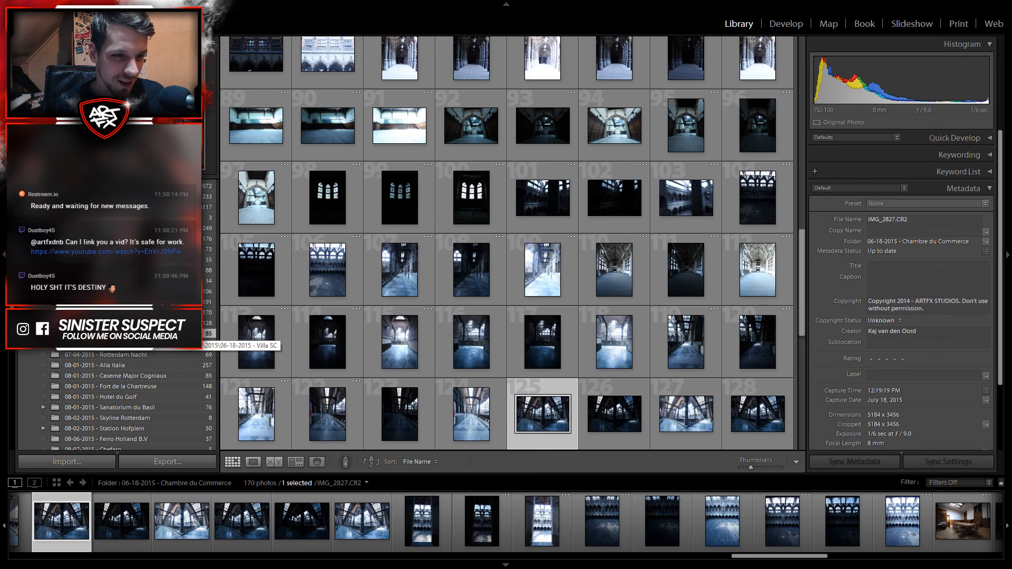
pyautogui.click(158, 334)
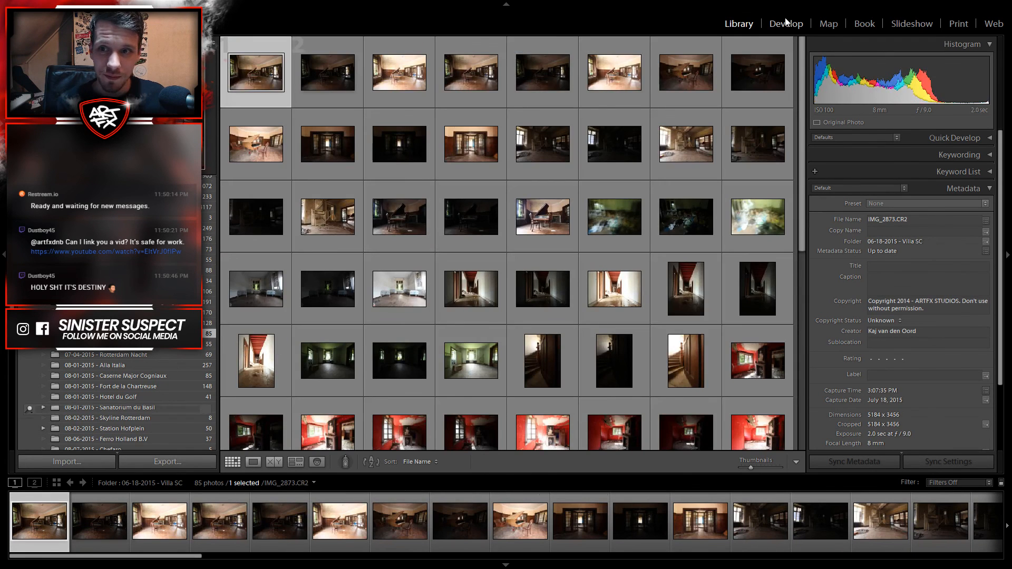
pyautogui.click(786, 23)
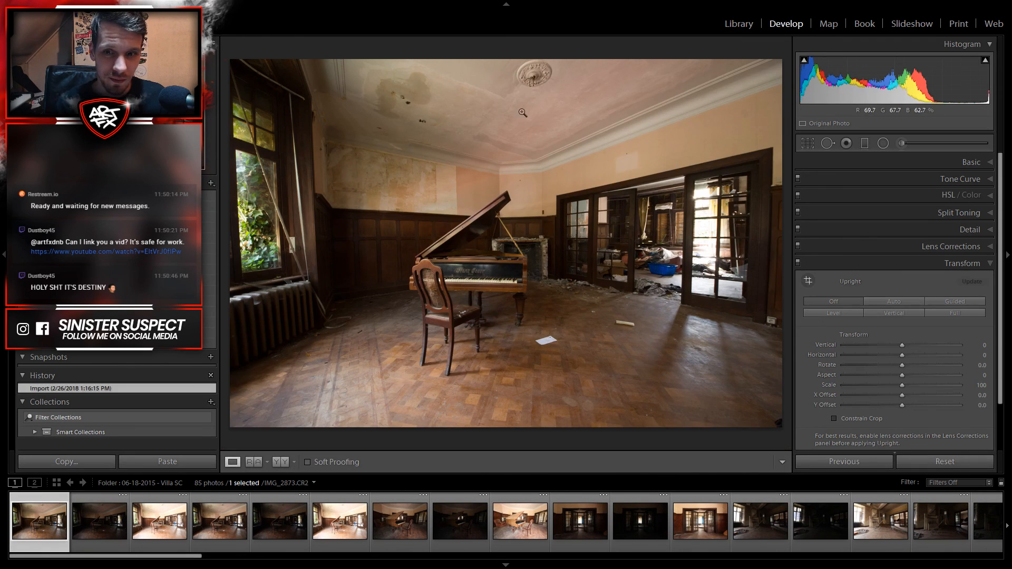
# Step: Inspect the piano room photo IMG_2873 at full size around the glass doors and the blue basket
pyautogui.click(634, 266)
pyautogui.click(626, 237)
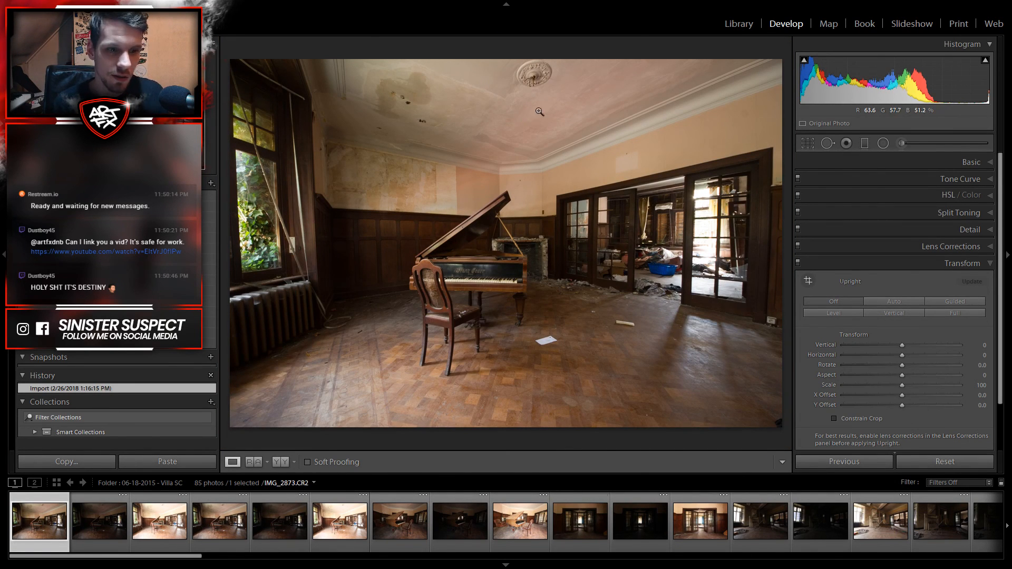
pyautogui.click(594, 201)
pyautogui.moveTo(594, 200); pyautogui.dragTo(384, 203)
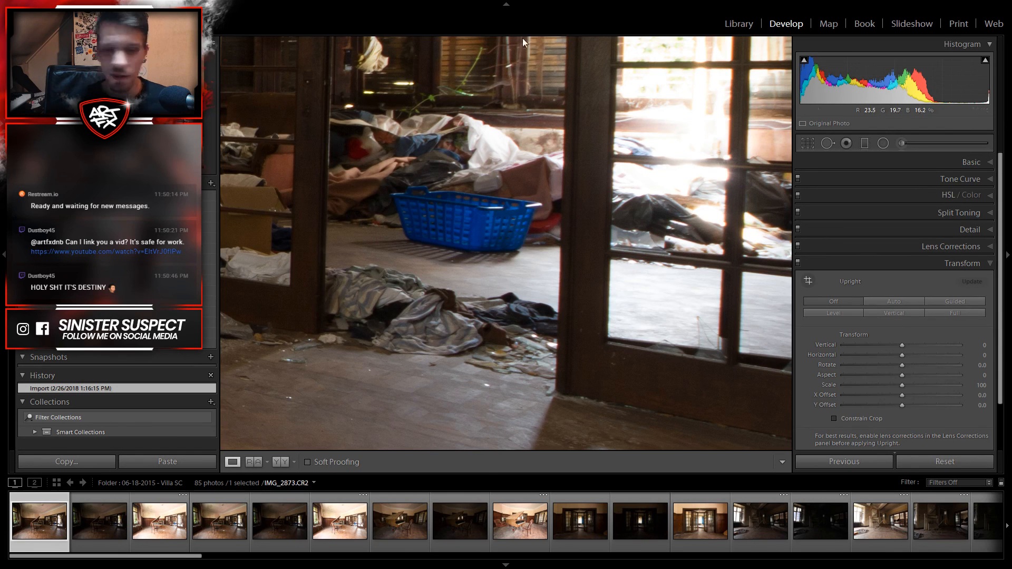
pyautogui.click(511, 147)
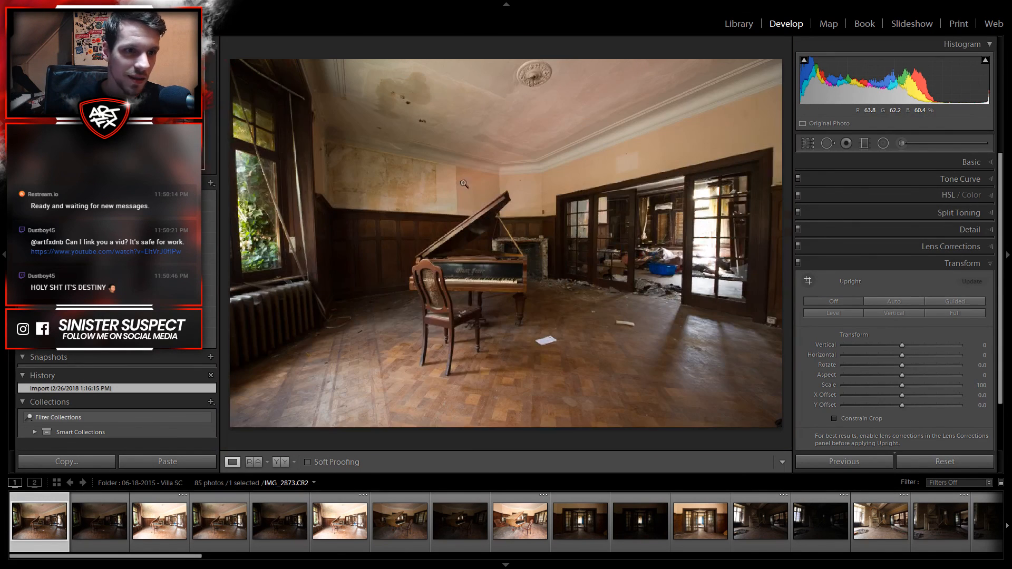
# Step: Look through the Villa SC photos and view the overgrown house exterior IMG_2927
pyautogui.scroll(-15, 374, 542)
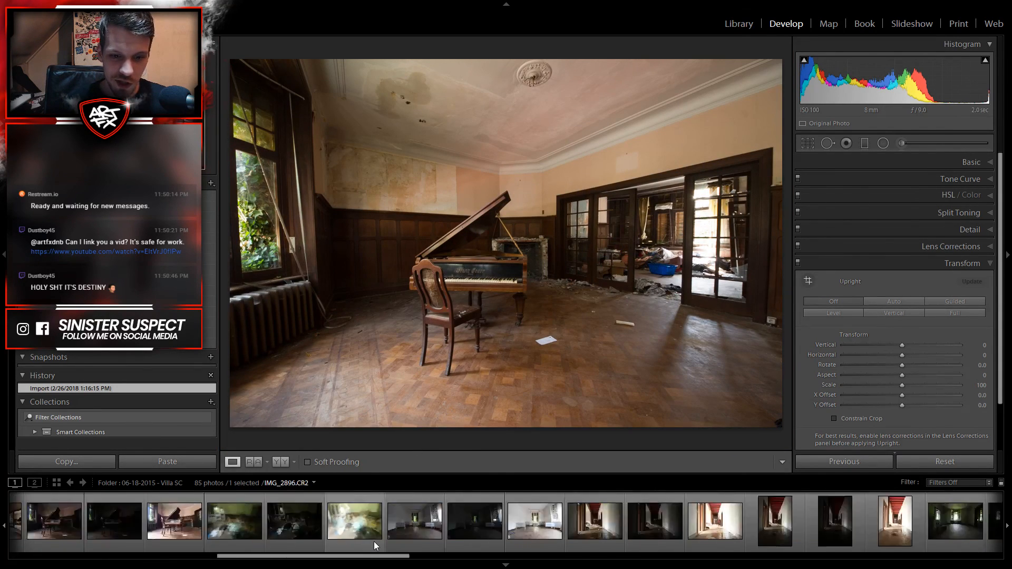
pyautogui.scroll(8, 374, 542)
pyautogui.click(345, 523)
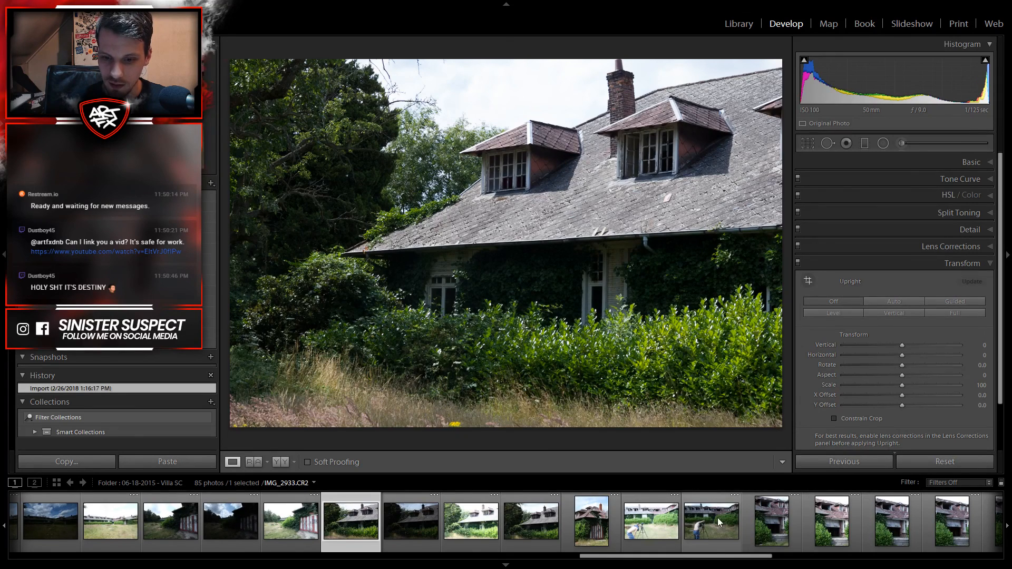
pyautogui.scroll(7, 717, 518)
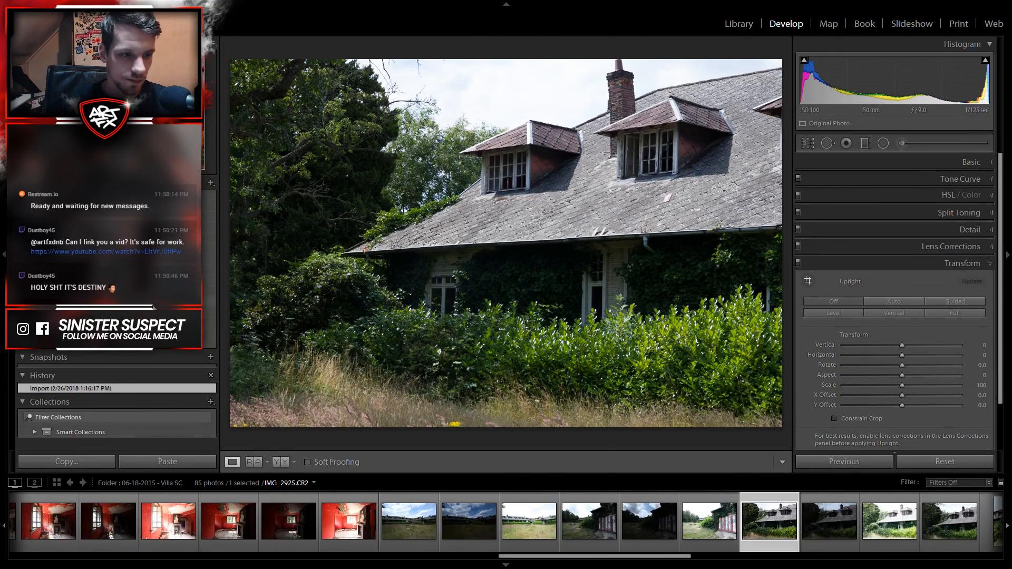
# Step: Browse the 07-04-2015 - Rotterdam Nacht and 08-01-2015 - Caserne Major Cogniaux folders in the Library grid
pyautogui.click(737, 24)
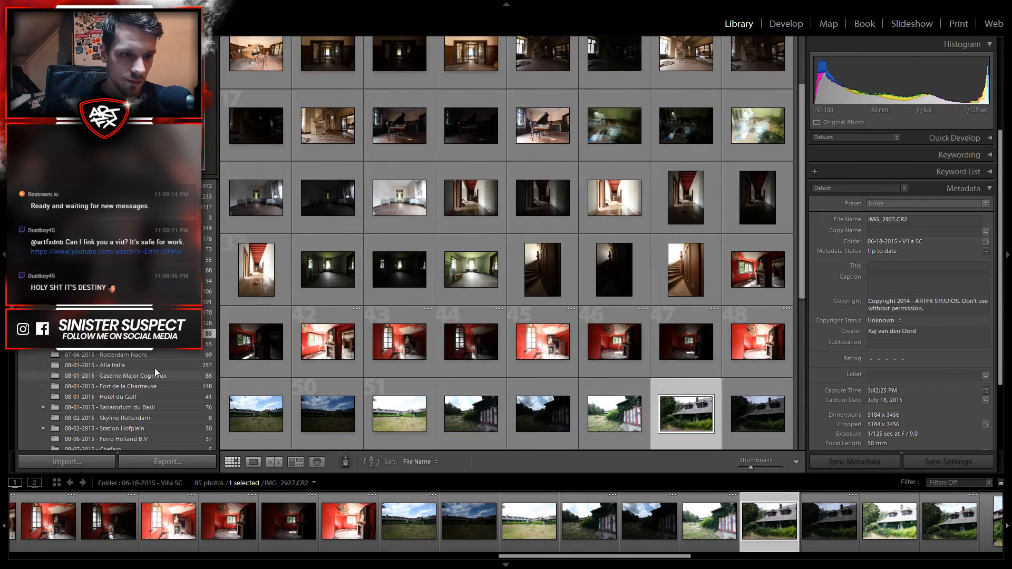
pyautogui.click(125, 358)
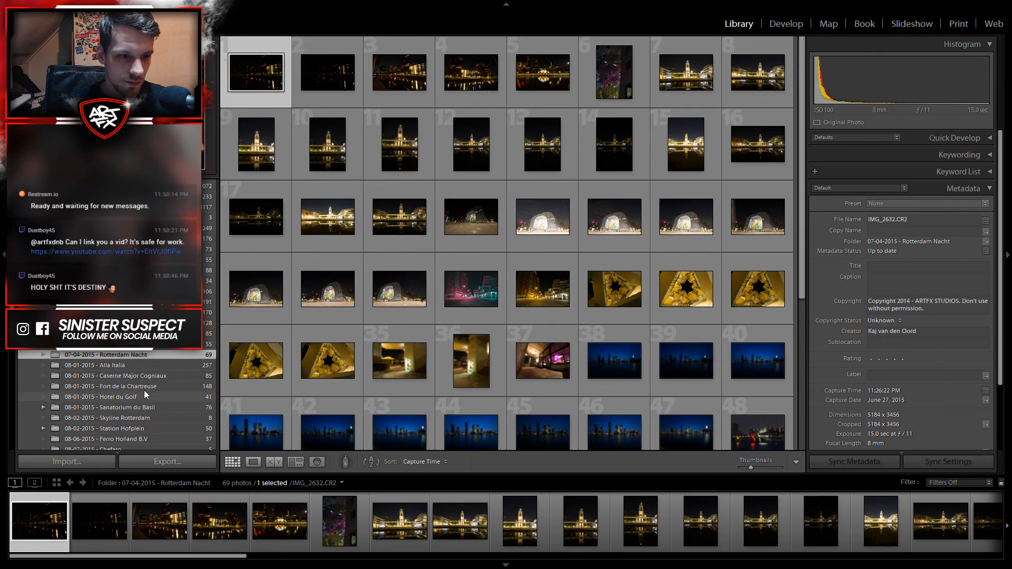
pyautogui.click(141, 374)
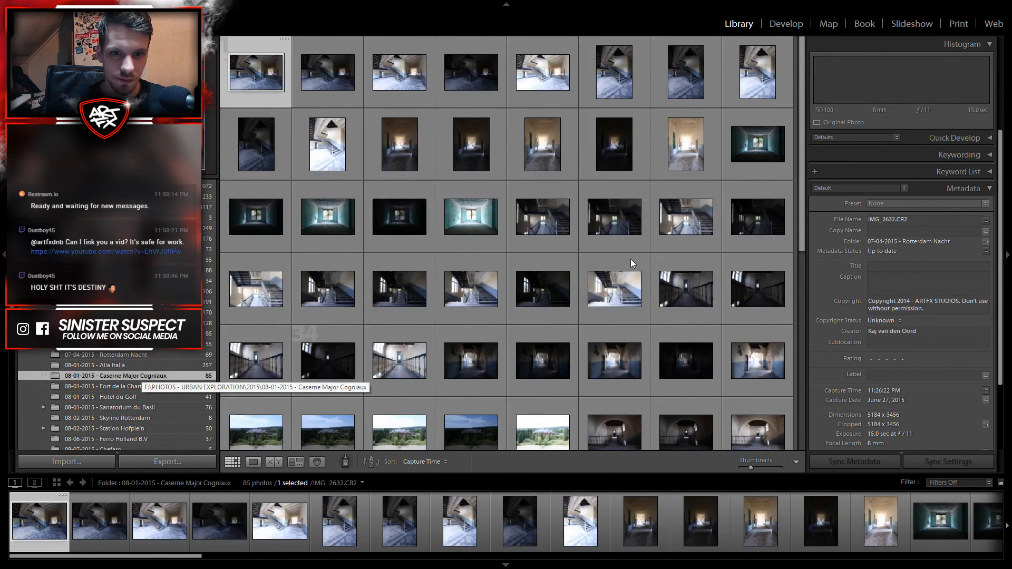
pyautogui.scroll(-2, 622, 259)
pyautogui.scroll(-3, 622, 257)
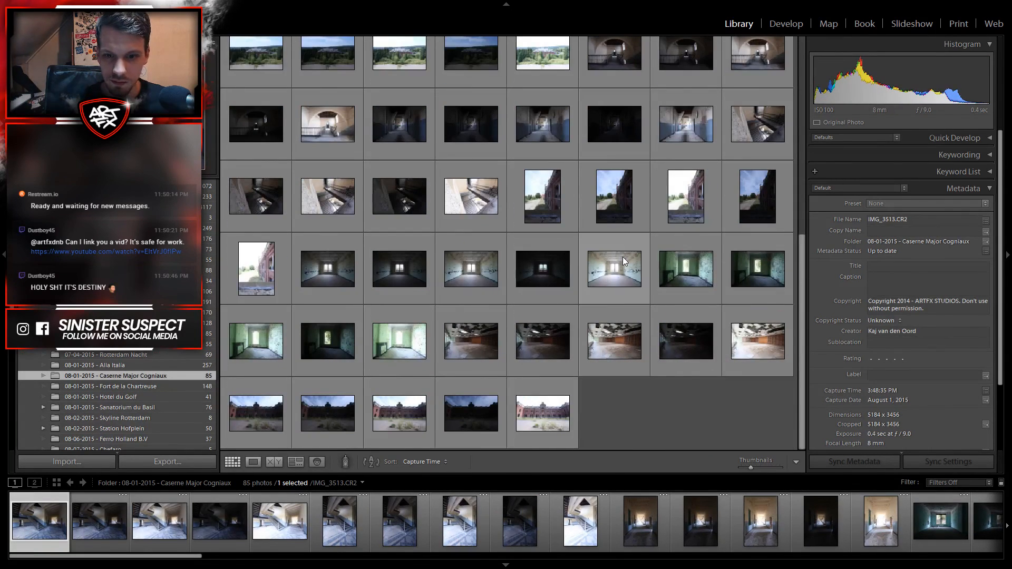
# Step: Open the 08-01-2015 - Fort de la Chartreuse folder and inspect its first photo, the brick corridor IMG_3598, at full size in Develop
pyautogui.click(121, 386)
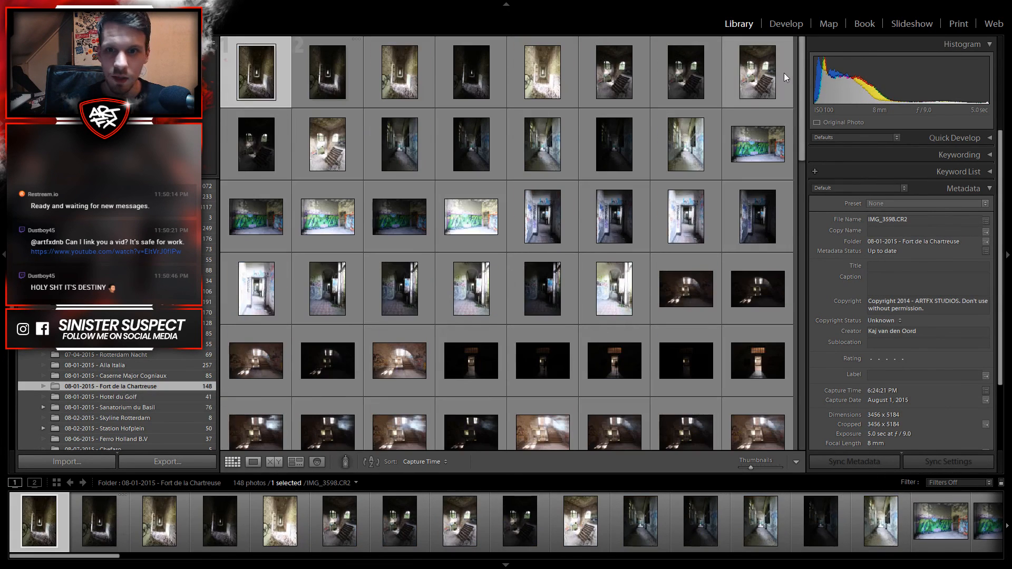
pyautogui.click(785, 25)
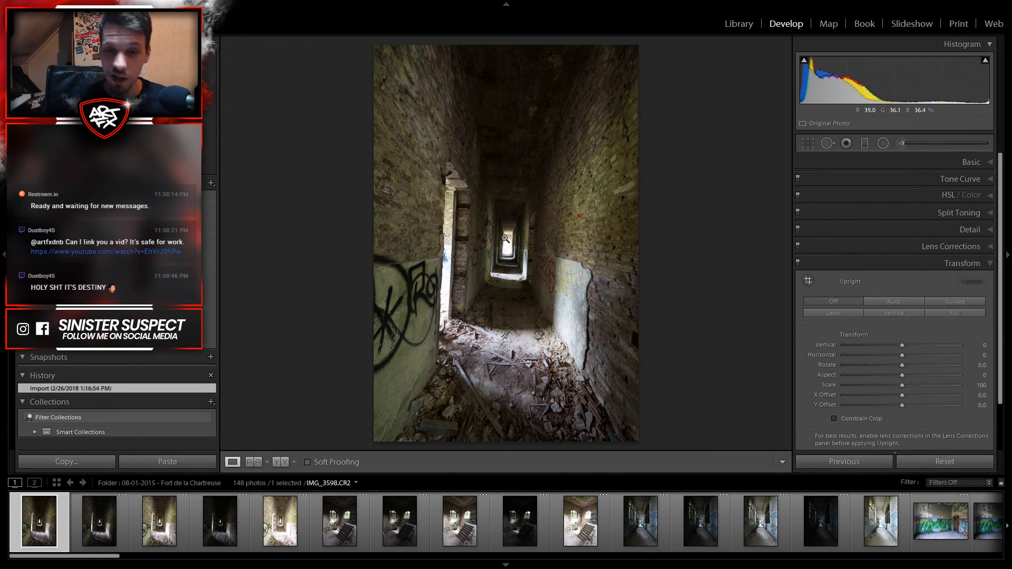
pyautogui.click(528, 267)
pyautogui.moveTo(590, 142); pyautogui.dragTo(327, 305)
pyautogui.moveTo(623, 237); pyautogui.dragTo(432, 222)
pyautogui.moveTo(603, 221); pyautogui.dragTo(369, 277)
pyautogui.click(367, 281)
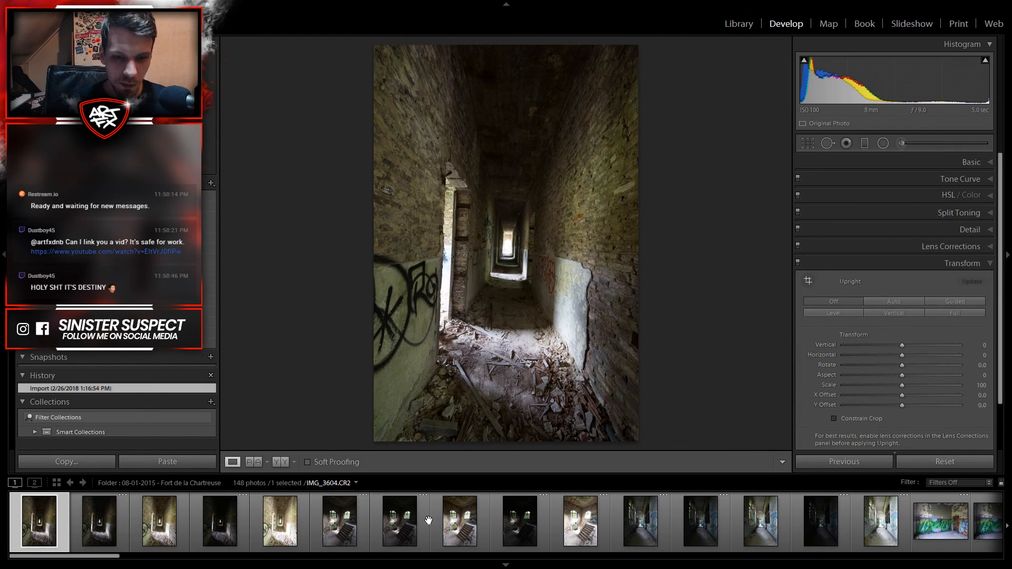
# Step: View the staircase room IMG_3603 and the graffiti corridor IMG_3610, and browse through the rest of the Fort de la Chartreuse photos
pyautogui.click(336, 537)
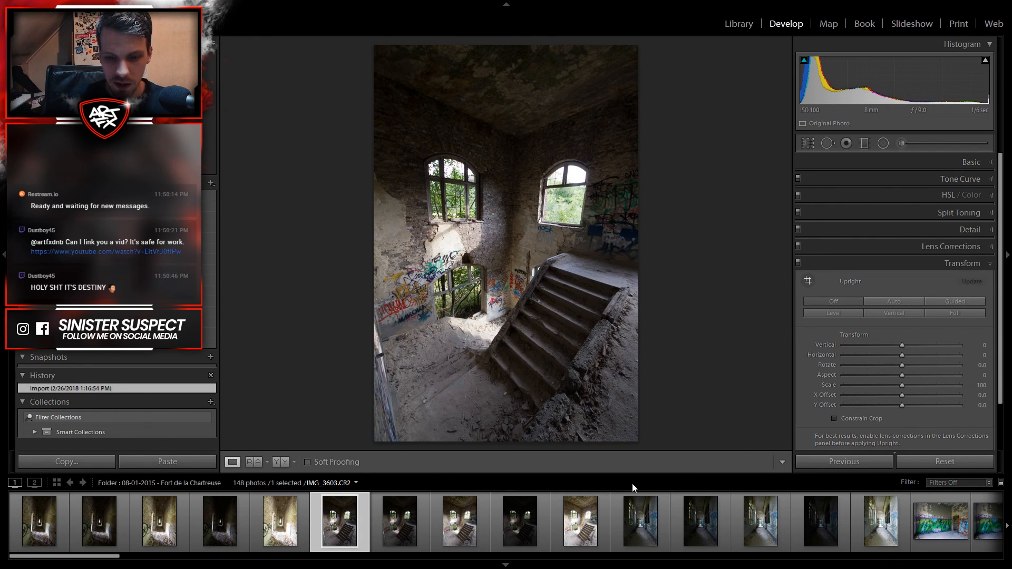
pyautogui.scroll(-5, 628, 512)
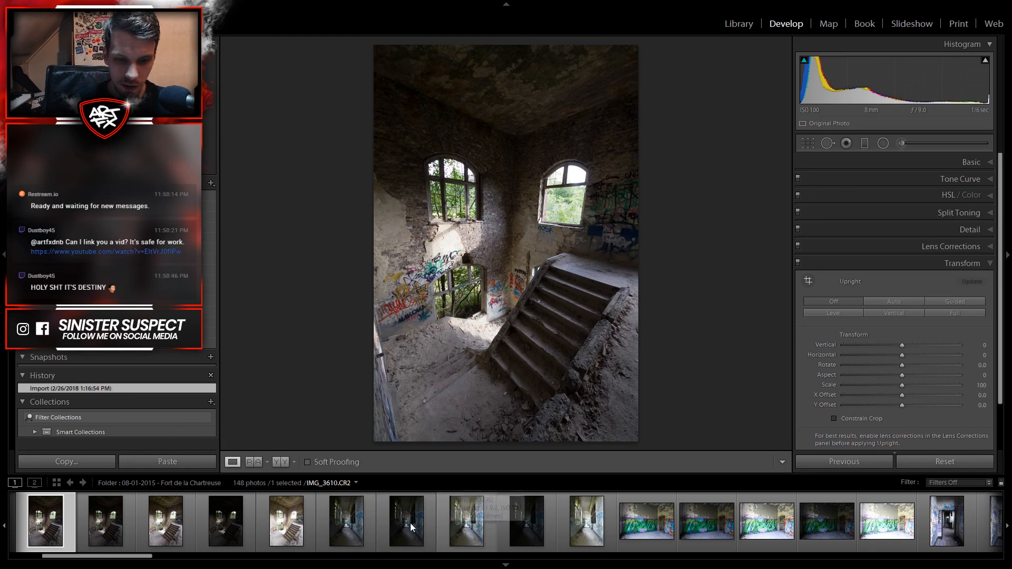
pyautogui.click(454, 531)
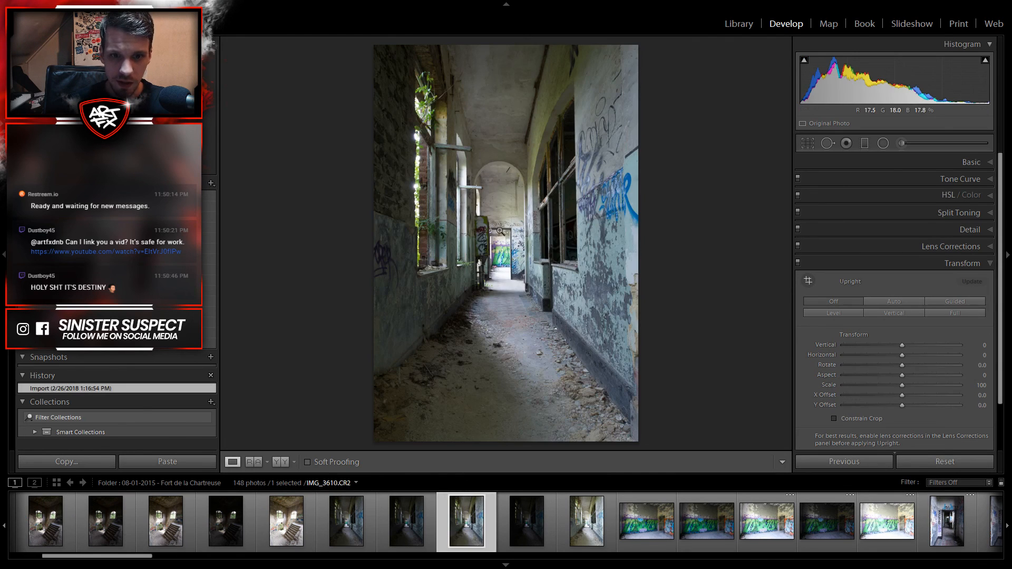
pyautogui.scroll(-5, 582, 555)
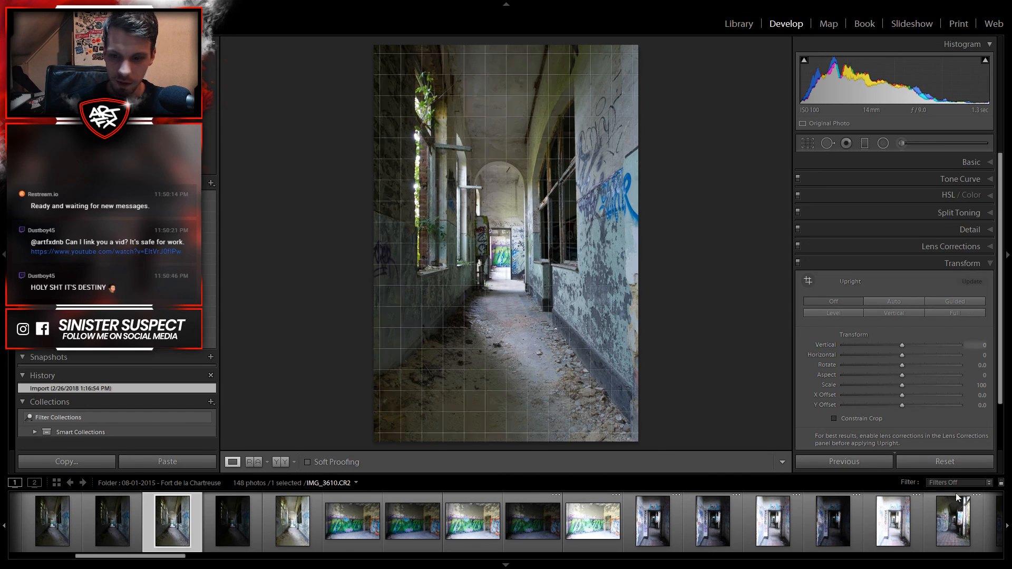
pyautogui.scroll(-10, 656, 514)
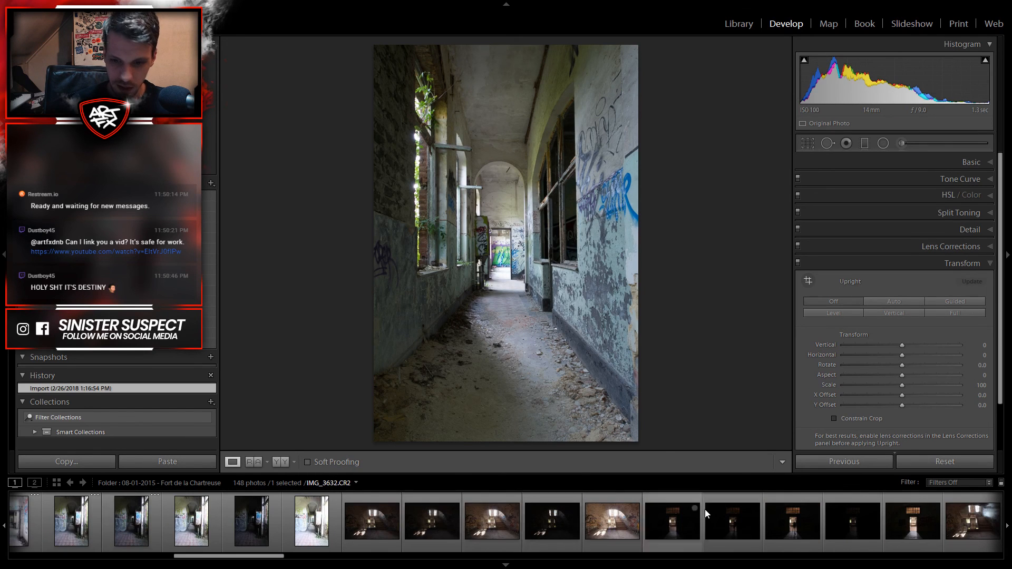
pyautogui.scroll(-10, 720, 506)
pyautogui.scroll(-20, 720, 506)
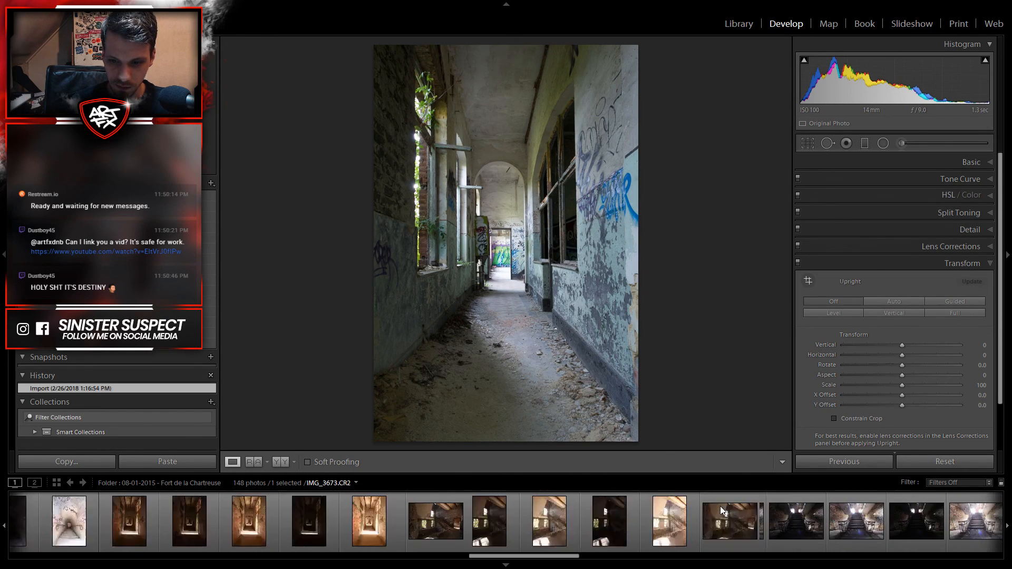
pyautogui.scroll(-20, 720, 509)
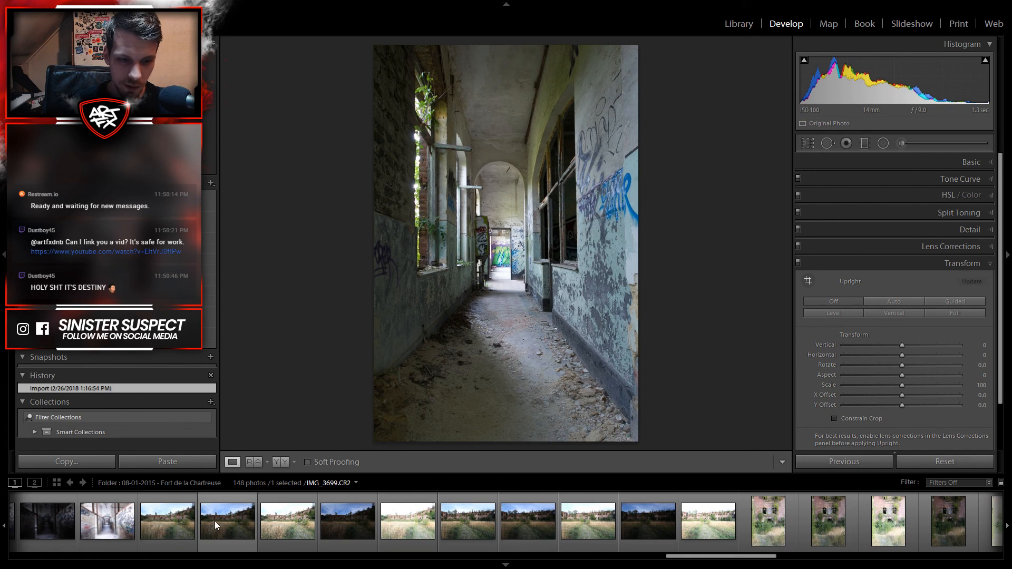
# Step: Open the fort exterior photo IMG_3699 and inspect its overgrown brick facades, roofline and trees at full size
pyautogui.click(228, 536)
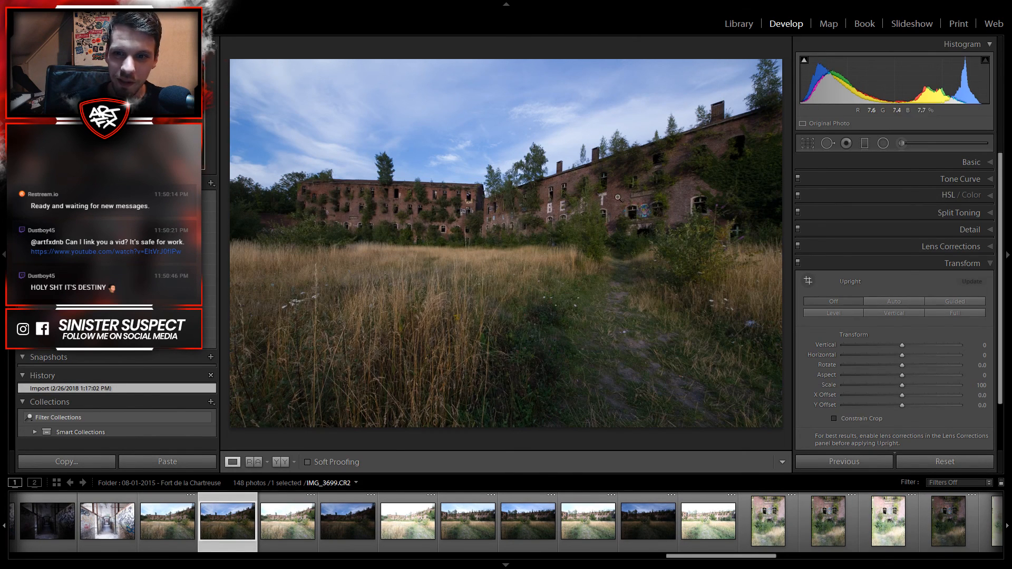
pyautogui.click(425, 223)
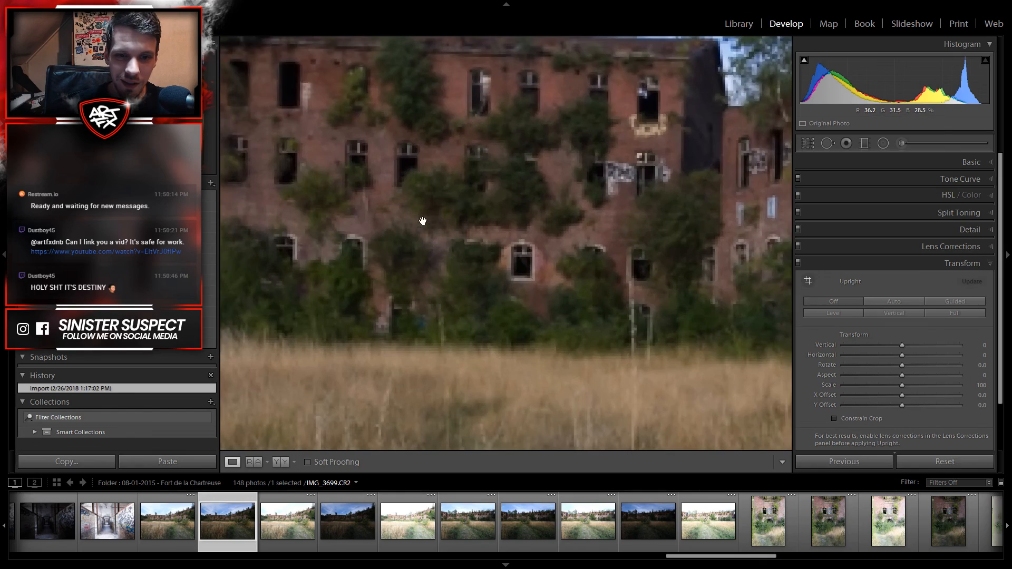
pyautogui.moveTo(506, 174); pyautogui.dragTo(484, 270)
pyautogui.moveTo(635, 240); pyautogui.dragTo(285, 336)
pyautogui.moveTo(362, 156); pyautogui.dragTo(536, 214)
pyautogui.moveTo(230, 220); pyautogui.dragTo(455, 218)
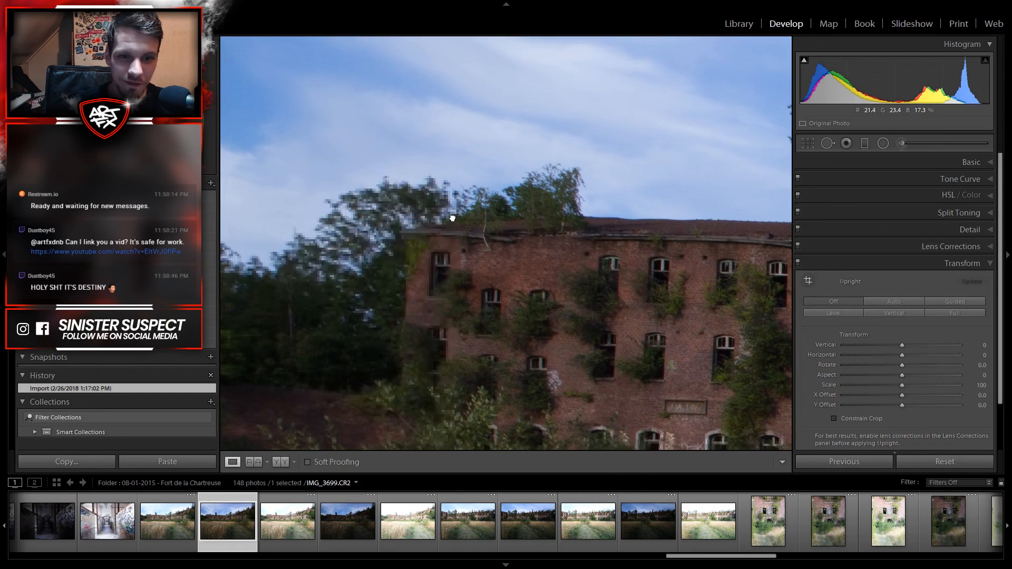
pyautogui.moveTo(611, 253); pyautogui.dragTo(296, 278)
pyautogui.moveTo(610, 284); pyautogui.dragTo(325, 259)
pyautogui.moveTo(542, 297); pyautogui.dragTo(401, 258)
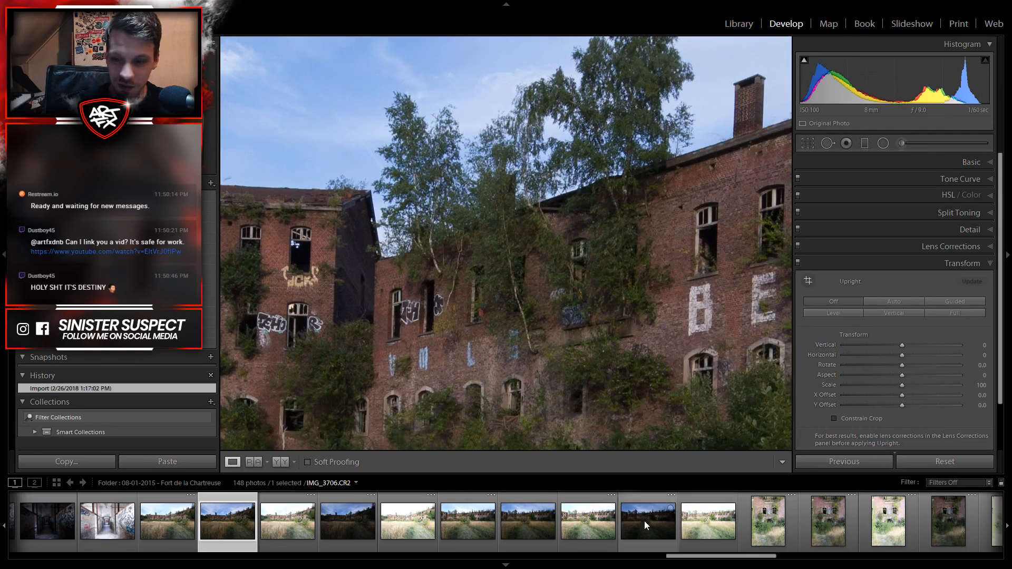
# Step: View the collapsed-roof room IMG_3692 up close and as a whole, and look through the remaining exterior photos of the fort
pyautogui.scroll(5, 428, 529)
pyautogui.scroll(5, 405, 523)
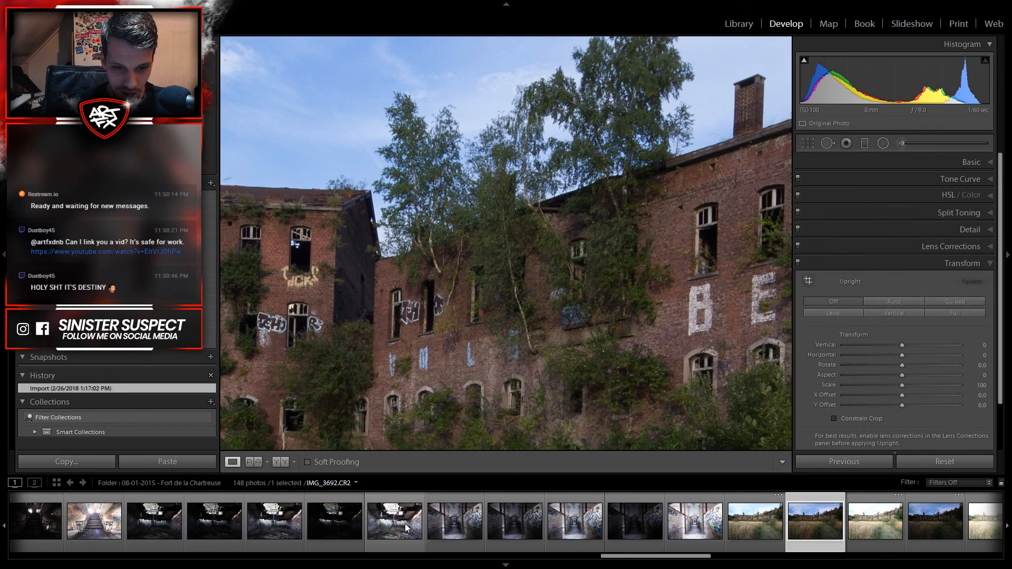
pyautogui.click(385, 524)
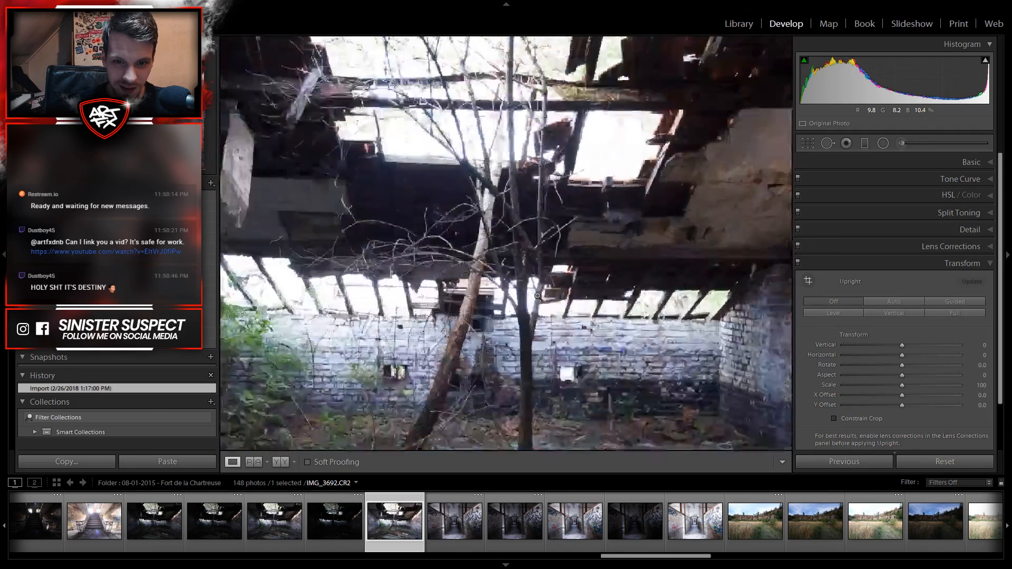
pyautogui.click(538, 297)
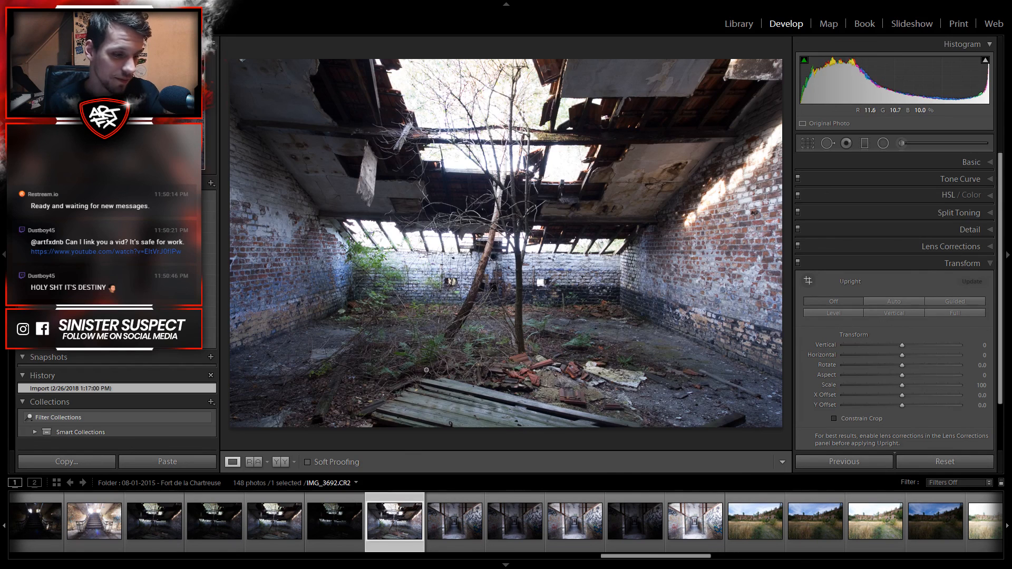
pyautogui.scroll(-5, 713, 530)
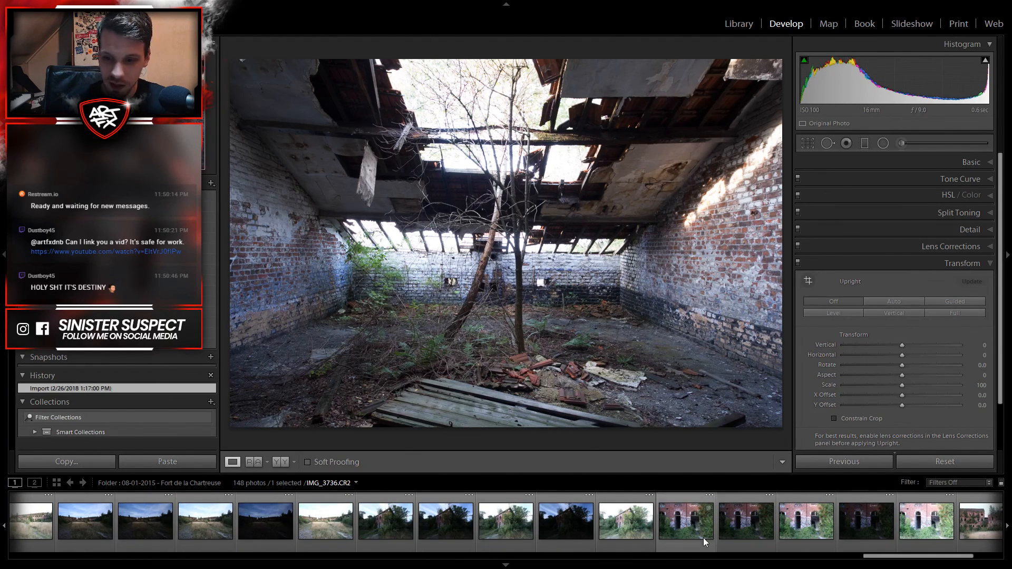
# Step: Open the 08-01-2015 - Hotel du Golf folder and view the chair and table photo IMG_3475 and the porch photo IMG_3479 in Develop
pyautogui.click(737, 23)
pyautogui.click(111, 395)
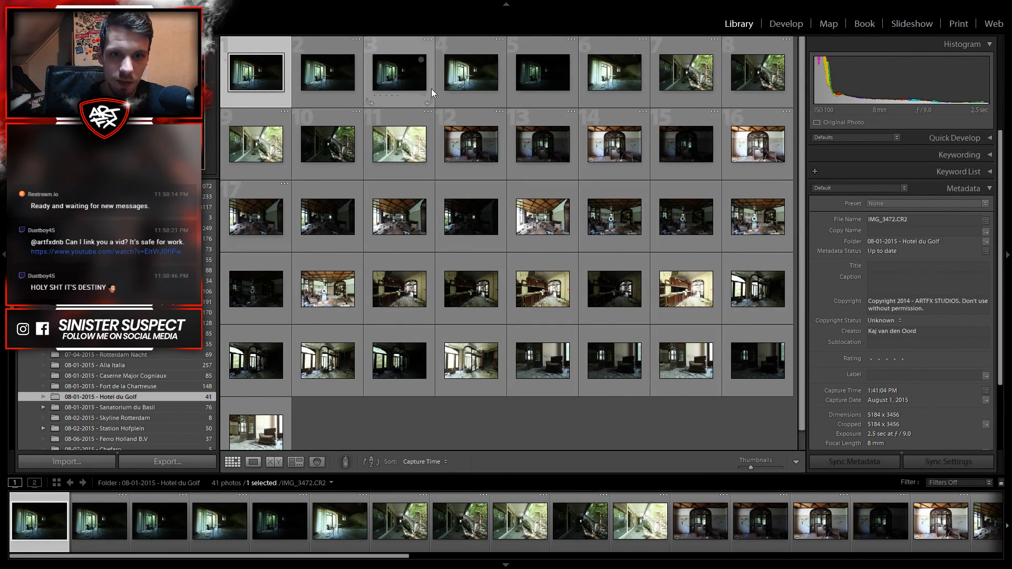
pyautogui.click(470, 73)
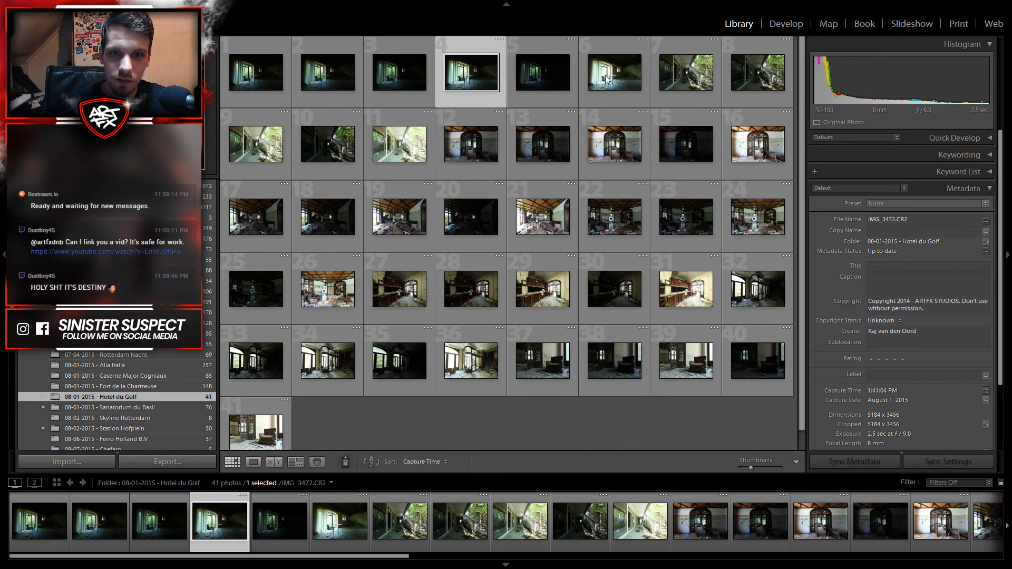
pyautogui.click(786, 23)
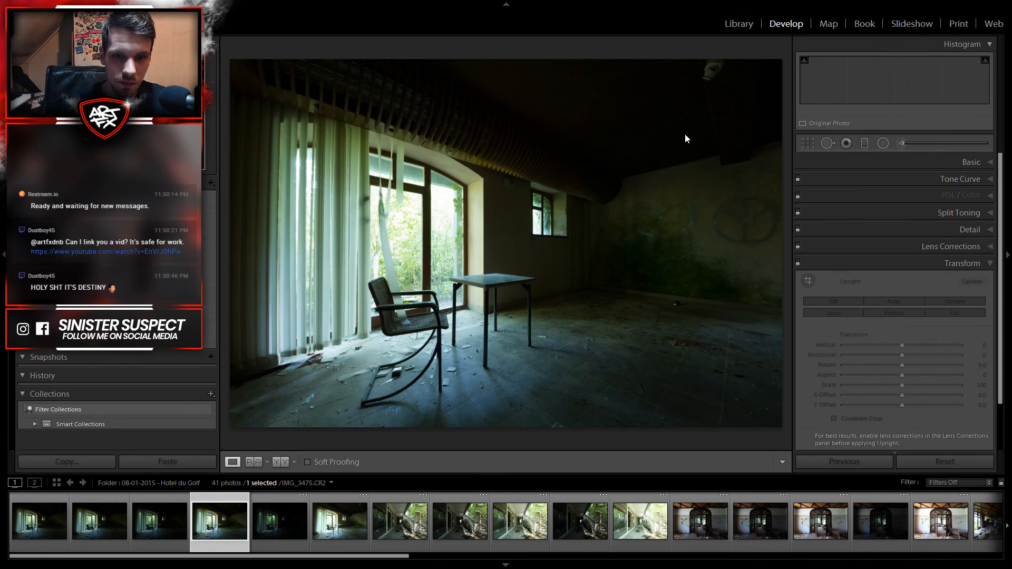
pyautogui.scroll(-5, 523, 505)
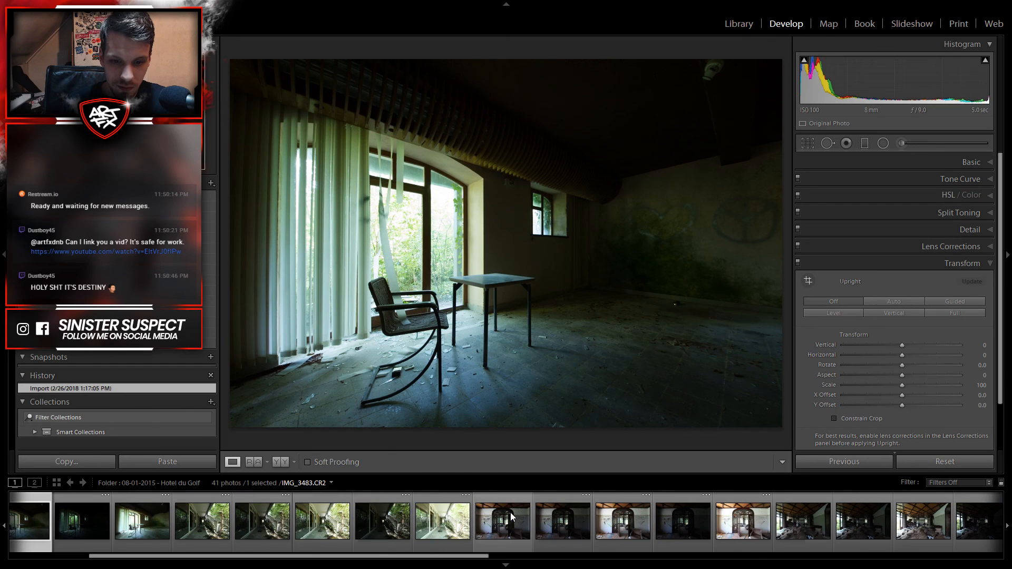
pyautogui.click(262, 521)
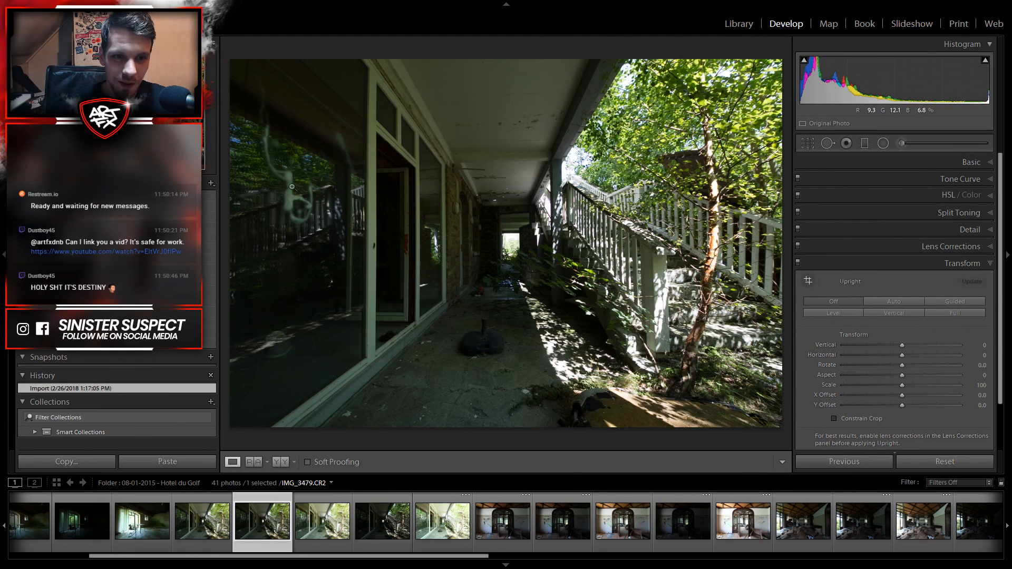
# Step: Open the lounge photo IMG_3493 with the old weighing scale and inspect its details at full size
pyautogui.scroll(-10, 727, 524)
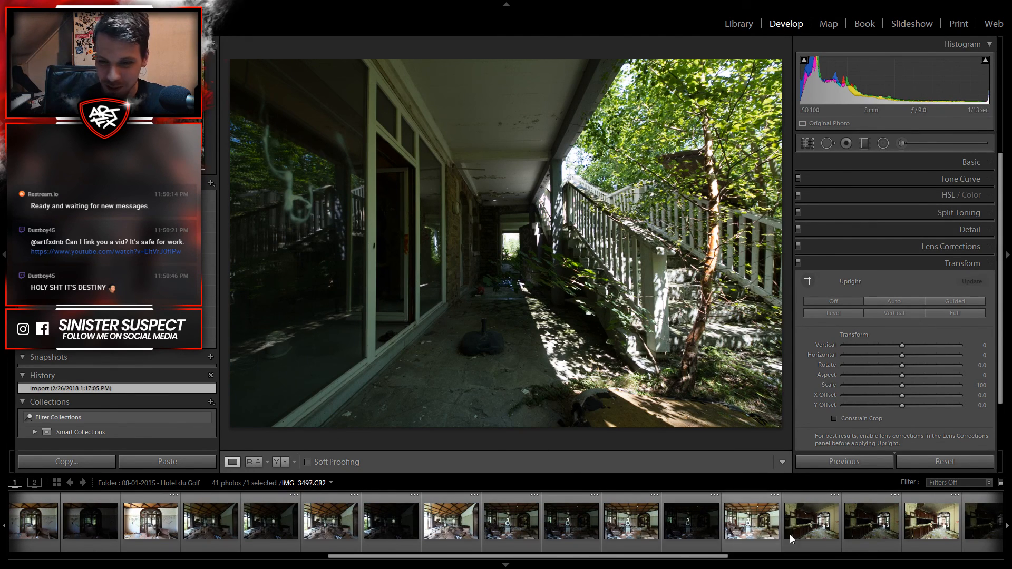
pyautogui.click(536, 536)
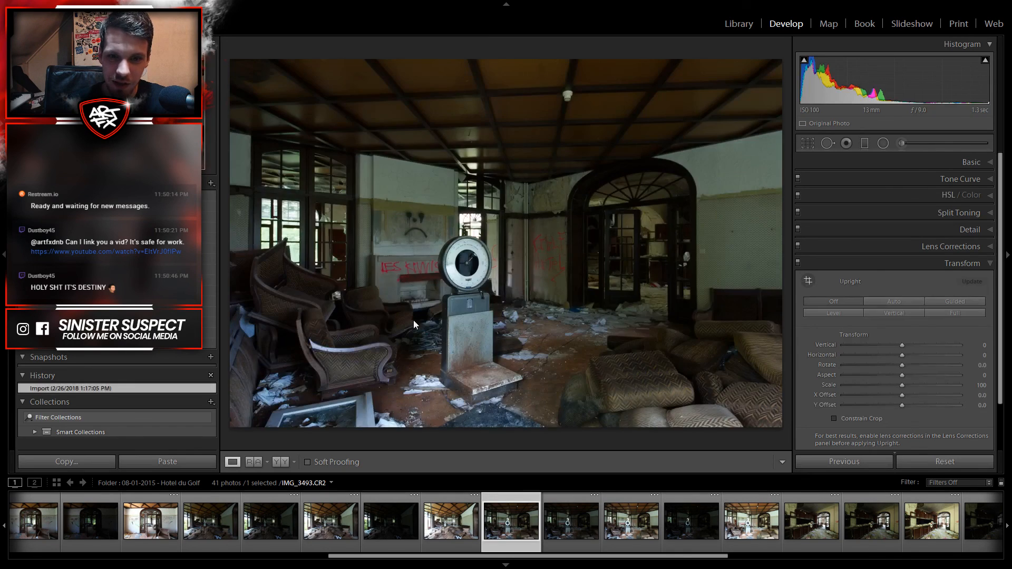
pyautogui.click(600, 315)
pyautogui.click(600, 315)
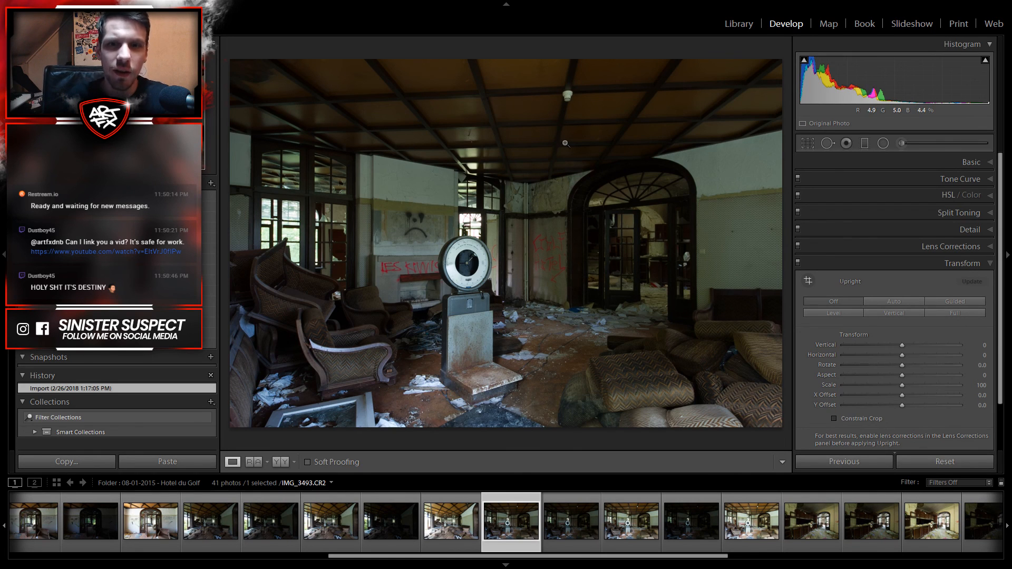
pyautogui.click(593, 322)
pyautogui.moveTo(533, 266); pyautogui.dragTo(262, 416)
pyautogui.click(270, 311)
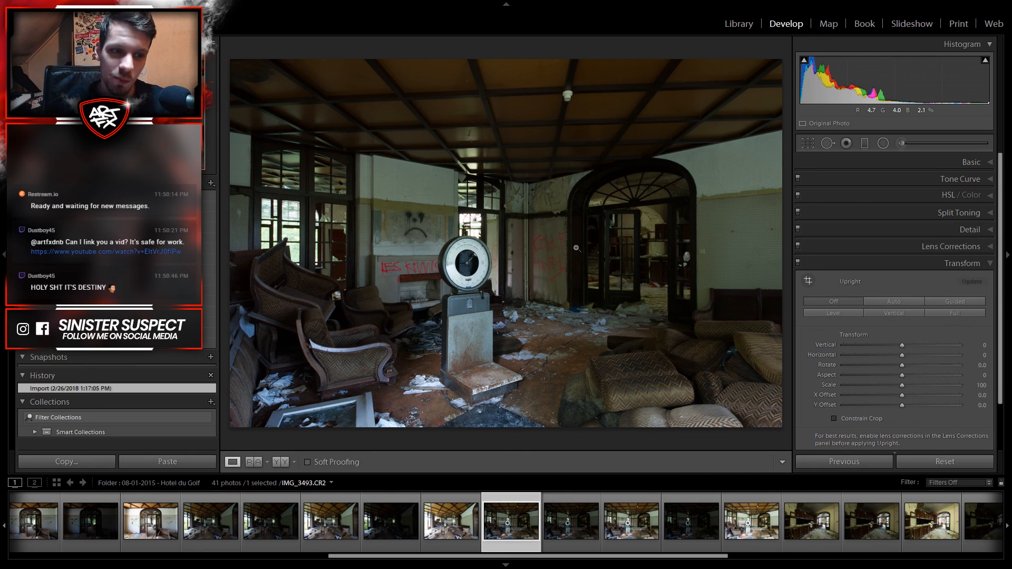
# Step: Browse the 08-01-2015 - Sanatorium du Basil folder in the Library grid and view the peeling-ceiling hall IMG_3436 in Develop
pyautogui.click(738, 24)
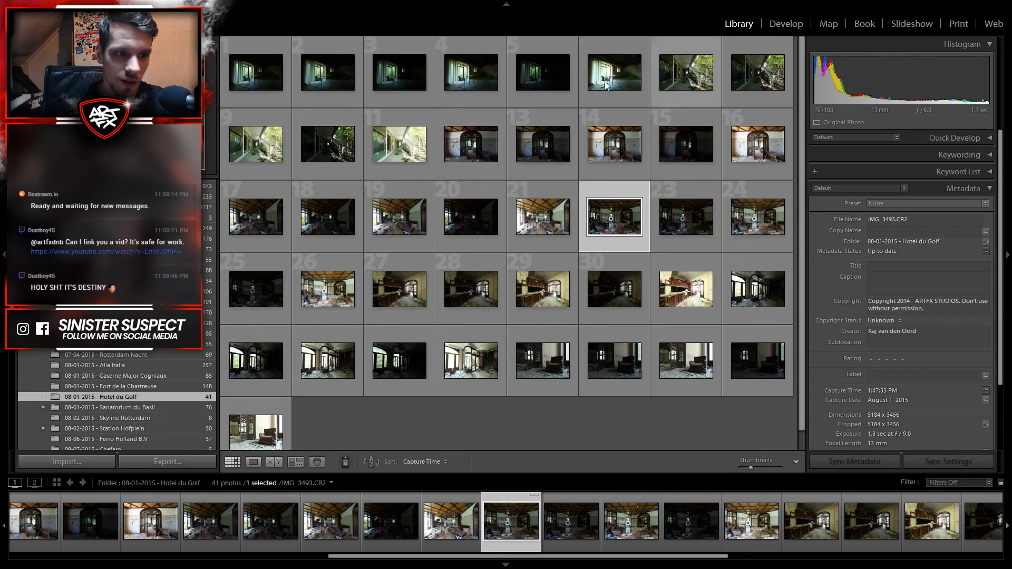
pyautogui.click(126, 407)
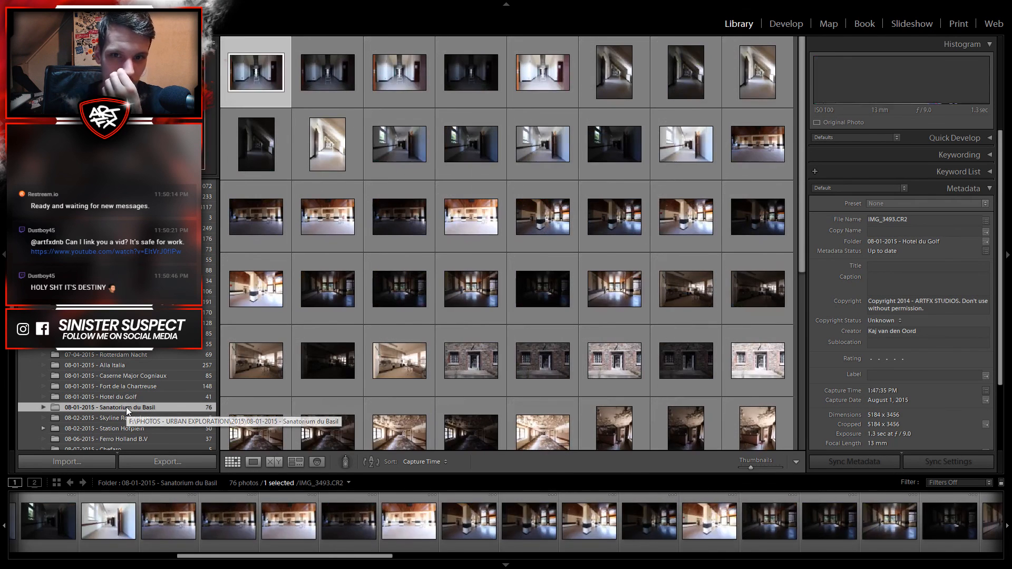
pyautogui.scroll(-1, 521, 279)
pyautogui.scroll(-3, 521, 278)
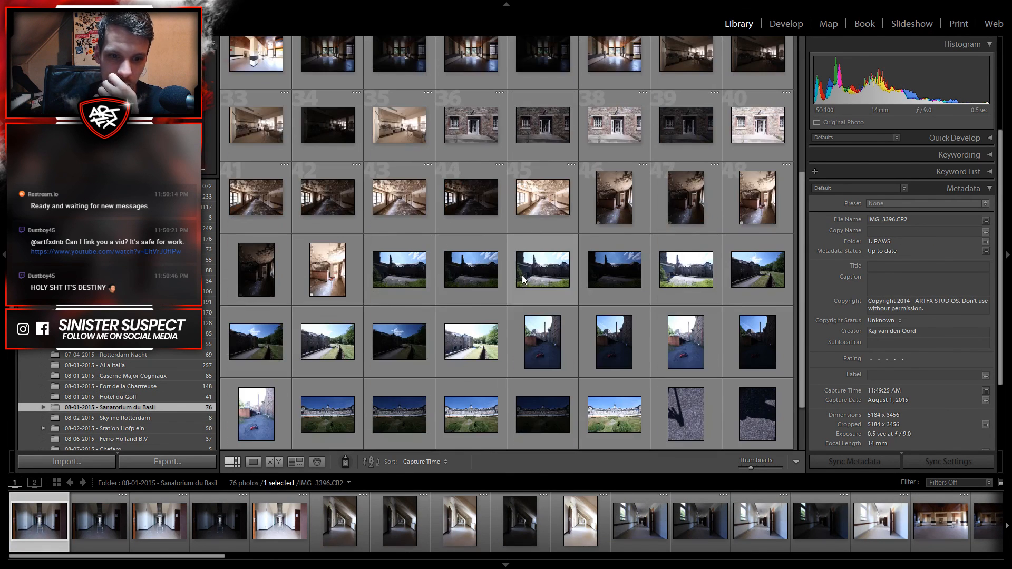
pyautogui.click(333, 185)
pyautogui.click(257, 201)
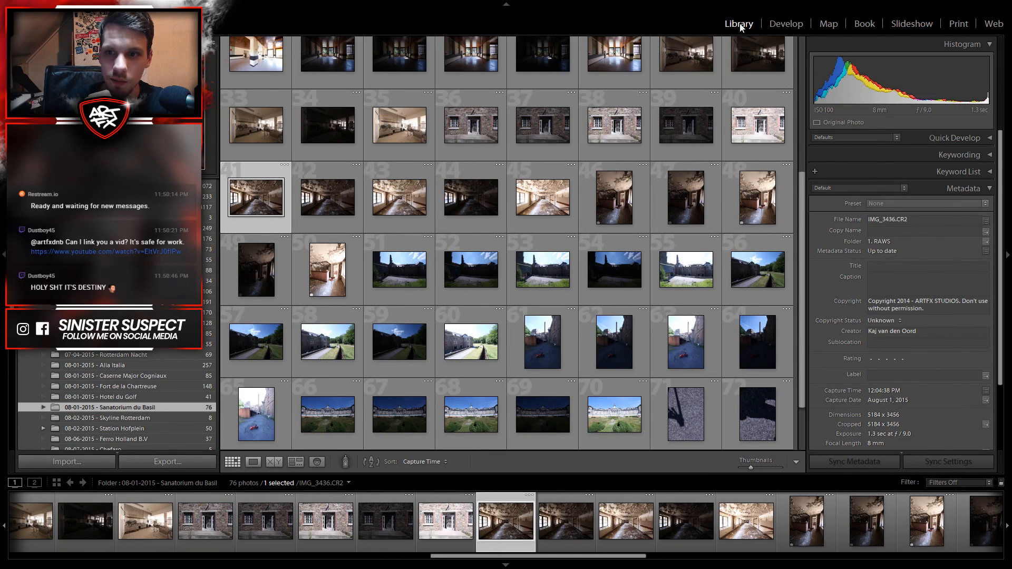
pyautogui.click(786, 23)
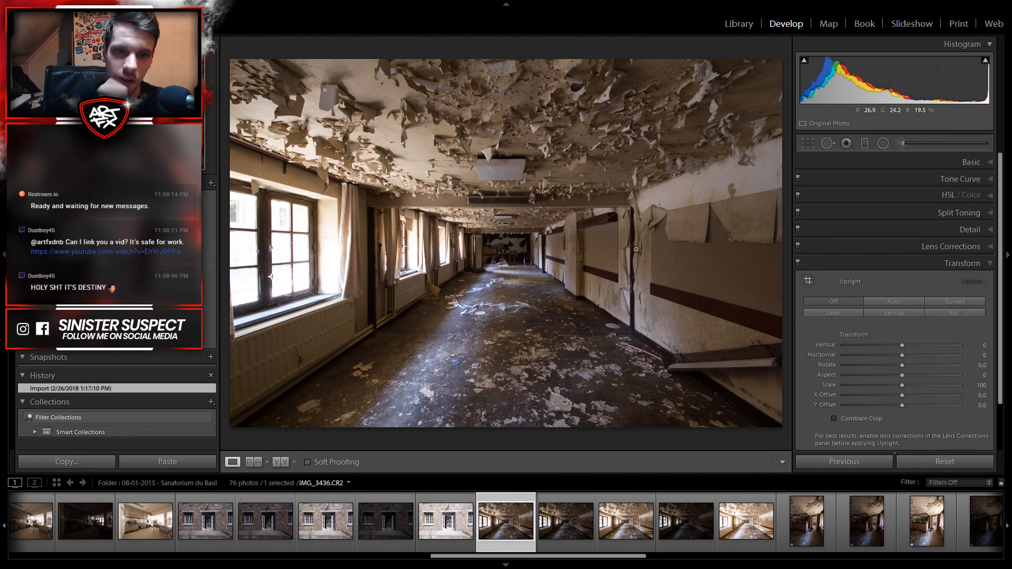
# Step: Return to the Library, open the 09-08-2015 - Camping Mont Blanc Plage folder and view its first photo, IMG_4696, in Develop
pyautogui.click(738, 23)
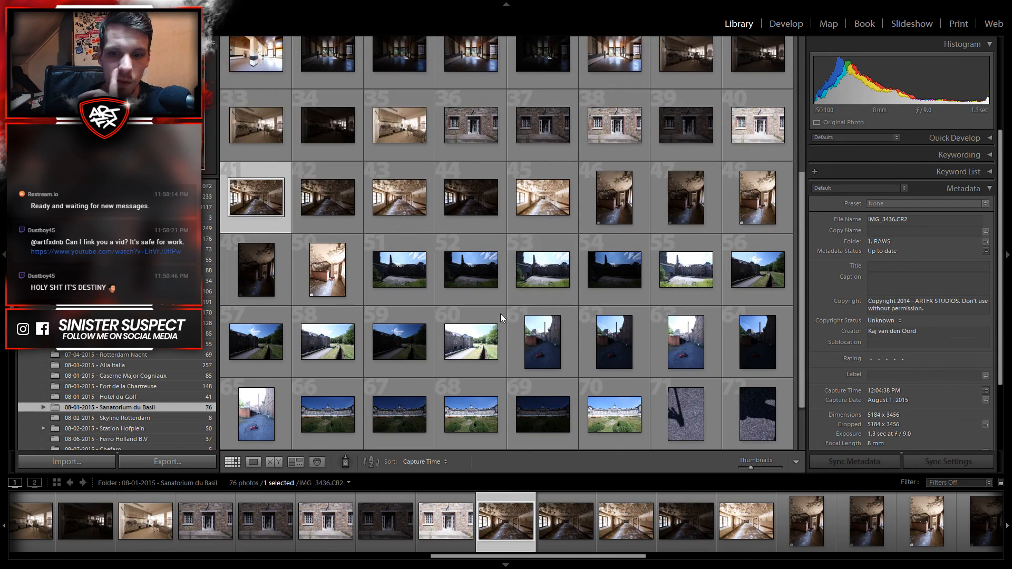
pyautogui.scroll(-1, 513, 302)
pyautogui.scroll(5, 499, 315)
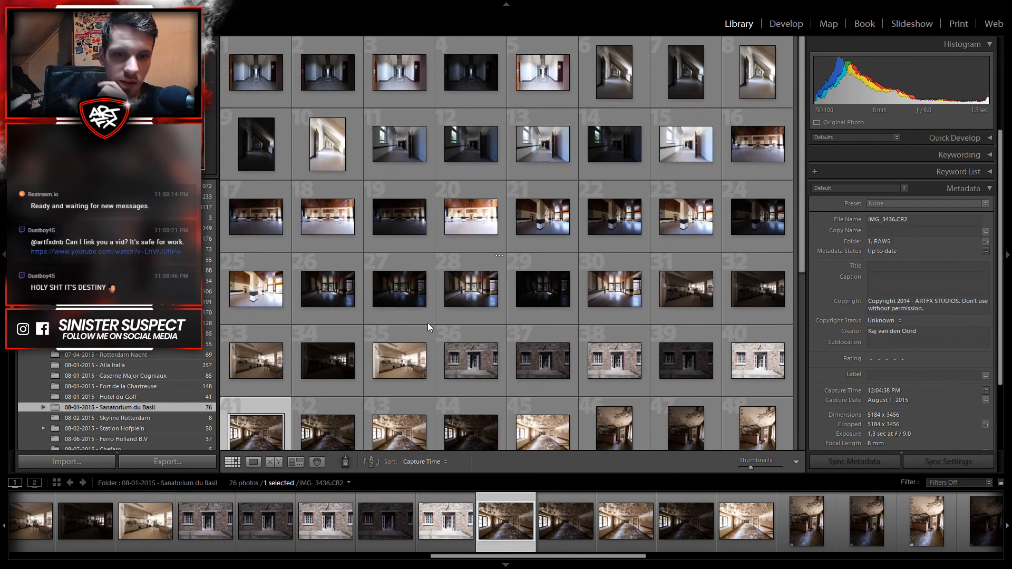
pyautogui.scroll(-3, 137, 422)
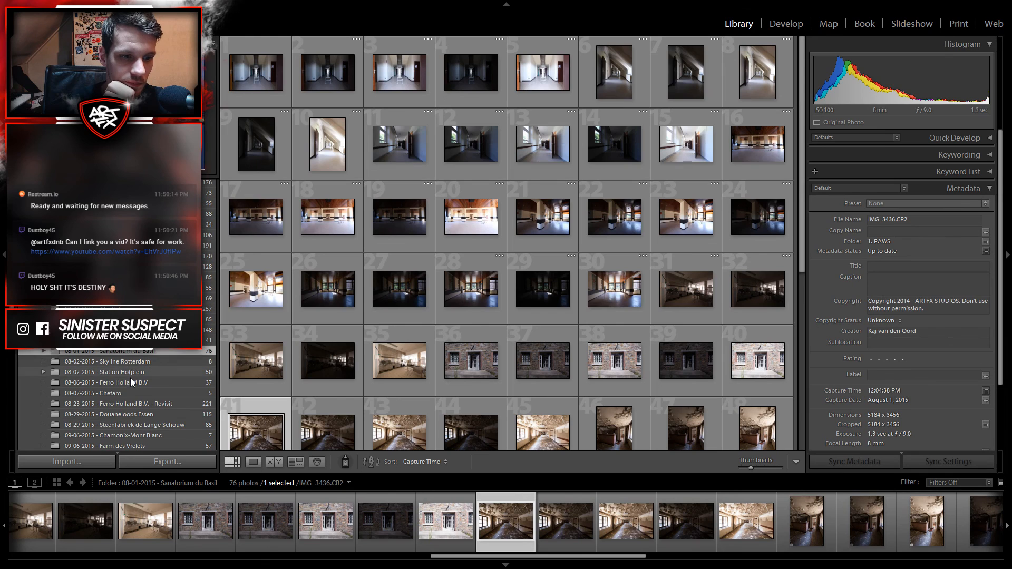
pyautogui.scroll(-3, 131, 383)
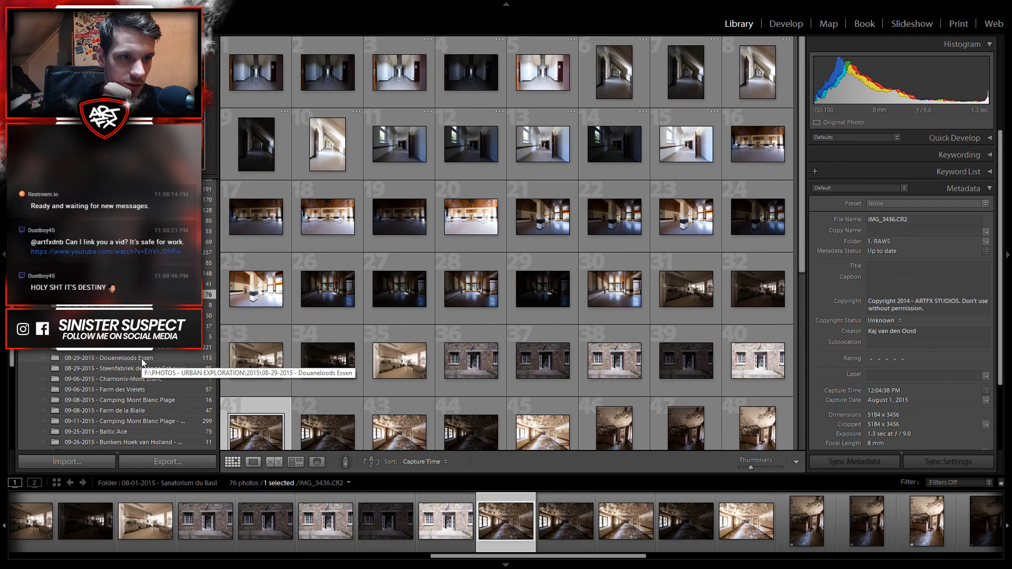
pyautogui.click(141, 399)
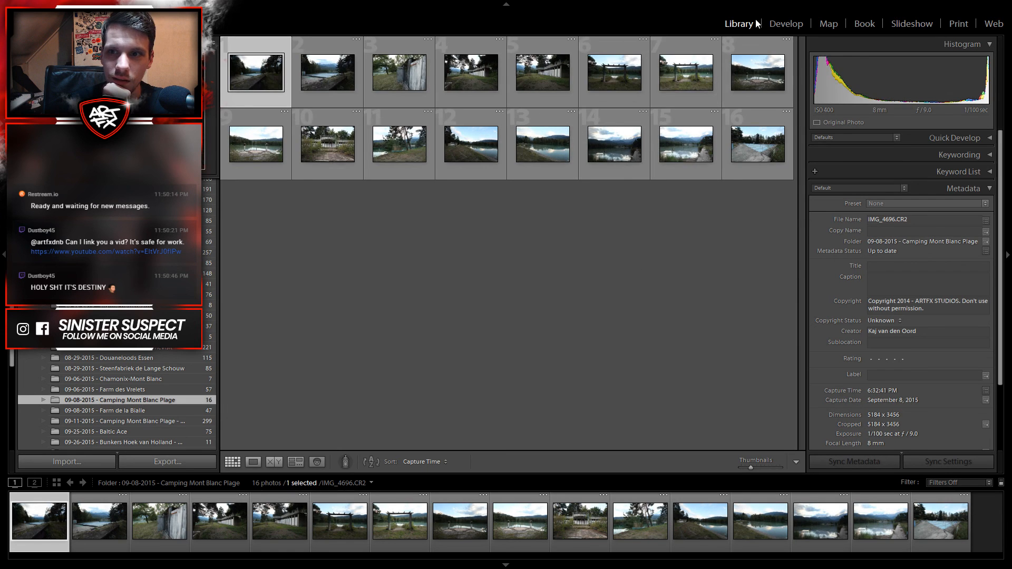
pyautogui.click(780, 25)
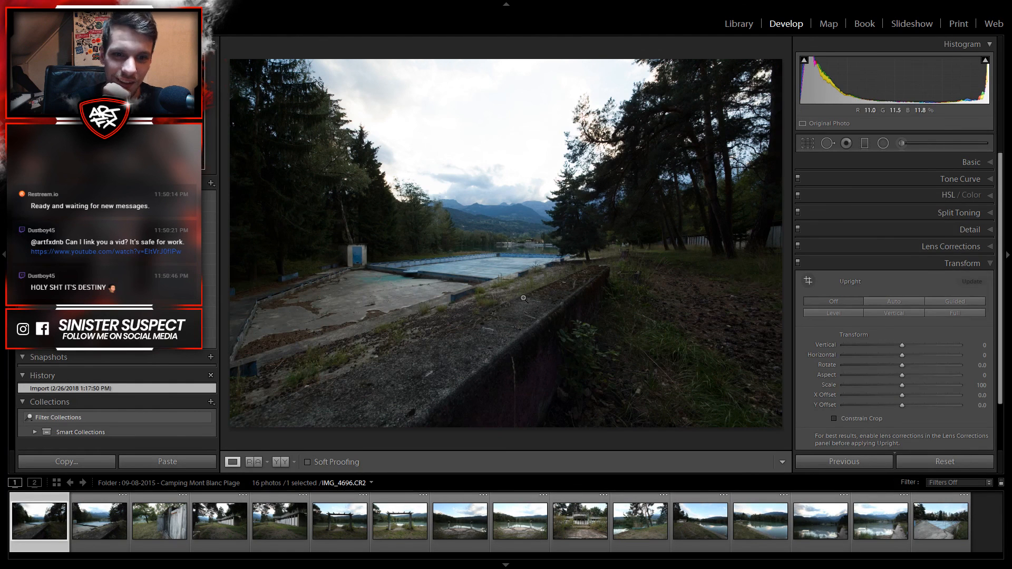
# Step: View the wooden pergola, overgrown entrance, lakeside pier and final swimming pool photo of the Camping Mont Blanc Plage folder in Develop
pyautogui.click(394, 533)
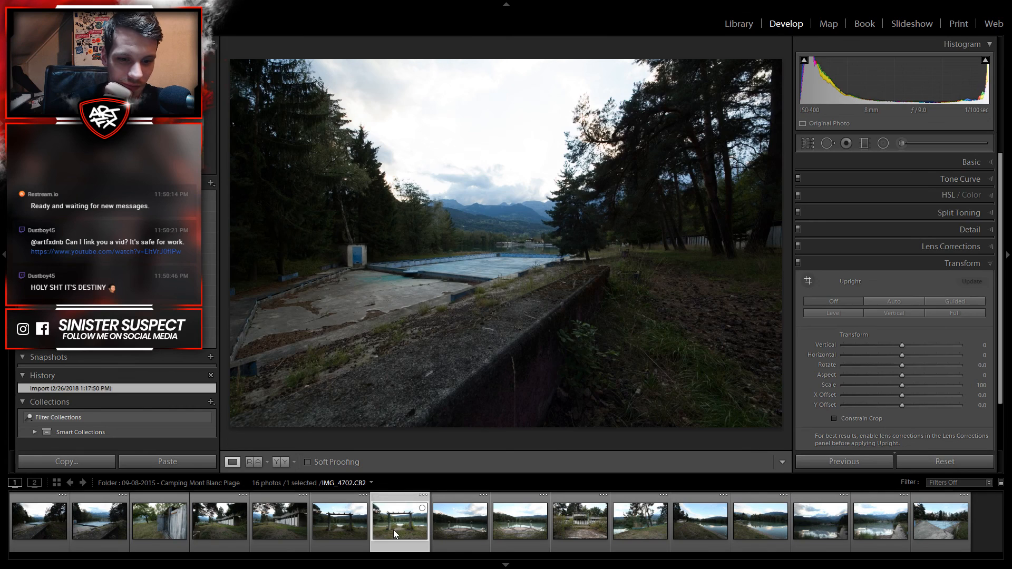
pyautogui.click(352, 528)
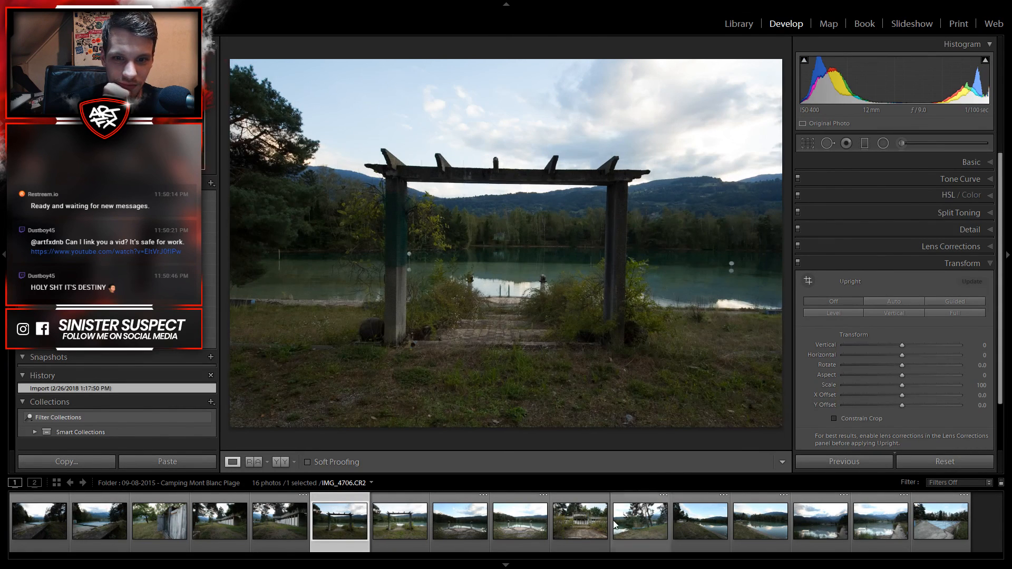
pyautogui.click(591, 526)
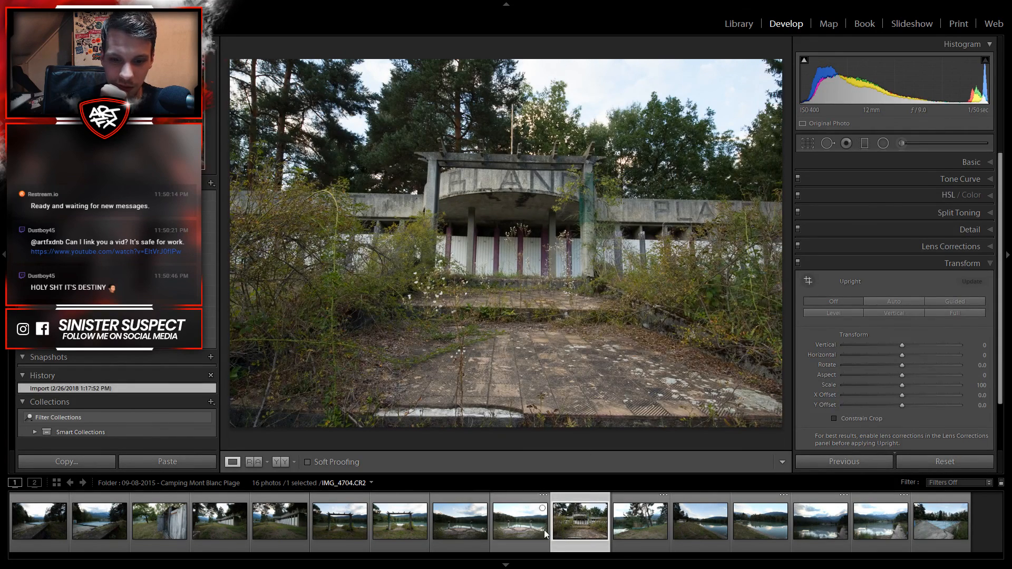
pyautogui.click(450, 538)
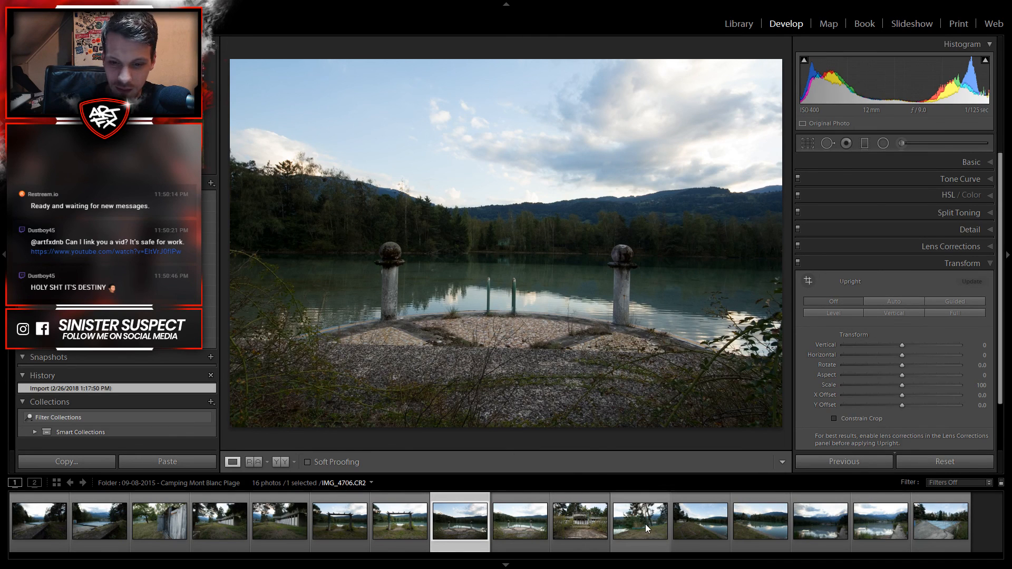
pyautogui.click(949, 513)
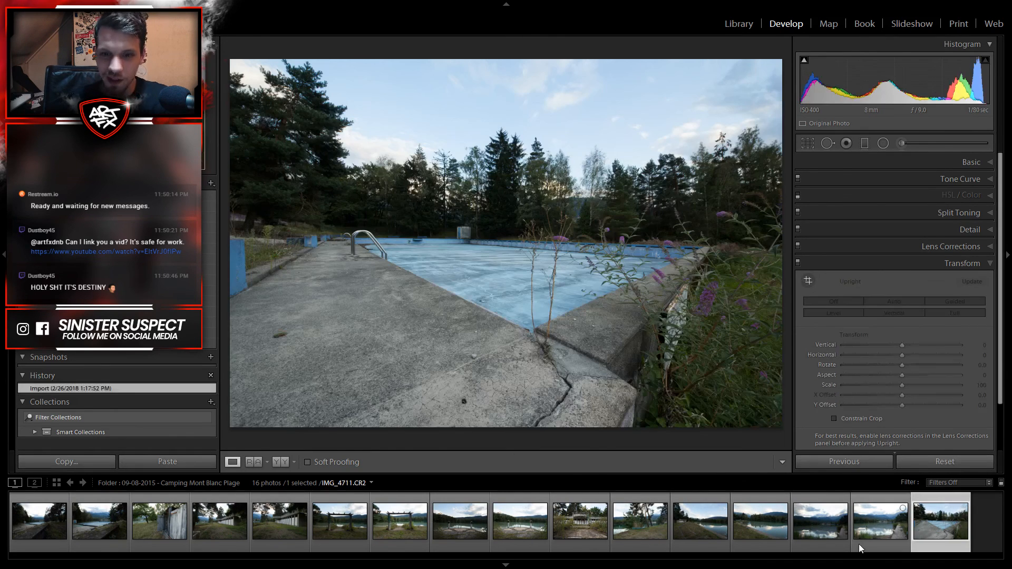
# Step: Return to the Library and browse the photo grid of the 09-08-2015 - Farm de la Bialle folder
pyautogui.click(737, 25)
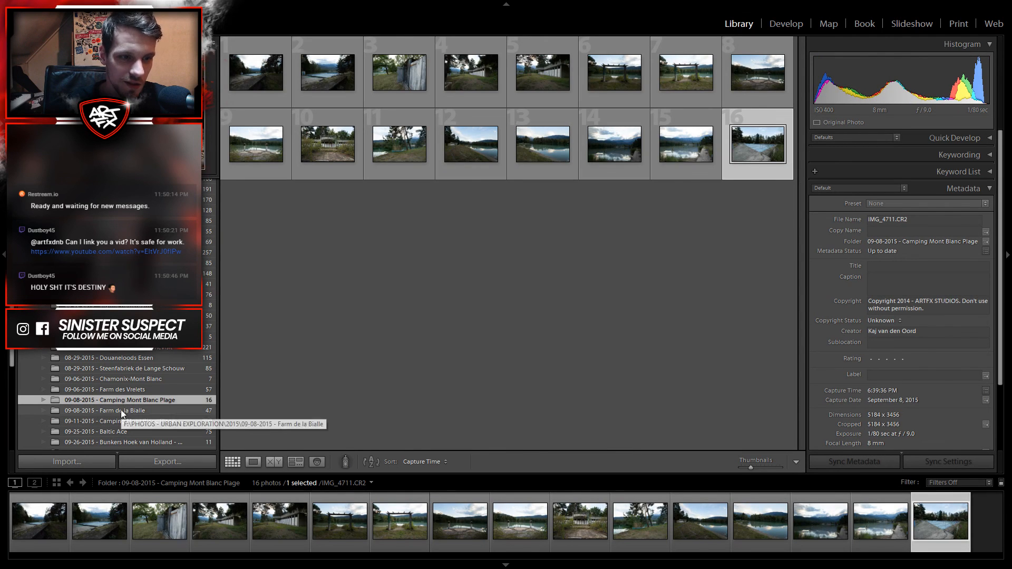
pyautogui.click(121, 410)
pyautogui.scroll(-1, 514, 246)
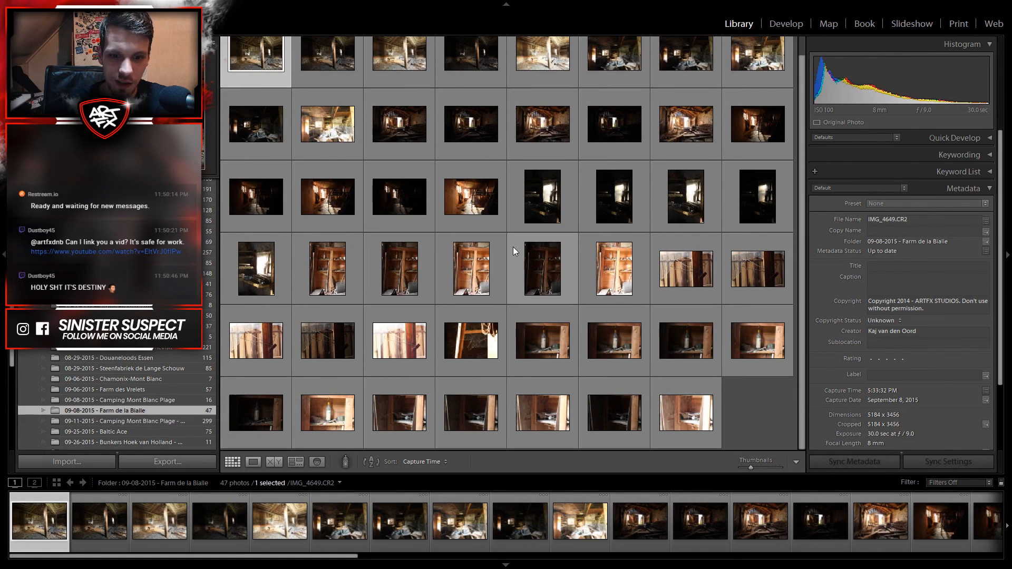
pyautogui.scroll(1, 513, 246)
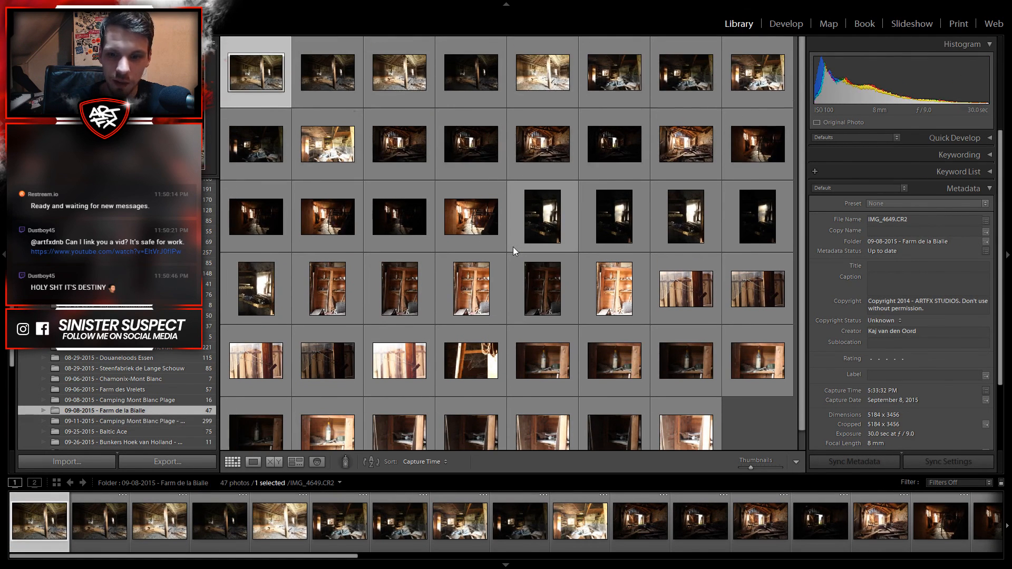
# Step: Open the 09-11-2015 - Camping Mont Blanc Plage - Revisit folder and look through its photo grid to the end
pyautogui.click(149, 421)
pyautogui.scroll(-3, 552, 275)
pyautogui.scroll(-15, 552, 275)
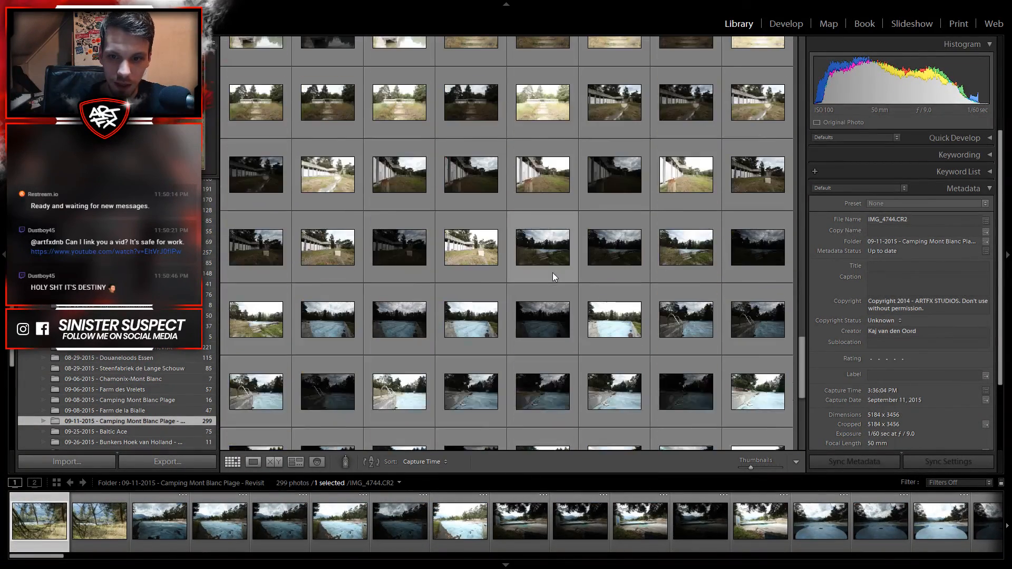
pyautogui.scroll(-5, 553, 273)
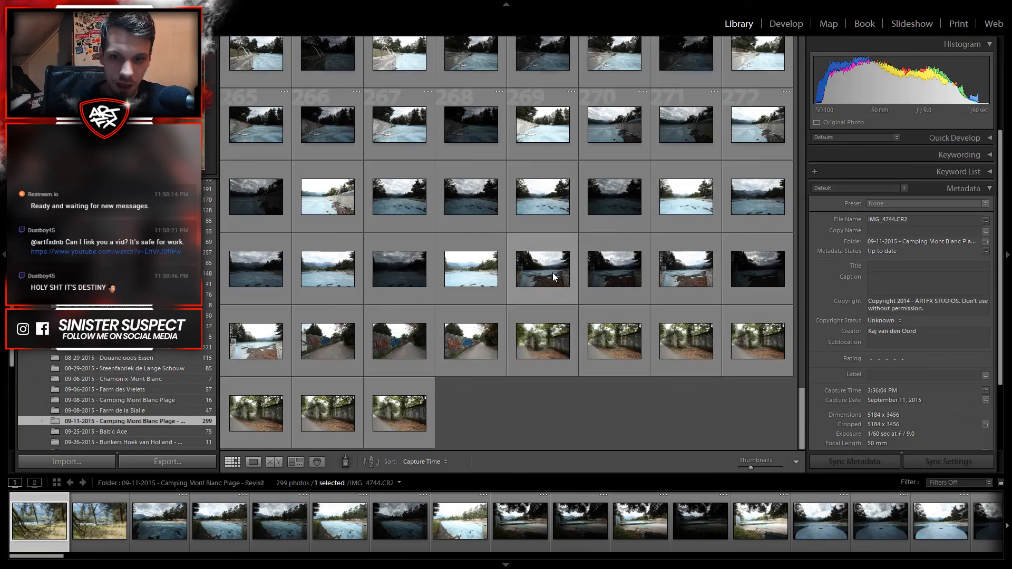
# Step: Check the photos in the 09-25-2015 - Baltic Ace folder and the 09-26-2015 - Bunkers Hoek van Holland folder
pyautogui.click(111, 431)
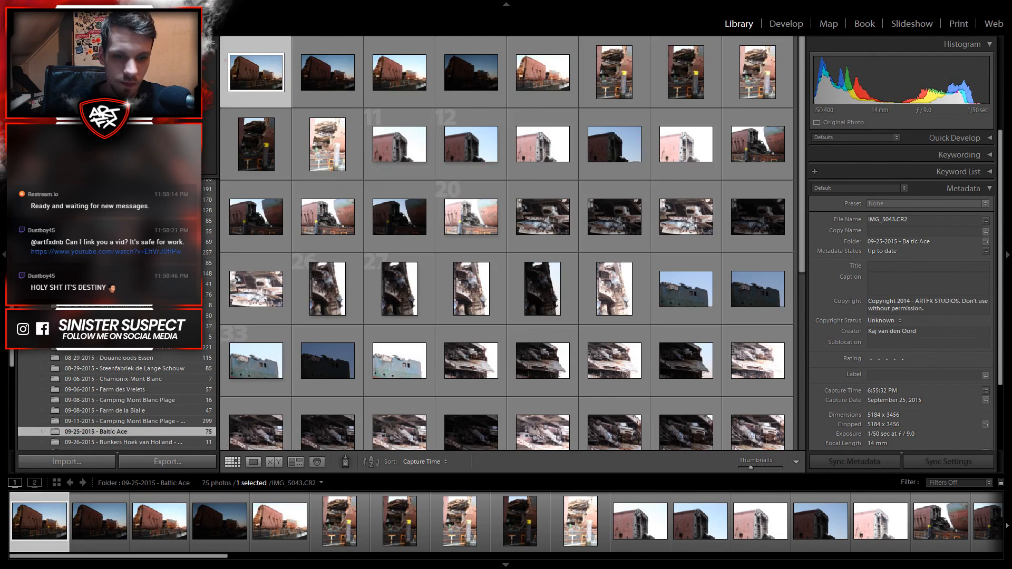
pyautogui.scroll(-3, 117, 369)
pyautogui.click(118, 273)
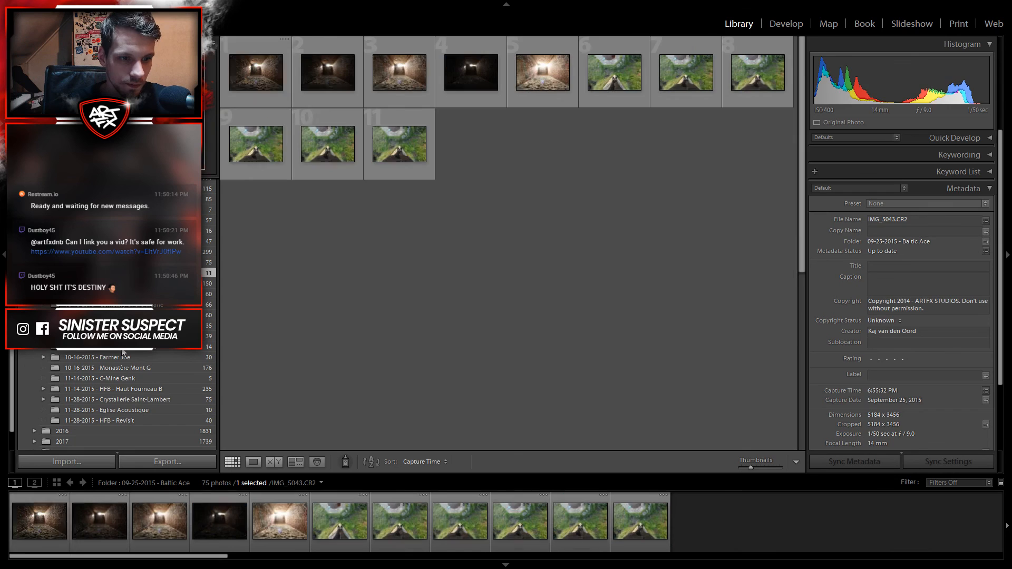